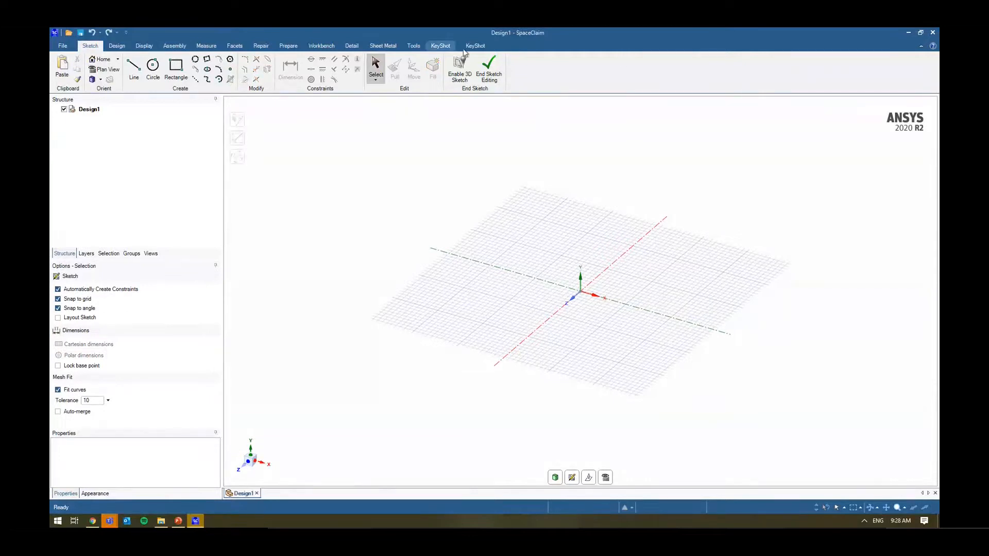
- Leave sketch mode and switch the empty design to 3D mode
left_click(118, 47)
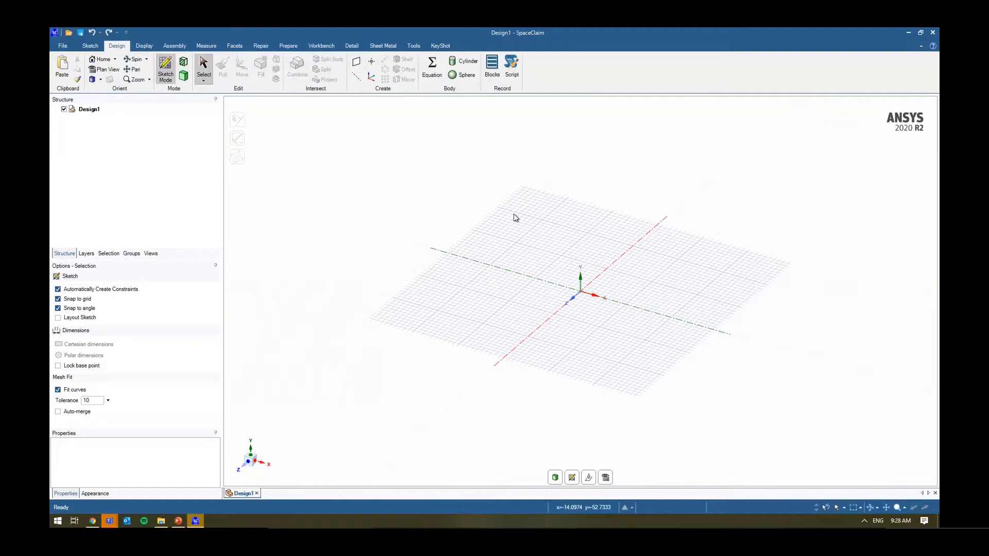
key("d")
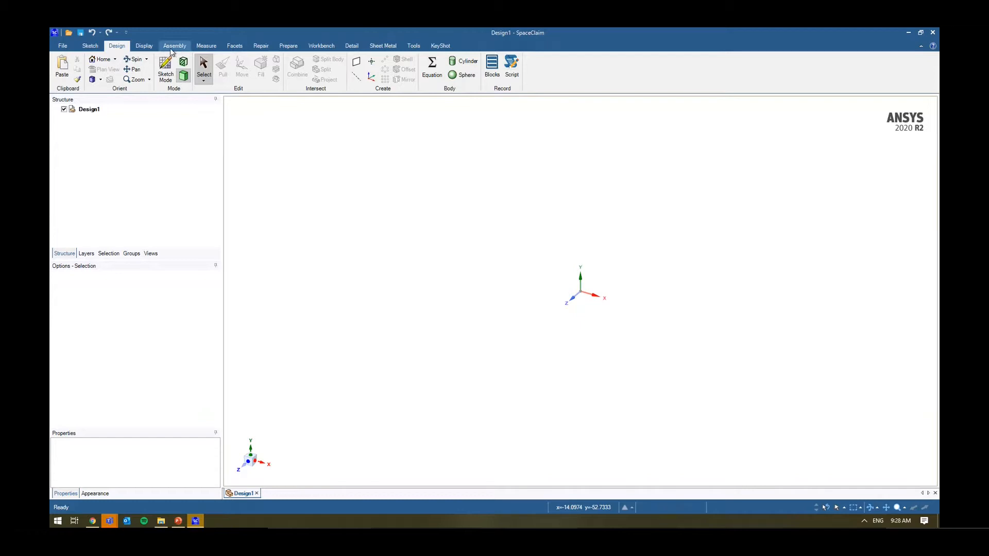
left_click(209, 47)
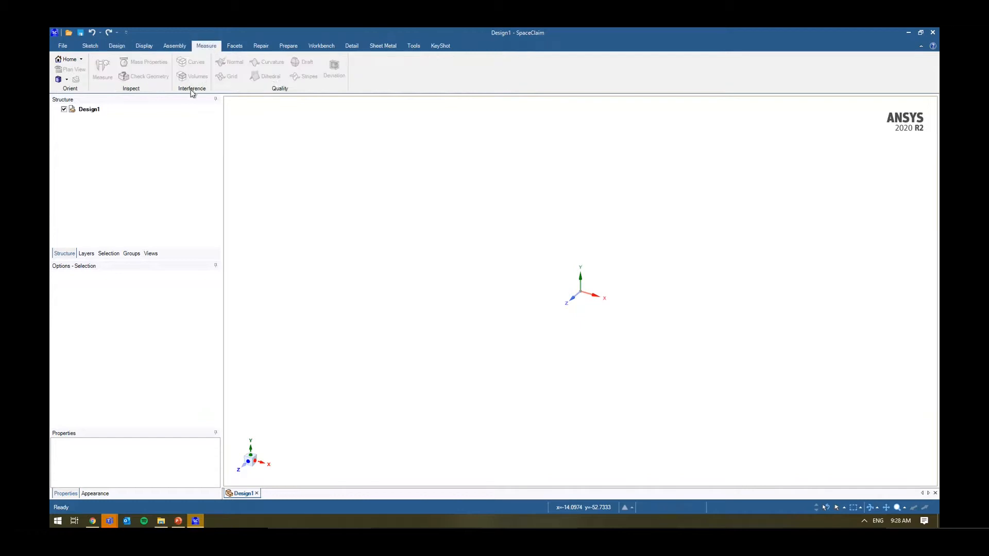
left_click(261, 46)
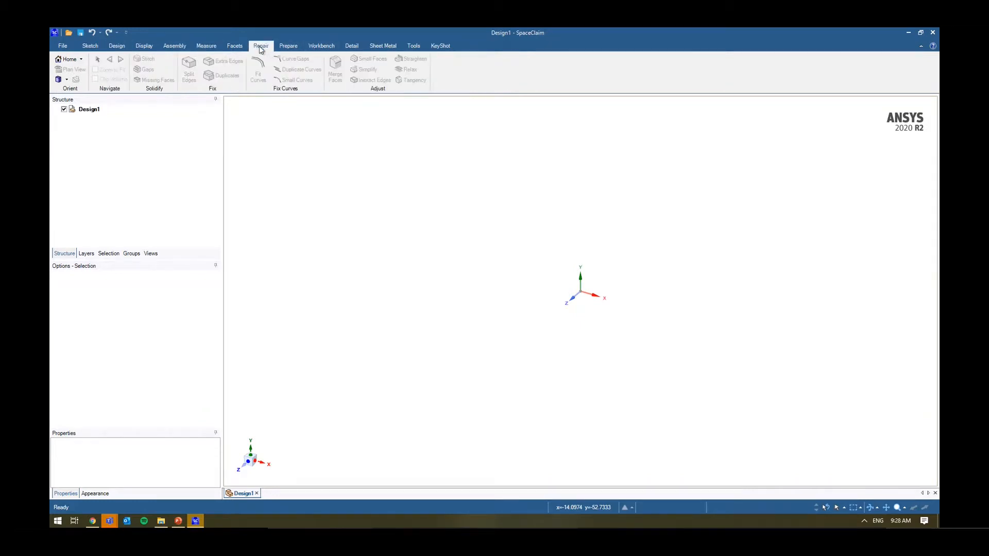
left_click(288, 46)
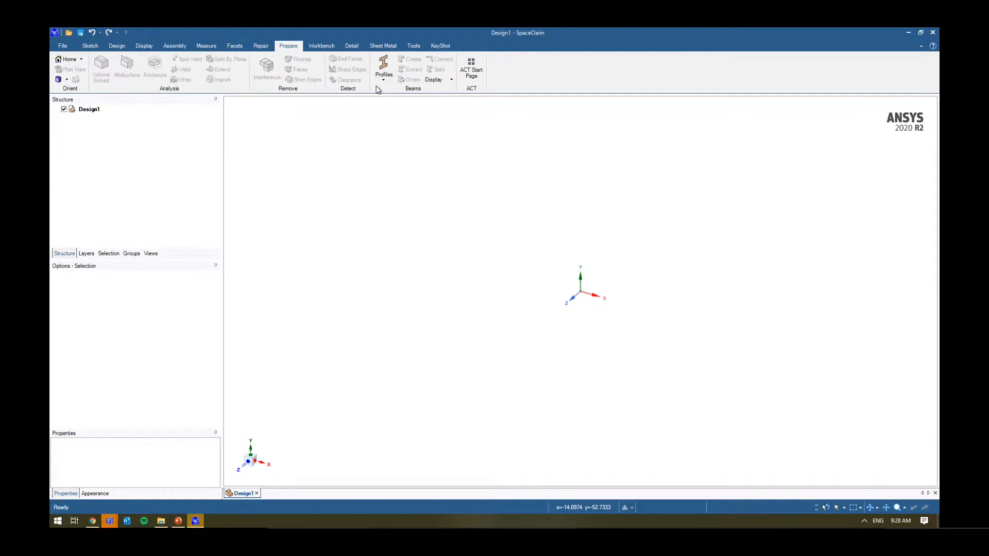
left_click(335, 48)
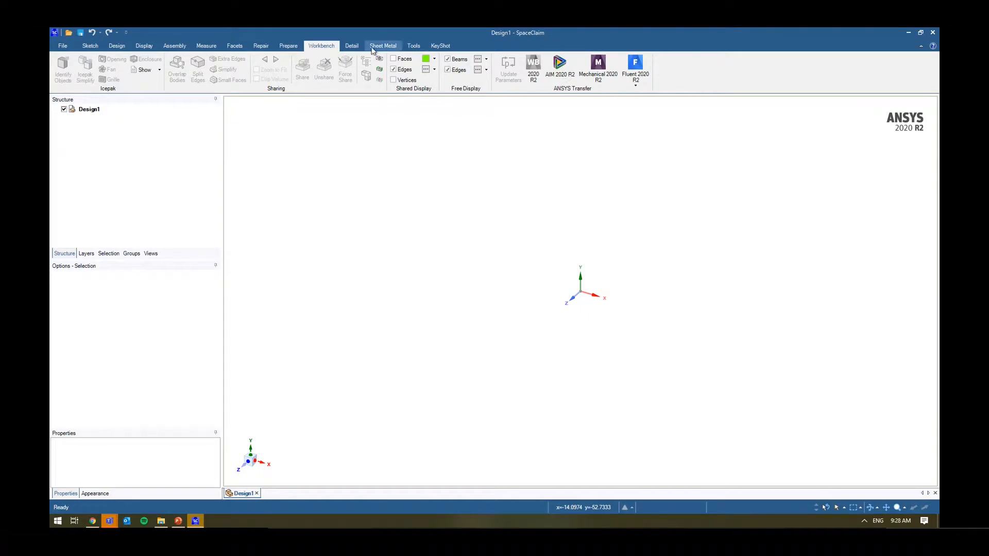
left_click(354, 47)
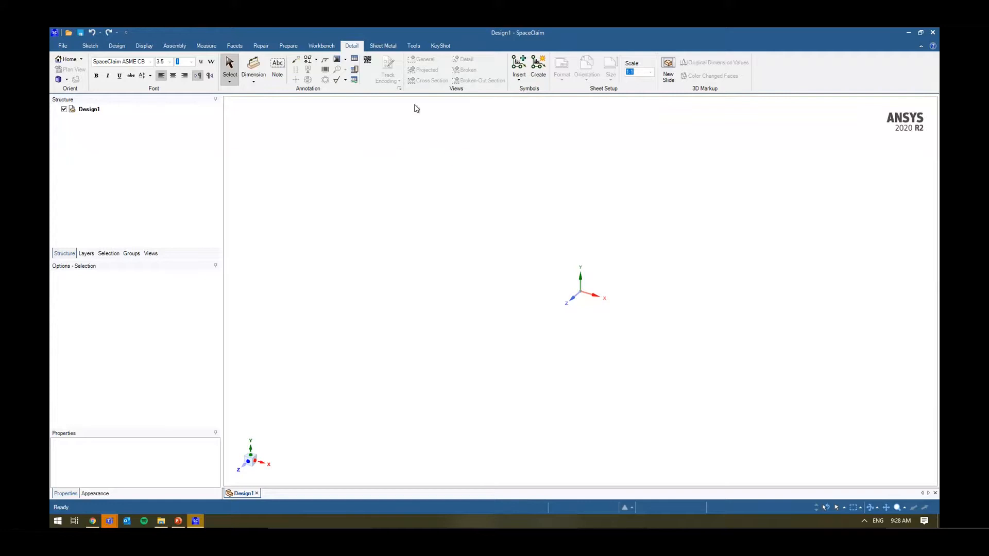
left_click(383, 46)
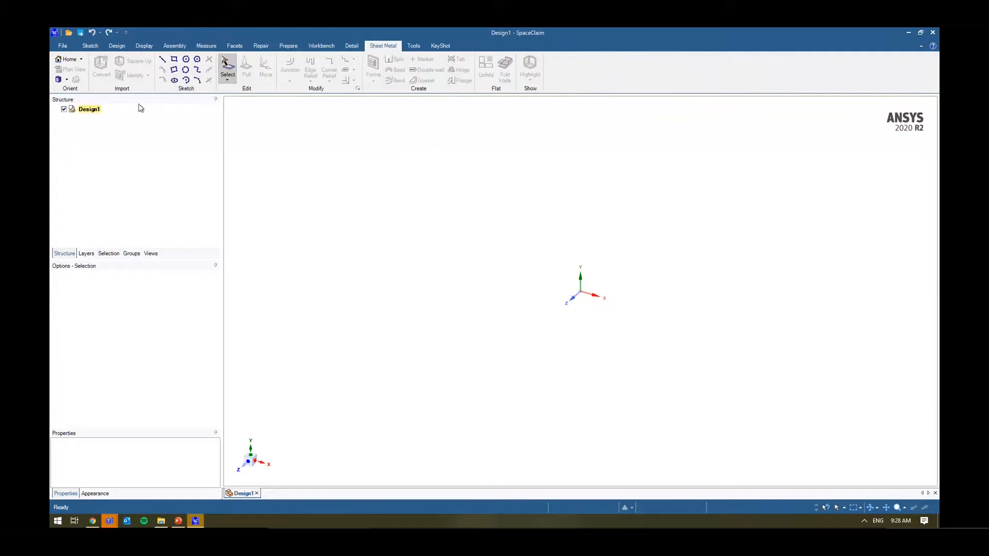
left_click(96, 48)
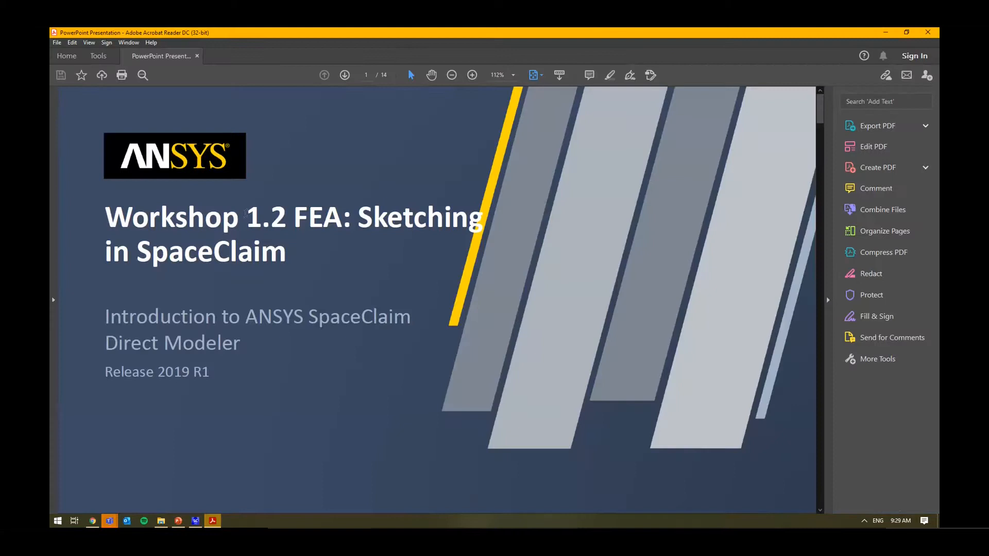
- Examine the key learning points and reference part image in the Workshop 1.2 FEA sketching PDF, and return to SpaceClaim
left_click_drag(246, 213, 362, 219)
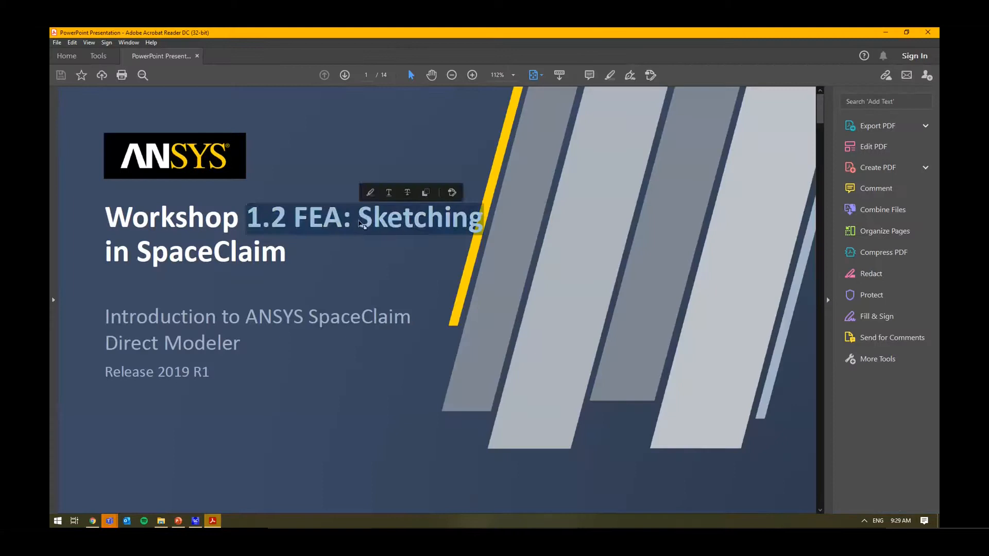
left_click(362, 219)
scroll(277, 252, "down", 1)
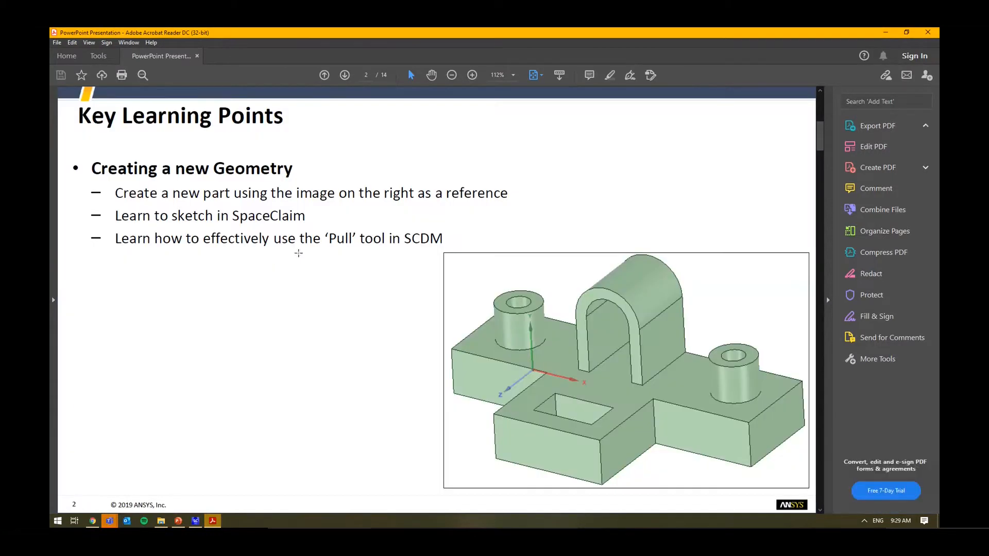
scroll(296, 253, "down", 2)
scroll(481, 217, "up", 2)
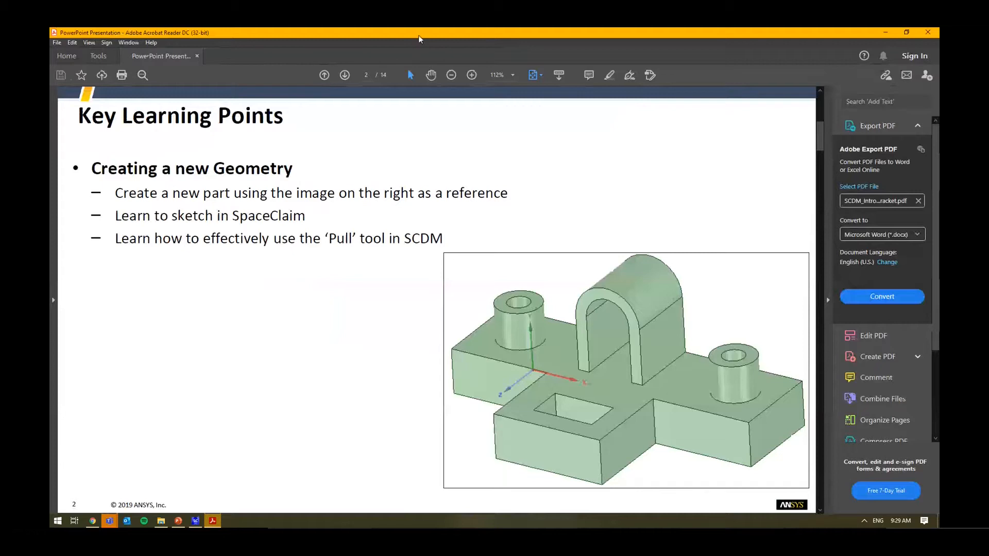
left_click_drag(419, 36, 1, 269)
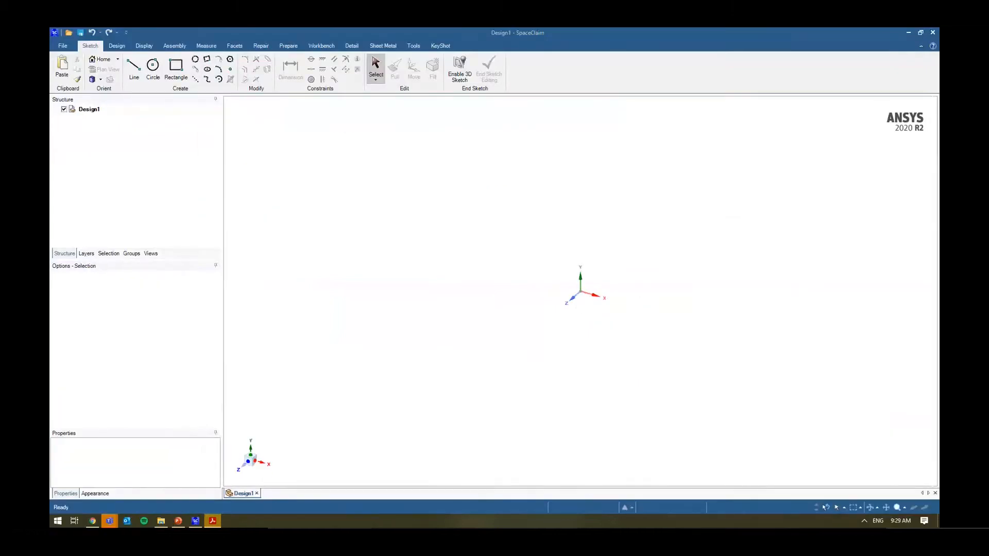
key("alt+Tab")
- Start a sketch on the XZ plane, using the origin's Y axis as the plane's normal
middle_click_drag(488, 256, 432, 271, "shift")
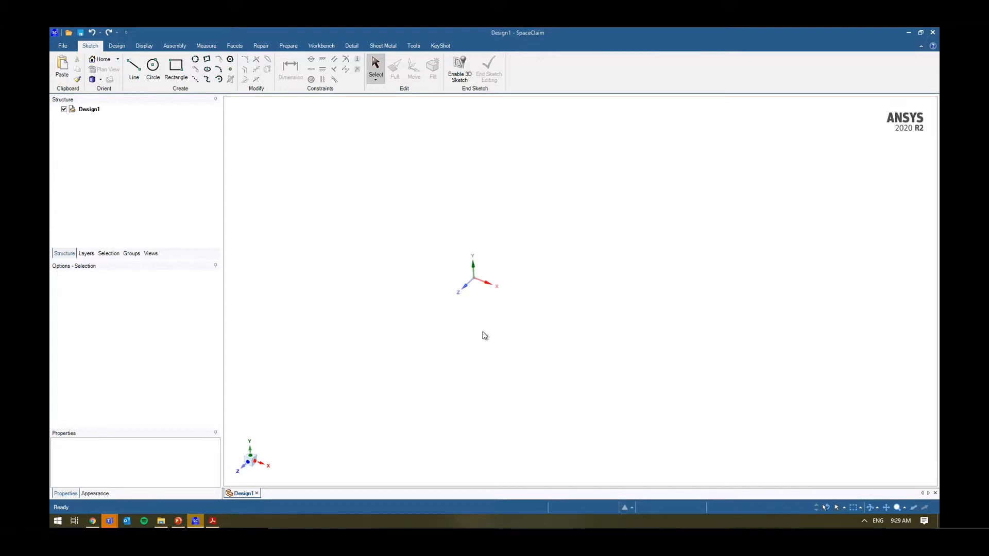
left_click(474, 272)
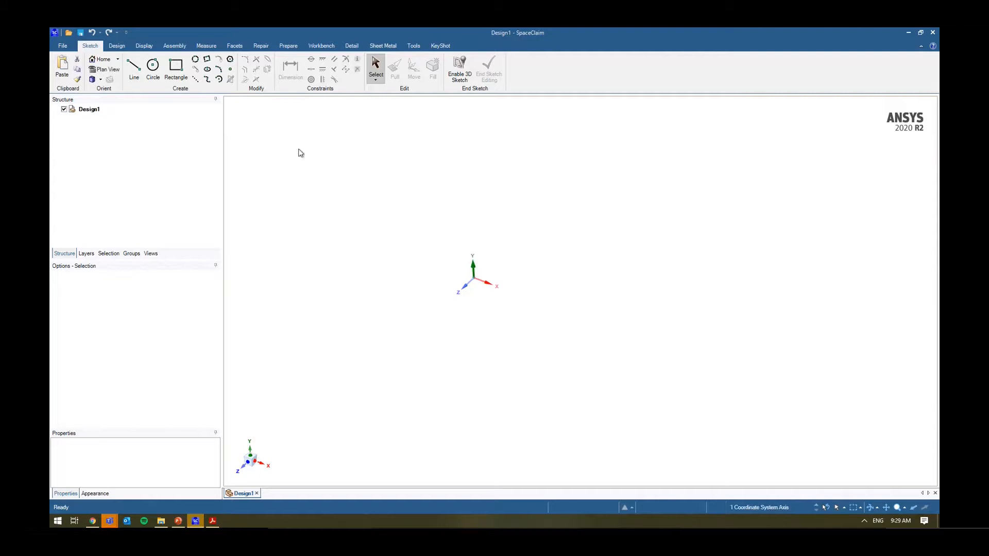
left_click(117, 46)
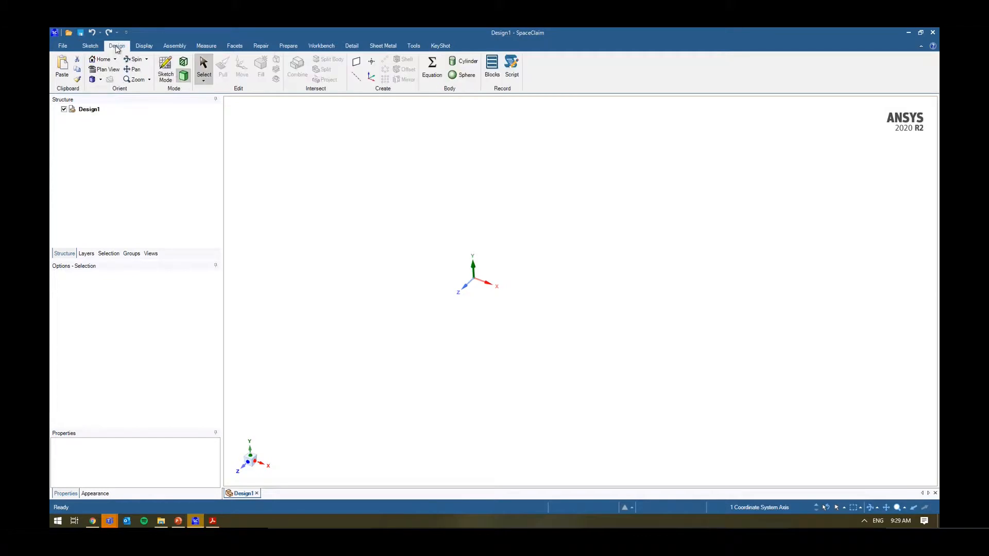
left_click(165, 75)
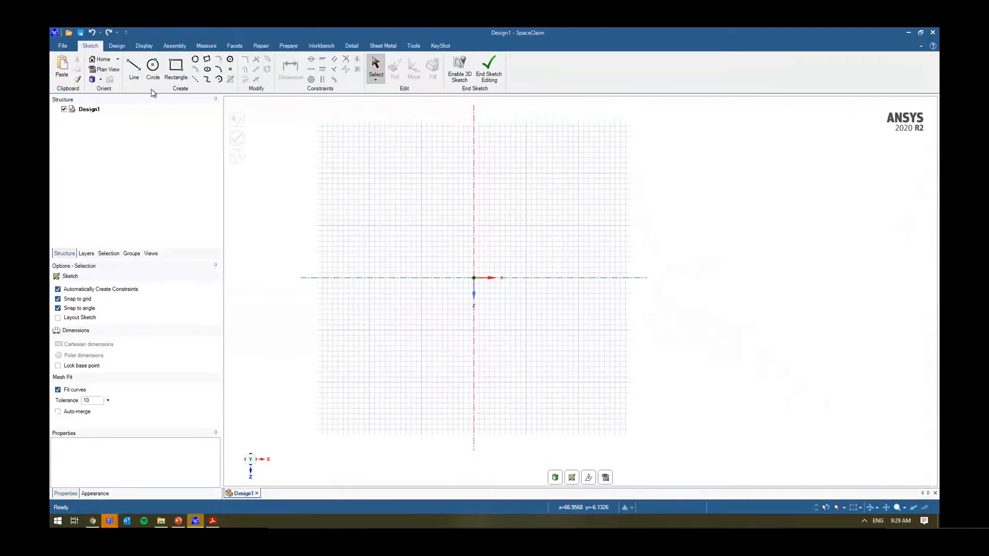
- Sketch a rectangle centred on the origin, 50 mm wide along X and 20 mm high along Z
left_click(176, 68)
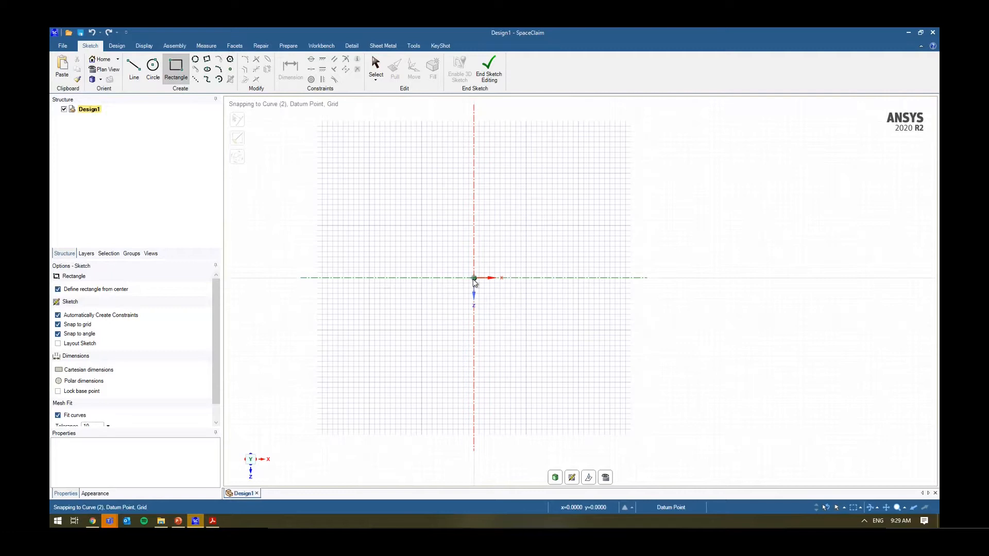
left_click(474, 279)
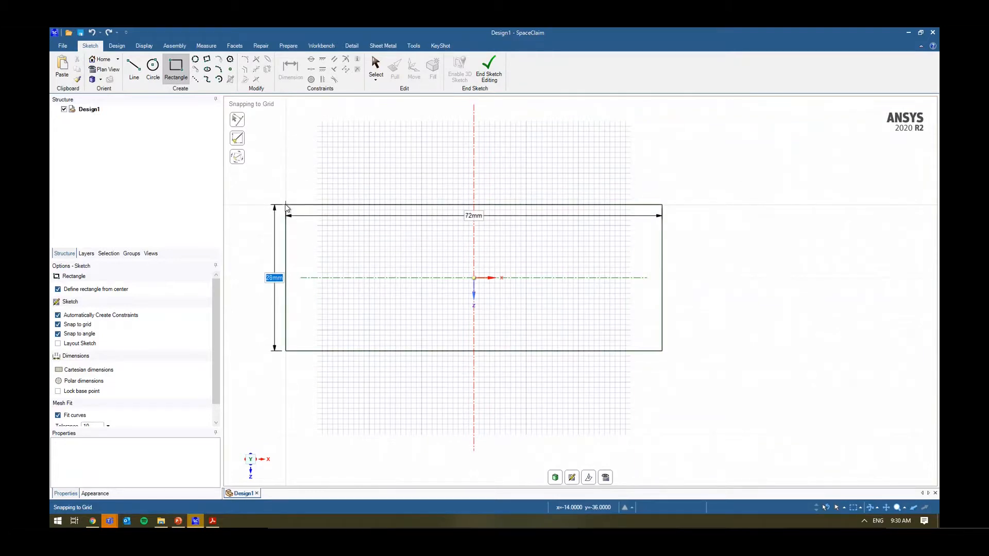
type("20")
key("Tab")
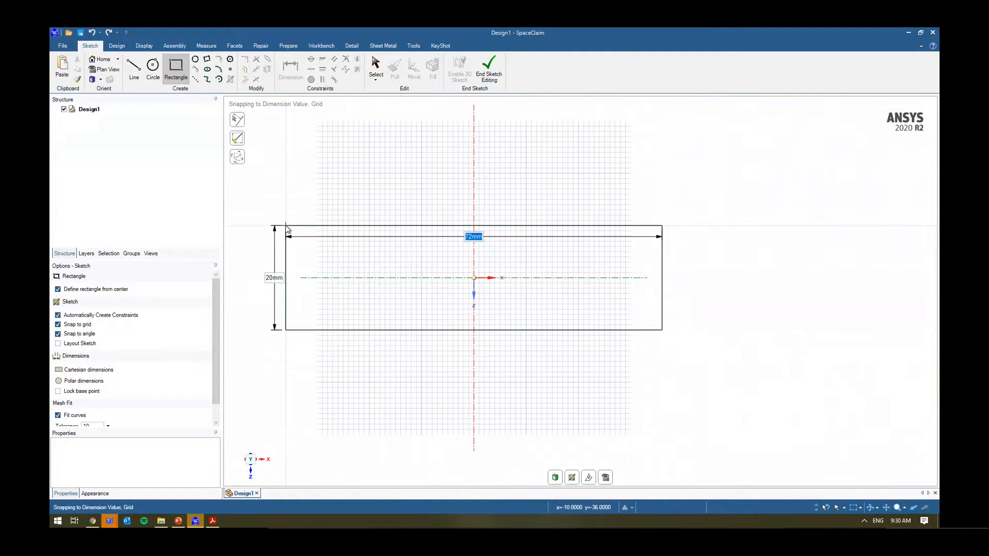
key("Tab")
key("Tab")
type("50")
key("Tab")
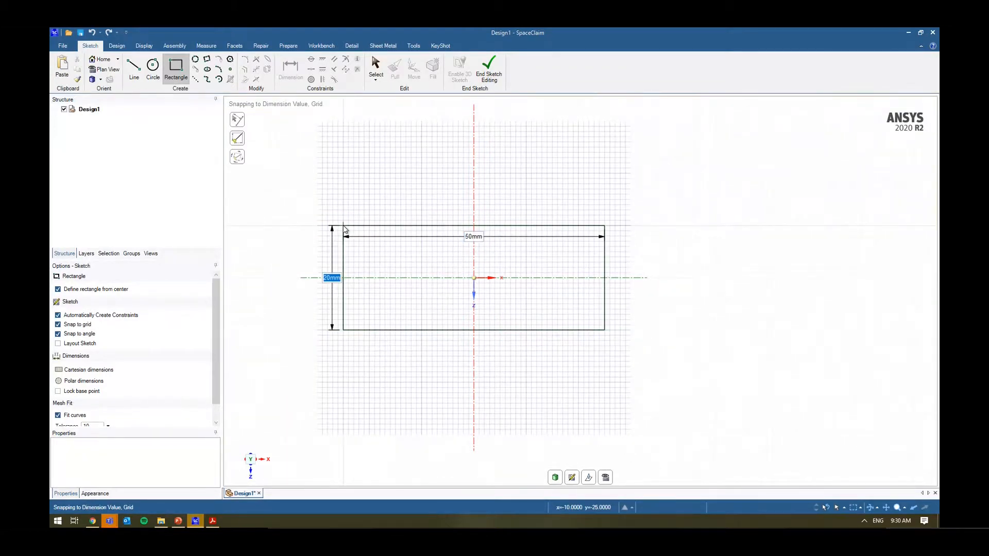
key("Return")
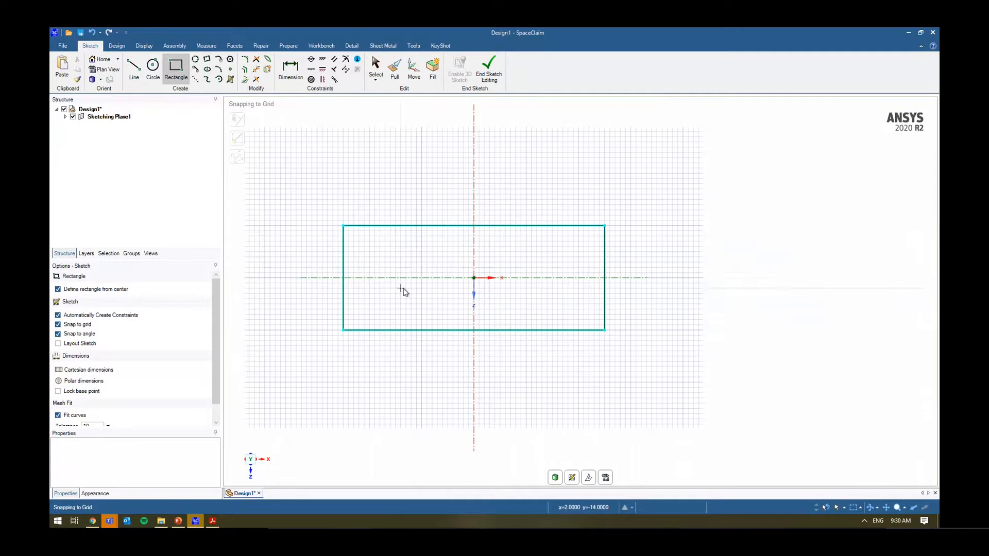
- Finish the sketch and pull the rectangular face upward along Y into a solid block
mouse_move(529, 248)
middle_mouse_down()
mouse_move(530, 218)
mouse_move(519, 227)
middle_mouse_up()
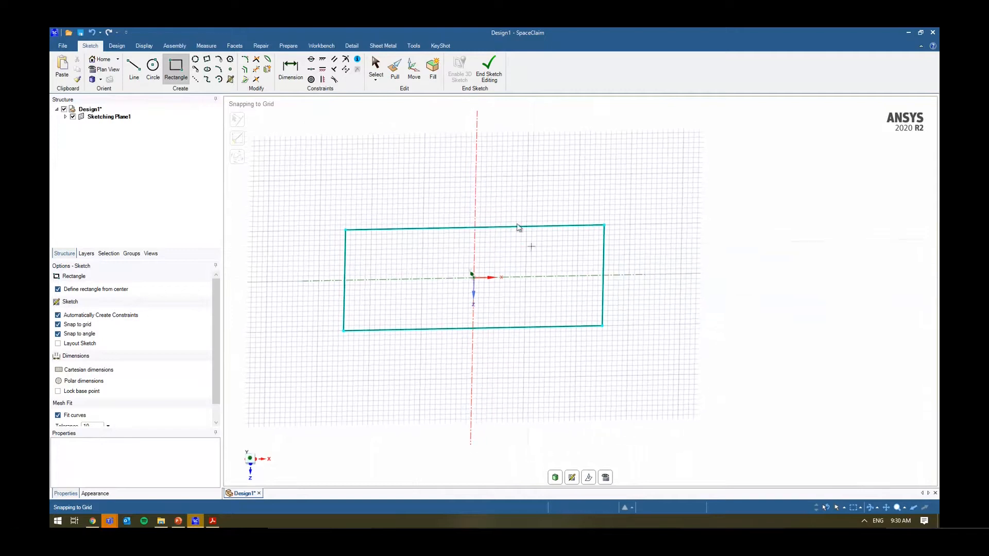
left_click(493, 68)
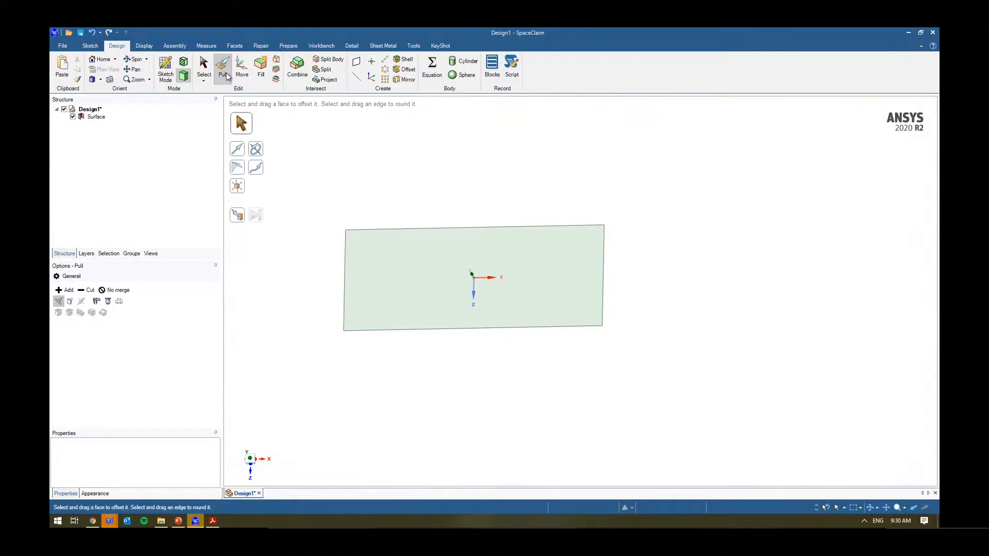
left_click(467, 282)
middle_click_drag(556, 283, 663, 336)
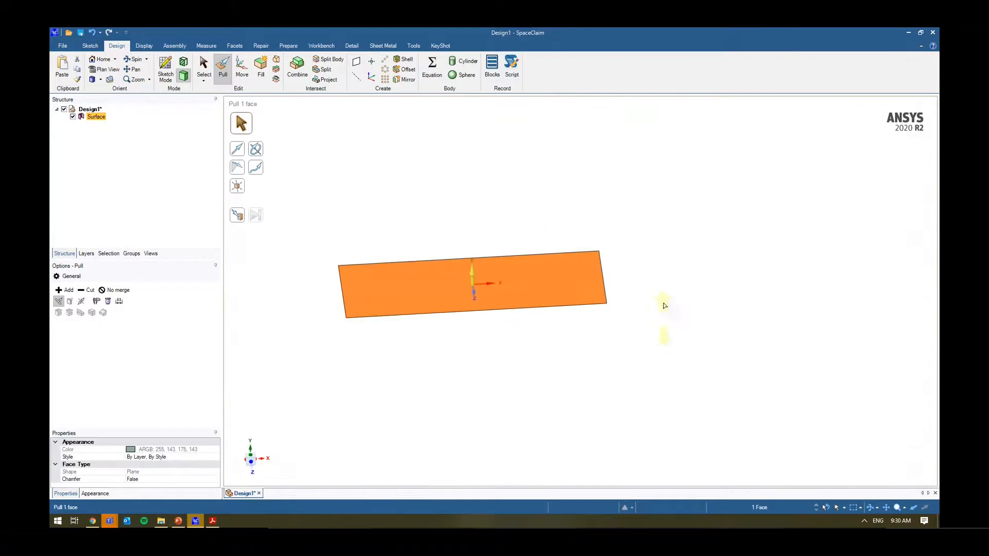
left_click_drag(664, 304, 664, 297)
left_click(690, 311)
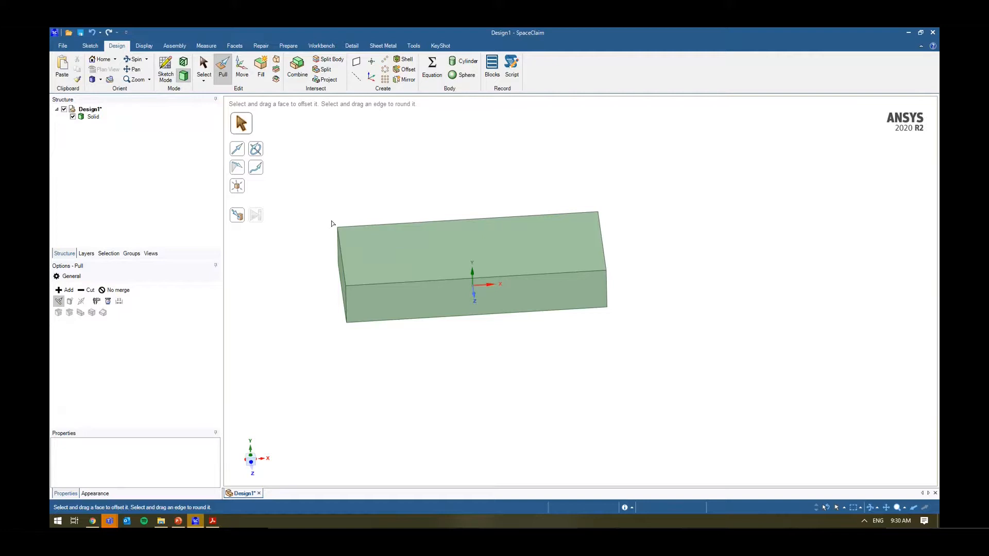
- Undo the pull and the sketch exit, returning to the rectangle's sketch in plan view
middle_click_drag(378, 235, 419, 245, "shift")
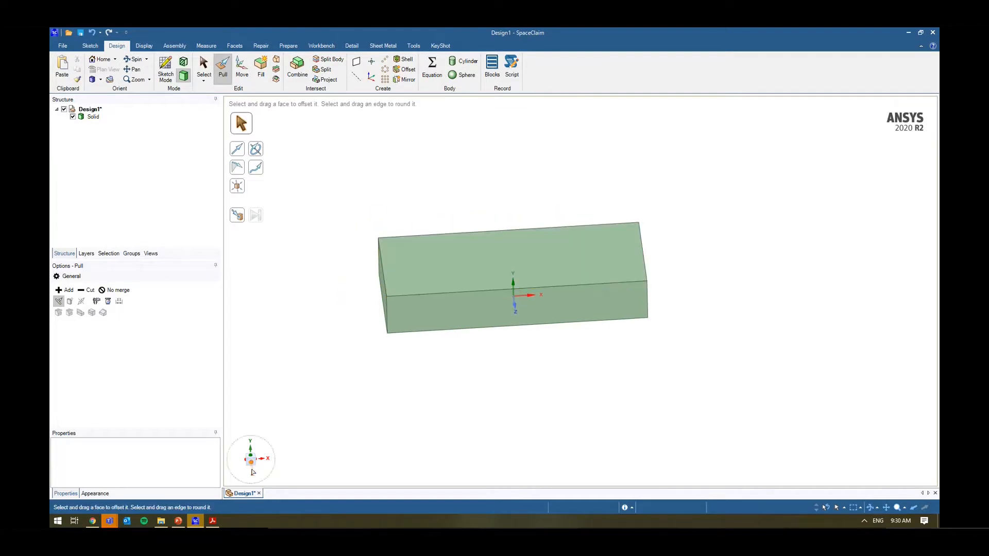
middle_click_drag(252, 470, 531, 387)
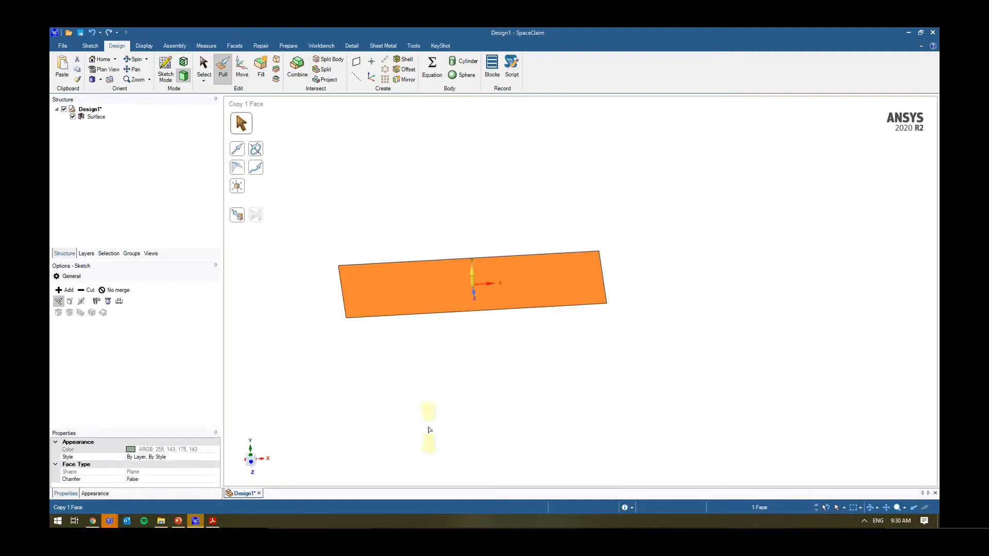
key("ctrl+z")
left_click_drag(249, 462, 252, 462)
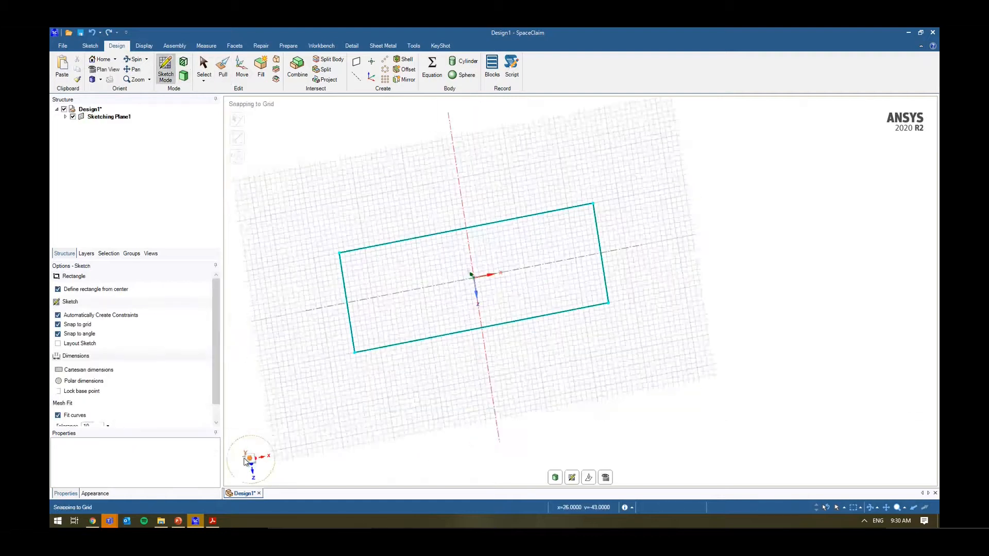
left_click(251, 460)
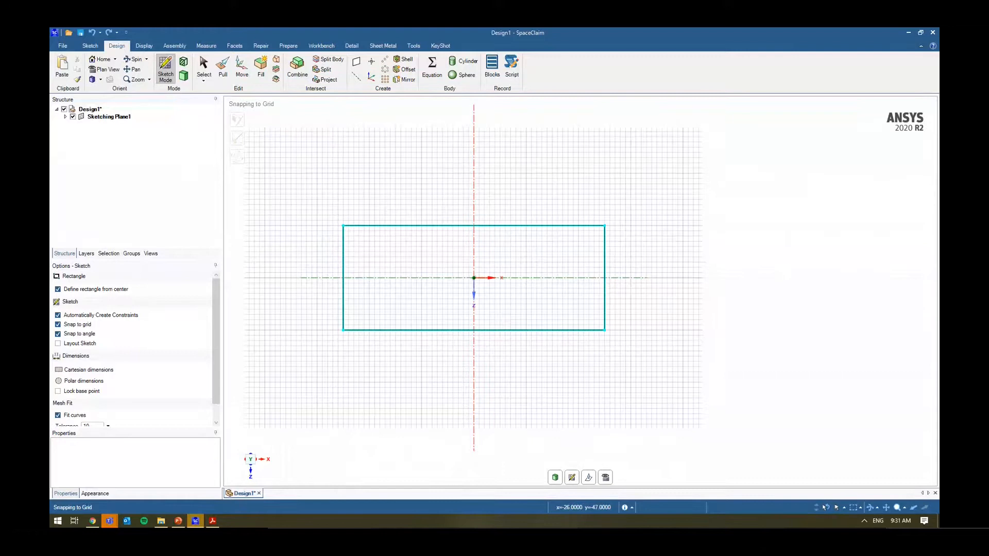
- Dimension the rectangle's width on its upper edge and its height on its left edge
middle_click_drag(407, 290, 395, 280, "ctrl")
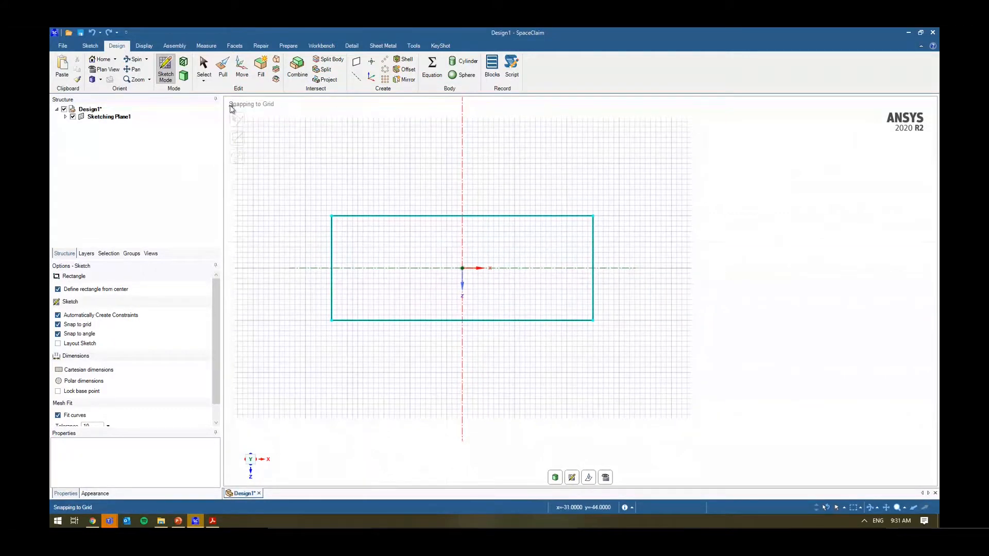
left_click(91, 46)
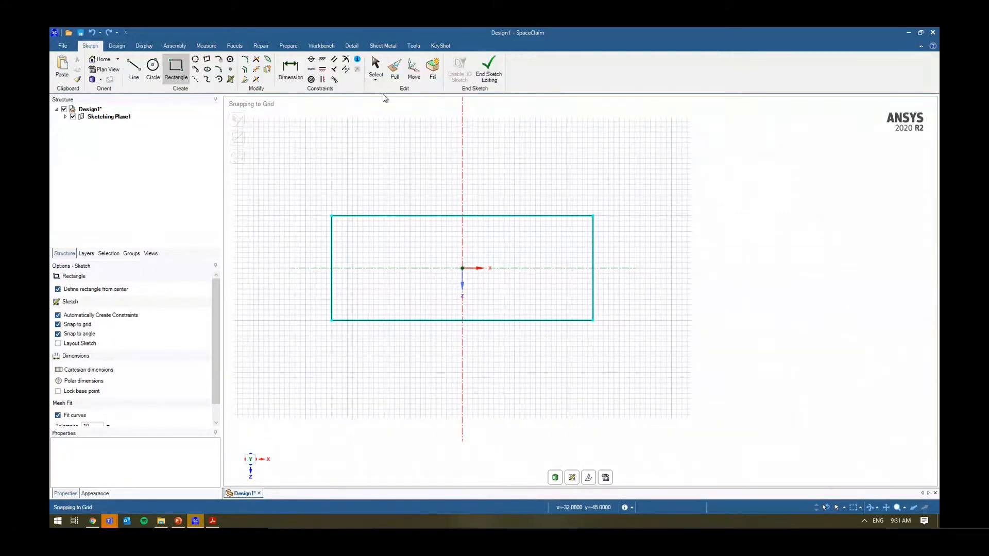
left_click(291, 69)
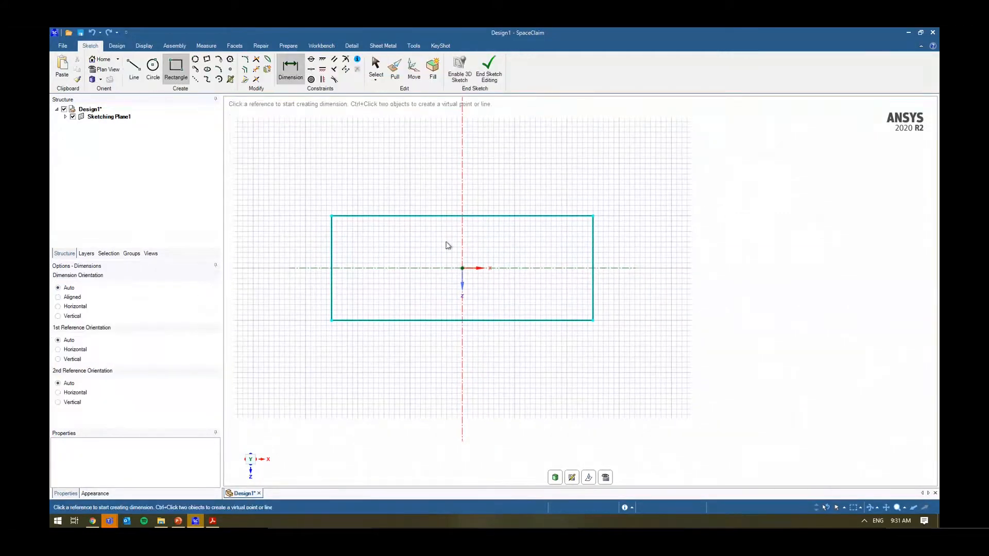
left_click(390, 216)
left_click(332, 247)
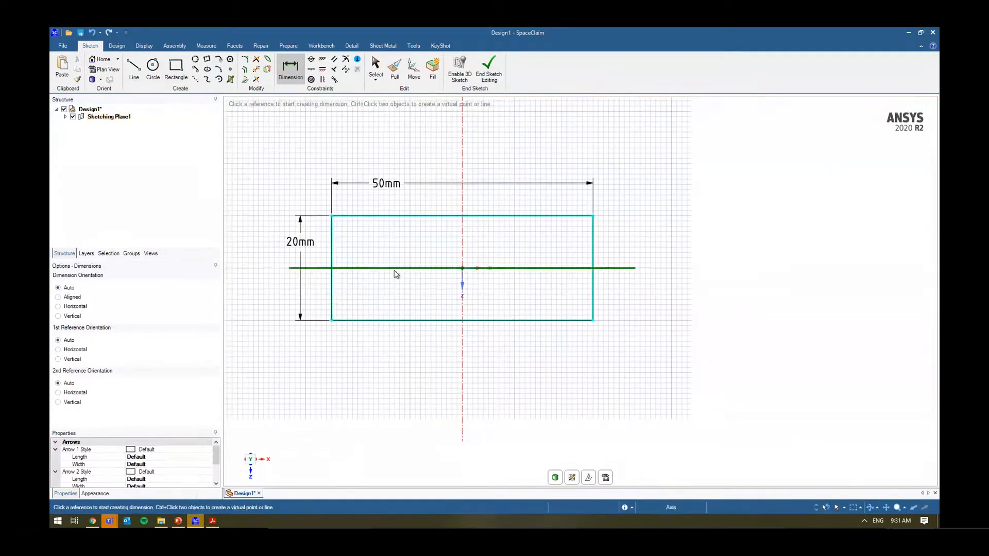
- Dimension the distances from the rectangle's left edge to the vertical axis and from its upper edge to the horizontal axis
left_click(332, 242)
left_click(462, 221)
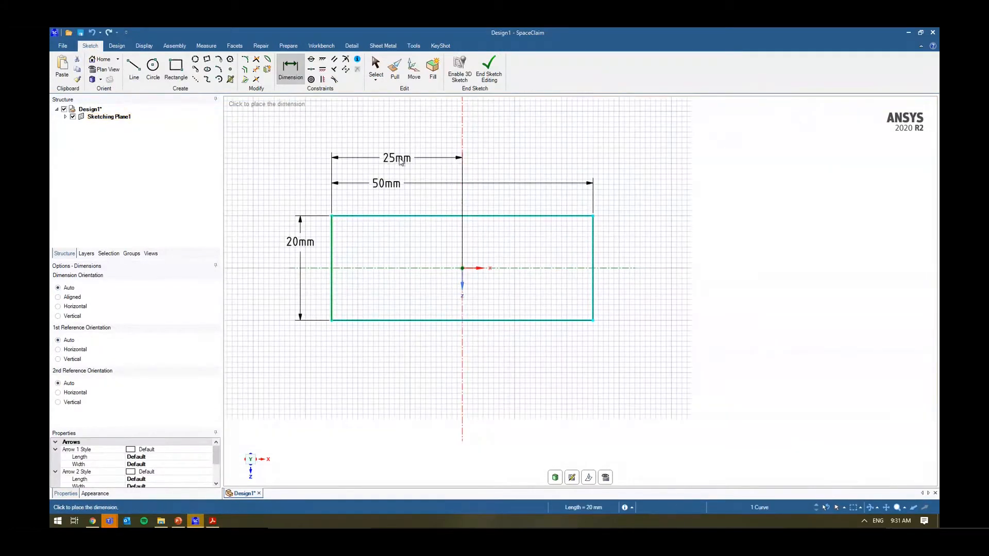
left_click(401, 162)
left_click(533, 216)
left_click(593, 268)
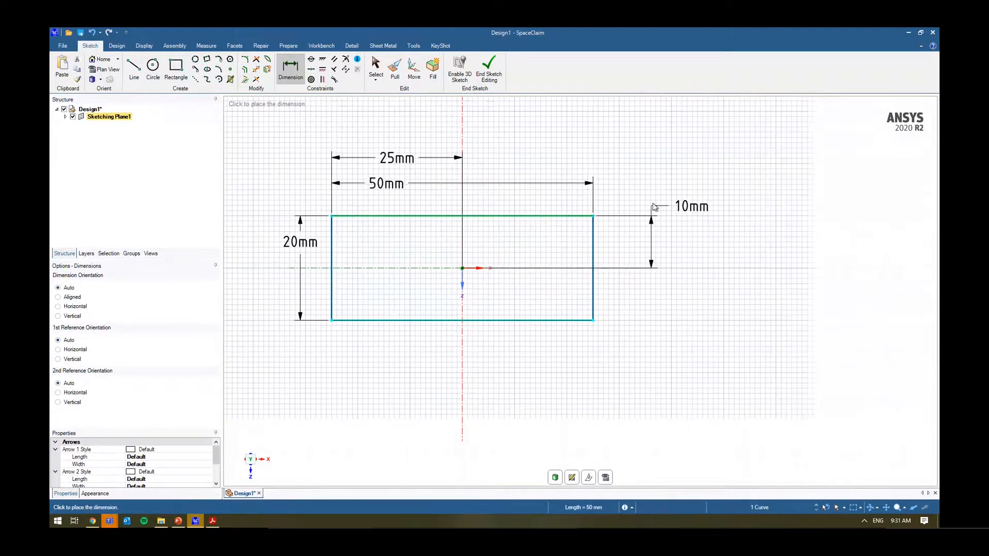
left_click(654, 205)
- Sketch a corner-defined rectangle 20 mm wide and 10 mm high extending down from the large rectangle's lower edge
left_click(186, 73)
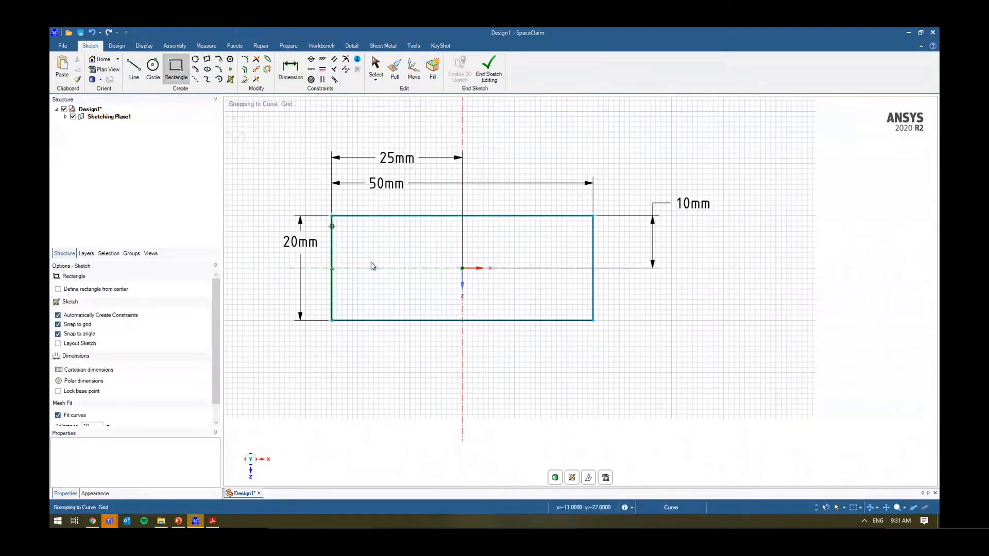
left_click(420, 320)
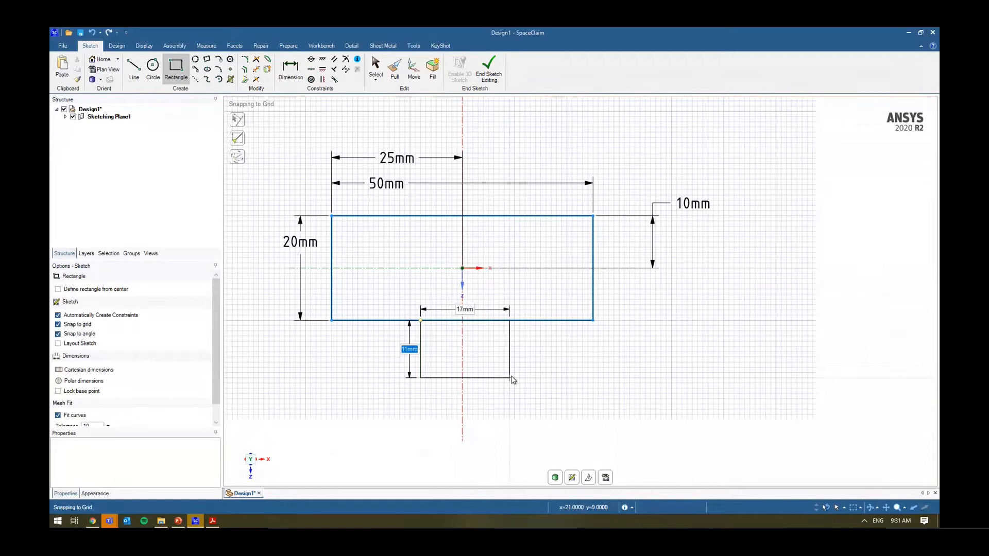
key("Tab")
key("Tab")
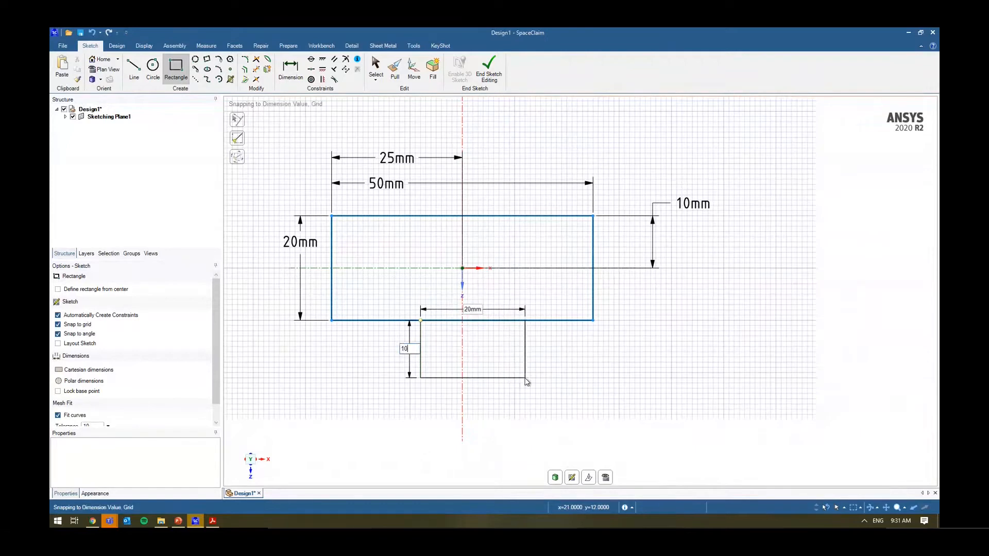
key("Return")
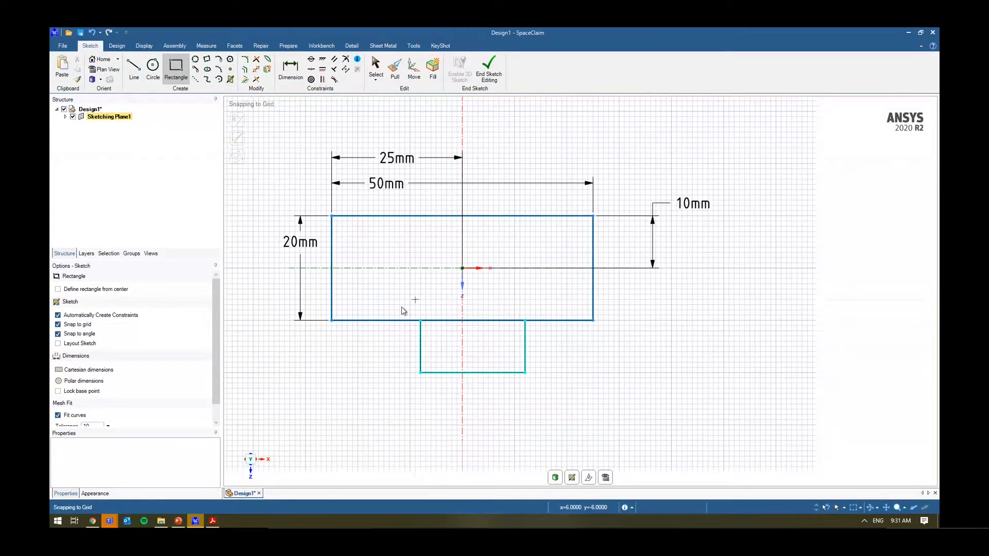
- Expand Sketching Plane1 and Sketch1 in the structure tree to examine the sketch lines
left_click(490, 78)
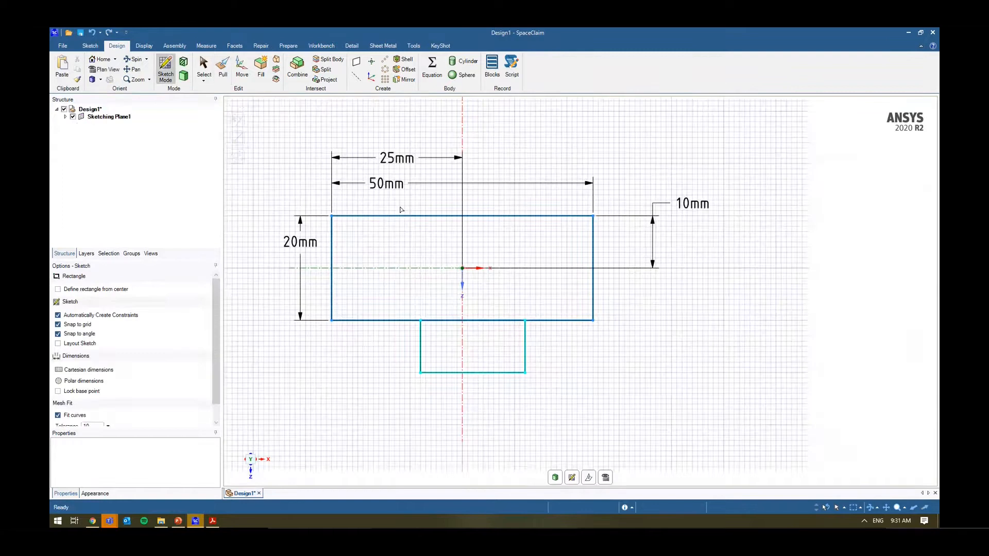
left_click(64, 117)
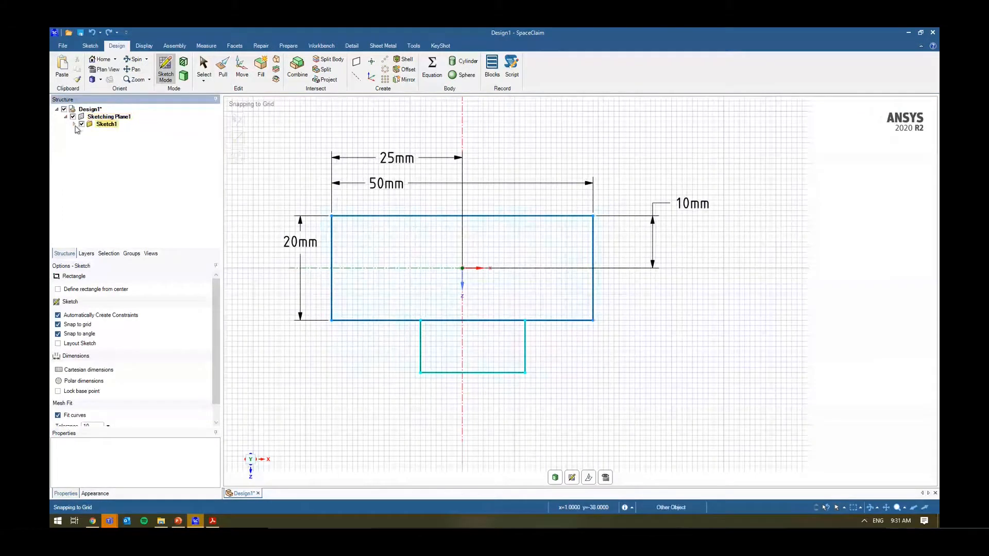
left_click(74, 124)
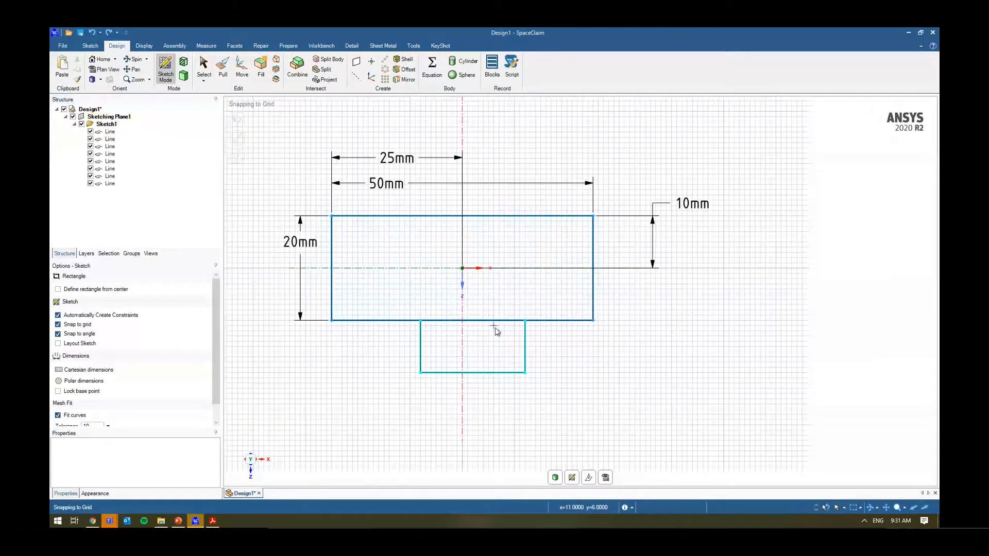
- Finish the sketch to turn both closed profiles into surfaces, and undo this to return to the sketch
left_click(90, 46)
left_click(488, 70)
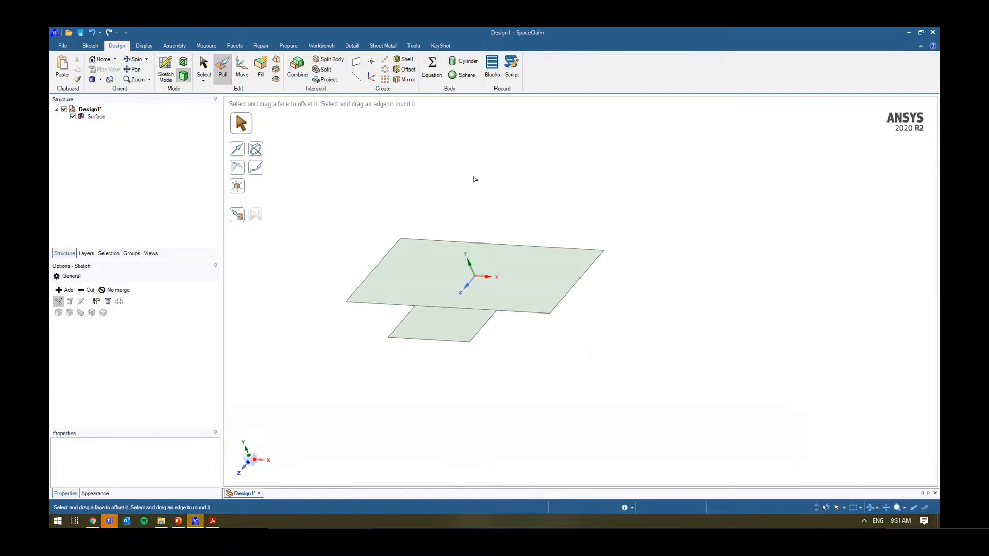
key("ctrl+z")
left_click(592, 435)
key("Escape")
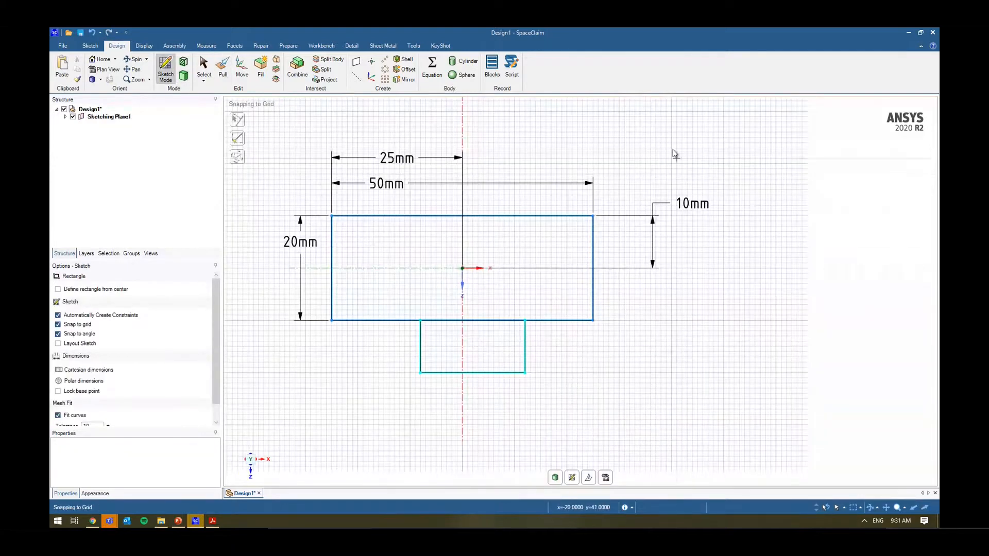
- Sketch a separate rectangle to the upper right of the main profile and delete its right side to leave it open
left_click(697, 143)
left_click(807, 195)
key("s")
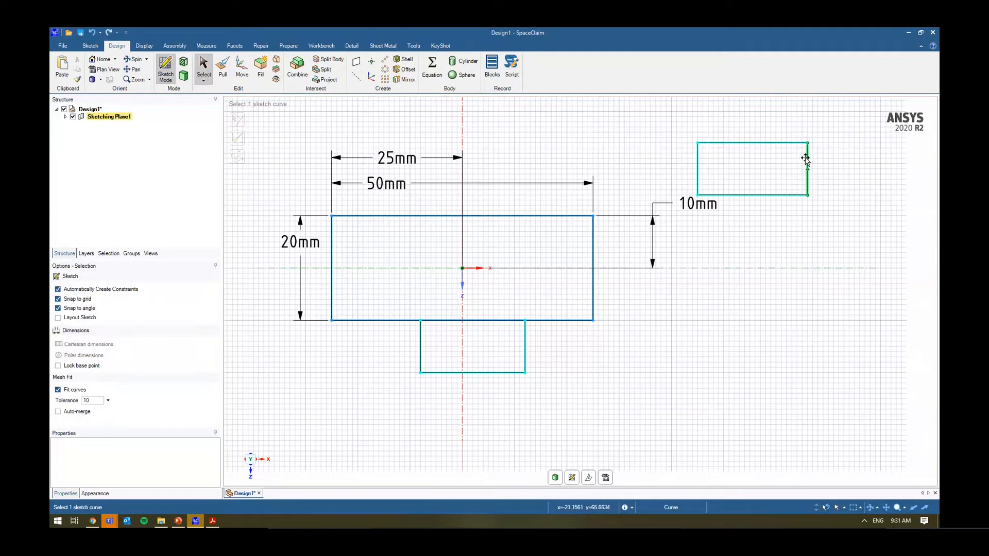
left_click(806, 159)
key("Delete")
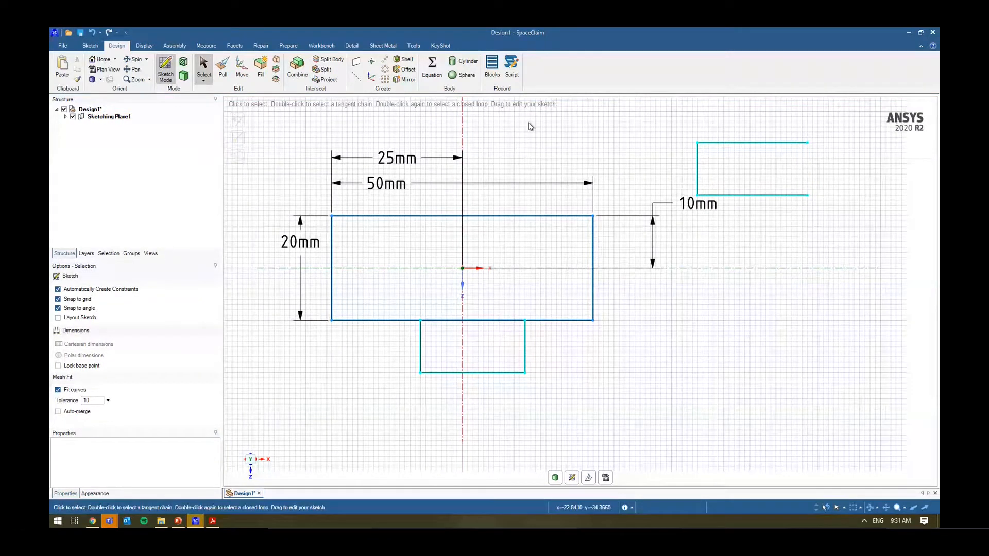
- Switch to 3D mode to convert the sketch into surfaces and curves, and expand the Curves folder in the structure tree
key("d")
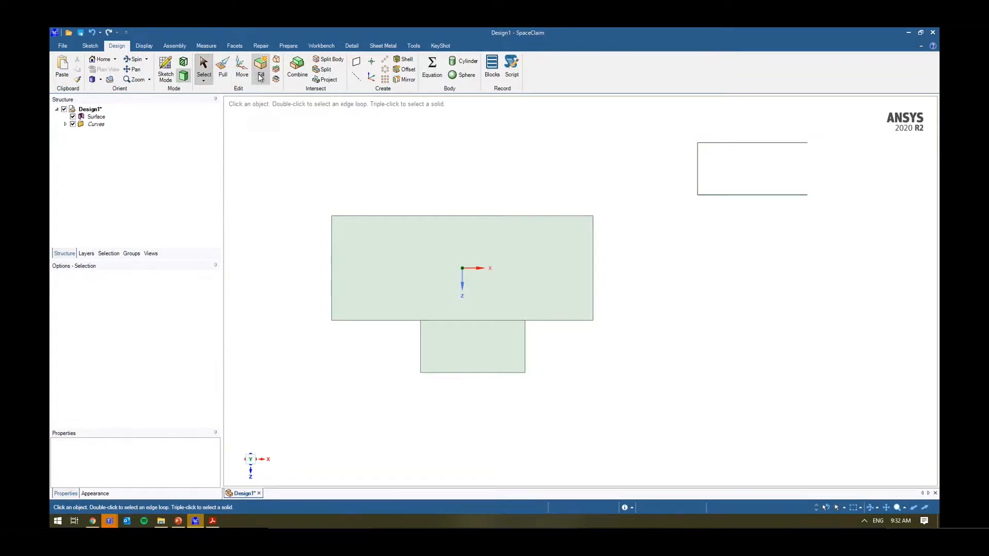
left_click(90, 46)
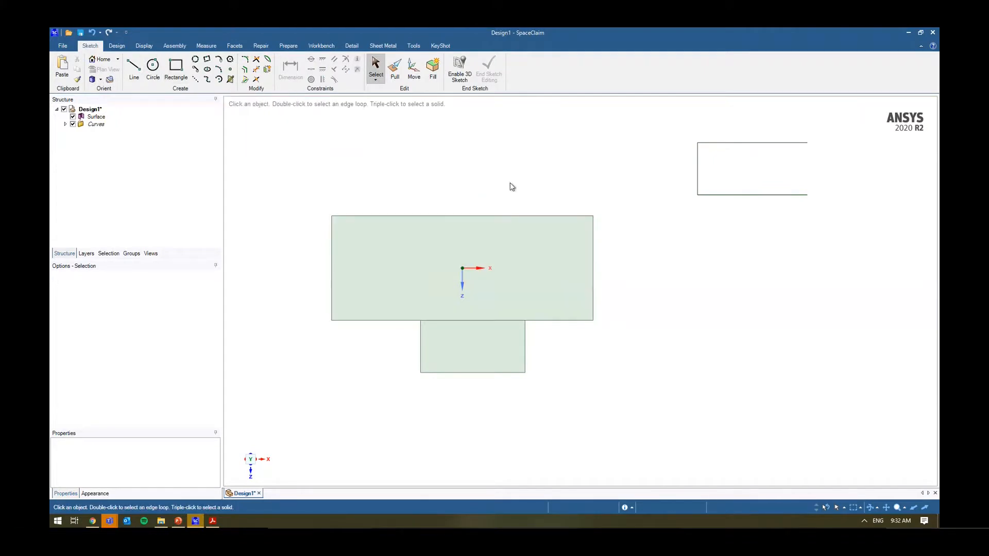
mouse_move(643, 342)
middle_mouse_down()
mouse_move(657, 267)
mouse_move(640, 304)
mouse_move(515, 237)
middle_mouse_up()
key("d")
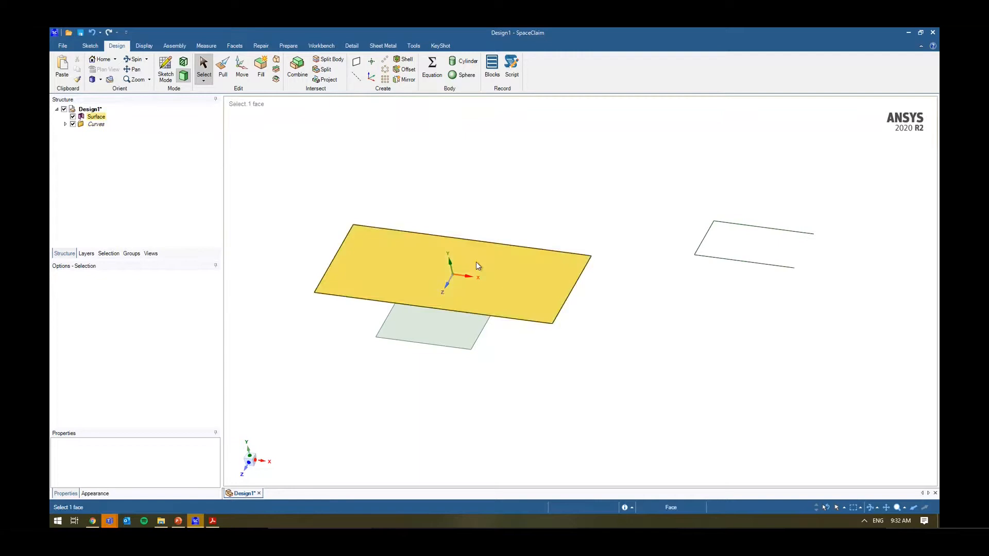
left_click(65, 124)
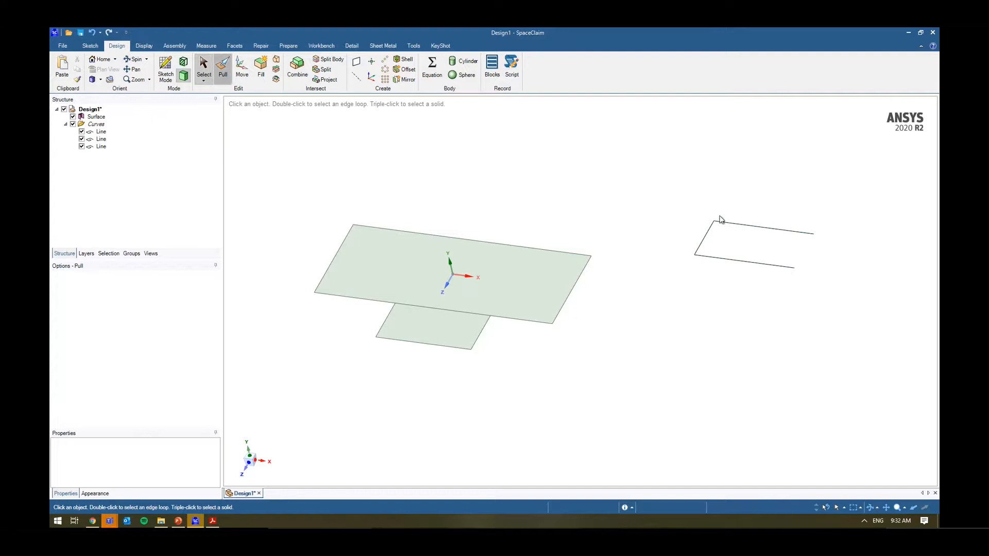
- Pull the three connected lines of the open profile upward 20 mm into surface walls
key("p")
double_click(748, 221)
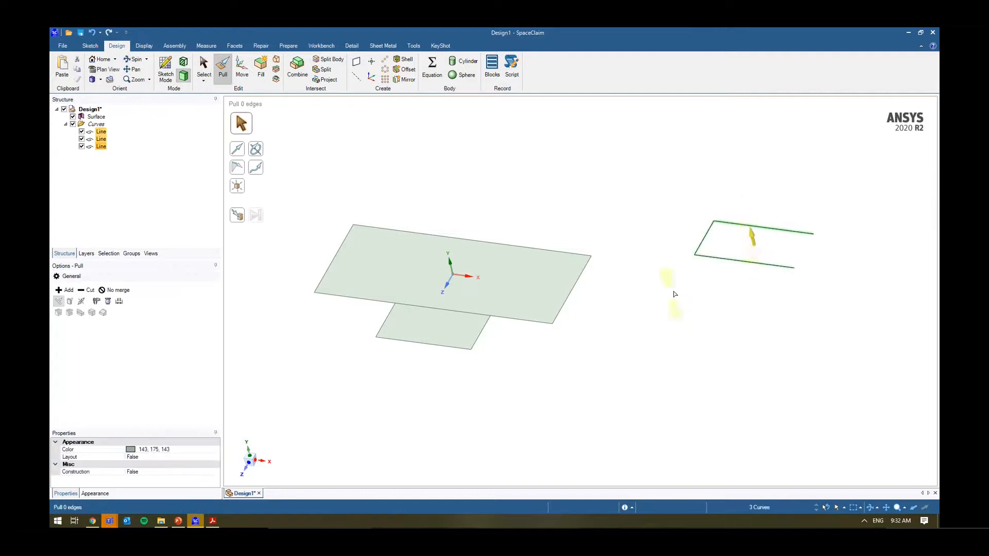
middle_click_drag(681, 283, 661, 295, "ctrl")
scroll(662, 294, "down", 1)
left_click_drag(673, 334, 664, 280)
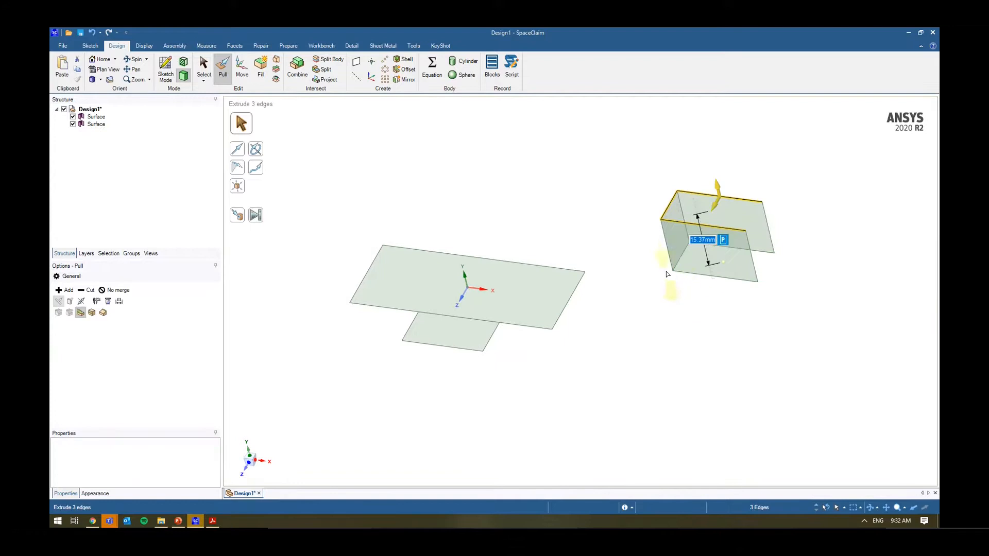
type("20")
key("Return")
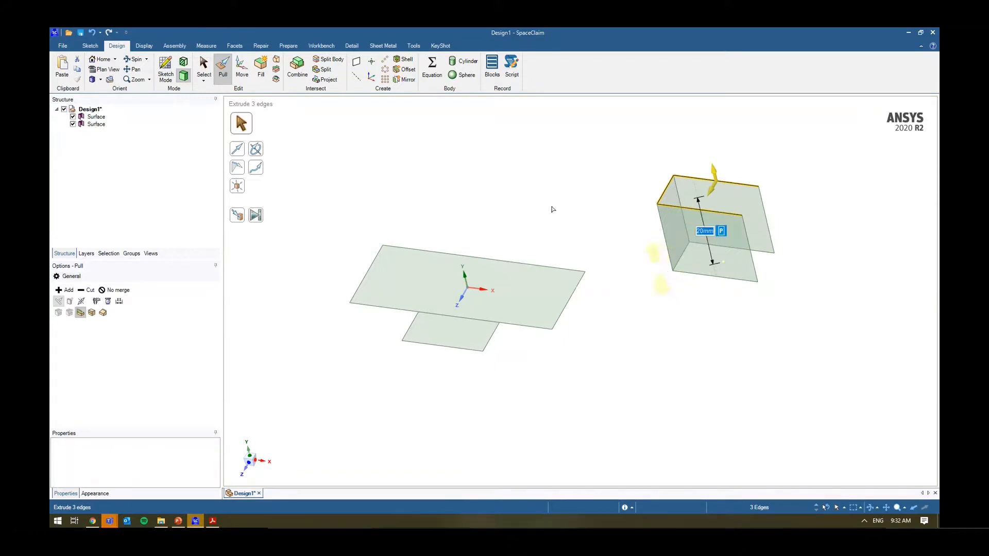
- Pull the large and small rectangular faces together upward about 10 mm into one solid
left_click(552, 209)
left_click(464, 329)
left_click(525, 289, "ctrl")
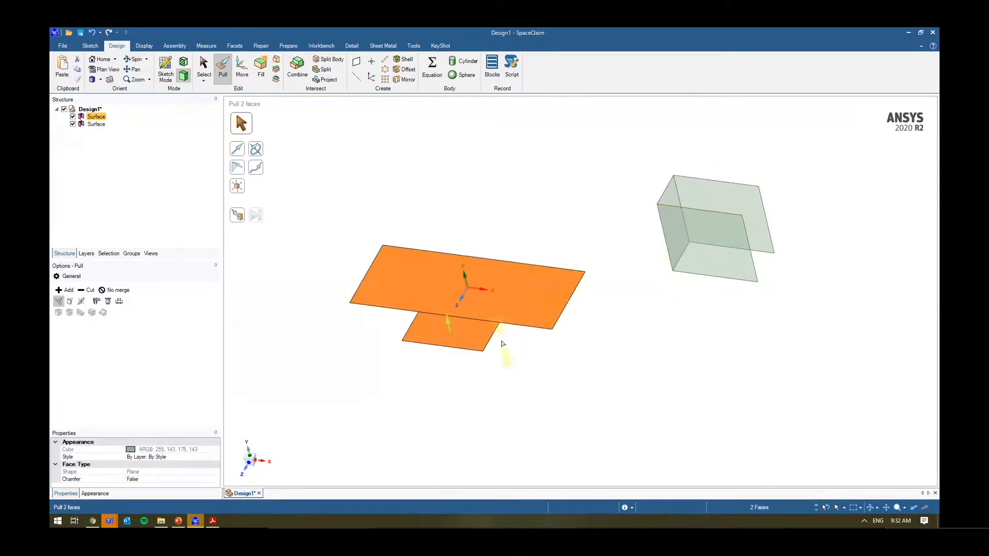
left_click(467, 338)
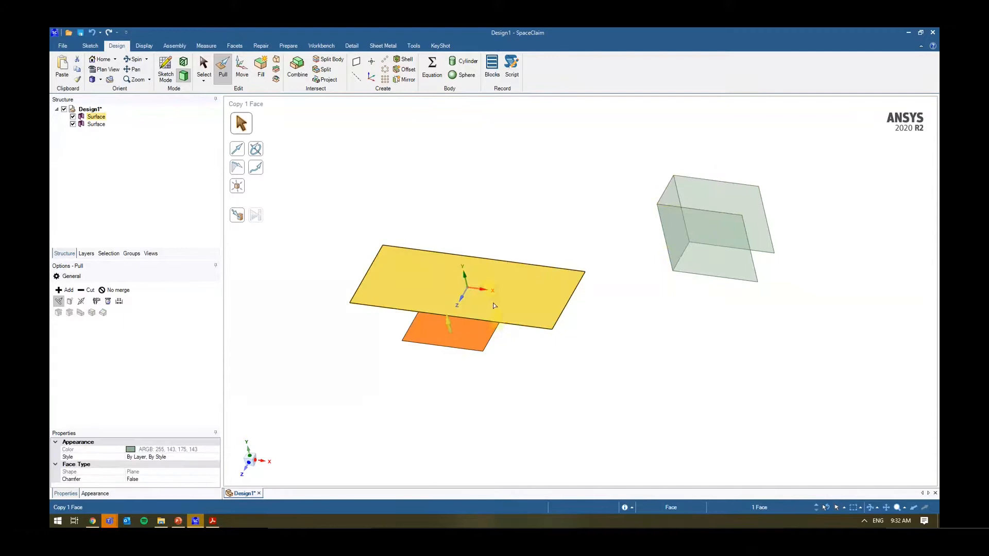
left_click(494, 305, "ctrl")
left_click_drag(494, 304, 490, 265)
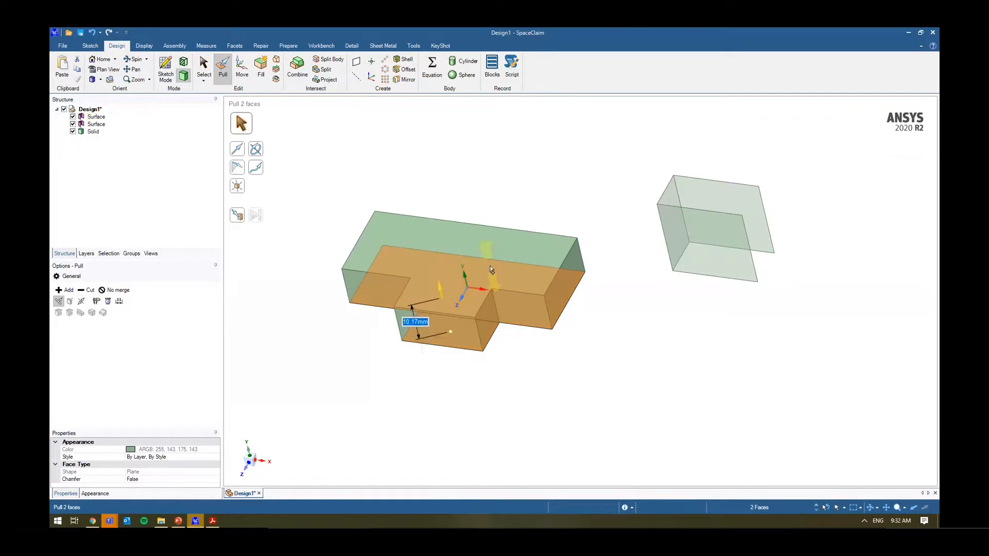
- Set the solid's pull height to 10 mm, and undo both this value and the pull
middle_click_drag(490, 266, 477, 314)
scroll(482, 250, "up", 2)
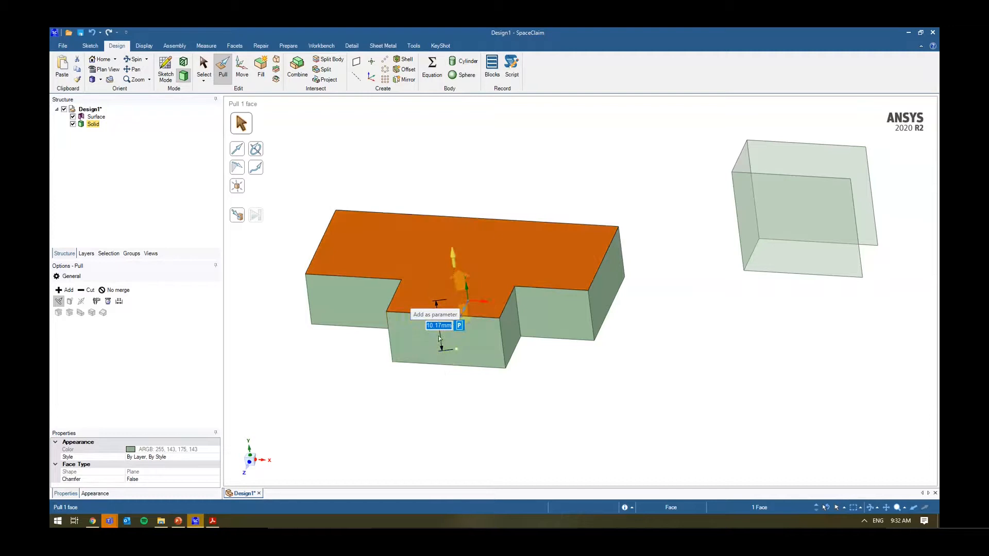
type("10")
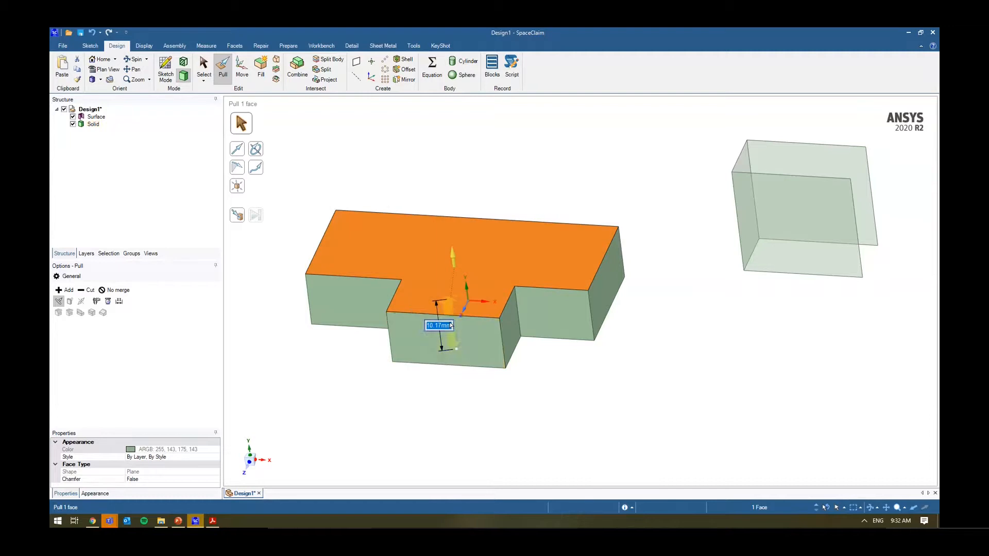
key("Return")
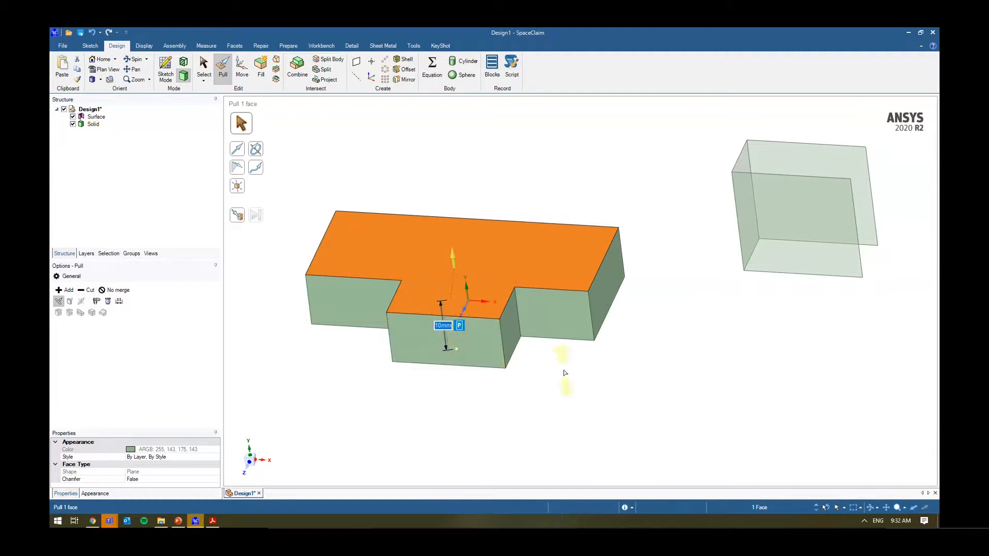
key("ctrl+z")
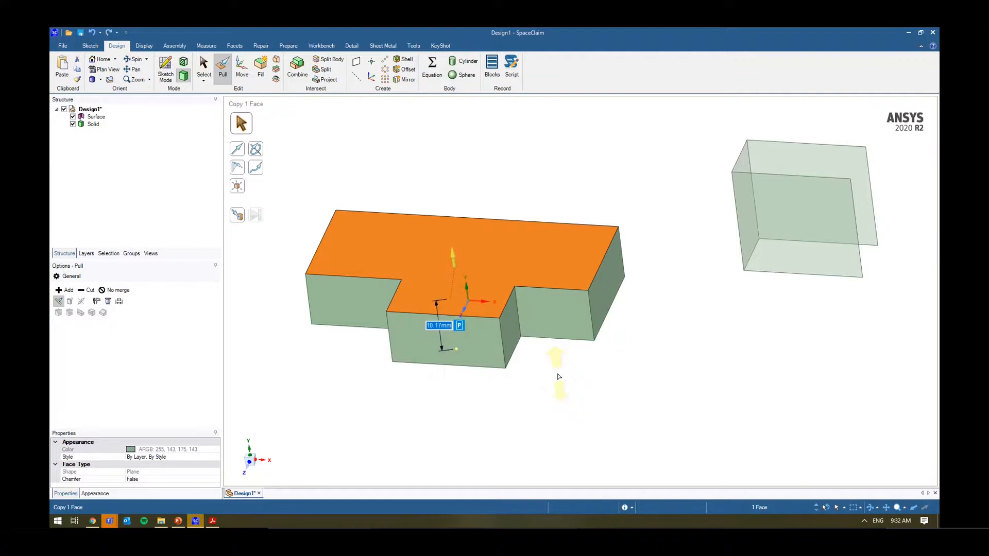
key("ctrl+z")
- Pull both rectangular faces together again, freely upward along Y, into a single T-shaped solid
left_click(528, 372)
left_click(488, 335, "ctrl")
left_click(512, 292)
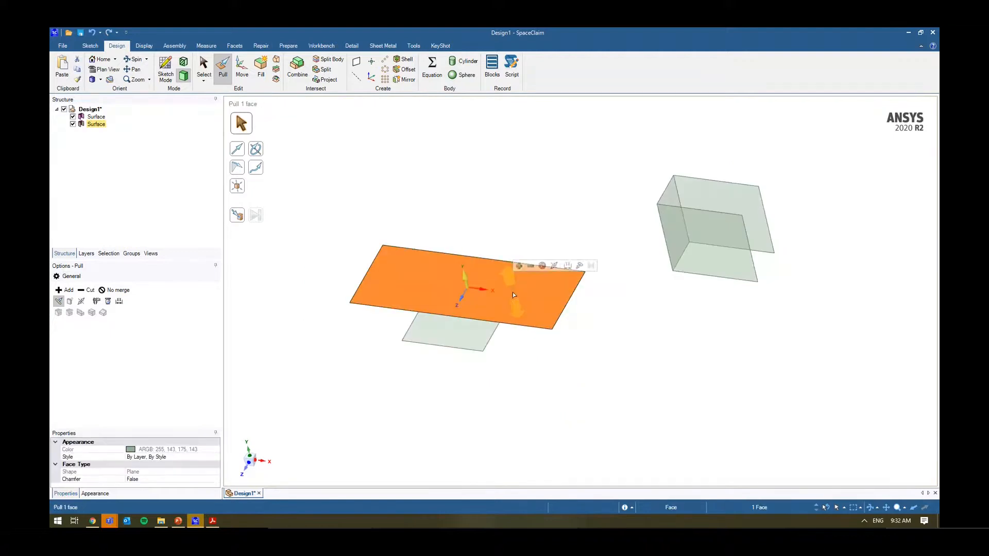
left_click(463, 336, "ctrl")
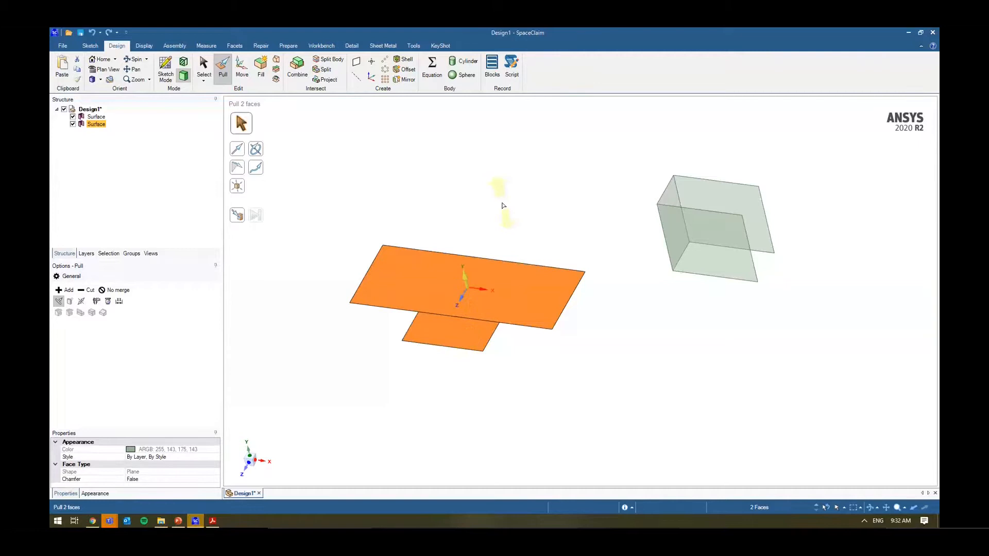
left_click_drag(504, 206, 456, 239)
left_click(557, 199)
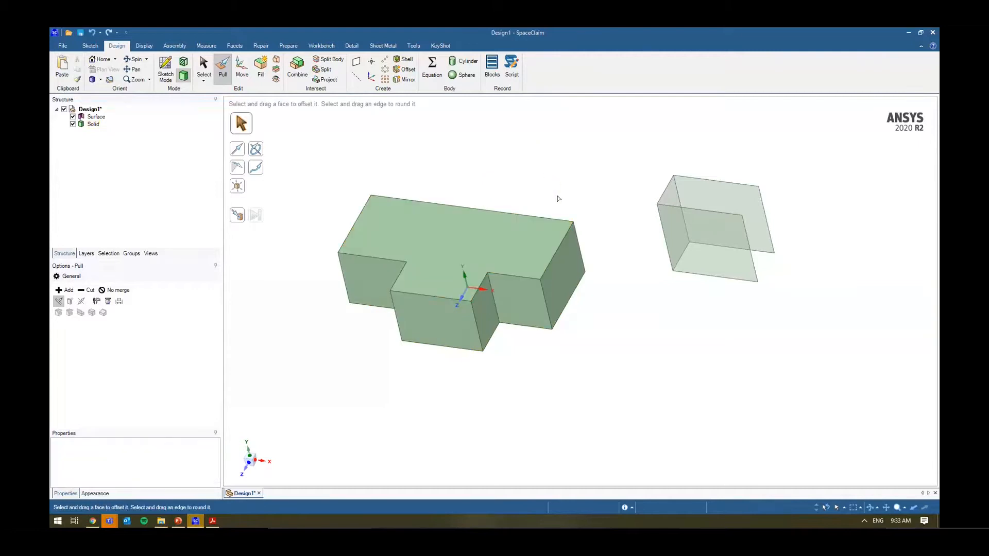
- Dimension the T-shaped solid's height from its top face to its bottom face and set it to 10 mm
left_click(488, 243)
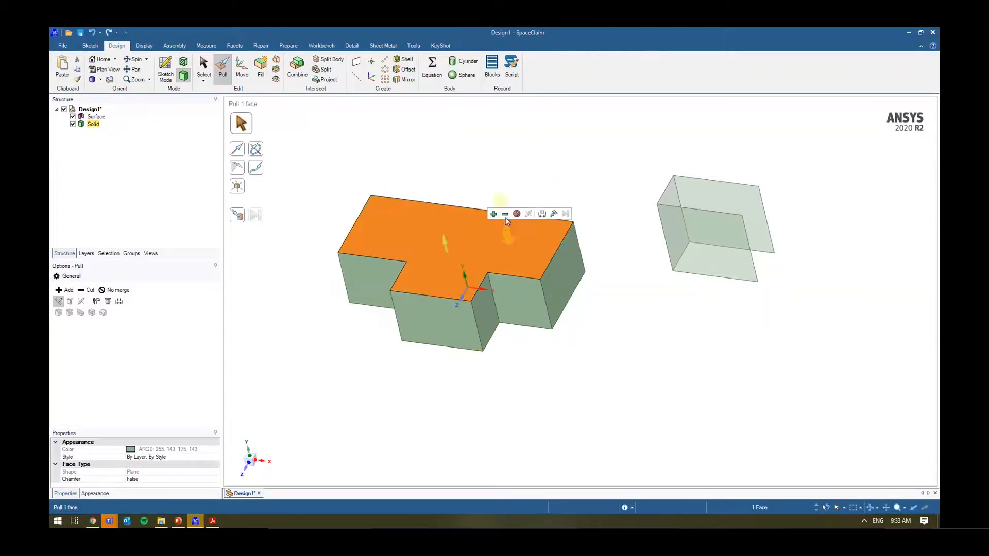
left_click(542, 215)
middle_click_drag(605, 273, 598, 206)
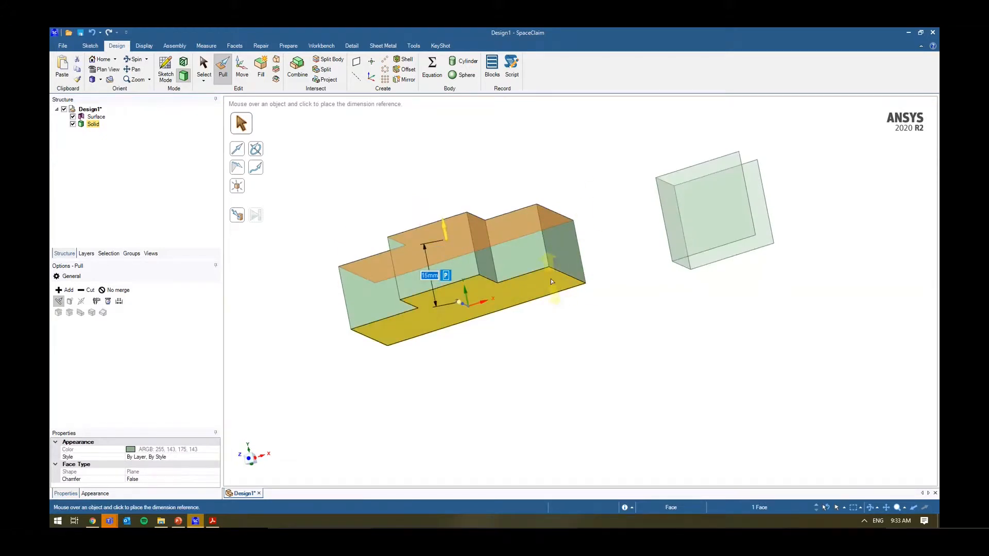
left_click(551, 280)
type("10")
key("Return")
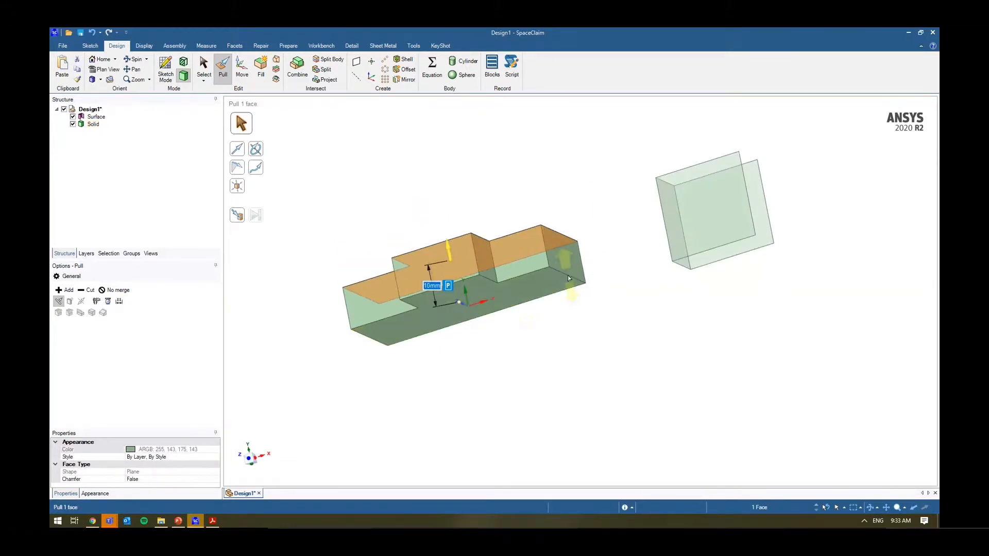
- Offset one side face of the narrow leg so that it lies 15 mm from the wide block's end face
left_click(497, 340)
middle_click_drag(497, 340, 607, 367)
scroll(548, 368, "up", 3)
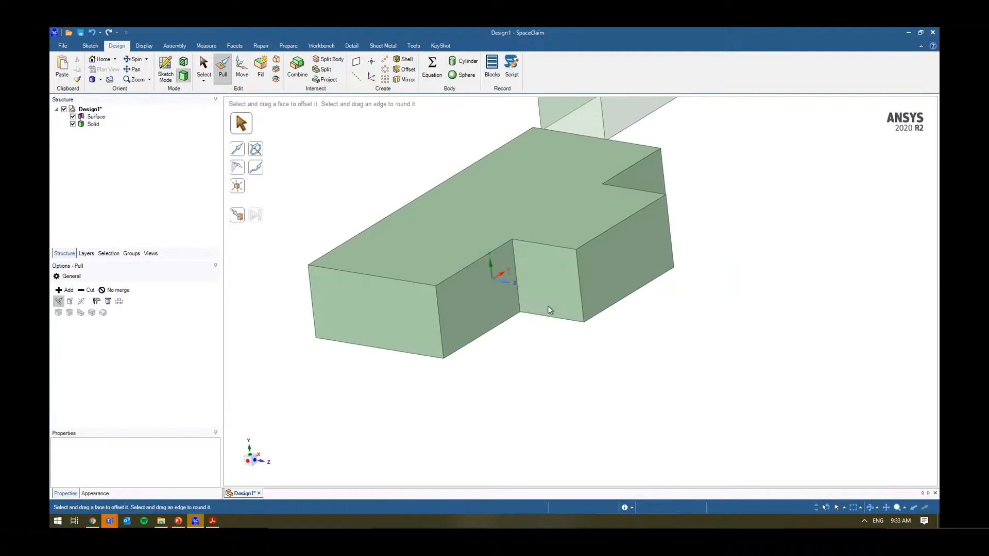
left_click(549, 308)
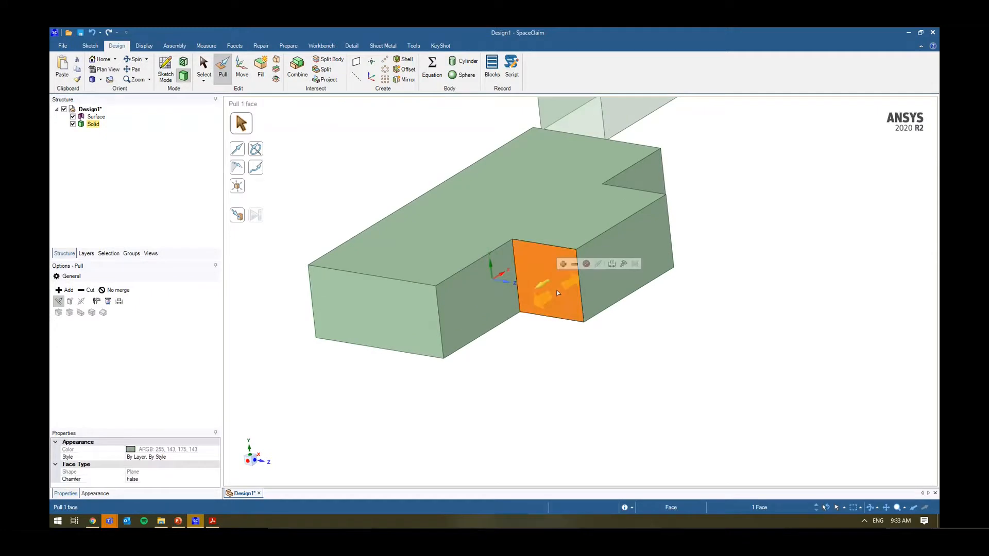
left_click(611, 264)
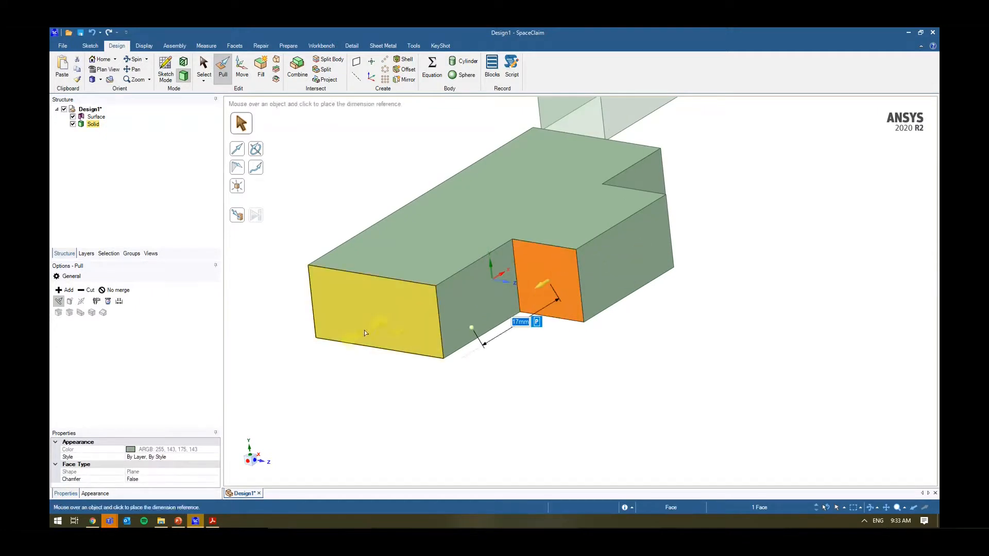
left_click(414, 318)
middle_click_drag(414, 318, 530, 350)
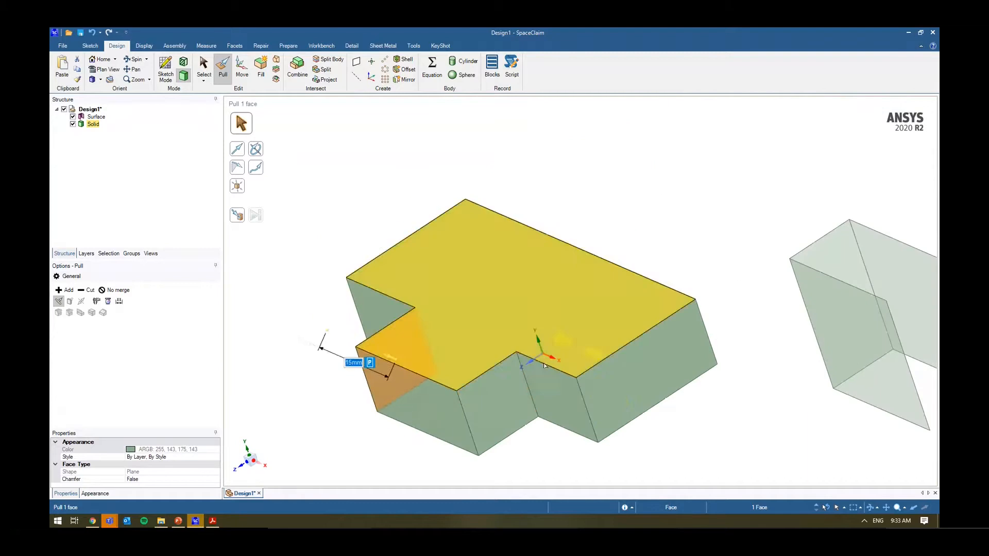
- Set the narrow leg's opposite side face 15 mm from the wide block's other end face
left_click(512, 412)
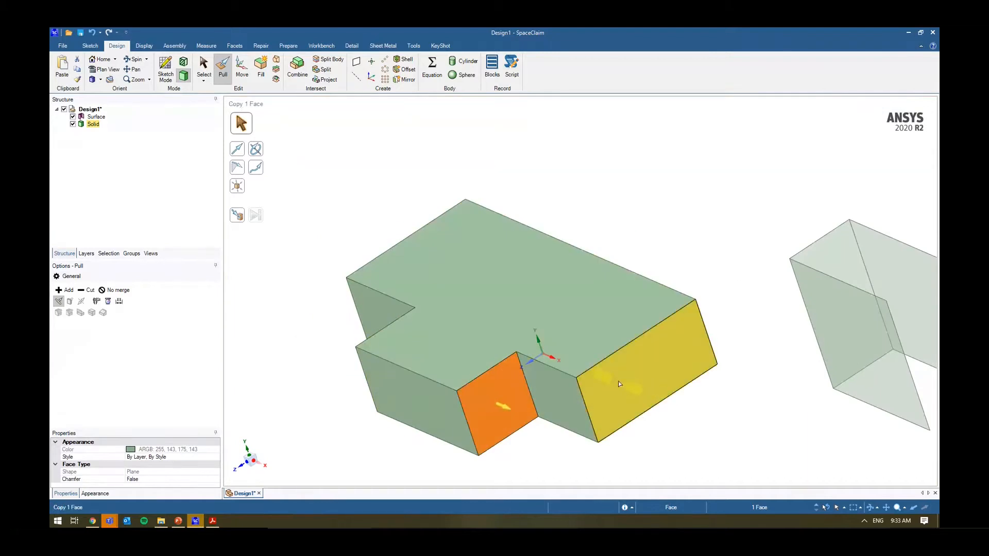
left_click(508, 390)
left_click(564, 364)
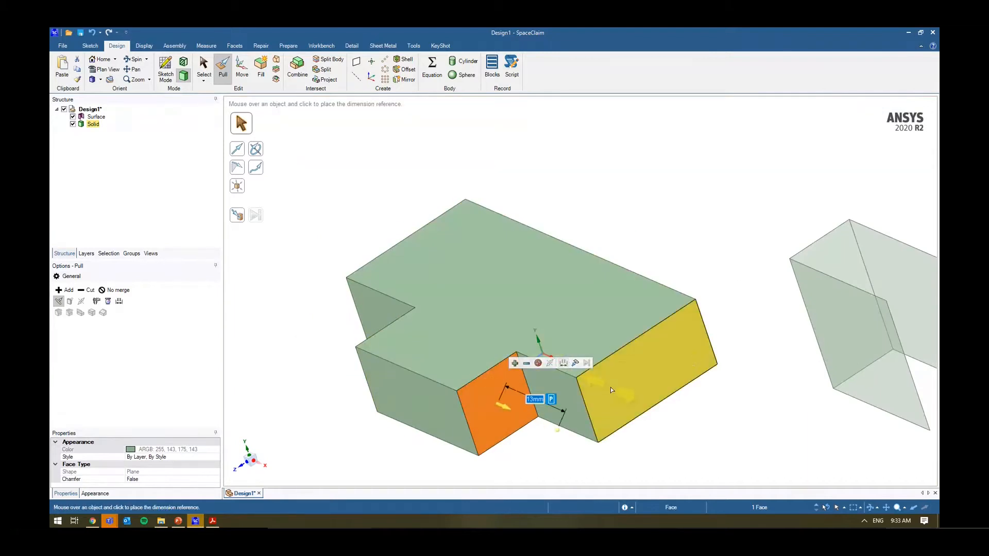
left_click(611, 389)
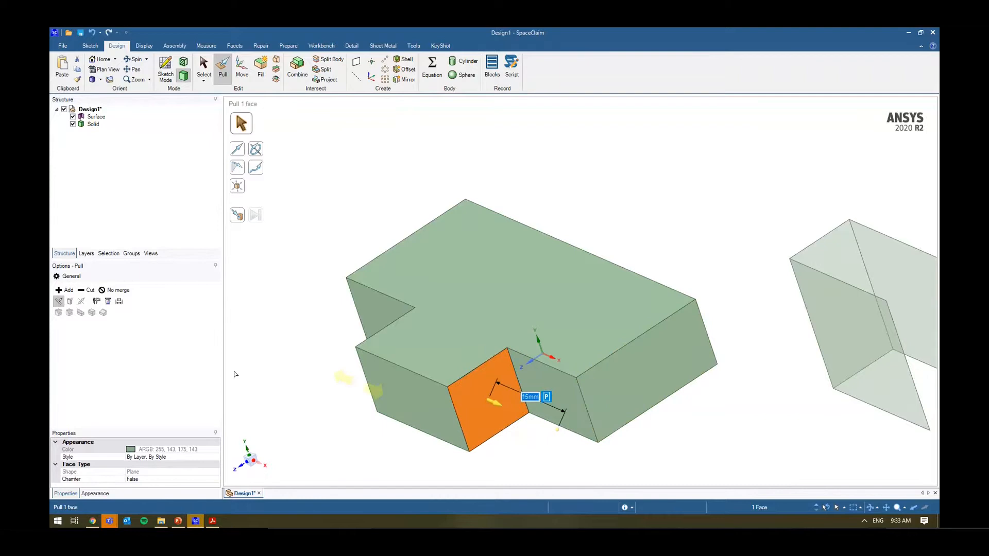
left_click(269, 403)
left_click(248, 456)
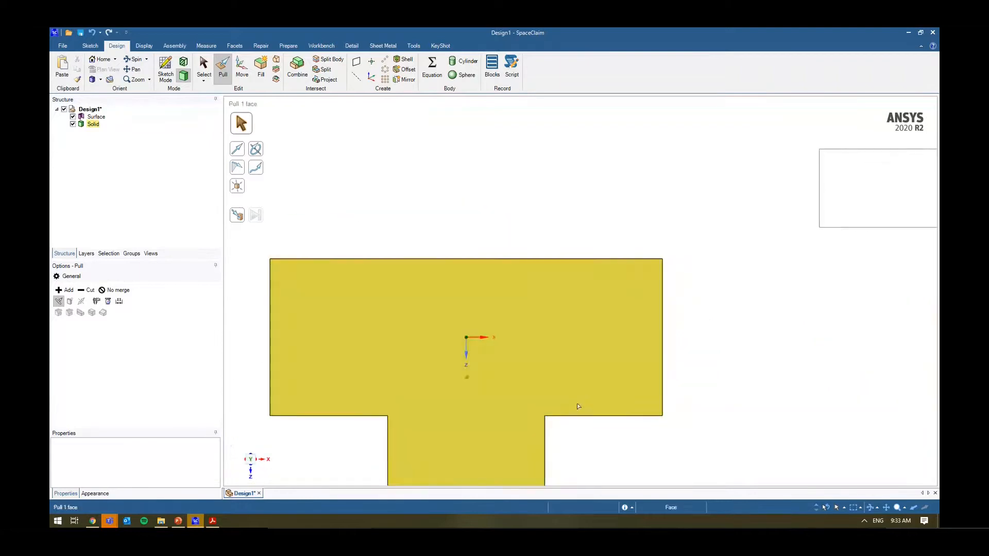
scroll(578, 403, "down", 3)
mouse_move(612, 408)
middle_mouse_down()
mouse_move(663, 387)
mouse_move(634, 376)
mouse_move(639, 400)
mouse_move(662, 405)
middle_mouse_up()
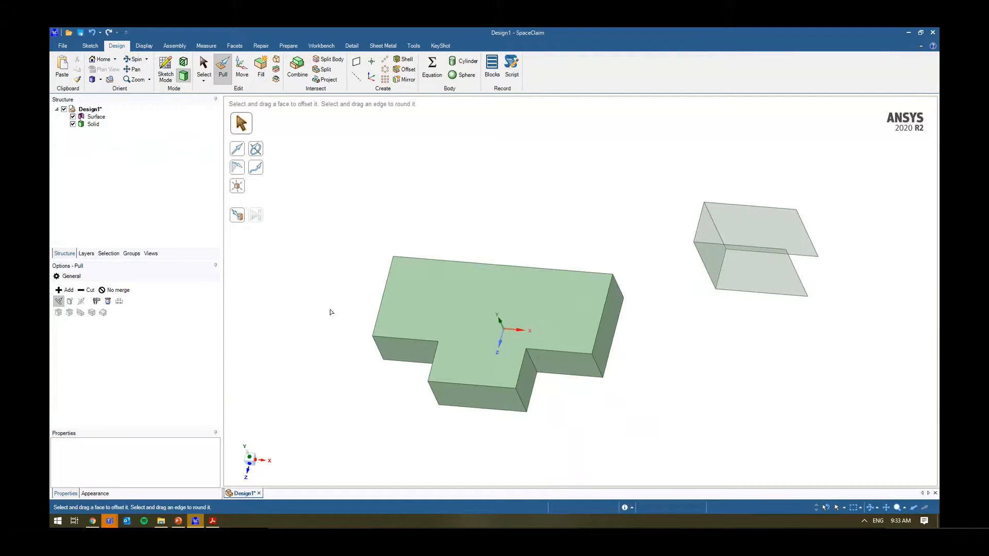
left_click(248, 457)
middle_click_drag(556, 422, 598, 360)
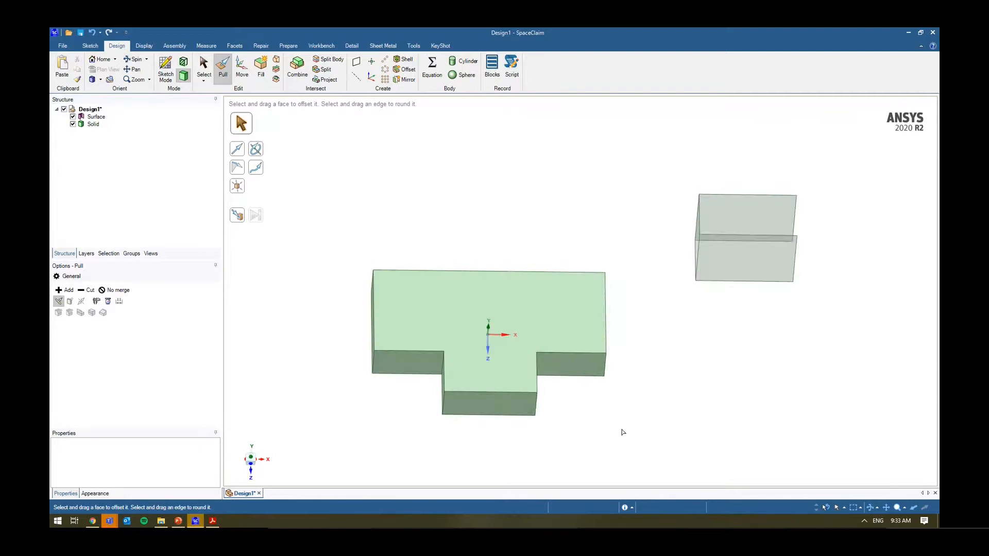
middle_click_drag(623, 433, 562, 424)
- Select the leg's front face and the adjoining side faces of the T-shaped solid, try pulling them together, and undo it
left_click(480, 390)
left_click(529, 372, "ctrl")
left_click(564, 358, "ctrl")
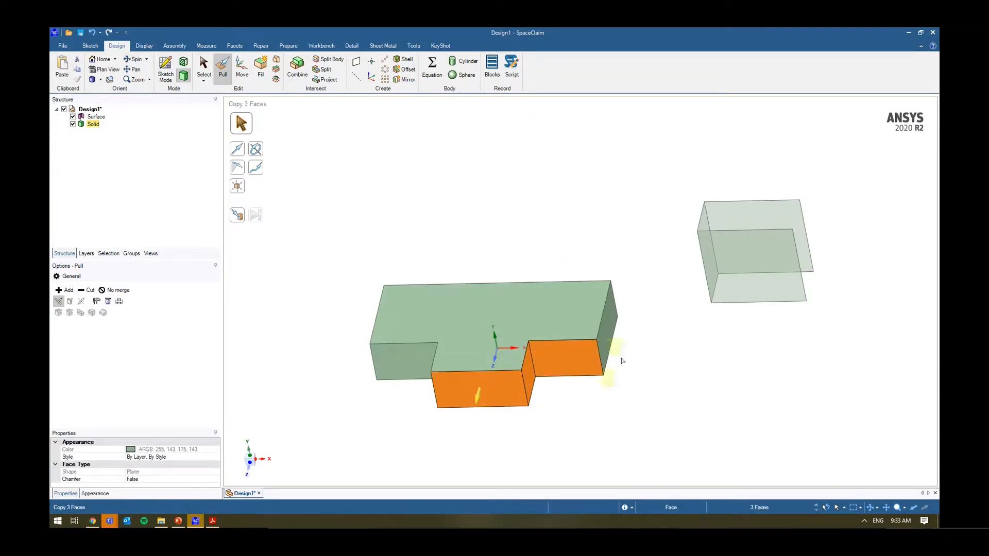
left_click(606, 335, "ctrl")
left_click_drag(691, 364, 704, 428)
key("ctrl+z")
left_click(750, 351)
- Pull the front and back walls of the open-profile surface freely outward into thick solid blocks
middle_click_drag(748, 351, 723, 361)
middle_click_drag(536, 210, 701, 288)
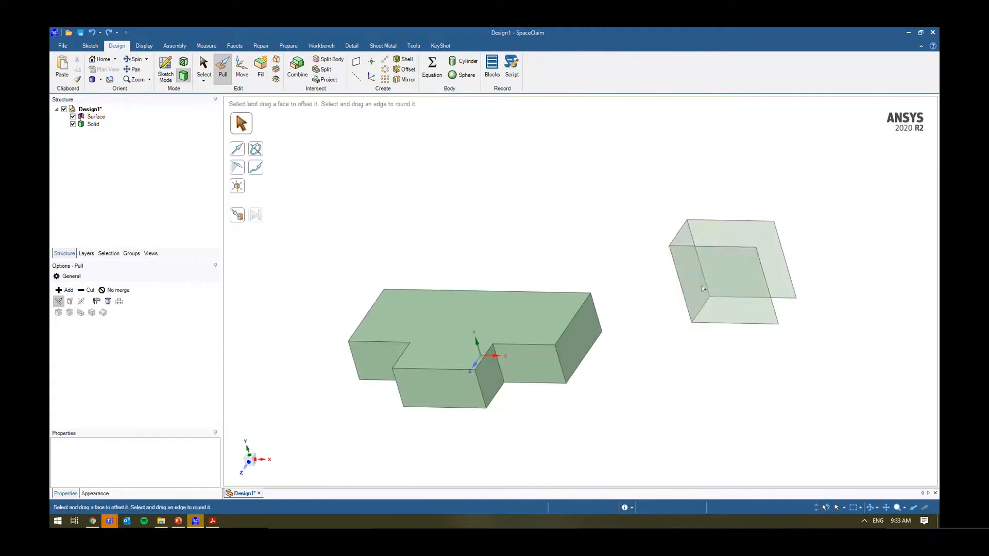
left_click(731, 315)
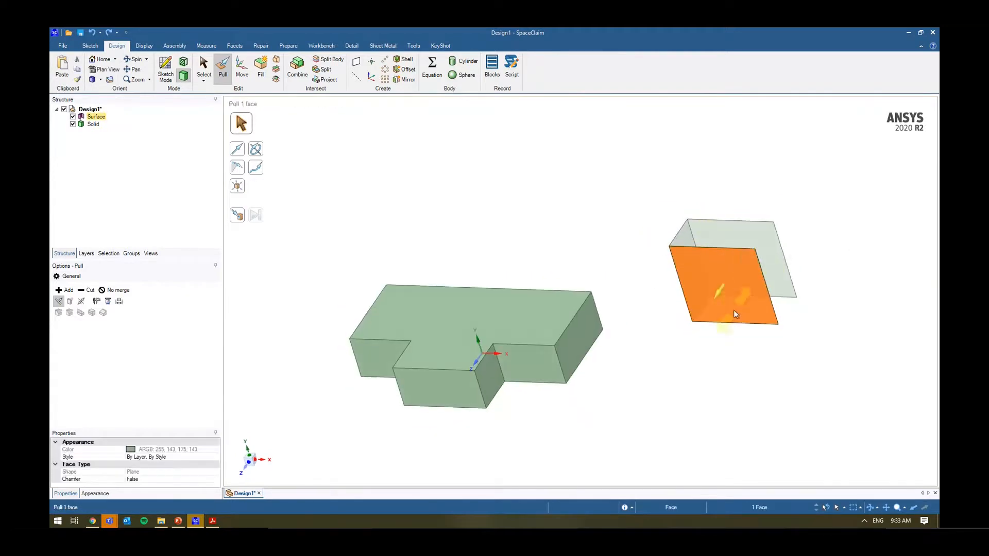
middle_click_drag(741, 285, 663, 319)
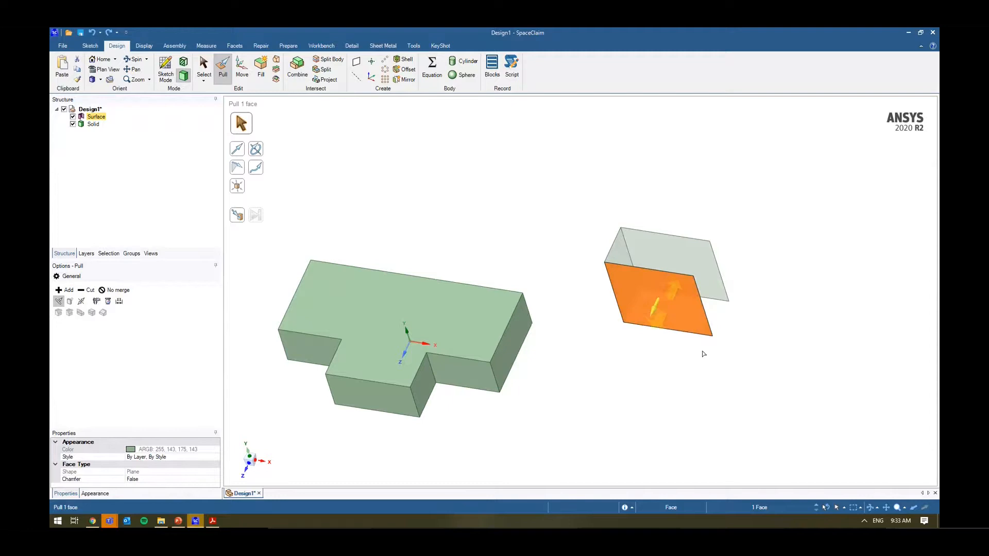
left_click_drag(801, 331, 790, 356)
left_click(707, 269)
left_click_drag(706, 269, 716, 239)
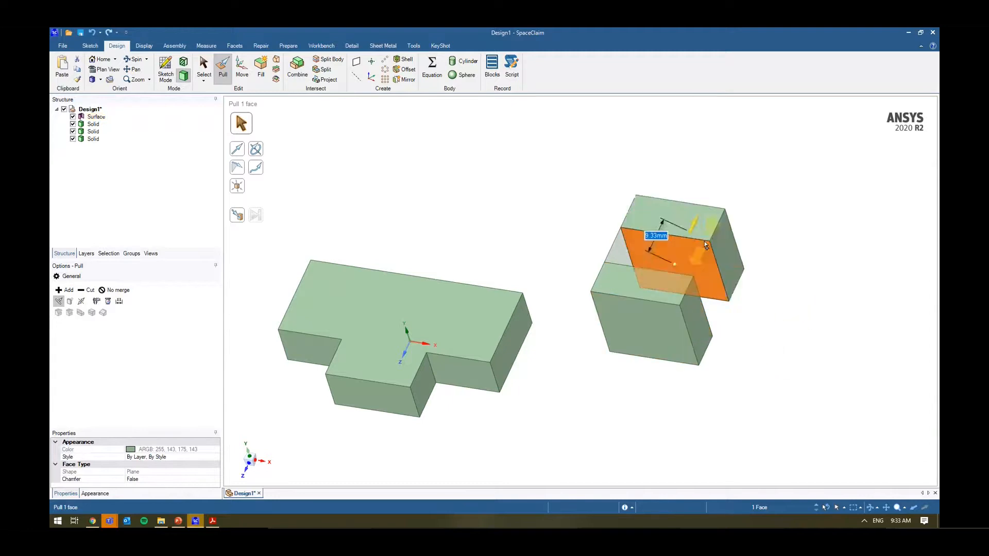
key("Escape")
- Pull the remaining side wall of the open-profile surface freely outward into a solid block
left_click(617, 253)
left_click_drag(617, 252, 580, 236)
left_click(511, 212)
middle_click_drag(511, 212, 541, 235)
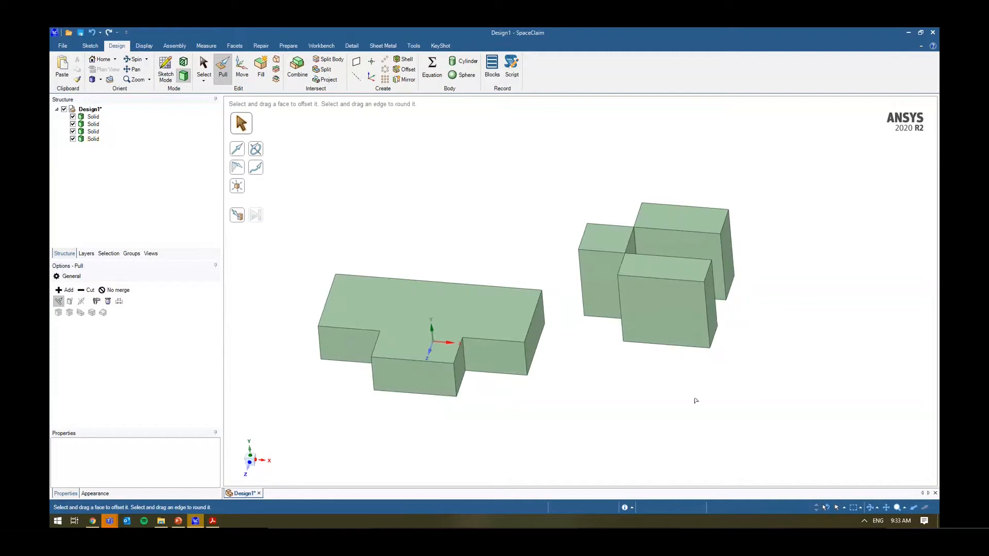
- Delete the three solid blocks made from the open profile, keeping only the T-shaped solid
key("s")
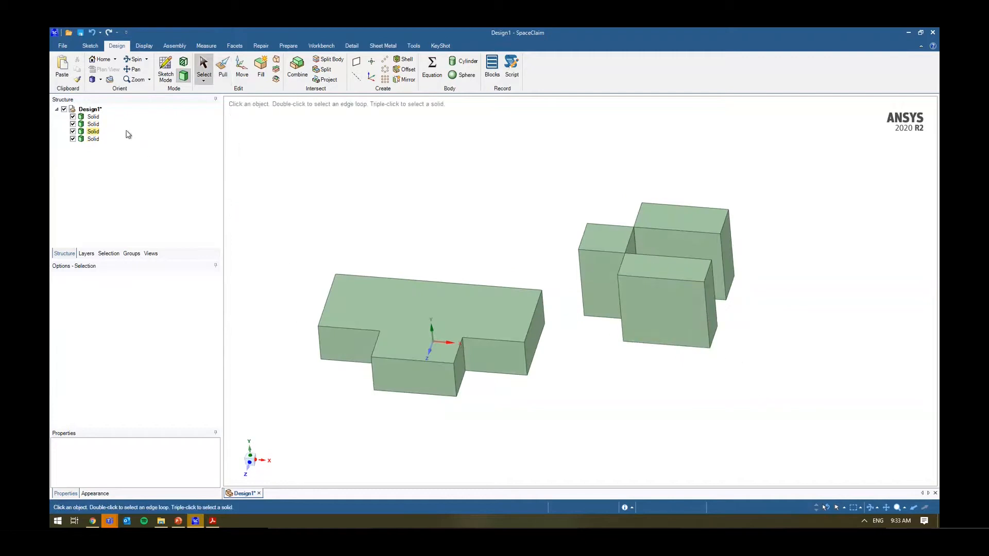
left_click(112, 117)
left_click(110, 125)
left_click(110, 132, "ctrl")
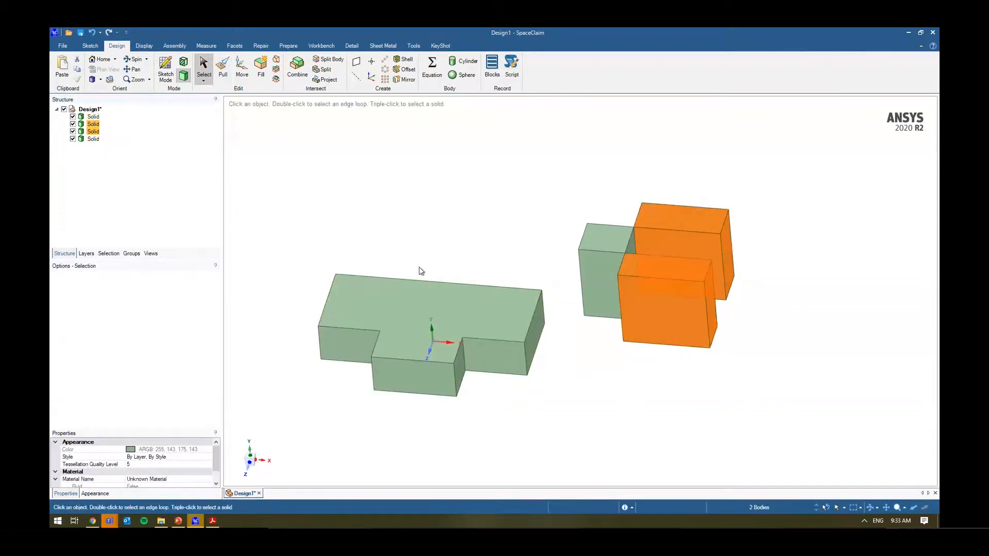
key("Delete")
left_click(605, 272)
key("Delete")
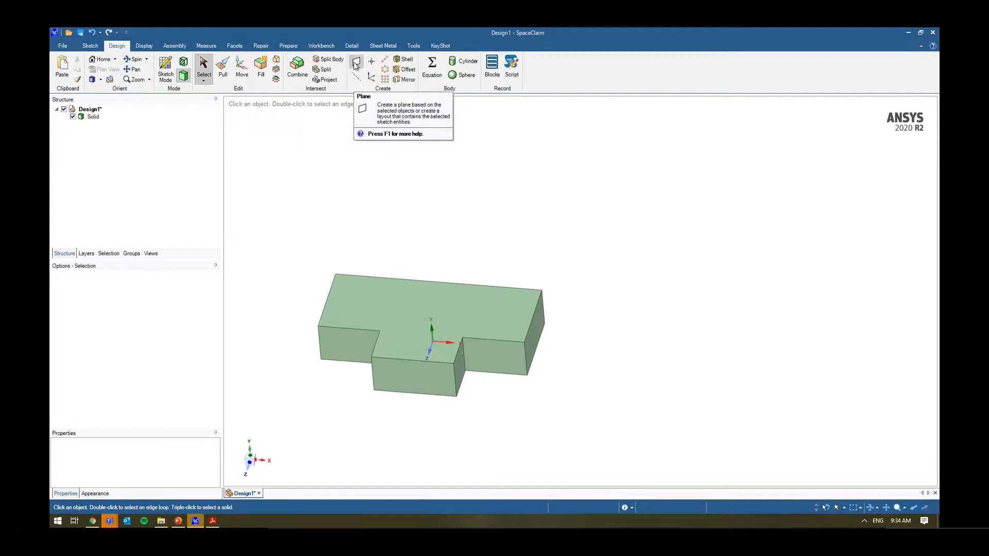
- Open the program options for customizing command shortcuts and start adding a new command shortcut
left_click(62, 46)
left_click(178, 231)
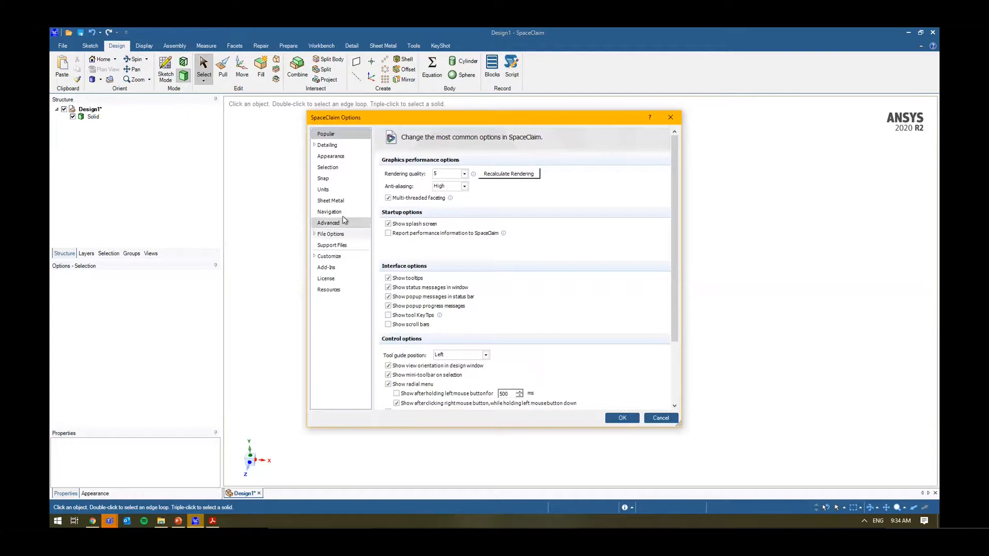
left_click(334, 257)
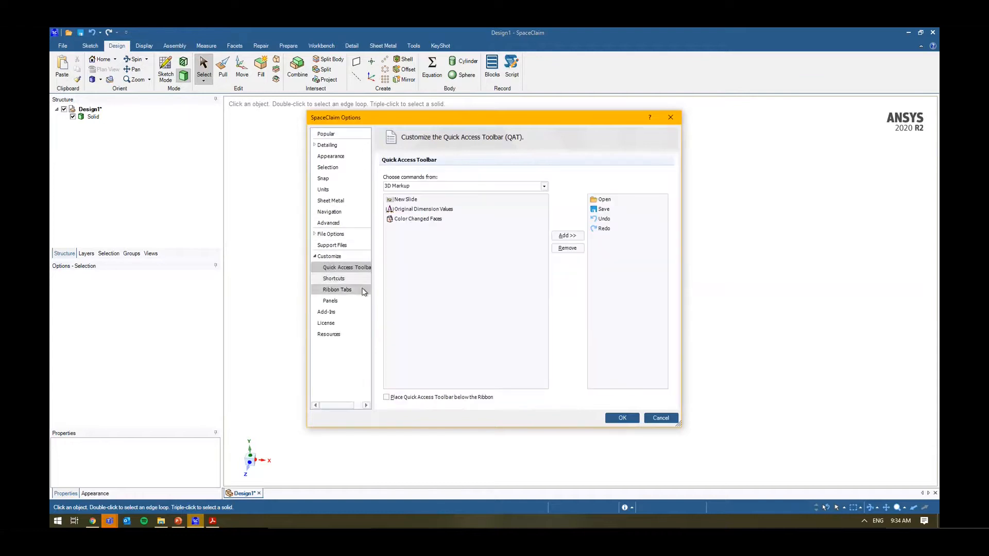
left_click(340, 280)
left_click(656, 181)
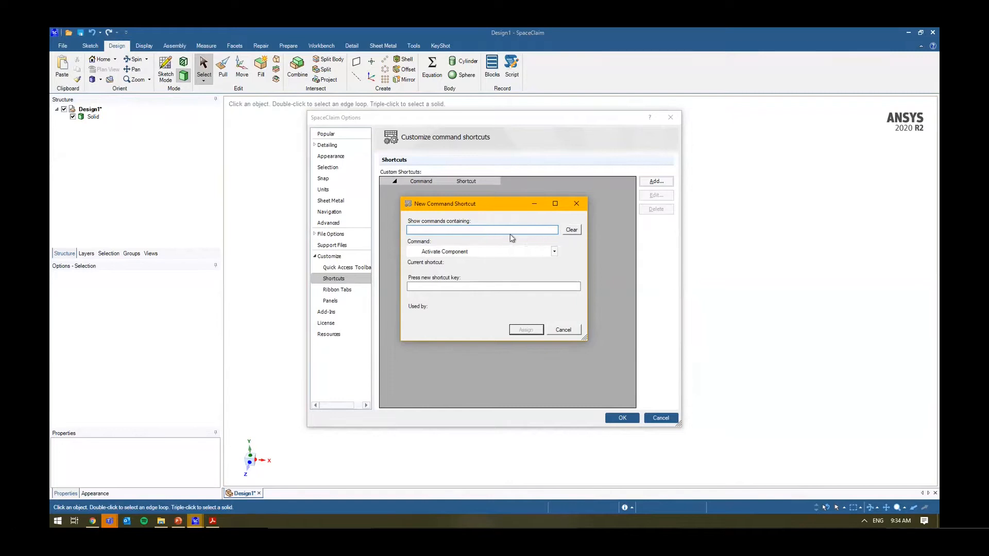
- Browse the available commands and choose Plane as the command for the new shortcut
left_click(553, 252)
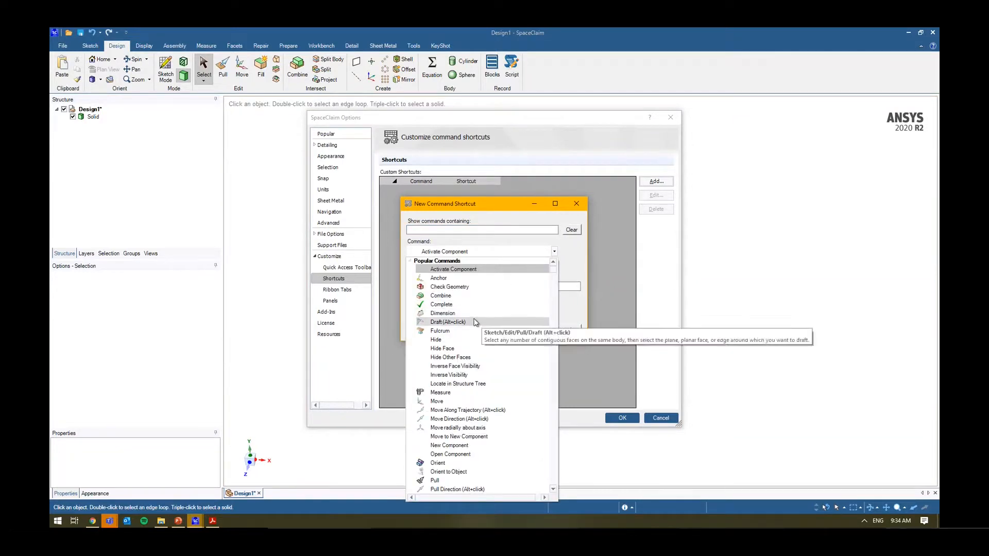
left_click(474, 322)
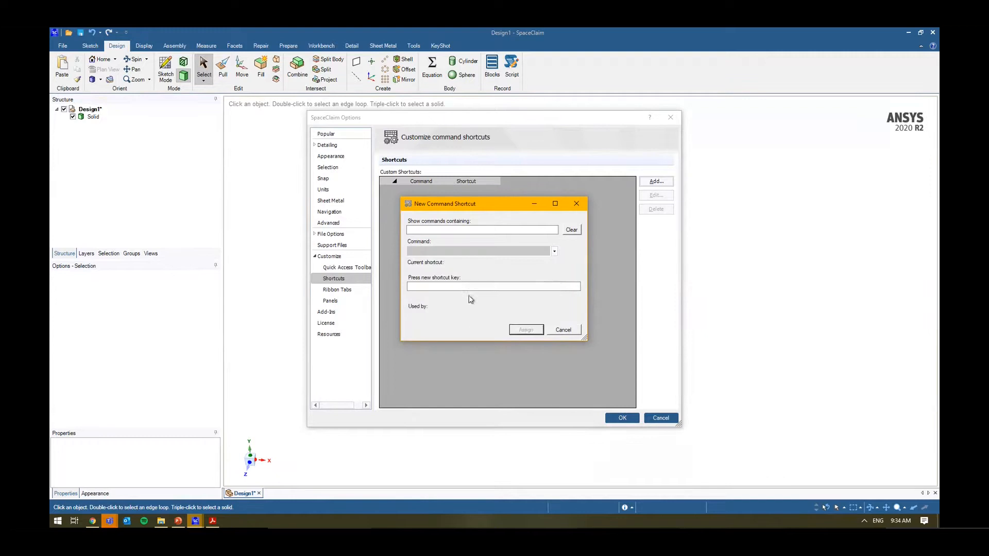
left_click(461, 229)
left_click(477, 252)
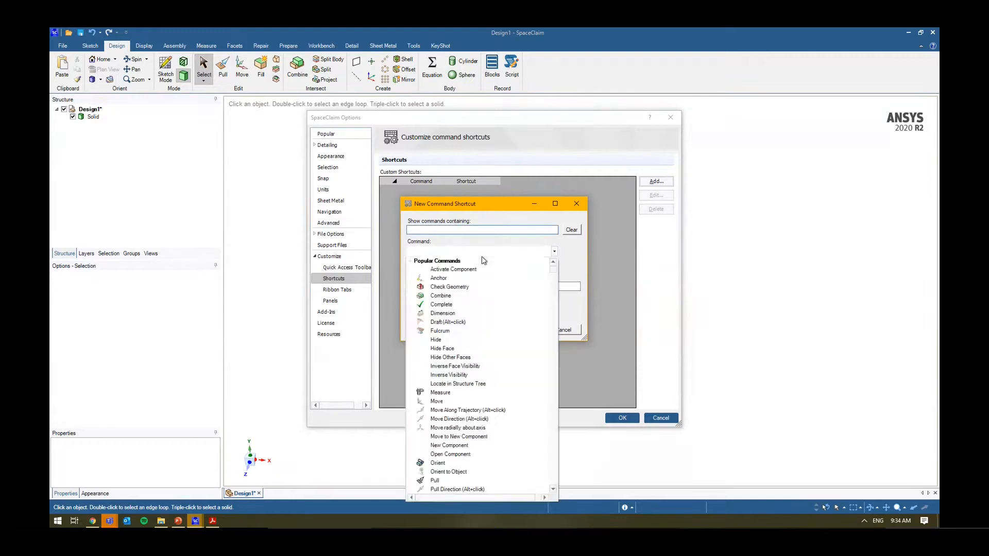
scroll(512, 307, "down", 3)
scroll(509, 311, "up", 5)
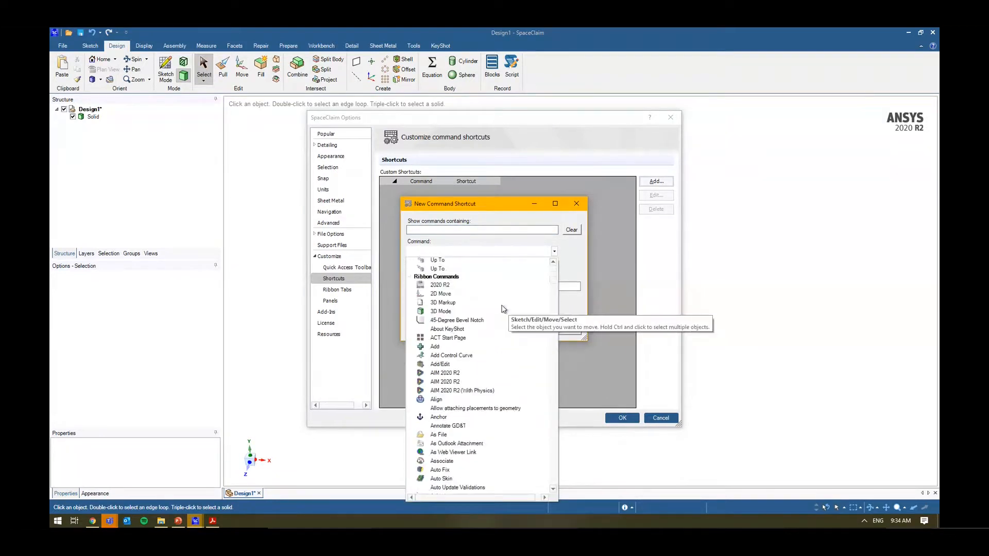
scroll(492, 310, "down", 3)
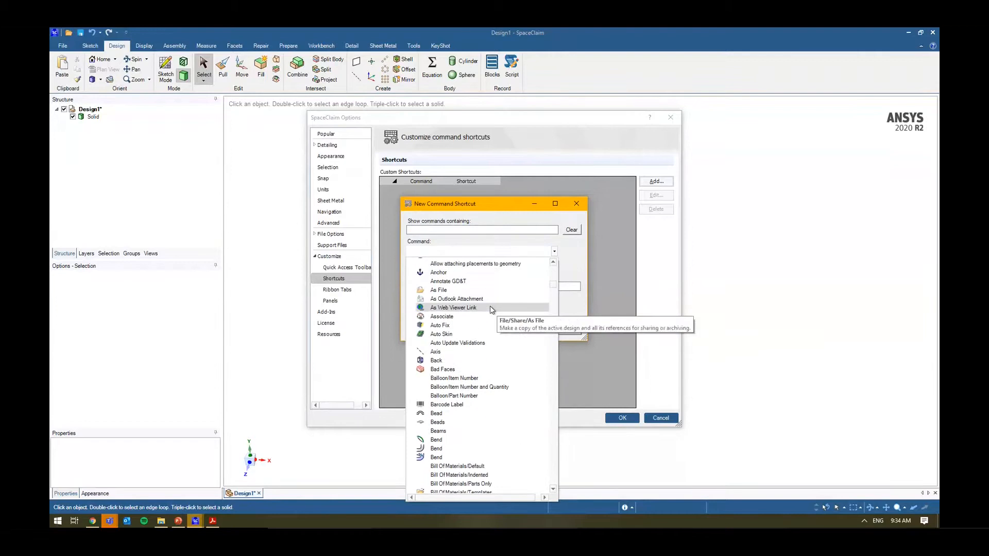
key("Escape")
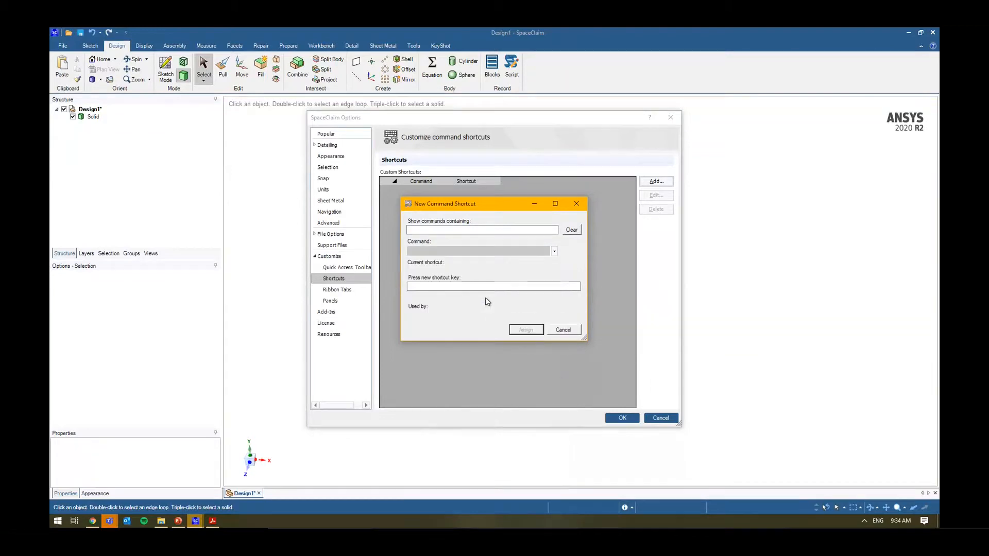
left_click(482, 254)
scroll(525, 314, "down", 20)
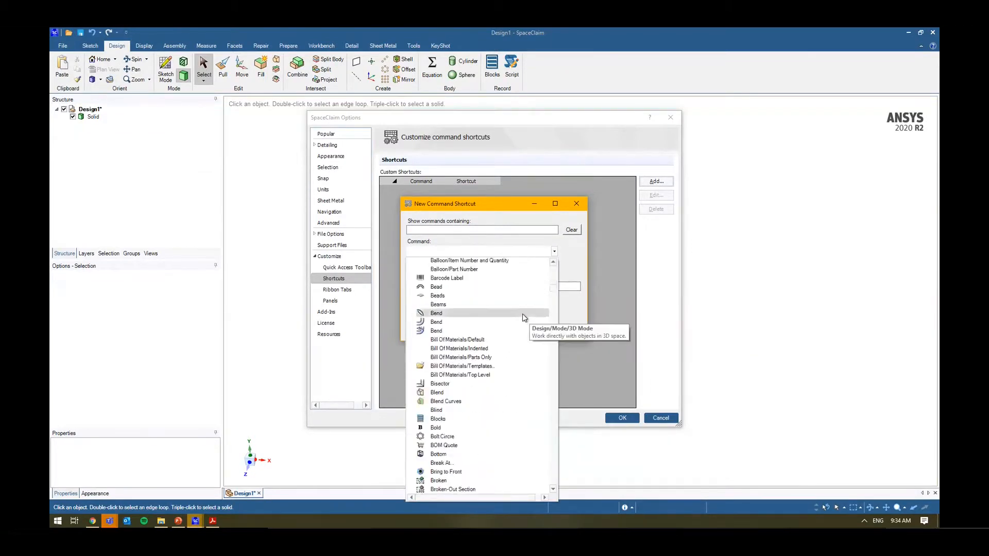
scroll(523, 316, "down", 20)
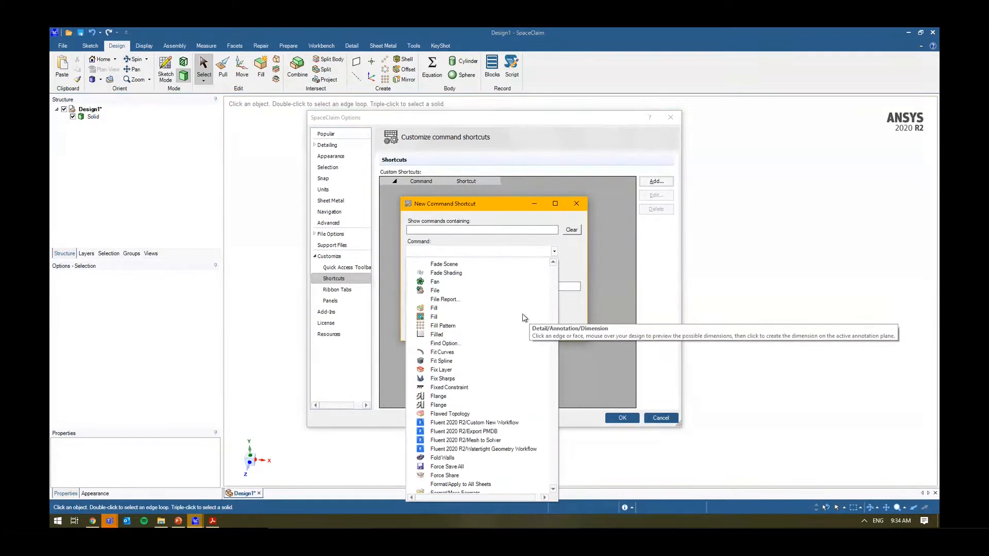
scroll(522, 315, "down", 15)
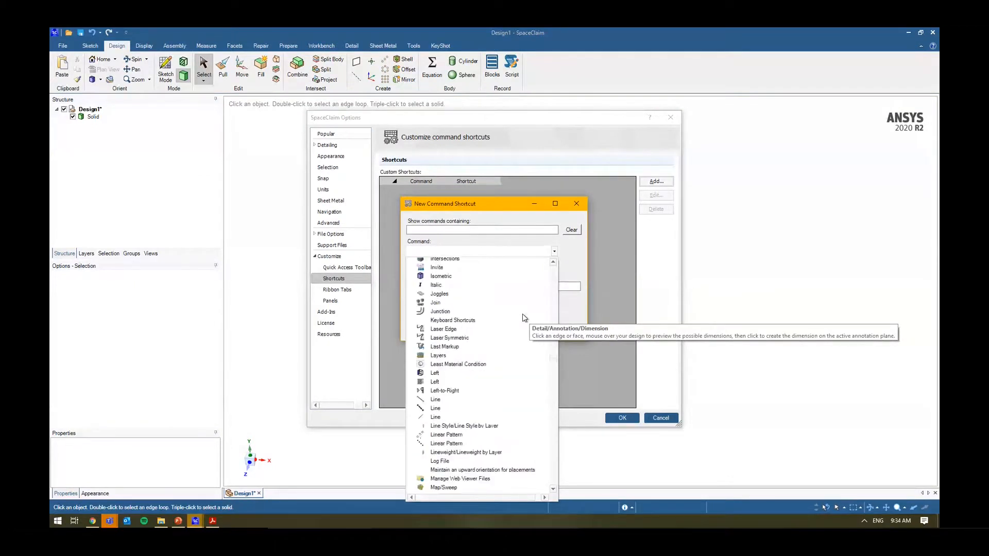
mouse_move(553, 367)
left_mouse_down()
mouse_move(557, 394)
mouse_move(556, 386)
left_mouse_up()
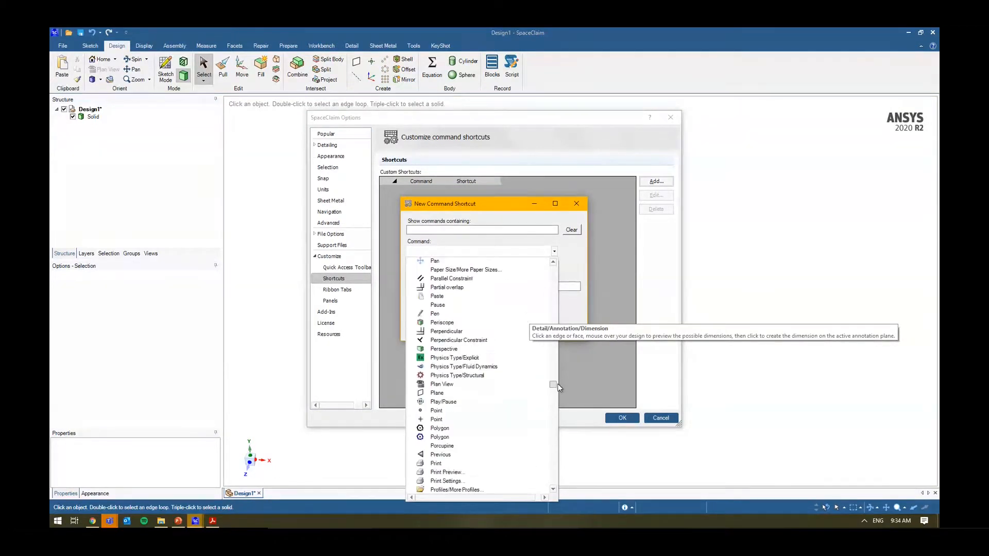
scroll(509, 364, "up", 4)
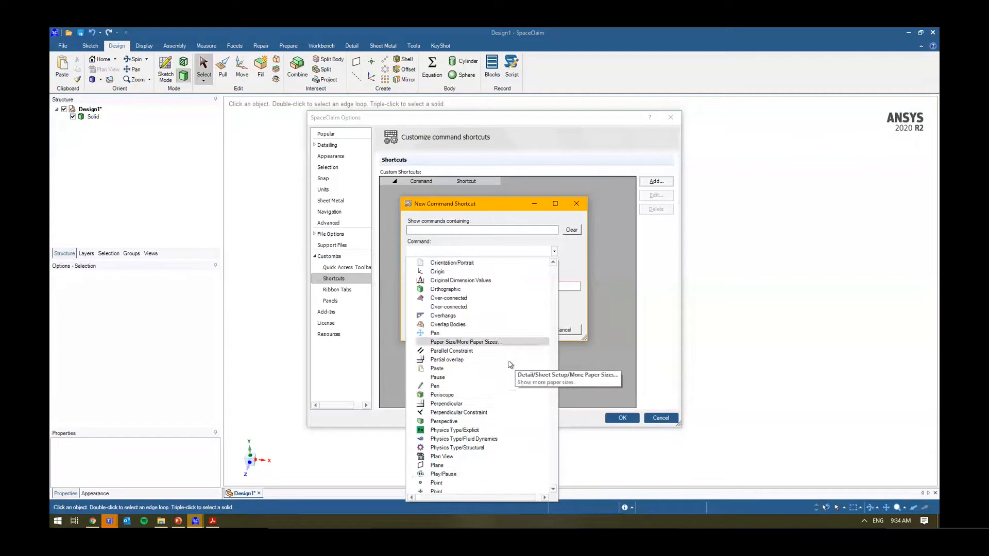
scroll(508, 360, "down", 5)
left_click(446, 338)
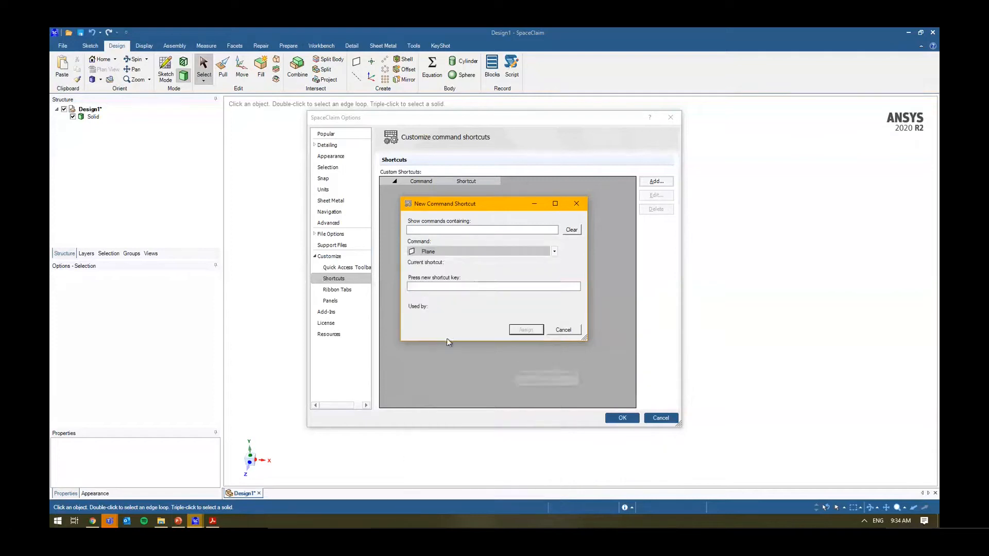
- Assign Ctrl+W as the shortcut for the Plane command and accept the program options
left_click(458, 287)
key("ctrl+w")
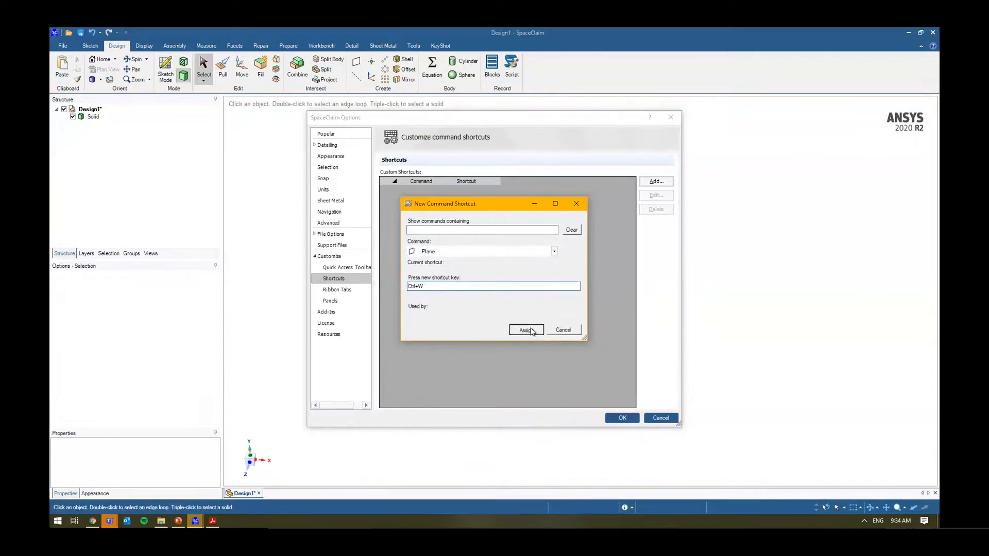
left_click(526, 330)
left_click(622, 417)
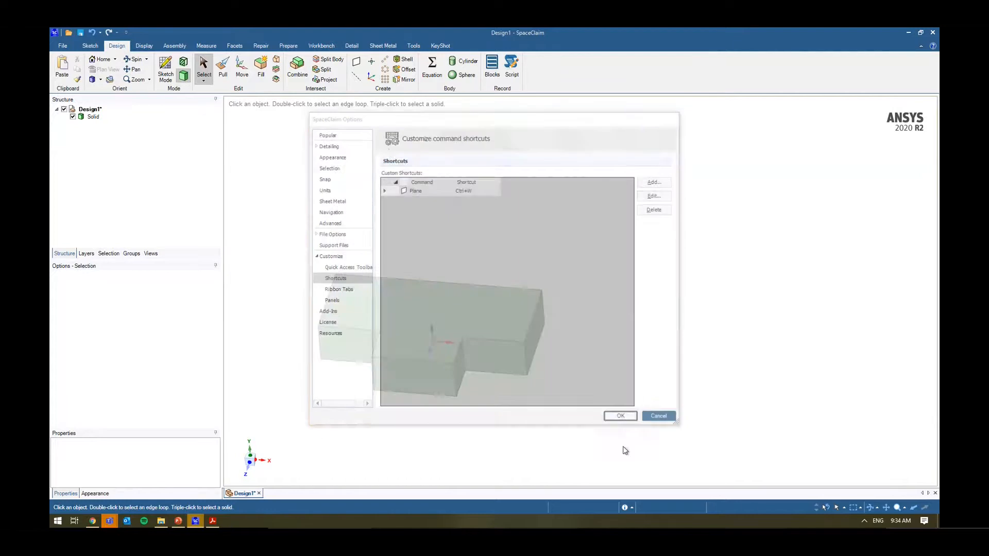
- Create a plane on the top face of the T-shaped solid
left_click(492, 320)
left_click(492, 318)
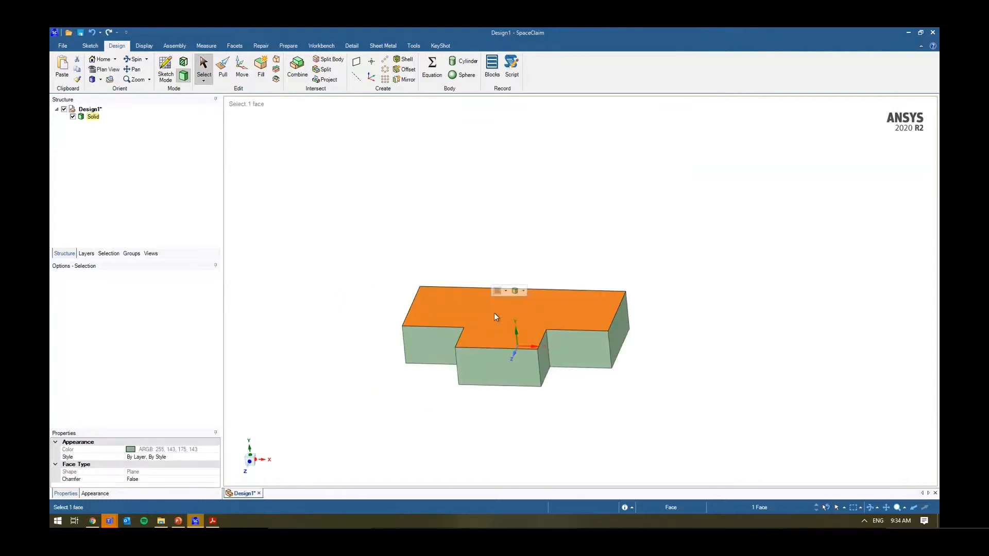
left_click(354, 48)
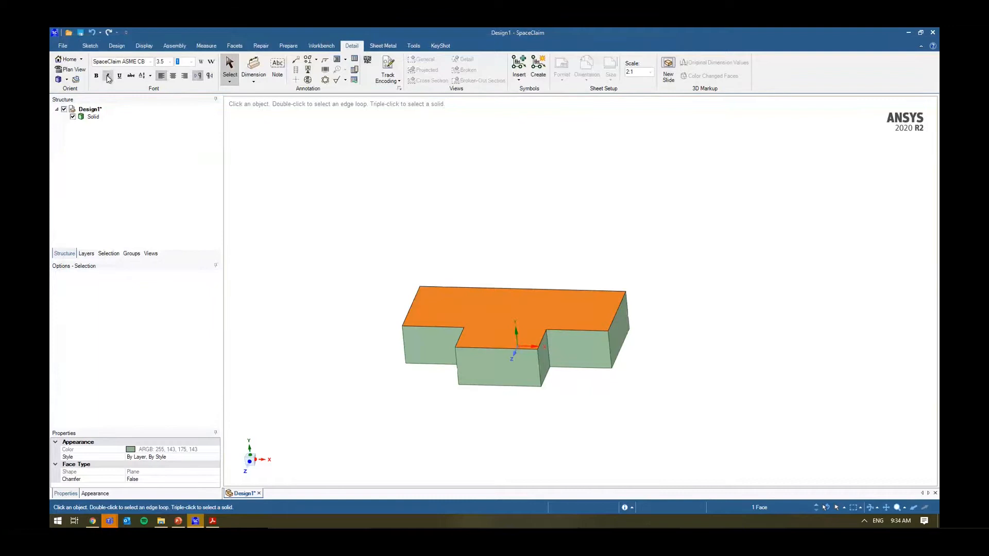
left_click(91, 46)
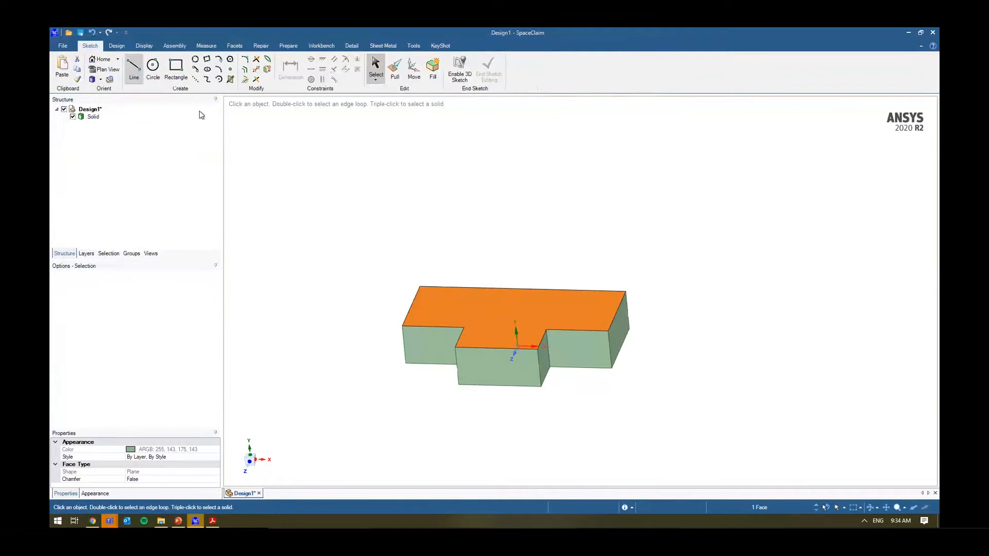
key("d")
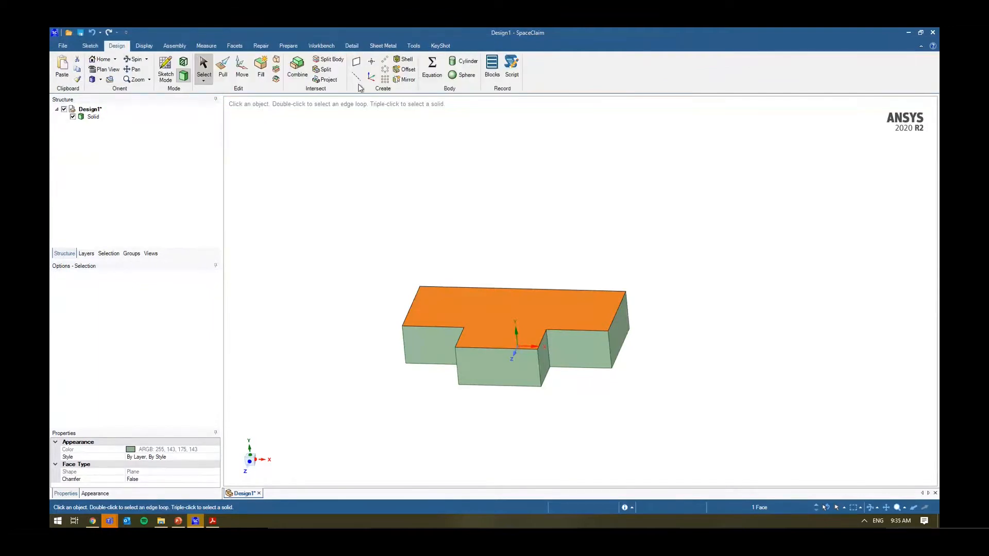
left_click(357, 64)
left_click(638, 299)
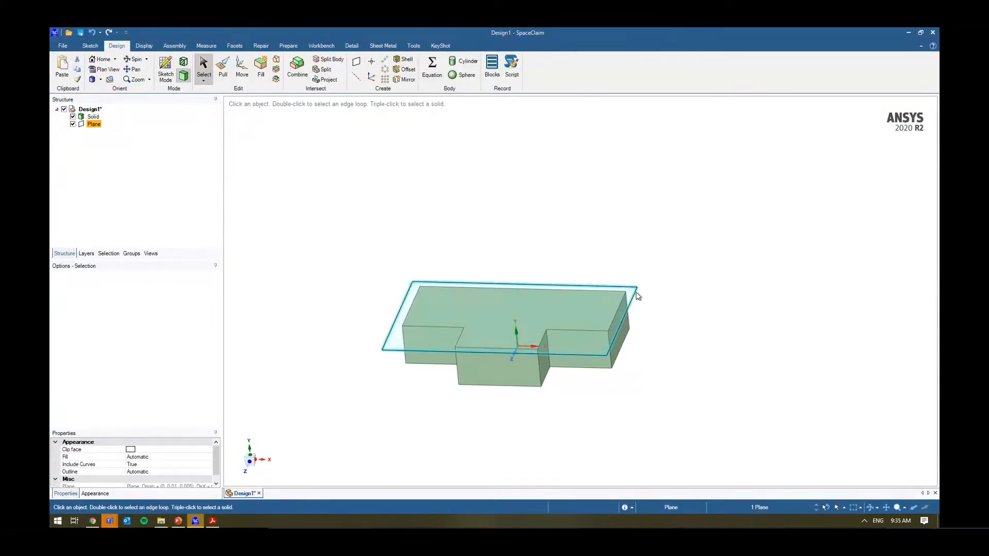
- Remove the plane on the top face and clear the selection, keeping only the T-shaped solid
key("Delete")
left_click(527, 309)
key("ctrl+z")
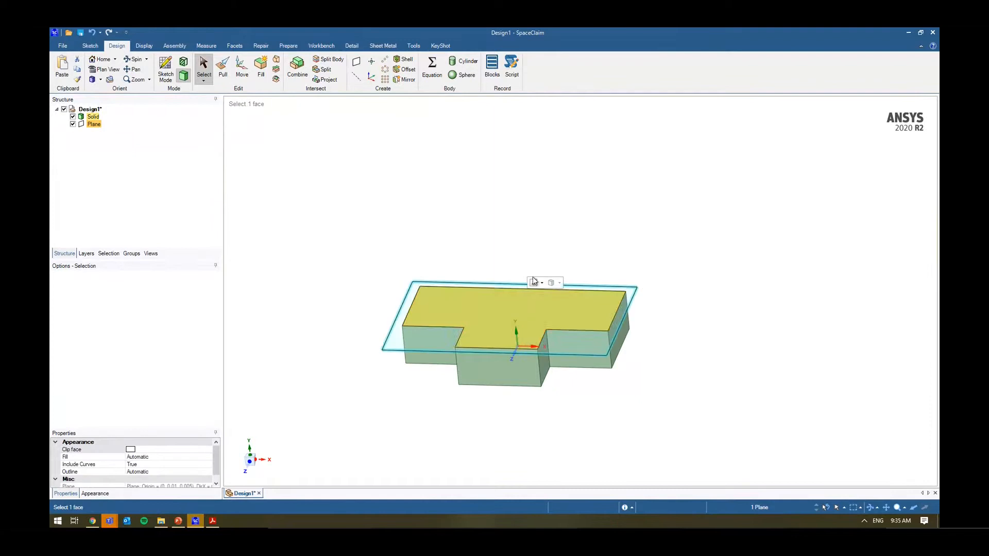
key("ctrl+z")
left_click(609, 420)
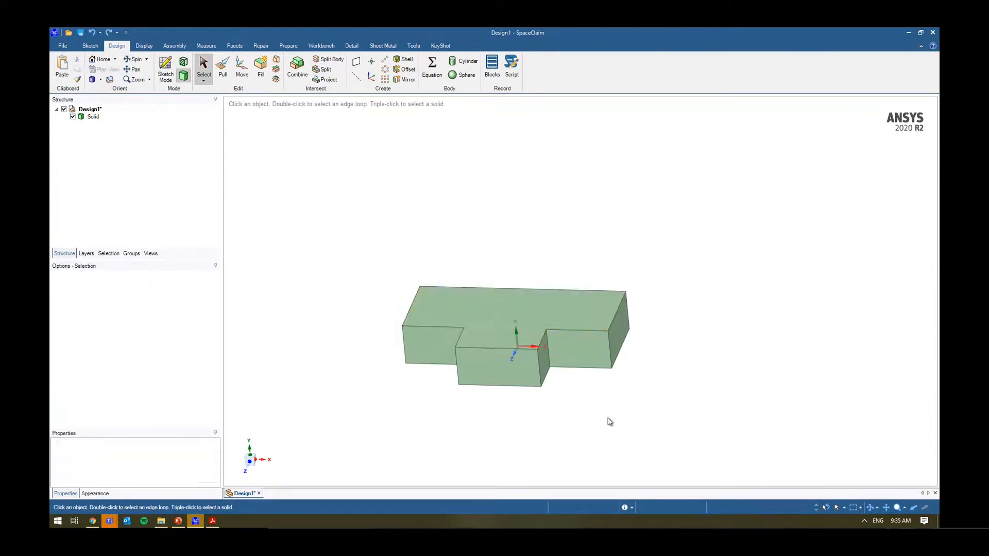
- Create a plane midway between the top and bottom faces of the T-shaped solid
middle_click_drag(609, 419, 552, 312)
left_click(551, 315, "ctrl")
middle_click_drag(572, 191, 608, 303)
key("ctrl+shift+p")
mouse_move(618, 337)
middle_mouse_down()
mouse_move(594, 331)
mouse_move(603, 345)
middle_mouse_up()
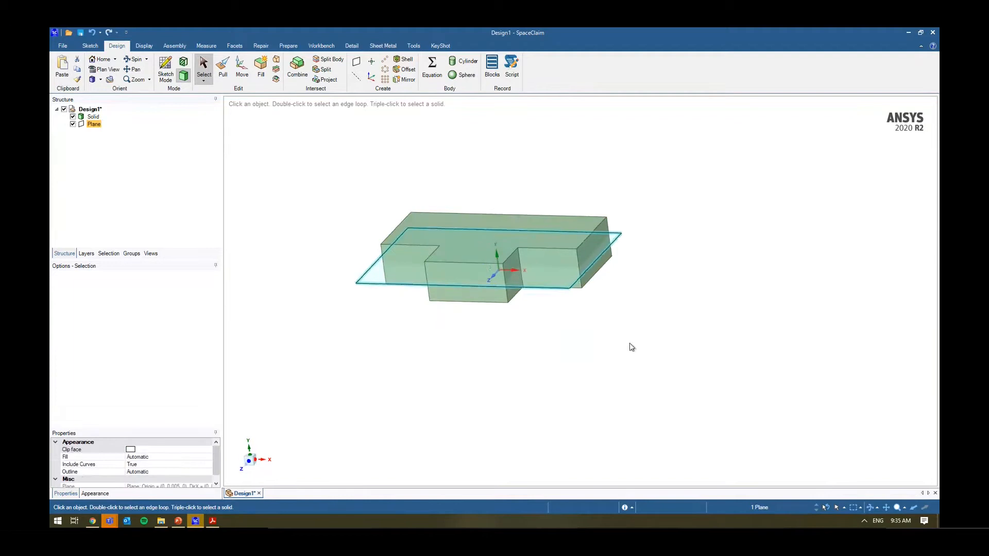
left_click(629, 346)
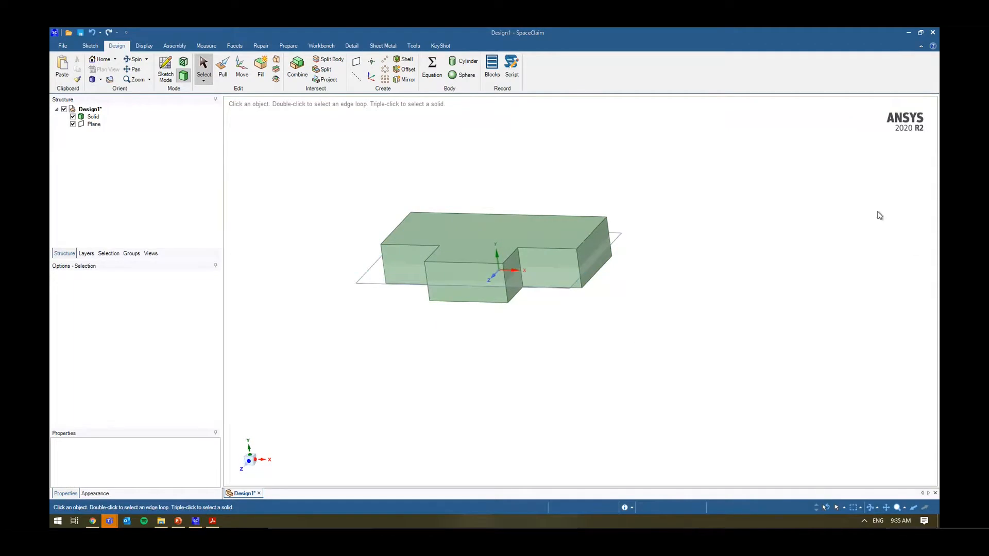
- Try moving the whole T-shaped solid freely sideways and about 11 mm upward with the Move tool
middle_click_drag(760, 239, 685, 294)
left_click(463, 279)
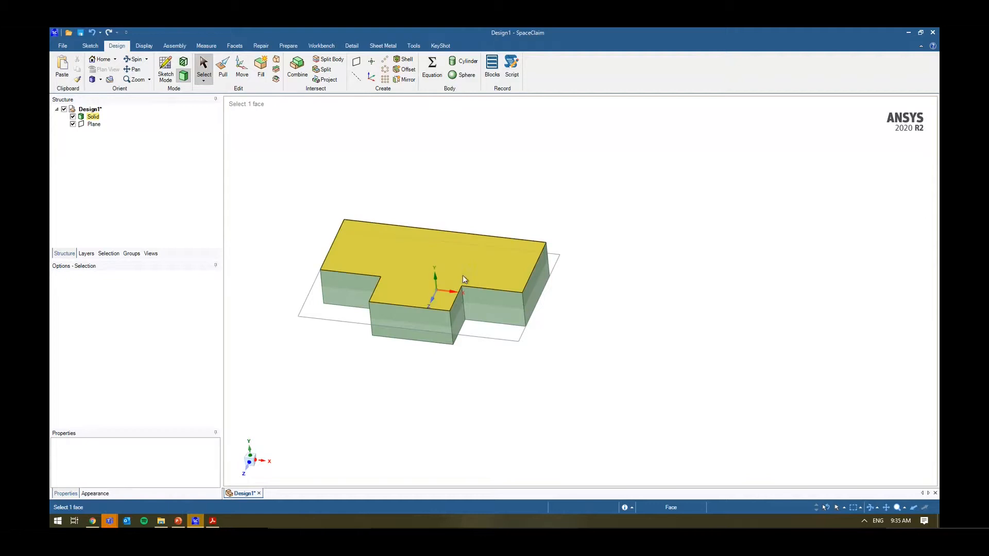
triple_click(386, 254)
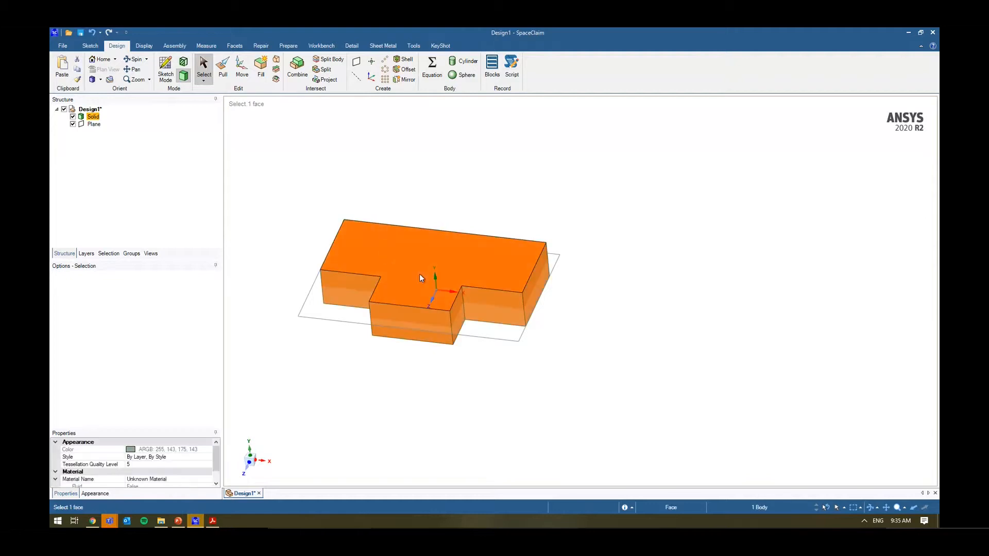
left_click(242, 72)
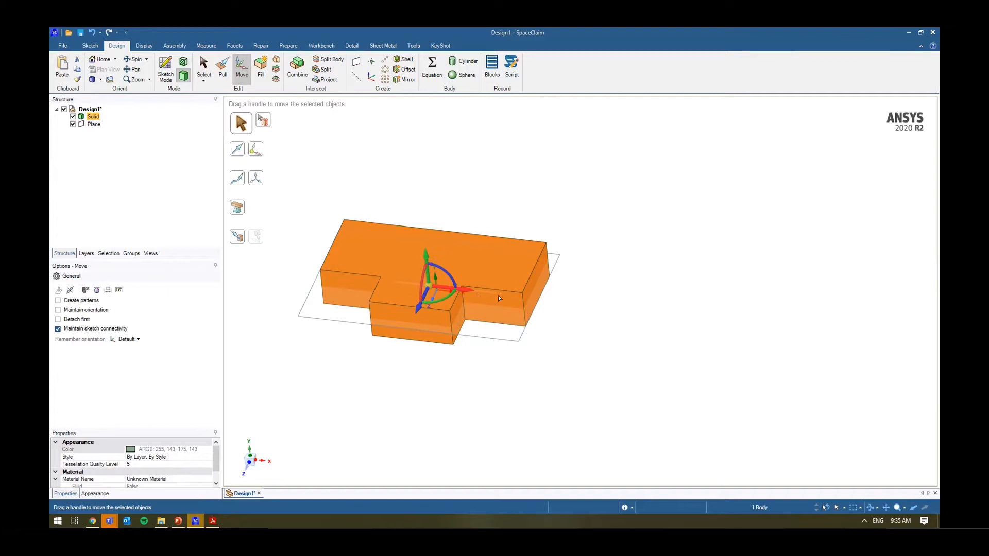
left_click_drag(499, 295, 505, 296)
left_click_drag(466, 264, 465, 226)
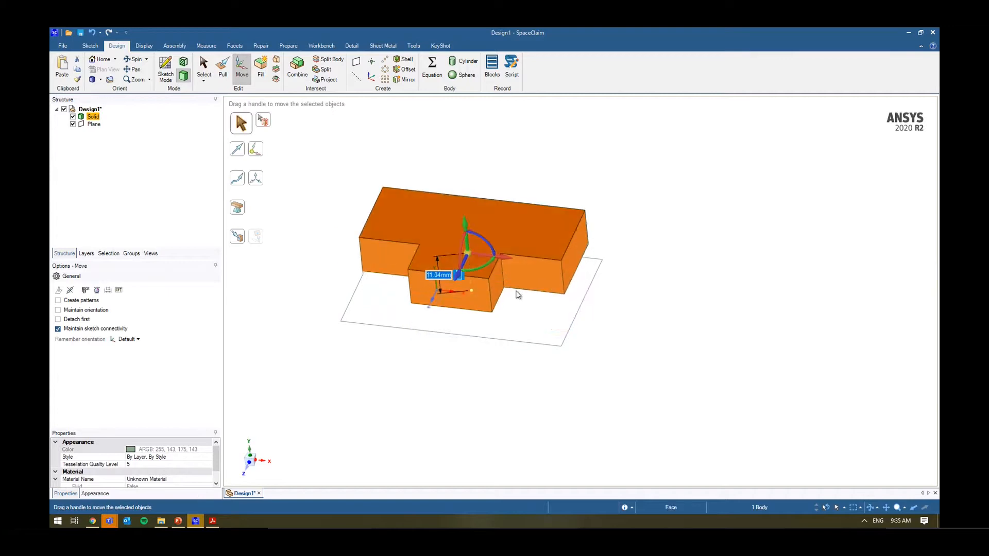
left_click_drag(515, 292, 472, 288)
left_click(555, 338)
- Copy the whole T-shaped solid freely along the X direction beside the original and rotate the copy in the XY plane
left_click(434, 246)
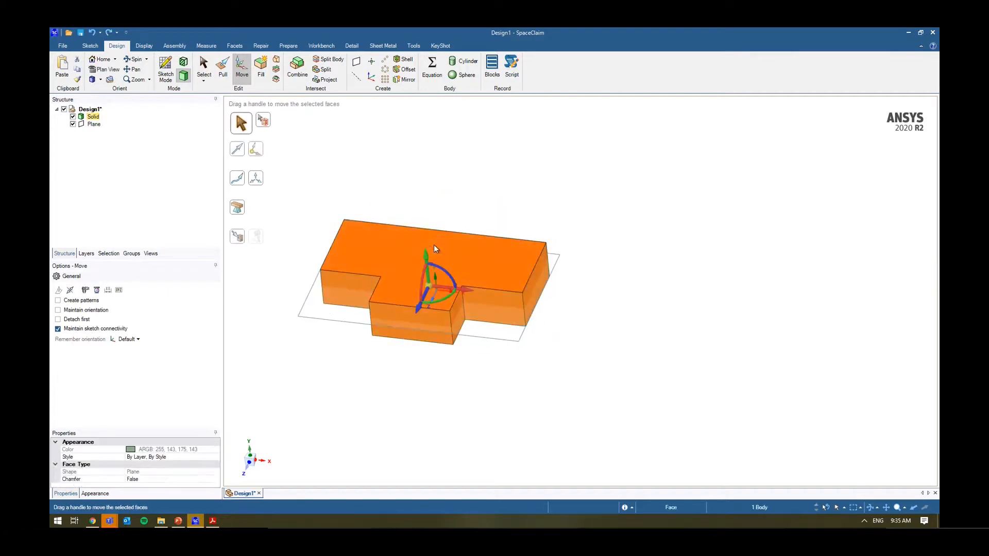
triple_click(434, 246)
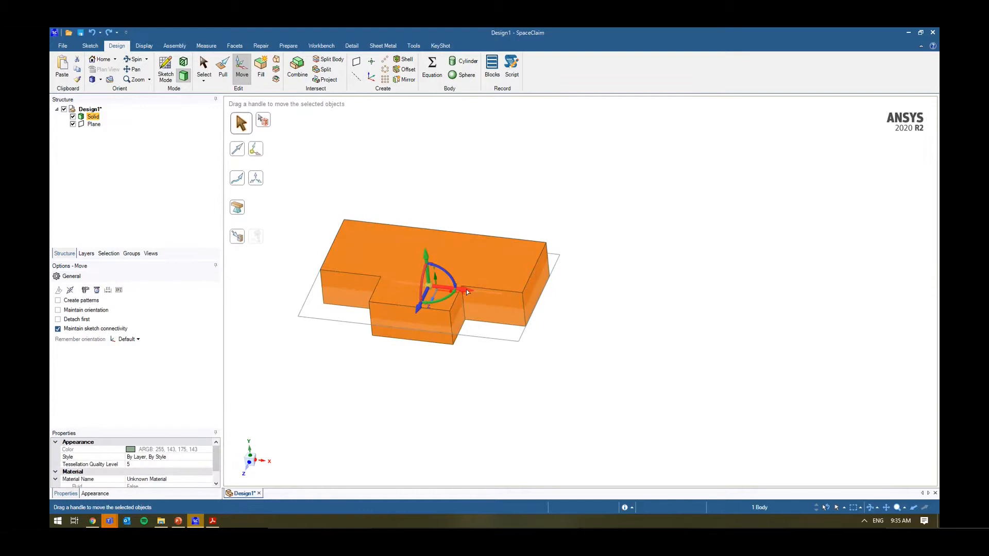
key("ctrl")
left_click_drag(465, 293, 708, 265, "ctrl")
left_click_drag(733, 229, 703, 216)
middle_click_drag(601, 320, 647, 269)
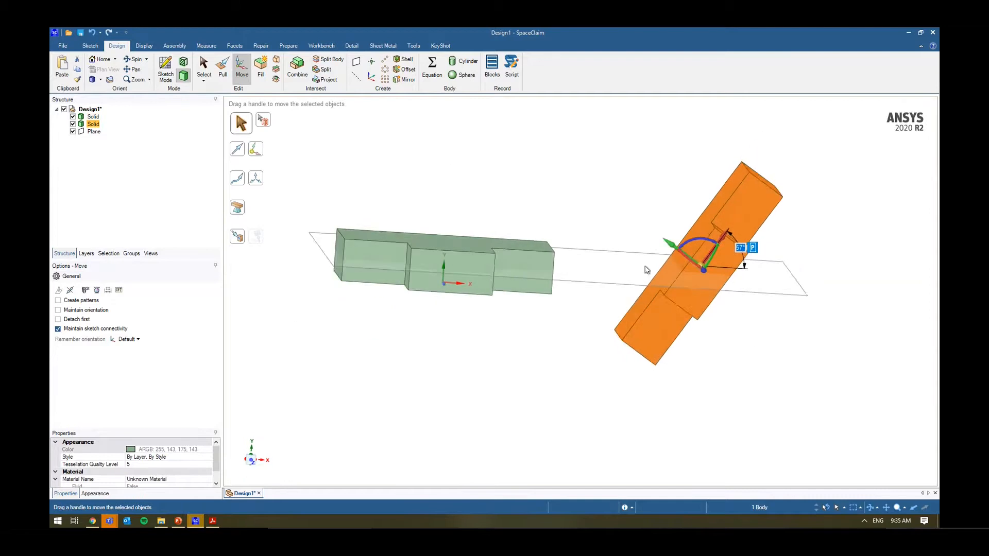
middle_click_drag(636, 335, 645, 354)
- Select the whole copied solid again and rotate it freely about its X direction
left_click(620, 289)
triple_click(663, 257)
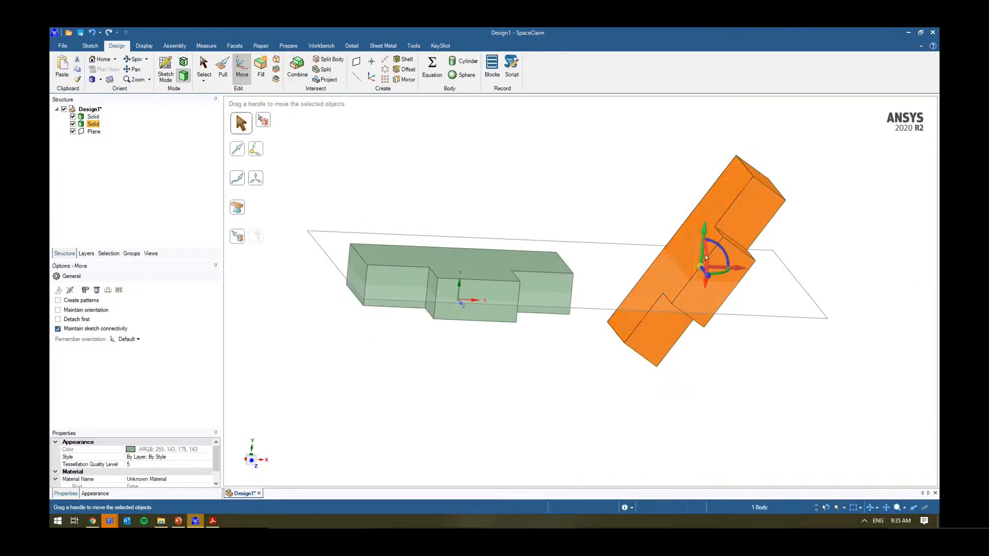
left_click_drag(707, 254, 696, 223)
- Delete the rotated copy and leave the Move tool, keeping the original T-shaped solid and its mid-plane
triple_click(718, 234)
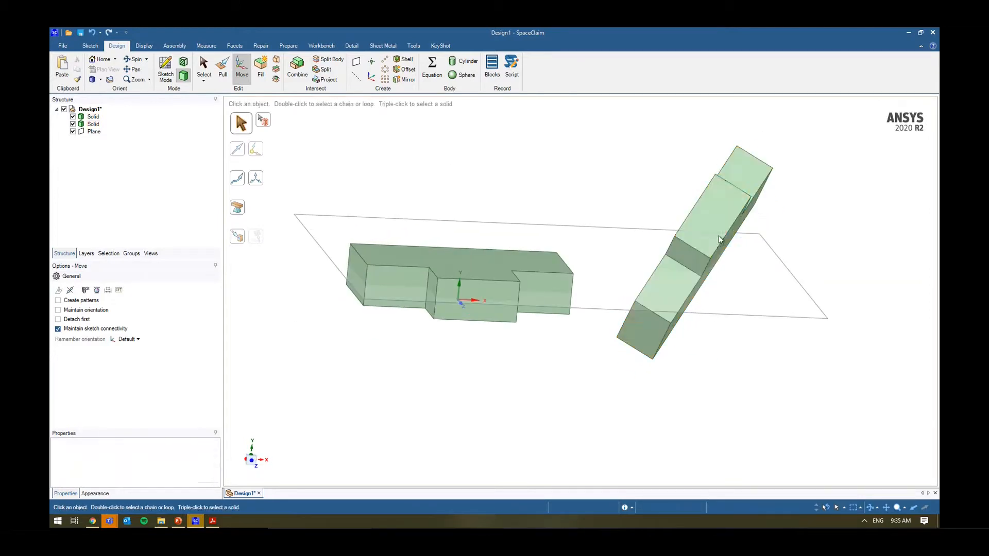
key("Delete")
middle_click_drag(633, 284, 555, 335)
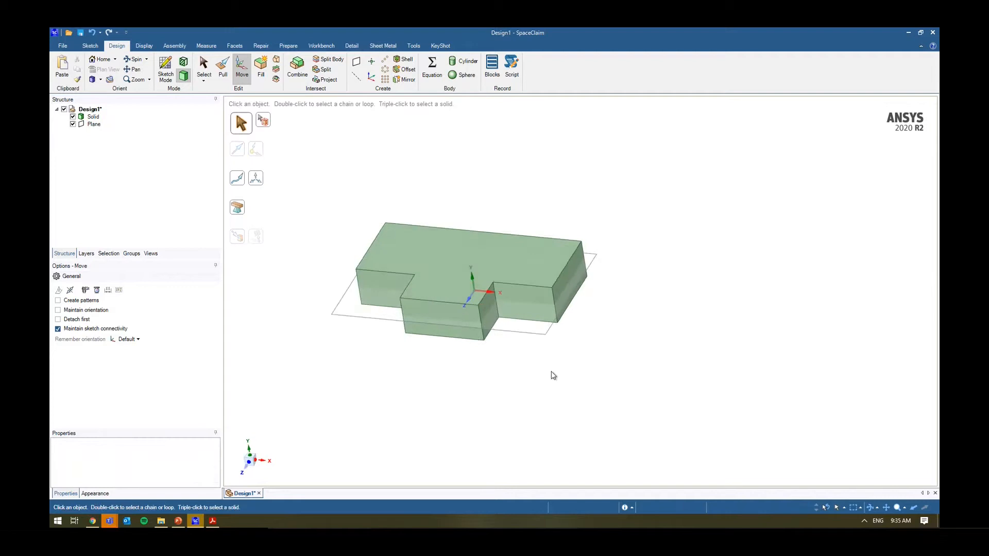
key("Escape")
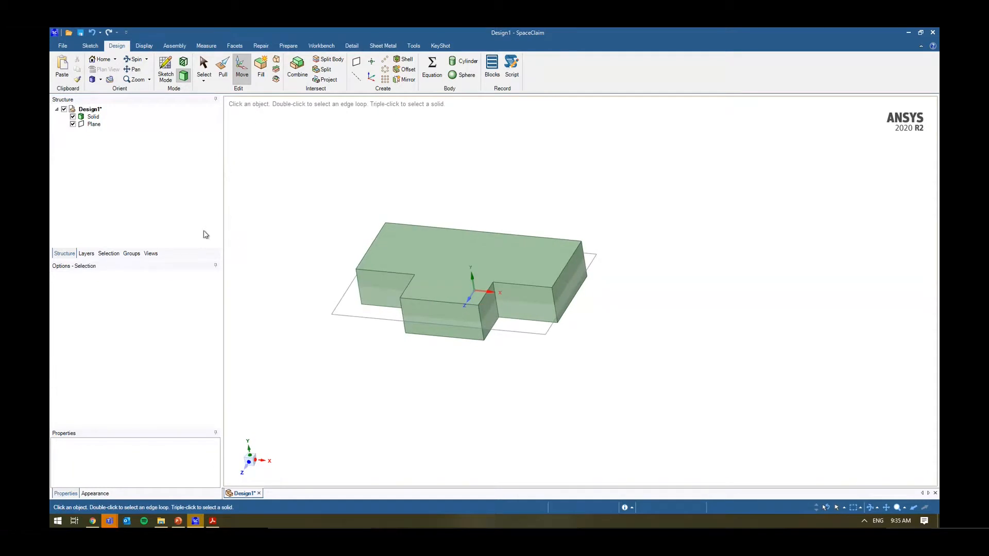
left_click(452, 256)
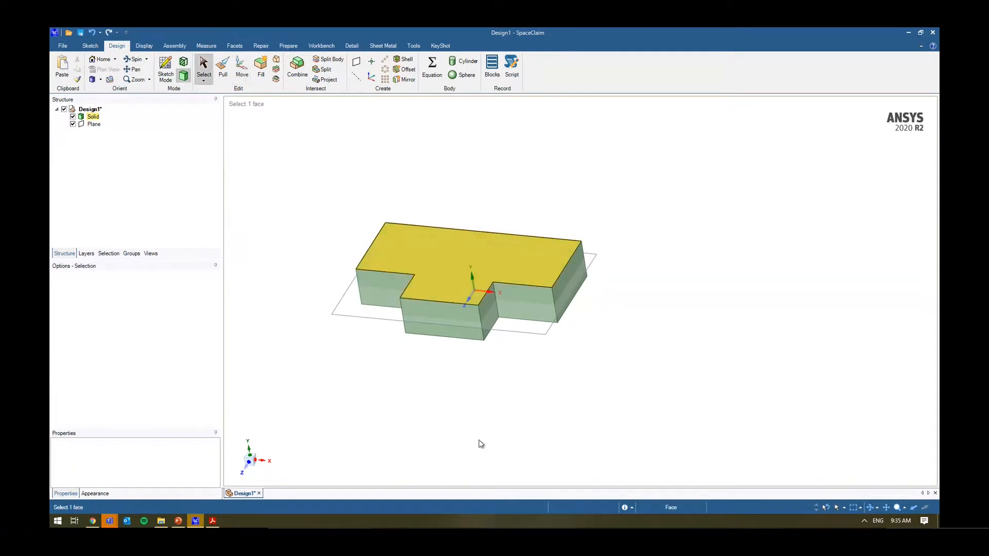
- Start a circle sketch on the top face of the T-shaped solid
left_click(448, 268)
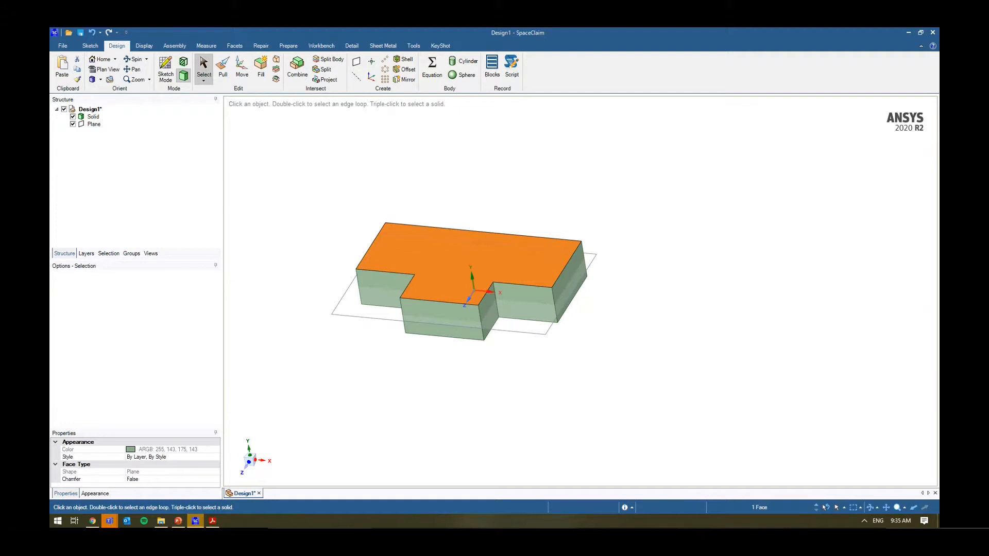
left_click(389, 452)
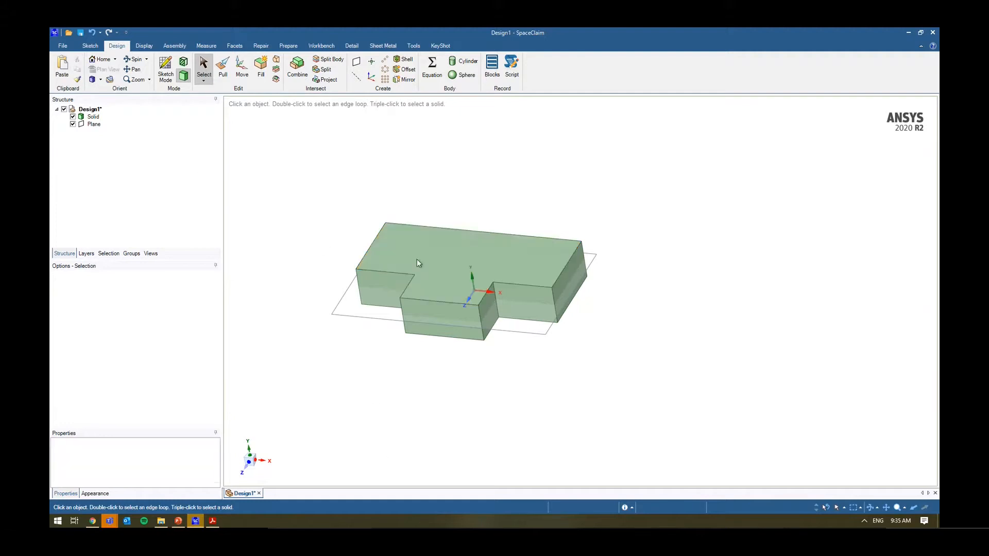
left_click(460, 248)
left_click(307, 166)
left_click(92, 49)
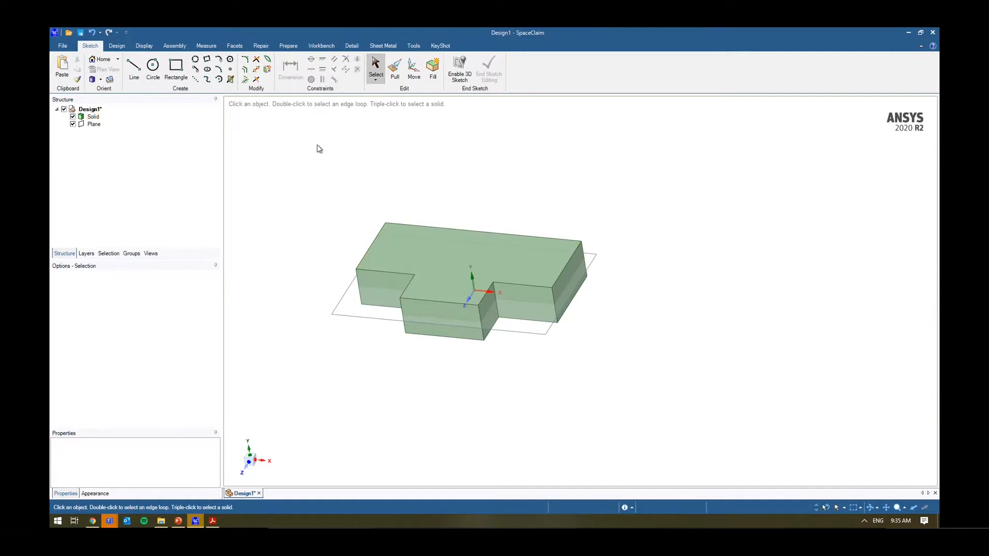
left_click(434, 258)
left_click(153, 67)
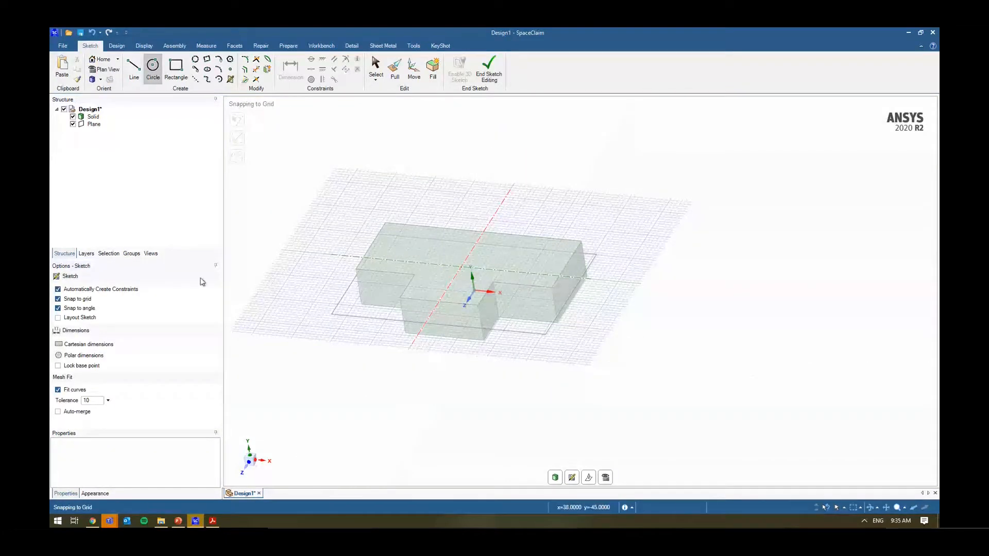
- Draw a circle about 7.2 mm in diameter in the left arm of the T, in plan view with the stem pointing down
left_click(607, 478)
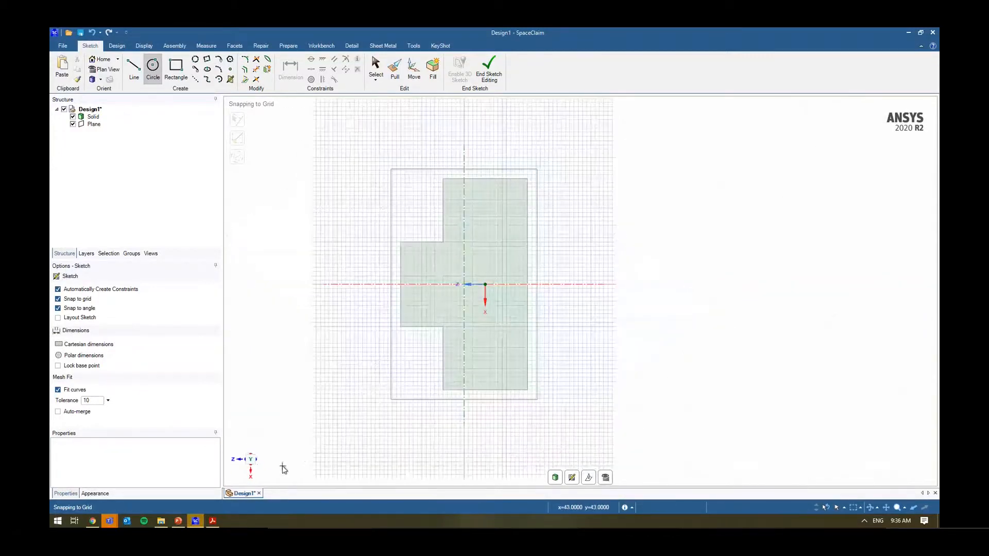
left_click_drag(276, 463, 257, 405)
mouse_move(395, 353)
middle_mouse_down("shift")
mouse_move(428, 383)
mouse_move(409, 362)
middle_mouse_up("shift")
scroll(431, 337, "up", 1)
key("shift")
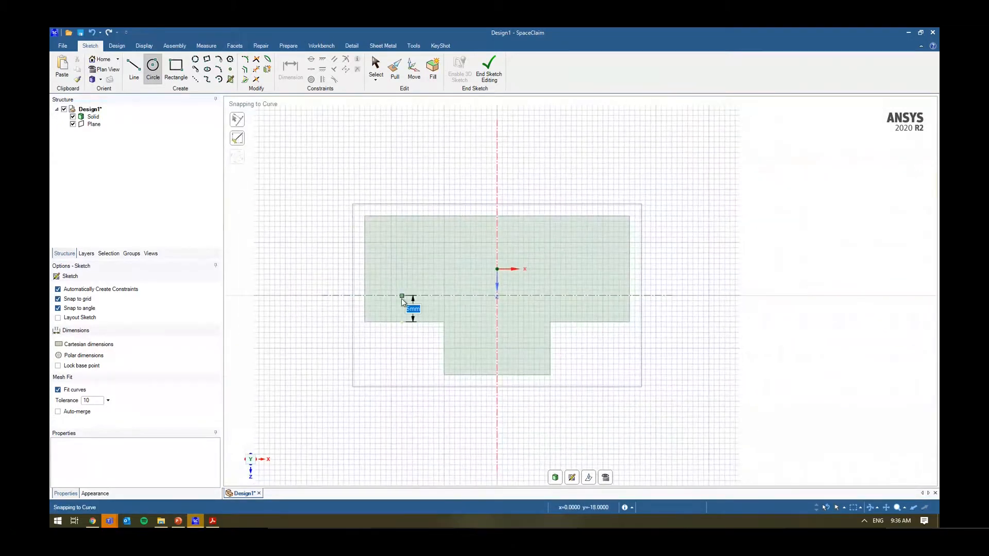
left_click(407, 264)
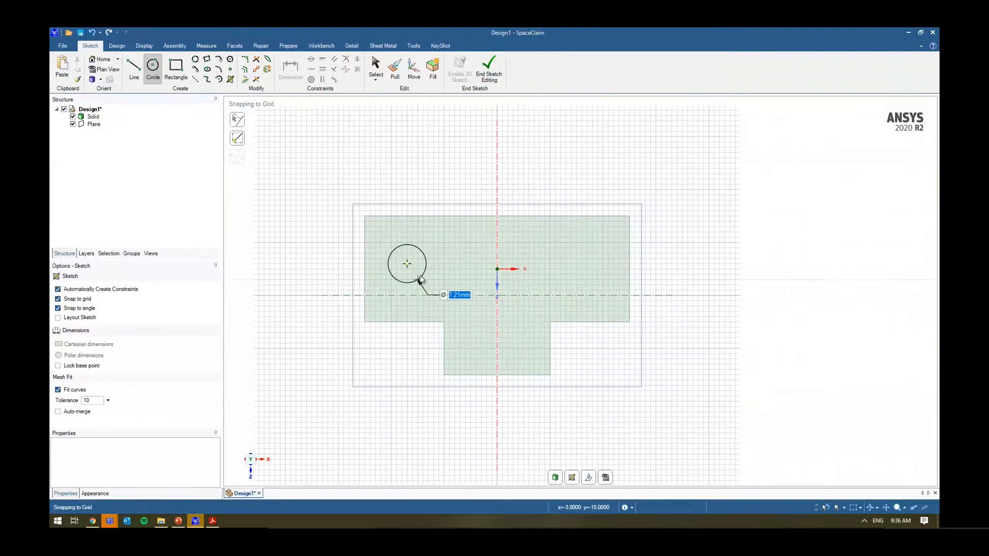
left_click(420, 278)
- Dimension the circle's centre from the left edge of the T and the circle's upper side from the long upper edge
left_click(290, 70)
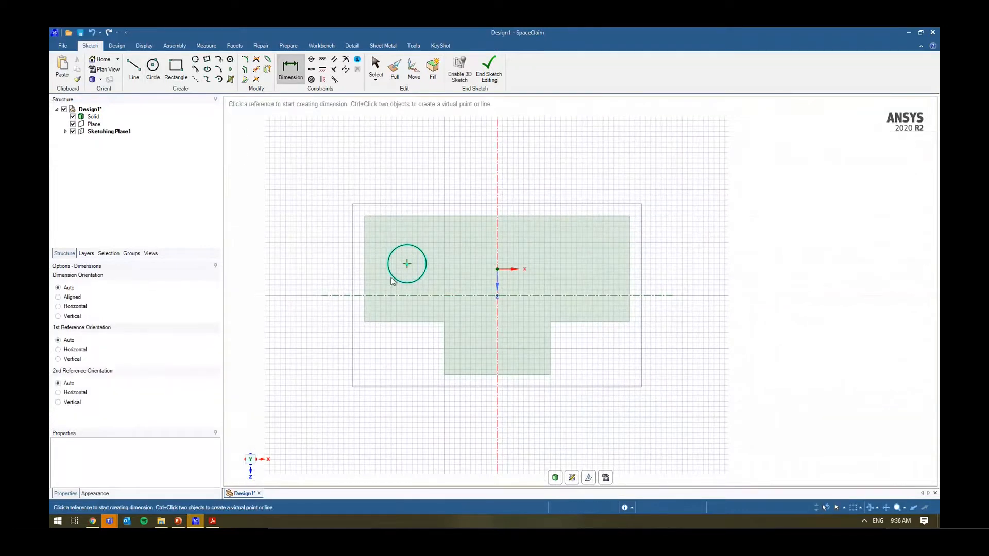
left_click(365, 249)
left_click(387, 163)
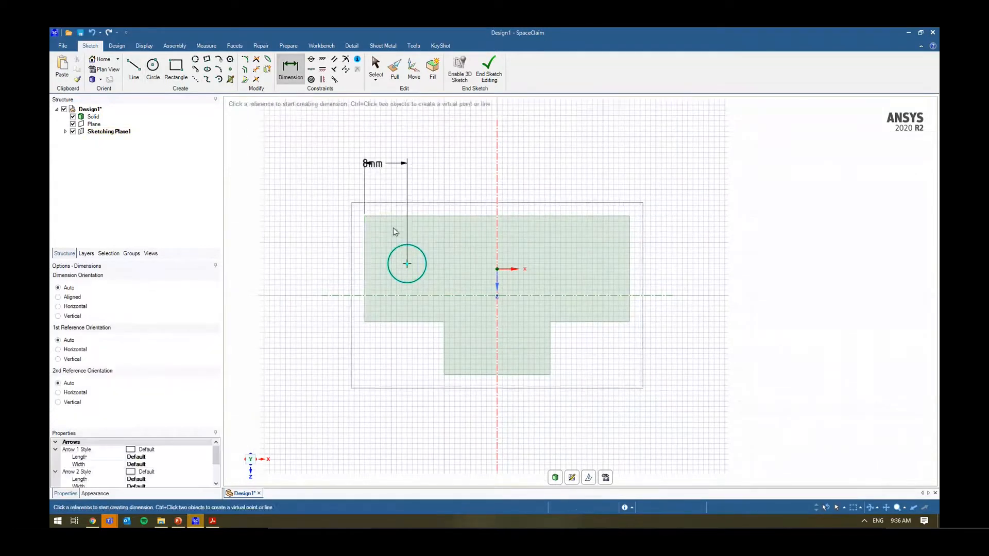
left_click(403, 217)
left_click(400, 245)
left_click(312, 239)
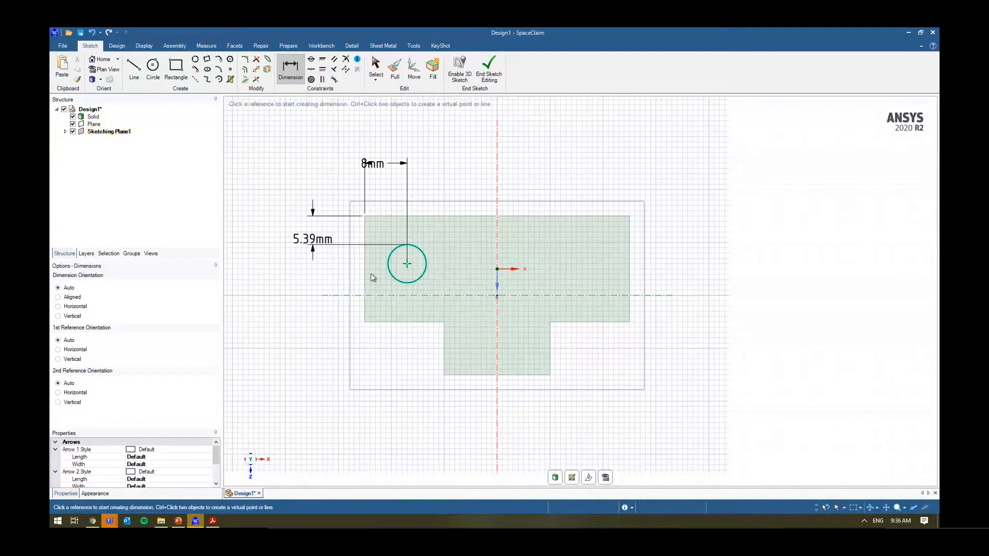
- Dimension the circle's centre from the horizontal sketch axis
left_click(394, 278)
left_click(291, 298)
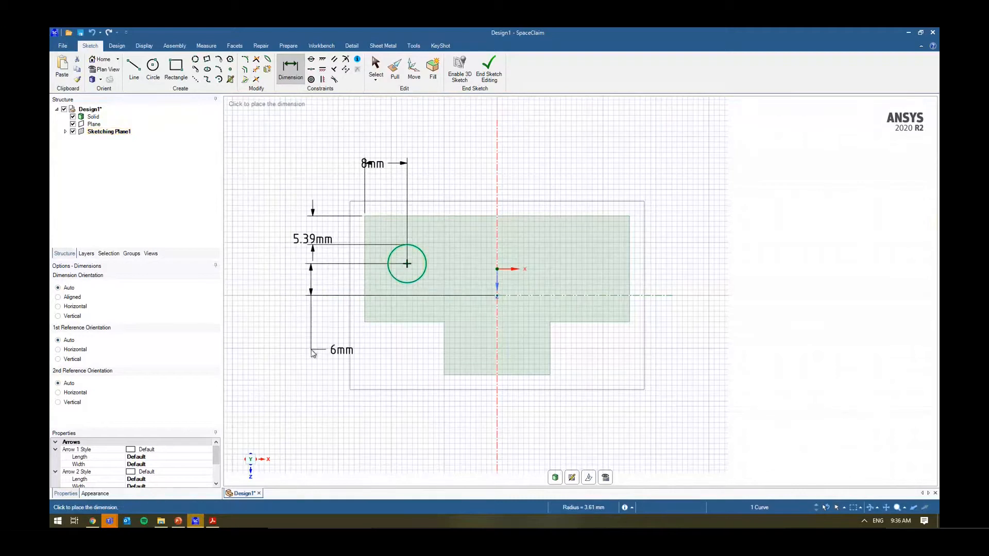
left_click(337, 350)
- Set the distance between the long upper edge and the circle's upper side to 5 mm
double_click(321, 240)
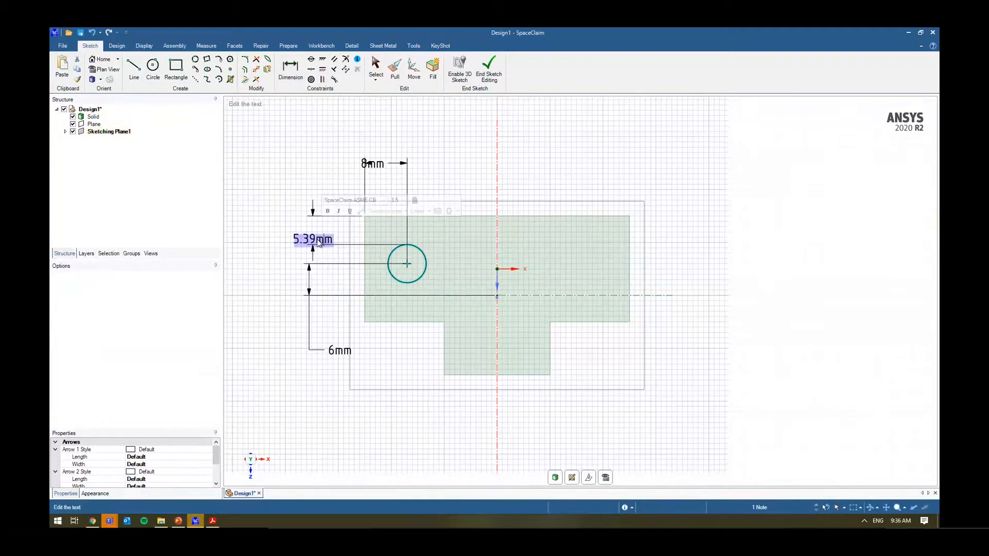
type("10")
key("Return")
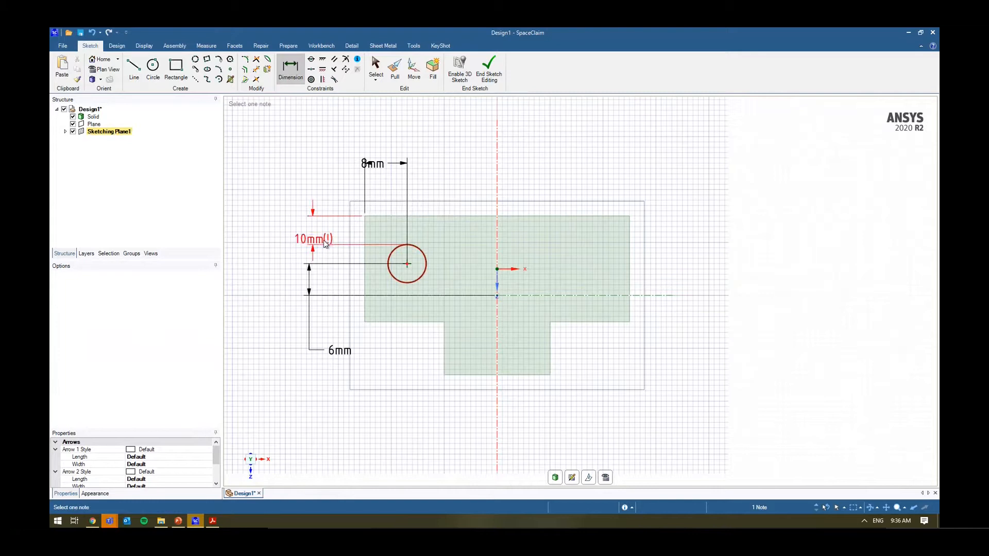
double_click(323, 240)
type("5")
key("Return")
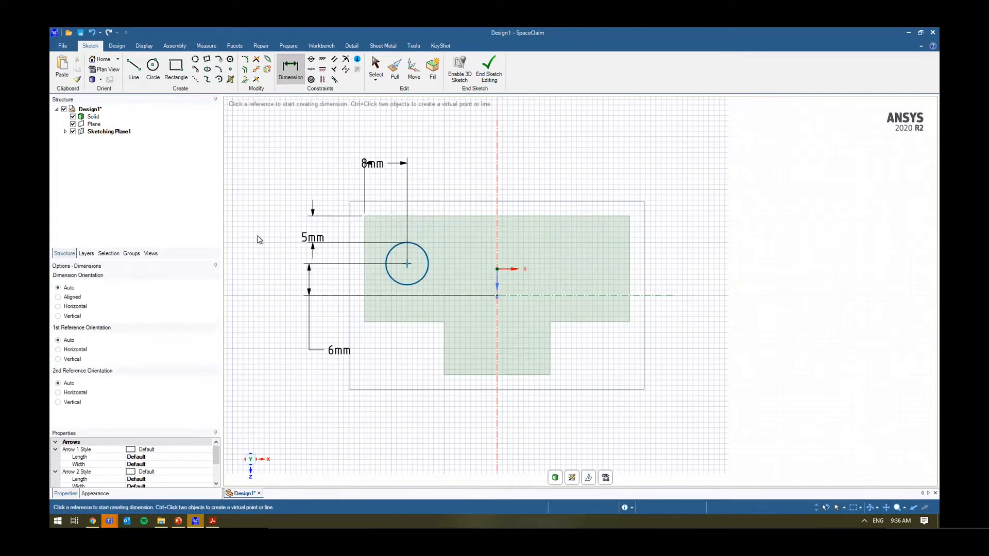
- Delete the dimension between the circle's centre and the horizontal sketch axis
double_click(330, 350)
key("BackSpace")
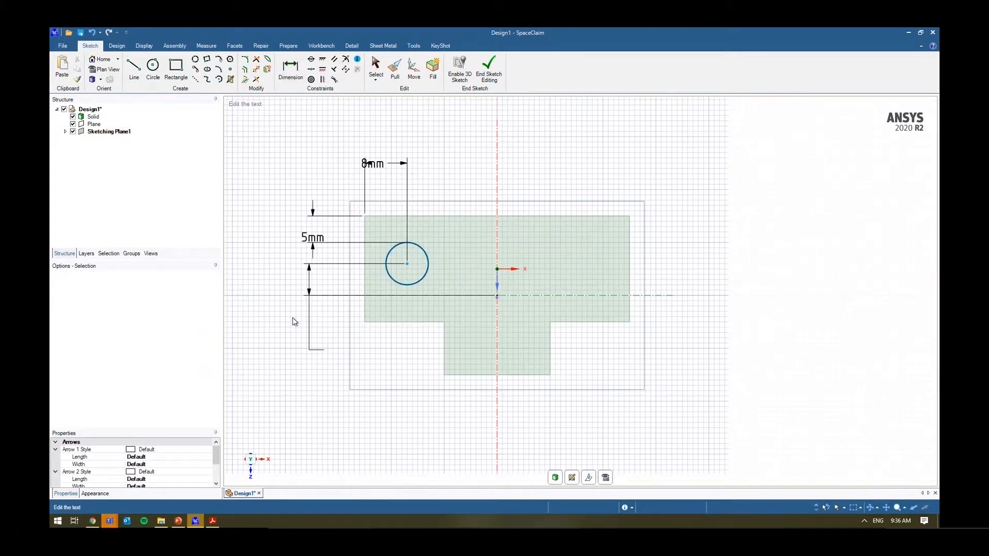
key("Escape")
left_click(308, 304)
key("Delete")
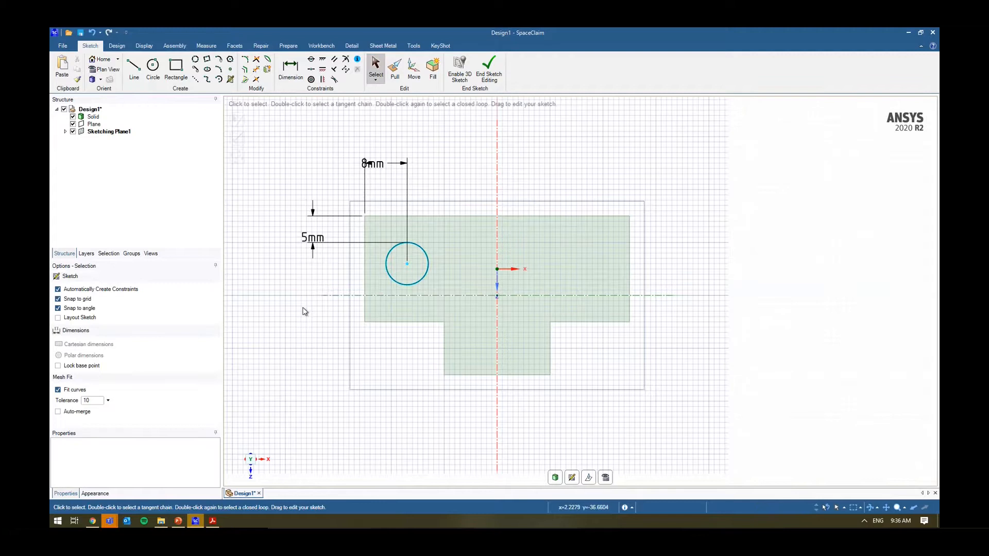
- Add a diameter dimension to the circle and set its centre's distance from the left edge to 10 mm
key("d")
left_click(422, 250)
left_click(509, 169)
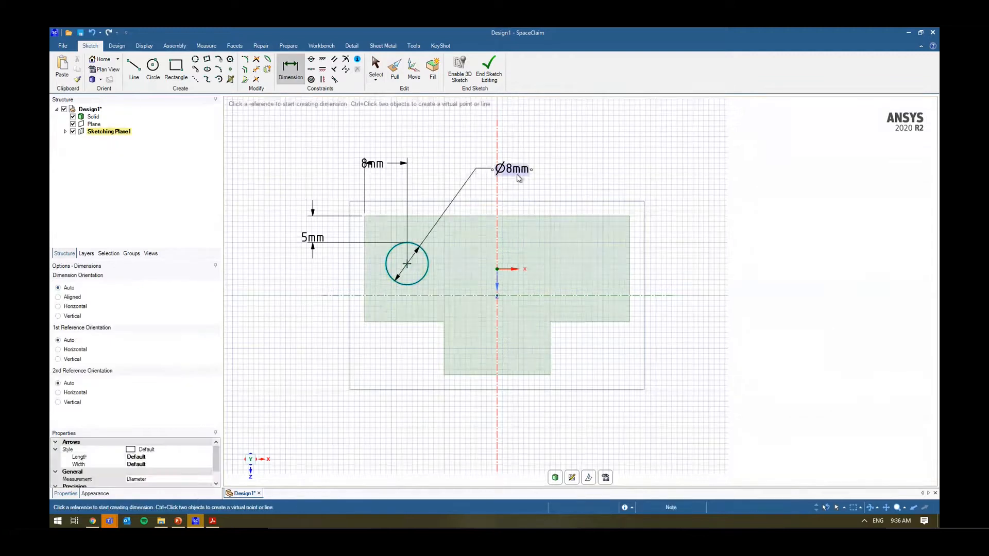
double_click(374, 165)
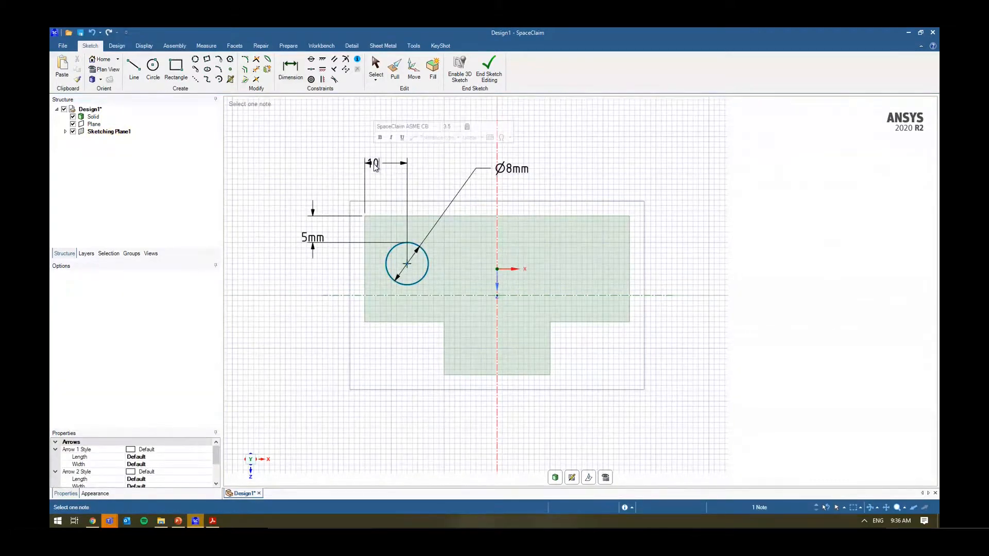
type("10")
key("Return")
- Set the circle's diameter to 5 mm
double_click(531, 170)
left_click(532, 175)
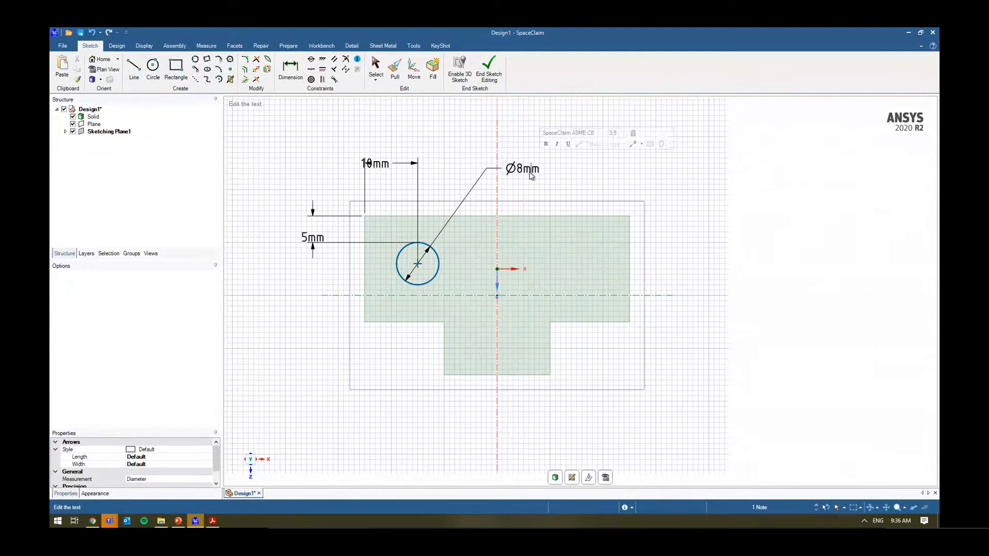
double_click(532, 175)
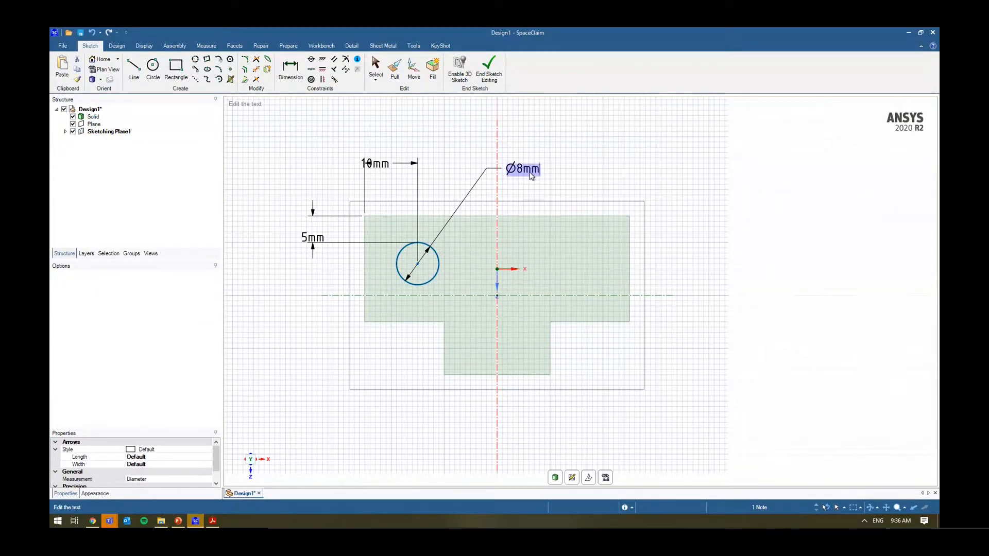
type("5")
key("Return")
- Recentre the 10 mm dimension text between its extension lines and set the circle's diameter to 10 mm
left_click(378, 164)
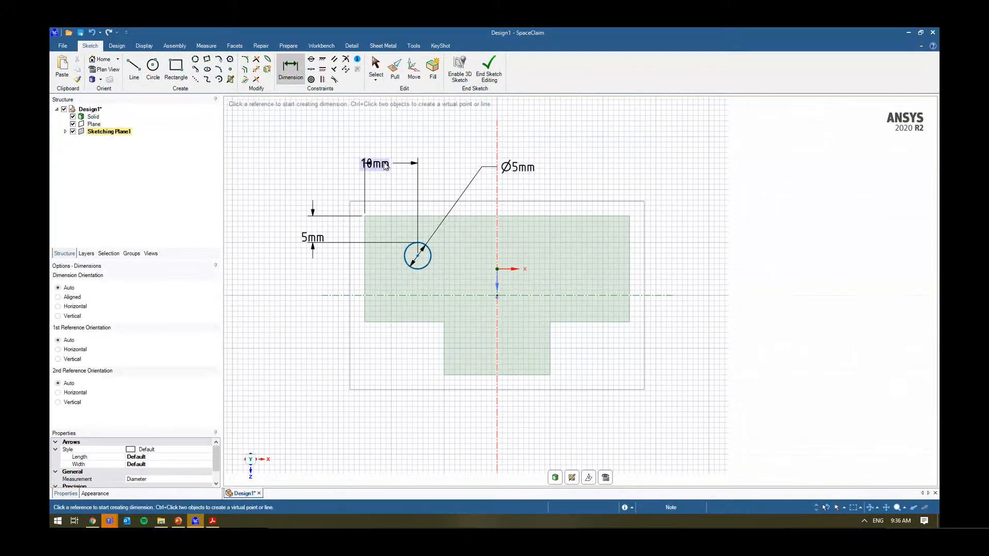
left_click(400, 163)
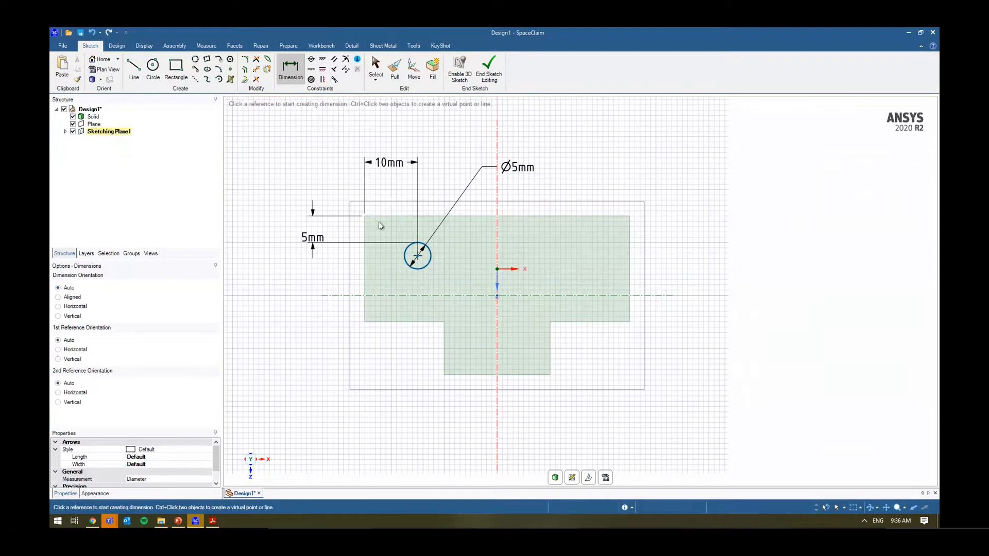
double_click(528, 169)
type("10")
key("Return")
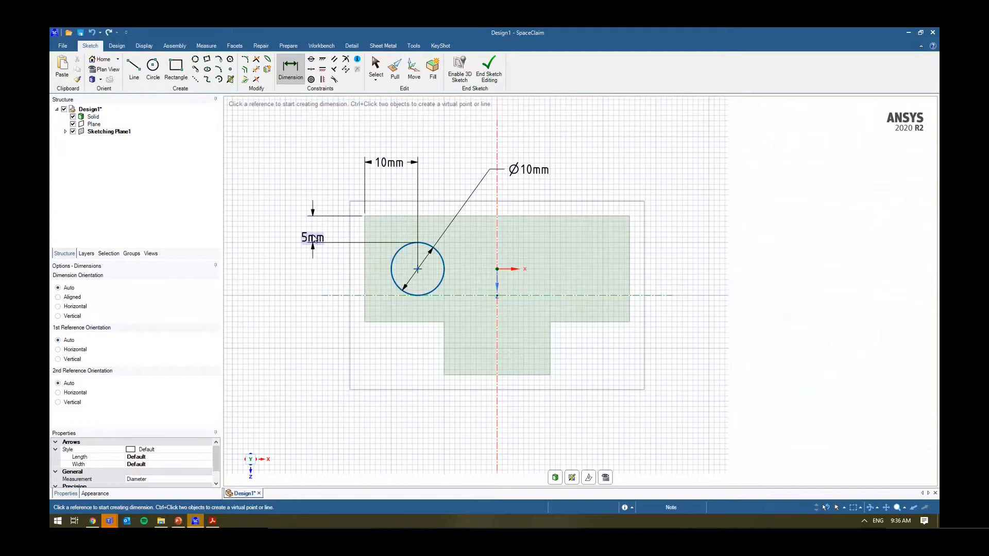
- Mirror the circle across the vertical sketch axis into the right arm of the T
scroll(547, 405, "up", 2)
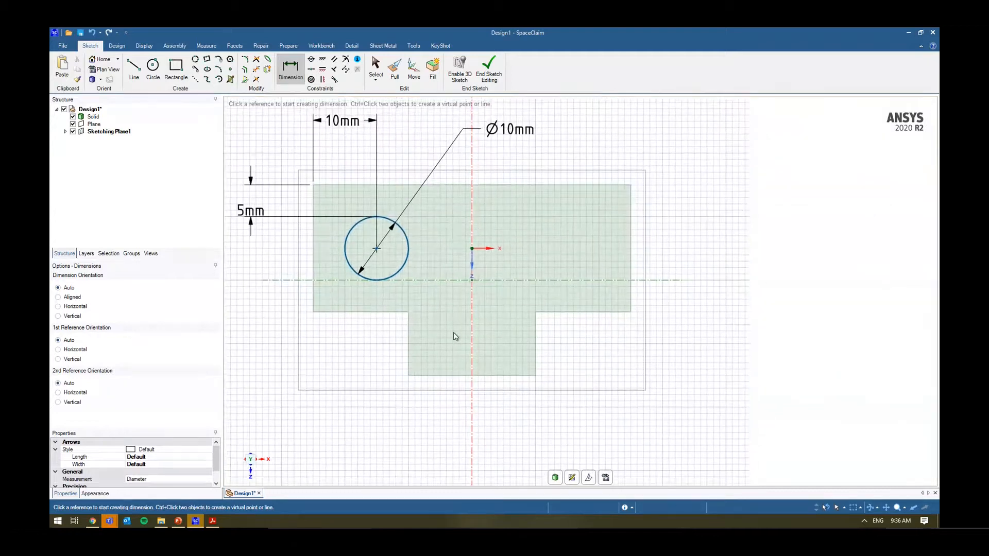
scroll(454, 333, "up", 2)
scroll(448, 286, "down", 3)
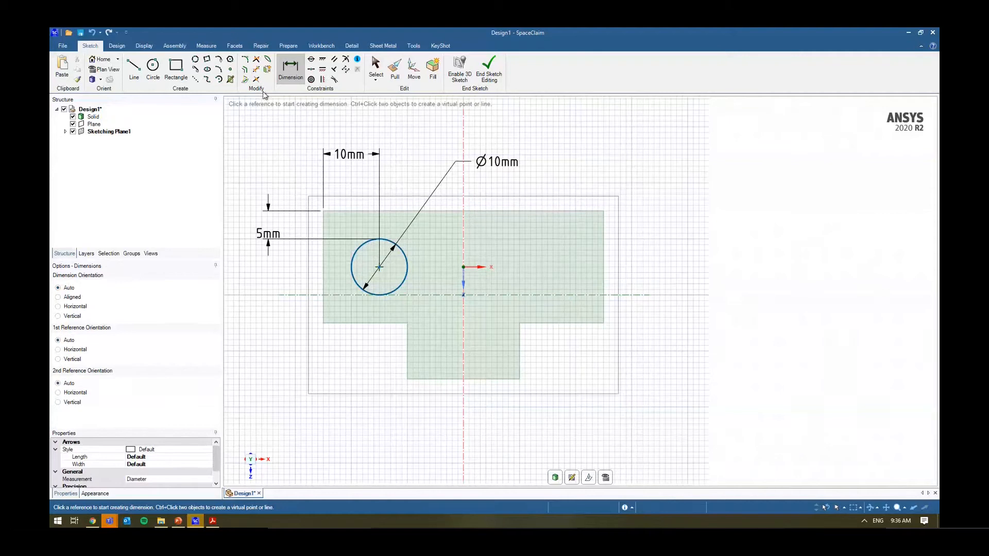
left_click(265, 73)
left_click(464, 221)
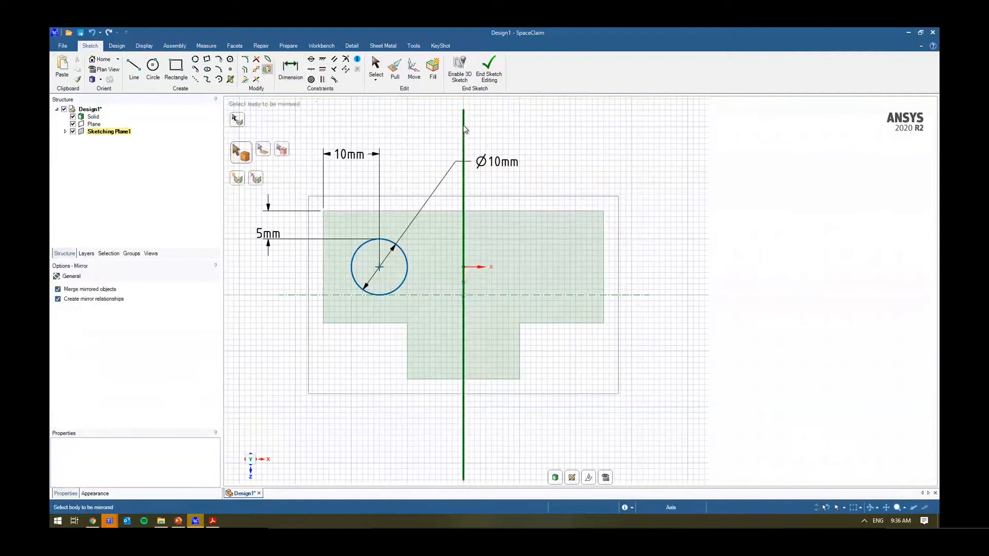
left_click(408, 269)
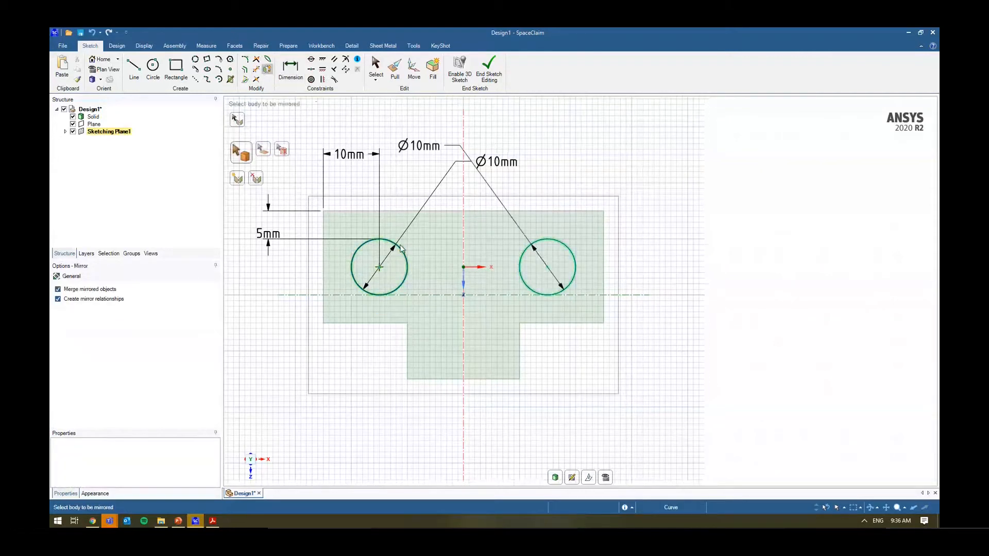
- Dimension the mirrored circle's gaps to the long upper edge and to the right edge of the T
left_click(291, 69)
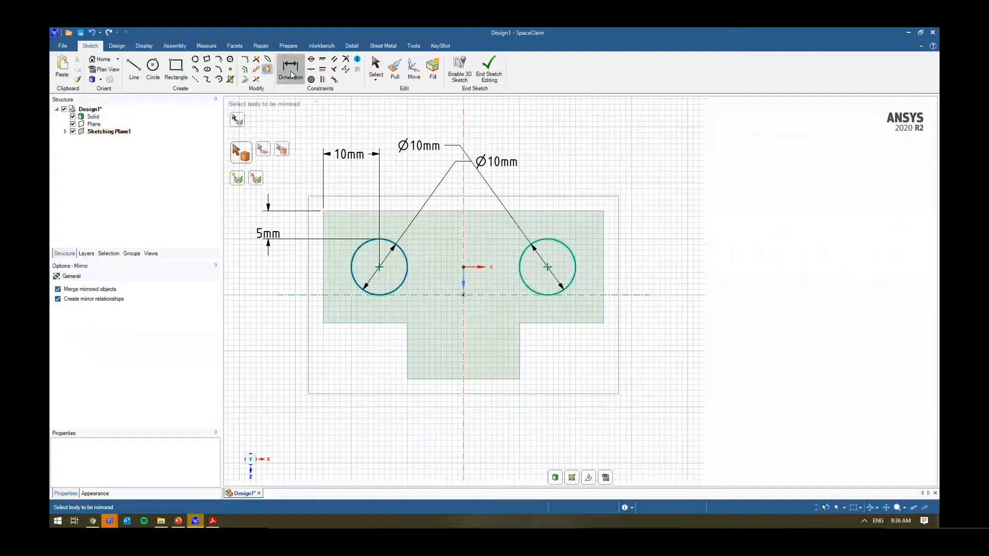
left_click(544, 211)
left_click(550, 240)
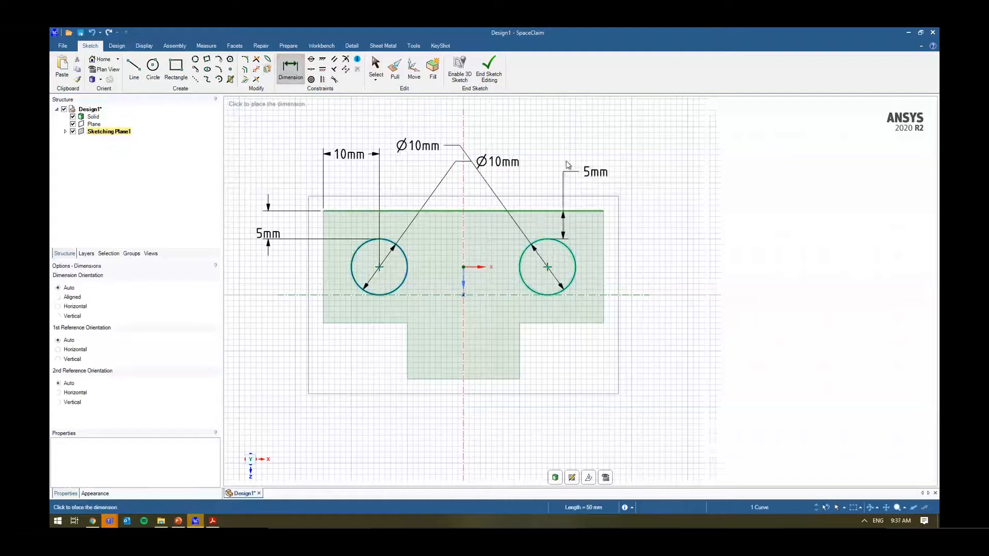
left_click(602, 235)
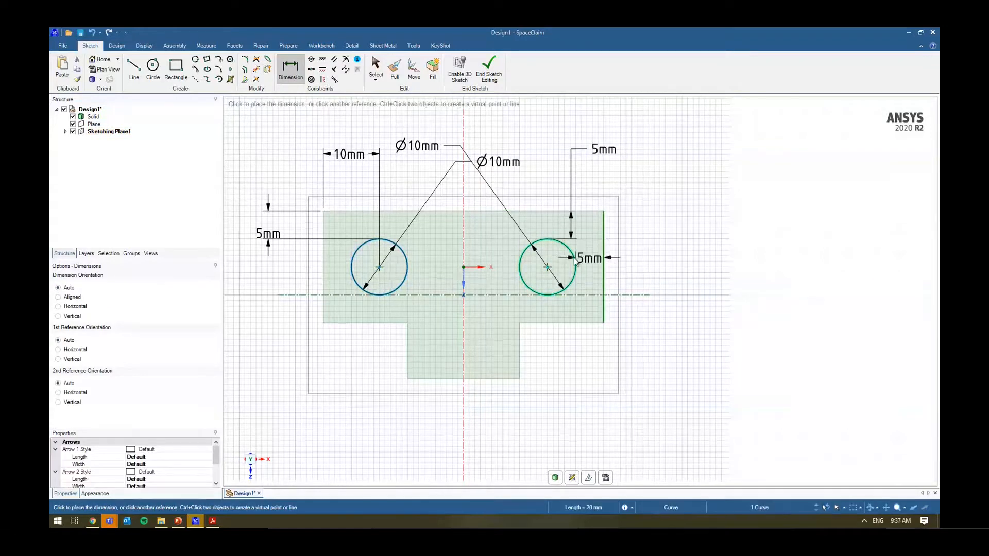
left_click(740, 252)
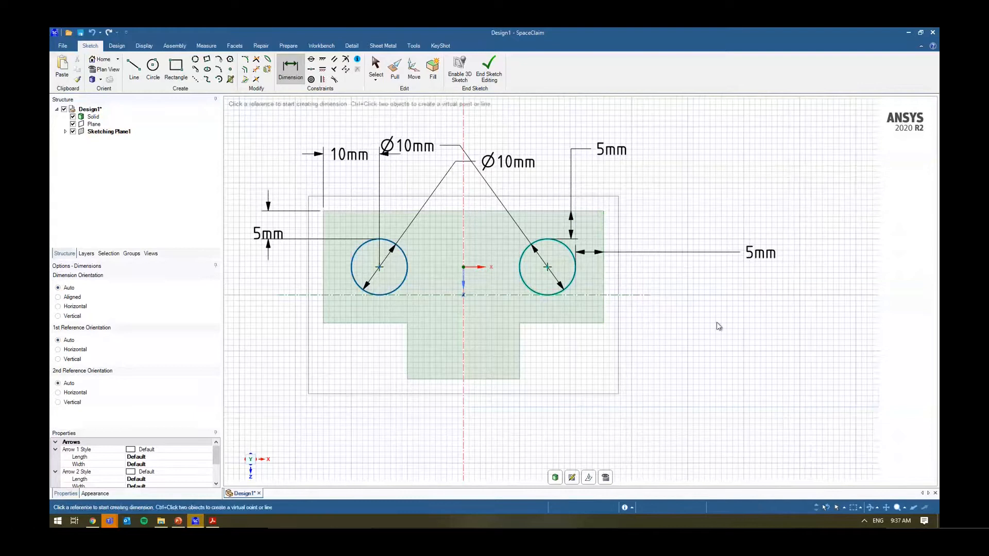
key("Escape")
- Examine the Mirror tool's body, face and component selection modes, using the vertical sketch axis as the mirror plane
left_click(269, 70)
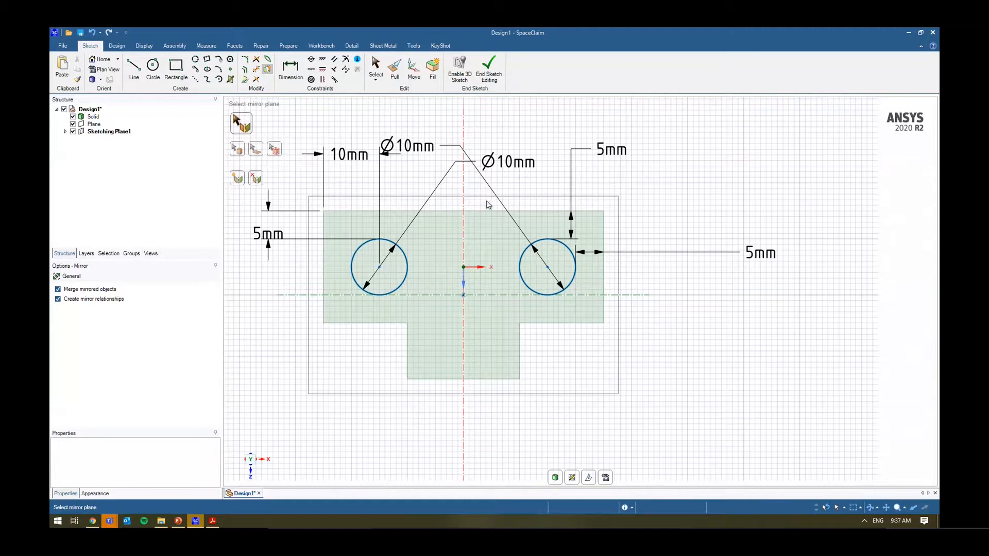
left_click(464, 185)
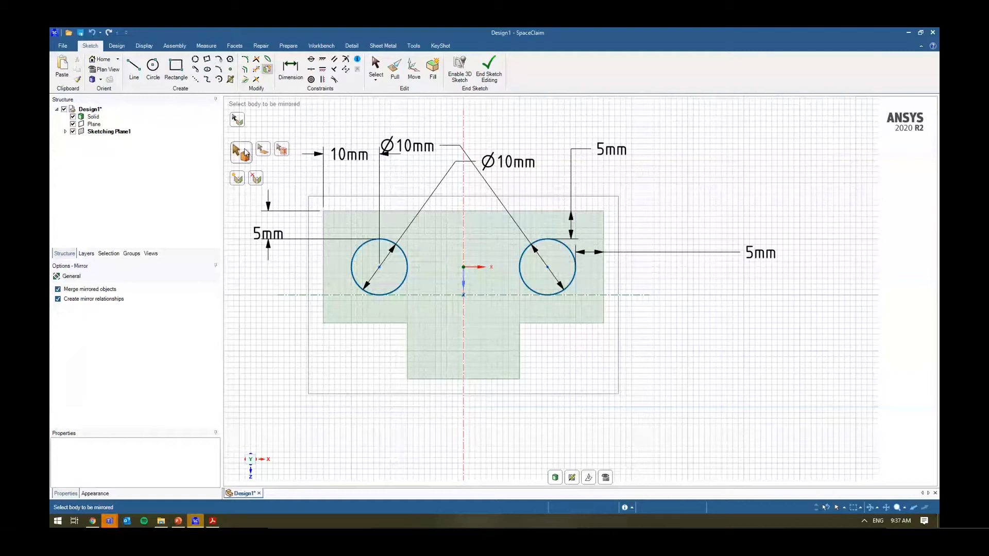
left_click(263, 151)
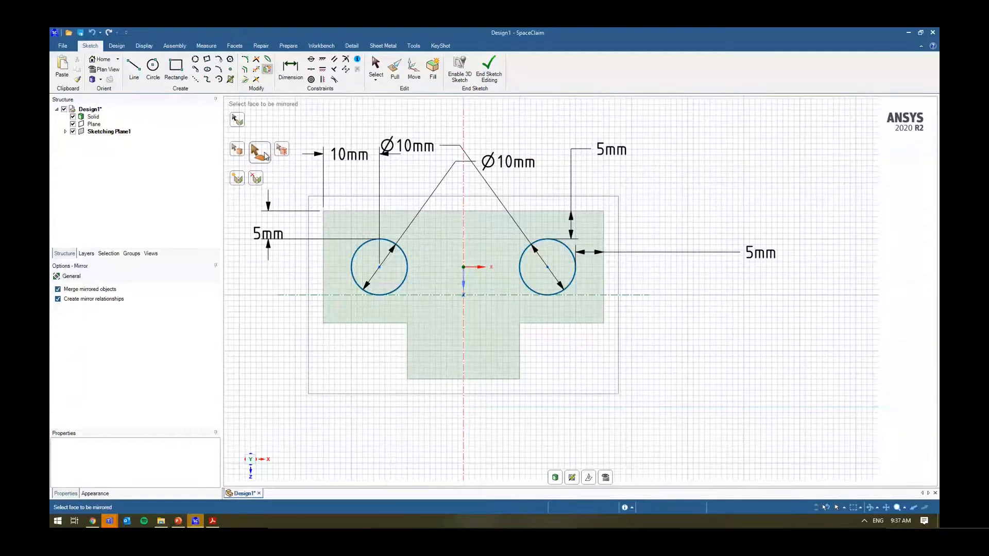
left_click(281, 150)
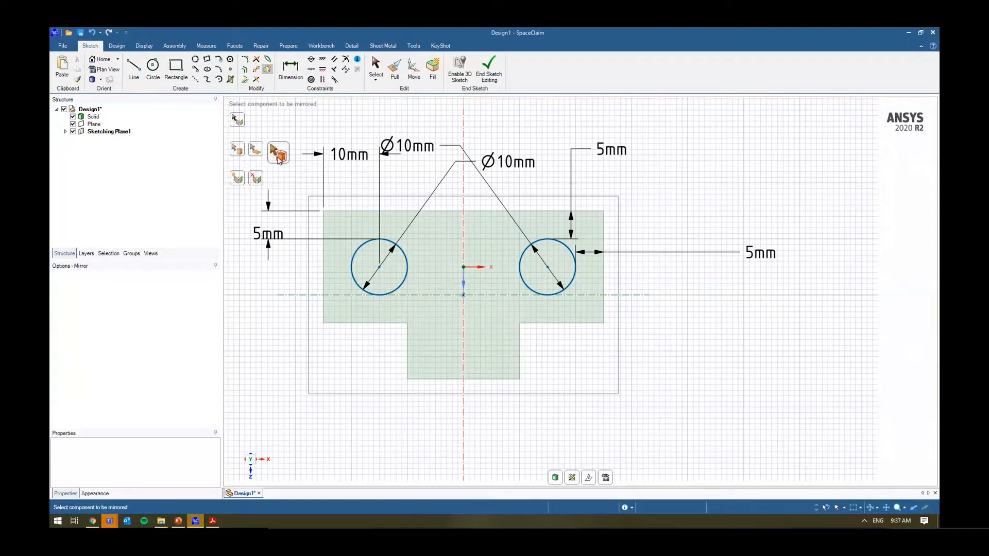
left_click(239, 153)
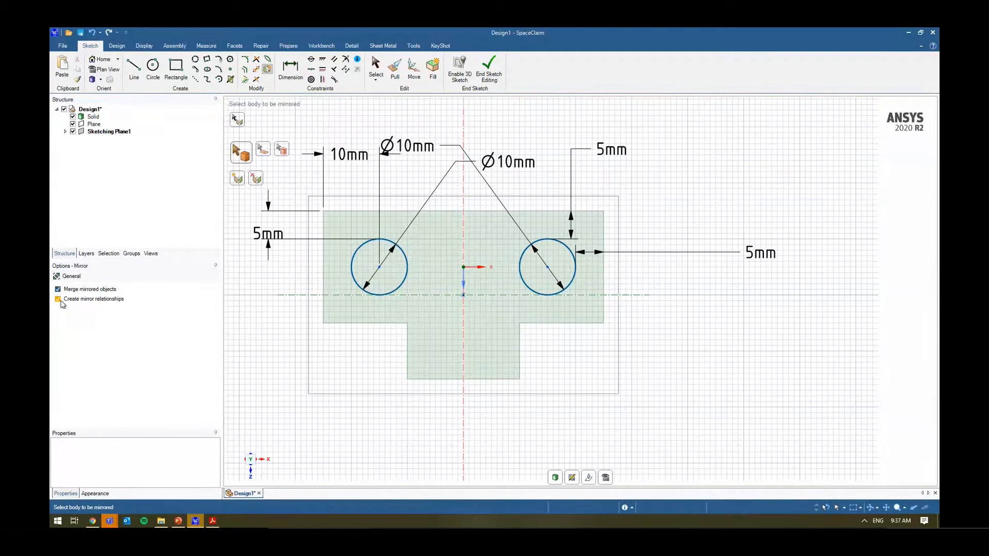
left_click(282, 149)
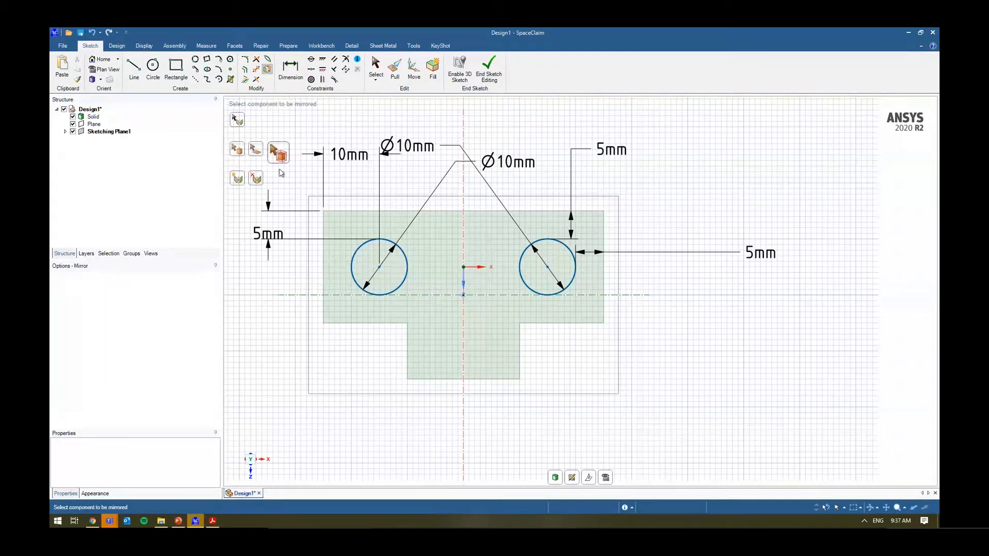
left_click(243, 154)
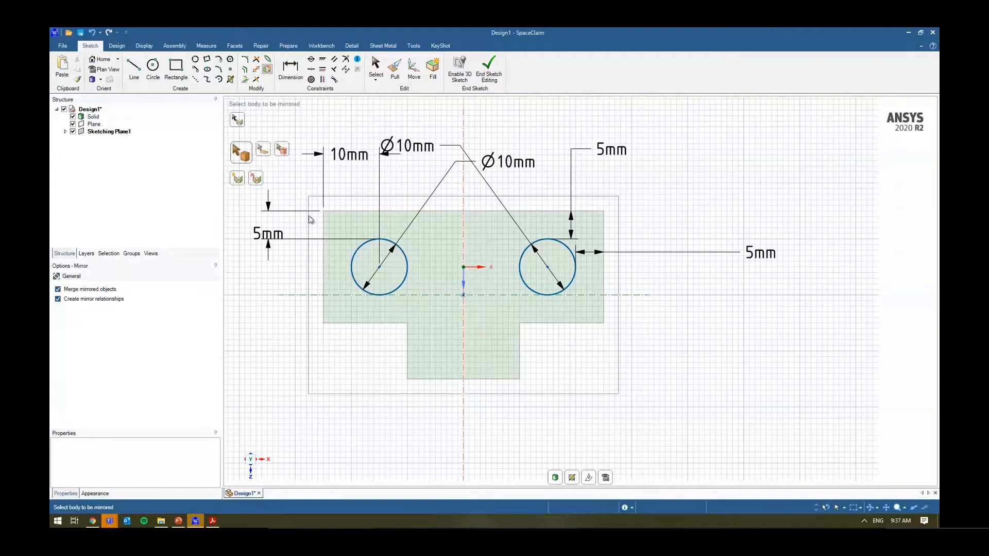
middle_click_drag(459, 276, 460, 230)
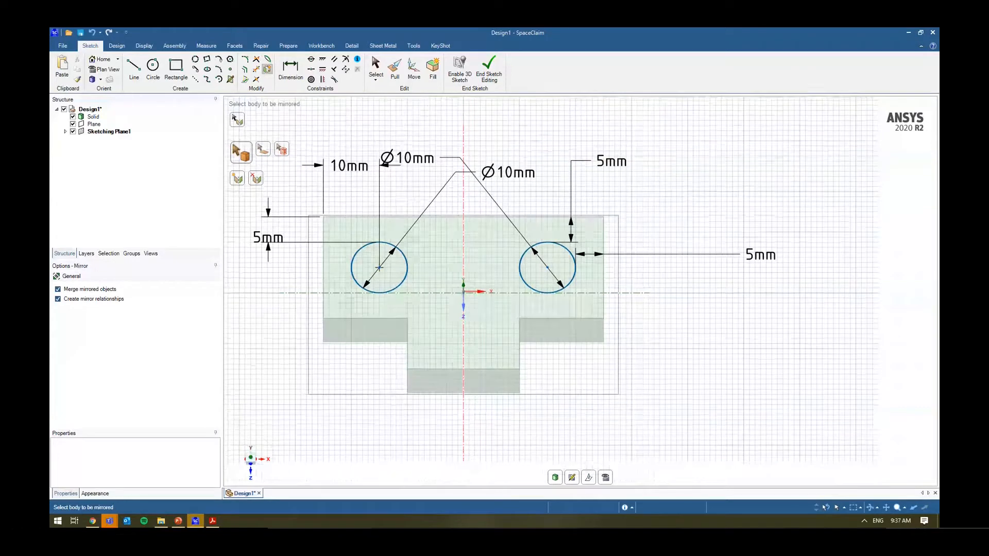
left_click(251, 459)
- Group the Properties panel with the sketch options, placing it last after Appearance, and bring the Rectangle options into view
scroll(438, 346, "up", 3)
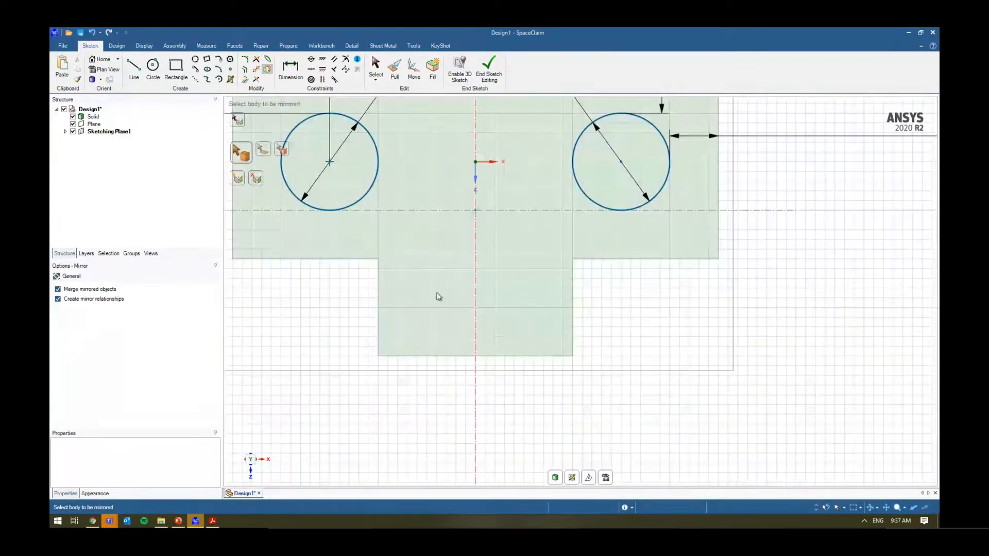
key("r")
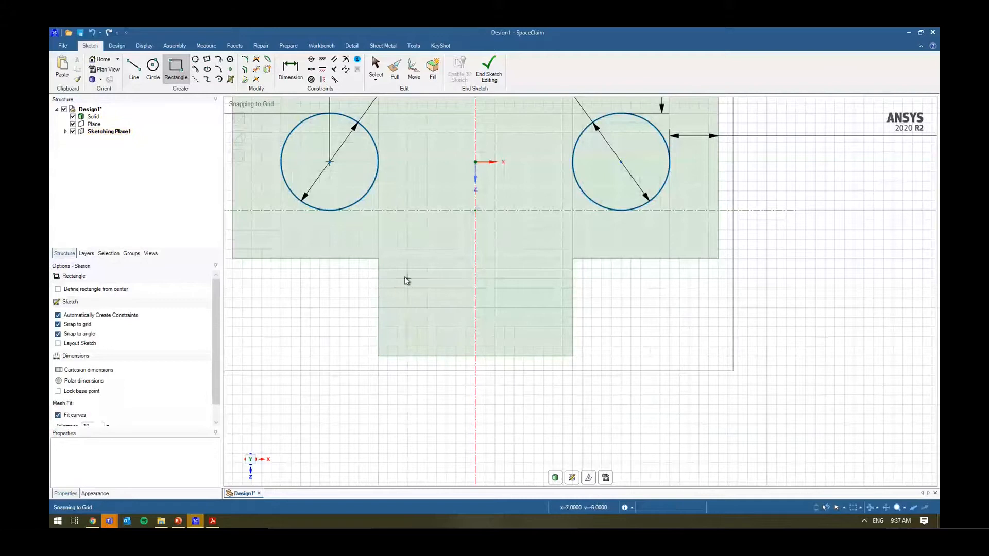
left_click(399, 270)
left_click_drag(126, 432, 135, 393)
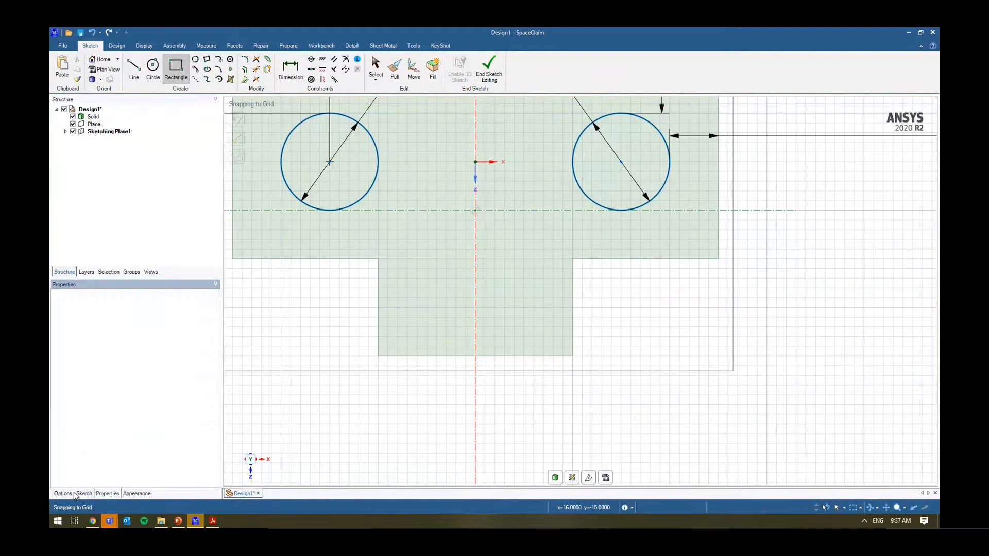
left_click(74, 494)
left_click_drag(107, 493, 138, 496)
left_click(83, 493)
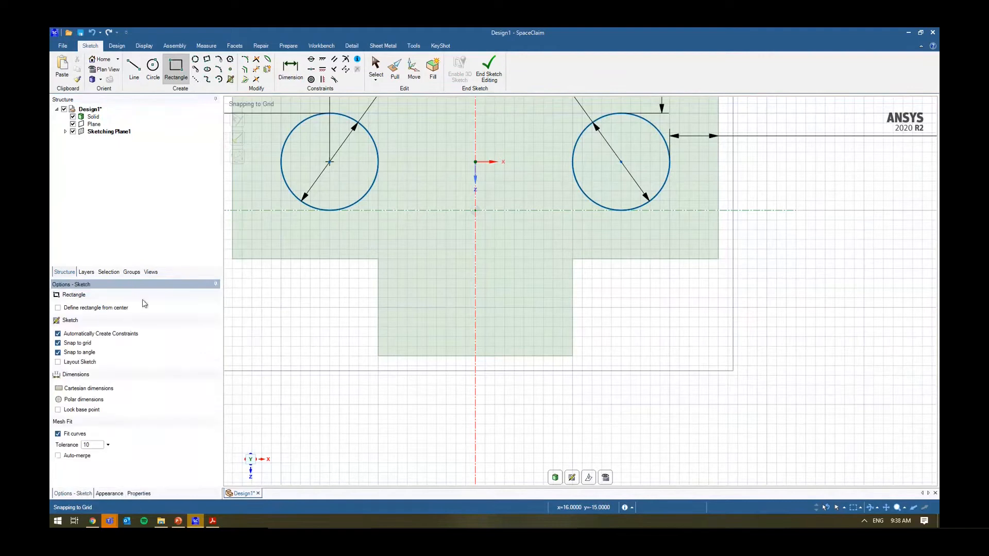
- Turn off Snap to grid and try a corner-to-corner rectangle inside the T's stem, undoing the result
left_click(414, 271)
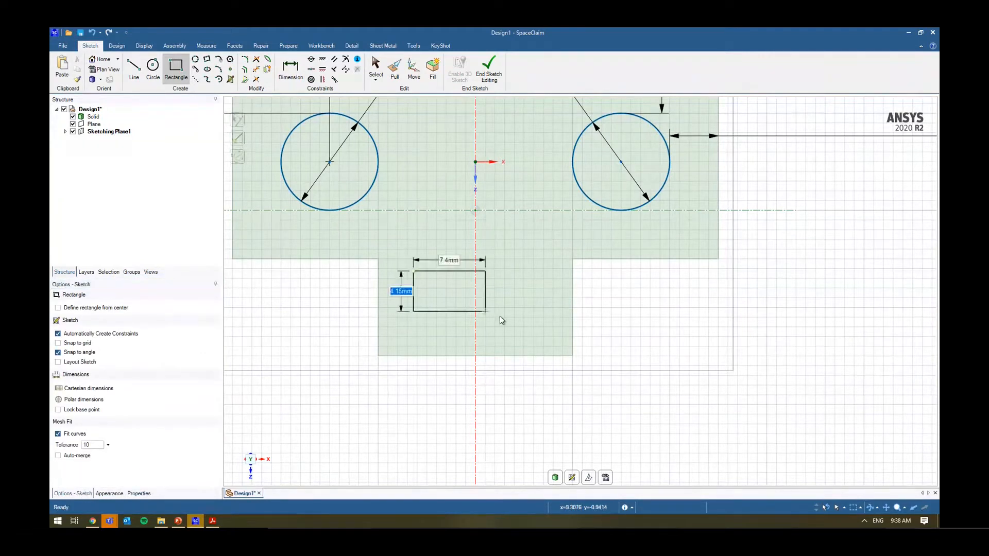
left_click(539, 335)
key("ctrl+z")
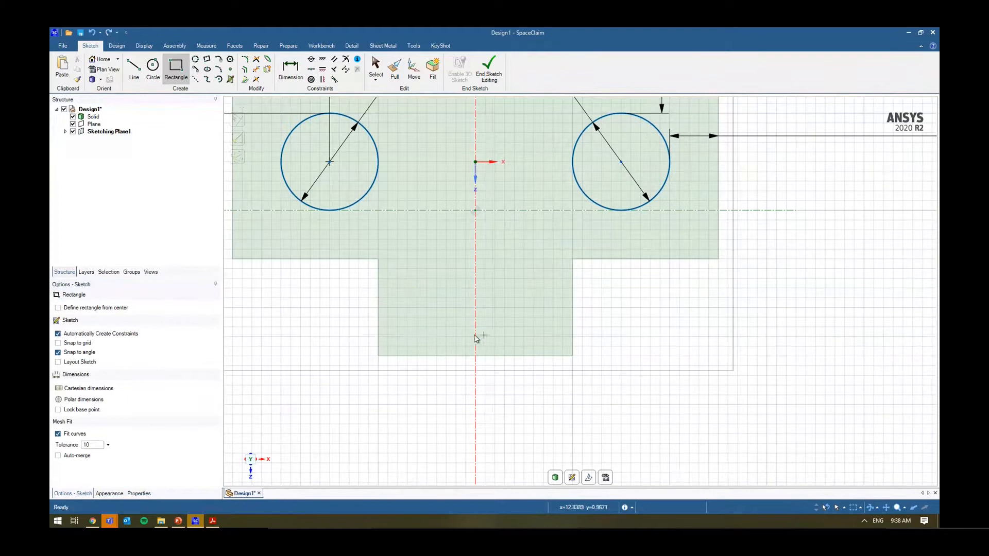
left_click(245, 69)
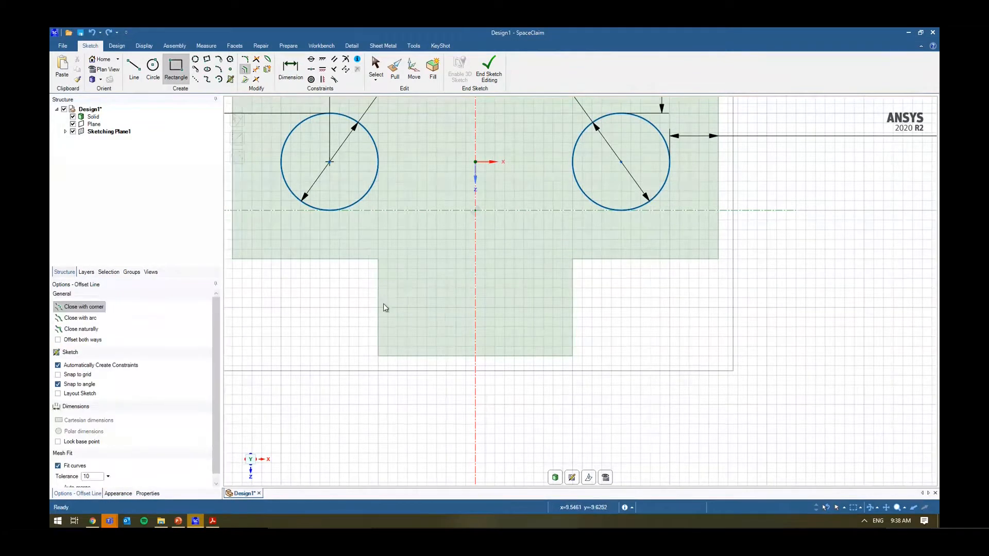
left_click(379, 281)
left_click(429, 356, "ctrl")
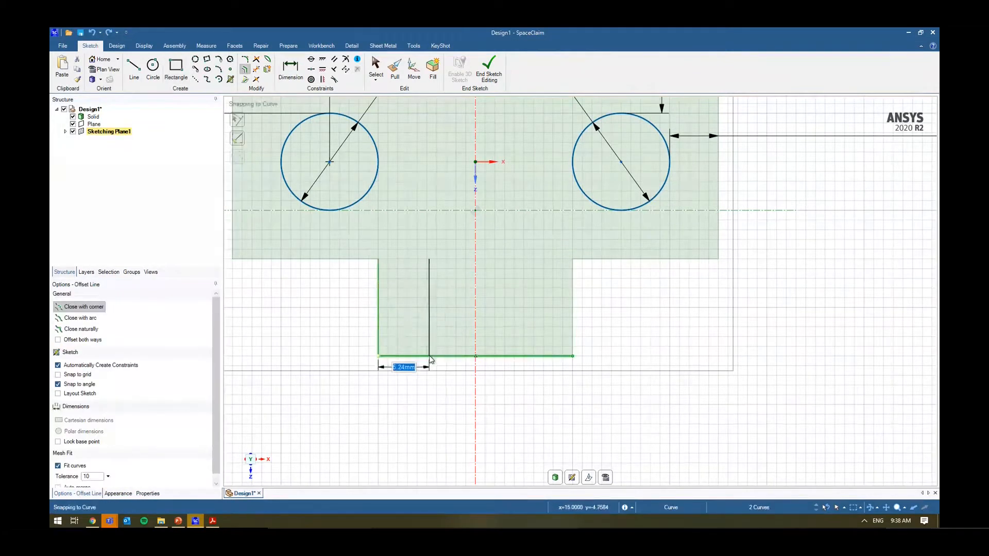
left_click(573, 289, "ctrl")
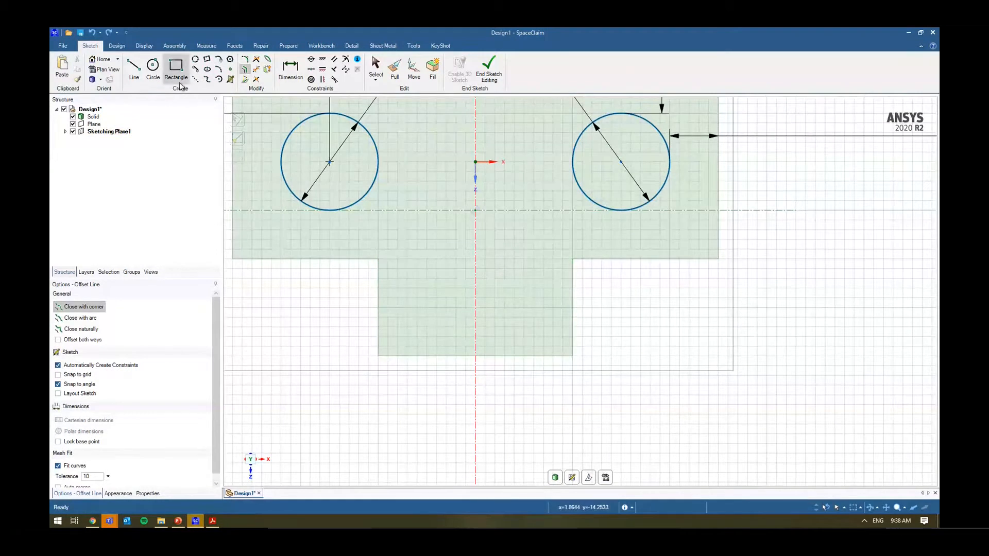
- Draw a horizontal construction line across the T's stem between the two inner corners
left_click(195, 79)
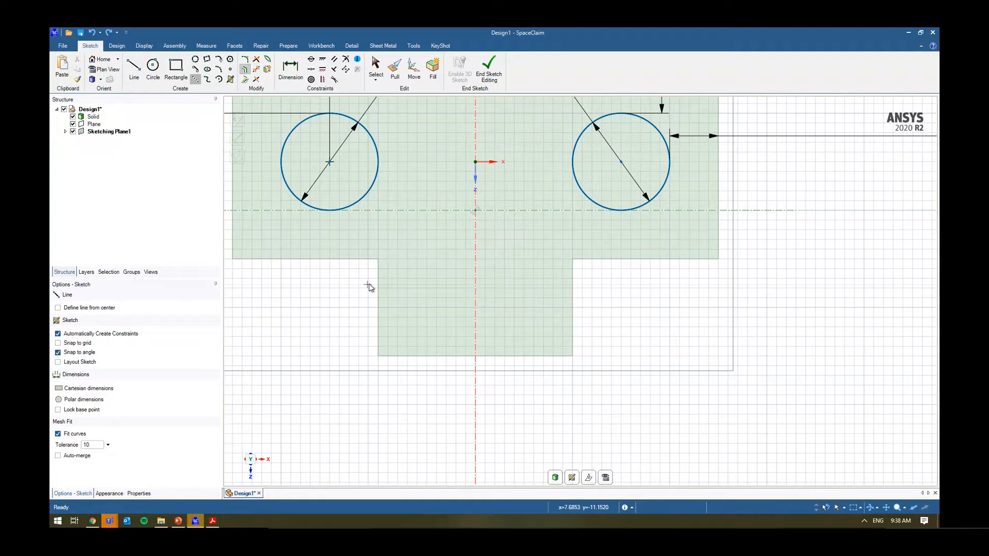
left_click(379, 259)
left_click(572, 259)
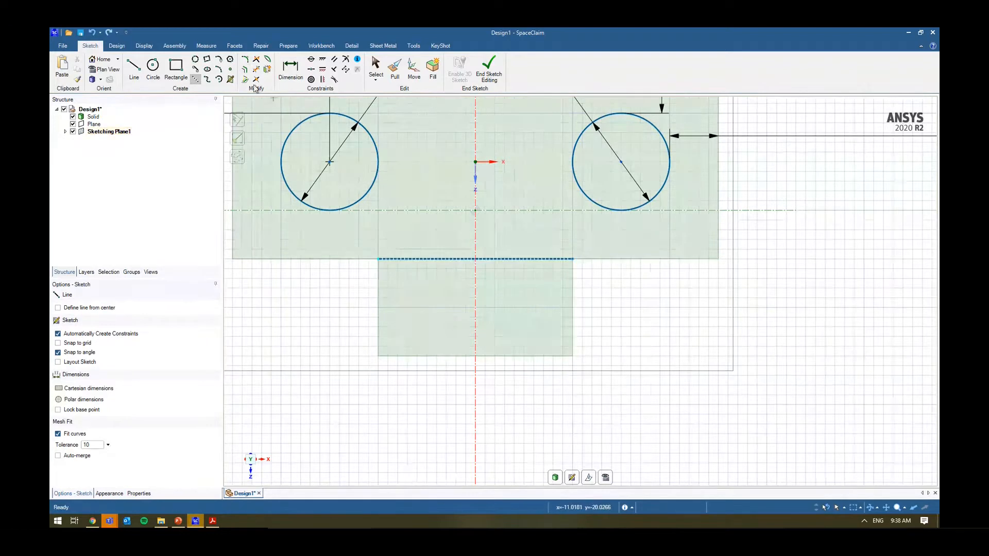
- Offset the stem's three outer edges together with the construction line inward by 2 mm, forming a closed rectangle
left_click(245, 69)
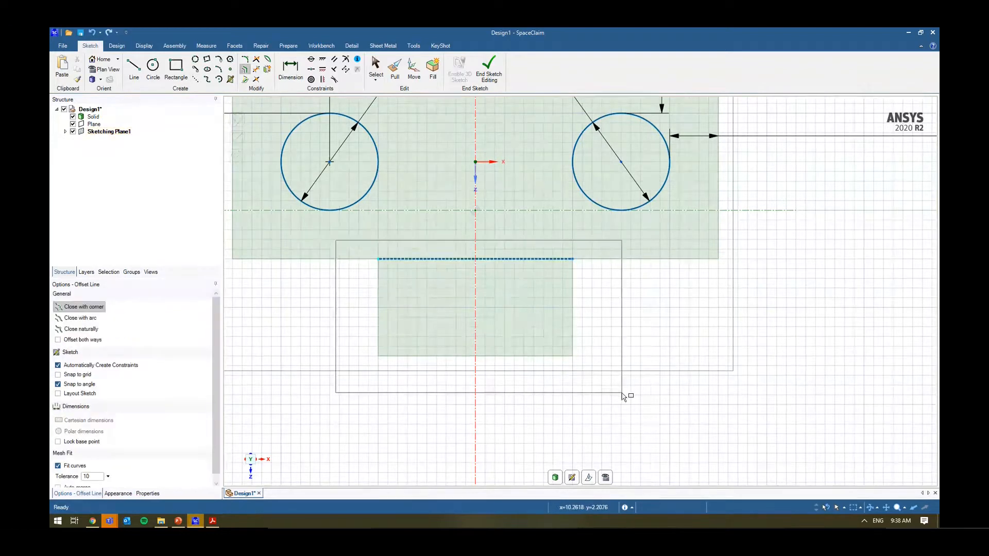
left_click(379, 278)
left_click(444, 357, "ctrl")
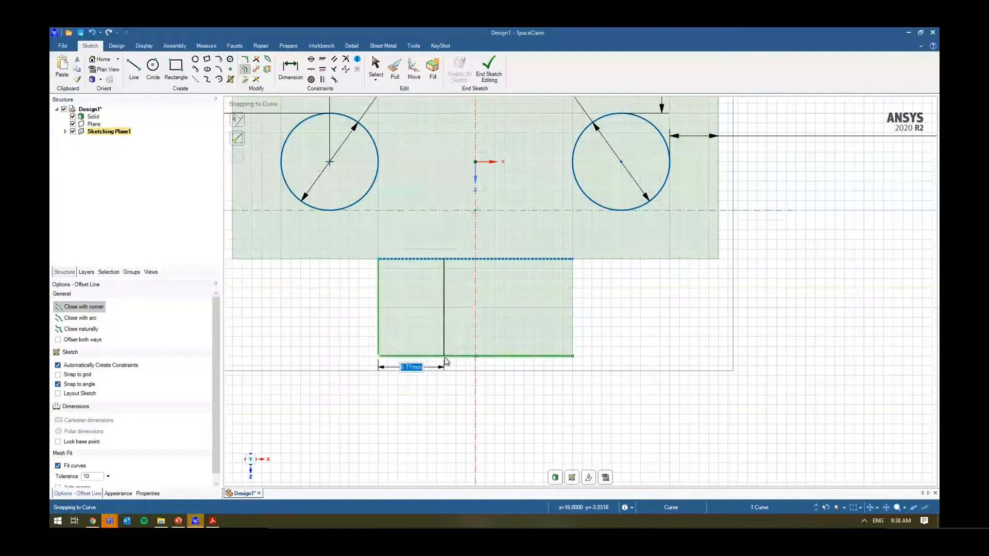
left_click(572, 314, "ctrl")
left_click(541, 261)
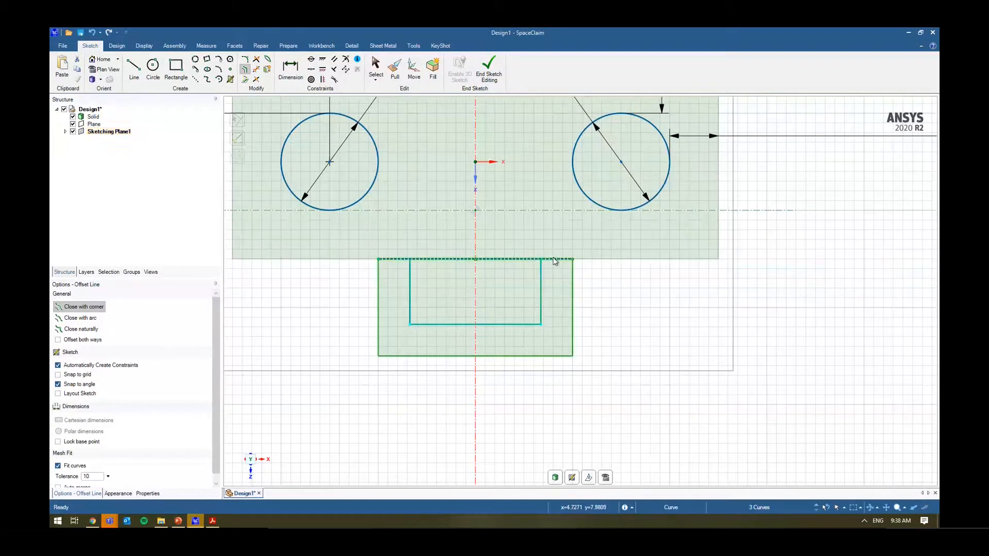
key("ctrl+z")
left_click(555, 261, "ctrl")
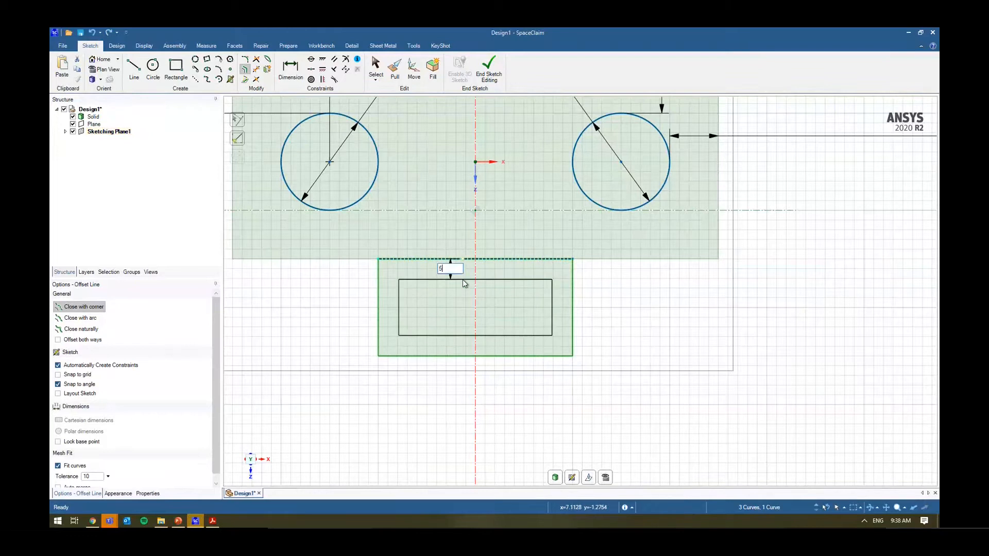
key("Escape")
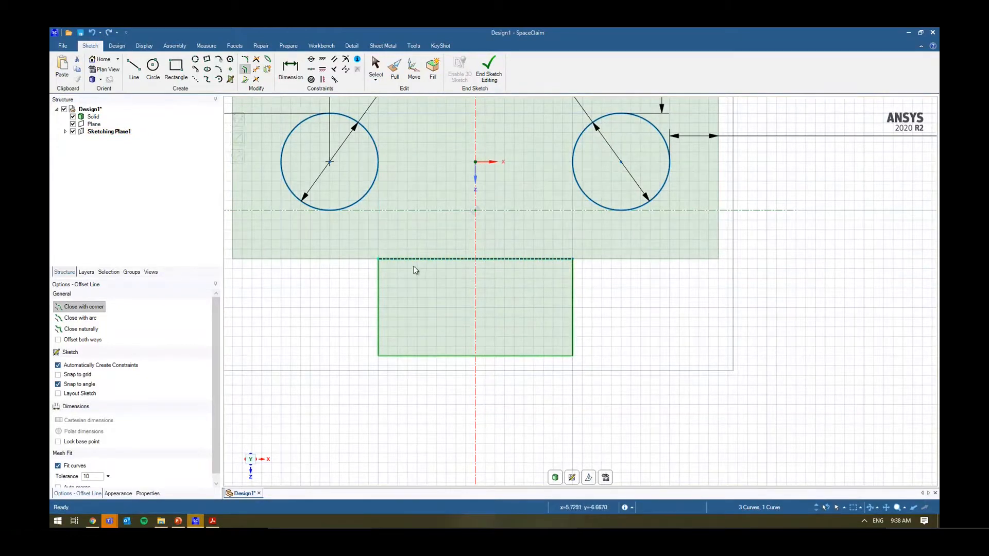
left_click(244, 70)
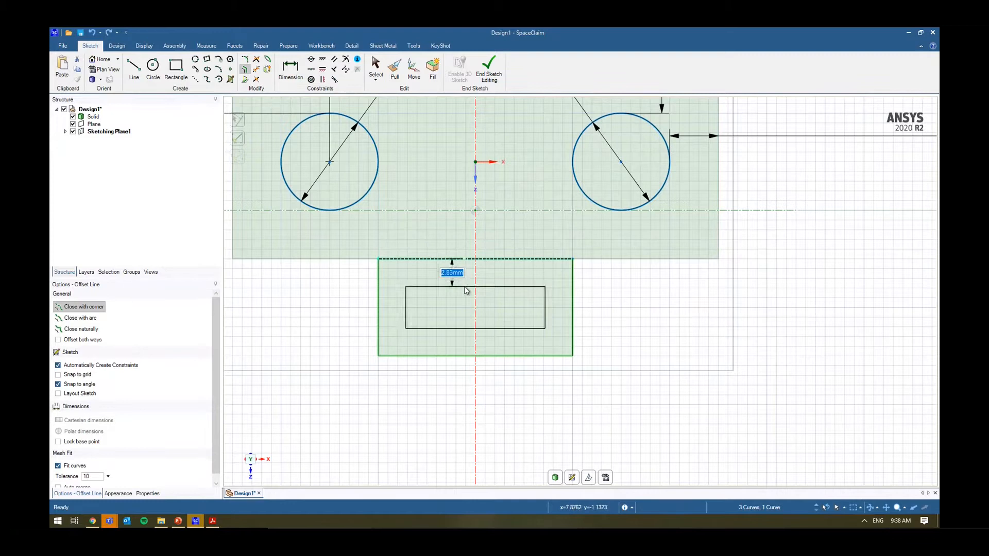
type("2")
key("Return")
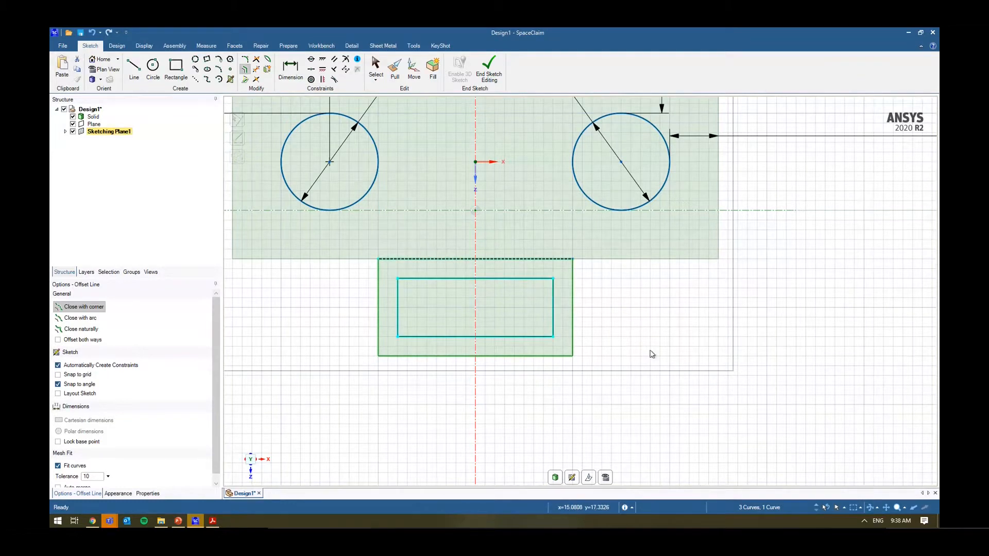
- Leave the sketch with the Pull tool and delete the reference plane around the solid
mouse_move(653, 354)
middle_mouse_down()
mouse_move(662, 336)
mouse_move(633, 330)
middle_mouse_up()
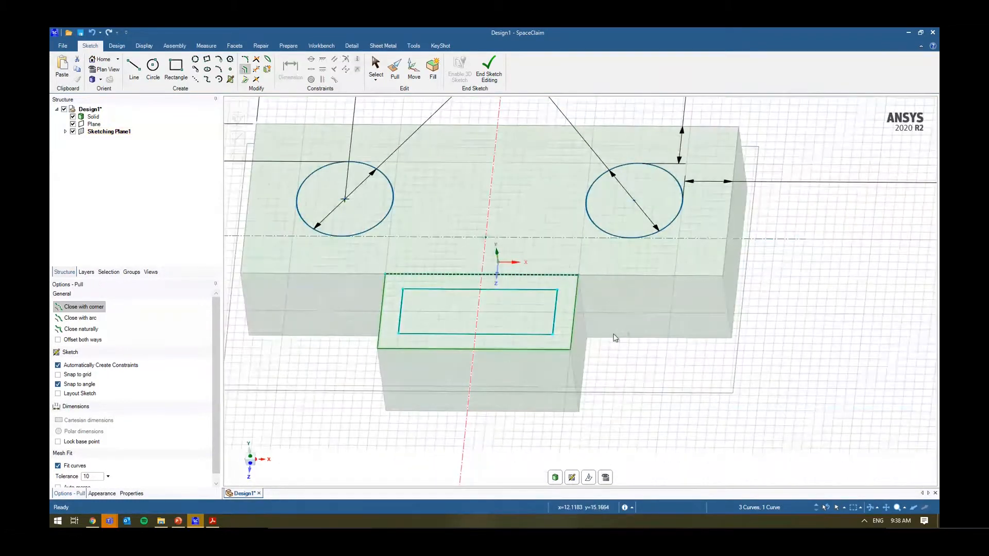
key("p")
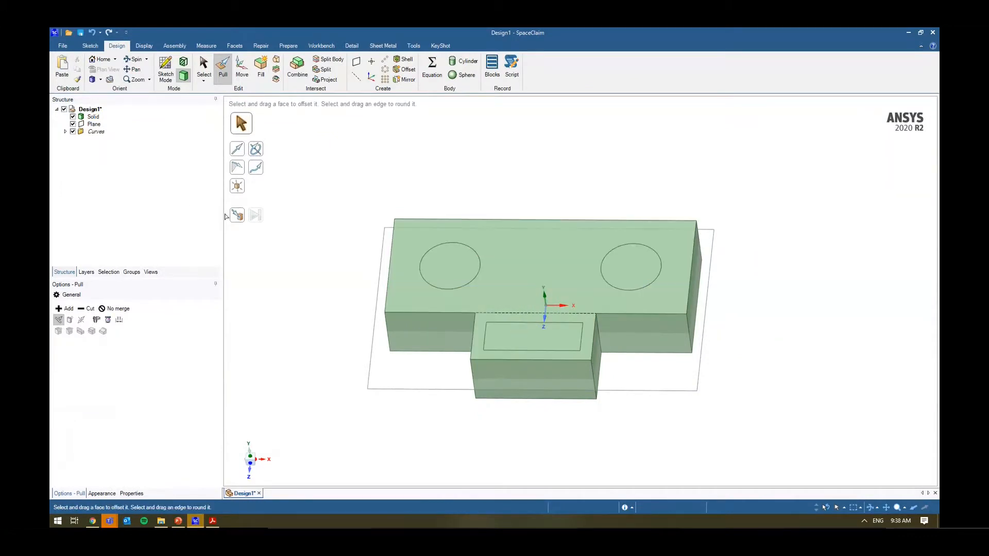
key("h")
scroll(379, 396, "down", 3)
left_click(355, 363)
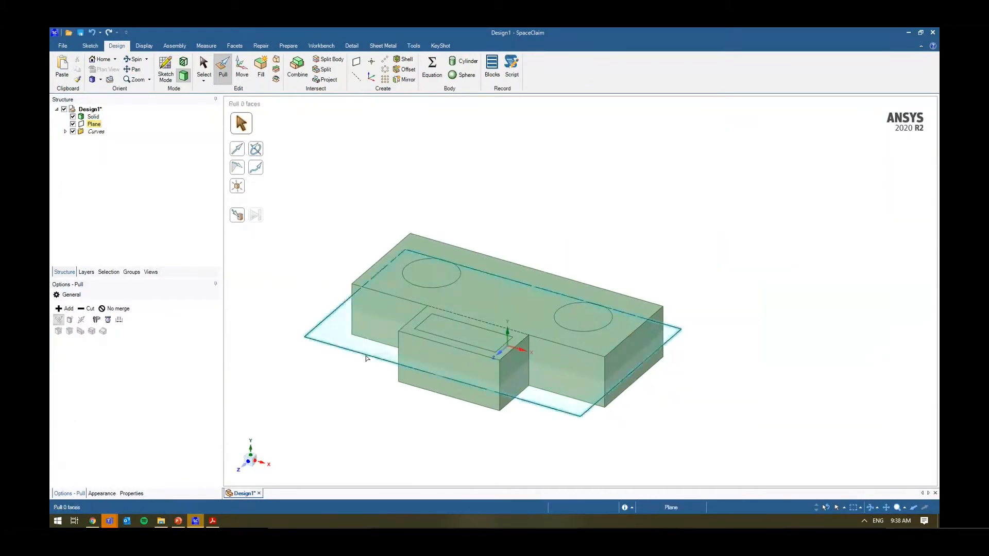
key("Delete")
- Pull the circular face in the left arm of the T down through the solid in Cut mode
key("s")
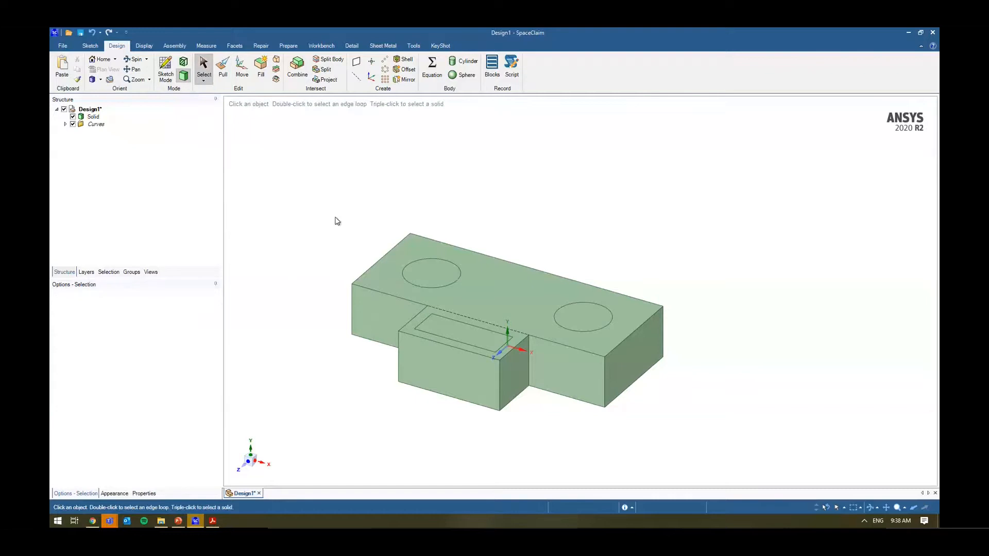
left_click(261, 67)
left_click(222, 76)
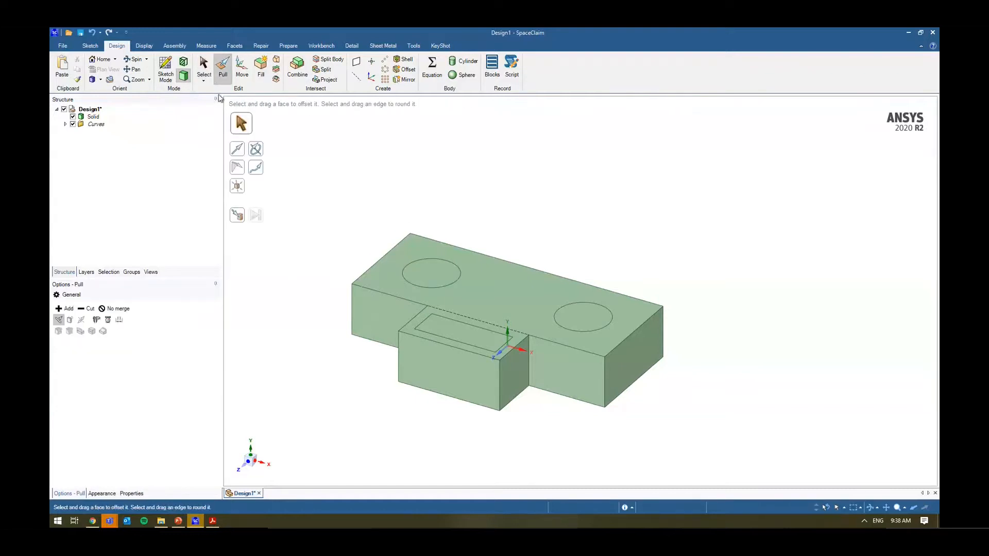
left_click(434, 274)
middle_click_drag(452, 218, 437, 201, "shift")
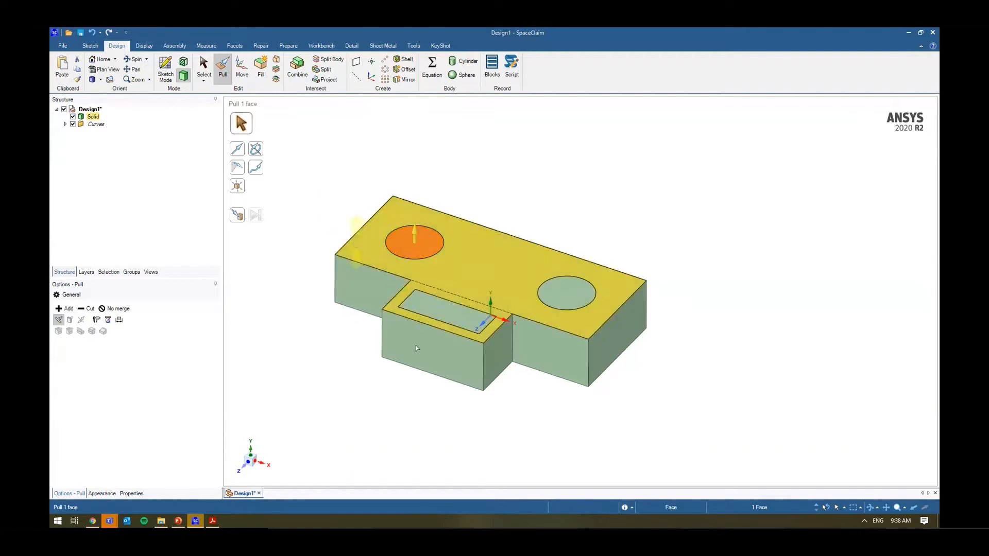
left_click(415, 250)
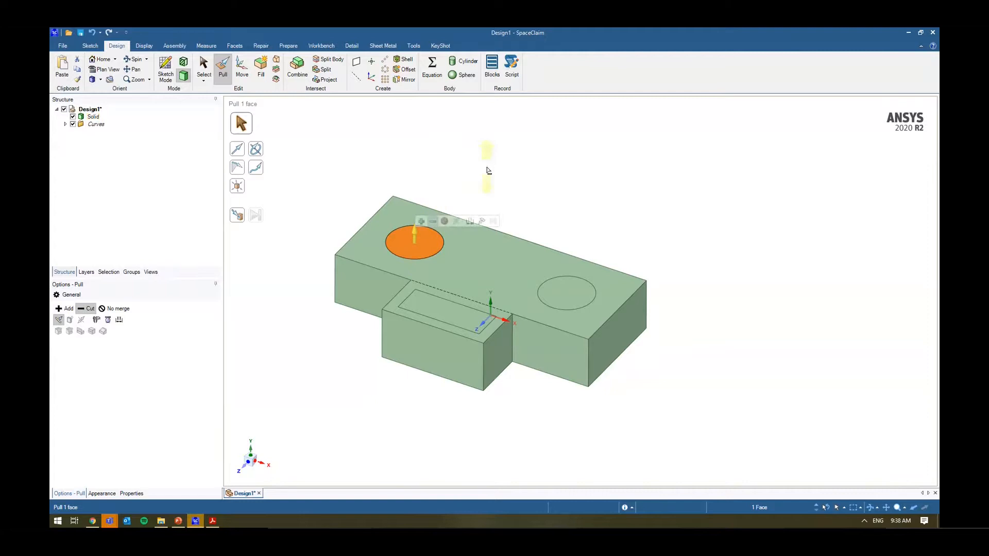
left_click_drag(488, 170, 504, 255)
middle_click_drag(511, 219, 508, 237)
- Try to pull the circular face in the T's right arm down into the solid in Cut mode, and undo it
left_click(574, 299)
middle_click_drag(574, 298, 529, 248, "shift")
left_click(546, 222)
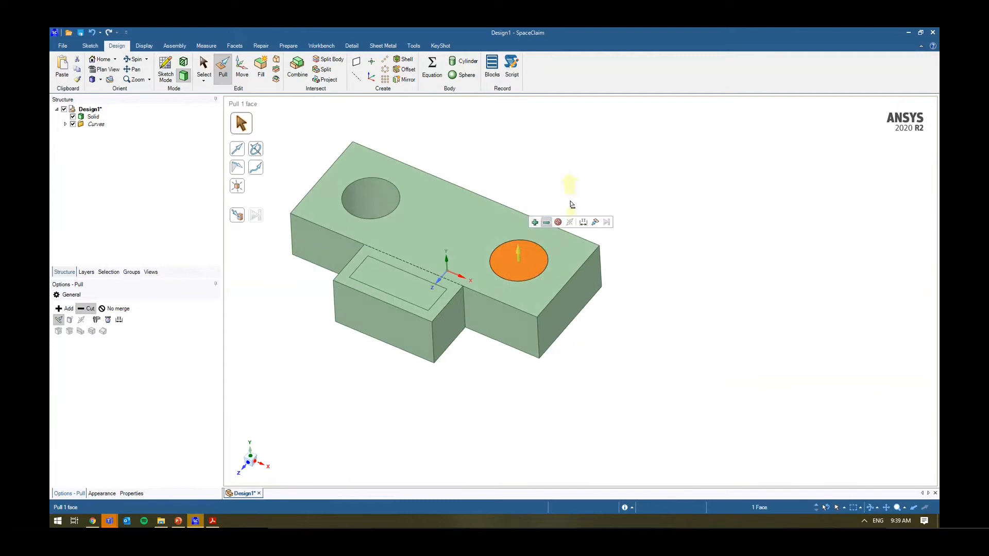
key("Return")
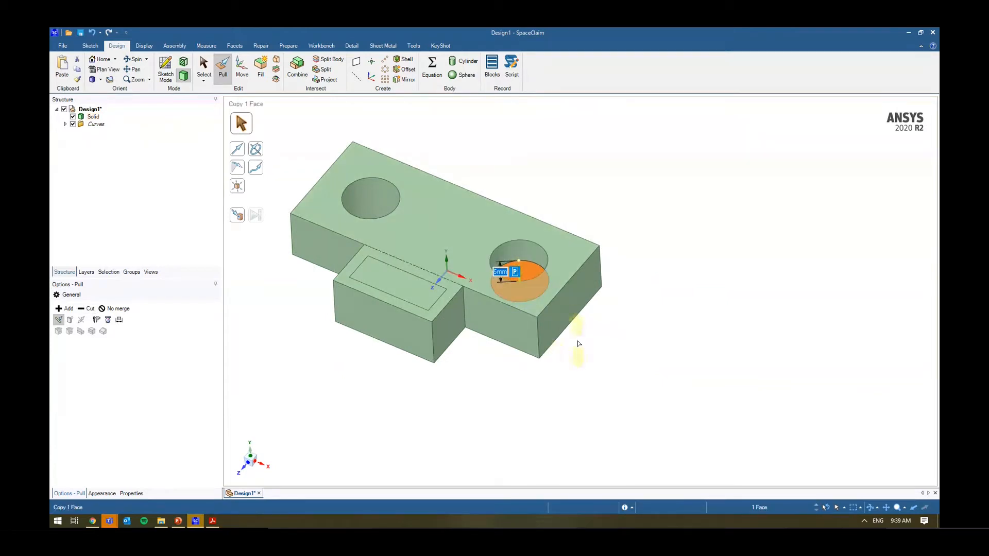
key("ctrl+z")
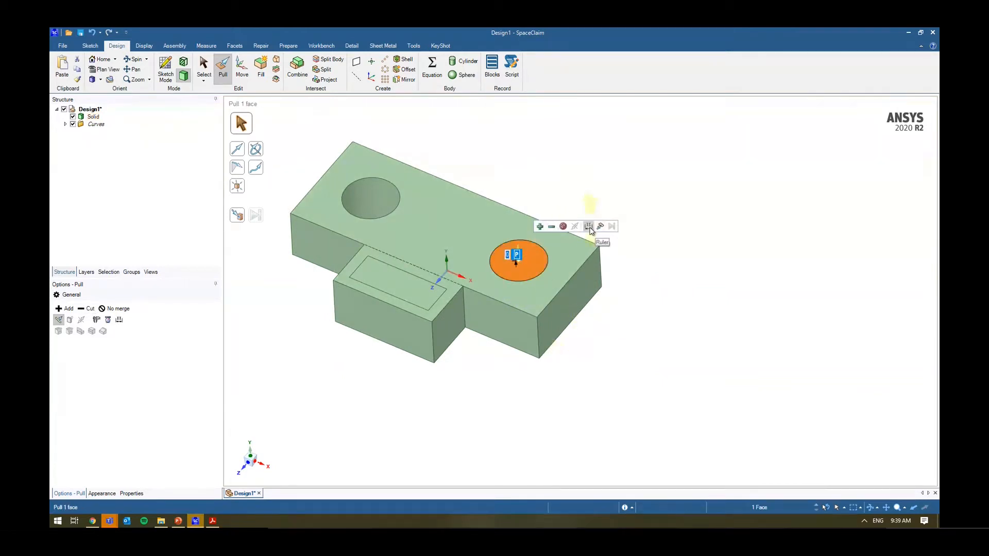
- Add a ruler dimension from the right arm's circular face to the solid's underside for the cut depth, and undo the cut
left_click(588, 227)
middle_click_drag(611, 267, 620, 230)
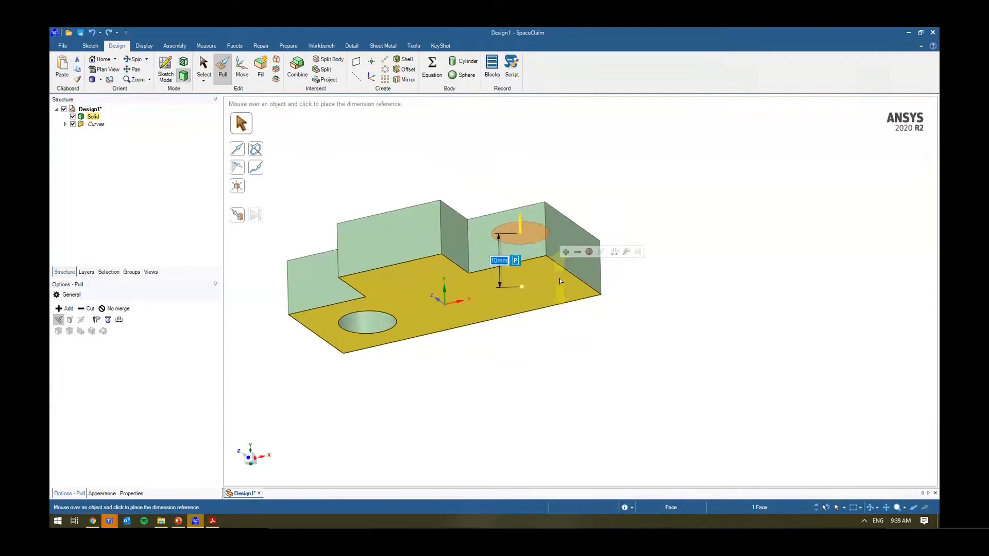
key("Escape")
key("h")
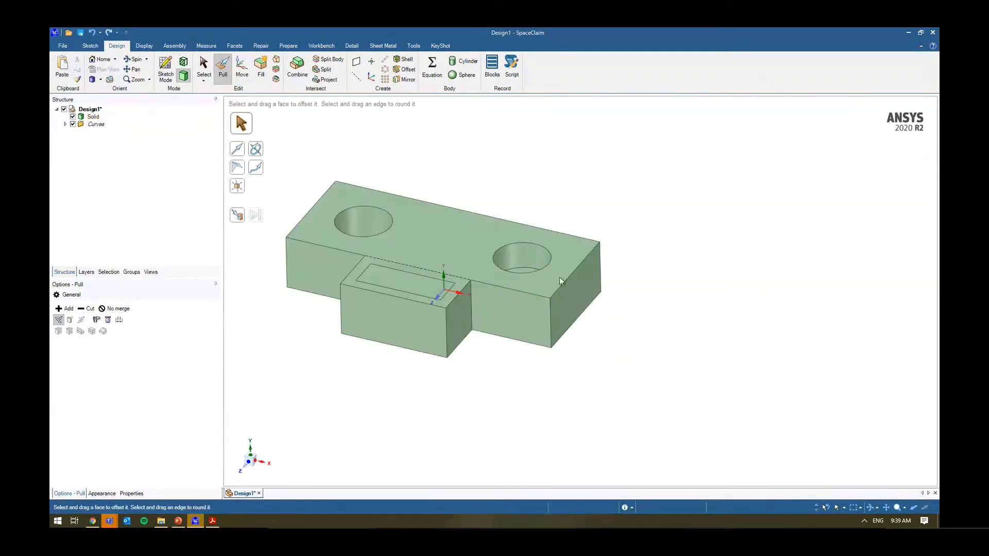
key("ctrl+z")
- Cut the right arm's circular face through the solid using Up To with the underside as the target, and undo it
middle_click_drag(532, 215, 536, 273)
middle_click_drag(529, 177, 552, 264, "ctrl")
left_click(617, 236)
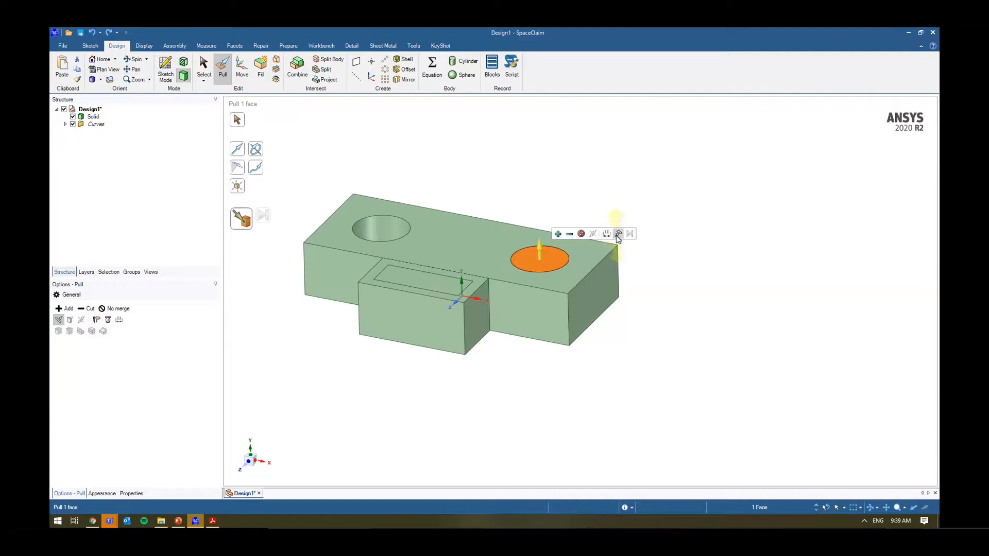
middle_click_drag(669, 311, 675, 251)
left_click(565, 307)
left_click(676, 220)
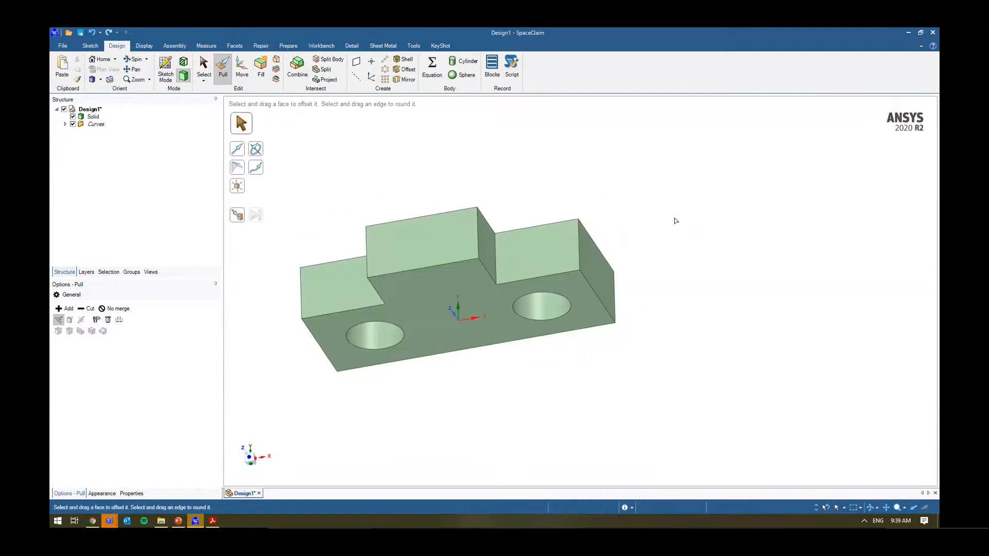
middle_click_drag(409, 251, 402, 371)
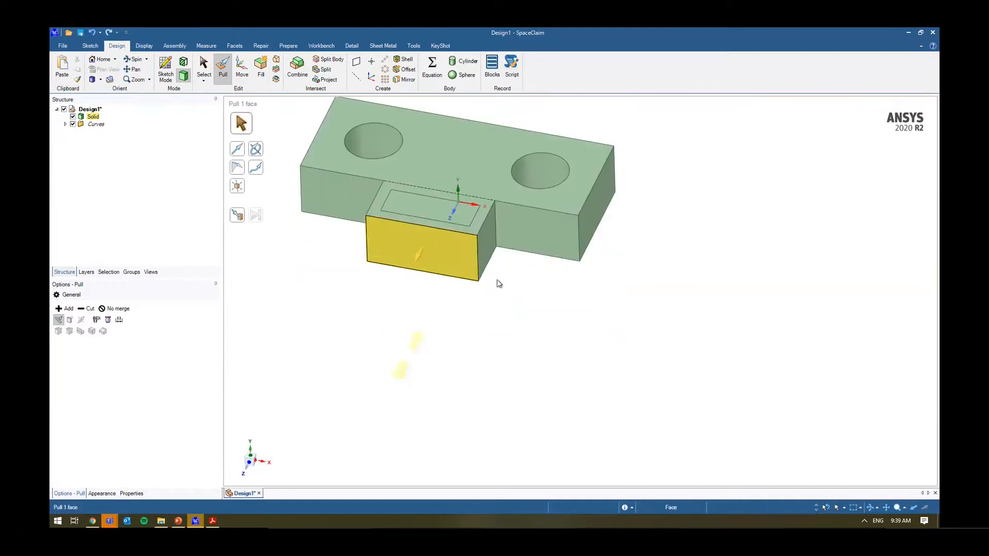
middle_click_drag(499, 283, 439, 416, "shift")
key("ctrl+z")
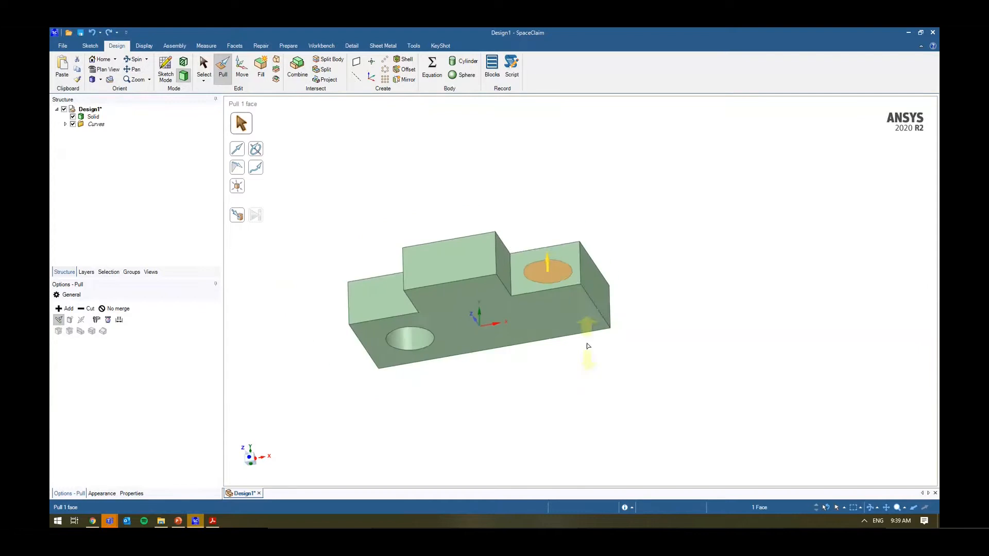
middle_click_drag(586, 345, 585, 463)
middle_click_drag(617, 390, 604, 354, "shift")
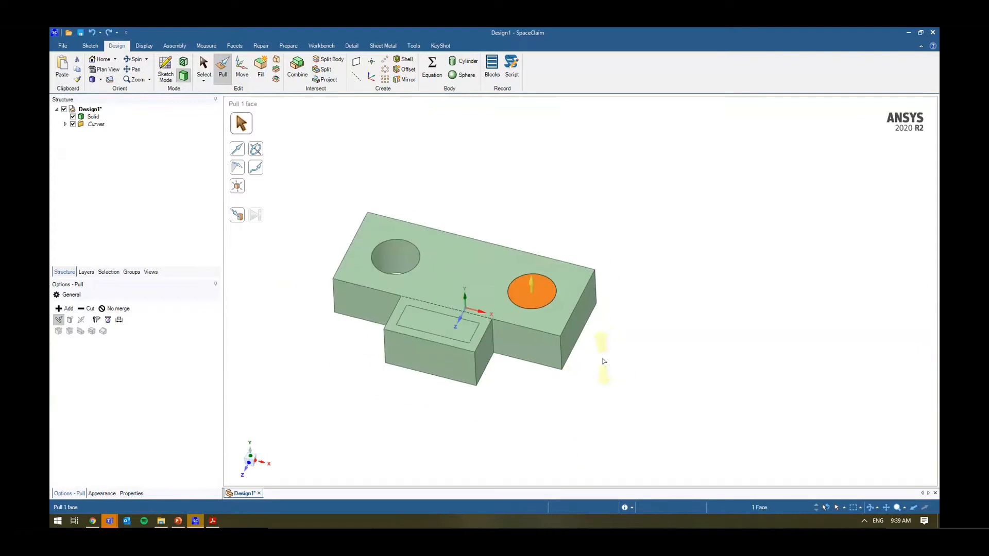
left_click(610, 309)
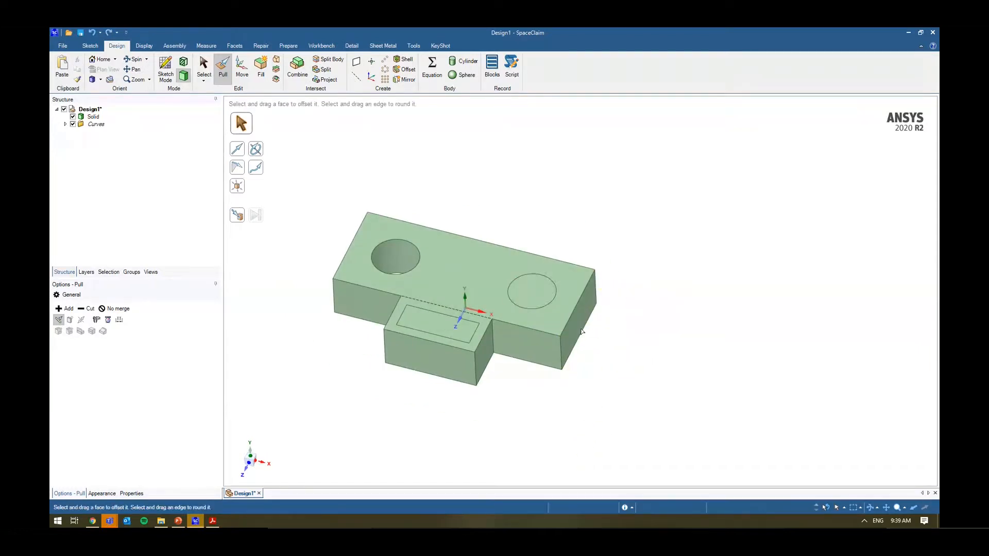
left_click(537, 297)
left_click(633, 338)
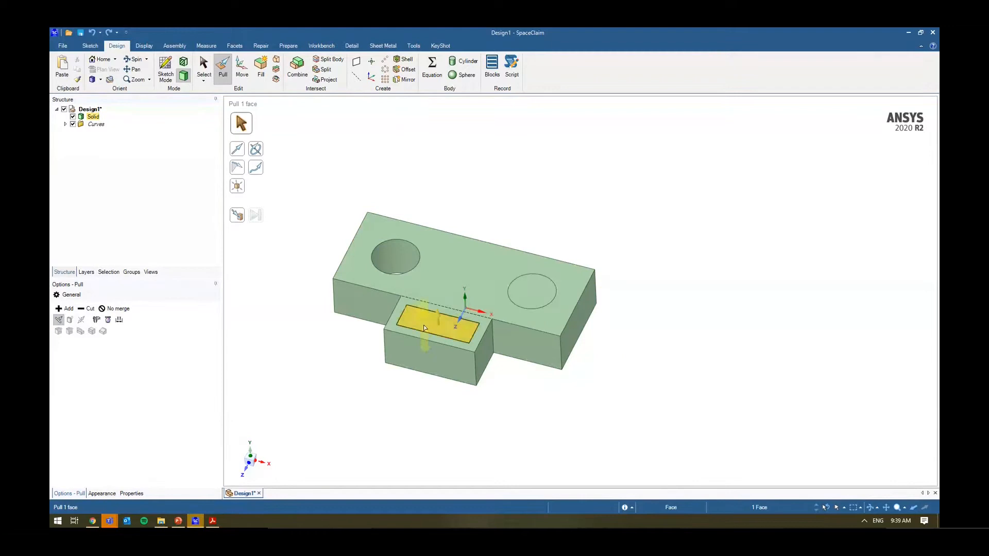
- Cut the inset rectangle's face on the T's stem down into the solid as a rectangular pocket
left_click(425, 328)
key("Delete")
scroll(595, 335, "up", 5)
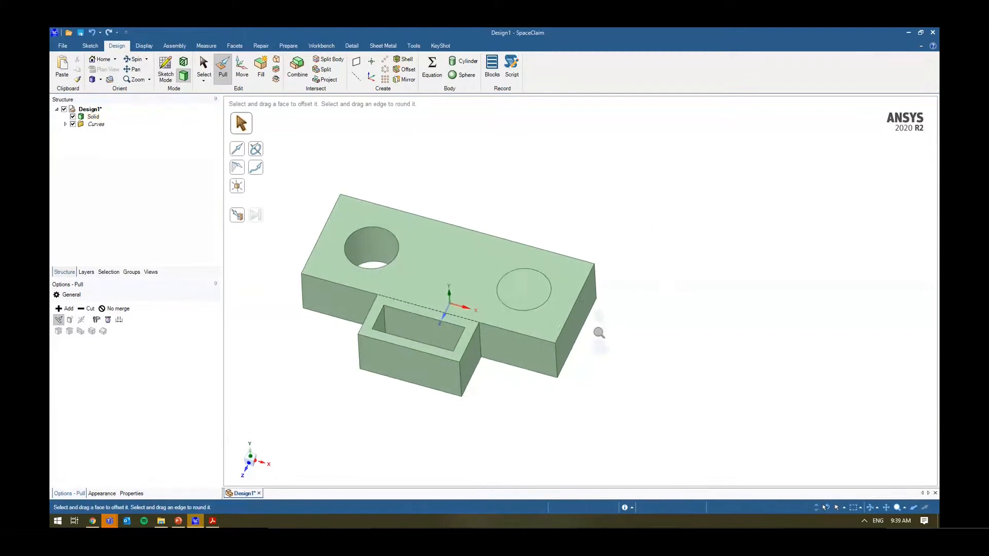
- Copy the edge of the circle in the right arm outward by 3 mm to form a concentric circle
left_click(573, 287)
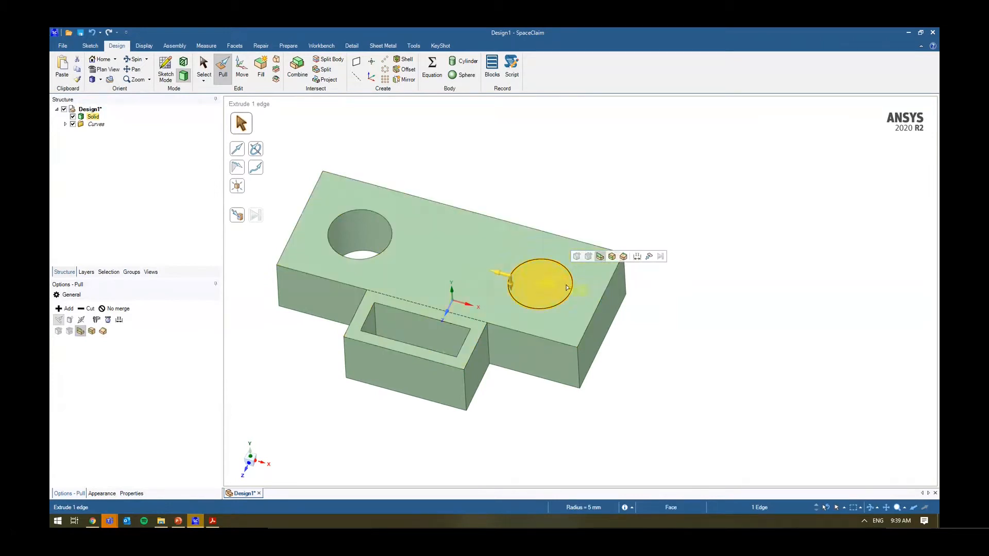
left_click(612, 257)
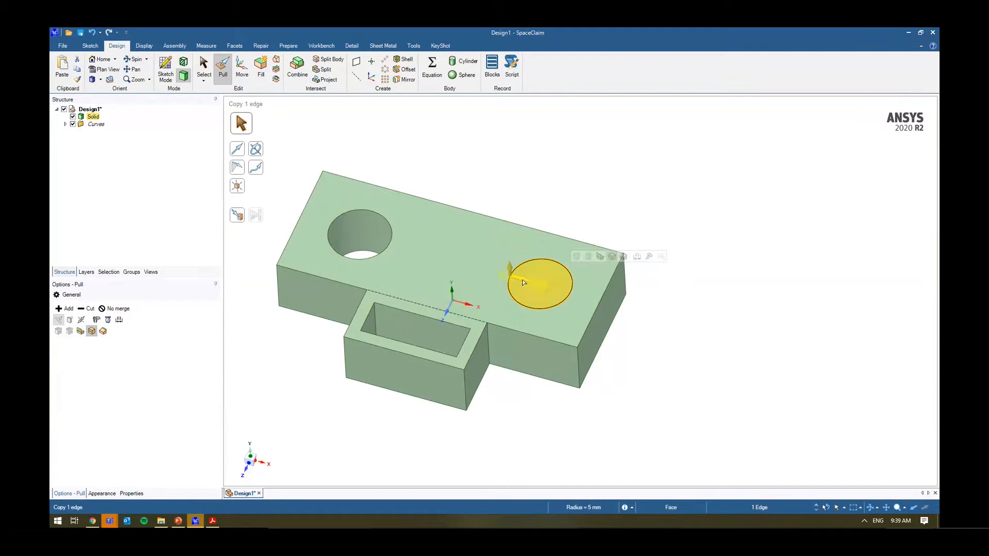
left_click_drag(524, 282, 509, 276)
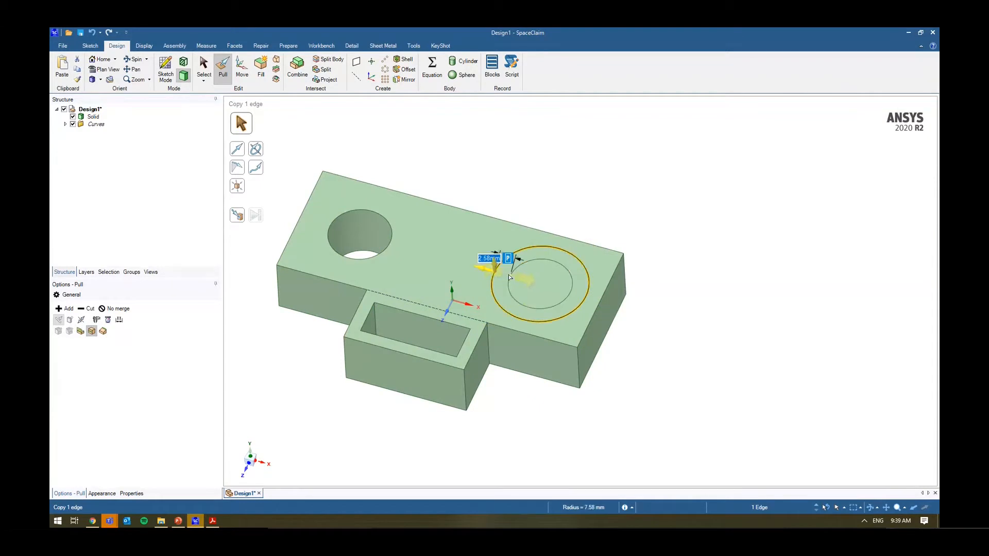
type("3")
- Pull the ring face between the two concentric circles up by 5 mm to form a raised collar
left_click(512, 270)
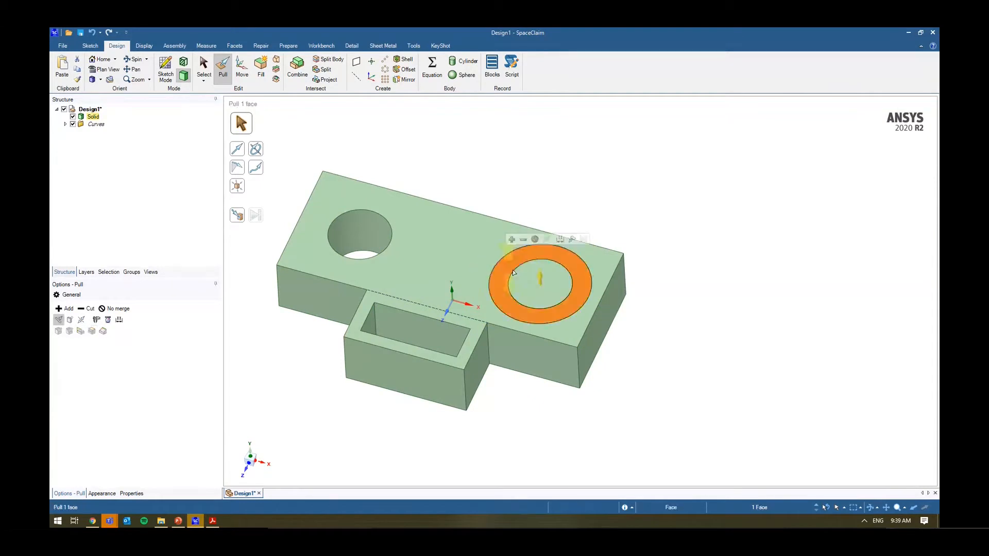
left_click_drag(679, 346, 677, 295)
type("5mm")
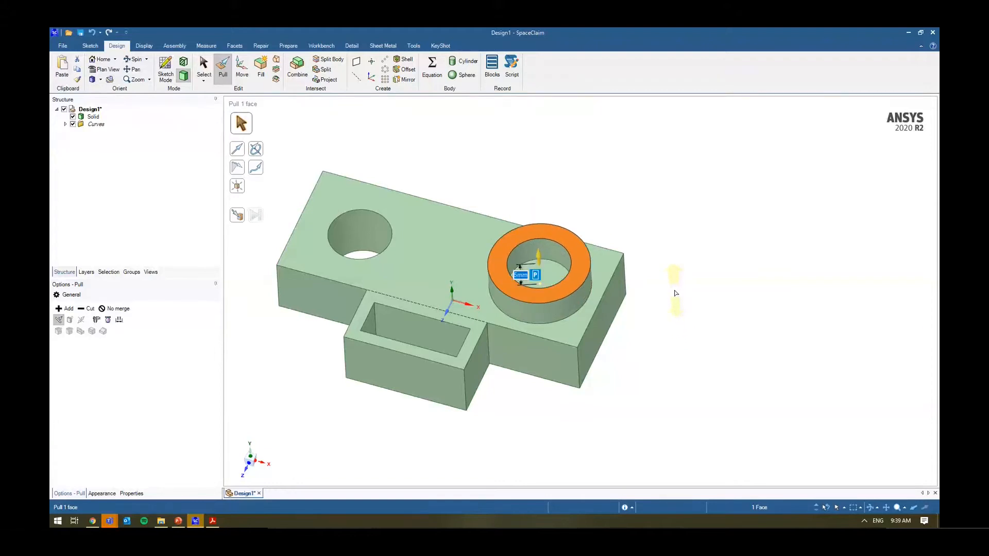
key("Return")
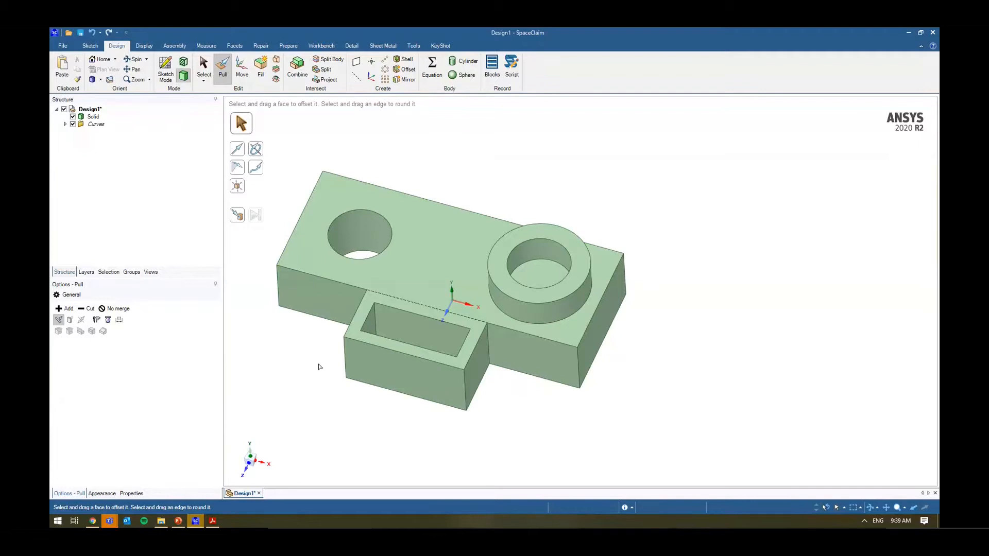
- Try to pull the left arm's front face outward from the solid, and return it to its original place
middle_click_drag(319, 367, 348, 387, "shift")
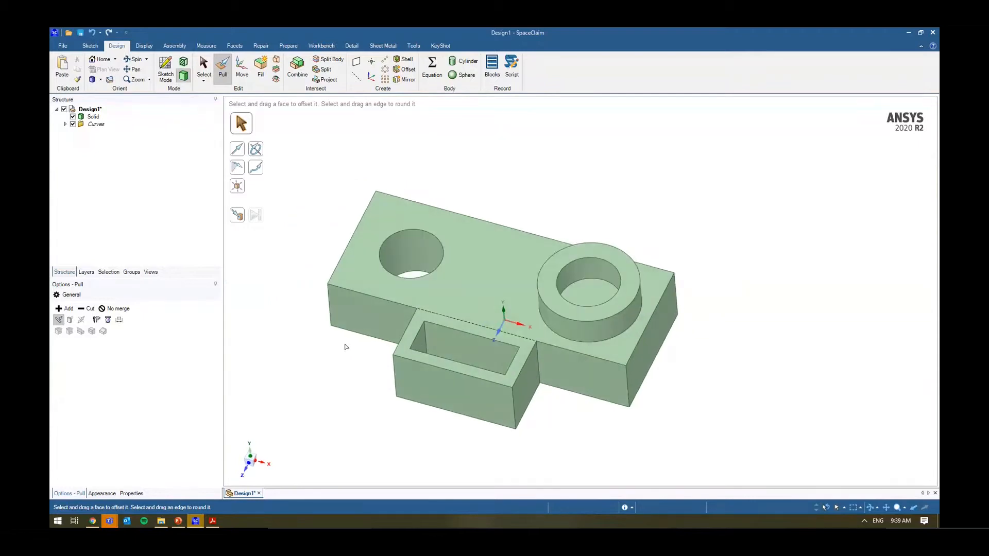
left_click(354, 326)
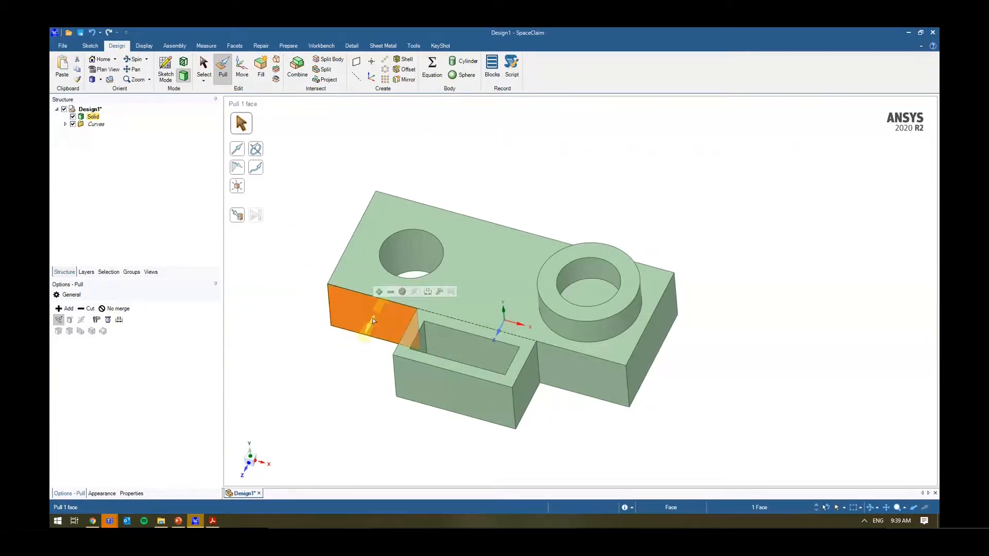
left_click_drag(372, 317, 337, 410)
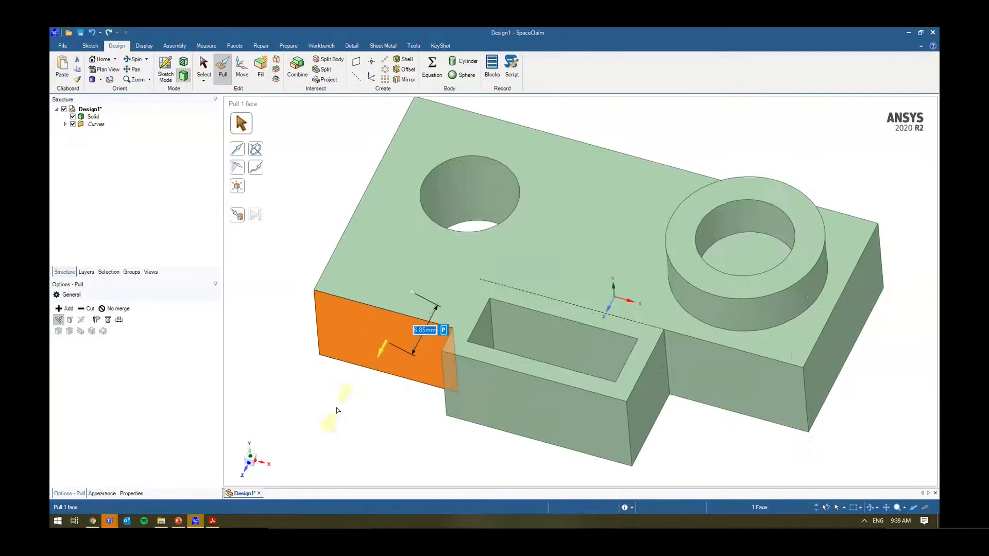
scroll(371, 407, "up", 5)
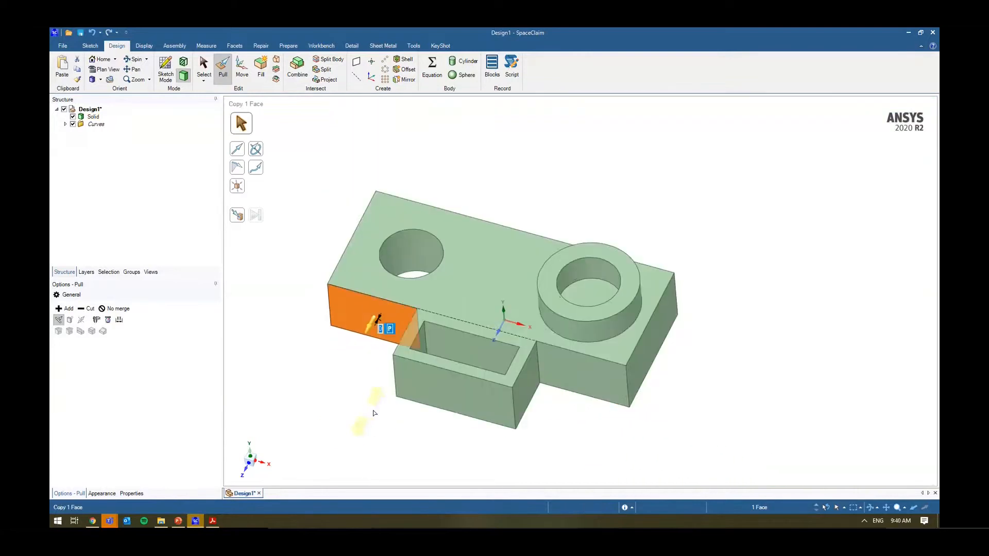
scroll(383, 429, "down", 1)
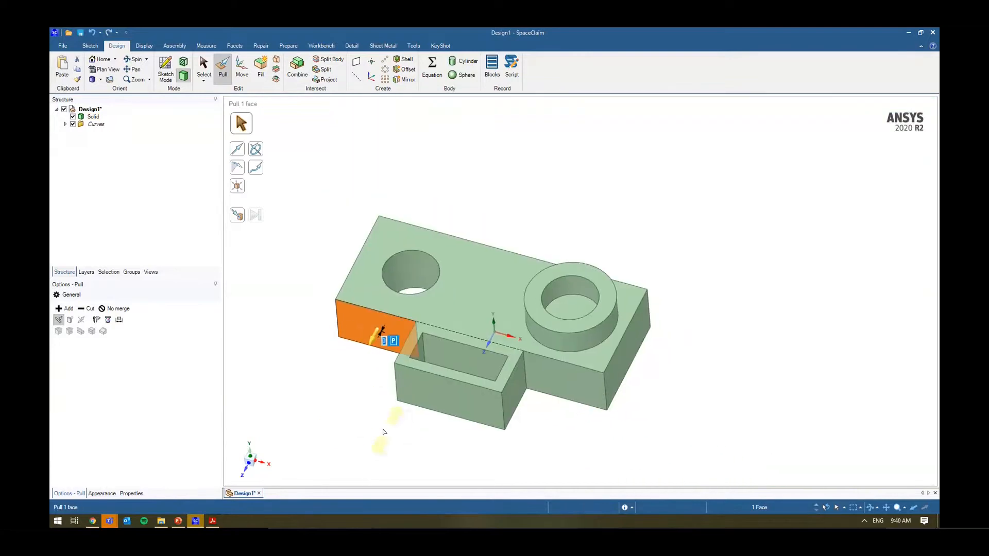
left_click(356, 424)
left_click(393, 323)
left_click(436, 285)
left_click(476, 256)
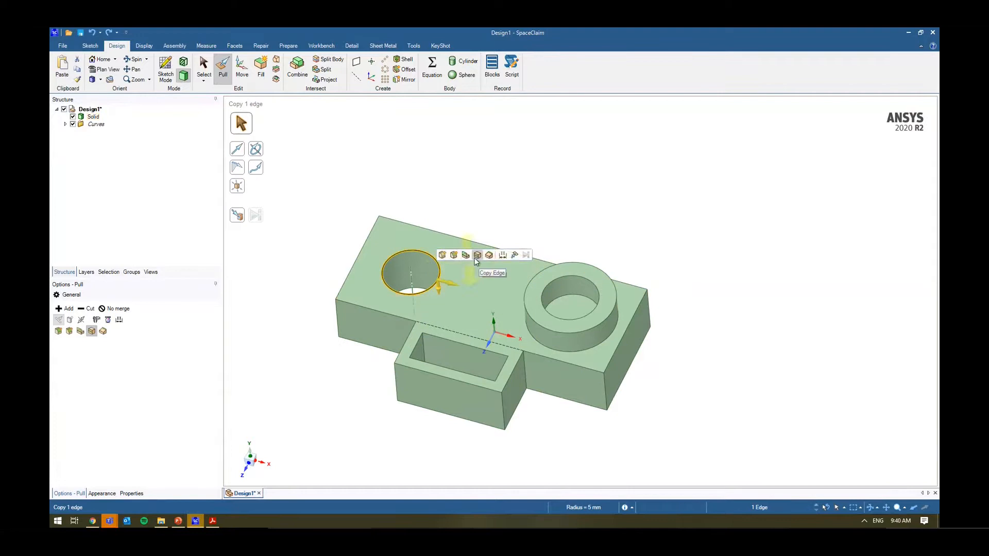
left_click(365, 243)
left_click(333, 264)
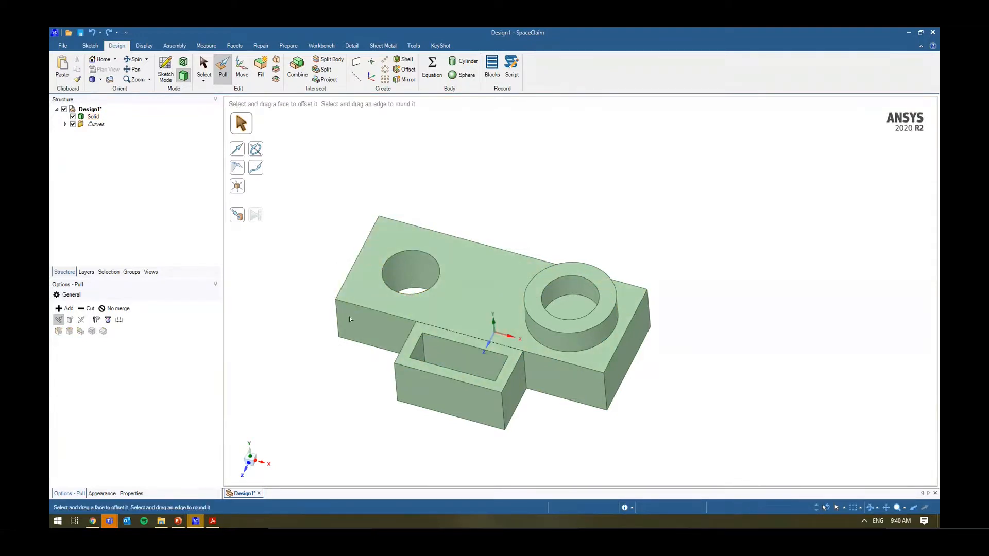
- Pull the left arm's upper front corner into a line about 16 mm long, and pull that line up about 22 mm into a surface
left_click(335, 300)
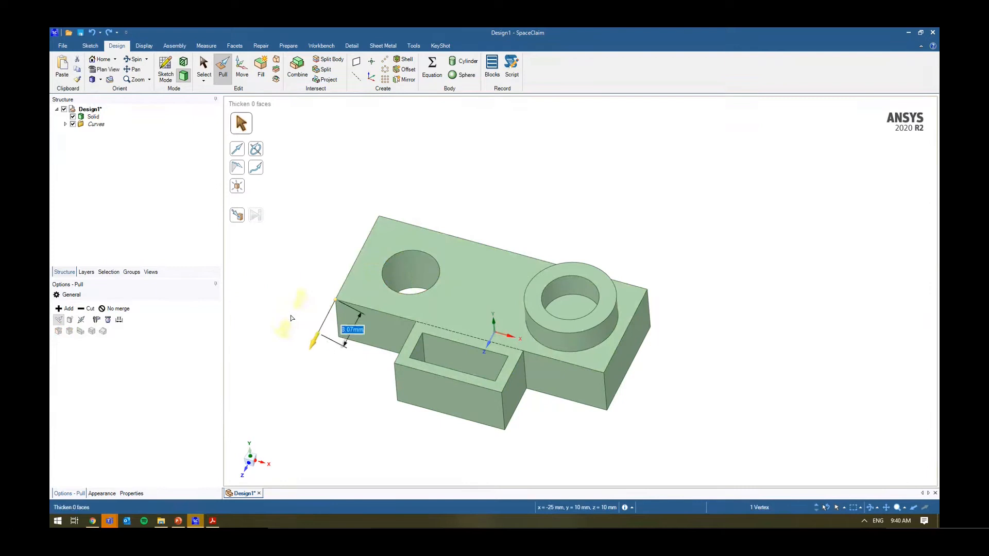
left_click_drag(291, 316, 269, 350)
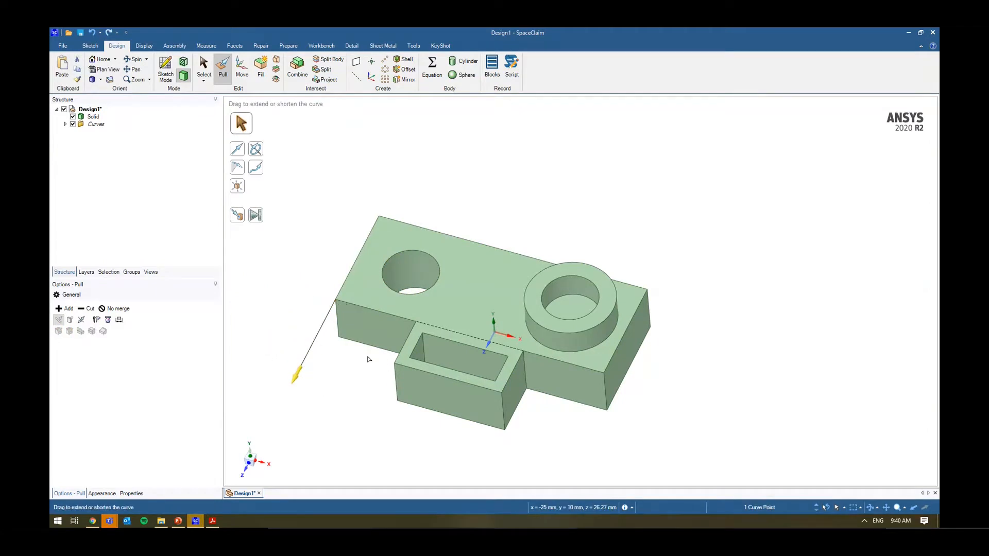
left_click(319, 332)
left_click_drag(366, 359, 367, 277)
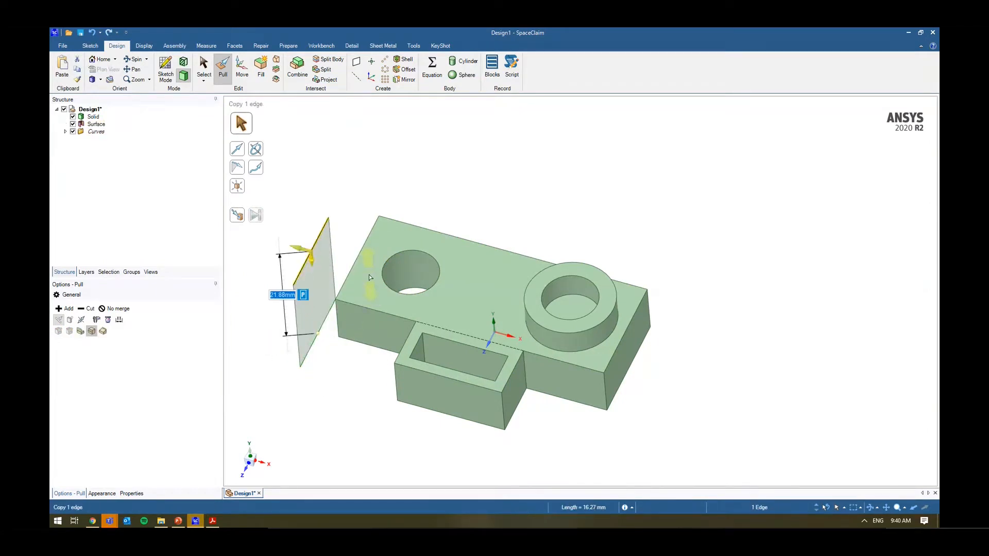
- Thicken the vertical surface beside the left arm by about 8 mm into a solid block
left_click(324, 305)
left_click_drag(351, 384, 303, 379)
middle_click_drag(369, 380, 429, 394, "ctrl")
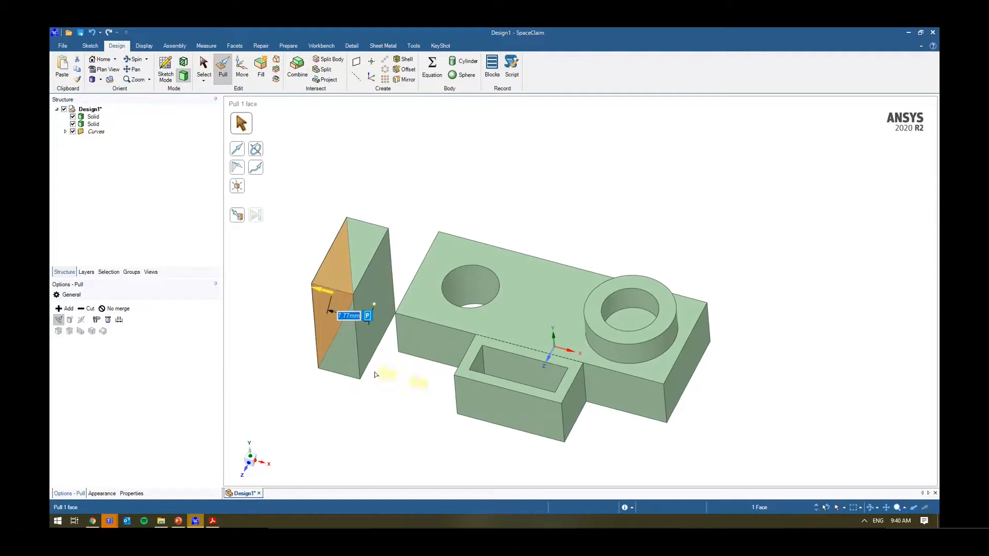
- Delete the separate solid block standing beside the left arm
left_click(412, 415)
triple_click(374, 330)
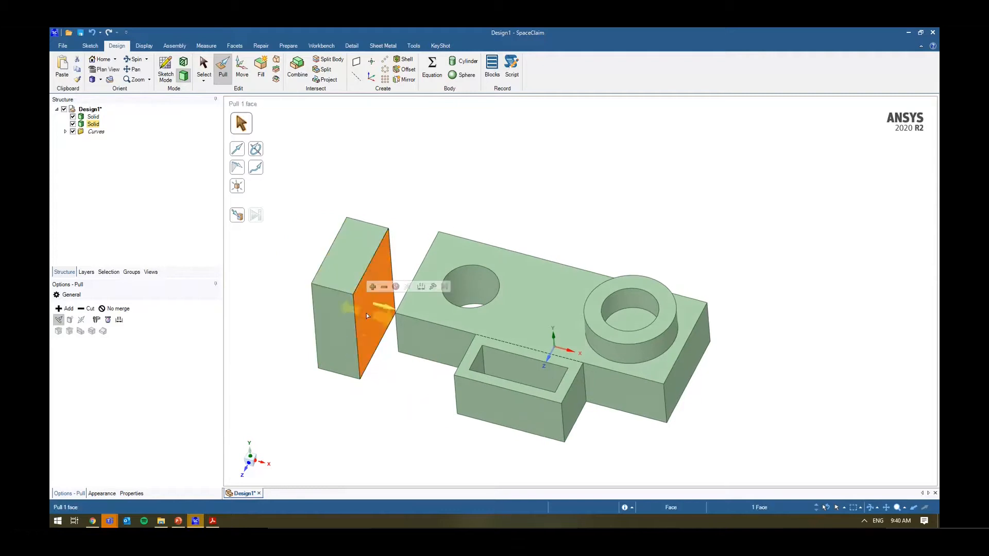
key("Delete")
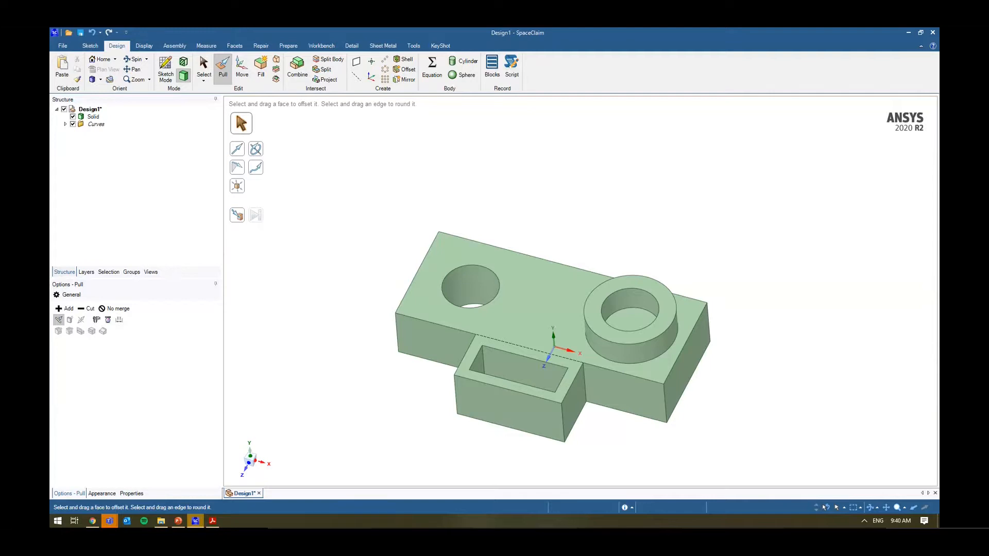
- Pull the raised collar's outer and inner cylindrical faces together to thicken its wall, giving an outer radius of about 8.37 mm
middle_click_drag(264, 357, 294, 352, "ctrl")
left_click(587, 334)
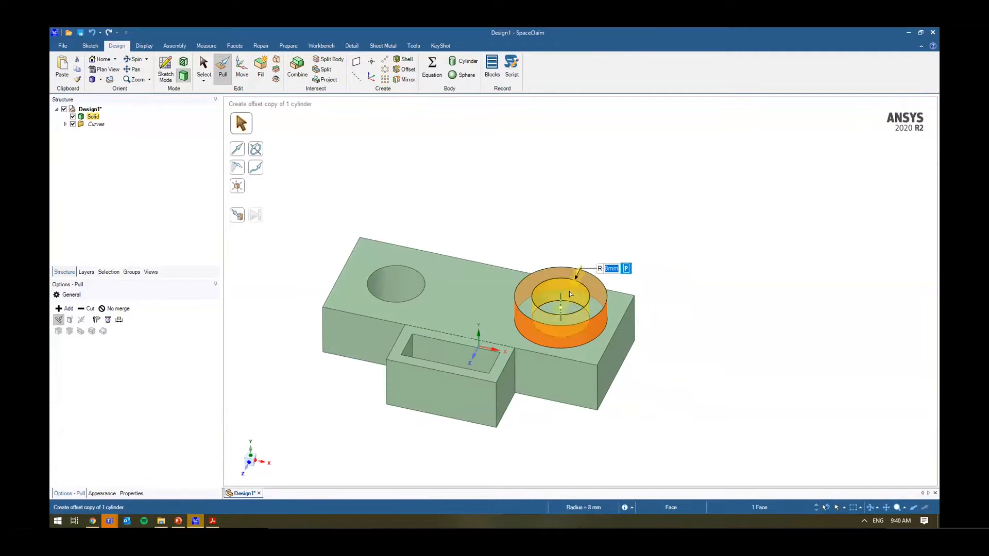
left_click(574, 292, "ctrl")
mouse_move(667, 288)
left_mouse_down()
mouse_move(660, 293)
mouse_move(674, 291)
left_mouse_up()
left_click(579, 336)
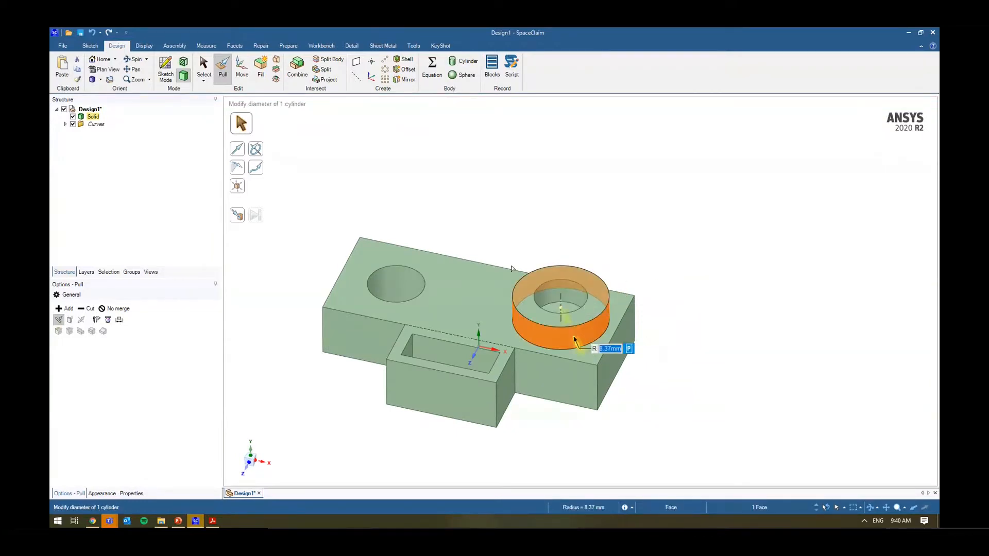
left_click(461, 192)
- Split the body along the base's upper face so that the raised collar becomes a separate solid
left_click(330, 60)
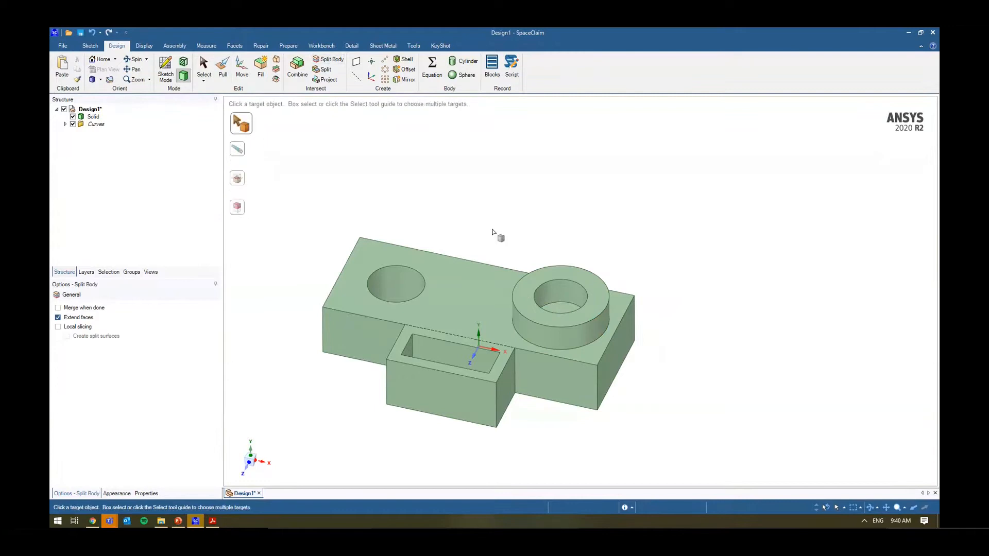
left_click(476, 292)
left_click(475, 289)
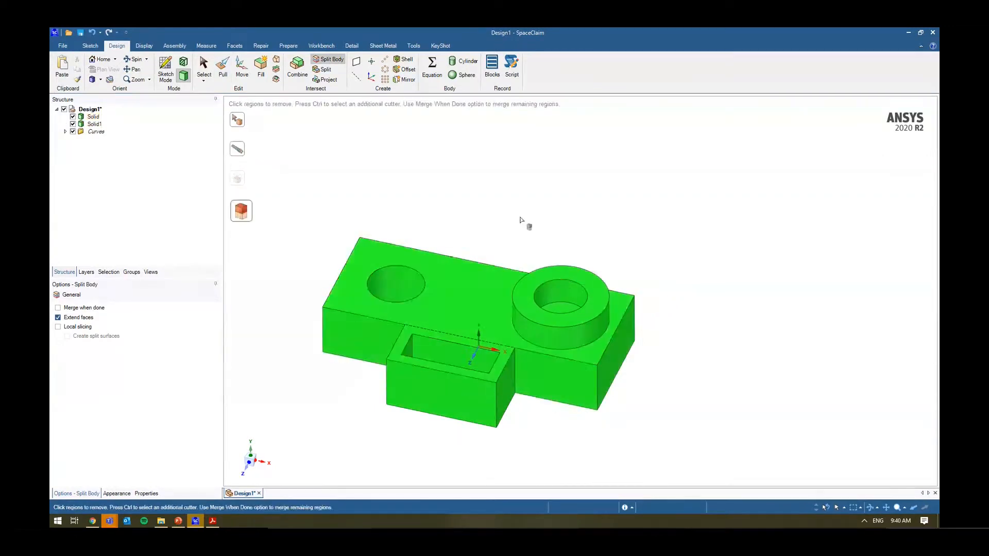
key("Escape")
- Move the separate collar body a few millimetres along the X axis toward the left hole
left_click(574, 283)
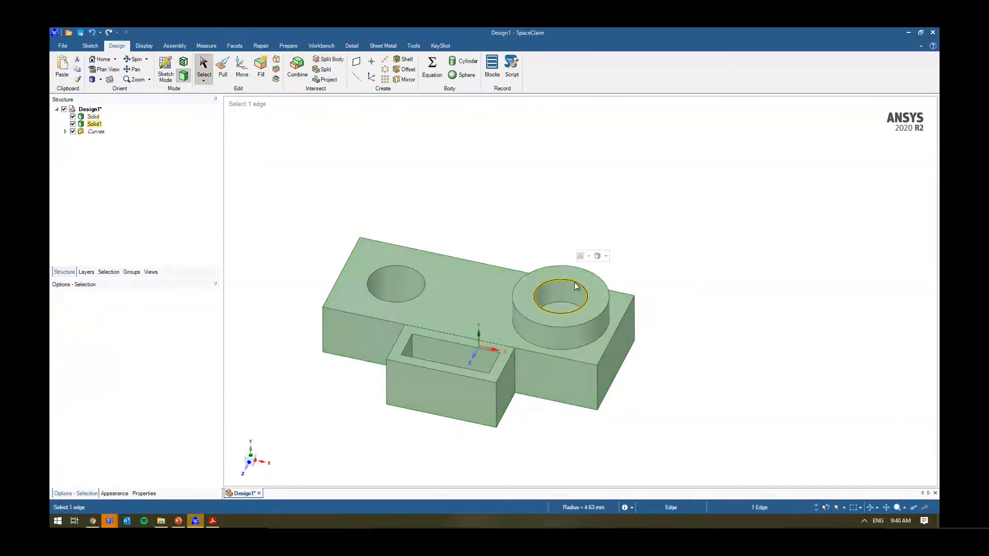
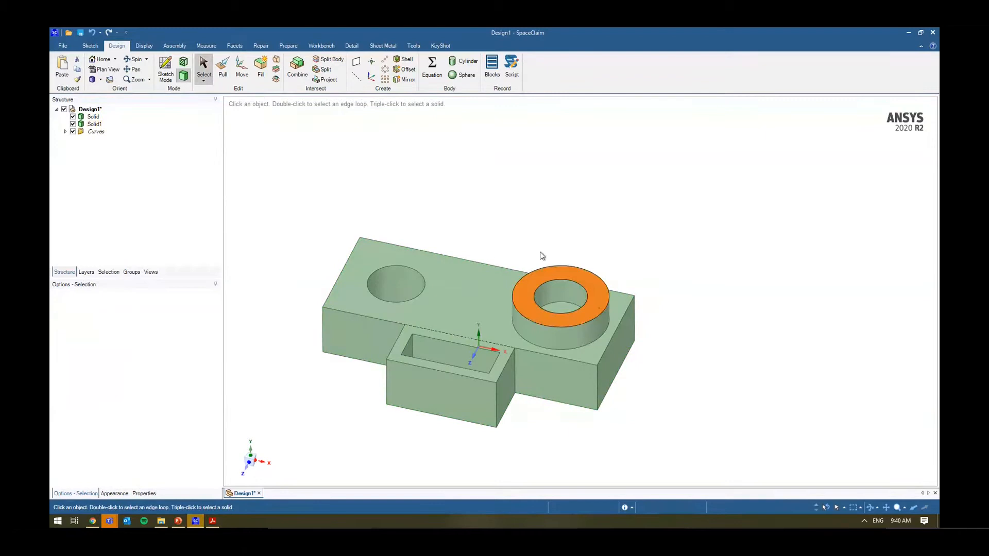
left_click(540, 253)
triple_click(579, 275)
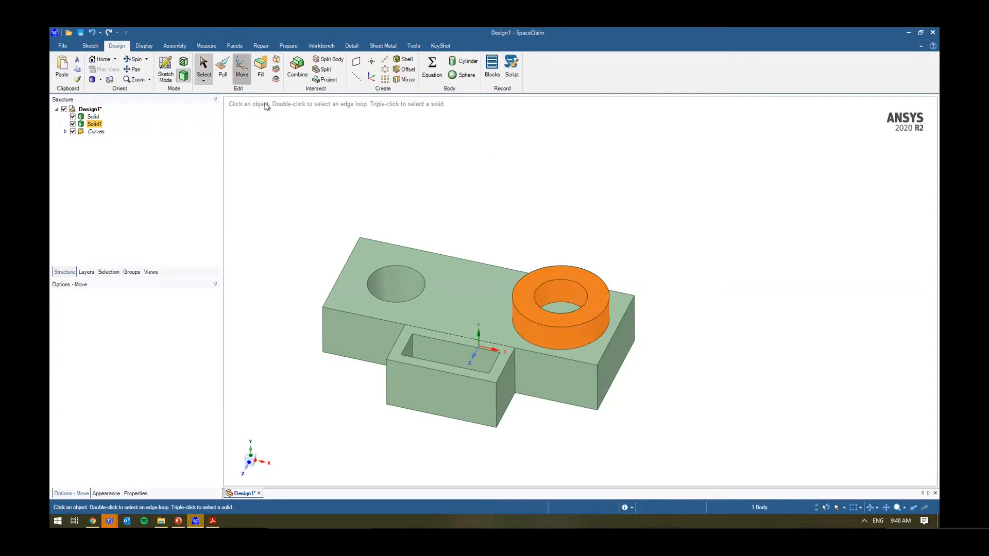
left_click(242, 67)
left_click_drag(595, 318, 567, 312)
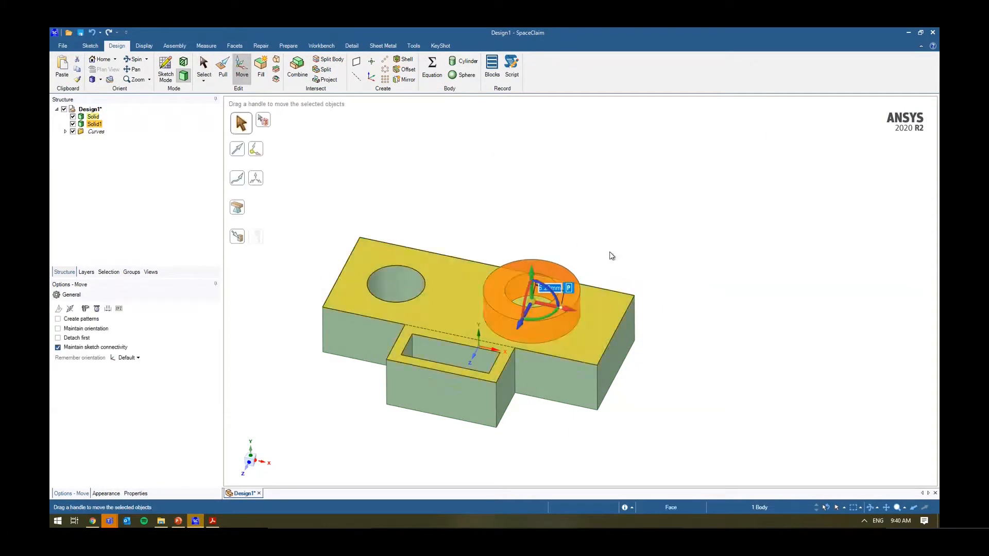
left_click(600, 240)
- Round the upper circular edge of the left hole with Pull
left_click(222, 66)
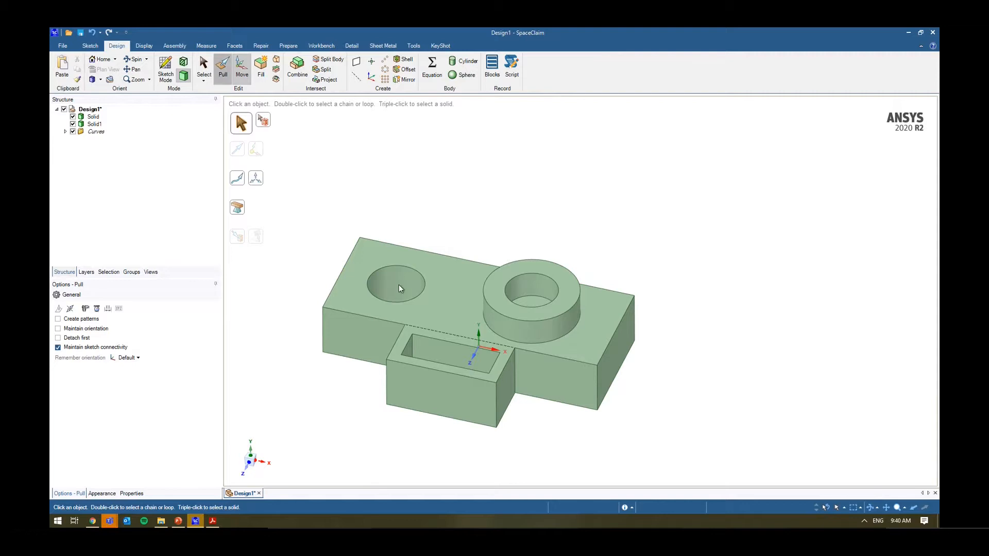
left_click(403, 269)
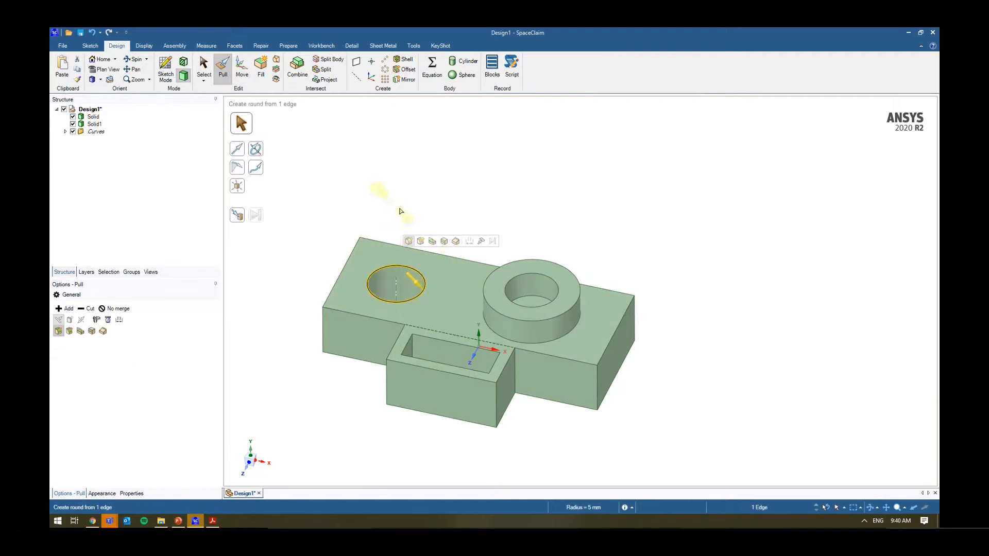
mouse_move(400, 211)
left_mouse_down()
mouse_move(397, 203)
mouse_move(410, 215)
left_mouse_up()
- Round the front block's two outer vertical edges and the two where it meets the base to a 2 mm radius
left_click(515, 373)
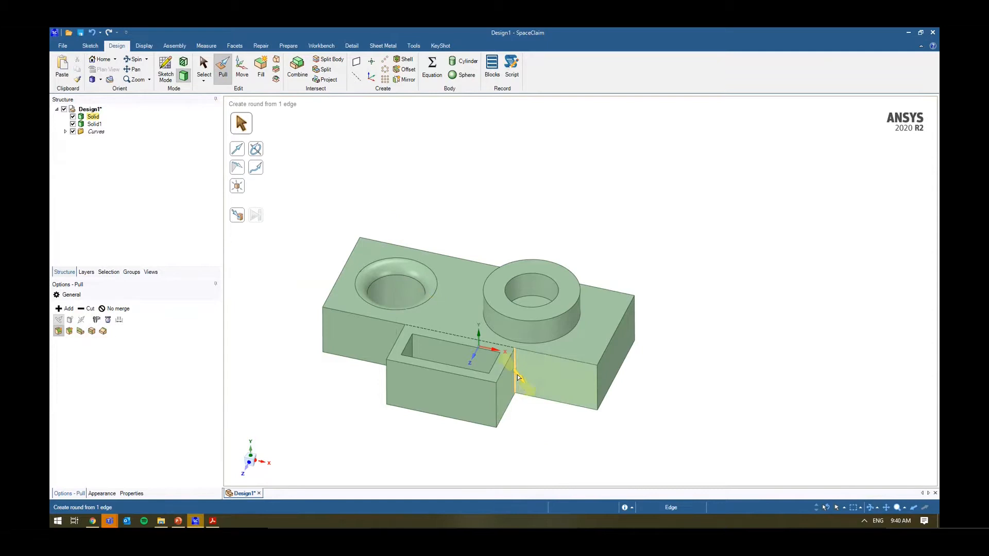
left_click(496, 405, "ctrl")
middle_click_drag(499, 407, 596, 426)
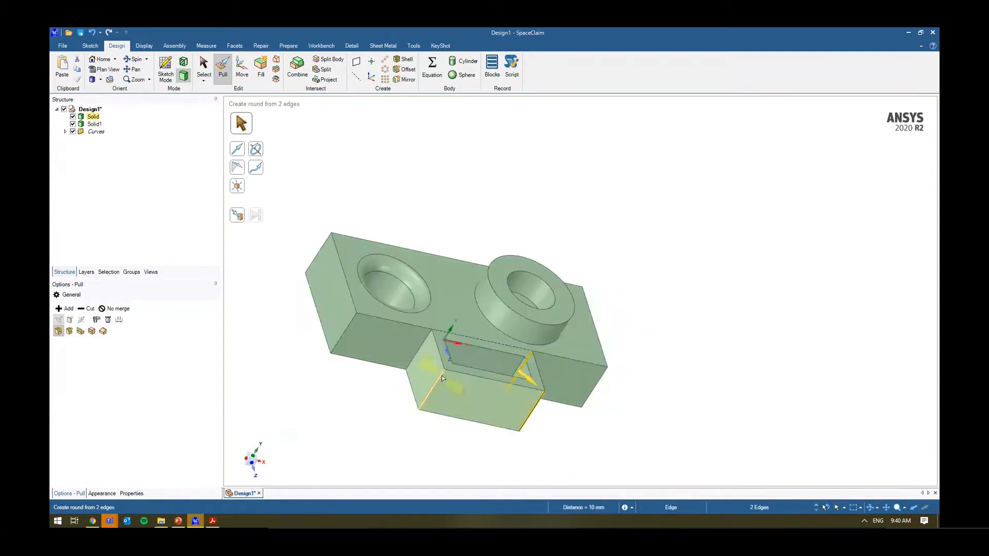
left_click(441, 375, "ctrl")
left_click(423, 338, "ctrl")
left_click(424, 336, "ctrl")
left_click(427, 338, "ctrl")
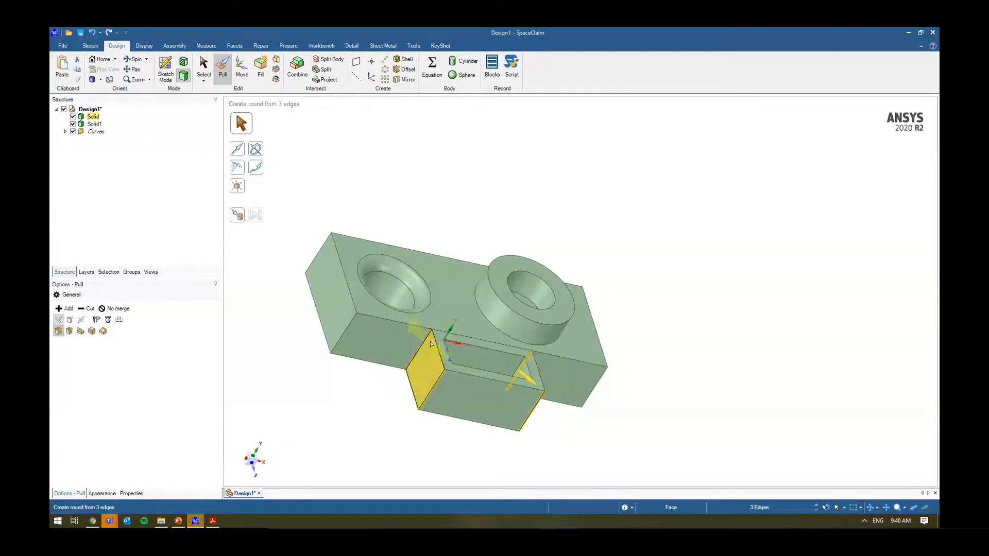
middle_click_drag(489, 296, 439, 261)
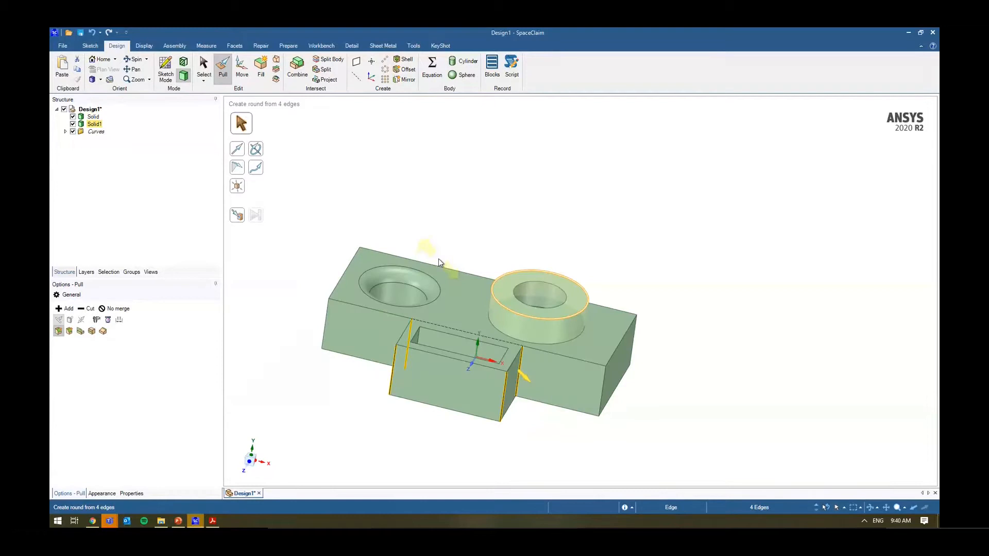
type("2")
key("Return")
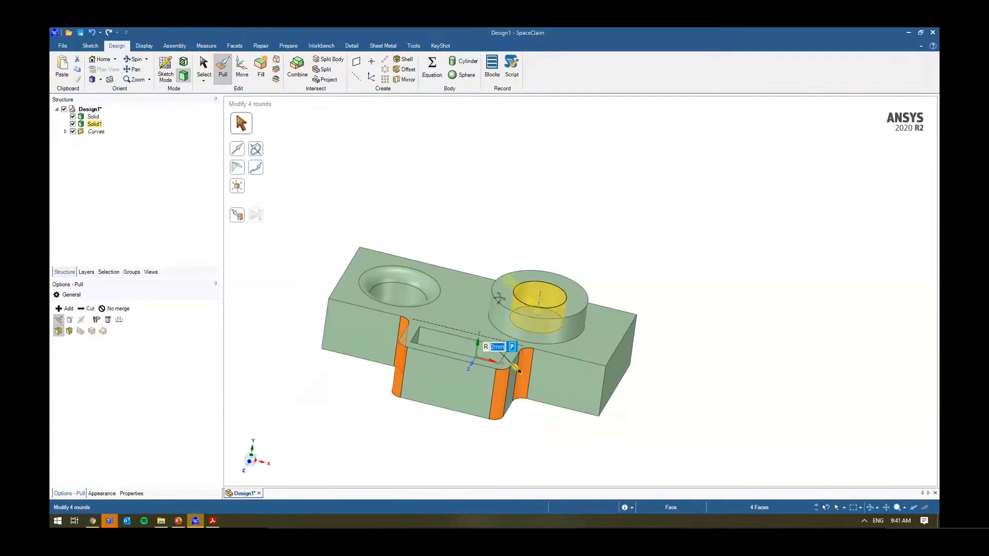
scroll(481, 333, "up", 2)
middle_click_drag(499, 299, 423, 231)
scroll(503, 354, "down", 2)
scroll(524, 382, "up", 1)
left_click(525, 384)
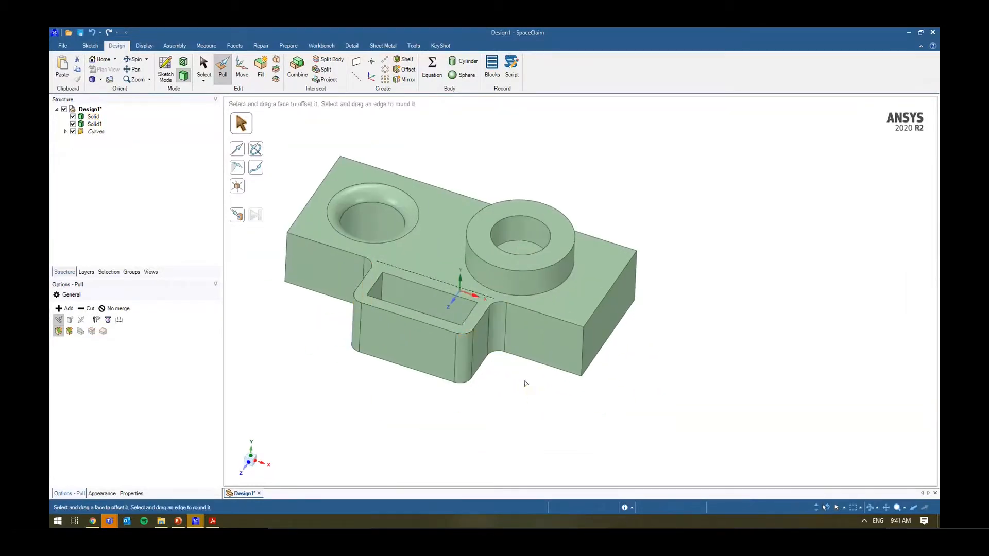
- Chamfer the four vertical corner edges of the base with Pull
left_click(583, 355)
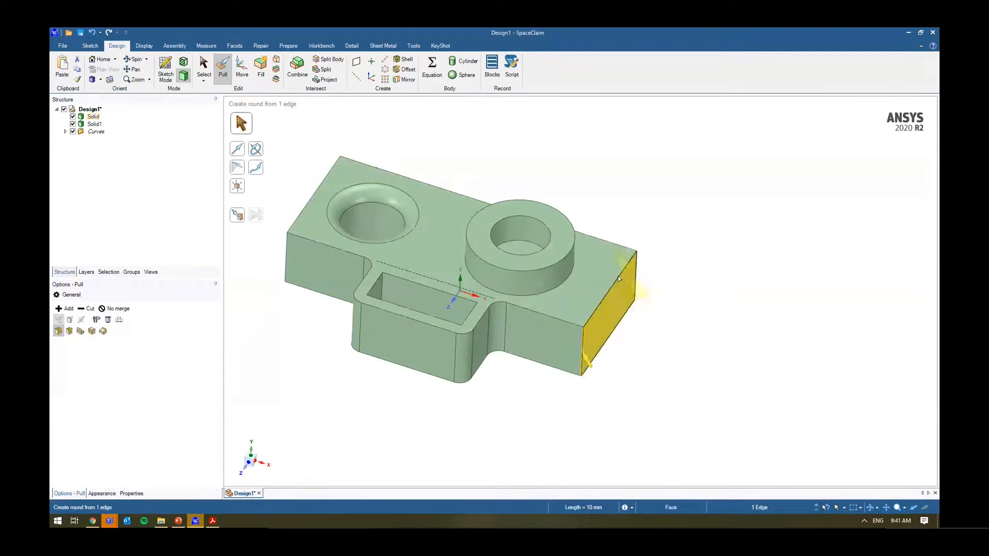
left_click(636, 273, "ctrl")
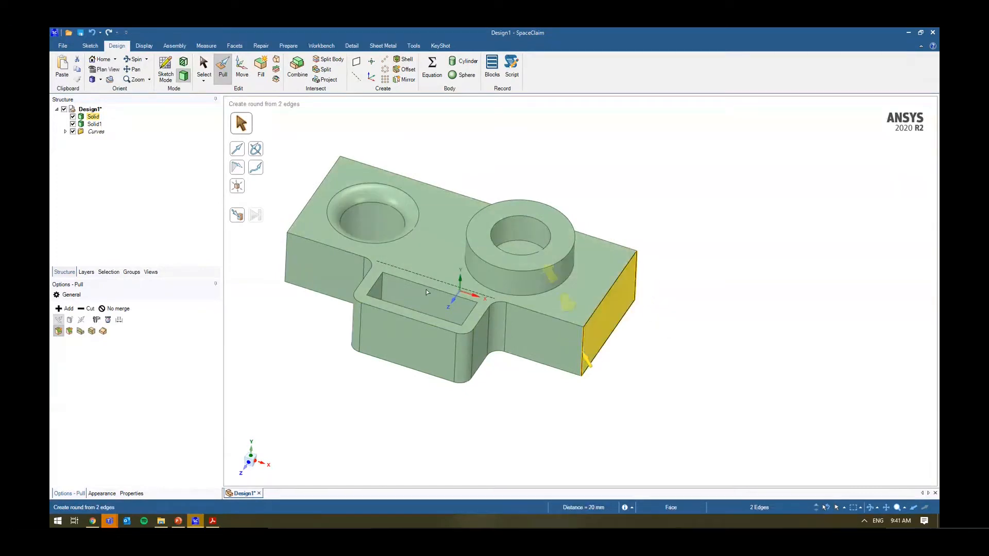
left_click(286, 257, "ctrl")
middle_click_drag(312, 232, 317, 199)
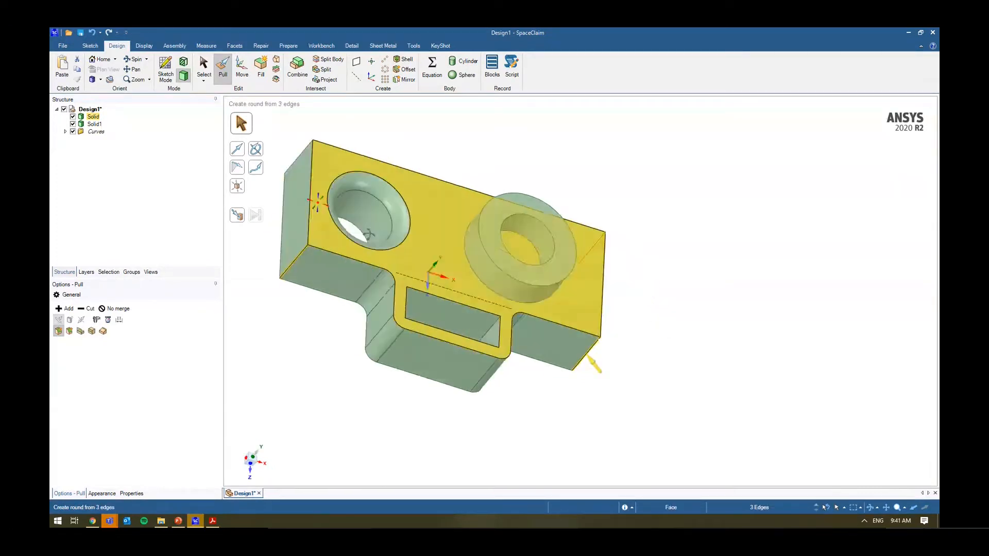
left_click(297, 160, "ctrl")
left_click(69, 331)
mouse_move(309, 405)
middle_mouse_down()
mouse_move(318, 410)
mouse_move(314, 397)
middle_mouse_up()
left_click_drag(314, 397, 304, 388)
left_click(345, 419)
middle_click_drag(396, 443, 411, 464, "shift")
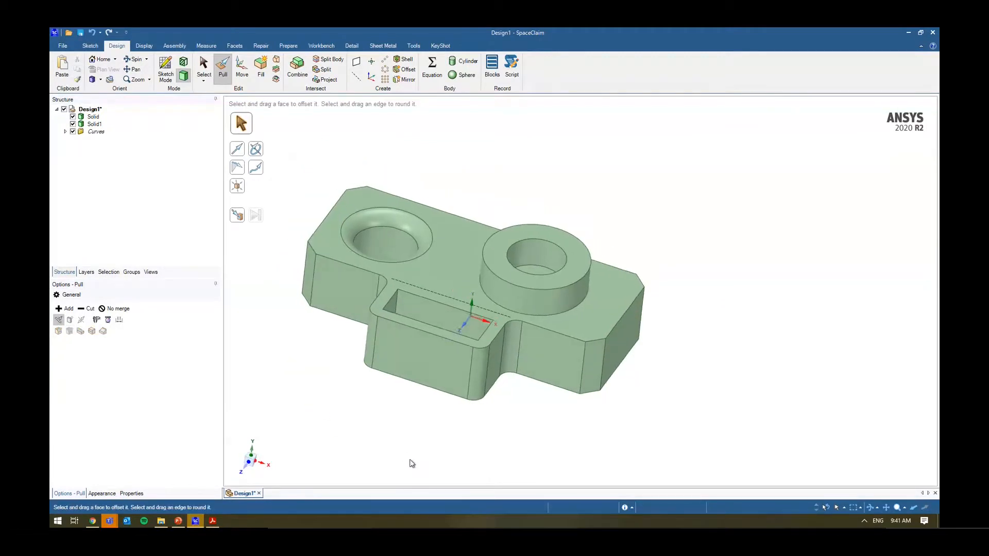
middle_click_drag(666, 341, 655, 348, "shift")
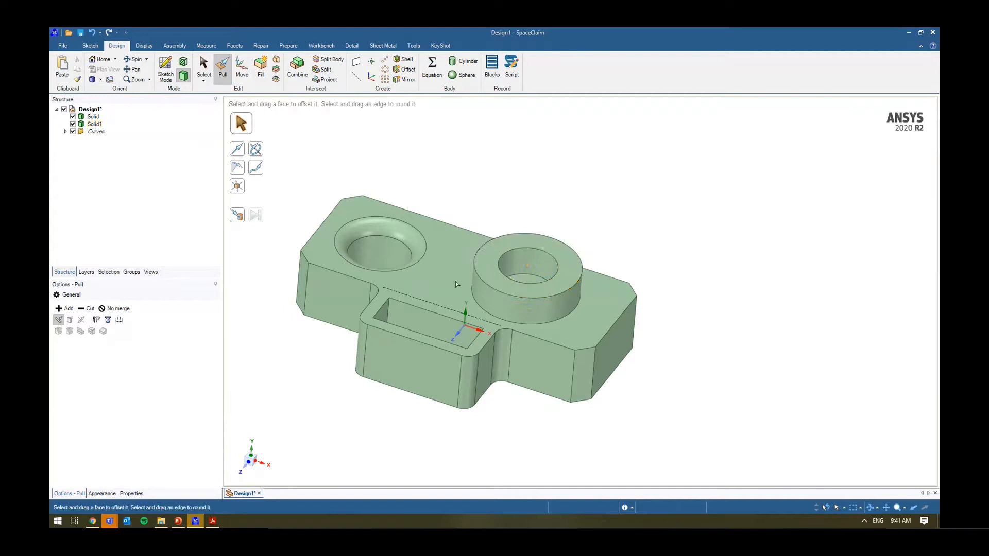
left_click(564, 288)
left_click(568, 289)
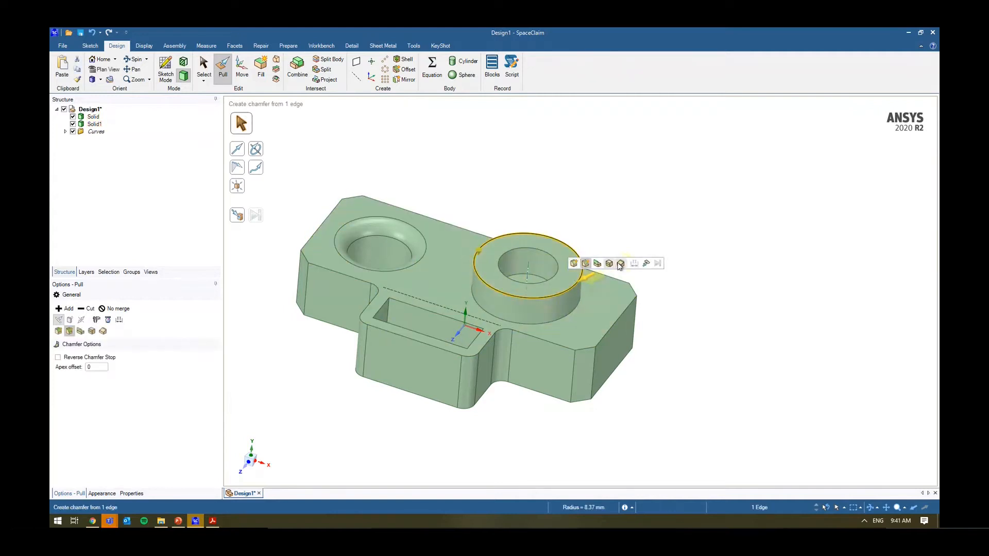
left_click(567, 214)
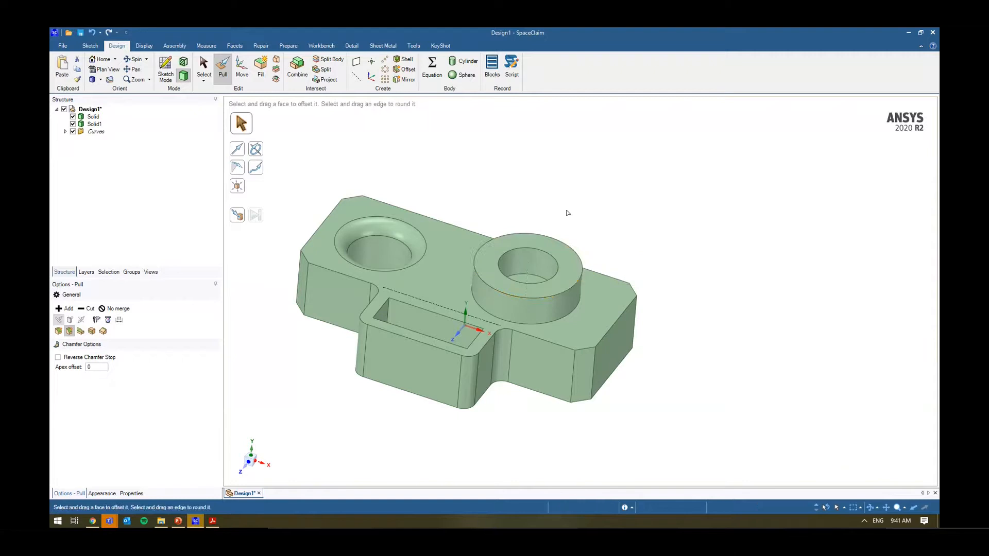
- Move the collar body along the X axis toward the base's right end
triple_click(553, 245)
left_click(241, 71)
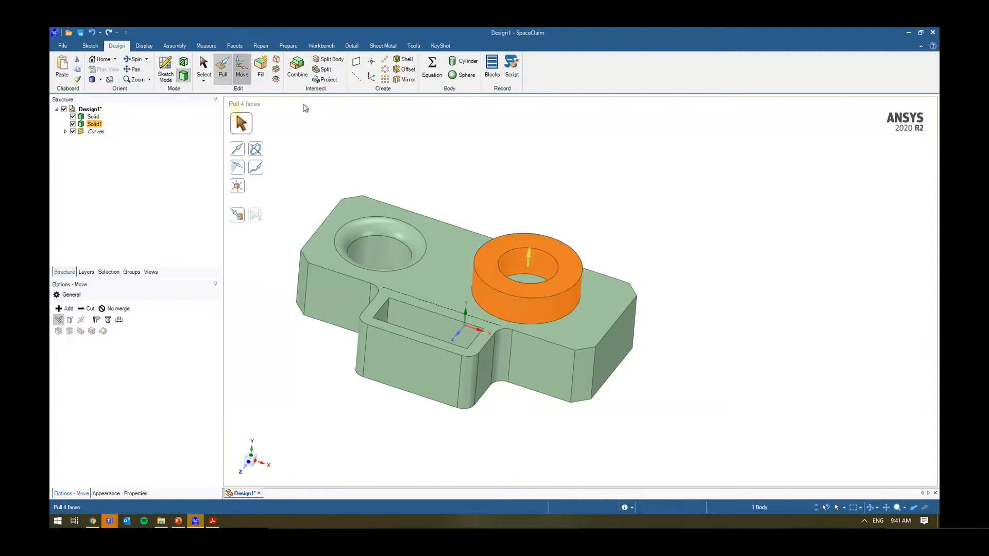
left_click_drag(562, 289, 592, 299)
left_click(622, 215)
key("ctrl+z")
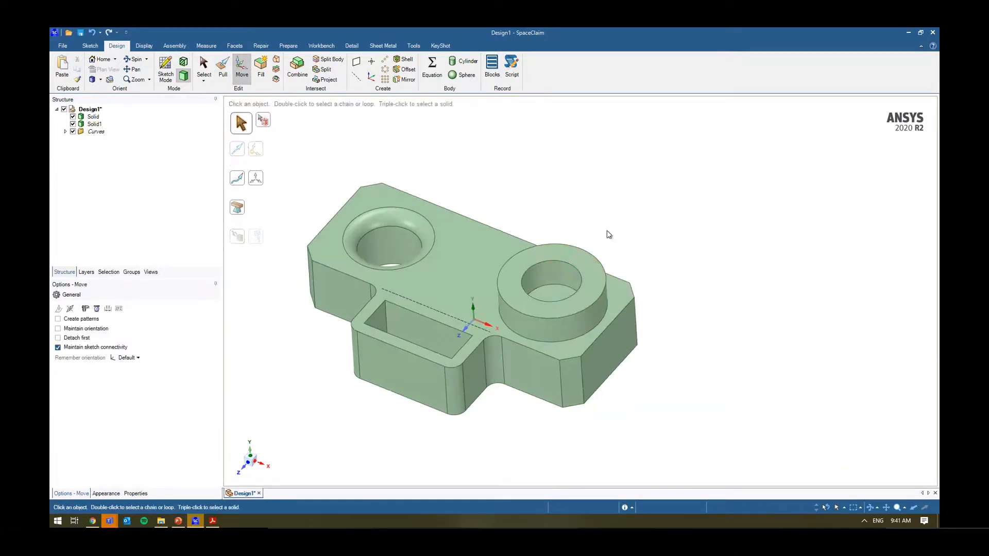
- Fill the collar's inner hole to turn it into a solid disc
left_click(570, 274)
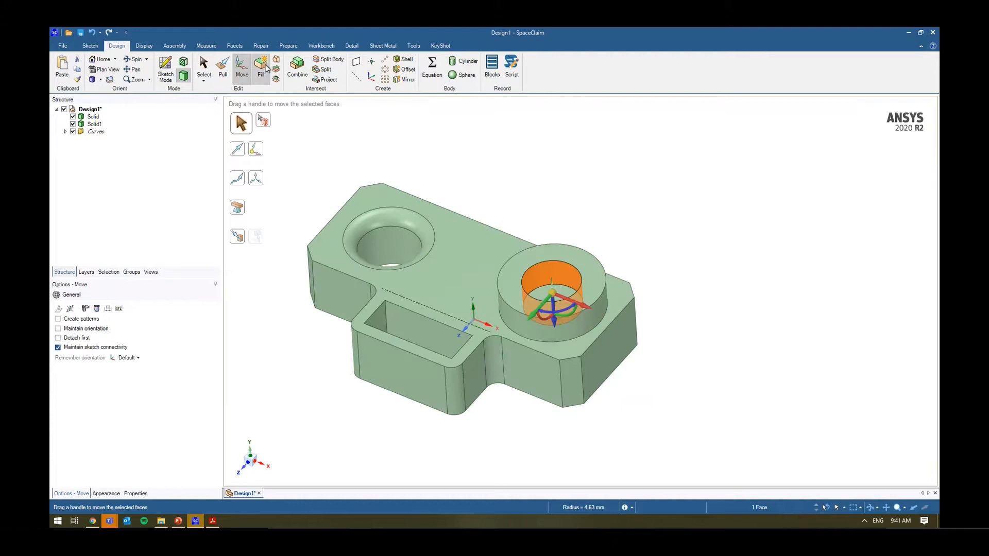
left_click(266, 68)
key("ctrl+z")
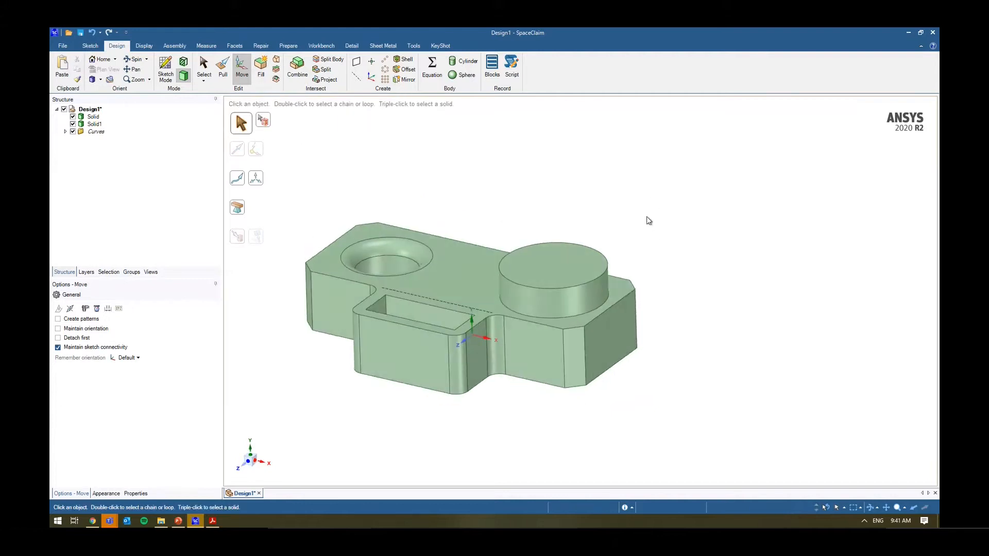
- Copy the solid disc about 16 mm along the X axis toward the left hole, and hide the original disc
left_click(563, 294)
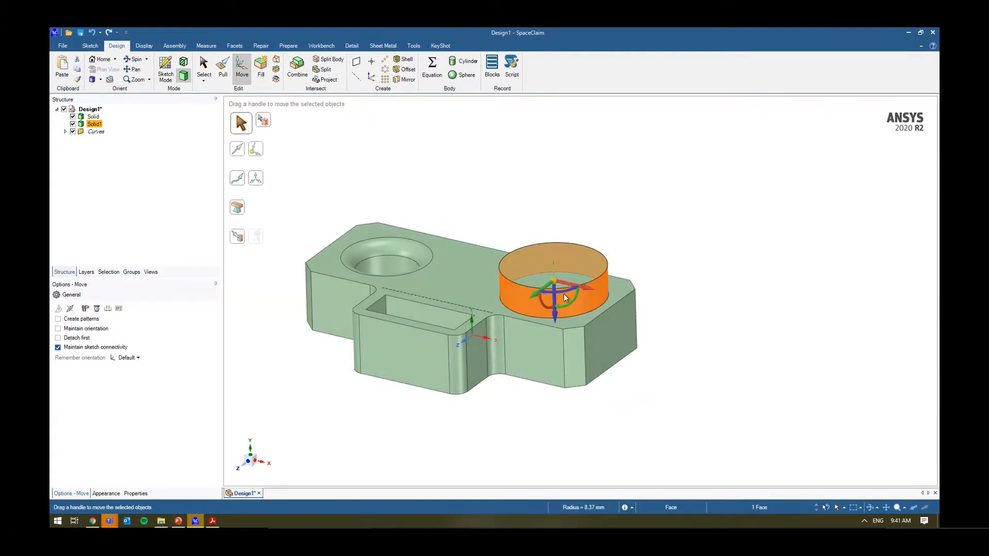
key("ctrl+y")
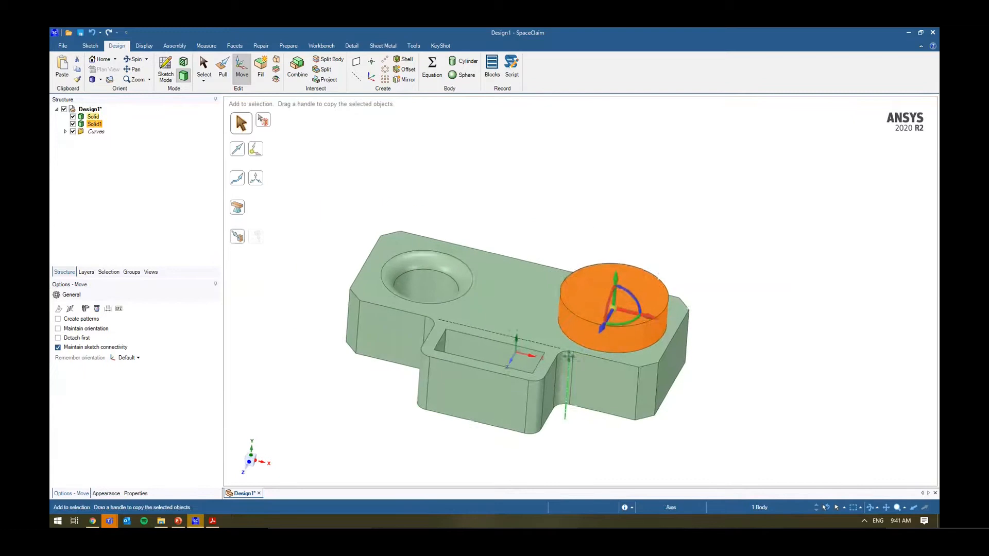
left_click_drag(651, 313, 558, 302, "ctrl")
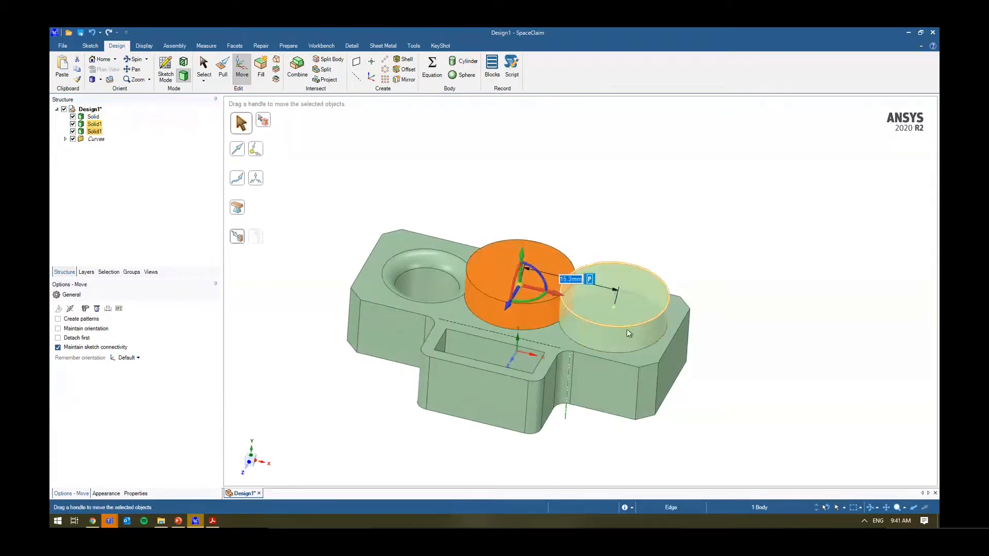
left_click(645, 302)
key("ctrl+h")
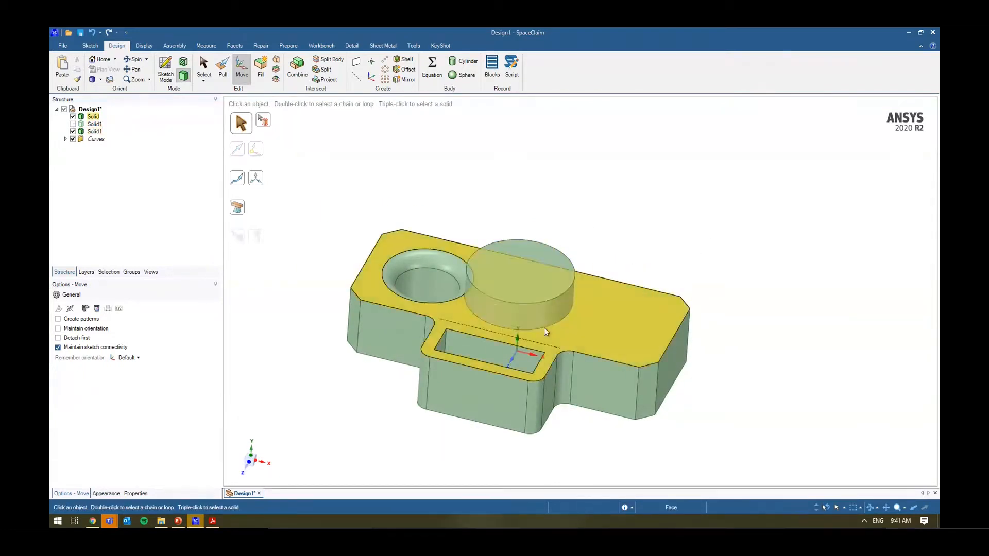
- Try to pull the copied disc's cylindrical face inward to a radius of about 6.88 mm
left_click(546, 314)
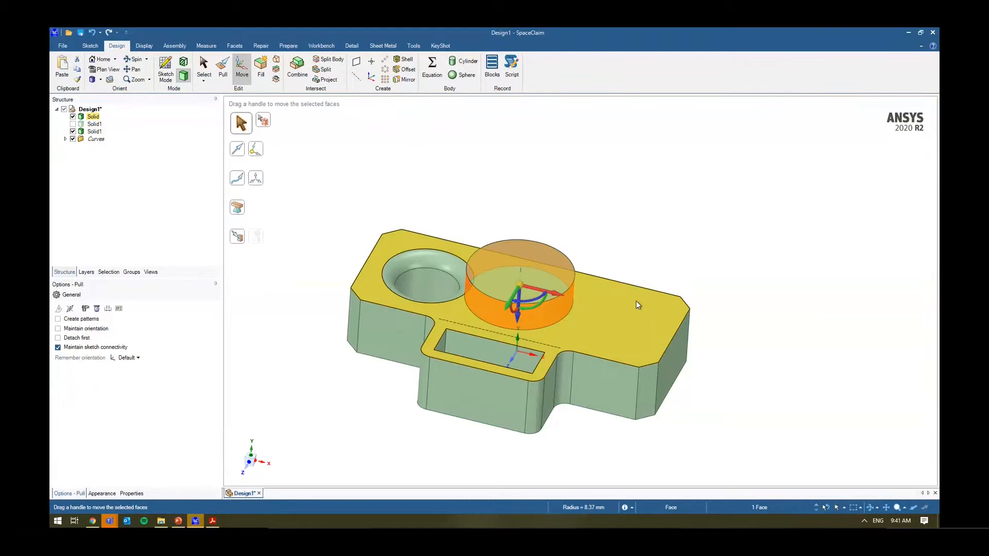
key("p")
left_click_drag(565, 259, 518, 284)
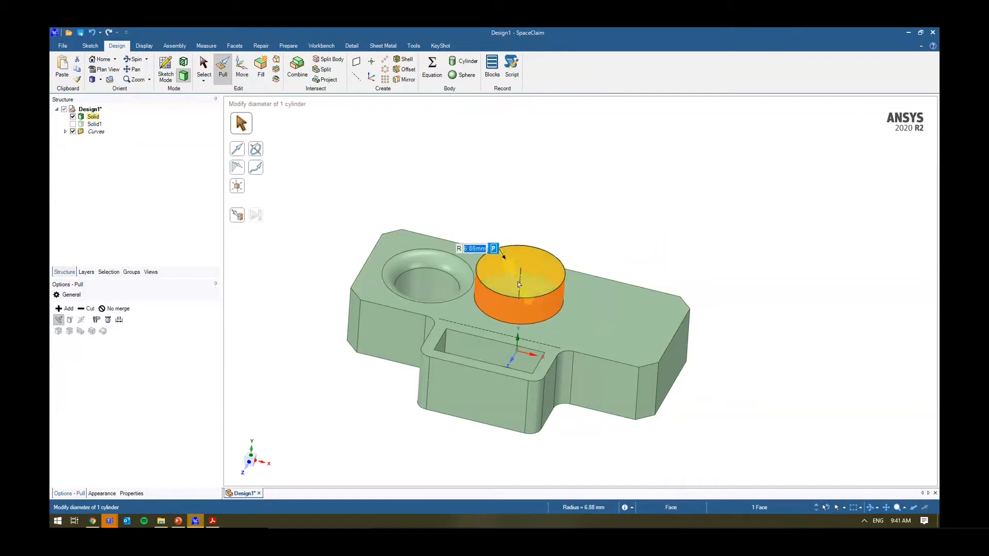
left_click(642, 251)
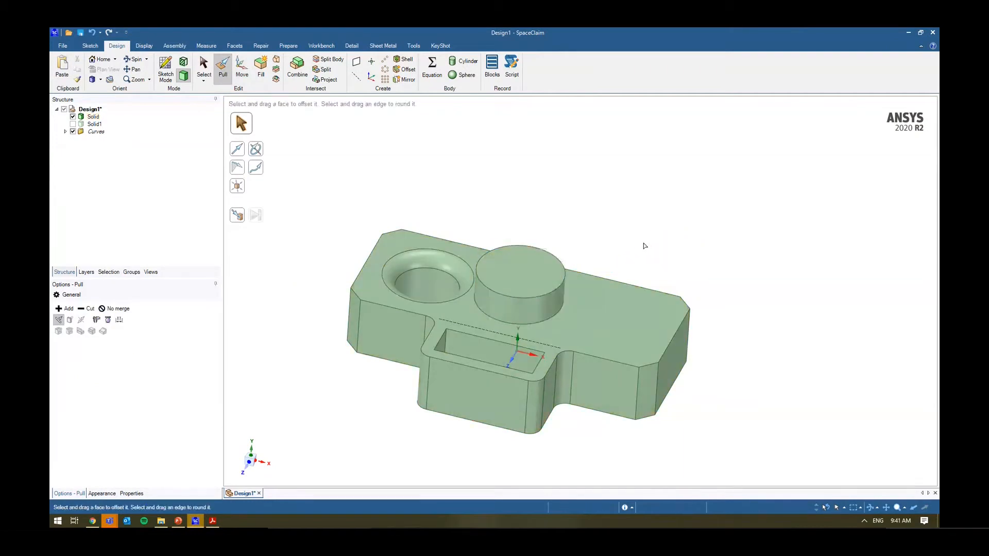
key("ctrl+z")
- Pull the copied disc's cylindrical face inward to a radius of about 7.05 mm
left_click(636, 247)
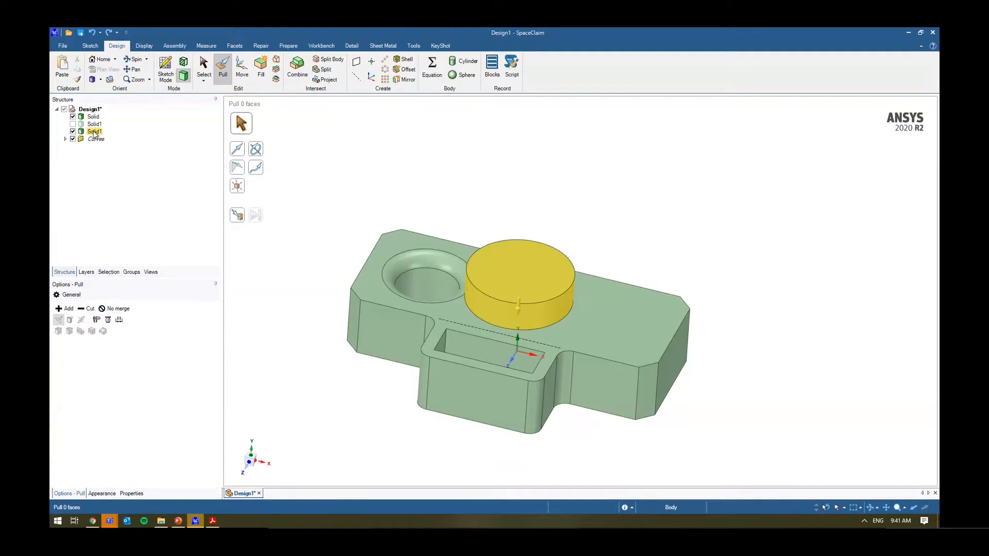
left_click(546, 307)
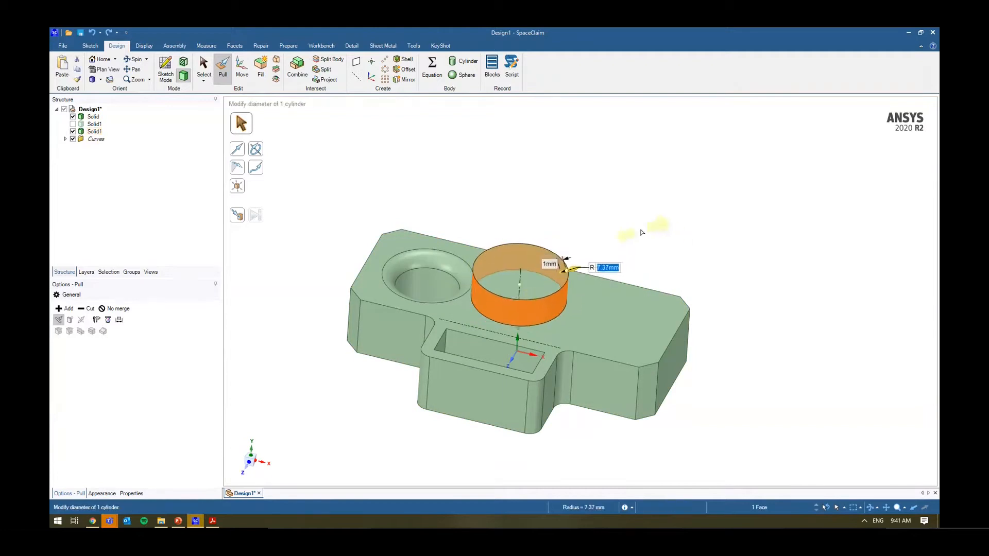
left_click_drag(641, 232, 644, 230)
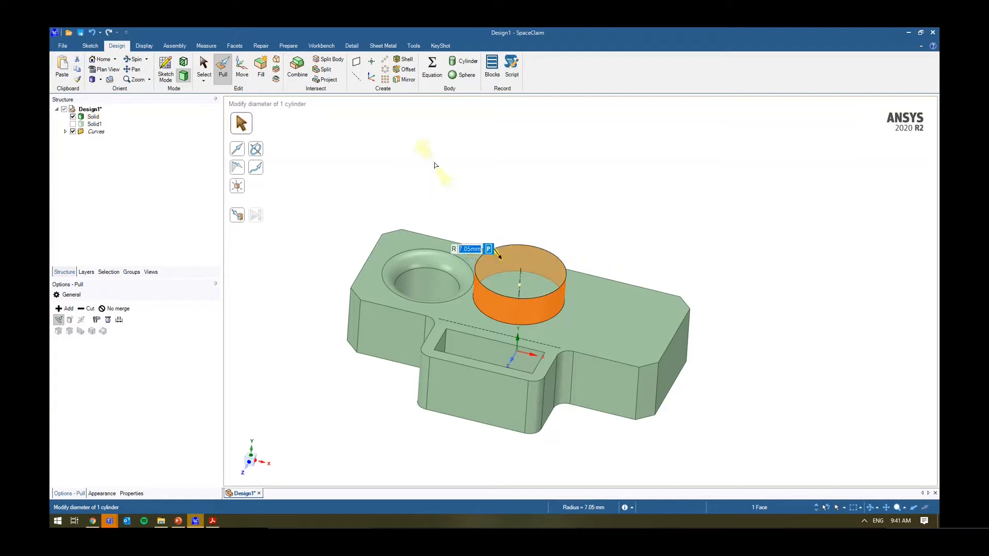
- Undo the last radius change on the copied disc and move the disc body to a new component
left_click(561, 153)
key("ctrl+z")
left_click(512, 188)
triple_click(523, 274)
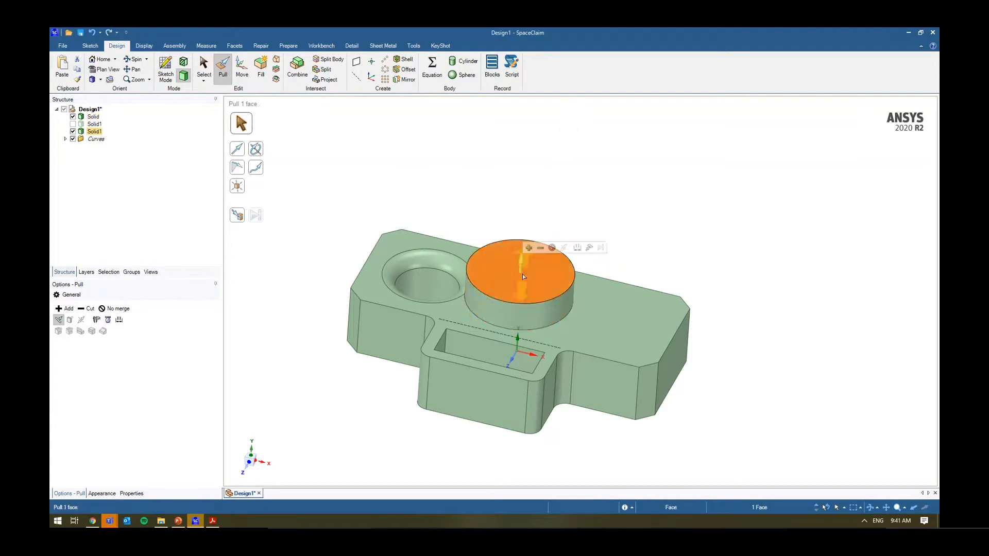
left_click(87, 131)
right_click(92, 129)
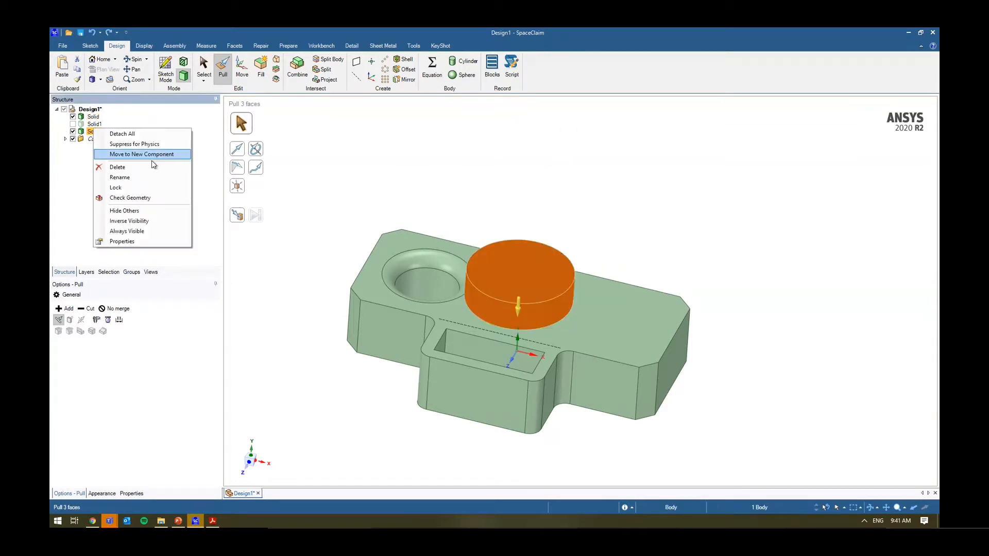
left_click(162, 155)
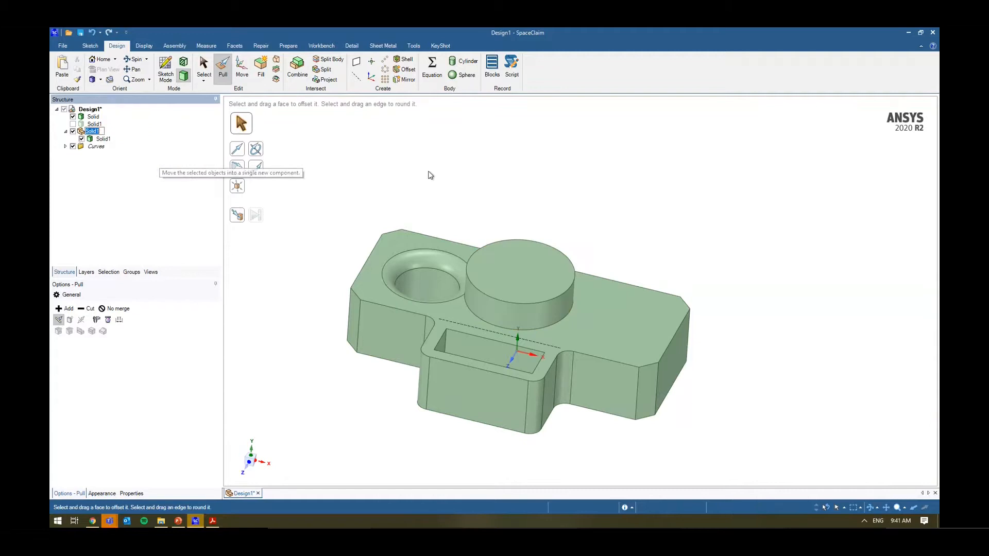
- Pull the disc's cylindrical face inward to a radius of about 6.61 mm and its top face up by about 7.48 mm
left_click(500, 317)
left_click_drag(581, 264, 619, 229)
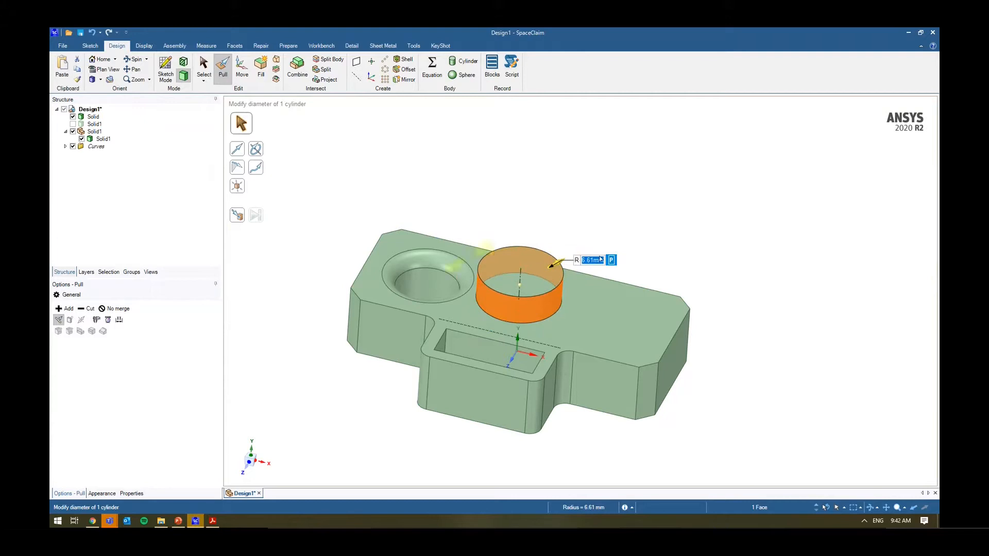
left_click(497, 279)
left_click_drag(680, 243, 678, 208)
middle_click_drag(691, 234, 661, 211)
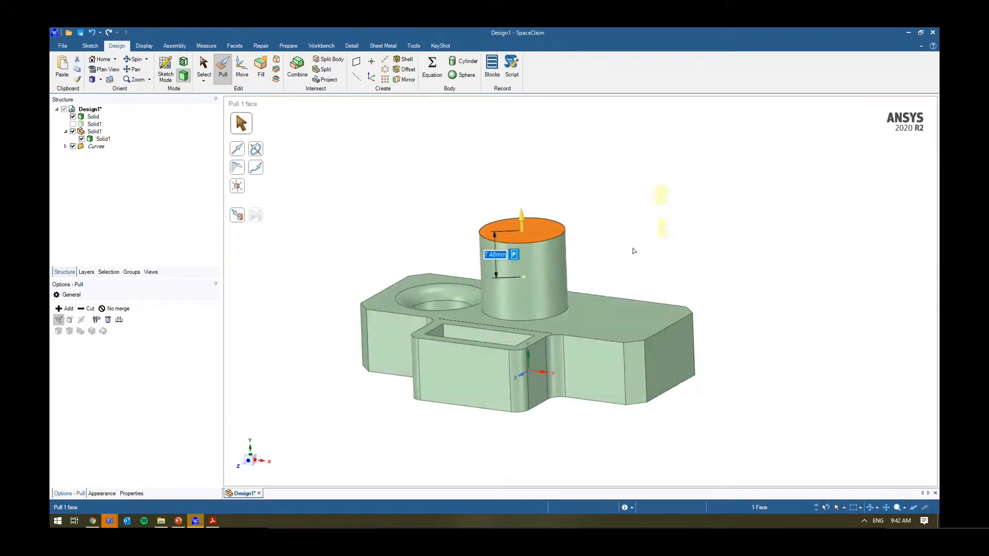
left_click(634, 250)
middle_click_drag(634, 251, 638, 301)
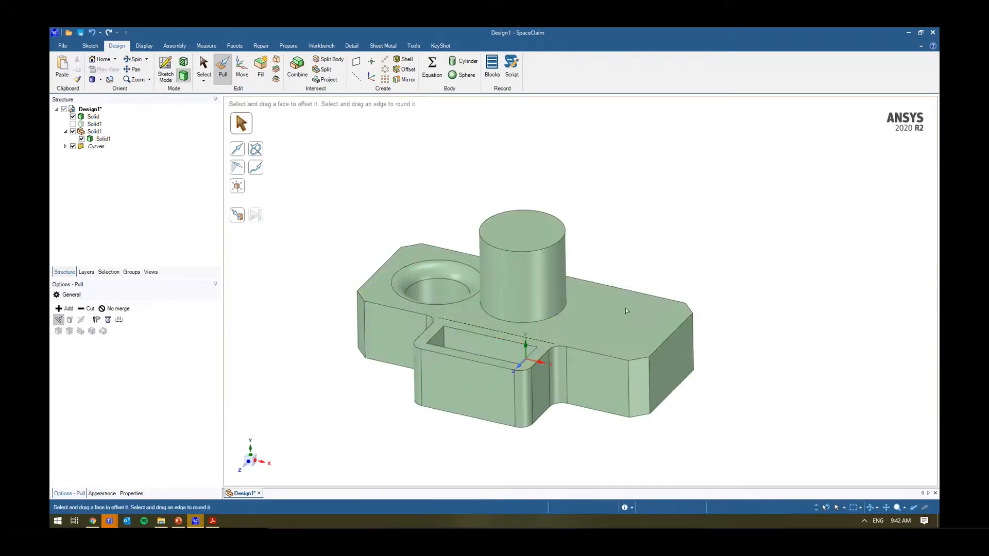
- With the bracket body temporarily hidden, pull the cylinder's bottom face downward, and show the bracket again
left_click(622, 311)
key("ctrl+h")
middle_click_drag(585, 344, 574, 294)
left_click(534, 314)
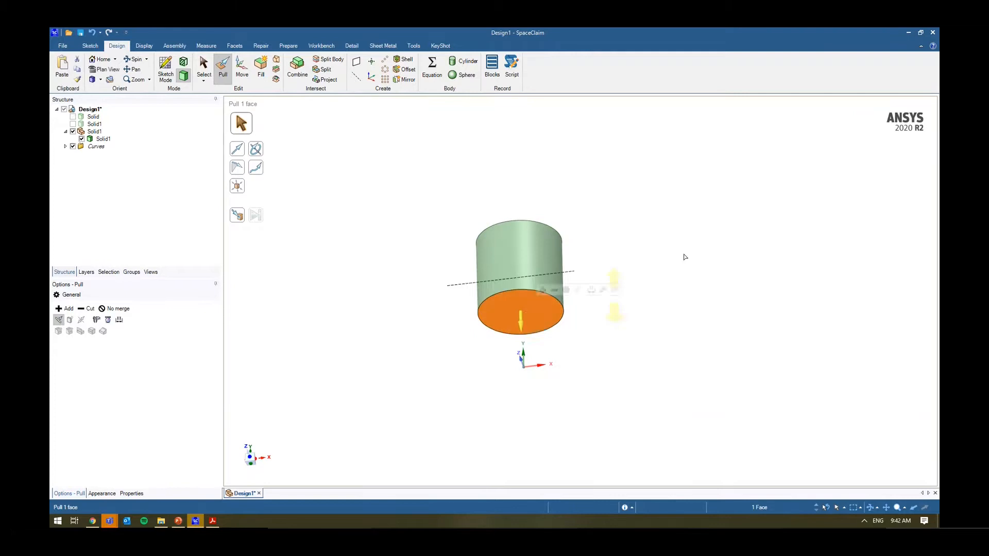
left_click_drag(685, 257, 686, 289)
left_click(686, 289)
left_click(74, 117)
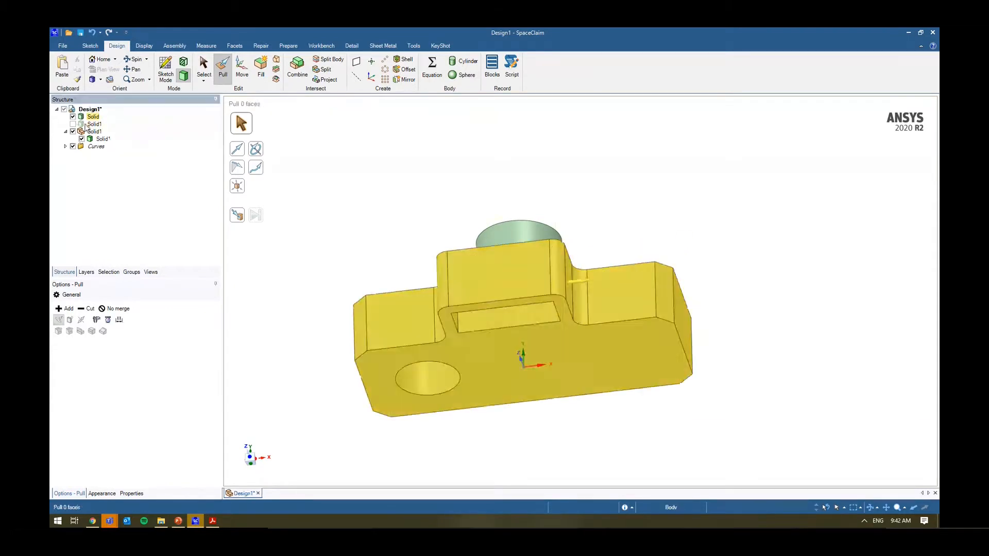
middle_click_drag(284, 209, 294, 266)
middle_click_drag(370, 265, 394, 262)
- Split the bracket body using the cylinder's side face as the cutter
key("i")
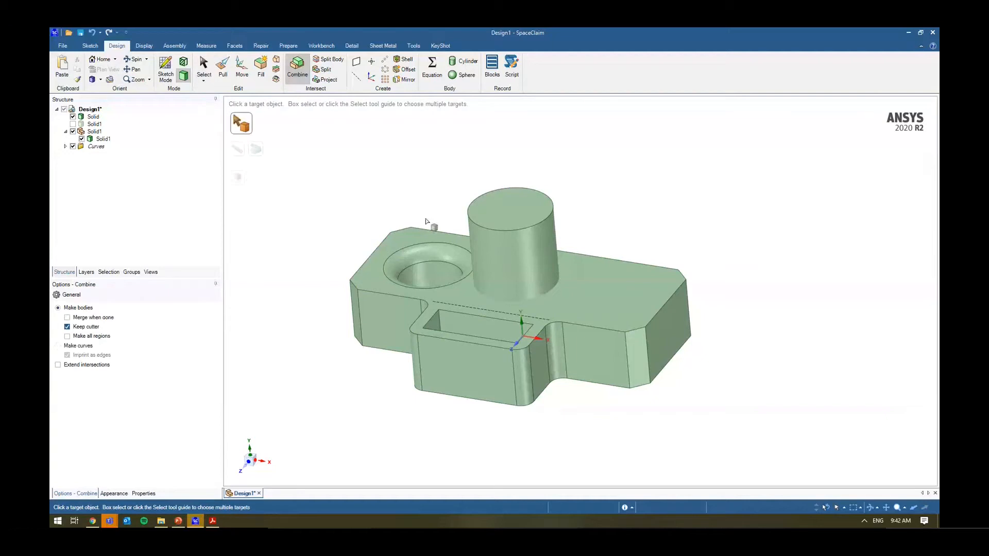
left_click(332, 59)
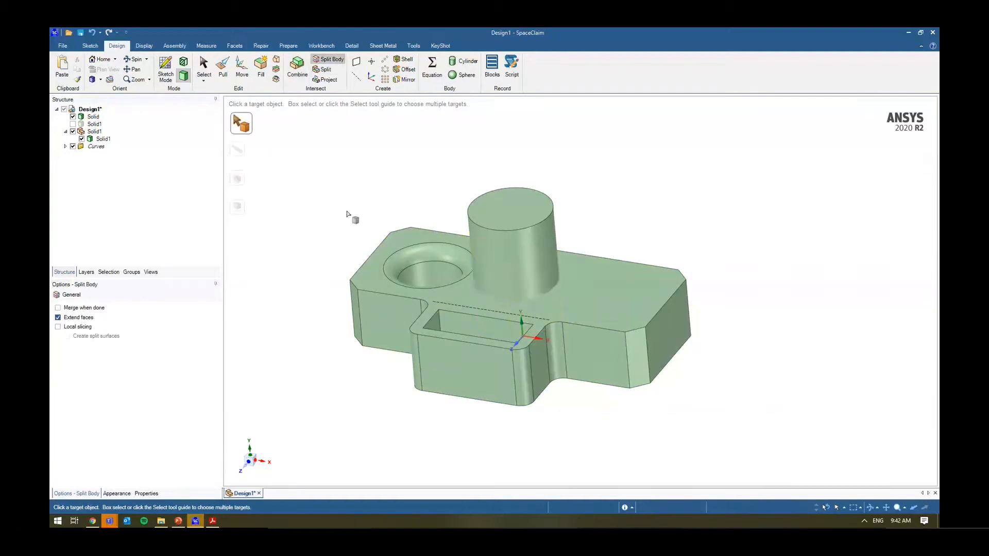
left_click(539, 301)
left_click(552, 258)
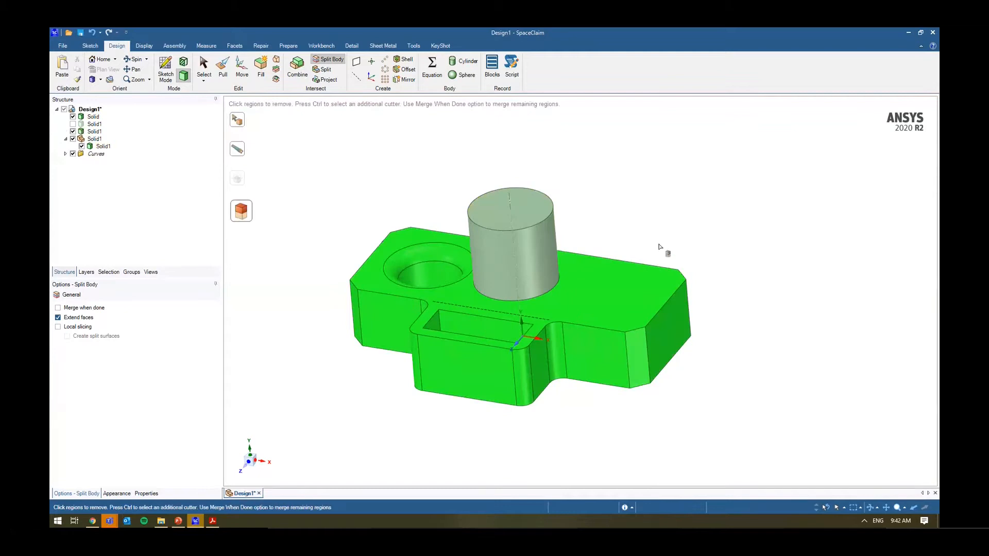
key("Escape")
key("Escape")
- Hide the cylinder and delete the plug body split out of the bracket
triple_click(537, 258)
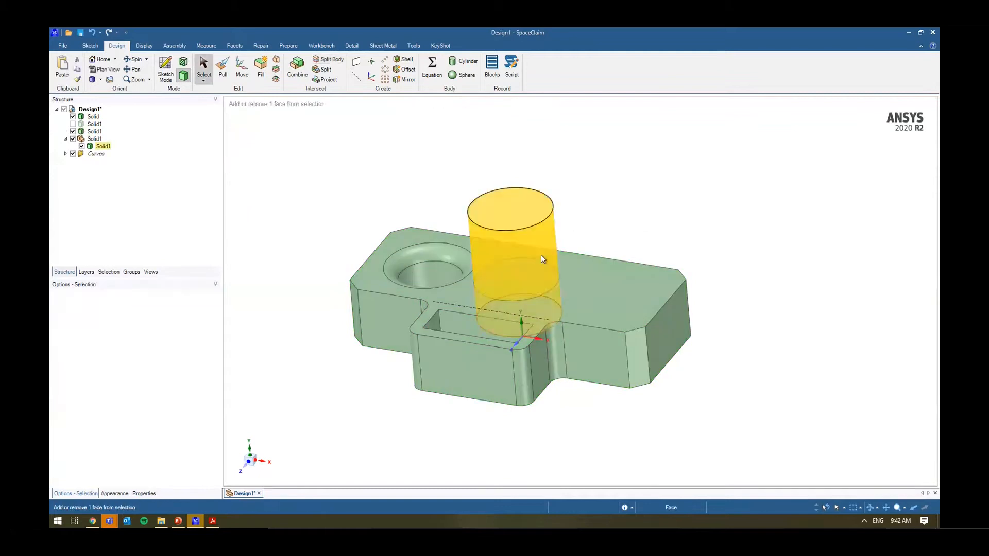
key("ctrl+h")
middle_click_drag(541, 255, 528, 277)
triple_click(529, 280)
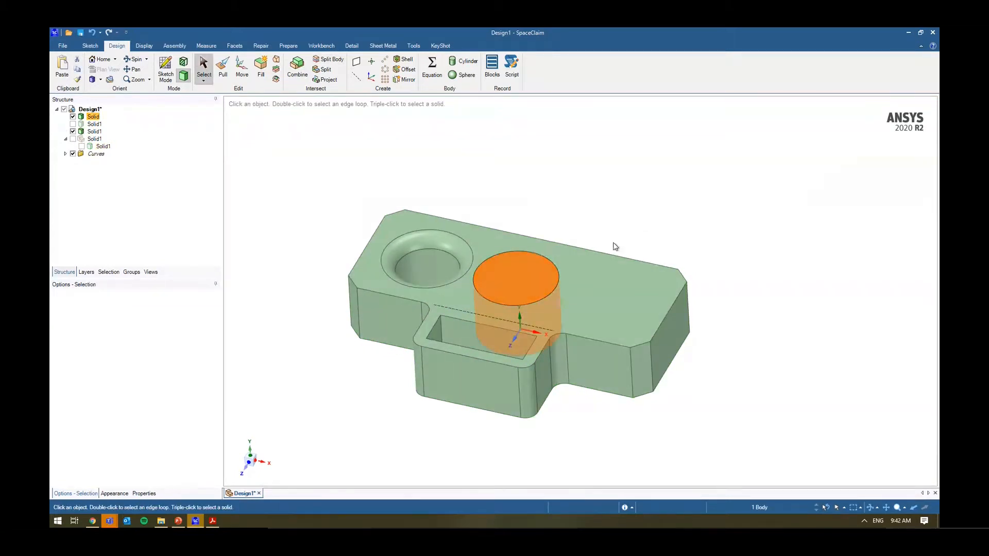
key("Delete")
middle_click_drag(614, 245, 605, 246)
- Undo hiding the cylinder and deleting the plug, and try again to split the bracket body with the cylinder's side face
key("ctrl")
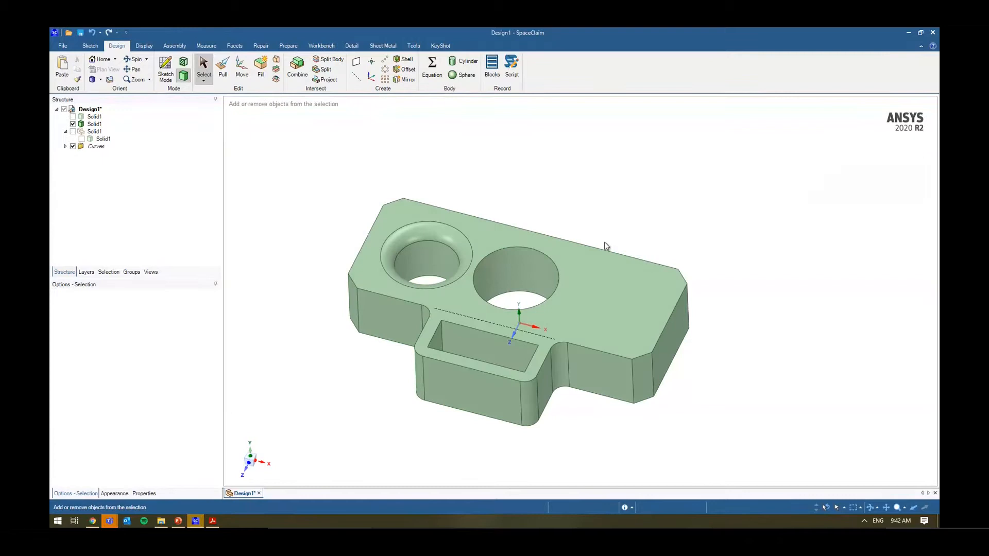
left_click(332, 59)
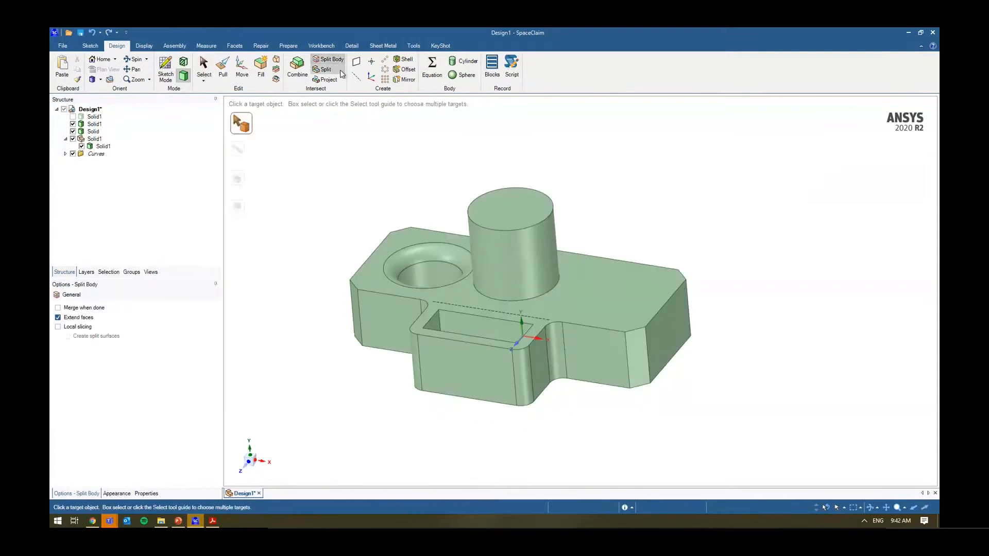
left_click(607, 309)
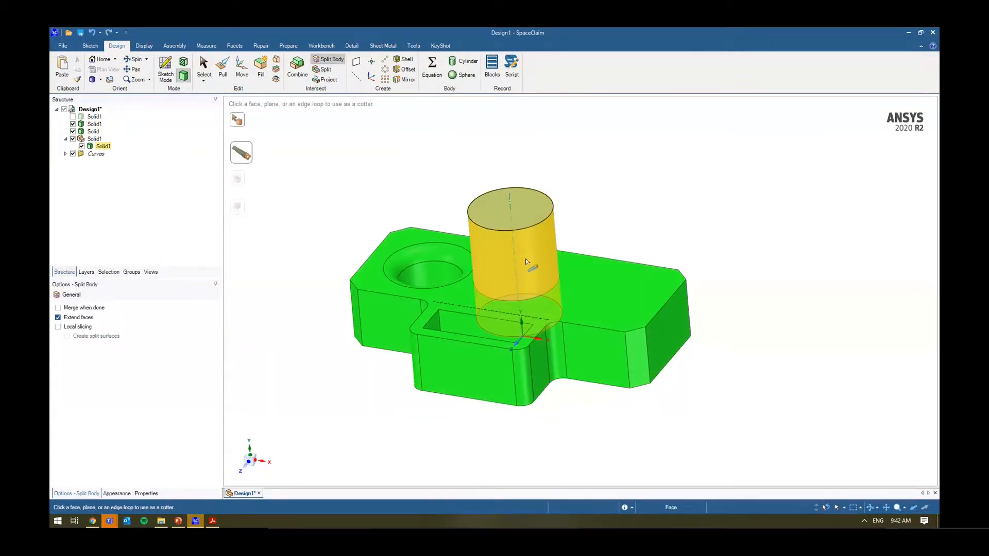
left_click(534, 282)
key("Escape")
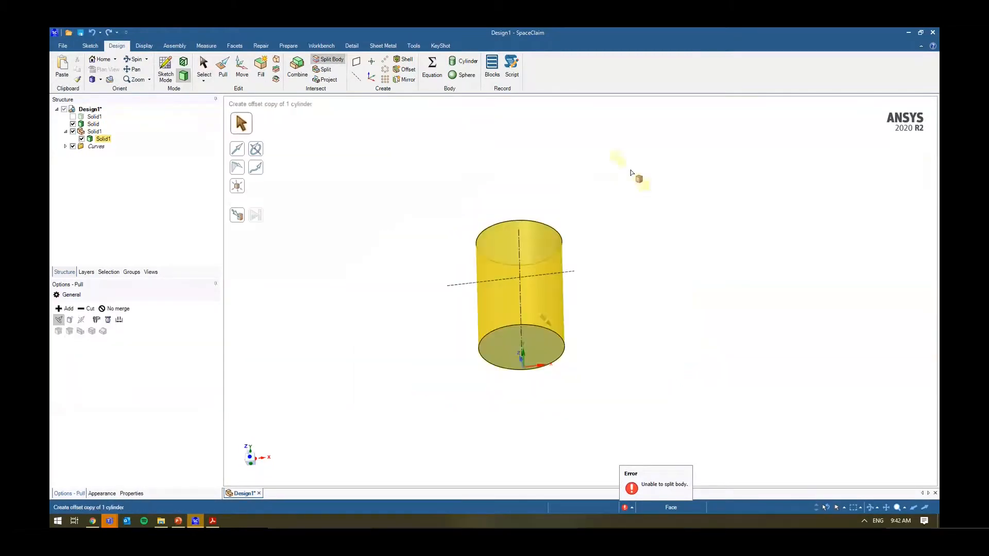
- Undo the split of the bracket body
key("ctrl+z")
key("ctrl+z")
middle_click_drag(633, 175, 626, 230)
- Split the bracket body with the cylinder's side face using Split Body
left_click(323, 69)
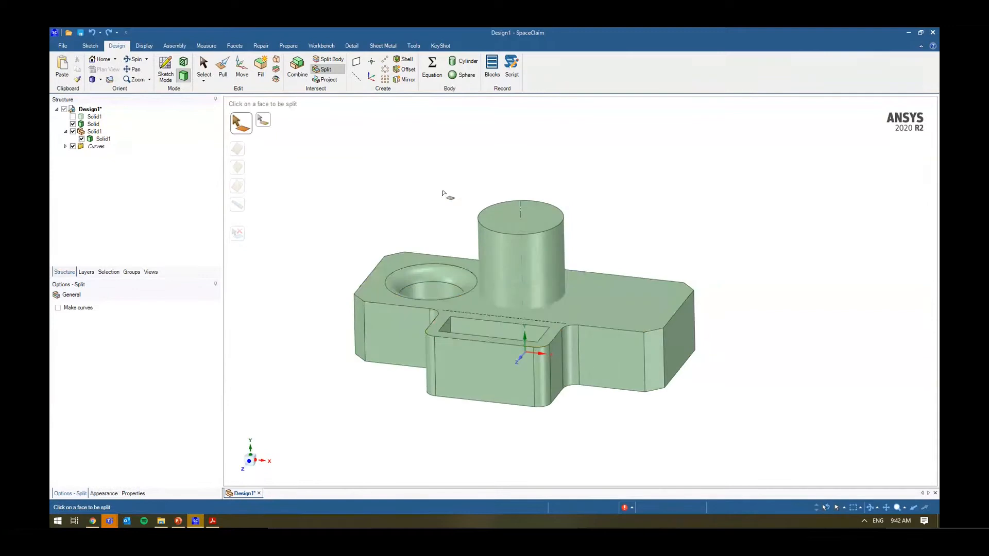
left_click(343, 60)
left_click(623, 314)
left_click(536, 267)
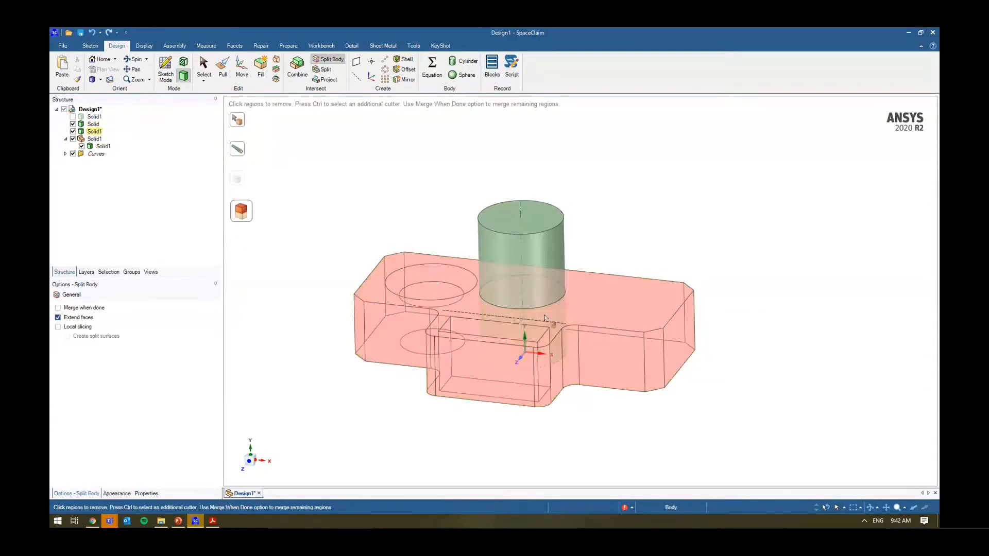
- Remove the plug region from the bracket and hide the cylinder, and undo both changes
left_click(521, 293)
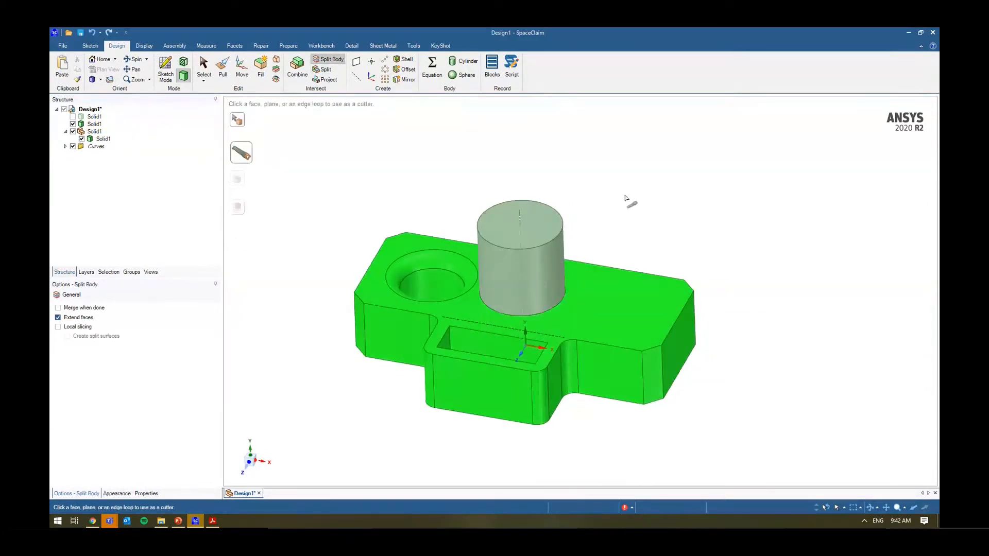
key("Escape")
triple_click(535, 273)
key("ctrl+h")
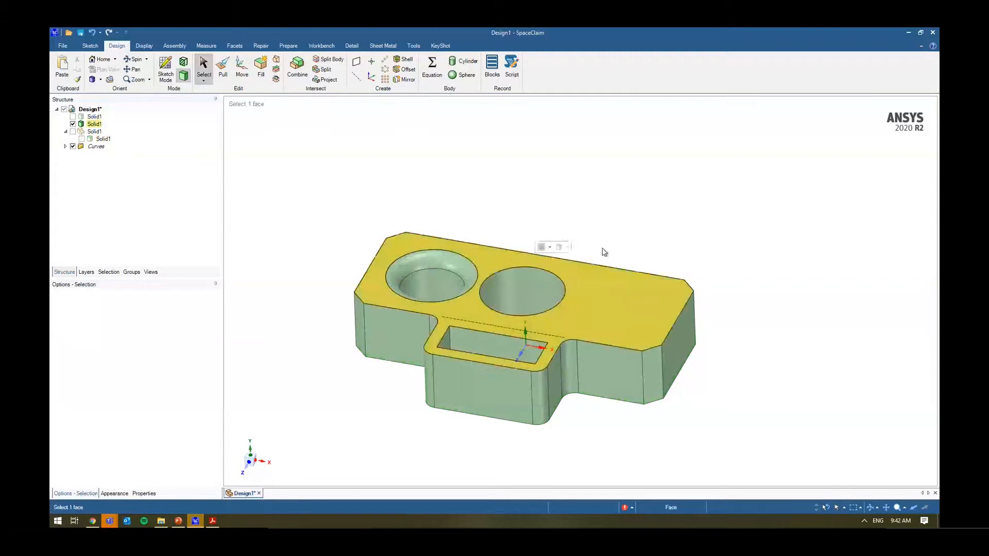
middle_click_drag(603, 250, 591, 215)
key("ctrl+z")
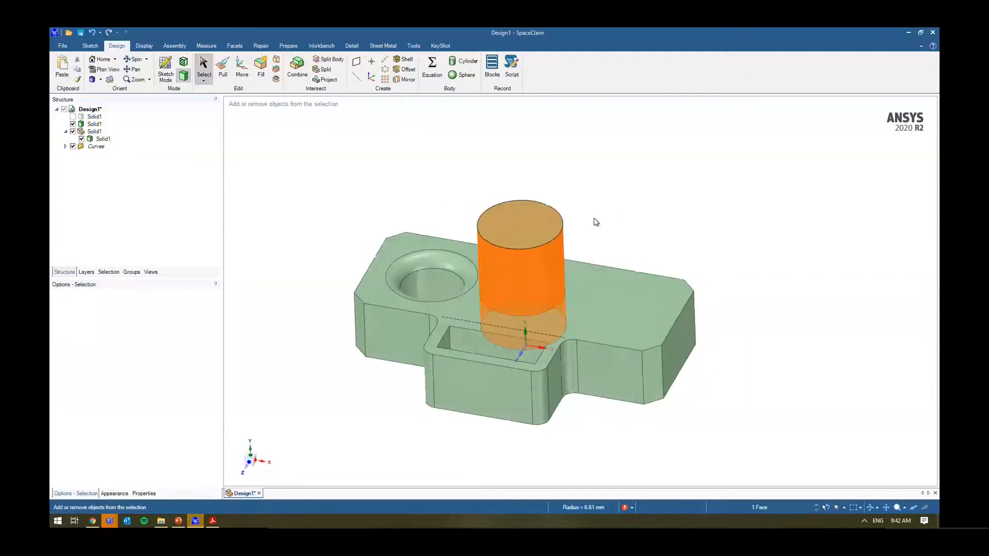
key("ctrl+z")
key("Escape")
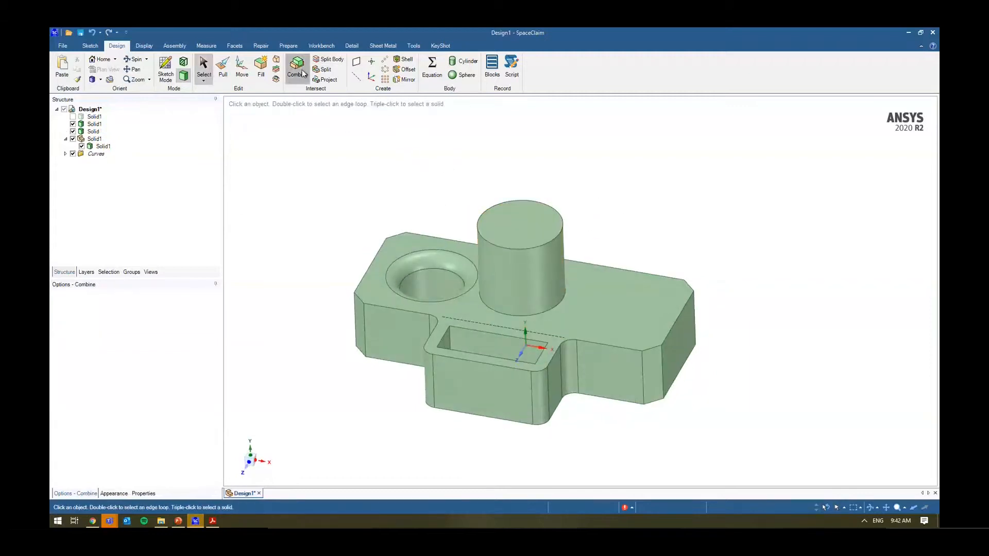
- Try to merge the bracket body and the cylinder with Combine
left_click(297, 66)
left_click(543, 265)
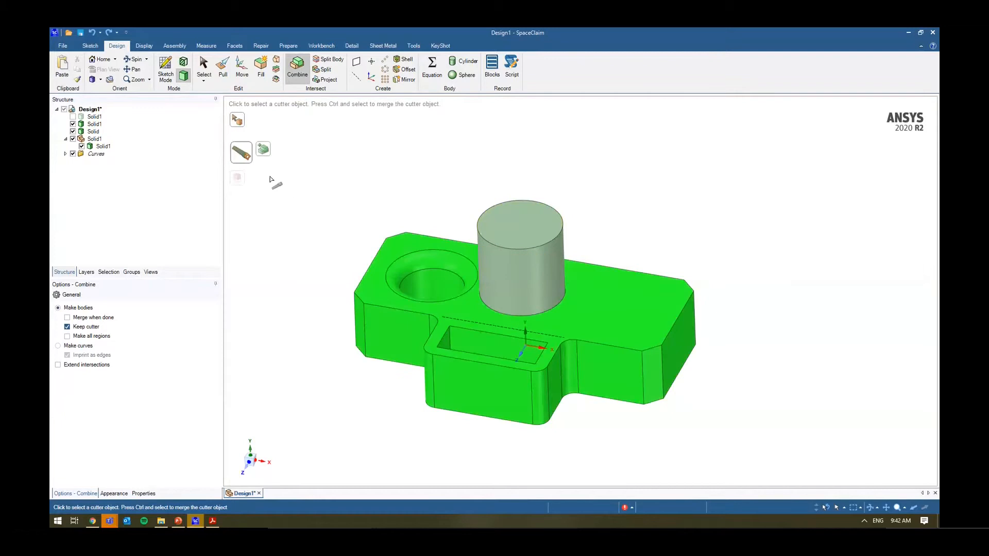
left_click(263, 150)
left_click(446, 295)
left_click(515, 277)
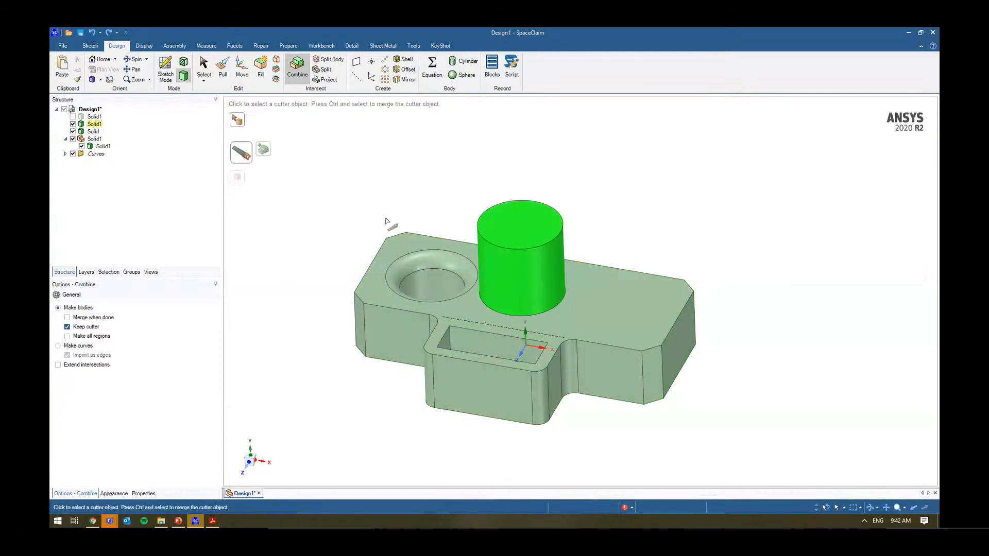
left_click(263, 151)
left_click(522, 281)
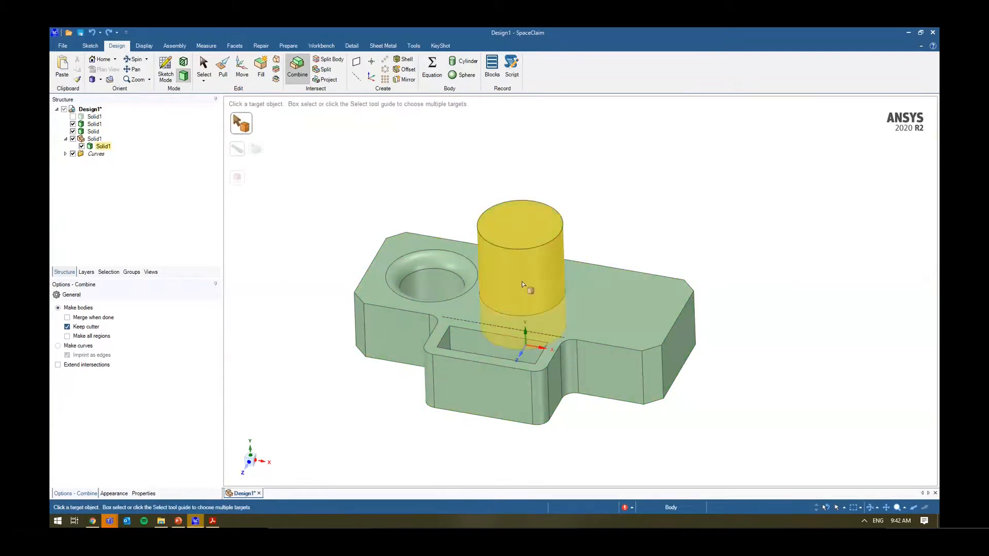
- Merge the cylinder with the surrounding bracket body using Combine, and undo the merge
left_click(527, 254)
left_click(264, 150)
left_click(436, 311)
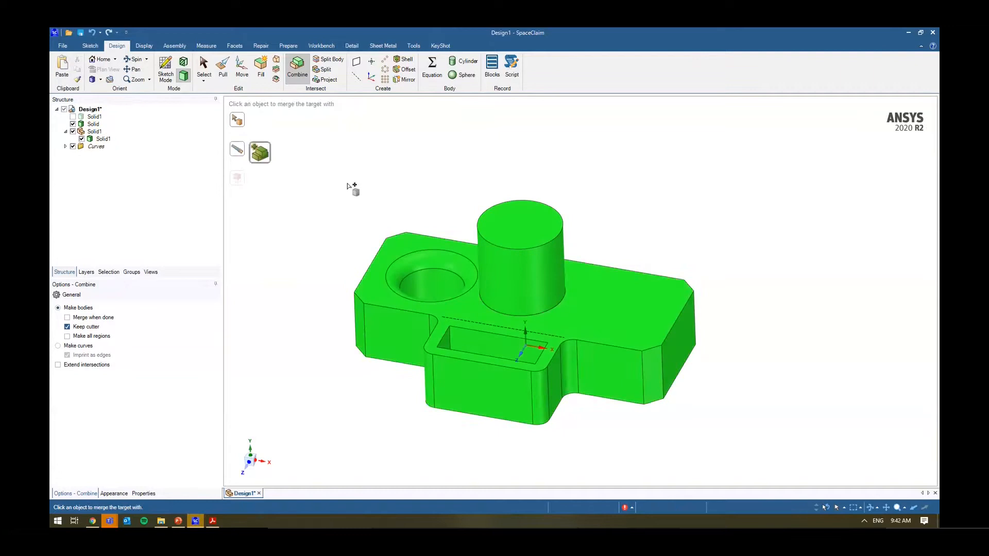
key("Escape")
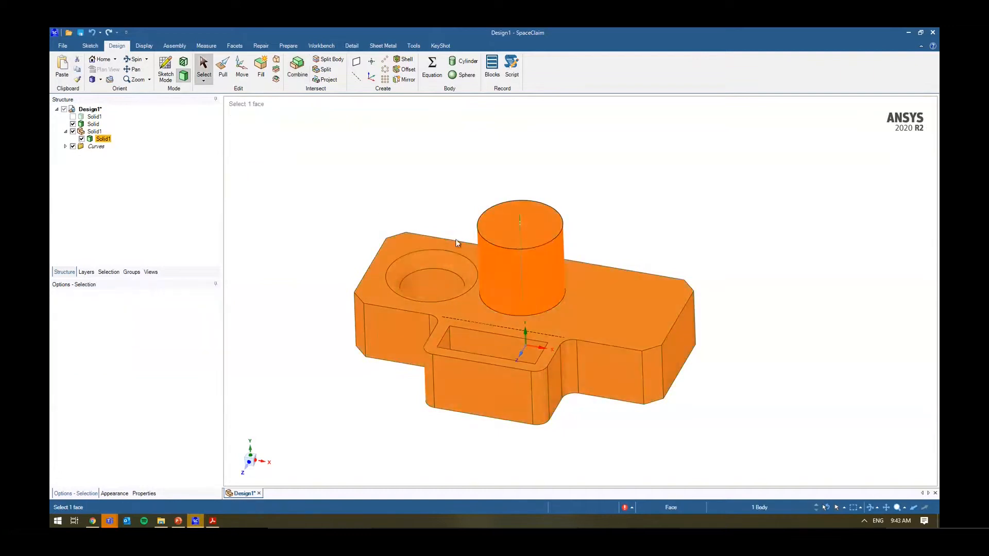
key("ctrl+z")
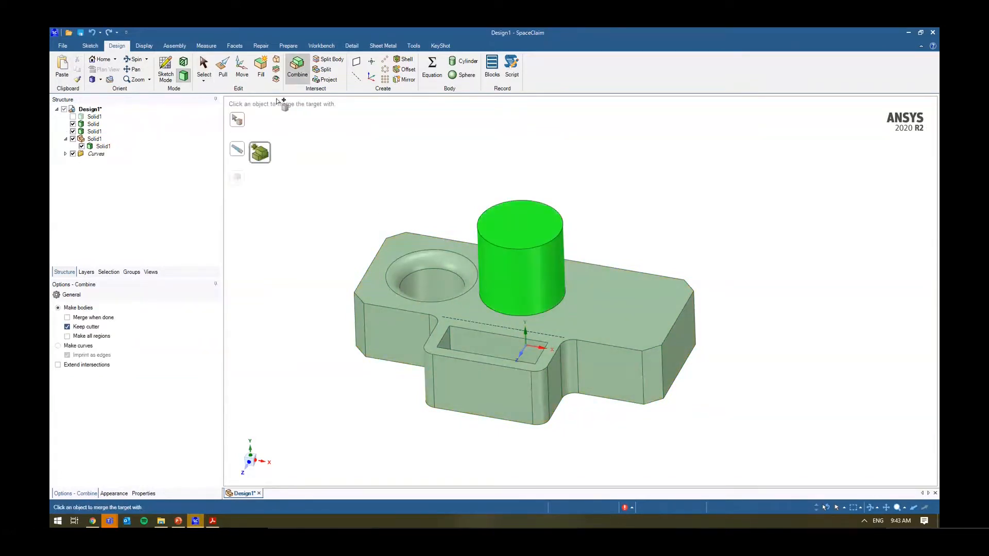
- Cut the cylinder with the plug body inside the bracket using Combine, keeping the cutter
left_click(245, 151)
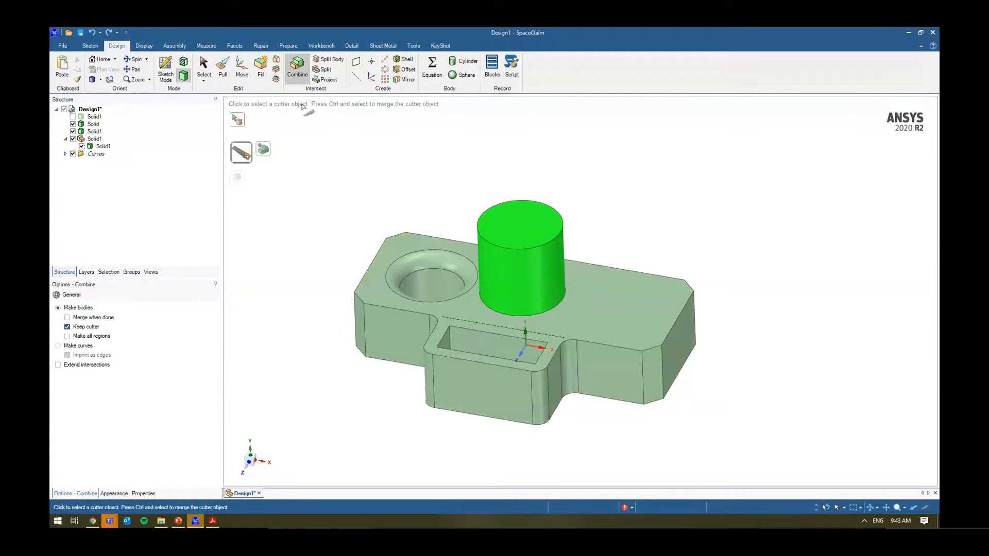
left_click(527, 289)
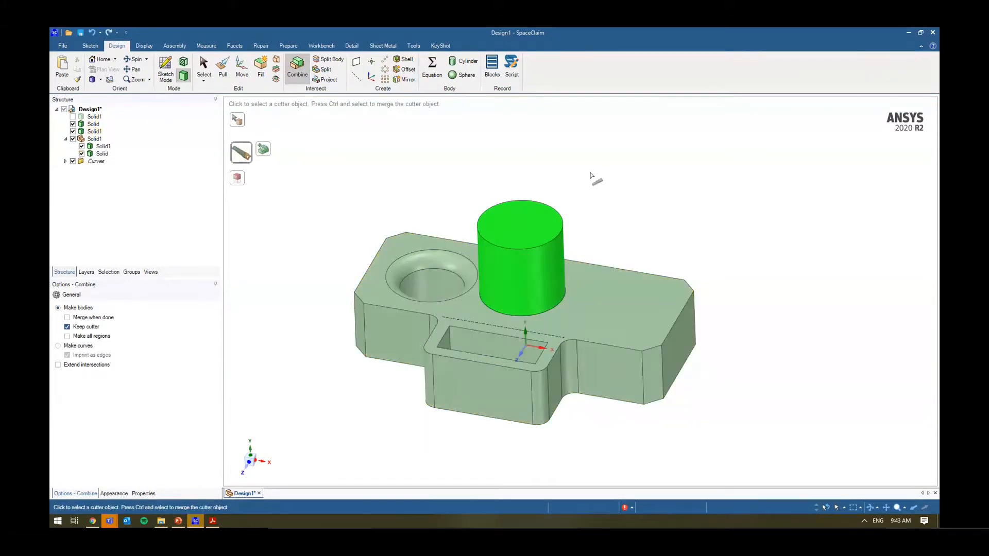
key("Escape")
scroll(703, 165, "down", 3)
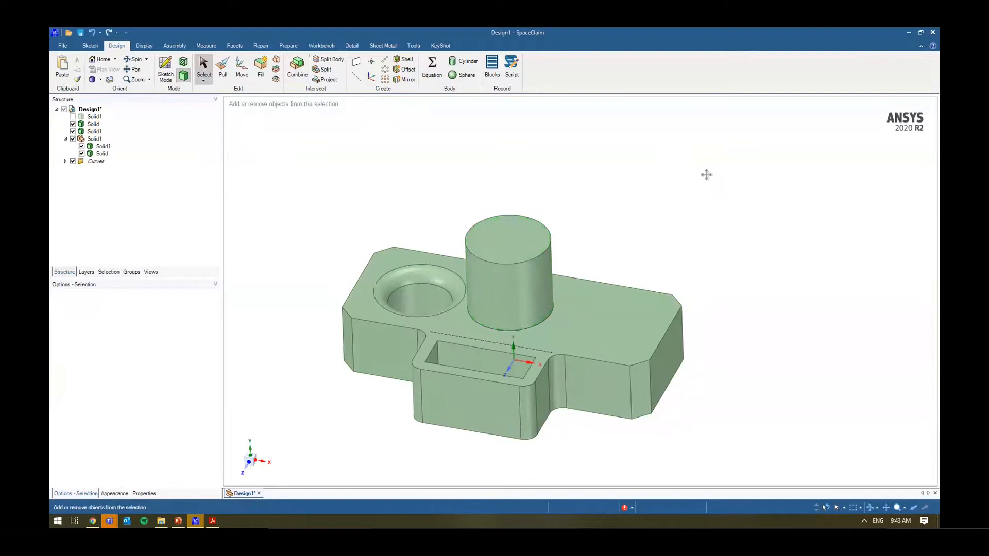
scroll(700, 160, "down", 2)
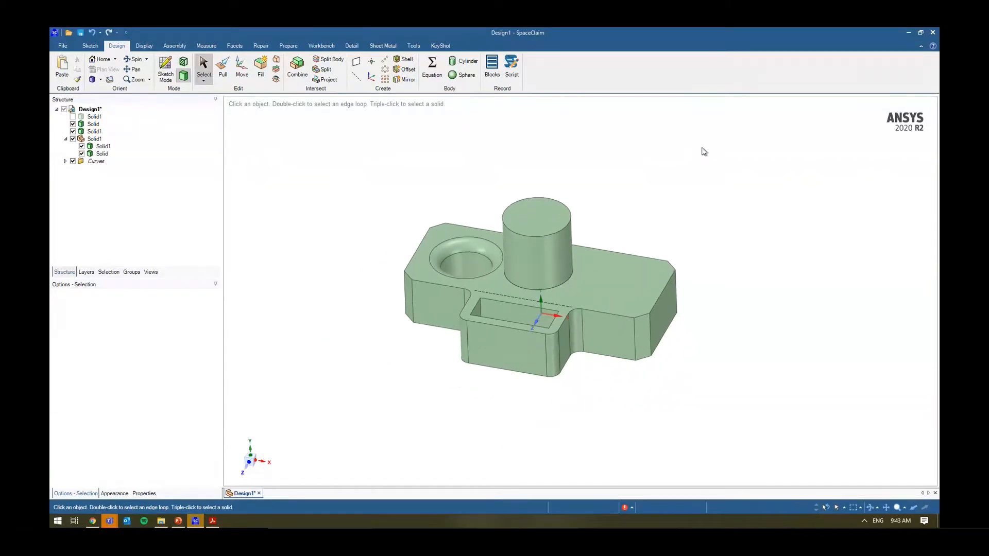
middle_click_drag(720, 263, 685, 264)
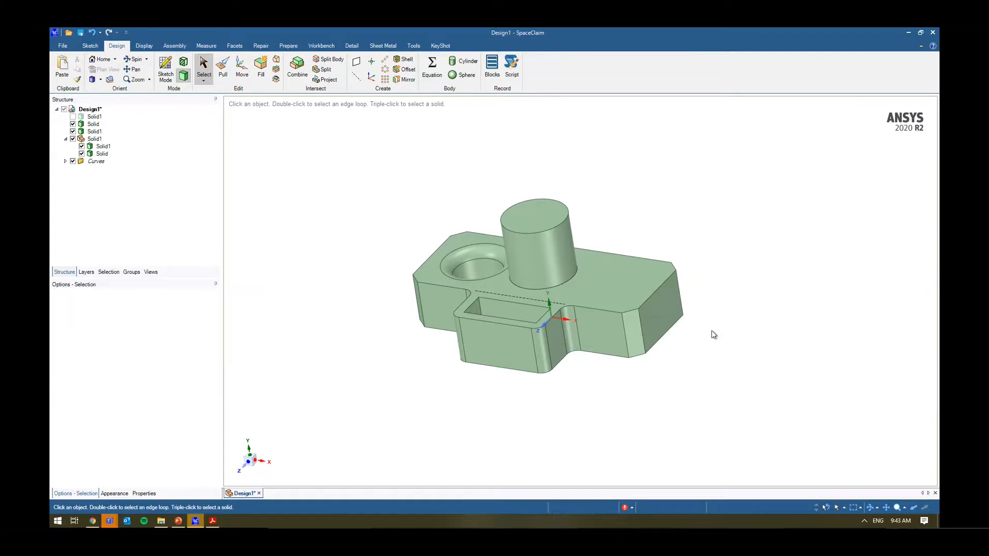
middle_click_drag(726, 366, 729, 379)
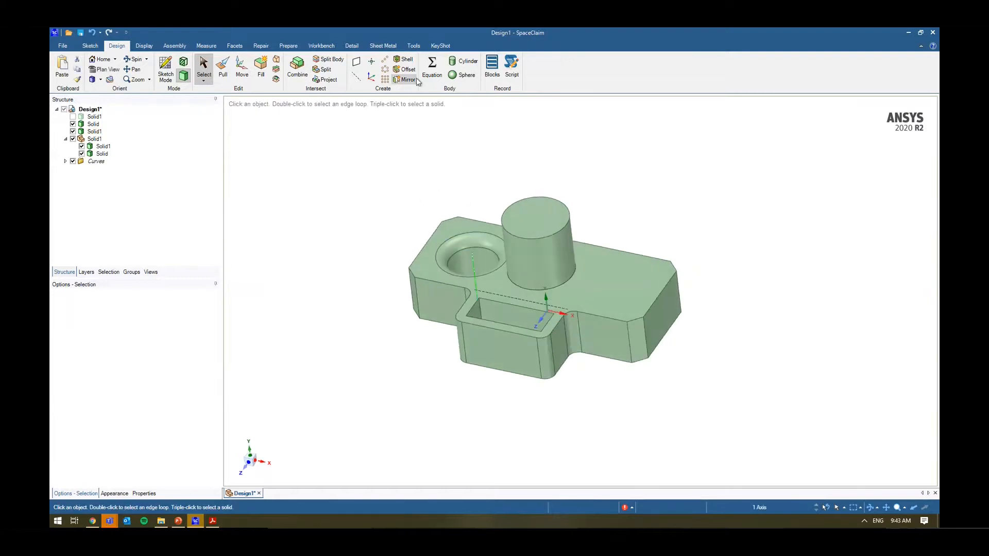
- Create an axis through the rounded hole and a plane midway between the bracket's two end faces
left_click(286, 200)
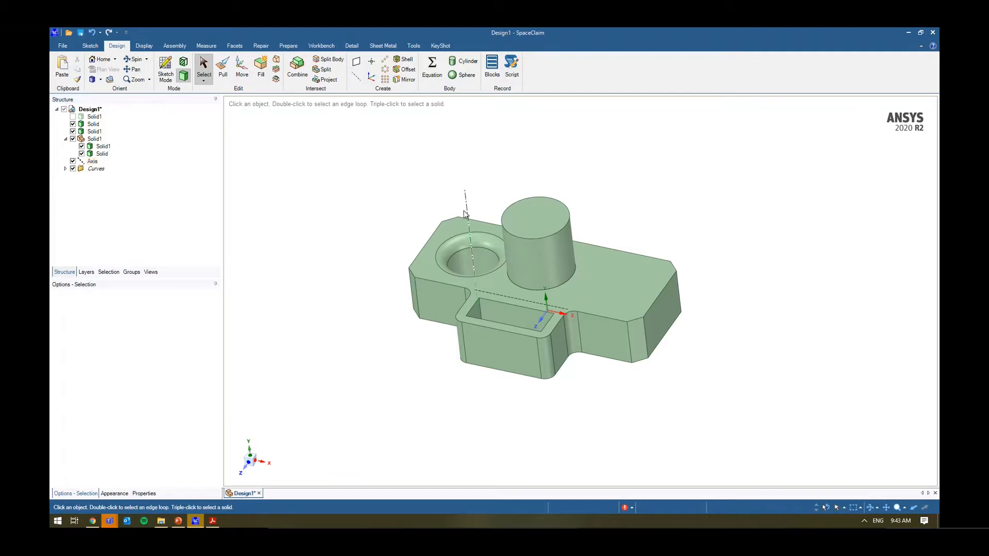
left_click(659, 330)
middle_click_drag(659, 330, 438, 281)
left_click(338, 278, "ctrl")
key("n")
left_click(347, 202)
middle_click_drag(347, 202, 345, 206)
- Move the cylinder about 14 mm along the bracket's length, away from the rounded hole
triple_click(470, 271)
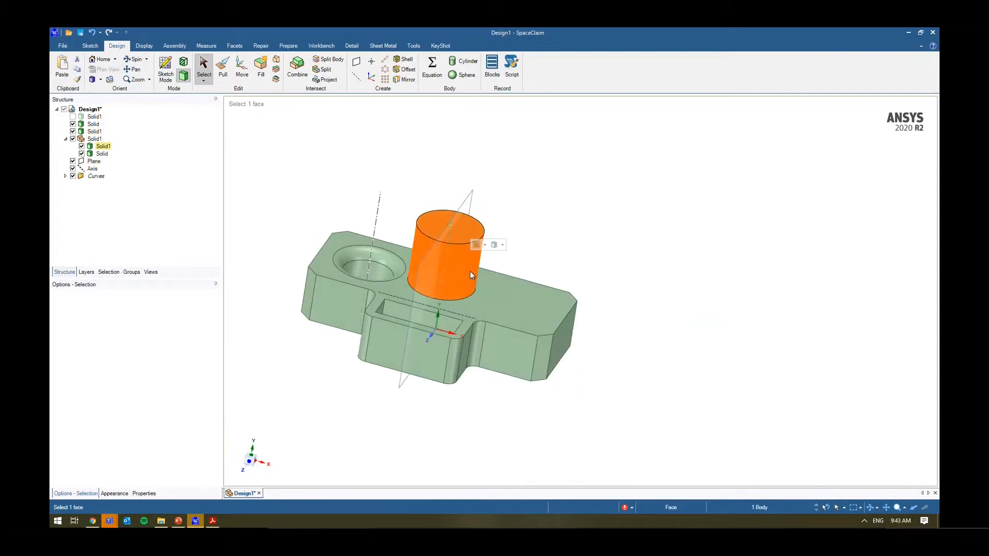
left_click(422, 196)
middle_click_drag(457, 235, 401, 179)
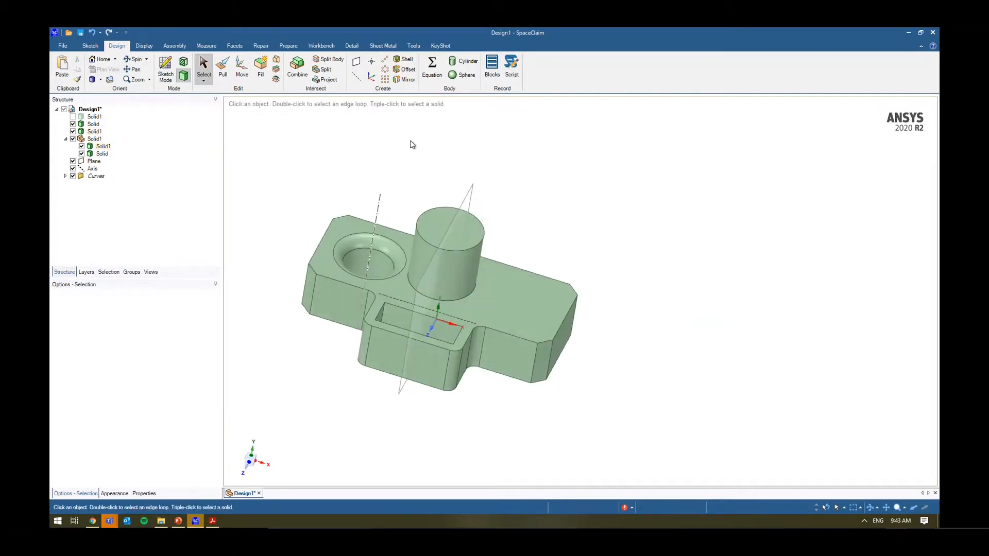
triple_click(472, 229)
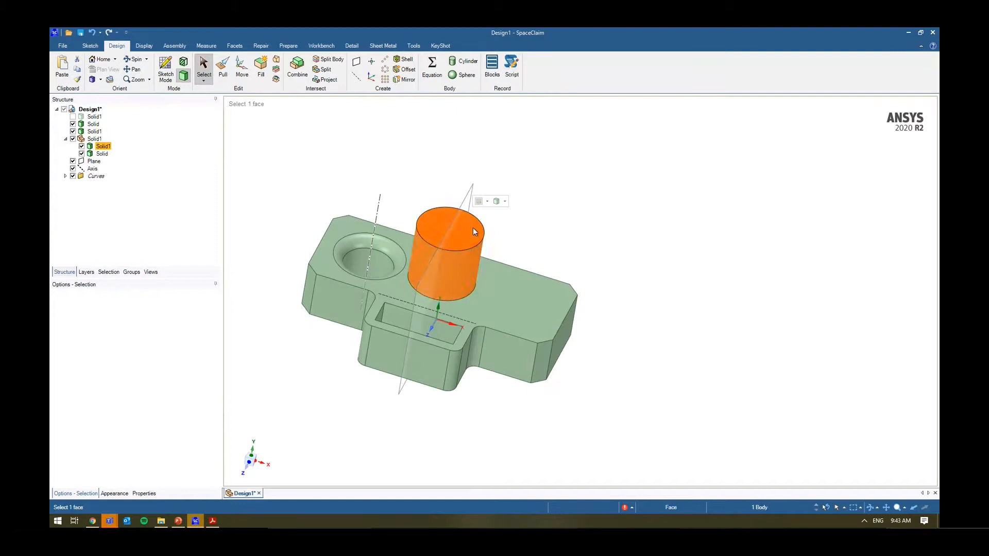
key("m")
left_click_drag(484, 269, 555, 284)
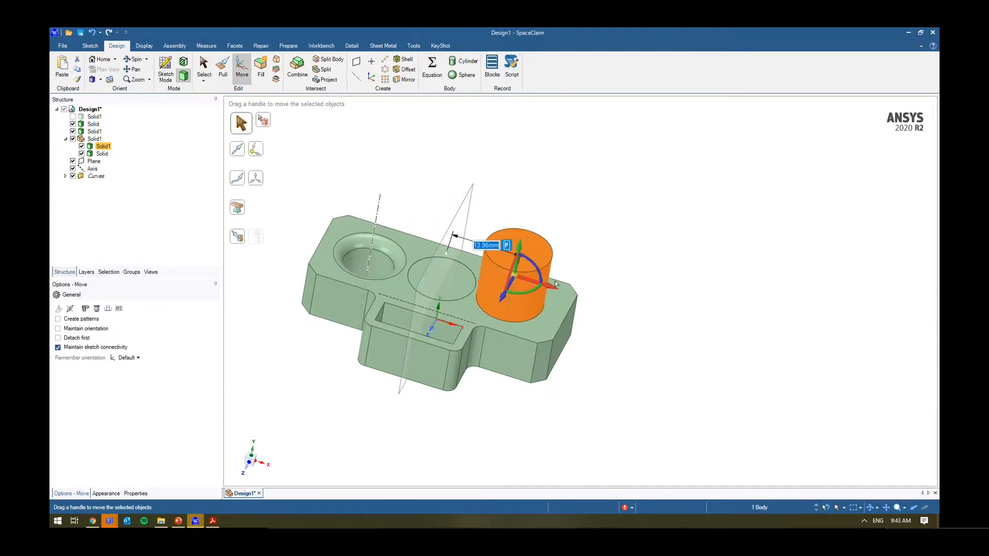
left_click(577, 205)
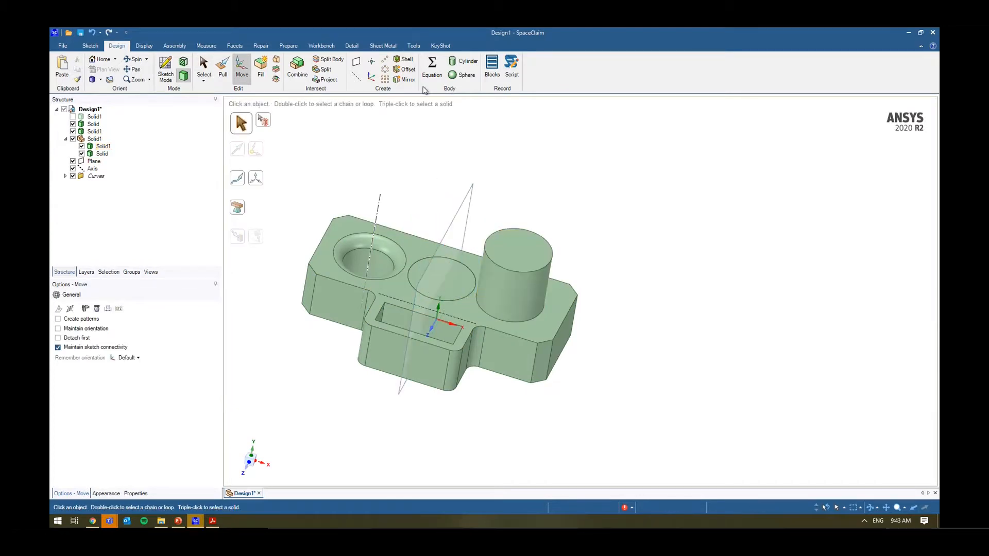
- Mirror the cylinder across the bracket's mid plane, keeping the mirror relationship
left_click(404, 79)
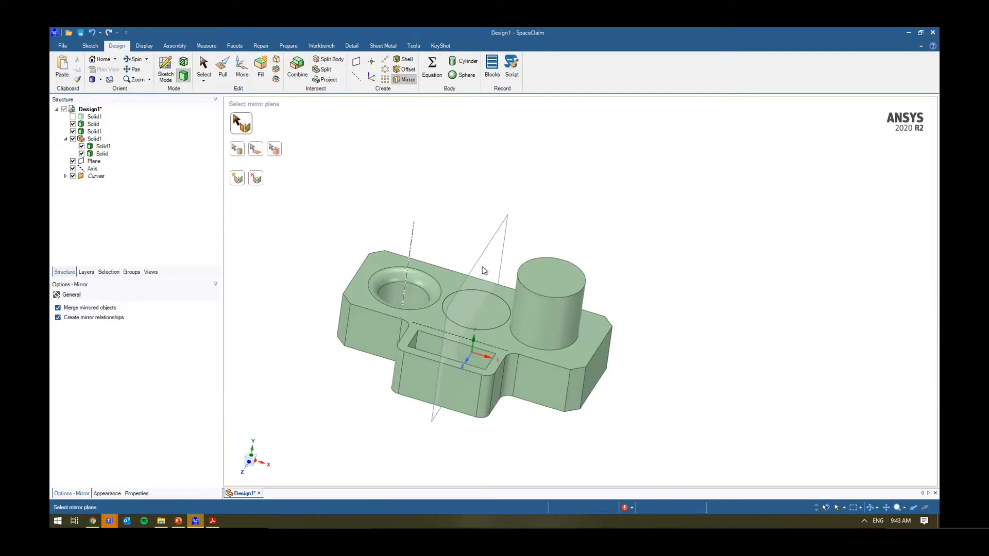
left_click(494, 237)
left_click(558, 277)
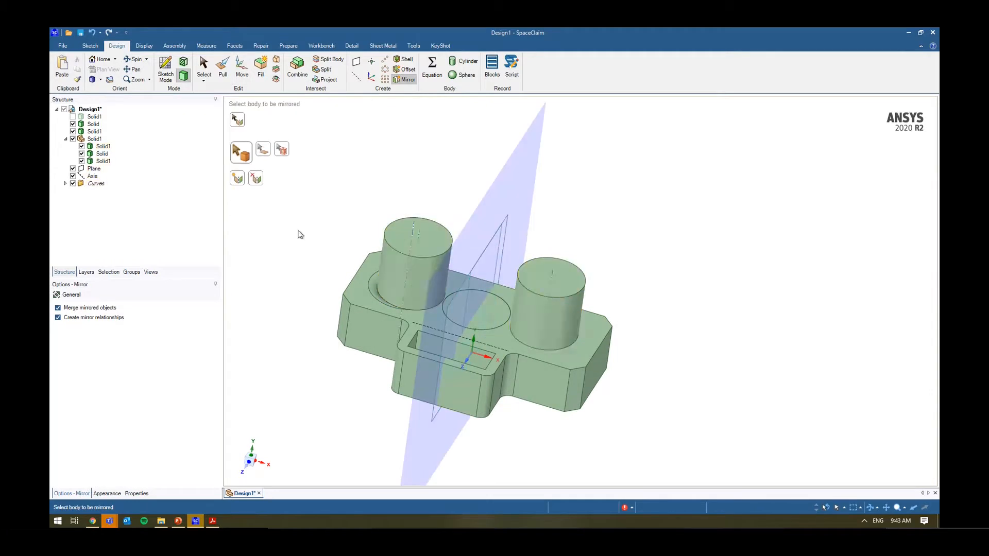
key("Escape")
- Move the original mirrored cylinder about 9.4 mm outward along the bracket's length
left_click(555, 316)
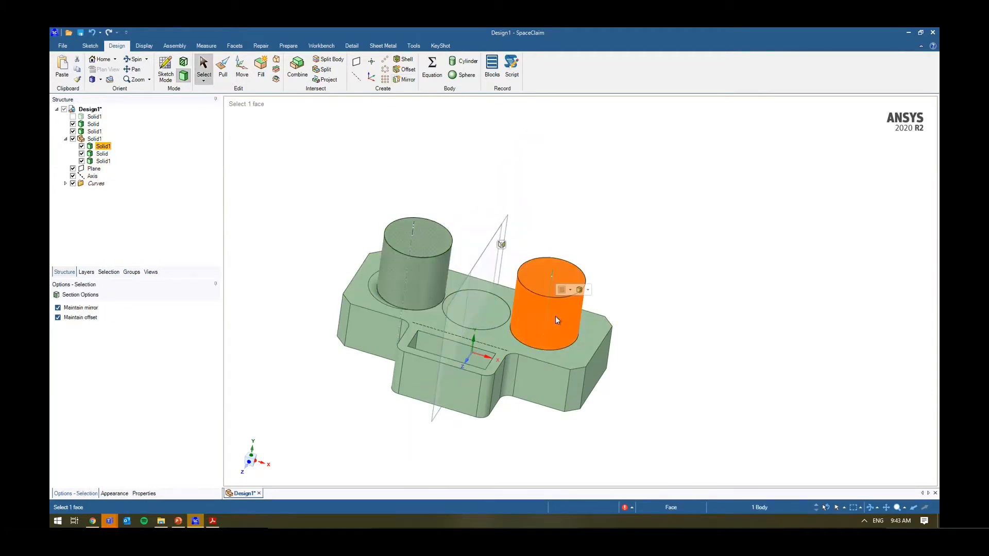
key("m")
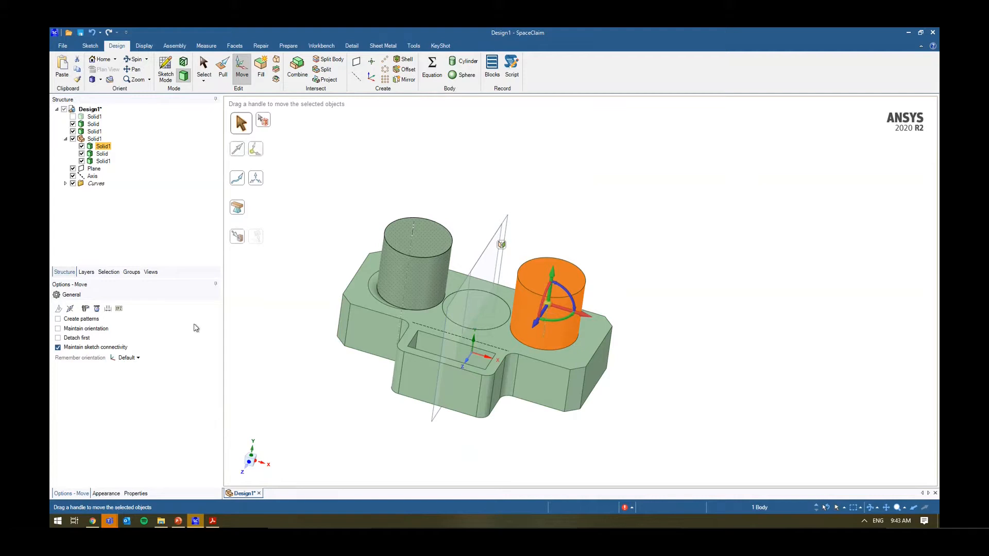
left_click_drag(581, 316, 629, 323)
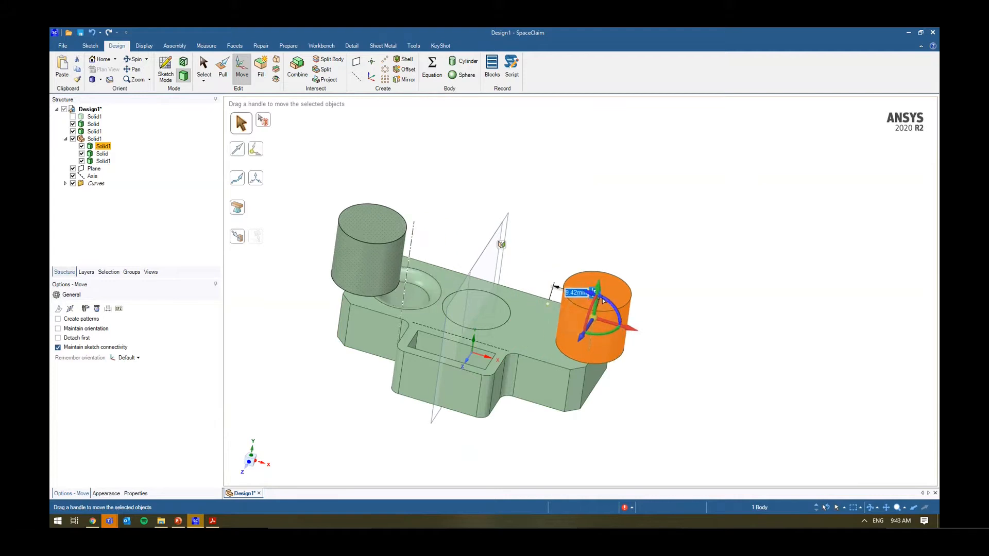
left_click(667, 295)
- Round the top edge of the original mirrored cylinder with Pull
left_click(631, 298)
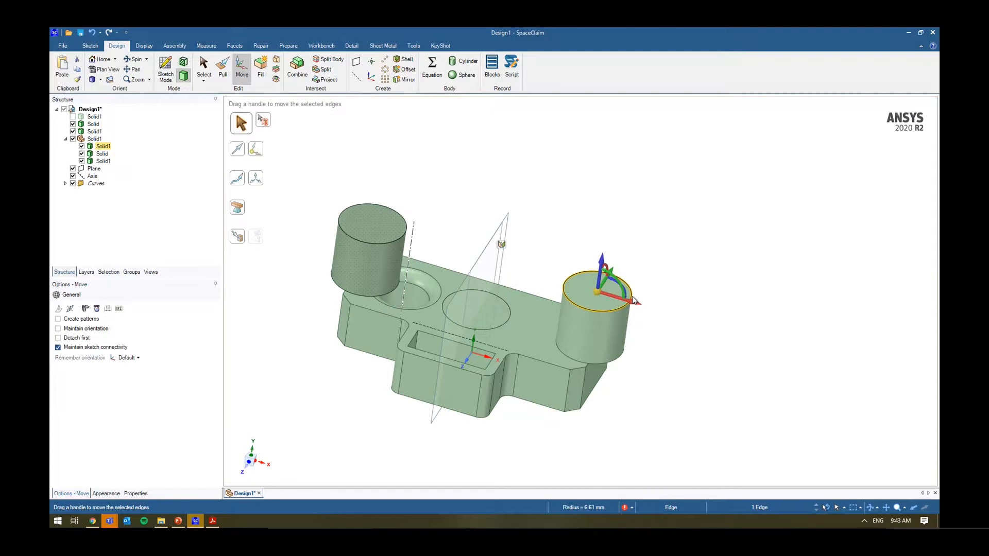
key("p")
left_click_drag(722, 215, 704, 238)
- Delete the original cylinder and its mirrored copy
left_click(679, 346)
triple_click(614, 342)
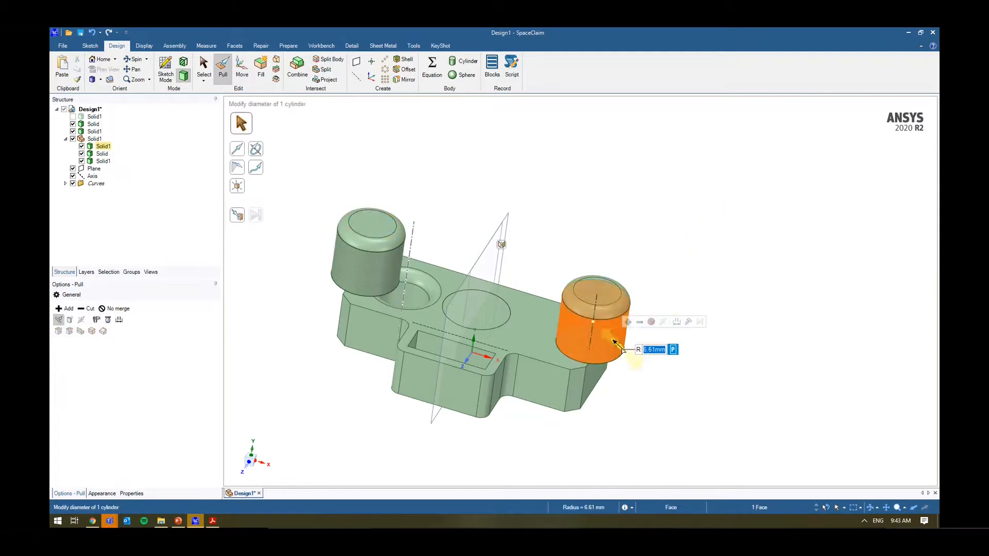
key("Delete")
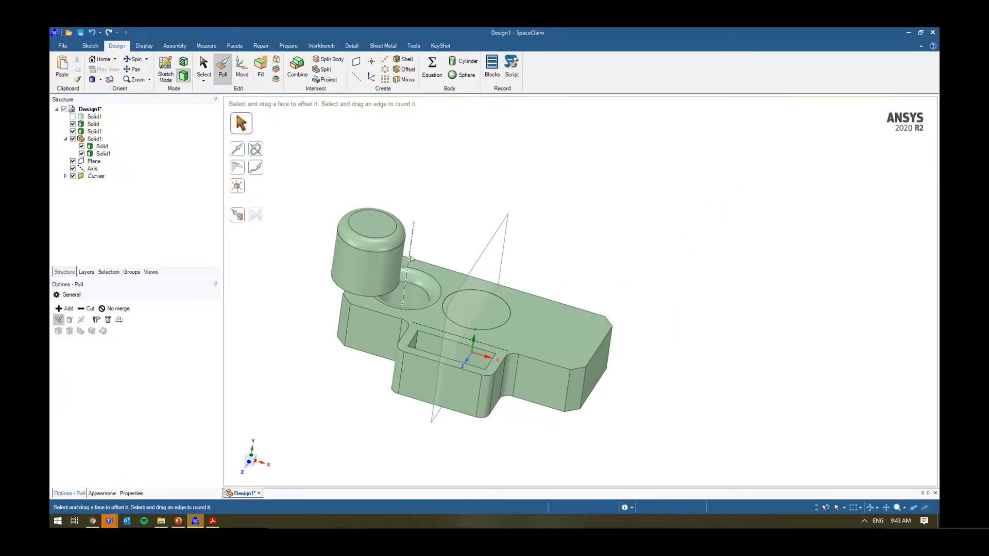
left_click(390, 266)
triple_click(389, 265)
key("Delete")
- Delete the two plug bodies filling the bracket's middle hole
left_click(499, 274)
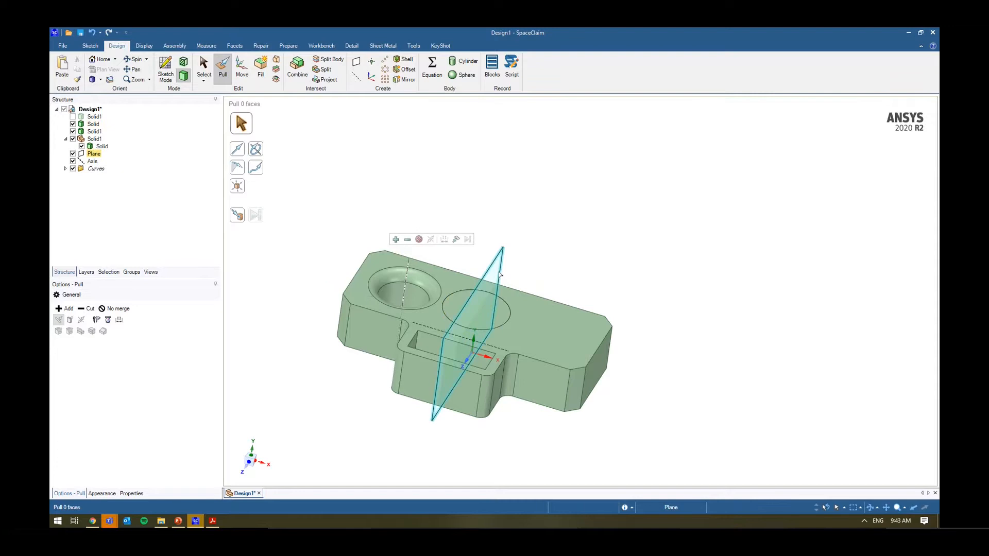
left_click(553, 293)
middle_click_drag(553, 294, 534, 300)
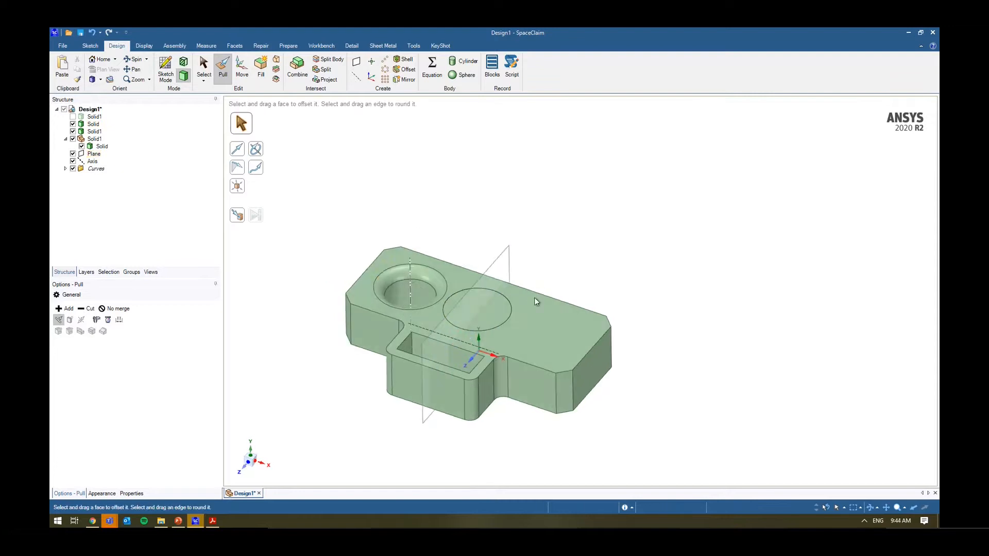
left_click(364, 284)
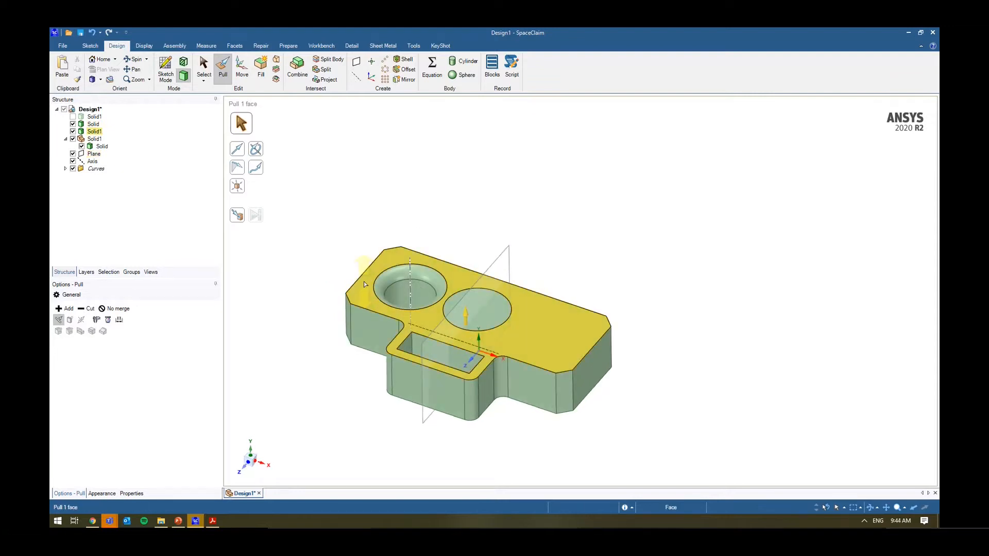
left_click(494, 312)
key("Delete")
left_click(500, 308)
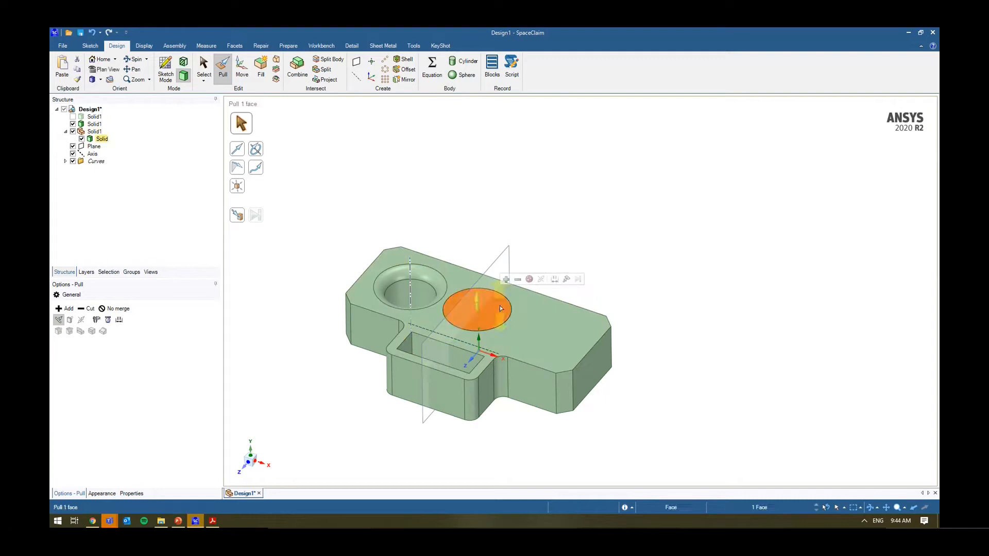
key("Delete")
- Round the top edge of the bracket's middle hole and create a parameter group from the hole's radius
middle_click_drag(586, 278, 451, 281)
left_click(461, 287)
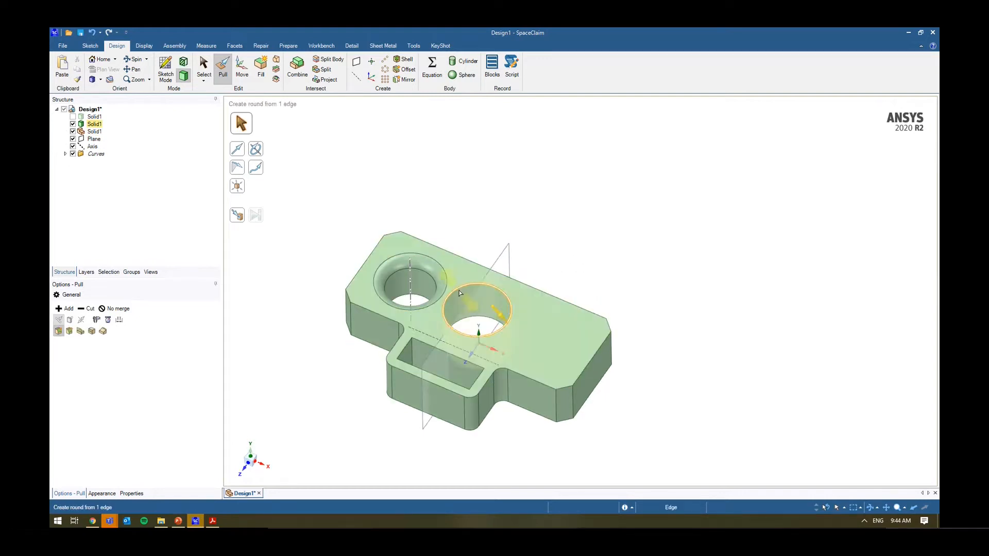
left_click_drag(483, 302, 546, 262)
left_click(483, 305)
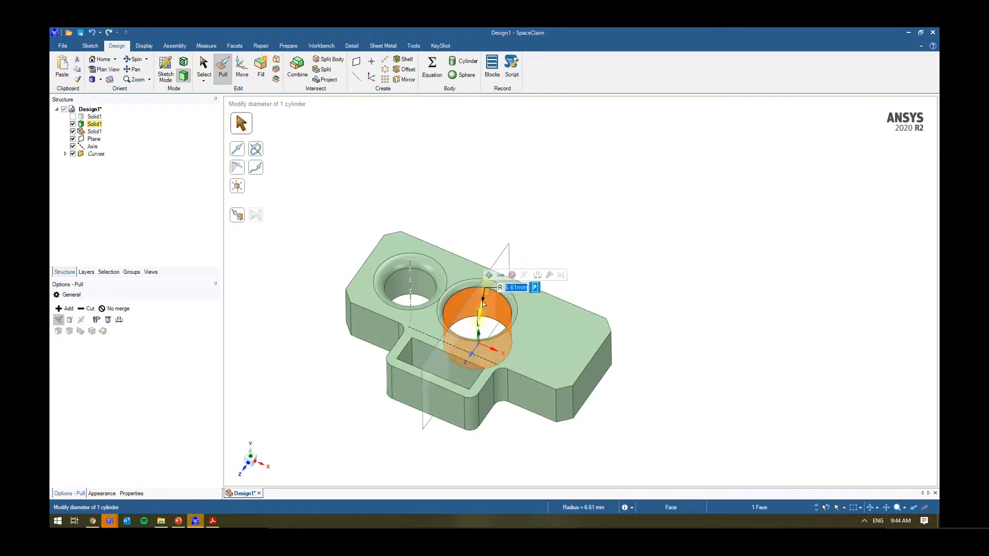
left_click(462, 287)
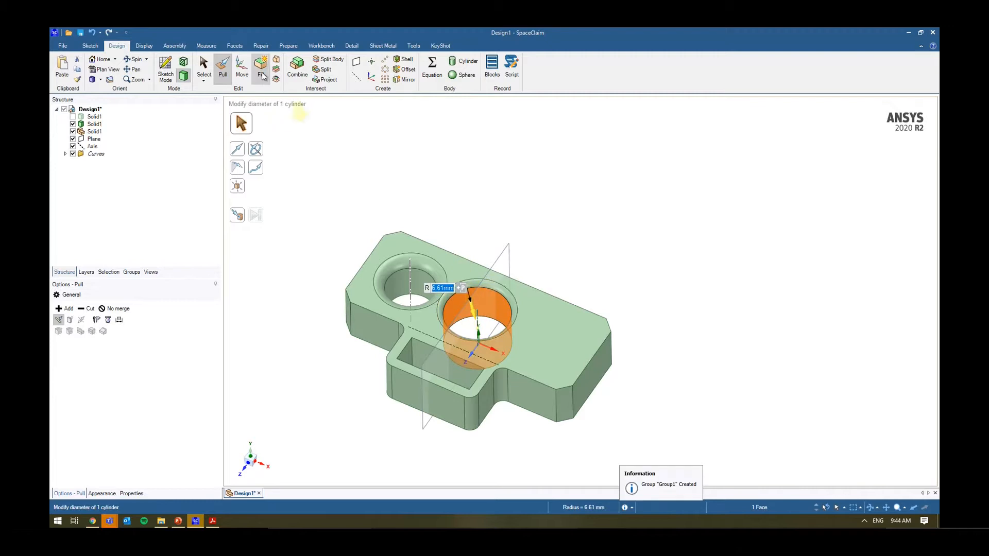
- Move the middle hole along the bracket's length, away from the other rounded hole
left_click(242, 67)
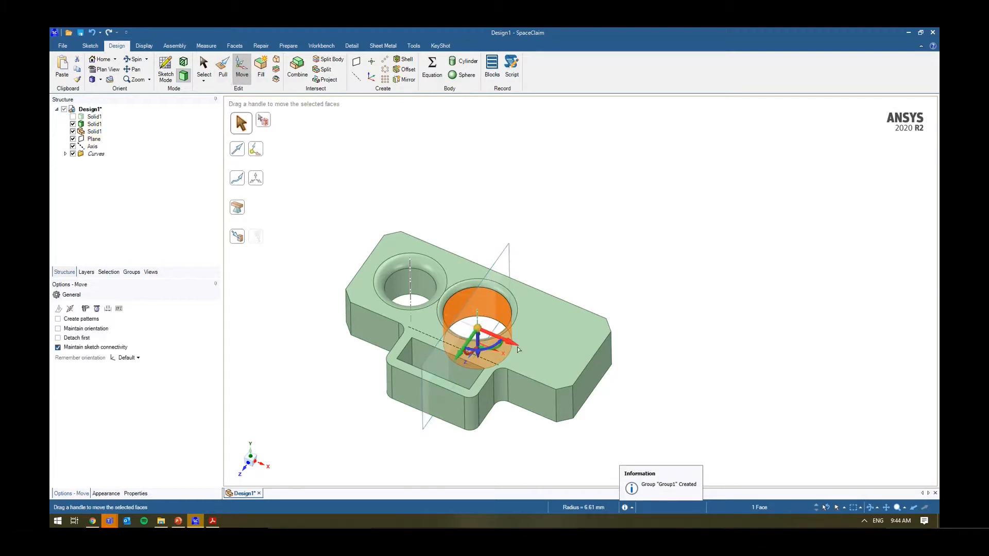
left_click_drag(517, 347, 561, 362)
left_click(622, 278)
middle_click_drag(622, 278, 616, 268)
scroll(593, 309, "up", 4)
middle_click_drag(533, 379, 692, 304, "ctrl")
scroll(692, 302, "down", 2)
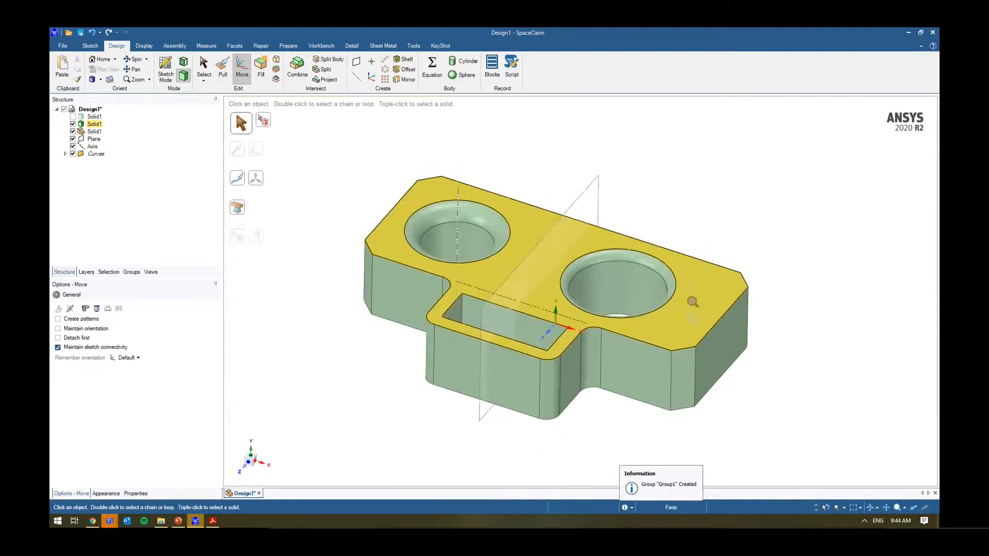
left_click(623, 296)
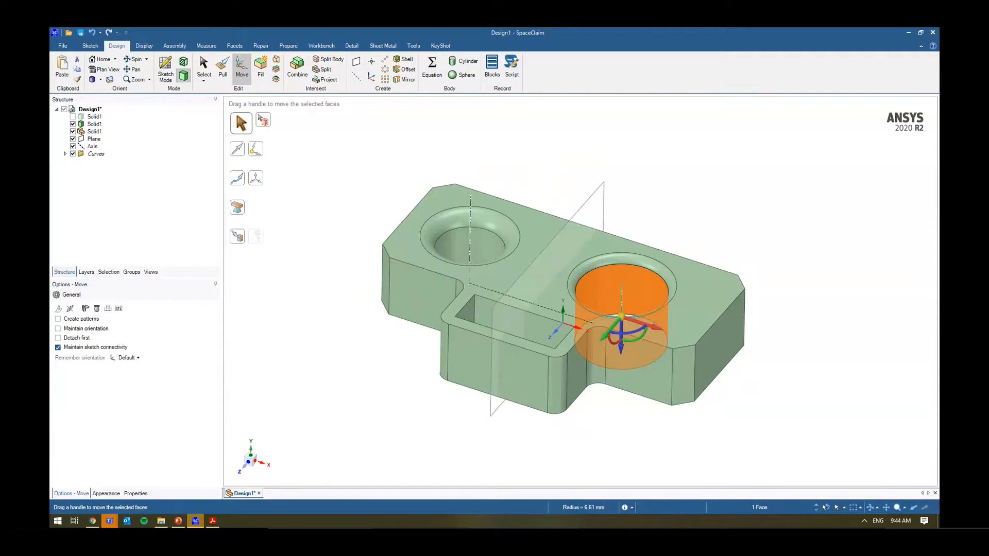
middle_click_drag(389, 304, 327, 330, "ctrl")
left_click(284, 183)
middle_click_drag(362, 221, 611, 249)
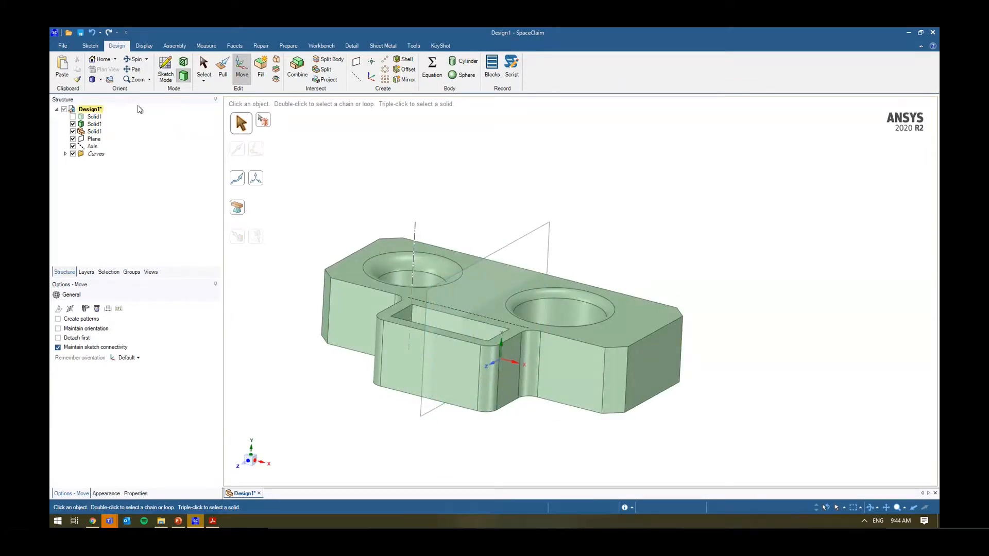
left_click(90, 45)
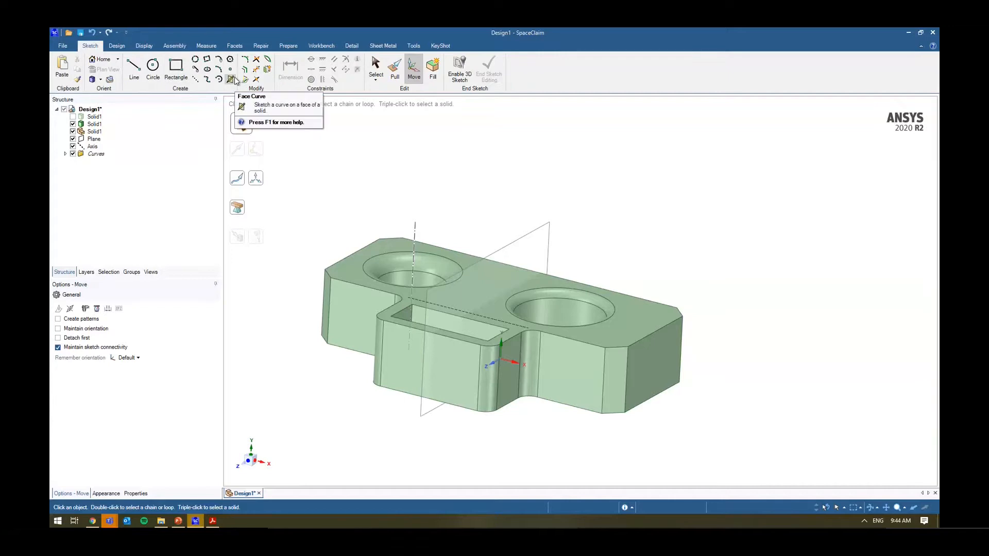
left_click(117, 46)
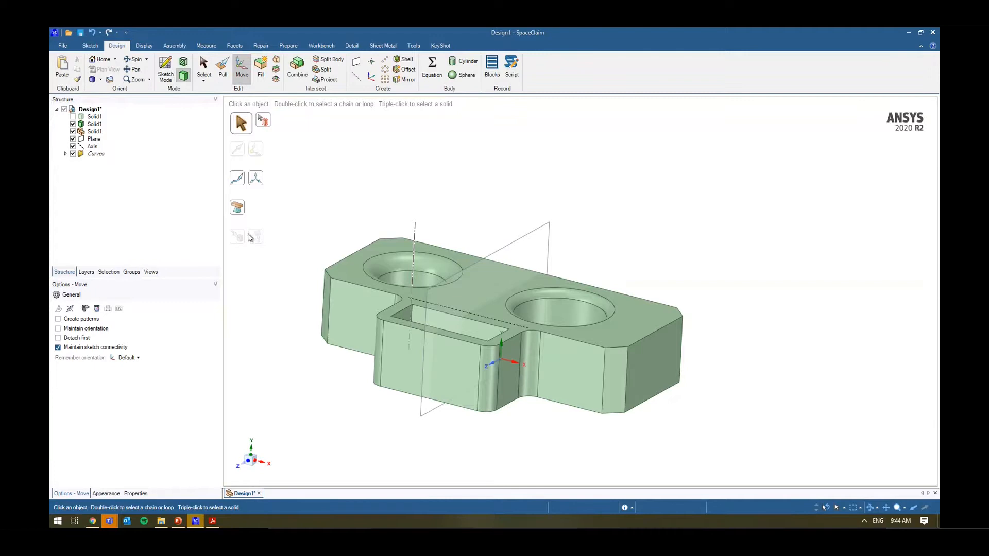
left_click(204, 69)
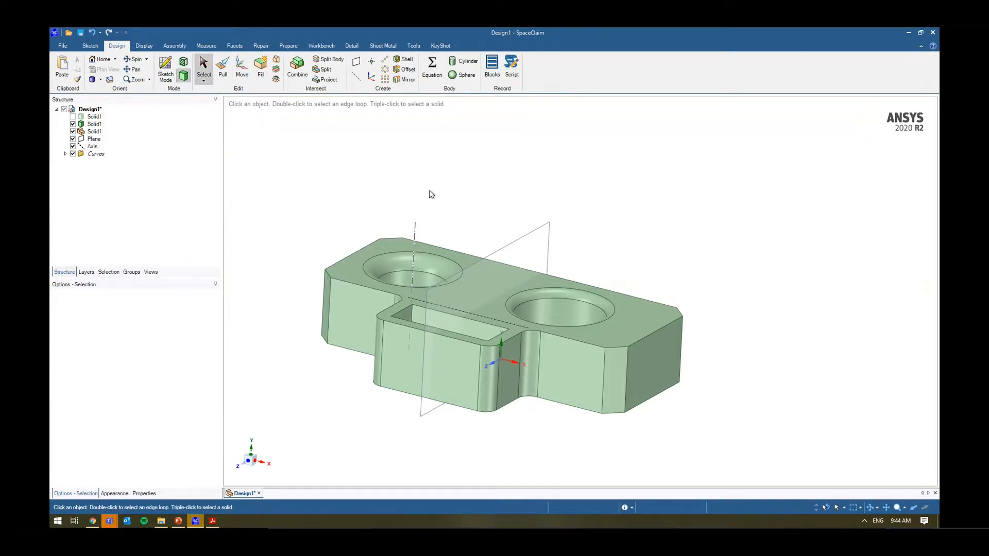
- Create a new empty design and turn on block recording for it
left_click(63, 45)
mouse_move(102, 62)
left_click(149, 72)
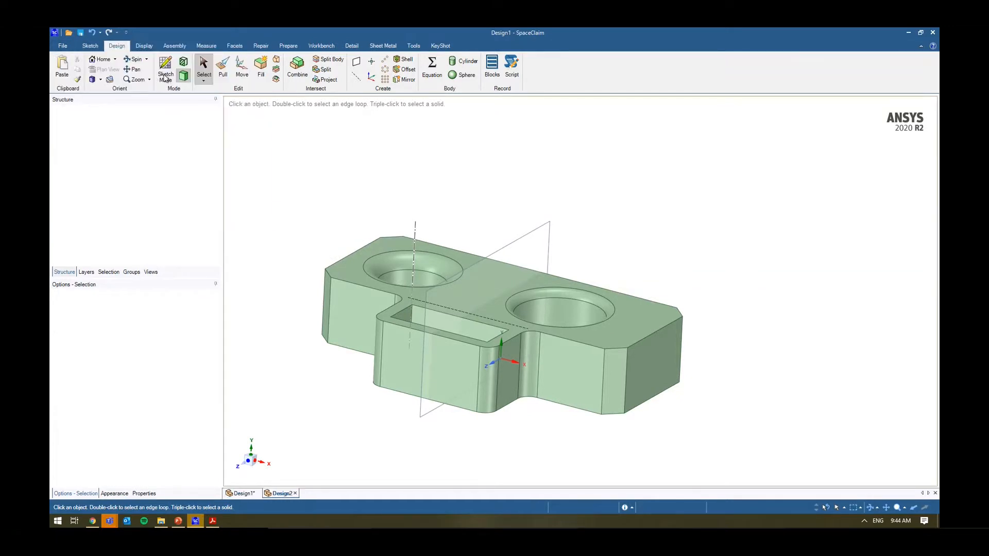
left_click(90, 45)
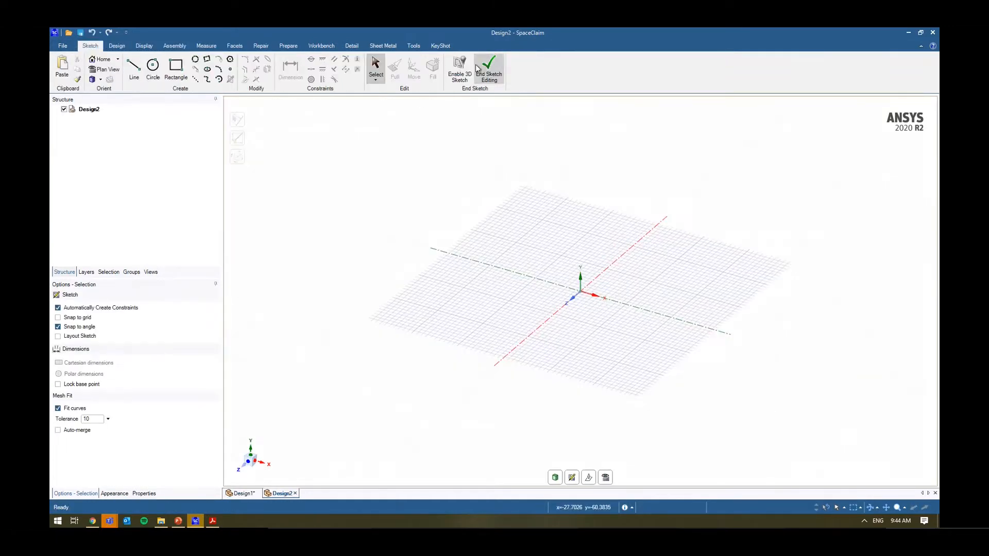
left_click(117, 46)
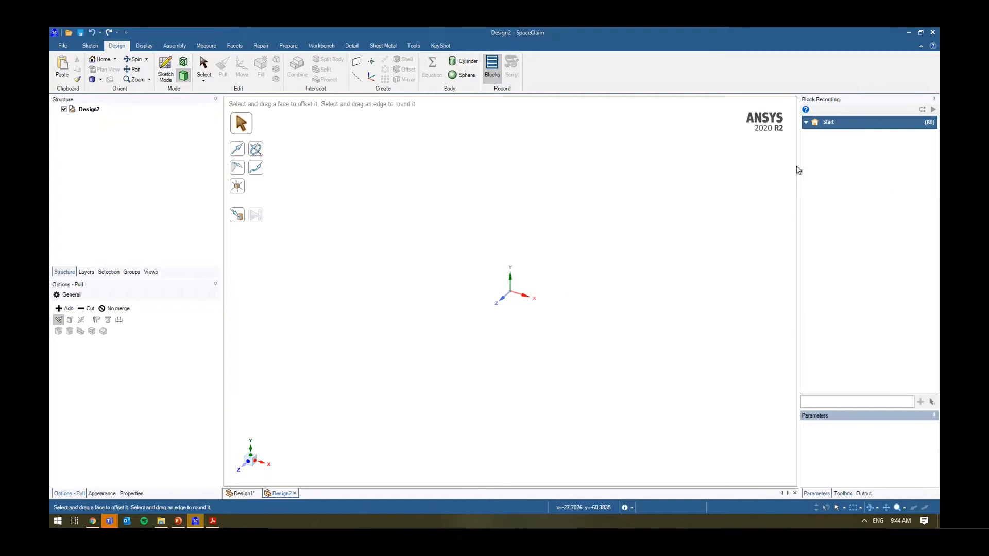
- Sketch a 20 mm square centred on the origin of the horizontal XZ plane, defining the rectangle from its center
left_click(90, 45)
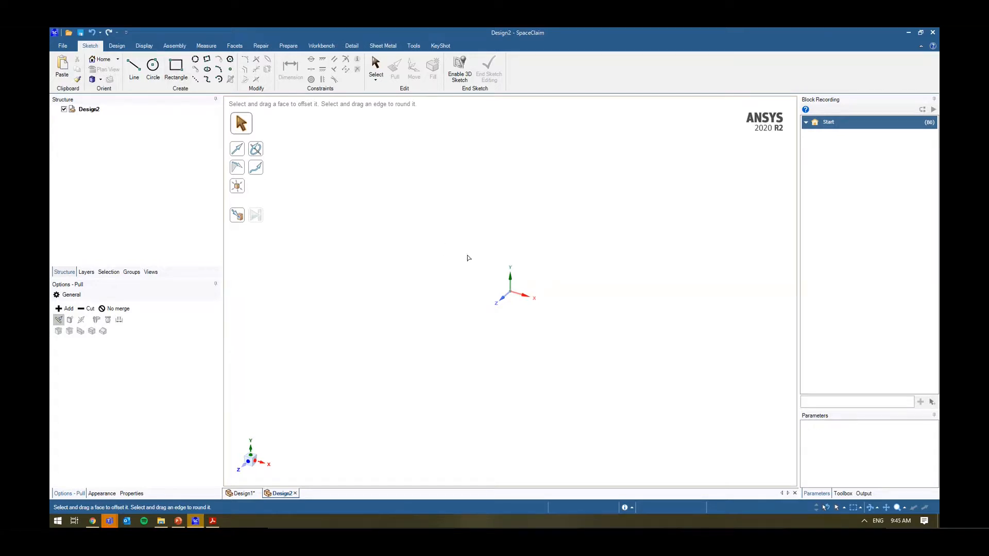
left_click(176, 66)
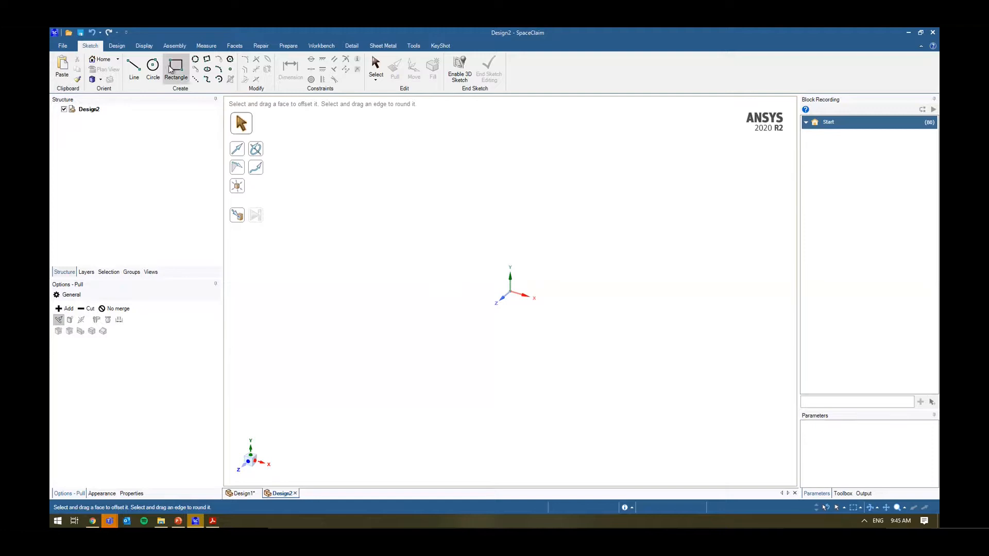
left_click(519, 299)
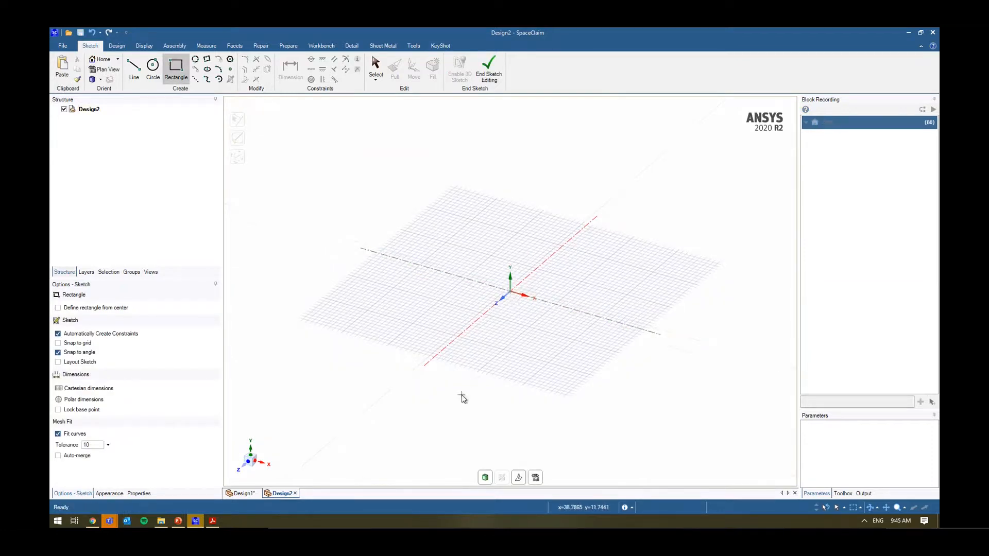
key("v")
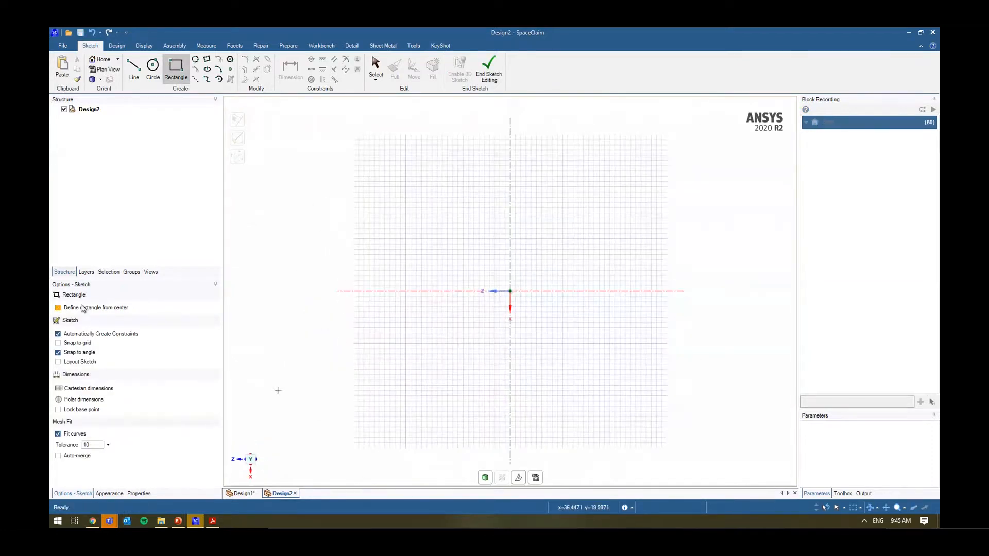
left_click(83, 309)
left_click(509, 291)
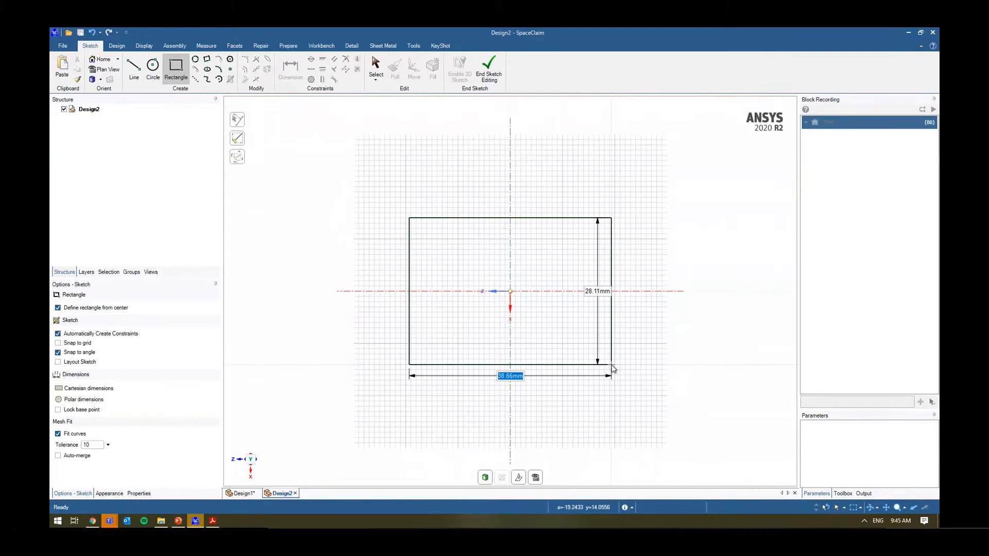
left_click(564, 348)
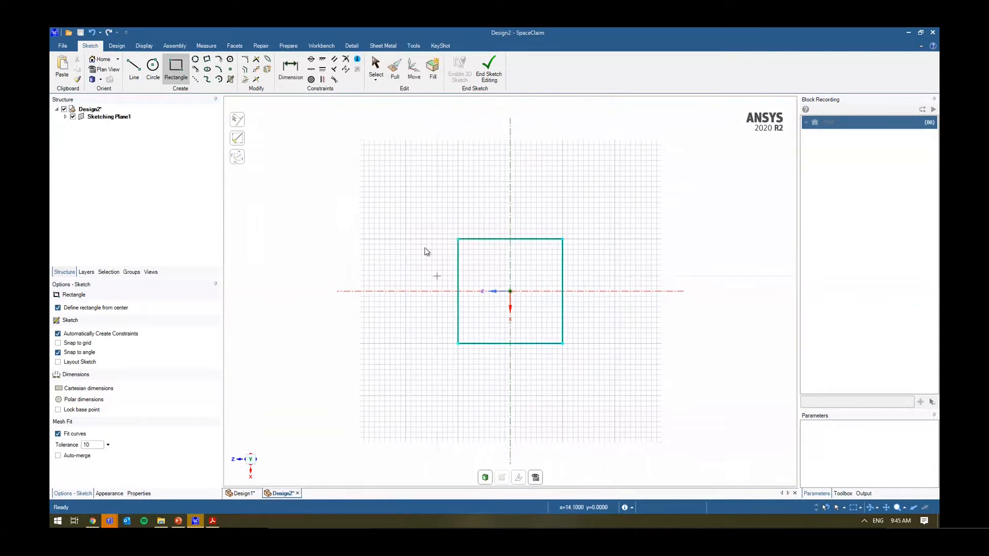
- Dimension the length of the square's upper edge
left_click(290, 70)
left_click(480, 239)
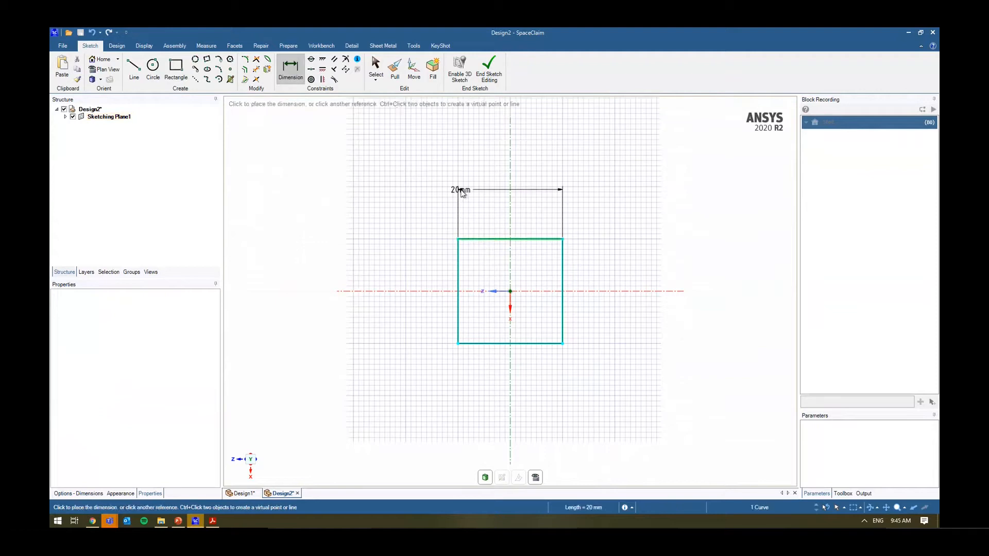
left_click(464, 189)
- Try to dimension the square's vertical side and reposition the width label, then undo the added dimension
left_click(458, 255)
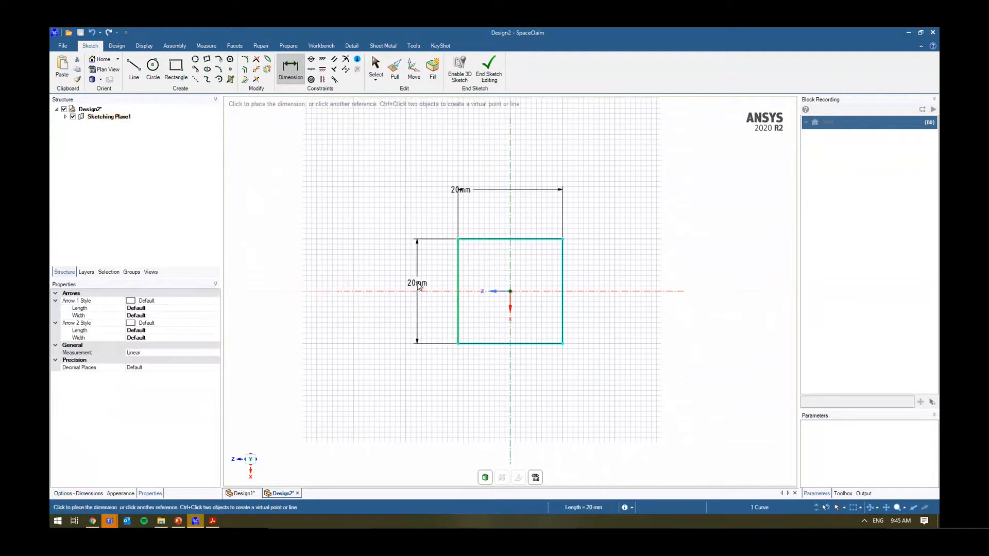
left_click(417, 282)
left_click(463, 190)
left_click(493, 190)
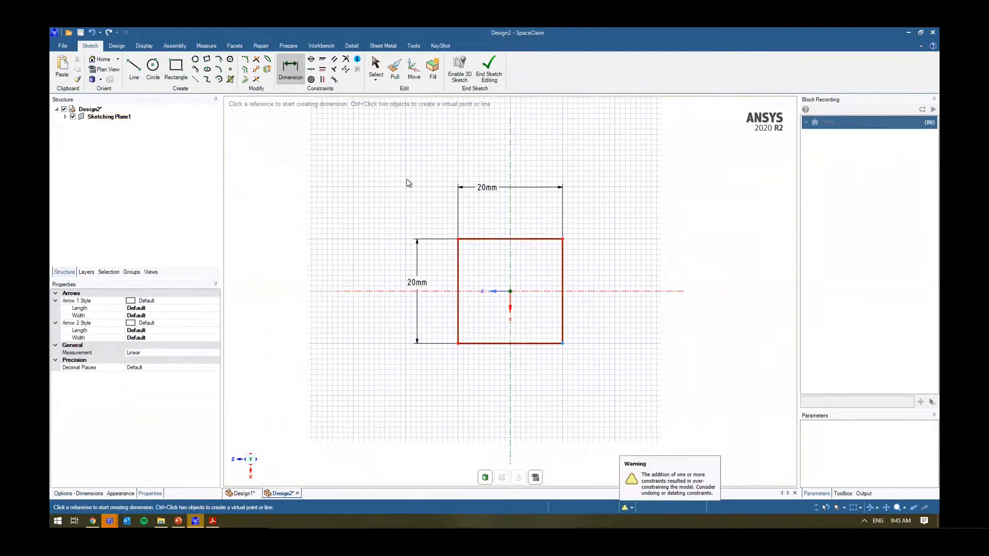
key("ctrl+z")
key("ctrl+z")
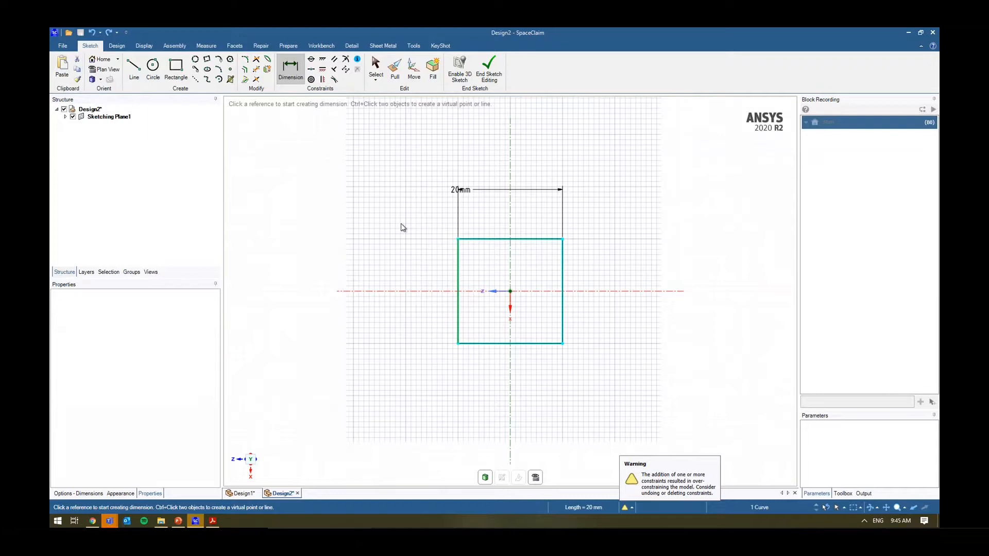
- Shift the square sideways off the origin, then dimension its left edge to the vertical axis at 10 mm
key("s")
mouse_move(563, 239)
left_mouse_down()
mouse_move(598, 215)
mouse_move(577, 239)
left_mouse_up()
key("d")
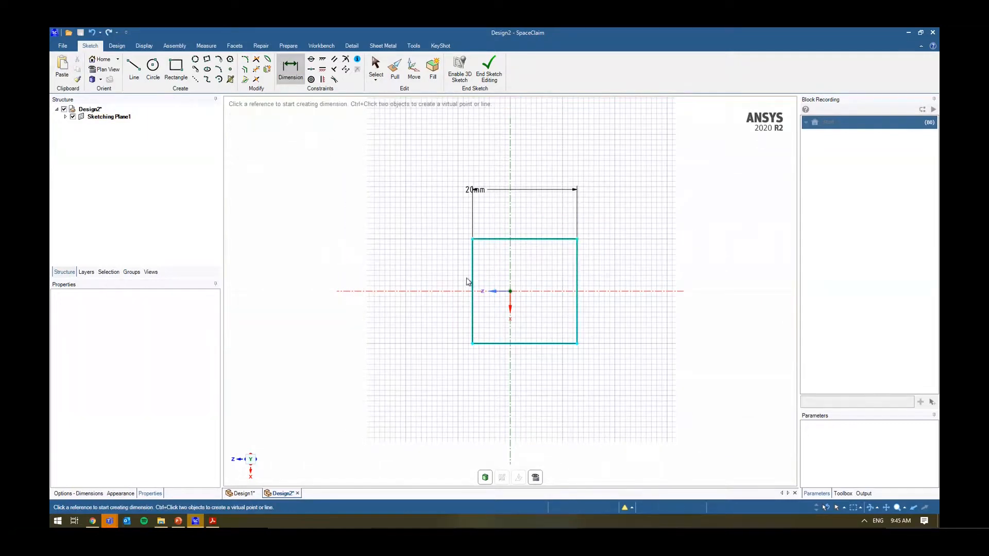
left_click(472, 267)
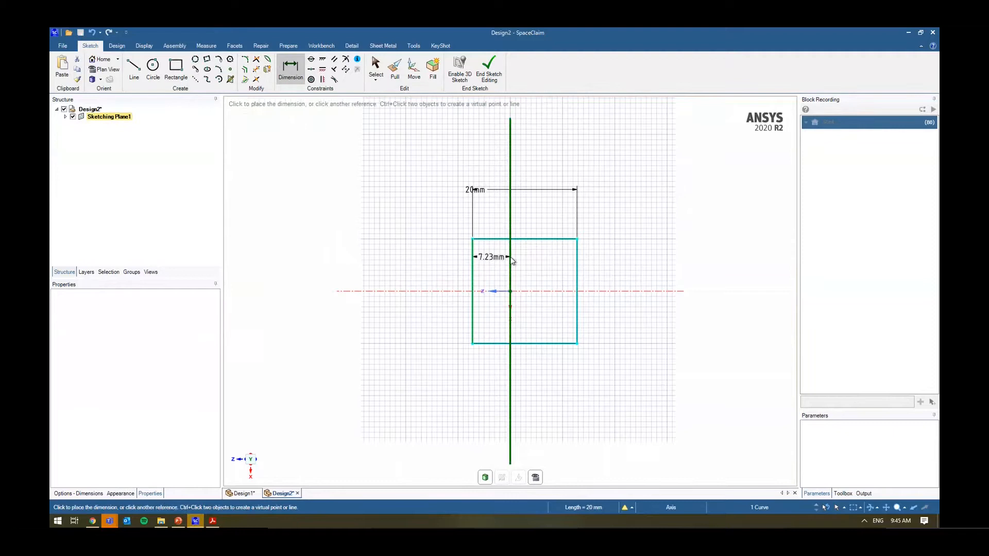
left_click(511, 257)
left_click(384, 220)
left_click(367, 216)
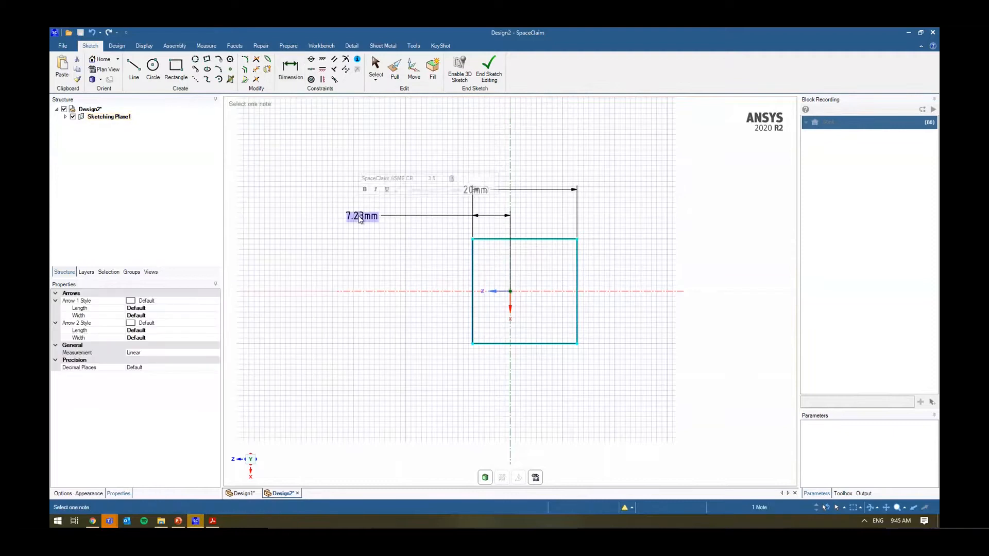
type("10")
key("Return")
- Dimension the distance from the square's upper edge to the horizontal axis
left_click(547, 239)
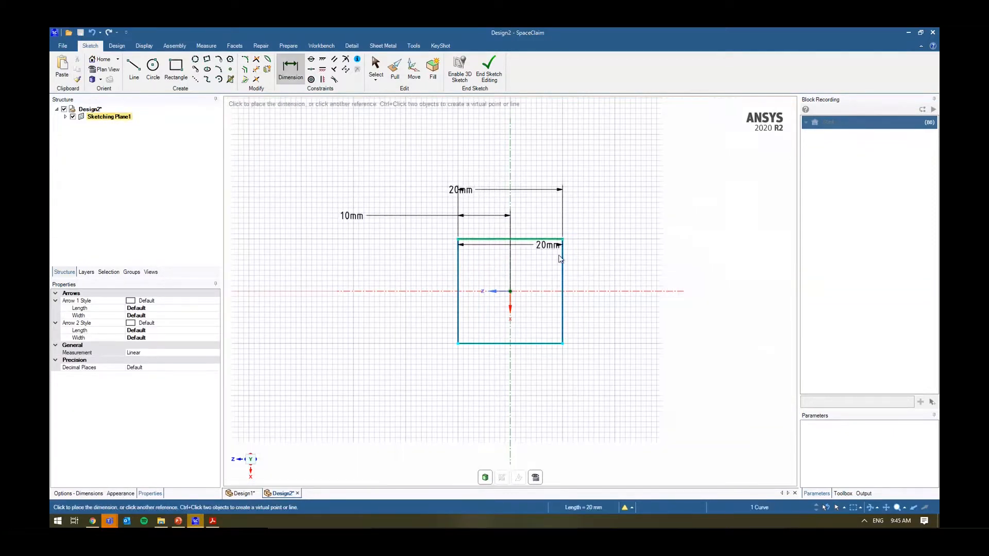
left_click(600, 292)
left_click(623, 188)
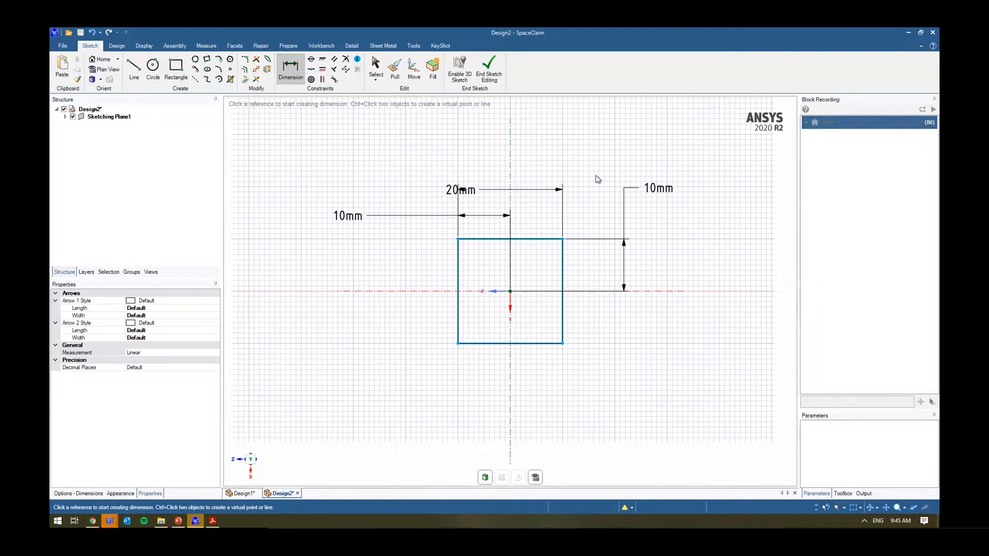
- Sketch a circle about 7.5 mm in diameter centred on the origin inside the square
mouse_move(576, 163)
middle_mouse_down()
mouse_move(528, 142)
mouse_move(514, 156)
middle_mouse_up()
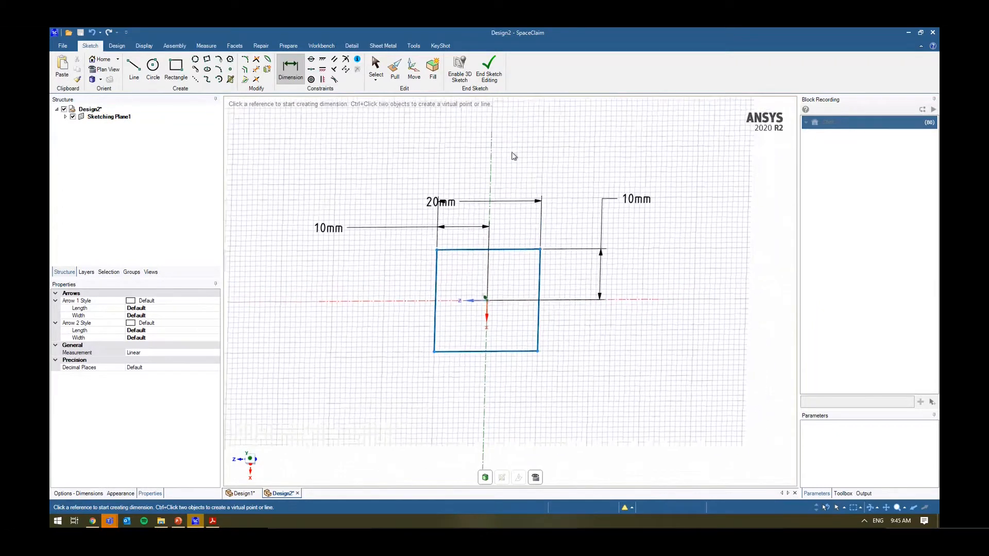
key("c")
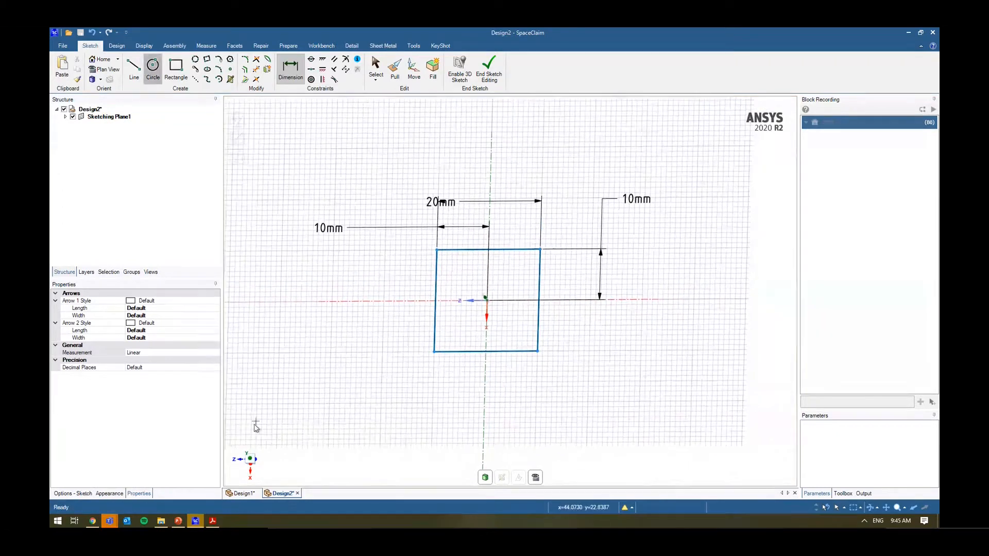
left_click(252, 460)
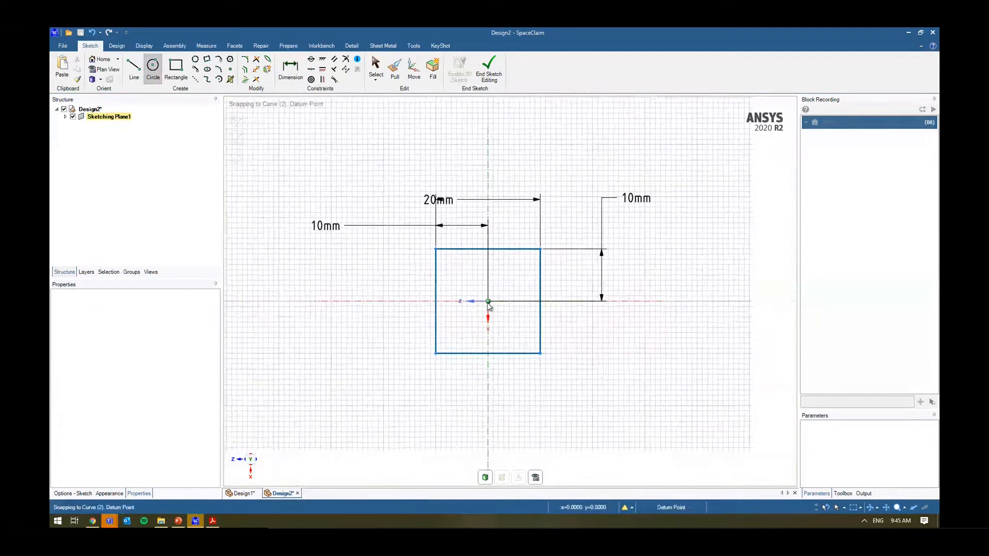
left_click(489, 301)
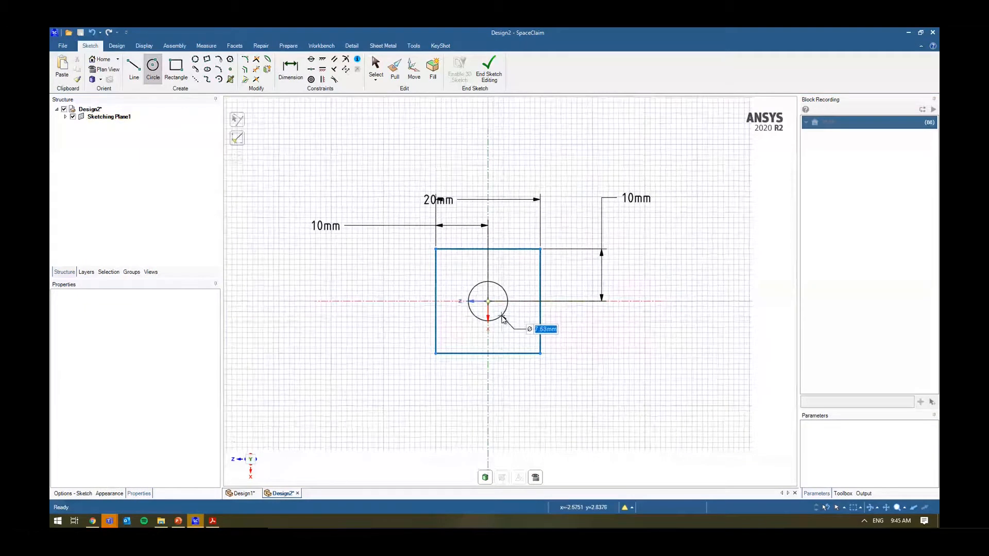
left_click(502, 316)
- Dimension the circle's diameter and set it to 5 mm
key("d")
left_click(505, 291)
left_click(584, 176)
left_click_drag(621, 173, 610, 174)
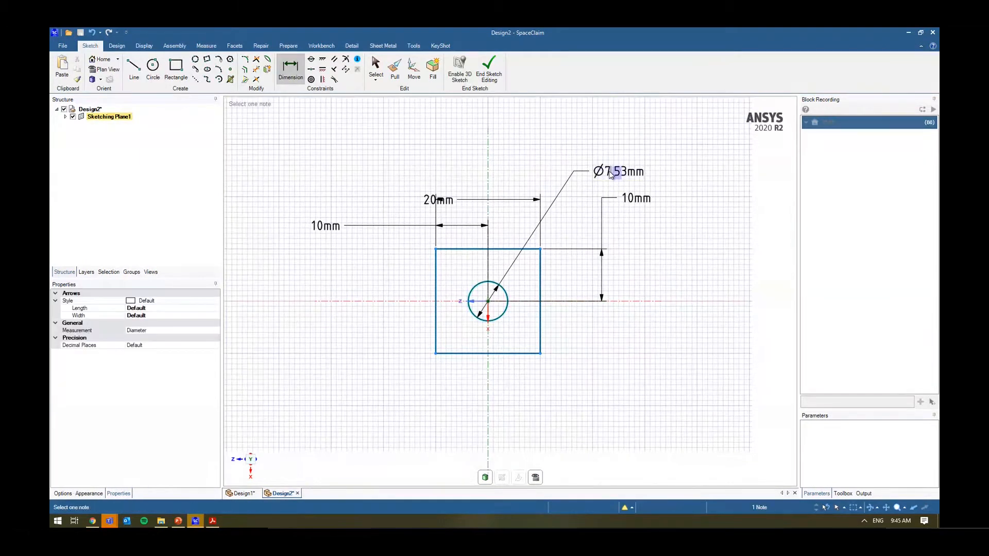
double_click(610, 174)
type("5")
key("Return")
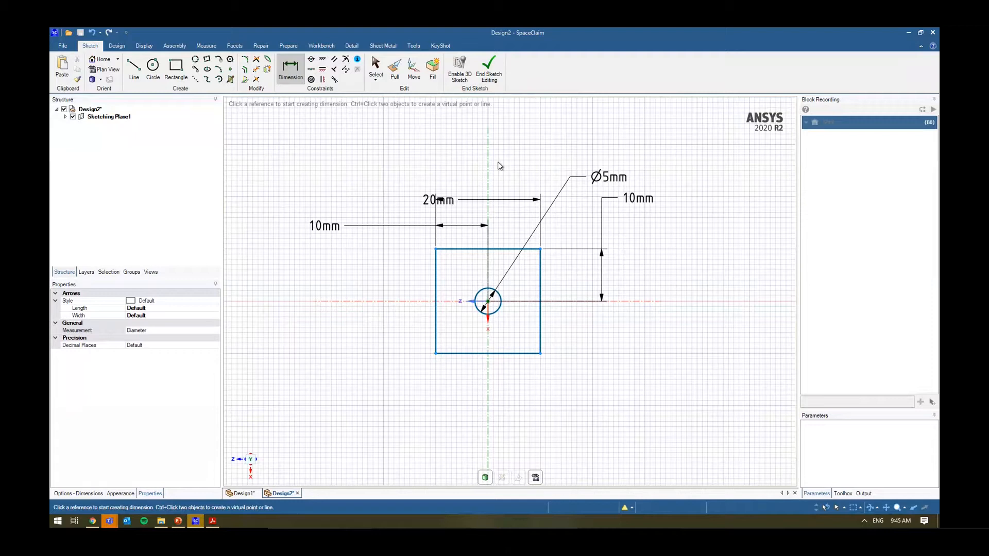
- Finish the sketch and extrude the square face around the hole upward by 5 mm
left_click(500, 76)
middle_click_drag(657, 334, 650, 289)
left_click(496, 315)
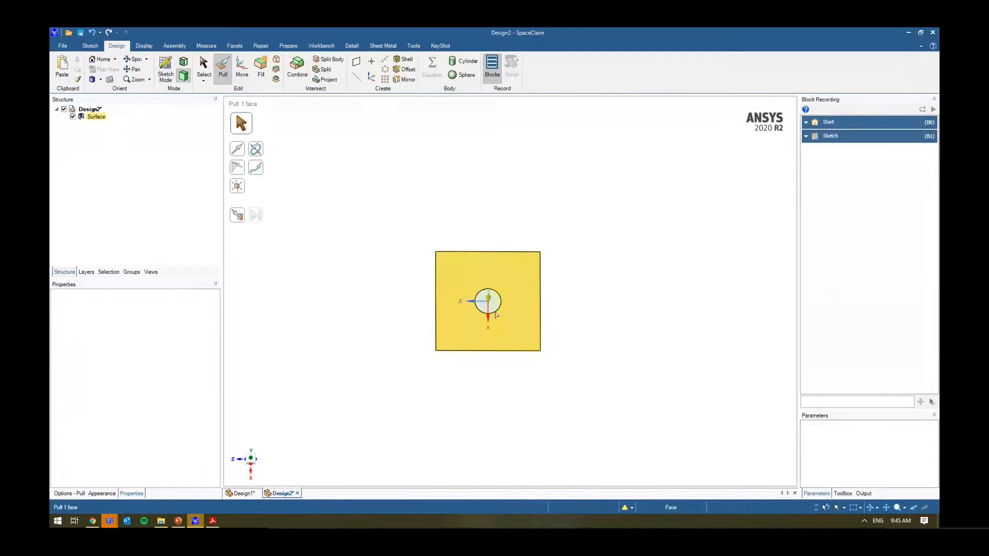
left_click(515, 286)
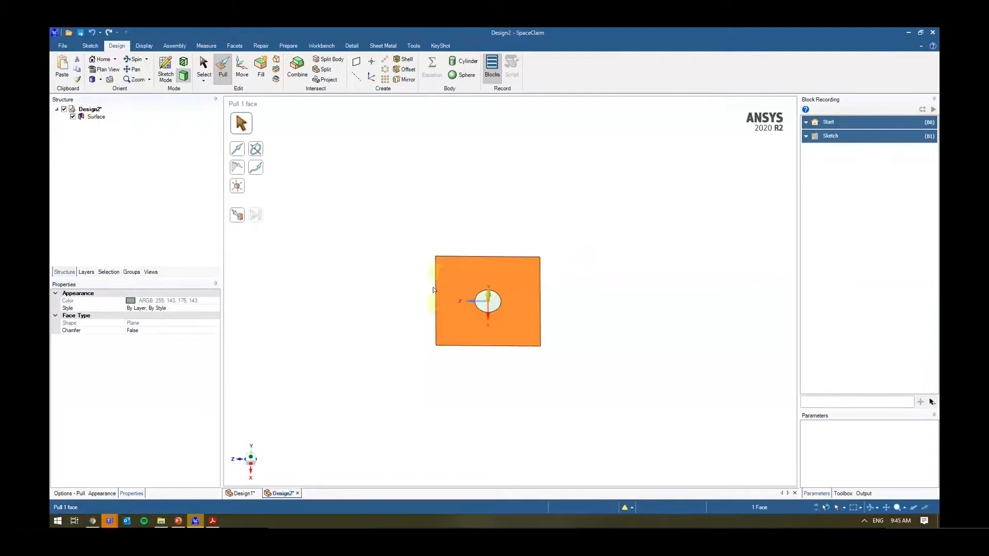
left_click_drag(433, 290, 462, 327)
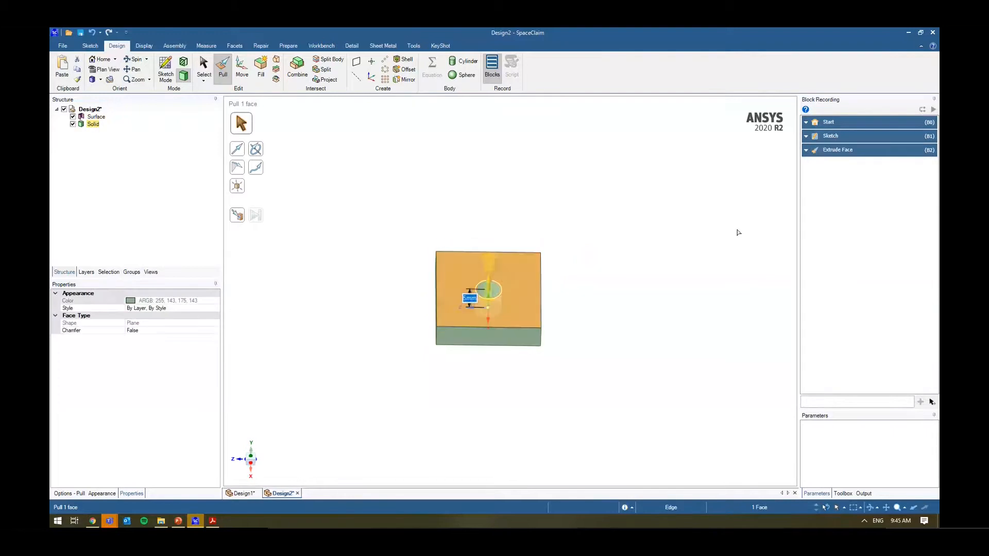
- Expand the recorded blocks, set the Extrude Face distance to 10 mm and replay the blocks
left_click(806, 150)
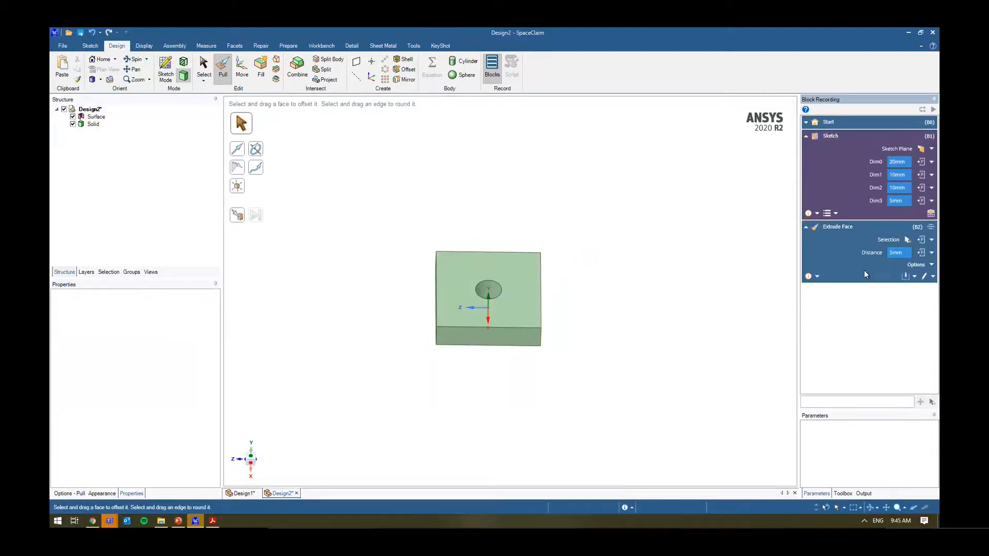
left_click(807, 122)
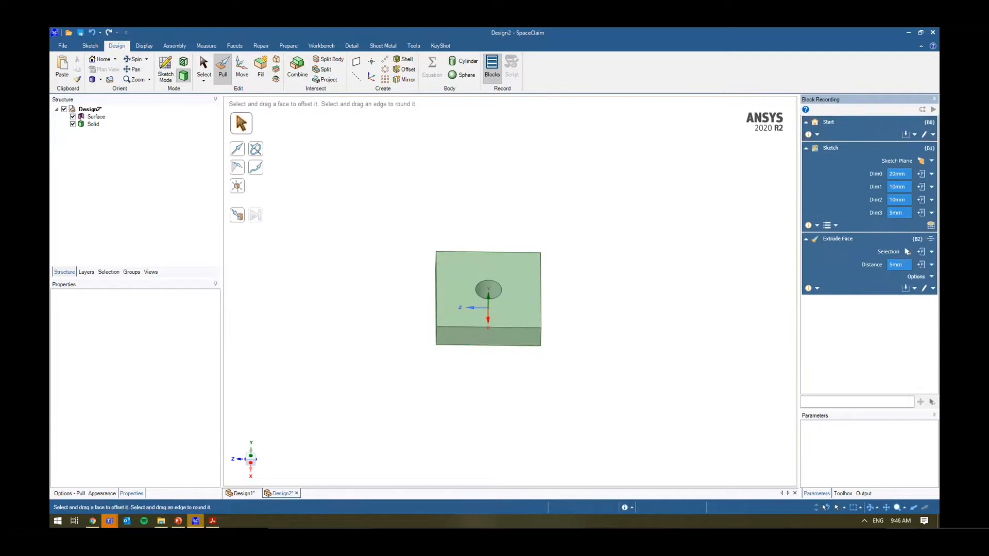
left_click(902, 264)
type("10")
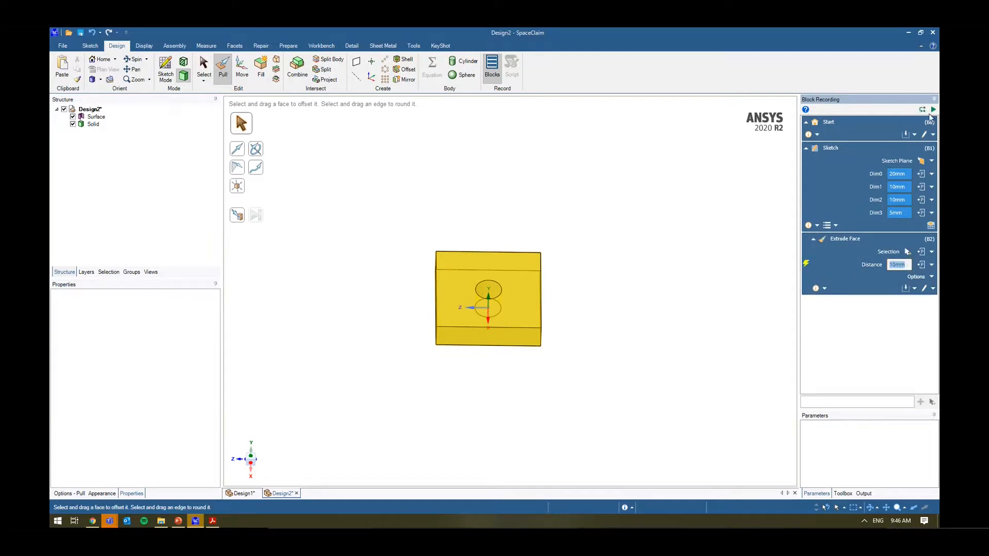
left_click(933, 109)
- Set the Sketch block's Dim3, the hole diameter, to 4 mm and replay the blocks
middle_click_drag(695, 334, 668, 328)
left_click(906, 213)
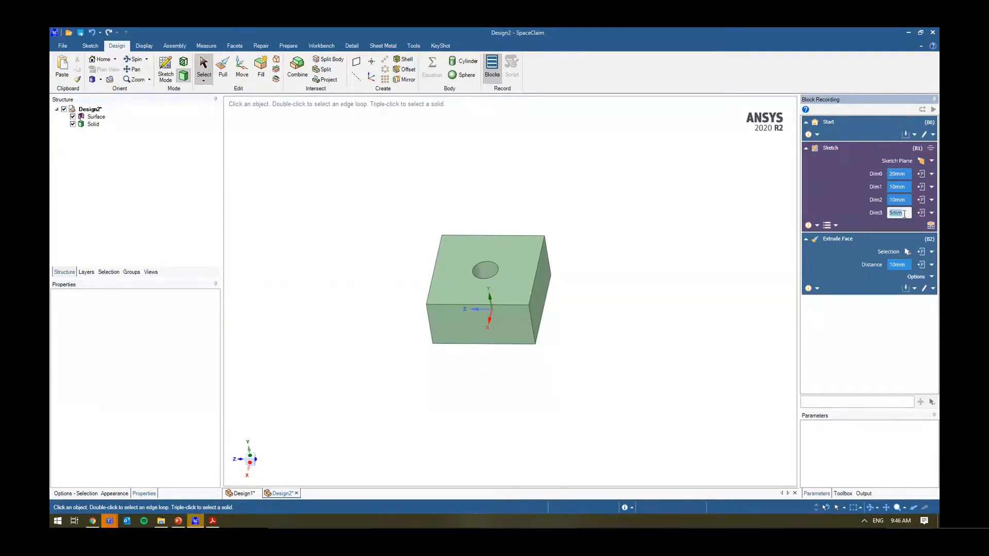
type("4")
key("Return")
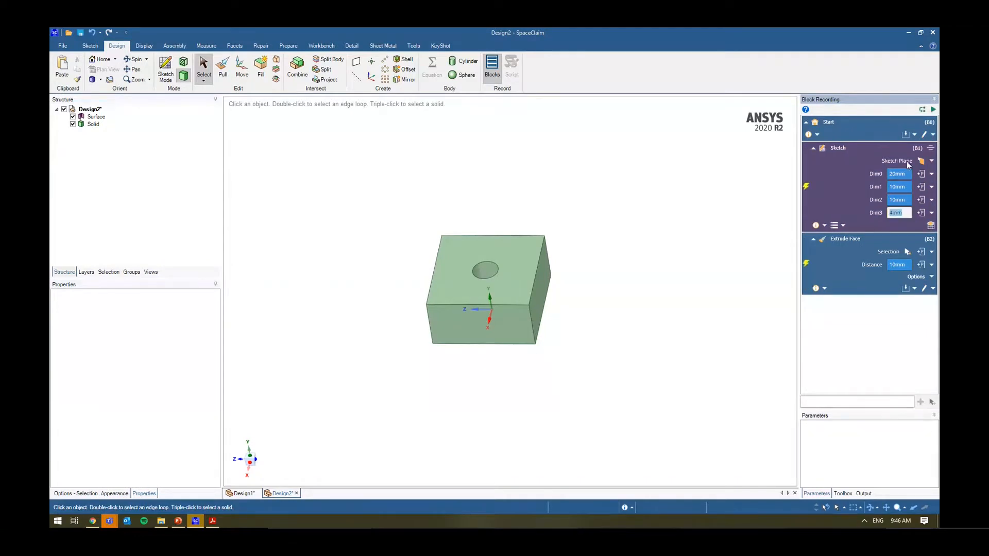
left_click(934, 110)
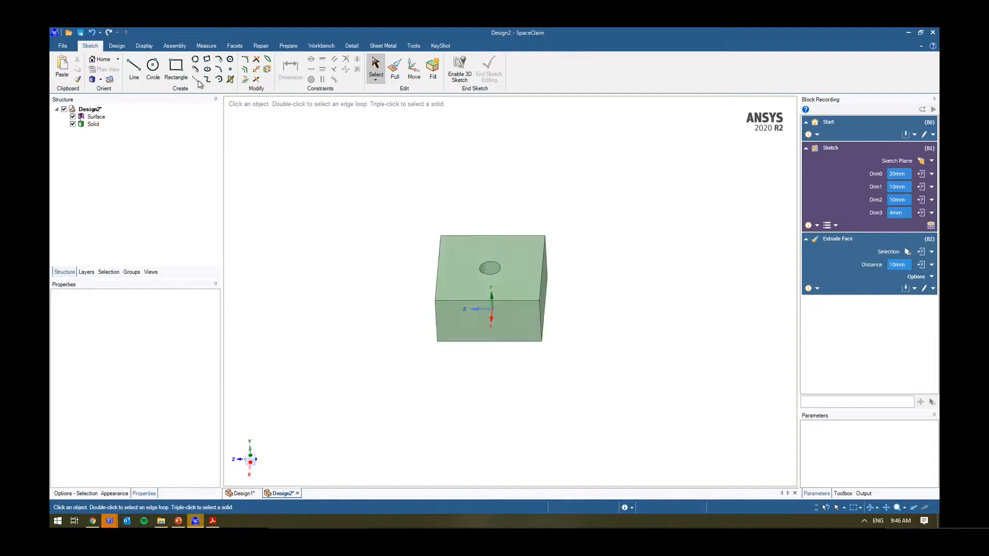
- Copy the whole block solid and move it along the Y and Z directions, clear of the original
left_click(117, 45)
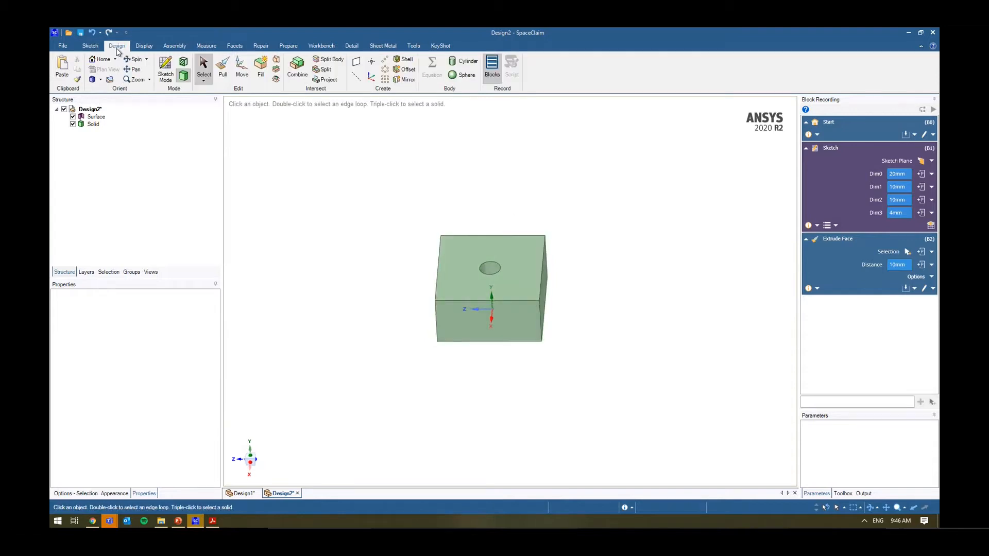
triple_click(473, 250)
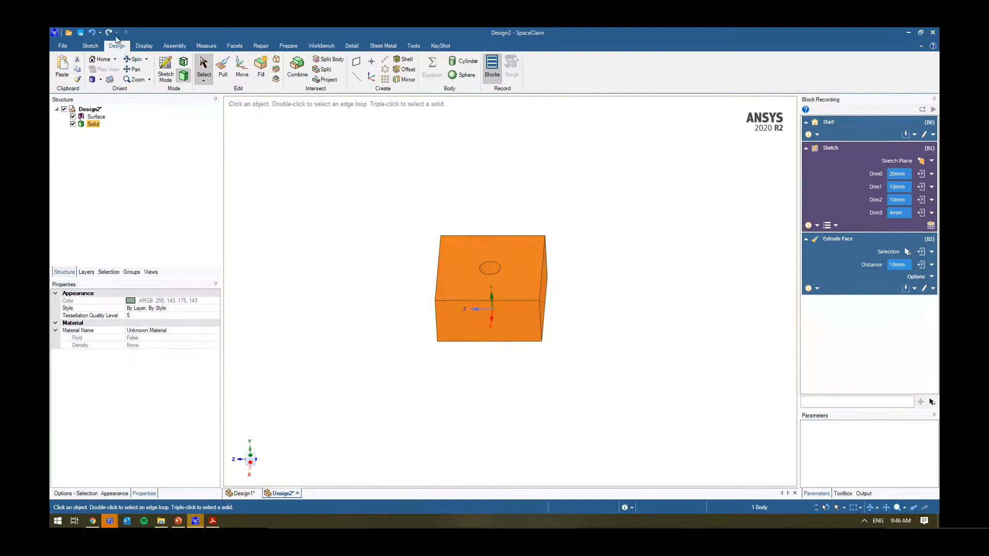
left_click(241, 67)
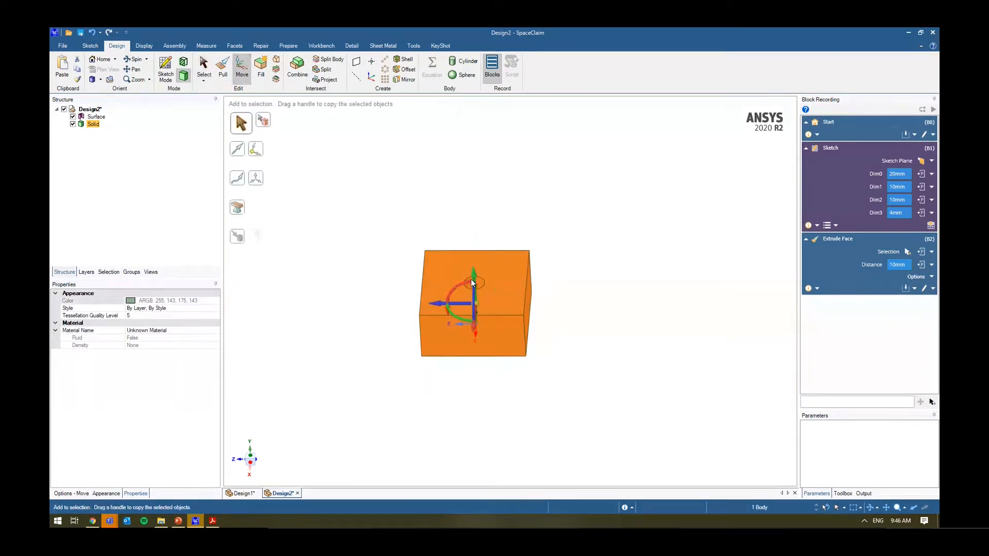
left_click_drag(470, 279, 308, 206, "ctrl")
left_click(521, 203)
middle_click_drag(522, 207, 568, 247, "shift")
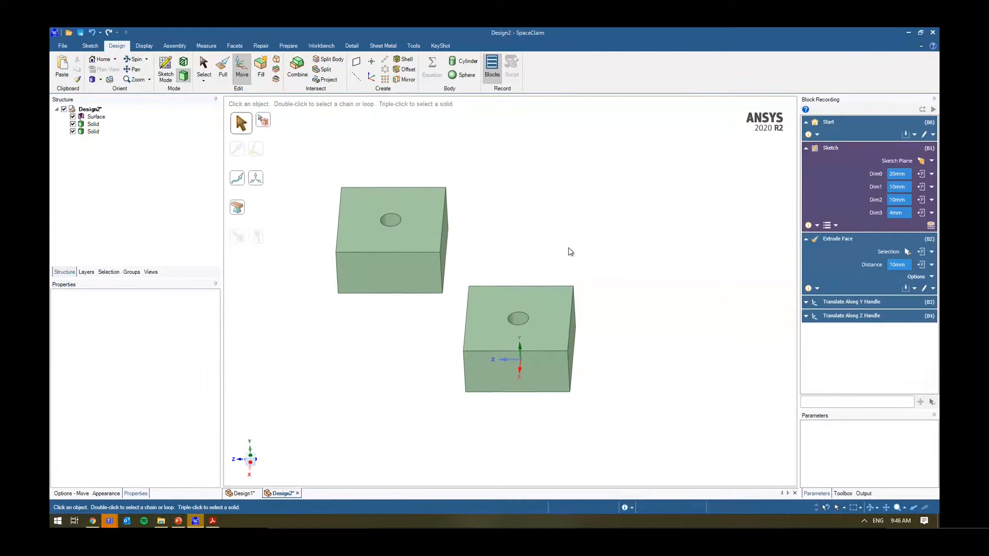
- Collapse the recorded Sketch block and expand the Translate Along Z Handle block to inspect its settings
scroll(568, 247, "down", 2)
left_click(806, 148)
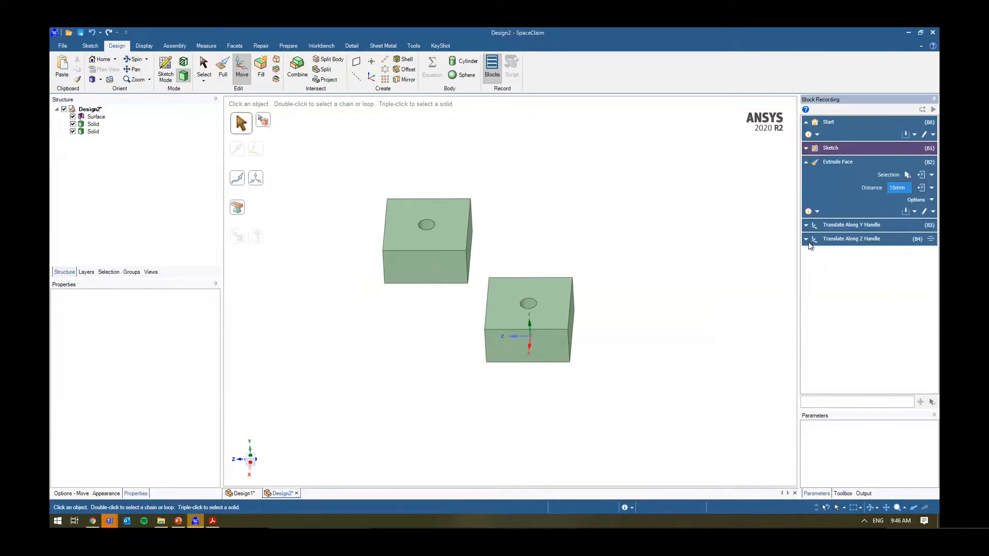
left_click(807, 239)
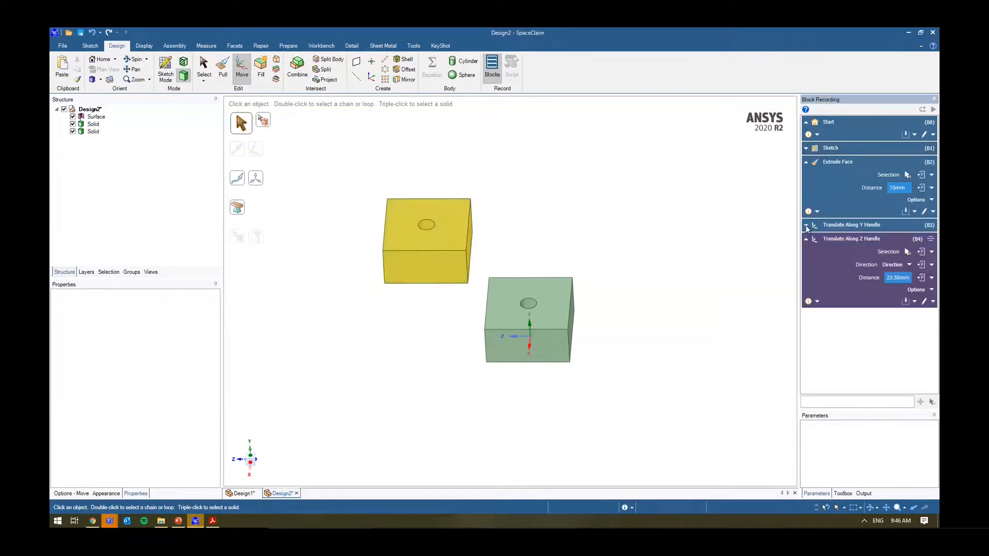
- Copy the cylindrical hole face of the lower block and move it upward about 24.5 mm with the Move tool
left_click(532, 304)
key("s")
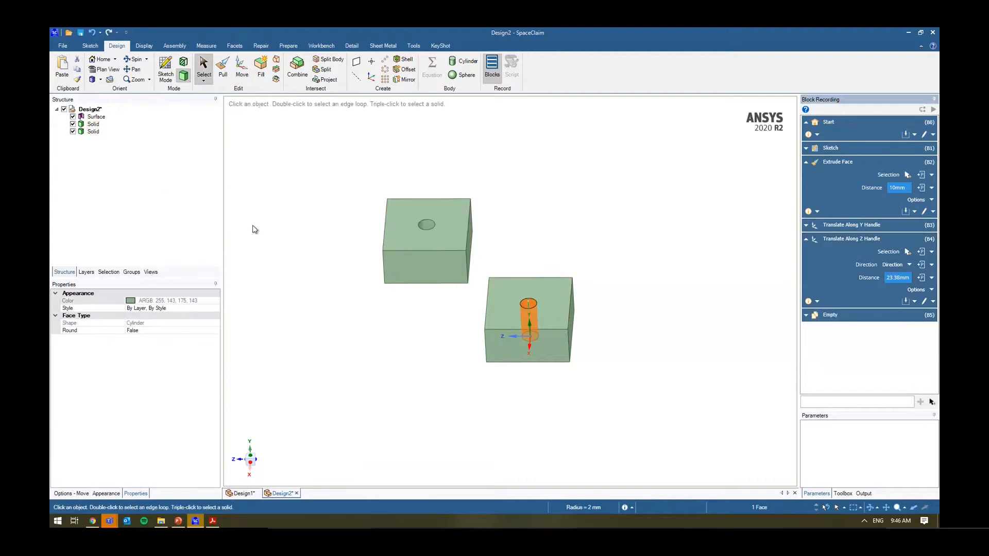
key("m")
left_click_drag(526, 289, 520, 221)
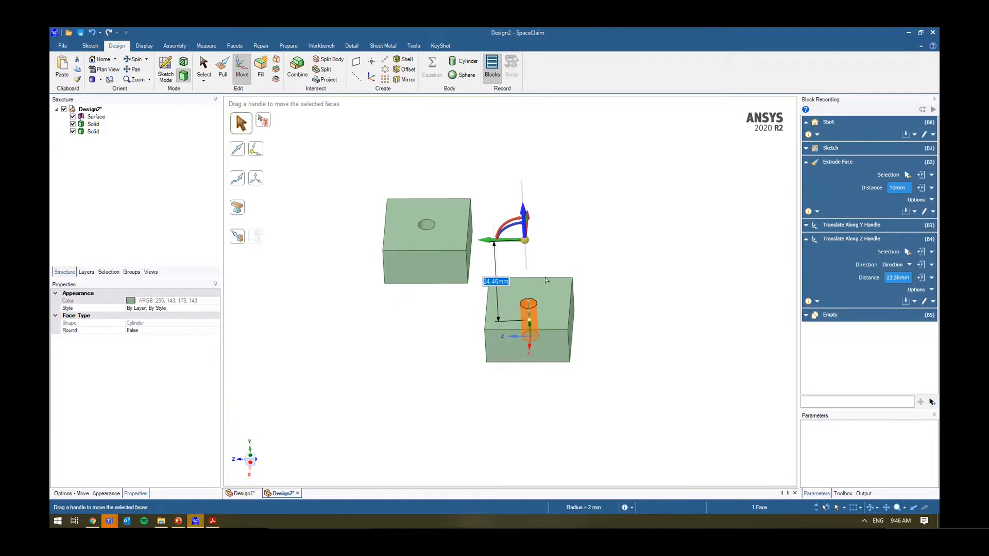
- Delete the surface body from the design structure, keeping the two solids
key("s")
left_click(113, 119)
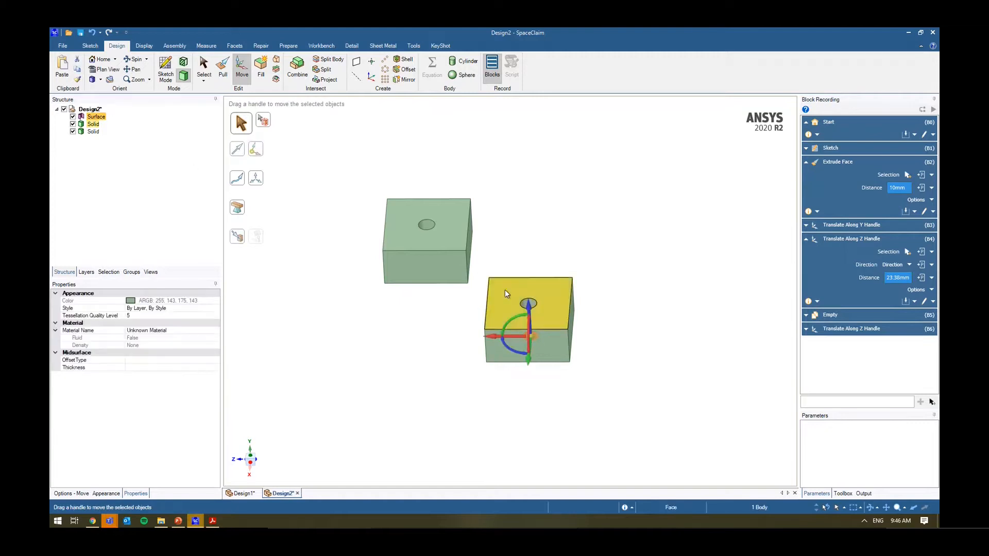
key("Delete")
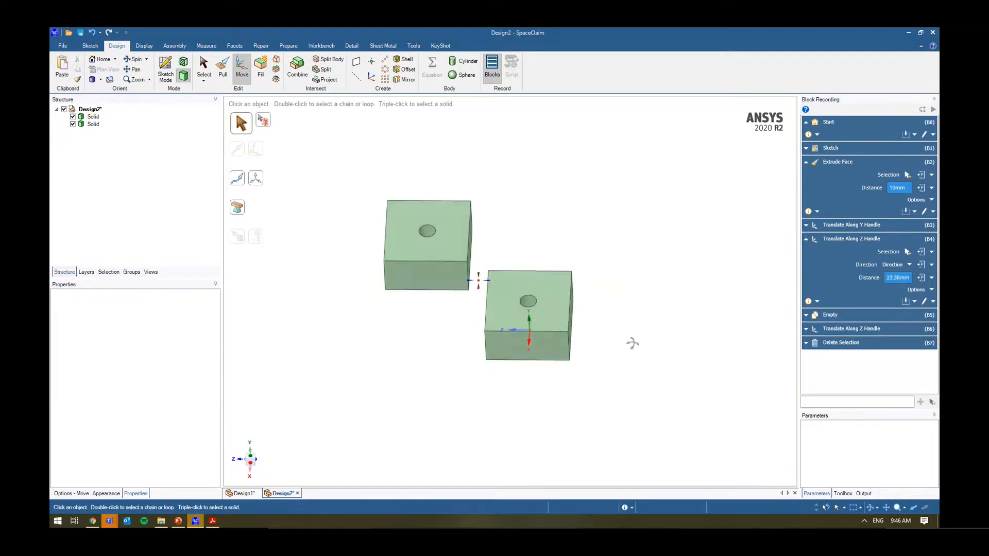
- Try copying the cylindrical hole face of the lower block again while recording
key("s")
left_click(532, 301)
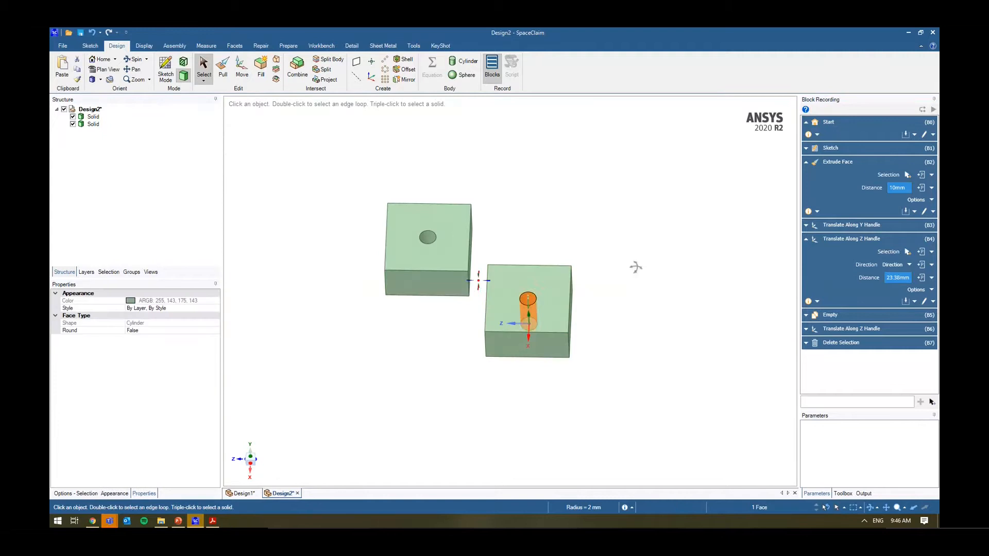
key("ctrl+c")
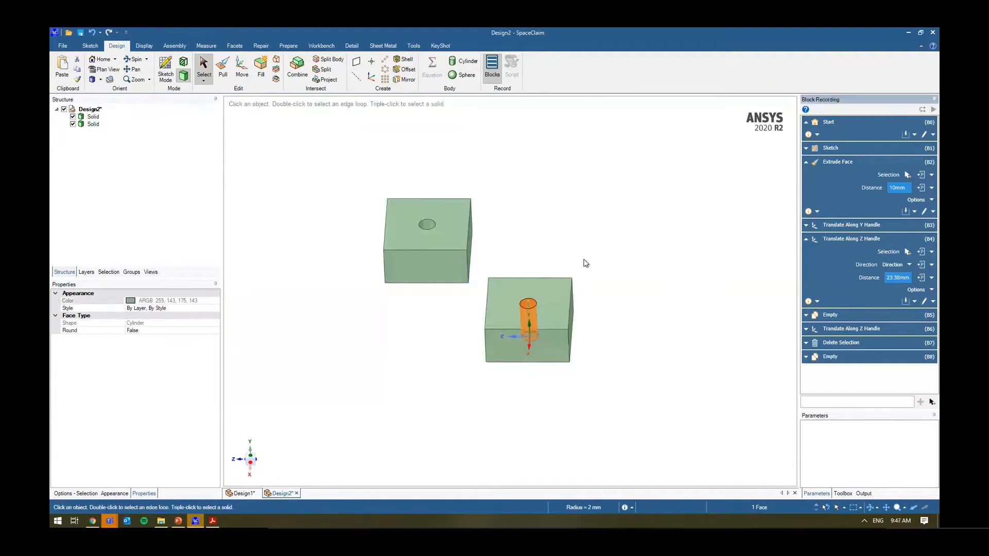
left_click(626, 272)
left_click(534, 306)
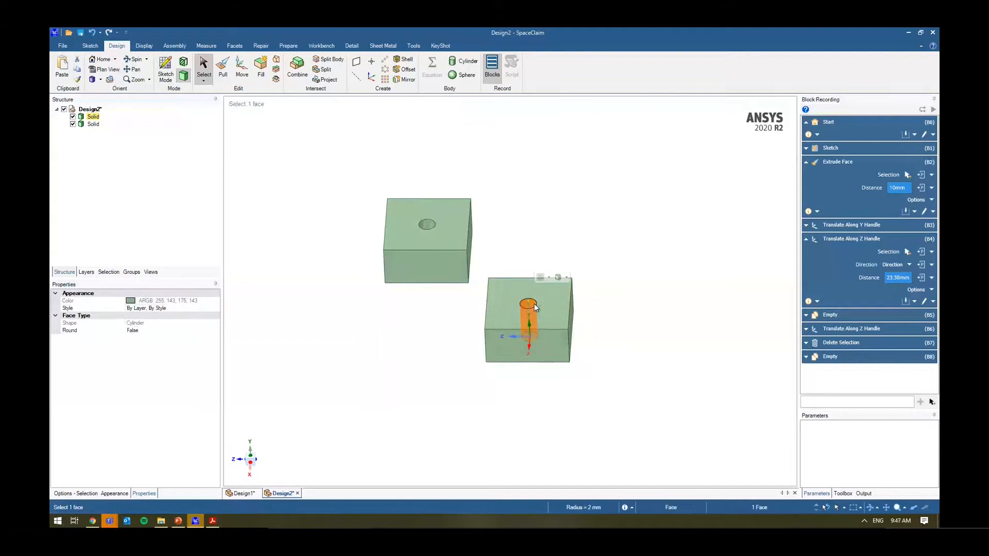
scroll(617, 343, "up", 3)
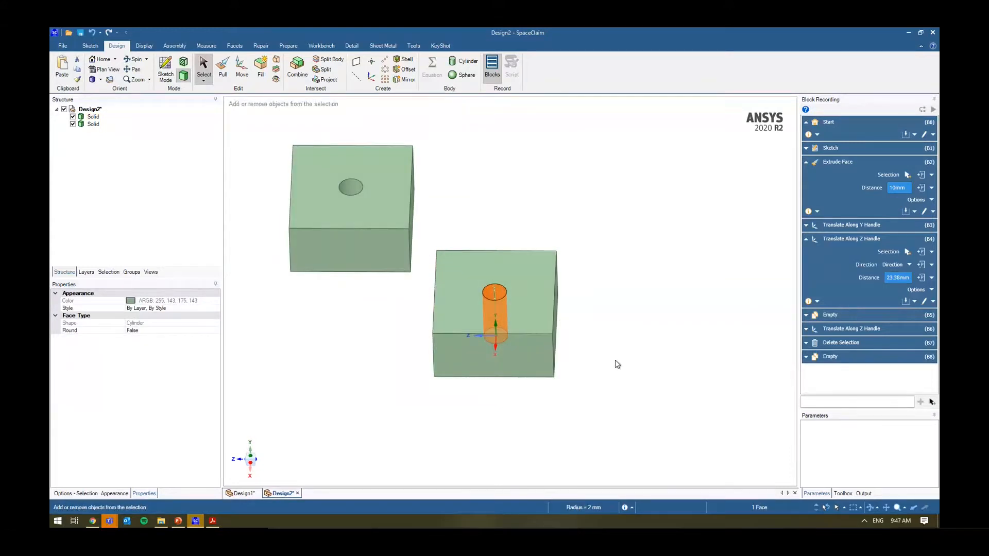
scroll(611, 365, "down", 1)
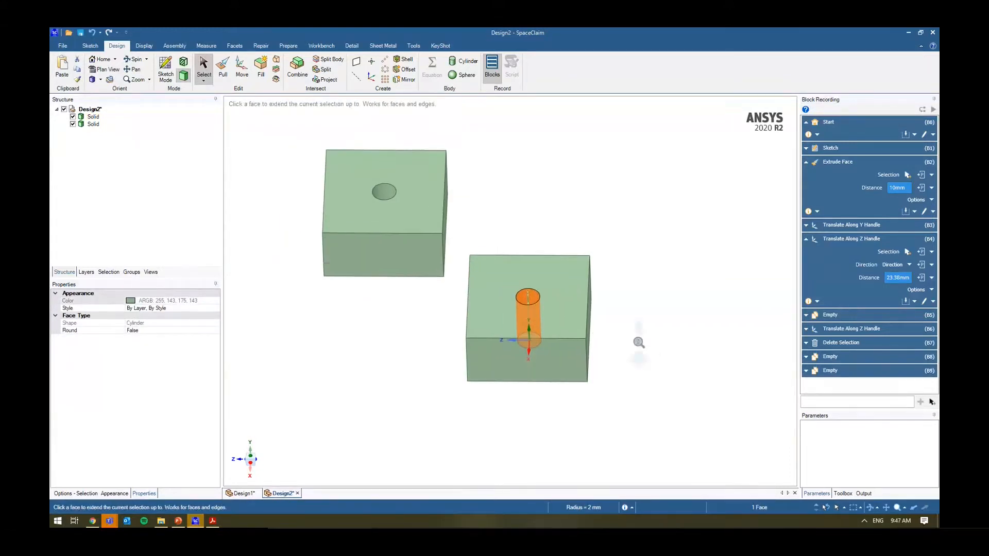
- Inspect the two Empty blocks recorded after Delete Selection and delete both from the block recording
left_click(807, 371)
left_click(806, 357)
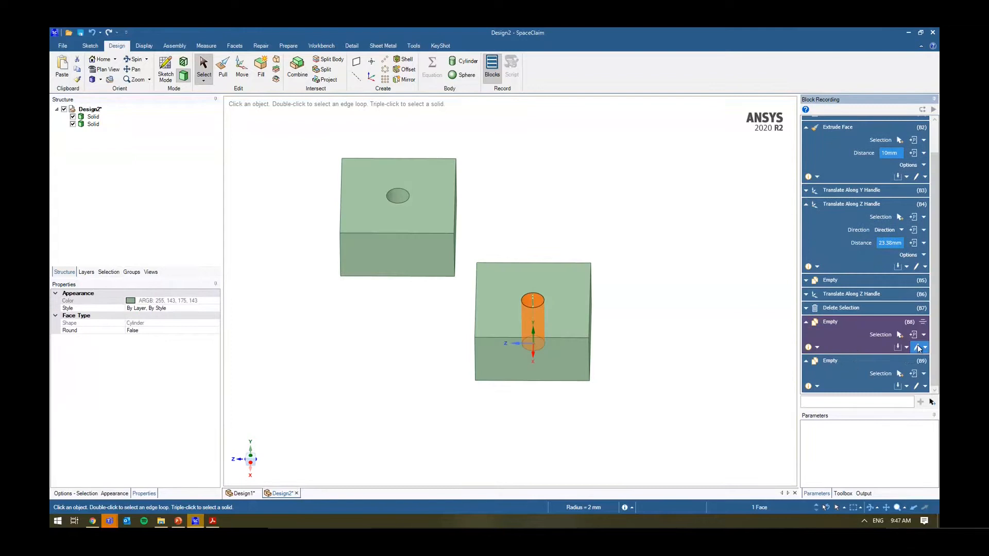
right_click(885, 329)
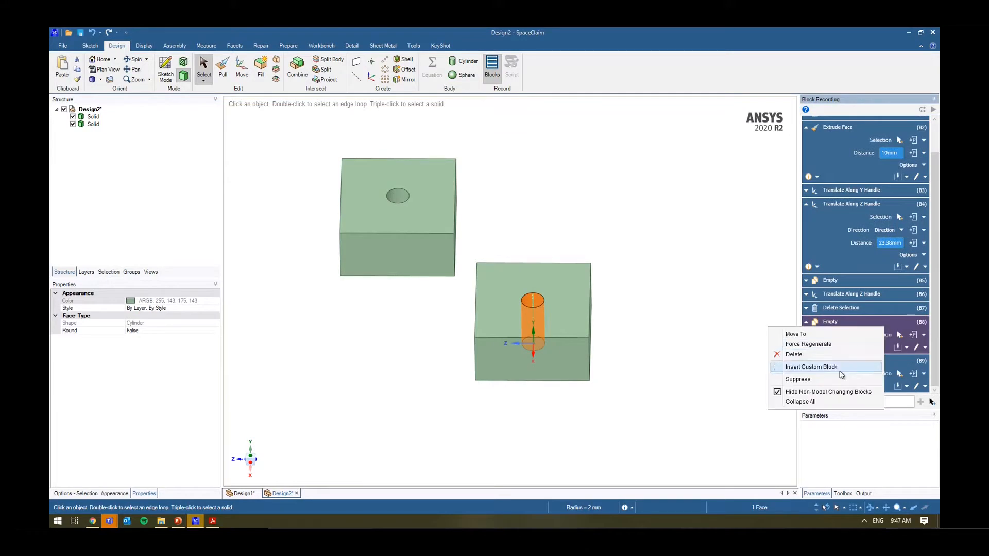
left_click(863, 351)
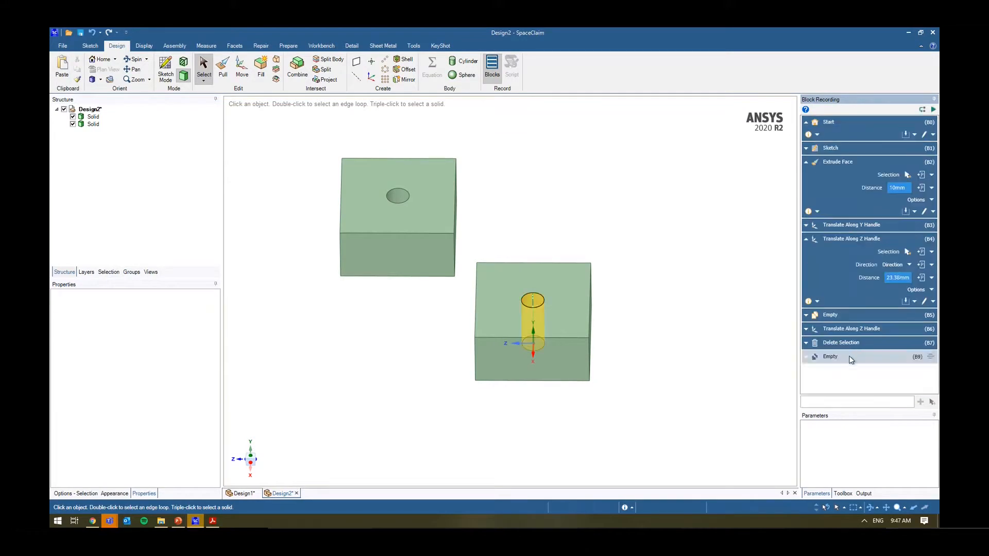
right_click(851, 359)
left_click(817, 375)
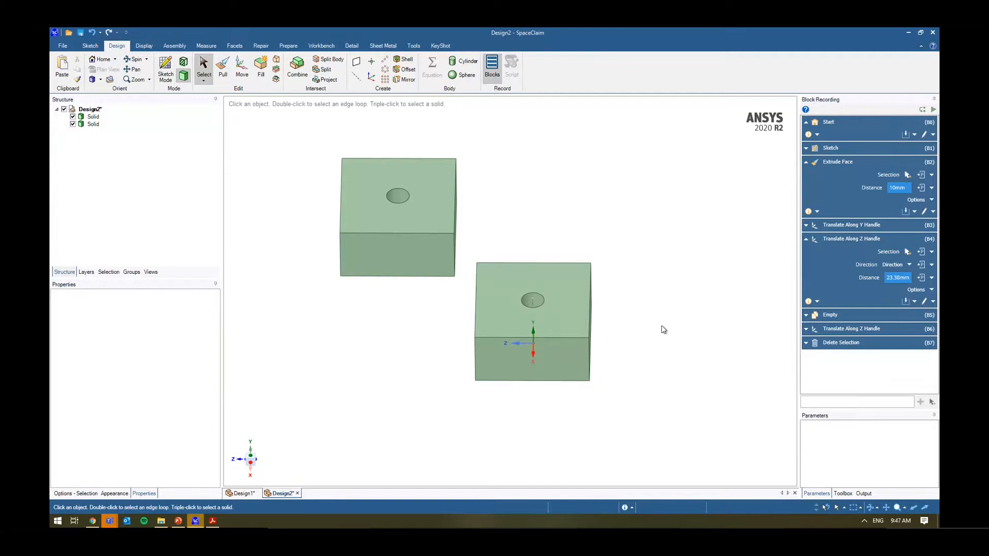
- Select the cylindrical hole face of the upper block
left_click(395, 195)
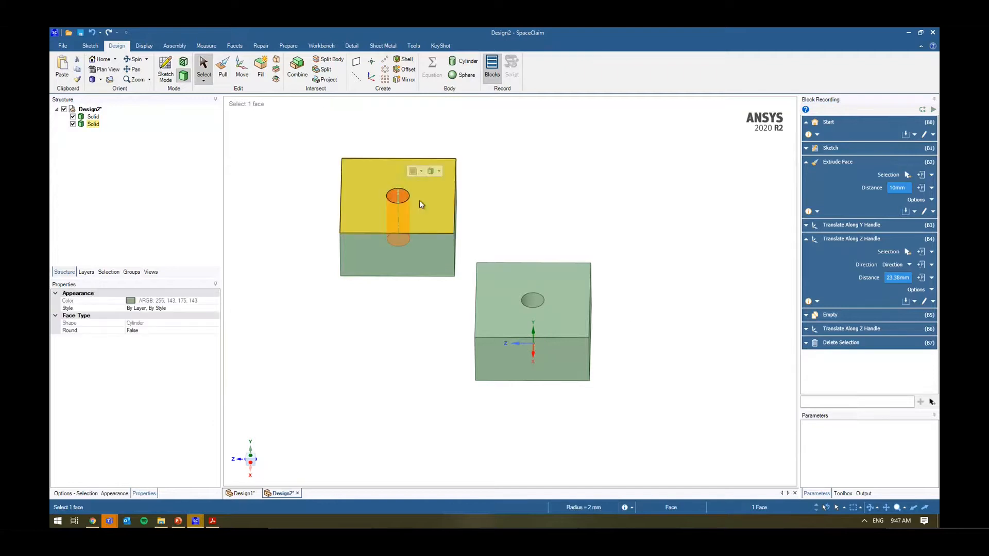
- Copy the hole's cylindrical face out of the upper block as a separate surface, about 34 mm to the side
key("m")
left_click_drag(359, 220, 553, 213, "ctrl")
middle_click_drag(511, 260, 490, 259)
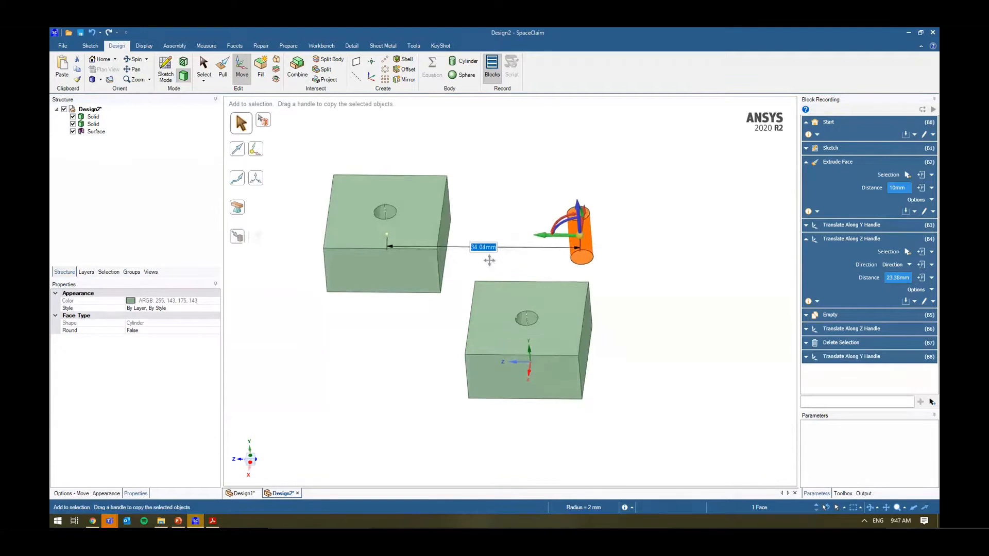
scroll(489, 258, "down", 1)
left_click(406, 217)
left_click(566, 248)
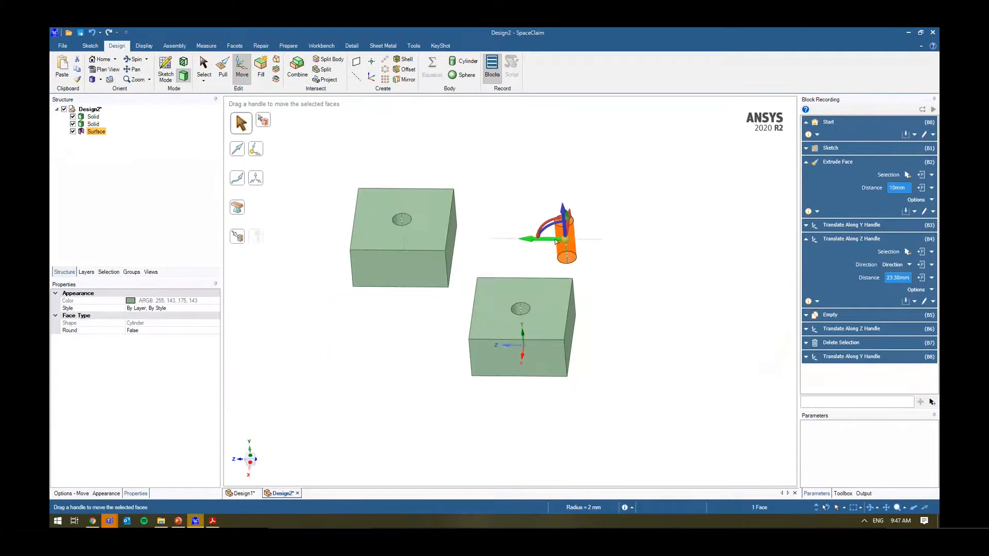
left_click(527, 248)
middle_click_drag(527, 251, 534, 244)
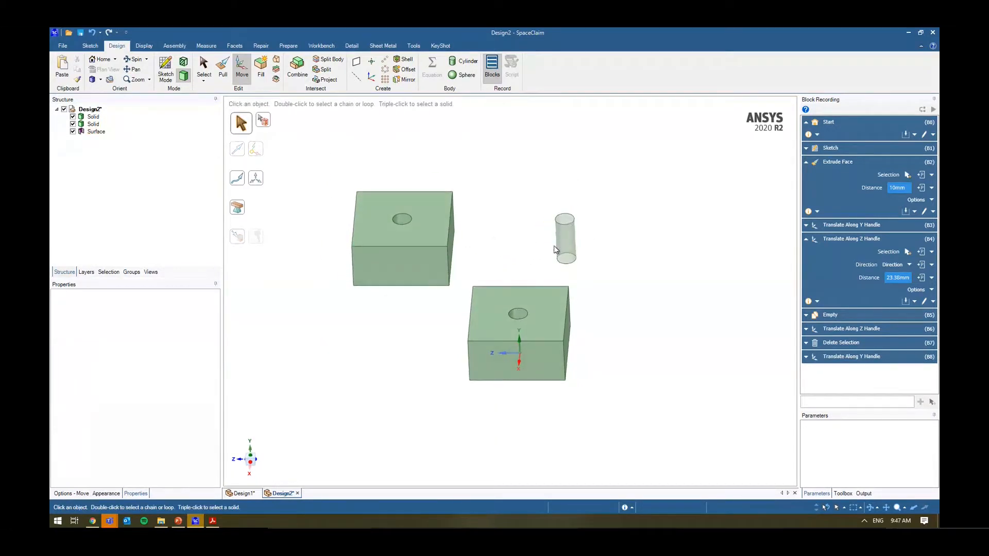
left_click(561, 248)
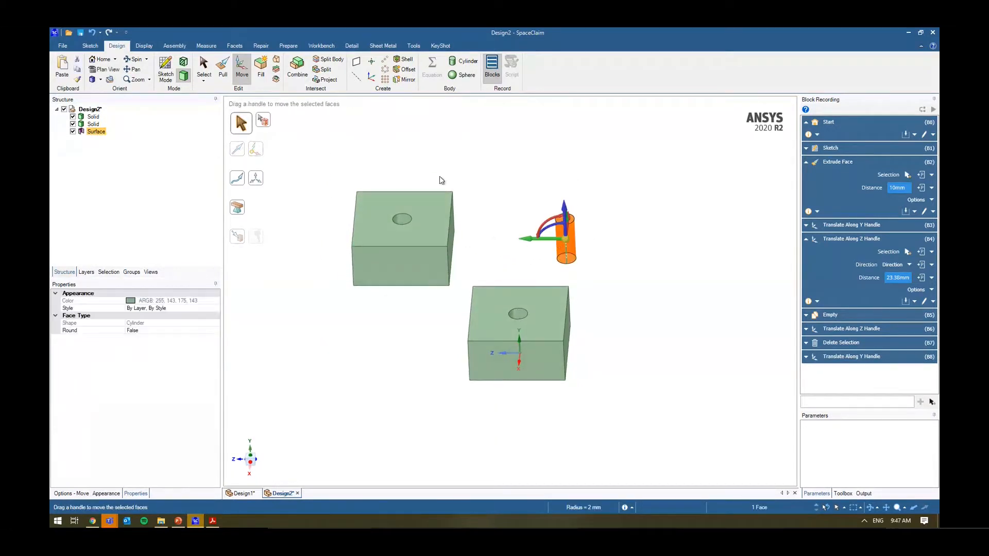
- Apply Fill to the upper circular edge of the copied cylinder surface
left_click(479, 170)
left_click(567, 228)
key("f")
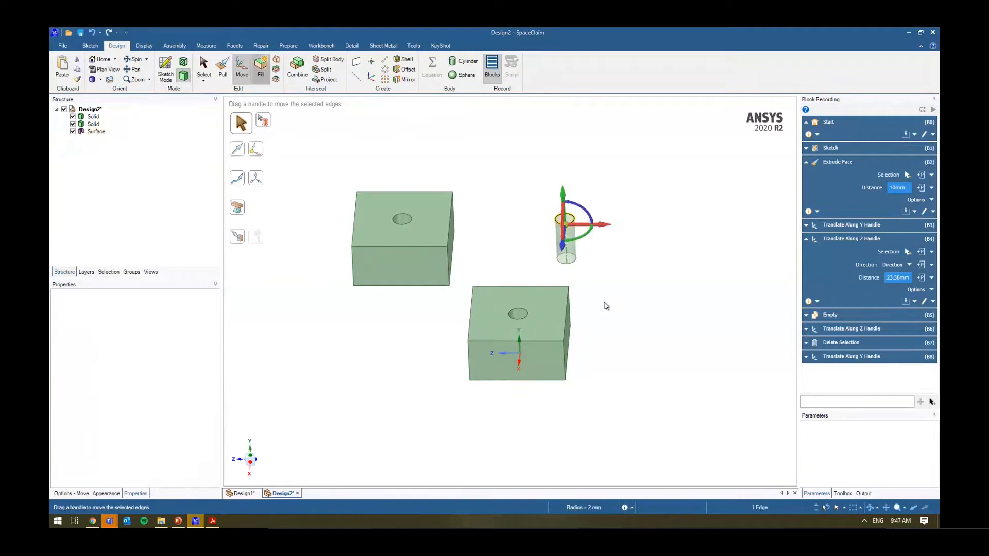
- Pull the lower circular edge of the cylinder surface downward until it extends past the bottom of the lower block
left_click(577, 262)
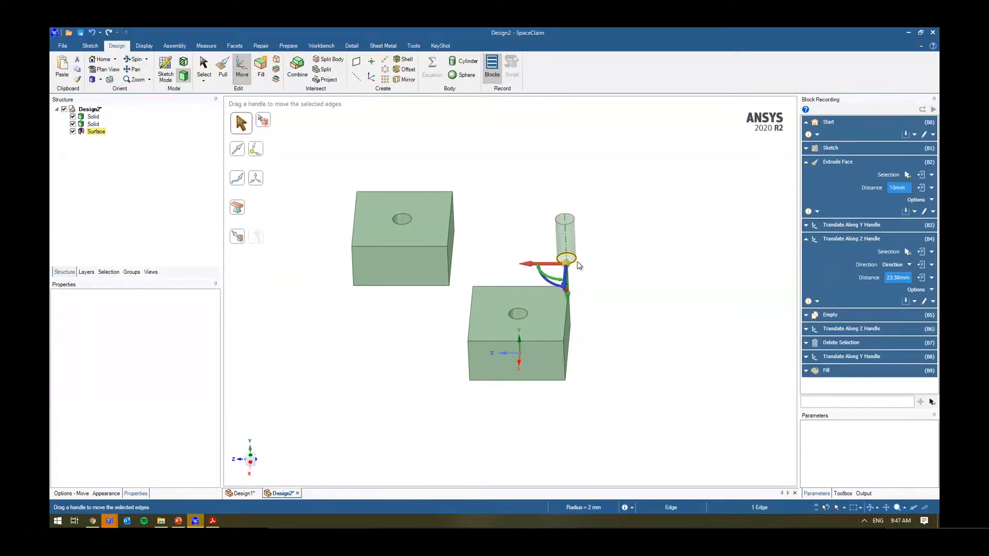
key("p")
left_click_drag(647, 196, 657, 325)
- Try to thicken the extended cylinder surface outward with Pull, and undo it
left_click(571, 296)
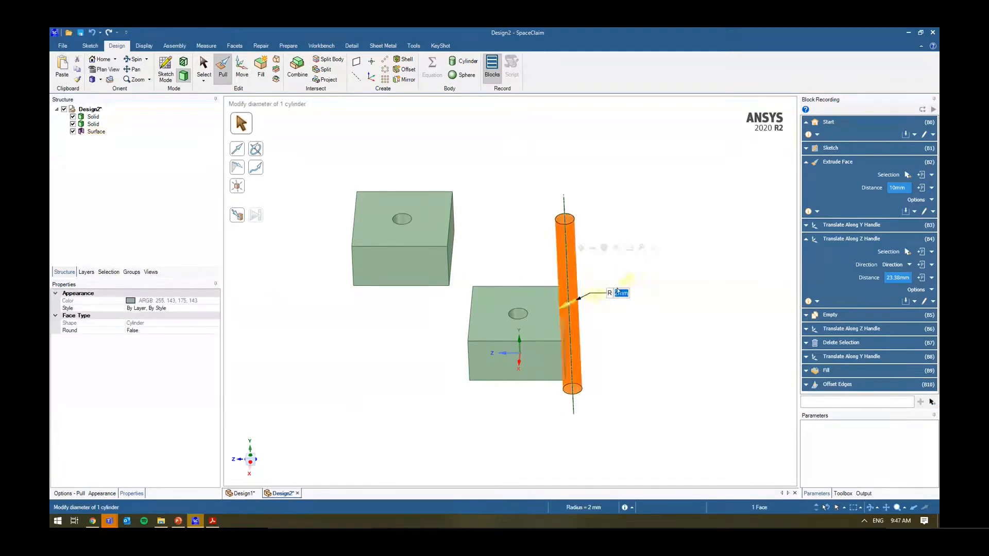
left_click_drag(617, 292, 628, 289)
left_click(679, 286)
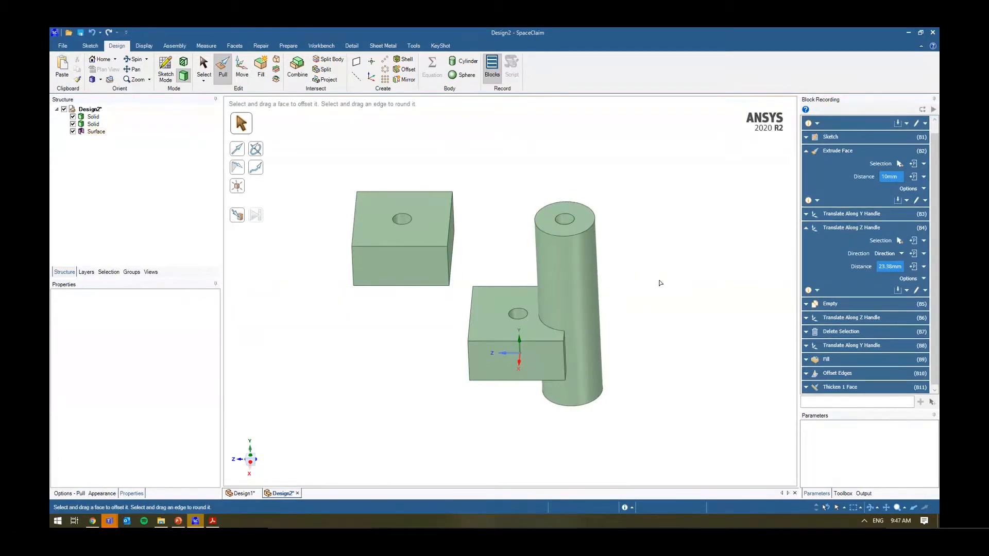
key("ctrl+z")
left_click(651, 263)
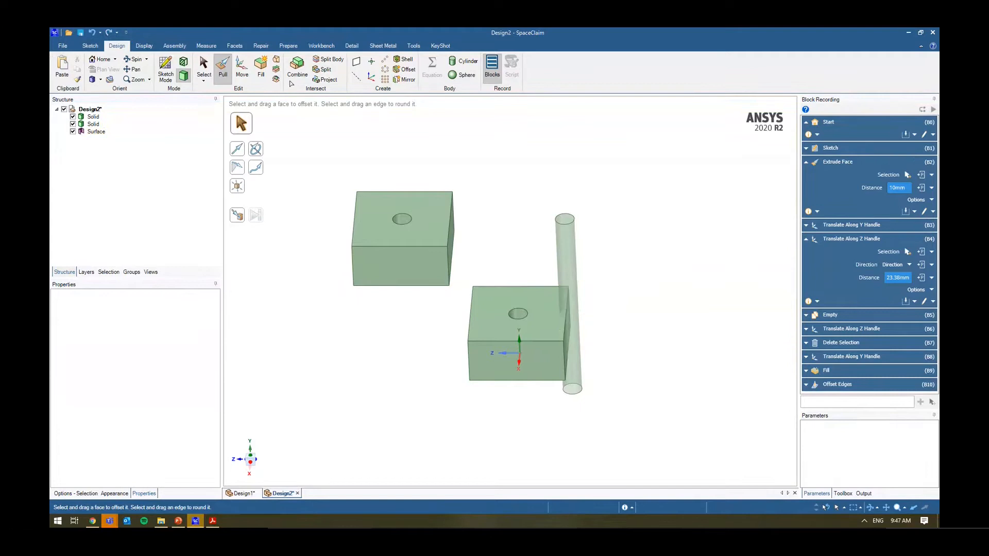
- Split the lower block with the long cylinder surface and remove the sliver of material inside the cylinder
key("s")
left_click(326, 60)
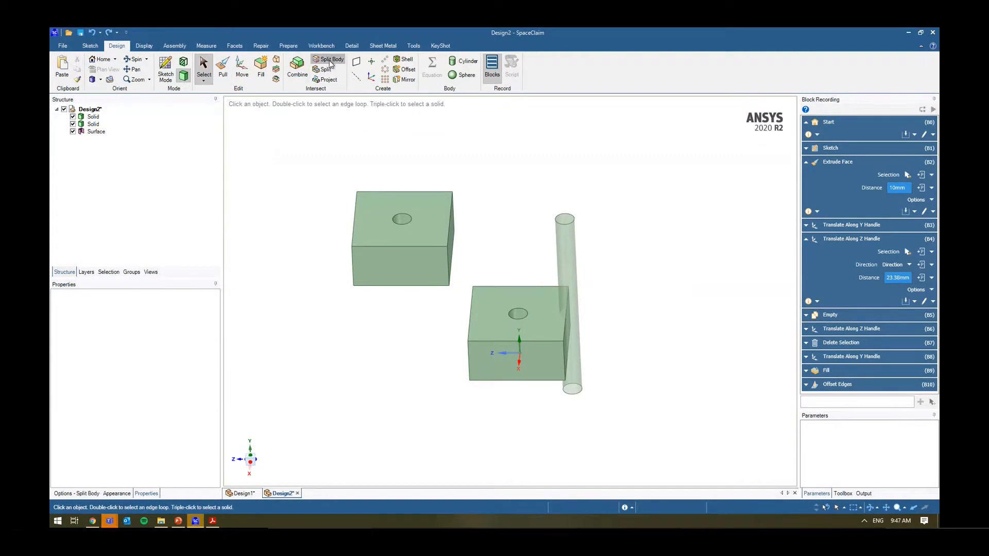
left_click(530, 318)
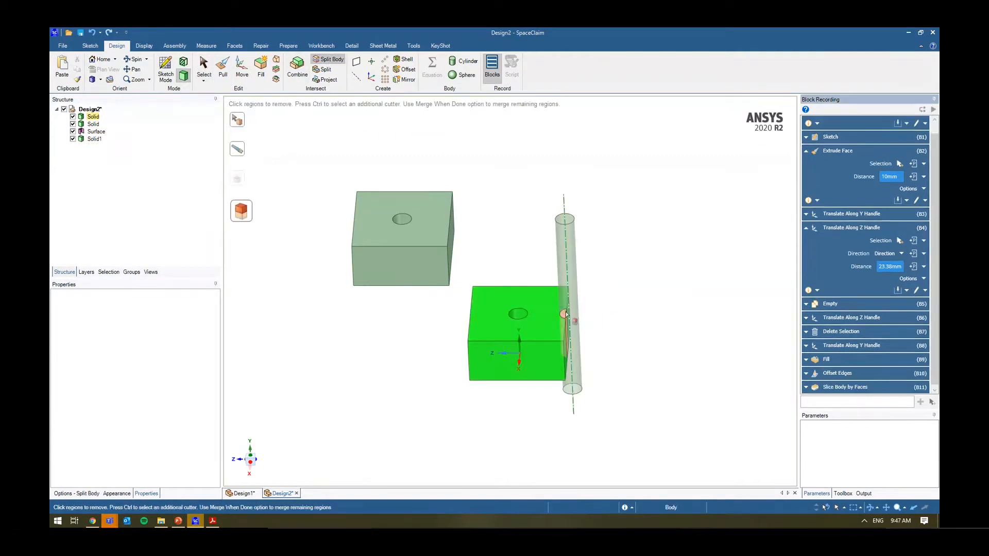
middle_click_drag(607, 323, 544, 328)
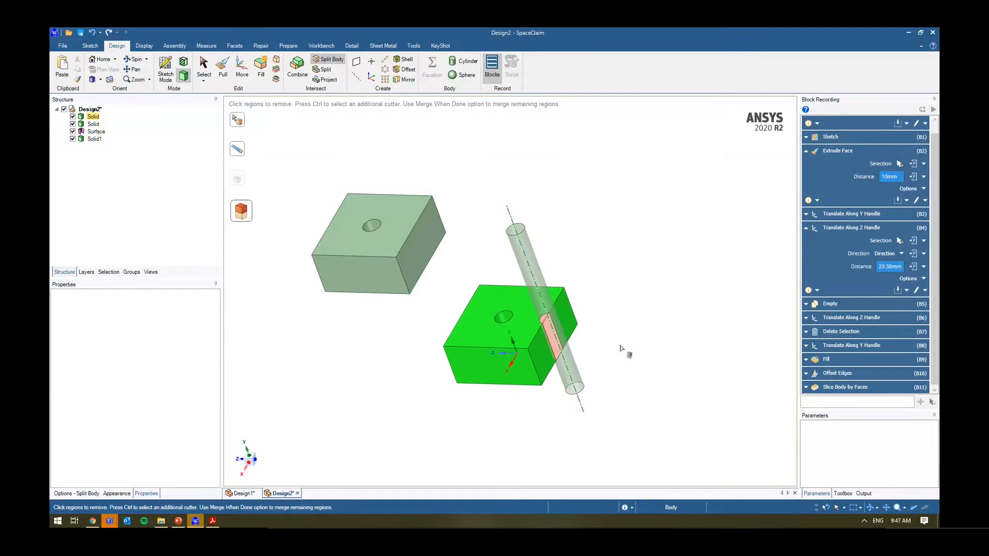
middle_click_drag(647, 349, 683, 335)
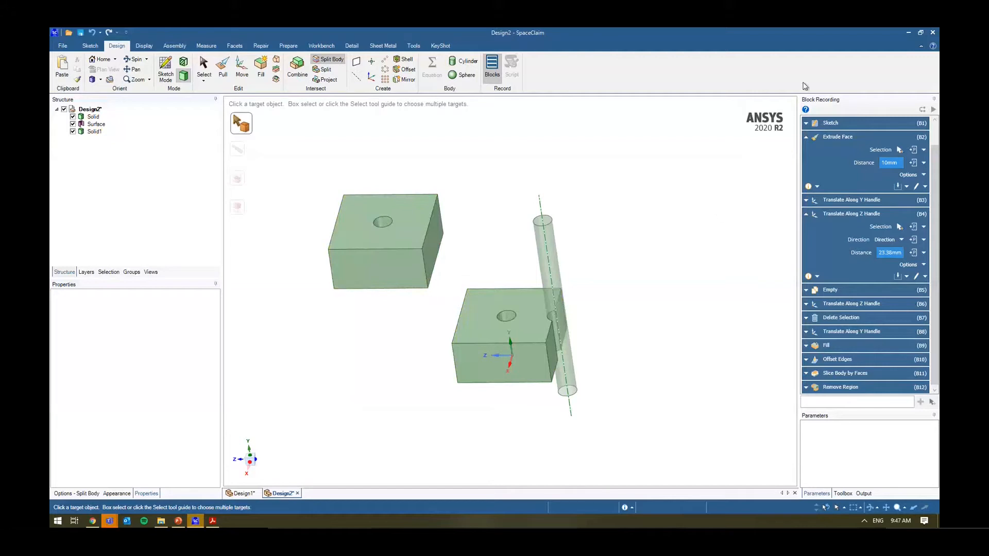
- Collapse the expanded Extrude Face and Translate Along Z Handle blocks in the recording and exit Split Body
left_click(806, 137)
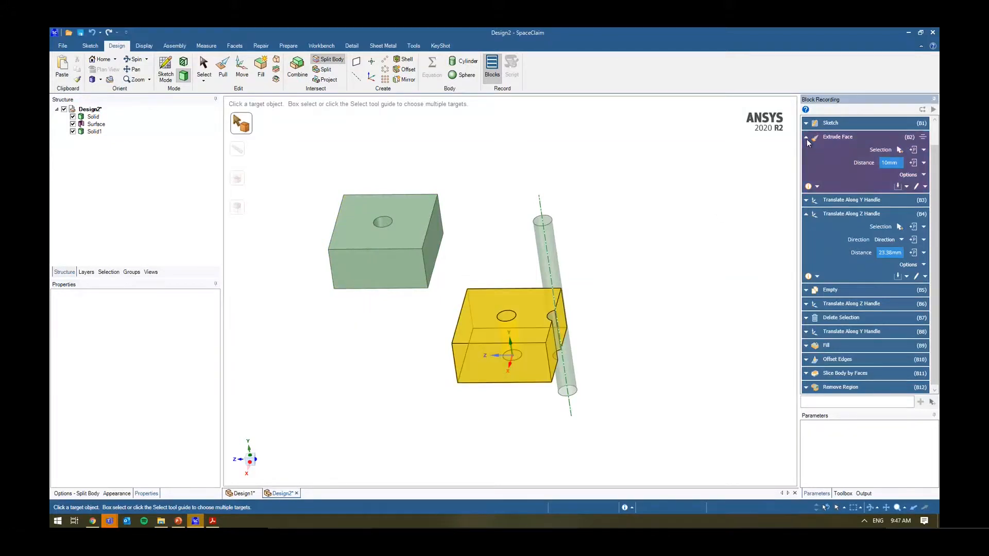
left_click(807, 189)
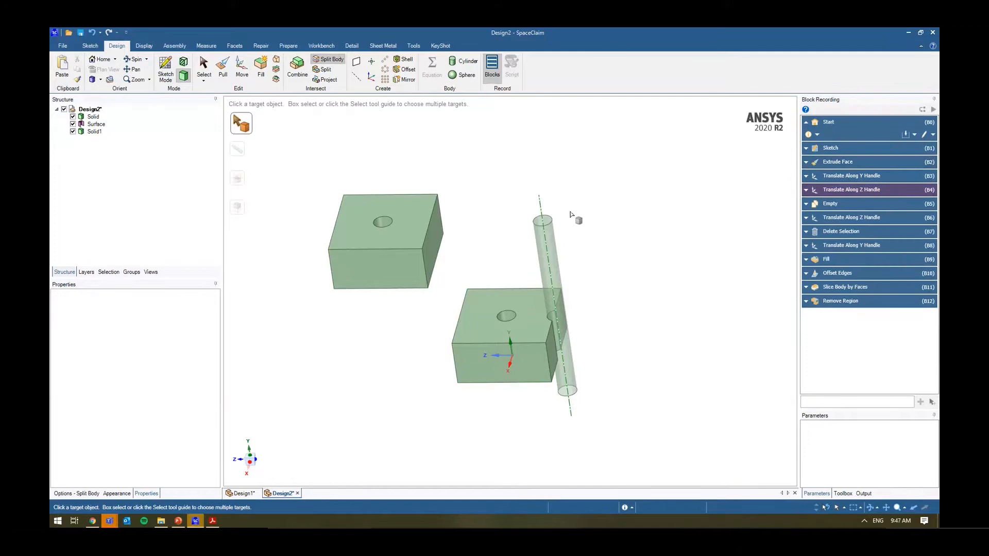
key("Escape")
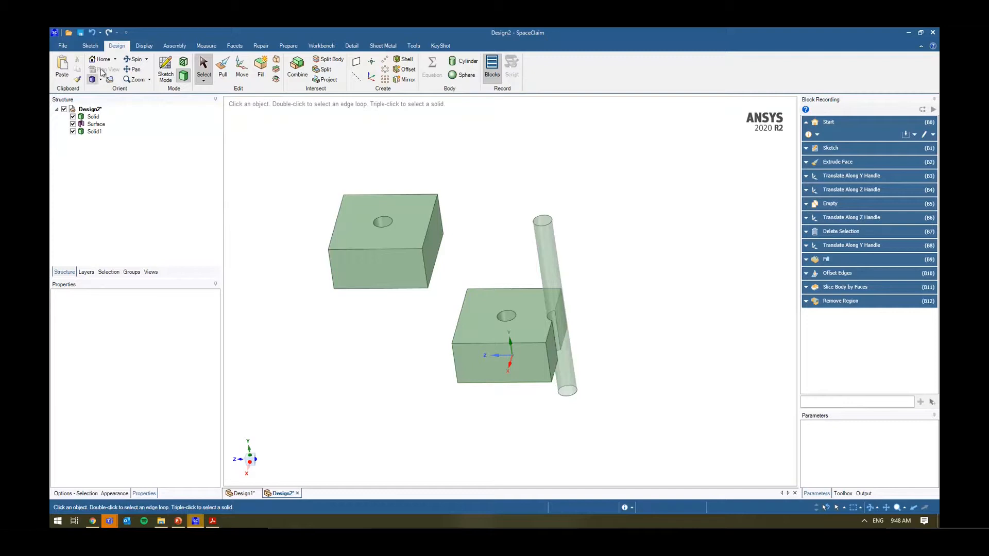
- Open the poor_geom model and bring up the geometry repair tools
left_click(63, 45)
left_click(212, 341)
key("alt+Tab")
key("alt+Tab")
key("alt+Tab")
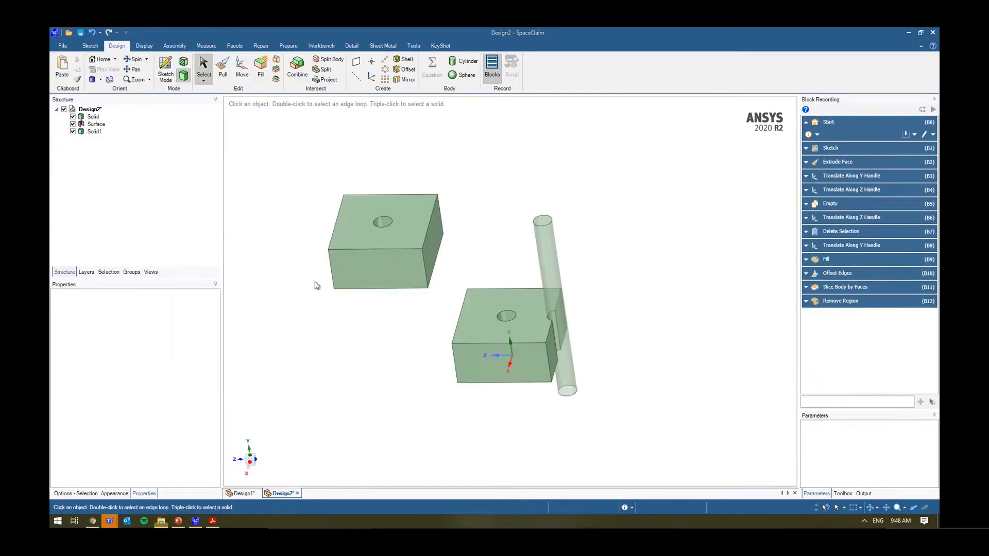
left_click(265, 47)
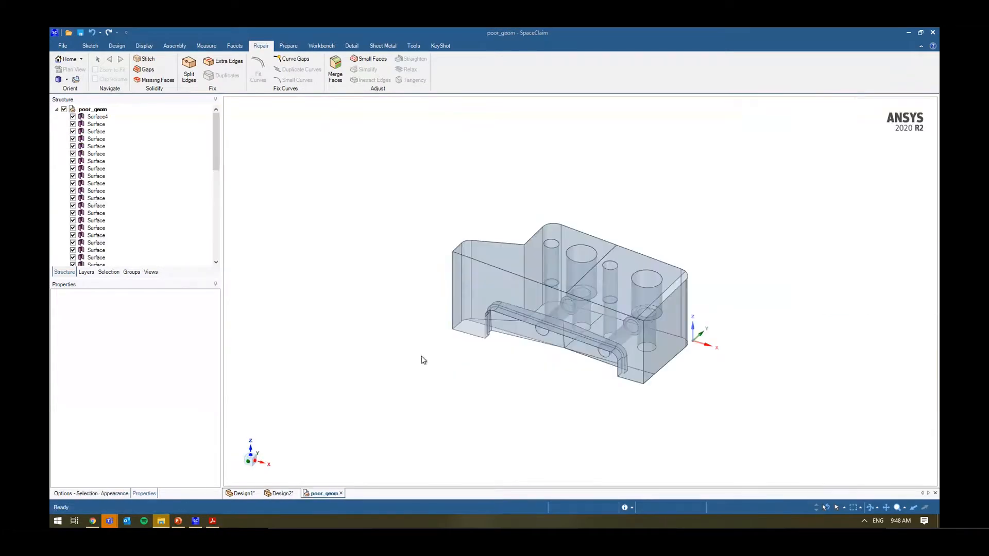
- Enlarge the structure tree and look through the separate surface bodies that make up poor_geom
left_click_drag(163, 279, 163, 400)
scroll(208, 297, "down", 5)
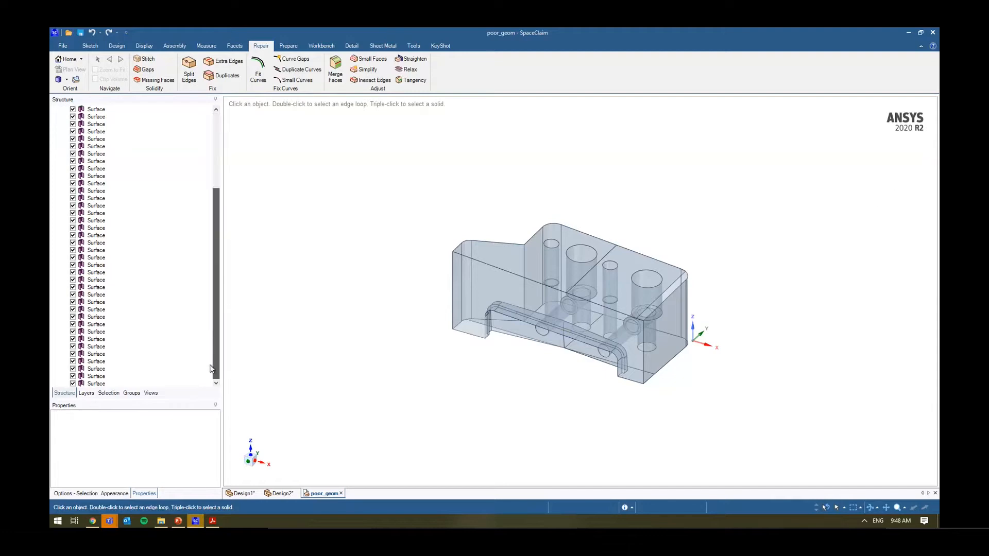
scroll(212, 363, "up", 5)
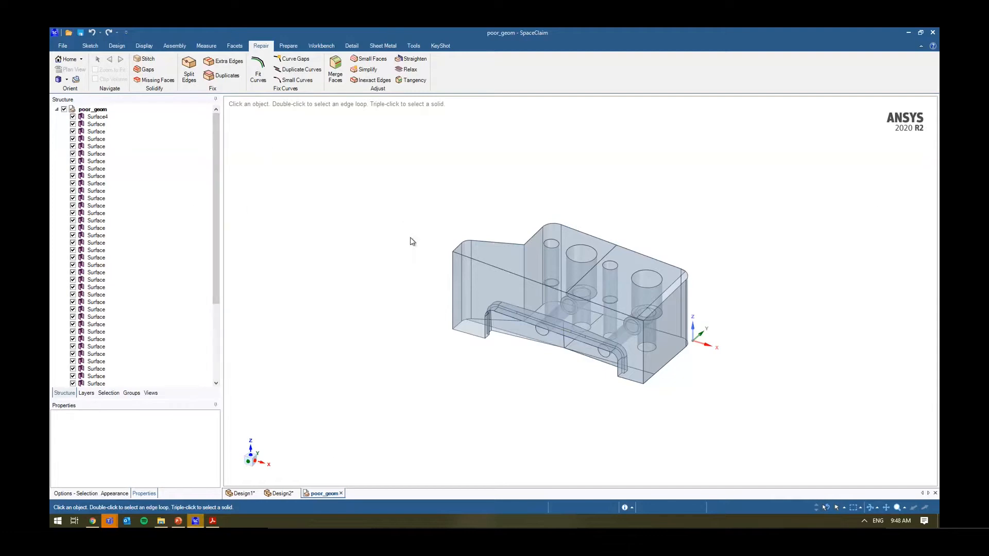
scroll(544, 409, "up", 3)
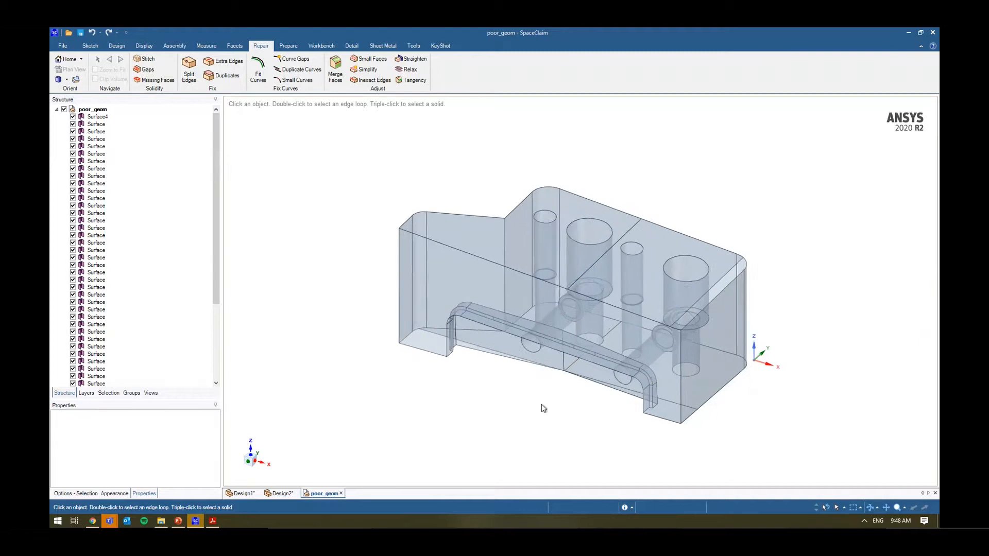
scroll(420, 417, "down", 2)
scroll(86, 143, "down", 3)
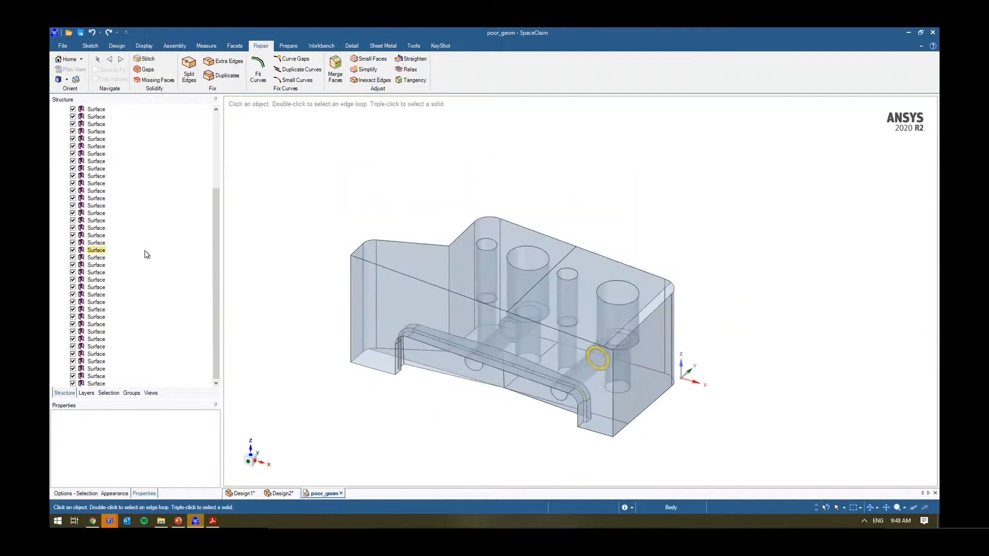
left_click(144, 250)
left_click(350, 198)
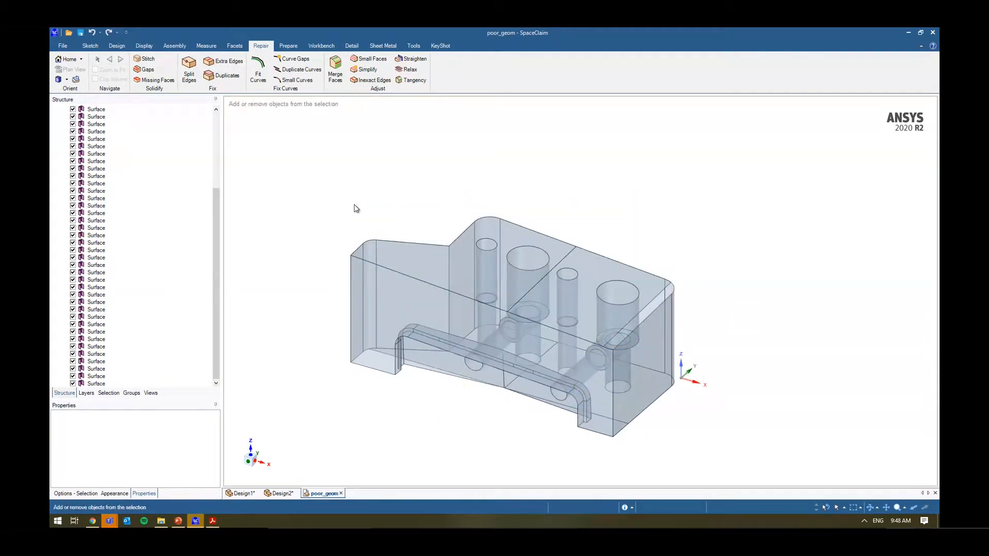
- Randomize the display colors of all surface bodies in poor_geom
scroll(358, 192, "down", 1)
key("ctrl+a")
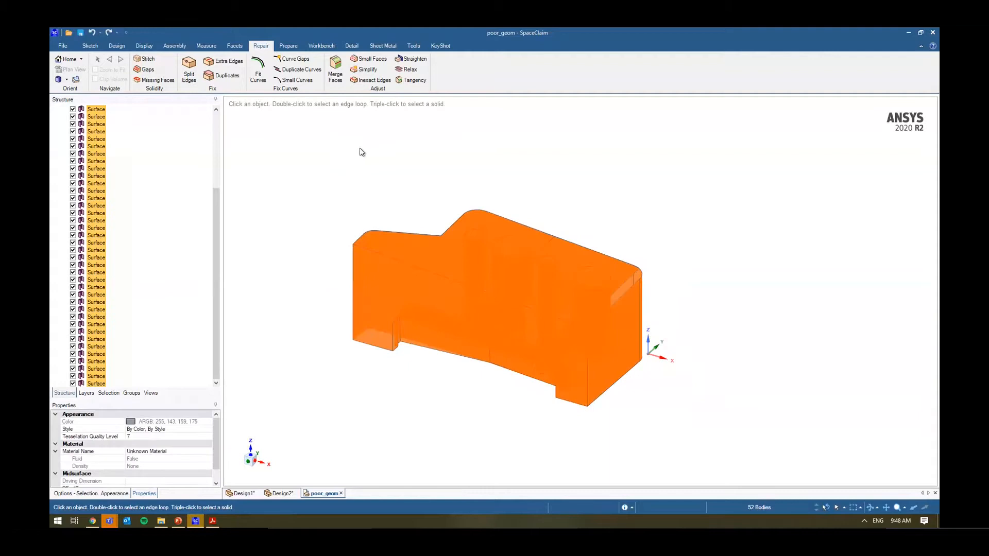
left_click(143, 46)
left_click(134, 81)
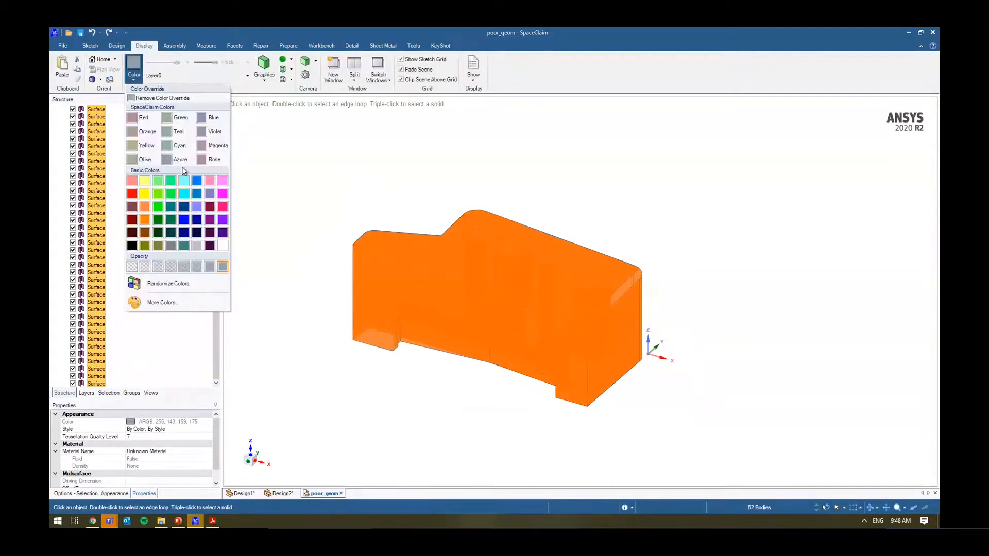
left_click(176, 115)
left_click(134, 81)
left_click(190, 266)
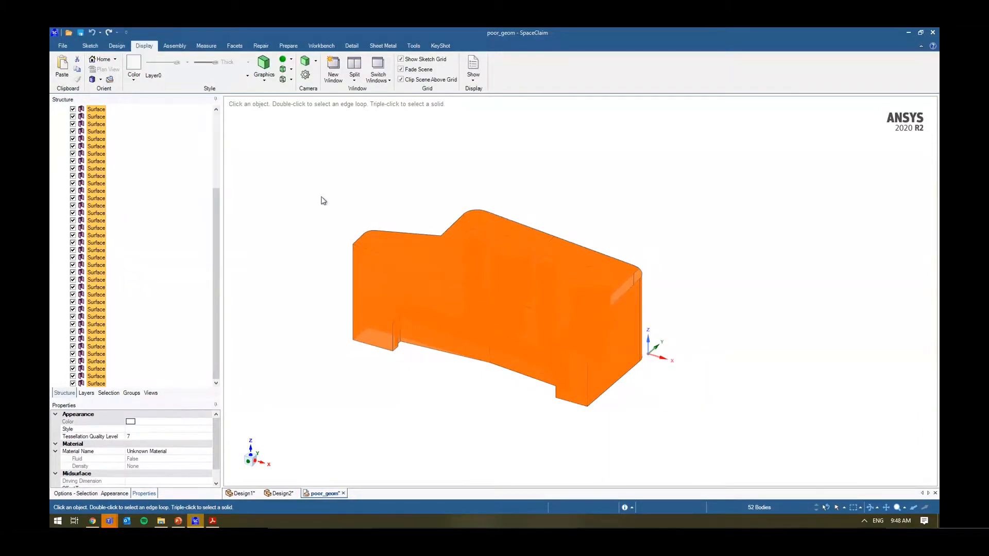
left_click(492, 419)
left_click(484, 362)
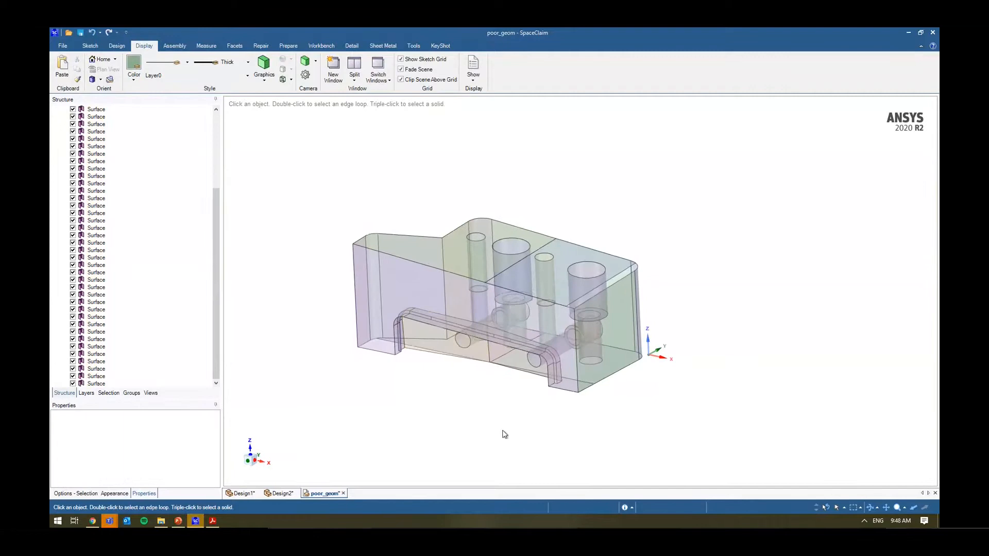
left_click(663, 363)
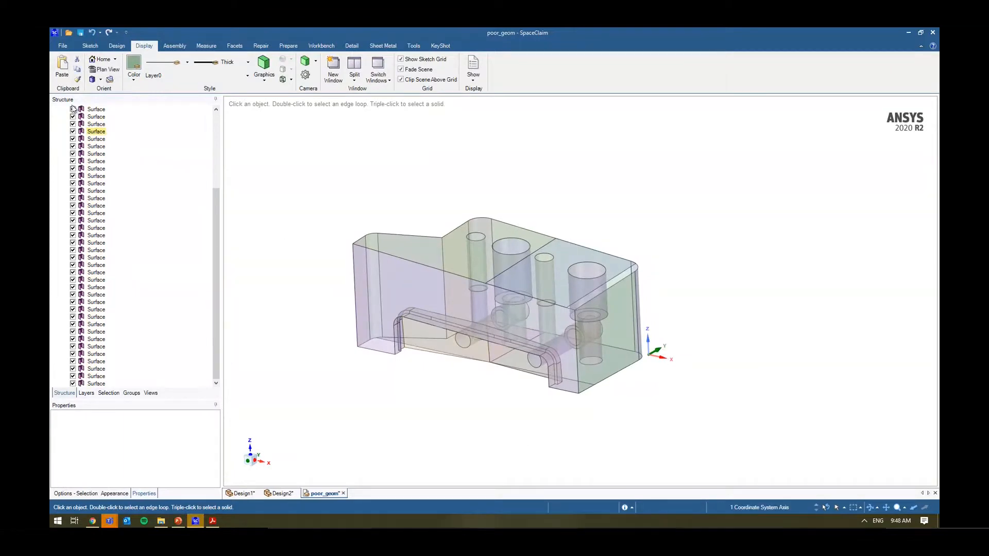
- Section poor_geom and move the section plane through the part to examine whether its interior is solid, and return to 3D mode
left_click(117, 45)
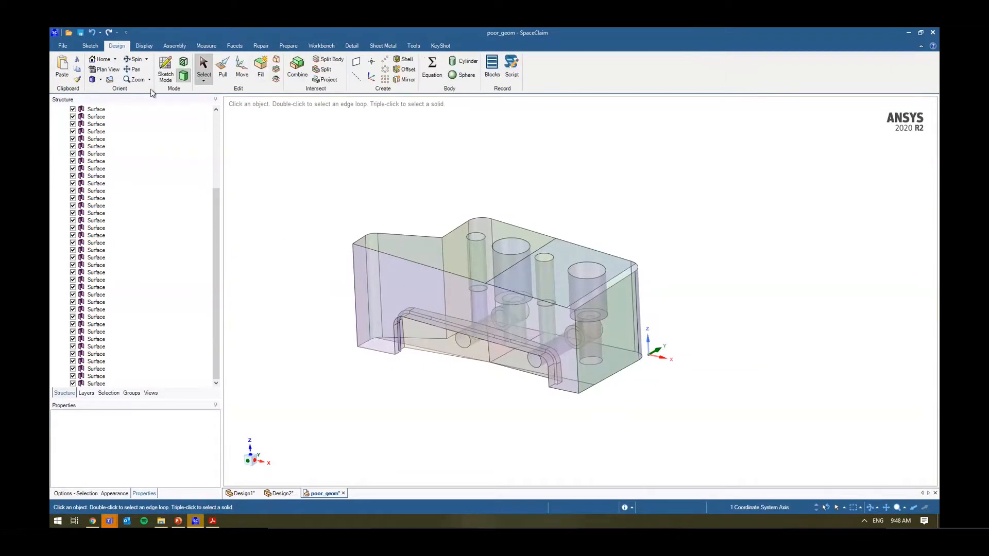
left_click(183, 62)
left_click(588, 478)
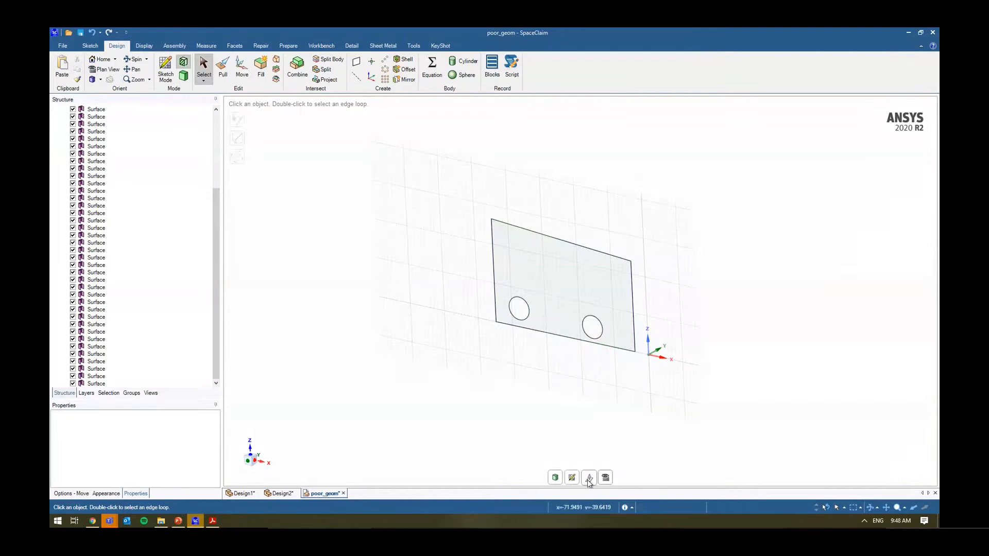
left_click_drag(669, 343, 622, 369)
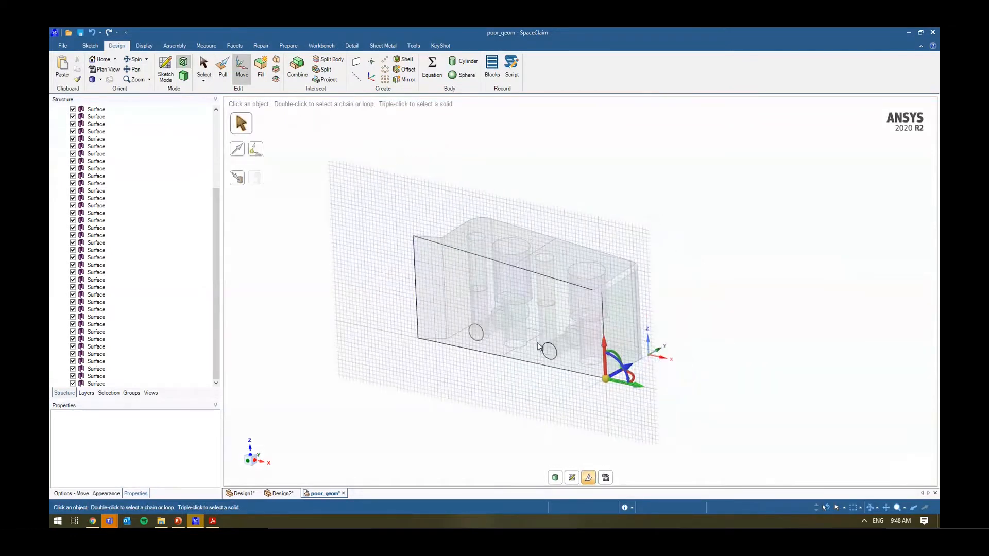
middle_click_drag(540, 347, 526, 370)
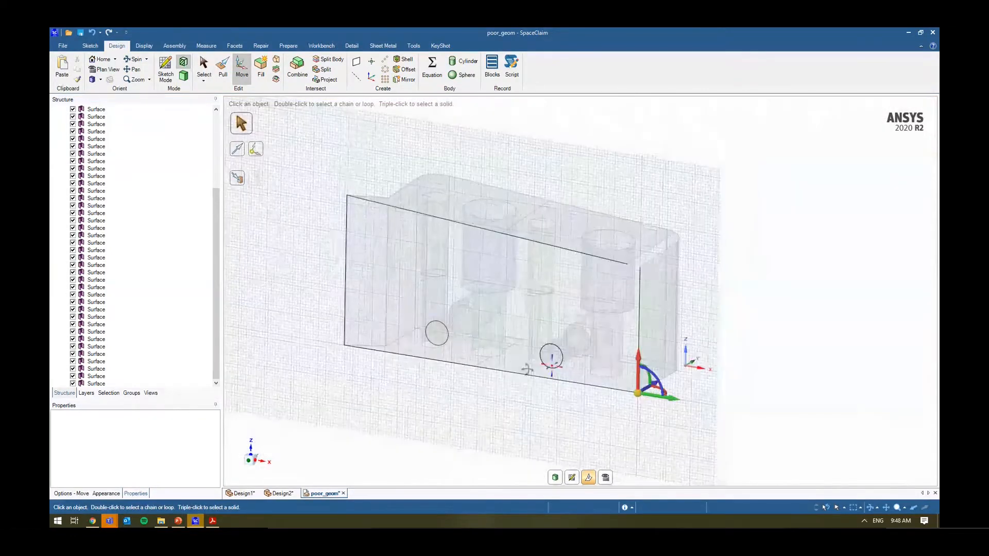
mouse_move(651, 388)
left_mouse_down()
mouse_move(595, 426)
mouse_move(674, 379)
mouse_move(663, 385)
left_mouse_up()
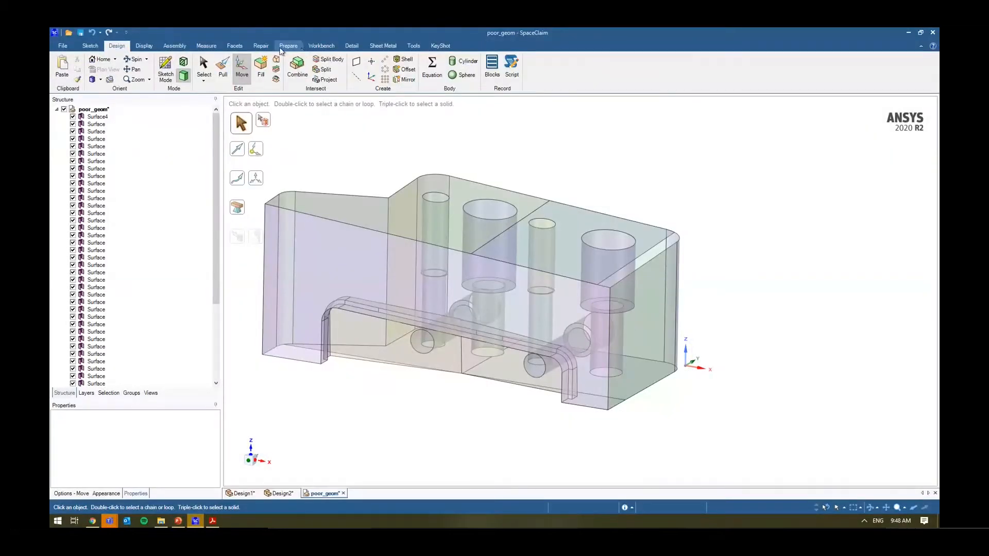
- Stitch all the detected edges of poor_geom to join its separate surfaces into one surface body
left_click(260, 45)
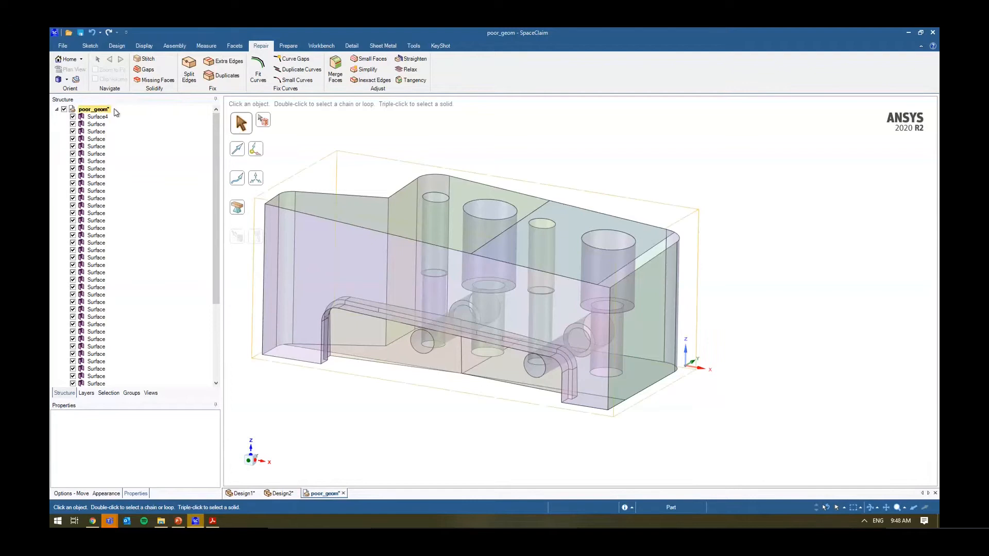
left_click(148, 59)
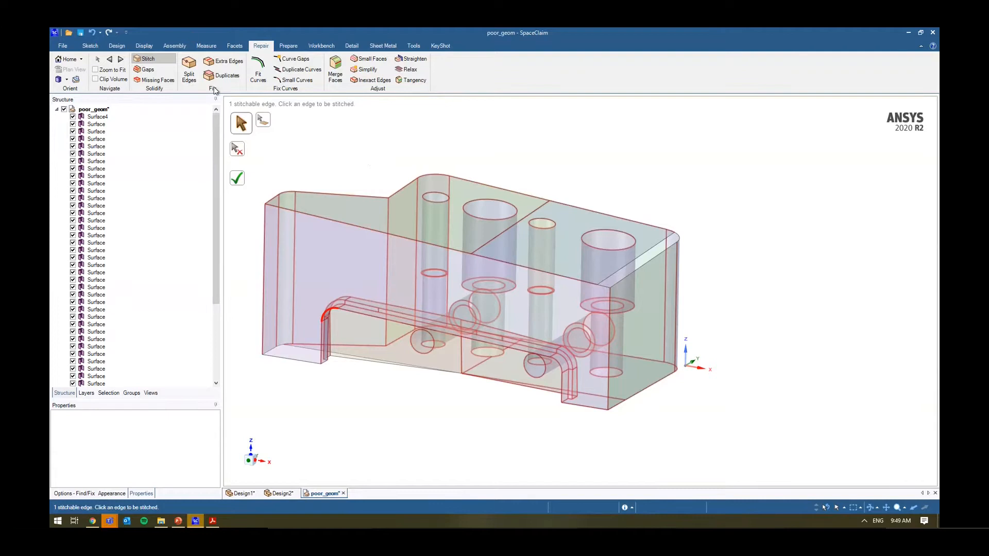
left_click(240, 181)
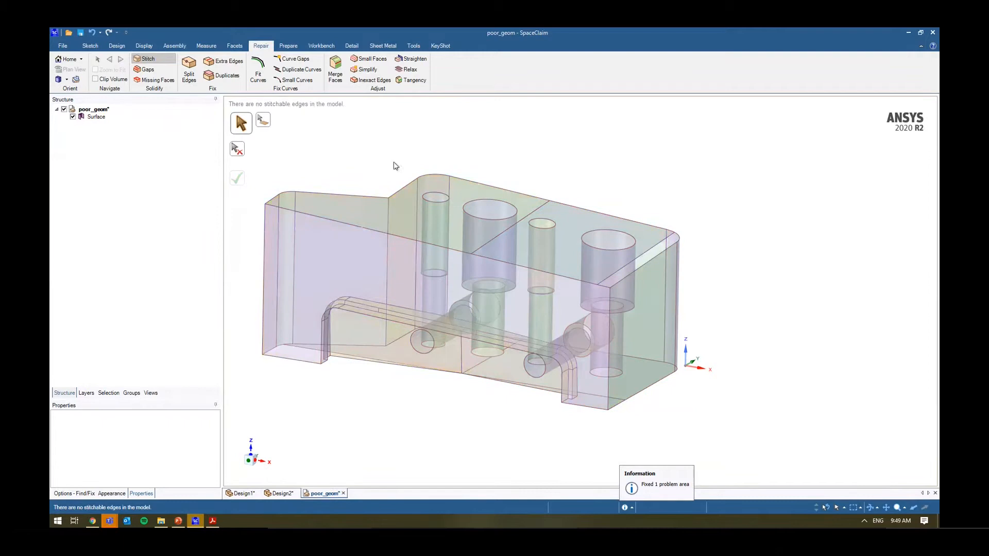
key("Escape")
- Check the stitched surface body for gaps and for missing faces
middle_click_drag(361, 147, 383, 161, "ctrl")
middle_click_drag(383, 161, 323, 155)
middle_click_drag(323, 154, 322, 136, "shift")
left_click(147, 69)
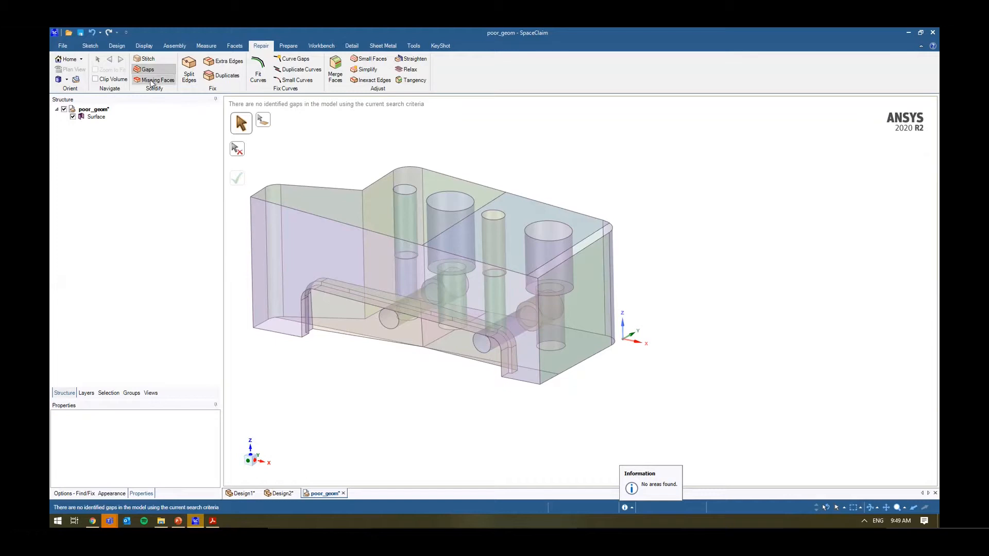
left_click(165, 81)
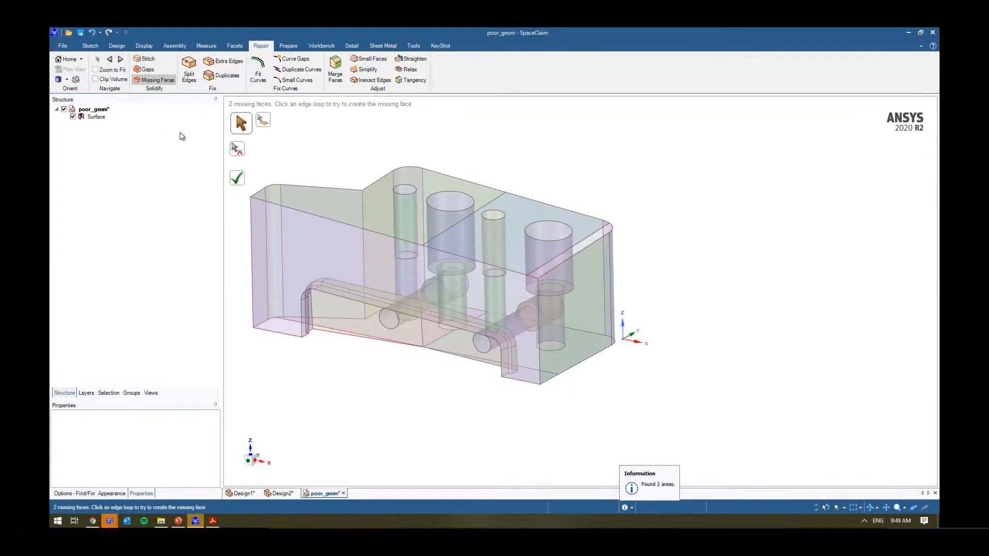
- Try filling a single missing face and then both missing faces at once, undoing each repair
left_click(571, 264)
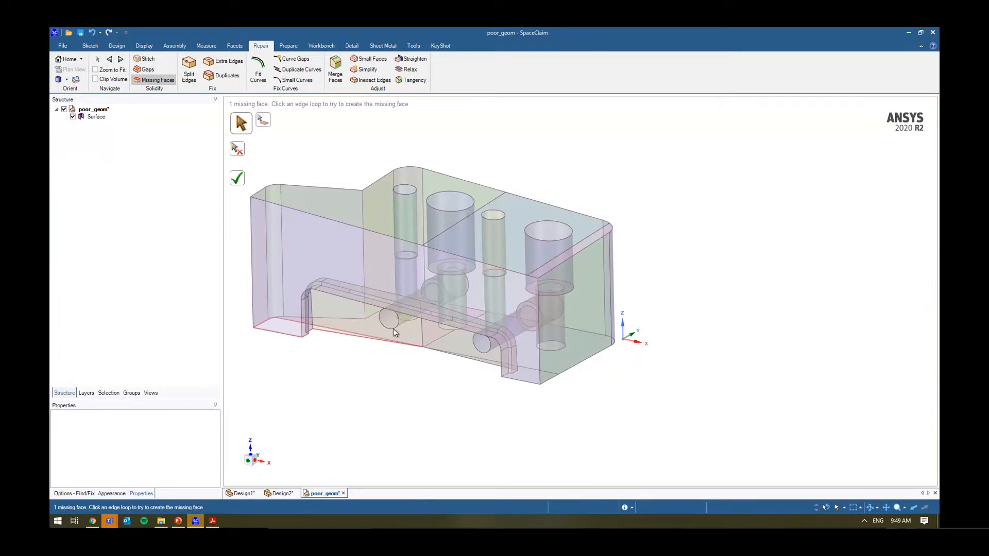
key("ctrl+z")
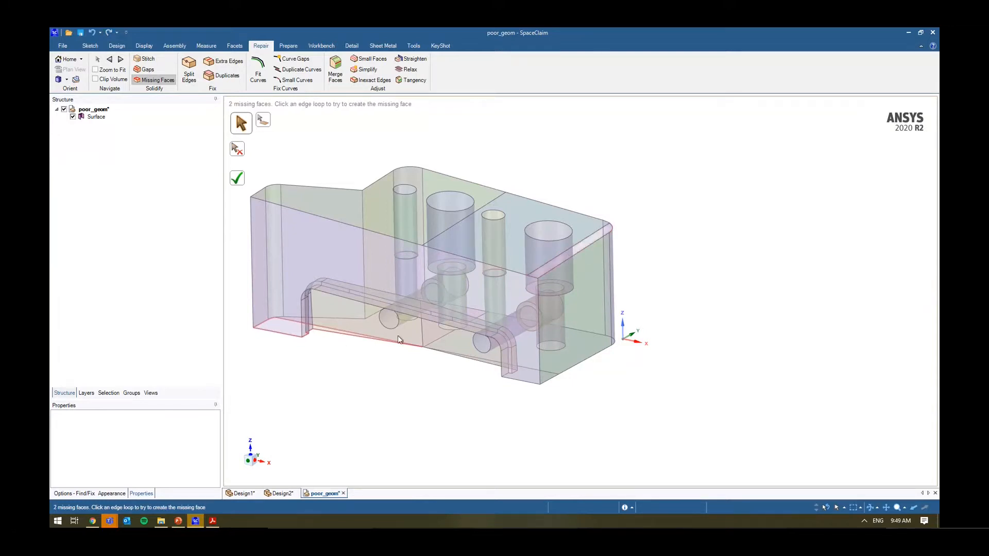
left_click(240, 181)
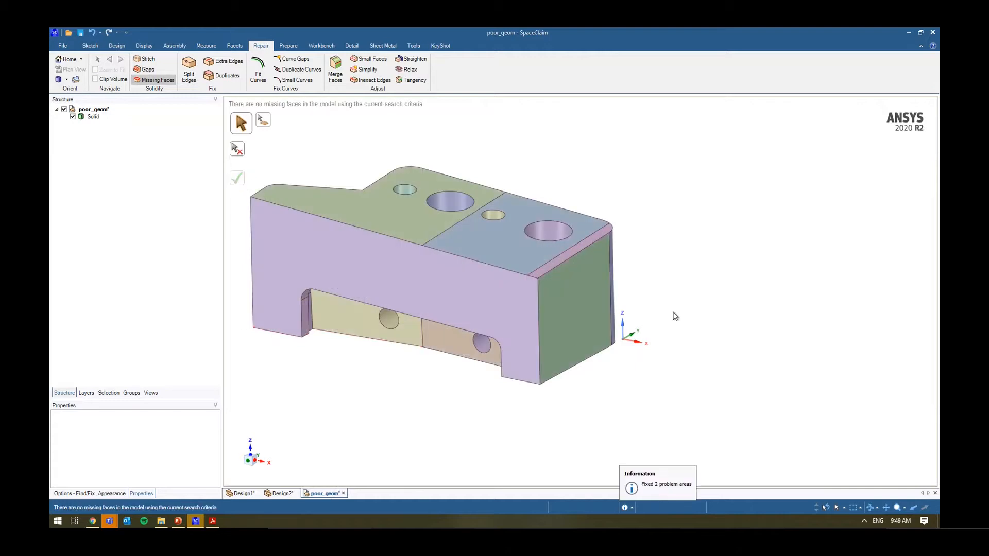
key("ctrl+z")
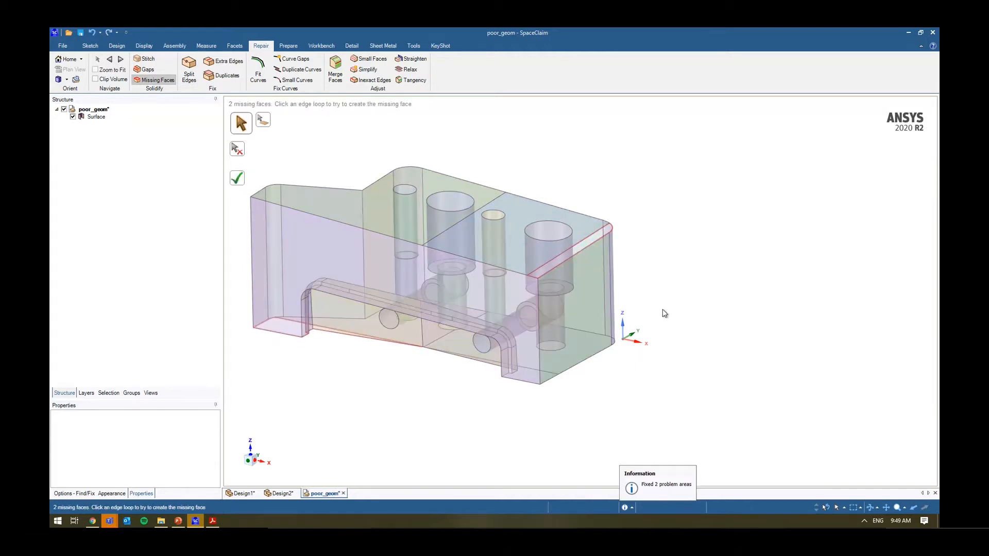
- Step through the missing-face problem areas one by one, enabling Zoom to Fit to examine each up close
left_click(122, 61)
left_click(122, 60)
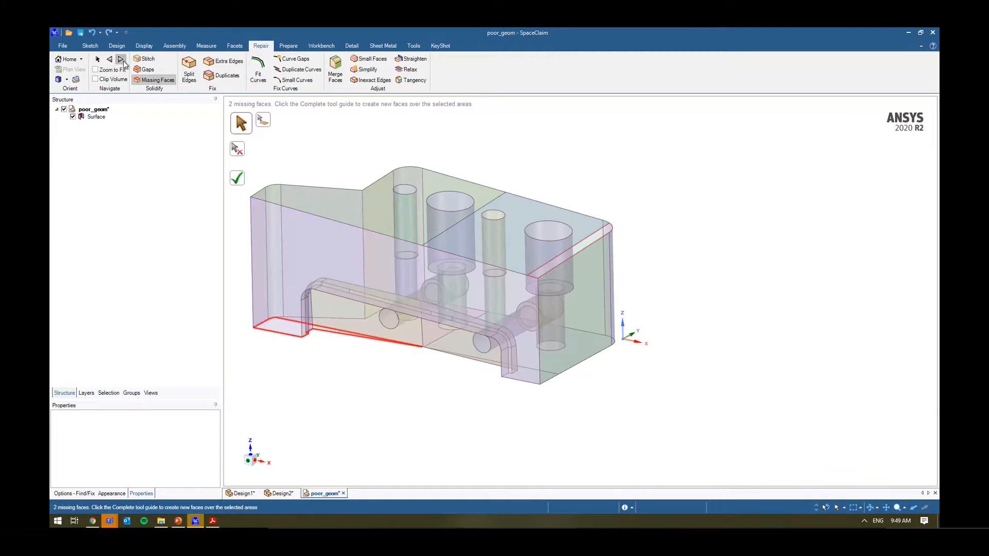
left_click(122, 60)
left_click(122, 61)
left_click(109, 60)
left_click(115, 72)
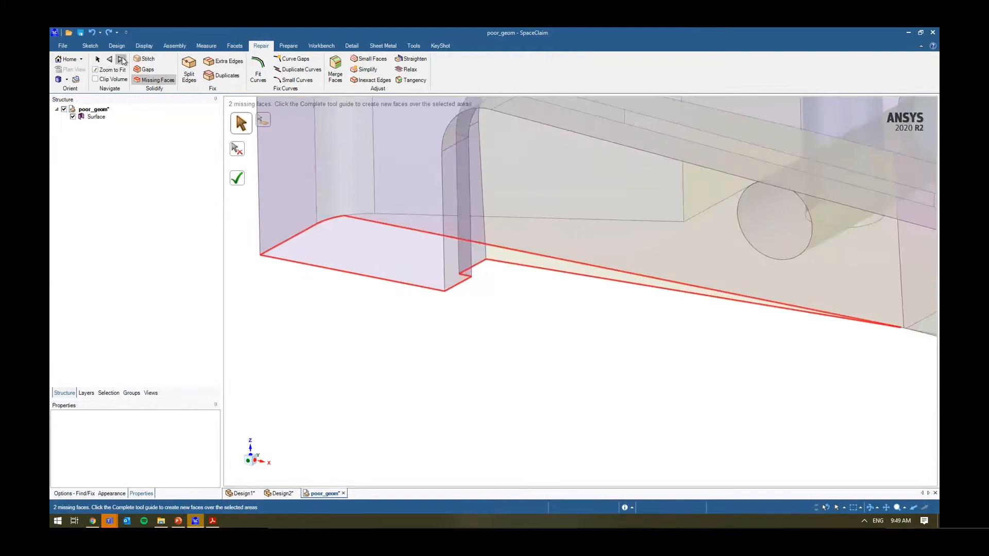
left_click(121, 60)
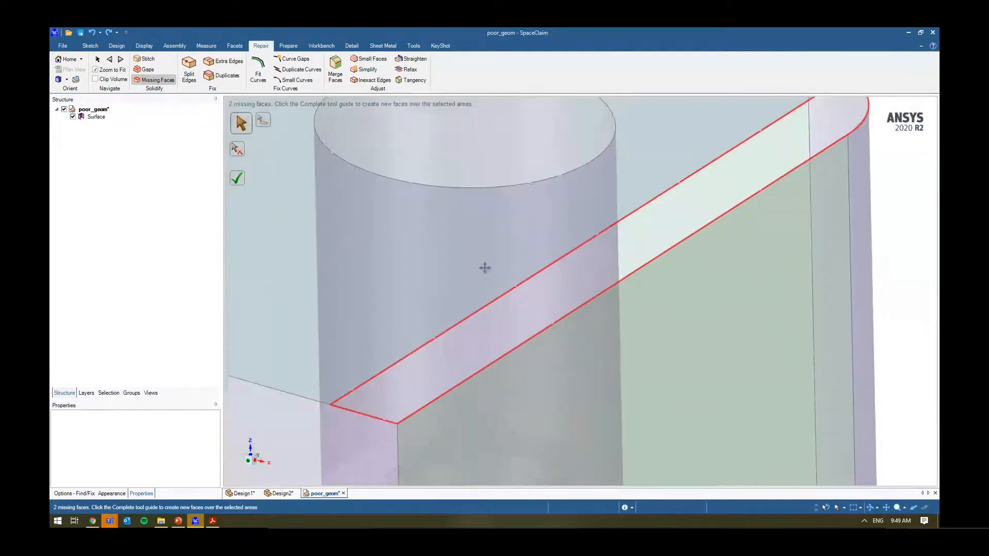
- Create the missing sloped face at the block's upper end edge, then fill the remaining missing bottom face to close the solid
scroll(510, 243, "down", 5)
middle_click_drag(424, 247, 553, 293, "ctrl")
scroll(552, 292, "down", 3)
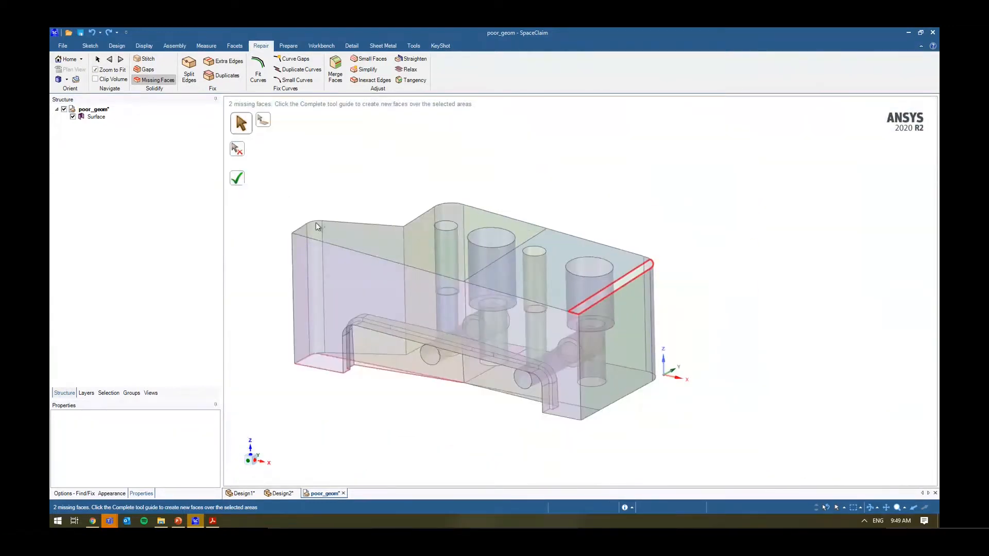
left_click(237, 178)
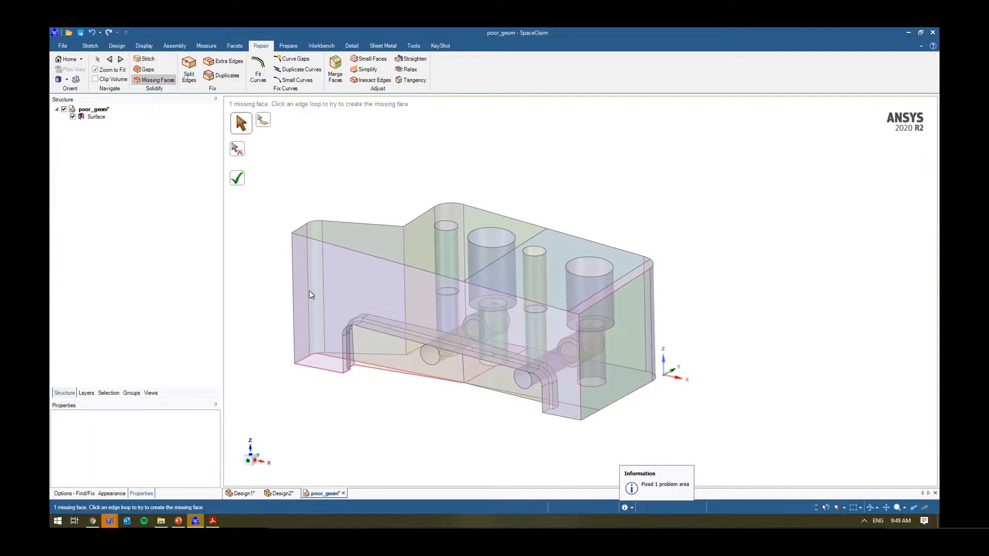
left_click(237, 178)
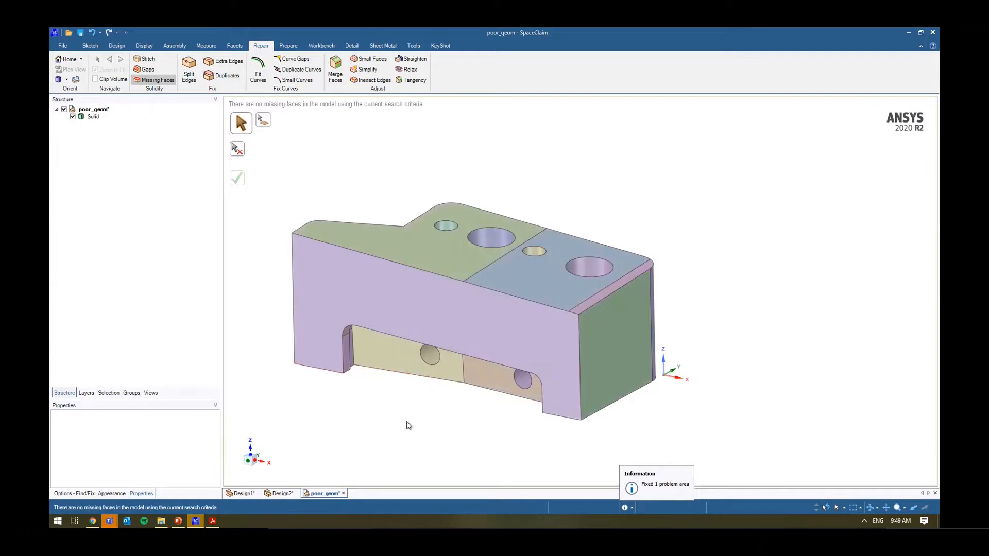
key("Escape")
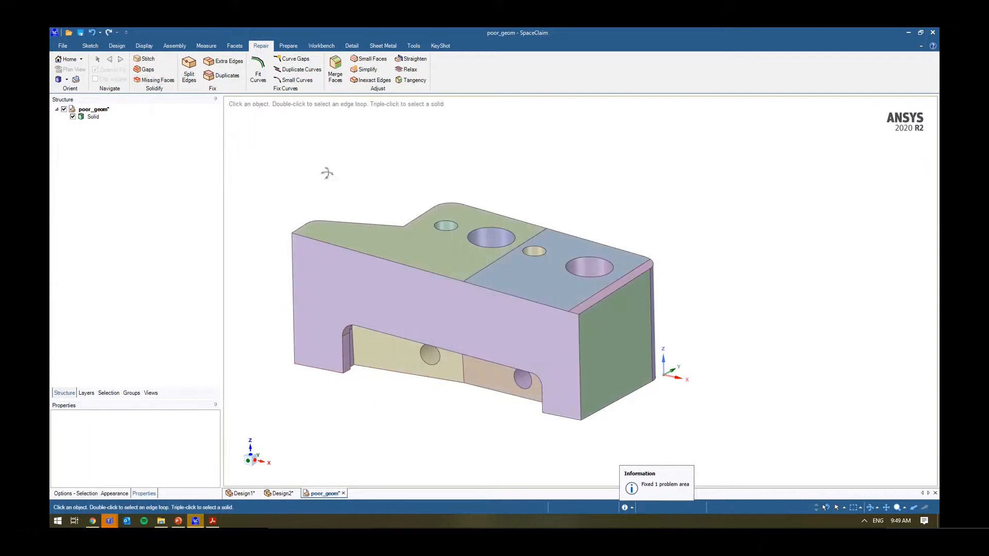
- Section the repaired part and move the section plane through it to examine its interior, then return to 3D mode
middle_click_drag(327, 173, 359, 179)
middle_click_drag(718, 370, 642, 381)
left_click(623, 381)
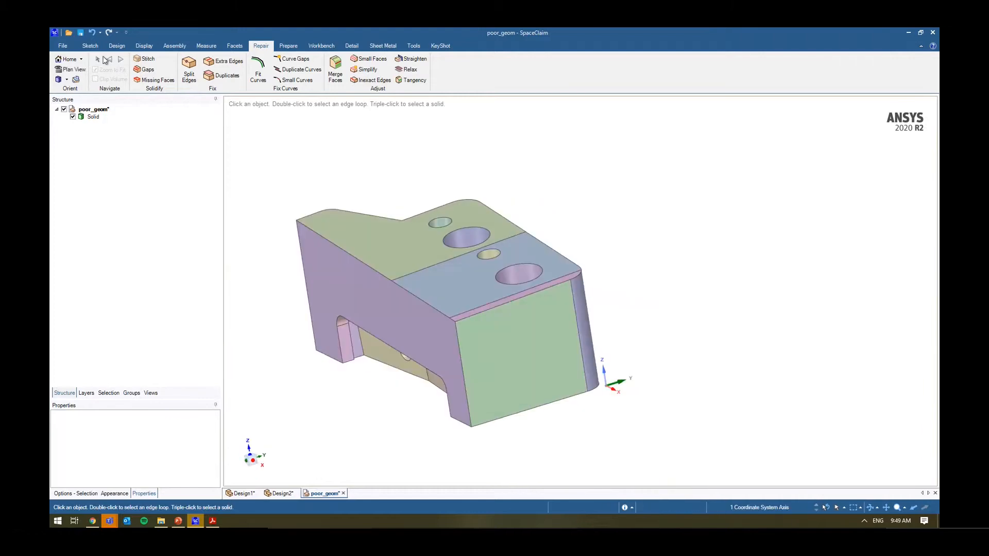
left_click(117, 46)
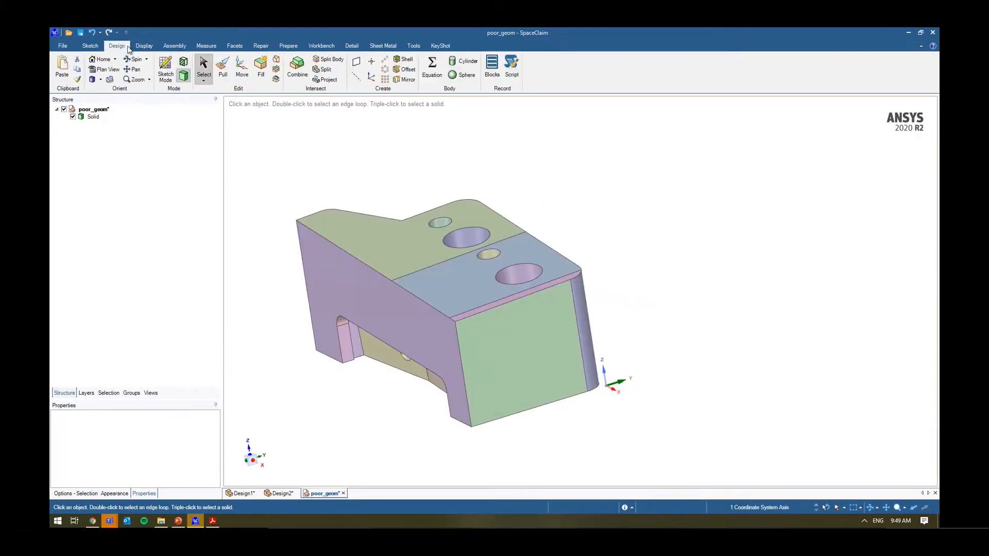
left_click(184, 62)
middle_click_drag(476, 251, 485, 245)
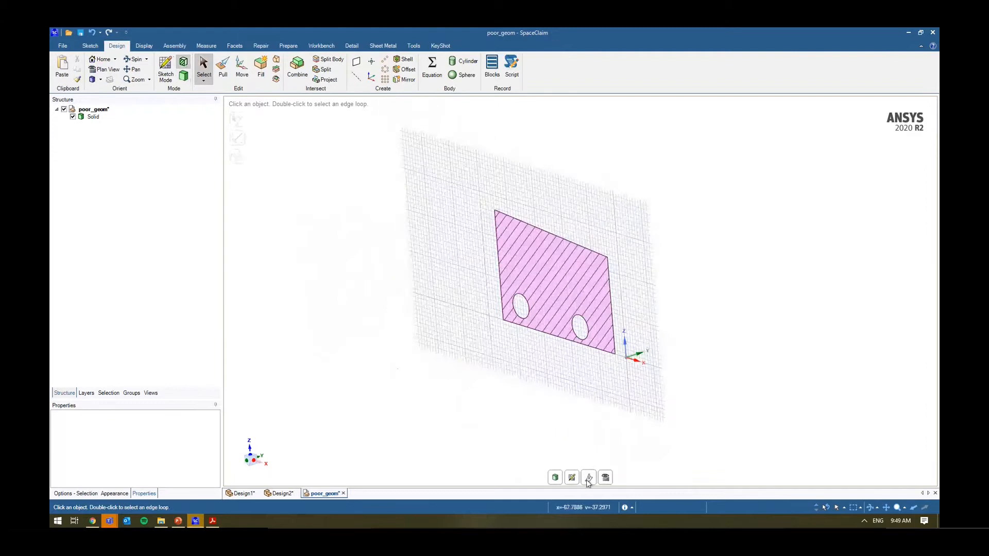
left_click(589, 479)
left_click_drag(655, 351, 613, 367)
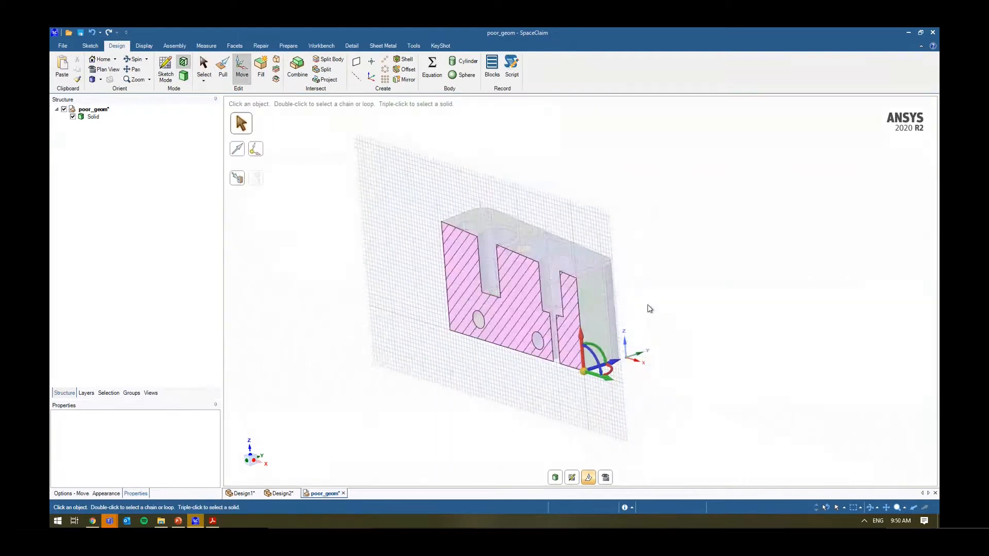
mouse_move(648, 305)
middle_mouse_down()
mouse_move(664, 318)
mouse_move(643, 328)
mouse_move(647, 311)
middle_mouse_up()
key("d")
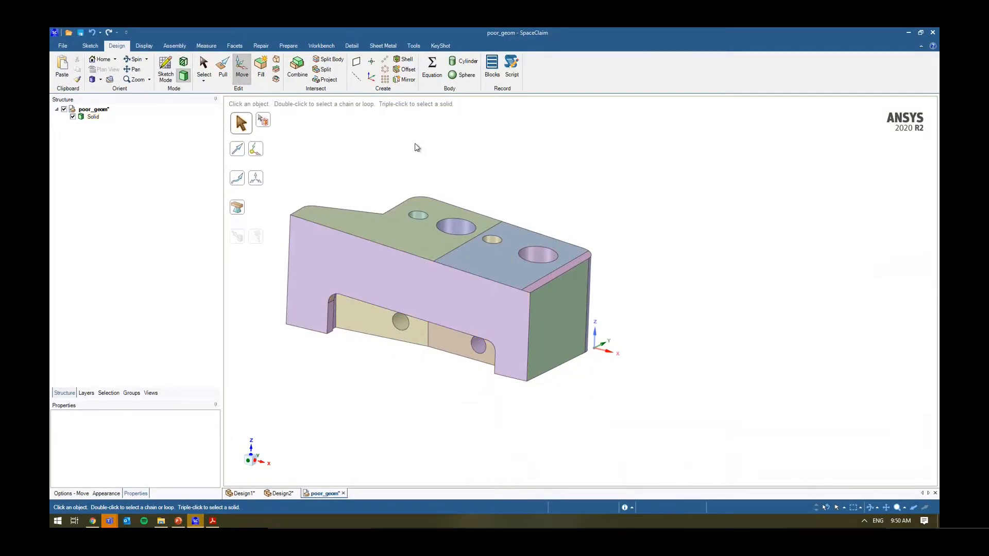
- Check the repaired solid for split edges
left_click(261, 45)
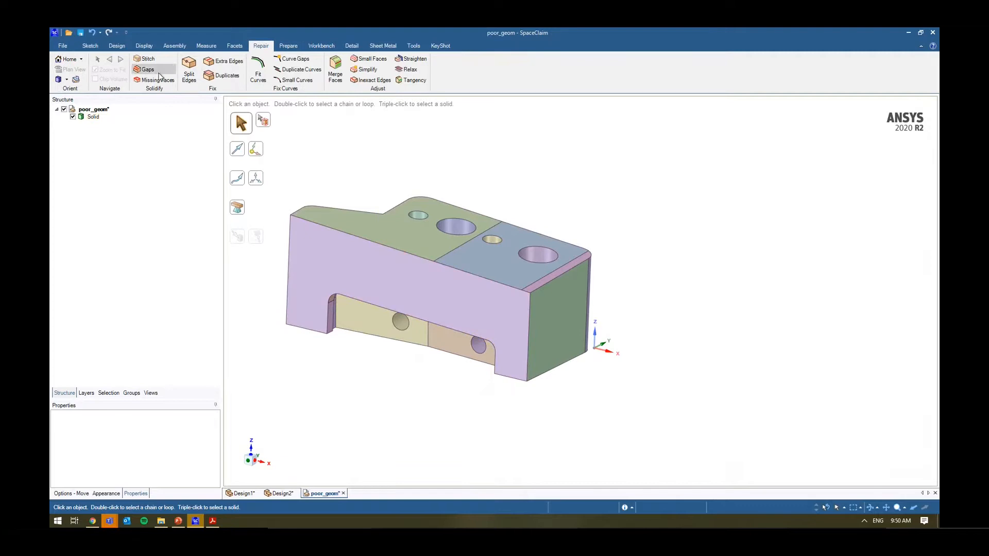
left_click(190, 67)
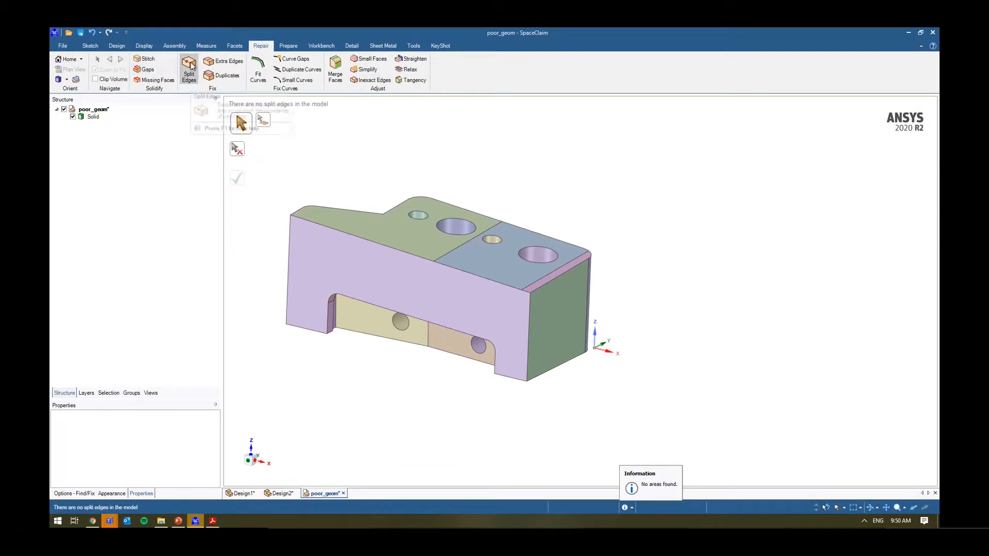
middle_click_drag(315, 160, 354, 149, "shift")
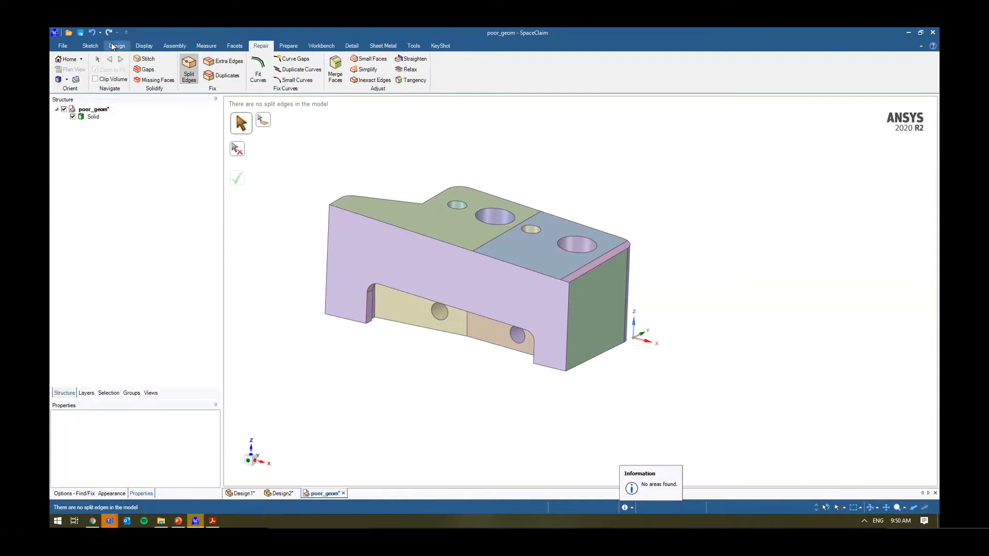
- Split the long upper front edge bordering the sharp-cornered top face into four equal segments
left_click(92, 46)
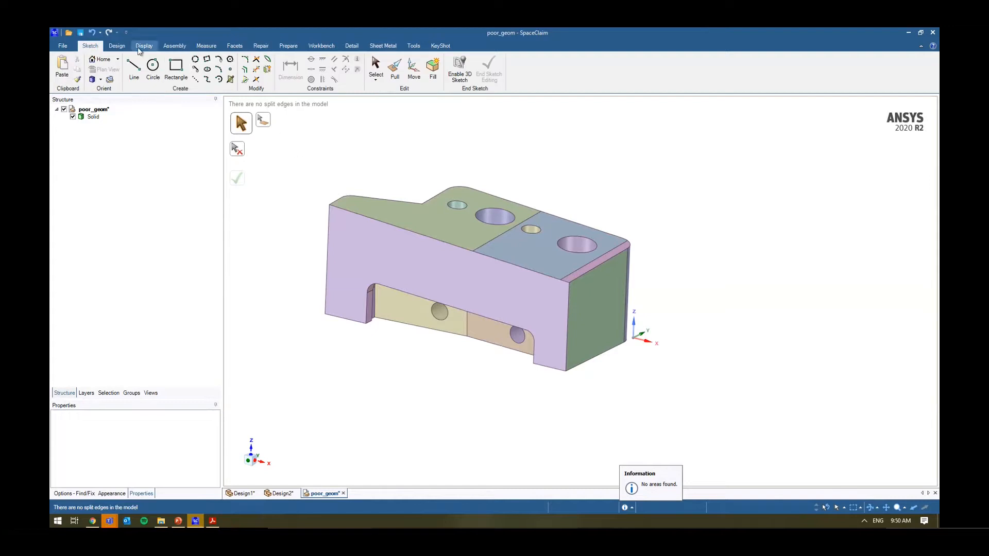
left_click(117, 46)
left_click(325, 69)
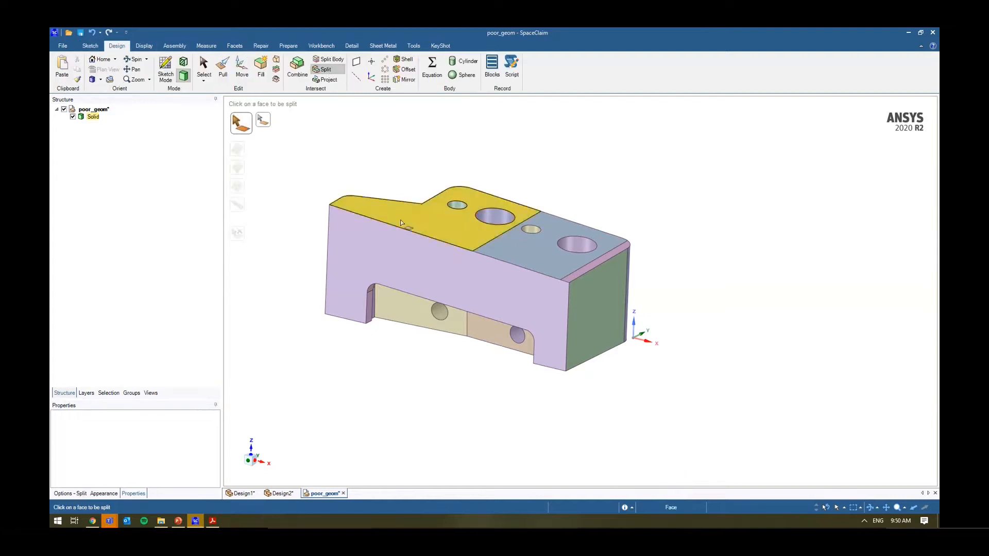
left_click(351, 210)
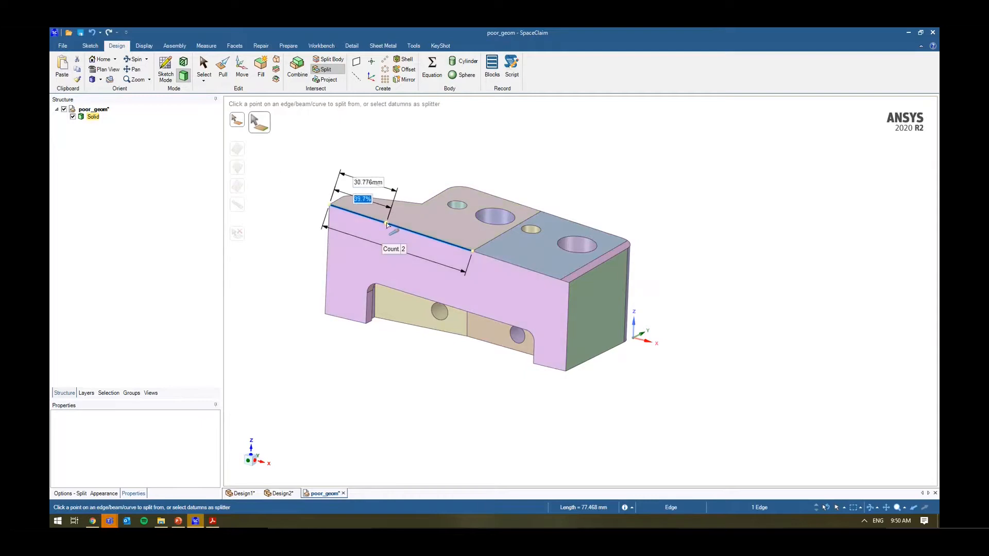
key("Tab")
key("Return")
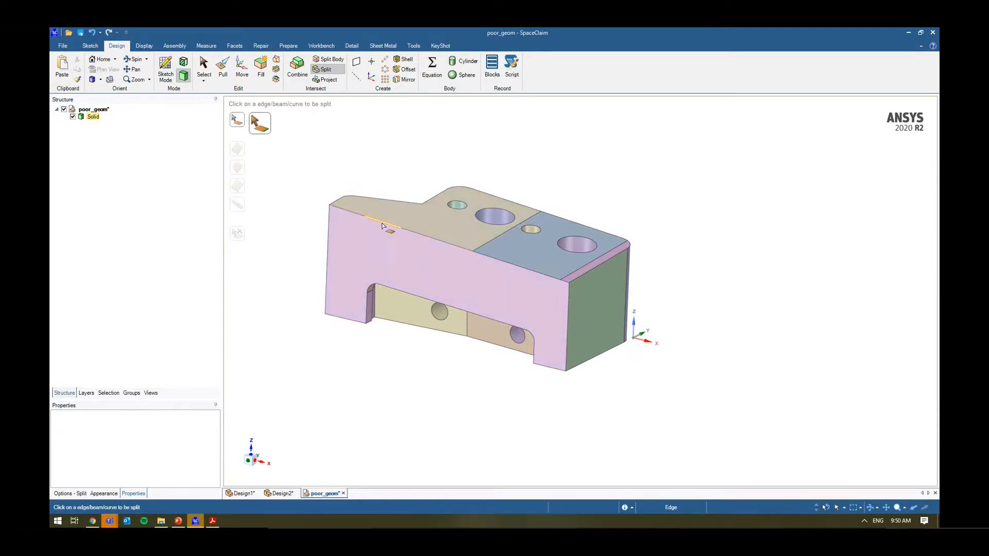
scroll(359, 214, "up", 3)
key("Escape")
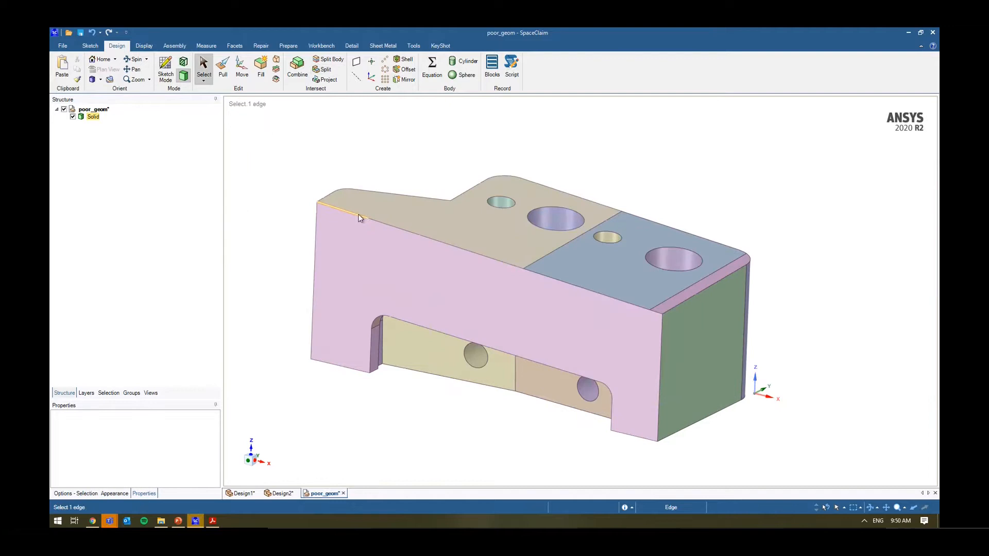
- Select the front face, a segment of the split edge and the adjacent top face in turn to inspect the split
left_click_drag(275, 158, 558, 325)
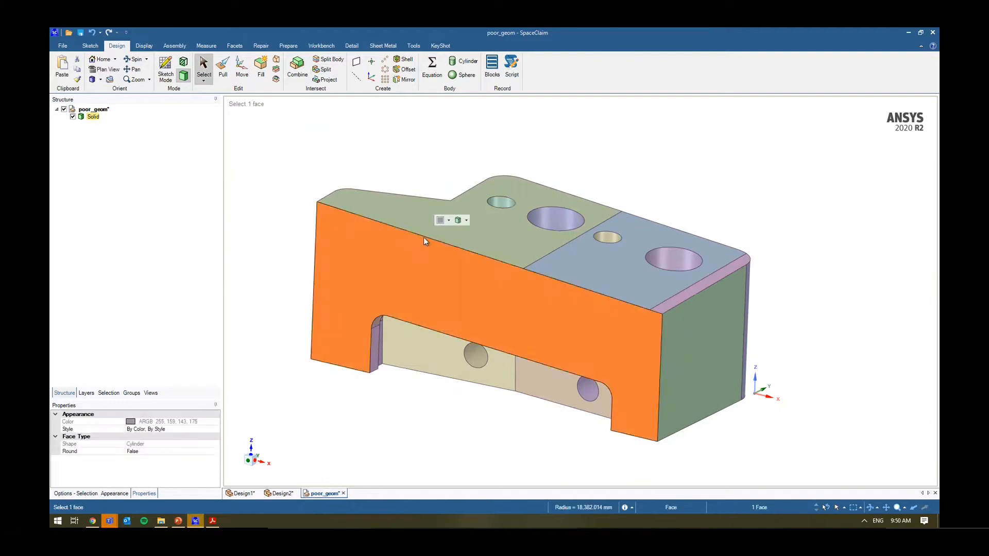
left_click(424, 236)
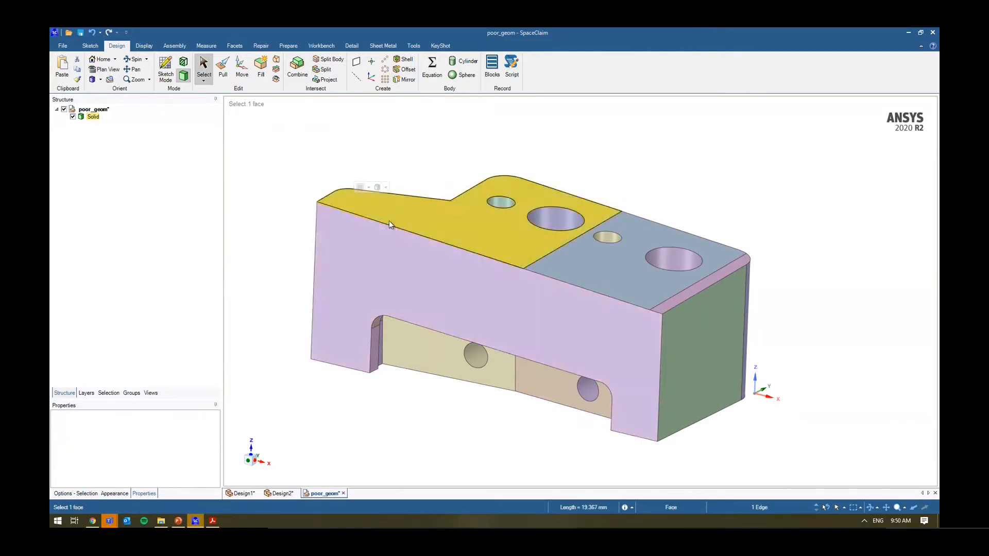
left_click(491, 256)
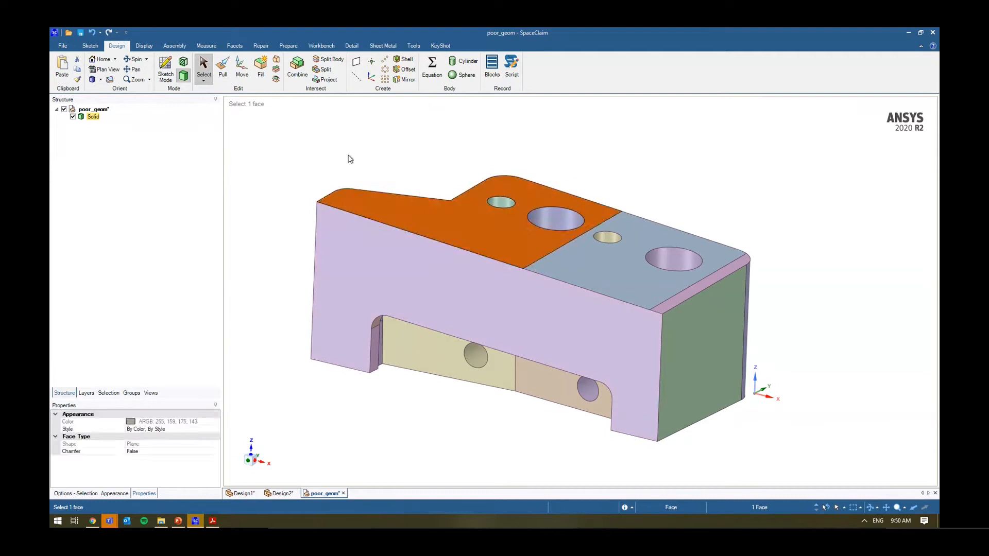
left_click(349, 158)
- Find the split edges on the solid and merge all of them back into a single upper front edge
left_click(144, 46)
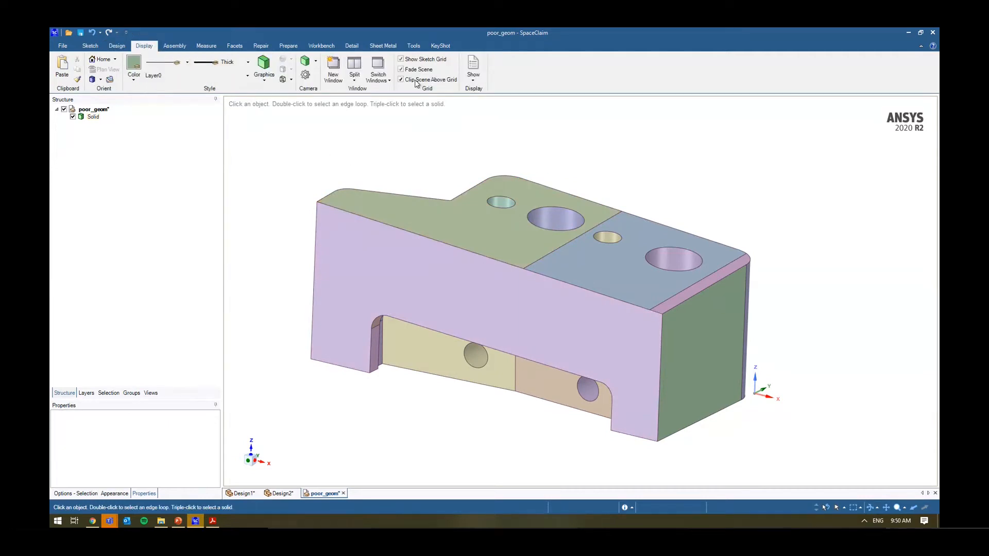
left_click(261, 46)
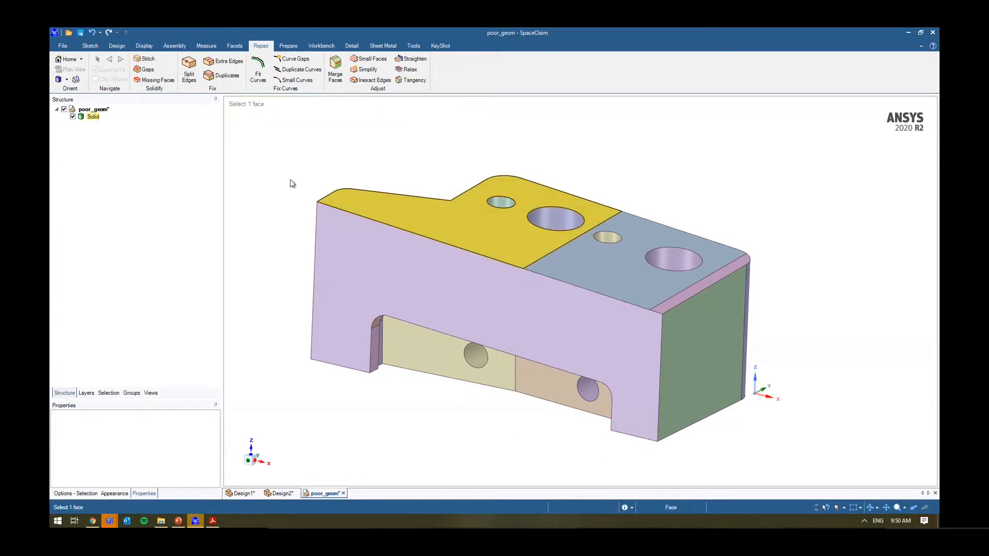
left_click(190, 70)
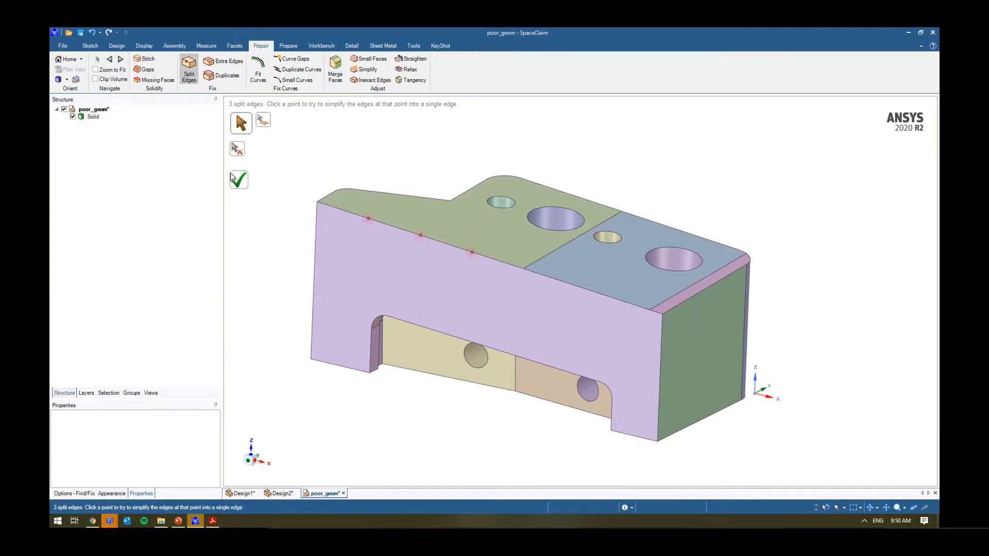
left_click(240, 181)
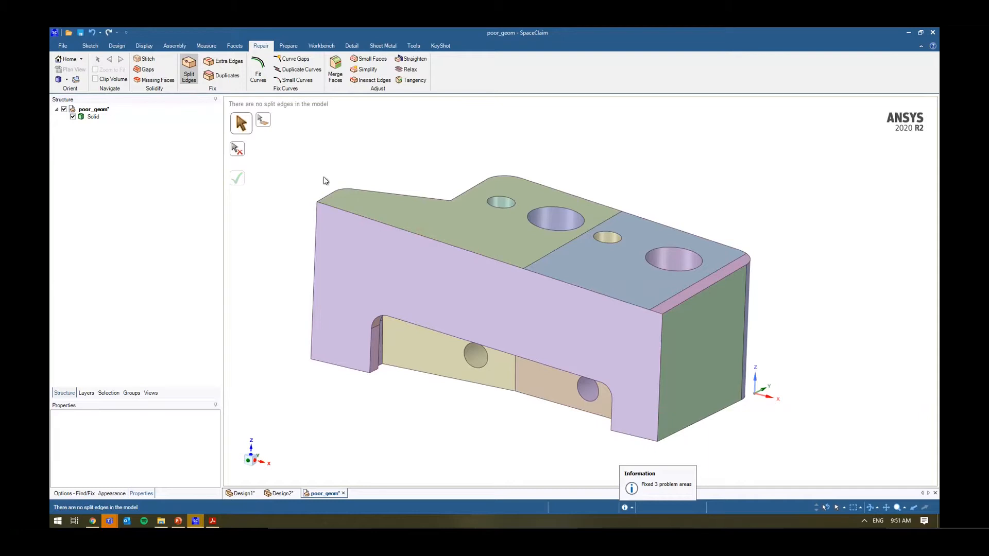
- Find the solid's extra edges and remove the extra edge set on the underside
left_click(236, 61)
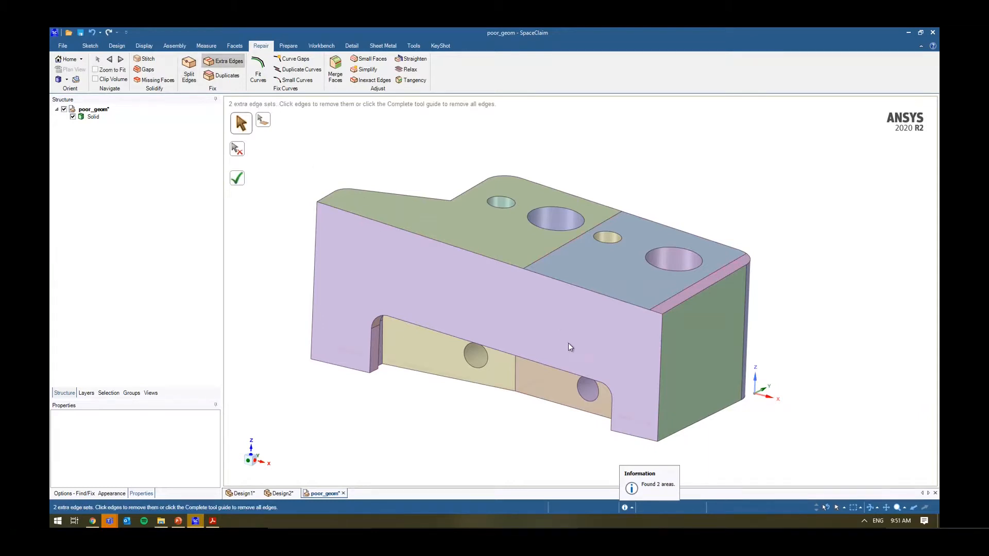
middle_click_drag(568, 343, 418, 345)
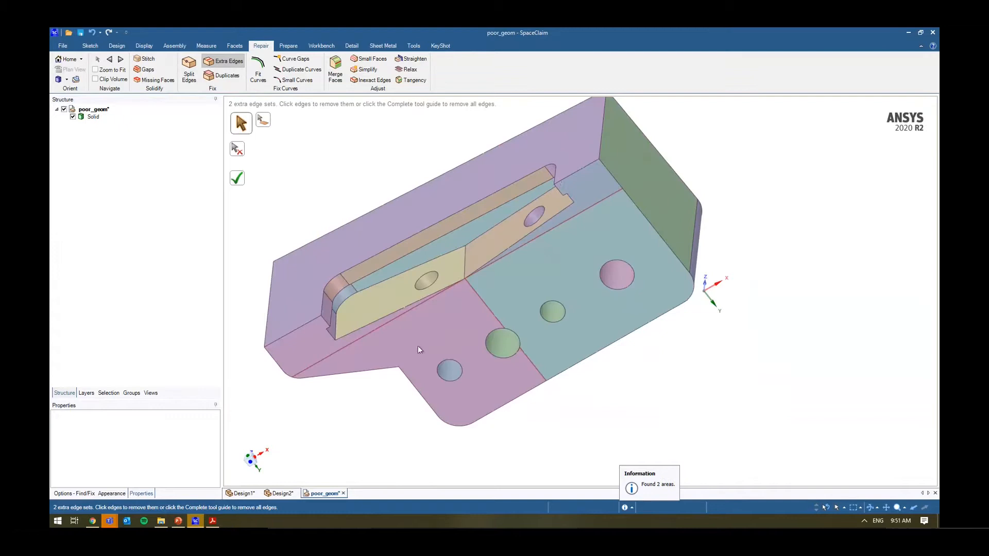
left_click(397, 316)
- Remove the remaining extra edge set so the top faces and the narrow end strip merge into one face
middle_click_drag(545, 232, 525, 367)
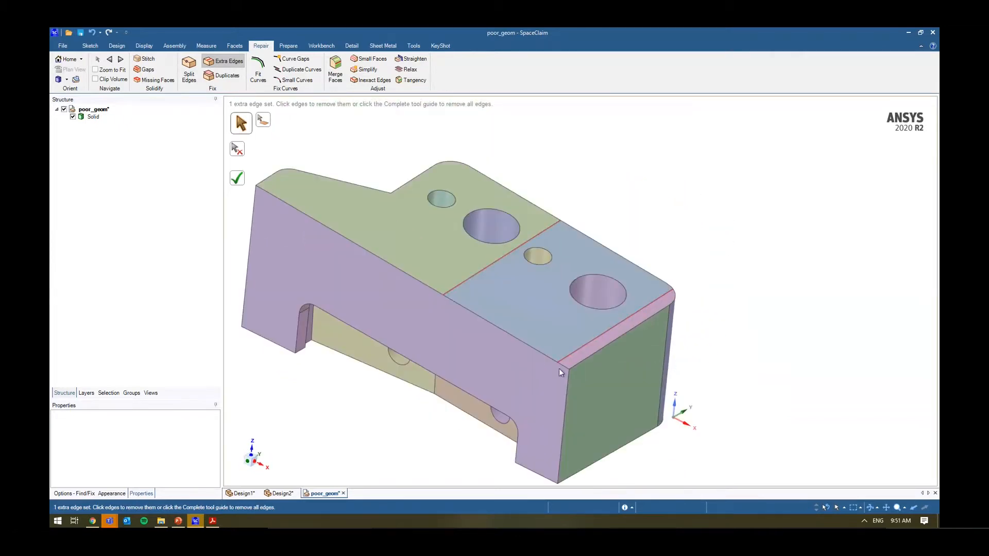
scroll(559, 369, "up", 10)
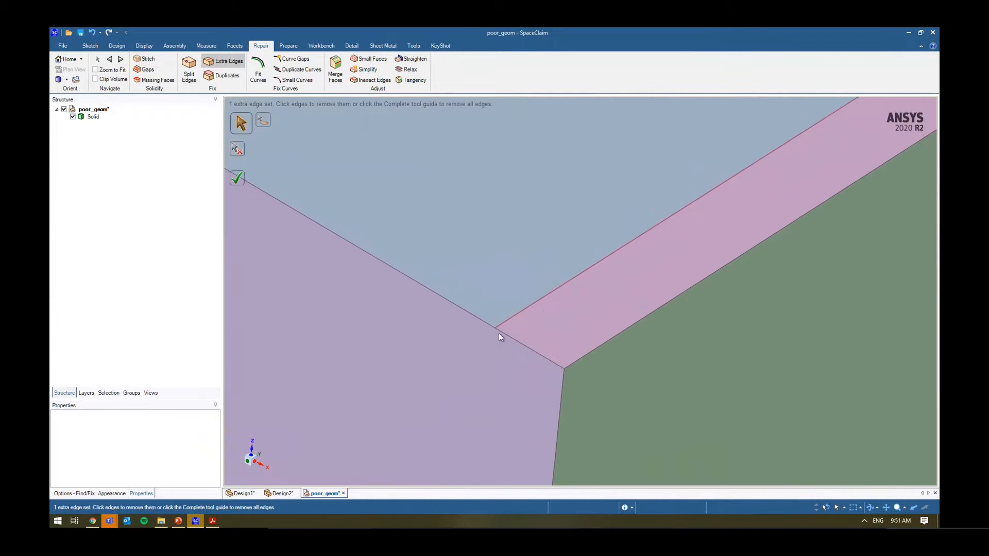
scroll(565, 376, "down", 10)
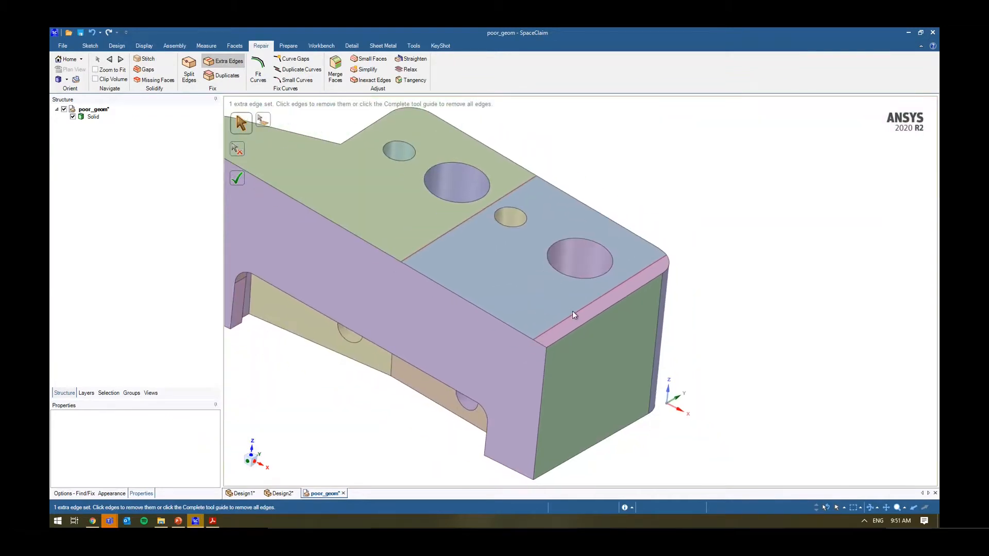
left_click(576, 318)
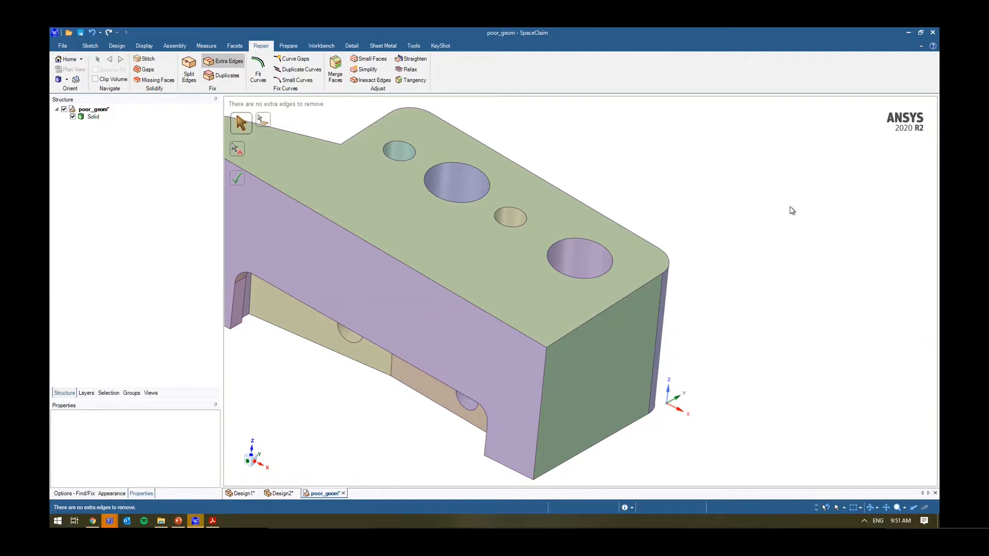
scroll(693, 229, "down", 3)
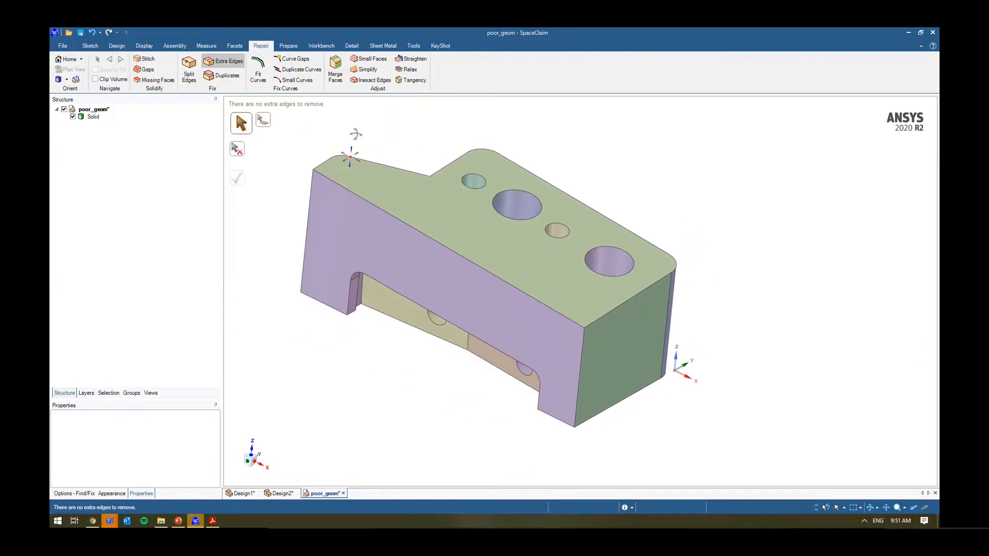
middle_click_drag(355, 134, 360, 136)
key("Escape")
- Copy the cylindrical face of the middle large hole and paste it in place as a separate surface
middle_click_drag(423, 149, 415, 166)
left_click(517, 212)
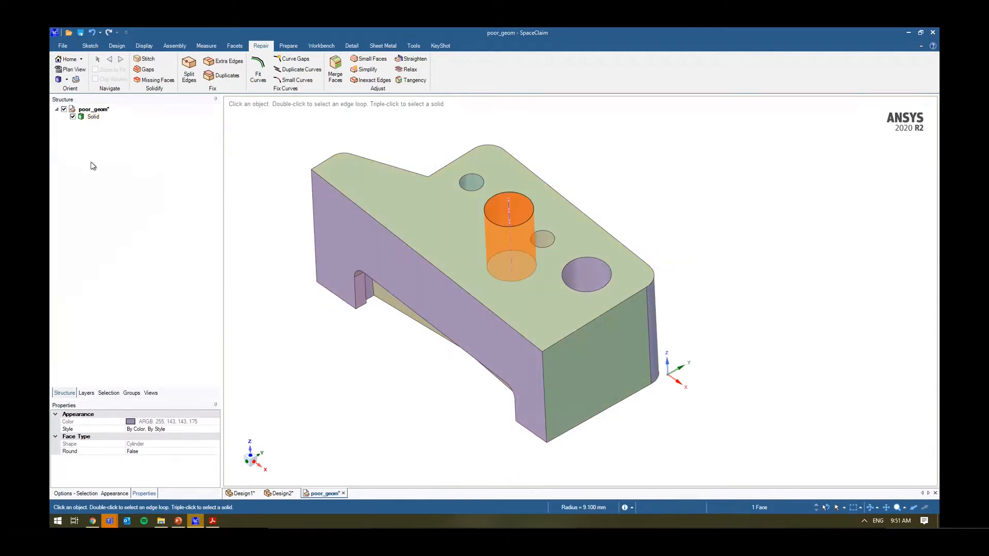
left_click(318, 146)
left_click(520, 205)
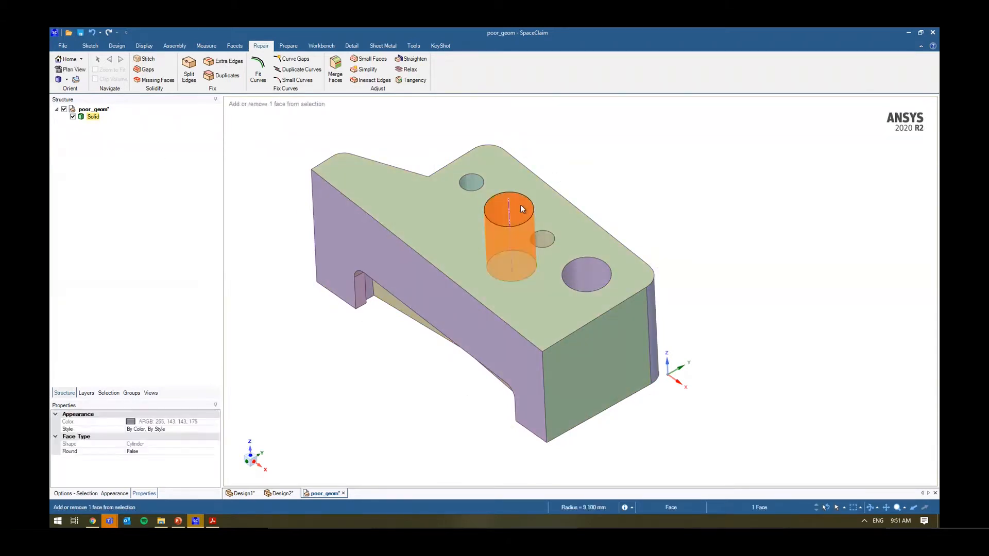
key("ctrl+c")
key("ctrl+v")
key("Escape")
- Find duplicate faces and delete the duplicate surface in the middle large hole
left_click(216, 76)
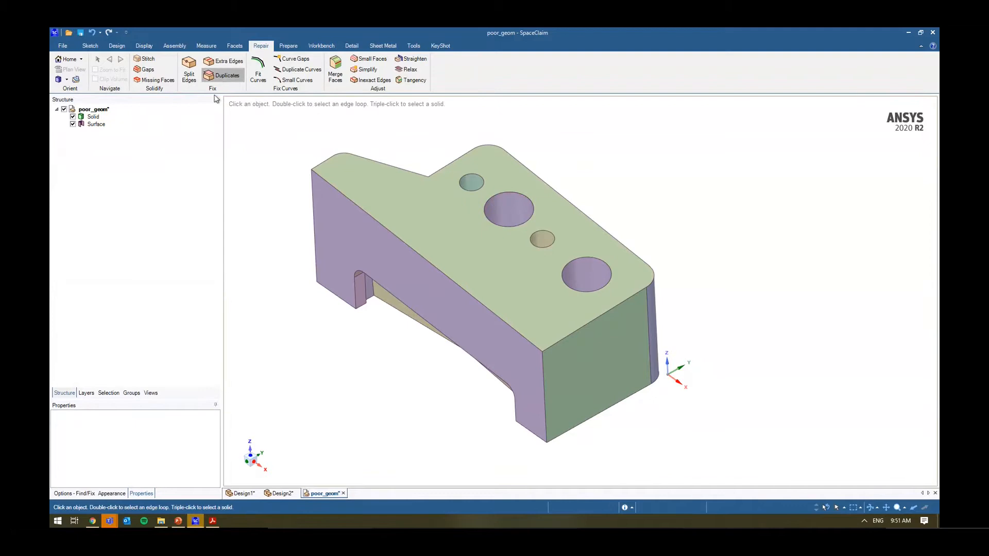
left_click(519, 209)
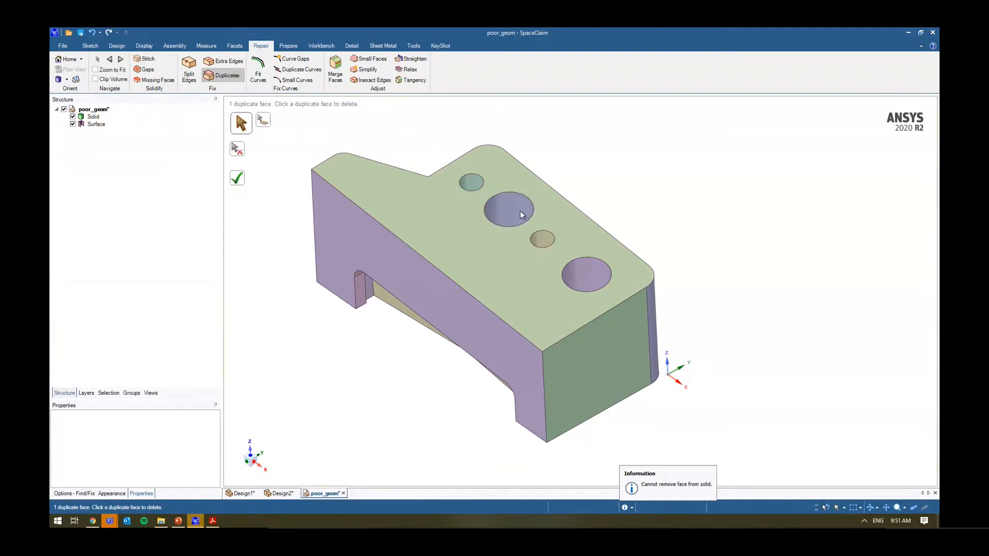
key("Escape")
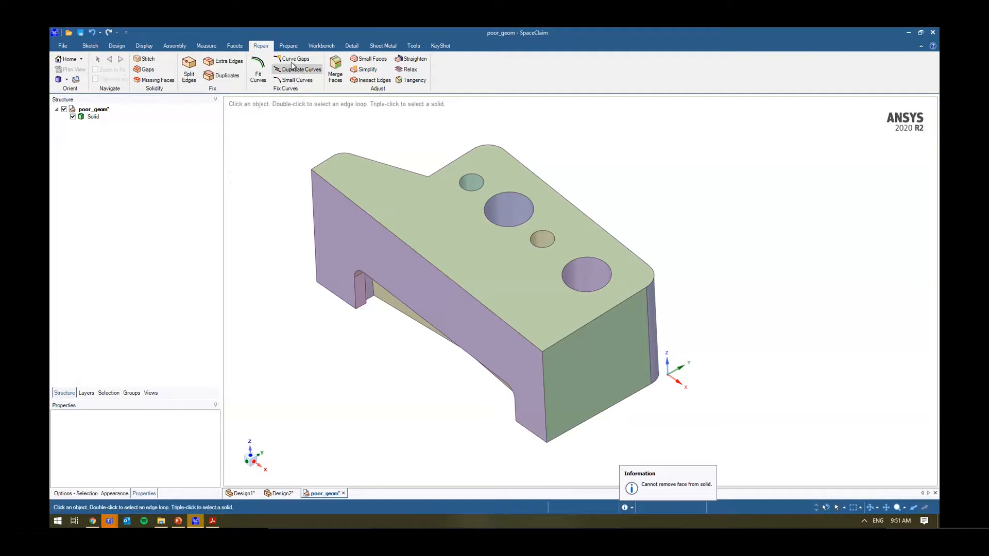
- Check the model for small curves, duplicate curves and curve gaps
left_click(294, 80)
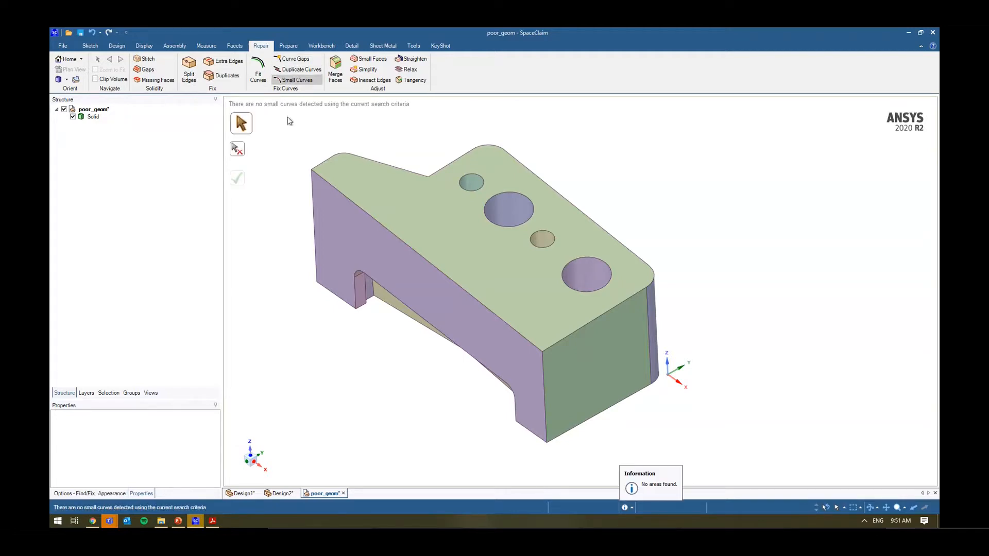
left_click(258, 72)
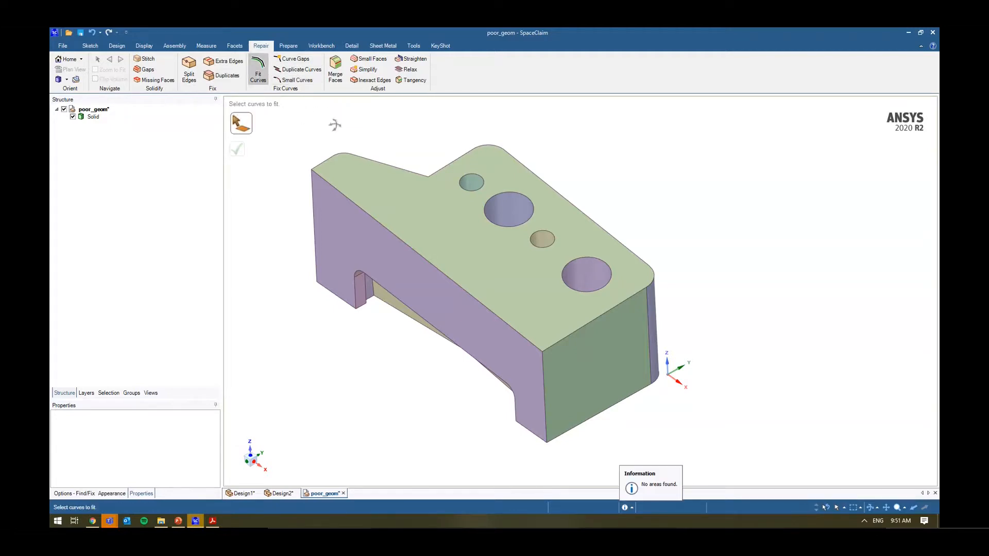
middle_click_drag(335, 125, 340, 118)
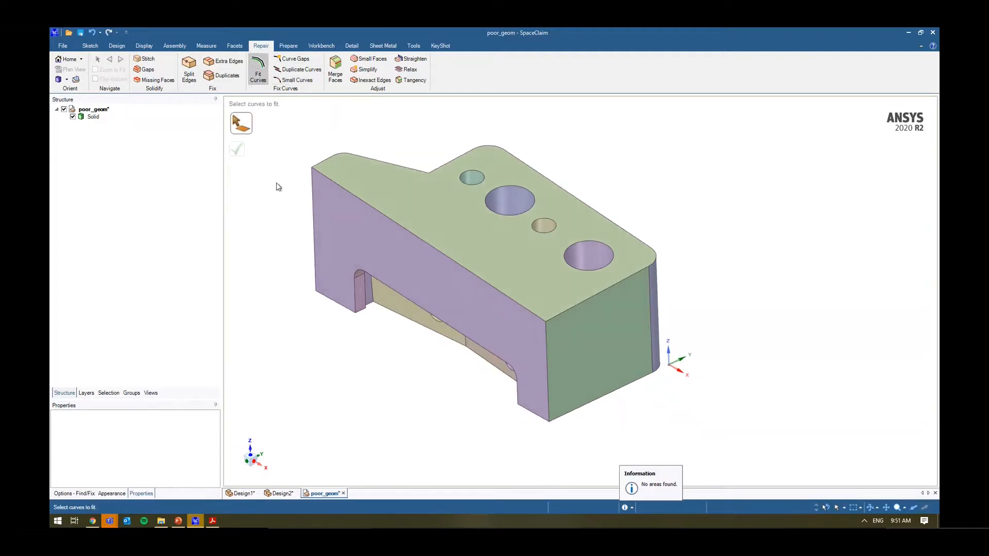
left_click(297, 80)
left_click(301, 69)
left_click(295, 58)
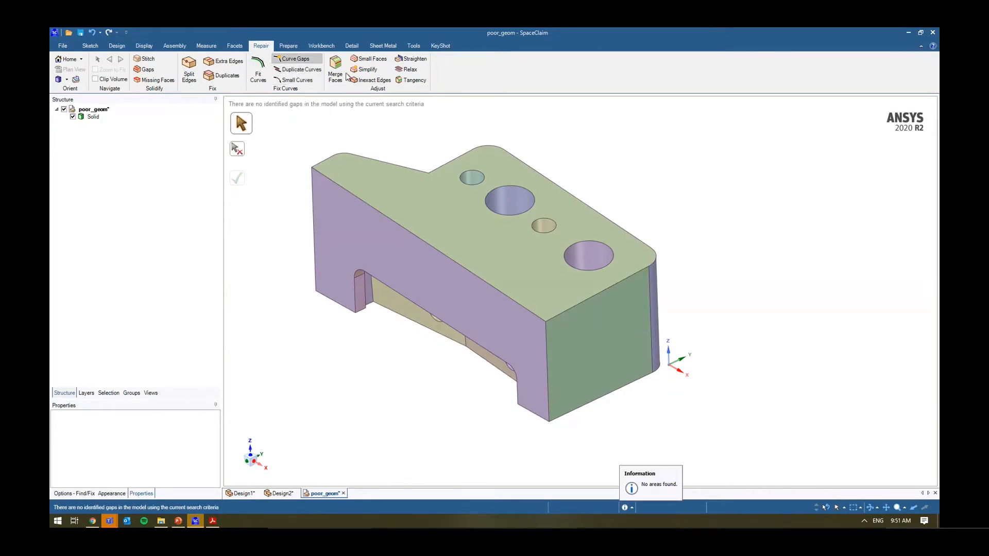
key("Escape")
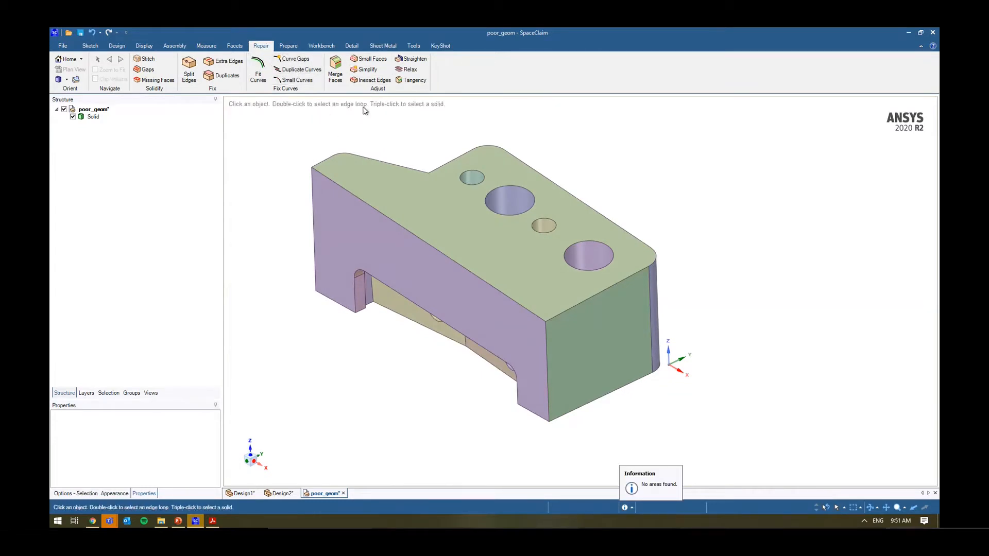
- Remove the vertical spline-shaped round between the flat end face and the rear face using Fill
middle_click_drag(451, 179, 598, 243)
left_click(335, 67)
left_click(551, 268)
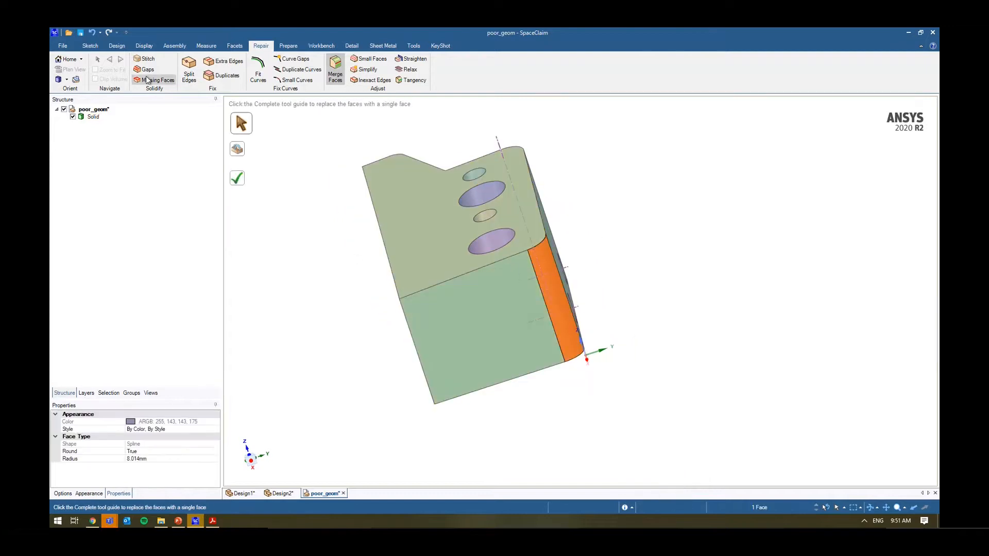
left_click(118, 45)
left_click(144, 46)
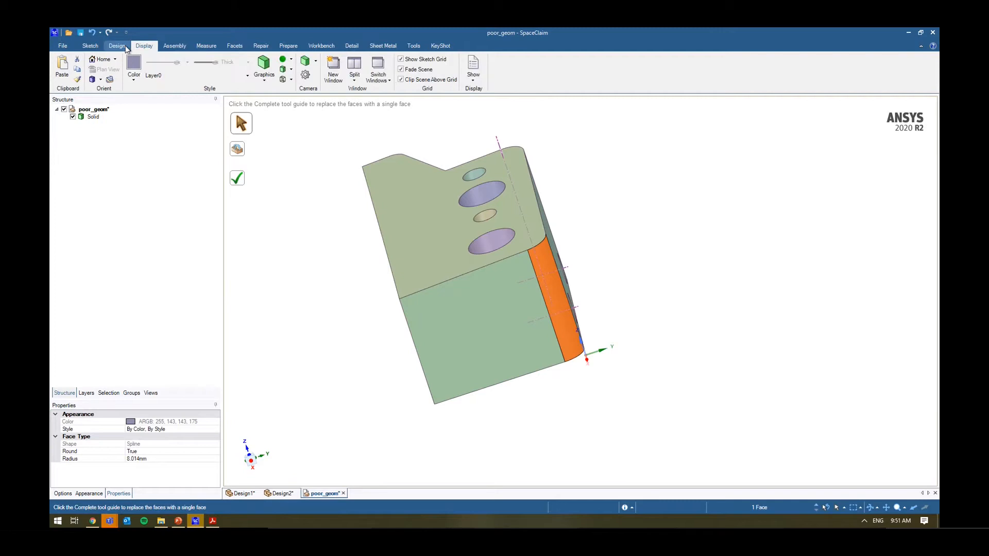
left_click(125, 45)
left_click(522, 232)
left_click(543, 267)
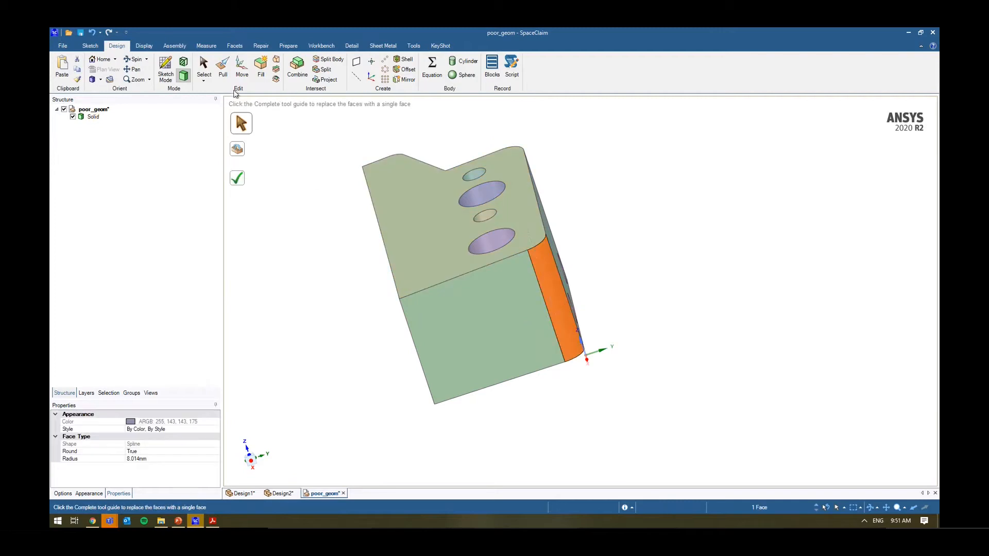
left_click(261, 69)
- Fill away the 8 mm vertical round at the rear corner beside the notch
middle_click_drag(559, 314, 609, 274)
left_click(591, 250)
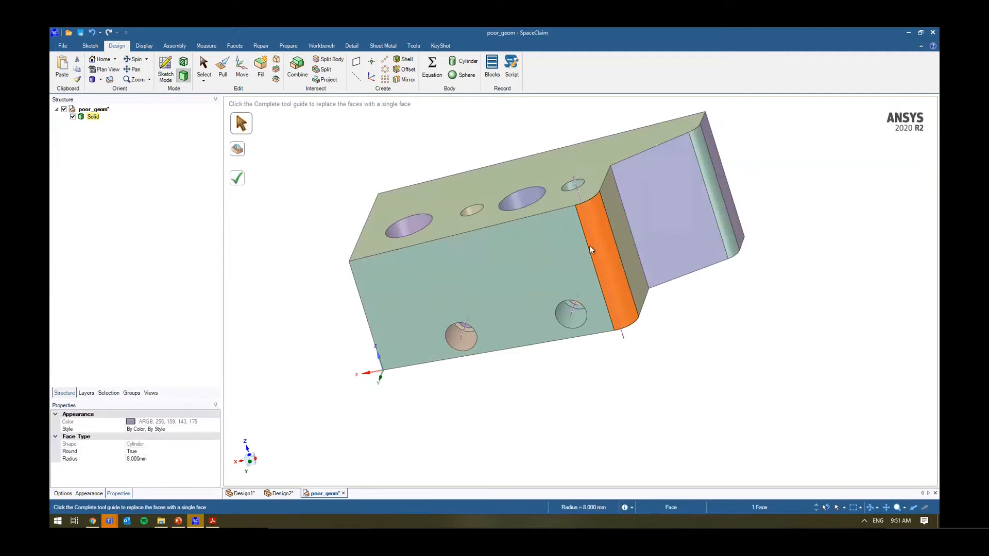
left_click(261, 69)
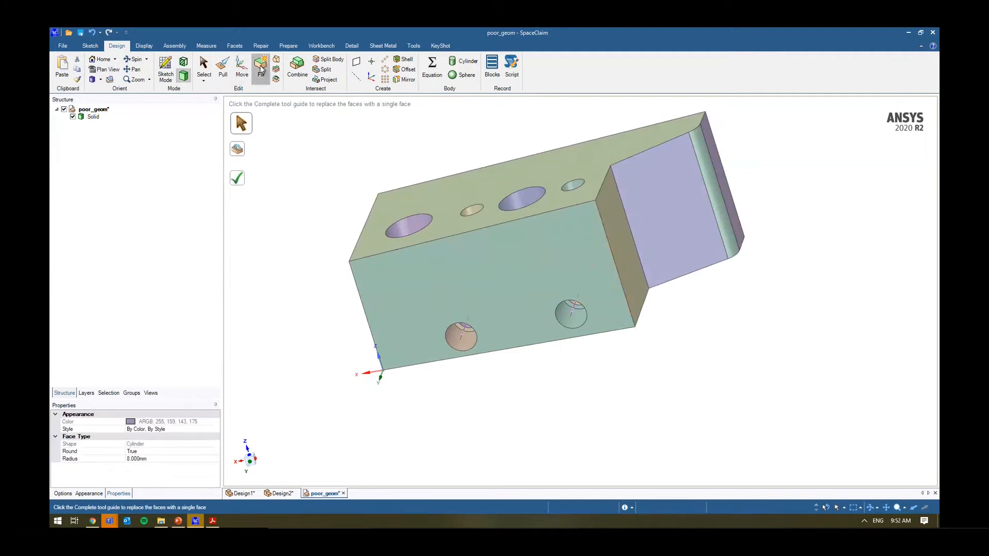
- Pull the remaining 6 mm vertical round on the narrow end to a radius of about 9.27 mm and delete it
middle_click_drag(682, 332, 728, 327)
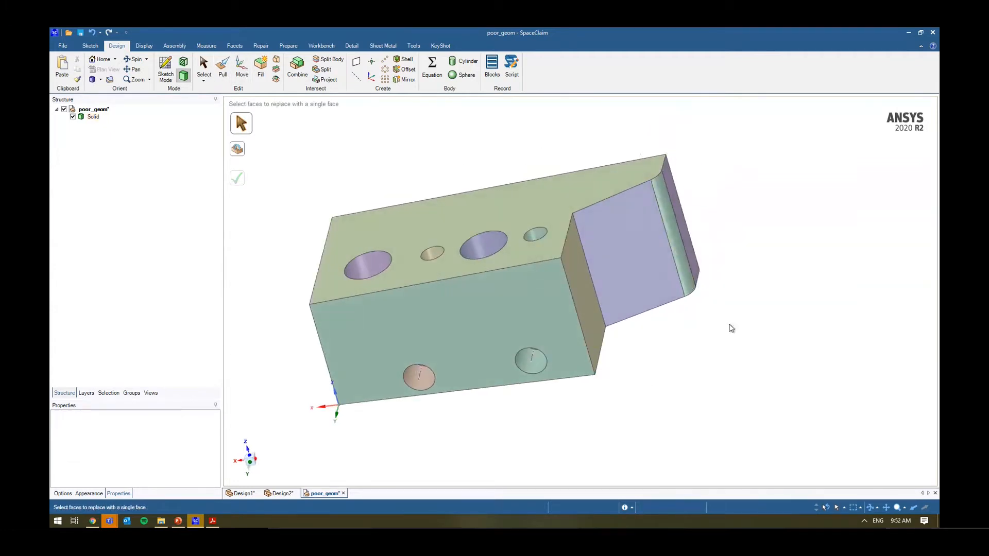
left_click(672, 235)
left_click(223, 67)
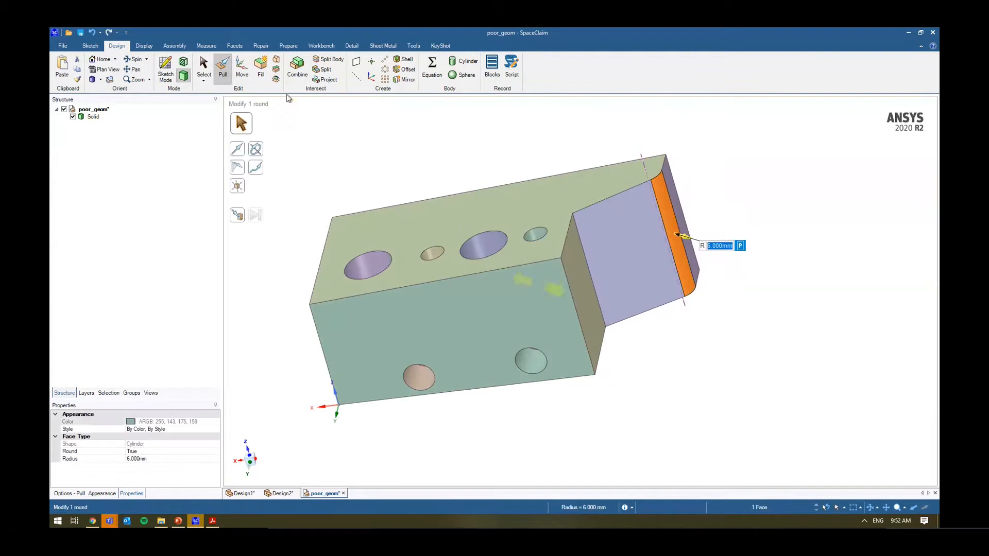
left_click_drag(730, 313, 713, 306)
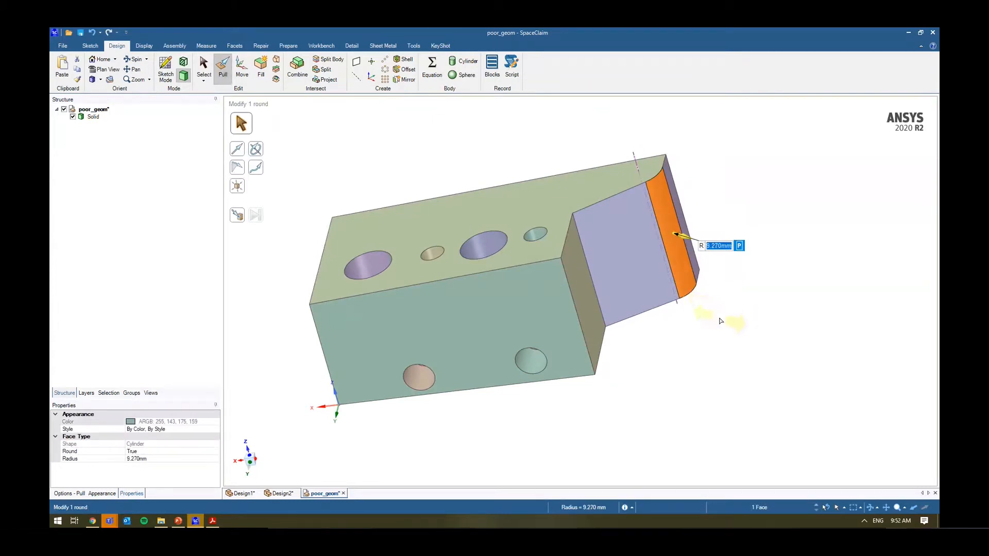
key("Delete")
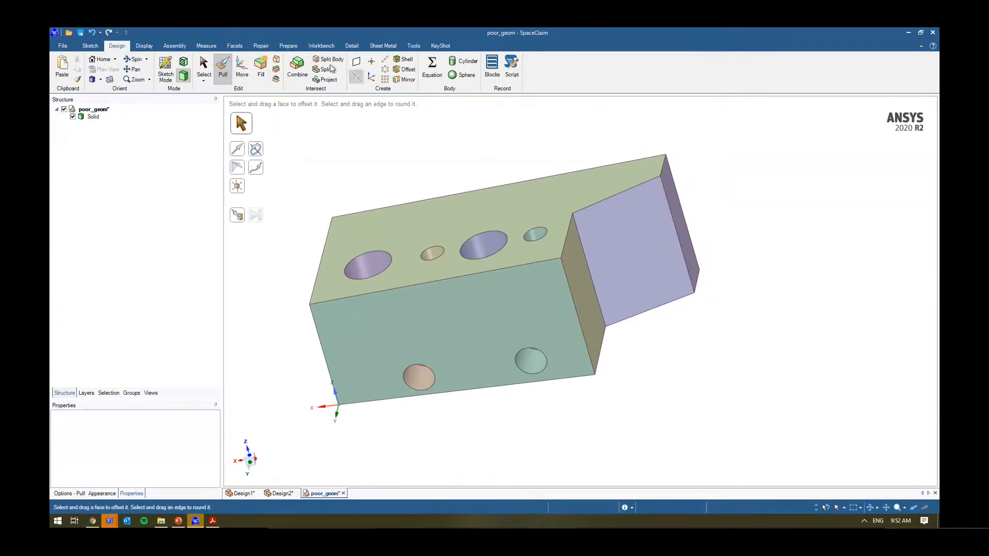
- Search the model for small faces with a maximum sliver width of 10 mm
left_click(320, 46)
left_click(291, 46)
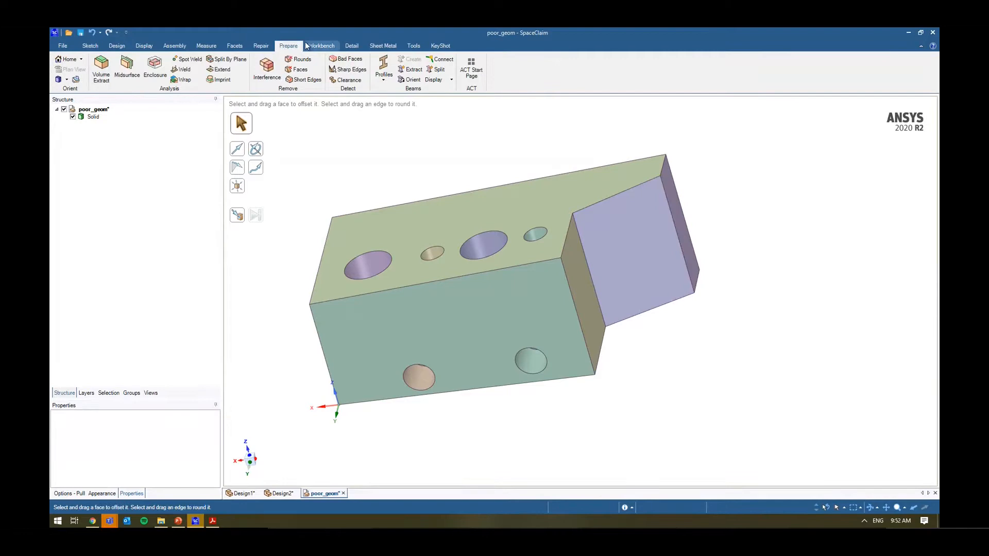
left_click(262, 46)
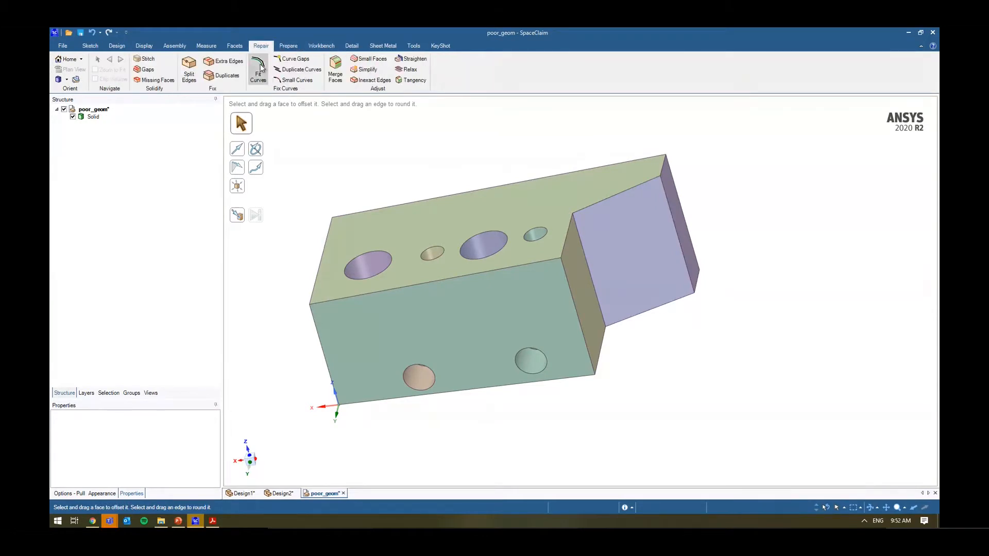
middle_click_drag(360, 168, 557, 188)
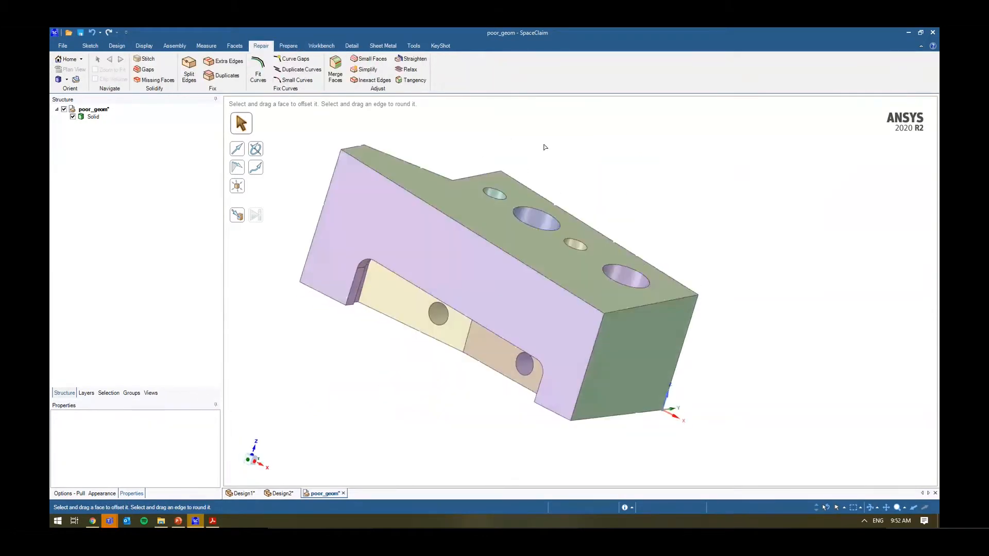
left_click(369, 59)
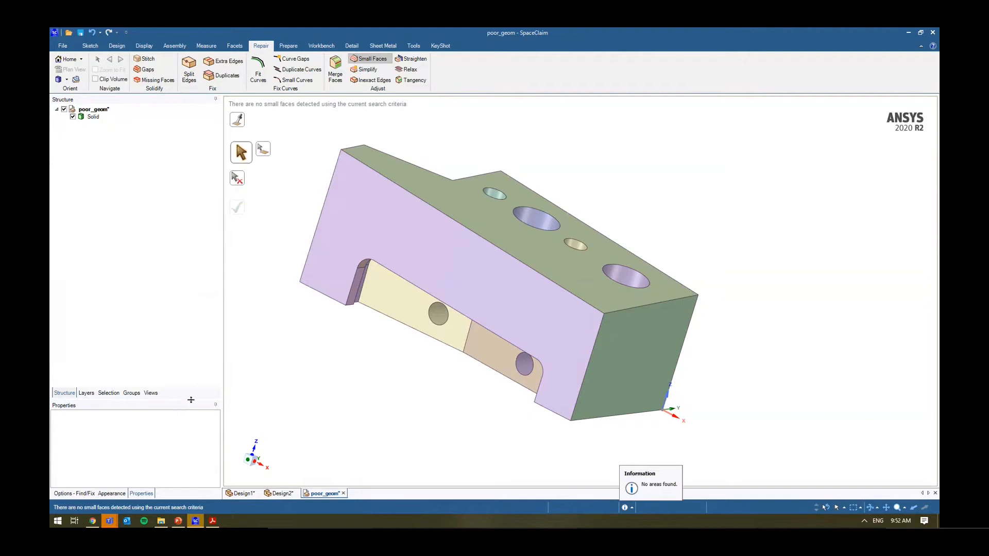
left_click_drag(190, 400, 193, 295)
left_click(82, 494)
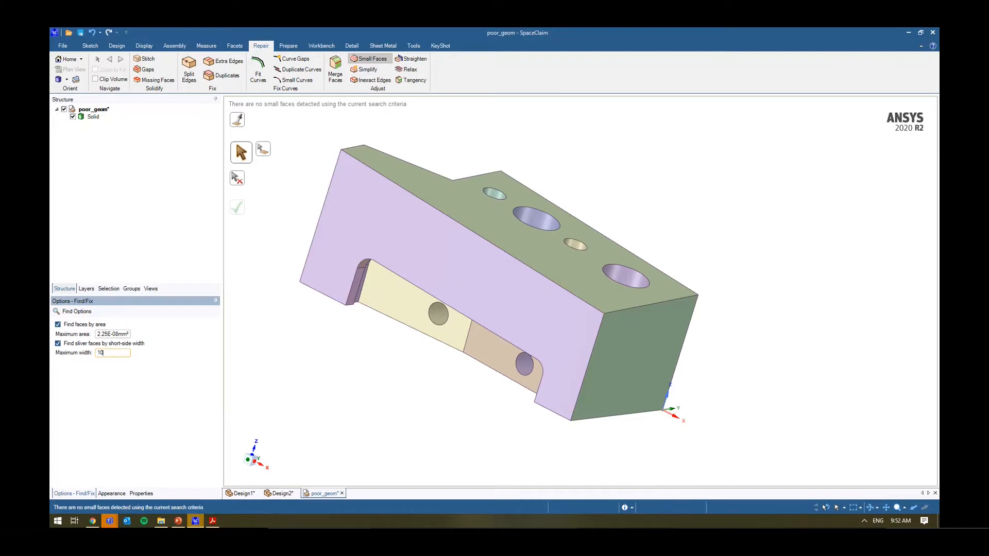
key("Return")
middle_click_drag(337, 399, 399, 295)
left_click(124, 353)
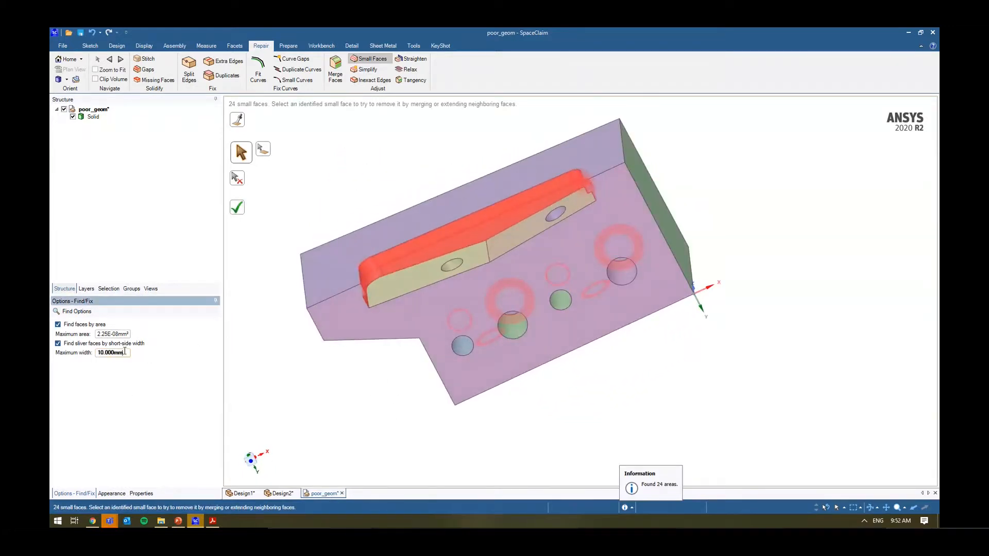
- Turn on zoom to fit for problem areas and step through the detected small faces
left_click(116, 79)
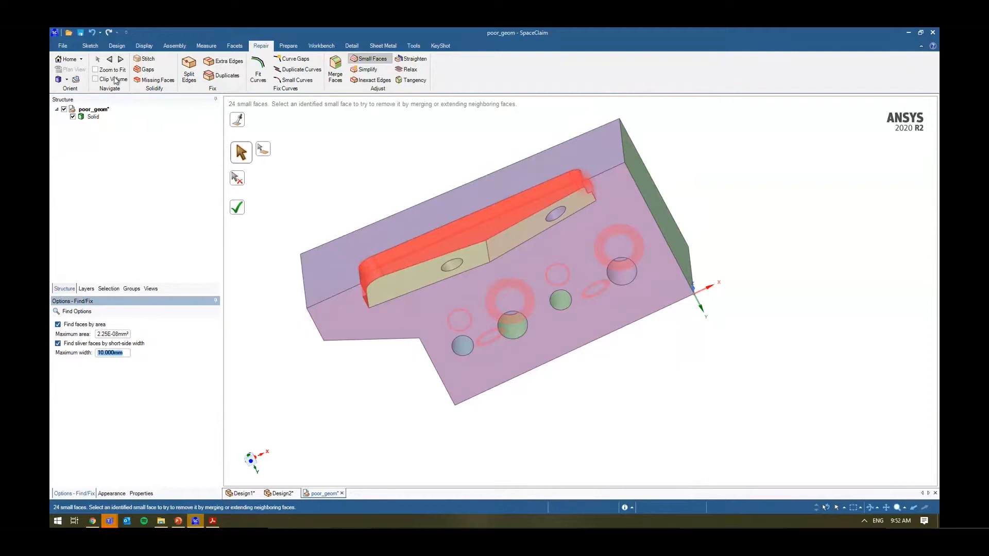
left_click(116, 71)
left_click(123, 61)
left_click(121, 60)
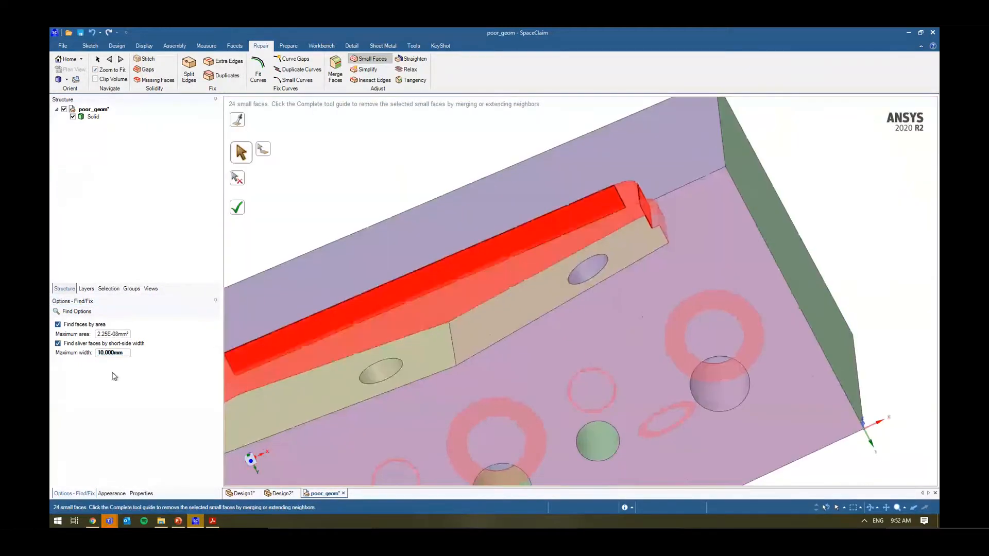
- Exclude sliver width from the small-face search and check for faces up to 0.1 mm² in area
left_click(83, 344)
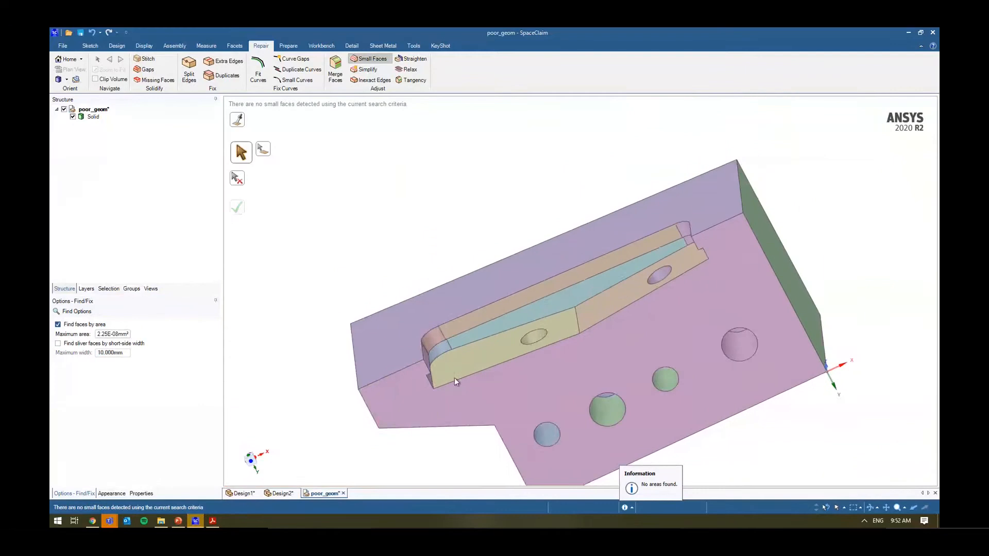
left_click(124, 335)
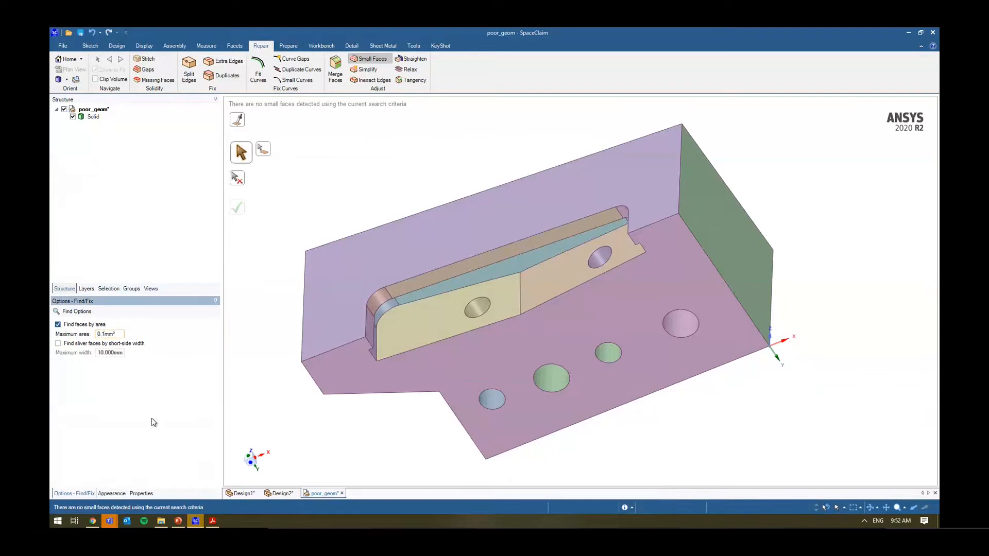
key("Return")
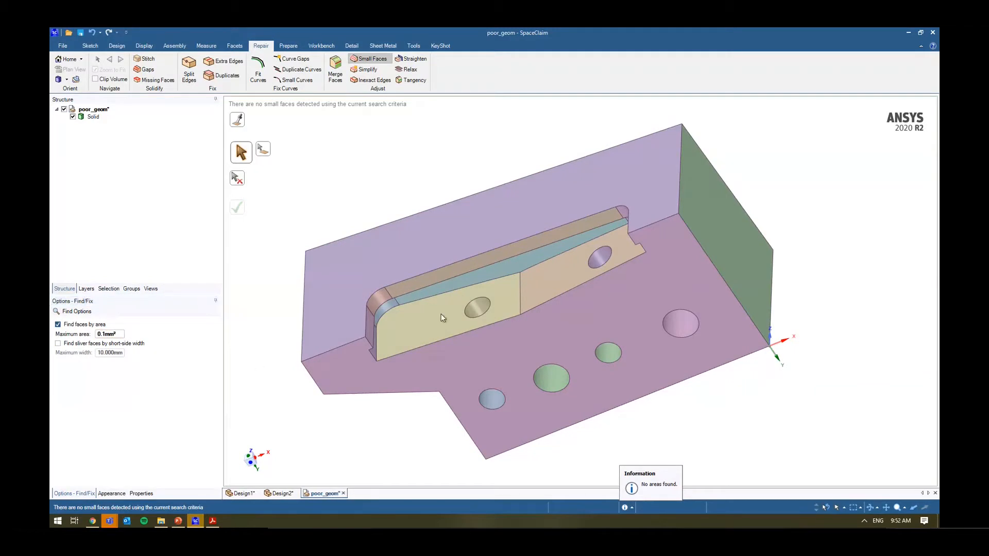
key("Escape")
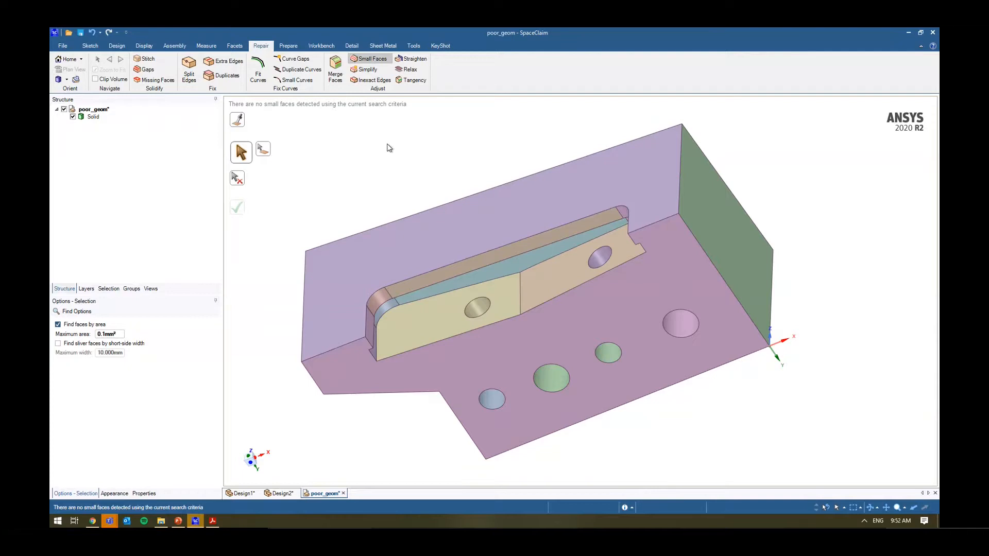
key("h")
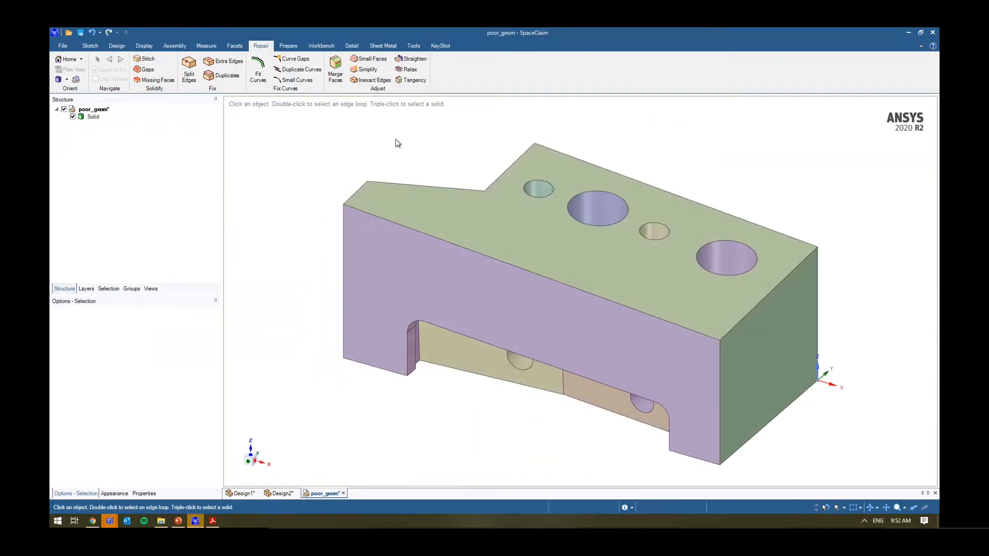
- Search the model for spline faces with Simplify and examine them in the underside slot
left_click(367, 69)
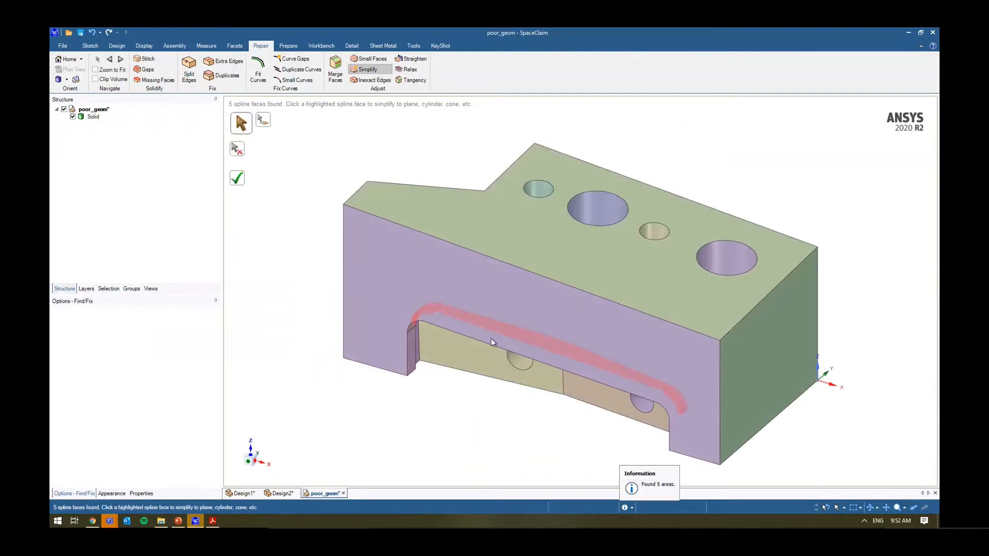
middle_click_drag(368, 372, 343, 347, "shift")
middle_click_drag(465, 359, 393, 225)
scroll(394, 372, "up", 3)
middle_click_drag(393, 370, 426, 346, "shift")
key("Escape")
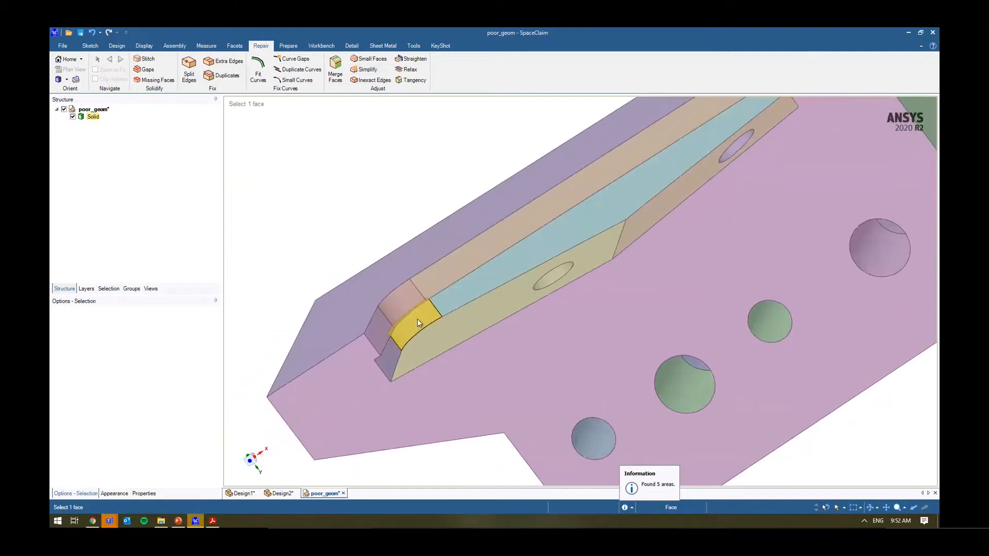
- Compare the face type and radius of the two adjacent rounds at the slot's corner in their properties
left_click(417, 320)
left_click(139, 494)
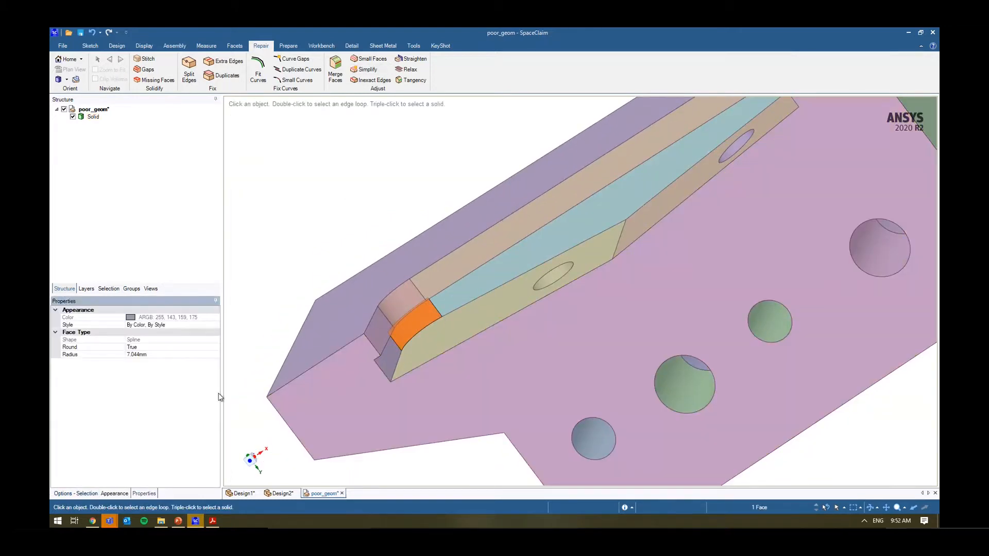
left_click(161, 340)
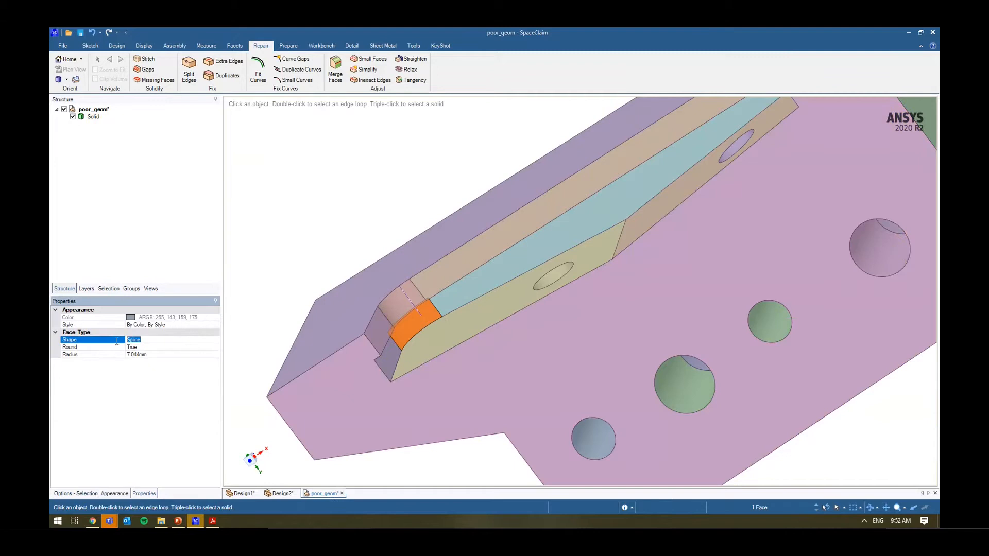
left_click(362, 243)
left_click(394, 308)
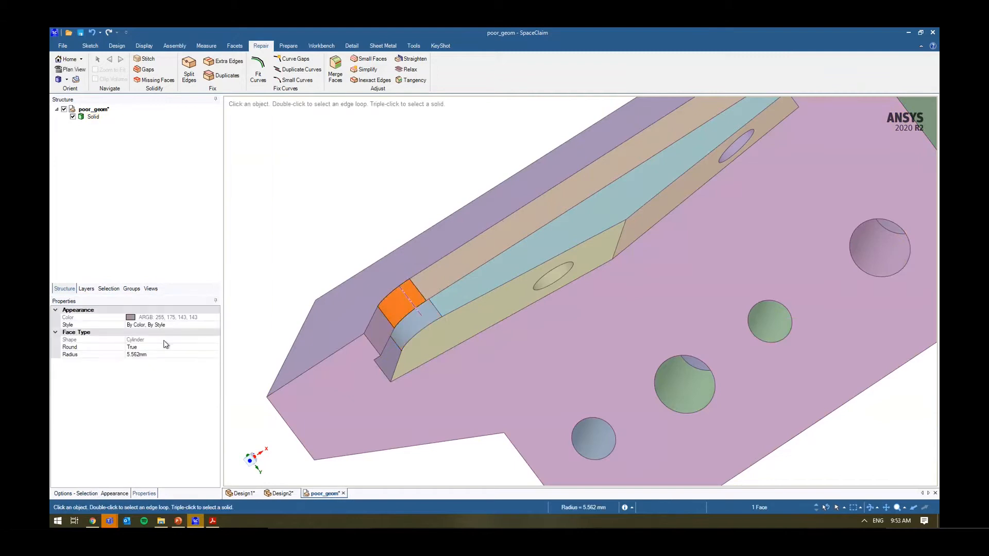
left_click(154, 340)
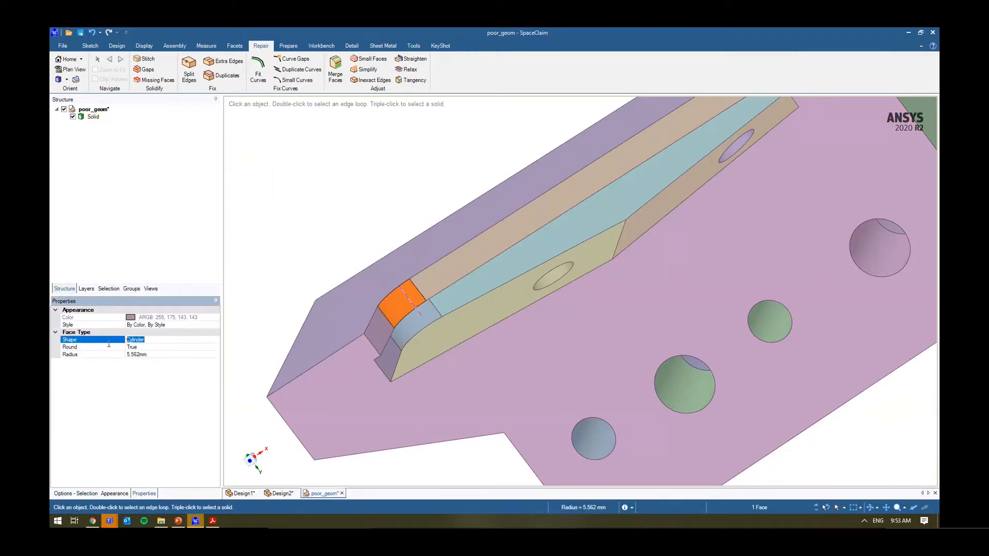
left_click(313, 229)
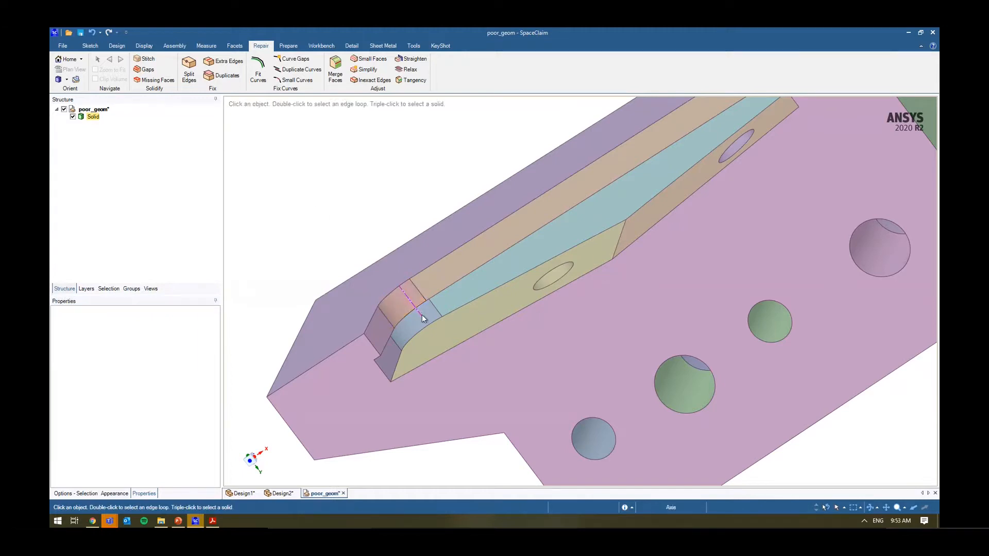
- Simplify the spline round at the slot's corner and the adjoining long spline face
left_click(375, 70)
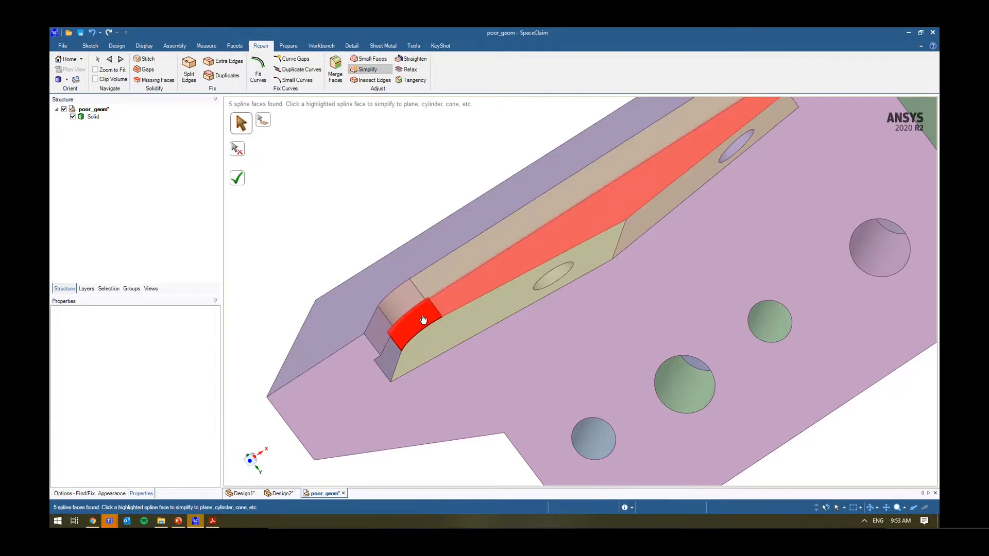
middle_click_drag(547, 245, 461, 327)
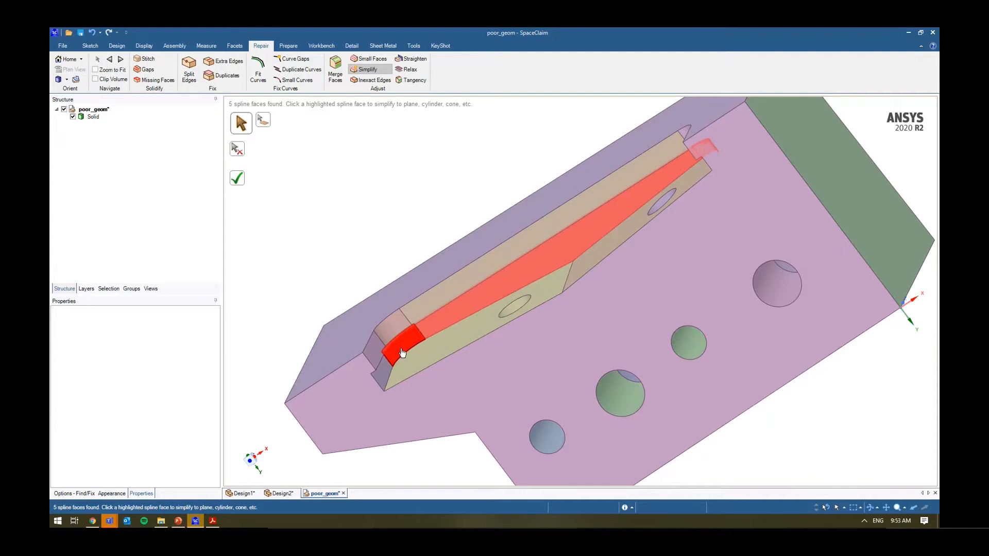
left_click(474, 302)
middle_click_drag(509, 280, 733, 146)
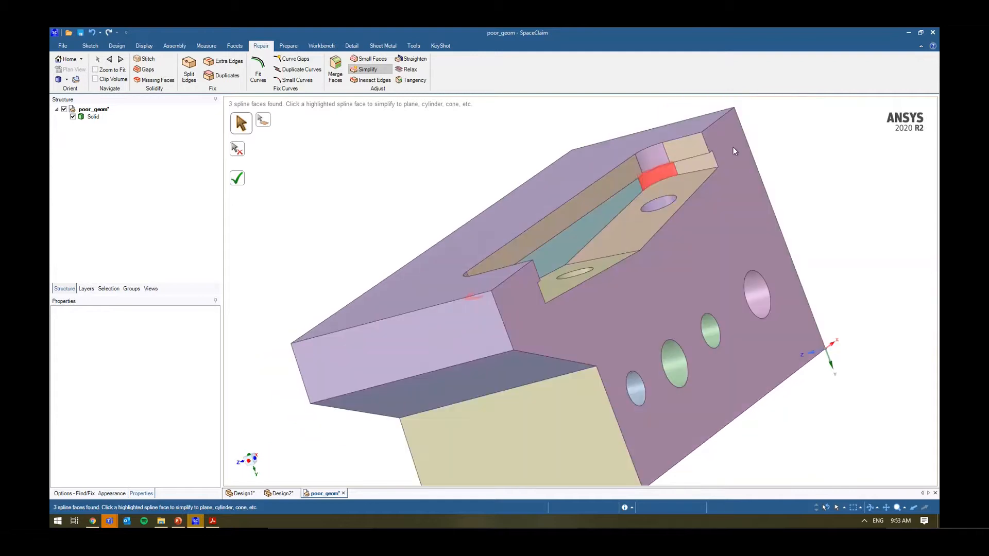
- Try simplifying the spline round at the slot's opposite corner and undo it
left_click(676, 176)
middle_click_drag(676, 176, 567, 254)
scroll(591, 196, "up", 5)
middle_click_drag(591, 195, 655, 187)
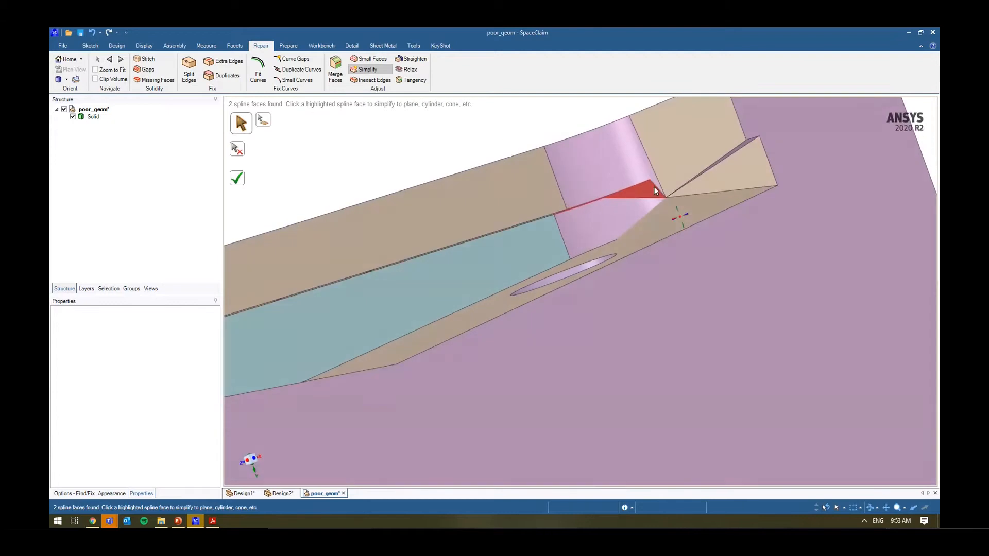
key("ctrl+z")
scroll(589, 225, "up", 5)
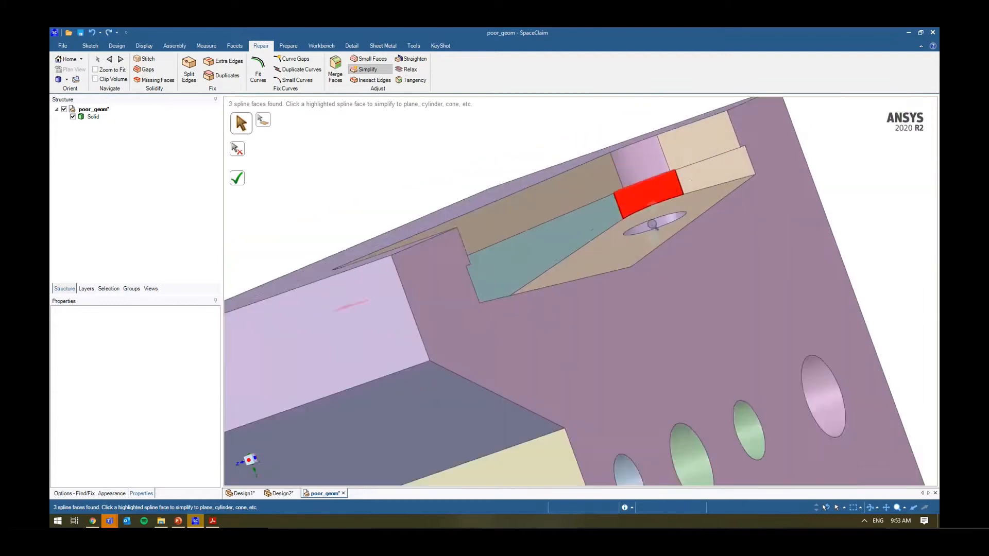
- Check the face type and radius of the spline round at the slot's opposite corner
key("Escape")
left_click(633, 218)
left_click(626, 210)
middle_click_drag(626, 210, 626, 205)
left_click(625, 205)
scroll(332, 344, "down", 4)
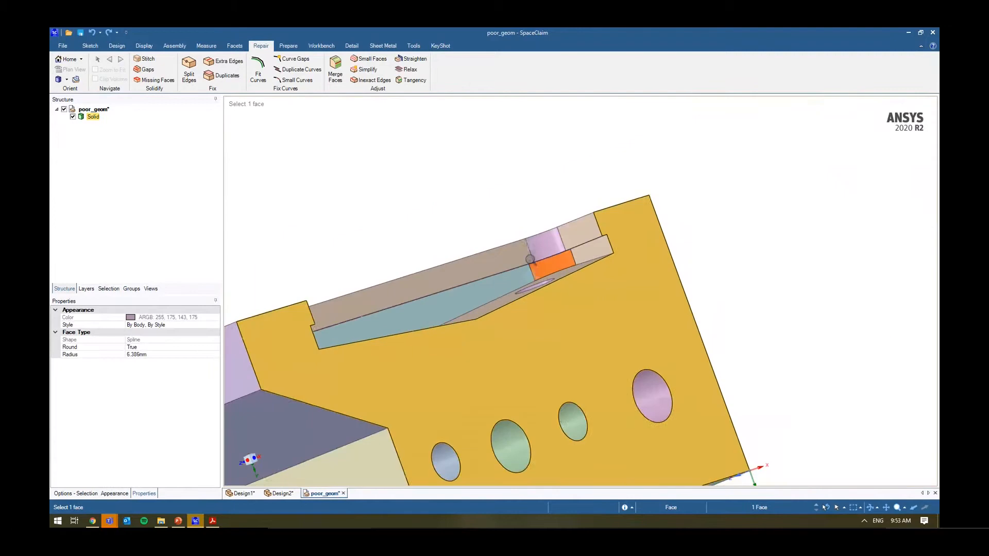
left_click(447, 220)
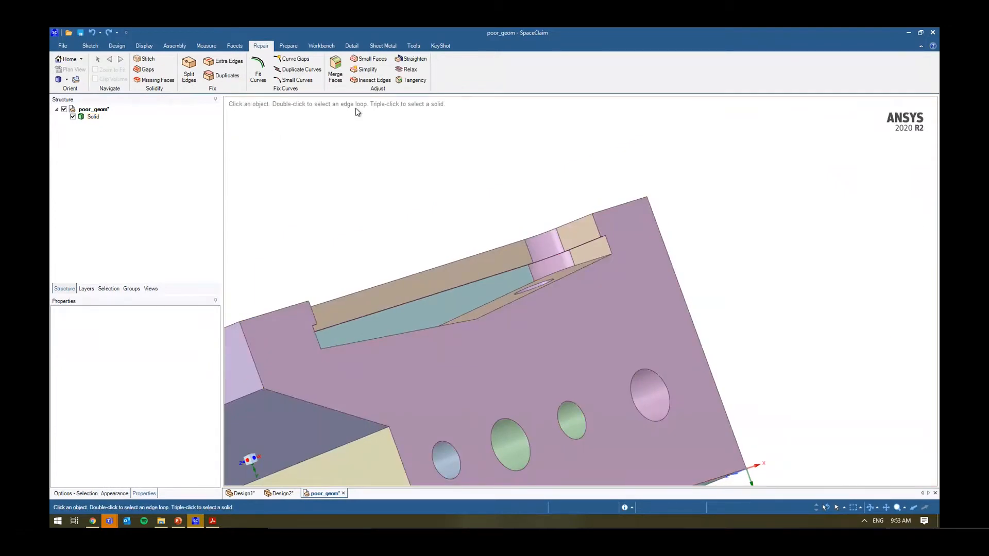
- Find the inexact edges in the model, fix them all and restore the home view
left_click(370, 80)
scroll(540, 262, "up", 5)
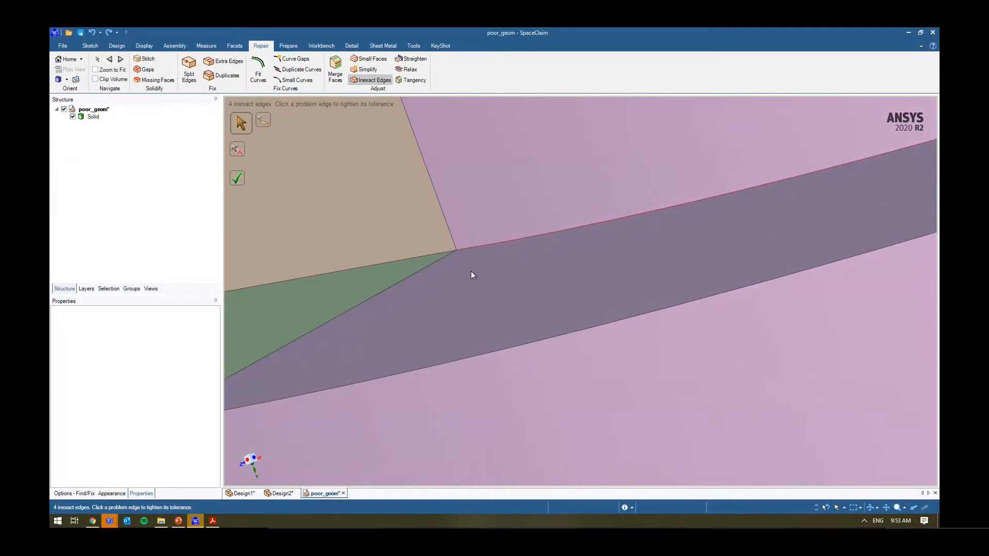
left_click(238, 183)
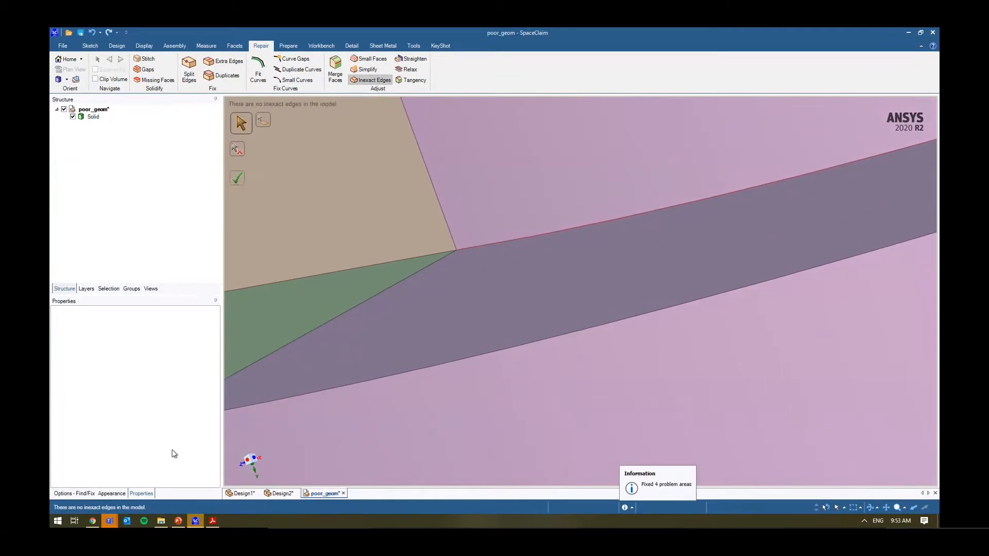
left_click(73, 495)
scroll(442, 237, "down", 10)
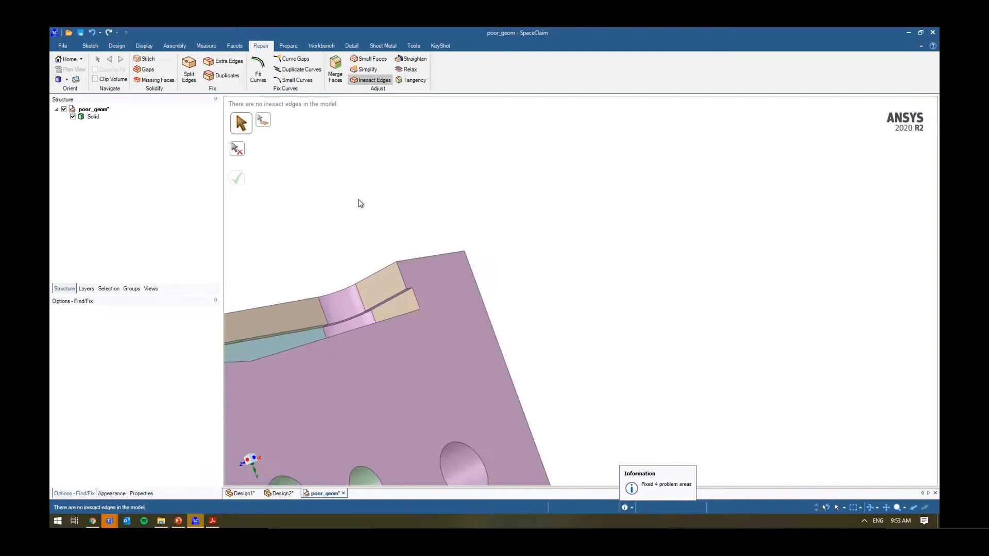
key("h")
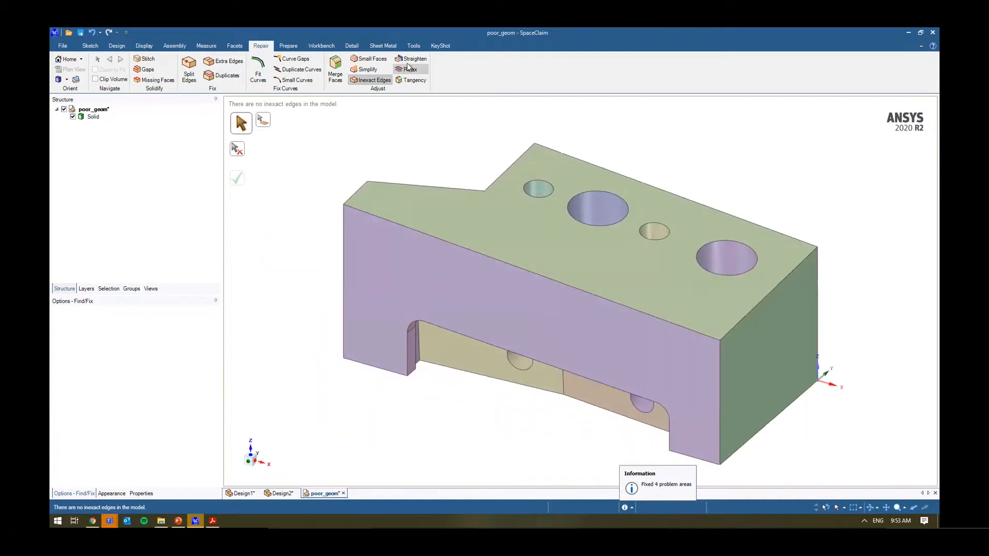
- Find slightly misaligned faces and holes with Straighten and apply the fix to all detected areas
left_click(411, 59)
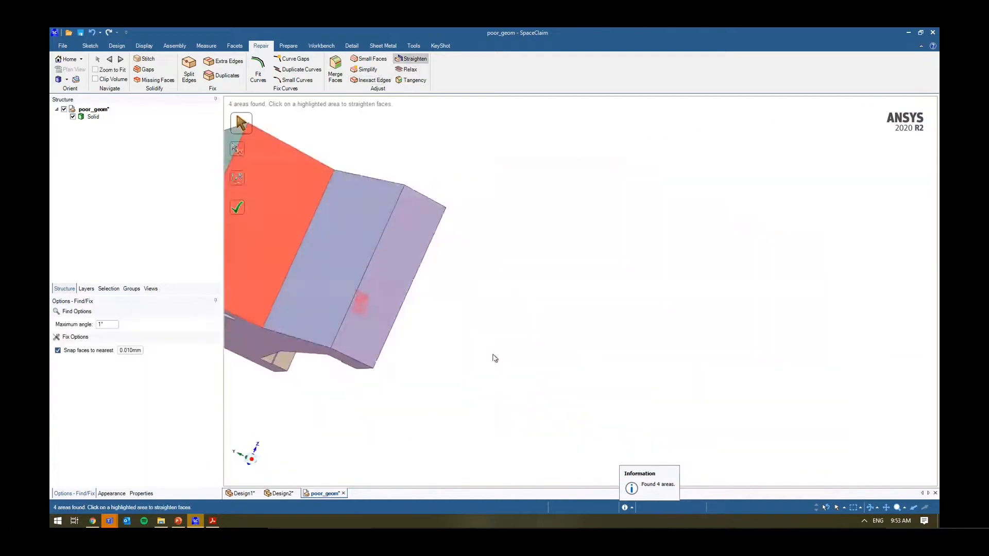
left_click(115, 325)
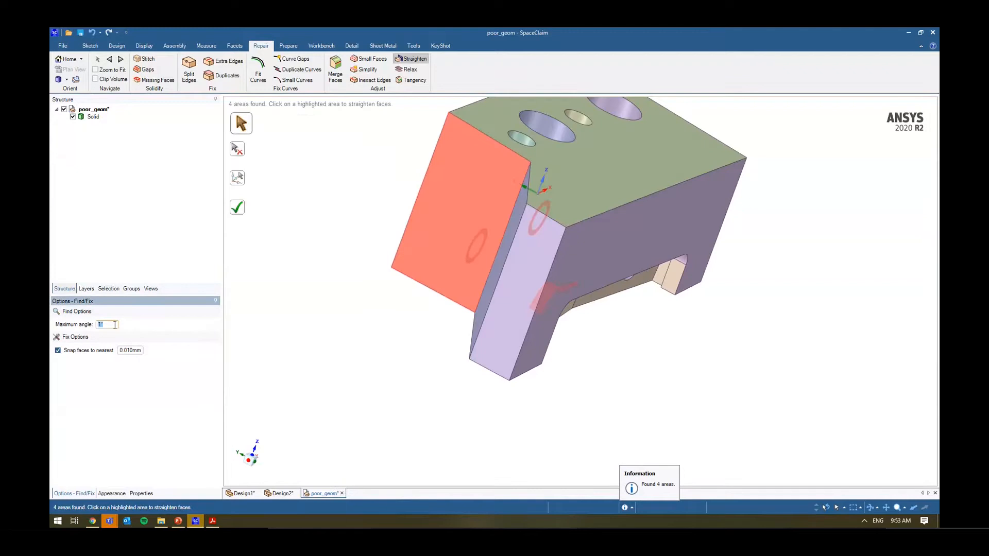
left_click(237, 208)
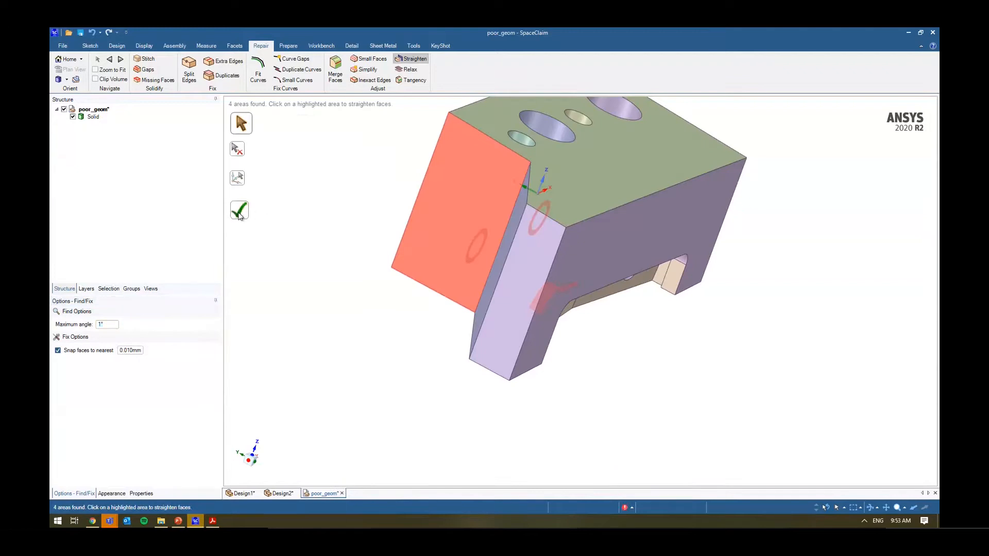
middle_click_drag(285, 245, 268, 242)
left_click(238, 208)
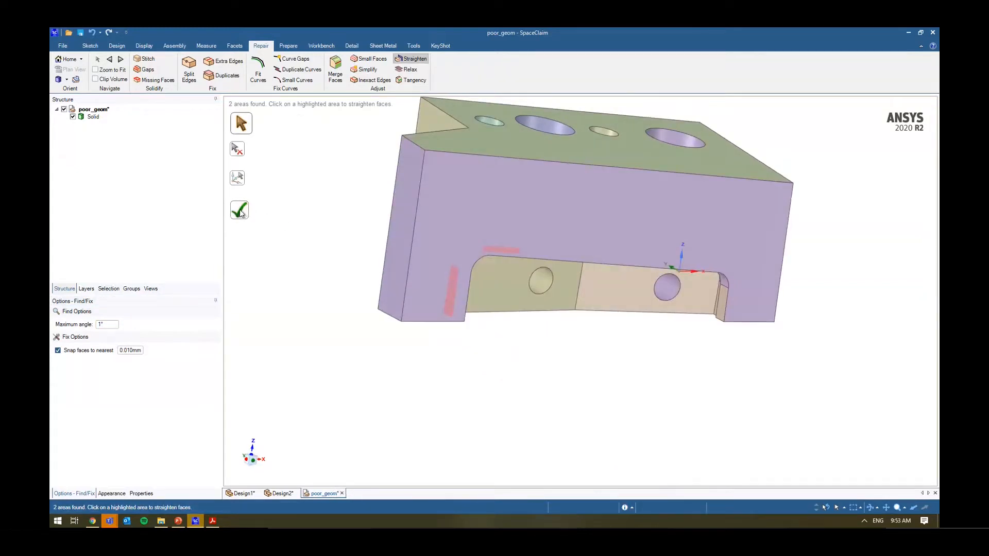
- Try to straighten the remaining highlighted area along the slot's upper face and locate the affected edges from the status history
middle_click_drag(313, 275, 286, 248)
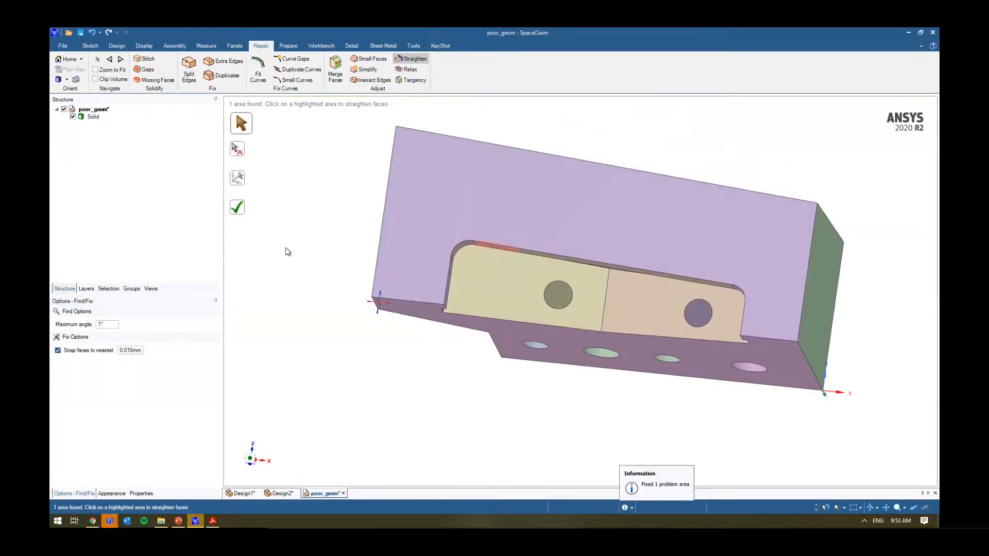
left_click(500, 249)
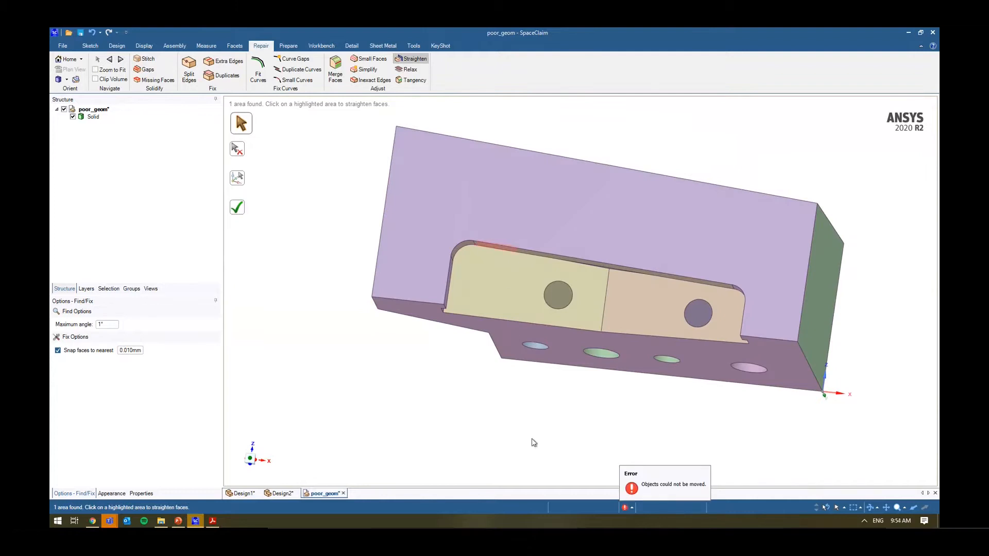
left_click(629, 508)
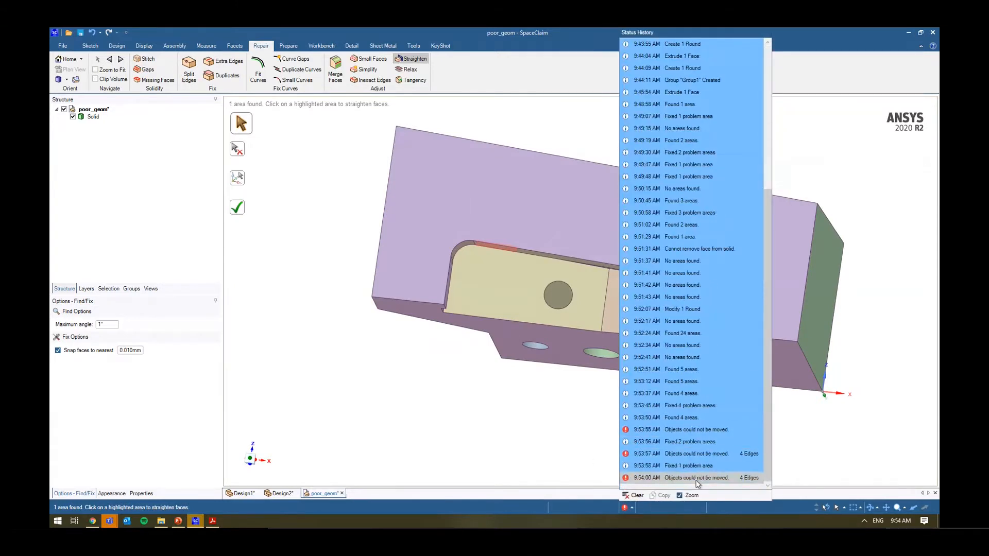
left_click(697, 478)
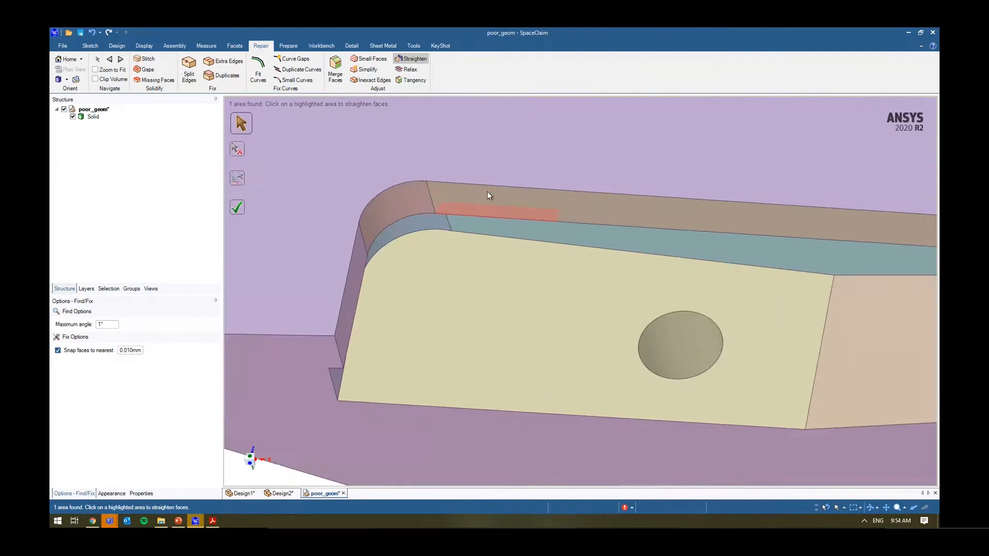
- Examine the narrow sliver face and the adjoining ledge faces along the slot's upper edge up close
scroll(492, 226, "up", 5)
middle_click_drag(493, 233, 471, 120)
scroll(548, 384, "down", 7)
middle_click_drag(551, 398, 519, 309)
scroll(501, 326, "up", 6)
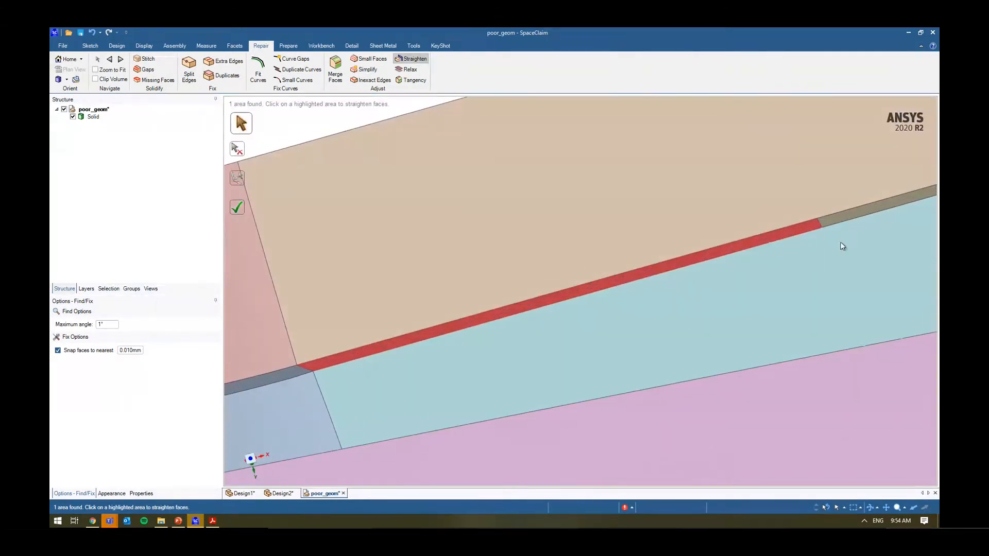
key("Escape")
left_click(642, 275)
scroll(621, 310, "down", 5)
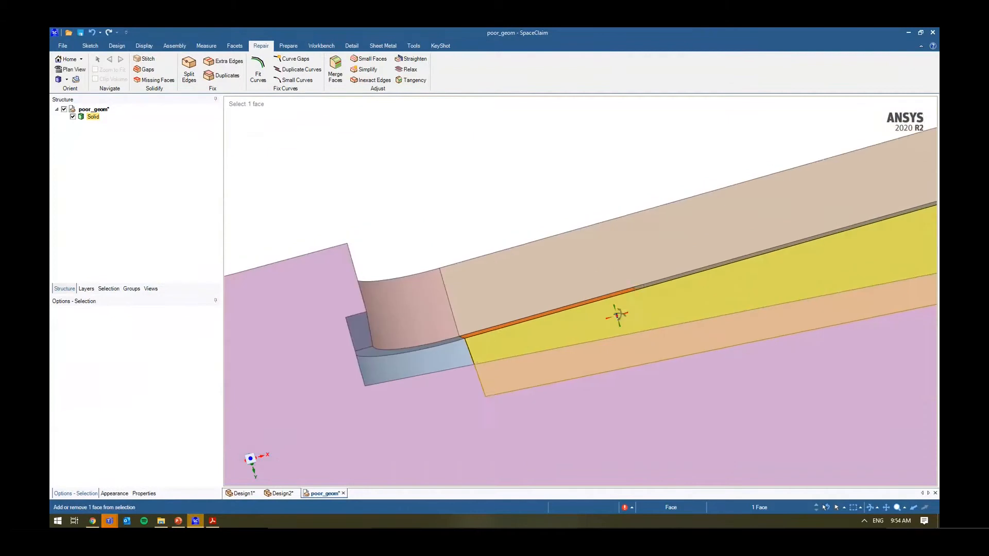
middle_click_drag(618, 315, 653, 286)
scroll(657, 280, "up", 4)
scroll(514, 277, "down", 3)
key("Escape")
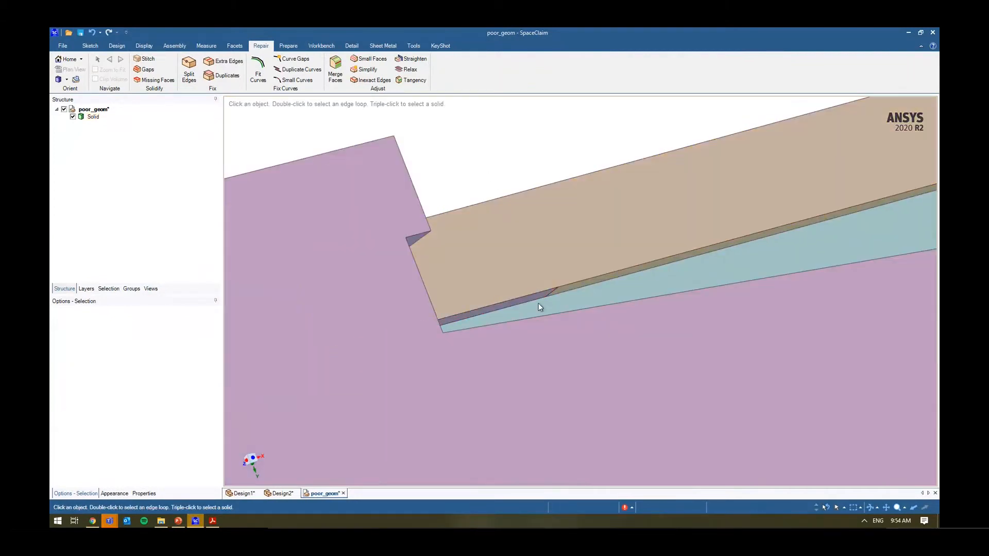
- Try to delete the short diagonal edge between the slot's sliver faces and then the two sliver faces themselves
scroll(546, 299, "up", 3)
left_click(577, 269)
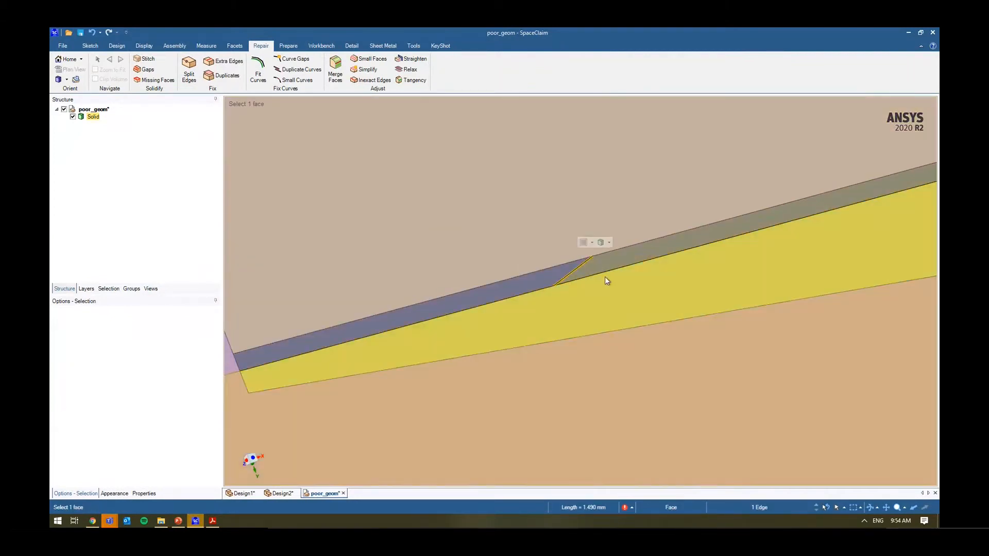
key("Delete")
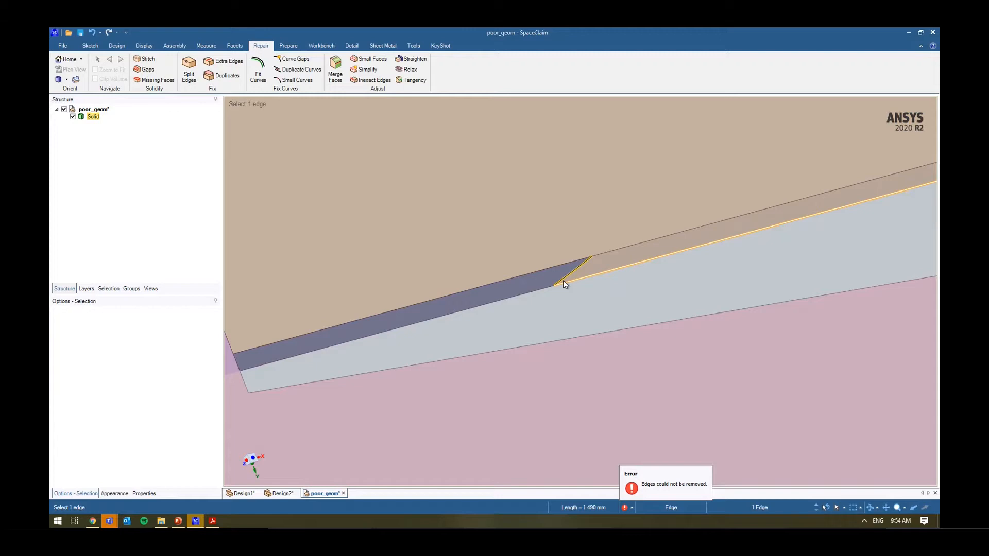
left_click(559, 278)
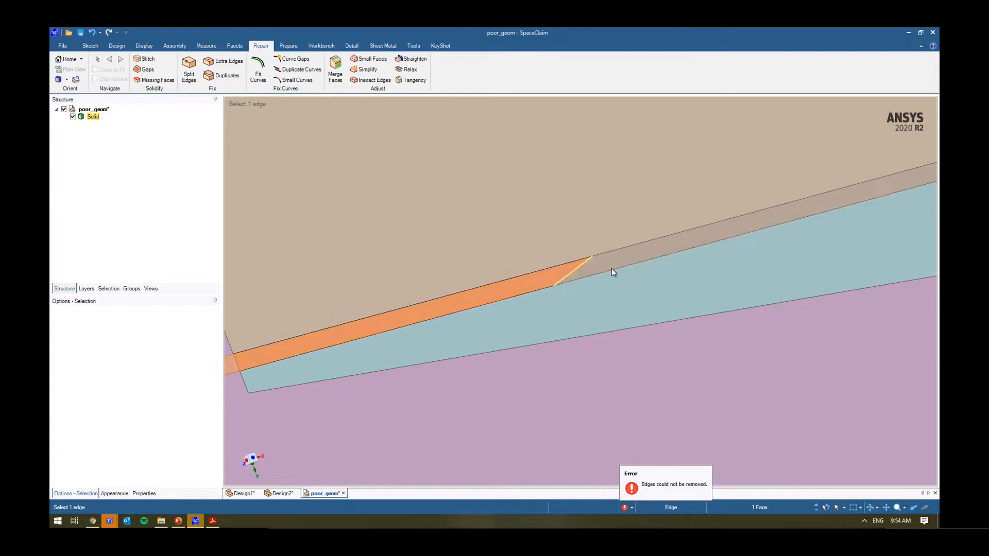
left_click(618, 269, "ctrl")
key("Delete")
scroll(570, 265, "down", 8)
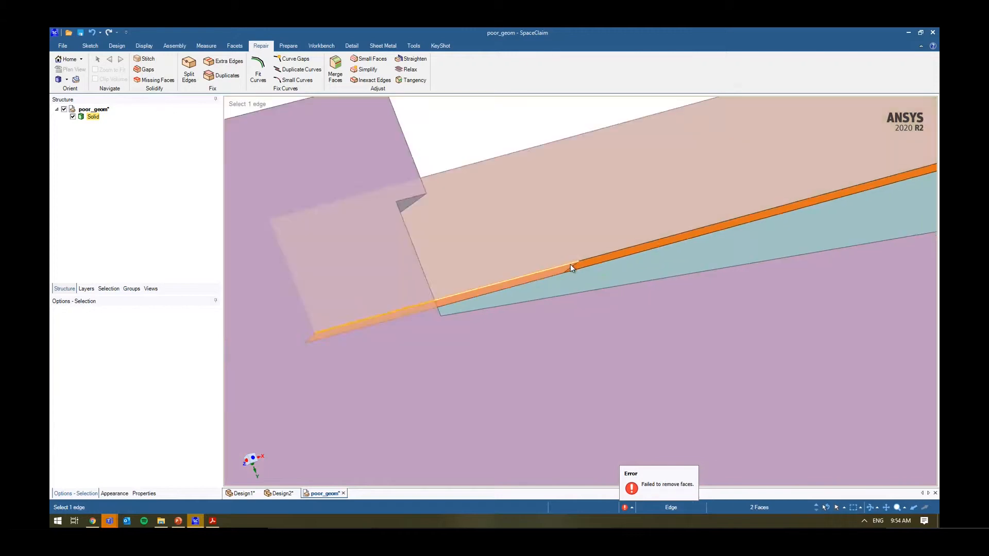
- Inspect the joint between neighbouring sliver faces further along the slot and review the whole part from several sides
middle_click_drag(671, 221, 665, 216)
scroll(669, 220, "up", 6)
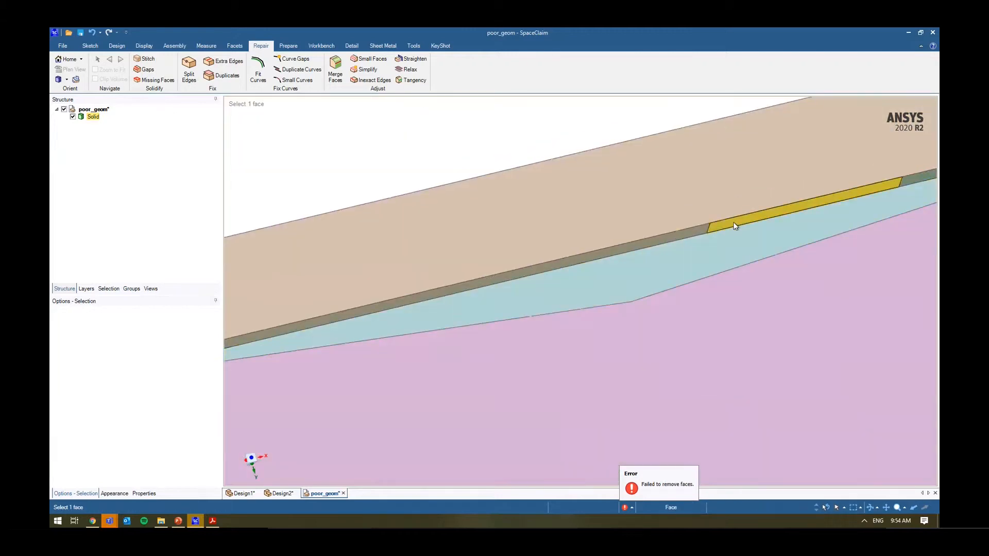
left_click(706, 231, "ctrl")
left_click(674, 243, "ctrl")
scroll(674, 248, "down", 7)
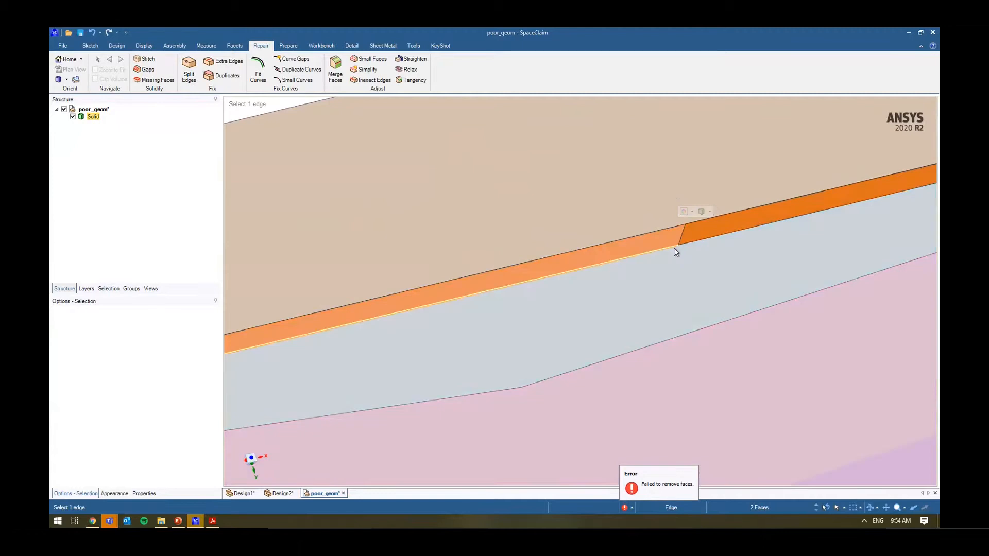
middle_click_drag(749, 209, 748, 222)
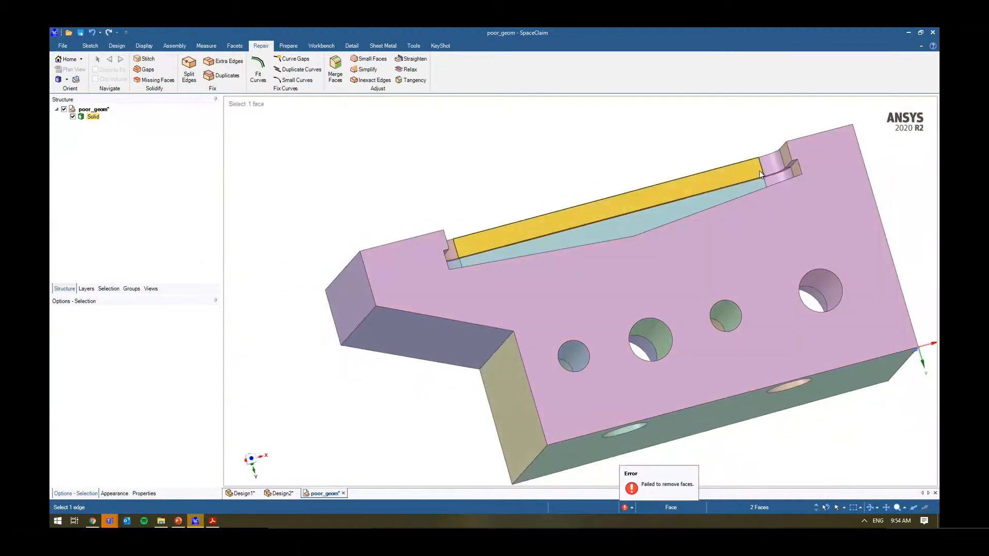
middle_click_drag(537, 154, 485, 287)
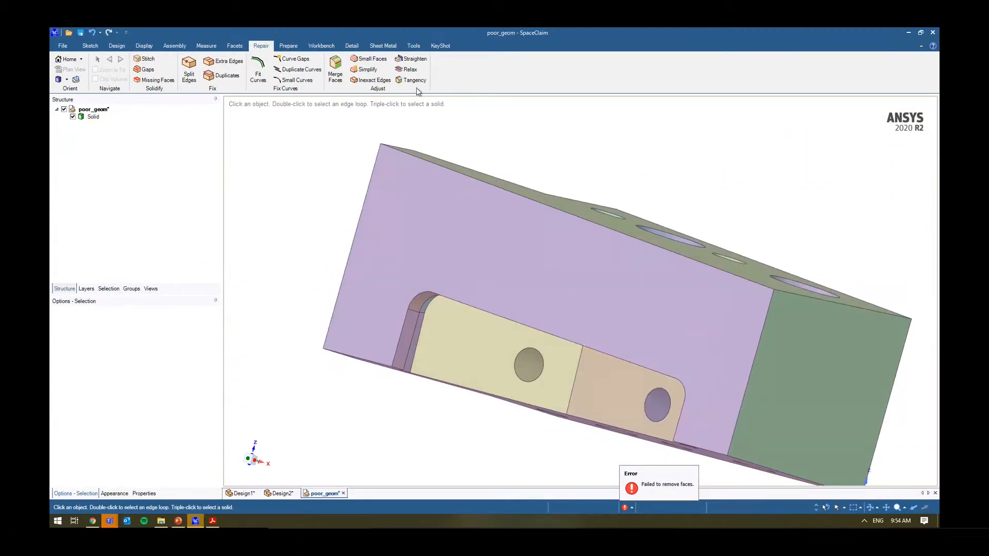
- Check the model with Relax and Tangency for remaining problem areas and restore the home view
left_click(410, 69)
left_click(421, 82)
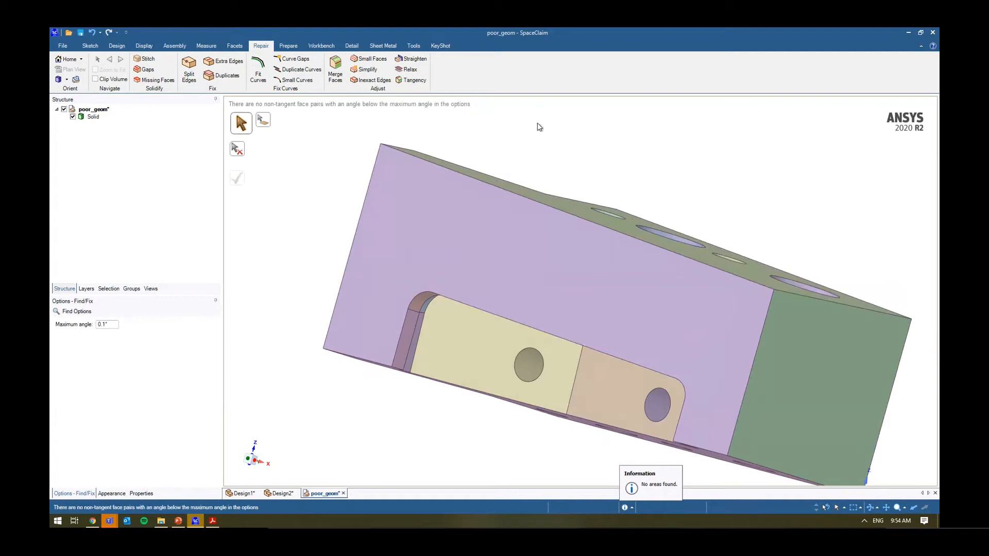
key("h")
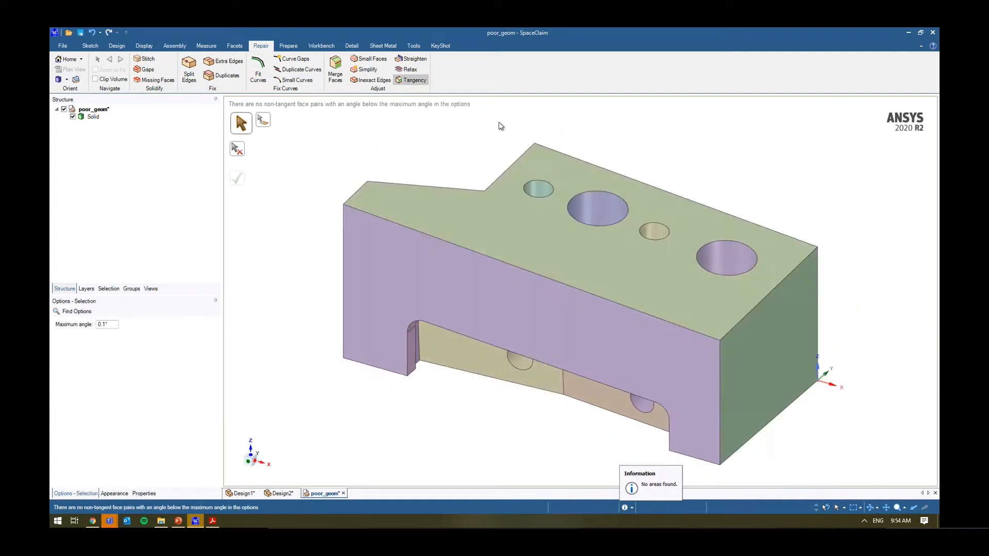
key("Escape")
- Round the outer perimeter edges of the block's top face and chamfer the vertical corner edge between the front and green end faces
left_click(117, 45)
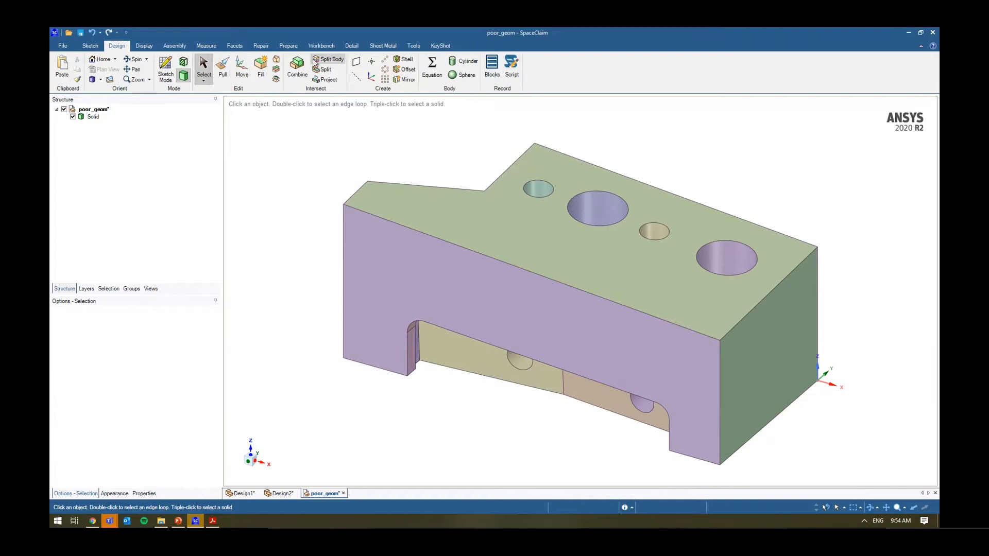
left_click(222, 67)
left_click(455, 190)
left_click(456, 191)
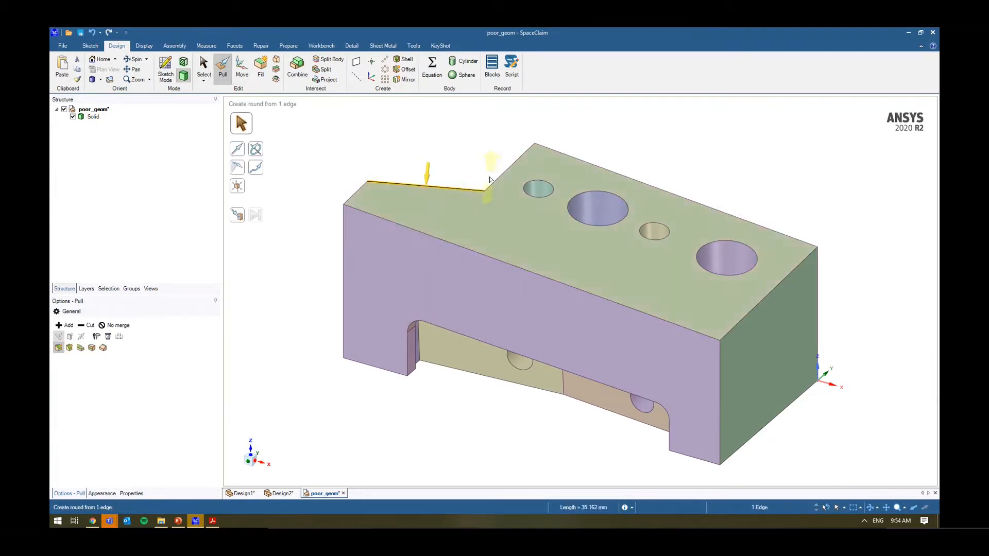
left_click(564, 156, "ctrl")
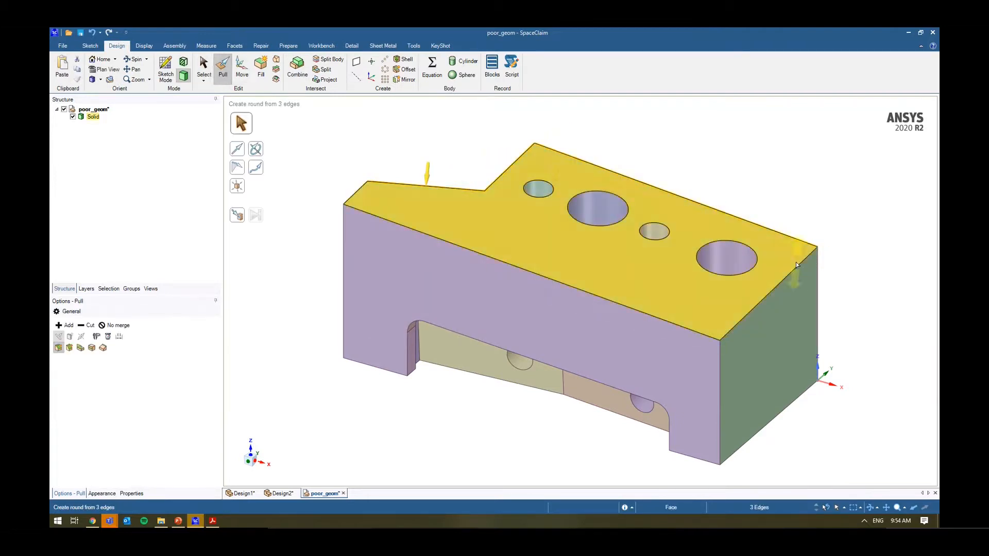
left_click(662, 320, "ctrl")
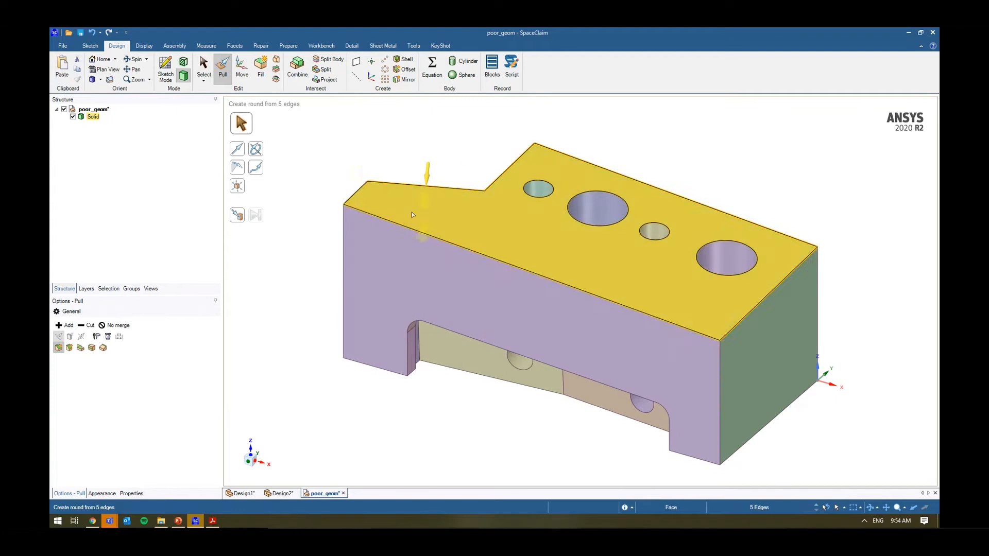
left_click(364, 187)
left_click(380, 200, "ctrl")
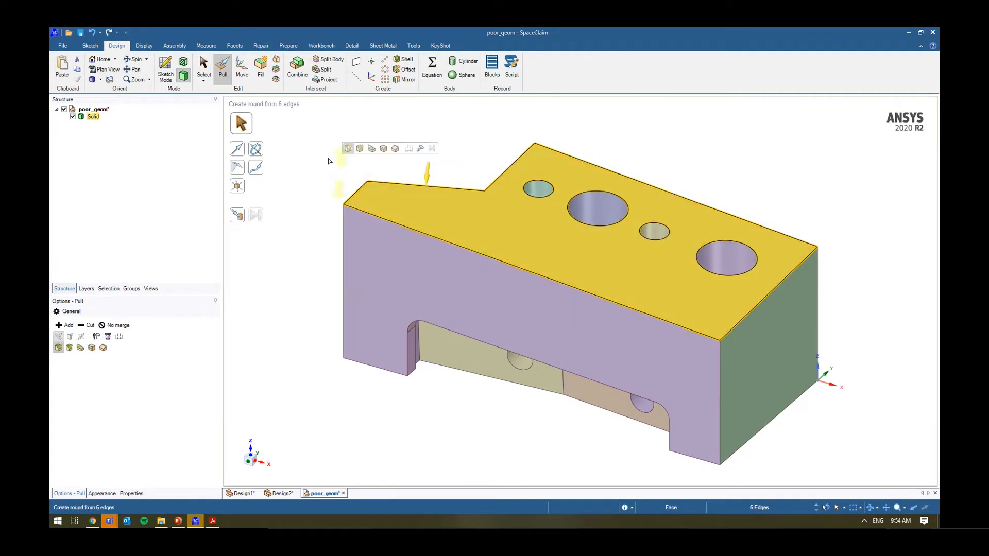
left_click_drag(328, 160, 340, 195)
middle_click_drag(601, 278, 604, 272)
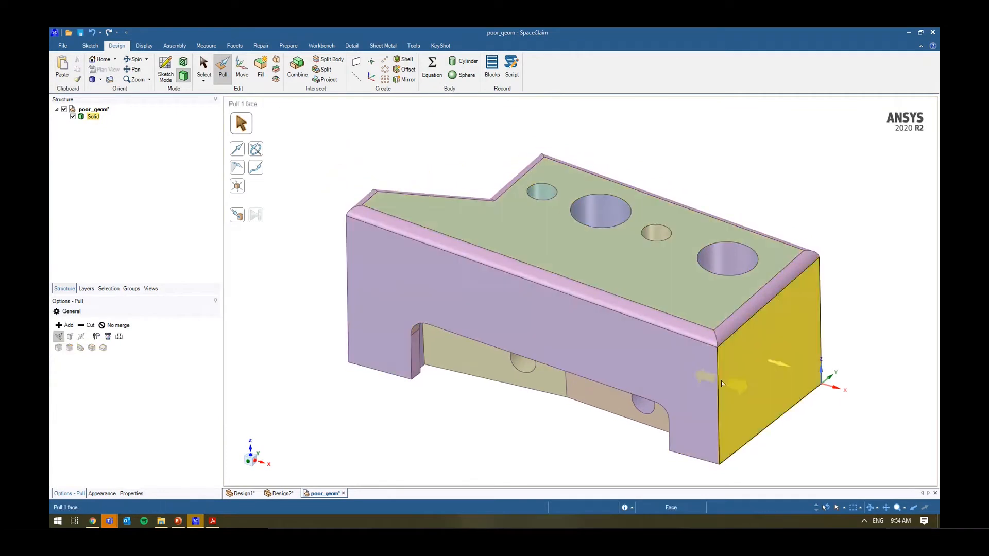
left_click(719, 381)
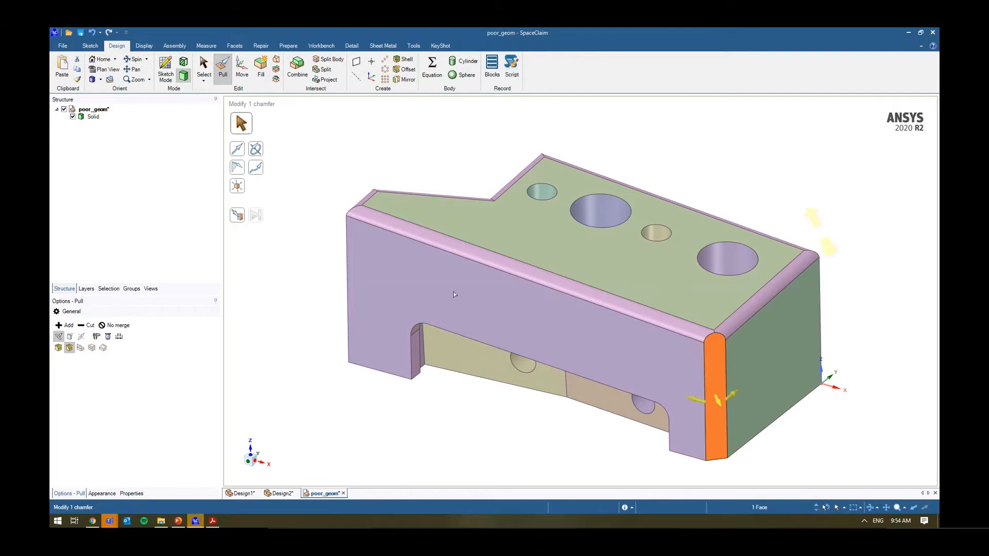
- Copy the front face's opposite vertical edge inward to split off a narrow strip and try pulling that strip outward
left_click(347, 279)
left_click(347, 274)
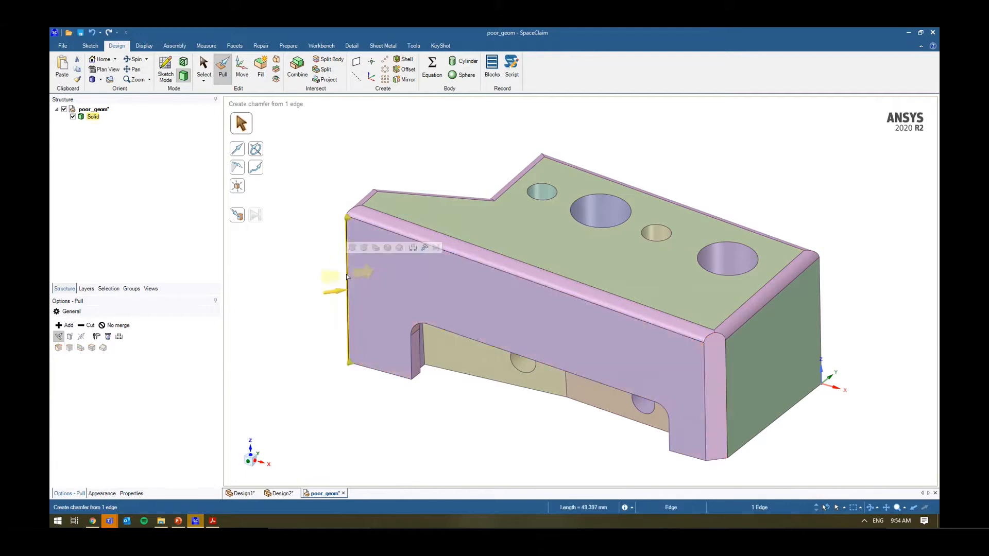
left_click(387, 249)
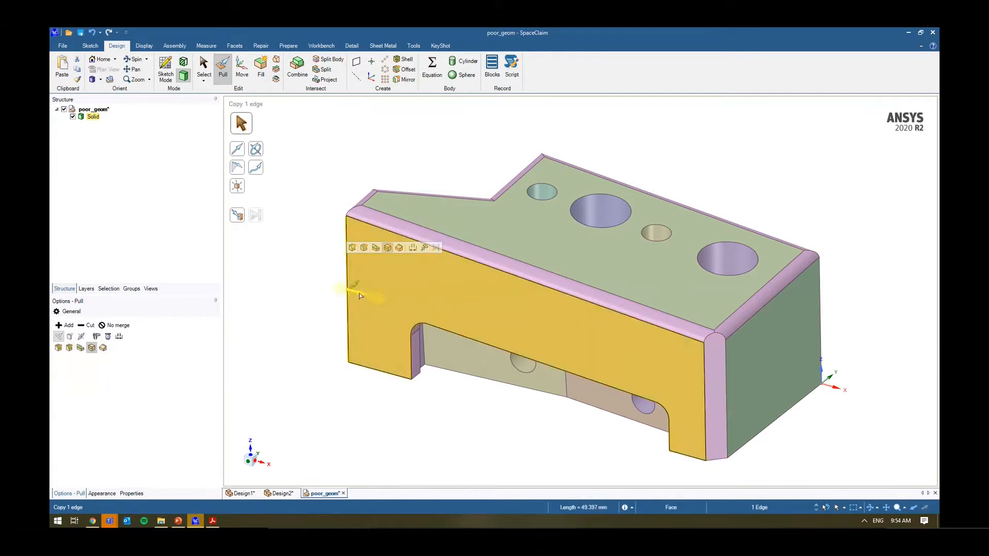
left_click(351, 274)
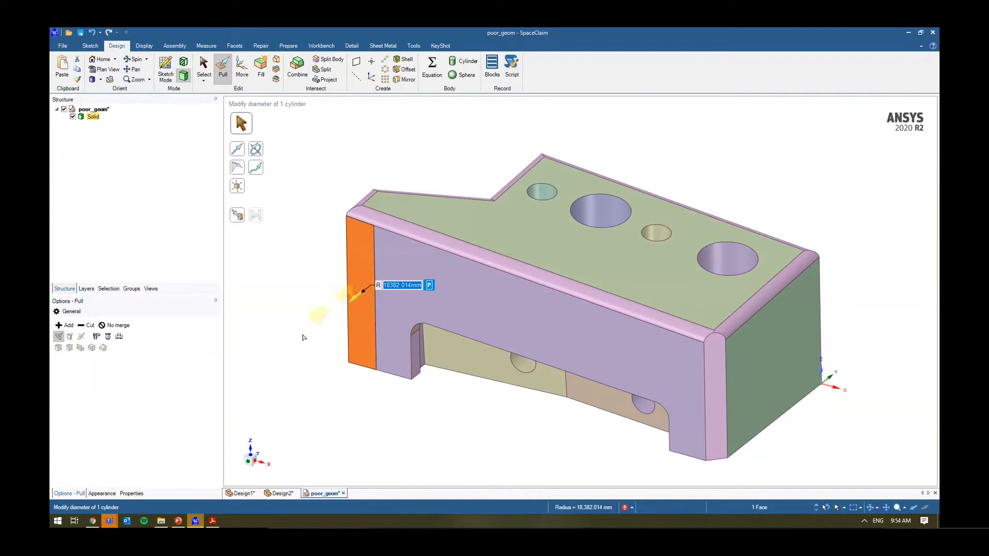
left_click_drag(303, 337, 385, 434)
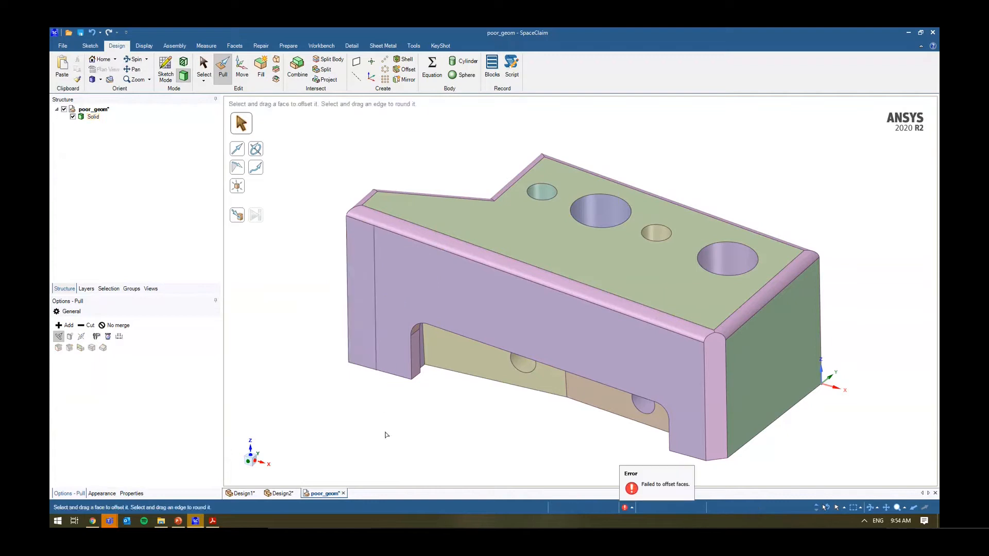
- Duplicate the narrow strip face as a separate surface and move the copy about 26.38 mm outward from the block
left_click(356, 320)
key("ctrl+c")
key("ctrl+v")
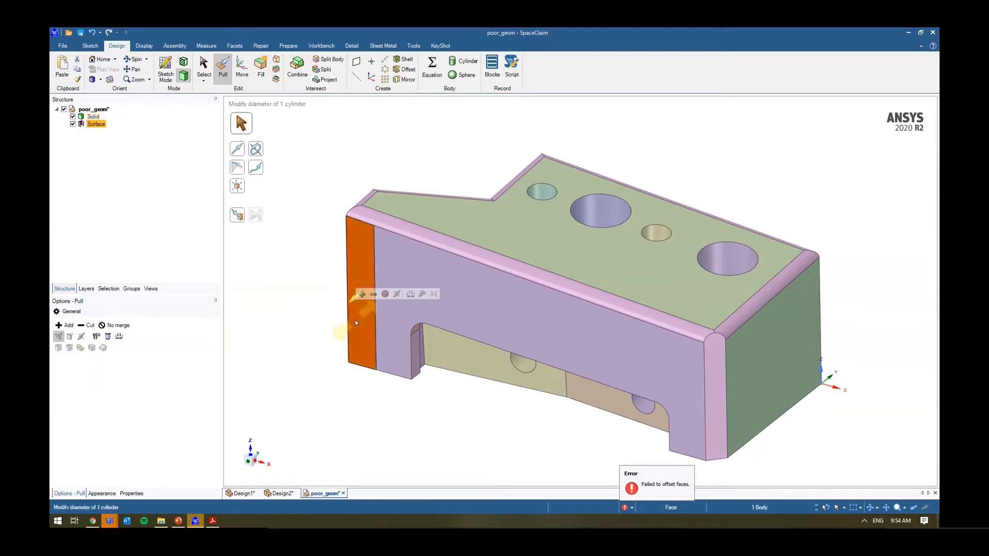
key("m")
left_click_drag(368, 292, 321, 329)
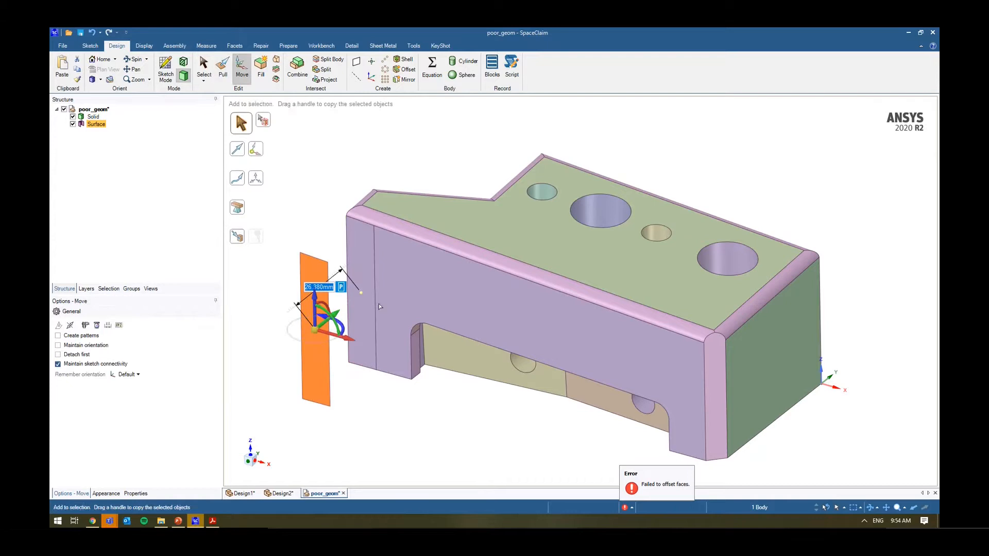
left_click(374, 394)
- Blend between the detached surface and the strip face on the block to form a solid projection
key("s")
left_click(313, 356)
left_click(362, 302, "ctrl")
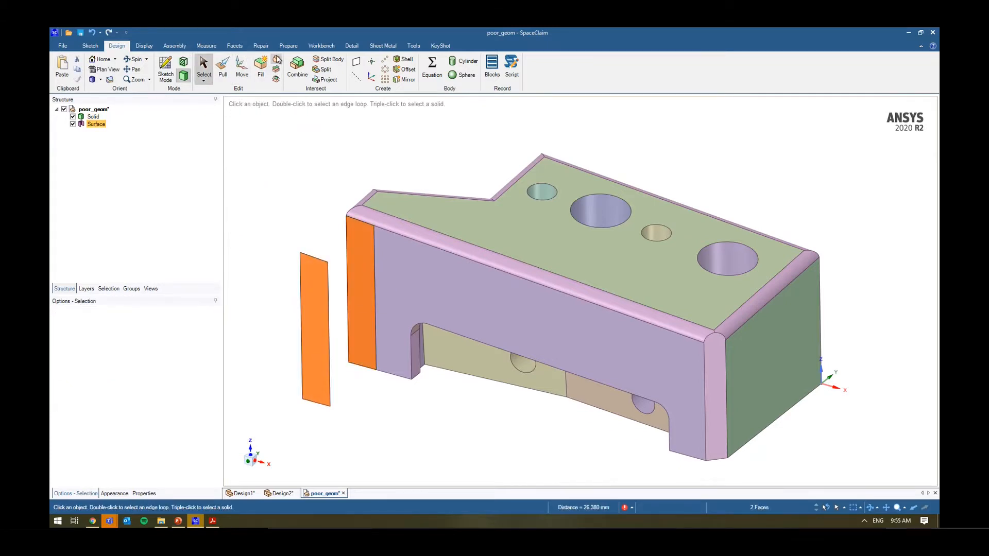
key("b")
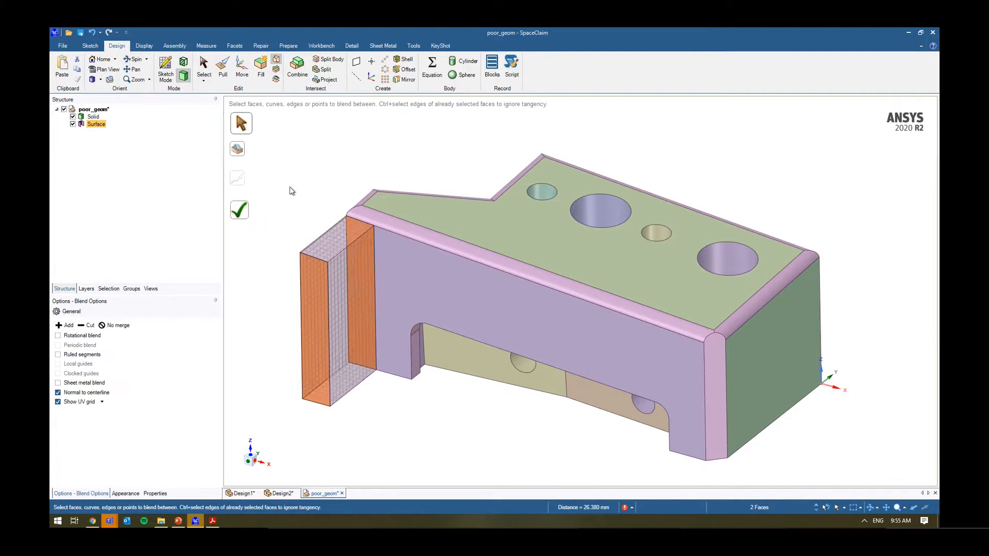
key("Return")
key("Escape")
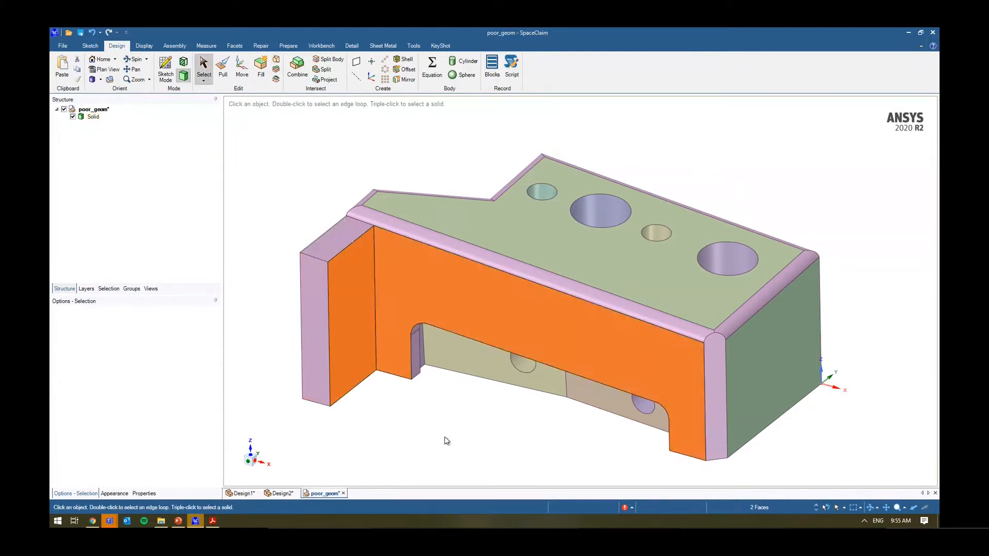
left_click(447, 441)
- Select the block's front face together with the opposite long face and measure between them
scroll(415, 380, "down", 4)
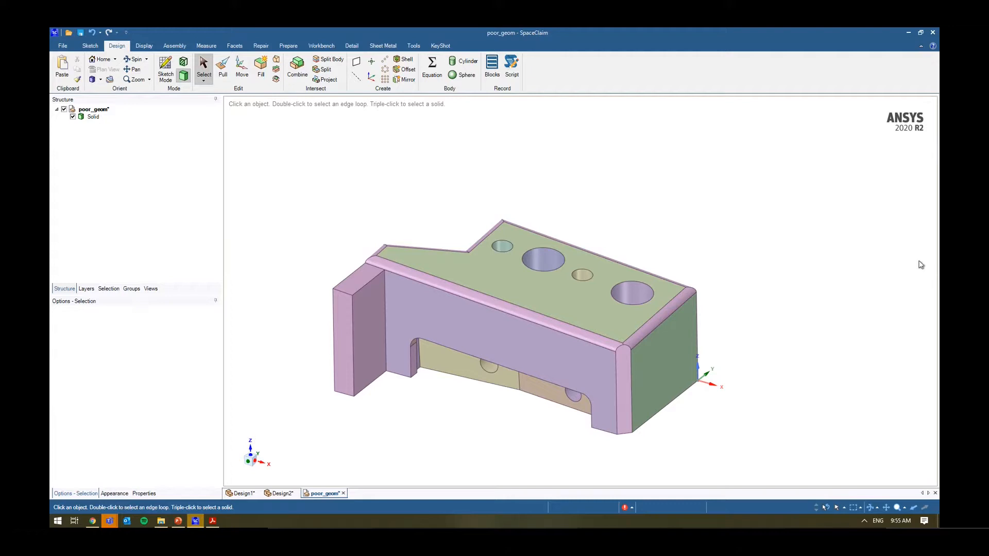
left_click(679, 398)
middle_click_drag(651, 453, 674, 414)
left_click(593, 314)
left_click(530, 369, "ctrl")
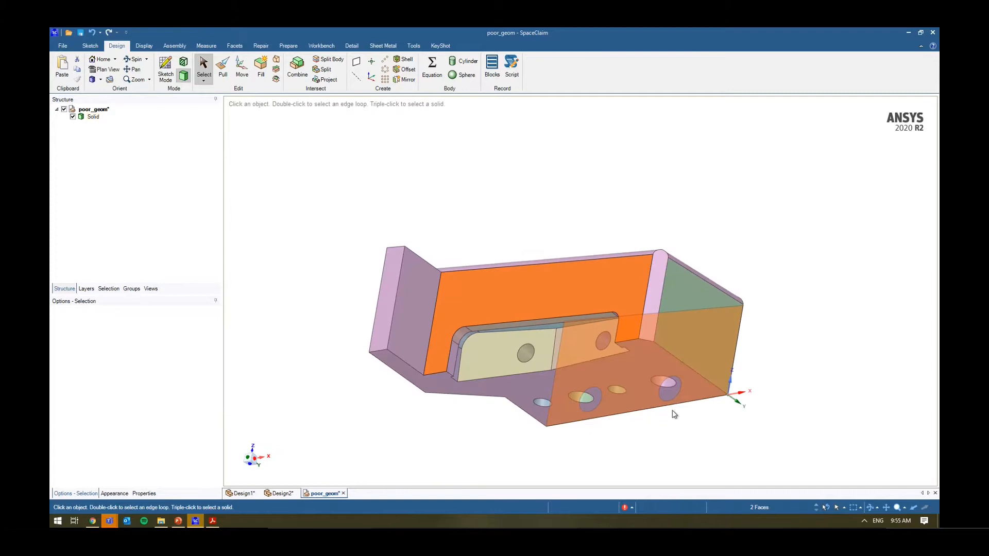
left_click(215, 46)
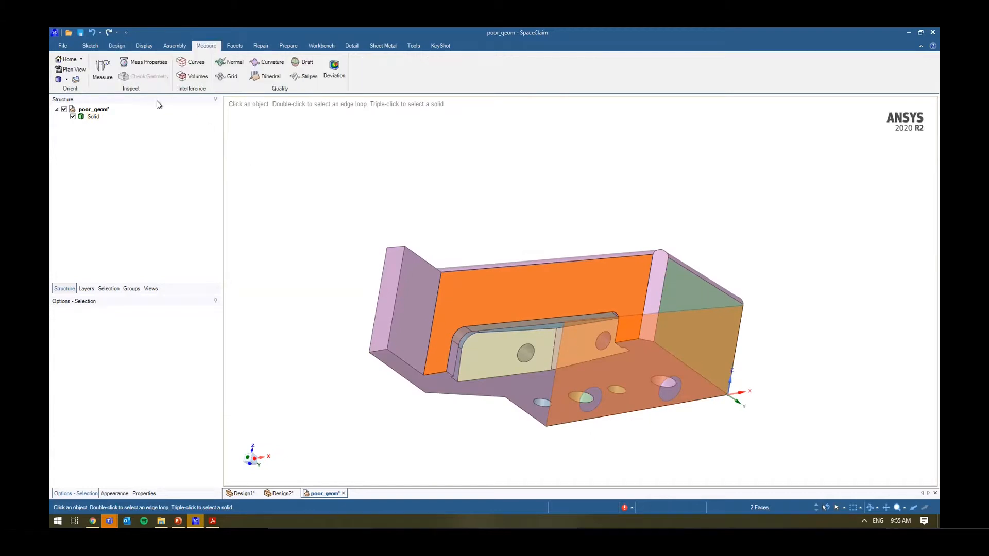
left_click(107, 75)
- Measure the front face, the green end face and the end face's bottom edge one after another
middle_click_drag(440, 192, 432, 267)
left_click(408, 354)
left_click(503, 327)
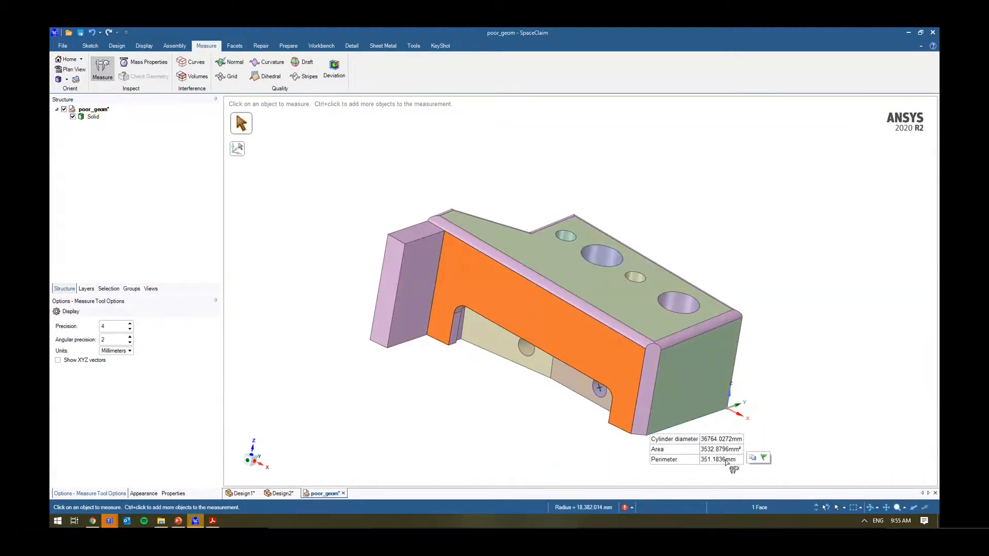
left_click(681, 393)
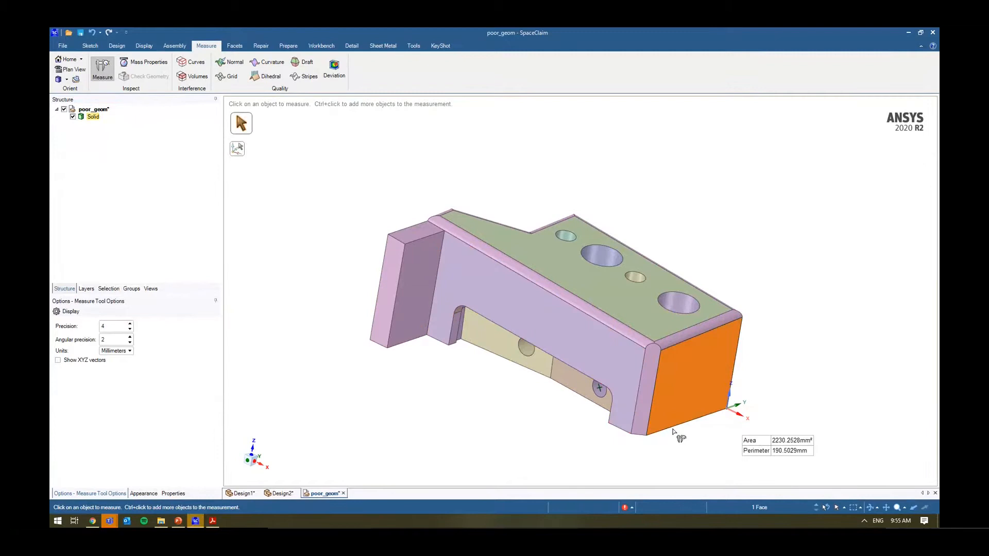
left_click(701, 420)
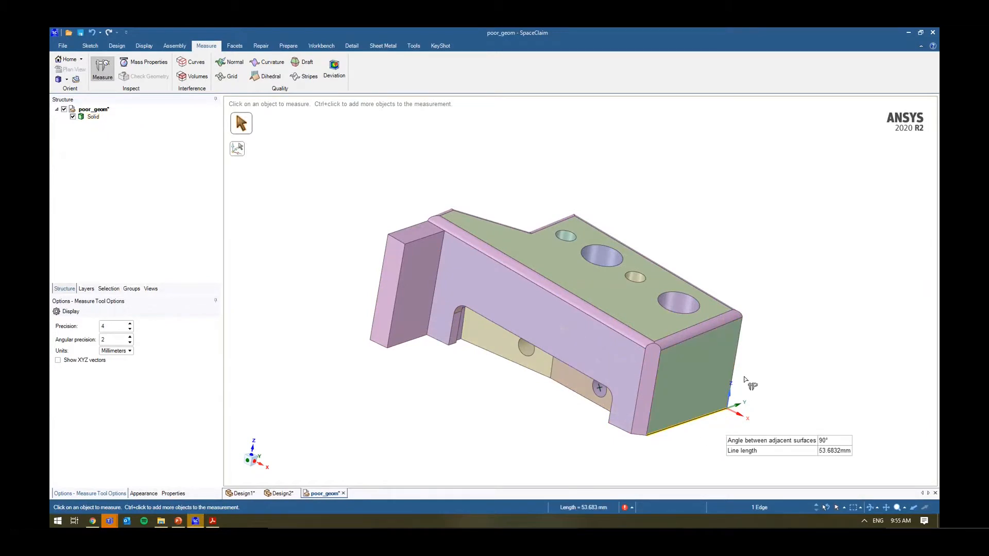
- Measure the distance between the block's top and bottom faces with XYZ vectors shown
left_click(773, 363)
middle_click_drag(817, 338, 798, 257)
left_click(651, 306)
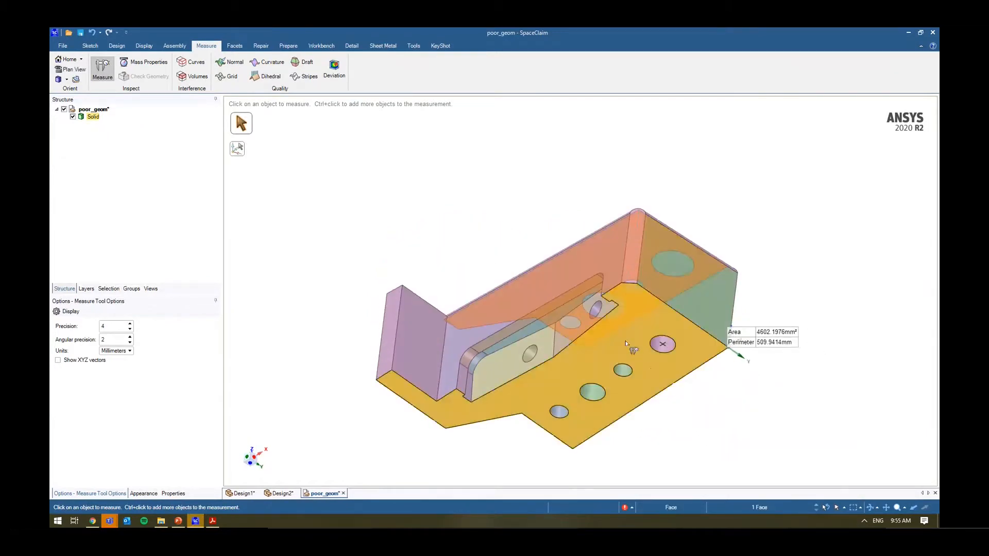
left_click(626, 344, "ctrl")
middle_click_drag(625, 344, 702, 331)
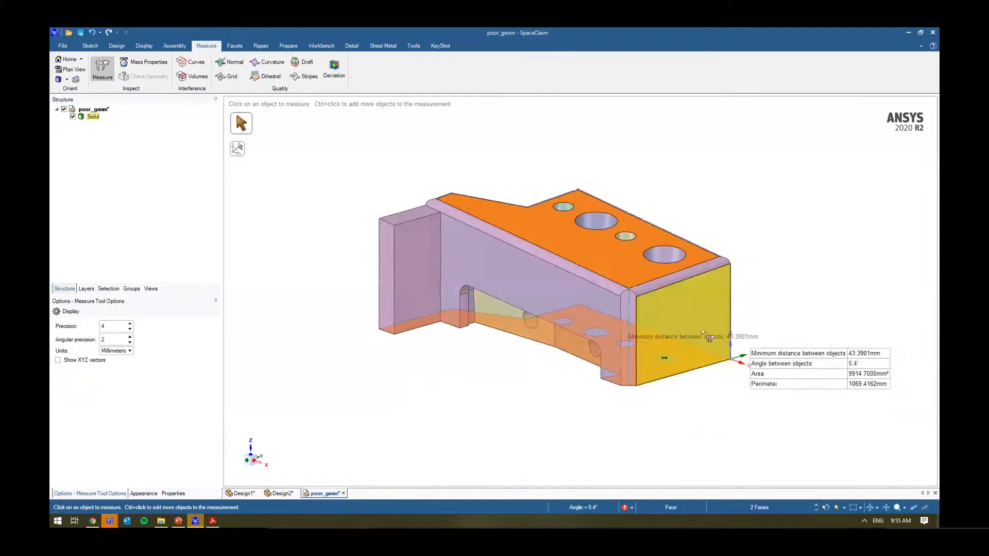
left_click(94, 361)
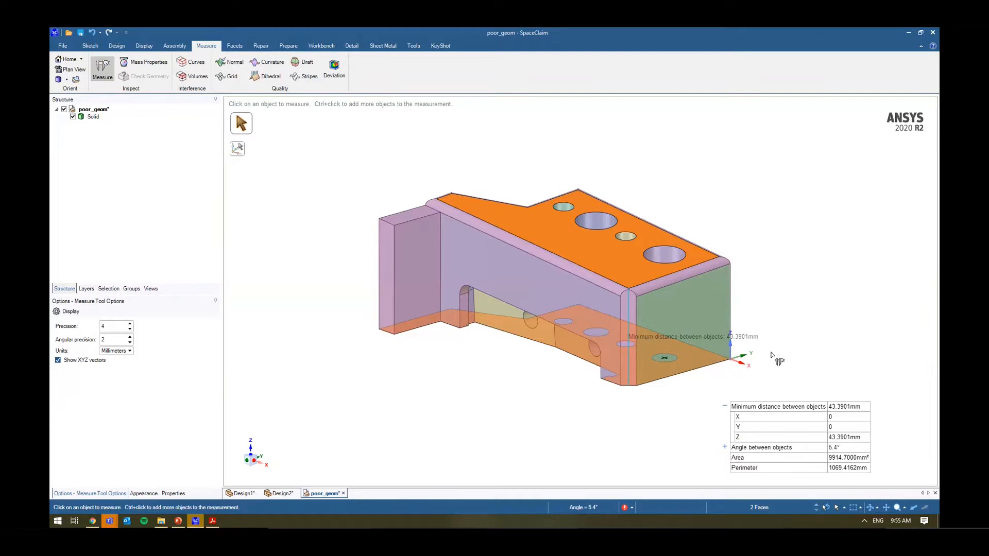
- Measure the large hole nearest the green end face, including its distance to the other large hole
left_click(675, 268)
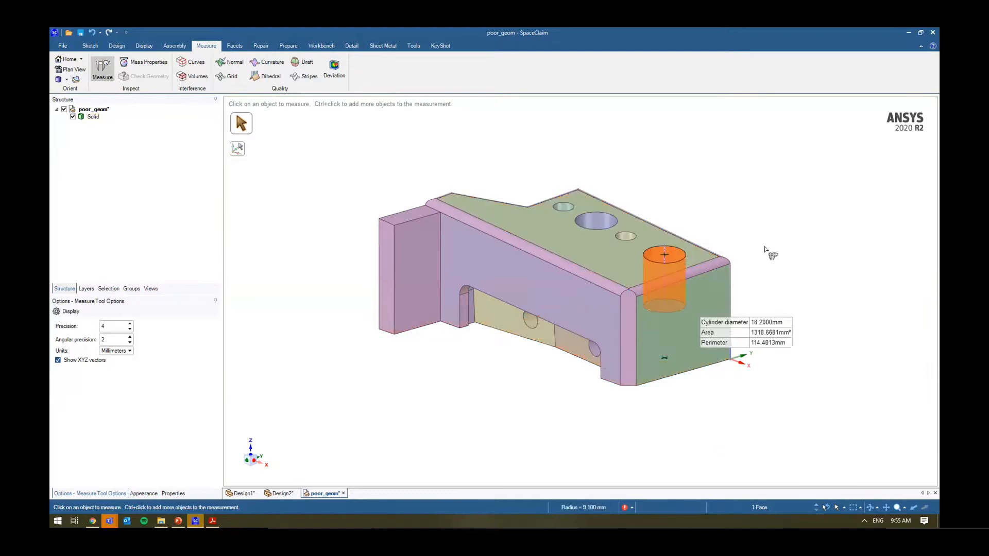
left_click(597, 221, "ctrl")
middle_click_drag(598, 220, 629, 181)
key("Escape")
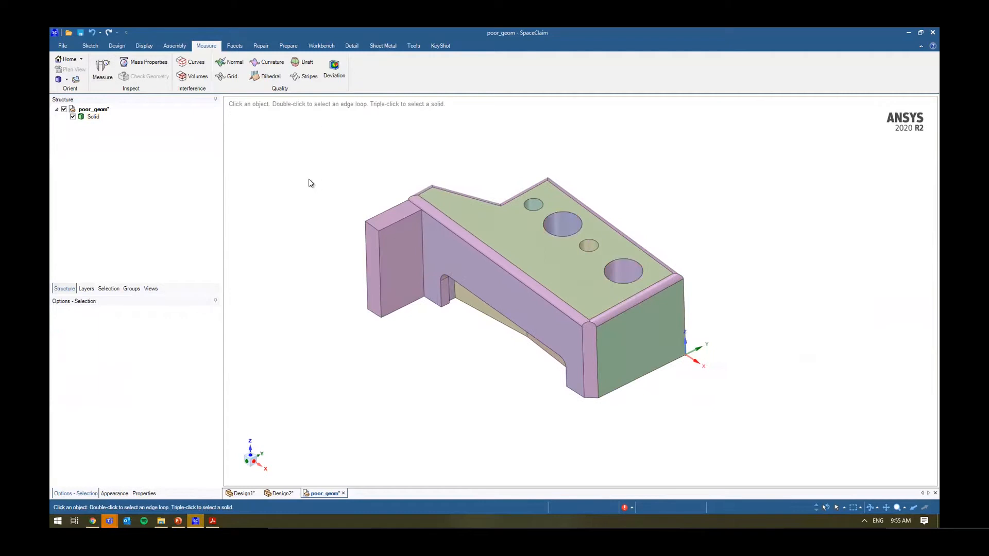
- Select the whole solid and view its appearance and material properties
left_click(93, 116)
left_click(110, 494)
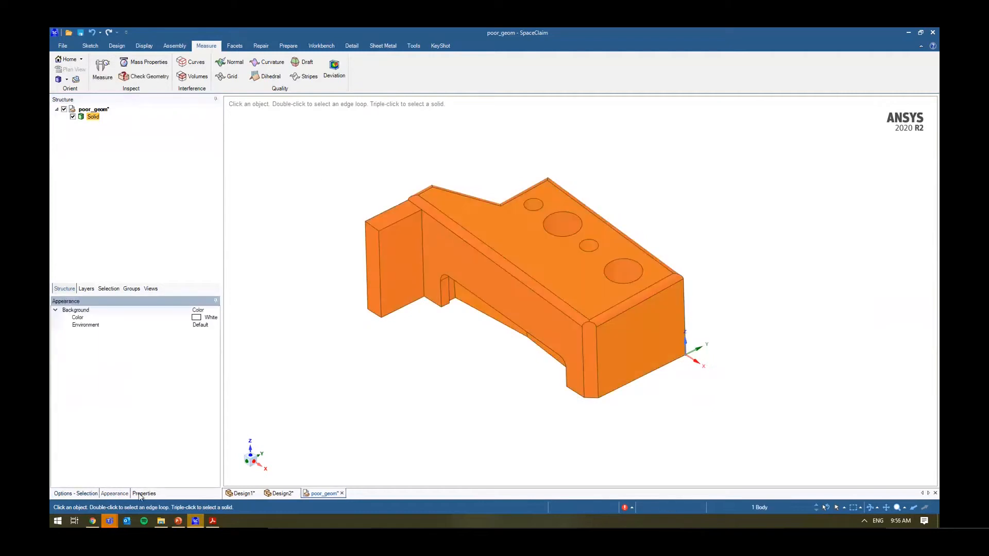
left_click(143, 493)
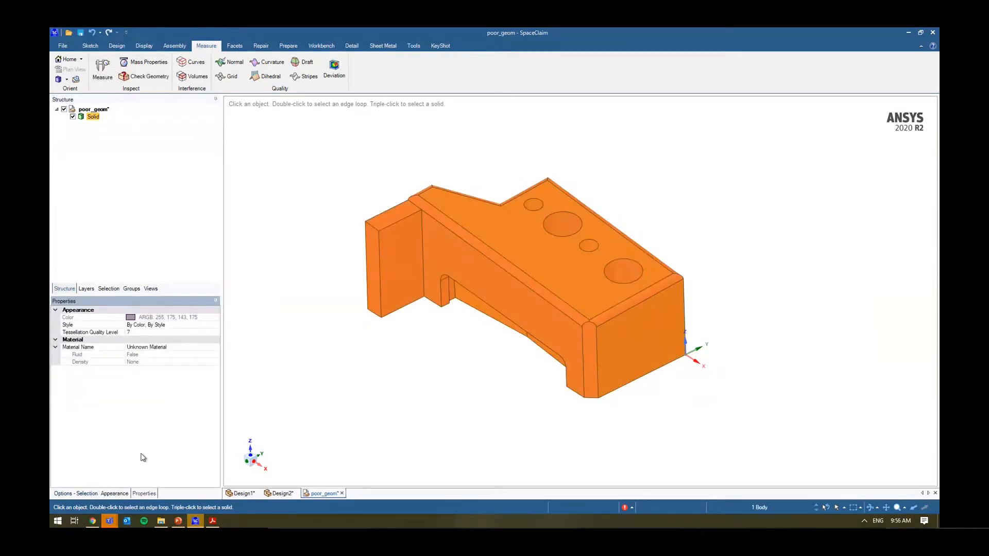
- Calculate the solid's mass properties and run a geometry check on it
left_click(145, 62)
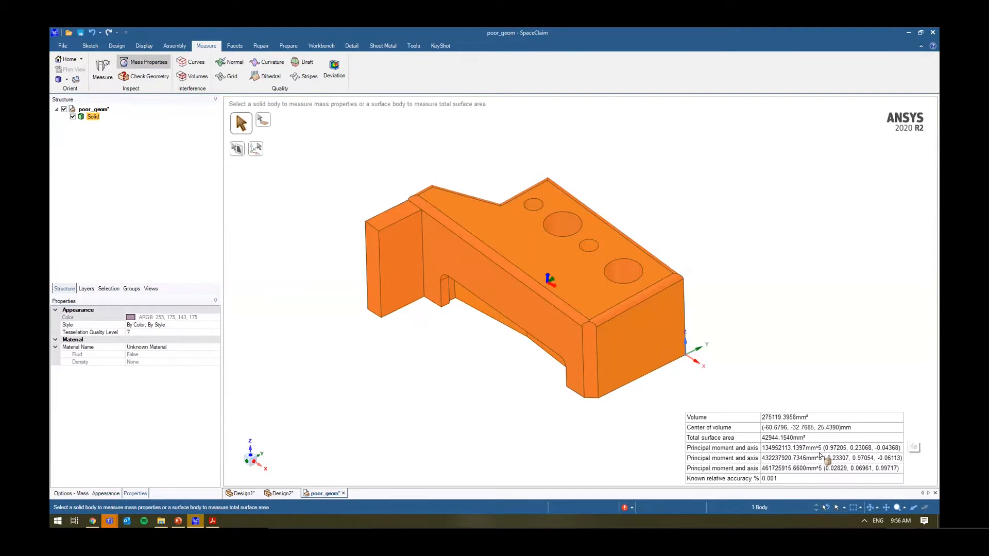
left_click(147, 76)
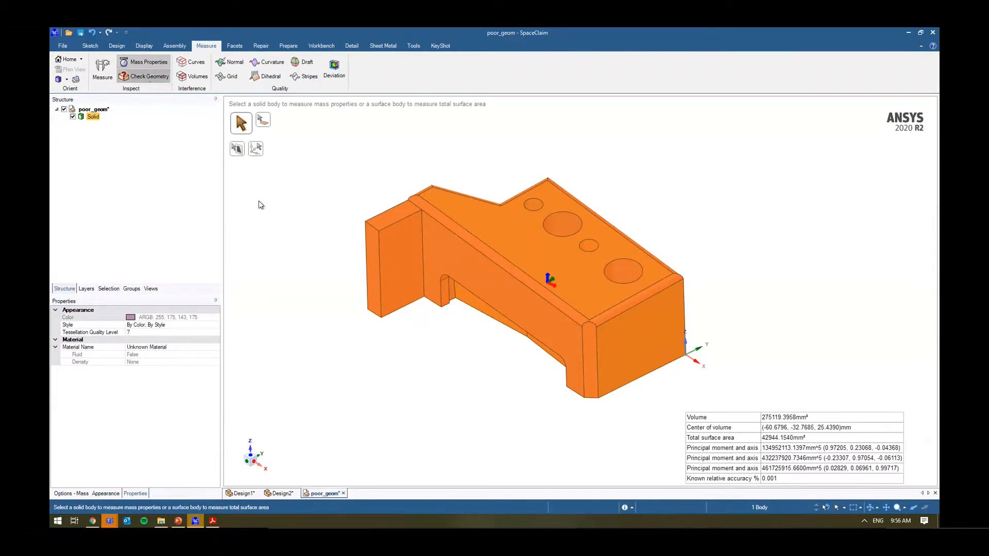
key("Escape")
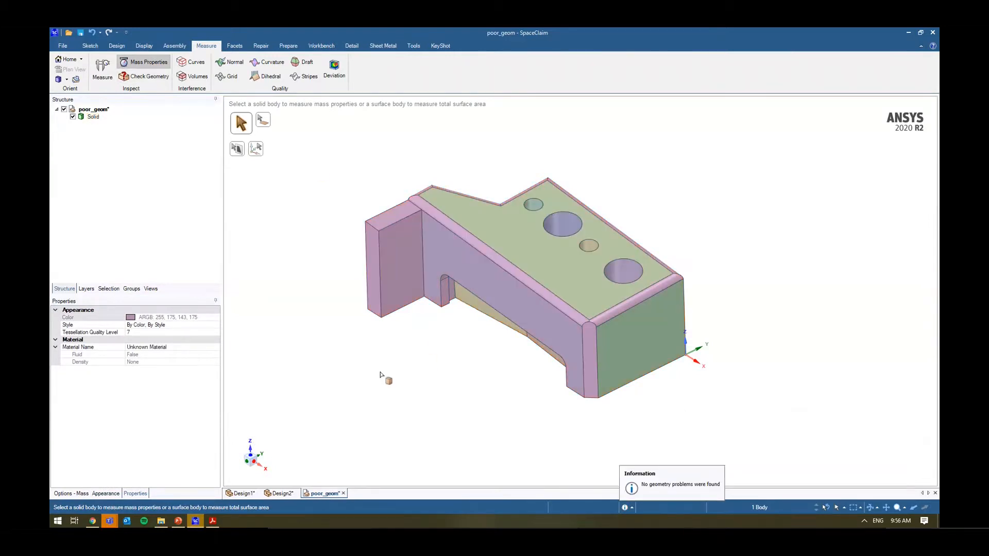
- Copy the entire solid and move the copy about 107.82 mm lengthwise so it overlaps the original
triple_click(523, 245)
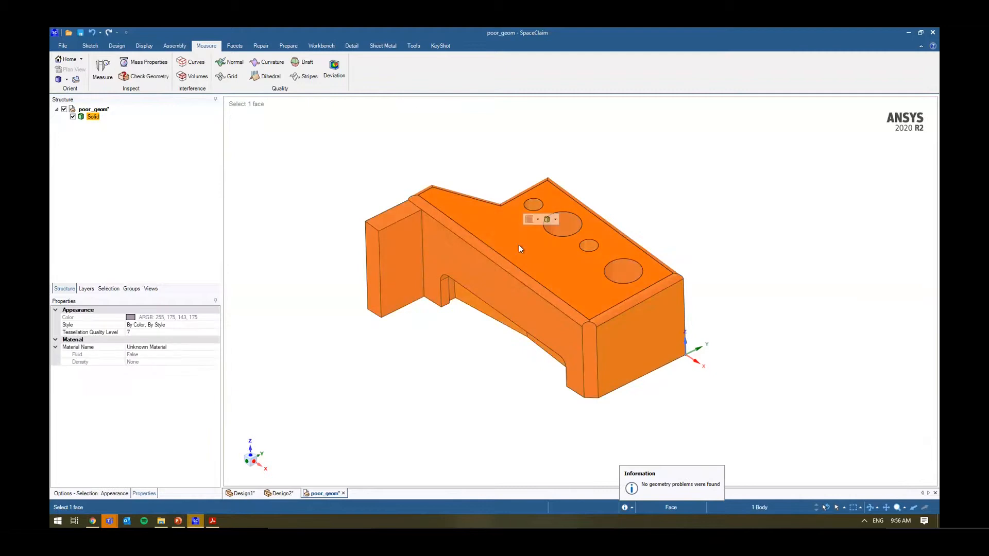
key("m")
left_click_drag(524, 251, 524, 182, "ctrl")
left_click_drag(544, 231, 389, 140)
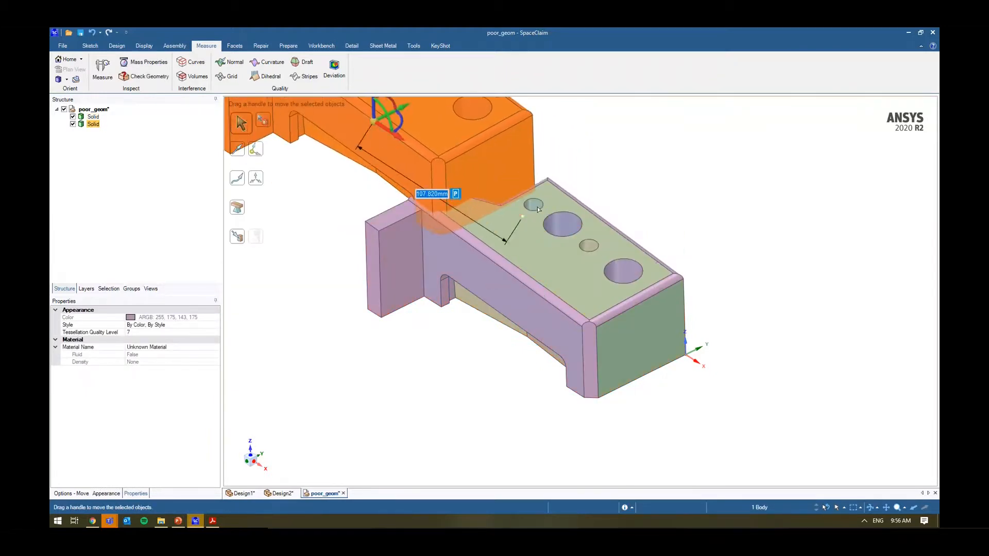
left_click(670, 205)
middle_click_drag(672, 238, 679, 310, "shift")
scroll(679, 310, "down", 3)
- Analyze the volume interference between the original solid and its overlapping copy
left_click(203, 79)
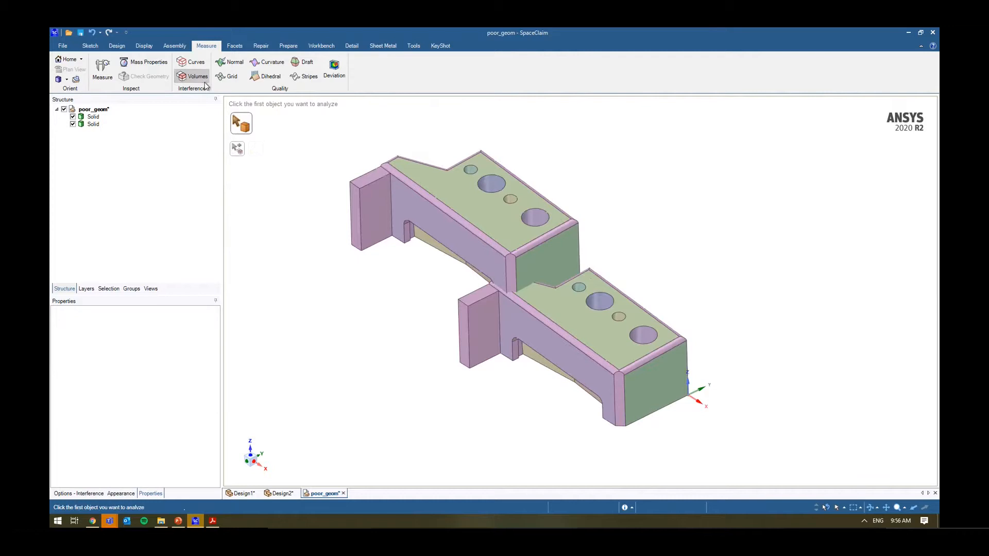
left_click(621, 342)
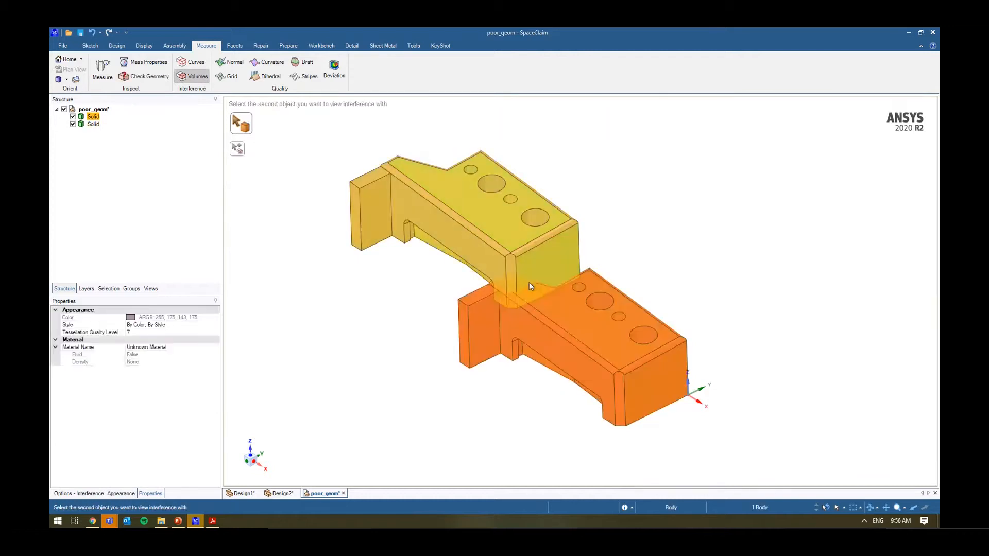
left_click(513, 258)
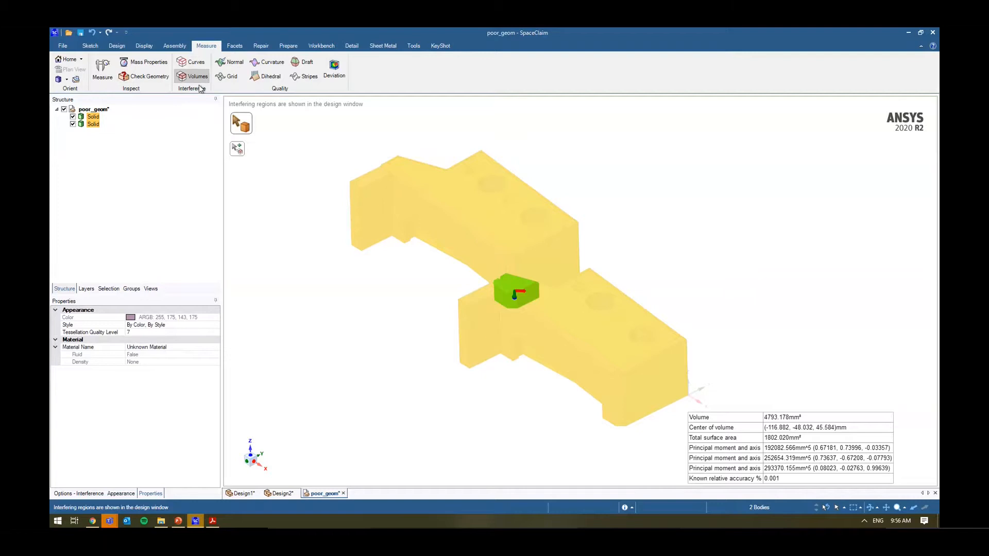
key("Escape")
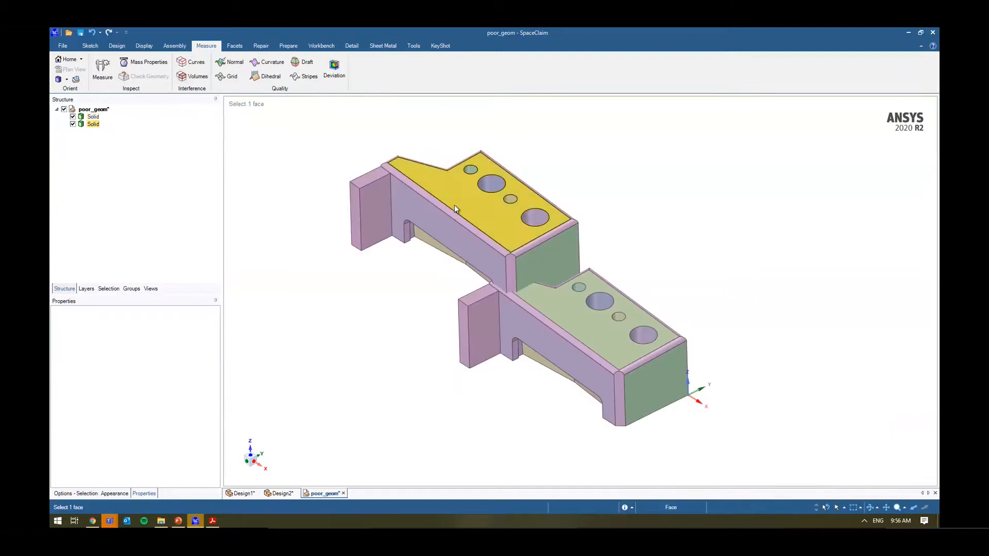
- Delete the copied solid
left_click(455, 207)
key("Delete")
- Display the surface normals of the top face and of a box-selected group of faces around the projection end
left_click(233, 62)
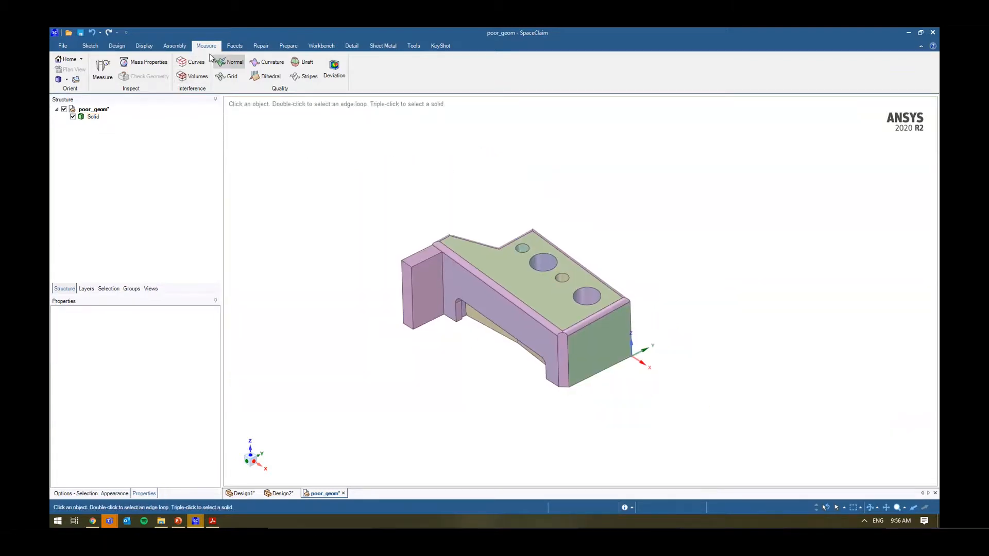
left_click(529, 274)
left_click_drag(320, 158, 503, 380)
scroll(428, 301, "up", 6)
scroll(428, 319, "down", 4)
middle_click_drag(428, 320, 338, 179)
- Display the surface grid on the green end face and on the rounded and flat faces inside the recess
left_click(230, 76)
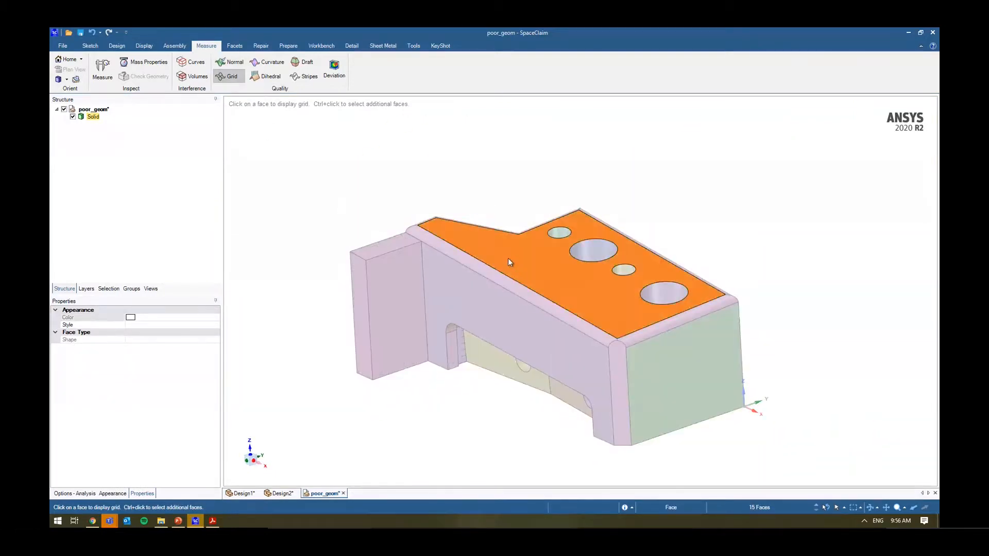
left_click(668, 384)
middle_click_drag(577, 407, 521, 247)
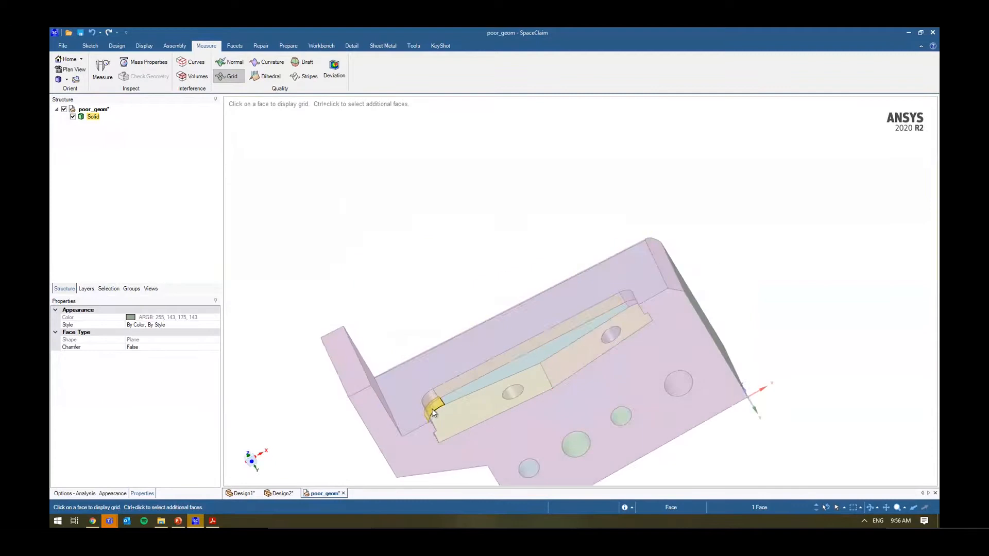
scroll(434, 408, "up", 5)
left_click(436, 374)
middle_click_drag(463, 413, 480, 348)
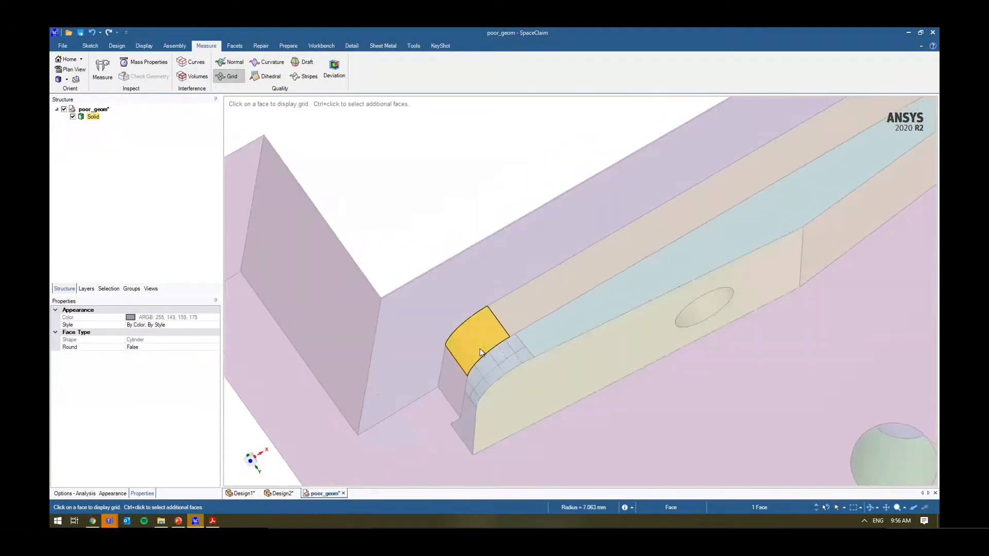
left_click(535, 334, "ctrl")
scroll(490, 383, "down", 5)
middle_click_drag(489, 382, 658, 264)
scroll(595, 308, "up", 5)
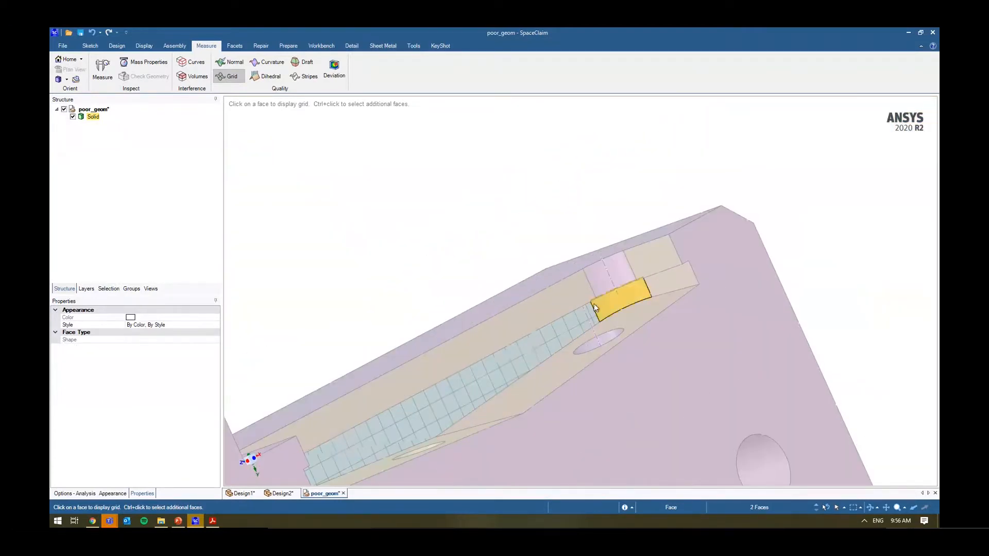
scroll(556, 301, "down", 5)
left_click(502, 239)
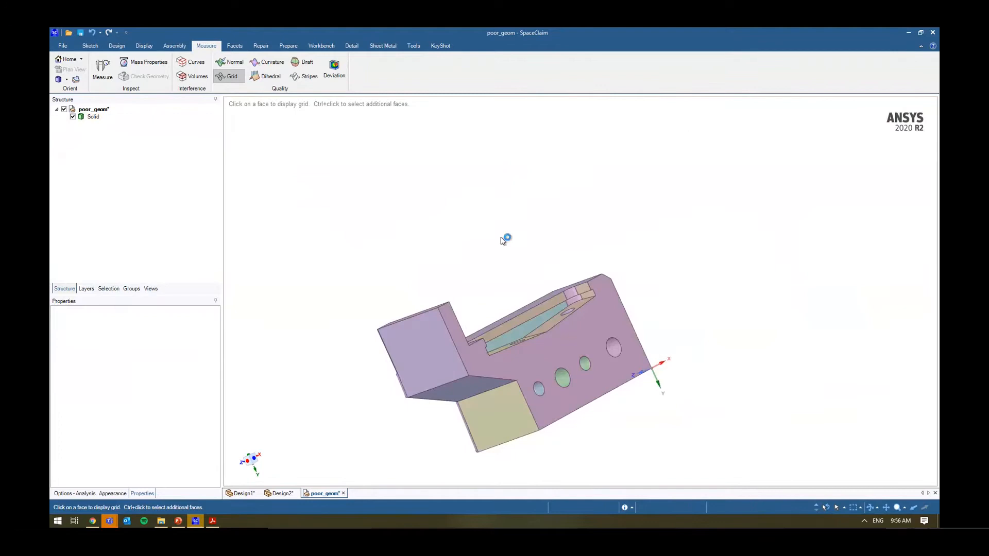
- Display the surface curvature of the large hole nearest the end face and of the block's box-selected faces
key("h")
middle_click_drag(348, 327, 347, 311, "ctrl")
scroll(344, 292, "down", 2)
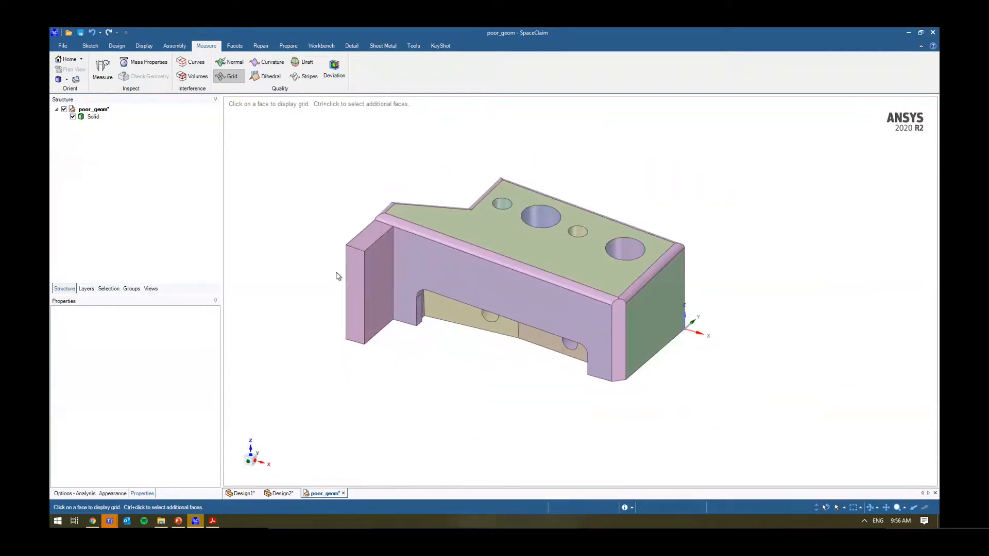
middle_click_drag(337, 274, 283, 282)
left_click(266, 62)
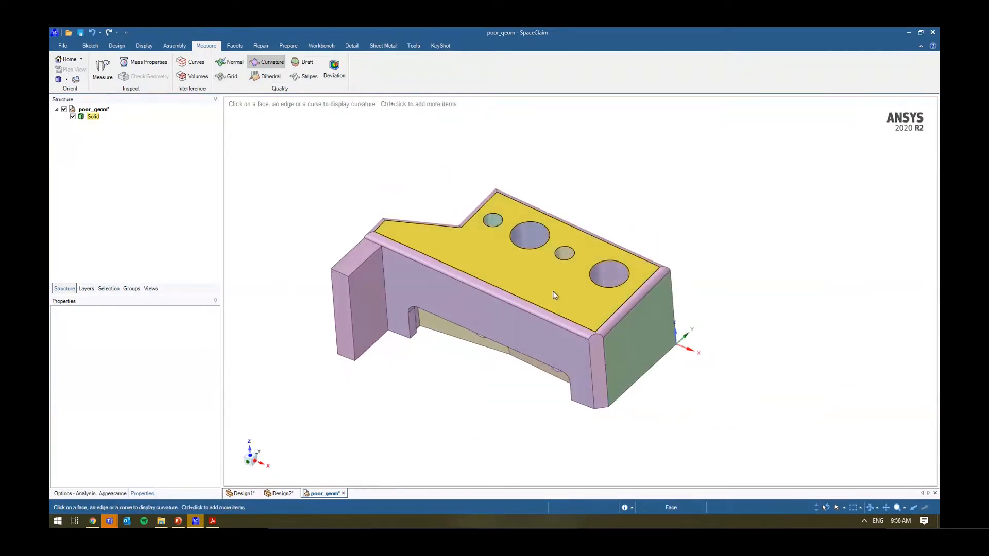
left_click(609, 275)
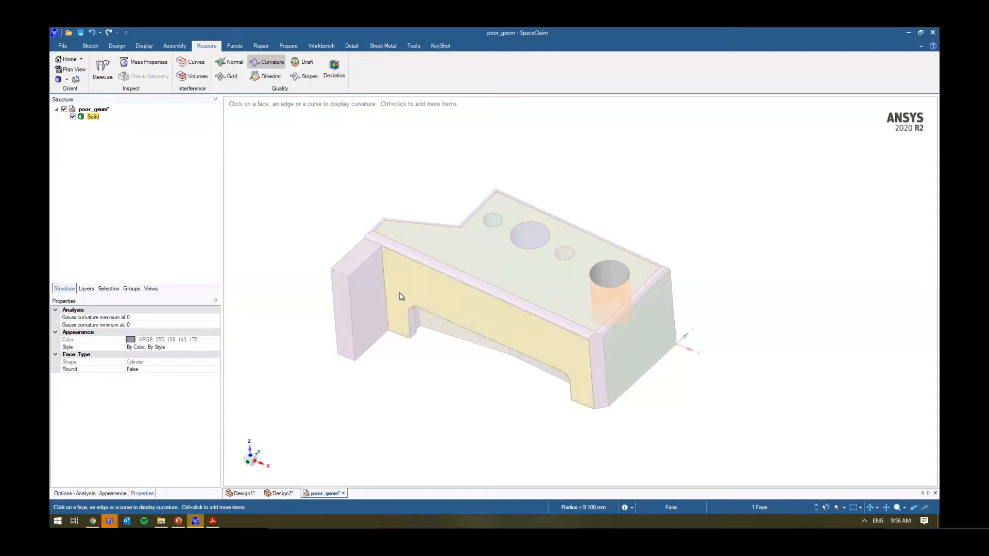
left_click_drag(672, 407, 711, 430)
middle_click_drag(711, 430, 724, 395)
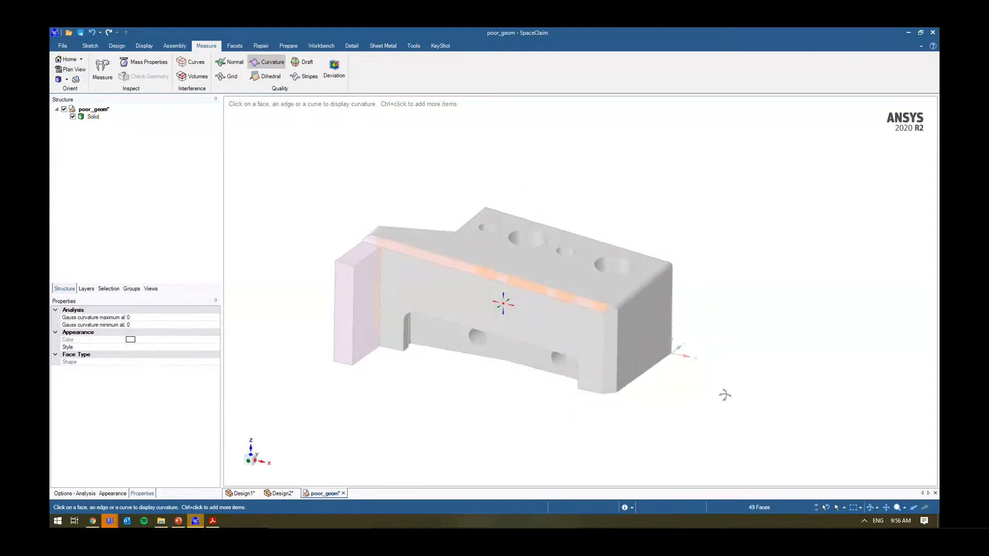
middle_click_drag(451, 378, 444, 403)
left_click(426, 416)
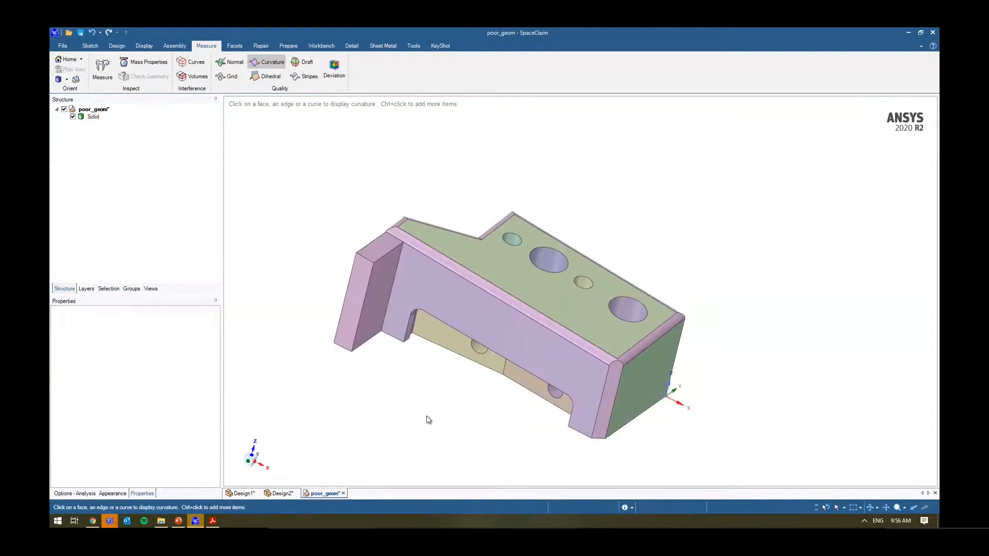
- Check the dihedral angle along the top face's long front edge and show reflection stripes on the block's box-selected faces
left_click(259, 76)
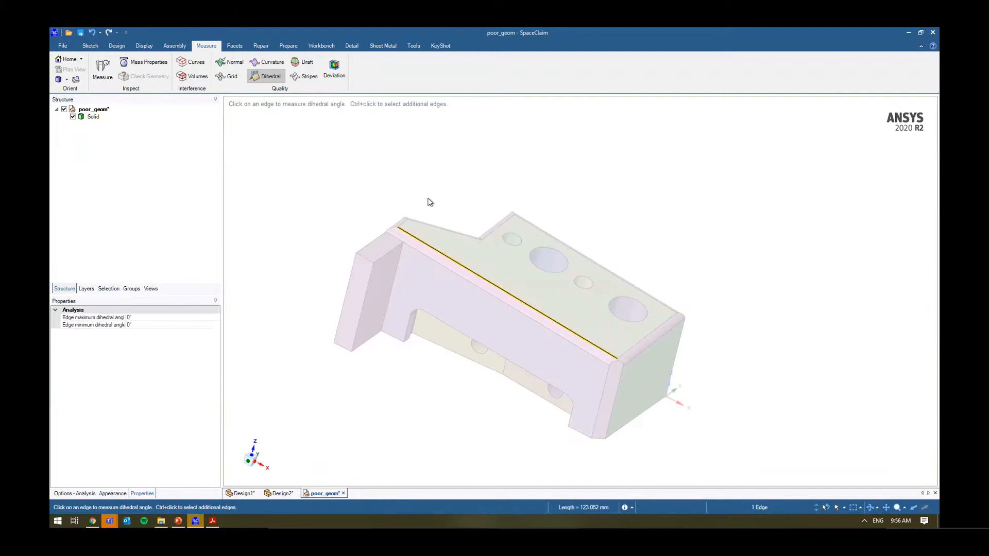
left_click(306, 75)
left_click_drag(365, 152, 668, 419)
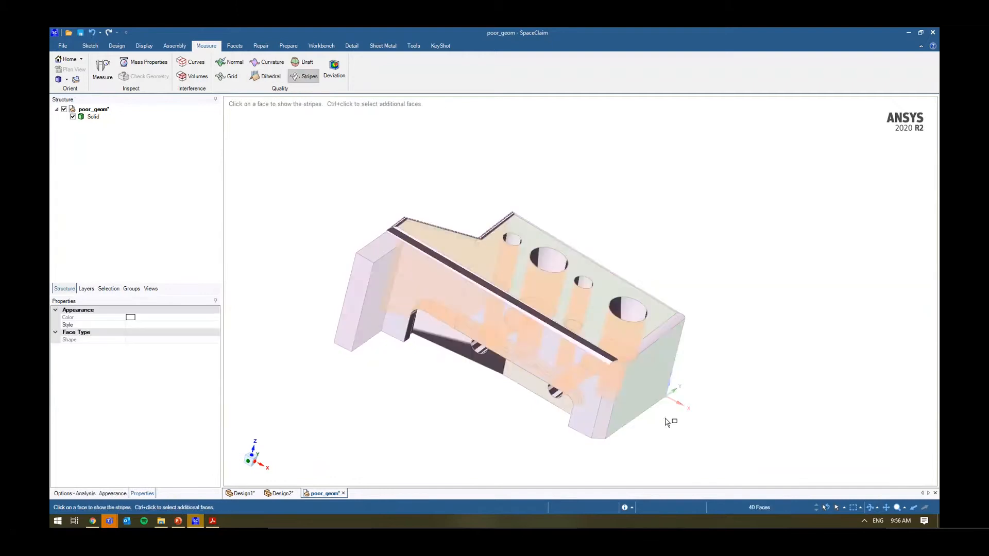
- Show reflection stripes on the rounded faces at the recess corner, then clear the face selection and restore the home view
middle_click_drag(549, 347, 514, 349)
left_click(443, 355)
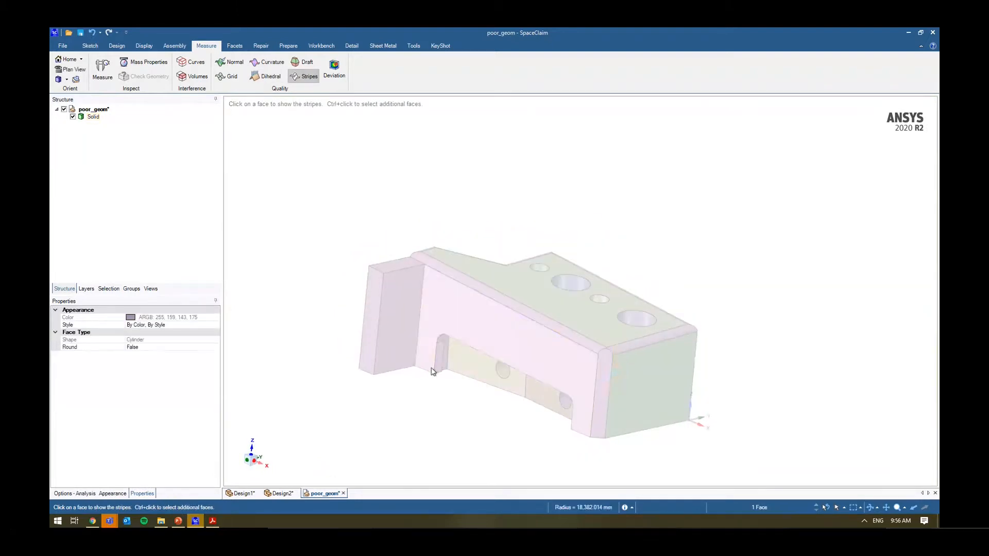
left_click(442, 350, "ctrl")
middle_click_drag(442, 351, 458, 332)
mouse_move(446, 372)
middle_mouse_down()
mouse_move(441, 356)
mouse_move(446, 371)
middle_mouse_up()
left_click(407, 190)
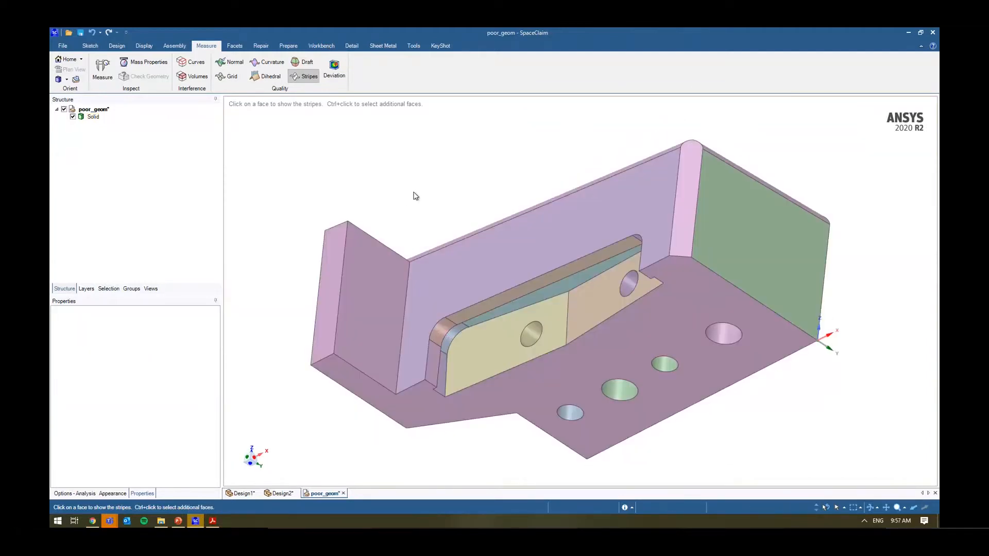
key("h")
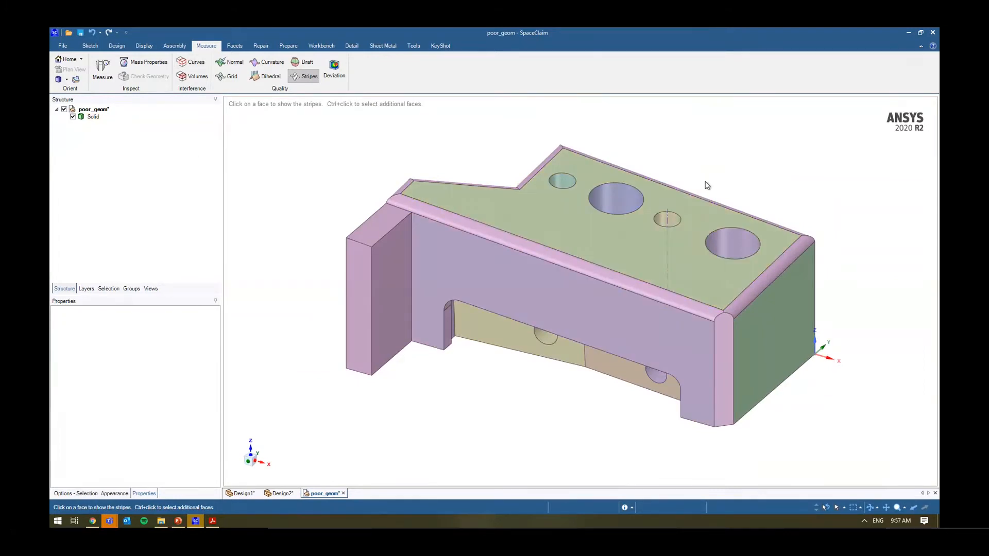
- With Pull, add a ruler dimension from the block's underside to the counterbore step face in the large hole nearest the end face
scroll(750, 257, "up", 8)
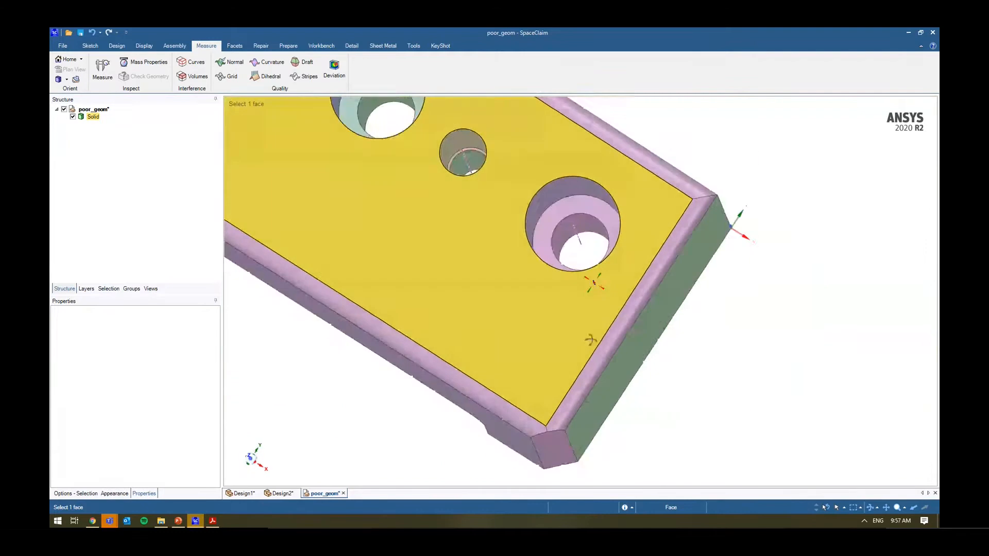
middle_click_drag(591, 339, 593, 310)
middle_click_drag(534, 292, 516, 335, "shift")
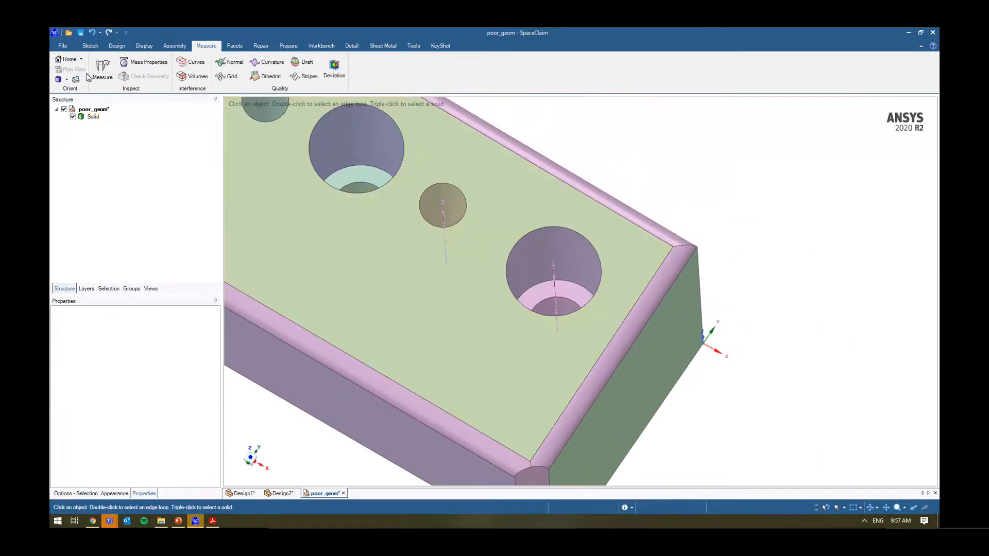
left_click(90, 45)
left_click(117, 46)
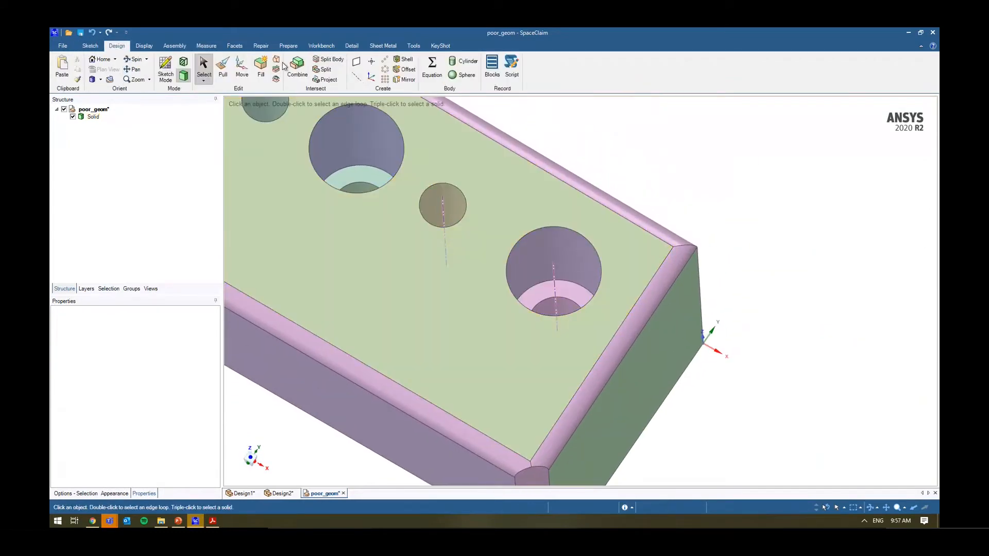
left_click(222, 67)
left_click(576, 293)
middle_click_drag(576, 294, 530, 216)
mouse_move(531, 215)
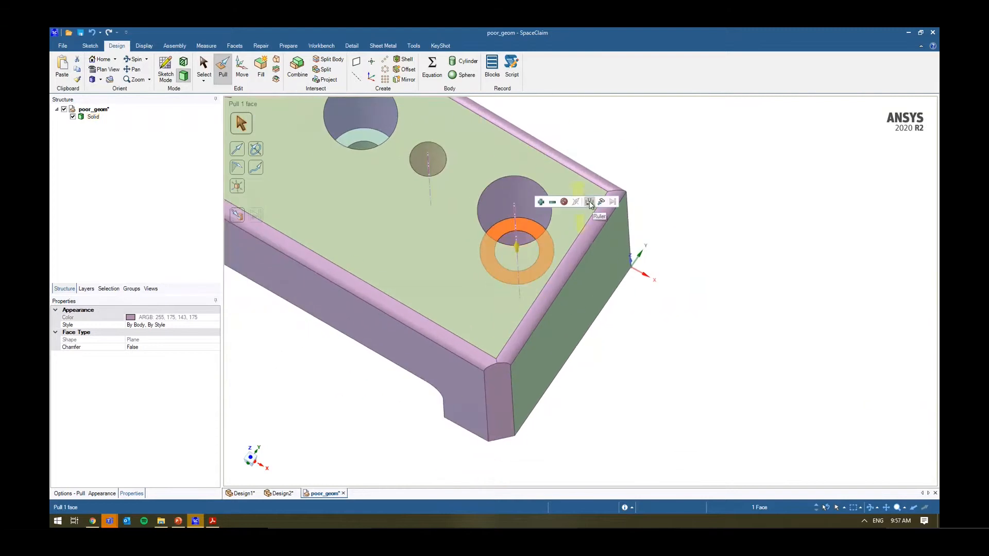
left_click(591, 205)
middle_click_drag(662, 290, 675, 148)
left_click(570, 360)
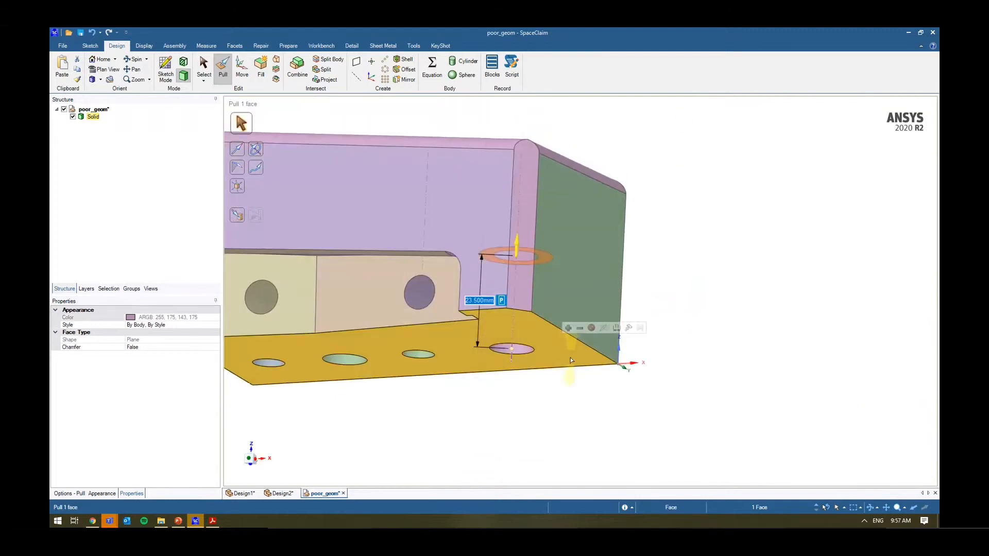
- Set the distance between the underside and the counterbore step face to 25 mm, then clear the selection
type("25")
key("Return")
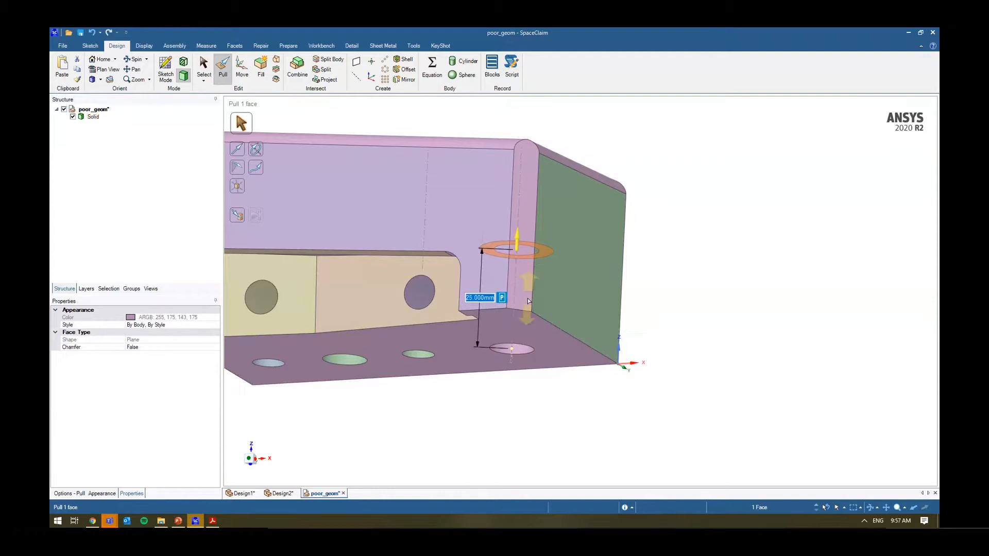
middle_click_drag(528, 298, 518, 278)
scroll(541, 240, "down", 4)
middle_click_drag(543, 240, 533, 315)
scroll(533, 315, "up", 2)
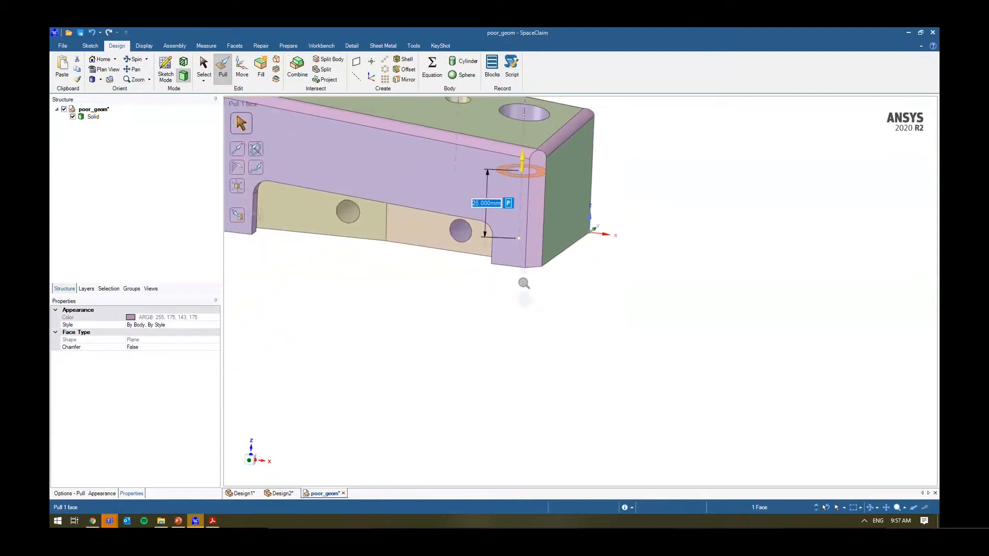
scroll(557, 303, "down", 5)
left_click(504, 378)
- Copy the whole block along its X direction, placing the copy's centre about 140 mm from the original's end face
key("s")
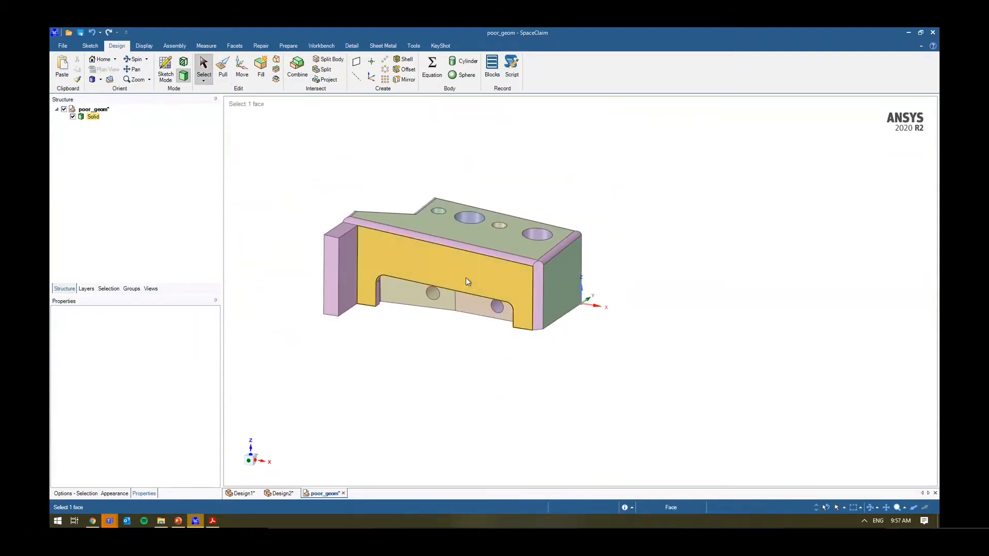
triple_click(465, 277)
key("m")
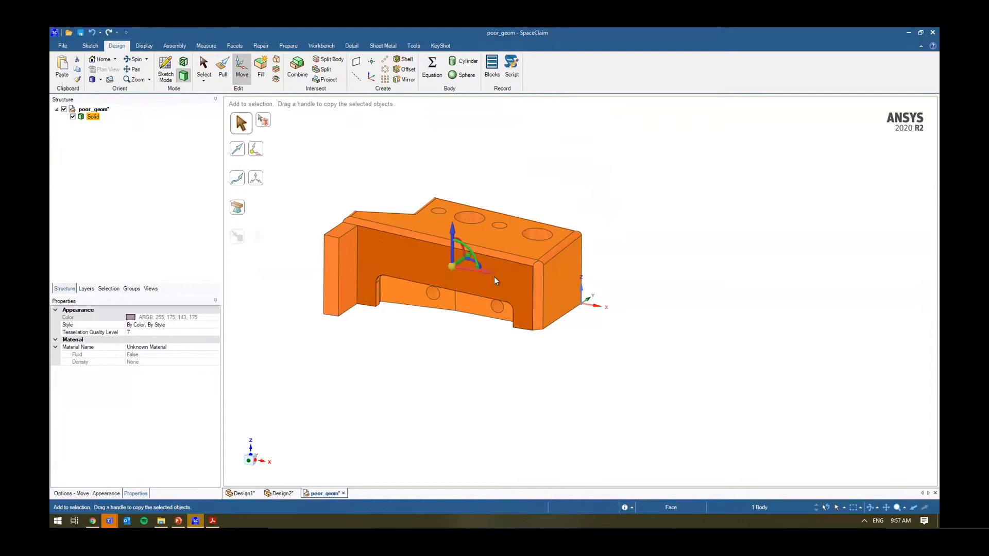
left_click_drag(483, 270, 794, 318, "ctrl")
left_click(613, 250)
- Dimension the copy's centre along X from the original block's end face with the ruler and increase the distance
middle_click_drag(561, 260, 736, 315)
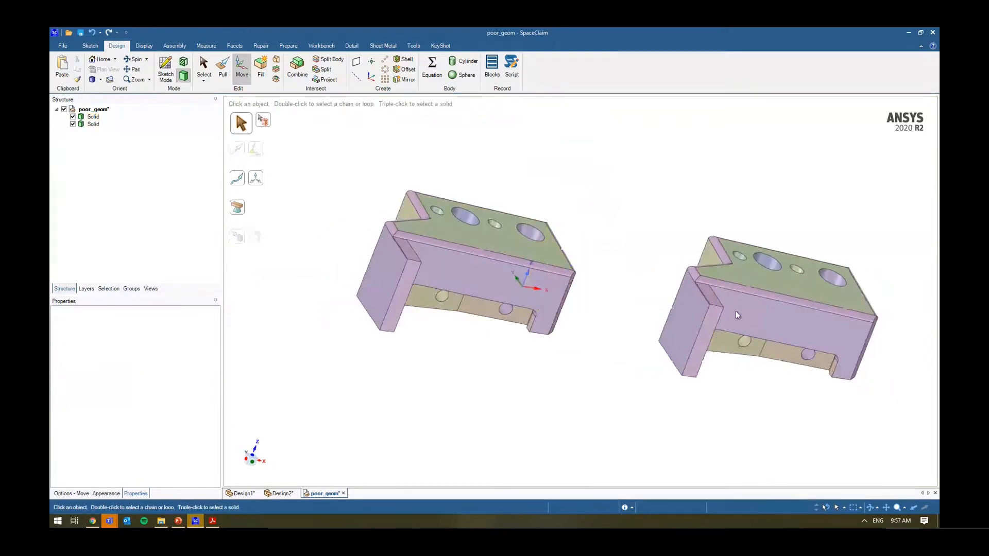
triple_click(743, 285)
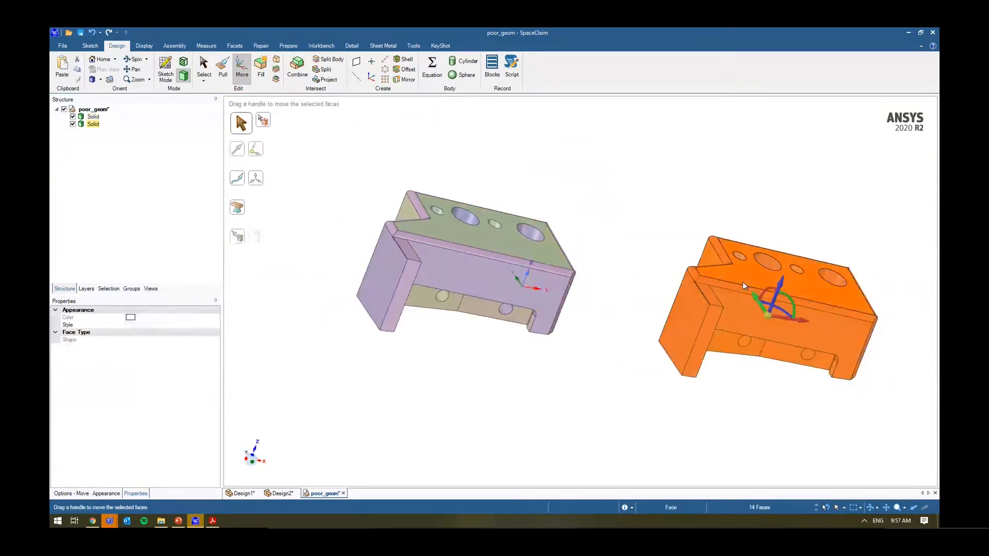
left_click(803, 320)
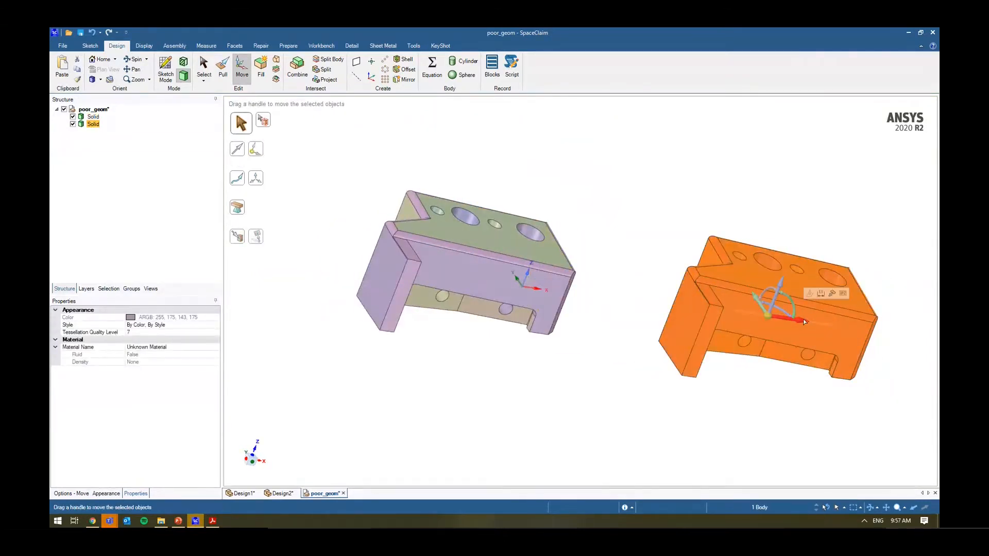
left_click(822, 295)
middle_click_drag(706, 280, 642, 278)
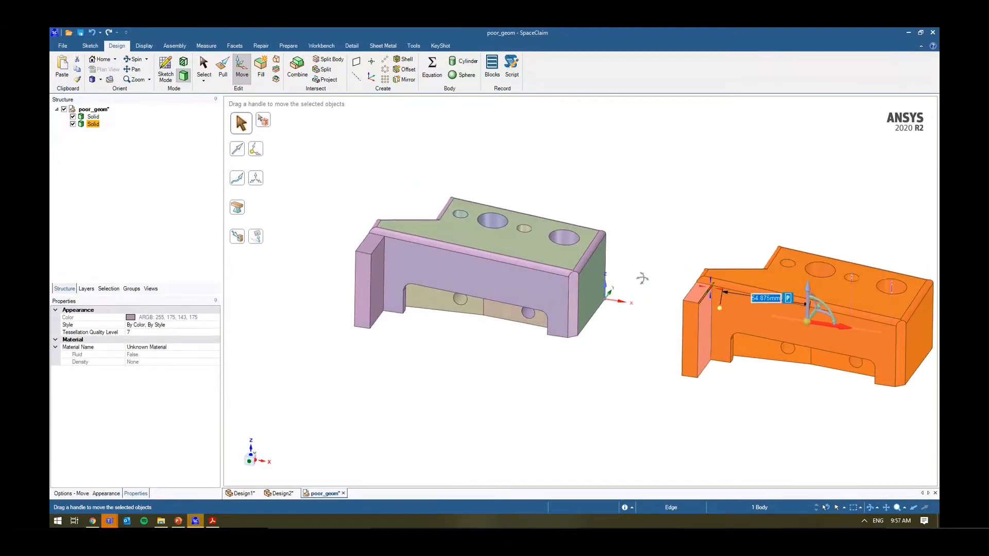
left_click(601, 290)
type("15")
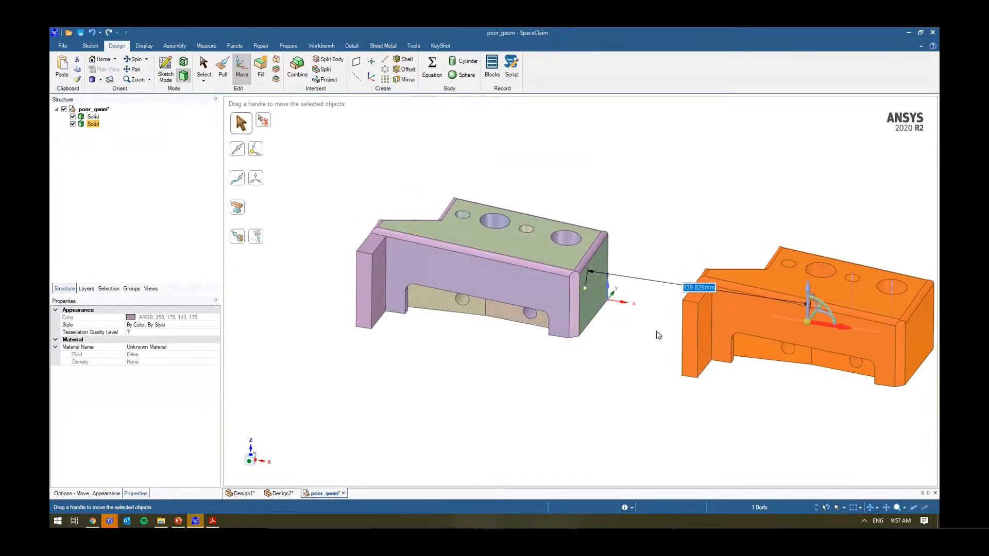
key("Return")
middle_click_drag(641, 177, 560, 187, "ctrl")
left_click(613, 310)
- Relocate the Move handle's origin on the copied block to the outer end face of its projection
middle_click_drag(620, 311, 667, 296)
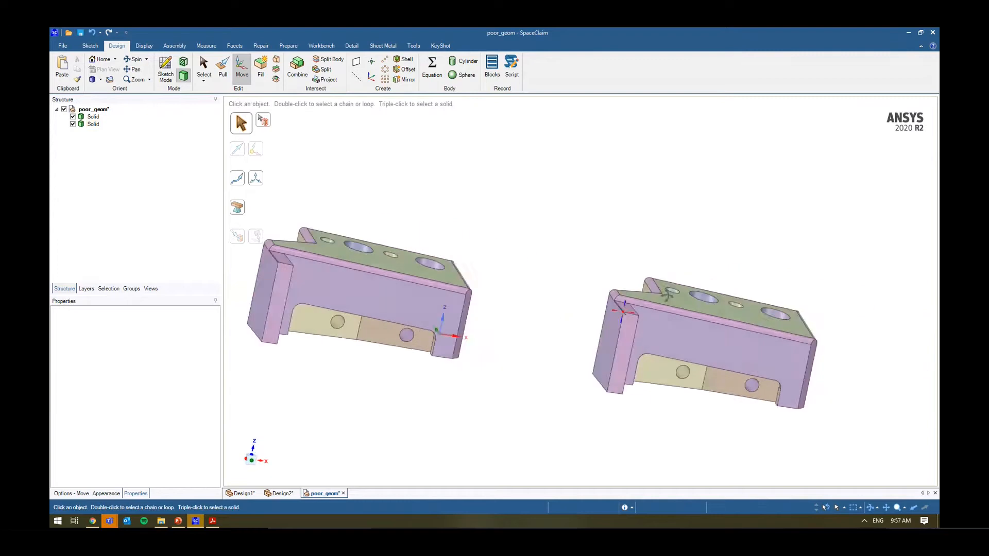
triple_click(650, 321)
scroll(654, 332, "up", 3)
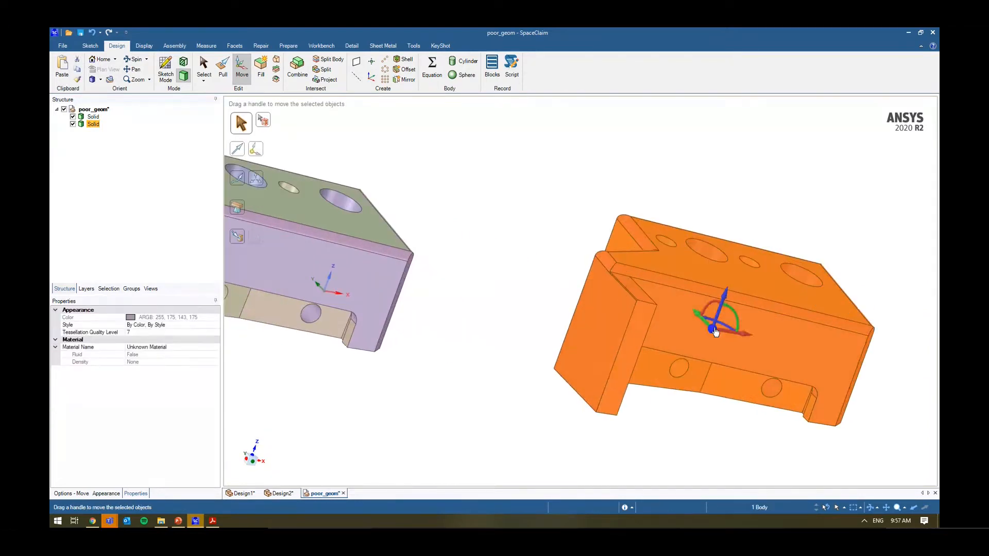
left_click_drag(713, 330, 596, 333)
middle_click_drag(542, 331, 456, 353)
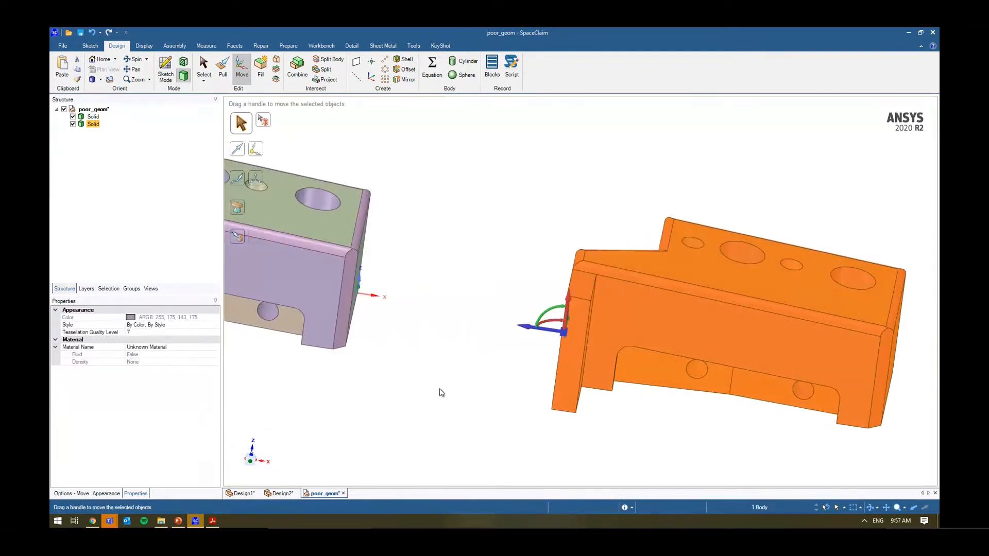
- Dimension the gap between the copy's projection and the original block's end face with the ruler and set it to 80 mm
left_click(249, 464)
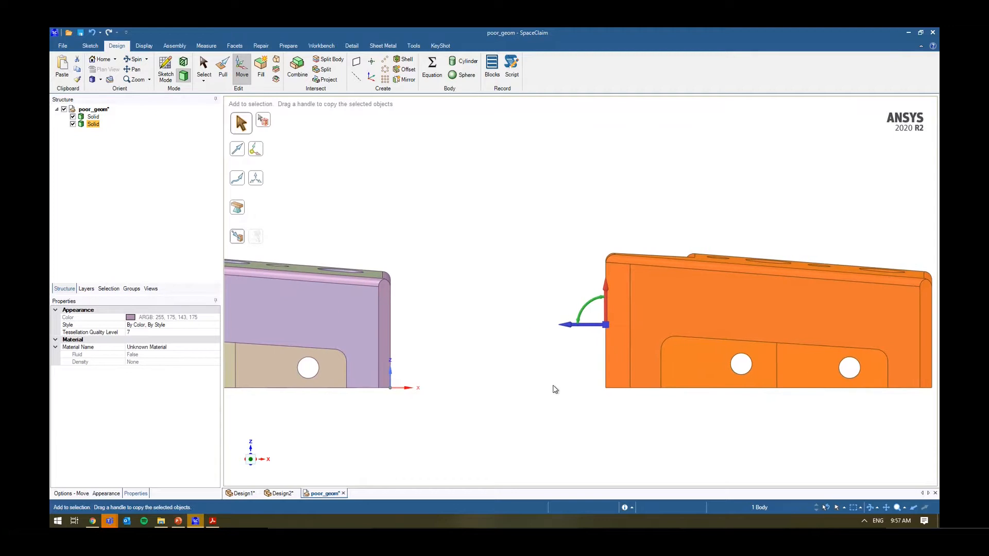
left_click(569, 326)
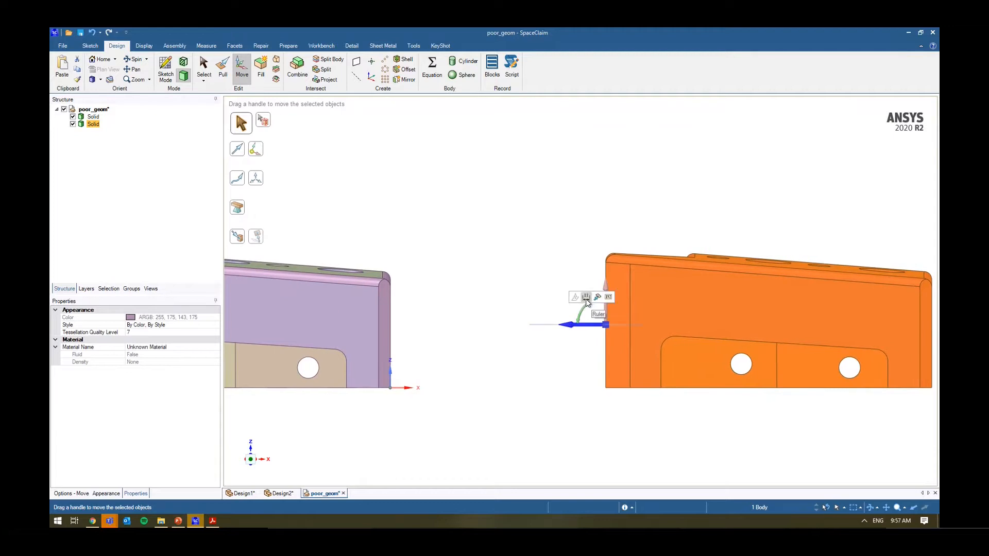
middle_click_drag(488, 310, 429, 331)
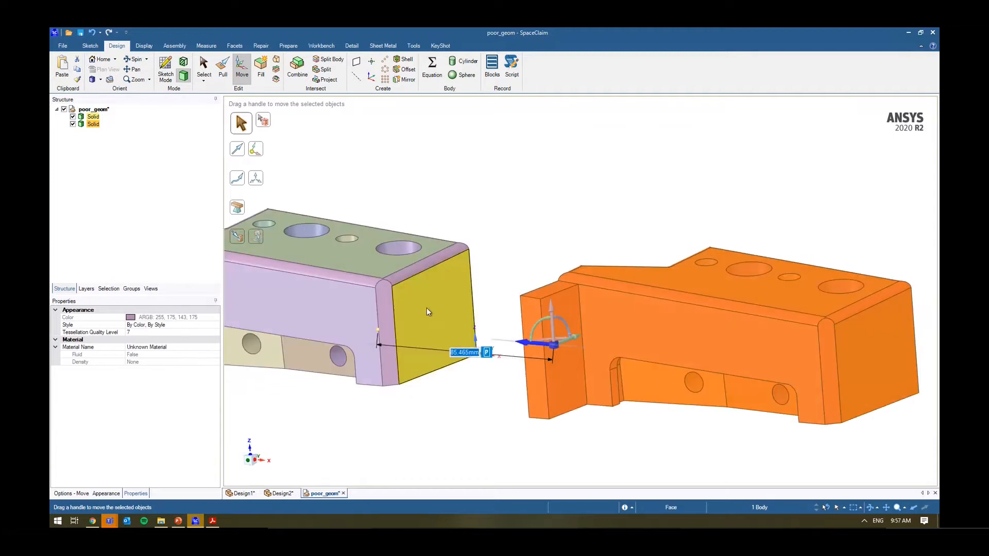
type("80")
key("Return")
left_click(493, 250)
- Move the copied block along X with Up To until its projection meets the original block's end face
middle_click_drag(493, 250, 592, 258)
triple_click(592, 333)
middle_click_drag(592, 334, 554, 344)
left_click(554, 344)
left_click(583, 318)
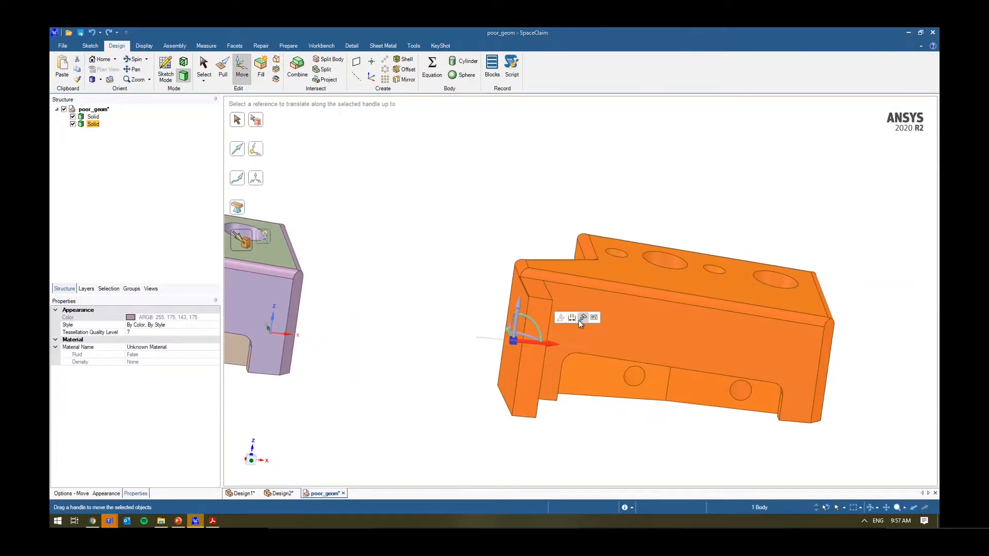
middle_click_drag(353, 302, 280, 289)
left_click(403, 189)
scroll(403, 189, "down", 3)
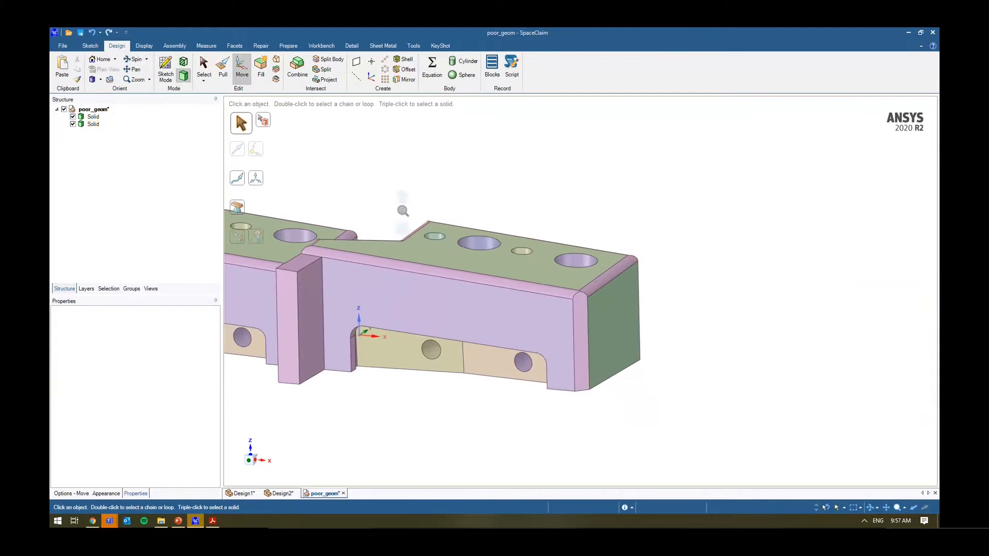
key("h")
scroll(390, 326, "down", 2)
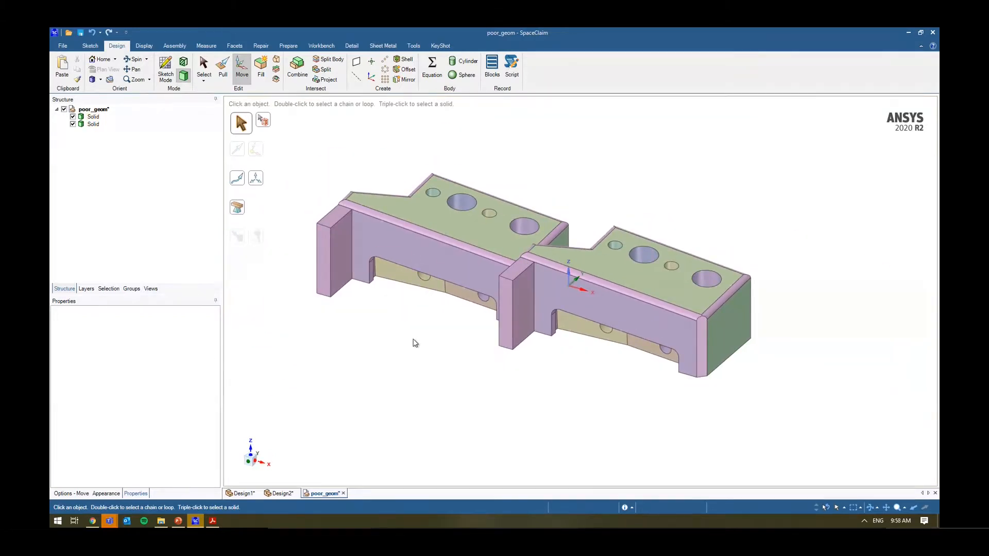
- Switch to File Explorer and open Chassis.x_t from the F1 Perrin folder in SpaceClaim
left_click(206, 46)
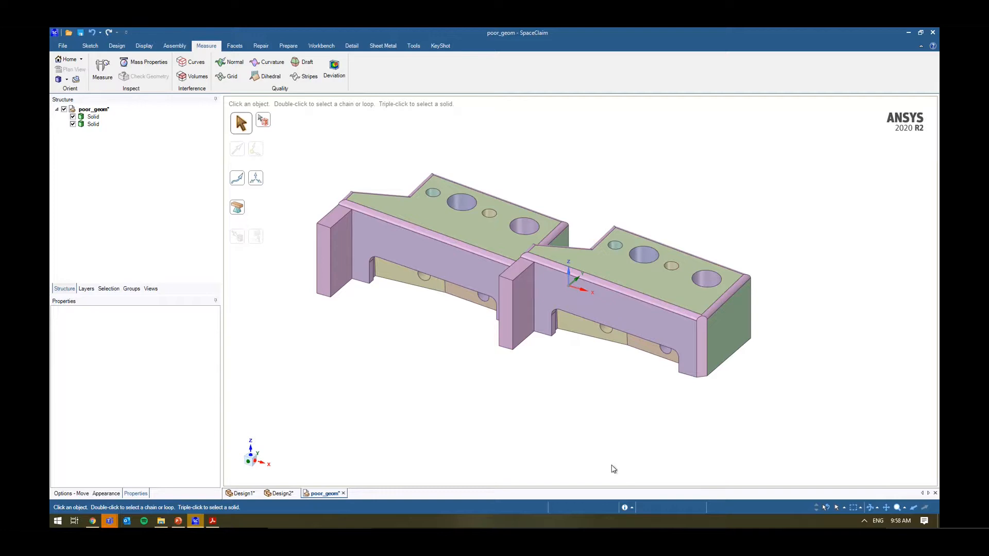
key("alt+Tab")
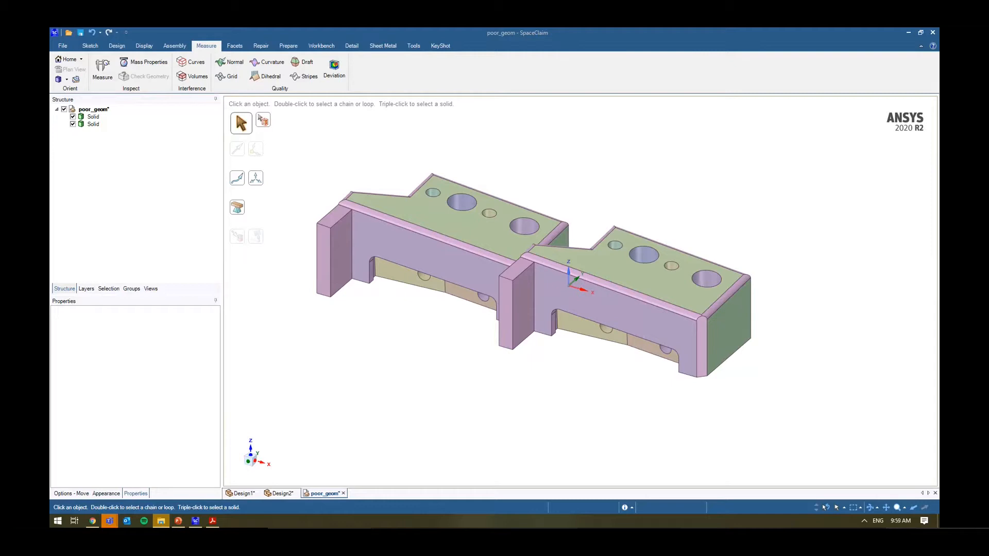
left_click_drag(51, 158, 345, 173)
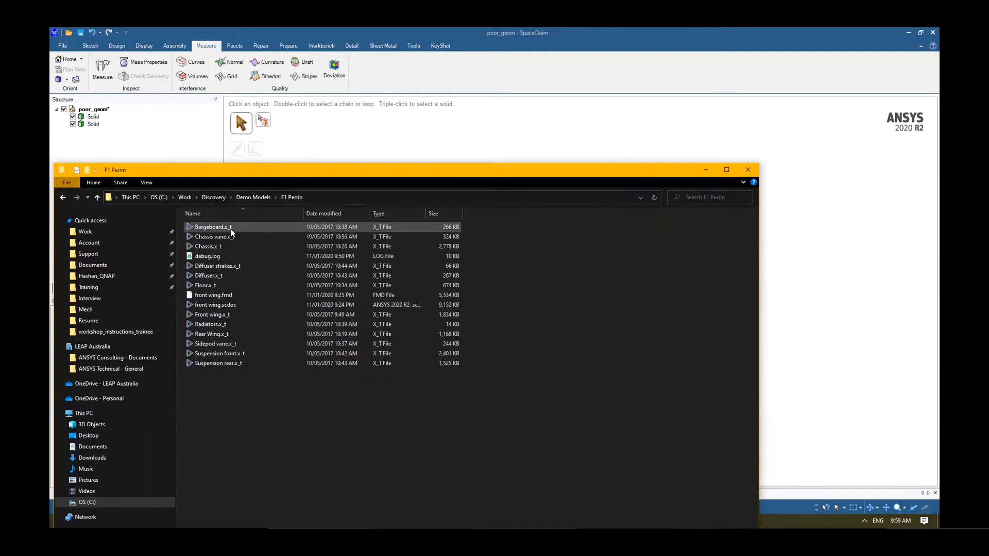
left_click_drag(250, 248, 536, 34)
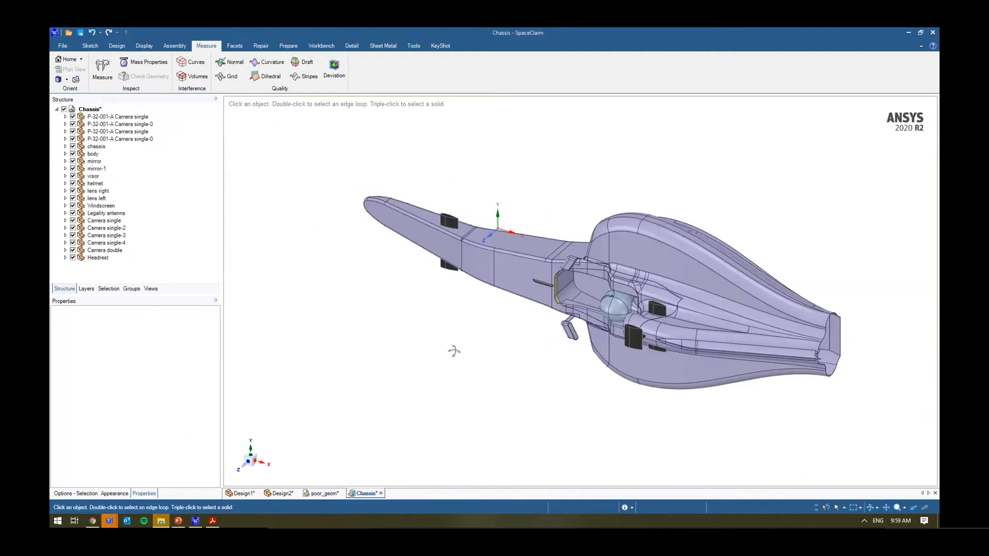
- Expand the third component, P-32-001-A Camera single, in the chassis assembly and examine the car body from the side
middle_click_drag(454, 351, 431, 356)
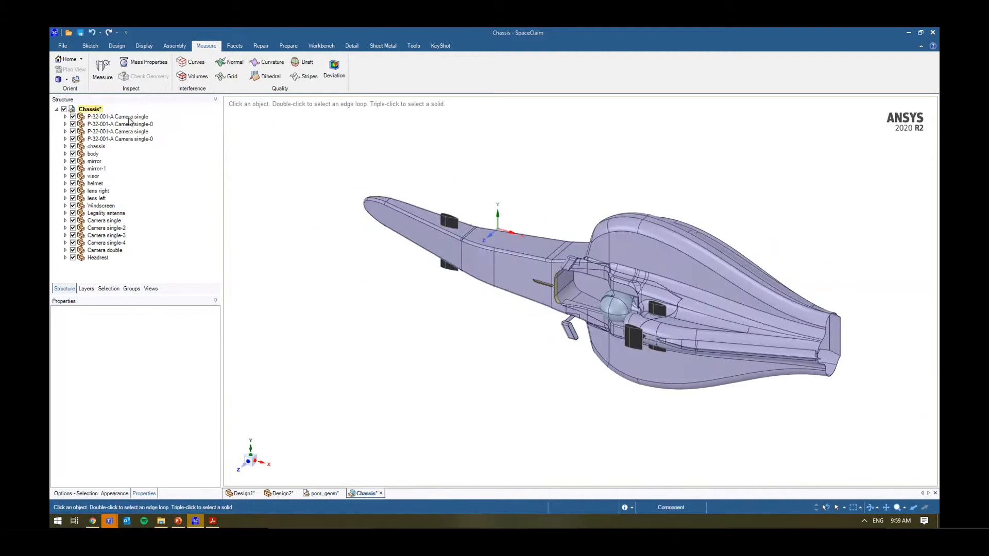
left_click(65, 131)
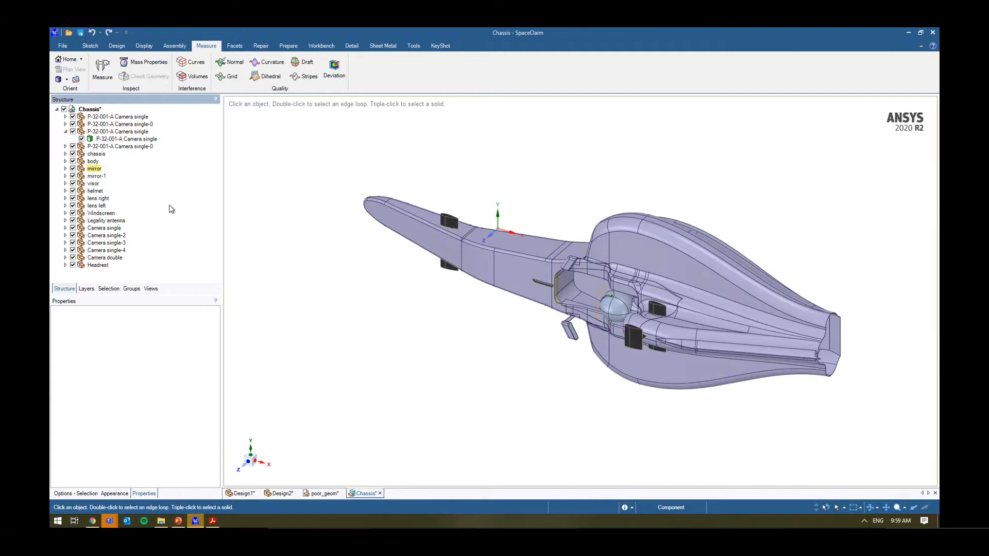
middle_click_drag(361, 299, 422, 223)
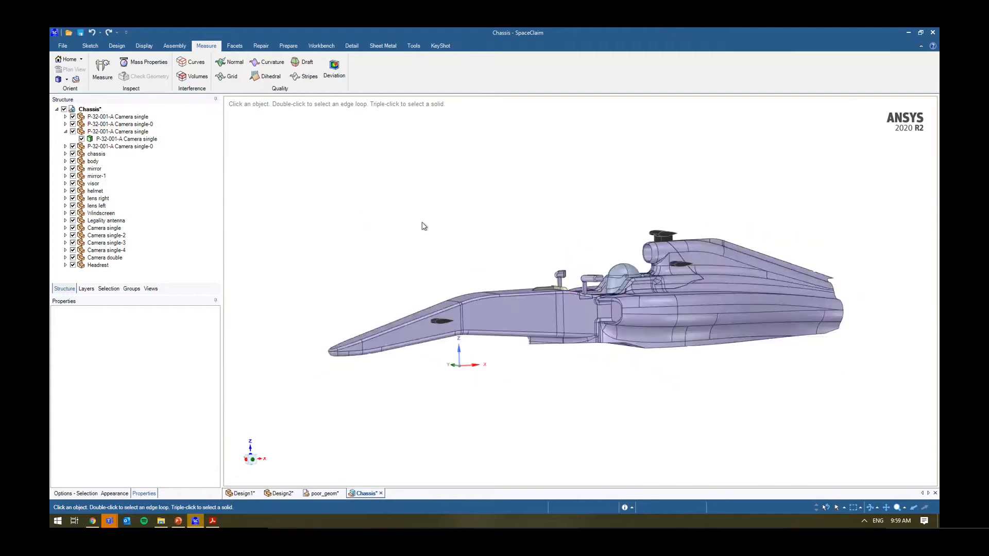
- Review the list of supported import file types in the Open dialog and close it without opening a file
left_click(63, 46)
left_click(73, 85)
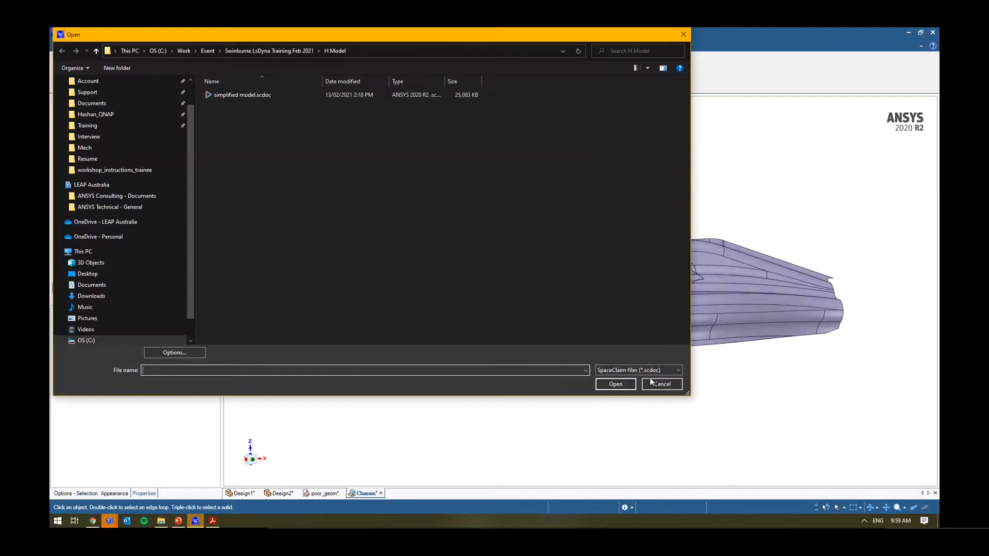
left_click(639, 371)
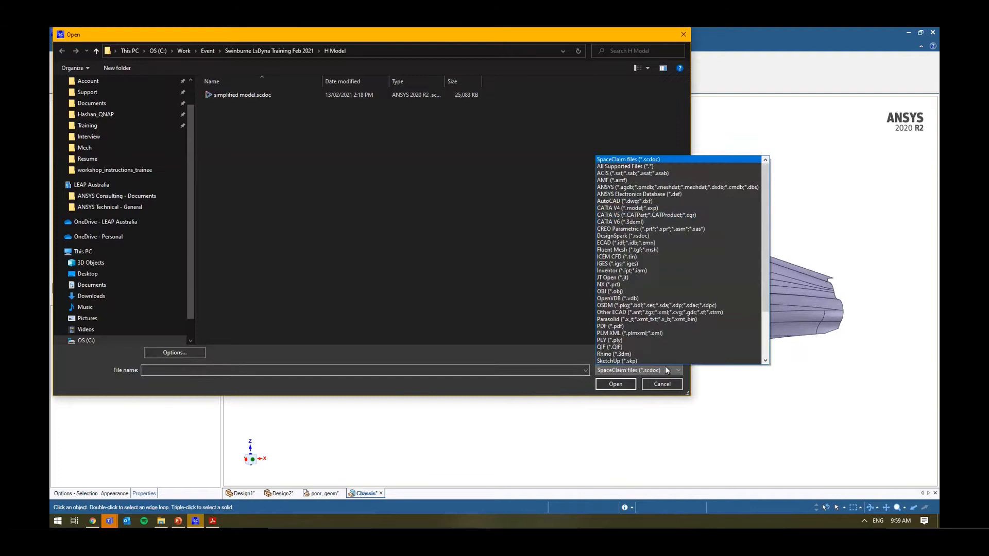
scroll(740, 255, "down", 3)
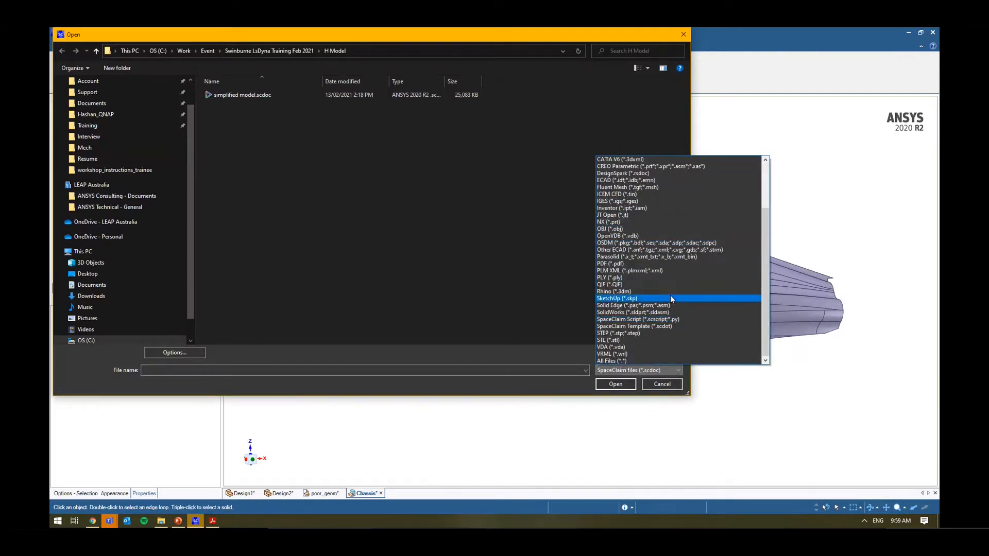
left_click(664, 384)
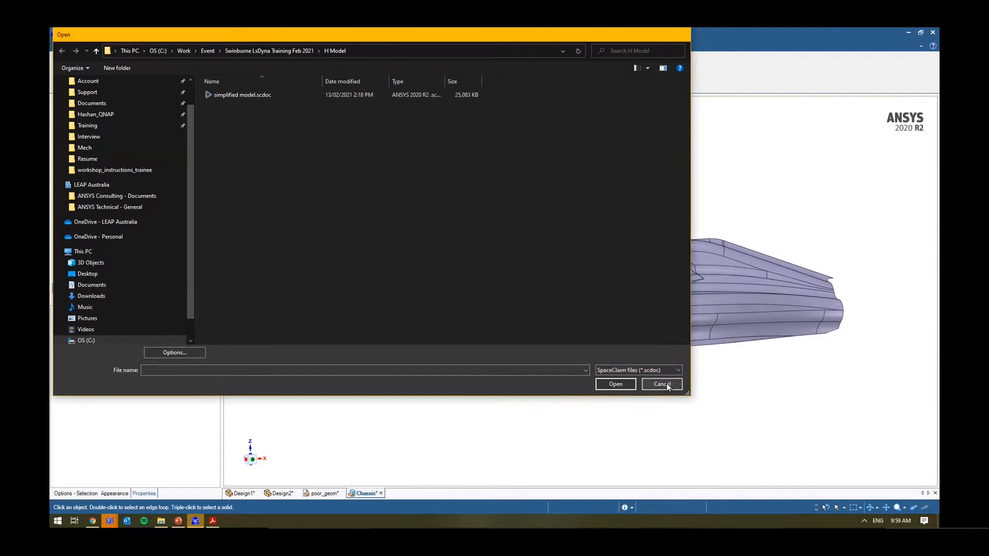
left_click(662, 384)
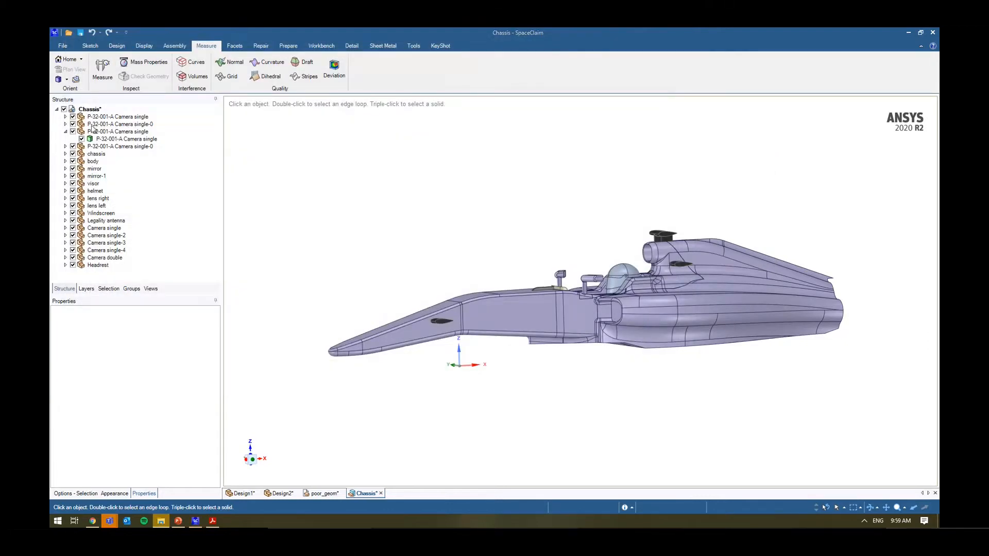
- Open 01_Body.stp from the DrivAer folder in File Explorer as a new design and view the car body from the side
left_click_drag(50, 157, 355, 150)
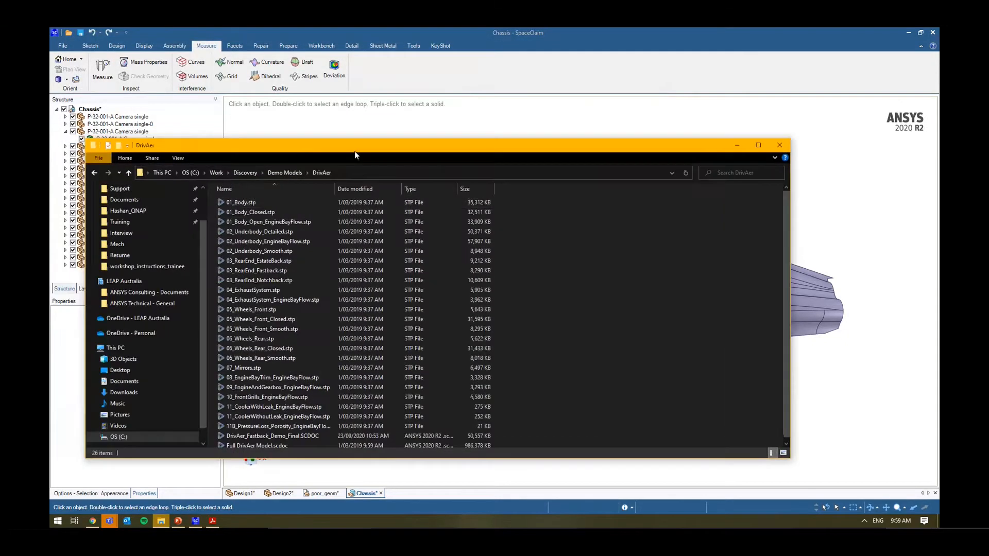
left_click(259, 204)
left_click_drag(359, 32, 360, 39)
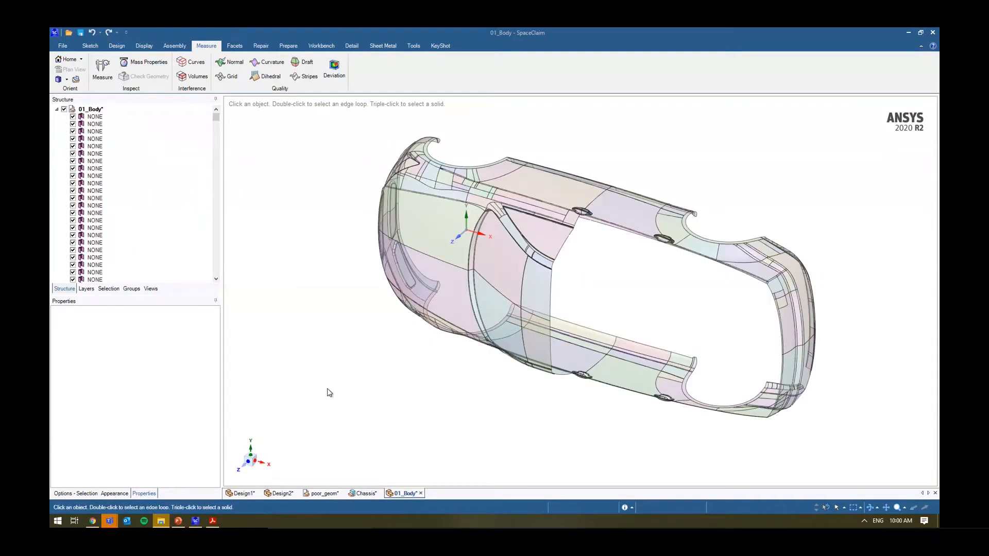
middle_click_drag(327, 390, 154, 376)
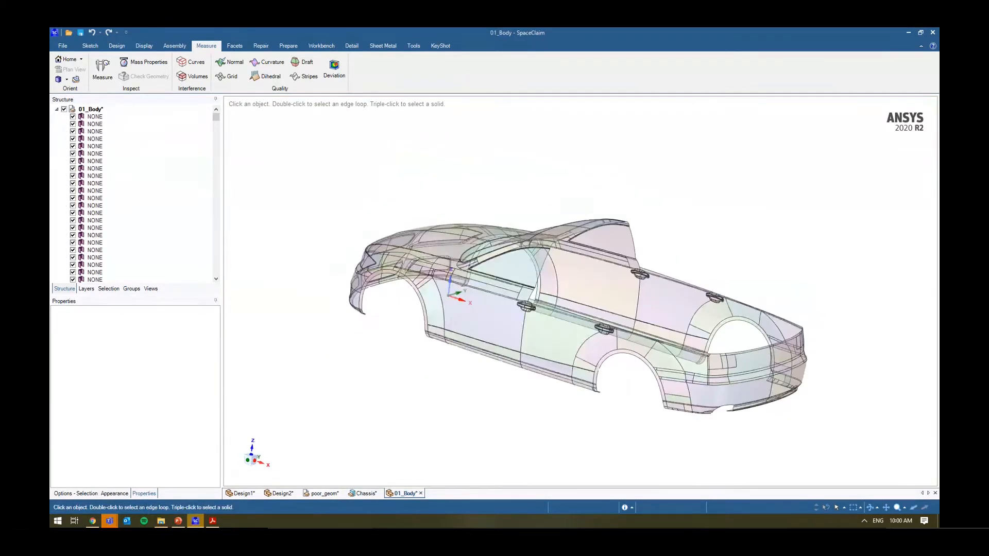
- Sort the DrivAer folder by ascending size and insert 09_EngineAndGearbox_EngineBayFlow.stp as a component in the 01_Body design
left_click_drag(50, 123, 591, 175)
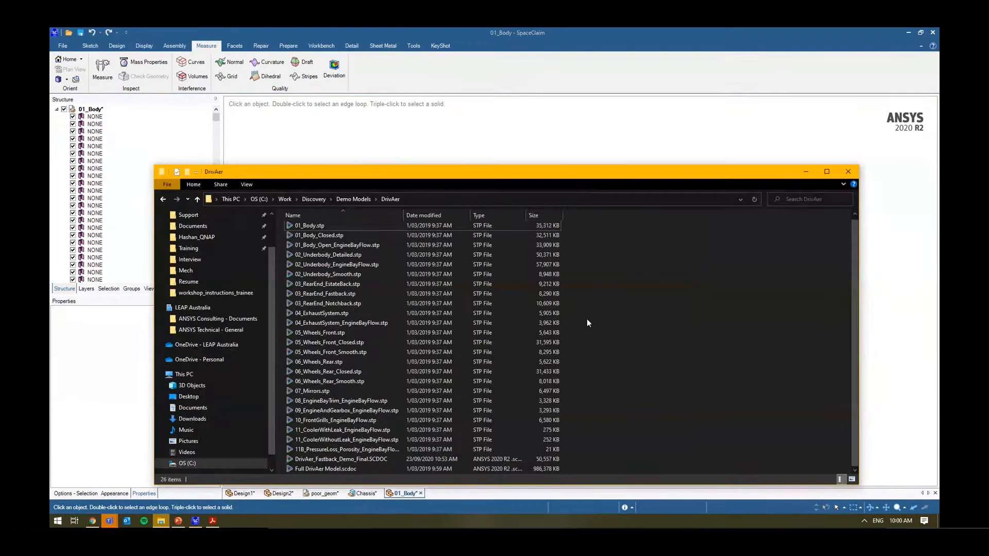
left_click(539, 217)
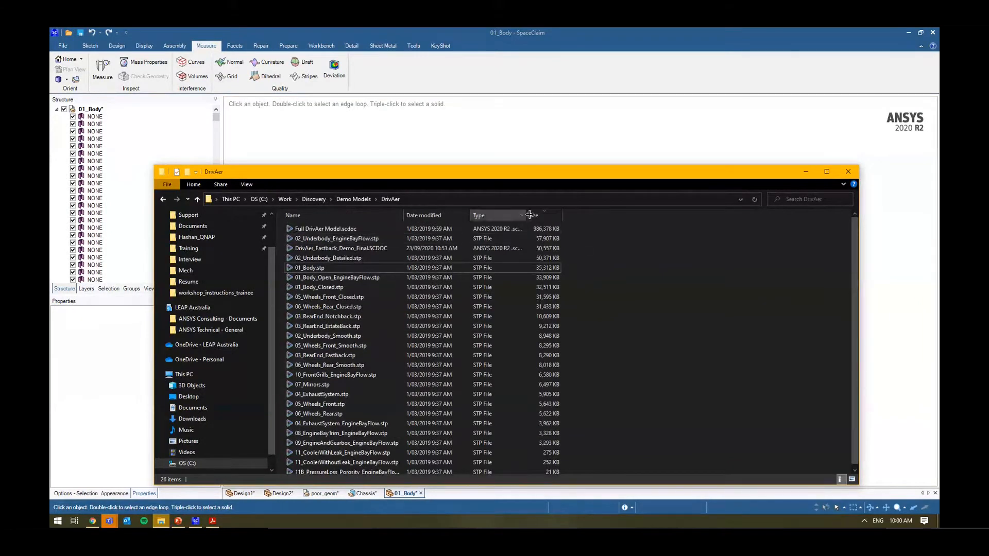
left_click(552, 217)
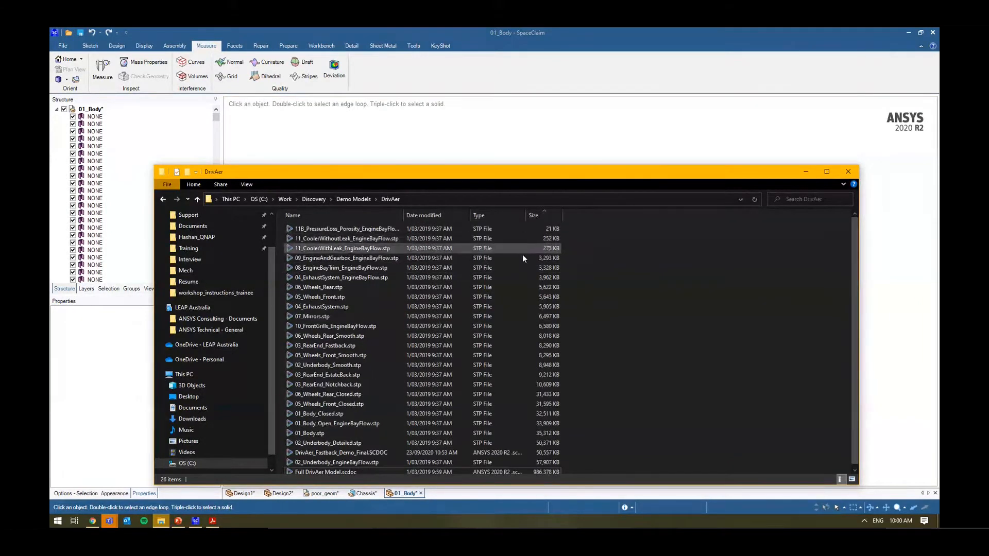
left_click(486, 258)
left_click_drag(434, 174, 743, 180)
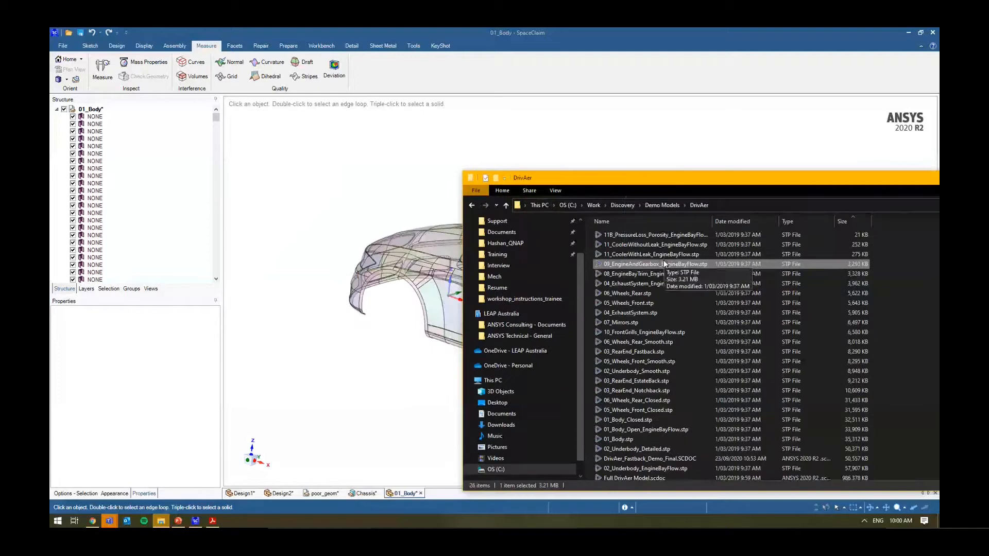
left_click_drag(664, 264, 75, 110)
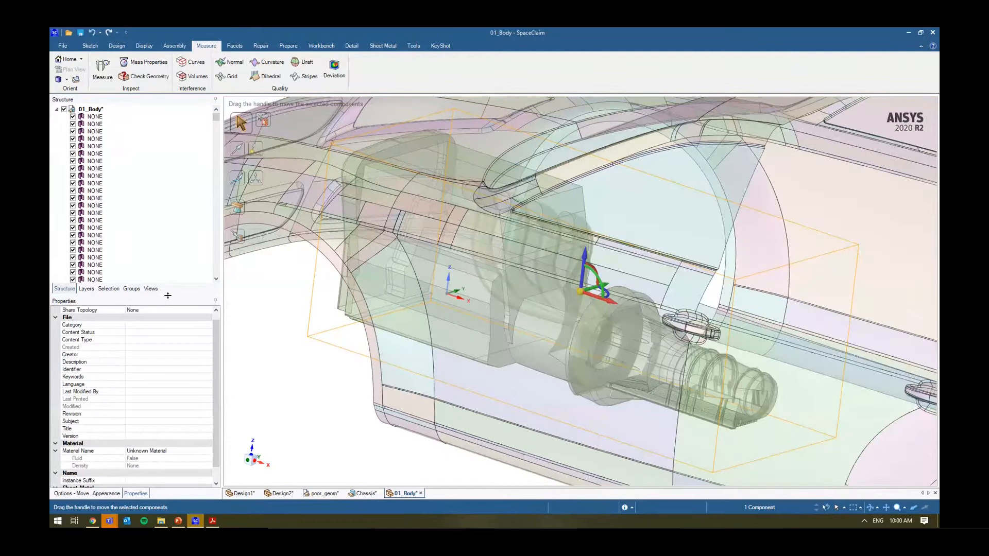
- Expand the 09_EngineAndGearbox_EngineBayFlow component and hide all car body surfaces to isolate the engine and gearbox
left_click_drag(167, 295, 162, 358)
left_click_drag(215, 127, 215, 340)
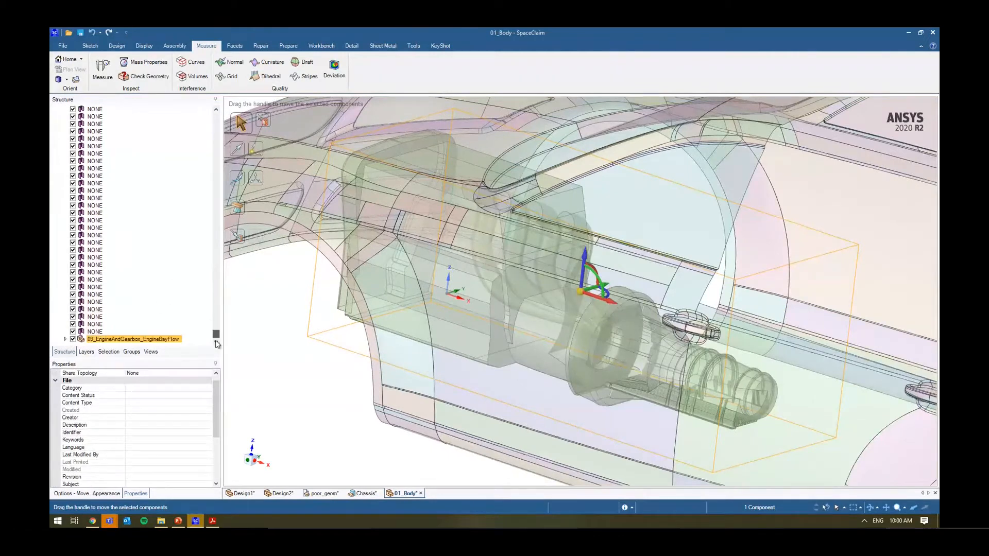
left_click(64, 340)
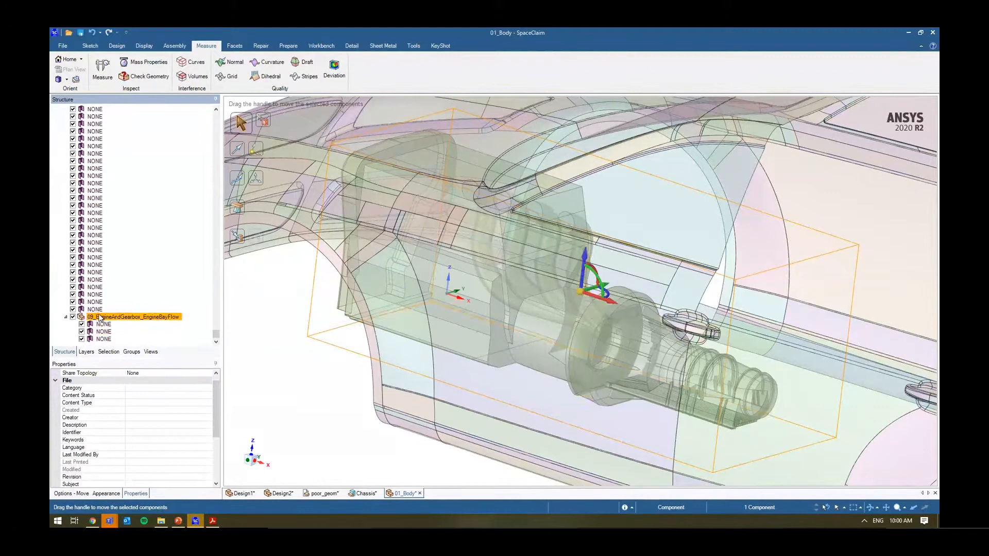
left_click(101, 324)
left_click_drag(216, 334, 216, 116)
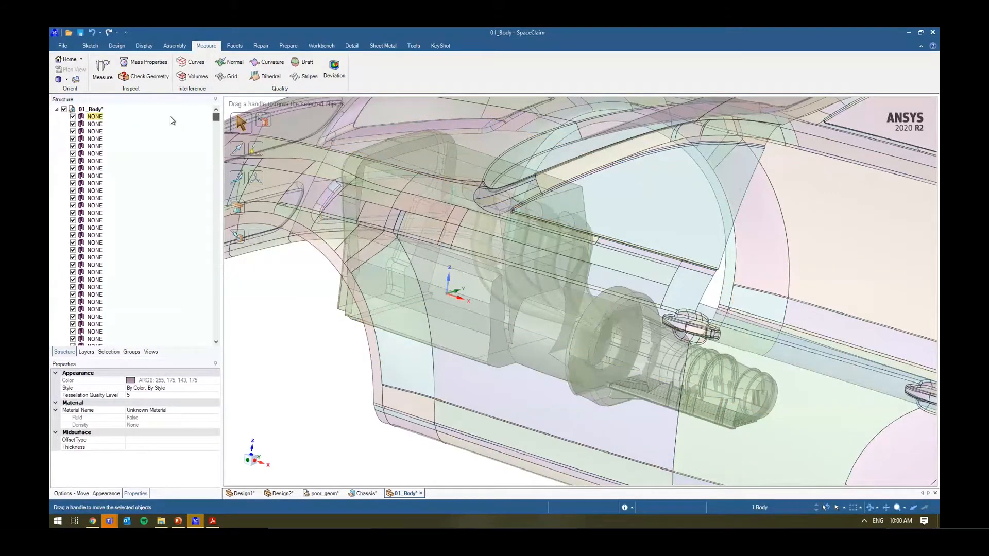
left_click(92, 117, "shift")
left_click(73, 117)
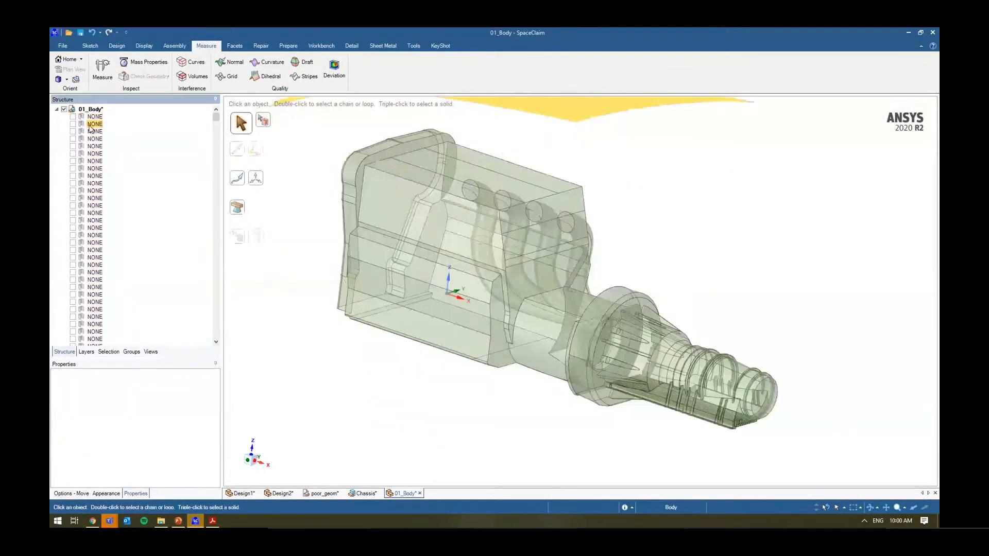
left_click_drag(216, 118, 195, 349)
scroll(505, 320, "up", 6)
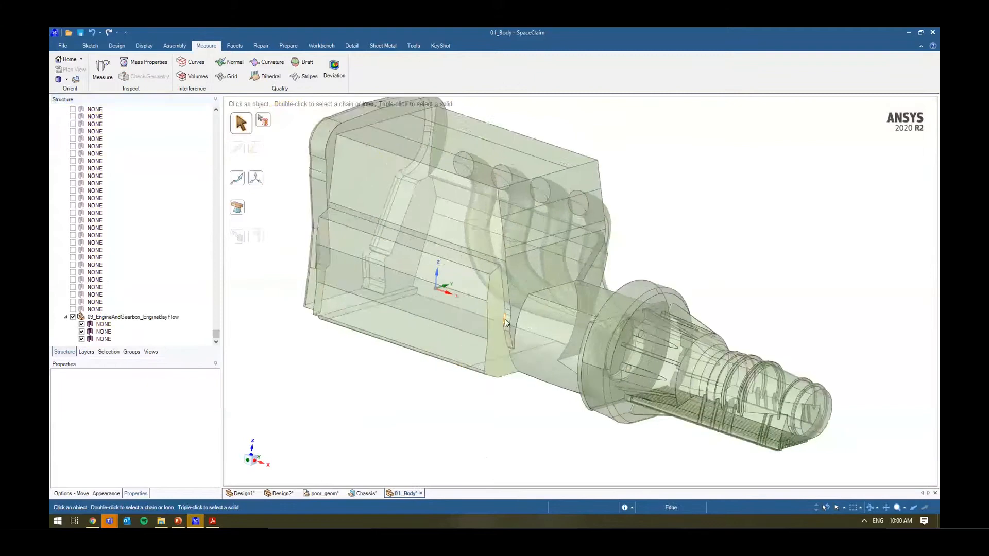
scroll(489, 367, "down", 7)
key("Escape")
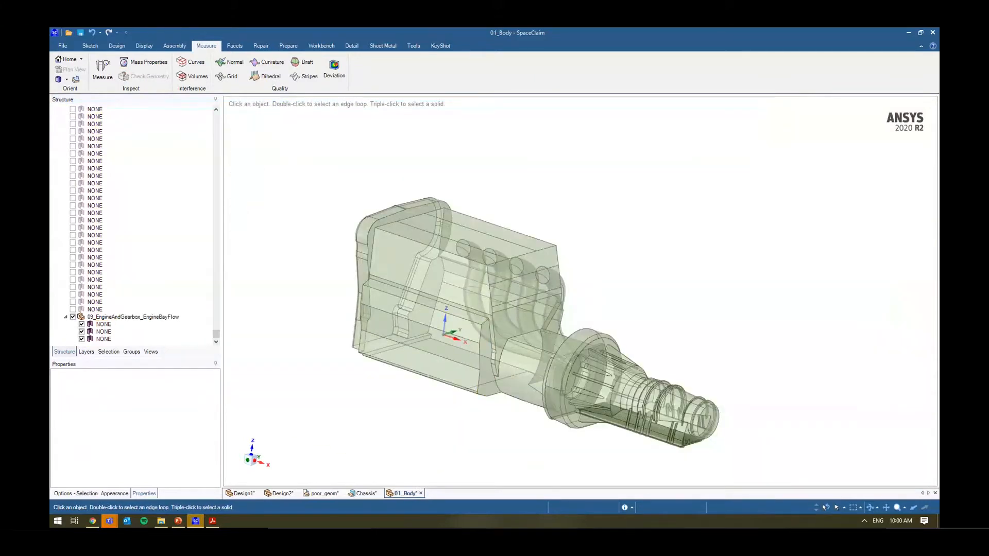
- Try to stitch the engine and gearbox surfaces with the Stitch repair tool, also checking the model for gaps
key("alt+Tab")
left_click_drag(801, 178, 50, 188)
middle_click_drag(359, 360, 358, 344, "ctrl")
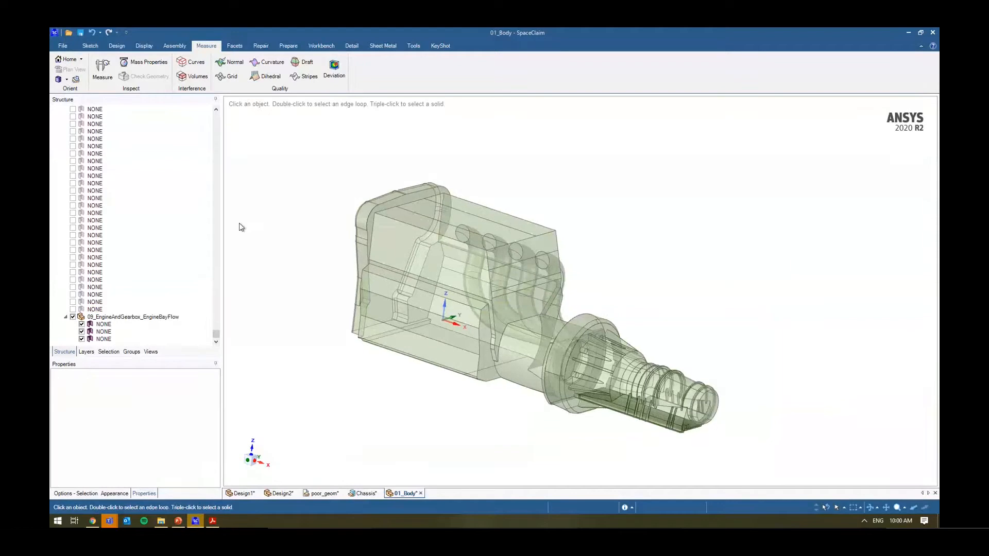
left_click(288, 46)
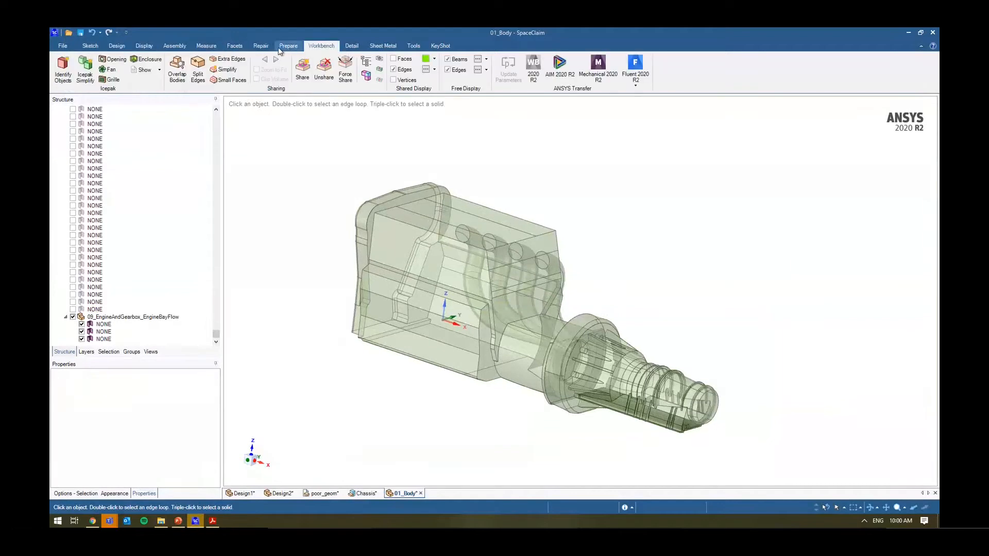
left_click(261, 46)
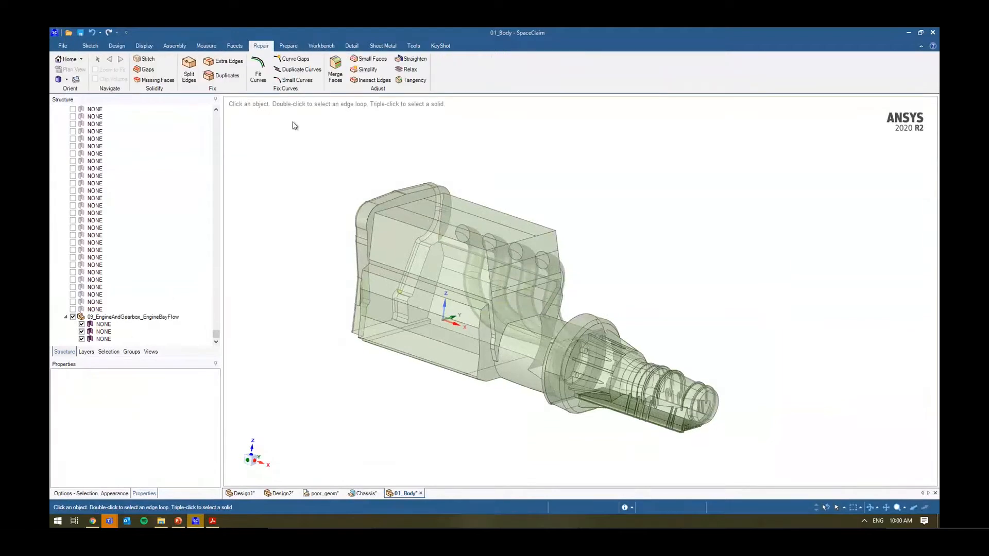
left_click(144, 59)
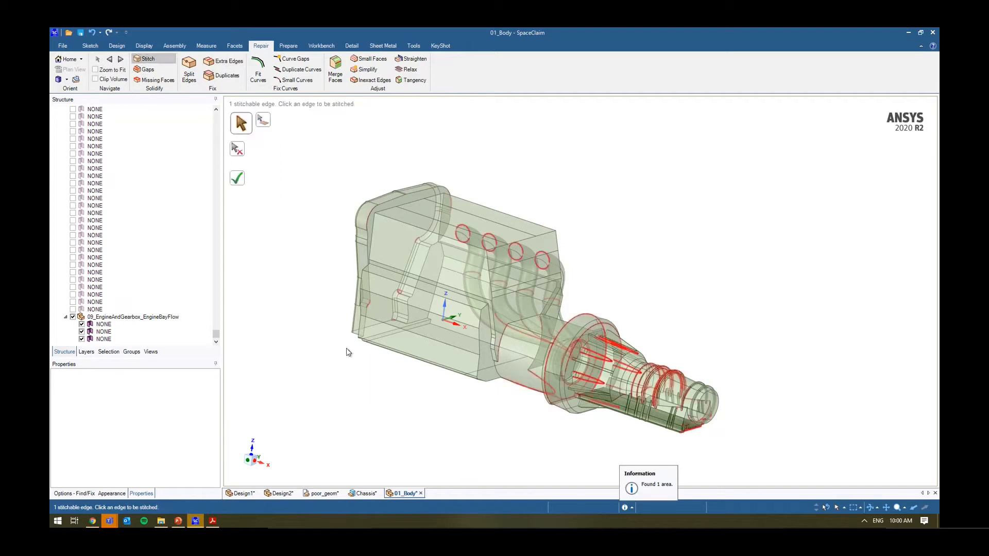
left_click(237, 179)
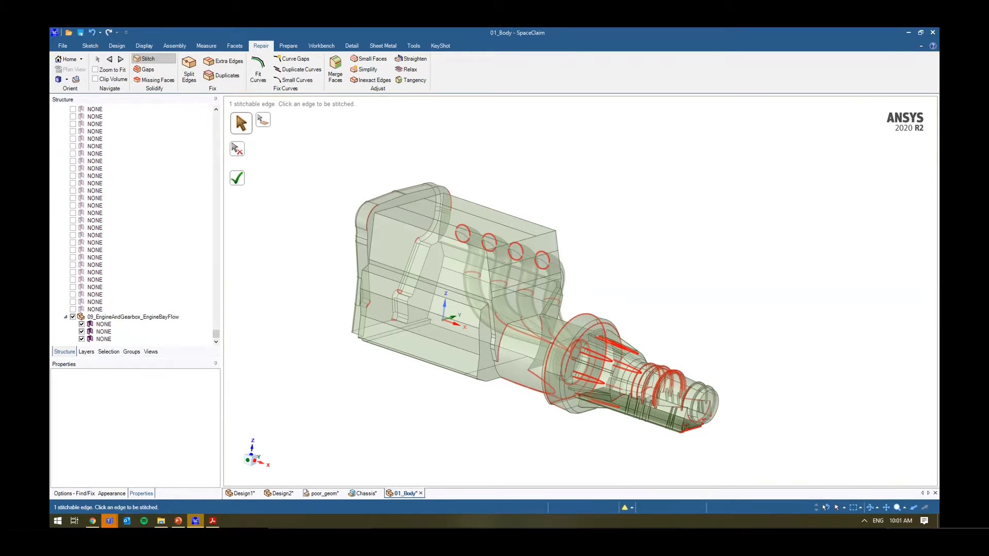
left_click(146, 70)
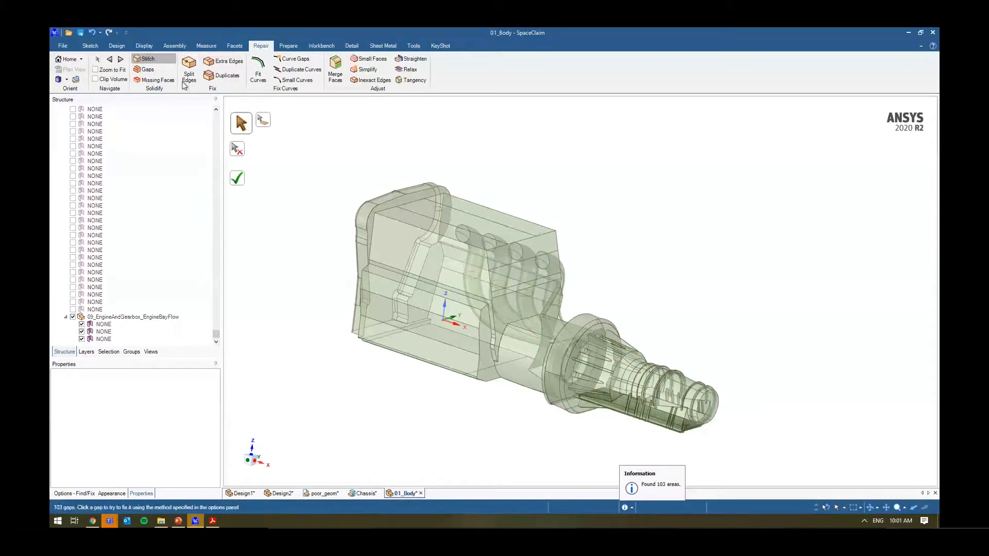
left_click(155, 60)
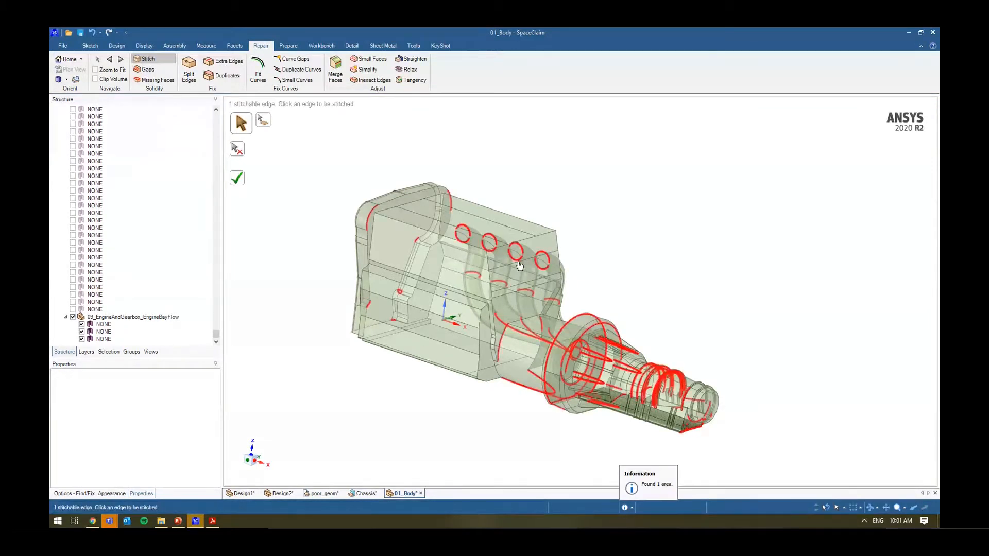
- Repair all detected gaps and missing faces in the engine and gearbox surfaces
left_click(169, 72)
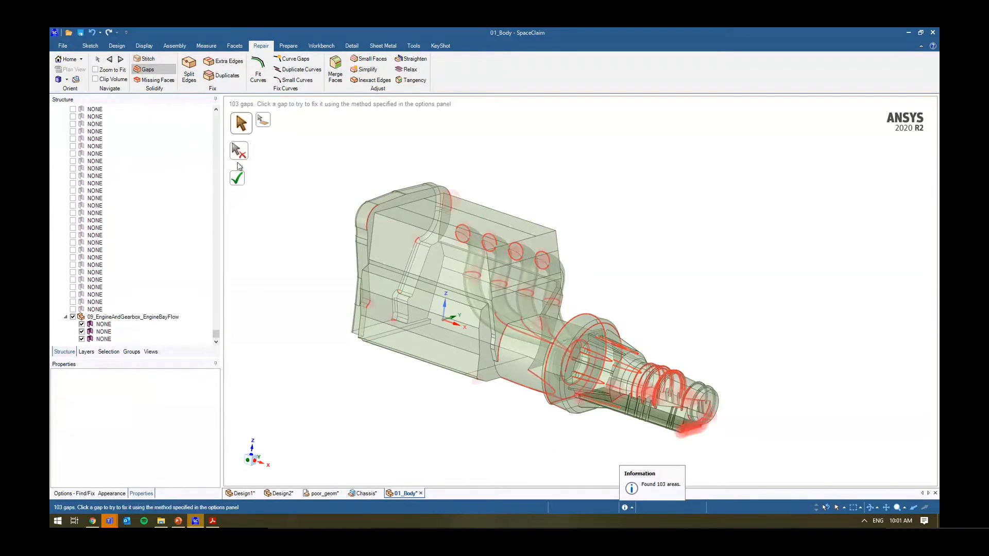
left_click(238, 180)
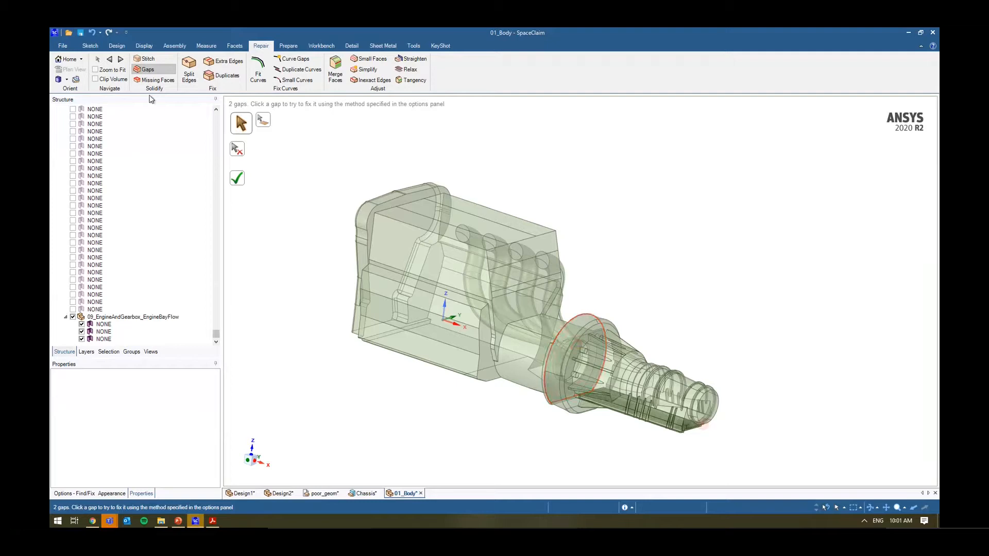
left_click(155, 80)
left_click(238, 181)
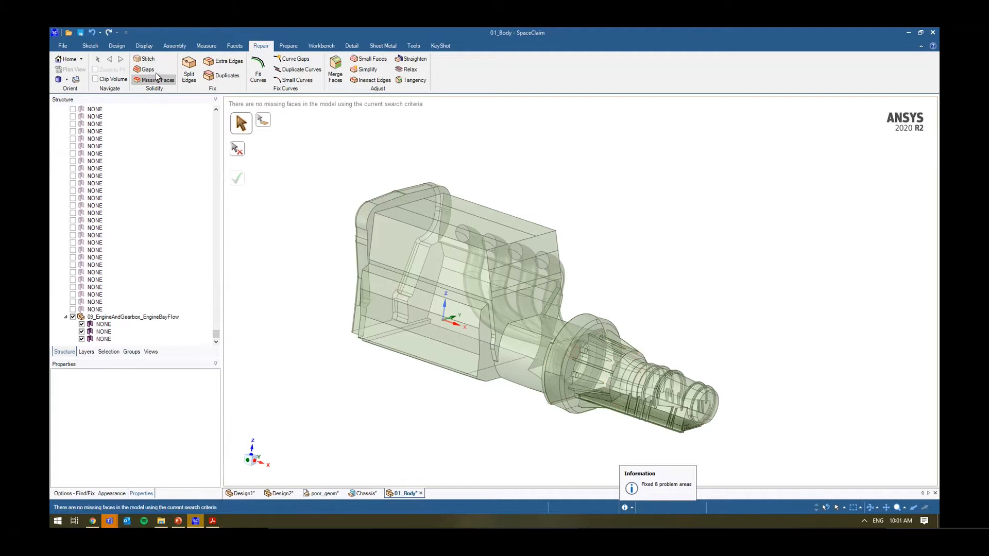
- Try to stitch the remaining edge around the gearbox flange and inspect that area up close
left_click(147, 59)
left_click(237, 178)
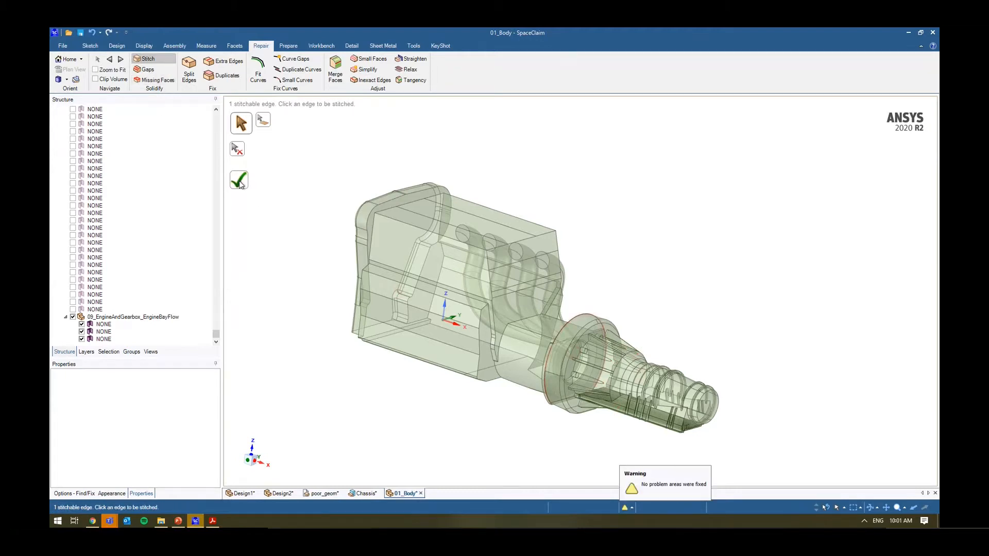
middle_click_drag(564, 340, 693, 339)
scroll(584, 352, "up", 5)
scroll(592, 311, "down", 5)
key("Escape")
- Hide the engine and gearbox body by its flange face to check what lies behind, and restore it
left_click(591, 295)
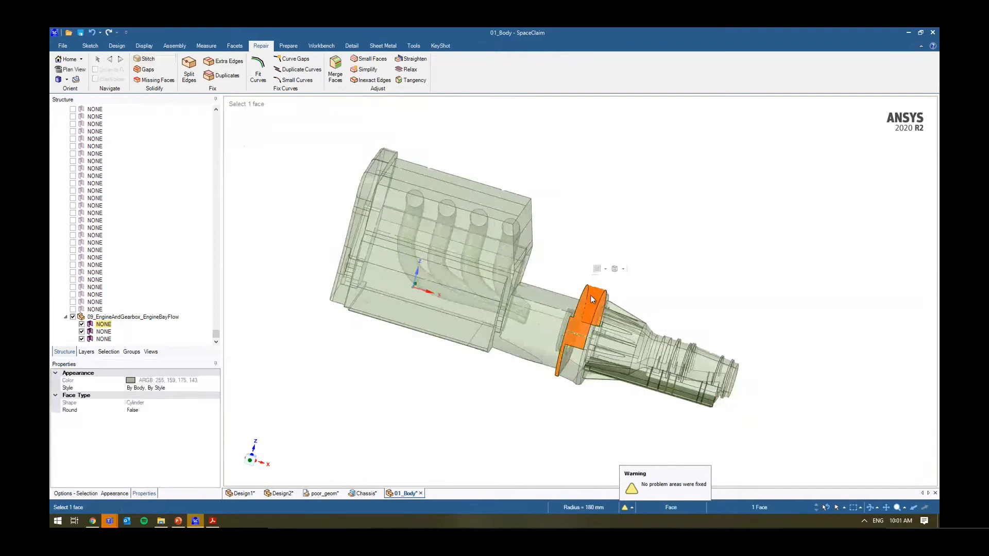
key("ctrl+h")
middle_click_drag(598, 313, 475, 391)
key("ctrl+z")
key("ctrl+h")
key("ctrl+z")
scroll(653, 332, "up", 5)
left_click(651, 326)
scroll(637, 371, "down", 5)
- Search the engine and gearbox again for stitchable edges and inspect the model from the opposite side
left_click(148, 59)
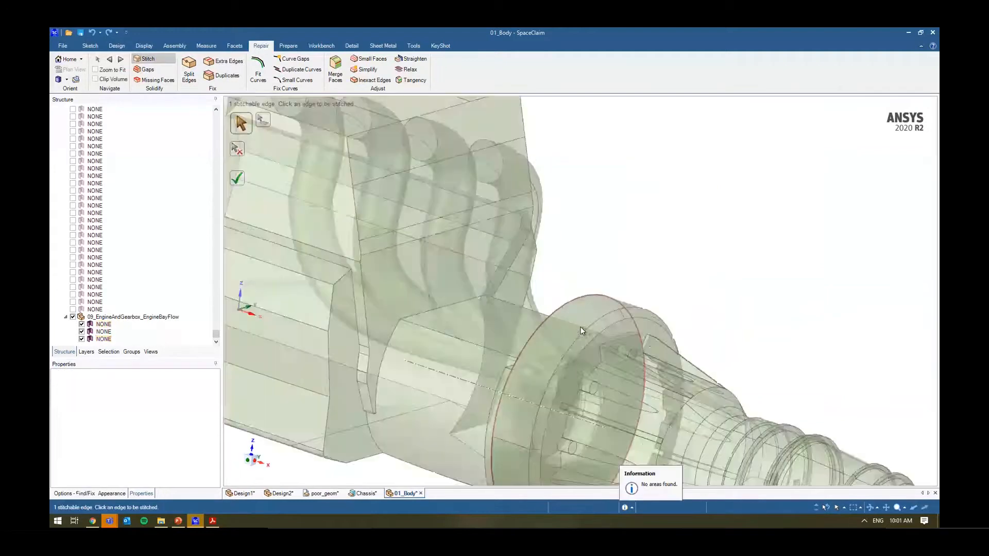
scroll(580, 327, "down", 5)
middle_click_drag(580, 327, 740, 359)
key("Escape")
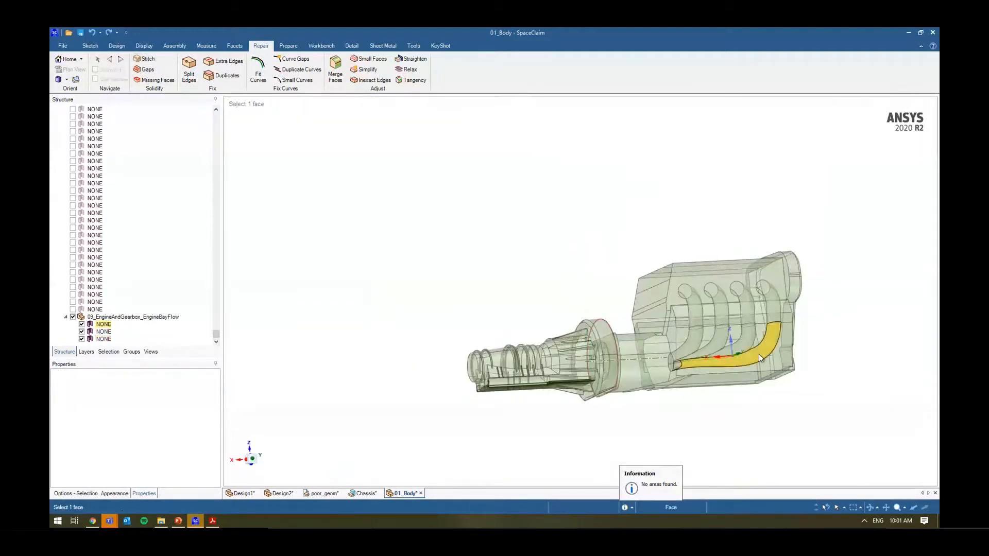
- Hide the engine and gearbox body and remove the larger stray surface patch left around it
left_click(759, 354)
key("ctrl+h")
scroll(813, 364, "up", 7)
scroll(730, 321, "down", 2)
left_click_drag(717, 291, 773, 351)
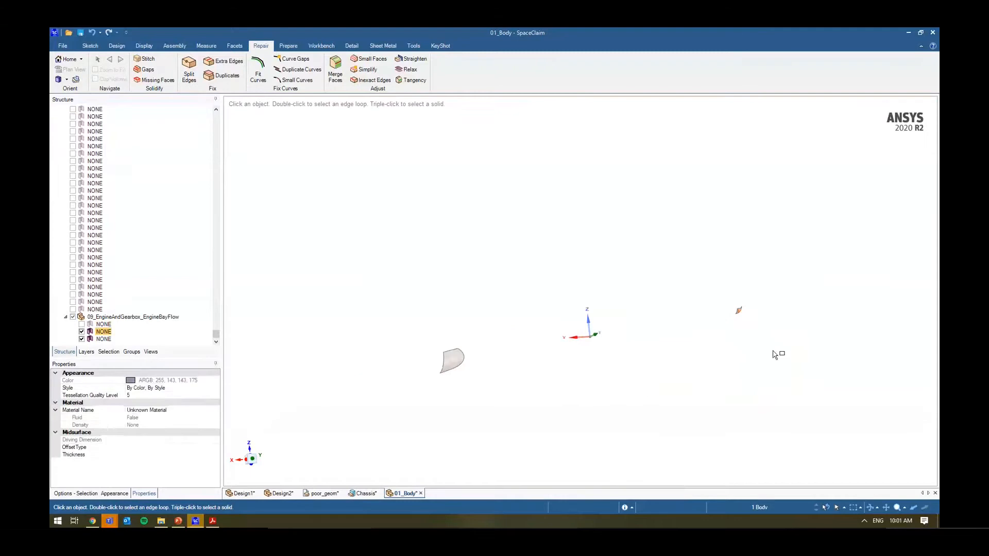
middle_click_drag(774, 351, 785, 386)
left_click_drag(396, 294, 639, 458, "ctrl")
key("ctrl+h")
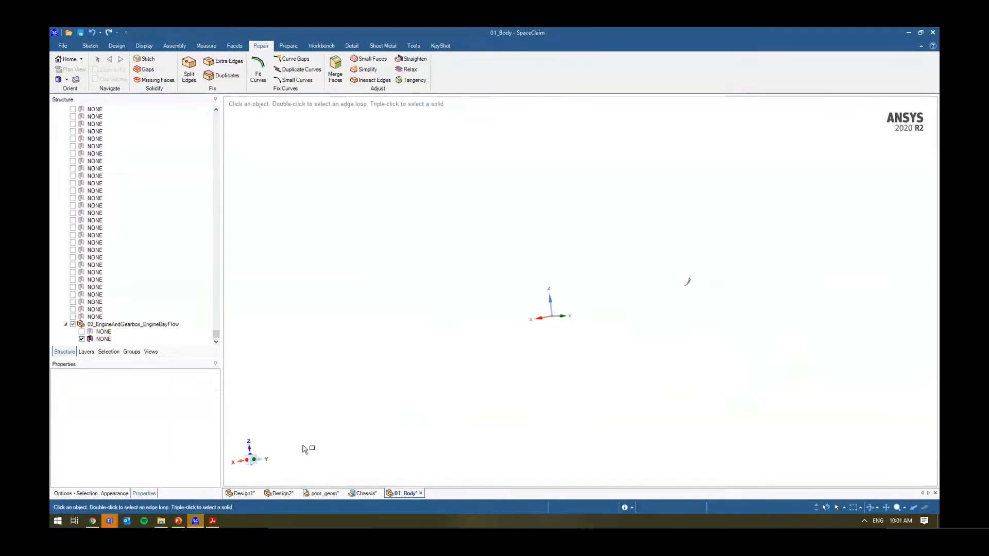
- Show the engine and gearbox body again and hide the remaining small stray surface
left_click(82, 332)
left_click(82, 331)
left_click(82, 339)
scroll(602, 463, "down", 5)
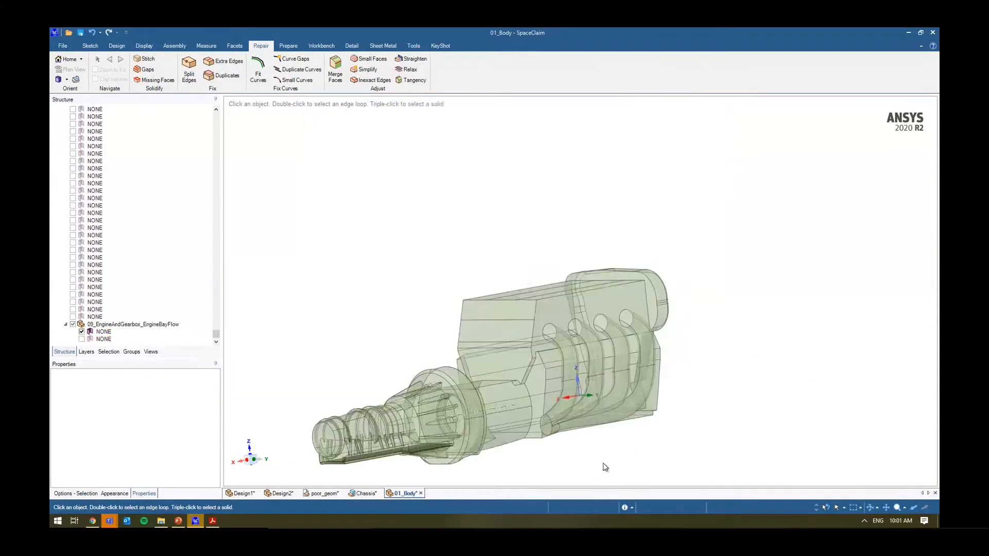
middle_click_drag(602, 464, 608, 429, "ctrl")
- Check the engine and gearbox body for missing faces and repair its detected gaps
left_click(146, 69)
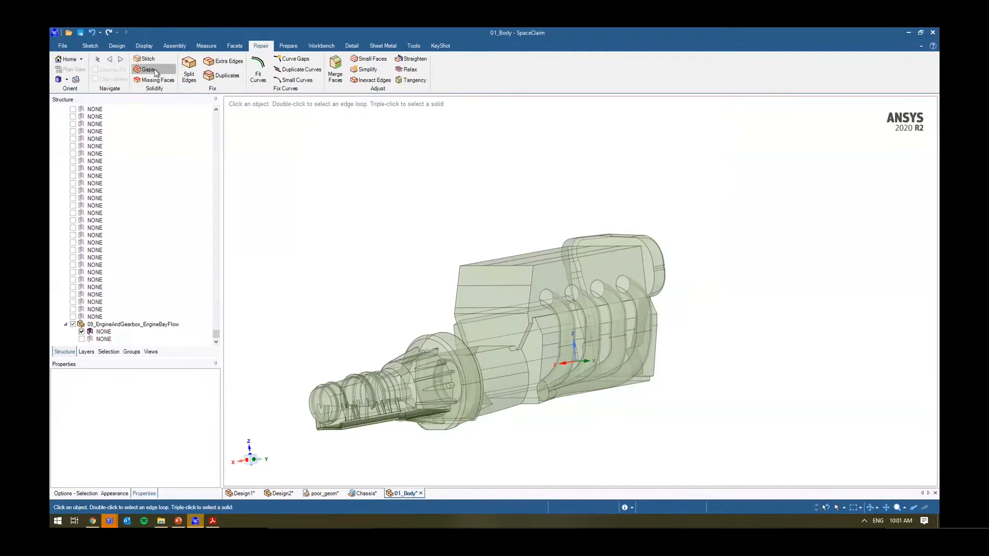
left_click(157, 80)
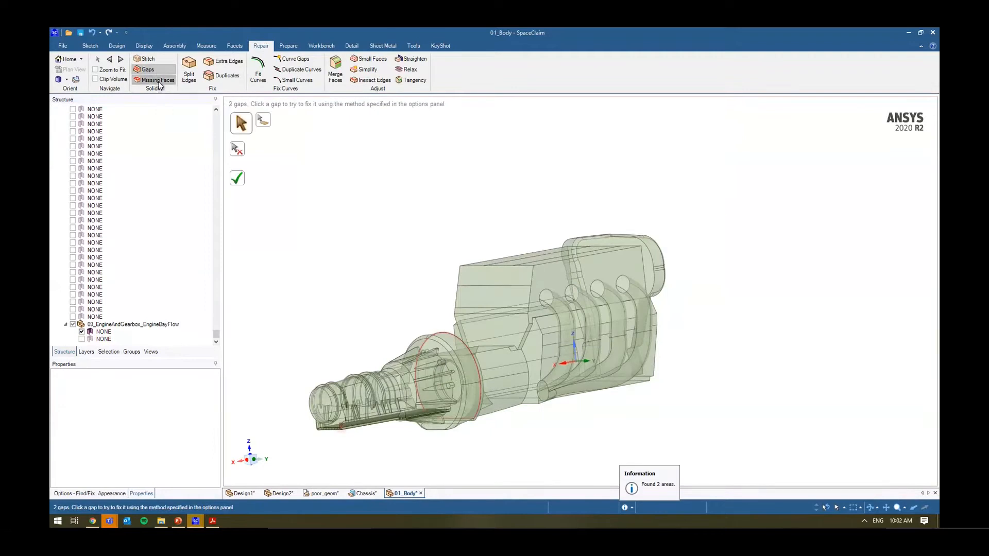
left_click(147, 69)
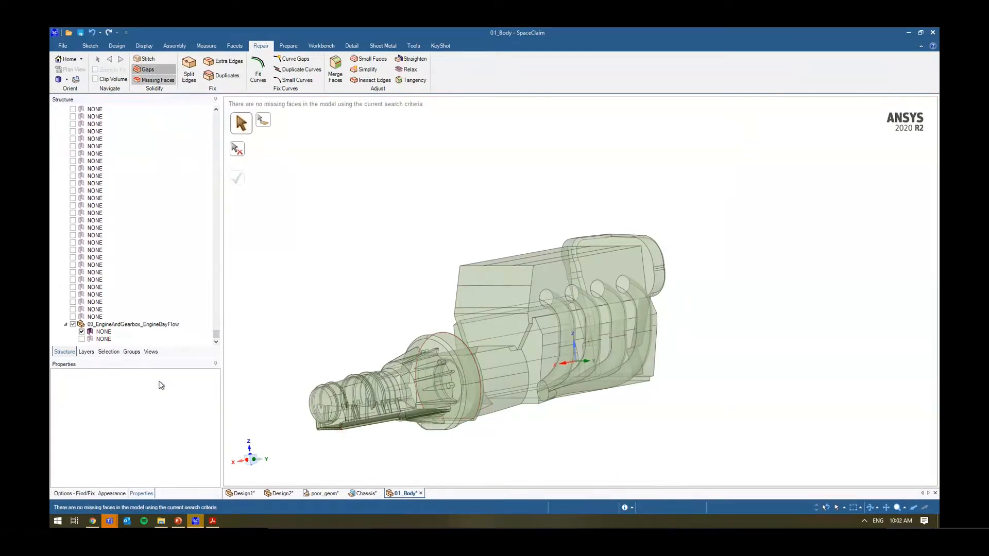
left_click(238, 179)
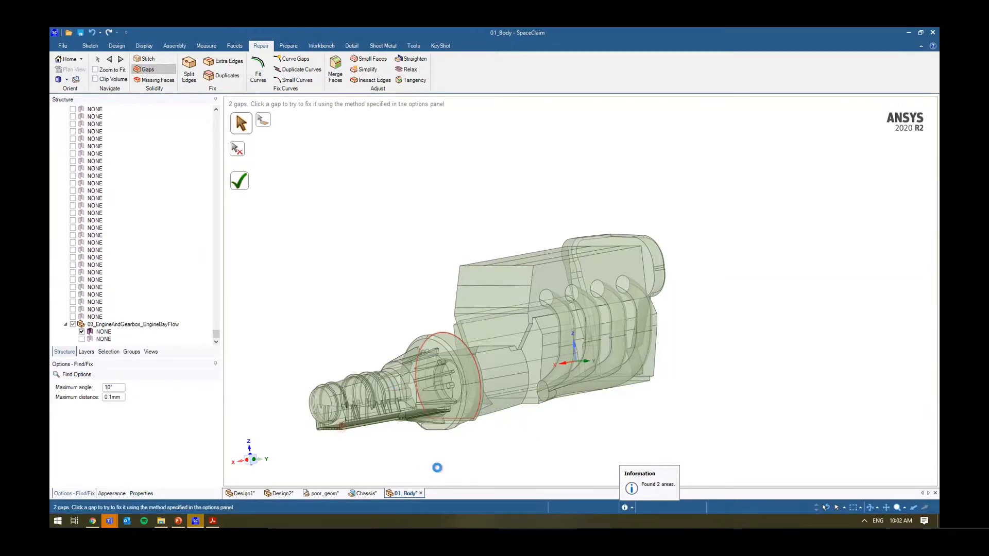
key("Escape")
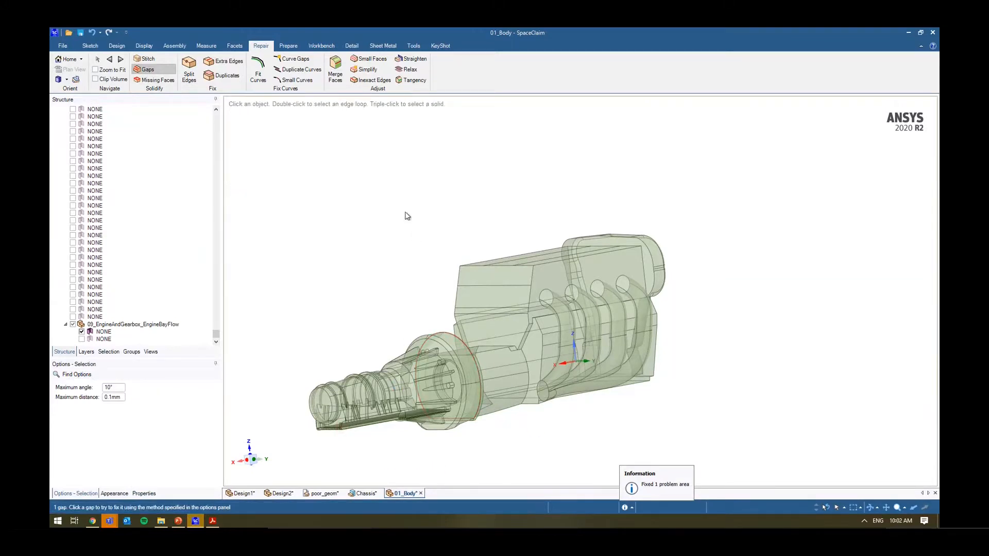
- Search the engine and gearbox body for stitchable edges and inspect the gearbox flange edge up close
middle_click_drag(424, 270, 488, 312)
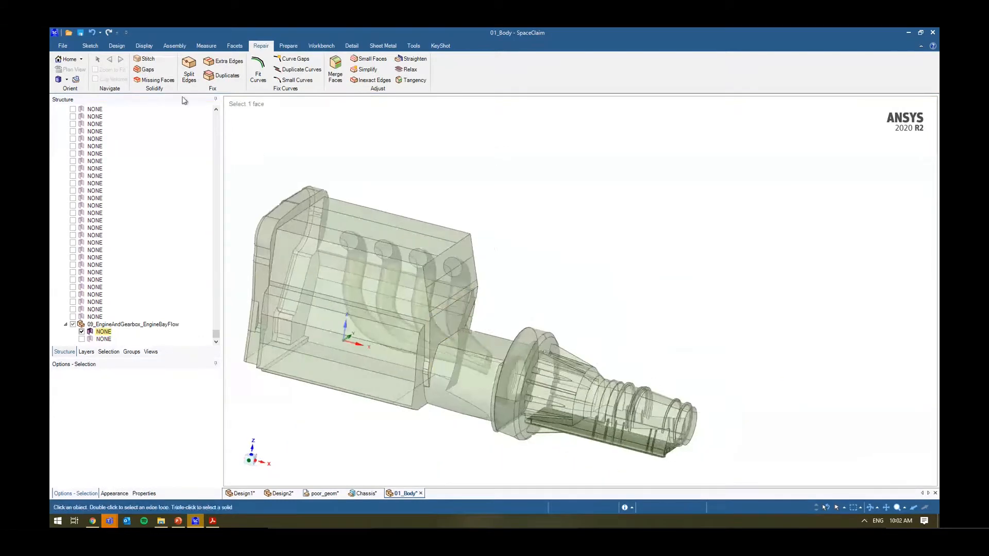
left_click(150, 60)
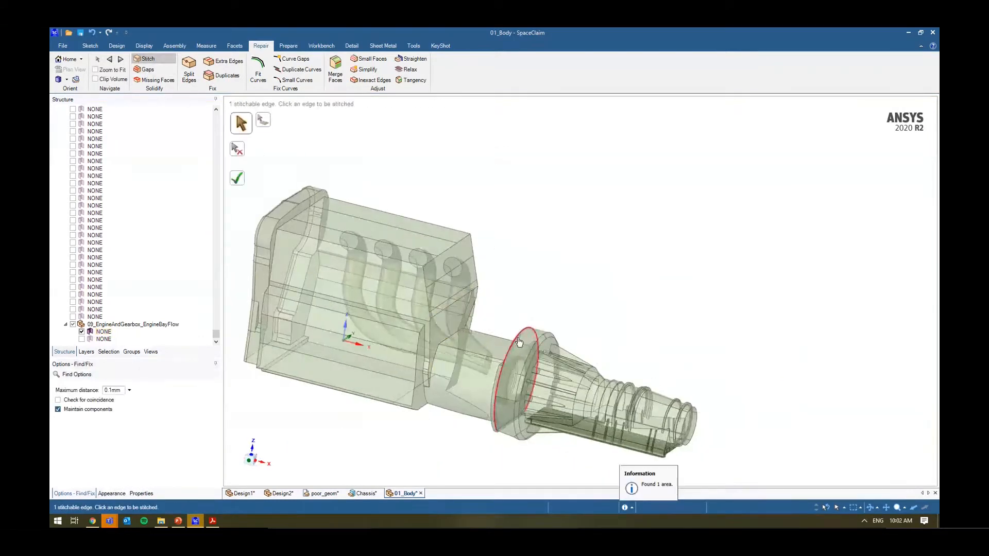
scroll(520, 346, "up", 5)
middle_click_drag(521, 348, 578, 344)
key("Escape")
- Examine the gearbox flange face from several angles, briefly hiding the body to check what lies behind it
left_click(451, 353)
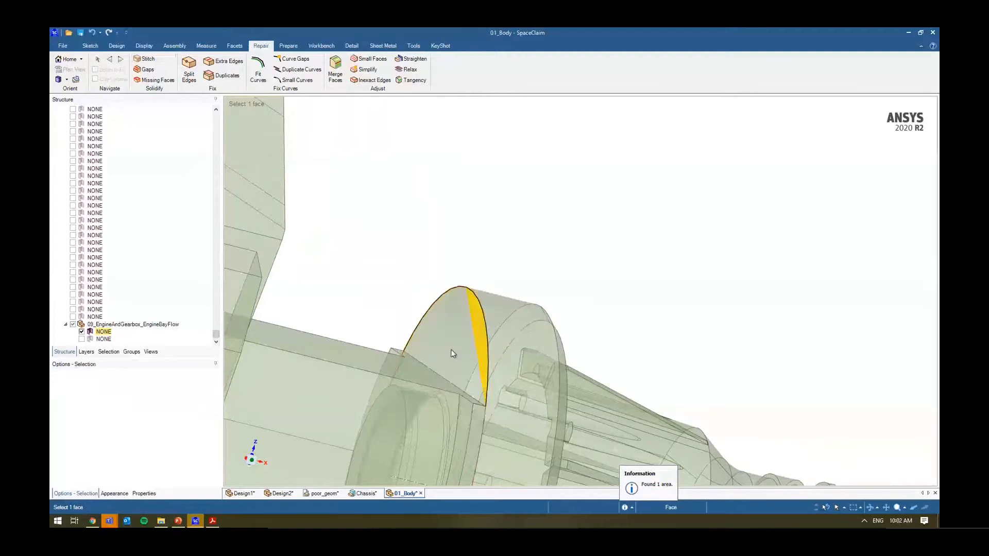
left_click(545, 355)
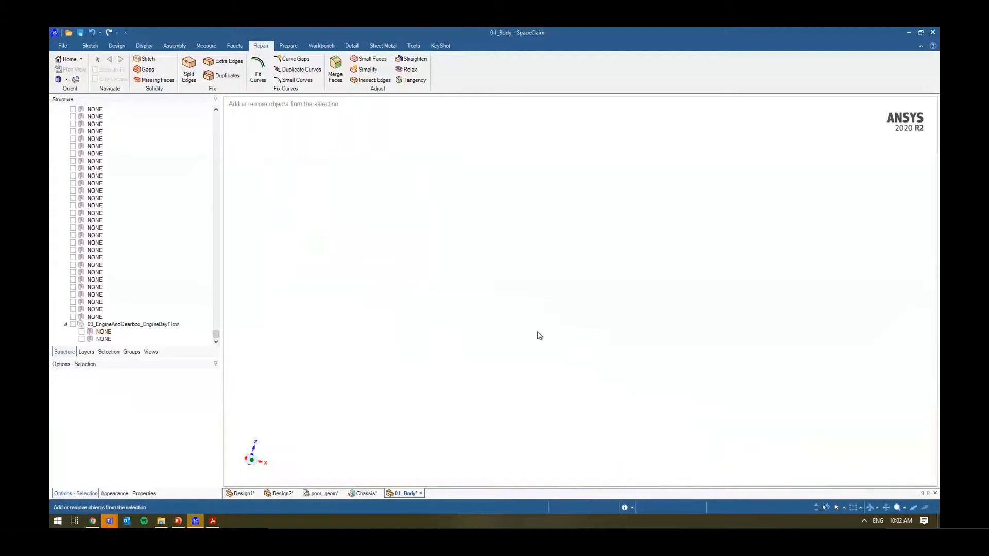
middle_click_drag(508, 351, 520, 346)
left_click(498, 298)
left_click(476, 344)
scroll(477, 344, "up", 4)
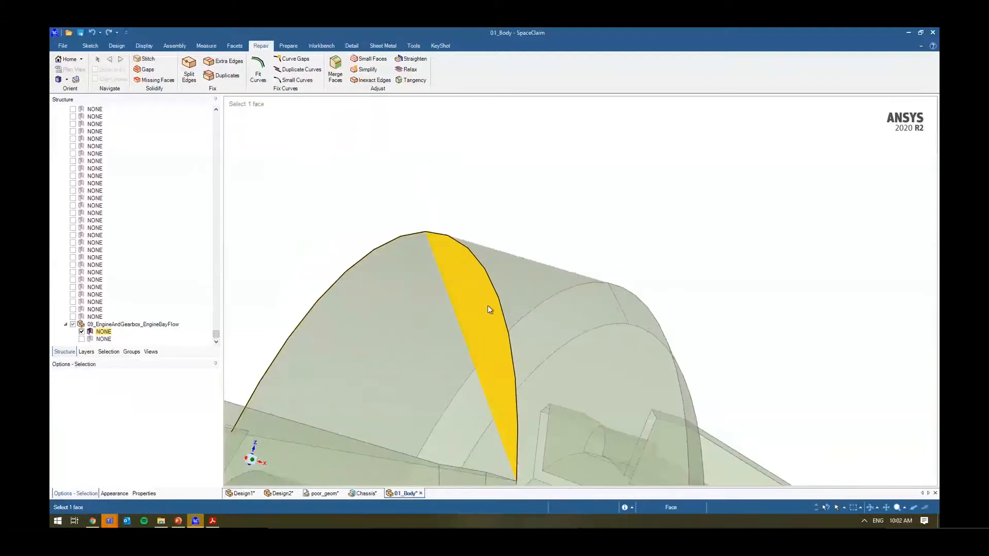
scroll(592, 311, "down", 4)
middle_click_drag(593, 312, 450, 370)
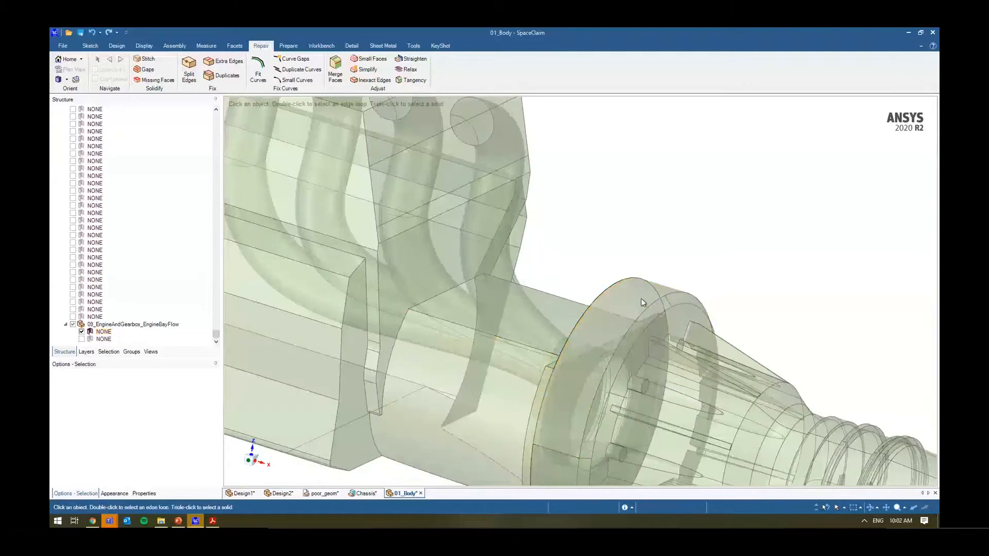
middle_click_drag(641, 298, 684, 328)
left_click(567, 320)
scroll(567, 315, "down", 5)
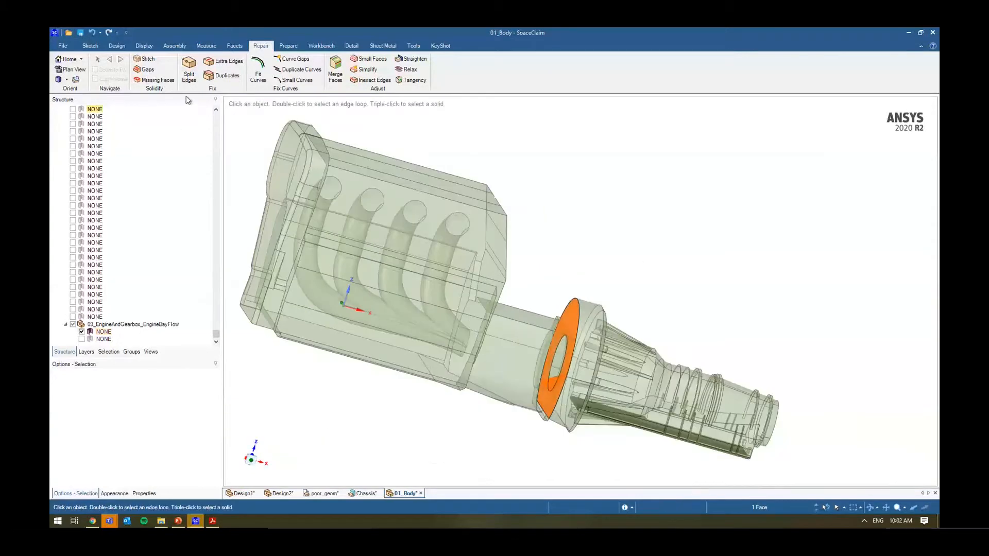
- Try to repair the remaining gap around the gearbox flange and return to the home view
left_click(150, 70)
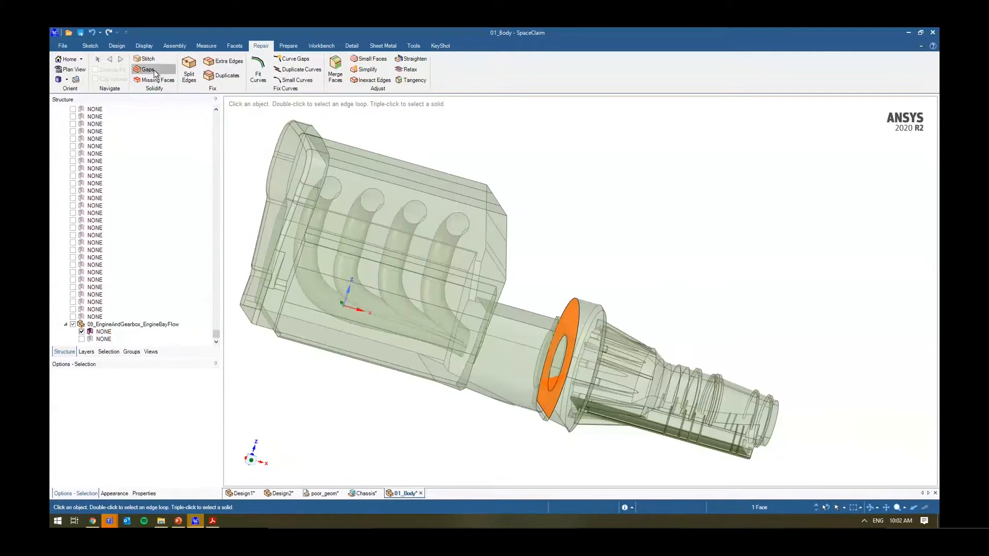
left_click(237, 179)
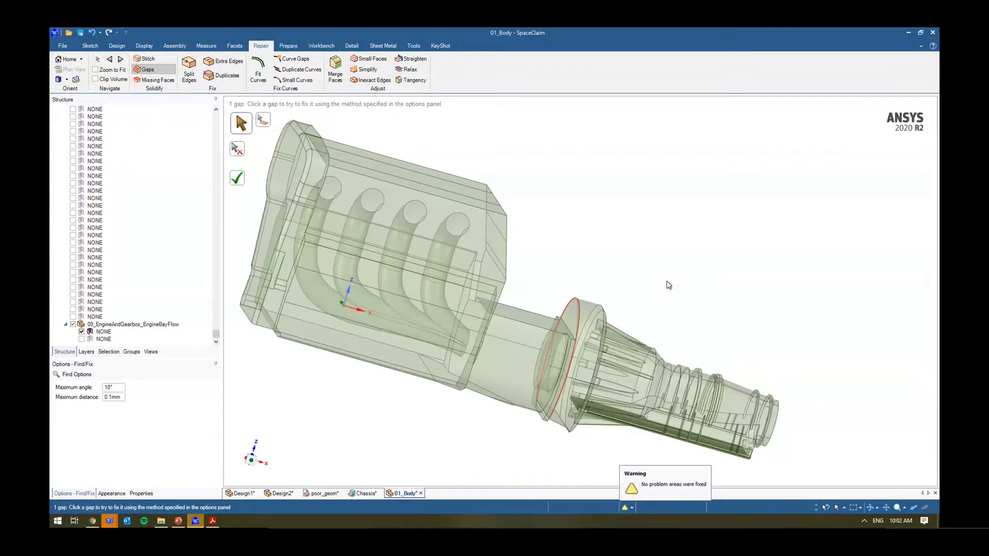
key("Escape")
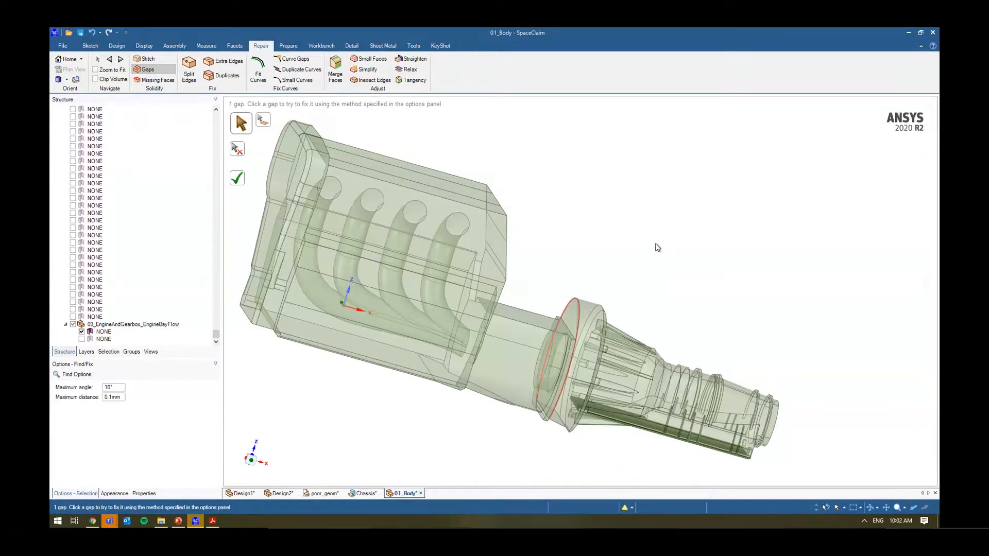
key("h")
middle_click_drag(643, 240, 643, 256)
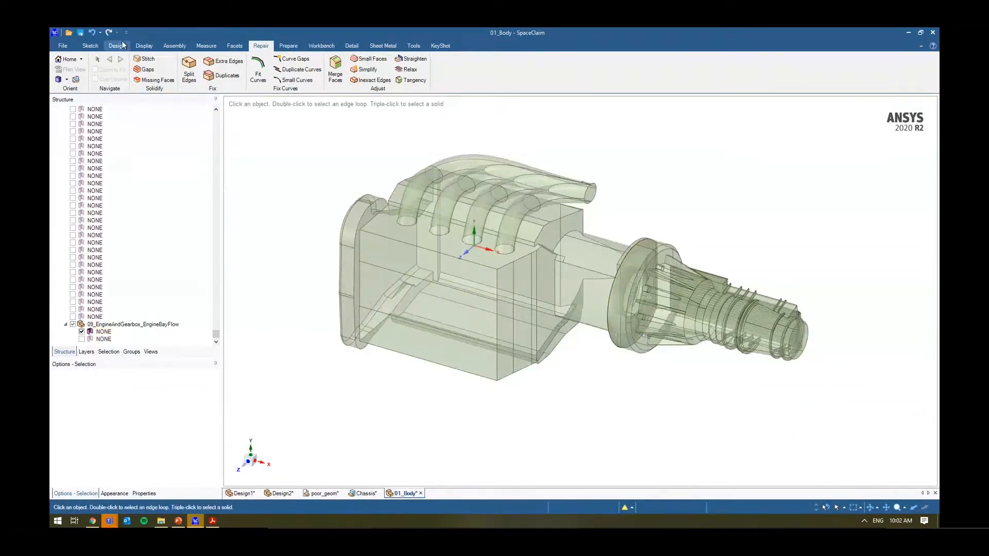
left_click(94, 46)
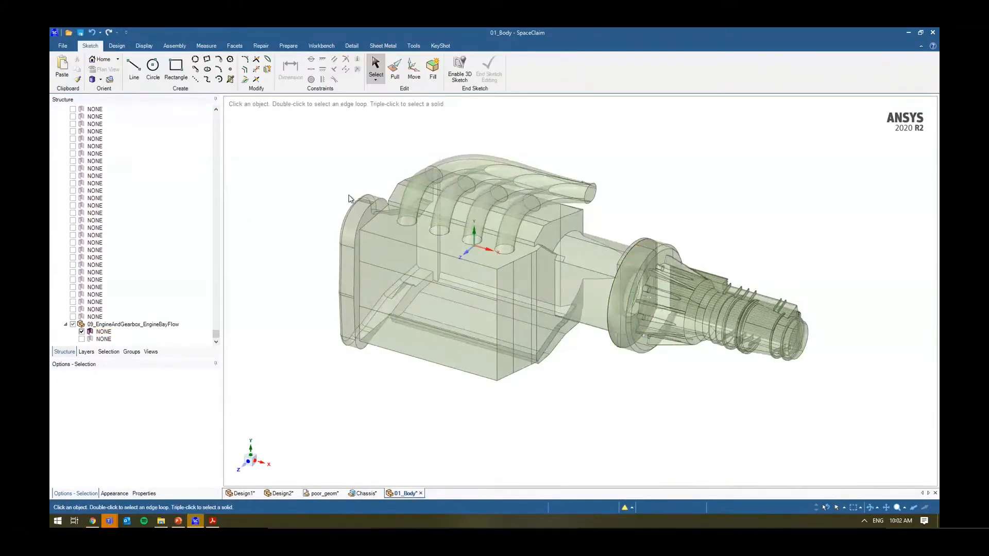
left_click(121, 48)
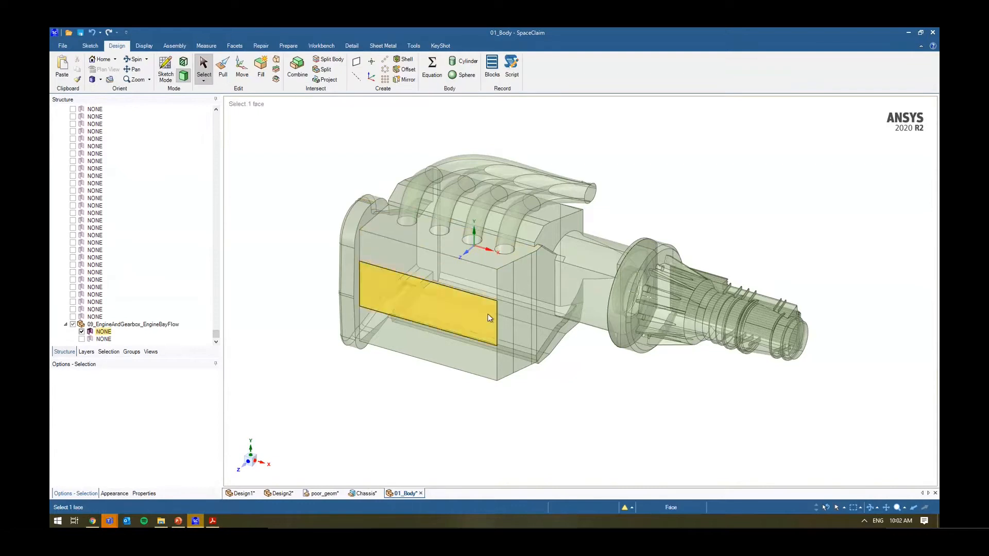
left_click(262, 47)
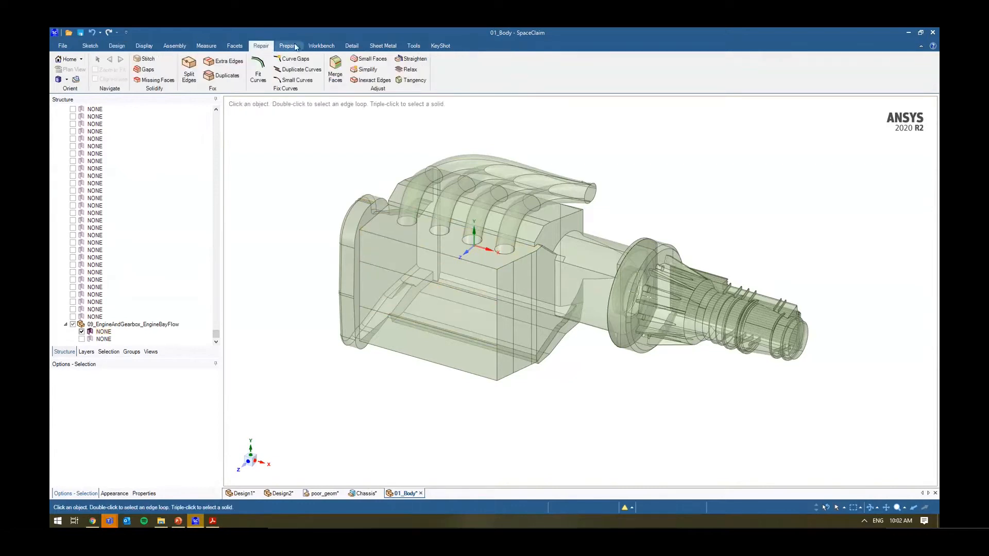
left_click(292, 46)
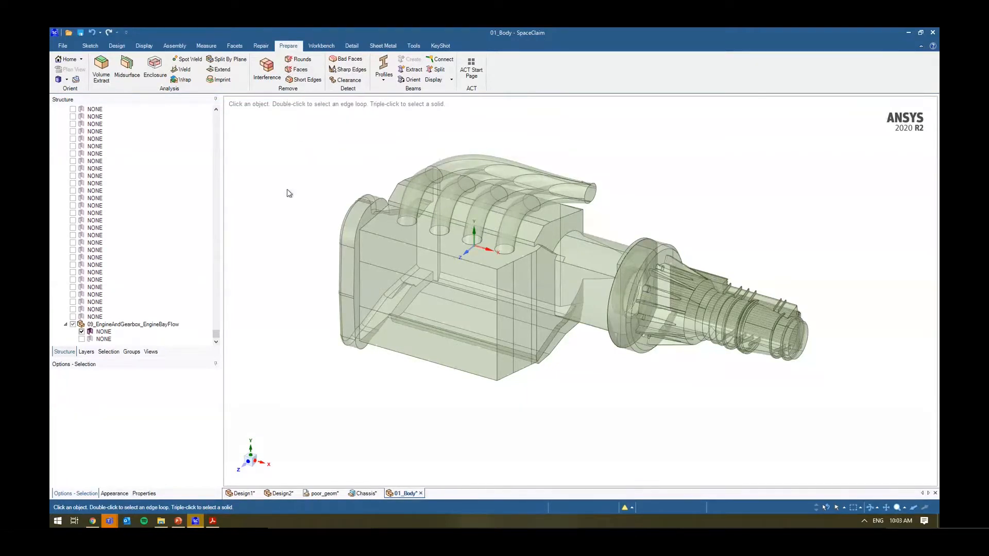
middle_click_drag(289, 192, 321, 173)
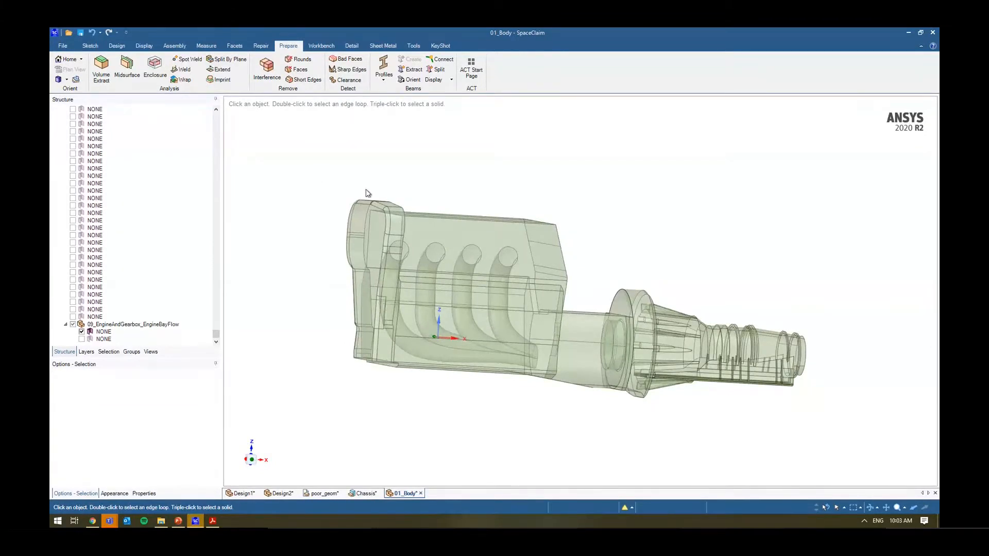
middle_click_drag(367, 193, 300, 245)
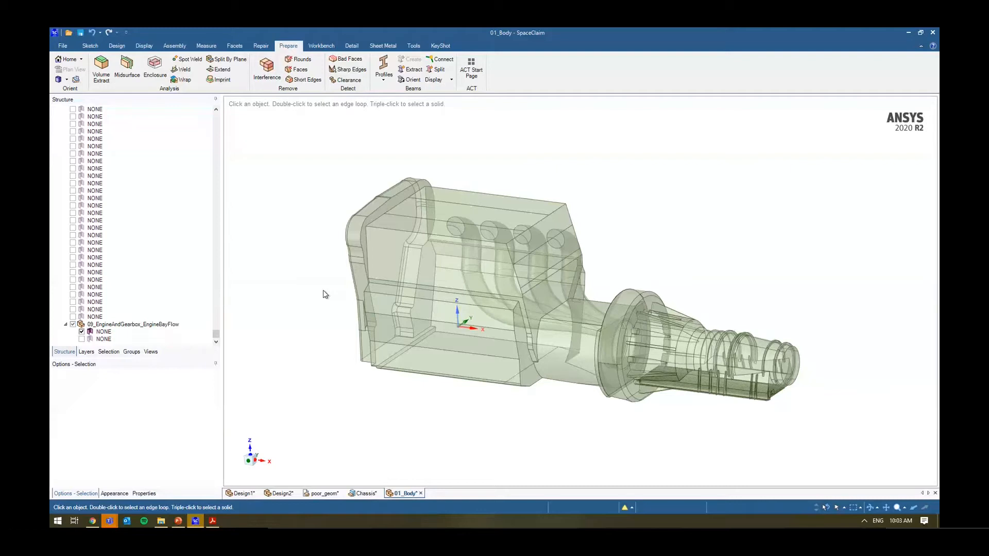
key("h")
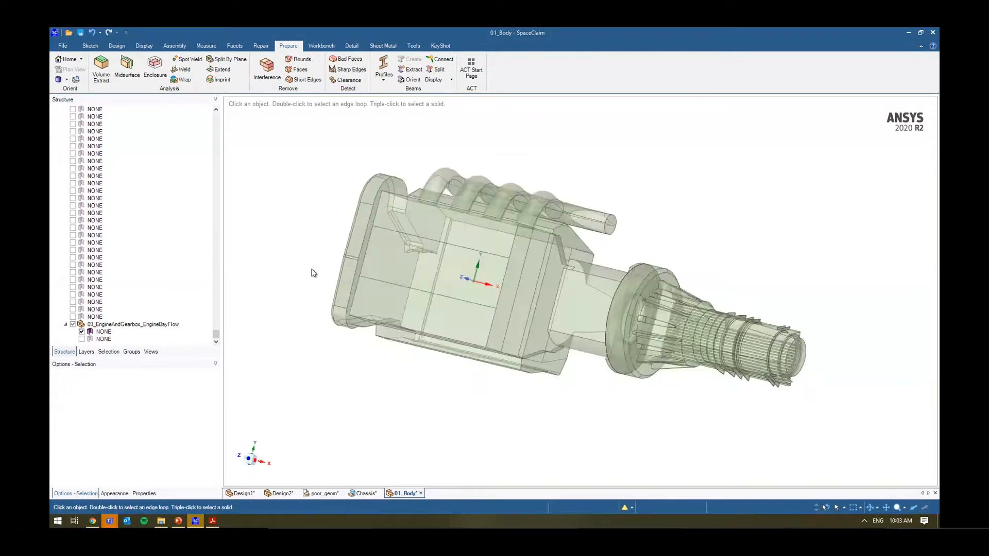
key("alt+Tab")
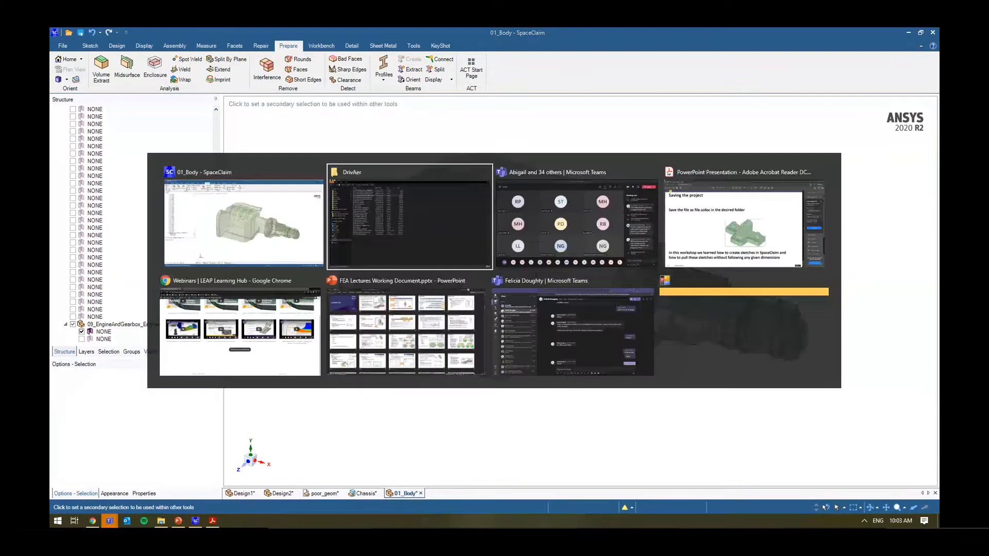
key("alt+Tab")
key("alt+Tab")
key("alt+Tab")
key("alt+Tab")
key("alt+Tab")
key("alt+Tab")
key("alt+Tab")
key("alt+Tab")
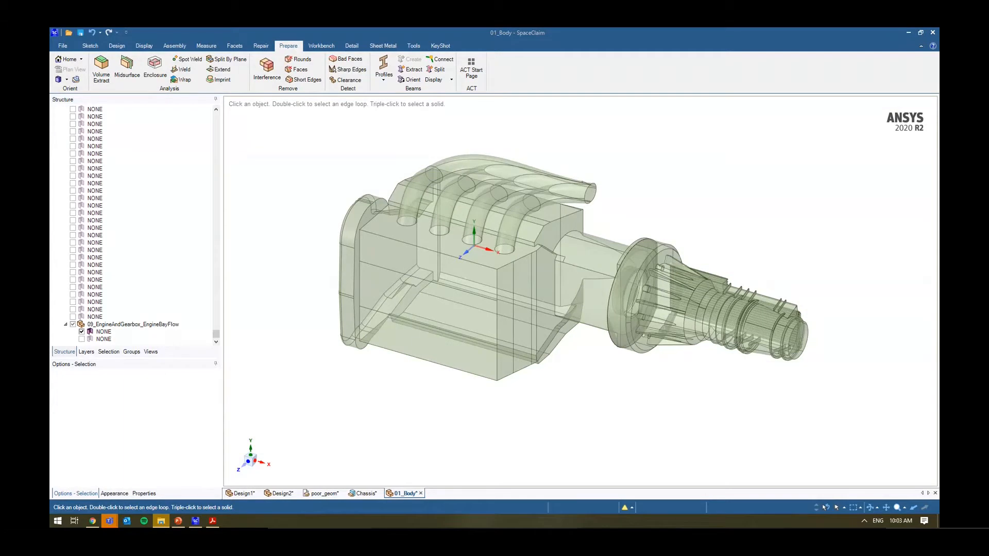
left_click(286, 169)
- Set up a save of 01_Body in STEP format from the available file types and cancel it
left_click(63, 46)
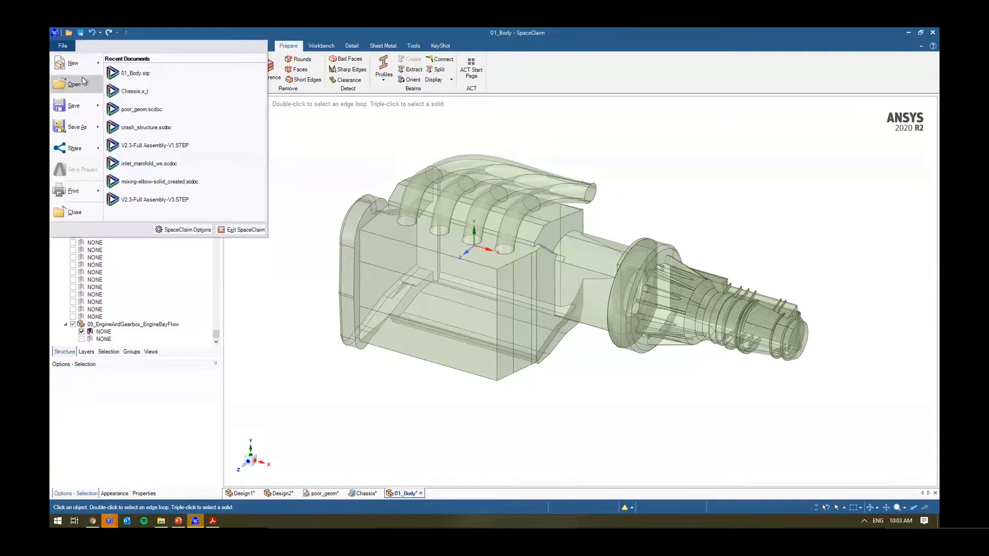
mouse_move(99, 132)
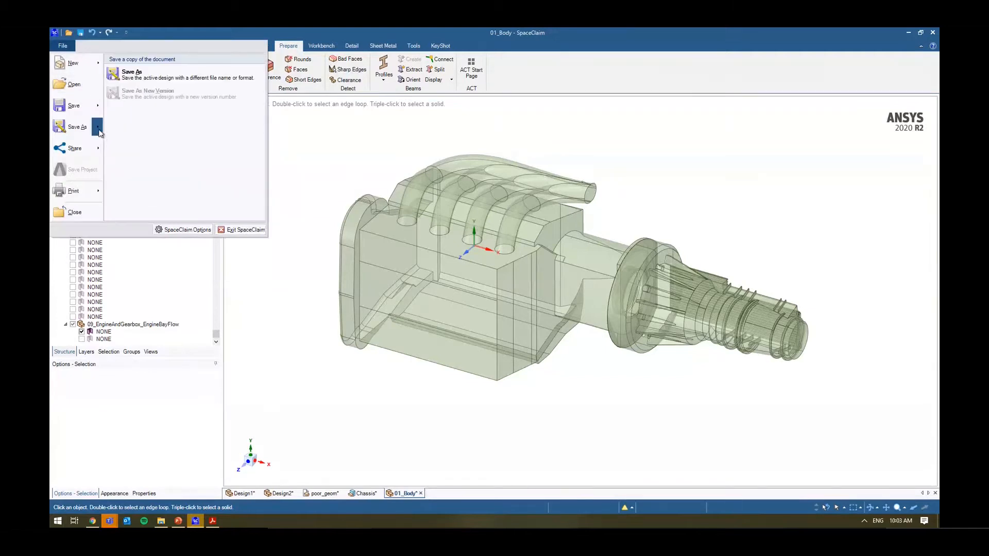
left_click(180, 78)
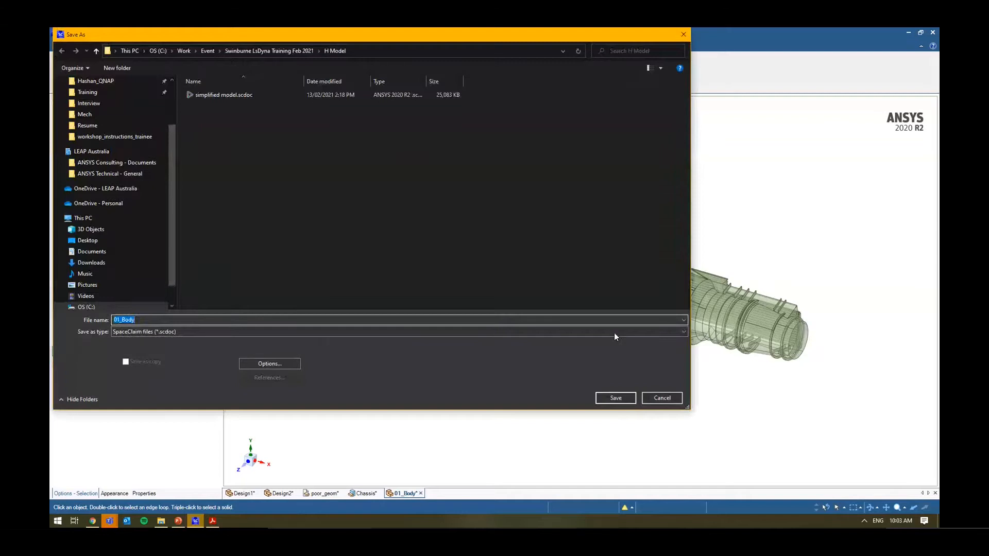
left_click(614, 333)
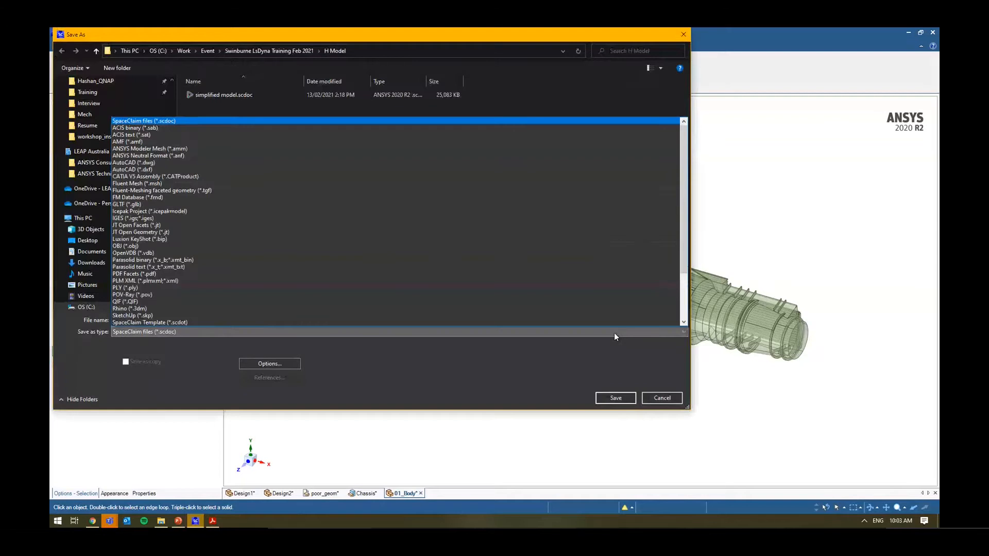
scroll(476, 281, "down", 3)
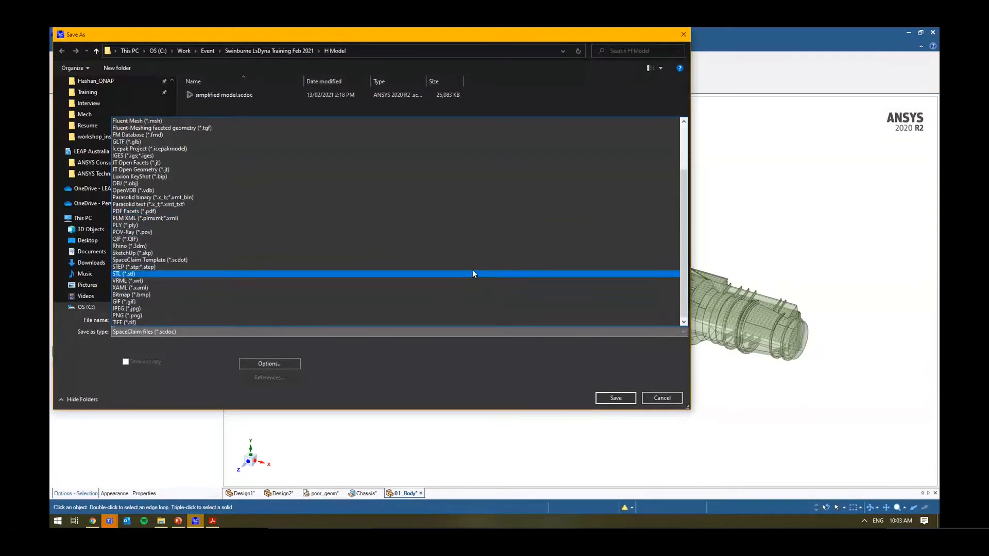
left_click(465, 266)
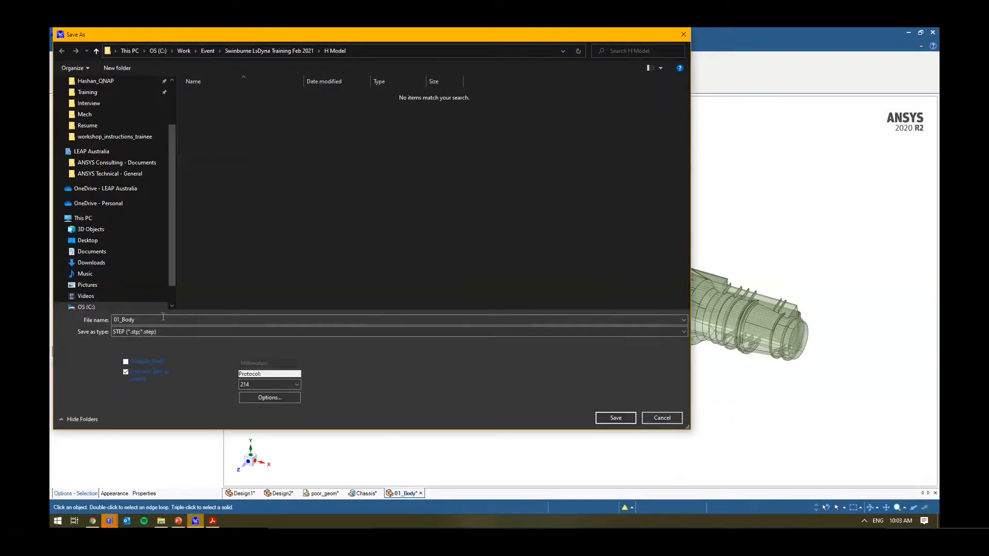
left_click_drag(179, 320, 97, 321)
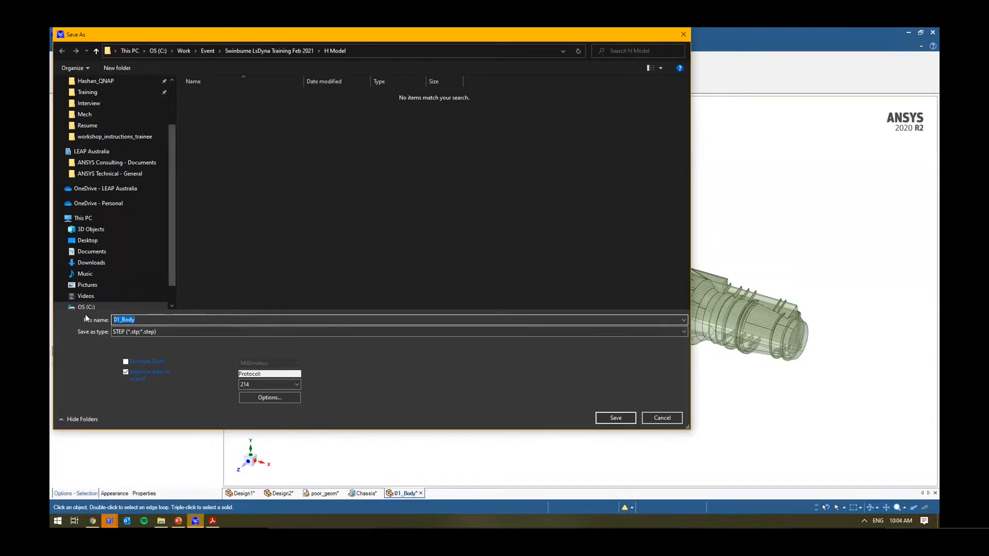
left_click(663, 420)
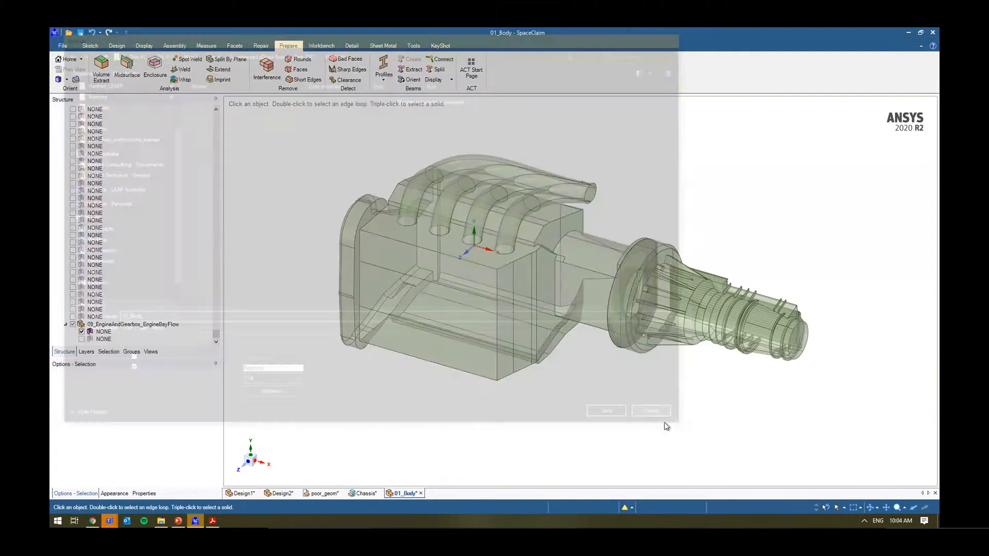
left_click(108, 48)
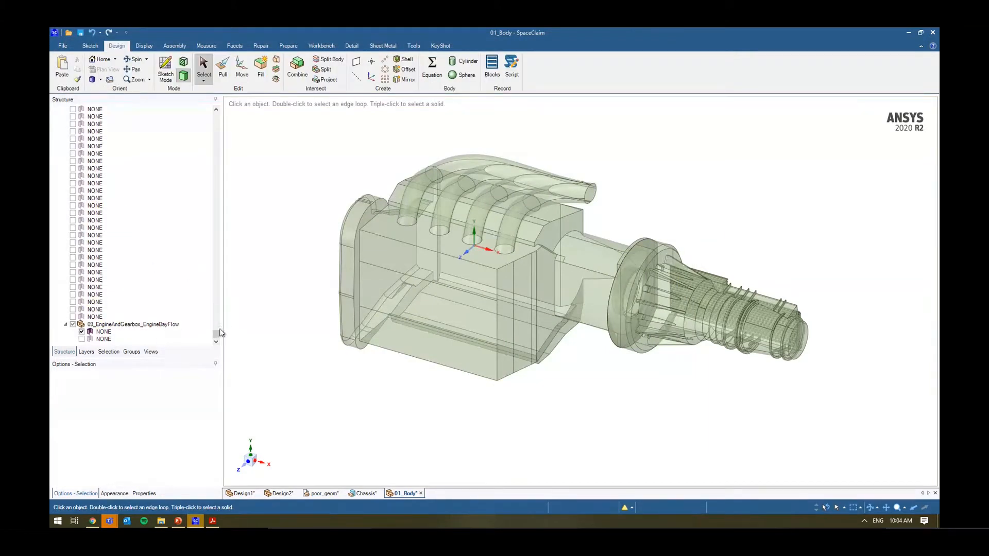
scroll(155, 304, "up", 5)
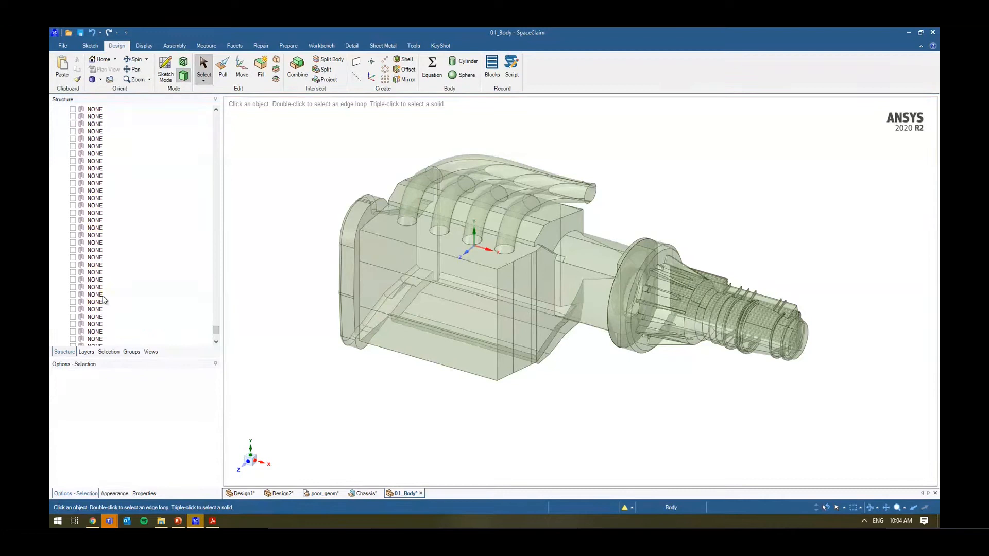
scroll(127, 238, "up", 5)
scroll(127, 238, "down", 3)
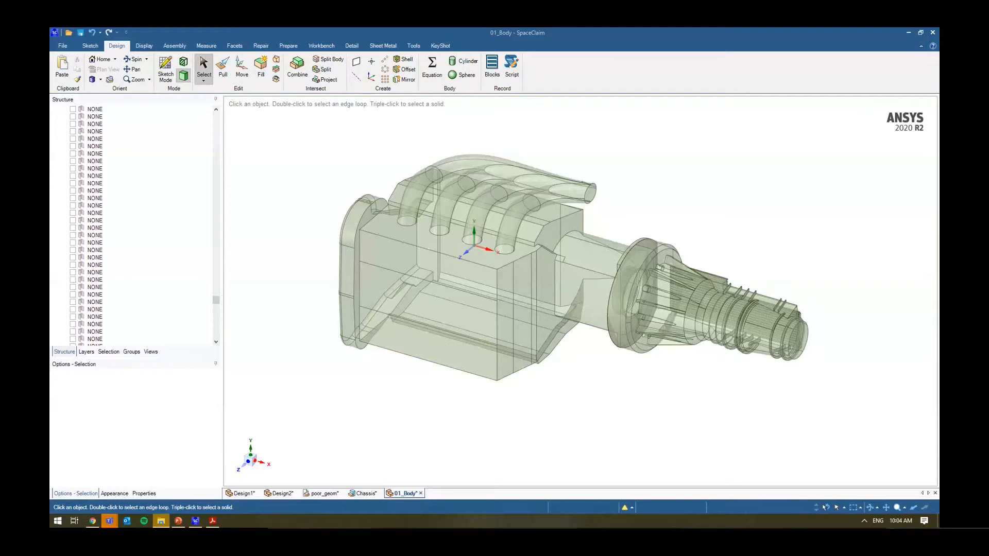
left_click(240, 495)
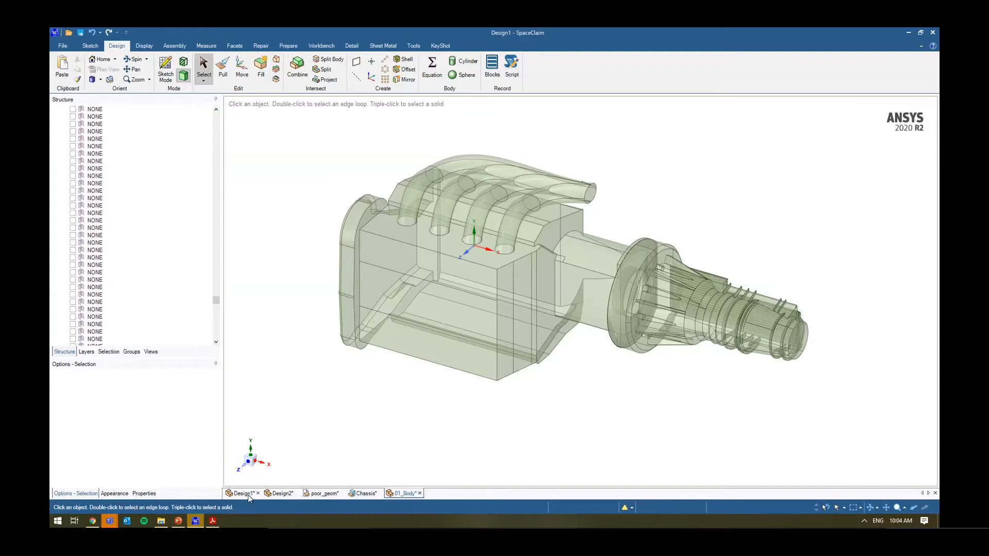
left_click(285, 493)
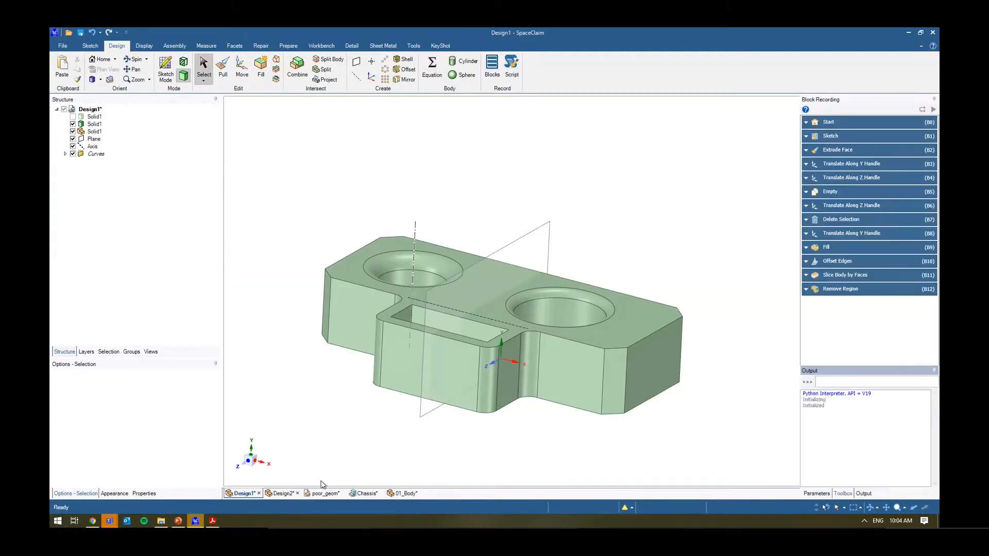
middle_click_drag(624, 242, 629, 234)
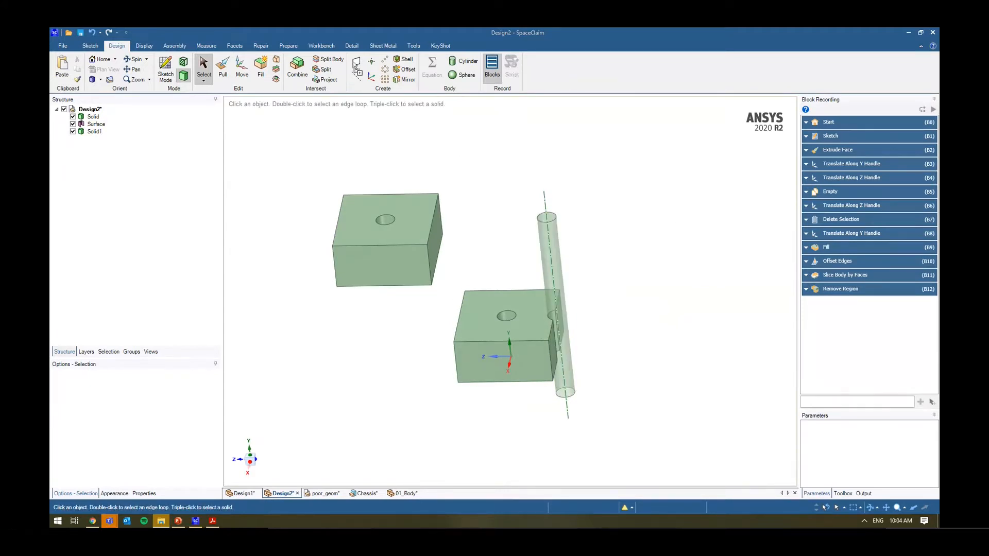
- Open the Undersea_model file and frame the whole tubular structure in the view
left_click_drag(353, 63, 430, 37)
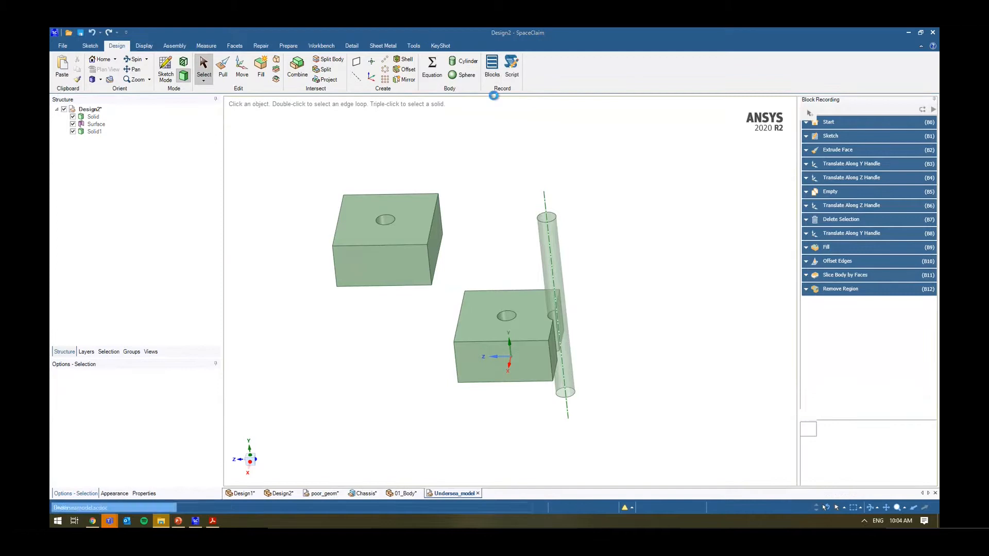
middle_click_drag(746, 176, 445, 367)
middle_click_drag(490, 259, 496, 232)
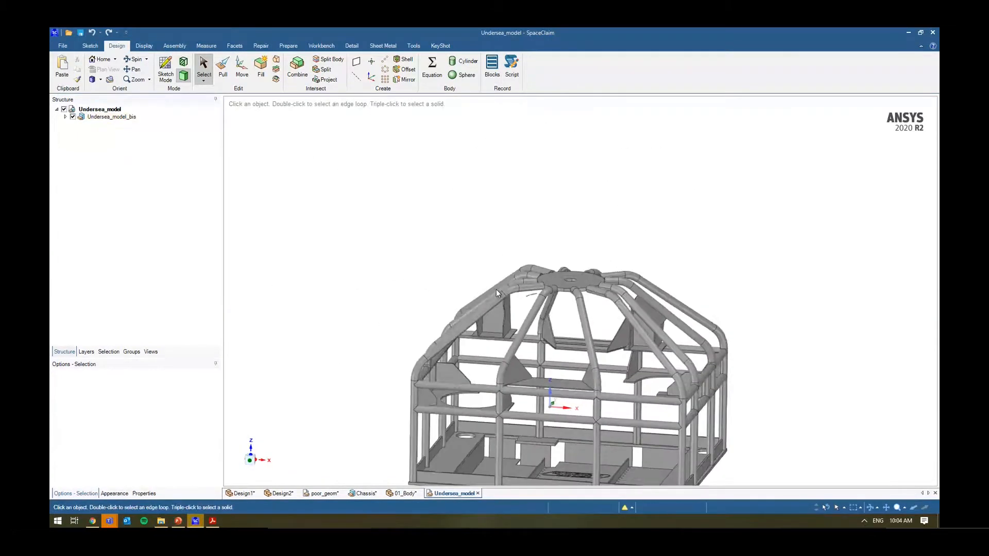
middle_click_drag(496, 297, 496, 214, "ctrl")
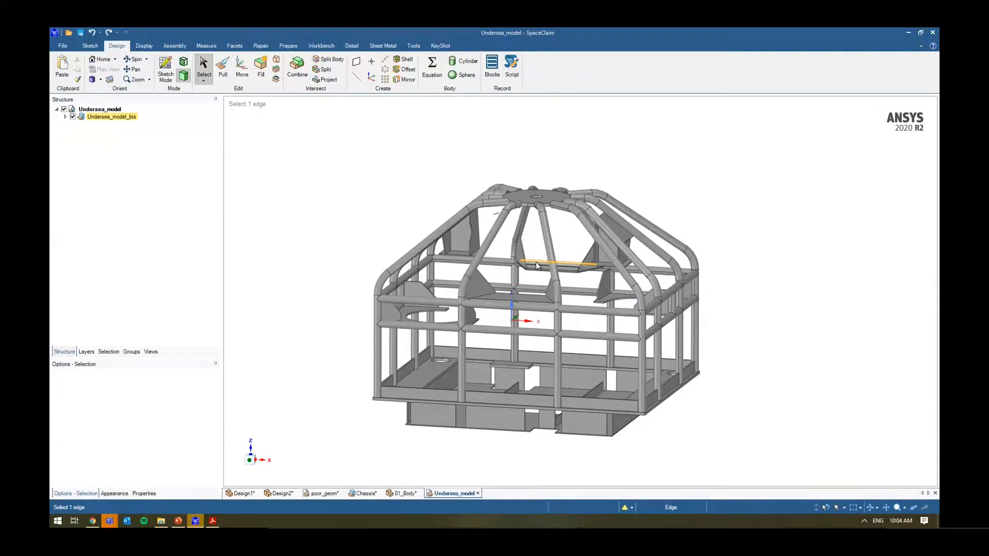
- Examine a sloping roof tube as a single body and the engraved UNDERSEA label on the base plate
scroll(484, 237, "up", 5)
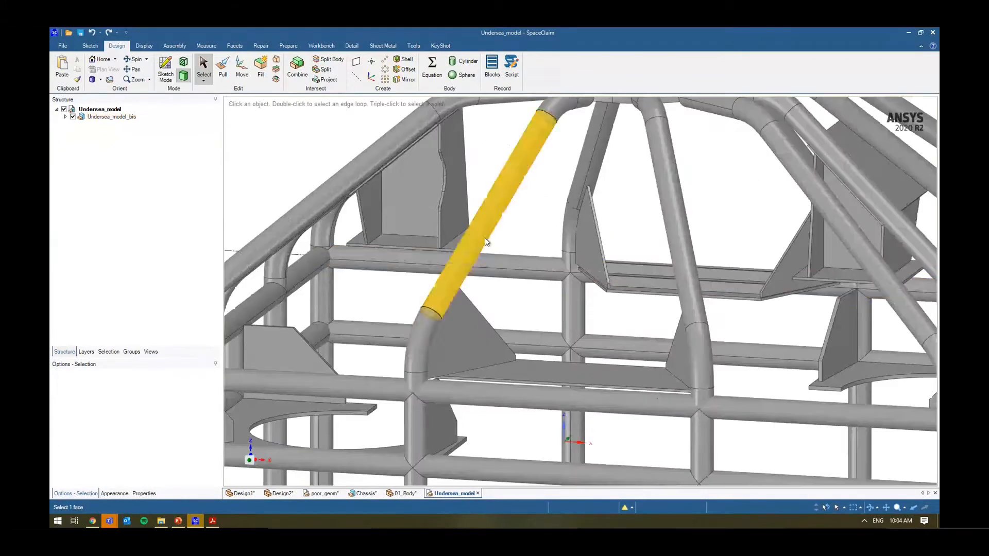
left_click(487, 221)
double_click(488, 221)
scroll(494, 226, "down", 5)
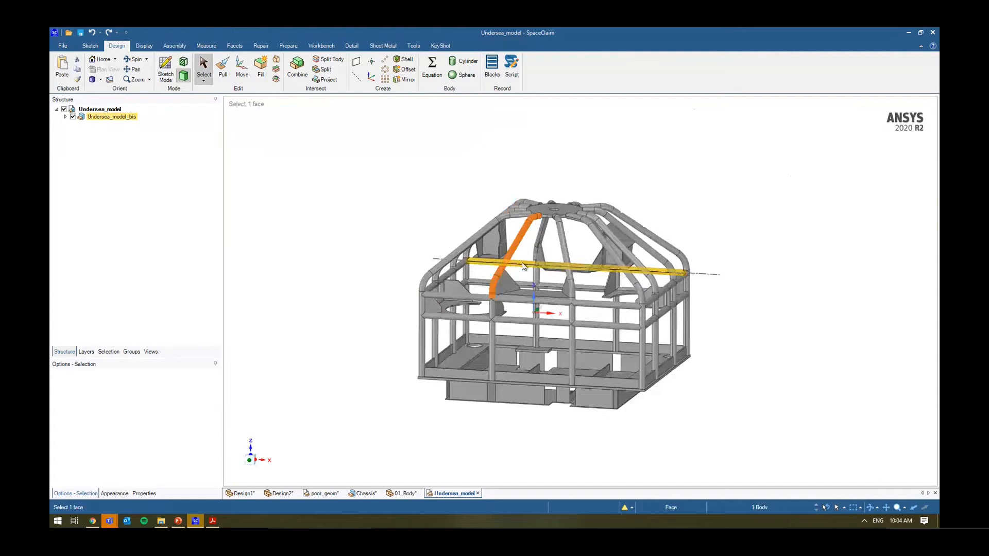
middle_click_drag(511, 292, 549, 355)
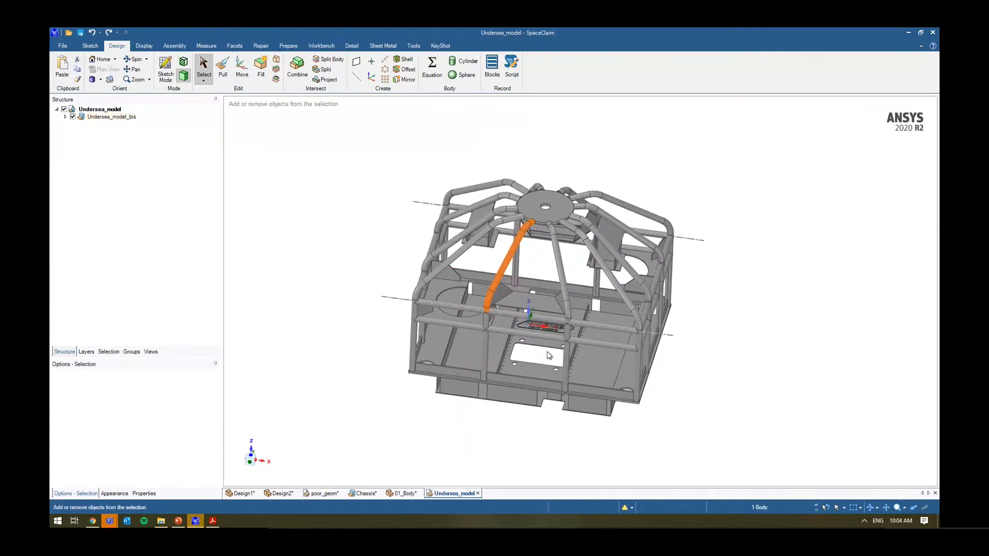
left_click(548, 356)
scroll(537, 331, "up", 8)
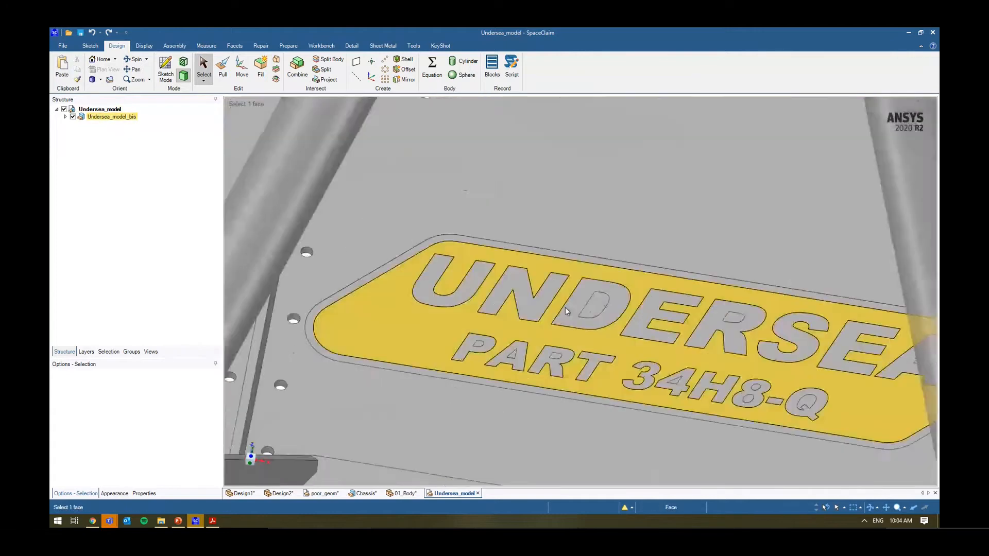
scroll(565, 307, "down", 10)
- Examine the gusset plates on the upper tubes and the rectangular base frame body from several angles
middle_click_drag(518, 366, 416, 271)
scroll(437, 225, "up", 6)
left_click(437, 225)
middle_click_drag(513, 233, 446, 230)
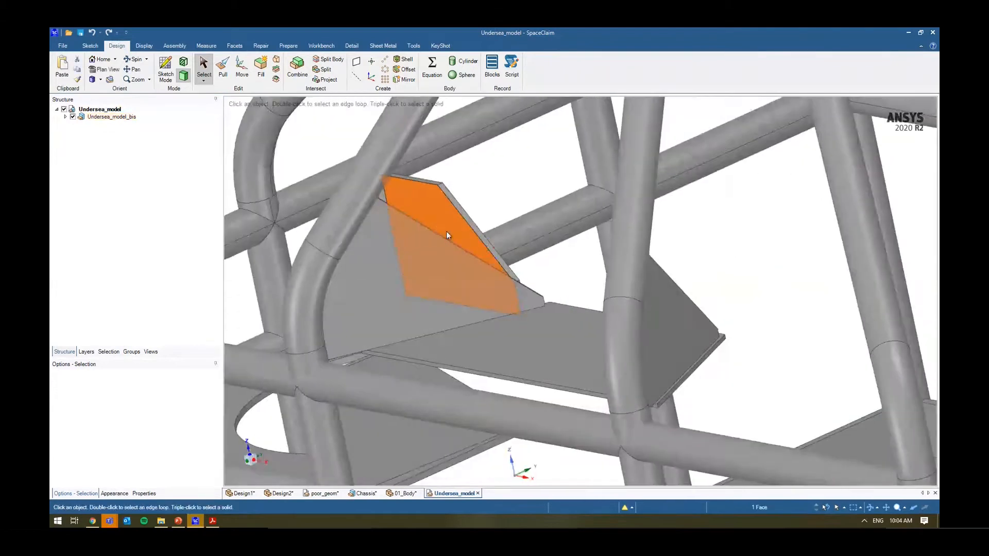
scroll(474, 237, "down", 10)
middle_click_drag(497, 263, 565, 290)
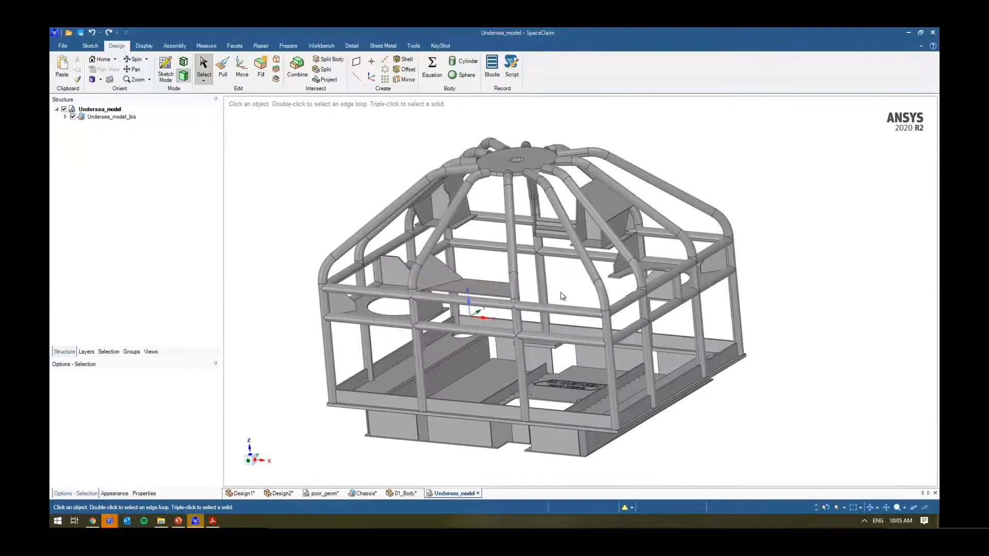
triple_click(455, 360)
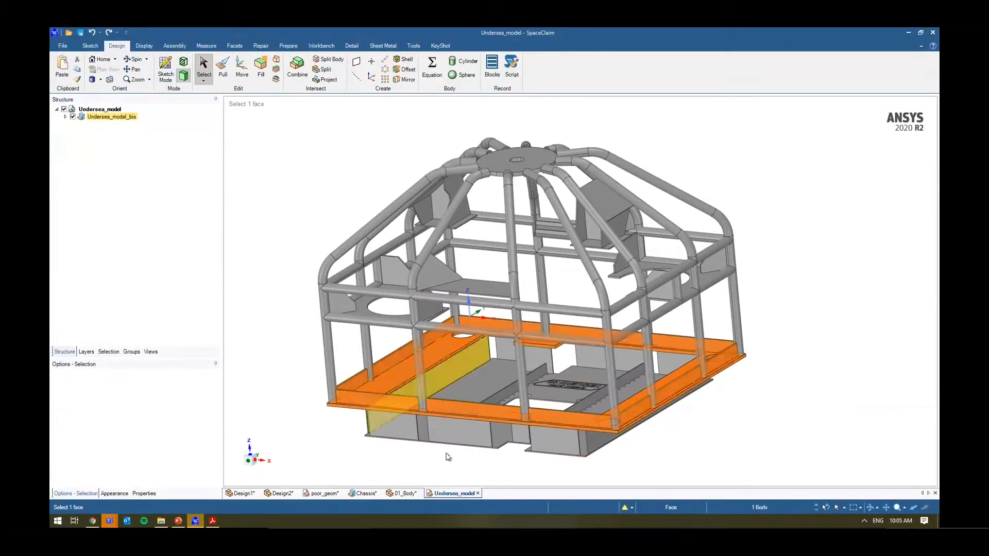
left_click(510, 473)
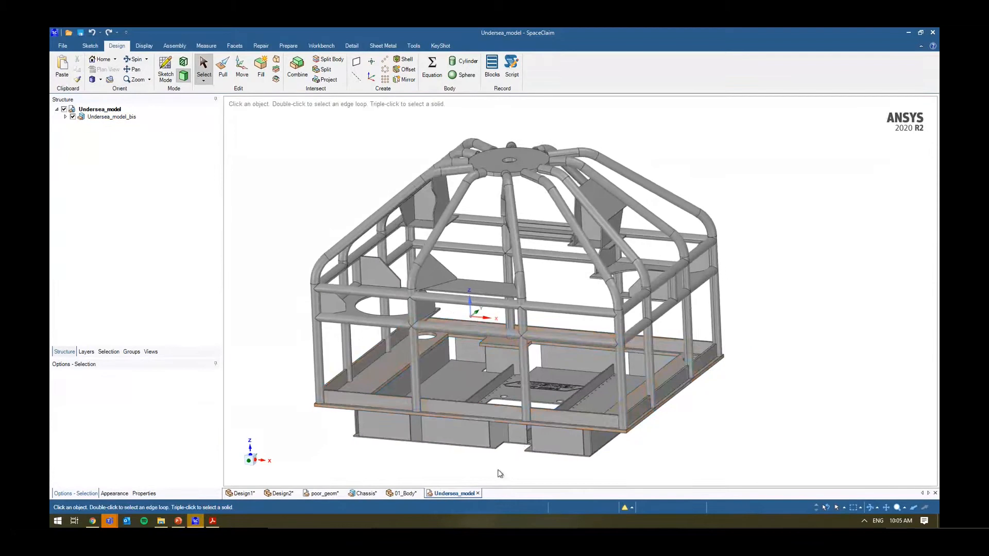
middle_click_drag(492, 471, 502, 432)
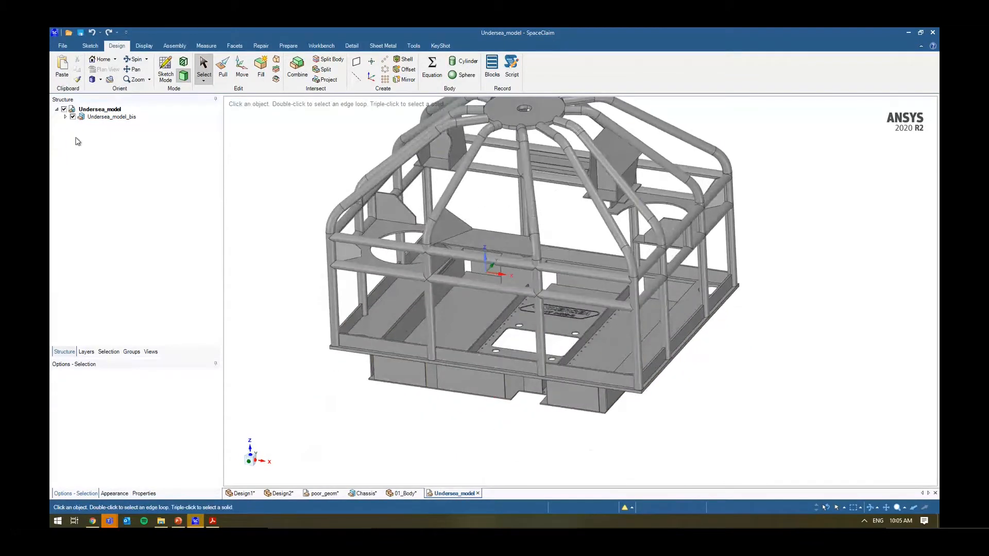
- Duplicate the Undersea_model_bis component within the model
left_click(66, 117)
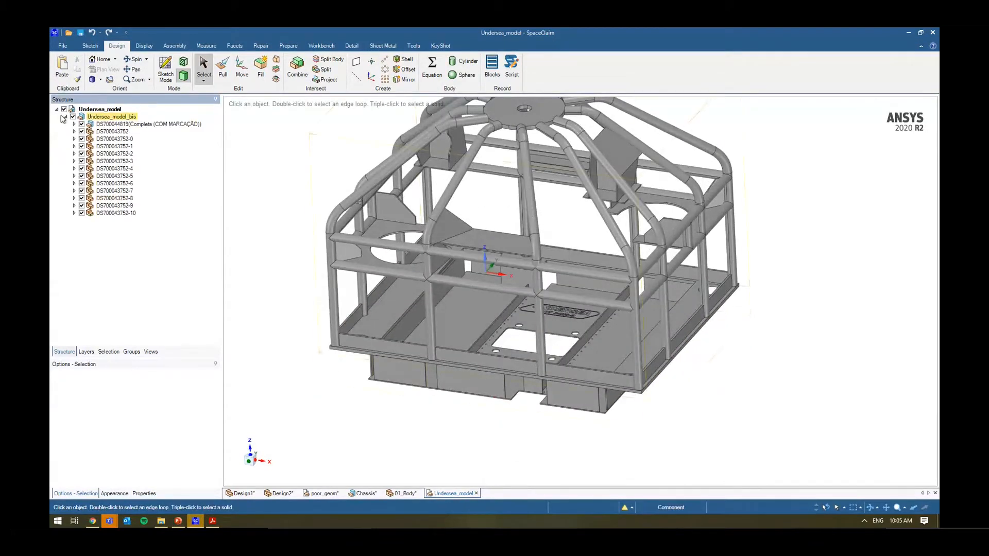
left_click(65, 117)
left_click(105, 118)
key("ctrl+c")
key("ctrl+v")
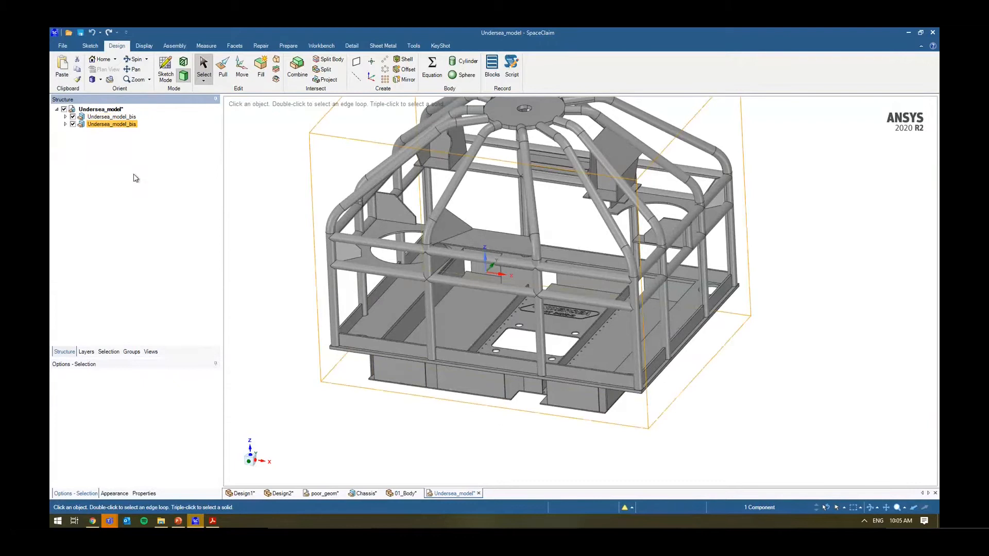
- Hide the original Undersea_model_bis component and make the duplicate independent of it, tidying the component list
right_click(98, 127)
mouse_move(165, 229)
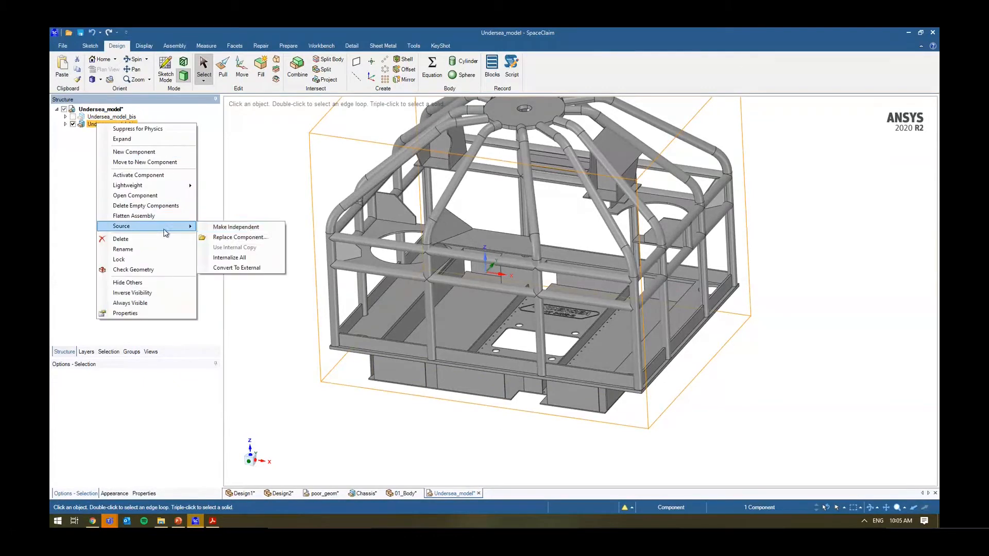
left_click(226, 227)
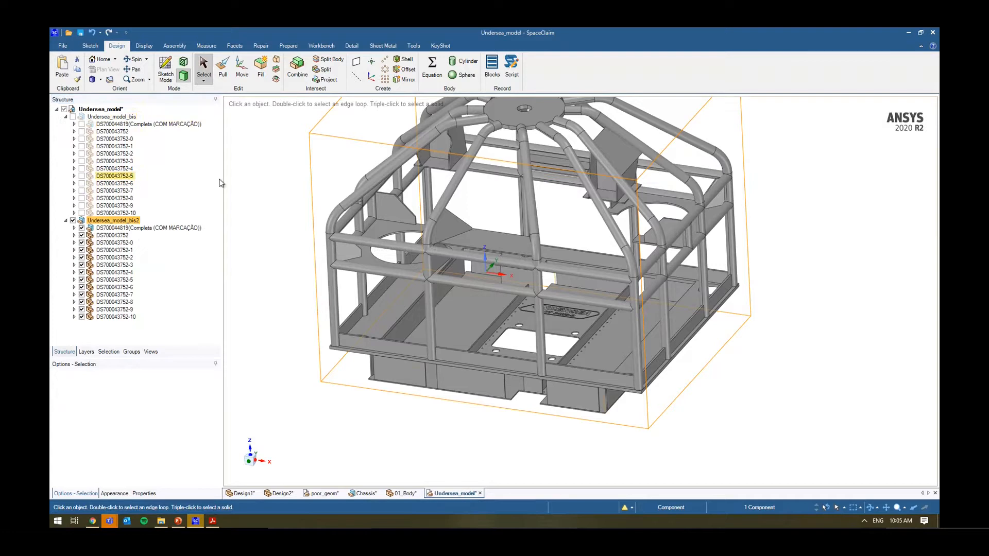
left_click(65, 118)
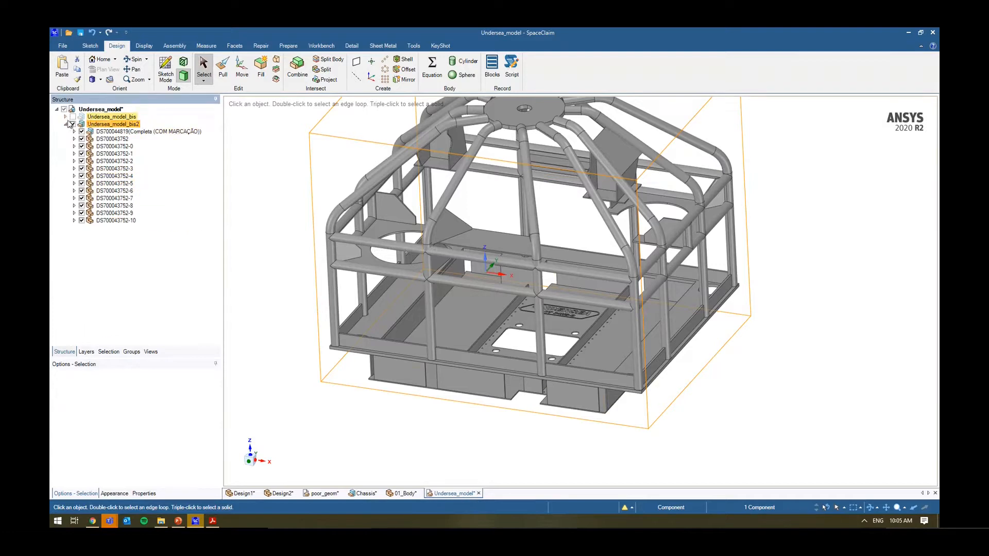
left_click(69, 124)
left_click(66, 124)
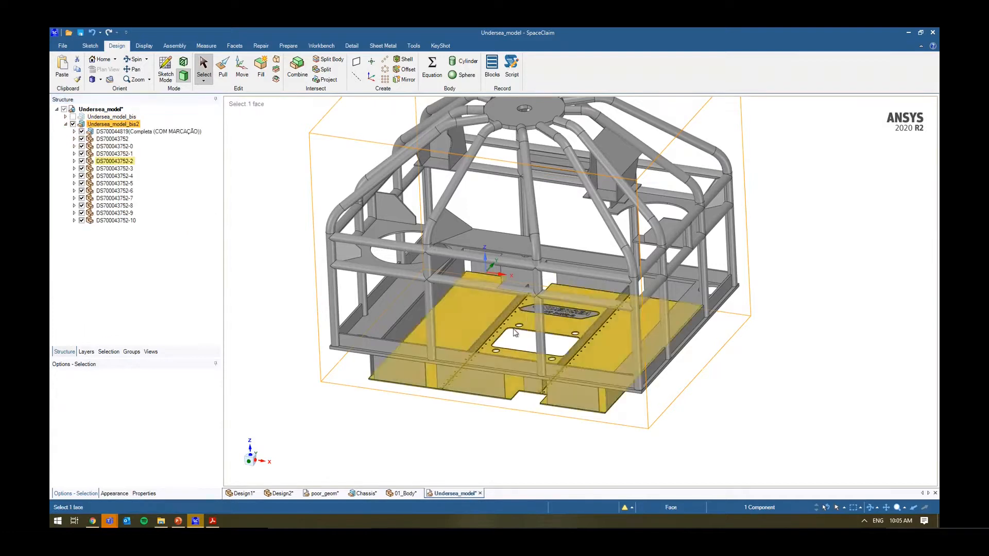
left_click(527, 315)
right_click(528, 316)
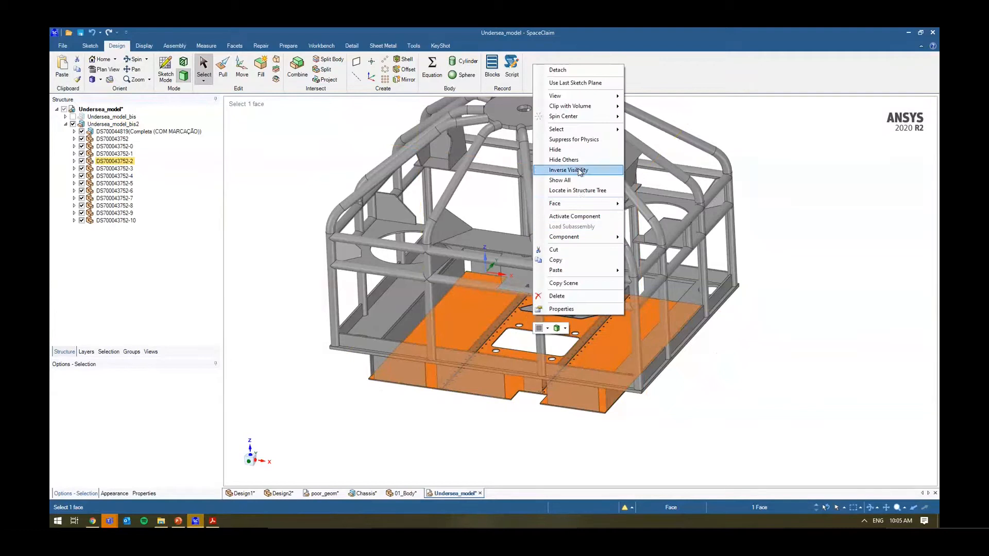
left_click(563, 160)
left_click(665, 264)
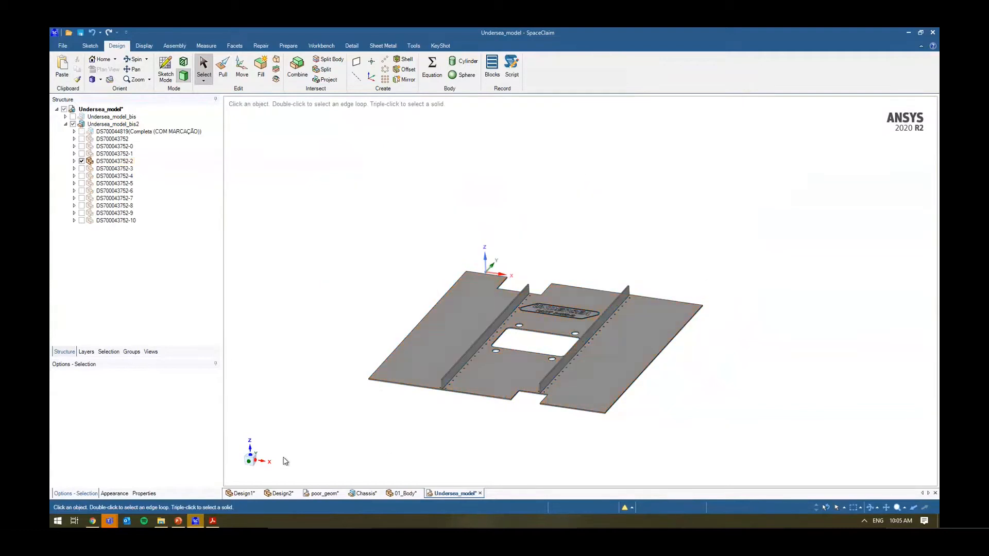
- Try filling one round hole beside the bottom plate's rectangular cutout, and undo that fill
left_click(453, 331)
key("k")
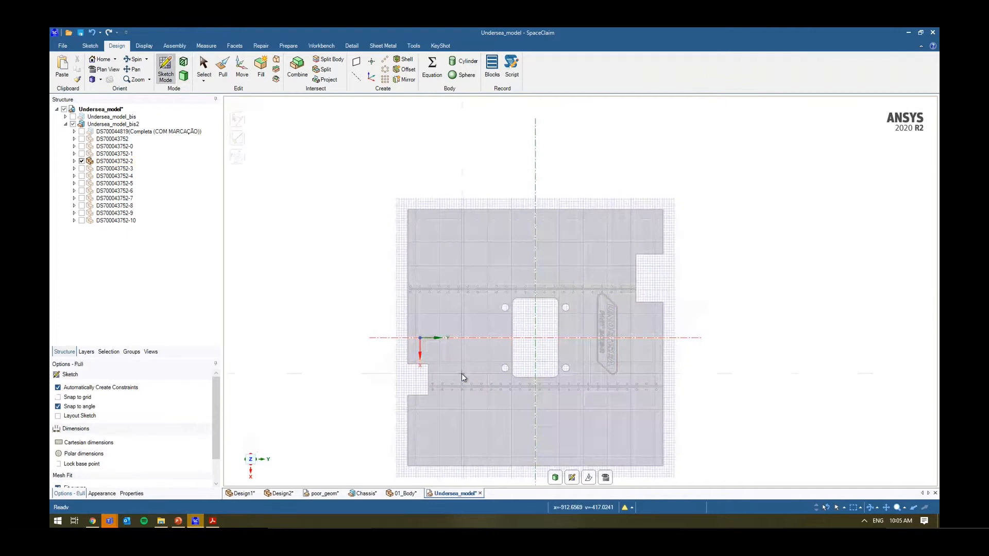
key("f")
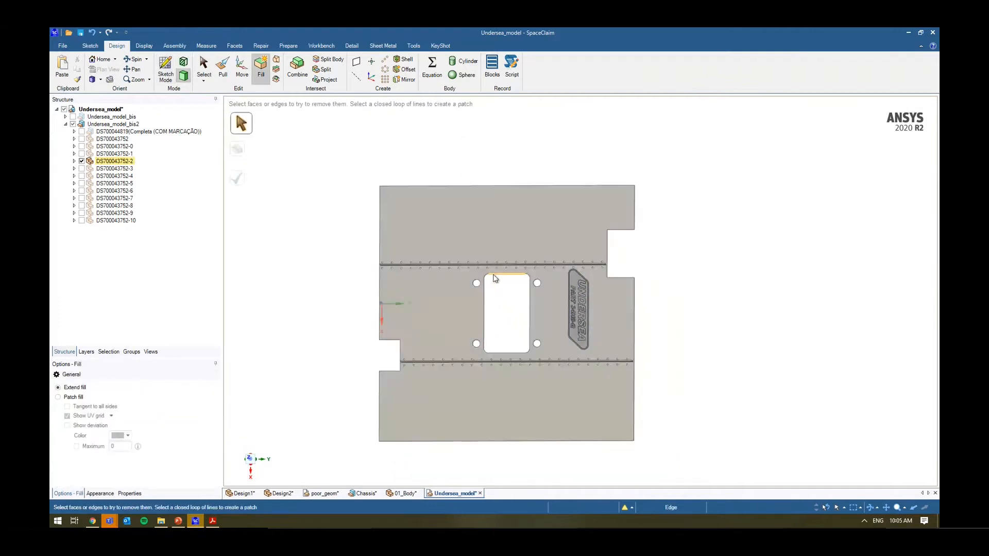
scroll(489, 290, "up", 2)
scroll(471, 278, "up", 5)
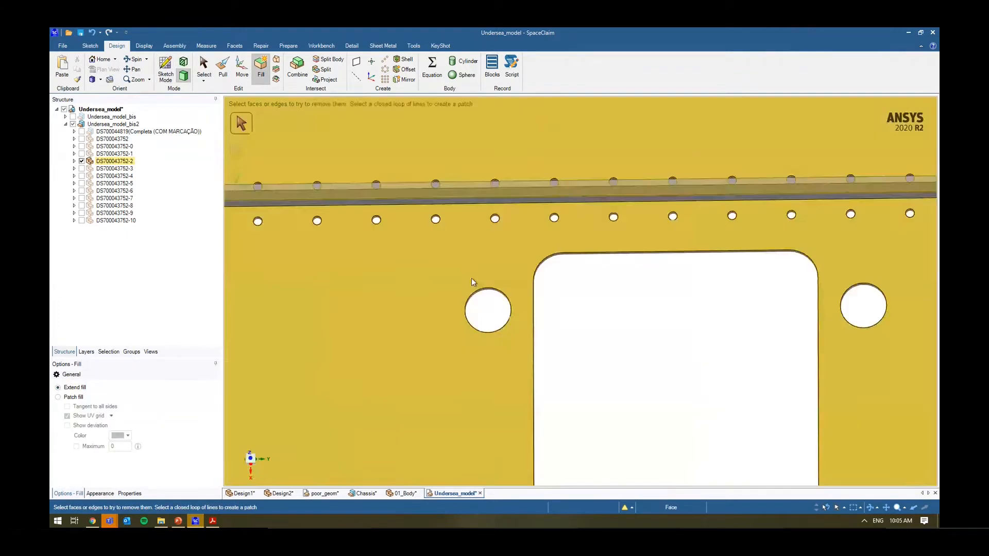
left_click(492, 267)
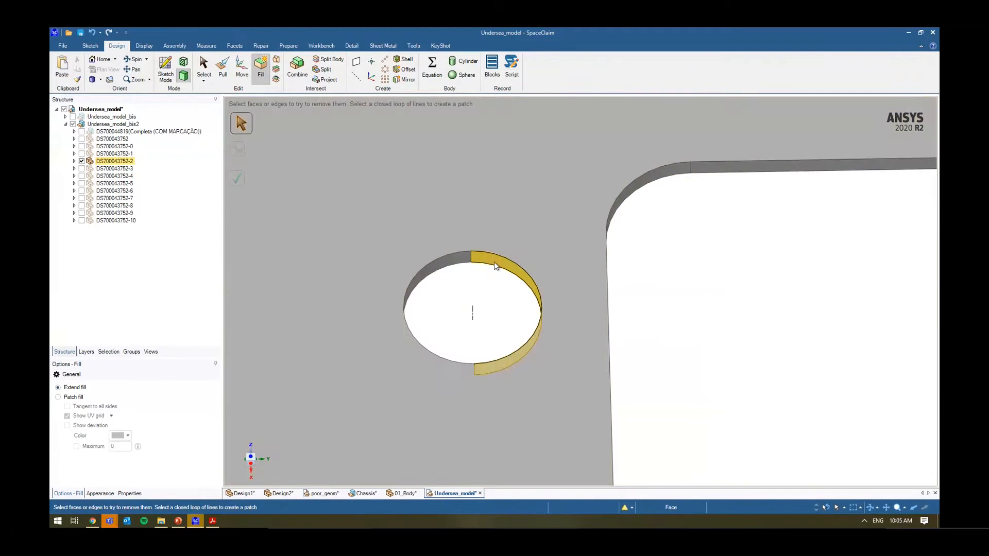
key("f")
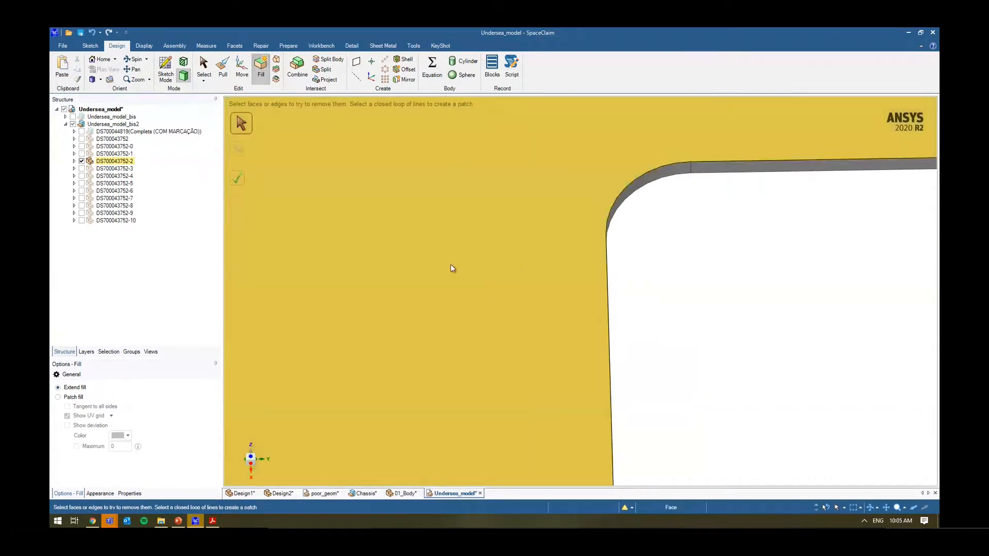
scroll(523, 308, "down", 5)
key("ctrl+z")
- Remove the two round holes flanking one end of the plate's rectangular cutout using Fill
left_click(614, 351)
scroll(364, 385, "down", 5)
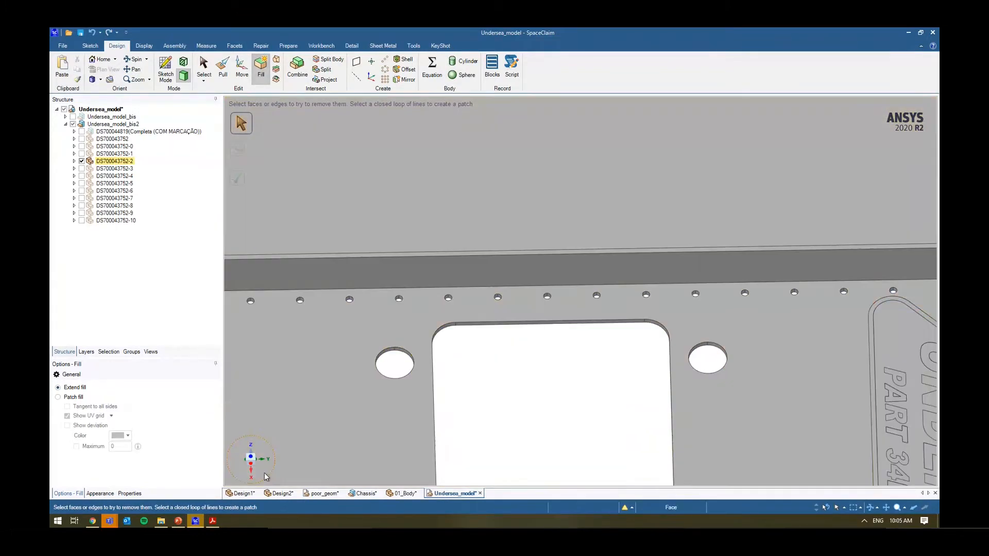
left_click(250, 458)
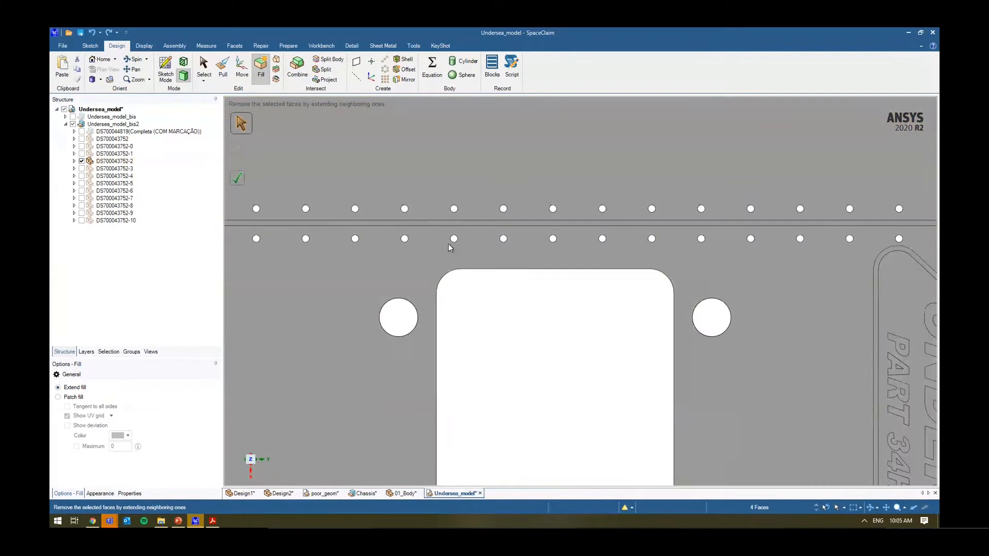
left_click(440, 223)
middle_click_drag(439, 223, 436, 193)
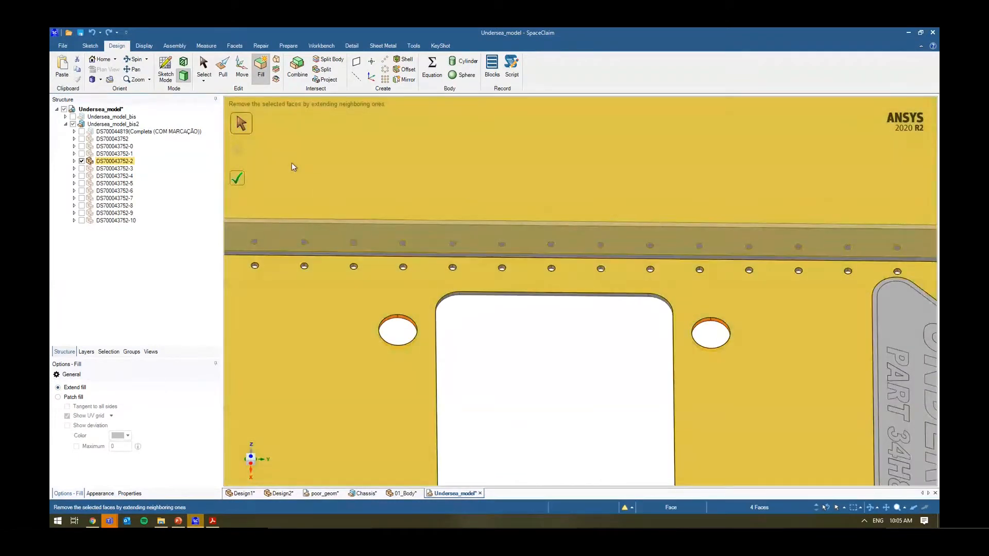
left_click(238, 179)
key("s")
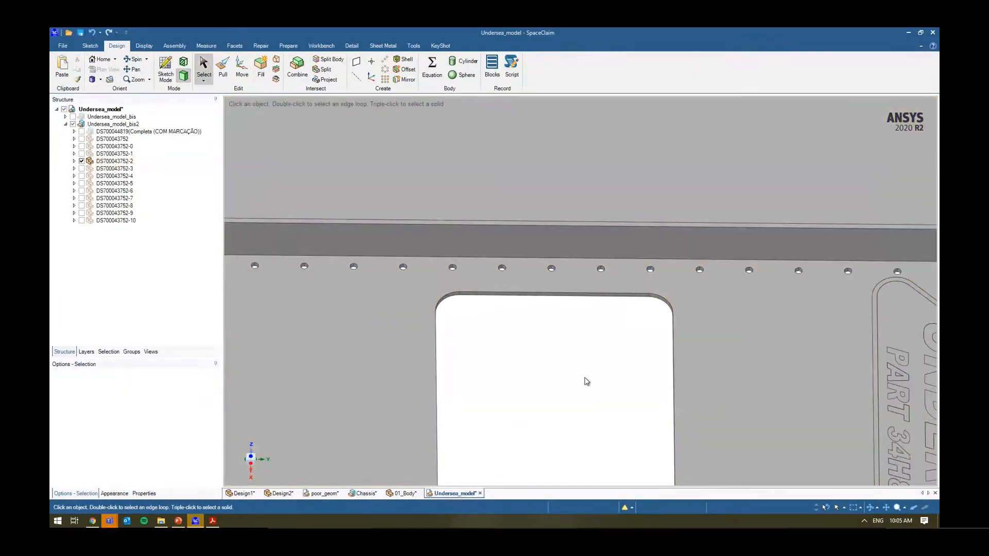
- Select all the small holes along both ribs with the equal radius cylinder criterion, and remove them from the plate
key("h")
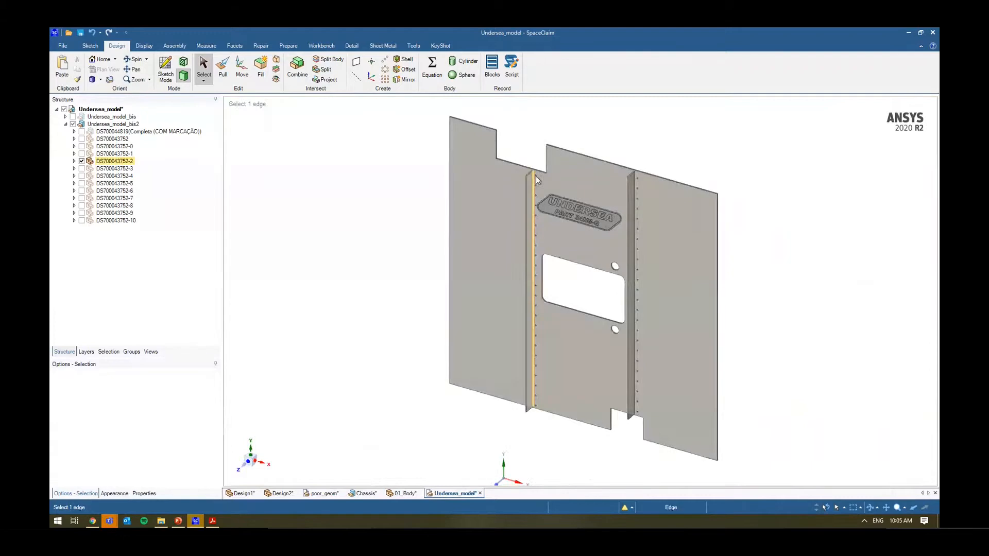
scroll(536, 183, "up", 6)
scroll(522, 247, "up", 3)
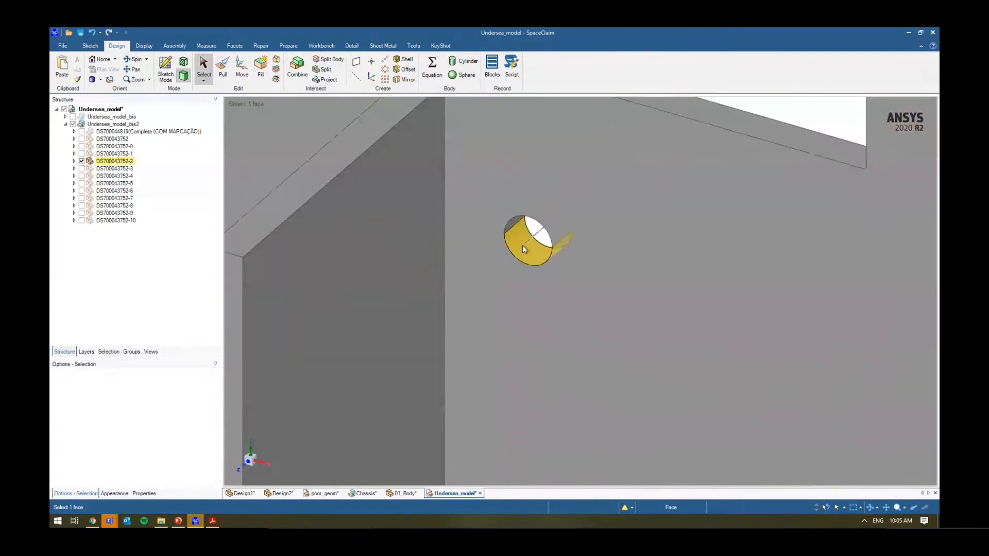
left_click(523, 246)
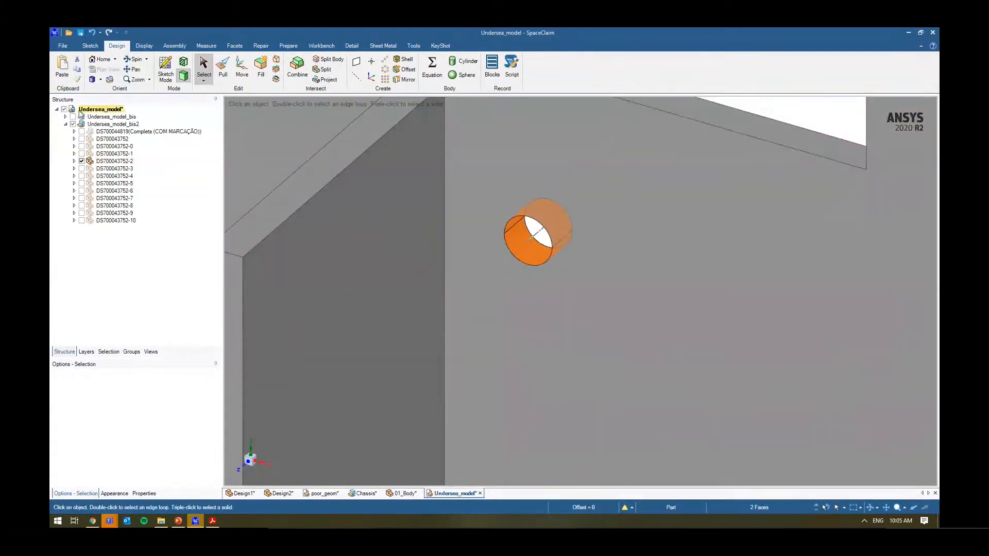
left_click(109, 353)
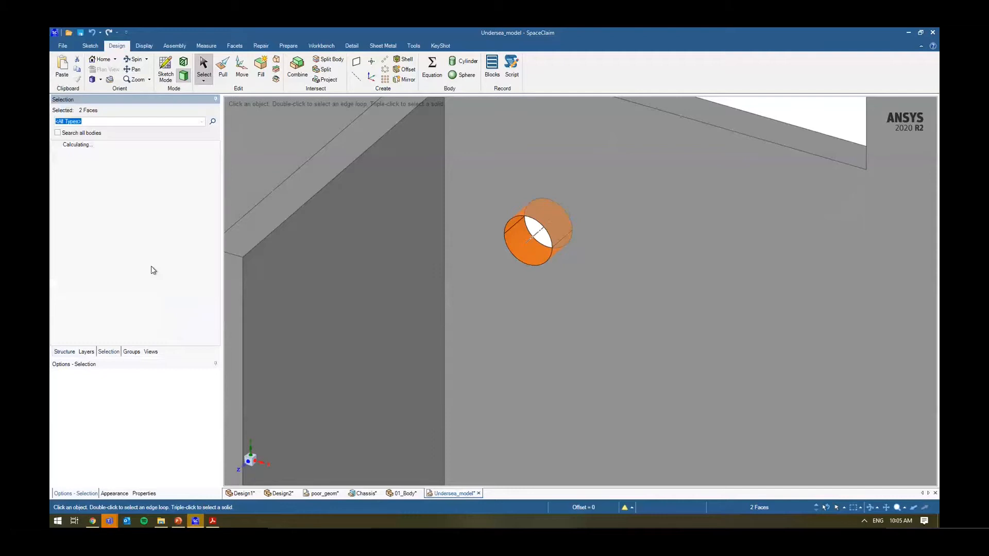
scroll(517, 233, "down", 10)
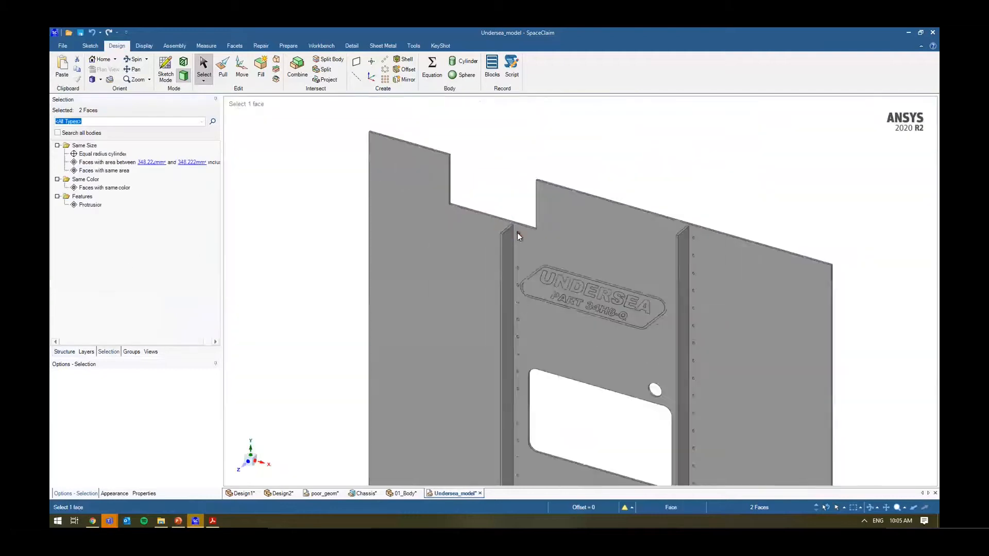
scroll(517, 233, "down", 4)
scroll(452, 151, "down", 1, "ctrl")
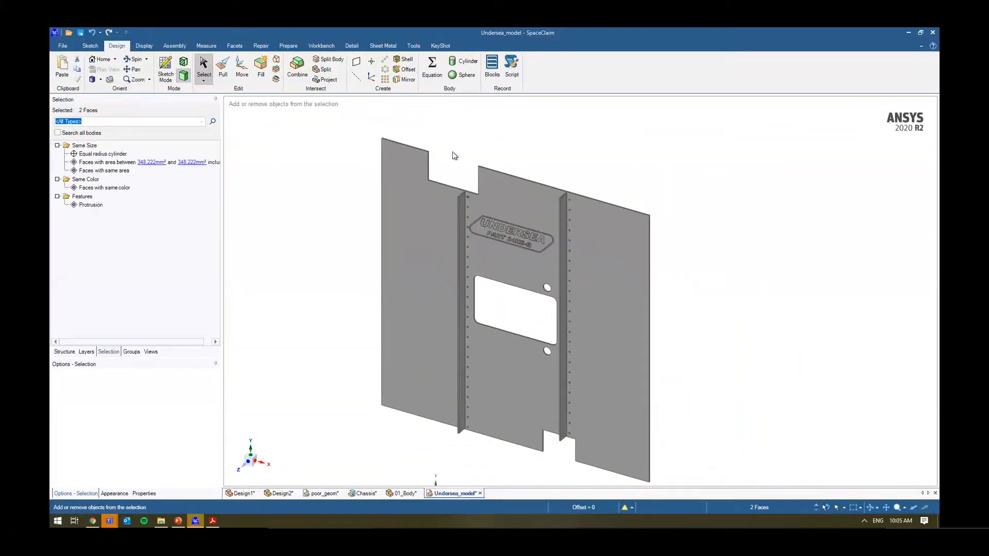
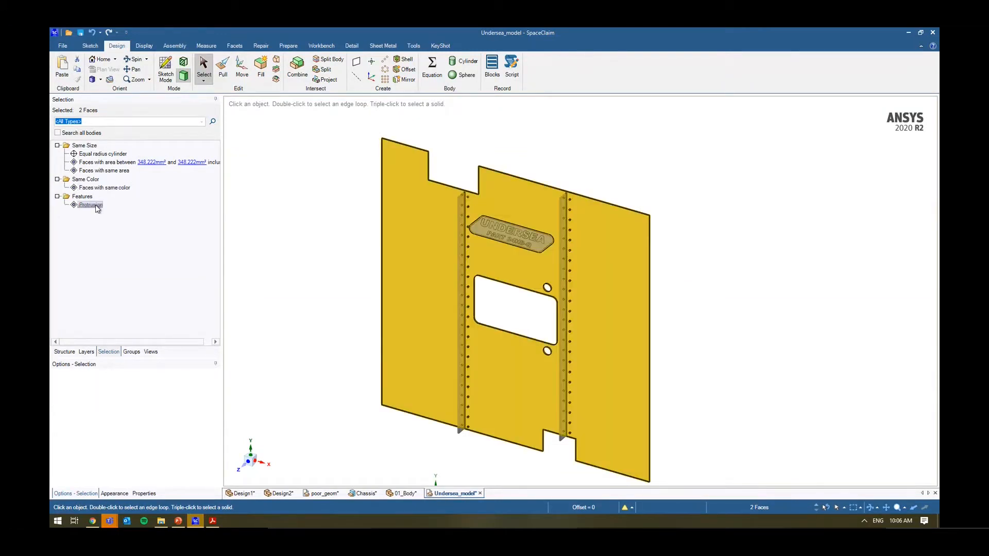
left_click(99, 158)
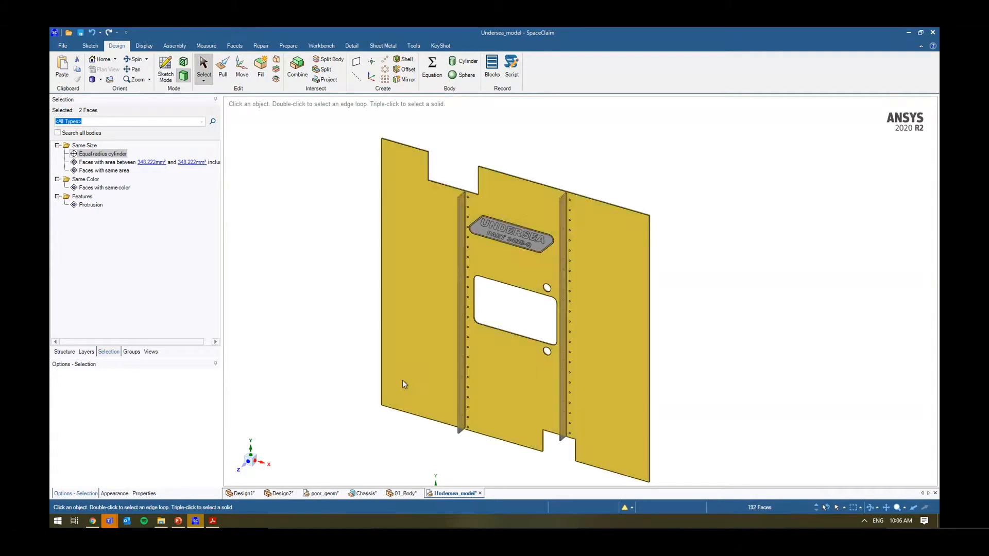
left_click(271, 160)
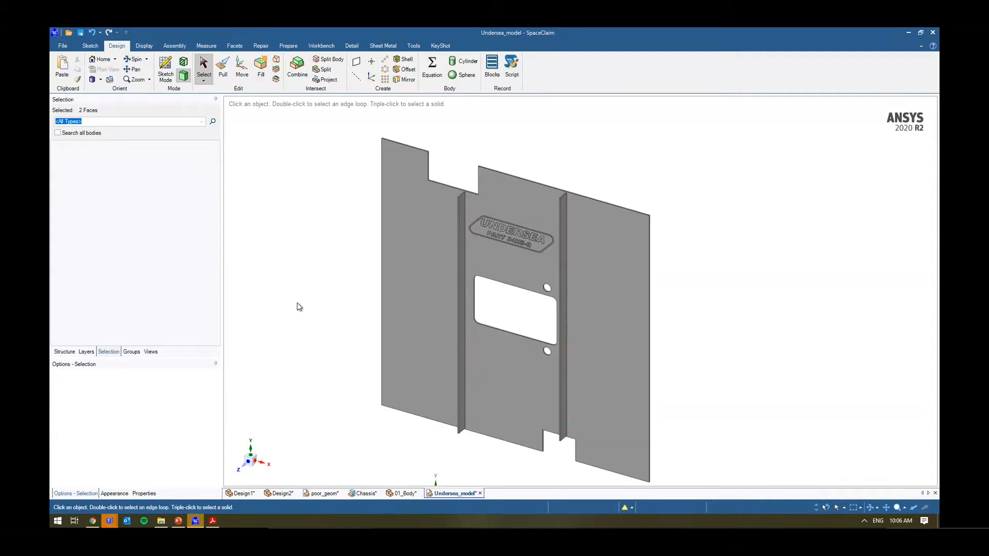
- Select the remaining round holes by the cutout as equal radius cylinders, and fill them
scroll(547, 356, "up", 10)
left_click(536, 341)
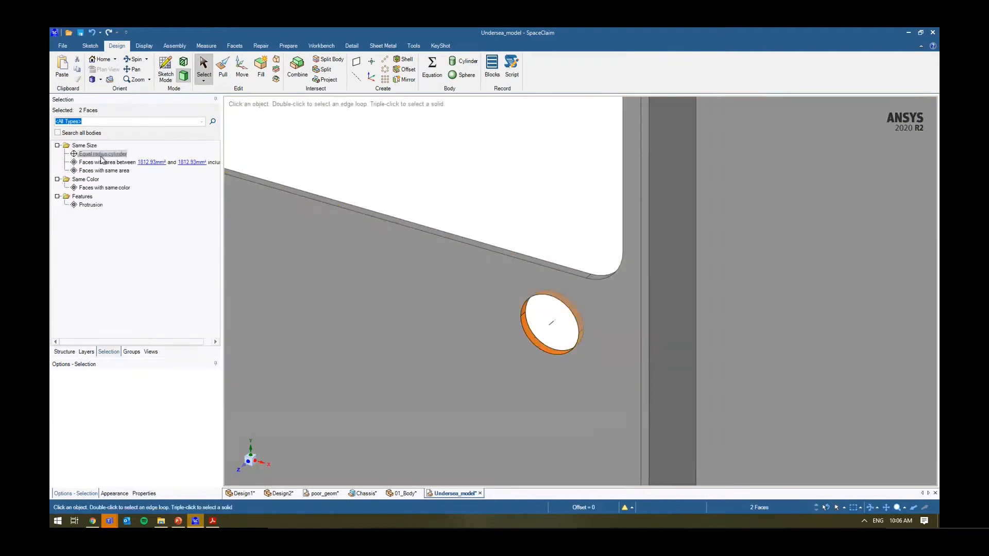
left_click(103, 154)
scroll(431, 353, "down", 6)
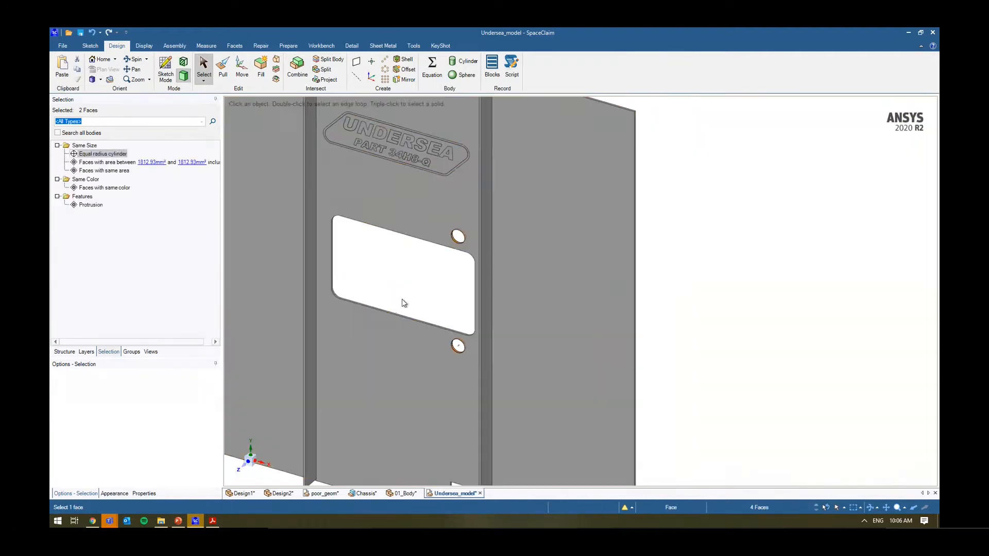
middle_click_drag(403, 302, 463, 310, "shift")
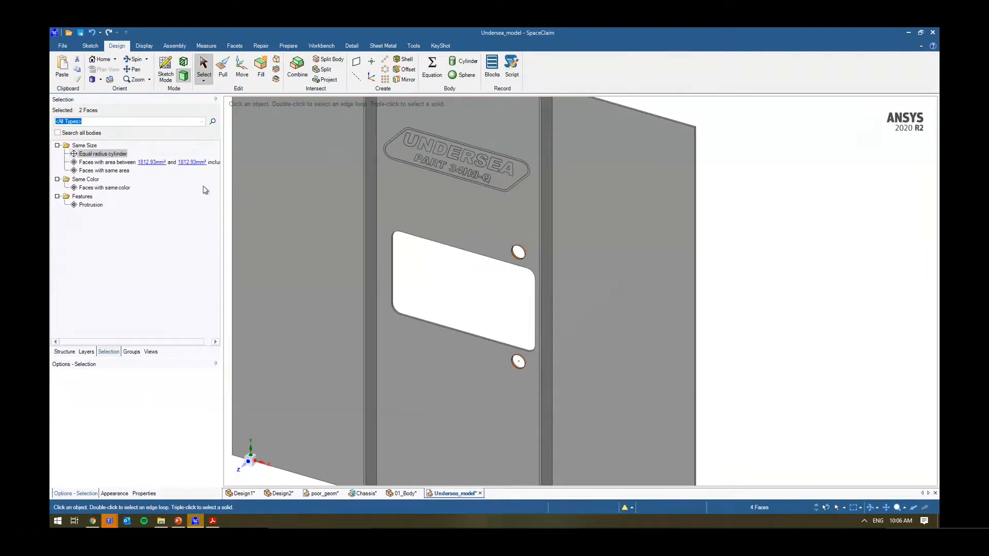
left_click(261, 75)
- Close the groove around the UNDERSEA engraving by pulling its bottom face up to the plate surface
key("v")
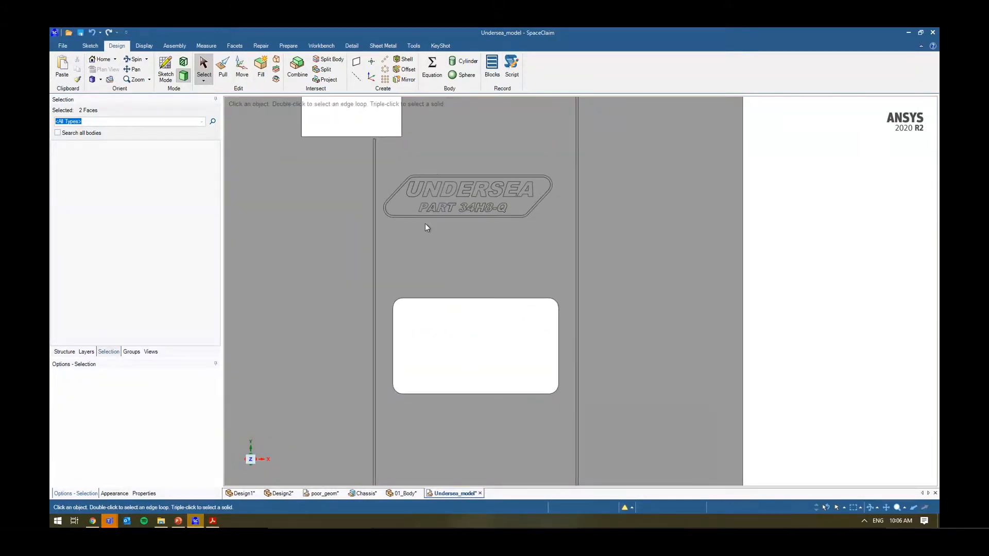
scroll(407, 189, "up", 5)
scroll(360, 216, "up", 4)
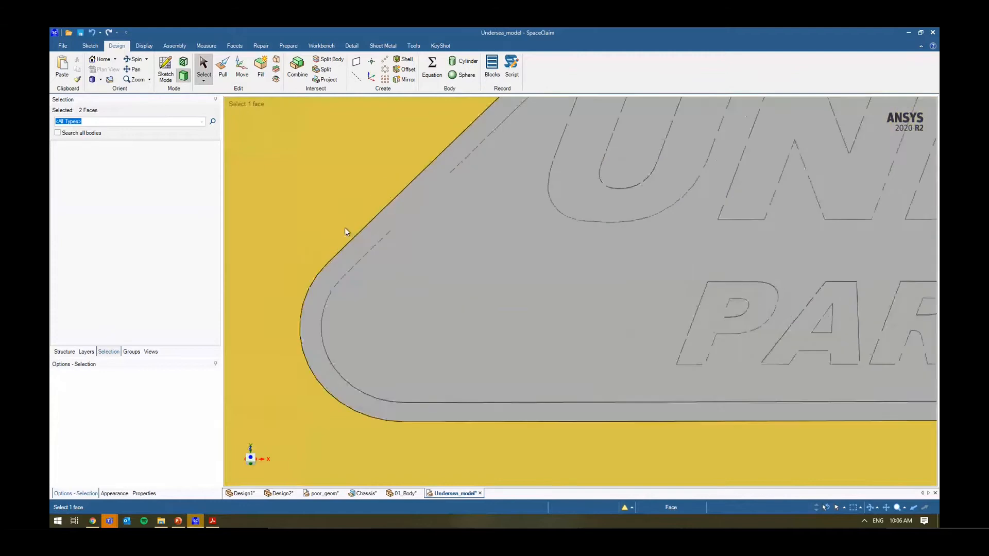
middle_click_drag(344, 227, 328, 211)
scroll(288, 302, "up", 5)
left_click(341, 306)
scroll(341, 305, "down", 5)
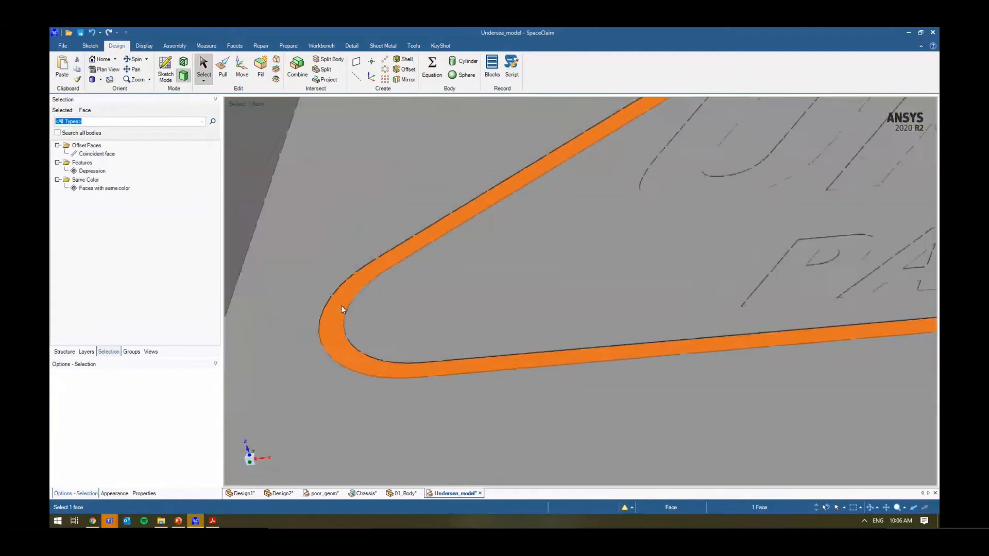
scroll(341, 305, "down", 3)
scroll(342, 304, "up", 3)
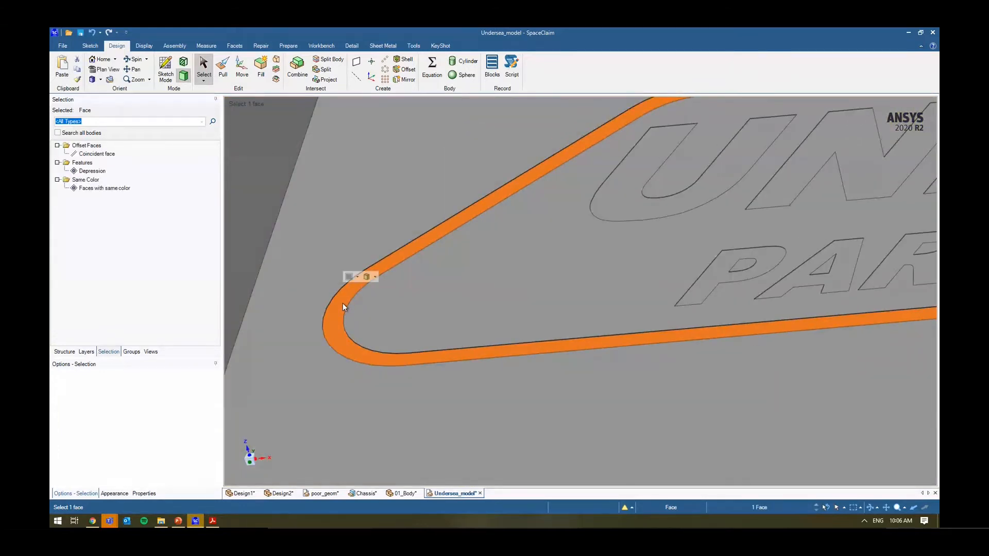
left_click(223, 67)
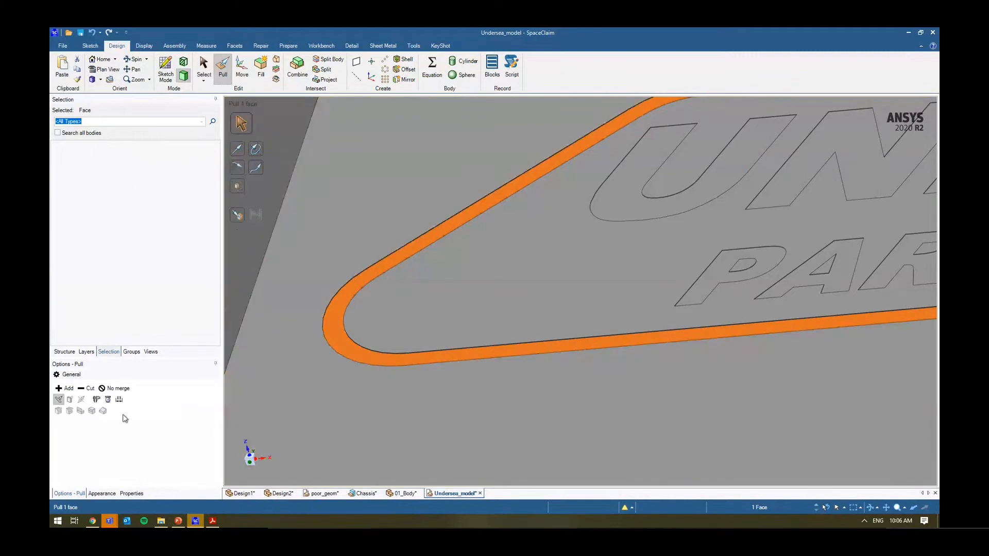
left_click(239, 218)
left_click(395, 213)
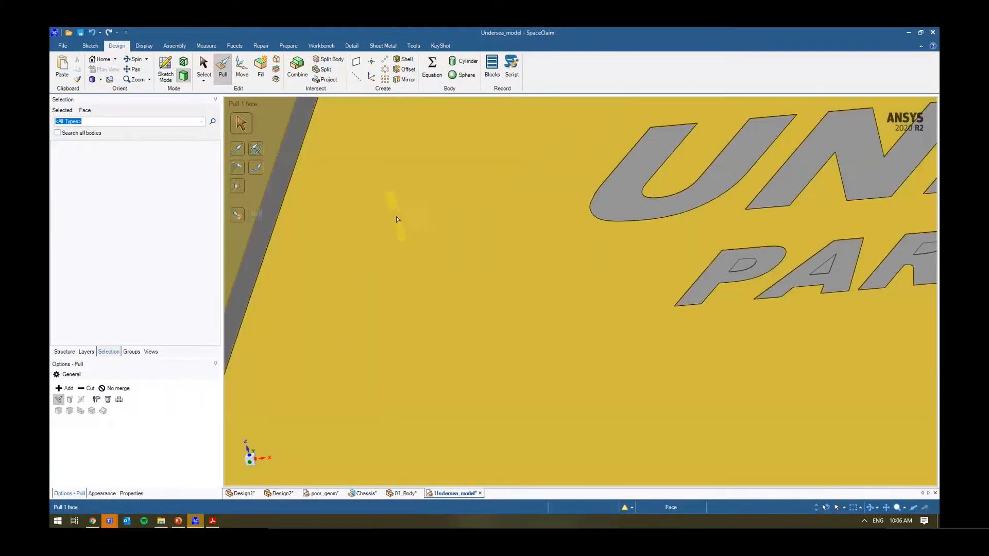
scroll(377, 304, "down", 5)
left_click(501, 473)
key("Escape")
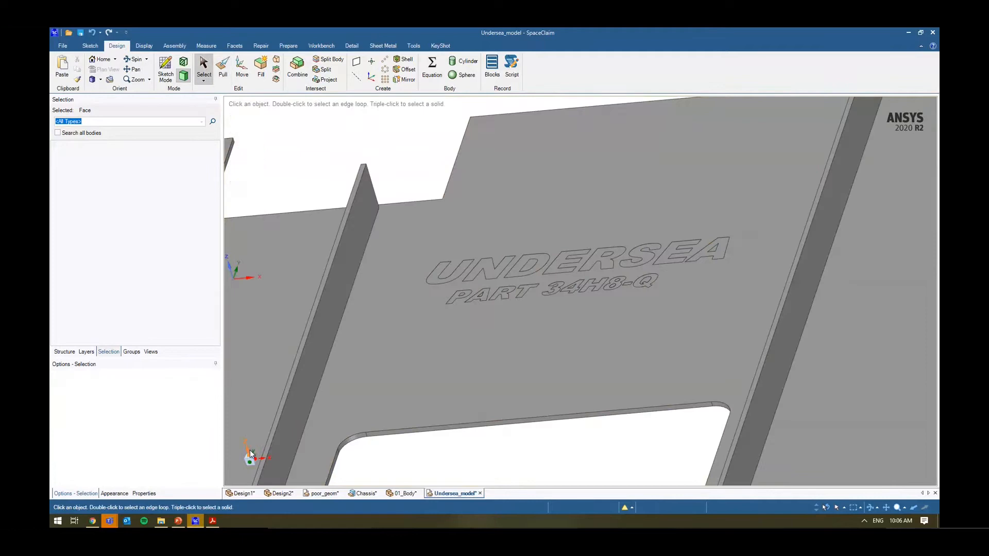
- Select all faces of the engraved text UNDERSEA PART 34H8-Q and remove them from the plate
left_click(249, 455)
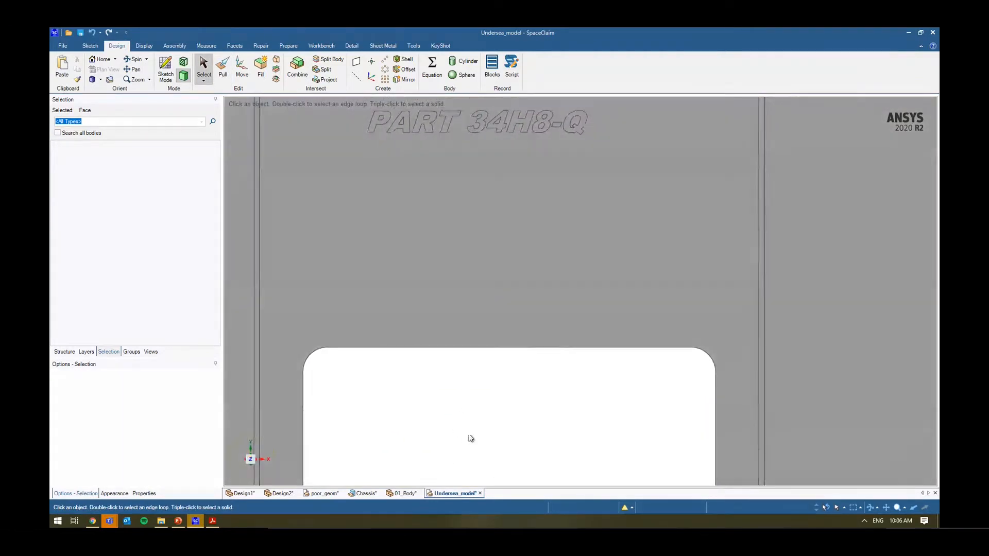
left_click(383, 195)
left_click_drag(383, 195, 634, 323)
key("Delete")
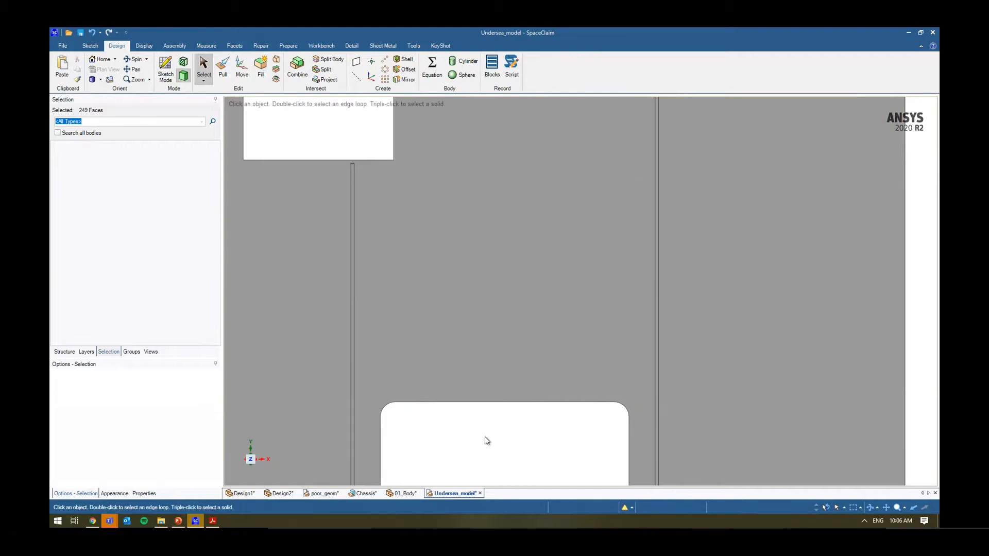
- Clear the plate selection and show all components of Undersea_model_bis2
key("h")
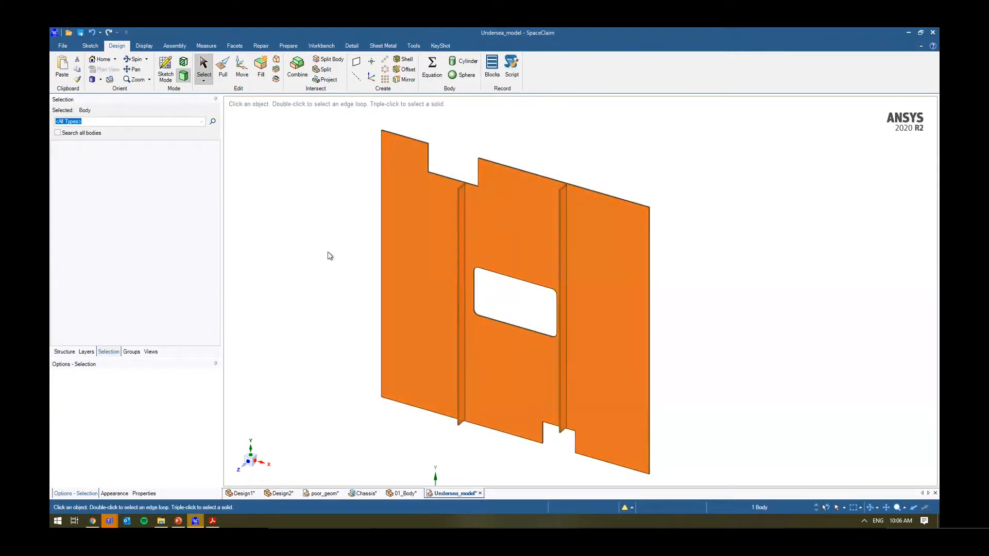
left_click(304, 289)
right_click(287, 305)
left_click(335, 377)
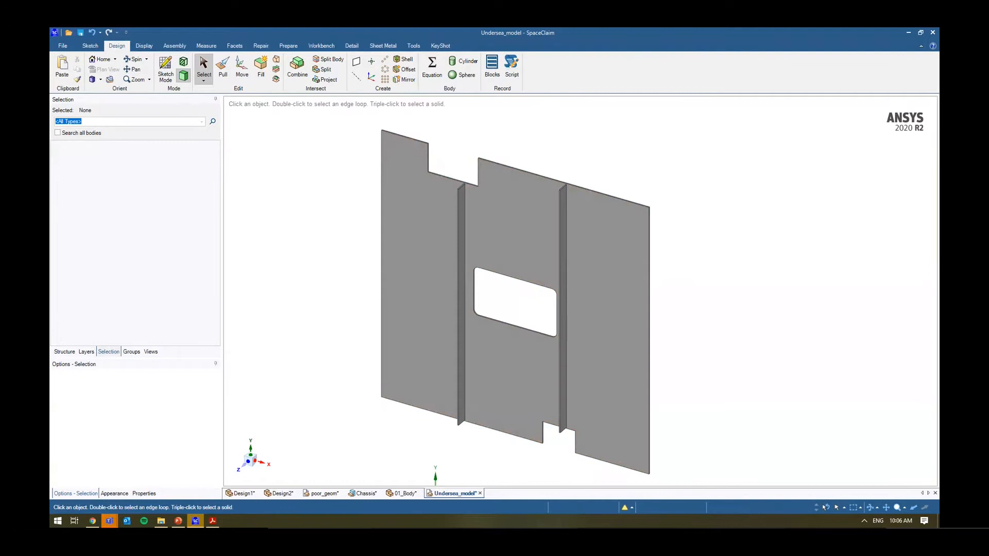
left_click(65, 351)
left_click(73, 125)
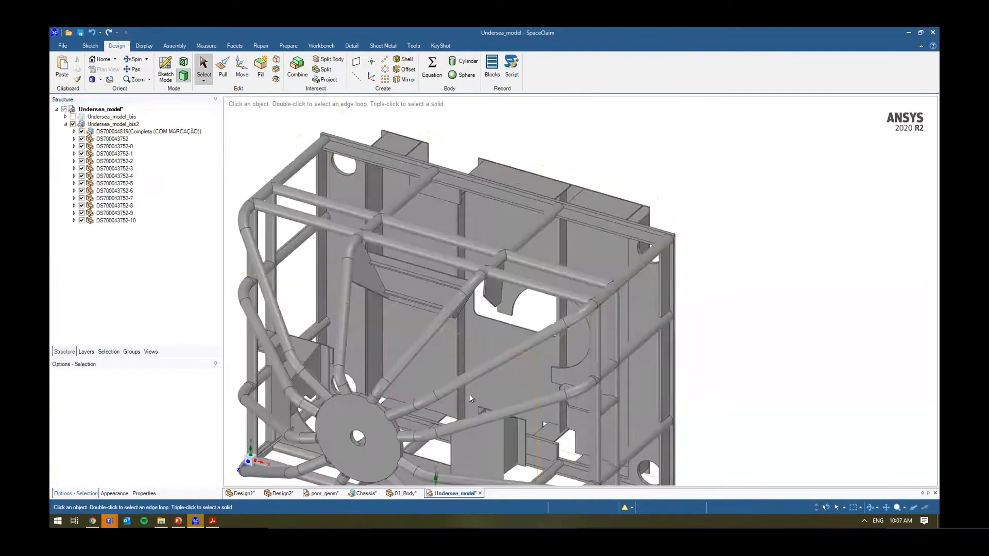
- Select the narrow strip body behind the bent tubes near the round hub plate
middle_click_drag(470, 398, 479, 329)
middle_click_drag(417, 222, 466, 115)
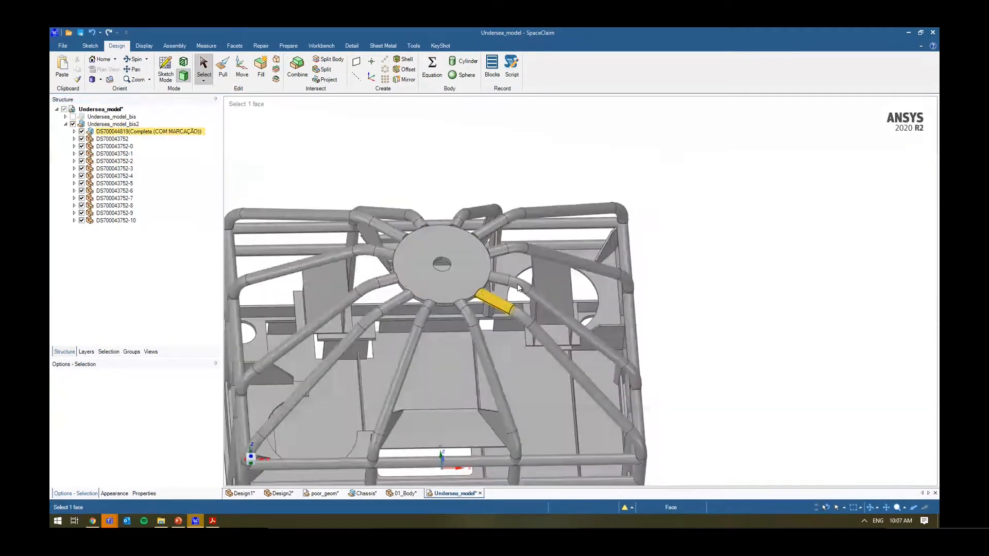
scroll(424, 238, "up", 1)
middle_click_drag(497, 224, 445, 265)
scroll(443, 264, "up", 7)
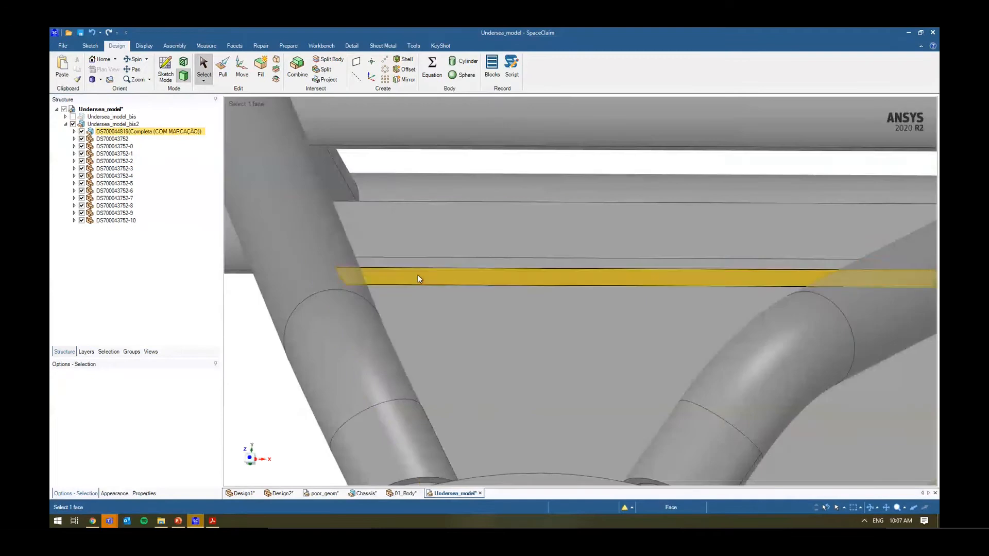
left_click(418, 279)
- Find all bodies with volume up to that of the selected strip, open the volume limit for editing, and clear the selection
scroll(464, 277, "down", 5)
left_click(131, 352)
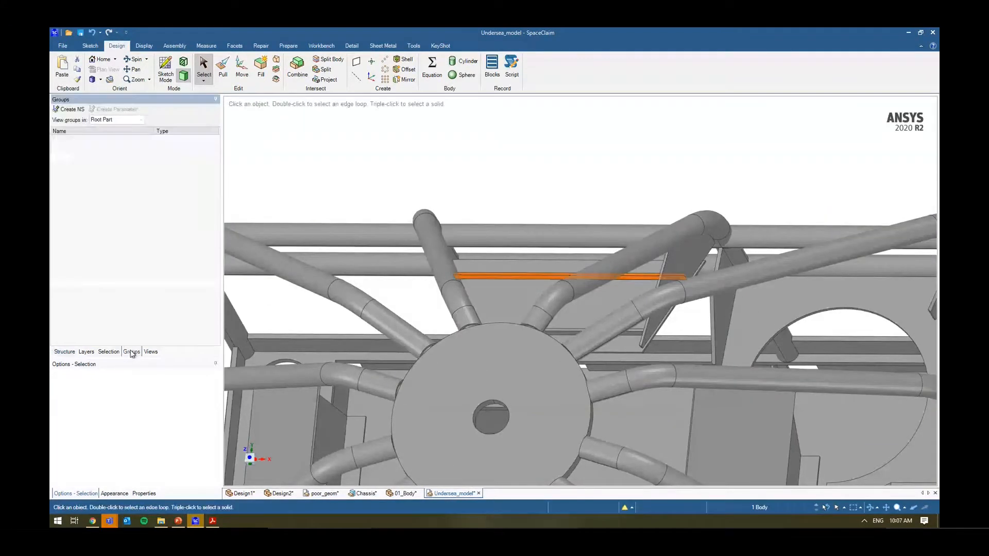
scroll(493, 226, "down", 5)
middle_click_drag(497, 250, 447, 261)
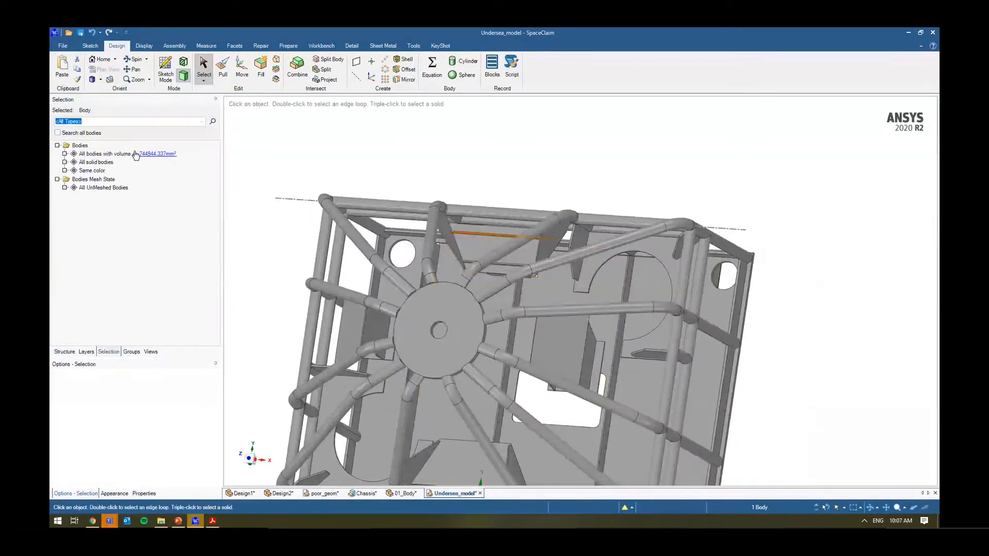
left_click(131, 154)
middle_click_drag(406, 289, 455, 243, "ctrl")
scroll(461, 258, "down", 2)
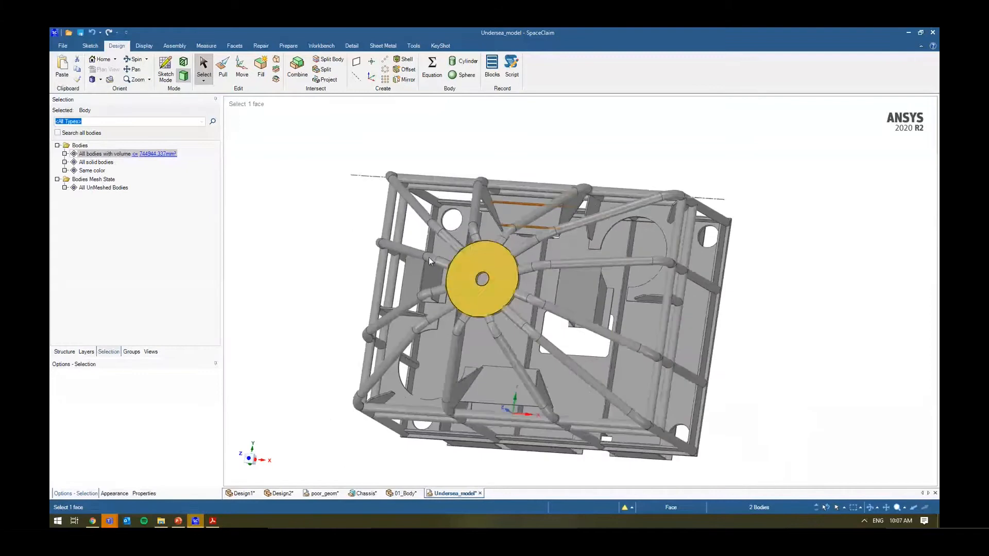
left_click(174, 155)
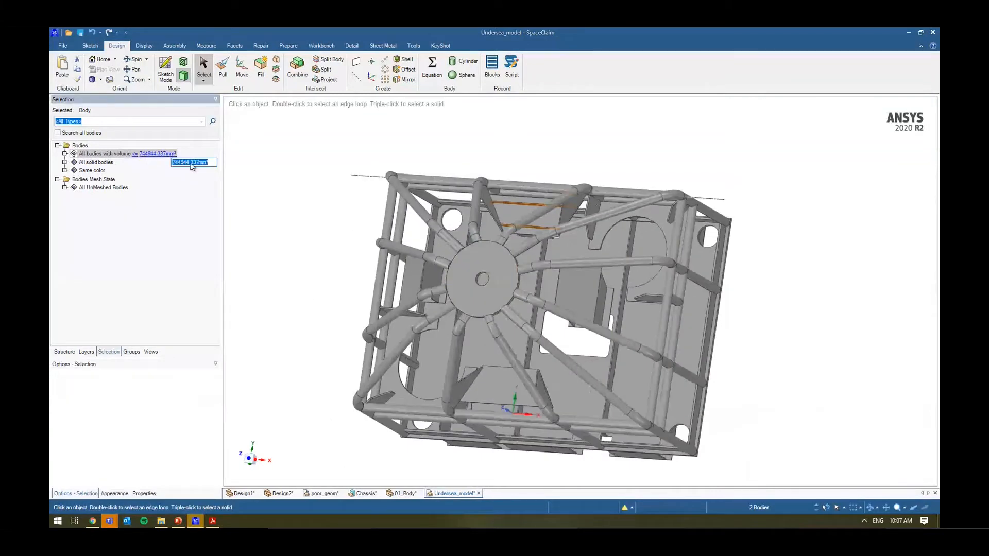
left_click(506, 162)
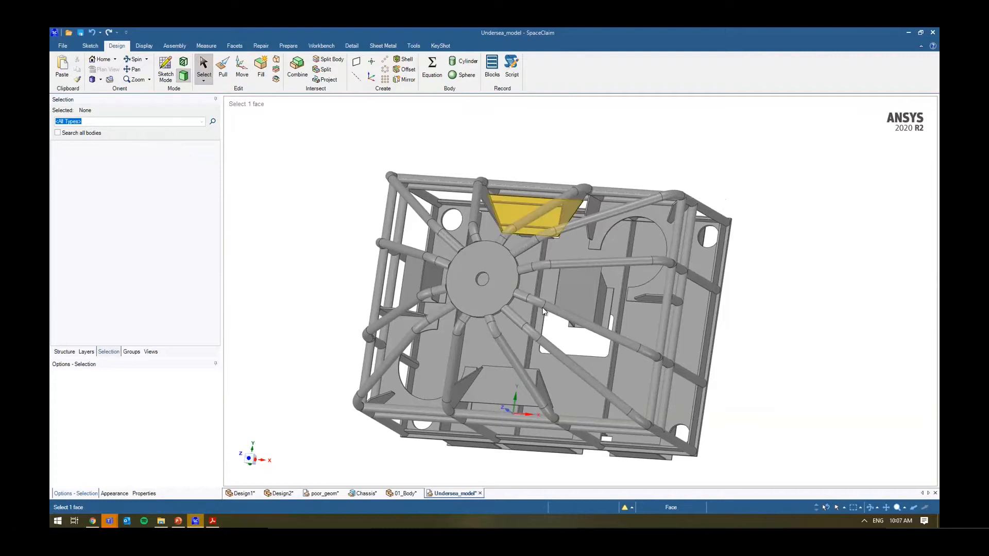
- Highlight the base plate bodies under the tubular frame for inspection and clear the selection
middle_click_drag(573, 304, 580, 281)
middle_click_drag(534, 364, 576, 254)
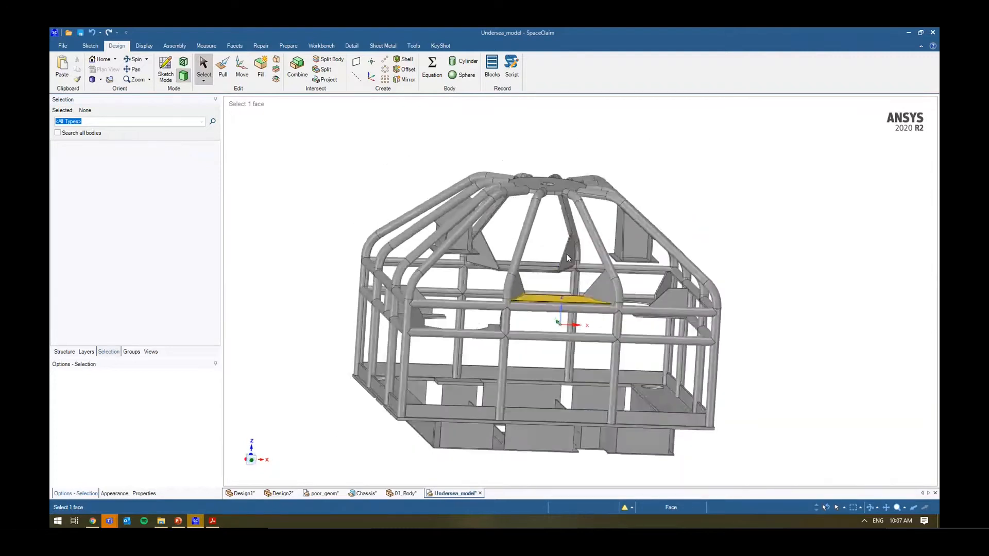
middle_click_drag(510, 407, 408, 292, "ctrl")
scroll(481, 370, "up", 3)
left_click(408, 292)
left_click(326, 239, "ctrl")
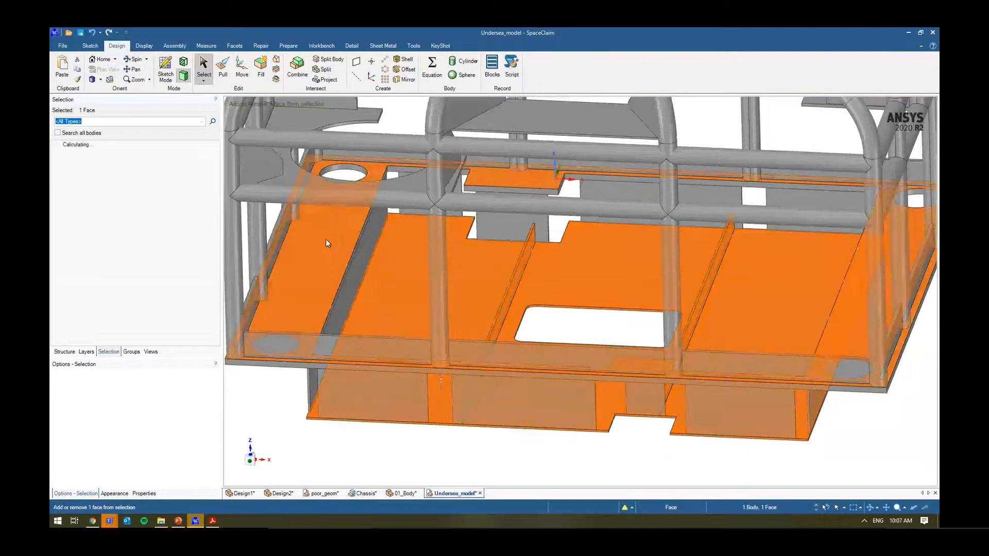
scroll(402, 338, "down", 4)
left_click(275, 478)
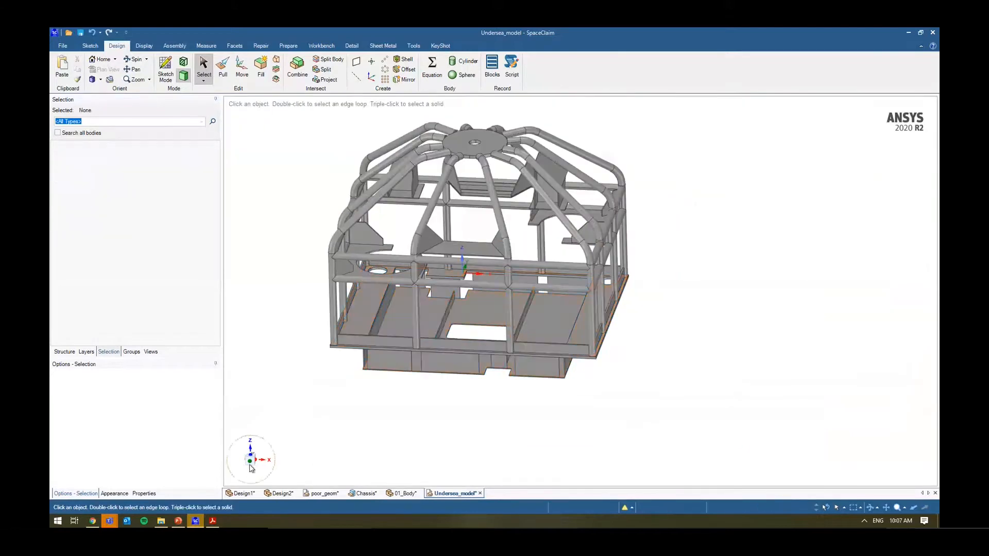
- Hide the tubular upper frame DS700044819 by box-selecting it in a front view, and return to the home orientation
left_click(250, 465)
left_click(64, 351)
left_click_drag(732, 284, 277, 108)
key("ctrl+h")
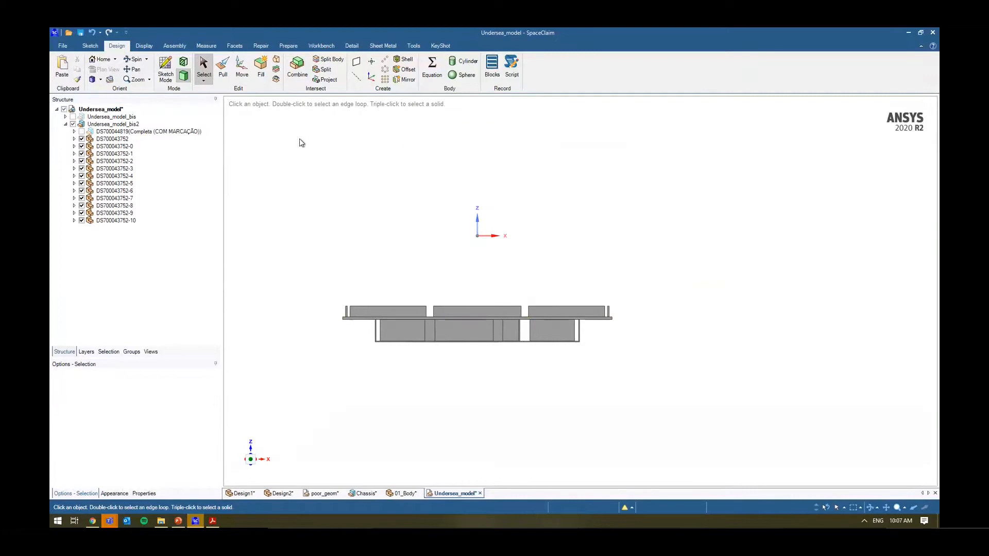
key("h")
- Deselect the lower base plate and bring up the Workbench topology sharing tools for the remaining base plates
left_click(461, 303)
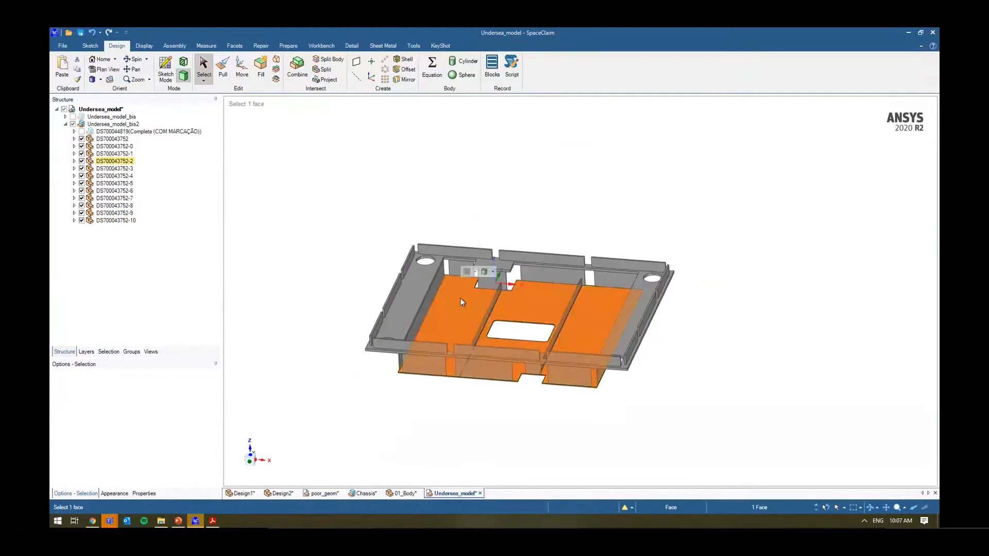
left_click(342, 201)
left_click(328, 45)
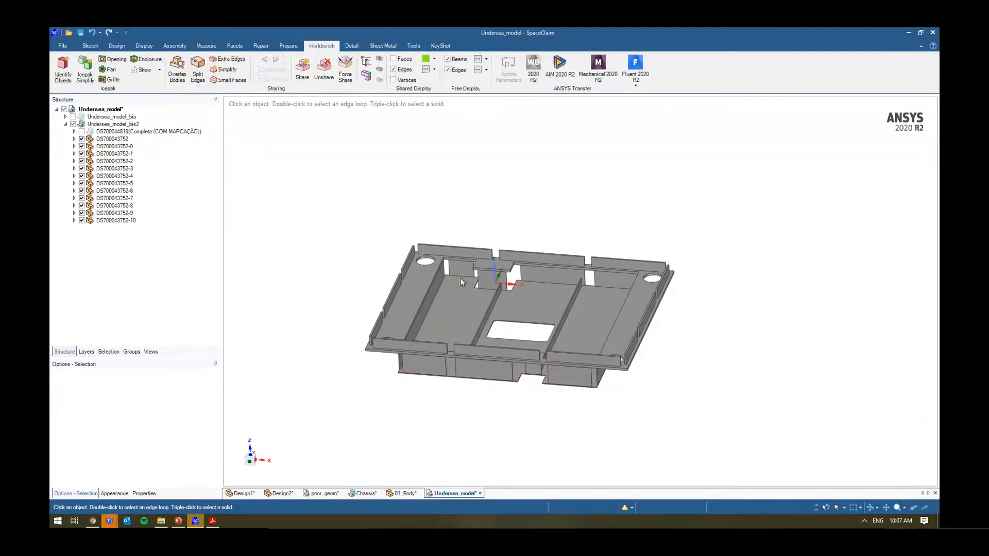
middle_click_drag(461, 282, 468, 314)
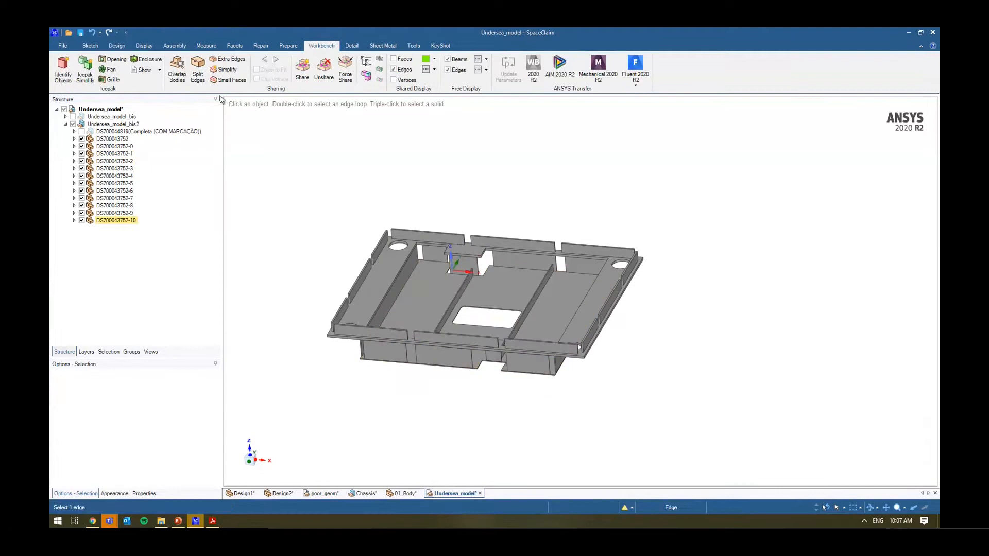
- Create midsurfaces for the lower floor plate and its two ribs from their offset faces, using selected faces and extended surfaces
left_click(290, 47)
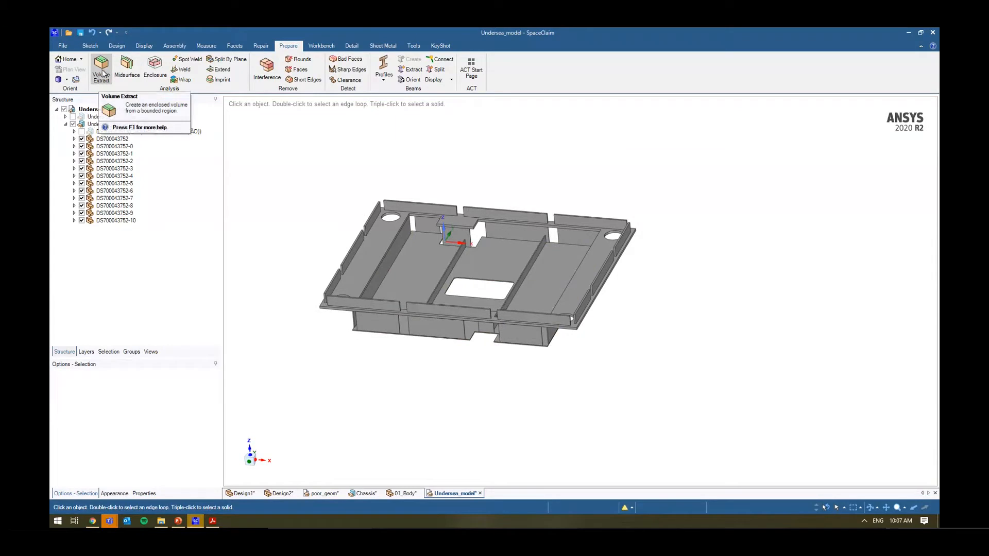
left_click(134, 76)
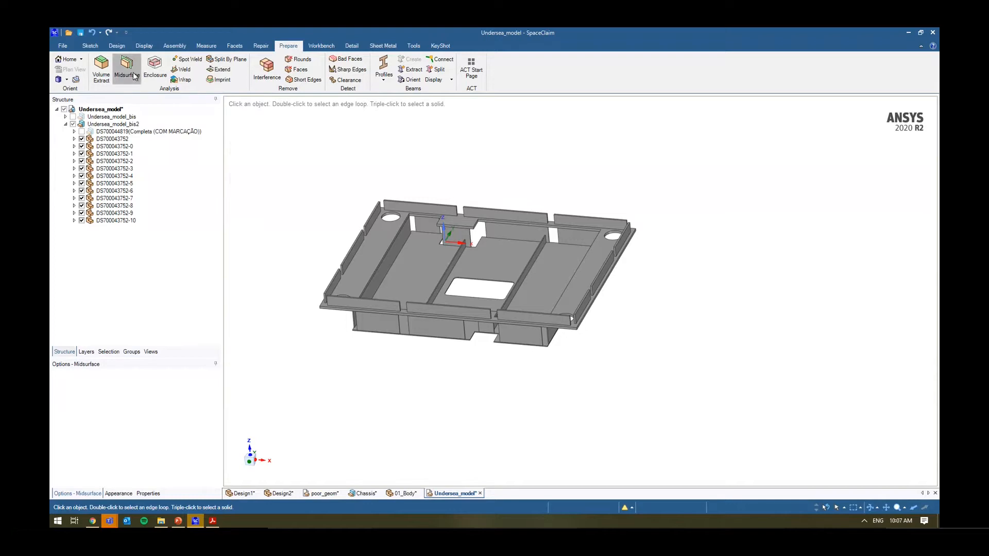
middle_click_drag(441, 265, 449, 230, "shift")
scroll(450, 230, "up", 3)
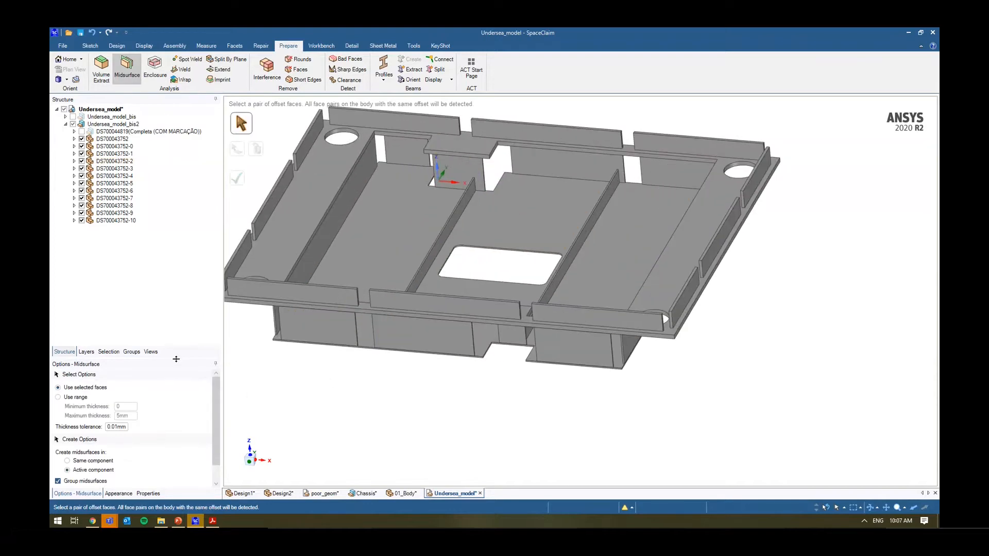
left_click_drag(176, 360, 175, 251)
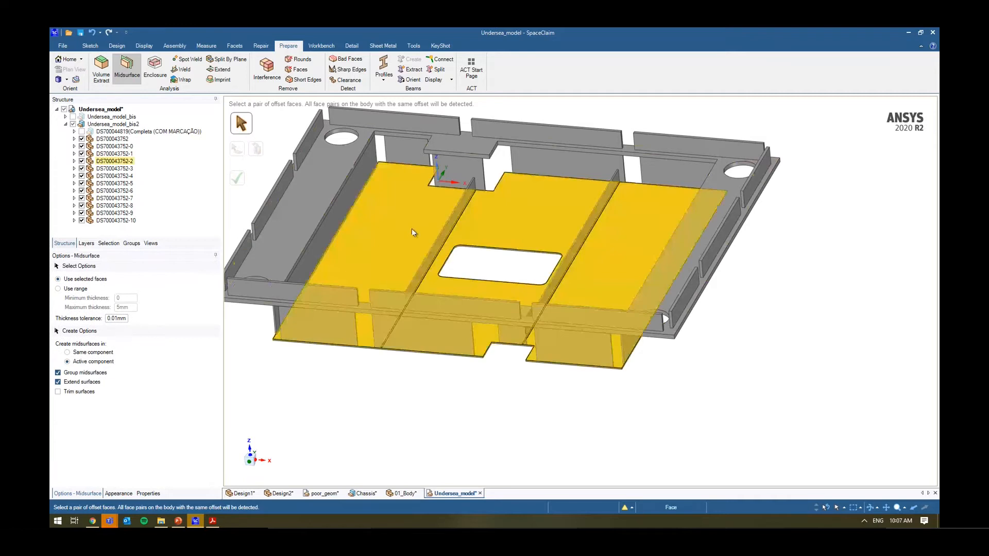
left_click(403, 227)
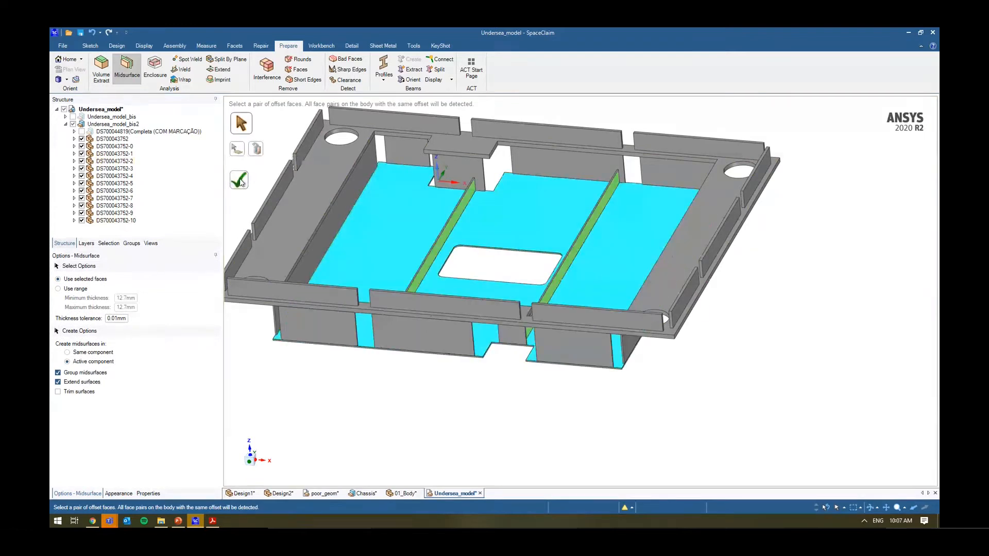
left_click(241, 182)
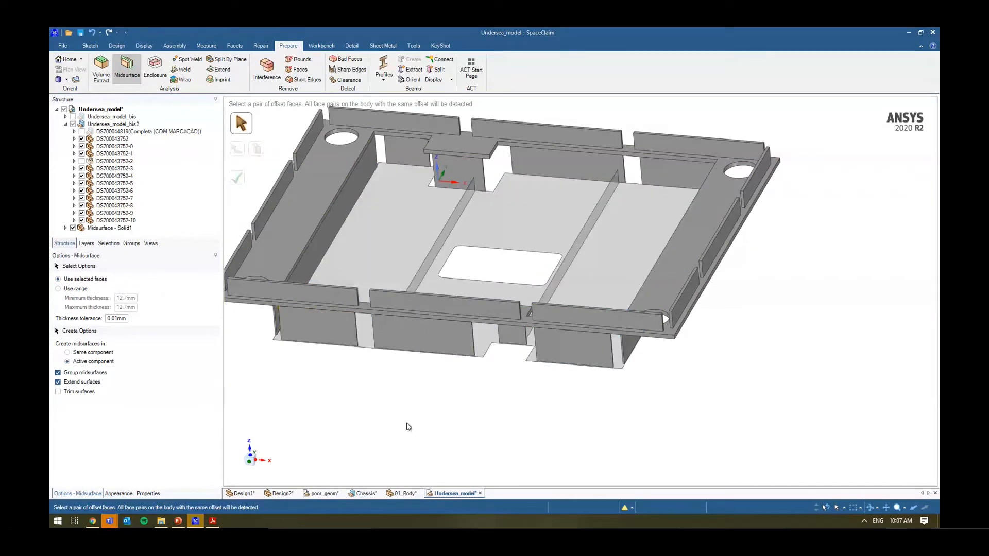
middle_click_drag(440, 215, 435, 244)
key("Escape")
left_click(405, 230)
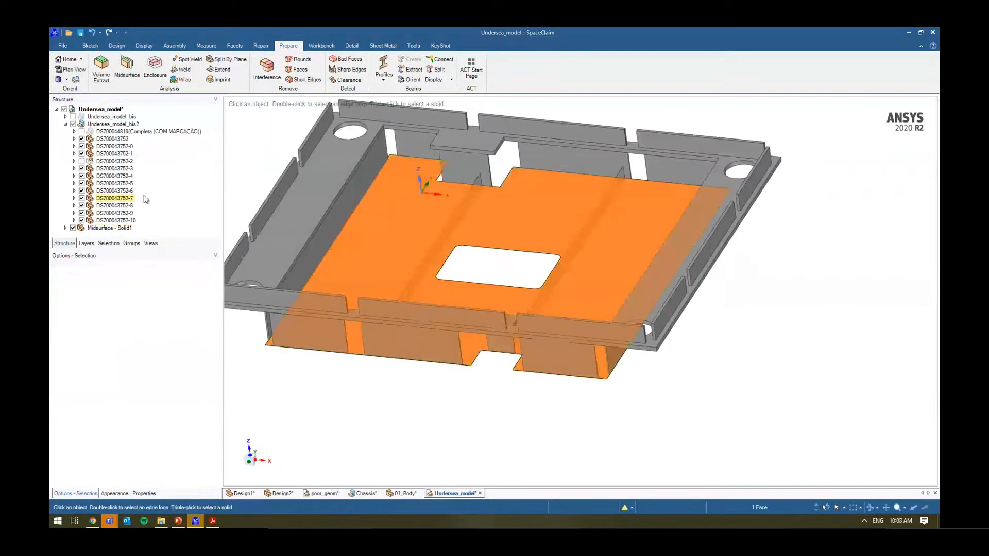
left_click(115, 161)
left_click(74, 162)
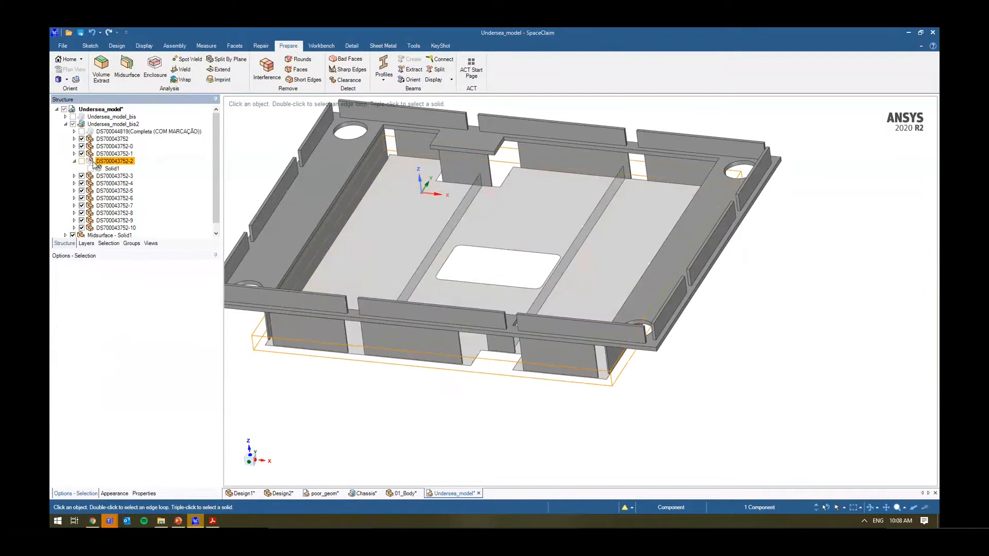
left_click(74, 162)
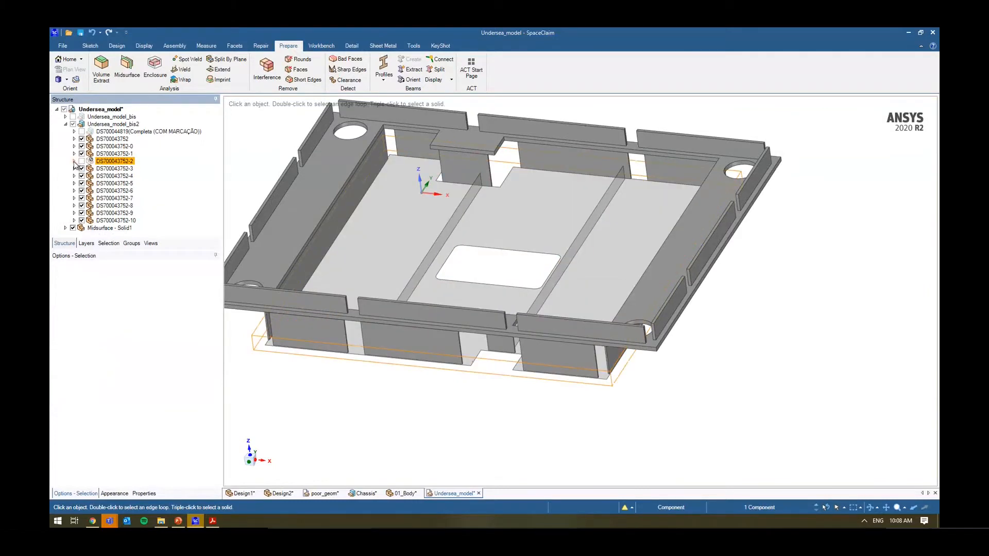
left_click(75, 161)
left_click(82, 161)
left_click(81, 162)
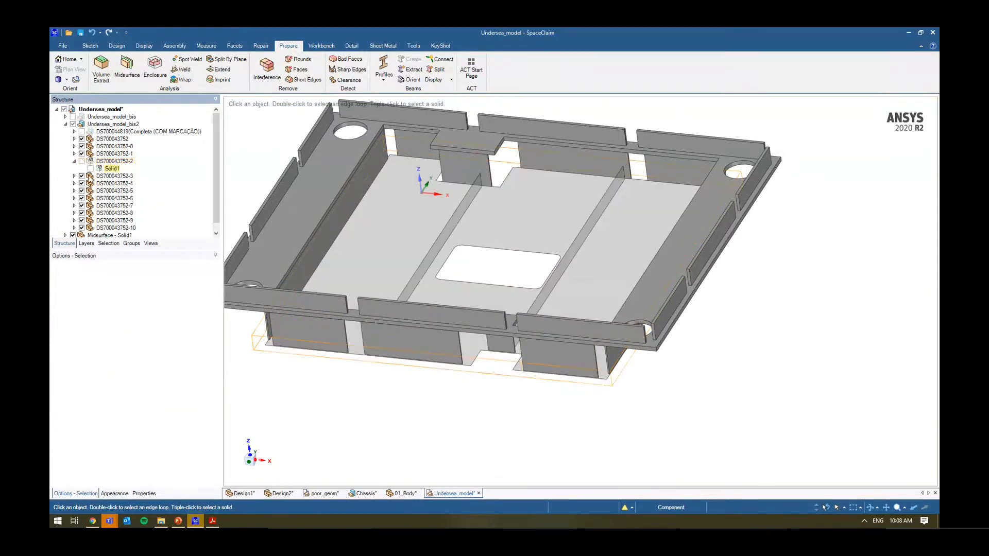
- Examine the individual midsurface bodies inside the Midsurface - Solid1 component
left_click(66, 236)
left_click(117, 213)
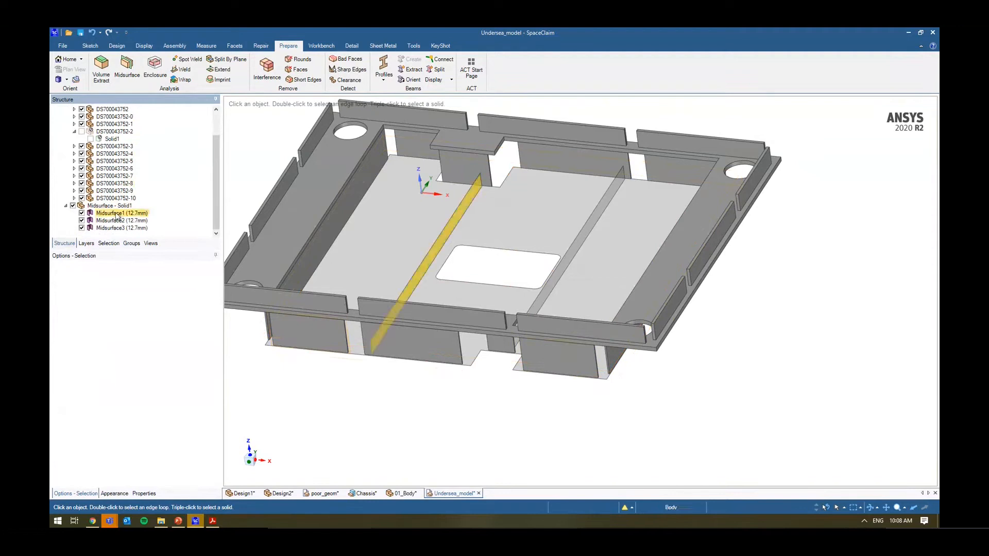
left_click(111, 206)
left_click(117, 213)
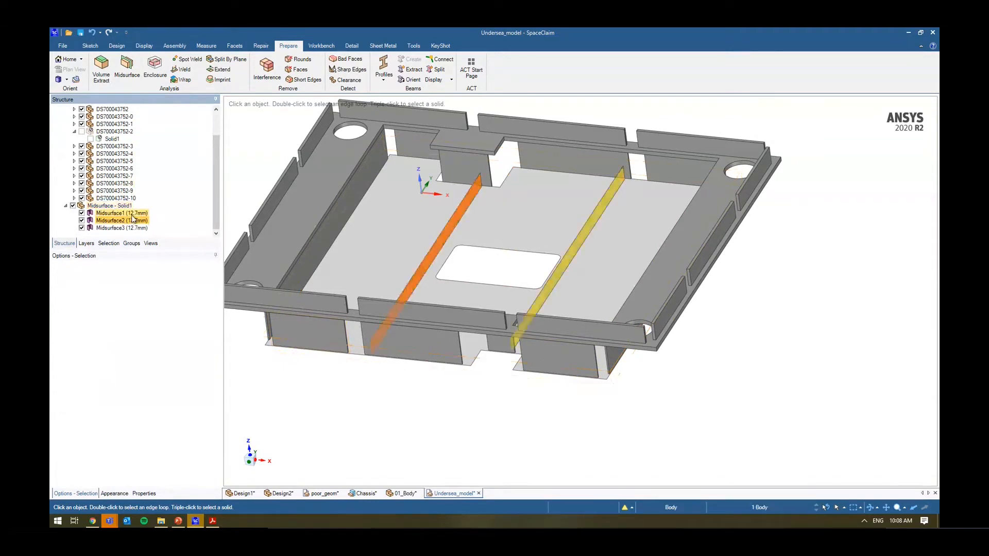
left_click(128, 228, "shift")
left_click(348, 390)
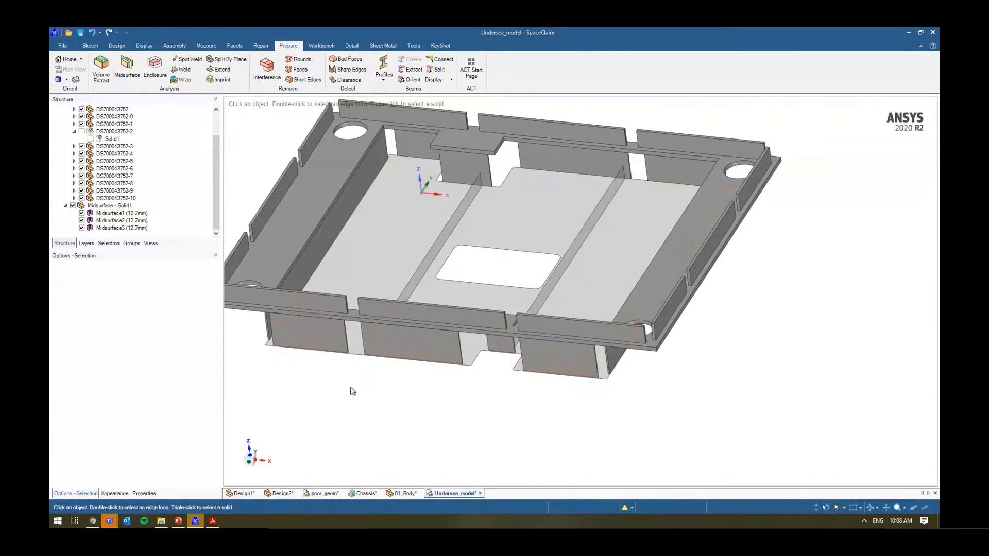
left_click_drag(159, 305, 160, 321)
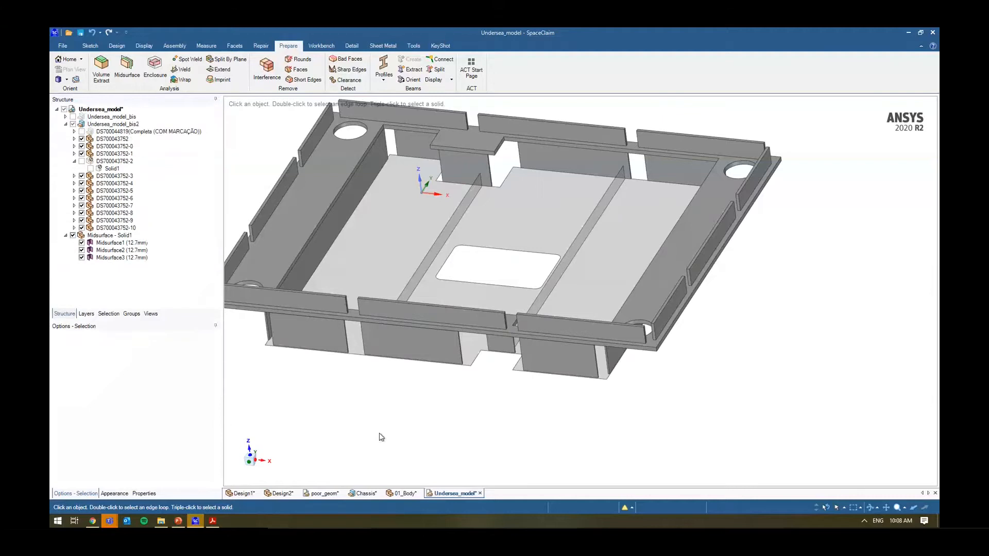
- Try to create a midsurface from the upper frame plate while its upright strips are attached, and undo it
left_click(126, 67)
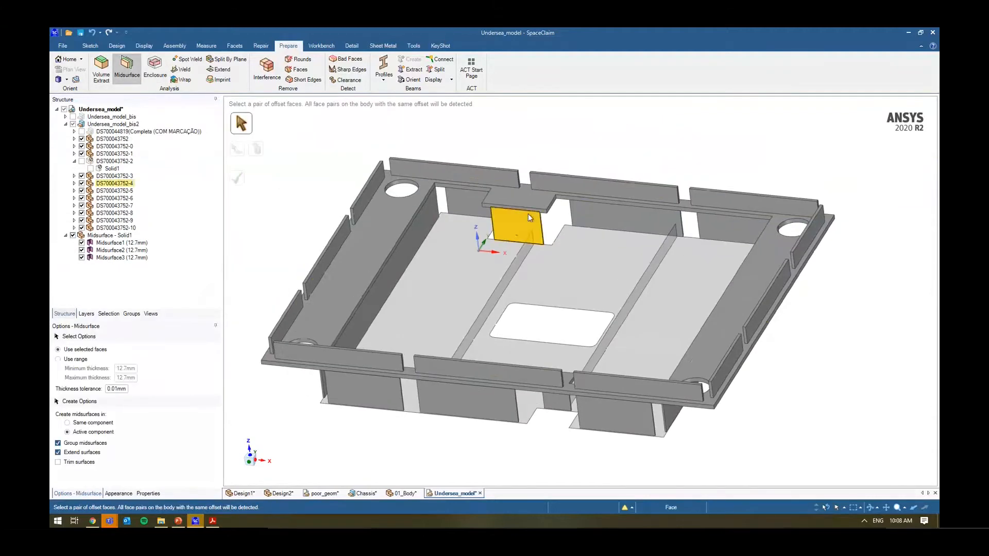
left_click(379, 215)
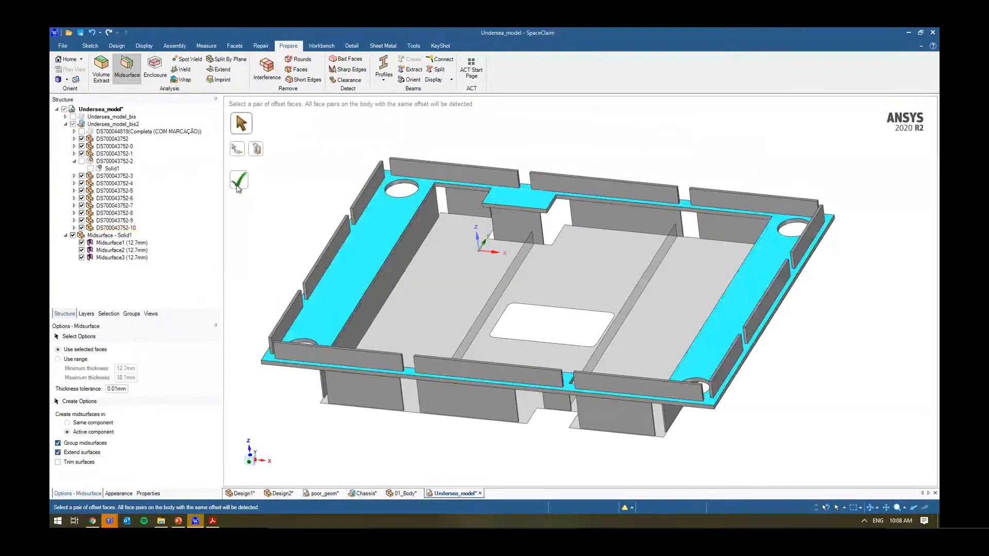
left_click(239, 181)
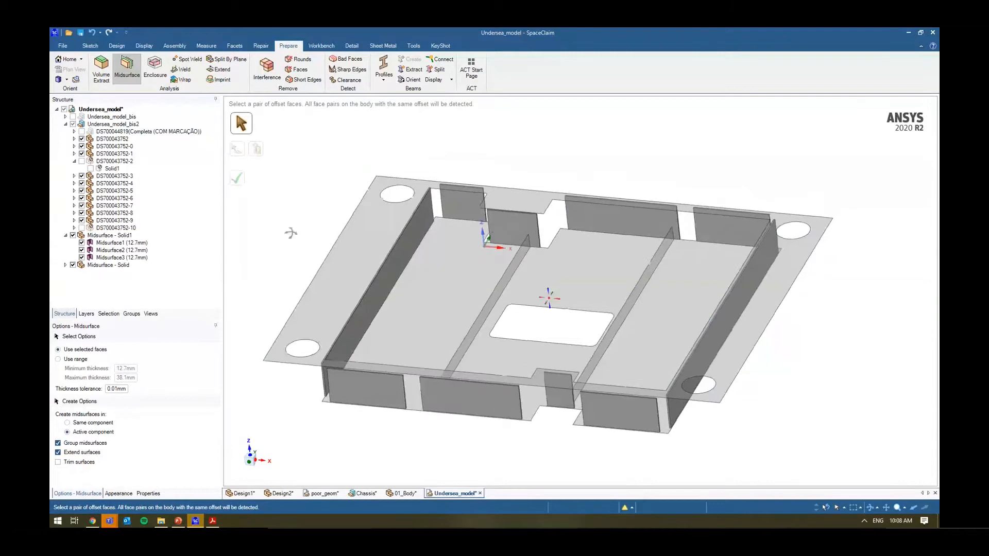
middle_click_drag(727, 427, 727, 388)
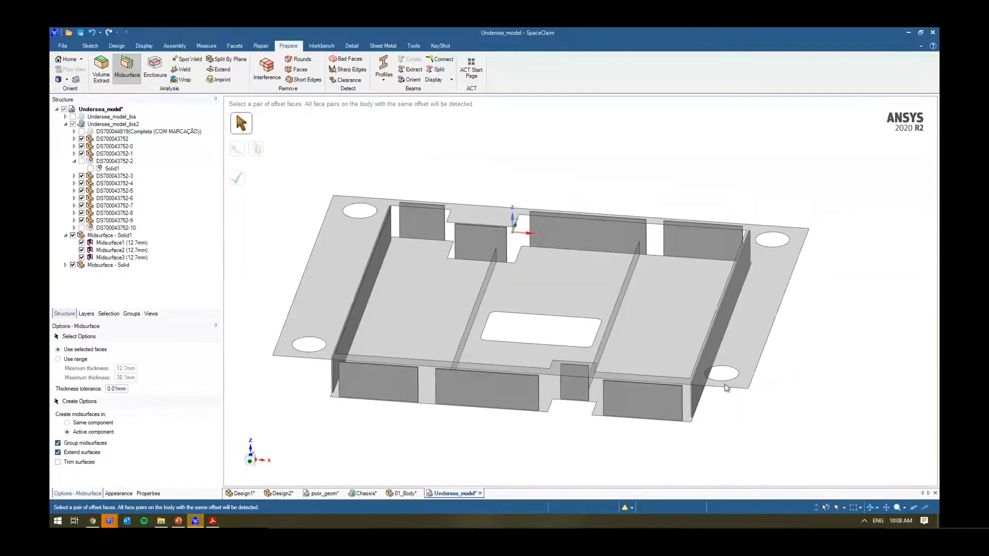
key("ctrl+z")
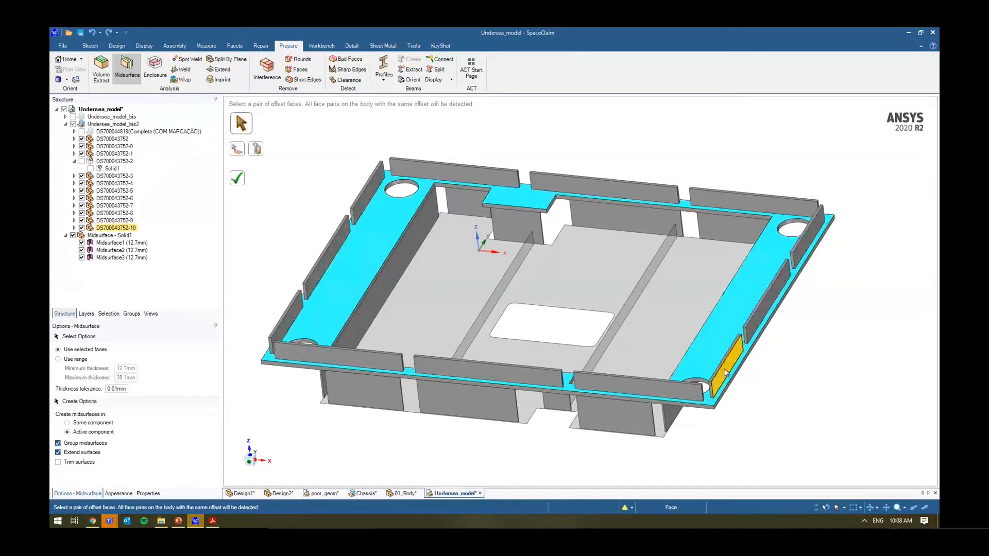
key("Escape")
key("Escape")
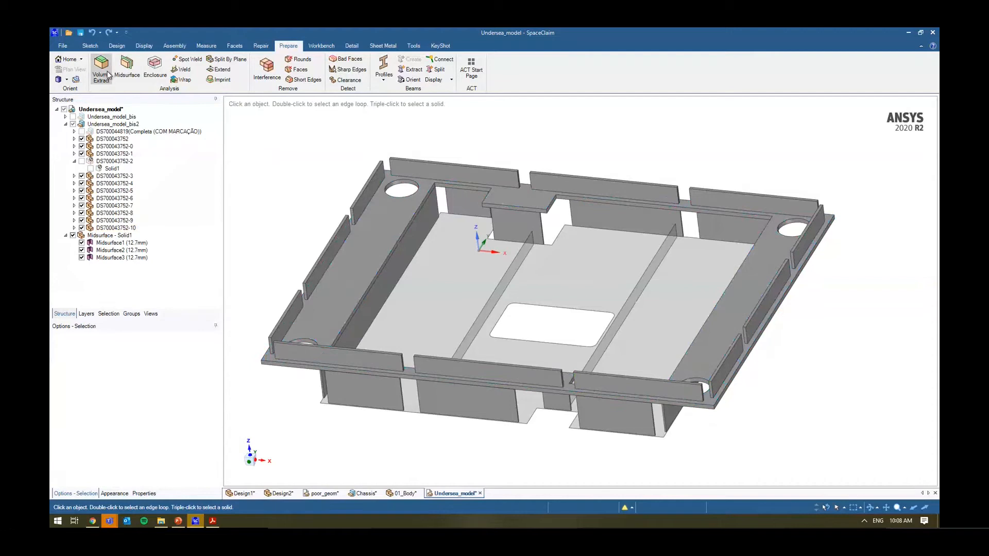
- Split the upper frame body with Split Body so the flat plate is separated from its upright strips
left_click(116, 46)
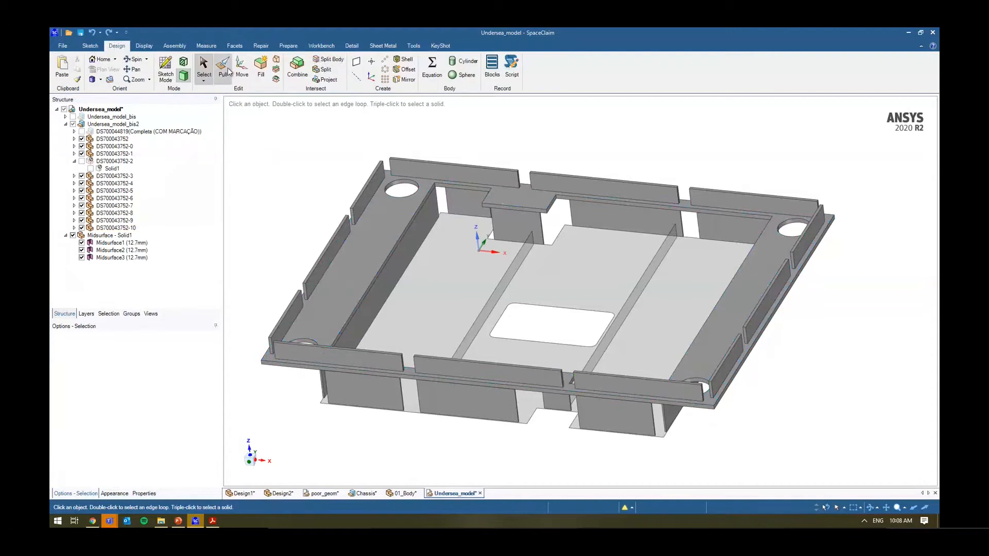
left_click(321, 60)
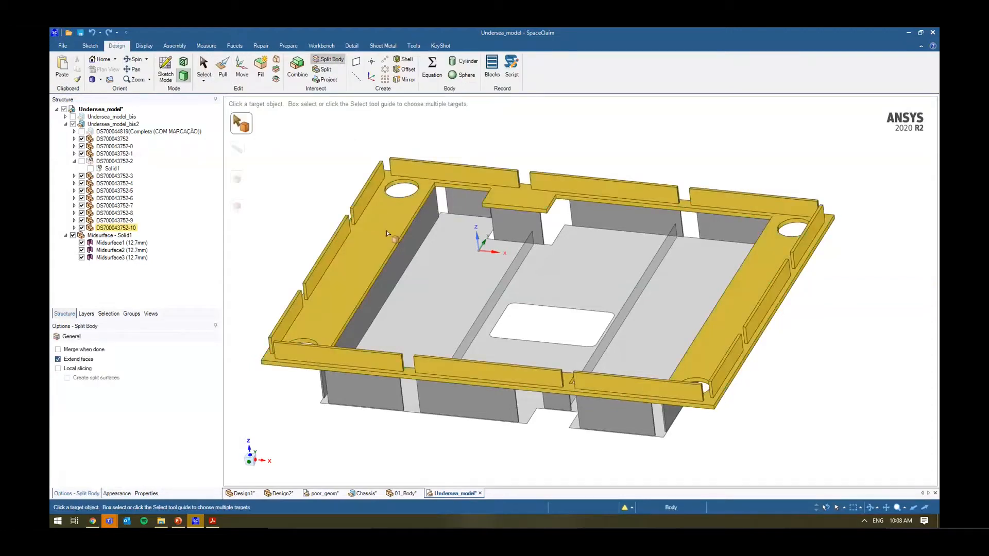
left_click(335, 71)
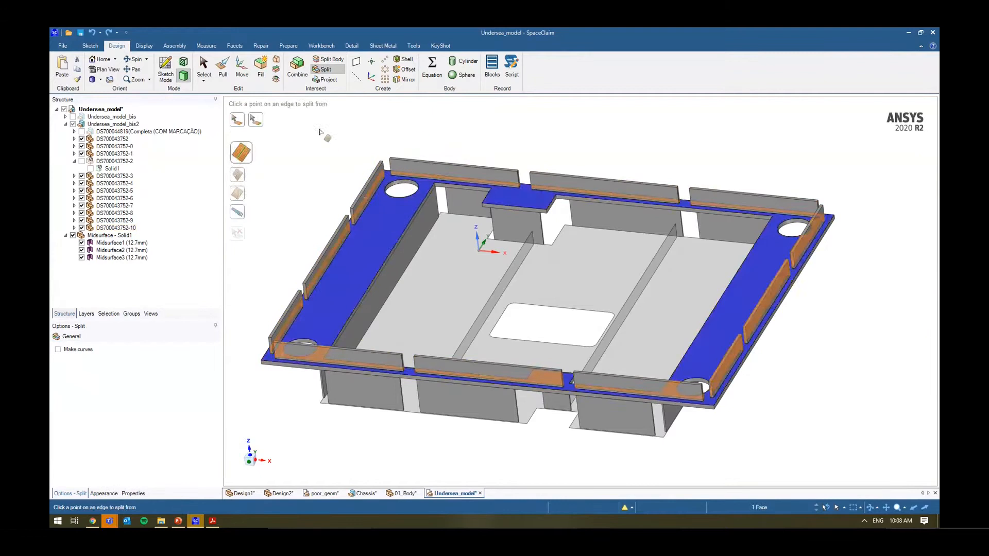
key("s")
triple_click(391, 218)
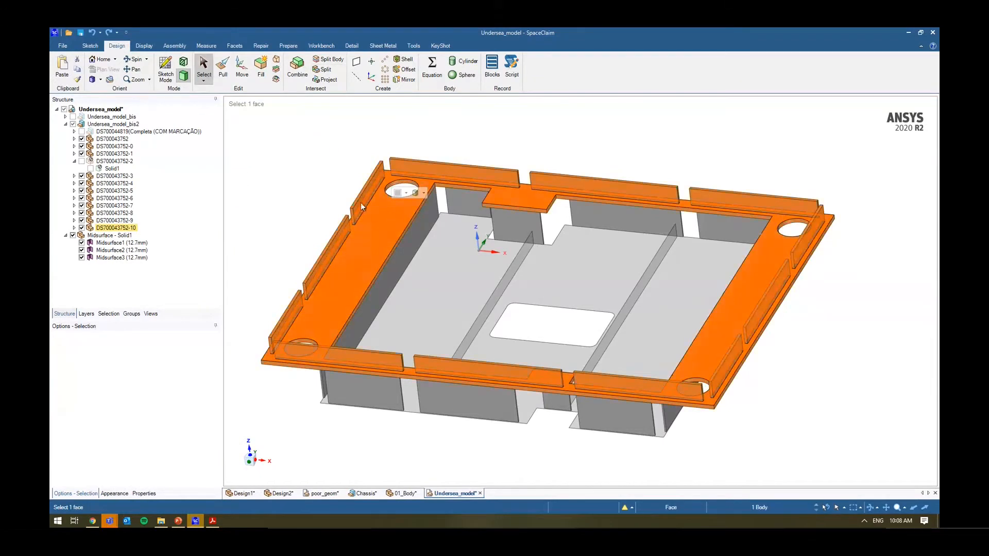
left_click(324, 73)
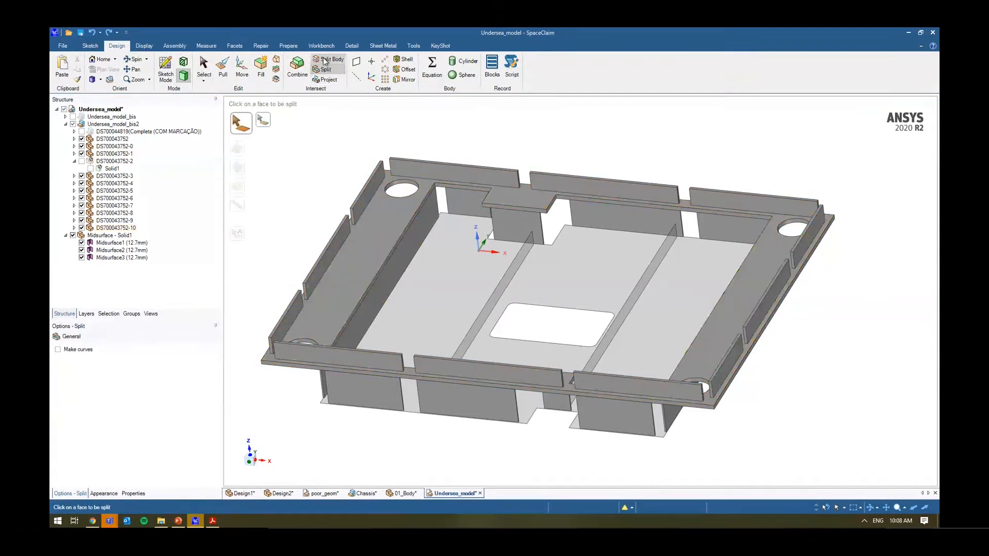
left_click(326, 61)
left_click(388, 226)
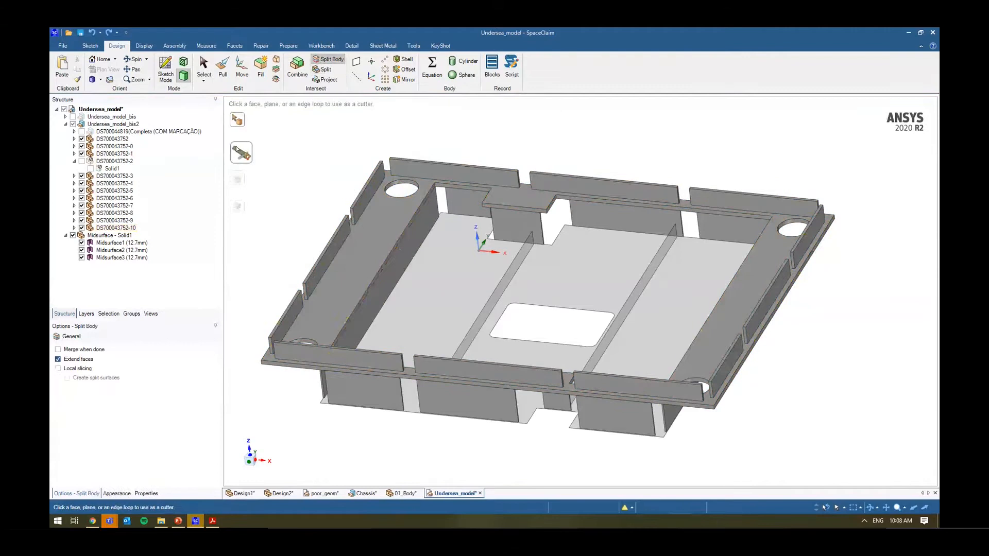
left_click(414, 238)
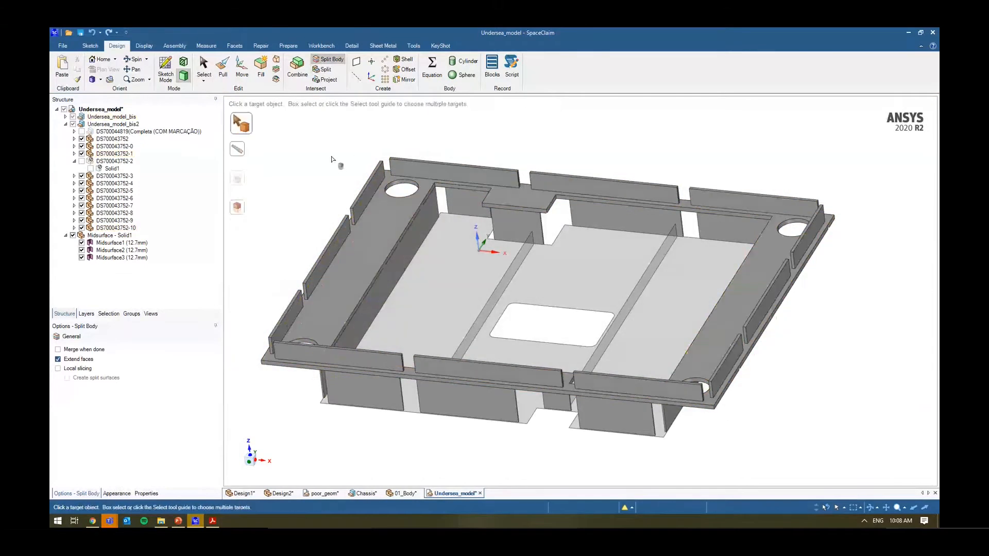
key("Escape")
left_click(321, 46)
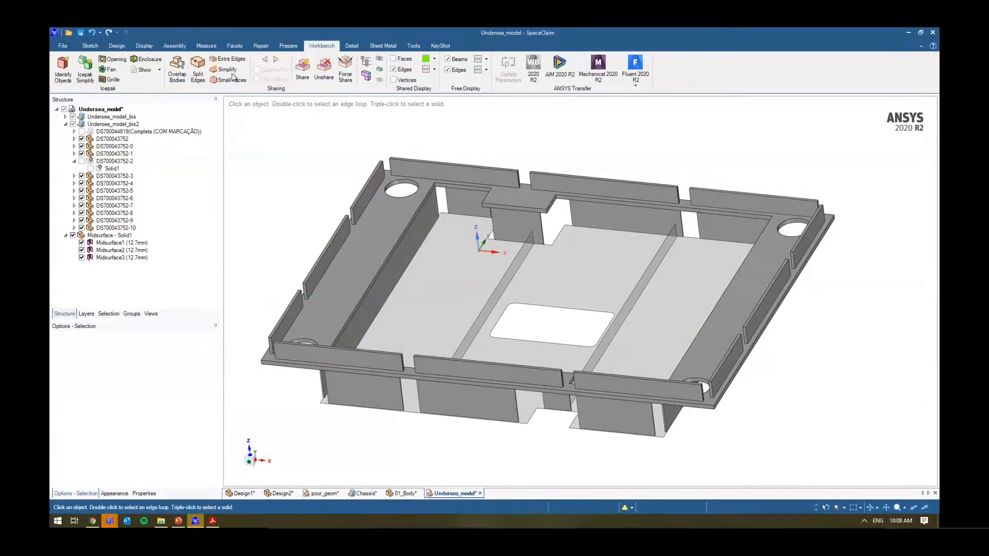
left_click(206, 46)
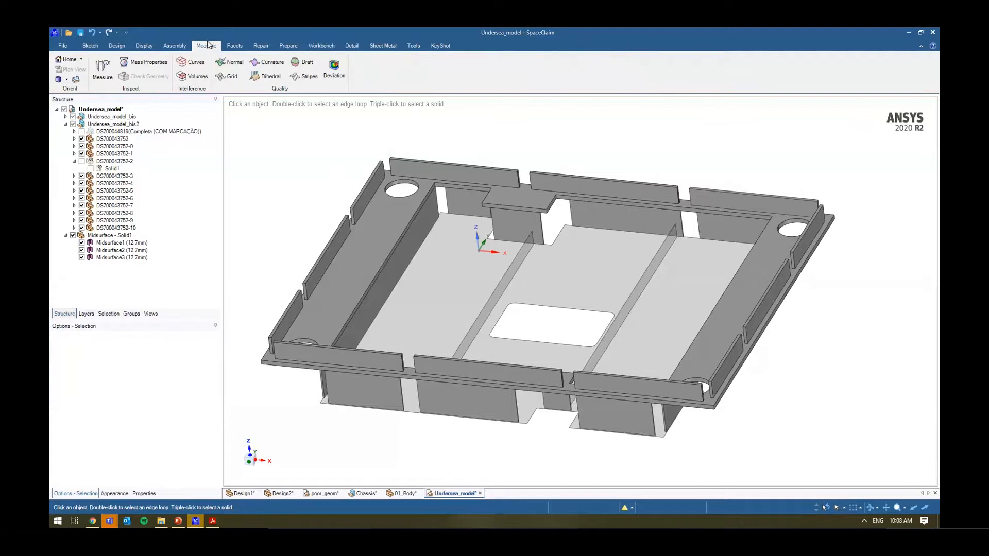
left_click(288, 46)
left_click(127, 66)
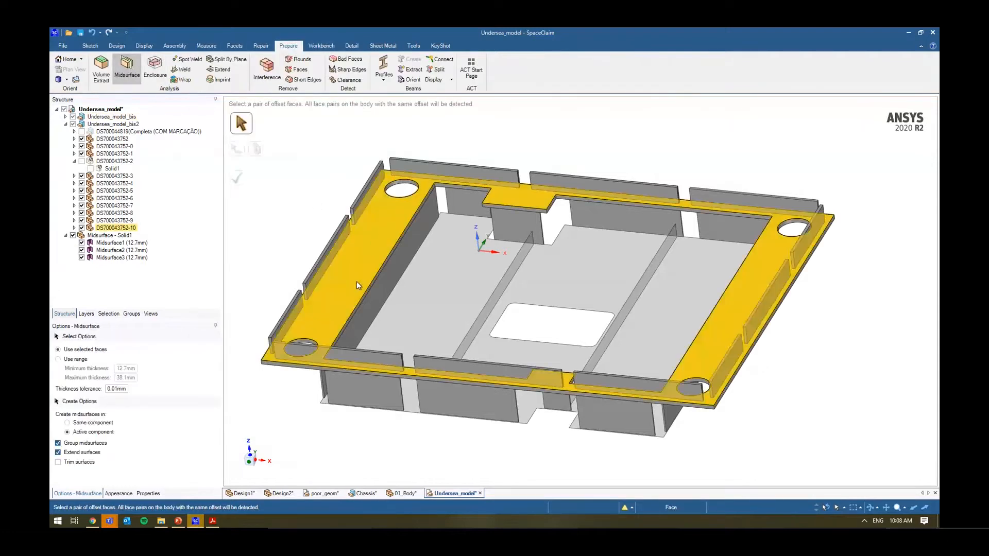
left_click(375, 255)
key("Escape")
left_click(127, 68)
key("Escape")
- Isolate the flat upper frame plate, hiding all other bodies
left_click(721, 333)
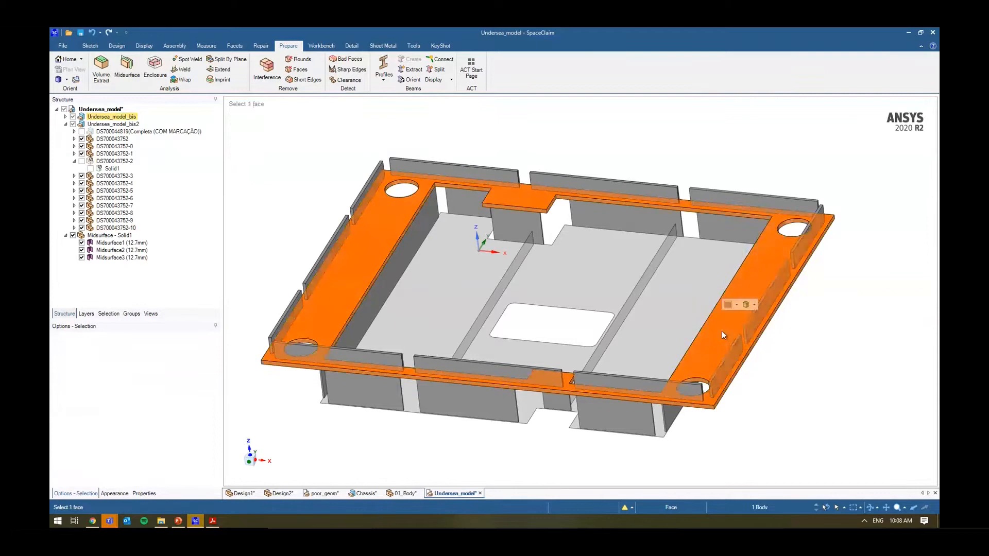
right_click(721, 330)
left_click(747, 175)
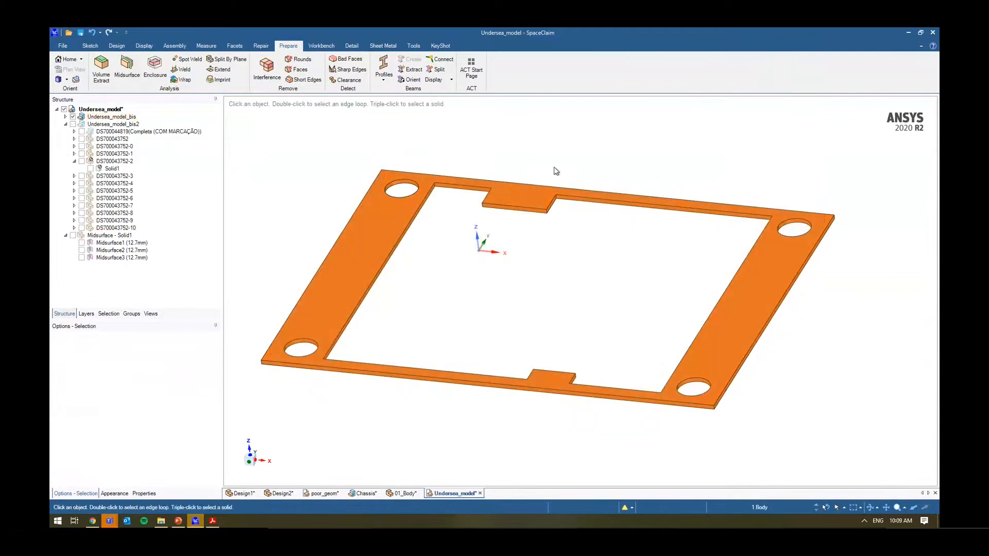
middle_click_drag(530, 187, 484, 216)
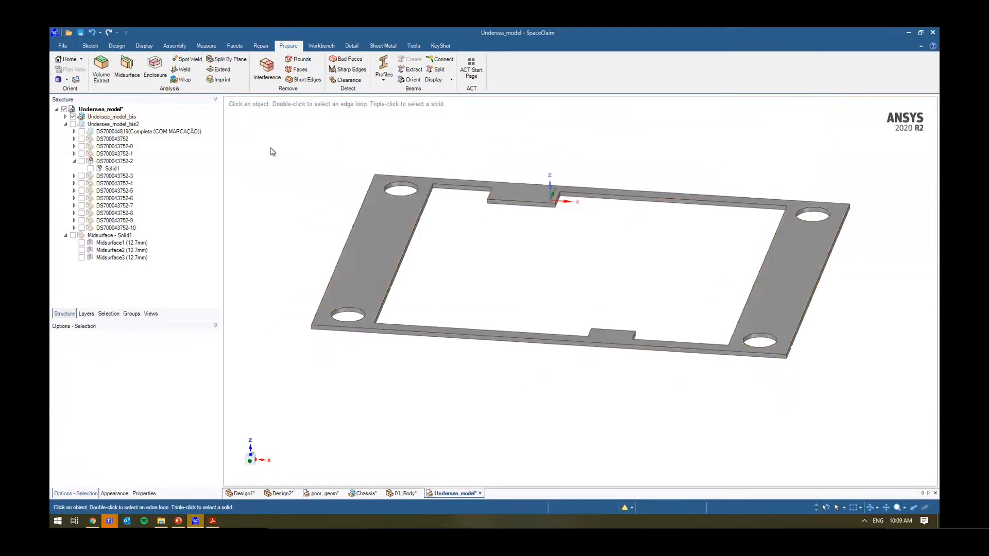
- Create a midsurface for the isolated upper frame plate from its large flat face pair
left_click(127, 69)
left_click(391, 240)
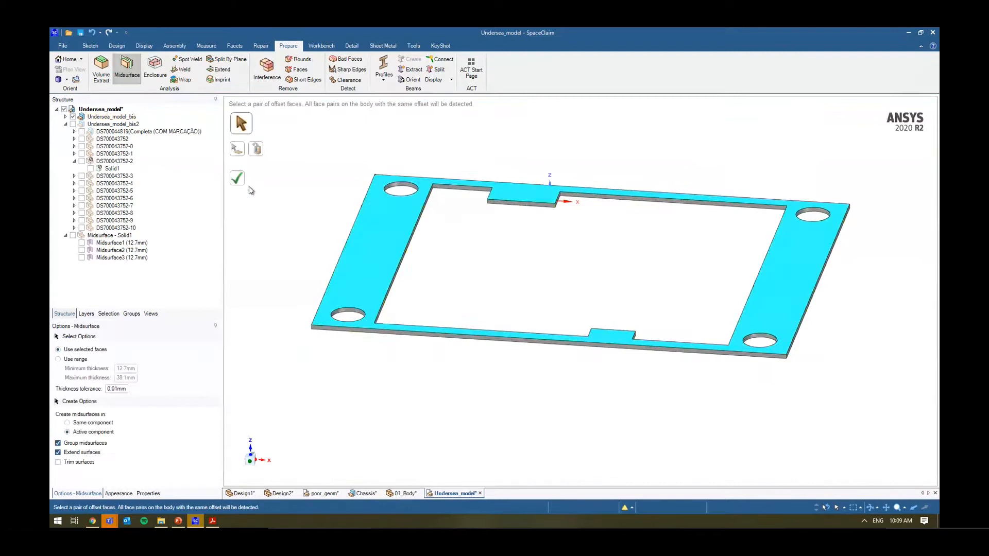
left_click(239, 181)
left_click(74, 161)
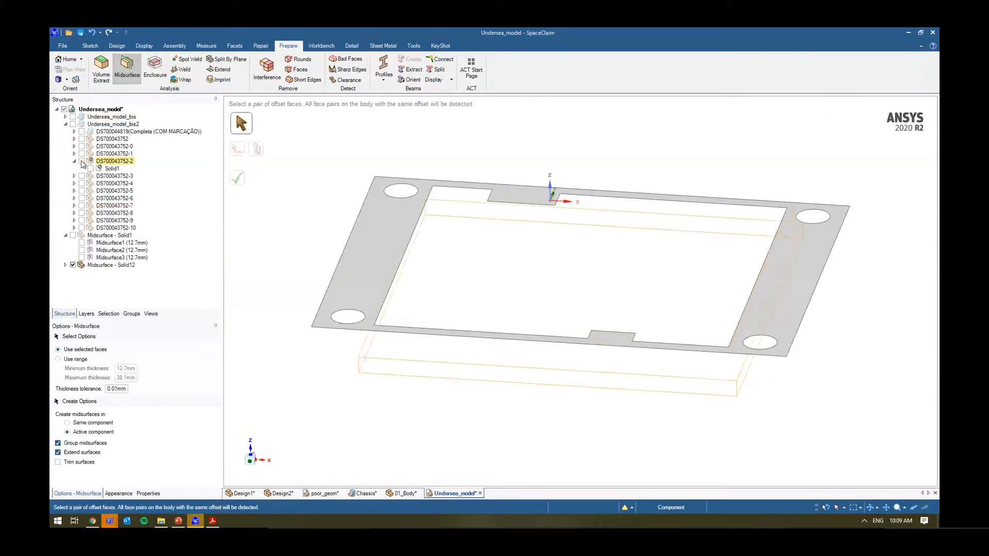
- Show the first midsurface group and the whole Undersea_model_bis2 component again
left_click(72, 116)
left_click(73, 116)
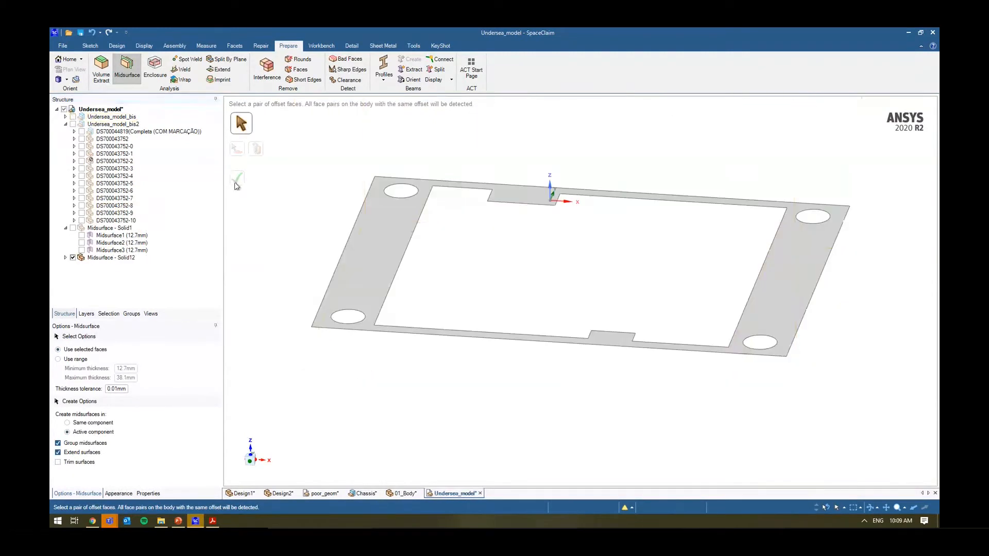
left_click(72, 228)
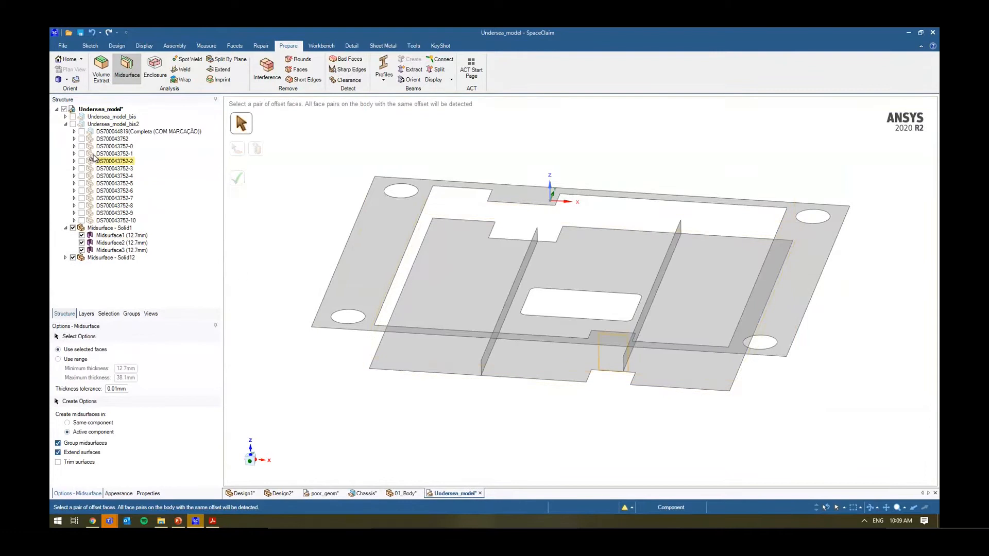
left_click(73, 124)
scroll(326, 393, "down", 3)
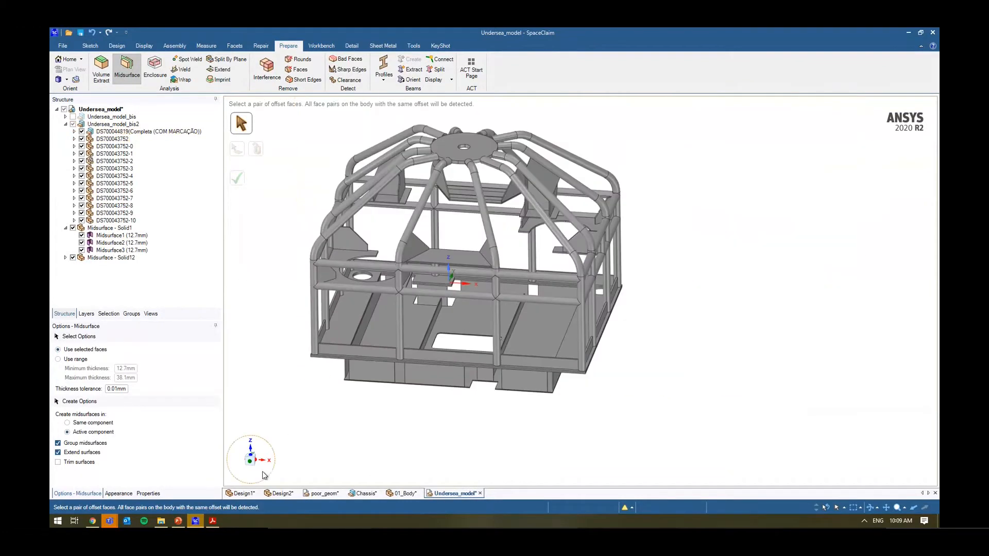
- Hide the tubular frame and its gussets from a front view, leaving only the base plates and strips displayed
left_click(253, 463)
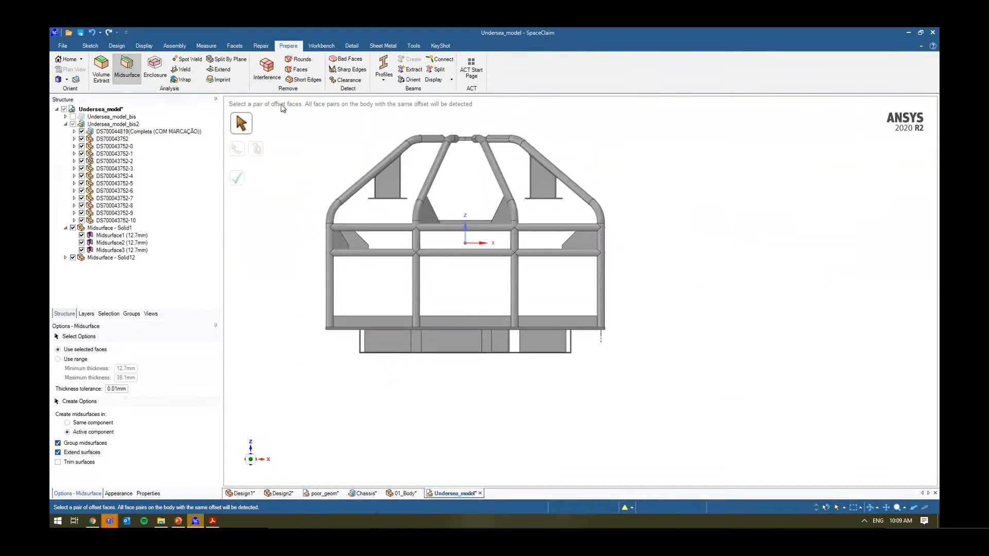
key("Escape")
left_click_drag(296, 101, 289, 115)
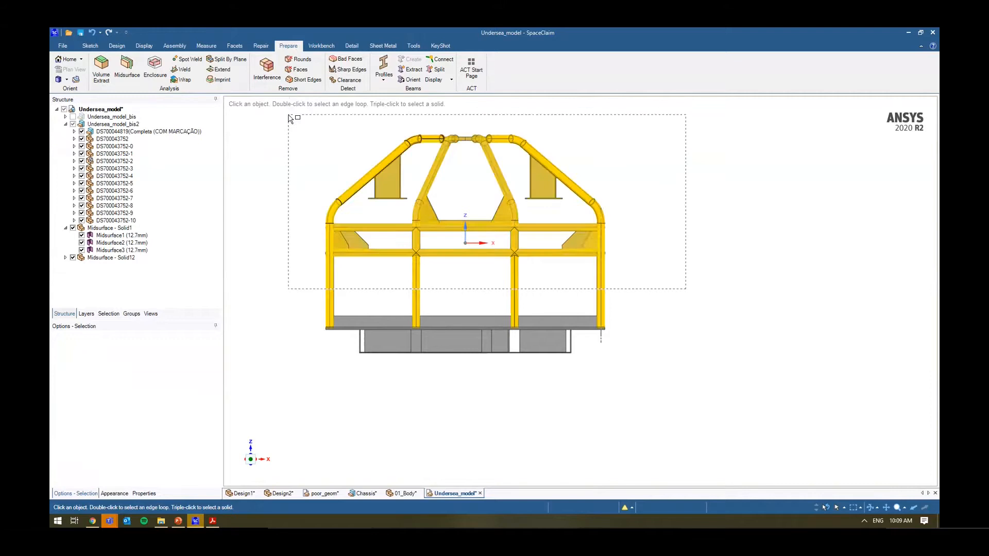
right_click(289, 115)
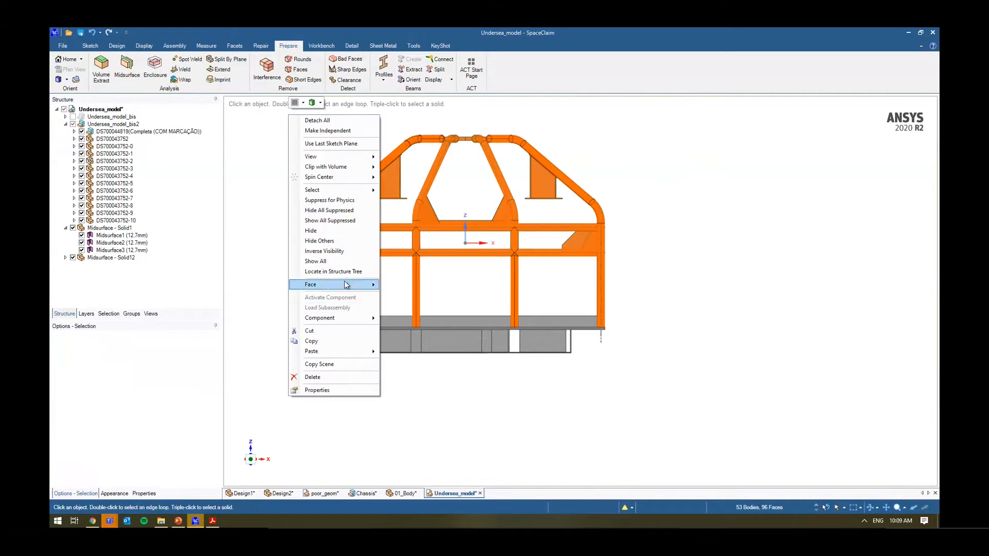
left_click(335, 230)
middle_click_drag(570, 261, 526, 289)
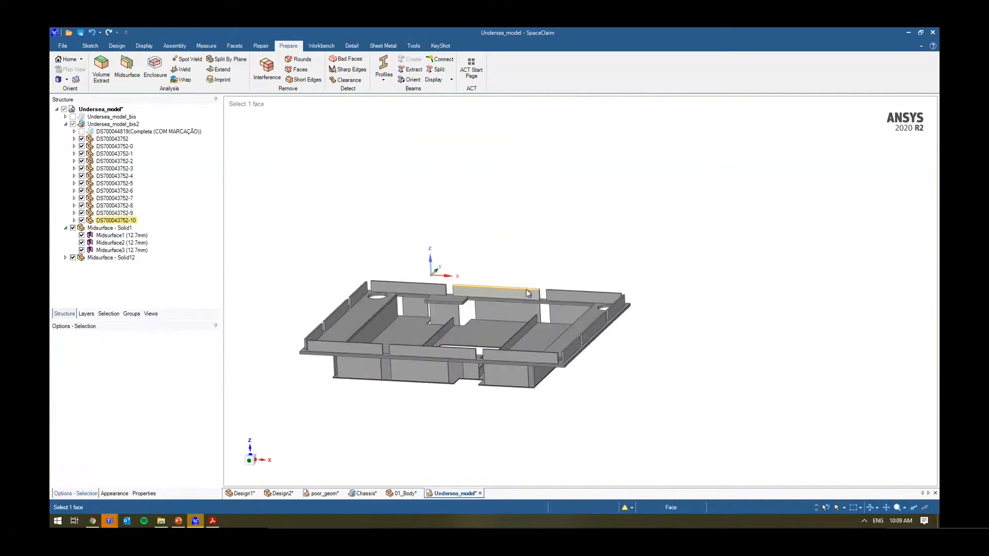
scroll(562, 232, "down", 3)
- Select all displayed base bodies, including the midsurfaces, and move them together into one new component
left_click_drag(275, 202, 347, 192)
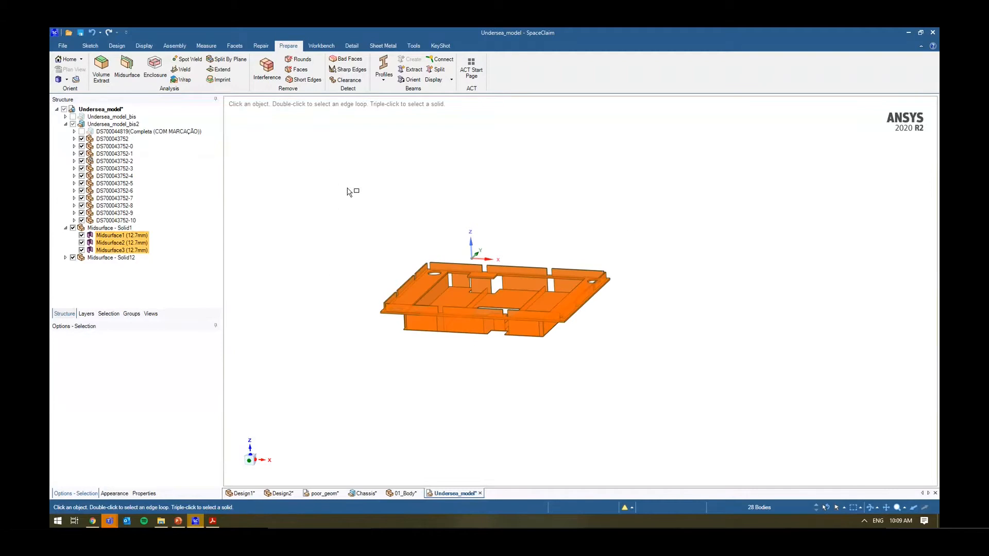
left_click(66, 228)
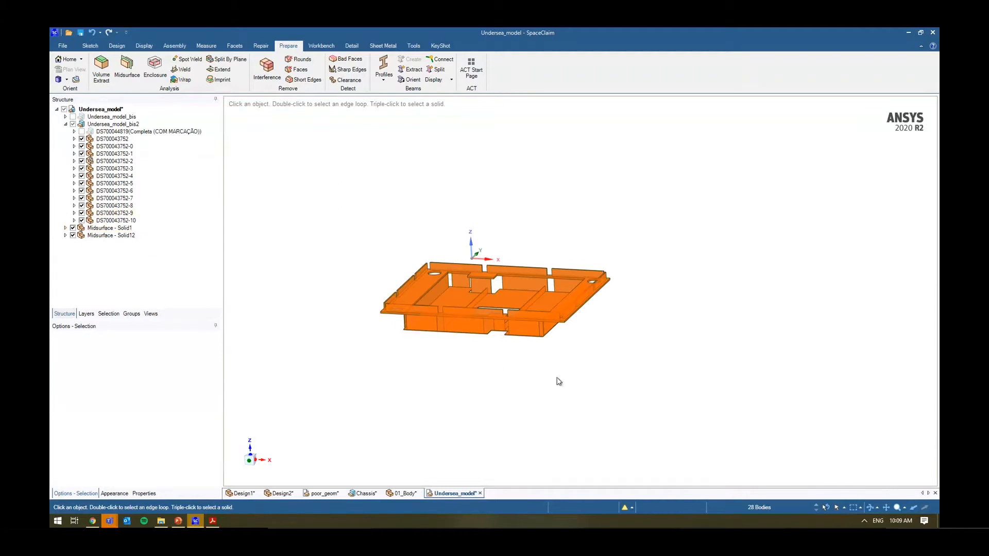
left_click_drag(741, 409, 357, 196)
right_click(348, 176)
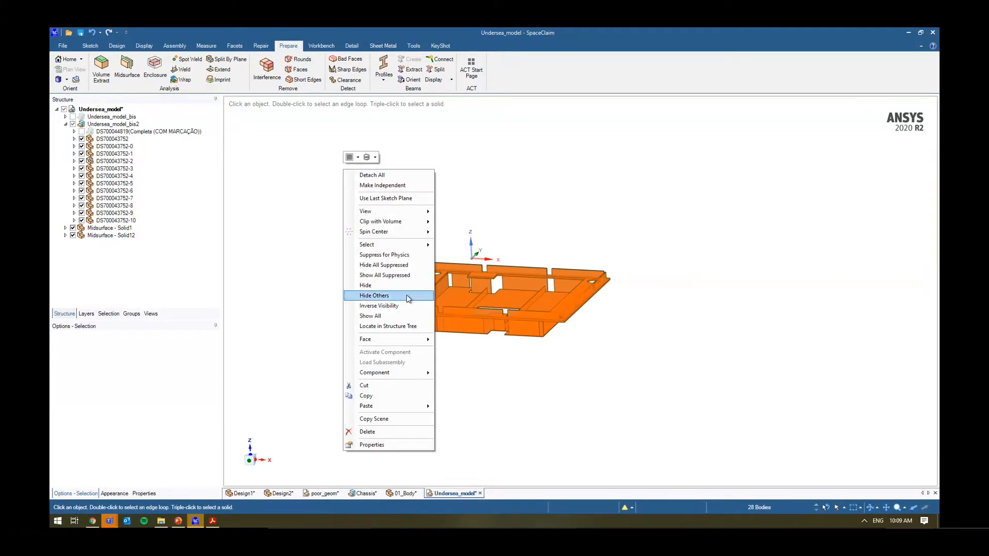
mouse_move(400, 372)
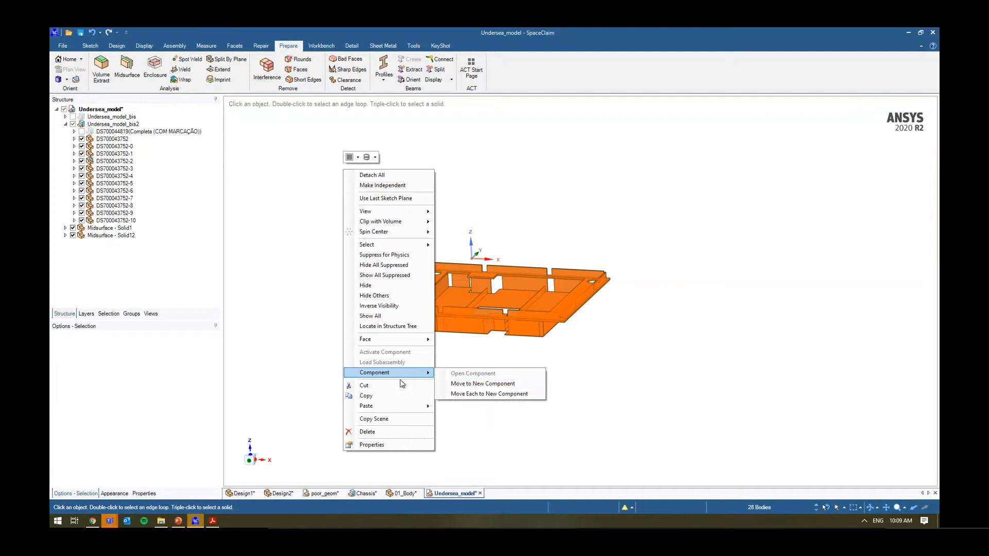
left_click(508, 386)
key("Return")
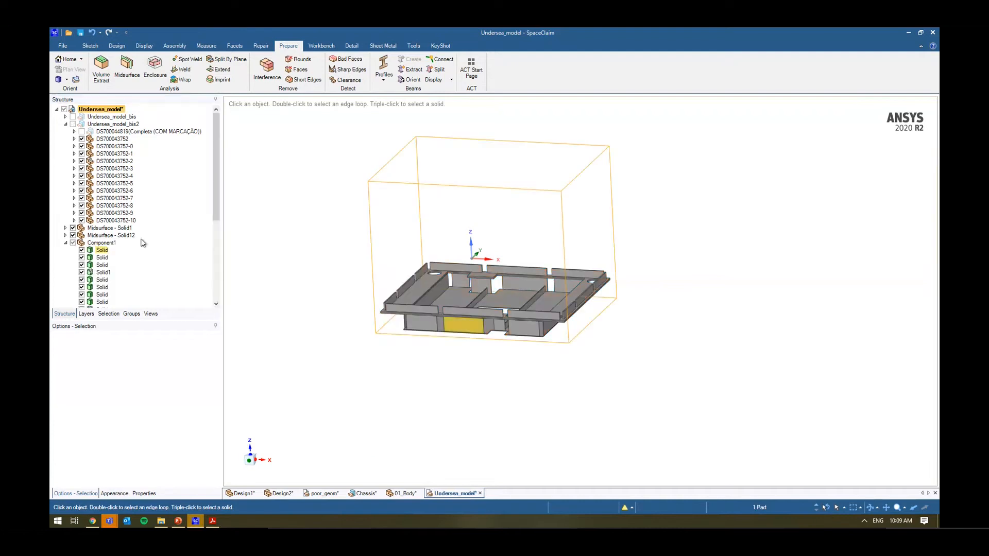
- Check the new component's contents by toggling its visibility, and rename it as bottom
left_click(72, 242)
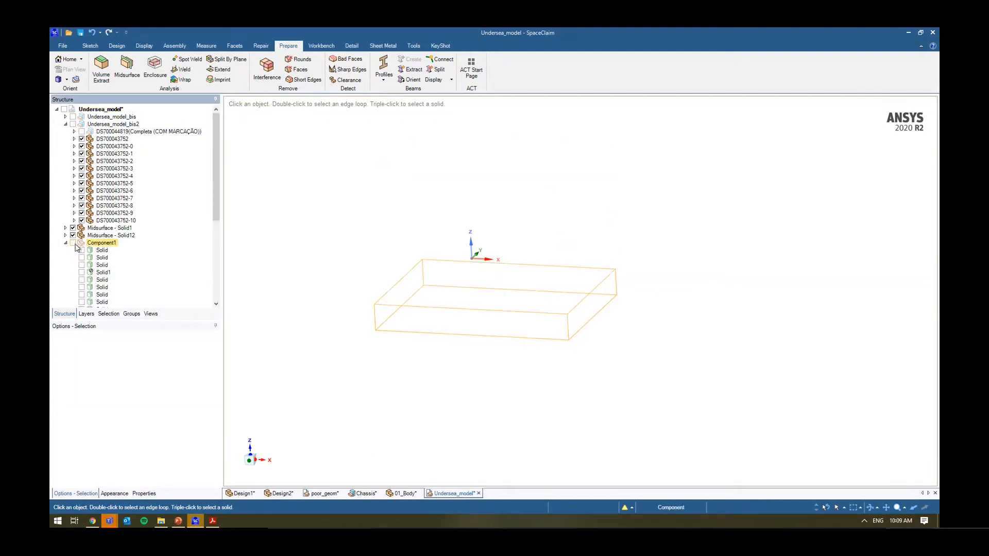
left_click(73, 243)
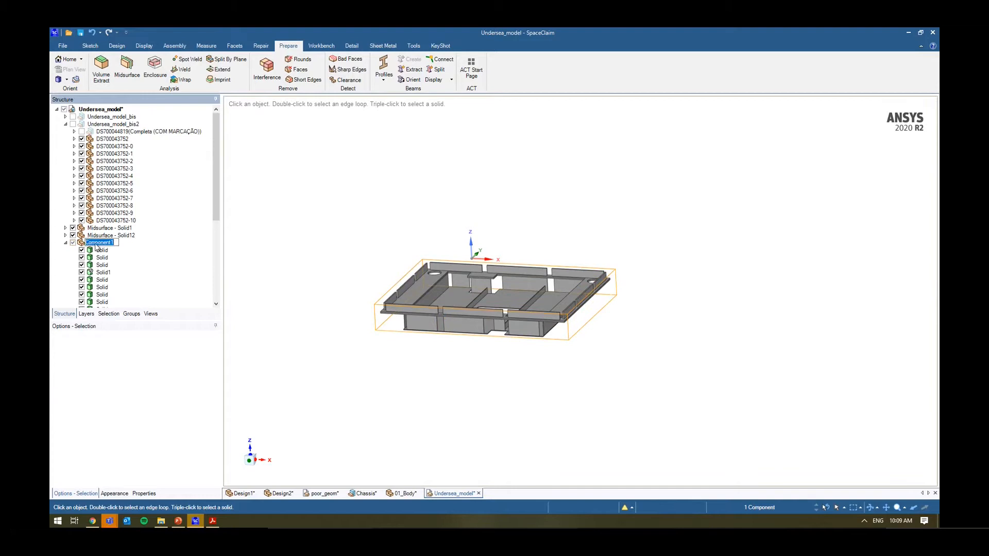
left_click(96, 245)
type("bottom")
key("Return")
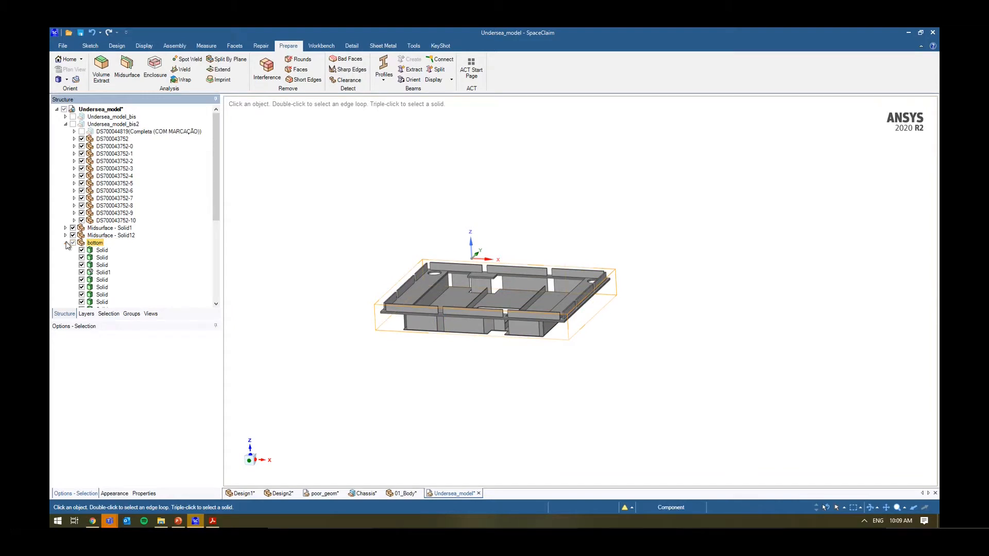
left_click(65, 243)
- Display Undersea_model_bis2 for comparison, hide it again, and keep the bottom component displayed
left_click(65, 124)
left_click(72, 125)
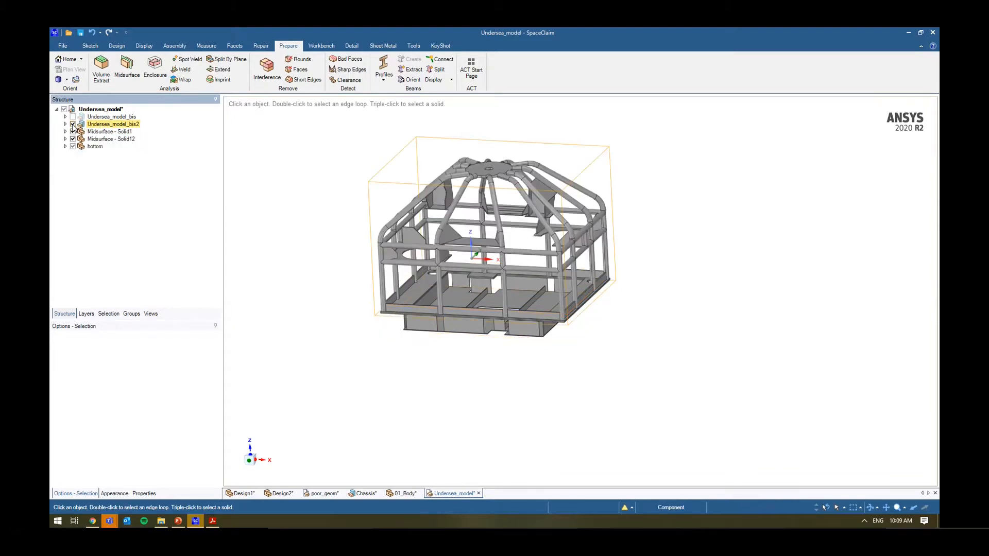
left_click(73, 124)
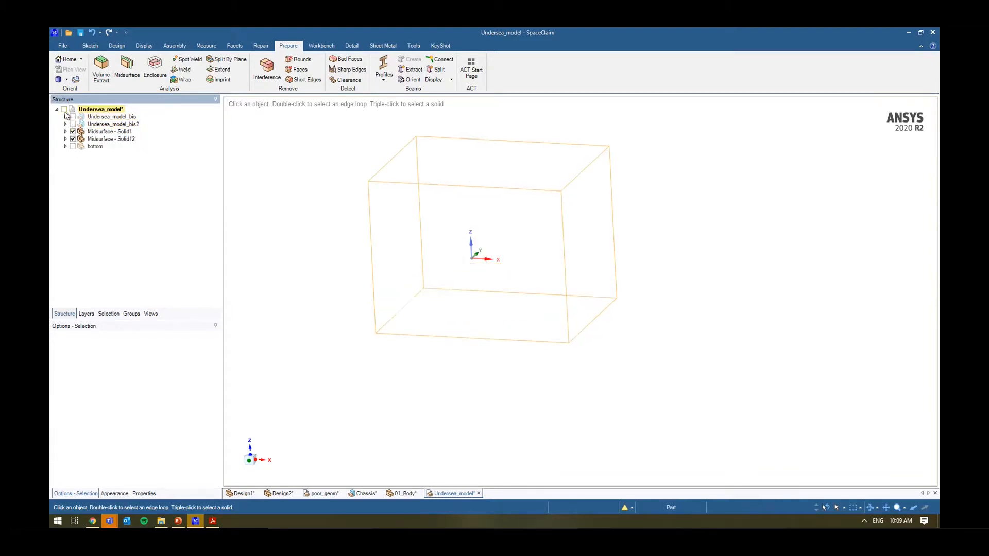
left_click(72, 146)
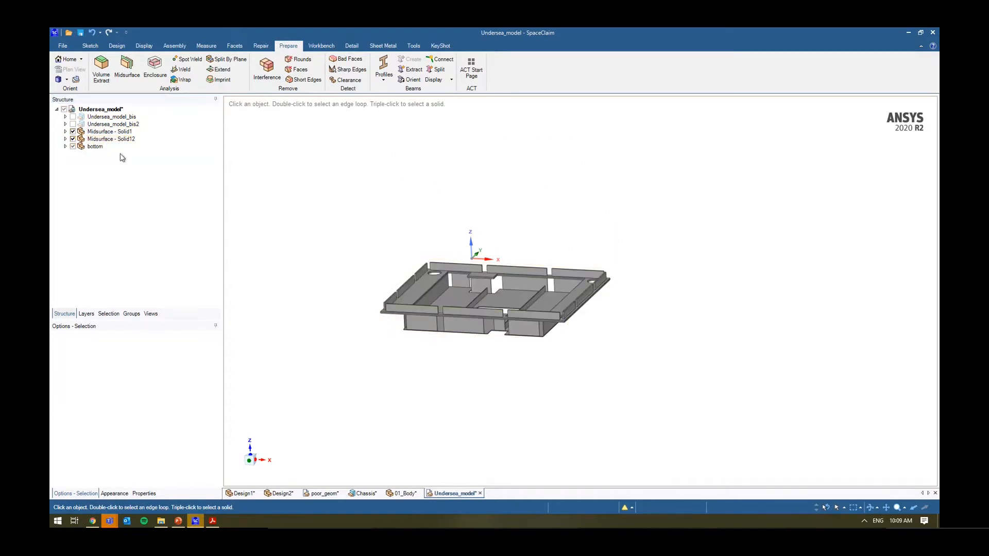
- Highlight the four midsurfaces in the bottom component, and hide all suppressed bodies
left_click(65, 146)
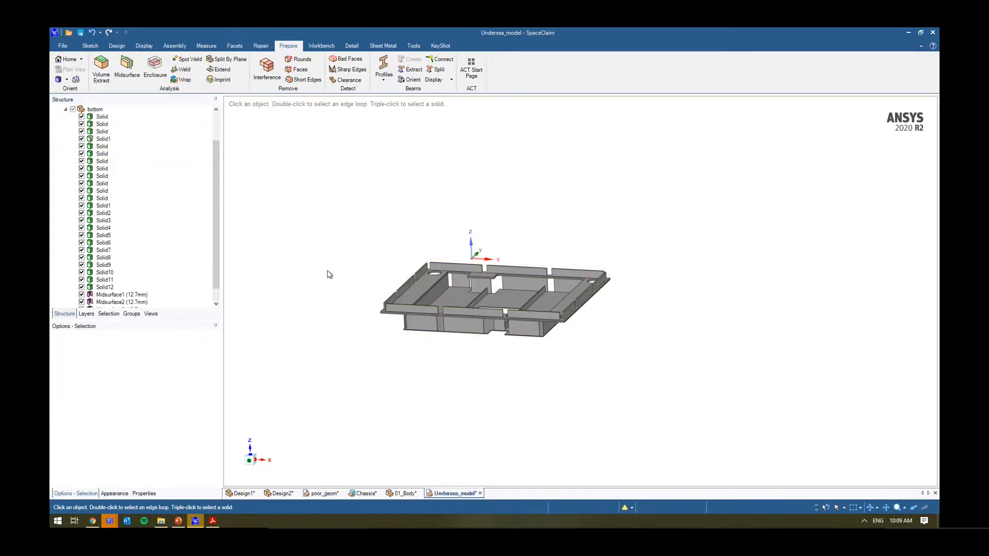
scroll(143, 297, "down", 1)
left_click(141, 281)
left_click(141, 302, "shift")
middle_click_drag(397, 360, 400, 390)
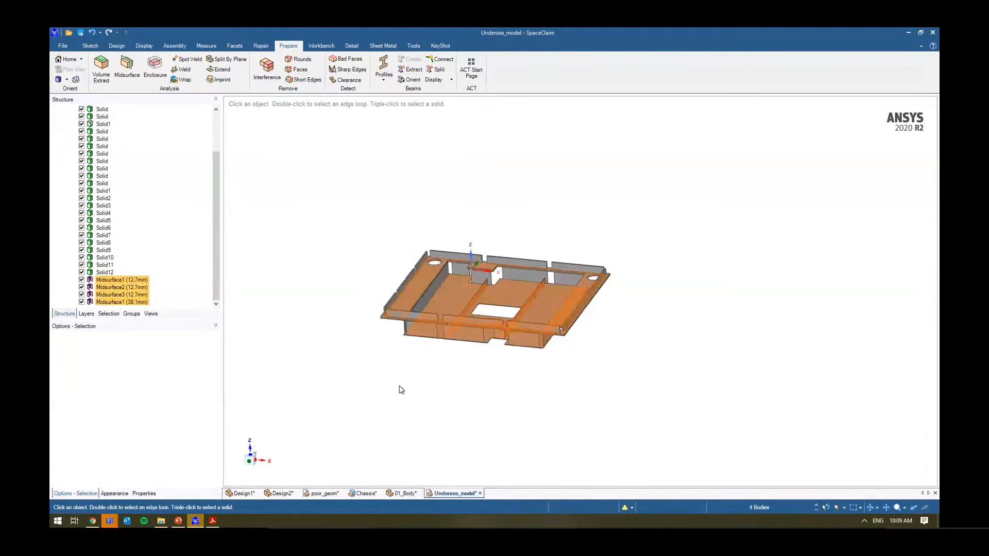
left_click(400, 389)
right_click(379, 279)
left_click(418, 336)
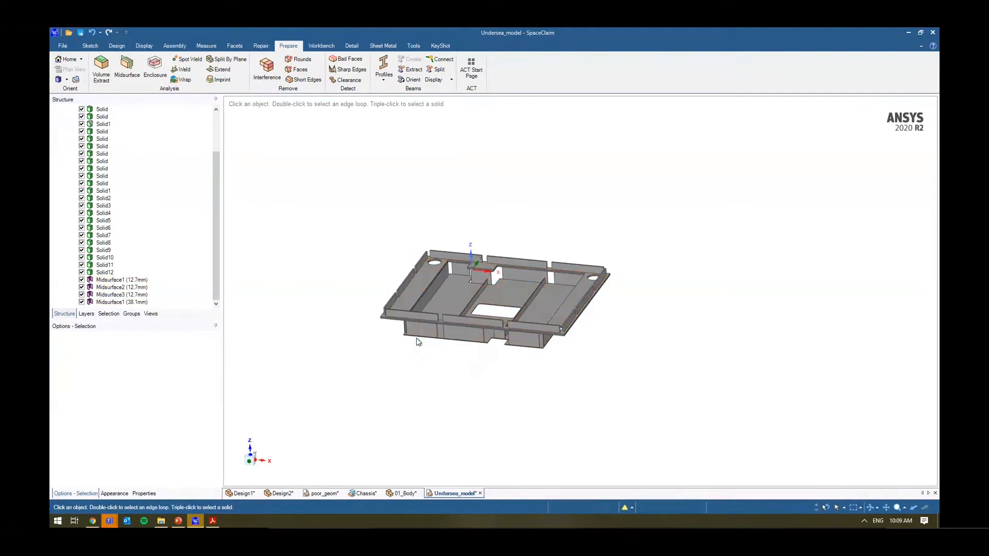
left_click(418, 338)
scroll(447, 344, "up", 2)
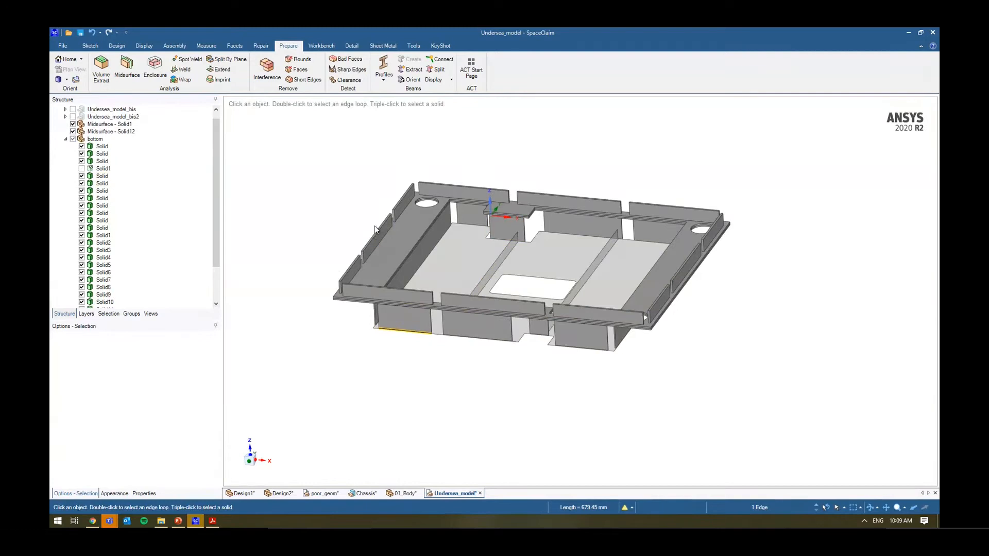
- Suppress the solid upper frame plate for physics and hide all suppressed bodies
left_click(410, 232)
right_click(410, 233)
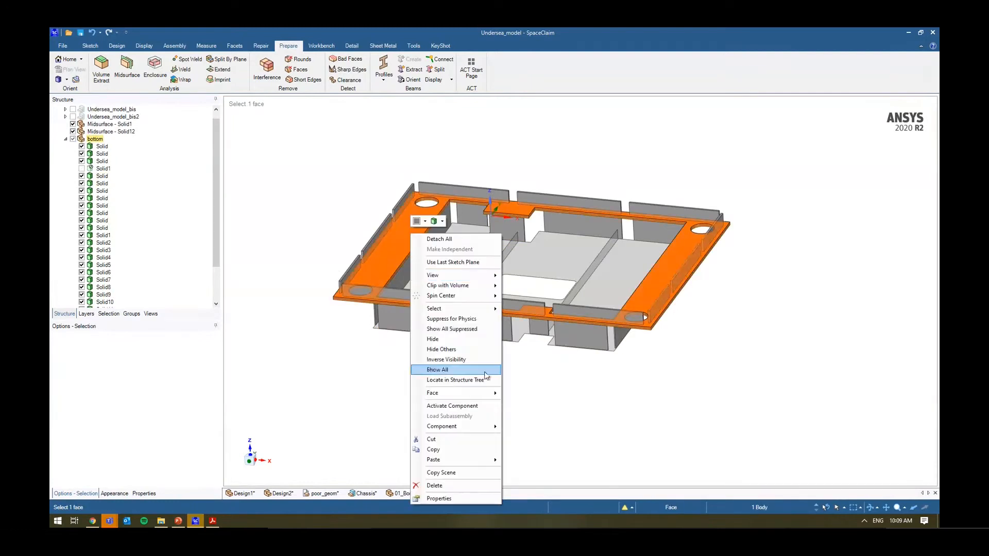
left_click(471, 318)
left_click(431, 383)
right_click(278, 177)
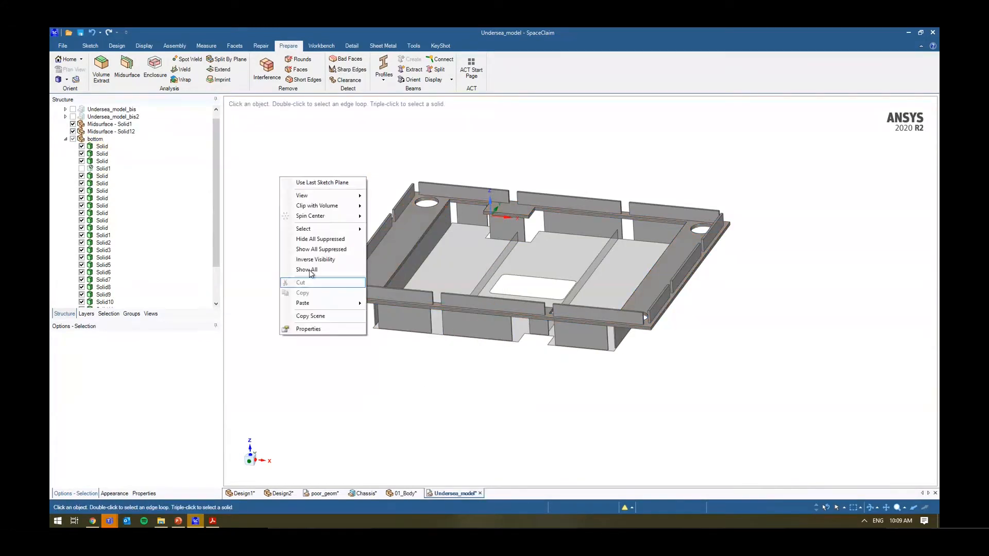
left_click(322, 240)
- Hide the four existing midsurfaces in the bottom component so only the unconverted solid strips are displayed
scroll(161, 255, "down", 2)
left_click(135, 280)
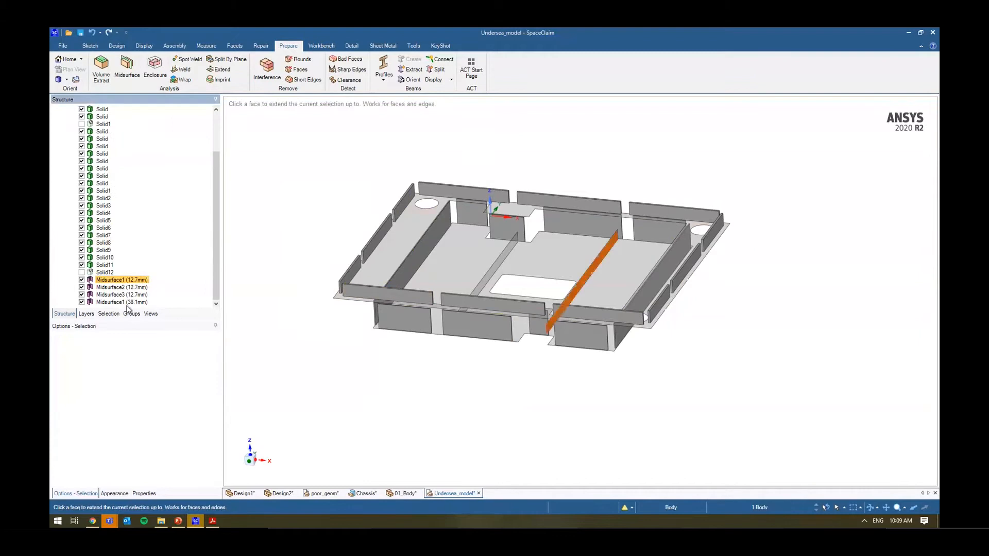
left_click(128, 302, "shift")
left_click(85, 280)
left_click(81, 280)
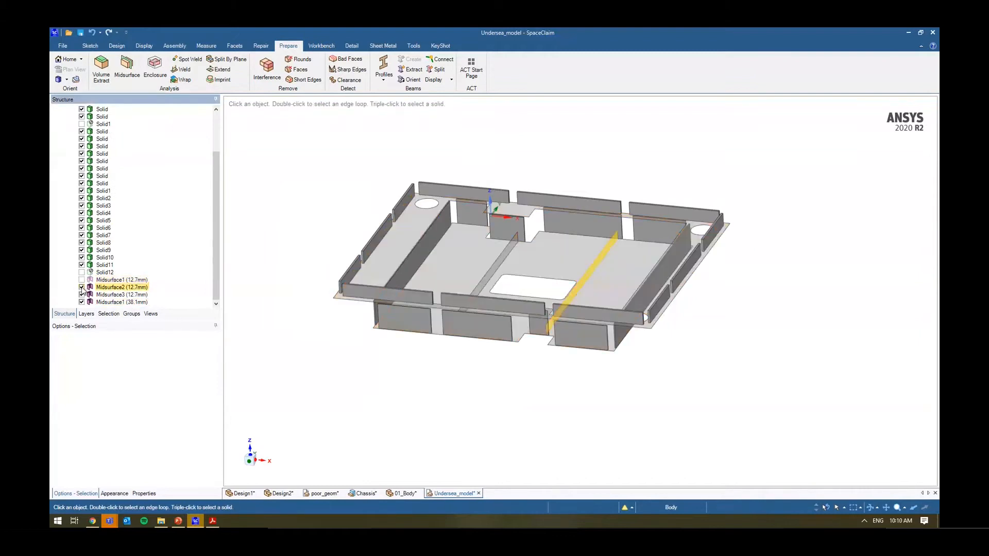
left_click(81, 288)
left_click(82, 294)
left_click(81, 302)
middle_click_drag(378, 382, 362, 410)
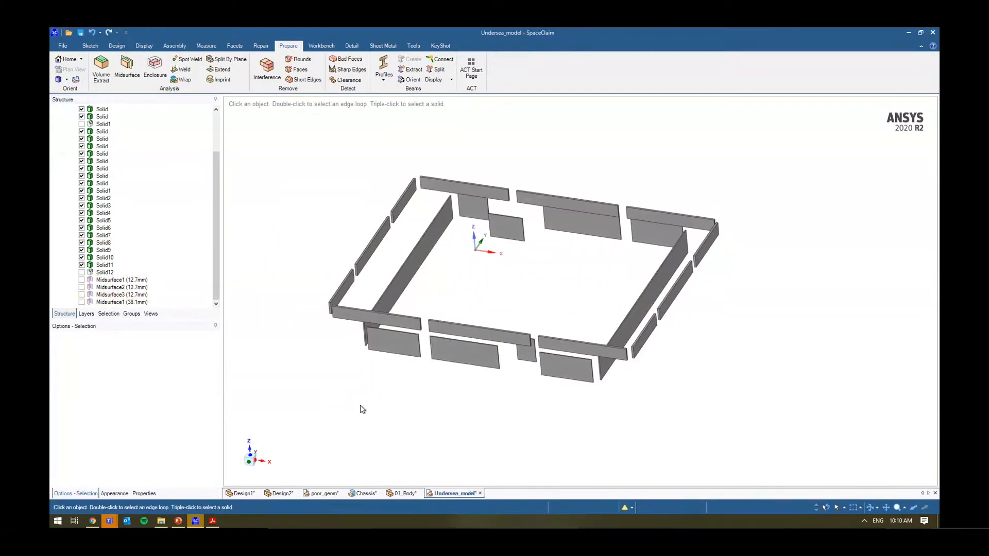
left_click(127, 67)
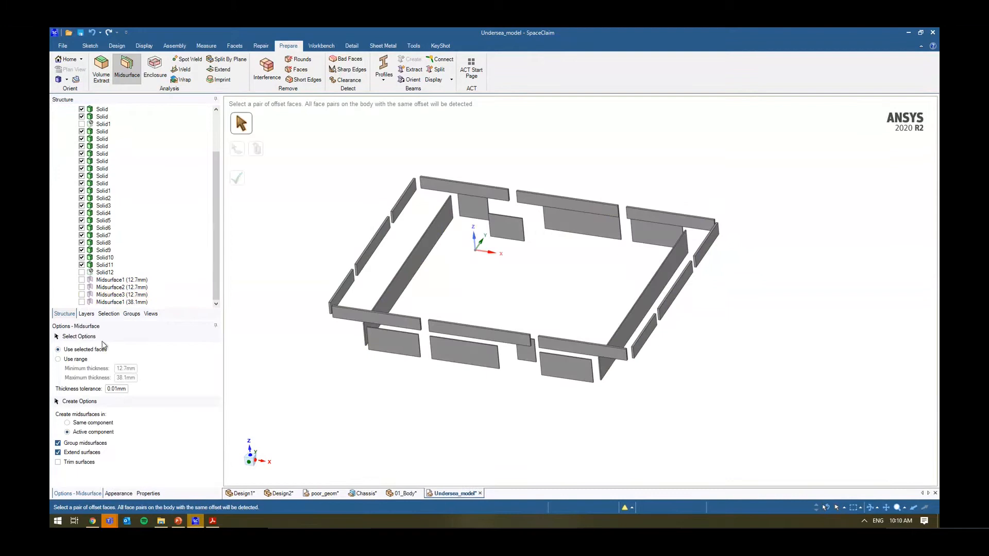
scroll(337, 334, "up", 5)
key("Escape")
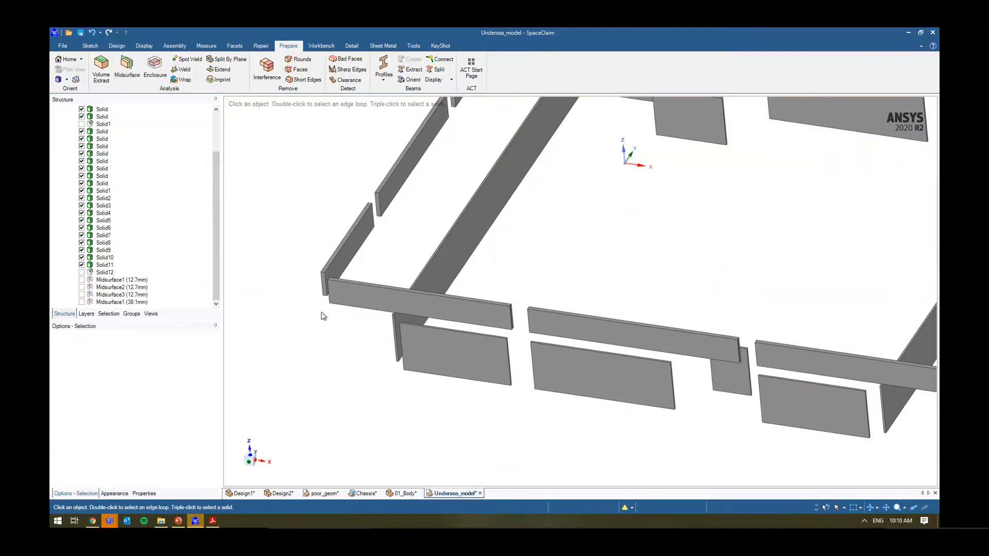
- Measure the thickness of an upper side strip between its faces and of the long lower side plate along its end edge
scroll(427, 301, "up", 10)
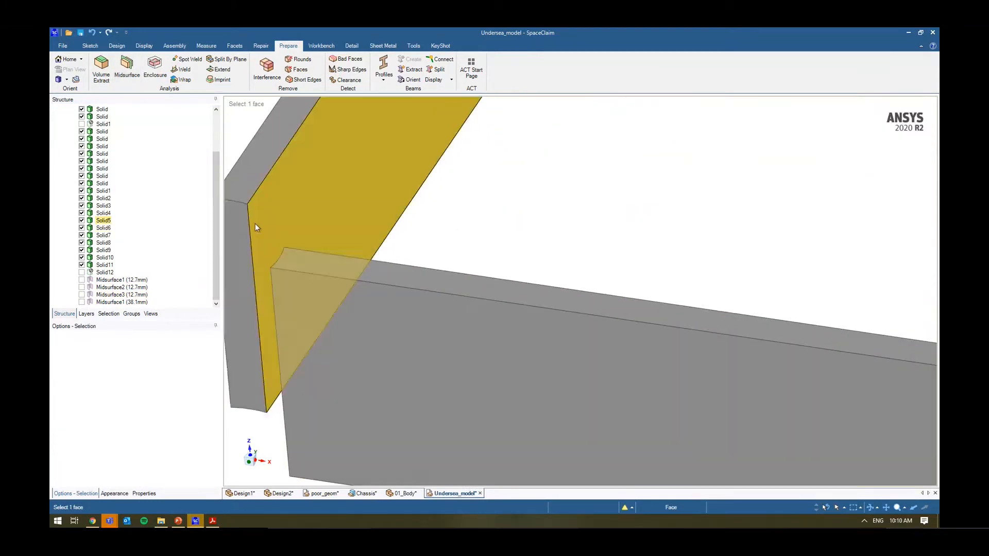
scroll(462, 388, "down", 10)
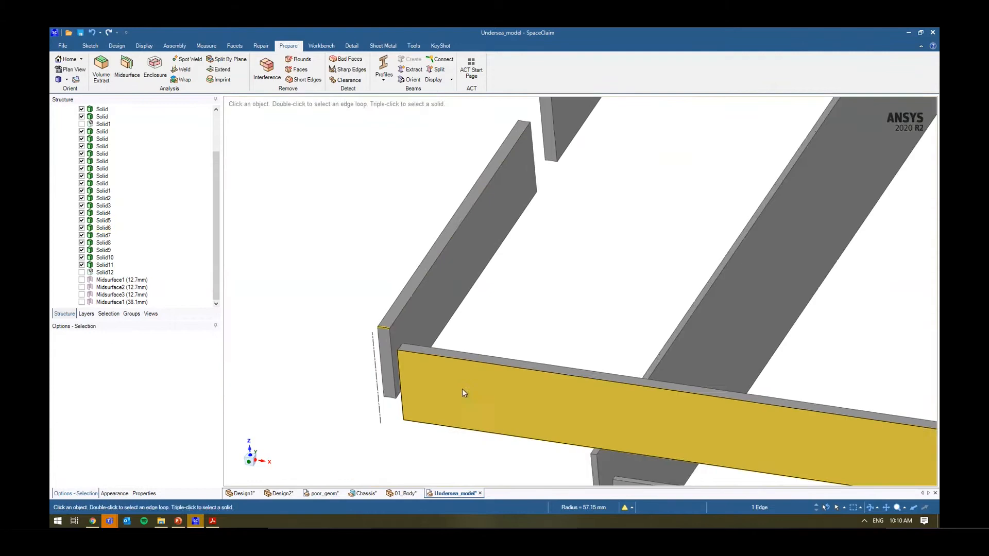
scroll(518, 168, "up", 3)
left_click(475, 257)
middle_click_drag(475, 257, 525, 418)
left_click(518, 282, "ctrl")
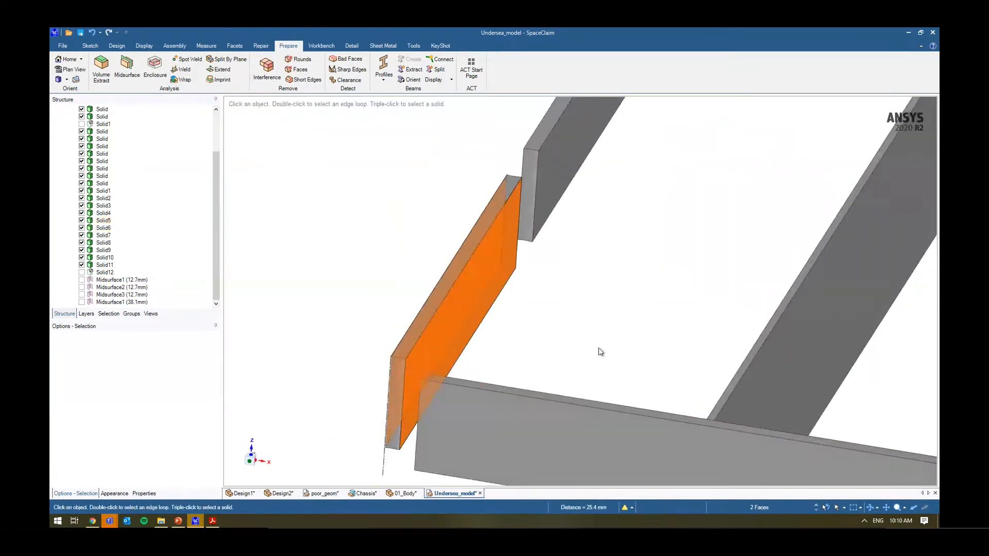
scroll(601, 351, "down", 5)
scroll(618, 407, "up", 10)
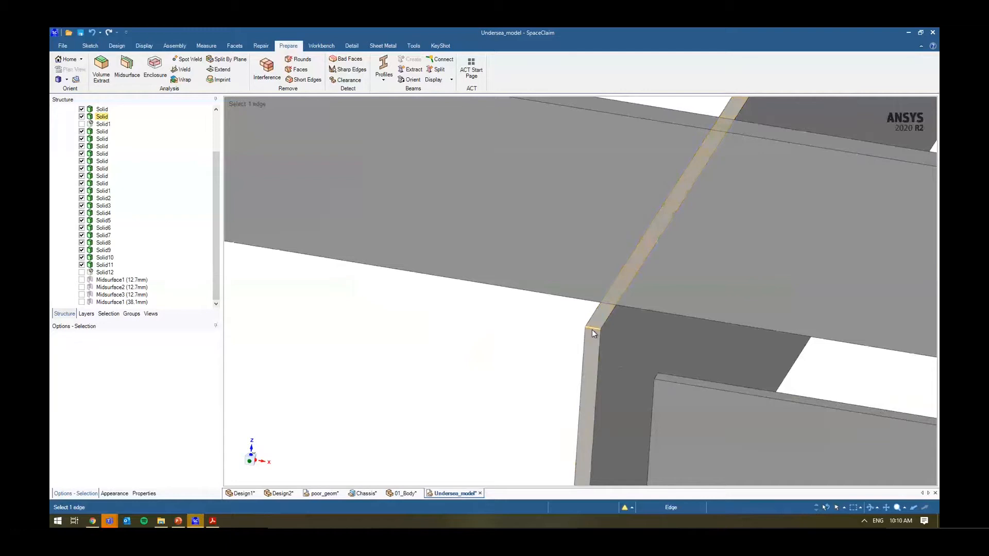
left_click(592, 330)
scroll(489, 397, "down", 5)
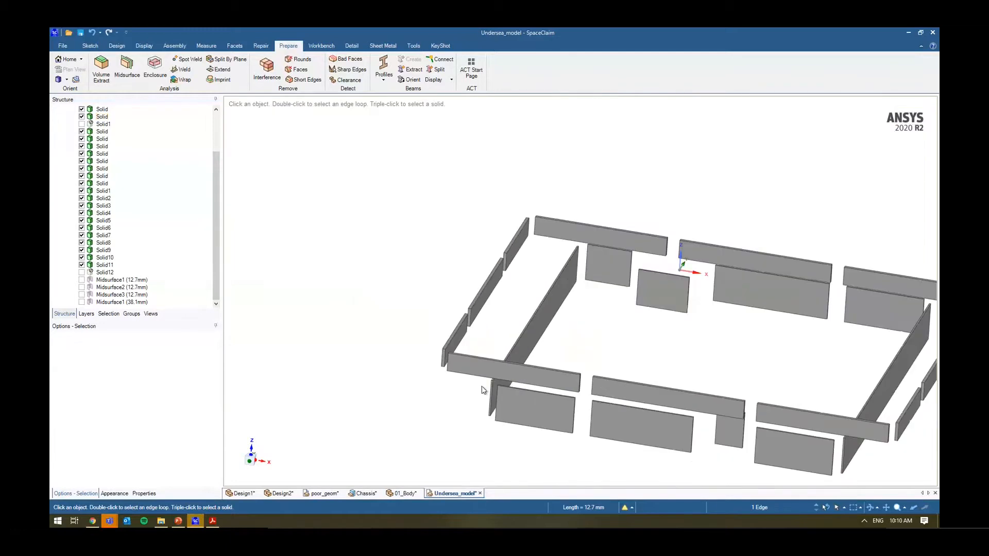
- Create midsurfaces for all displayed solid strips using a thickness range from 10 mm to 38.1 mm
left_click(126, 70)
left_click(76, 360)
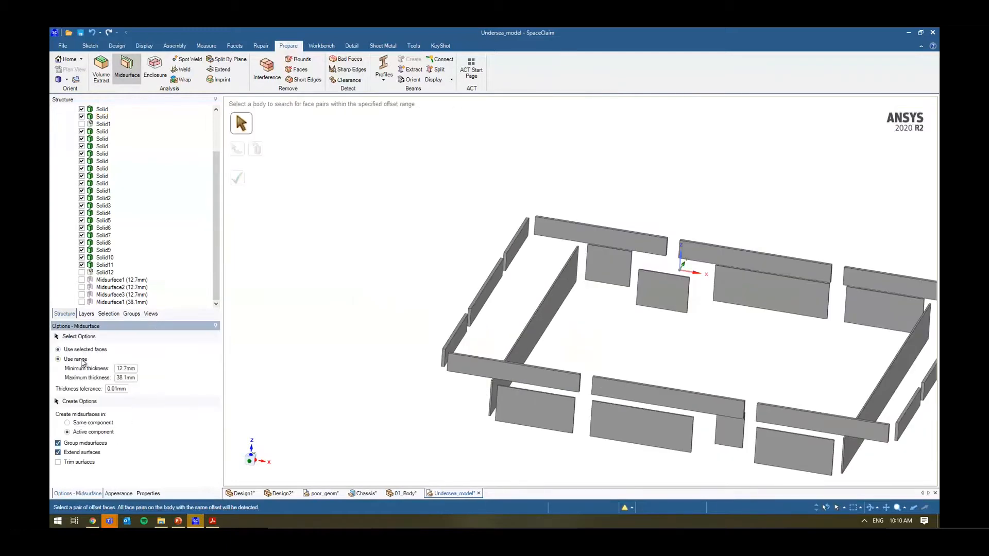
left_click_drag(163, 320, 165, 265)
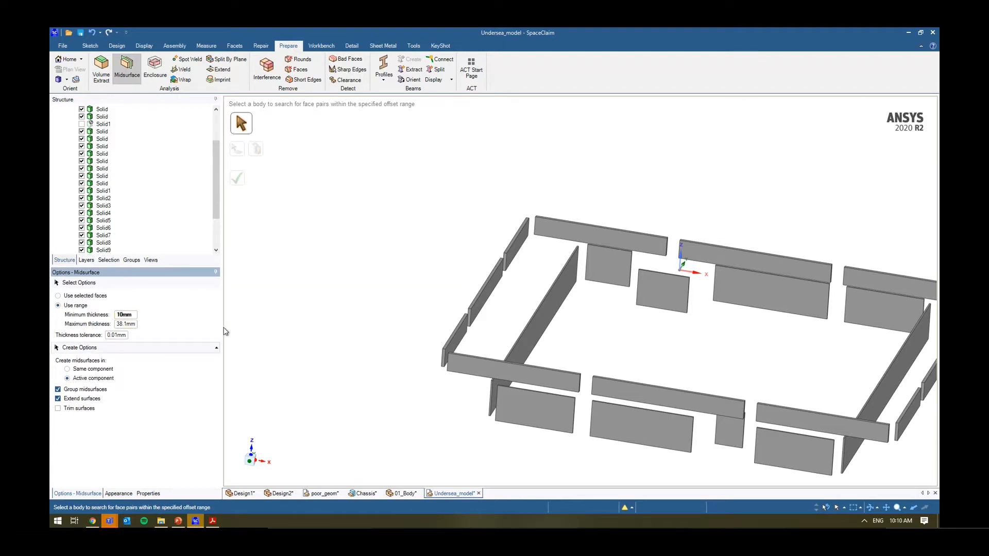
scroll(278, 325, "down", 4)
left_click_drag(280, 197, 638, 427)
scroll(394, 372, "up", 2)
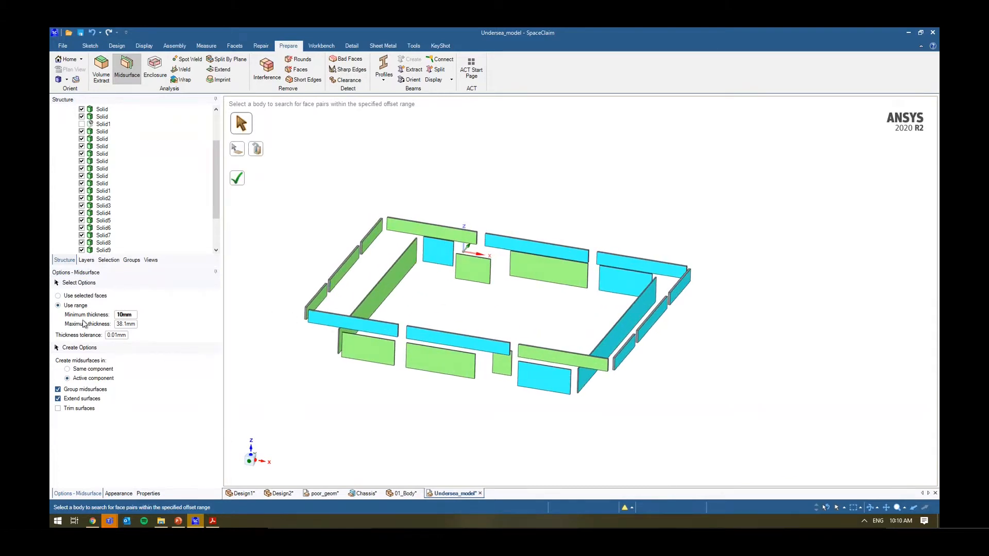
left_click(240, 182)
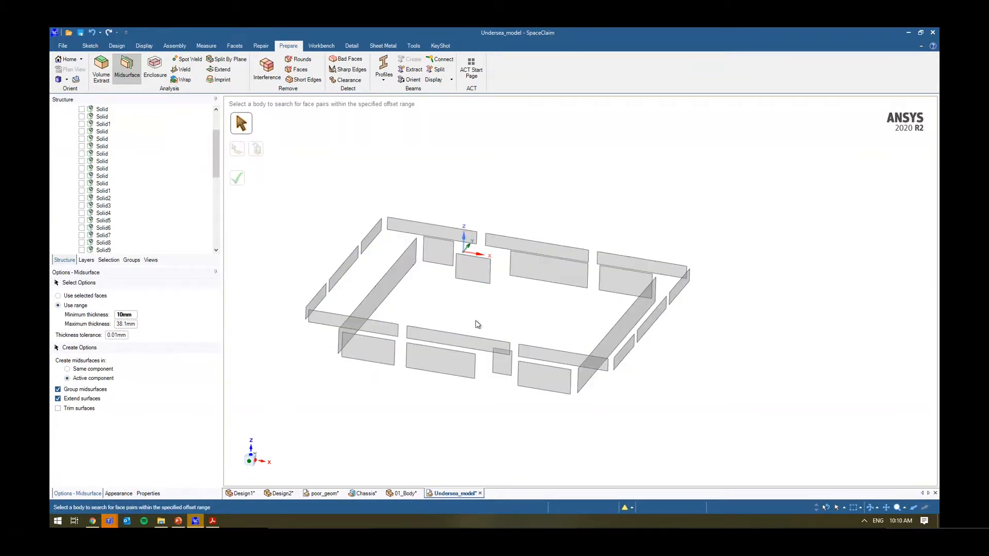
- Show the whole bottom component again and hide all suppressed bodies
scroll(132, 209, "up", 10)
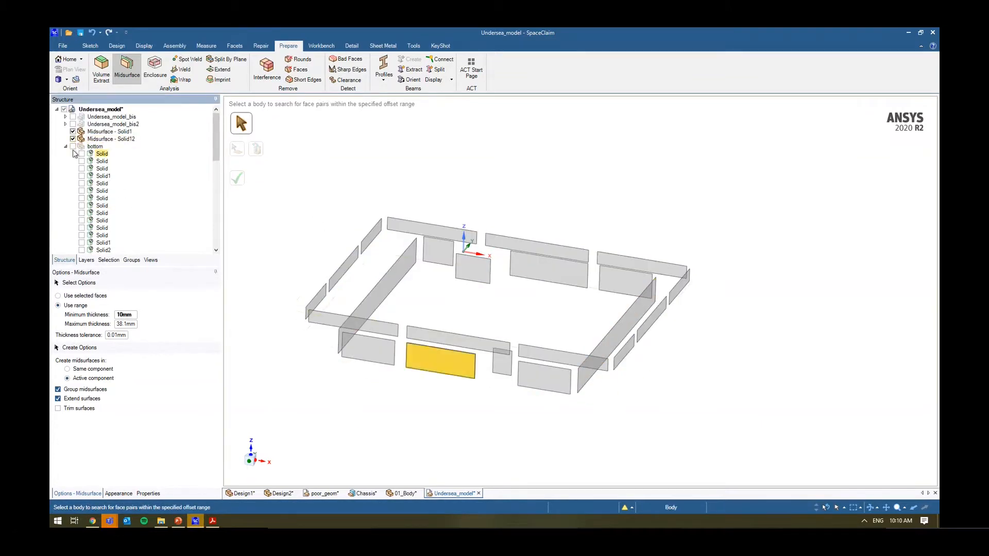
left_click(73, 146)
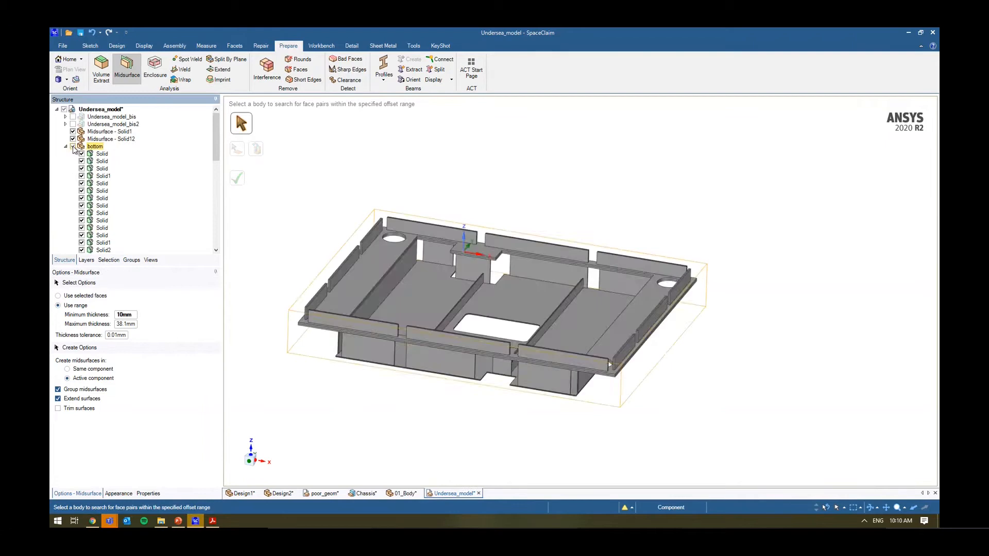
key("Escape")
right_click(278, 192)
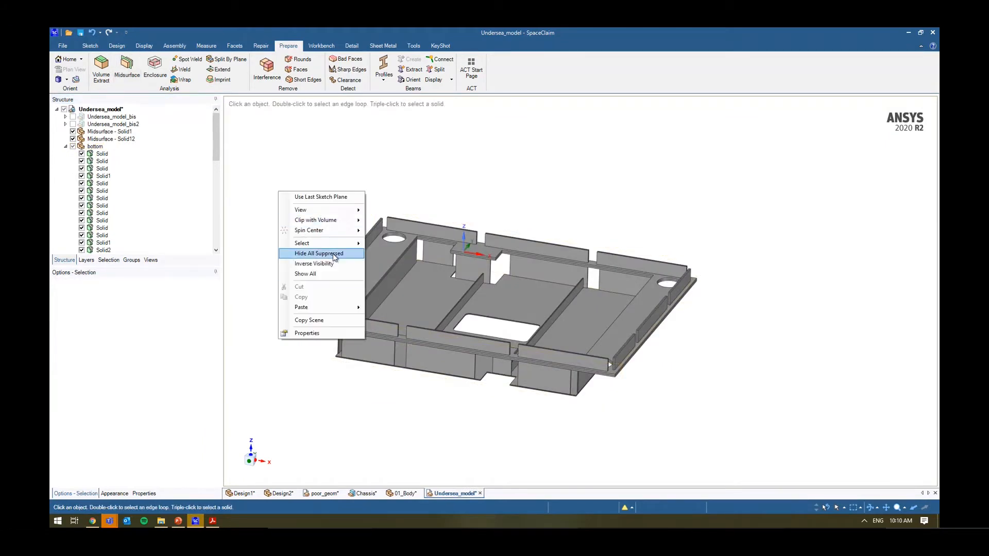
left_click(333, 256)
- Examine the gaps between the lower side midsurfaces and the bottom plate's midsurface at the front corner
scroll(137, 180, "down", 8)
scroll(135, 179, "down", 4)
middle_click_drag(295, 213, 350, 250)
middle_click_drag(406, 384, 357, 391)
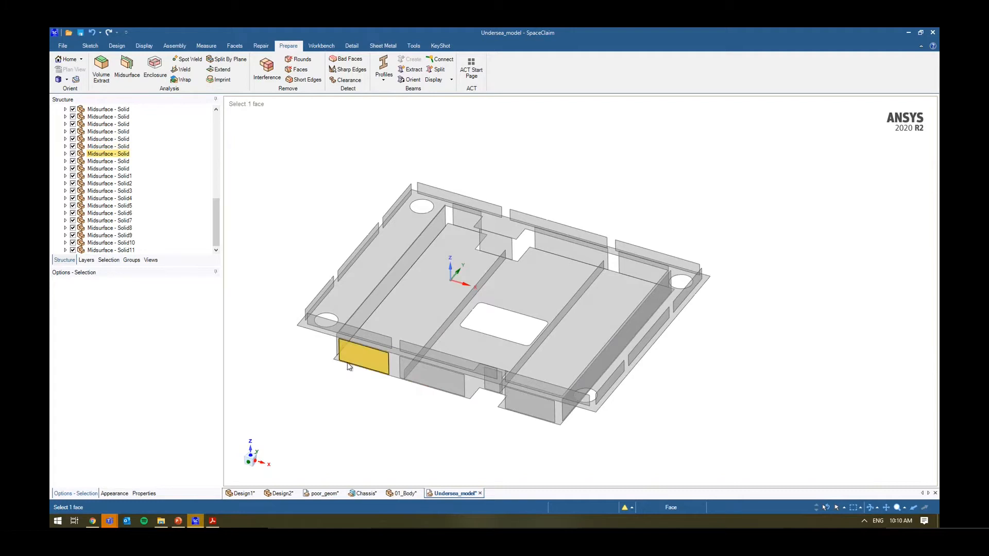
scroll(346, 364, "up", 6)
scroll(330, 404, "up", 3)
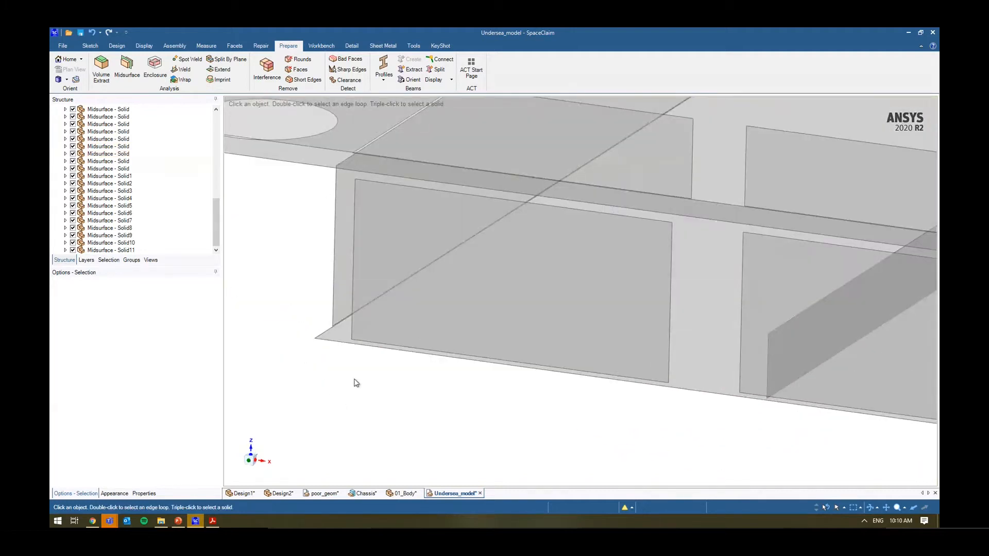
scroll(336, 334, "up", 5)
mouse_move(332, 330)
middle_mouse_down()
mouse_move(362, 321)
mouse_move(348, 329)
mouse_move(375, 370)
mouse_move(369, 385)
middle_mouse_up()
left_click(337, 323)
left_click(251, 460)
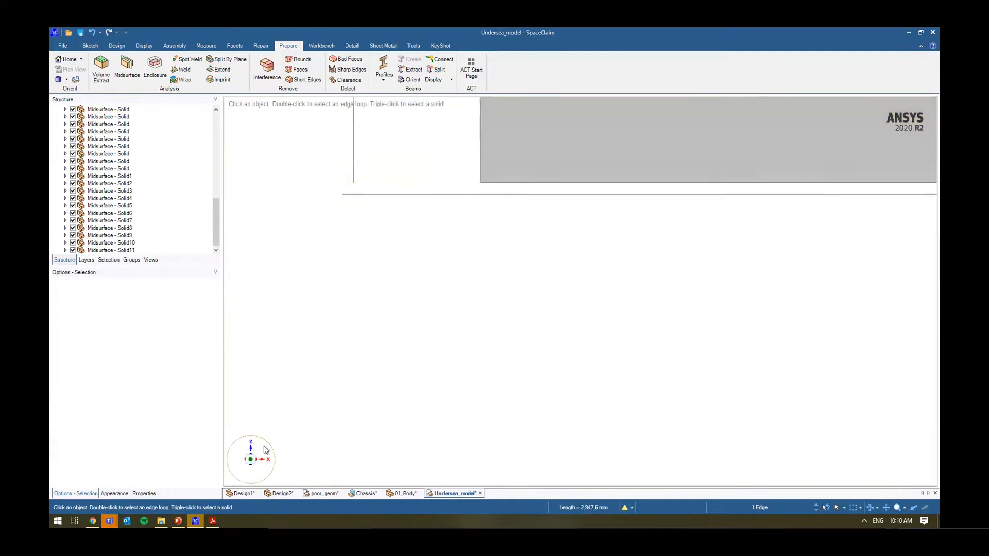
middle_click_drag(387, 307, 382, 316)
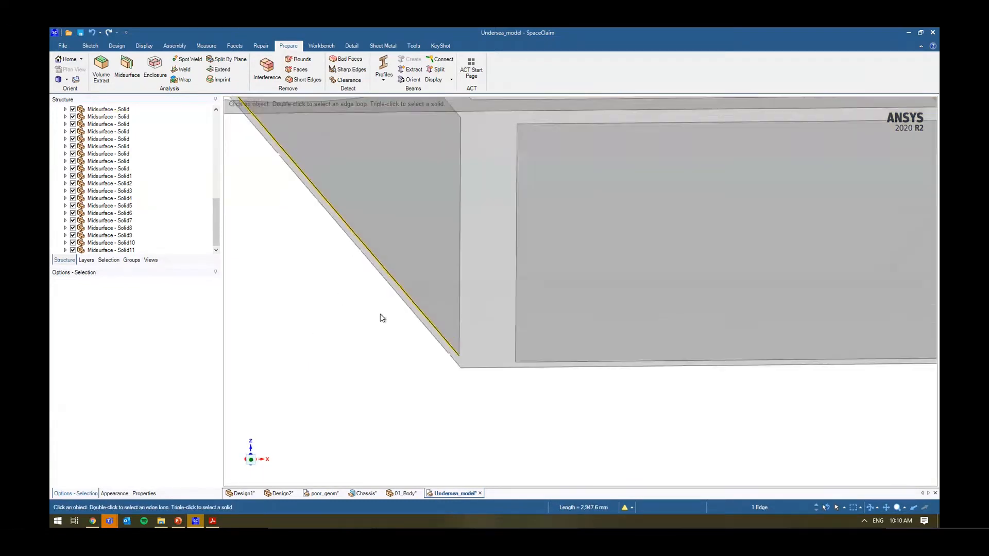
scroll(380, 301, "up", 1)
scroll(479, 381, "up", 5)
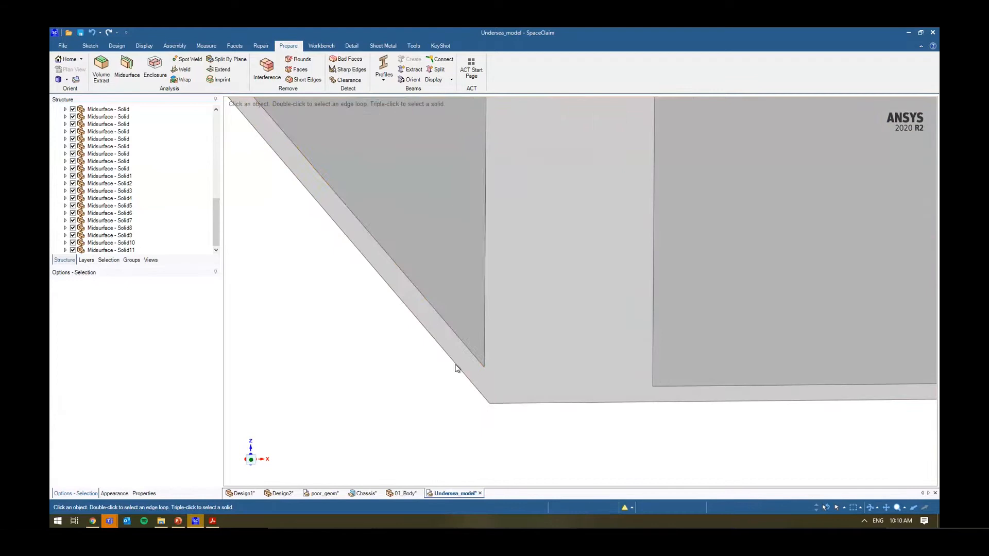
- Move the lower edge of the long side midsurface down up to the bottom plate's midsurface
left_click(466, 347)
key("m")
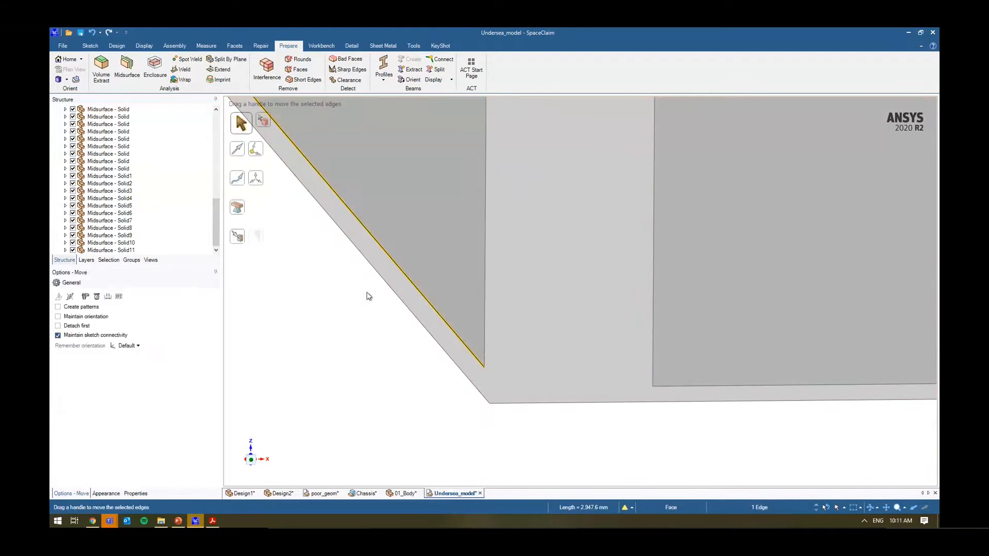
middle_click_drag(395, 359, 457, 347, "shift")
scroll(456, 345, "down", 5)
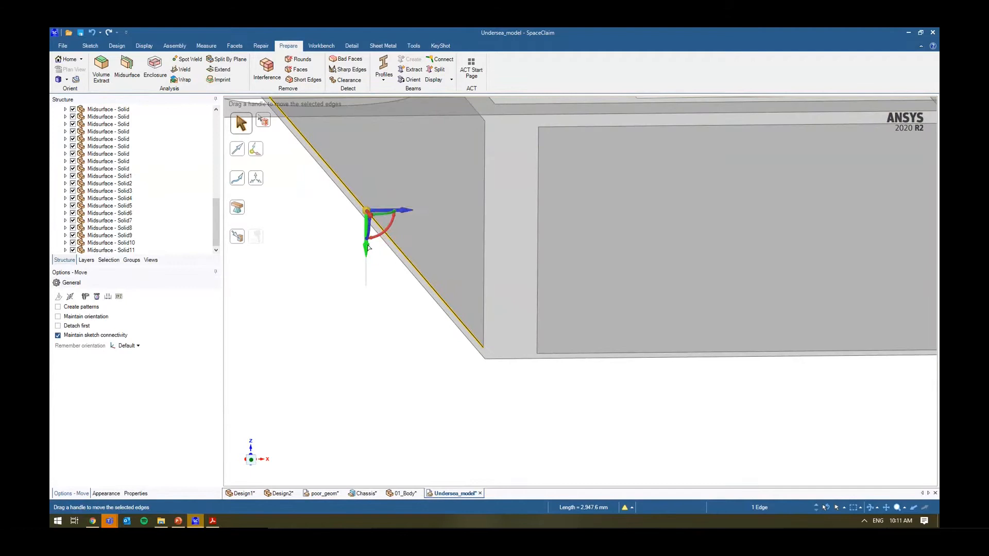
left_click(367, 248)
key("u")
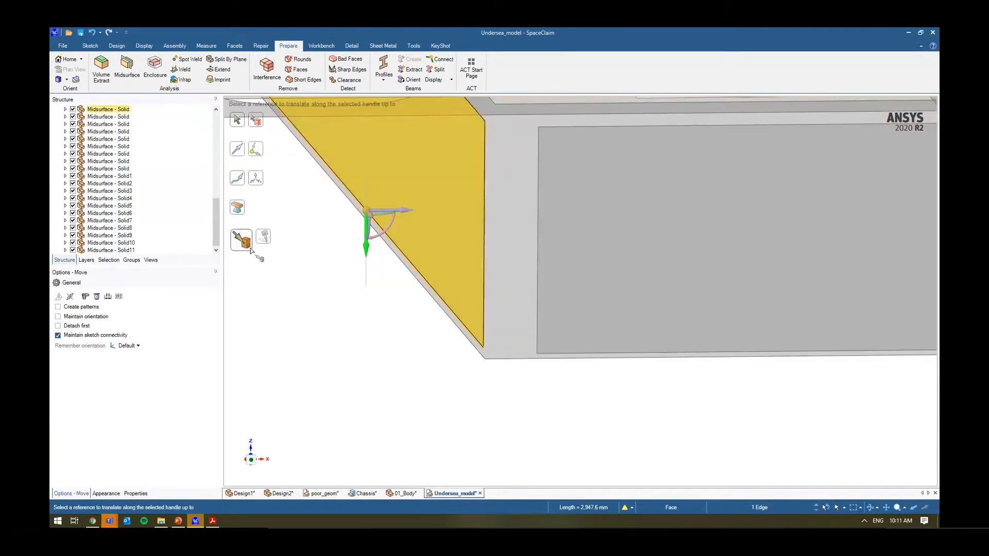
left_click(508, 347)
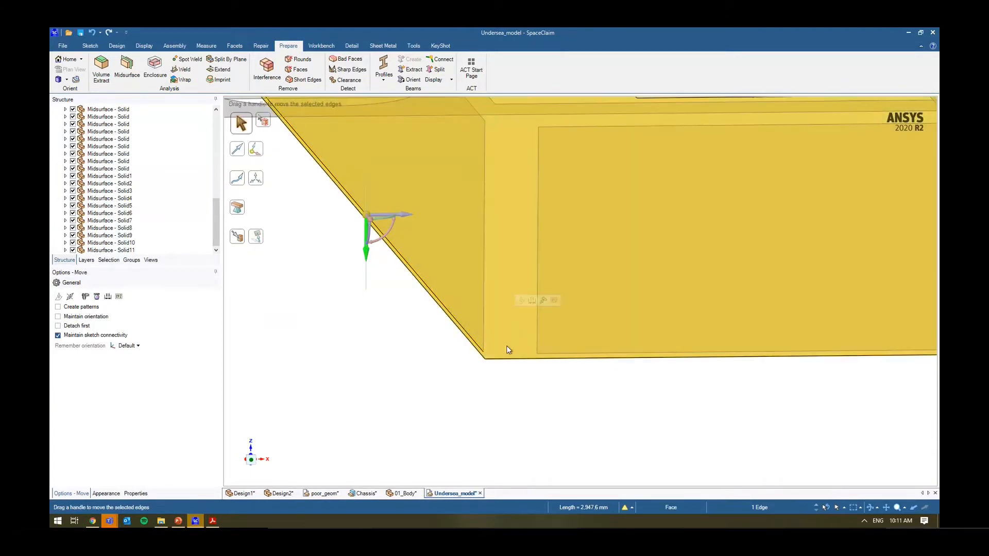
- Pull the lower edge of the adjacent front strip midsurface up to the bottom plate's midsurface
left_click(549, 355)
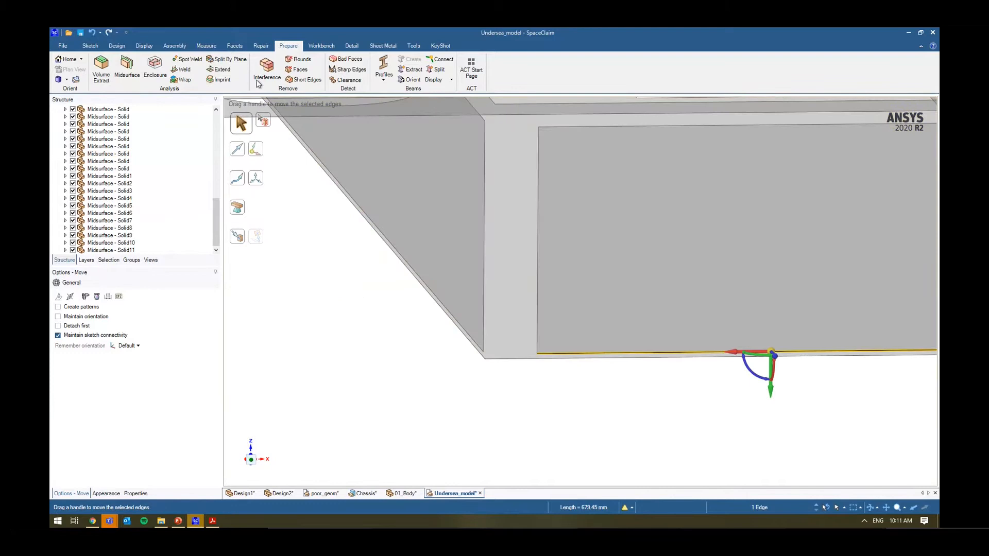
left_click(117, 45)
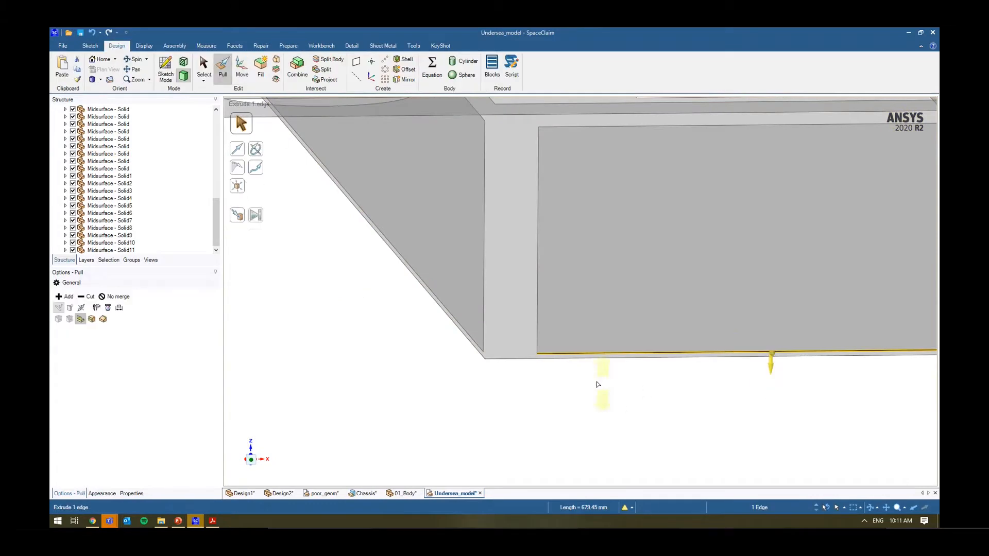
middle_click_drag(621, 393, 522, 380, "shift")
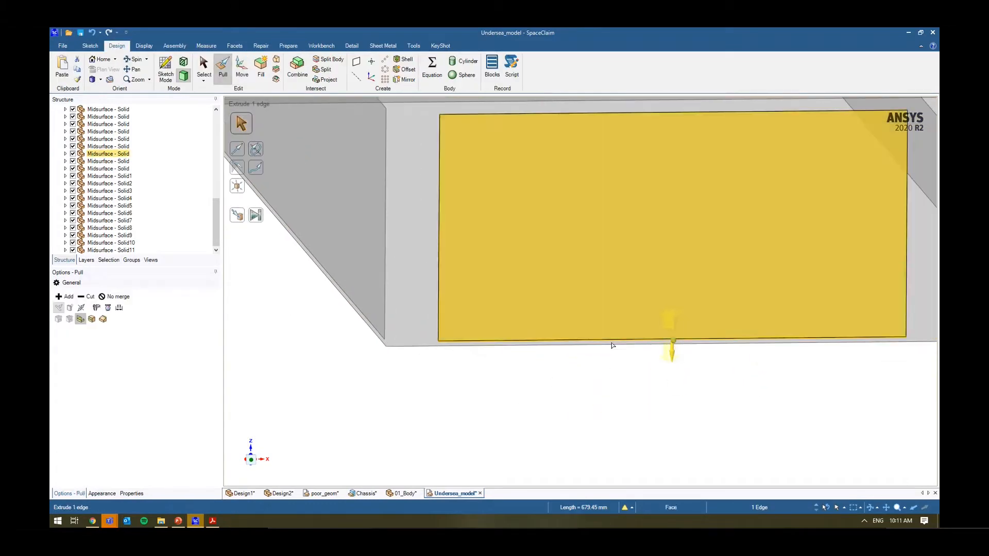
left_click(394, 324)
left_click(463, 382)
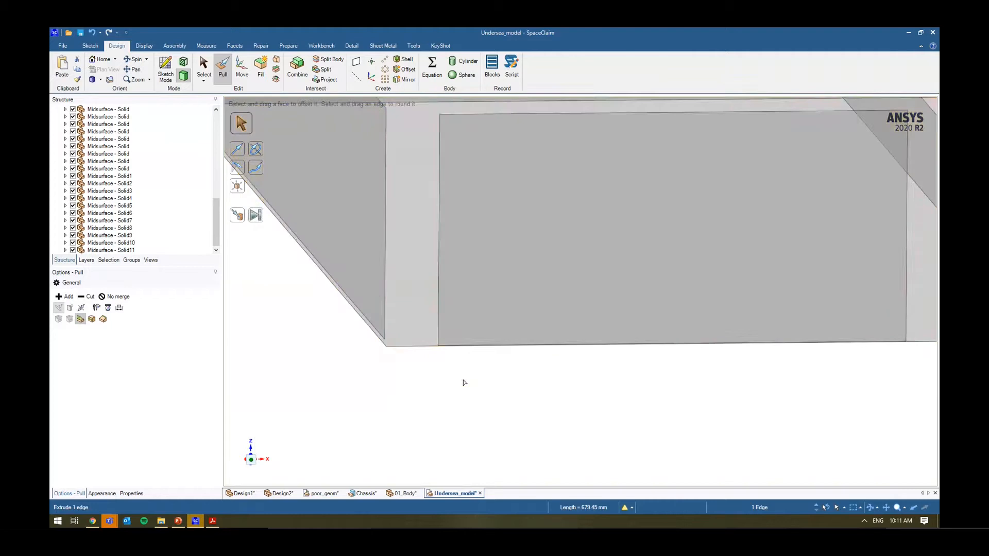
scroll(466, 382, "down", 5)
middle_click_drag(587, 402, 512, 400, "shift")
key("Escape")
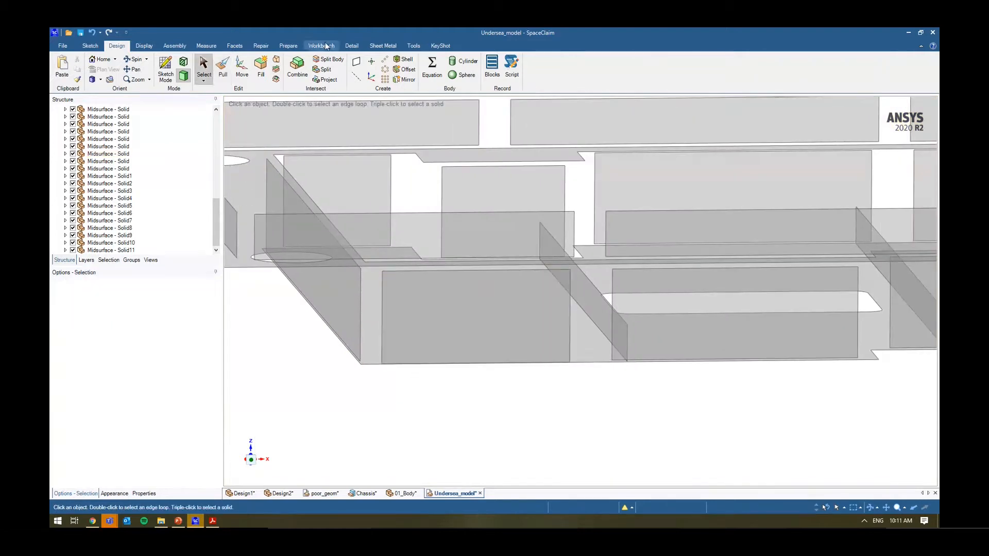
- Extend all detected midsurface edges across gaps within a maximum distance of 10 mm
left_click(287, 46)
key("z")
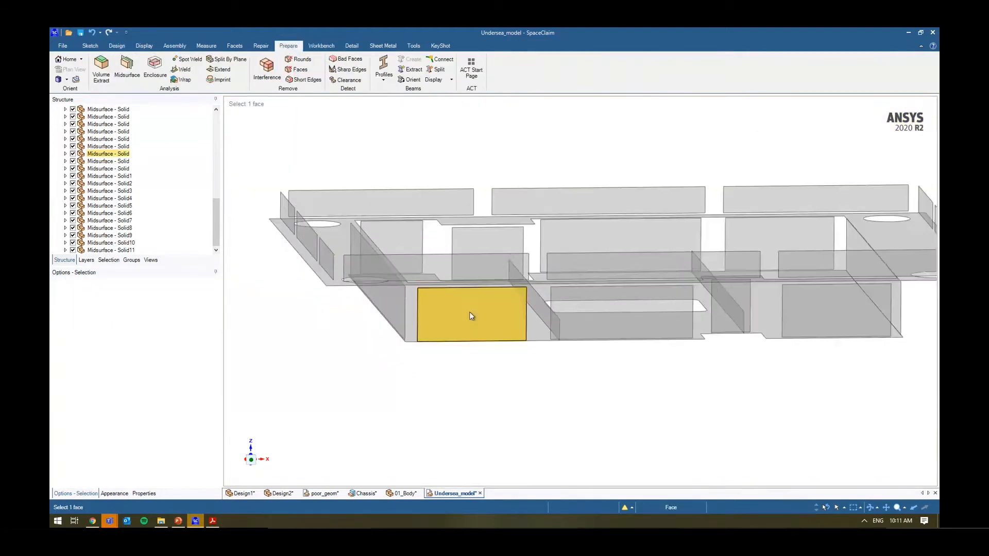
left_click(220, 70)
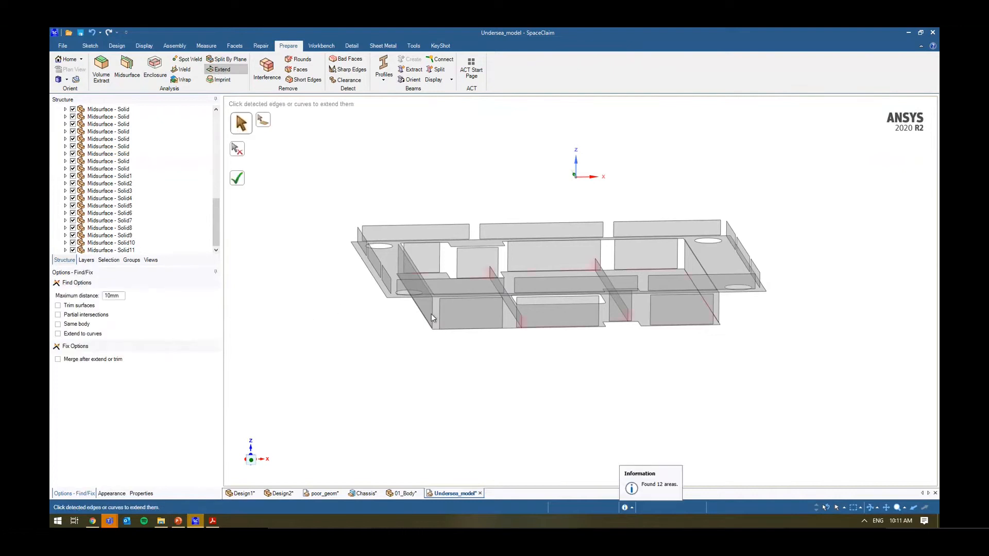
middle_click_drag(596, 342, 599, 346)
double_click(114, 297)
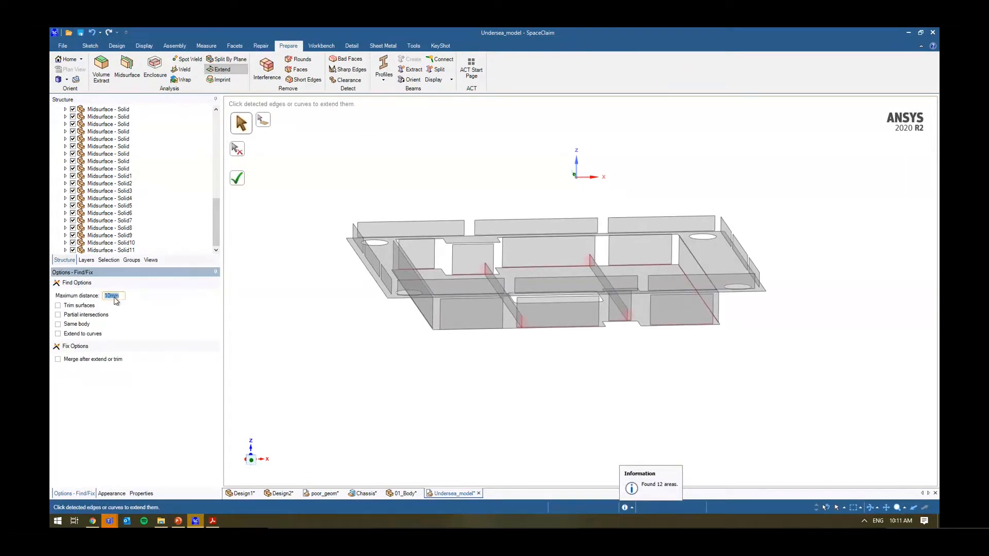
scroll(431, 274, "up", 8)
scroll(394, 313, "down", 7)
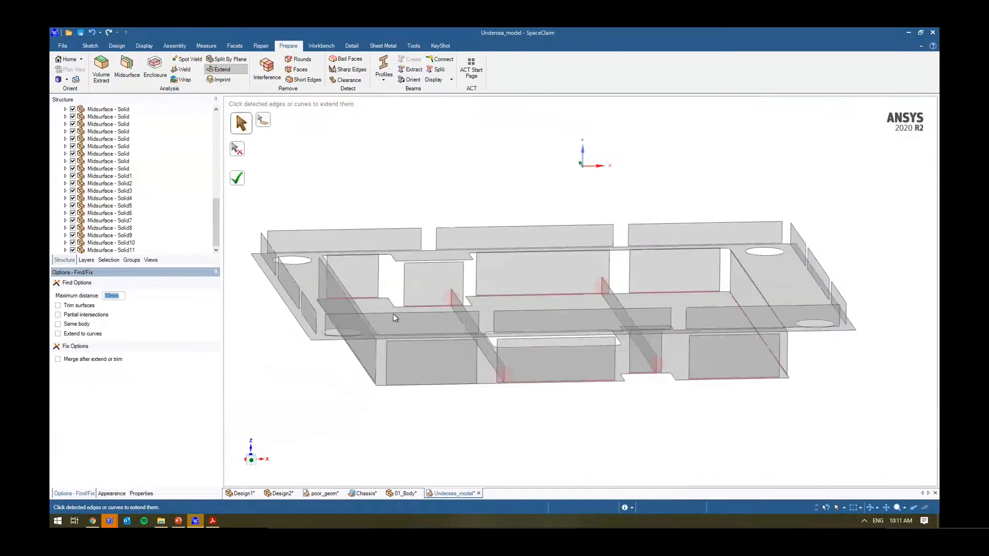
scroll(444, 310, "up", 1)
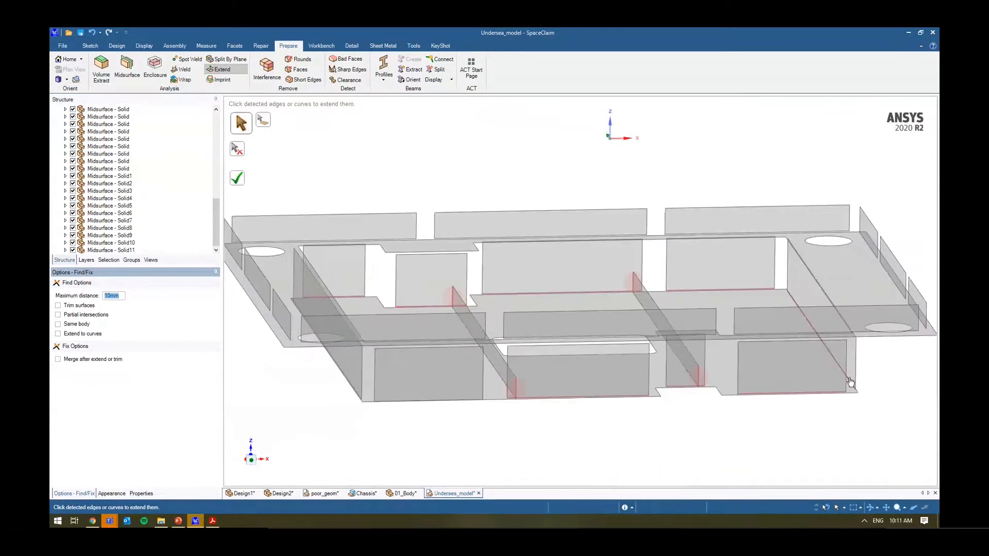
left_click(856, 404)
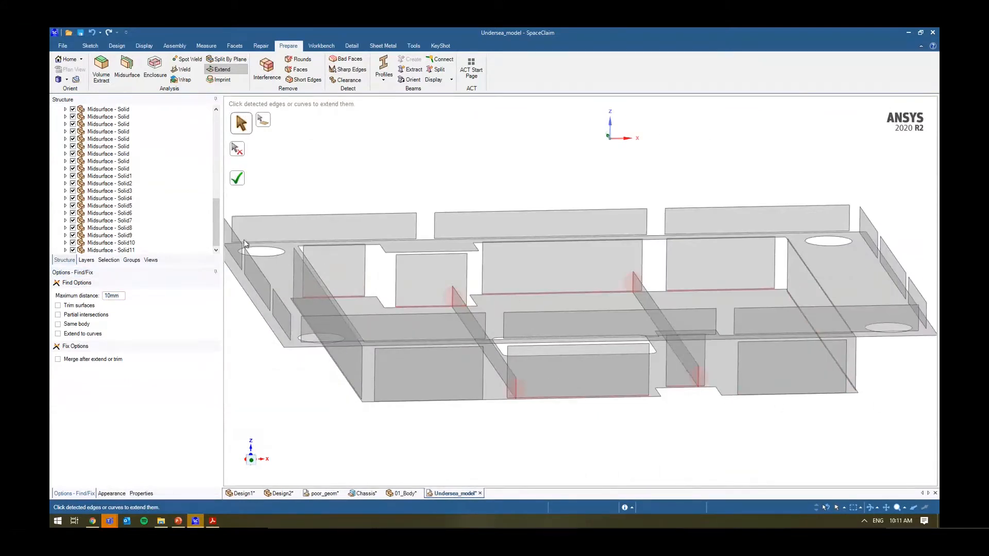
left_click(237, 178)
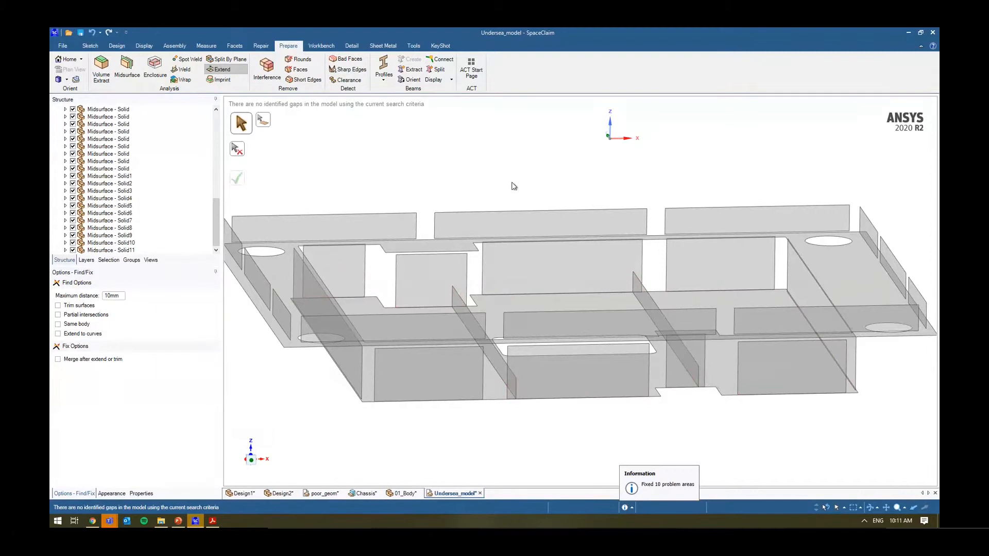
middle_click_drag(504, 174, 556, 318)
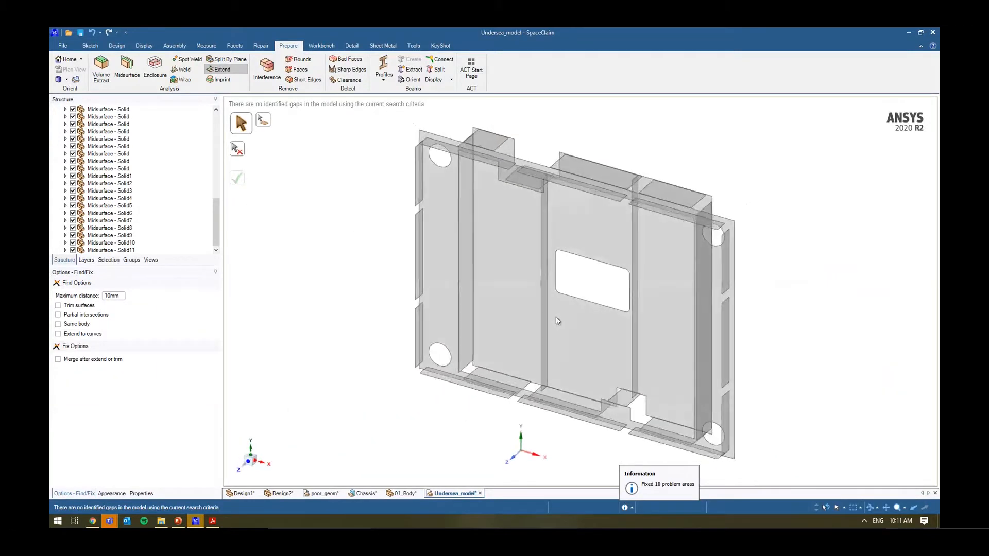
key("Escape")
- Measure the distance from the top edge of the recessed strip midsurface to the upper frame plate's face
middle_click_drag(567, 282, 424, 205)
scroll(469, 206, "up", 8)
scroll(410, 208, "up", 4)
scroll(425, 206, "down", 1)
left_click(426, 206)
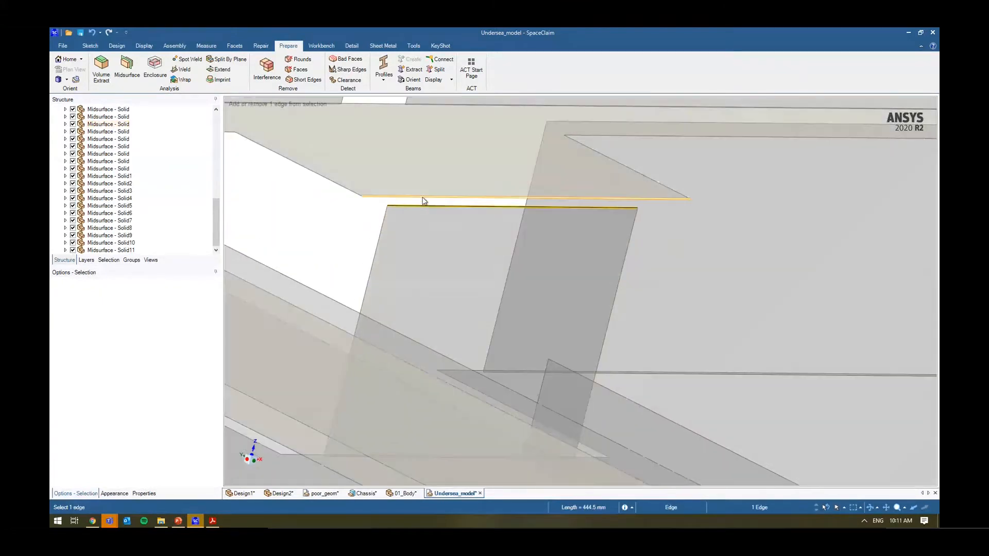
left_click(425, 176, "ctrl")
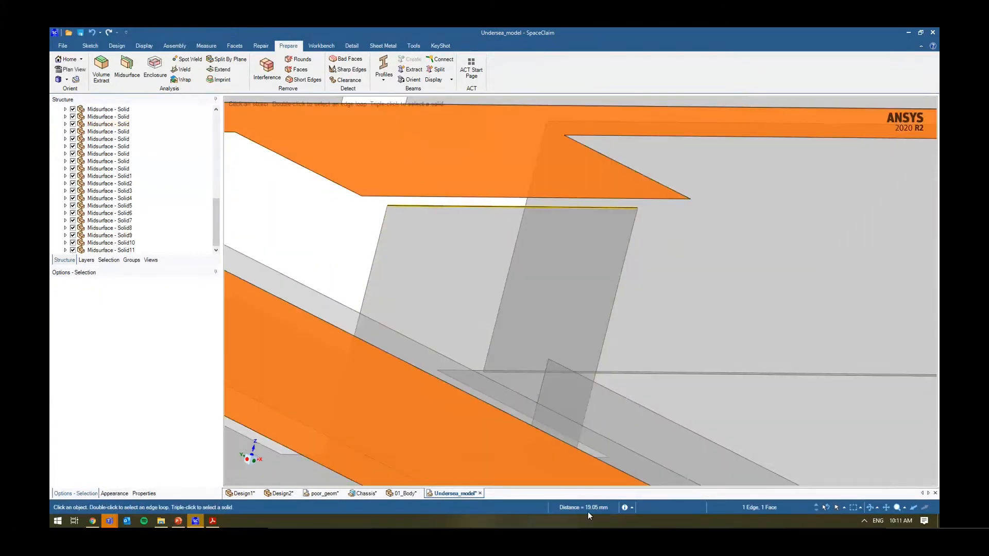
- Set the maximum extend distance to 20 mm and extend all detected midsurface edges
scroll(509, 344, "down", 4)
left_click(221, 69)
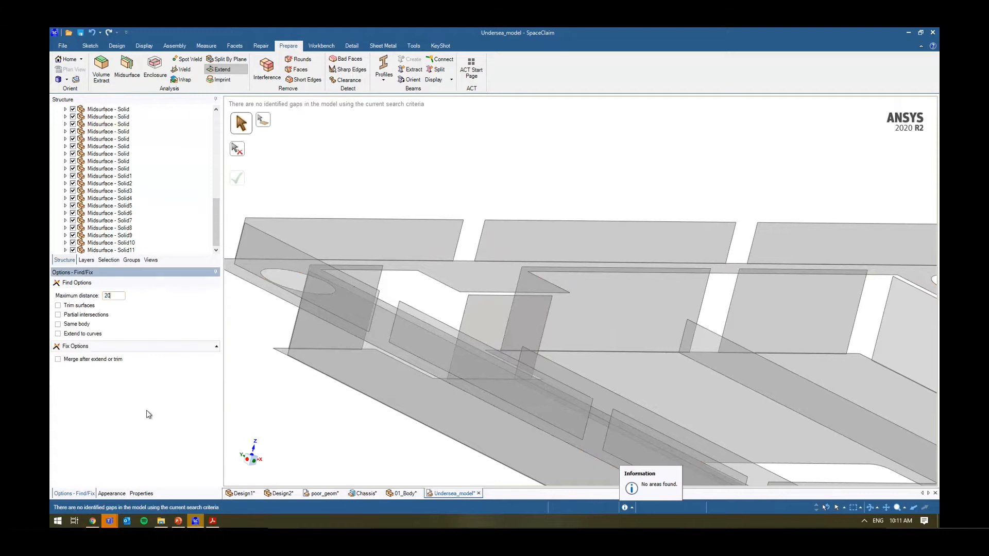
type("20")
key("Return")
scroll(359, 246, "up", 5)
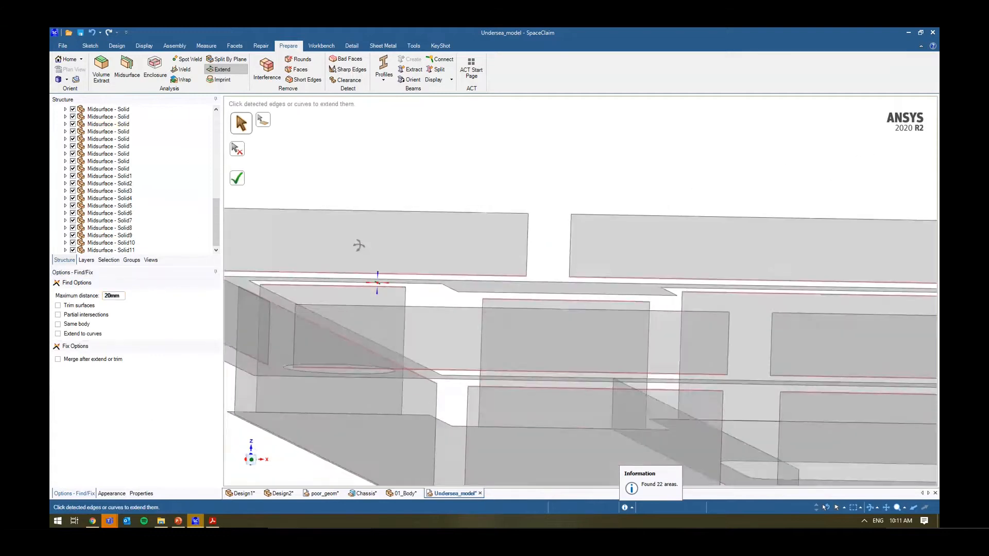
middle_click_drag(359, 246, 384, 244)
scroll(384, 244, "down", 5)
left_click(237, 179)
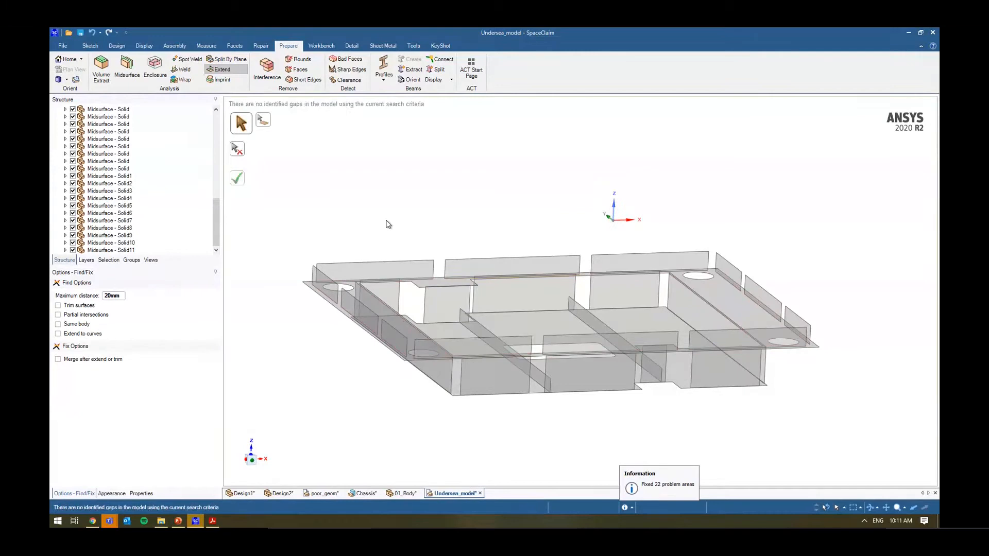
key("Escape")
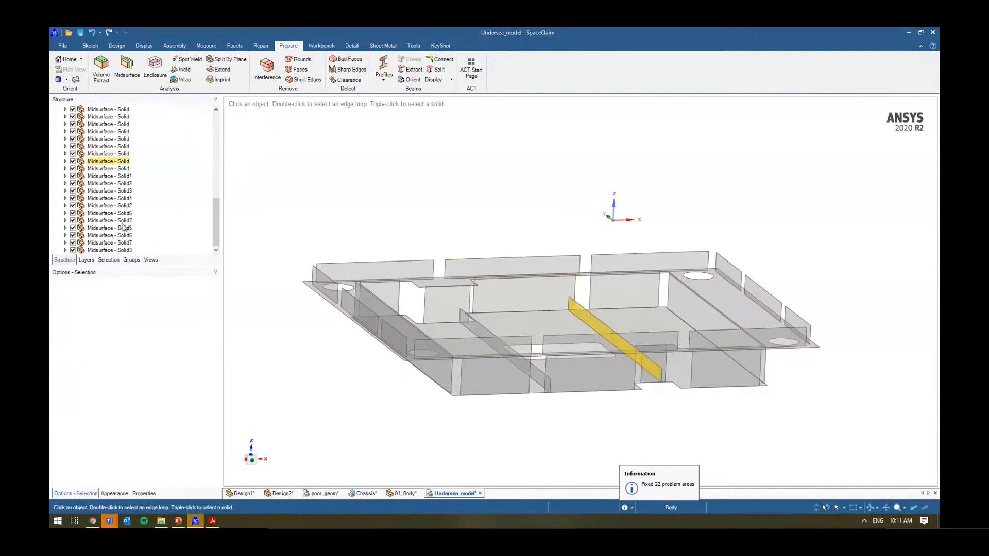
- Hide the bottom component and select the separate Midsurface components below it, through Midsurface - Solid11
scroll(161, 233, "up", 3)
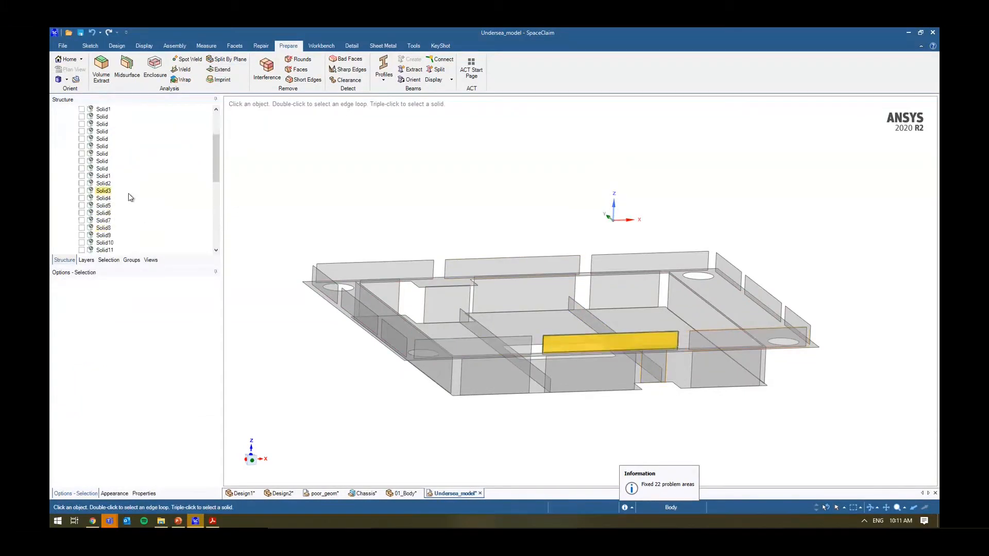
left_click(73, 146)
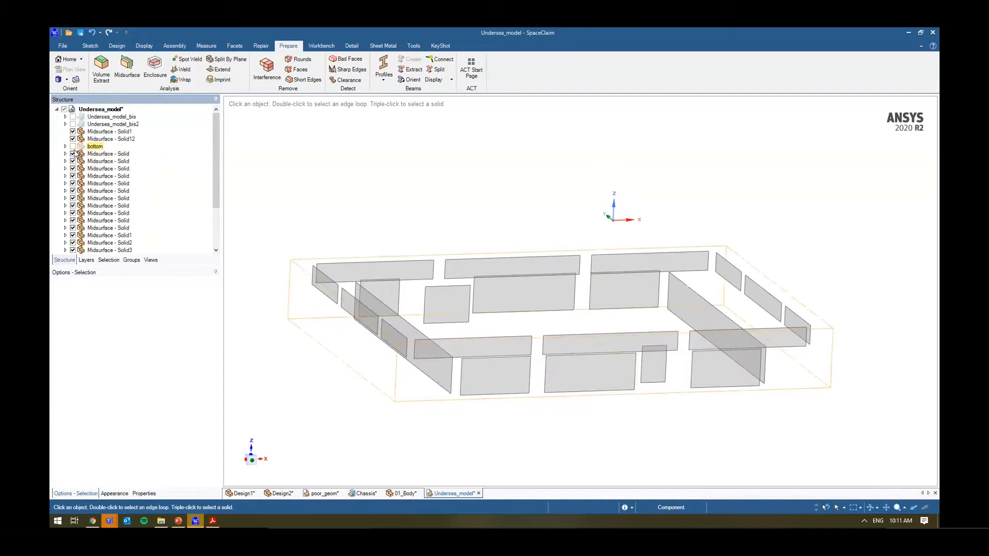
left_click(108, 154)
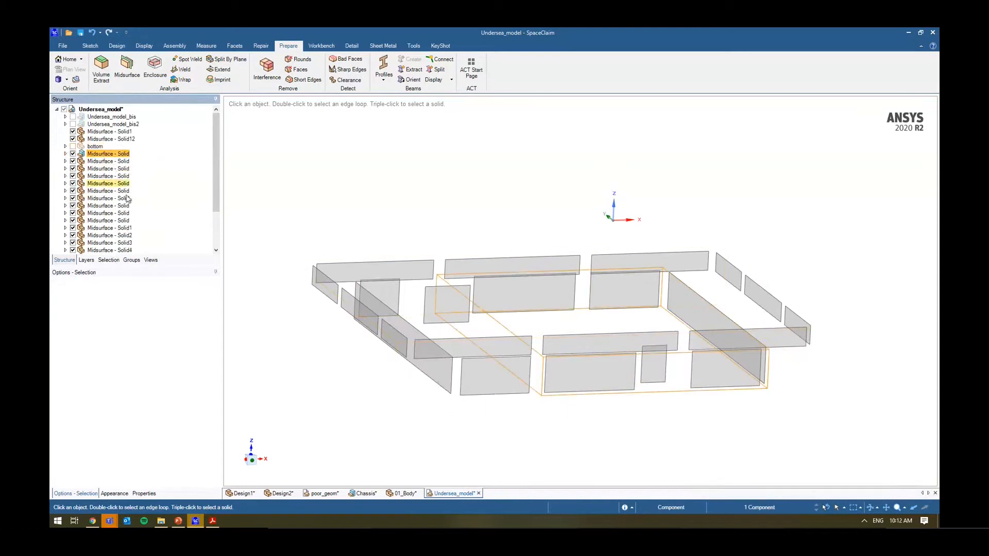
scroll(127, 253, "down", 3)
left_click(127, 250, "shift")
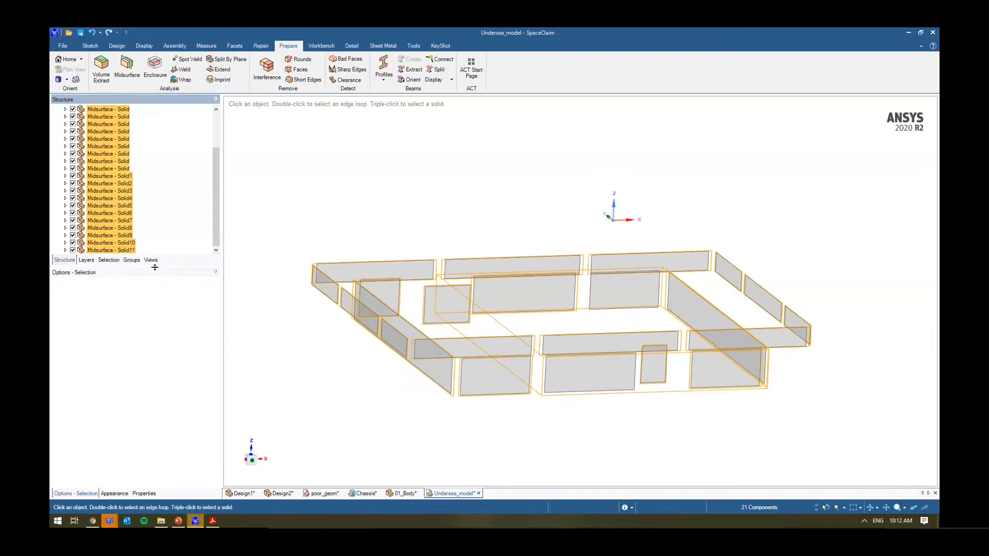
- Enlarge the structure tree, expand the bottom component and make all its bodies visible again
left_click_drag(154, 267, 154, 356)
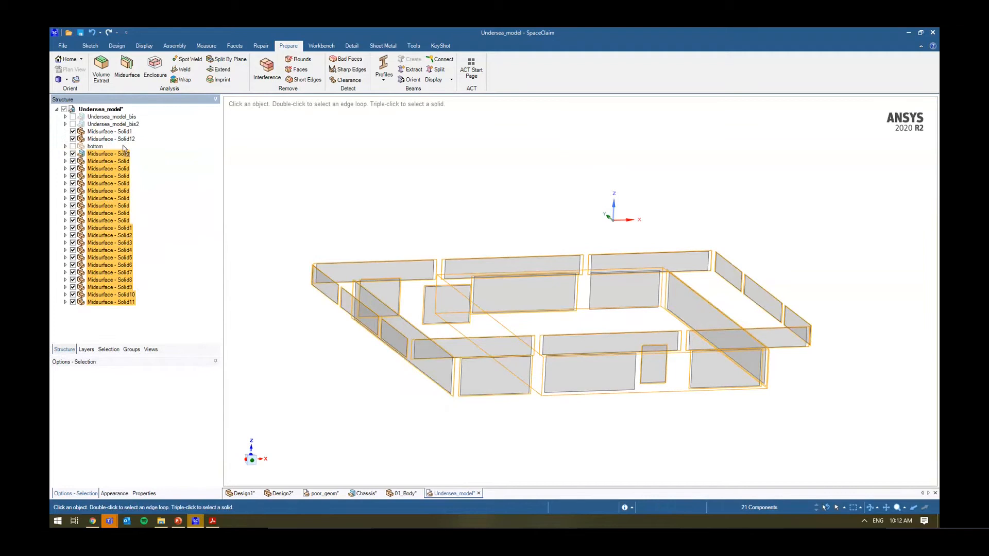
left_click_drag(122, 146, 108, 148)
left_click(66, 147)
left_click(72, 132)
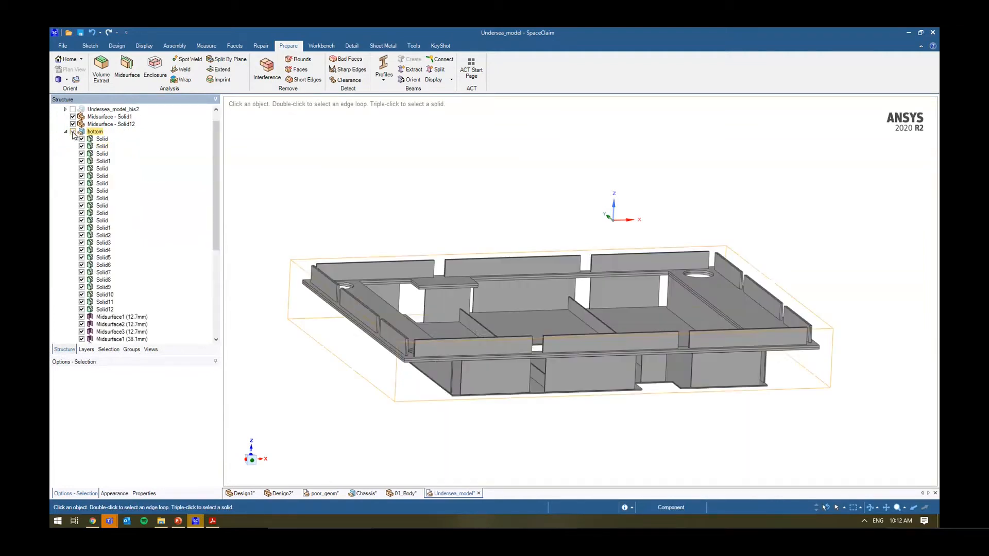
- Isolate the upper frame plate and the two upright strips meeting at its corner by hiding all other bodies
scroll(379, 294, "up", 5)
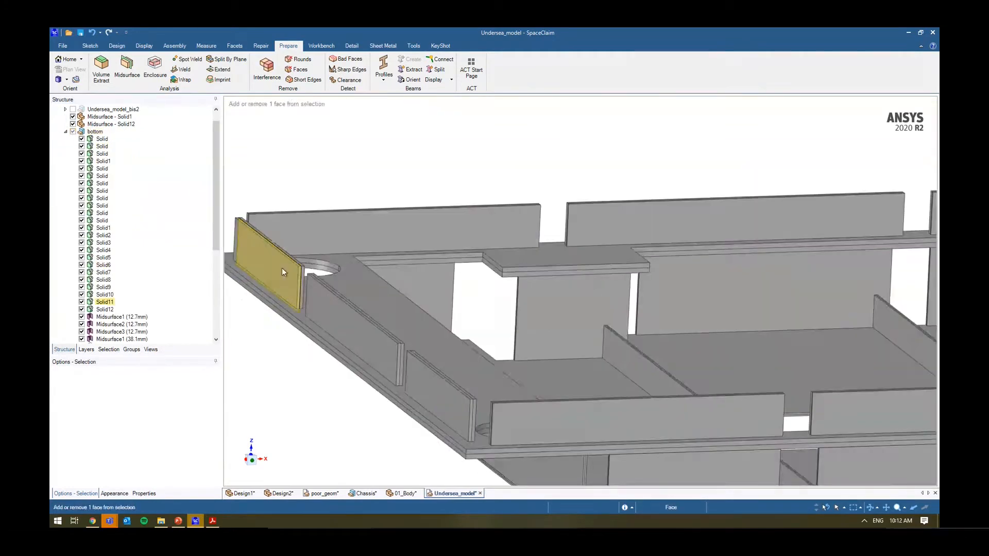
middle_click_drag(282, 269, 335, 307)
left_click(334, 308)
left_click(366, 251, "ctrl")
left_click(417, 305, "ctrl")
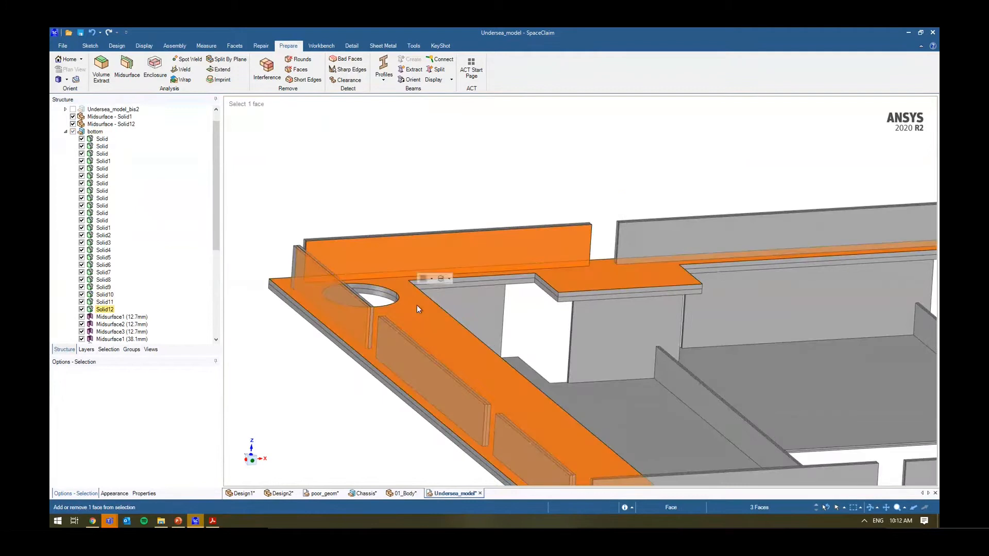
right_click(349, 181)
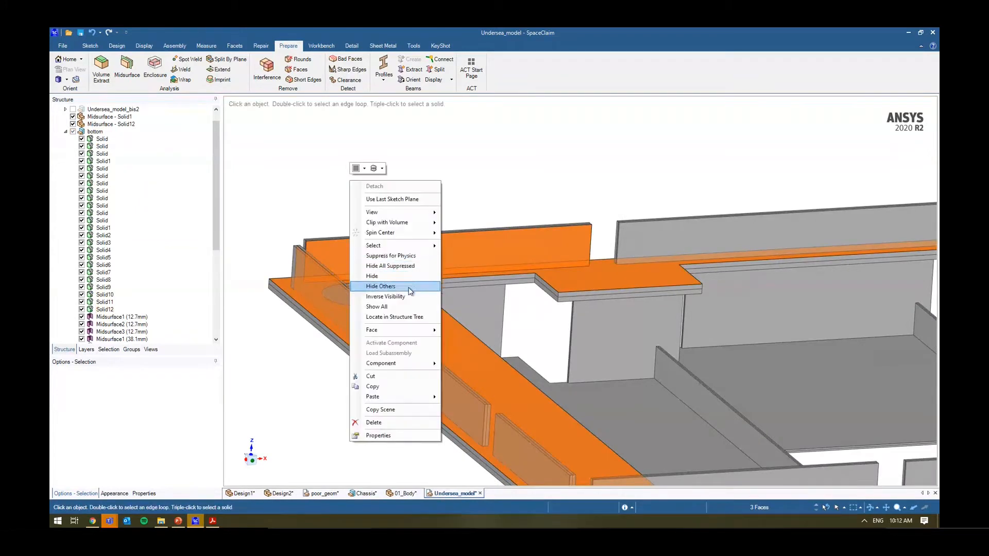
left_click(410, 287)
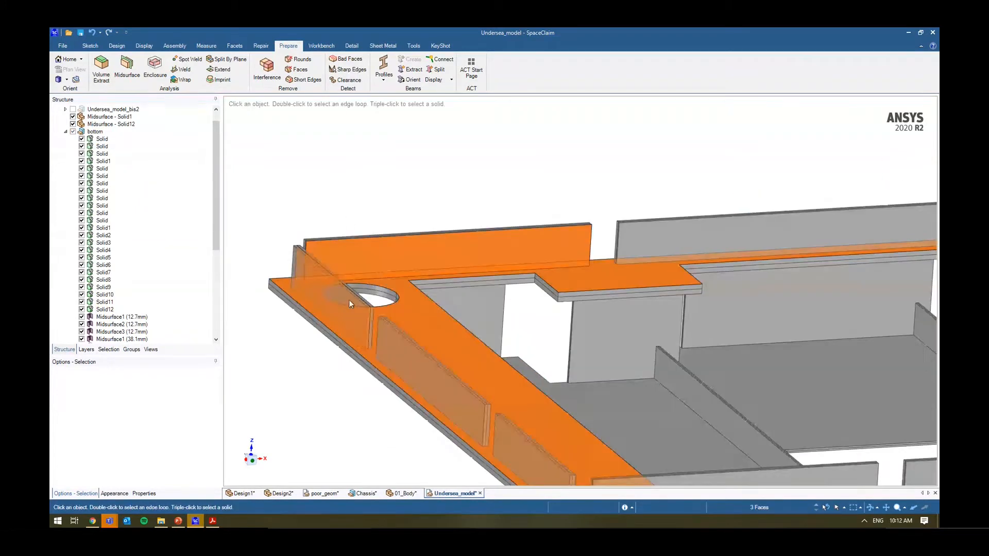
left_click(412, 308, "ctrl")
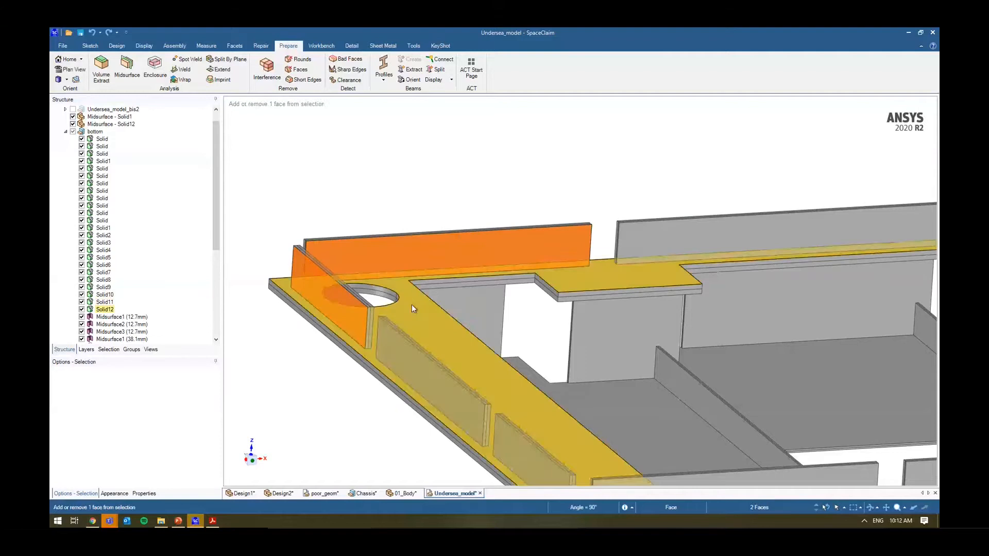
left_click(412, 308, "ctrl")
right_click(368, 171)
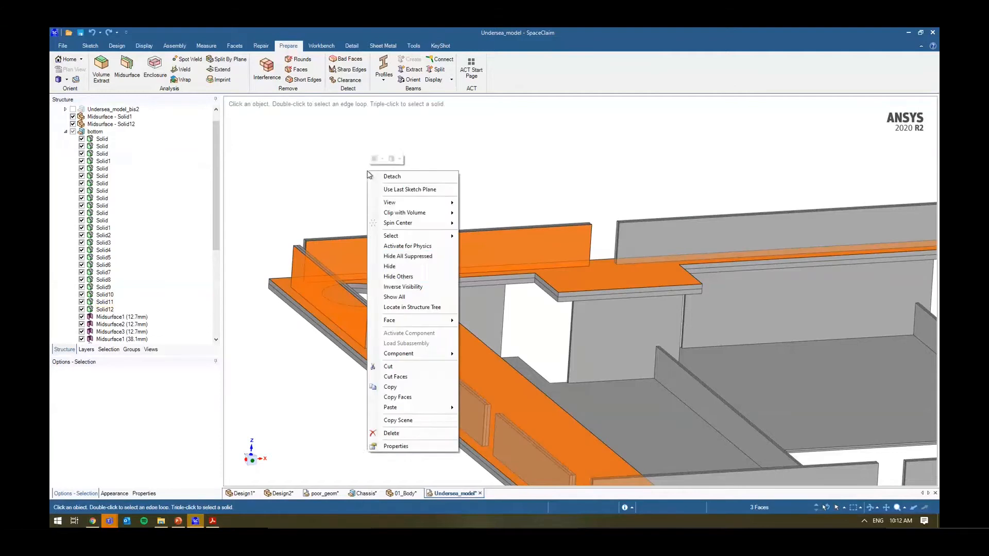
left_click(436, 266)
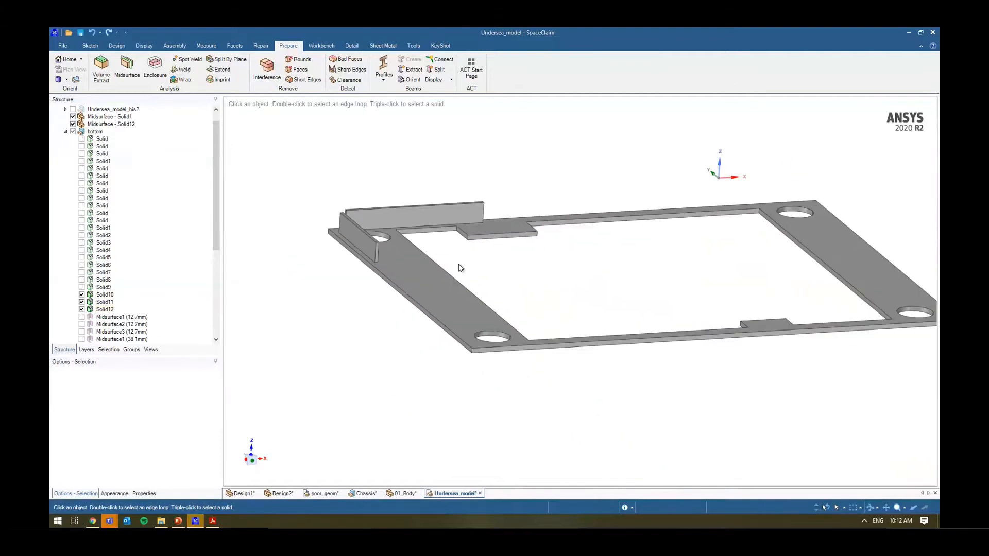
middle_click_drag(460, 268, 453, 275)
left_click(321, 46)
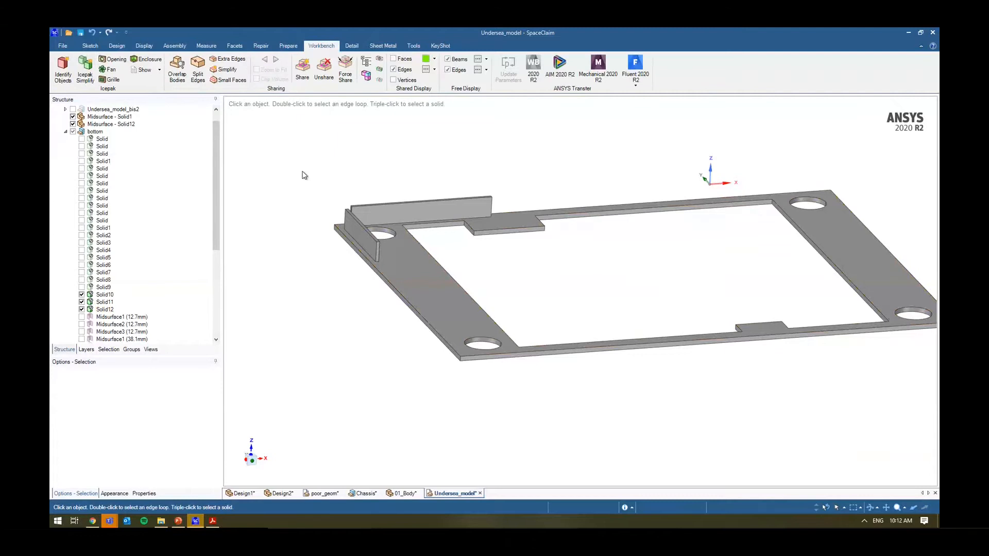
left_click(404, 272)
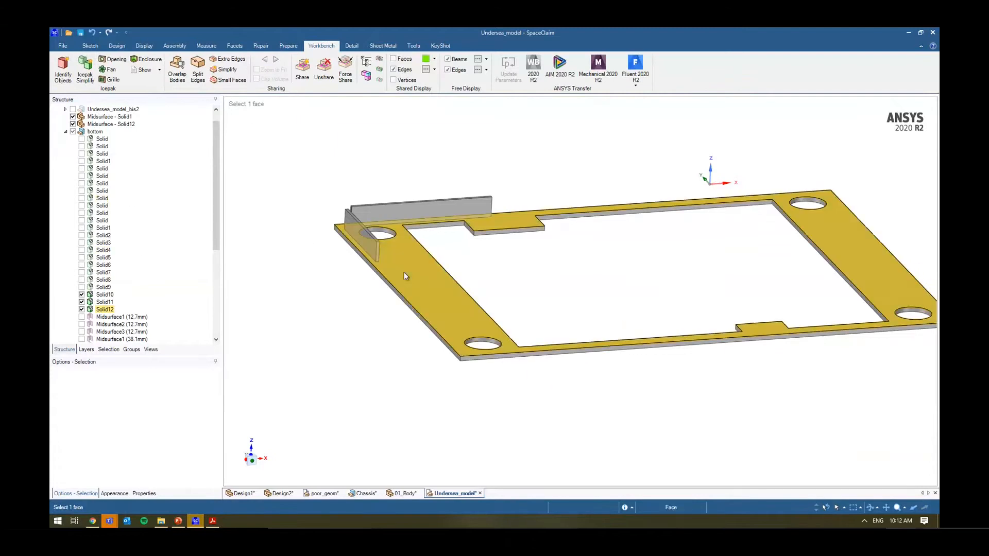
left_click(349, 157)
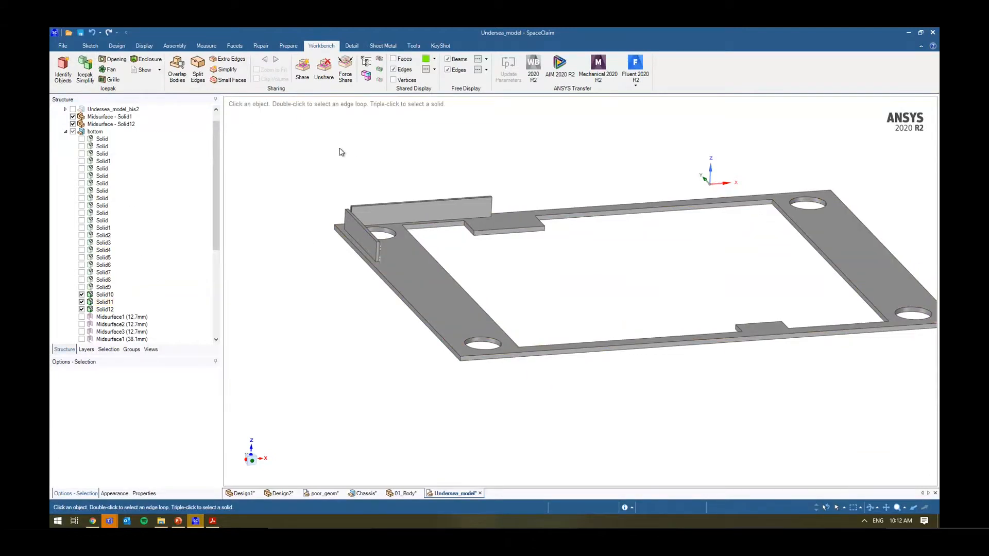
- Create midsurfaces for the frame plate and two corner strips using the thickness range 10 to 38.1 mm
left_click(283, 47)
left_click(127, 67)
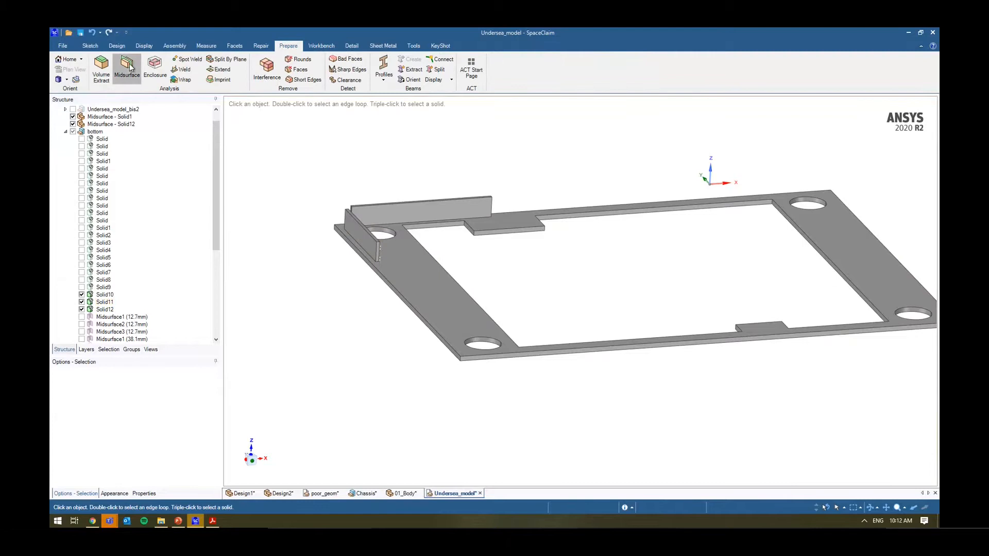
left_click(77, 395)
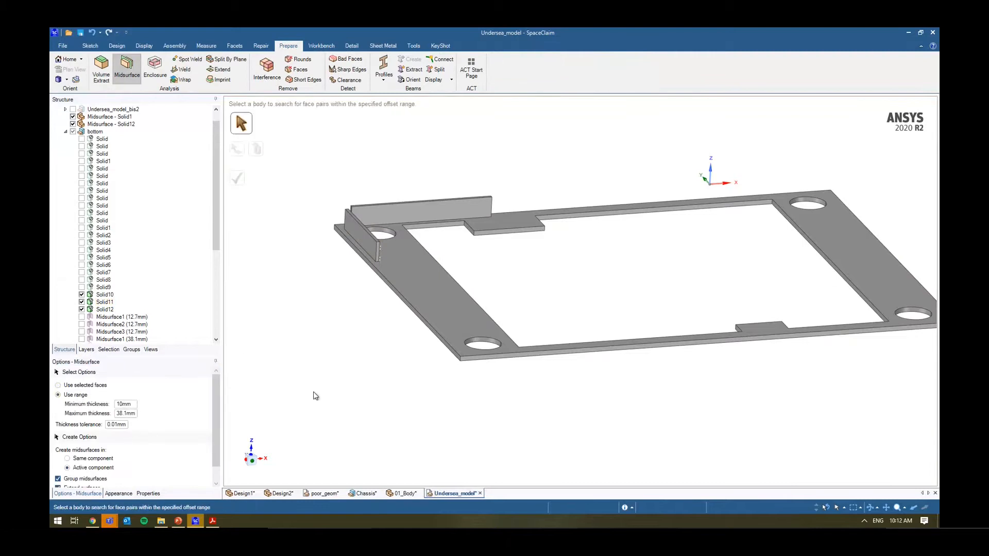
scroll(314, 397, "down", 2)
left_click_drag(270, 144, 283, 146)
left_click(243, 180)
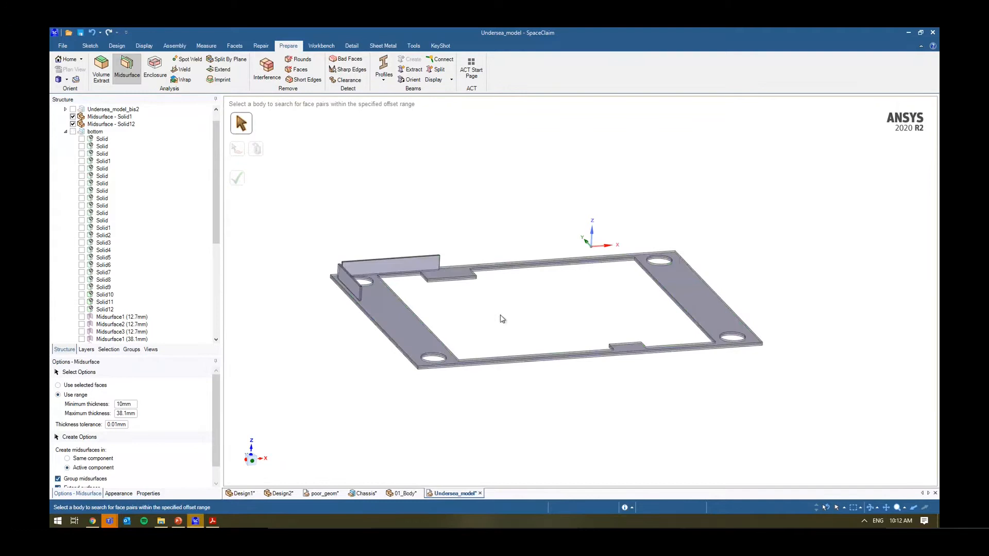
- Examine from the front how the strip midsurfaces meet the frame's midsurface, and undo the range-based midsurface creation
scroll(312, 275, "up", 5)
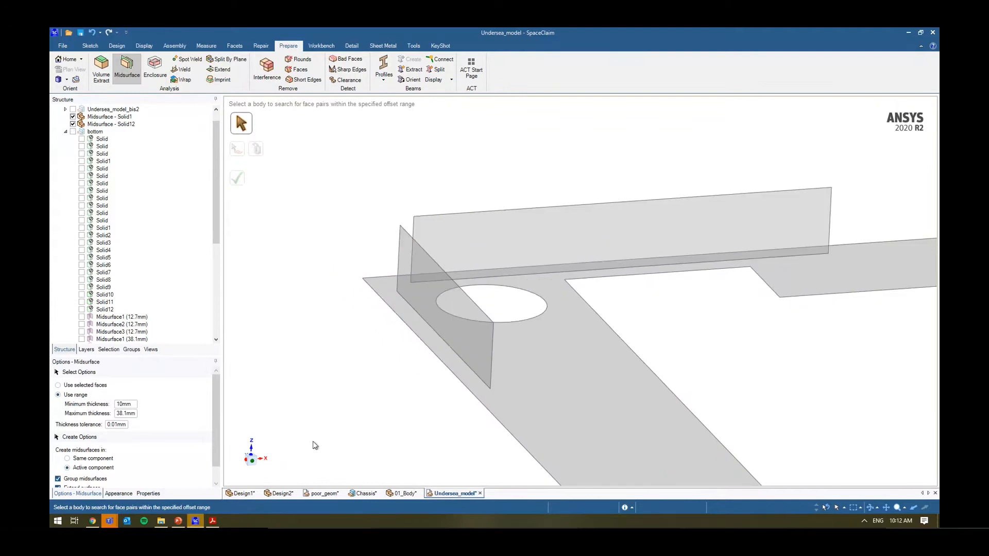
left_click(253, 467)
scroll(400, 304, "up", 3)
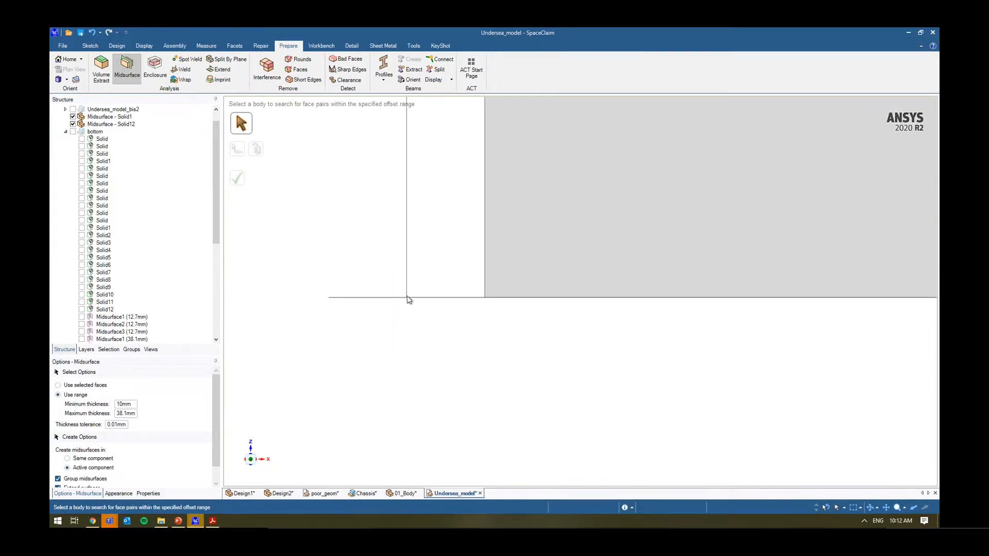
middle_click_drag(406, 288, 393, 294)
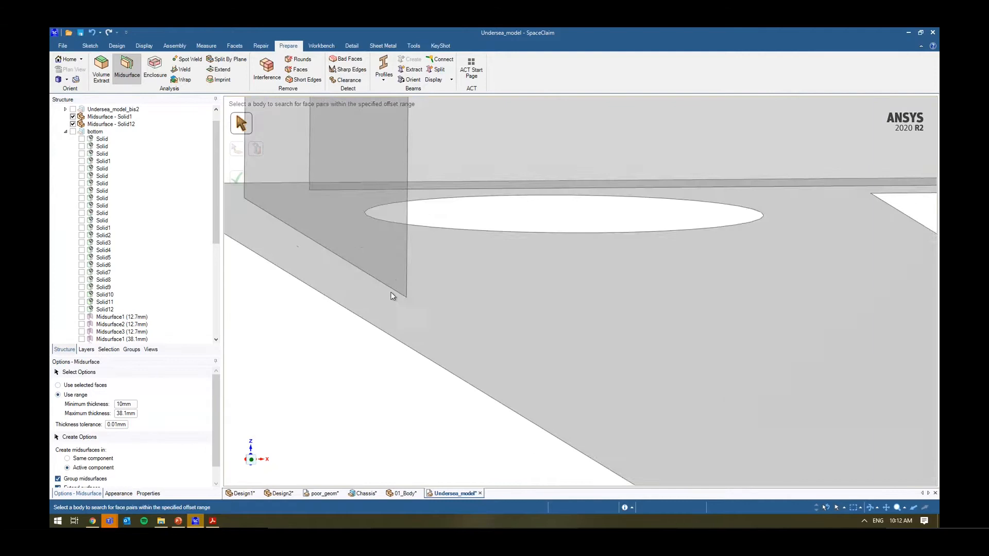
scroll(418, 288, "down", 1)
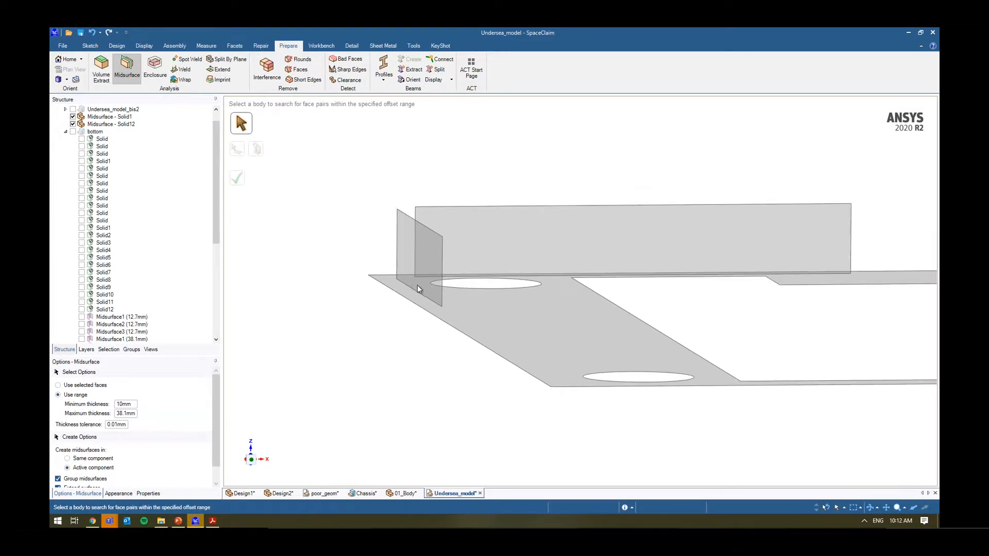
left_click(252, 463)
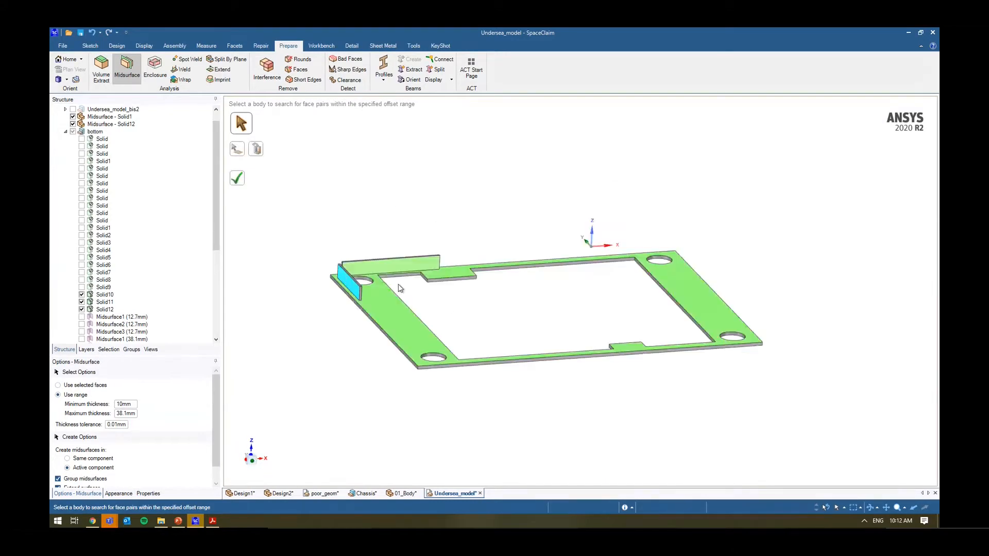
scroll(361, 293, "up", 4)
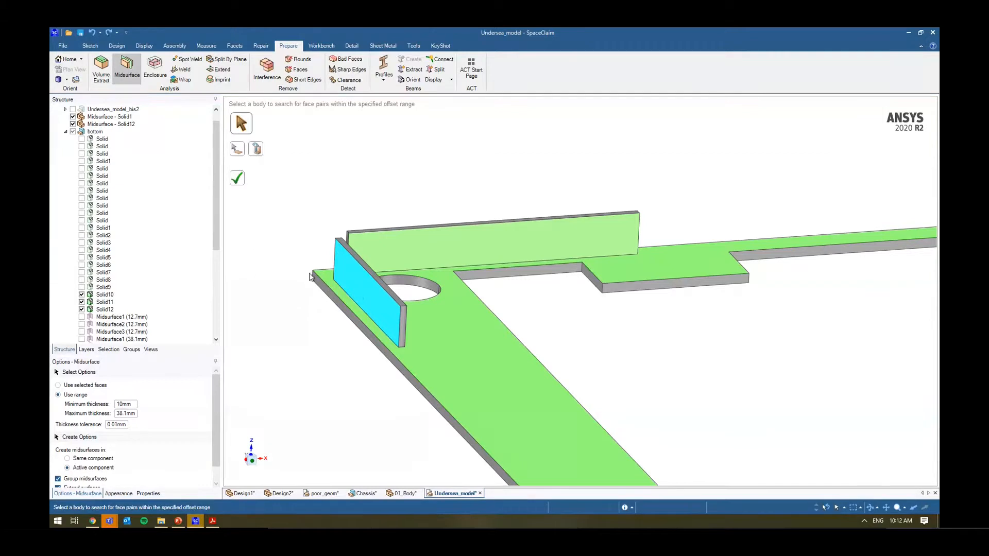
key("Escape")
key("Escape")
- Create midsurfaces for the short corner strip and the frame plate separately, using selected offset faces
left_click(131, 82)
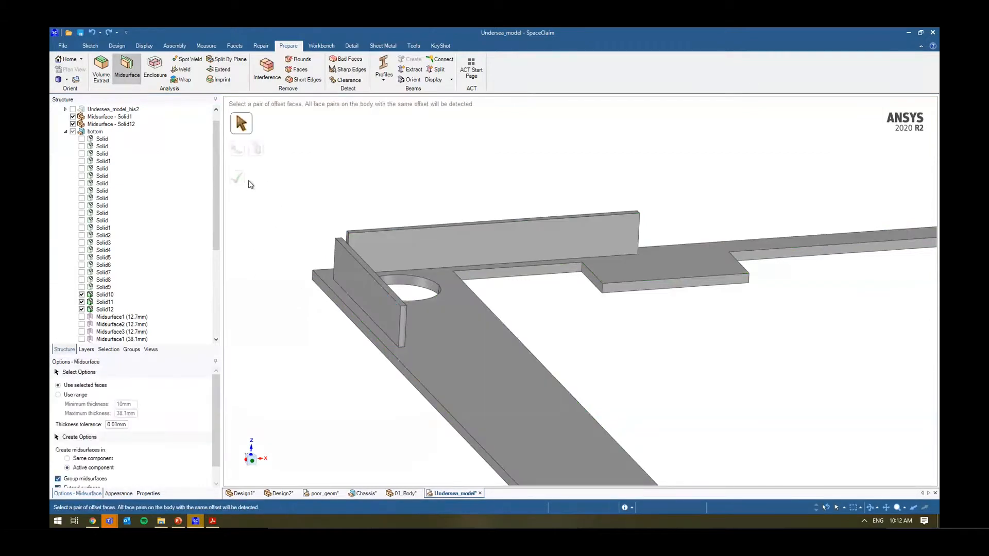
left_click(370, 296)
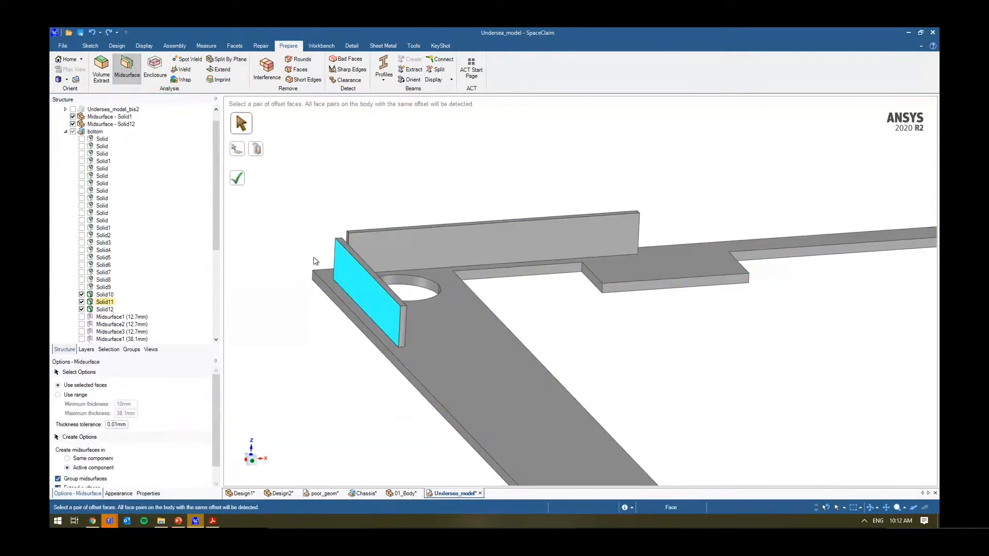
left_click(242, 185)
left_click(447, 336)
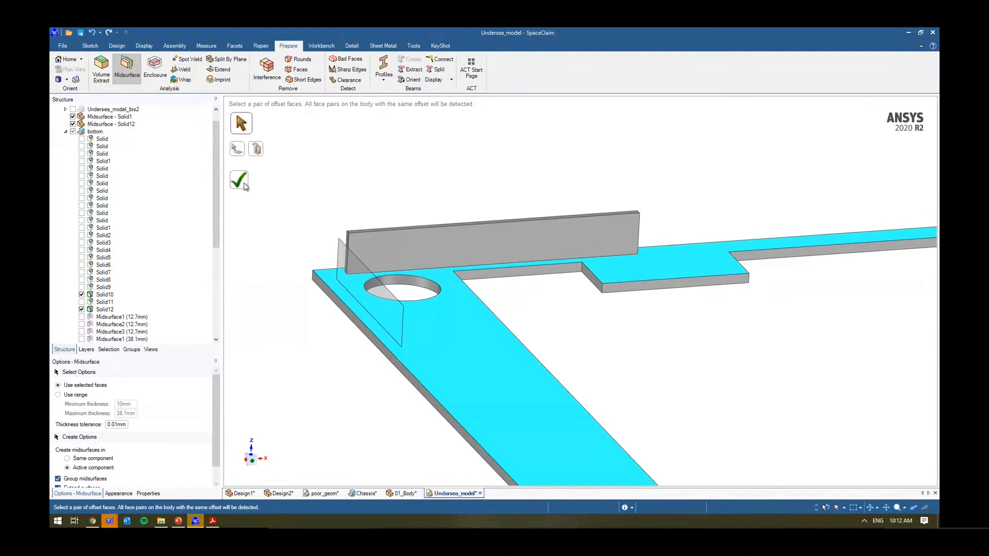
left_click(245, 186)
- Examine the corner strip's joint with the frame plate and undo both midsurfaces made from selected faces
middle_click_drag(309, 319, 325, 267)
scroll(325, 267, "up", 4)
key("ctrl+z")
left_click(317, 323)
scroll(316, 322, "down", 3)
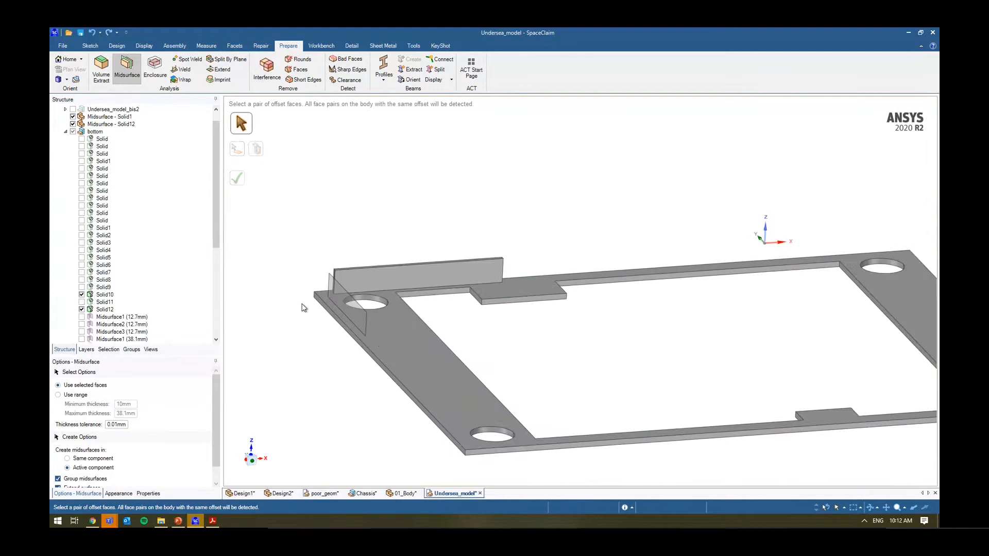
key("ctrl+z")
scroll(303, 307, "down", 5)
key("Escape")
- Create midsurfaces for all three isolated plates by thickness range 10 to 38.1 mm with Extend surfaces, and examine their joint from the front
left_click(127, 71)
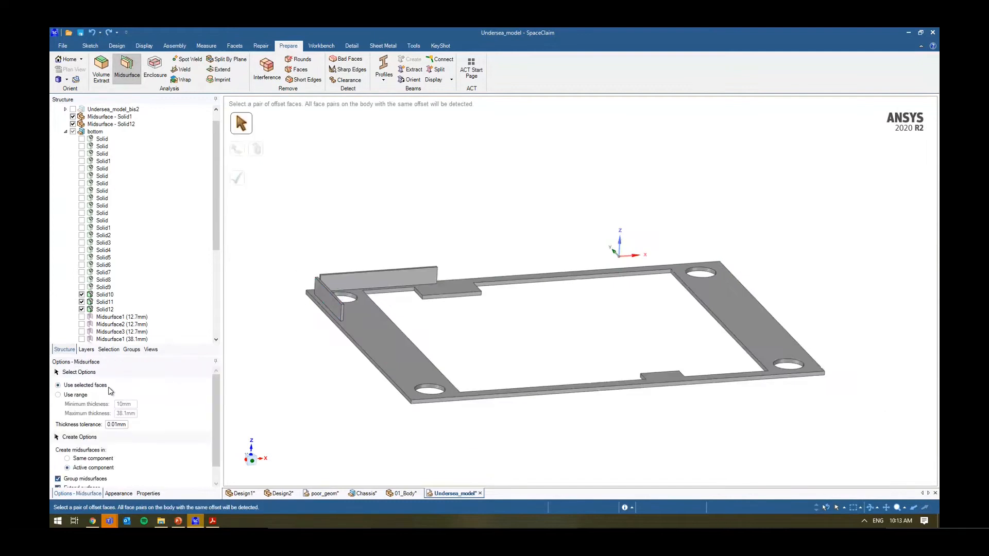
left_click(72, 394)
scroll(404, 327, "down", 3)
left_click_drag(156, 355, 167, 296)
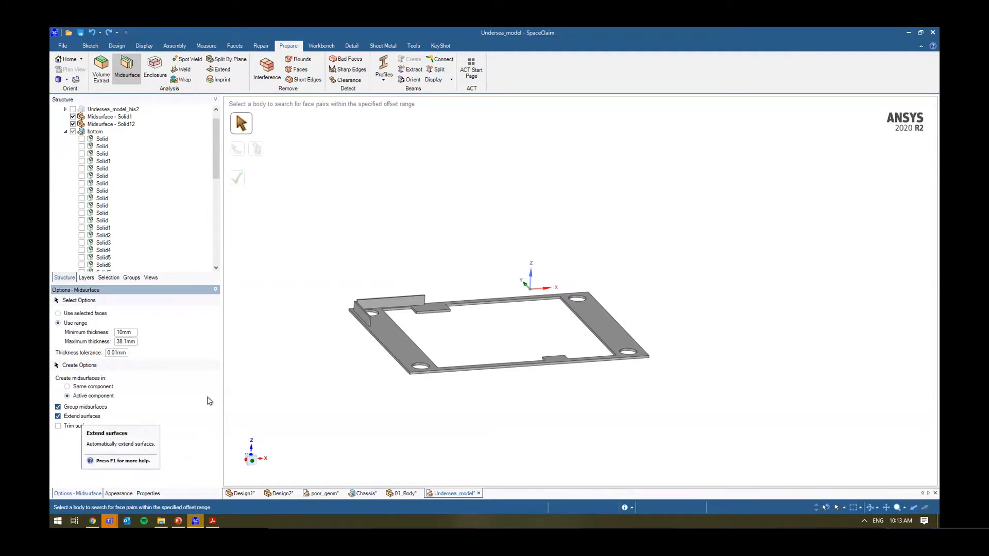
left_click_drag(309, 202, 702, 472)
left_click(244, 174)
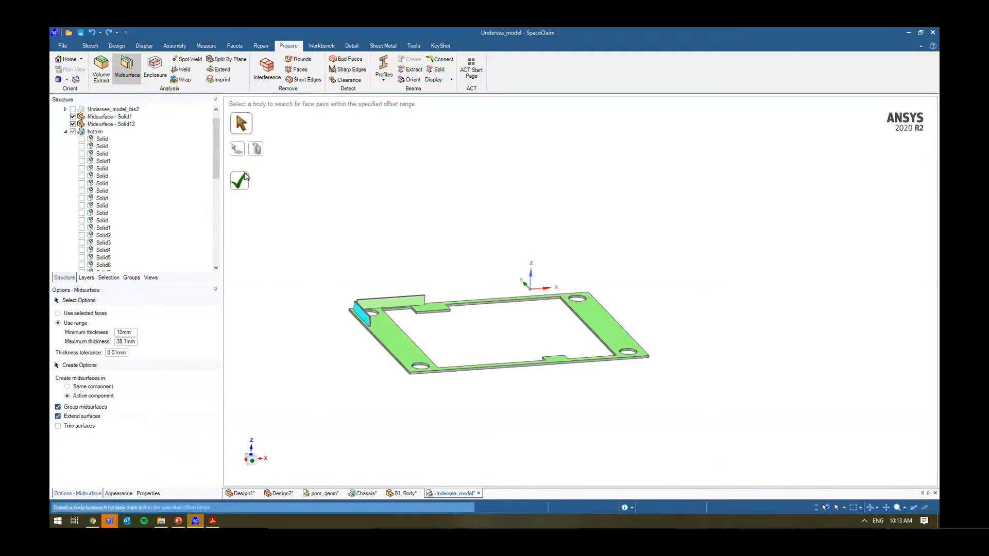
scroll(286, 325, "up", 2)
left_click(256, 460)
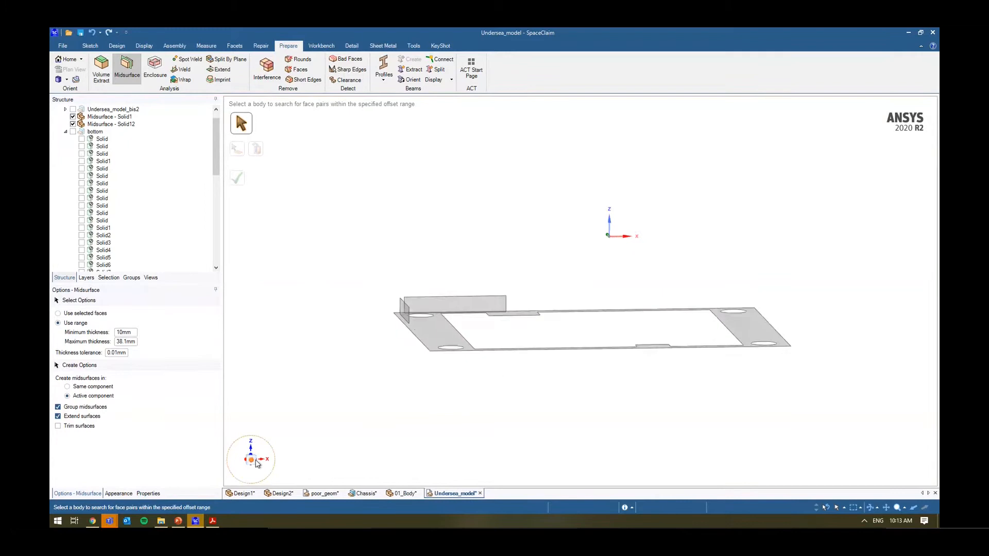
scroll(460, 340, "up", 3)
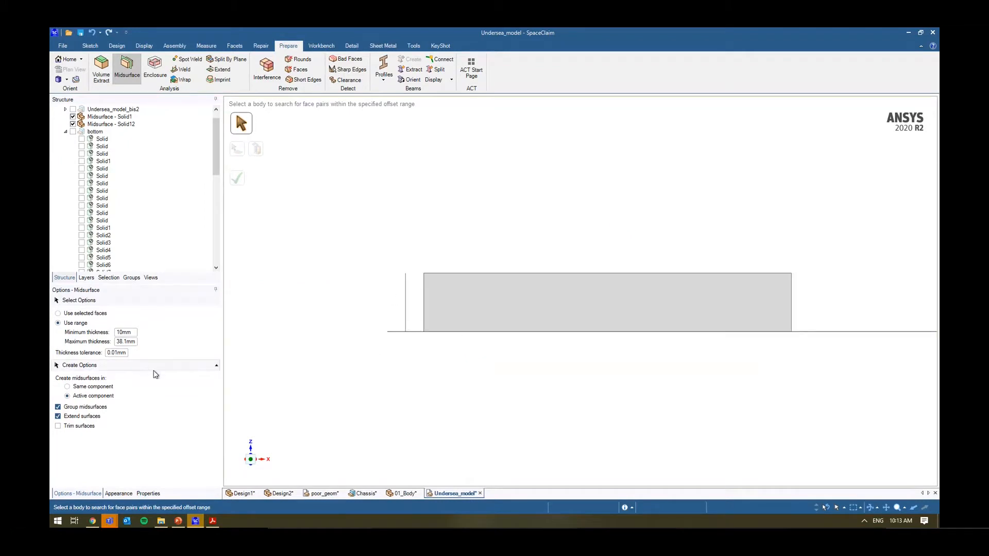
scroll(108, 125, "up", 1)
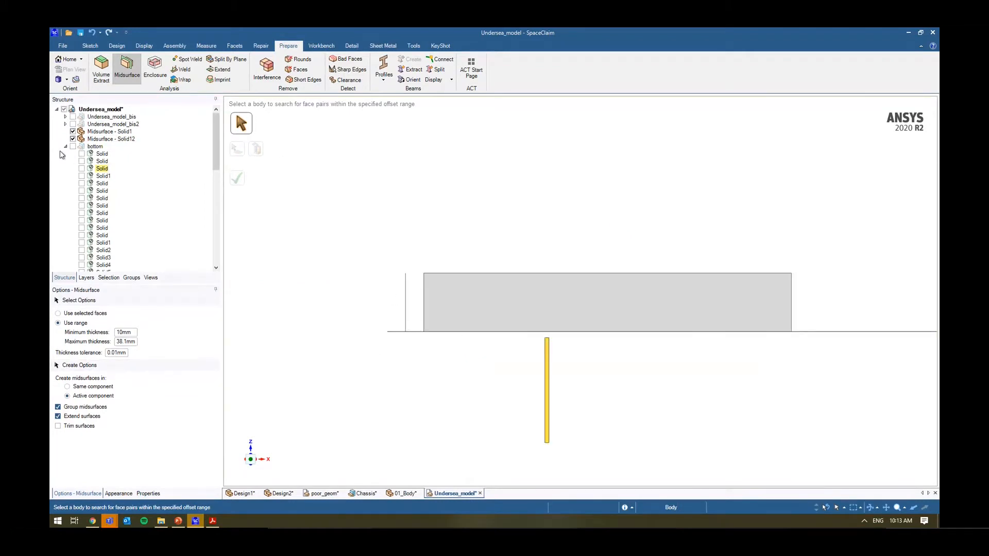
- Hide the bottom component, show Undersea_model_bis2 within the model, and delete the model's empty components
left_click(65, 146)
left_click(73, 146)
left_click(65, 109)
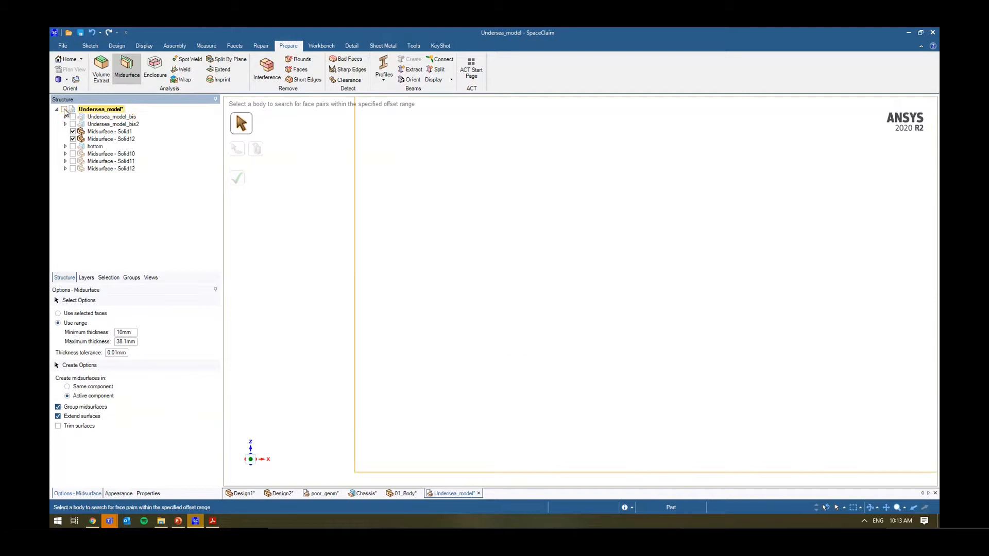
left_click(72, 124)
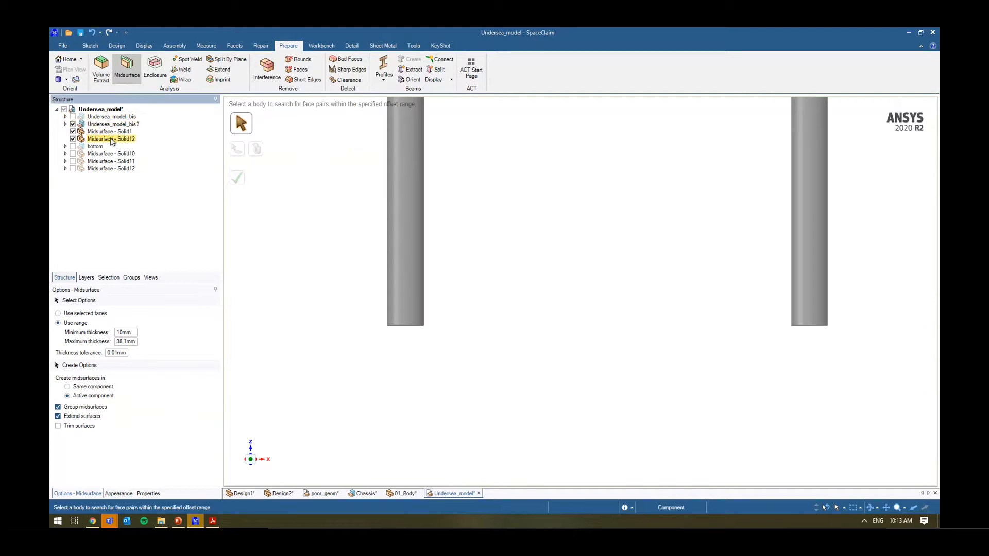
right_click(94, 111)
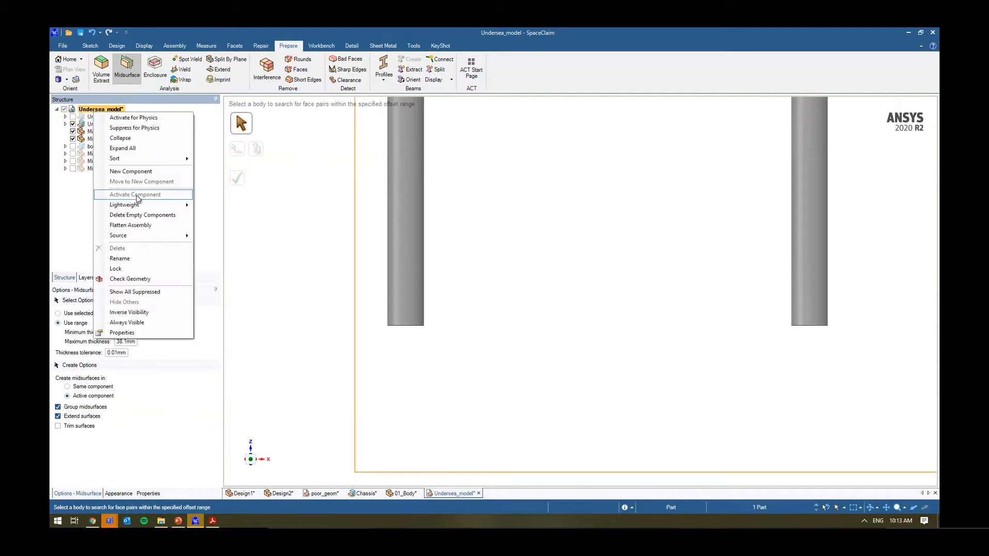
left_click(135, 215)
- Examine the complete tubular frame of Undersea_model_bis2 from an oblique angle and leave the Midsurface tool
scroll(457, 380, "down", 8)
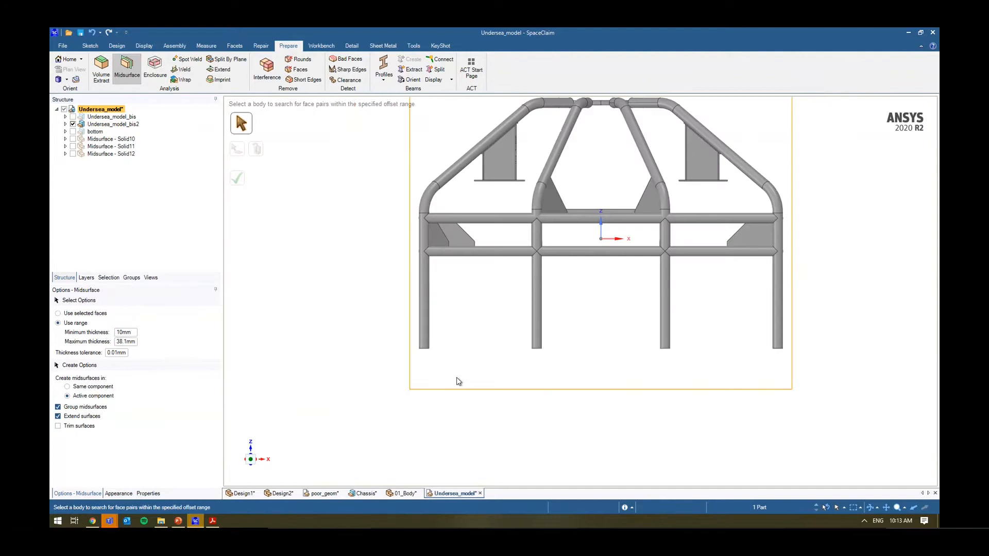
middle_click_drag(480, 382, 504, 404)
left_click(528, 410)
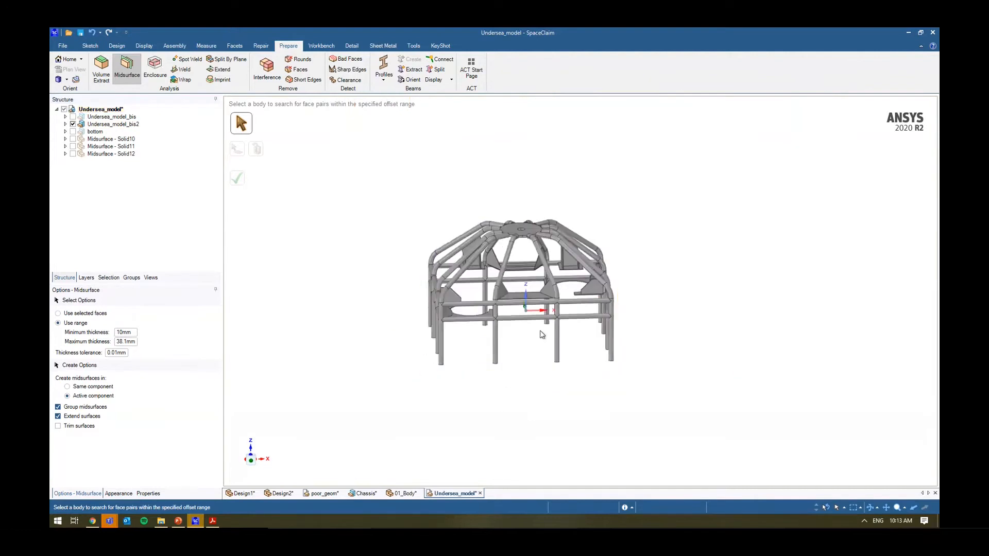
scroll(532, 256, "up", 4)
middle_click_drag(544, 273, 582, 328)
scroll(627, 420, "up", 3)
scroll(618, 422, "down", 5)
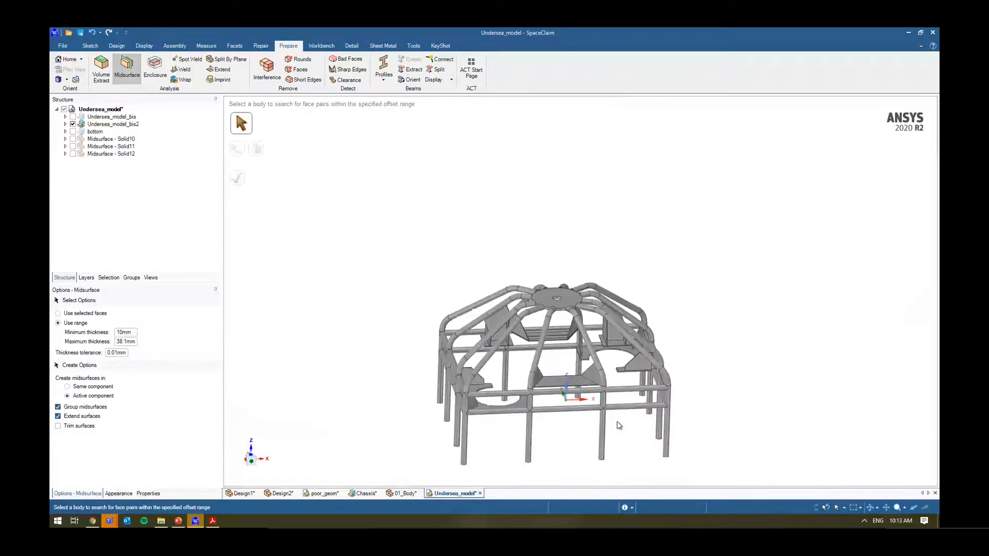
scroll(561, 451, "up", 4)
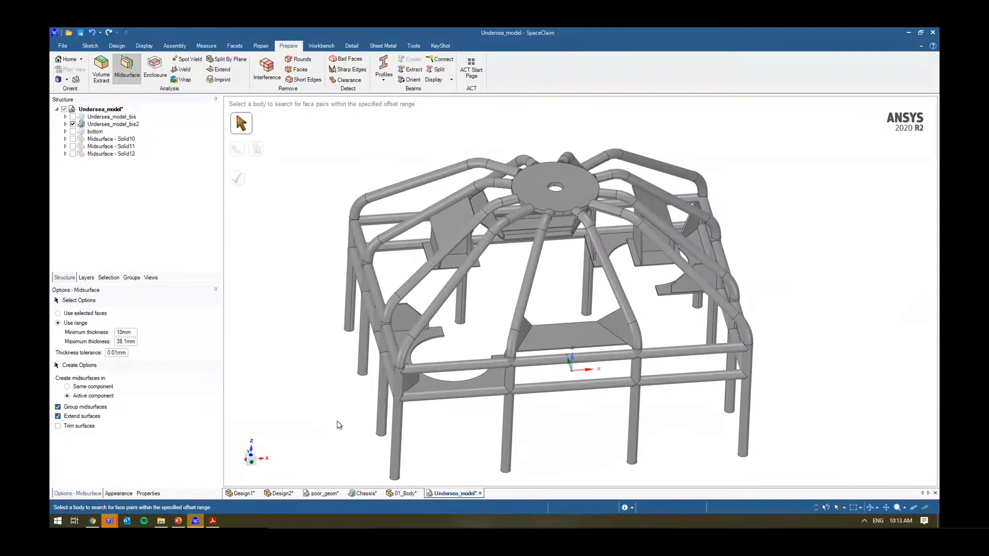
middle_click_drag(338, 425, 348, 382)
key("Escape")
- Isolate two adjacent bent corner tubes with the two side and two front horizontal rails, hiding all other bodies
left_click(386, 368)
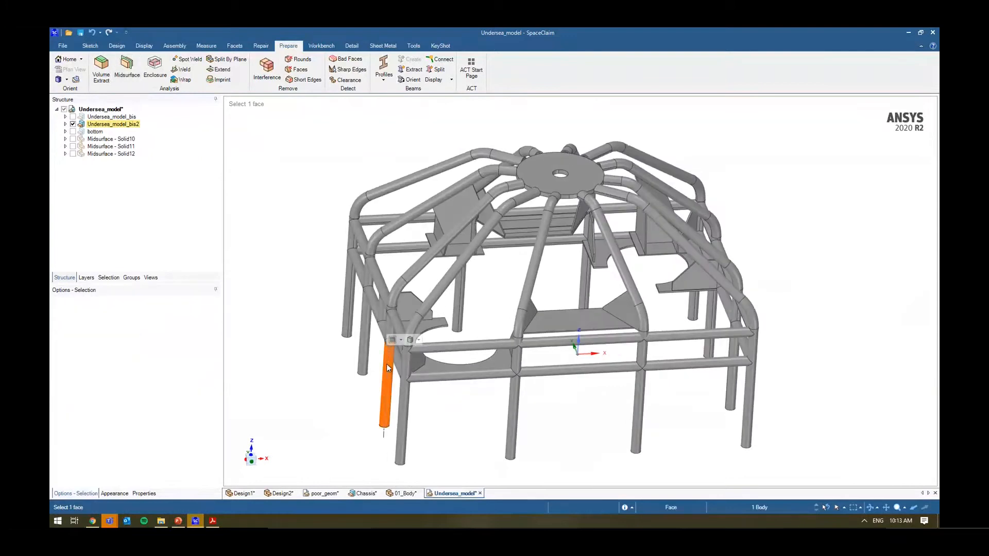
triple_click(390, 326, "ctrl")
triple_click(396, 297, "ctrl")
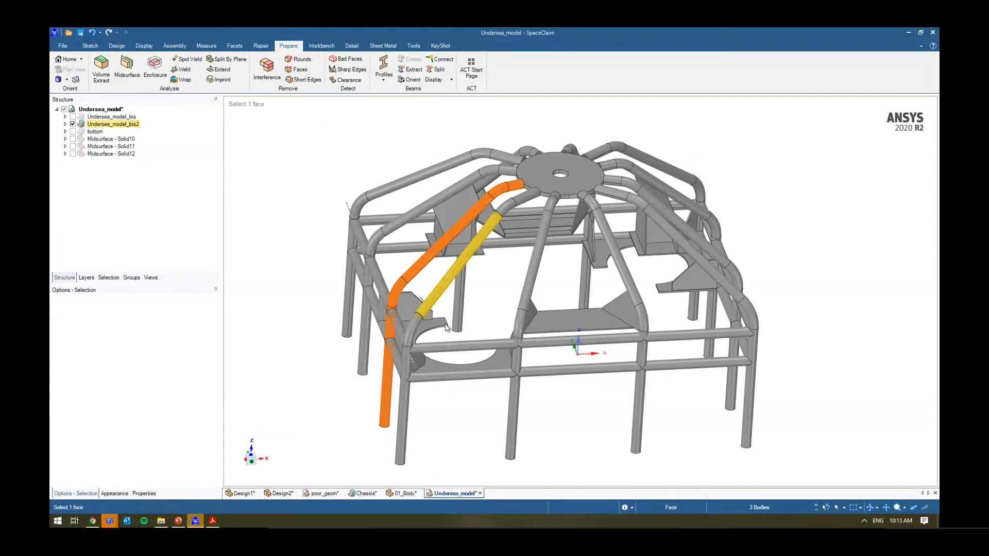
triple_click(429, 303, "ctrl")
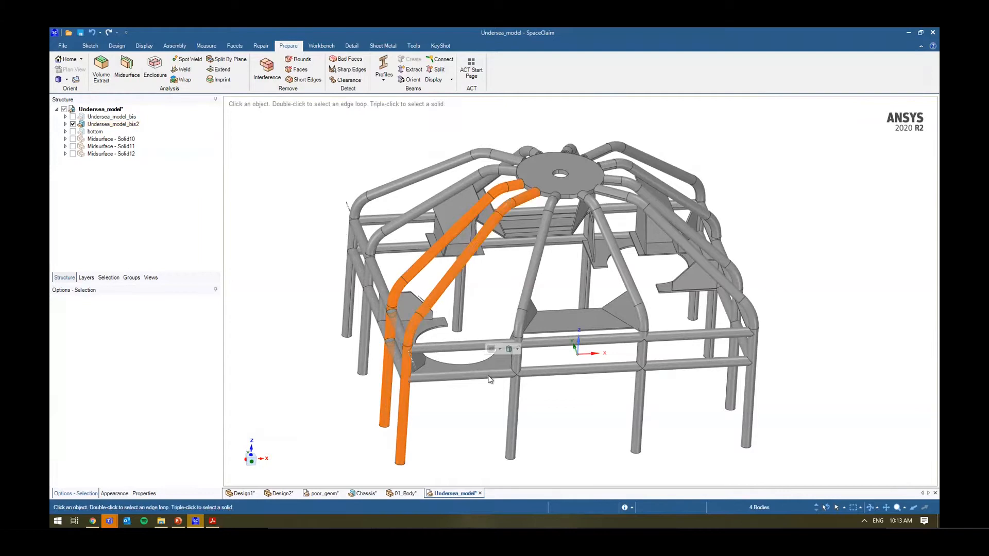
scroll(494, 369, "up", 5)
triple_click(357, 352, "ctrl")
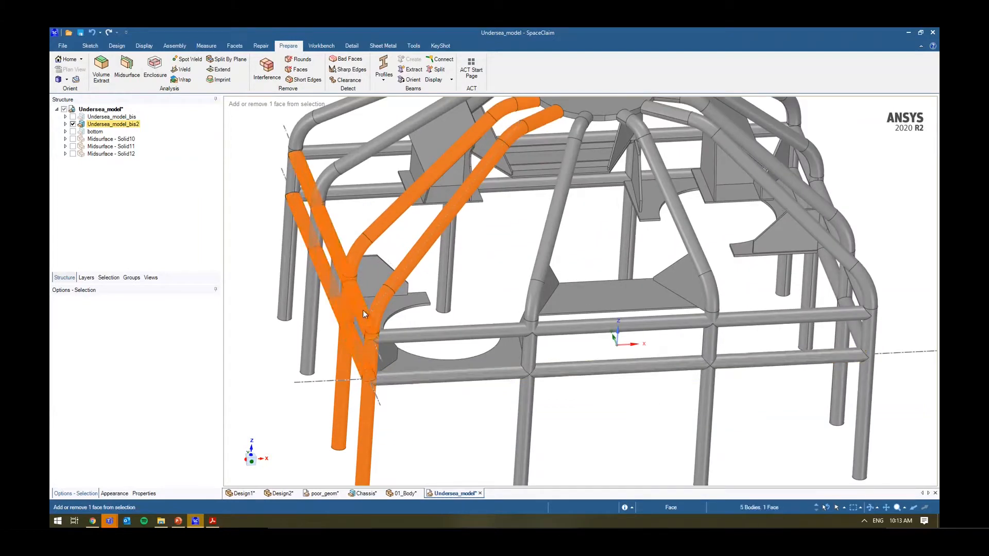
triple_click(425, 336, "ctrl")
triple_click(424, 379, "ctrl")
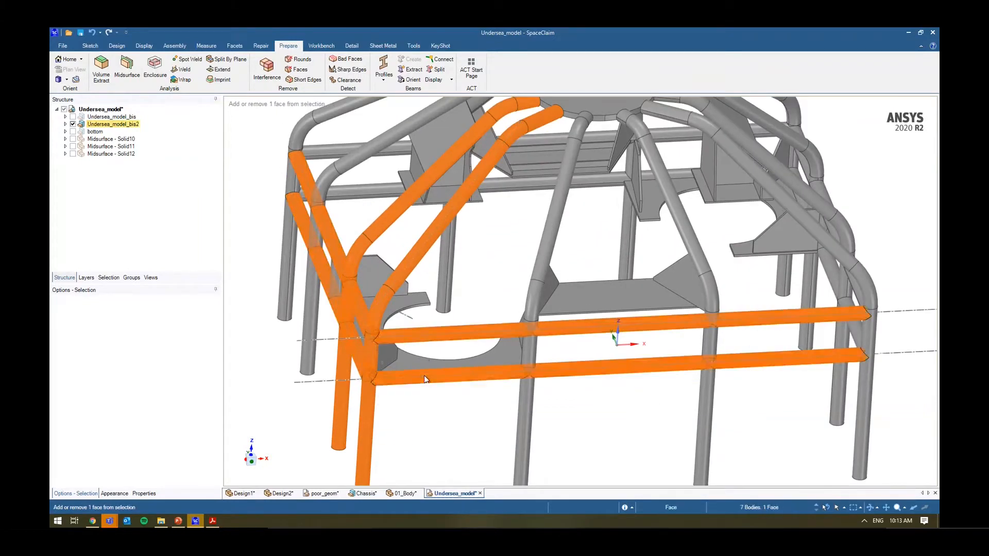
right_click(262, 291)
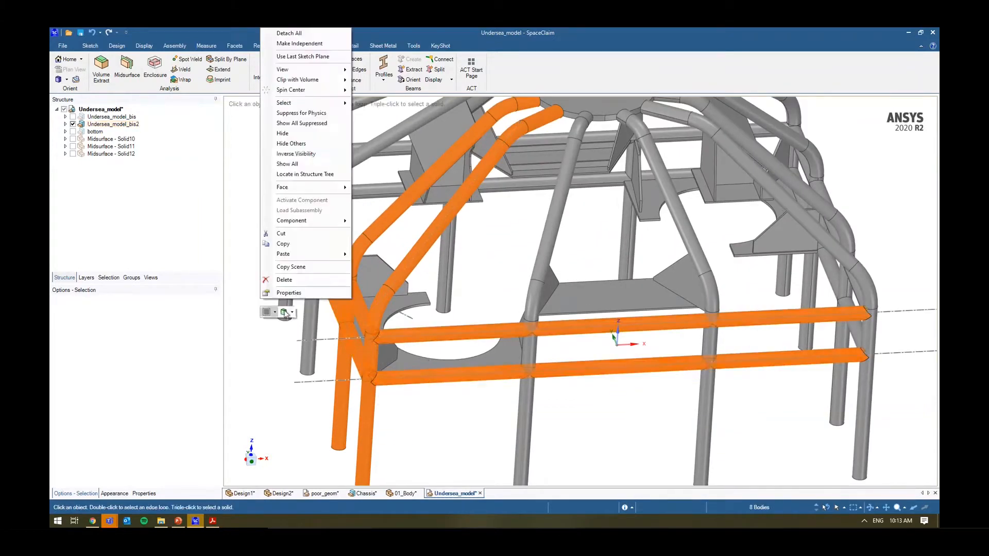
left_click(307, 145)
left_click(509, 434)
scroll(509, 435, "down", 4)
middle_click_drag(508, 447, 430, 416)
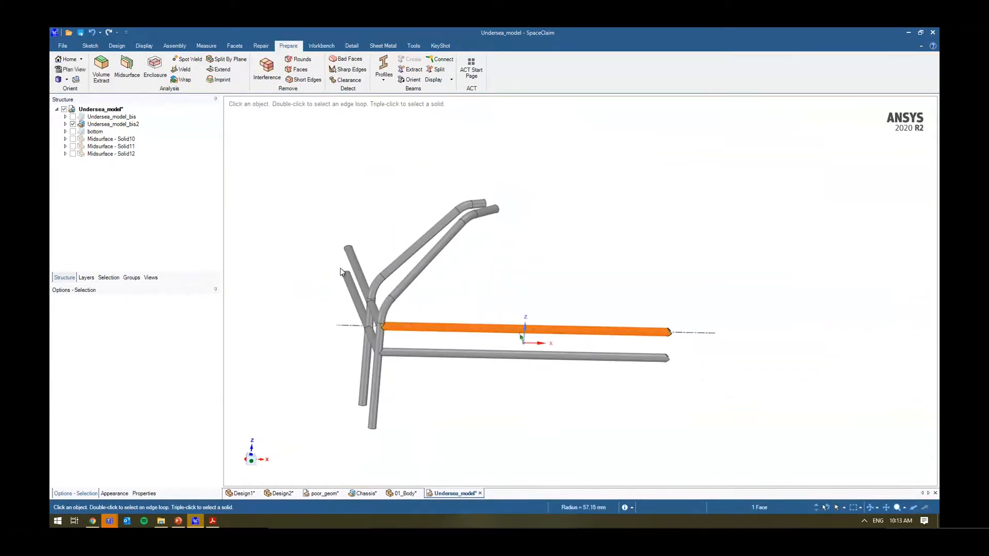
- Extract a beam from the upper front horizontal rail
left_click(383, 45)
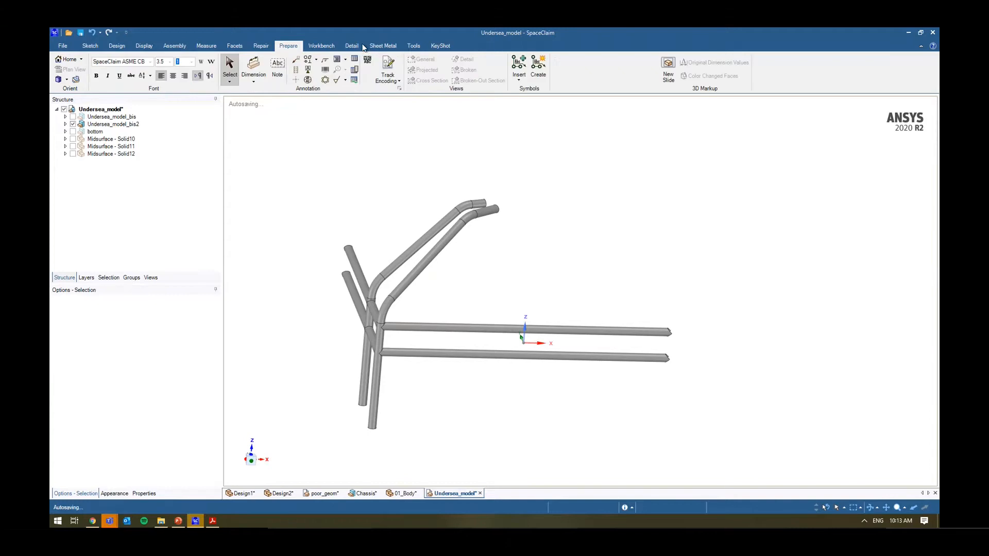
left_click(289, 46)
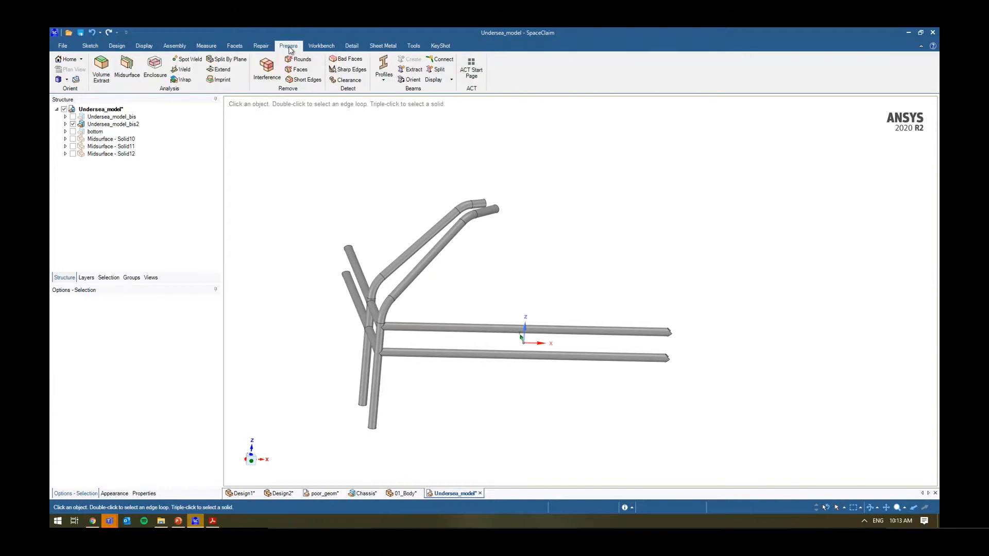
left_click(413, 70)
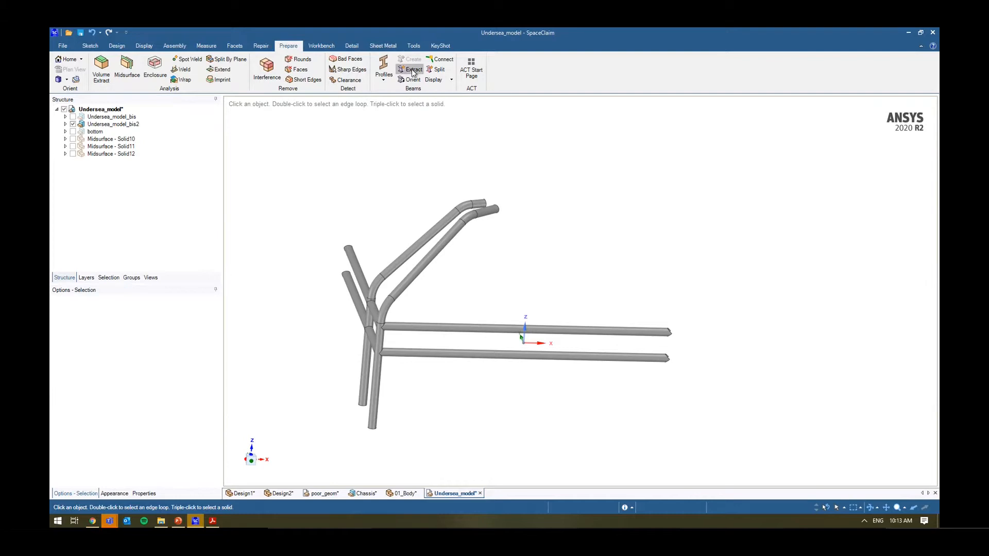
left_click(547, 334)
mouse_move(453, 341)
middle_mouse_down()
mouse_move(433, 330)
mouse_move(466, 339)
middle_mouse_up()
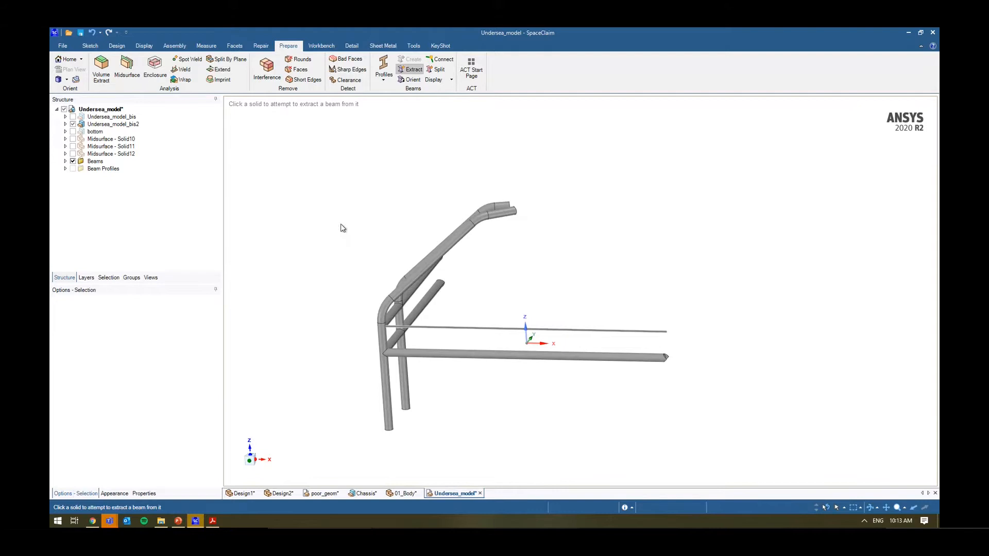
- Look through the parts of Undersea_model_bis2 in the structure tree and inspect the extracted beam in the Beams folder
key("Escape")
left_click(65, 125)
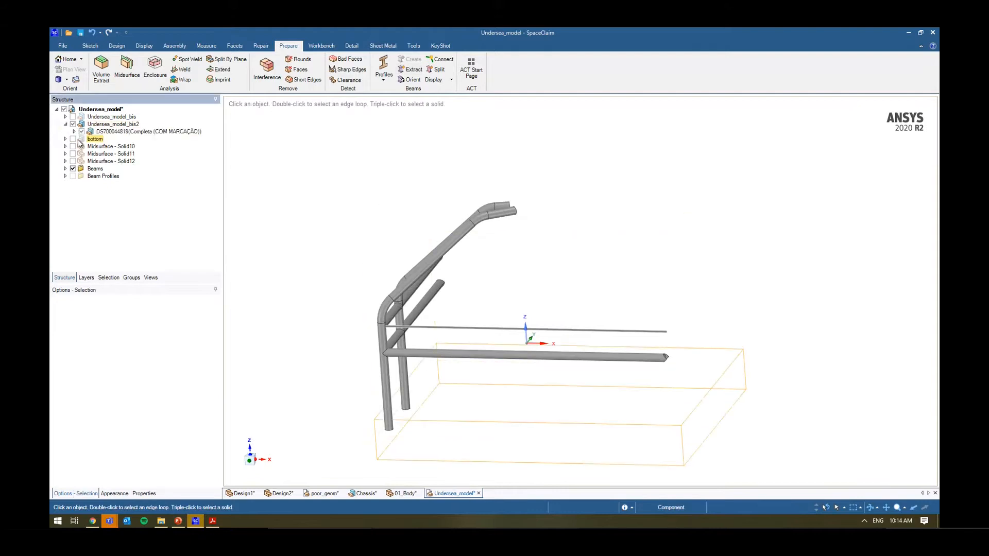
left_click(74, 132)
scroll(143, 206, "down", 3)
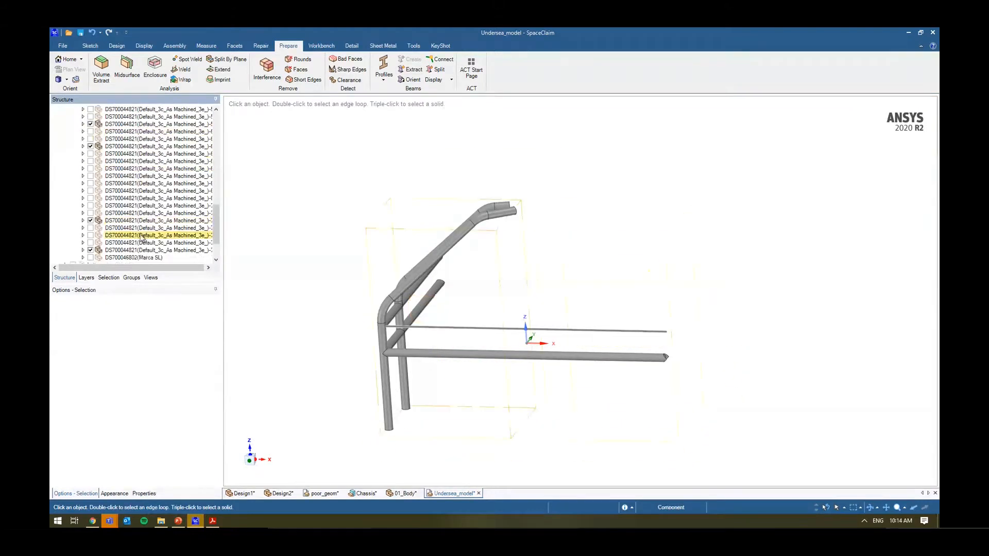
scroll(143, 238, "up", 10)
left_click(65, 124)
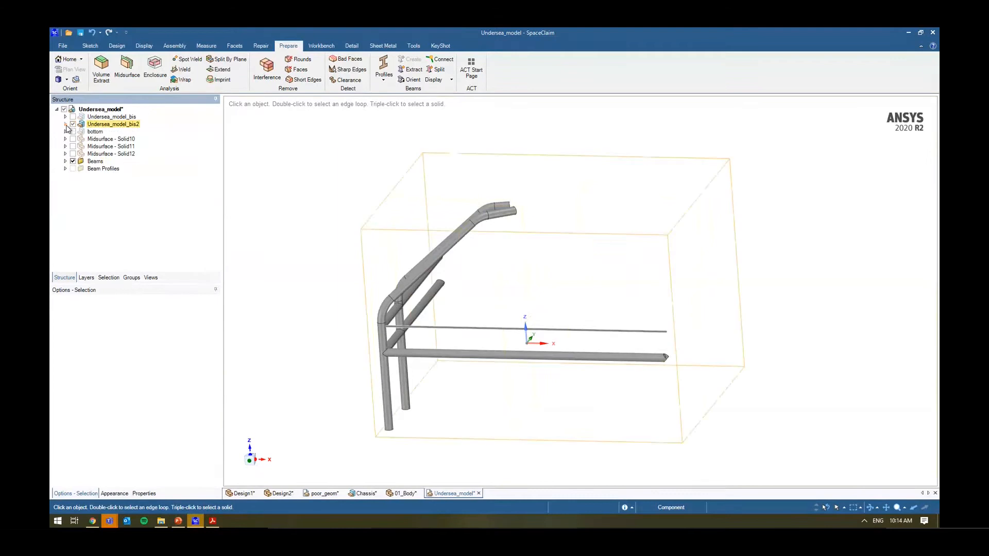
left_click(66, 161)
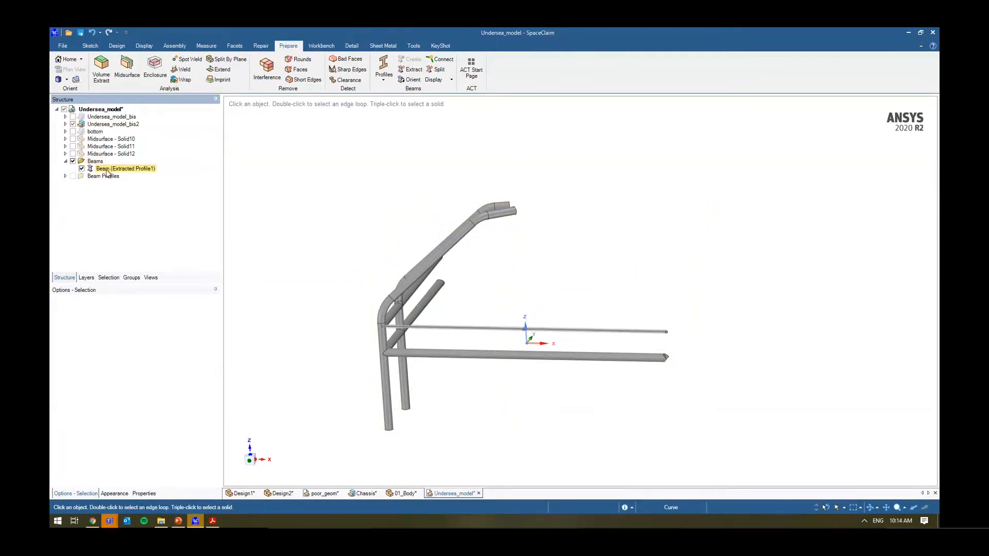
left_click(126, 168)
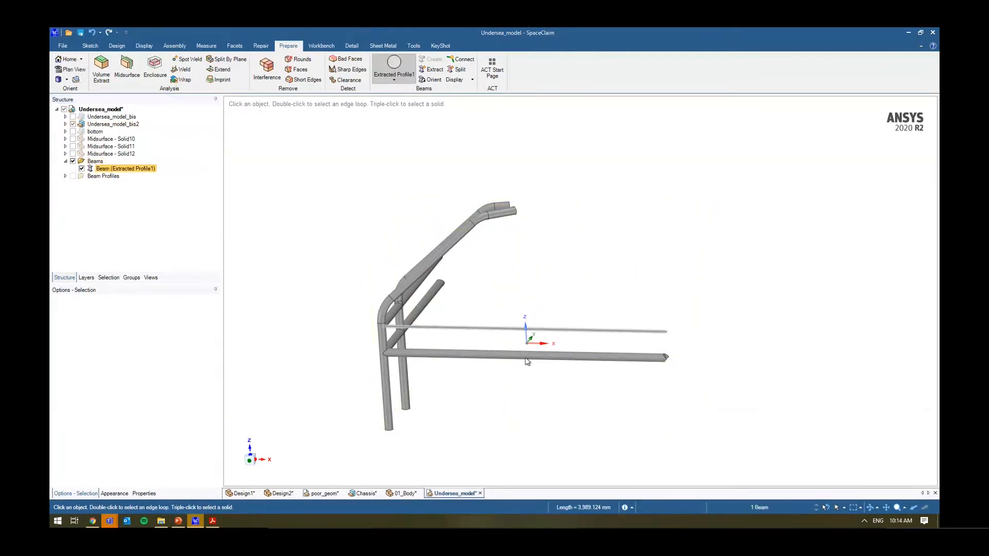
- Edit the beam profile Extracted Profile1, set its circle's diameter to 115 mm, and close the profile
left_click(66, 176)
left_click(119, 184)
right_click(124, 186)
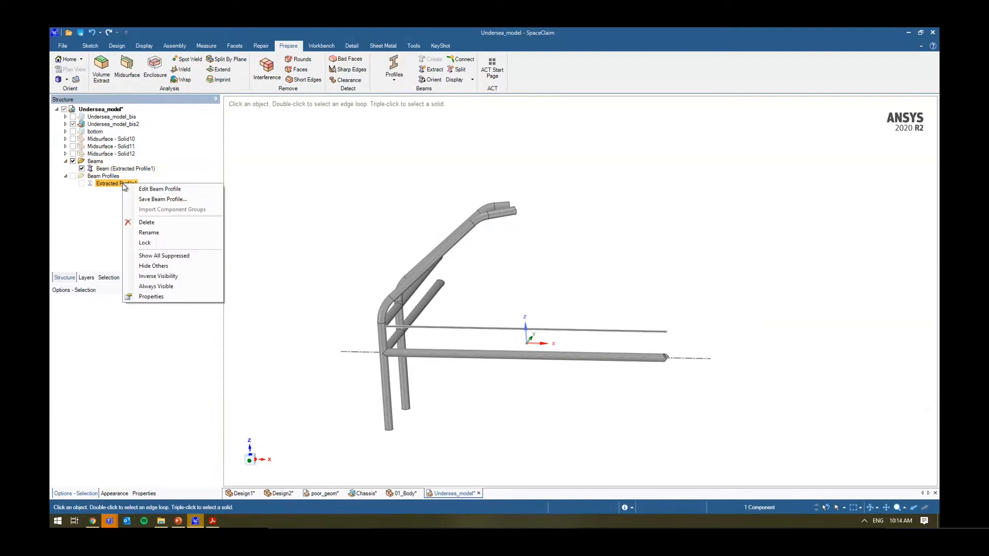
left_click(158, 189)
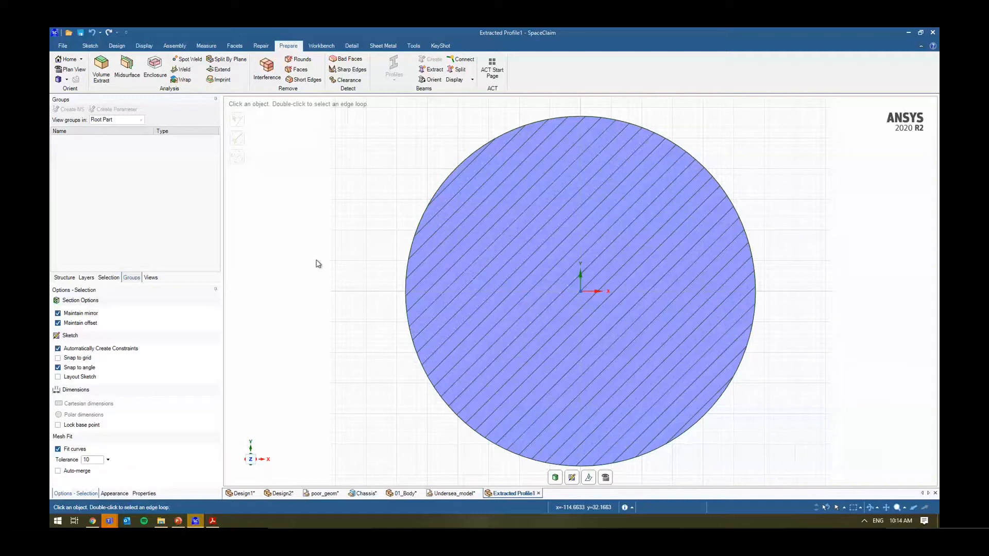
left_click(90, 45)
left_click(431, 200)
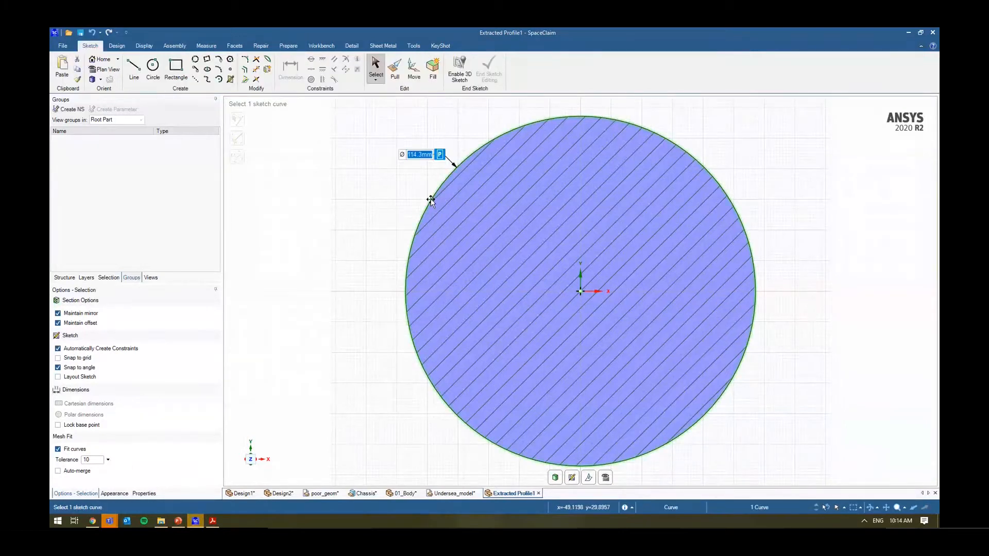
type("115")
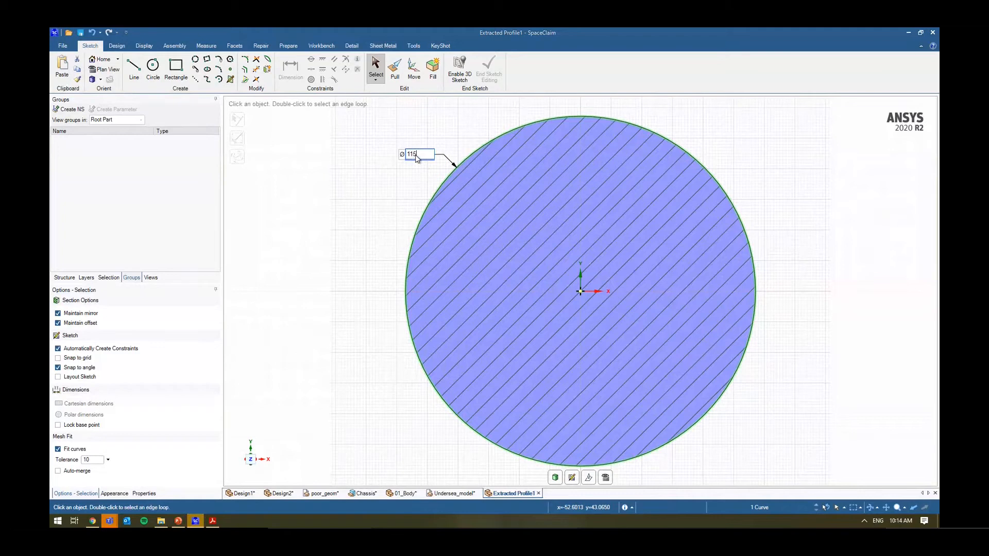
key("Return")
left_click(355, 182)
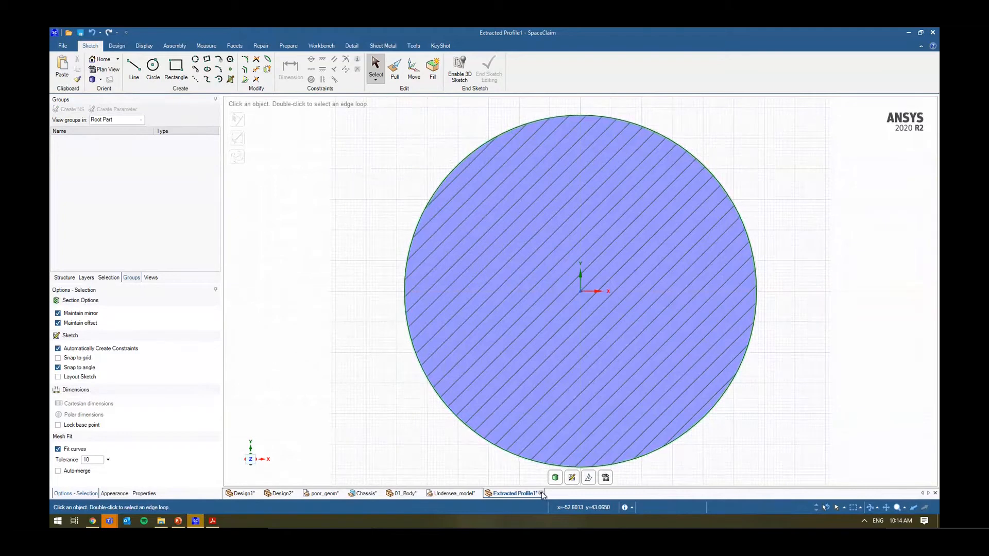
left_click(541, 493)
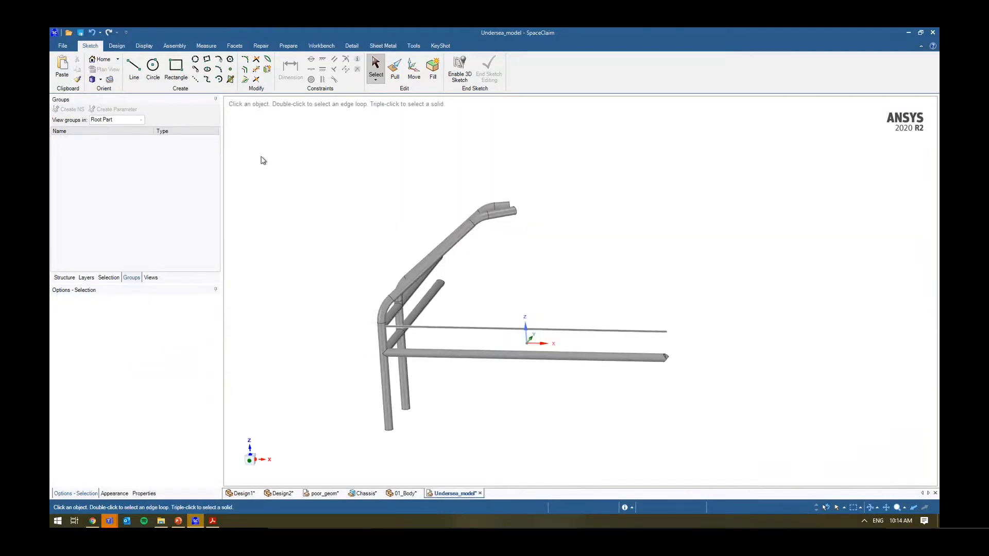
- Extract beams from the lower front rail and the two side horizontal rails
left_click(327, 45)
left_click(289, 45)
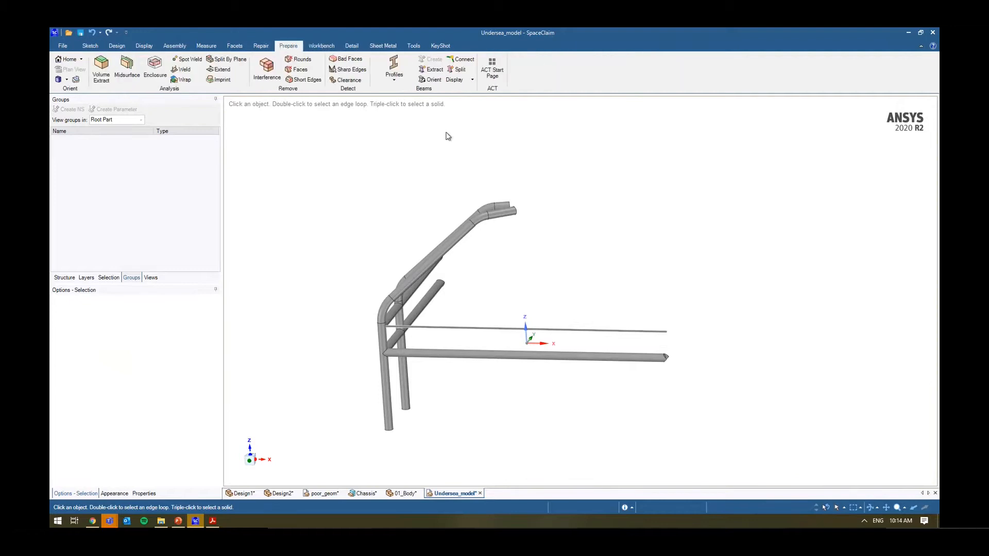
left_click(432, 69)
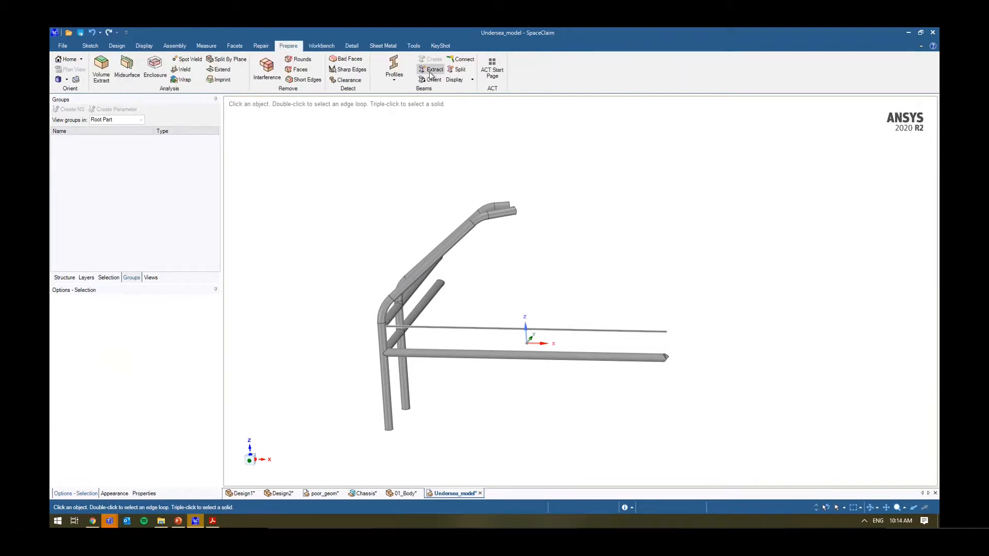
left_click(449, 354)
middle_click_drag(485, 353, 355, 298)
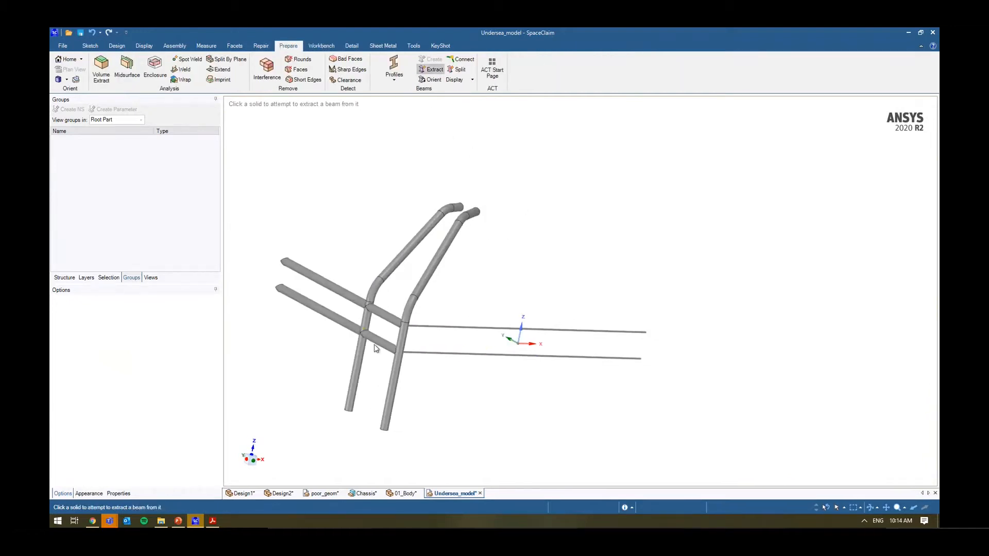
left_click(342, 298)
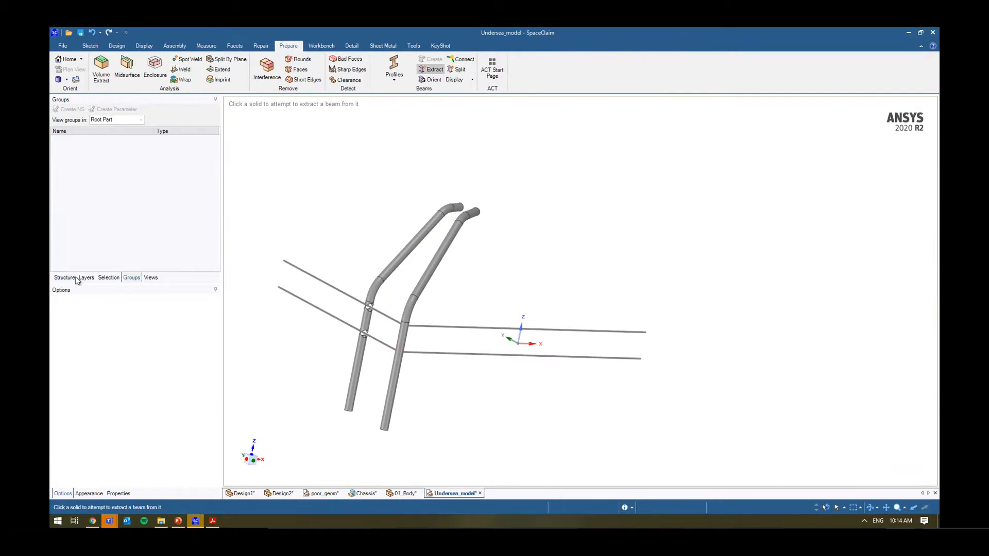
- Review the extracted beams and their profiles in the structure tree and view the beams from another angle
left_click(75, 278)
left_click(66, 198)
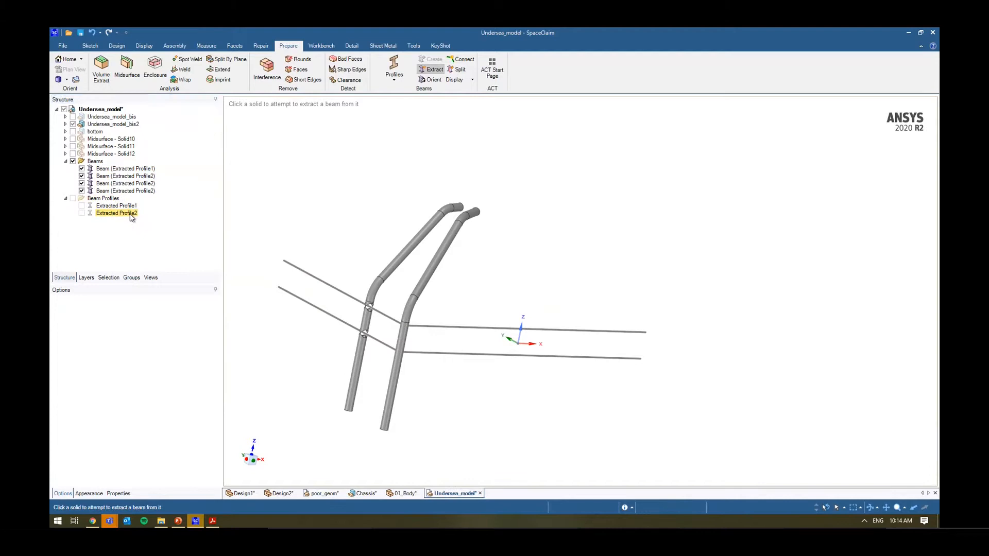
mouse_move(442, 315)
middle_mouse_down()
mouse_move(430, 298)
mouse_move(493, 441)
mouse_move(490, 402)
mouse_move(570, 472)
middle_mouse_up()
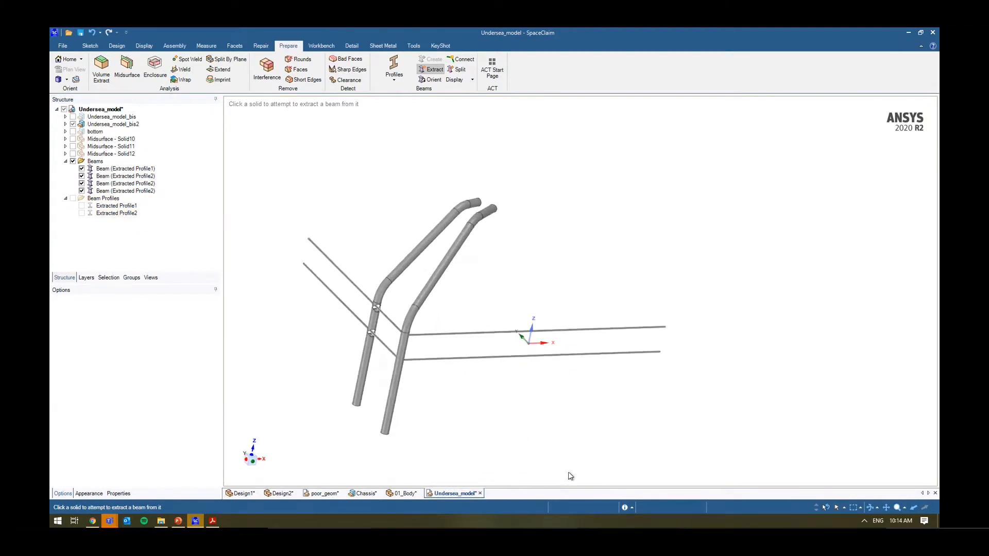
- Extract beams from all the remaining visible tubes of the frame in one selection and leave the Extract command
left_click_drag(552, 468, 281, 149)
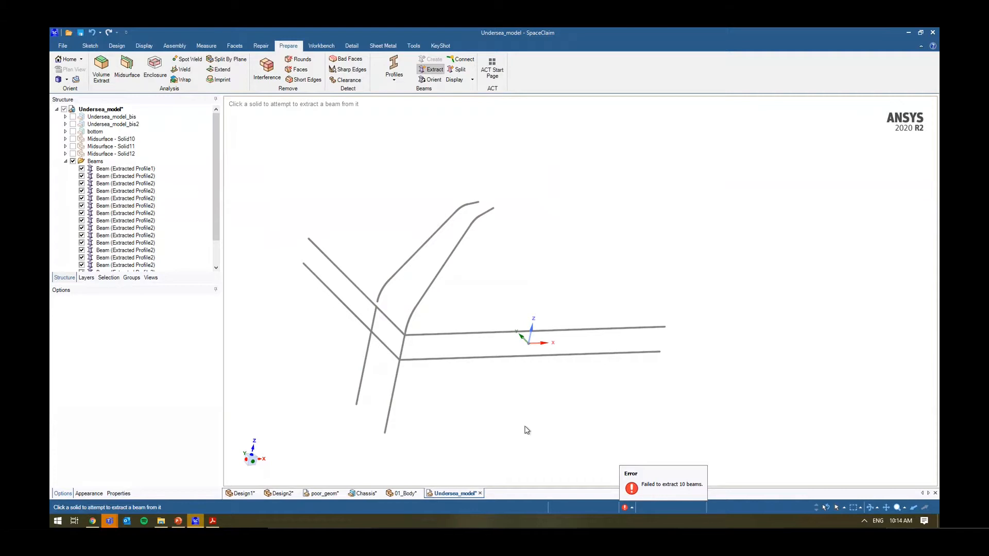
scroll(353, 305, "up", 3)
scroll(462, 332, "up", 3)
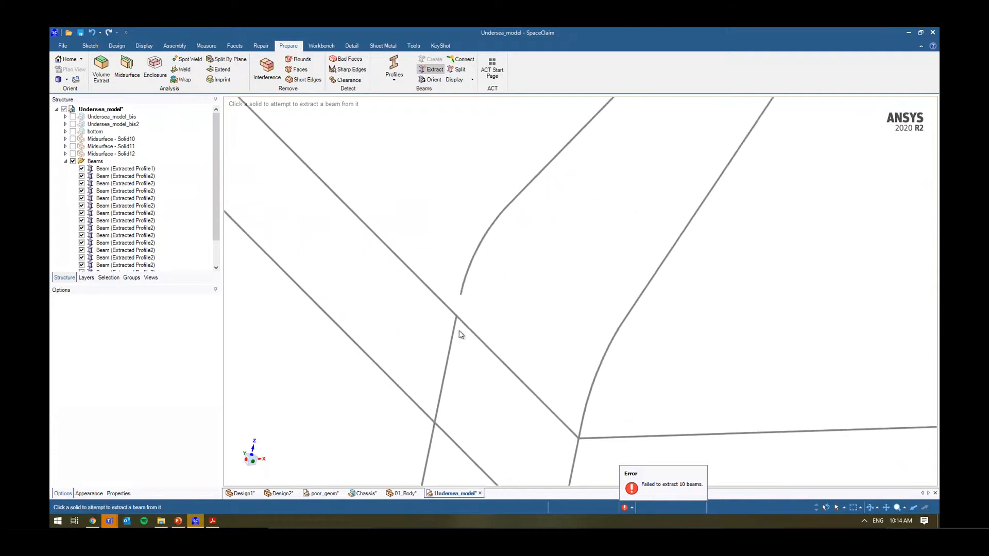
key("Escape")
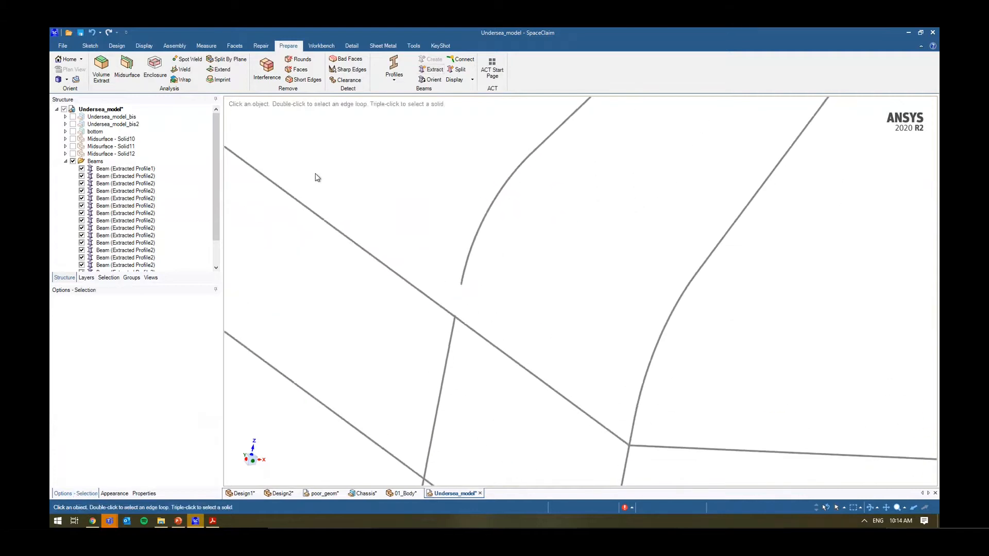
left_click(223, 70)
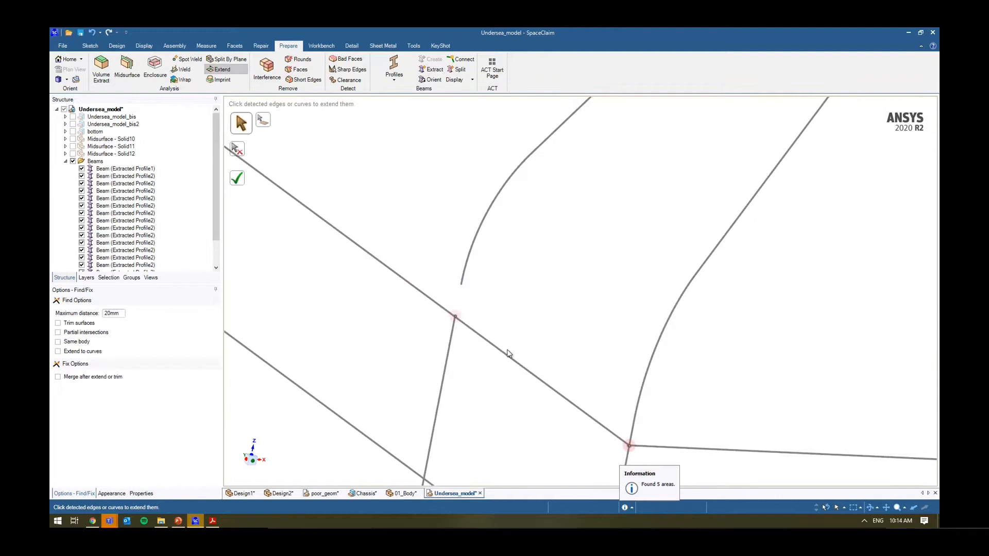
scroll(456, 317, "up", 2)
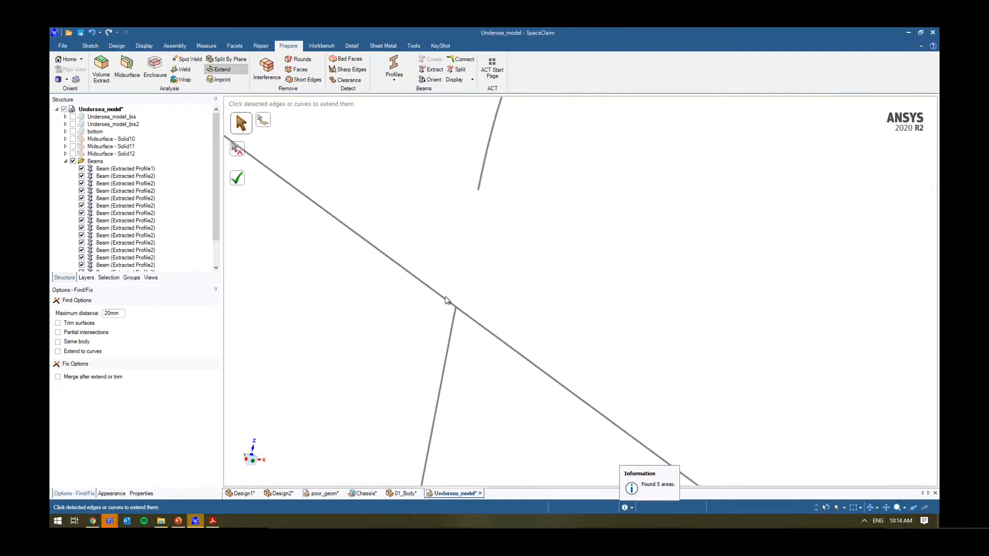
key("Escape")
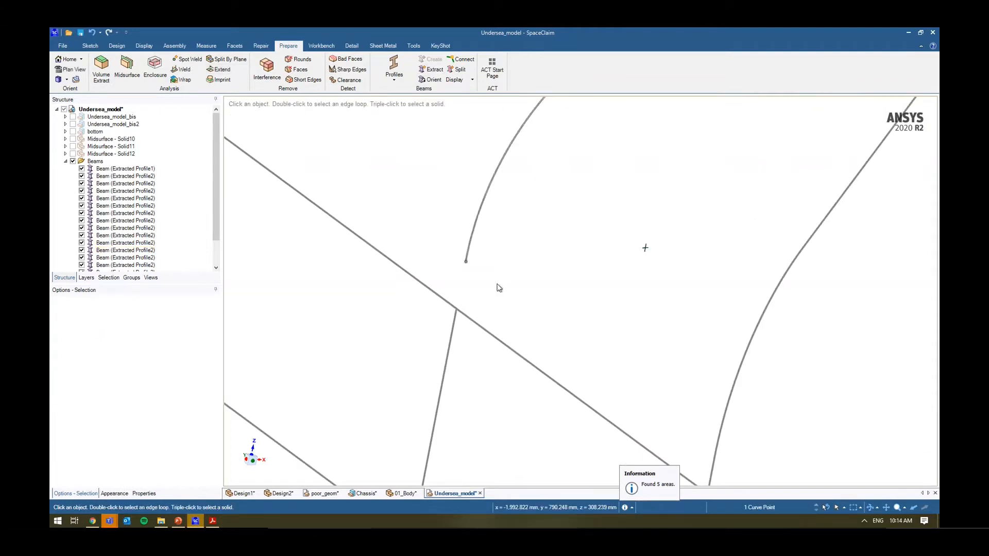
- Move the loose lower end of the curved beam along its axis up to the top of the vertical beam below it
scroll(448, 258, "down", 2)
key("m")
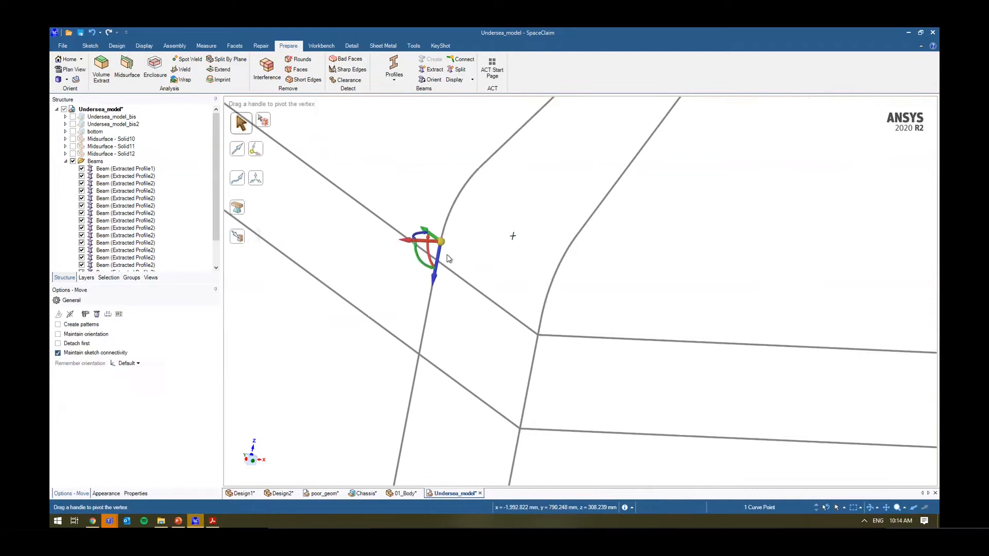
scroll(430, 242, "up", 2)
key("u")
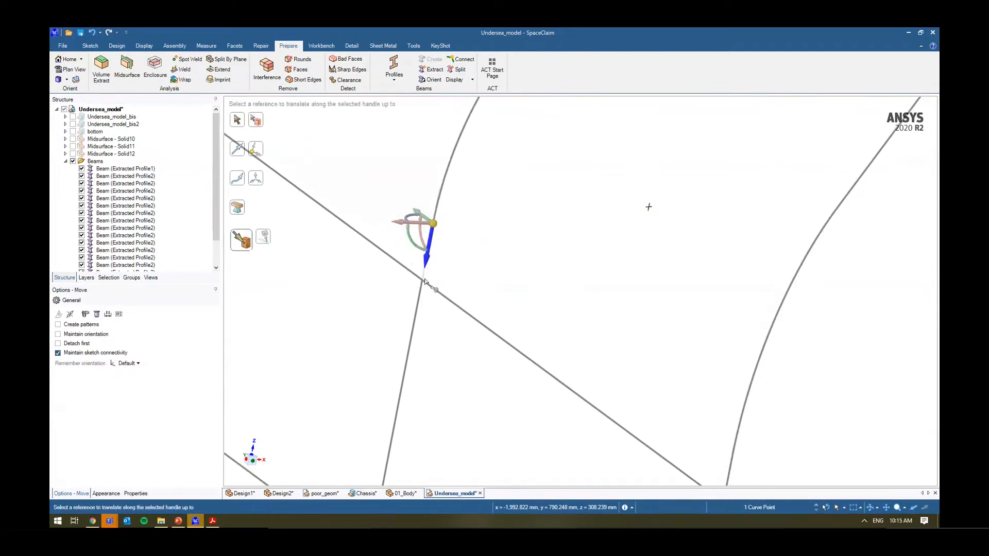
left_click(425, 280)
left_click(494, 237)
scroll(495, 238, "down", 5)
scroll(568, 306, "up", 2)
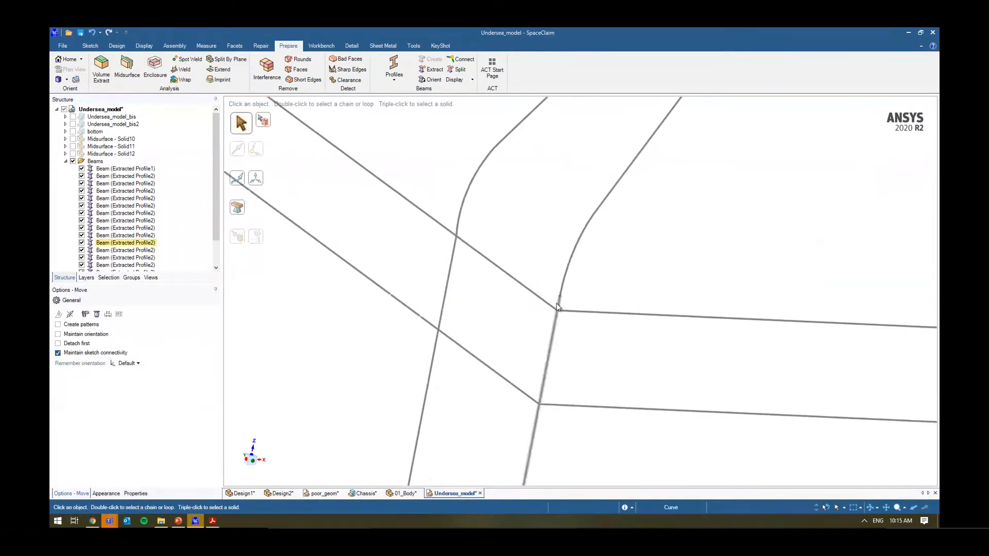
middle_click_drag(487, 261, 536, 294)
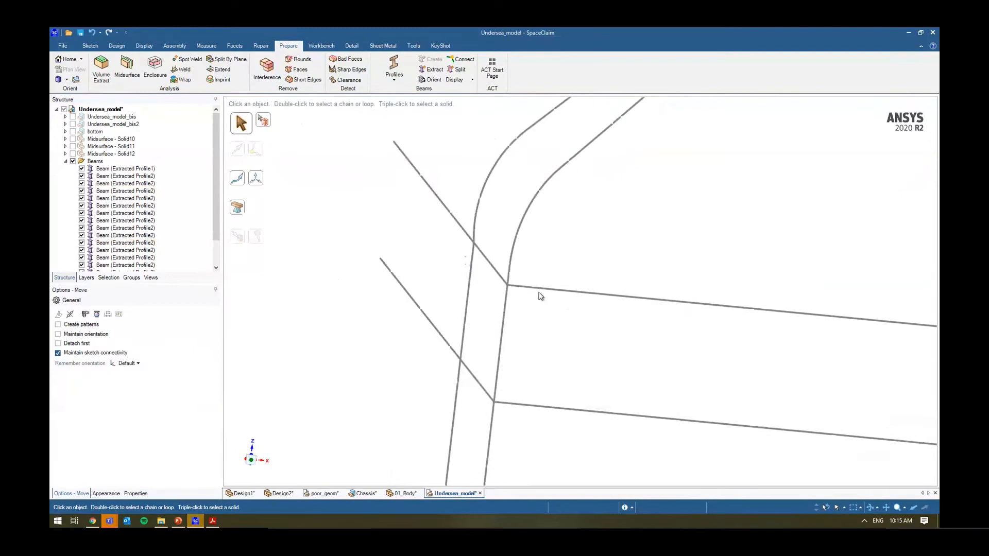
- Show Undersea_model_bis2 and isolate the plate with the large cutout and its two adjoining gusset plates at the frame's corner
left_click(74, 131)
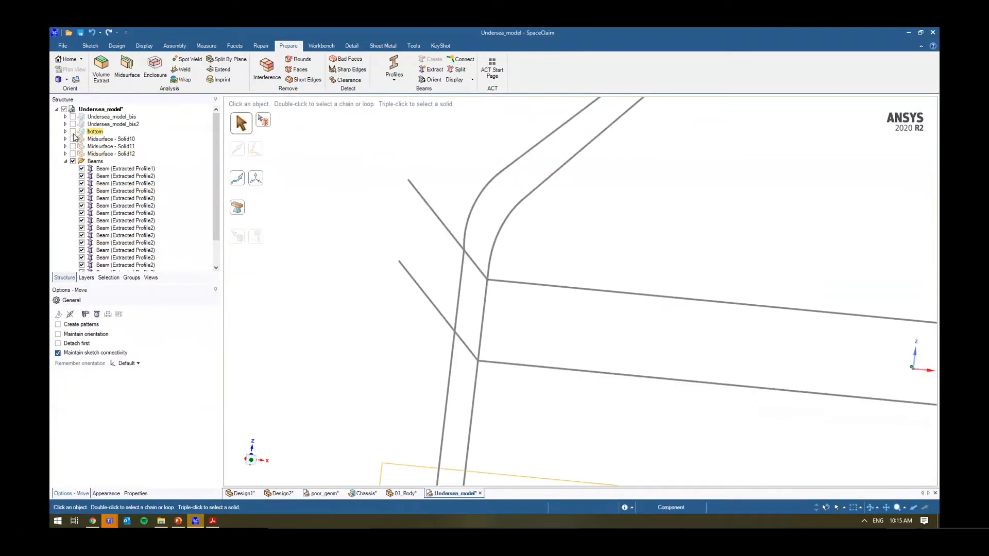
scroll(354, 276, "down", 5)
left_click(73, 132)
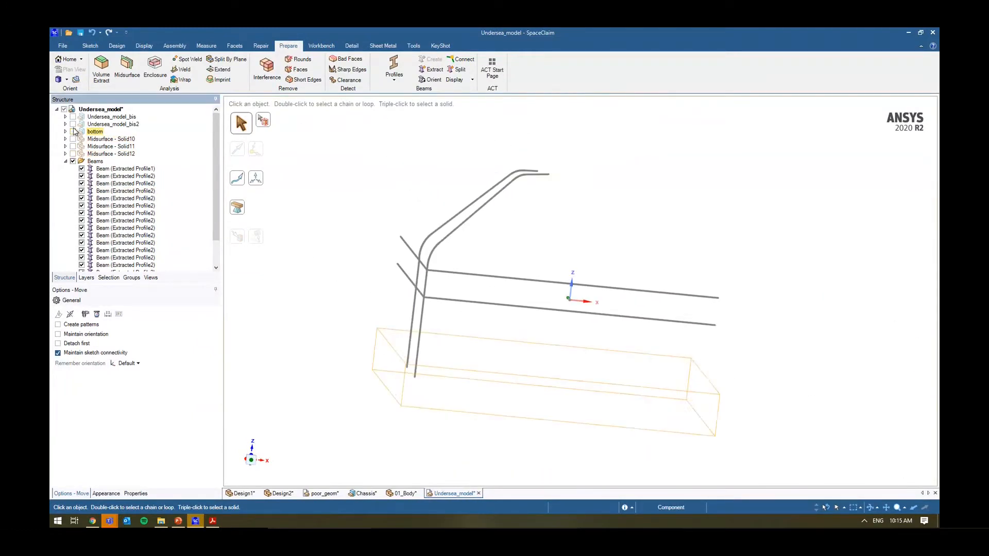
left_click(73, 124)
scroll(432, 294, "up", 6)
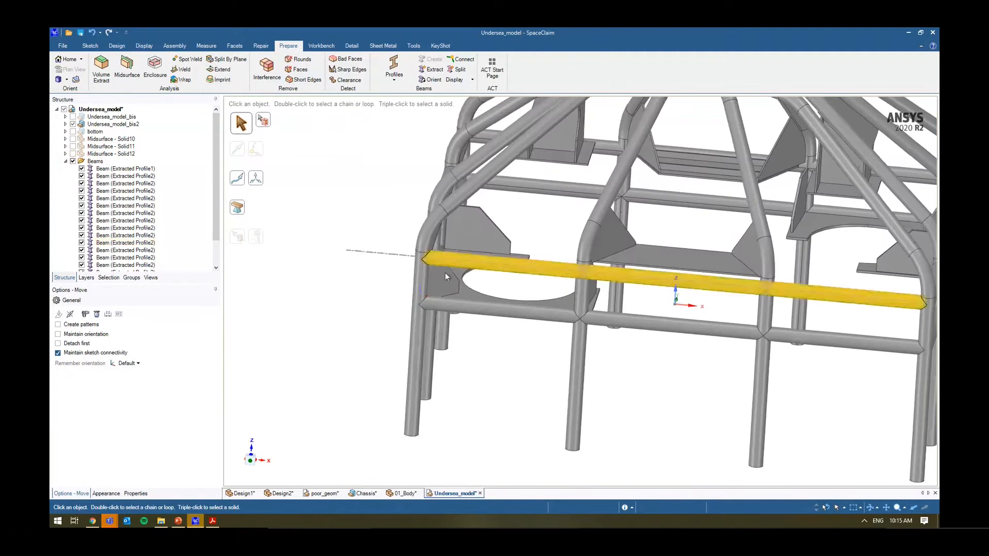
left_click(441, 286)
left_click(442, 286, "ctrl")
left_click(471, 157, "ctrl")
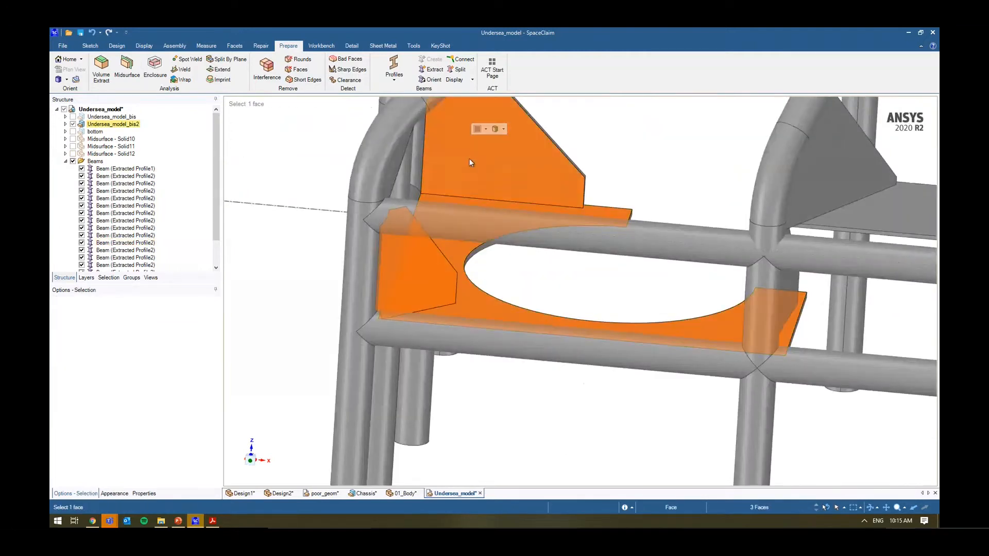
right_click(470, 157)
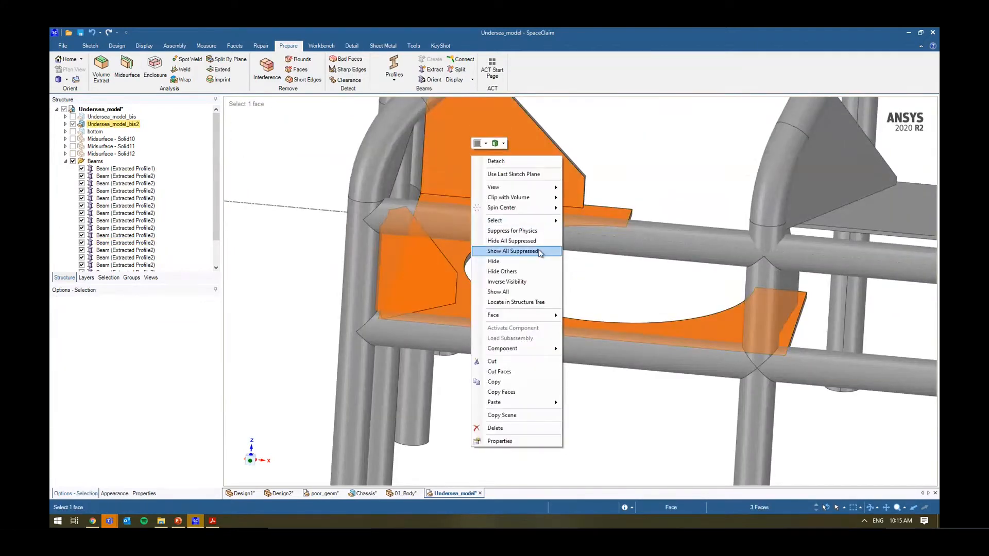
left_click(512, 271)
scroll(530, 305, "down", 5)
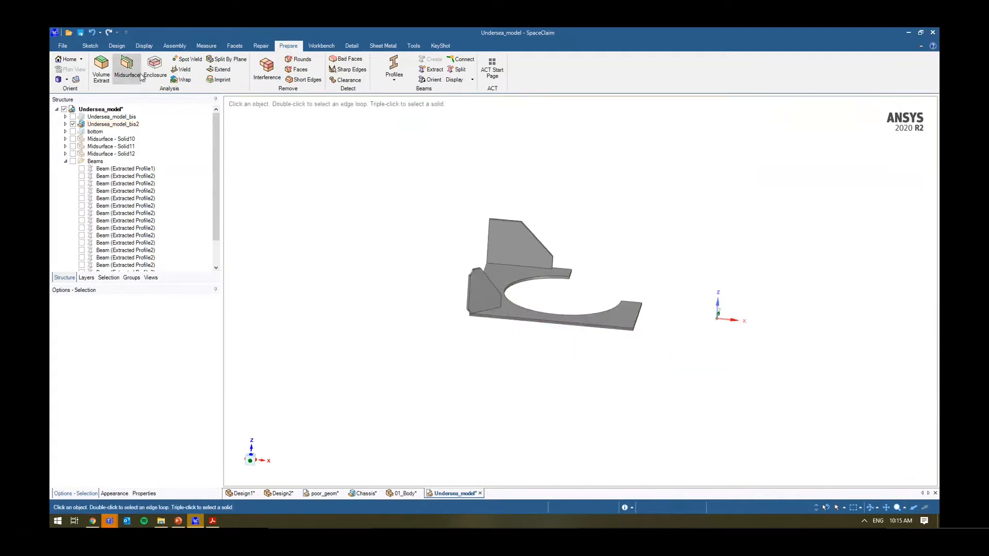
- Create midsurfaces of the cutout plate and the two gusset plates, using a thickness range of 10 mm to 38.1 mm
left_click(126, 67)
left_click(72, 323)
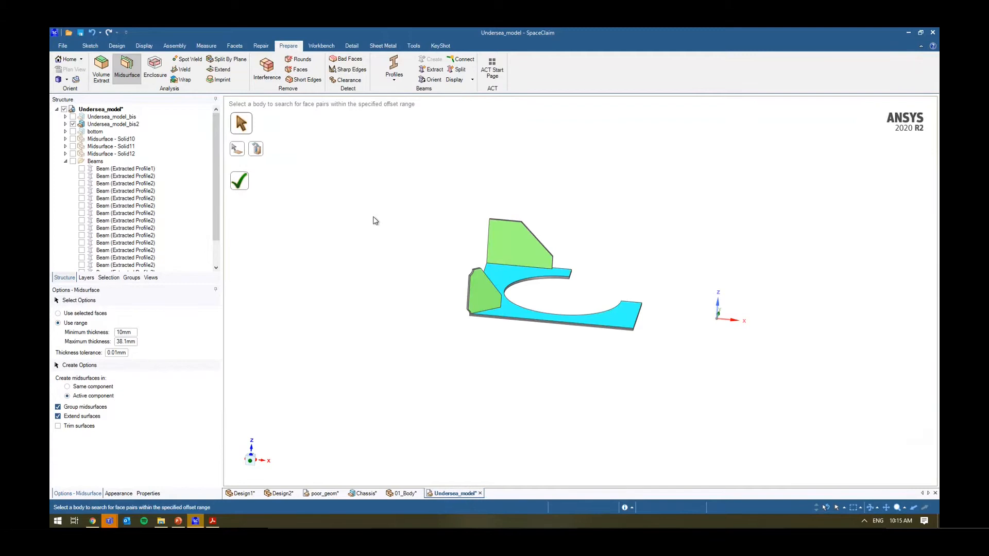
left_click(72, 131)
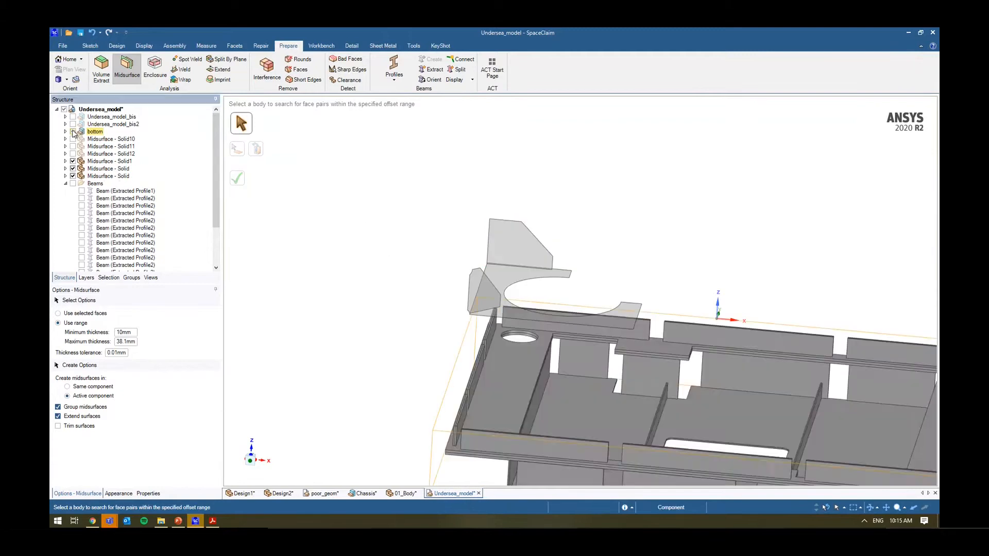
left_click(73, 132)
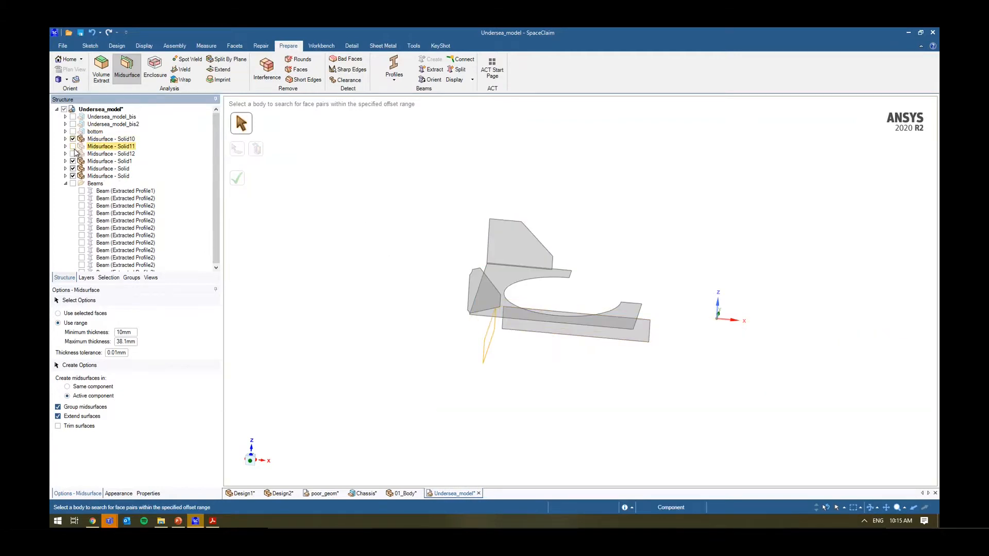
left_click(73, 146)
left_click(73, 153)
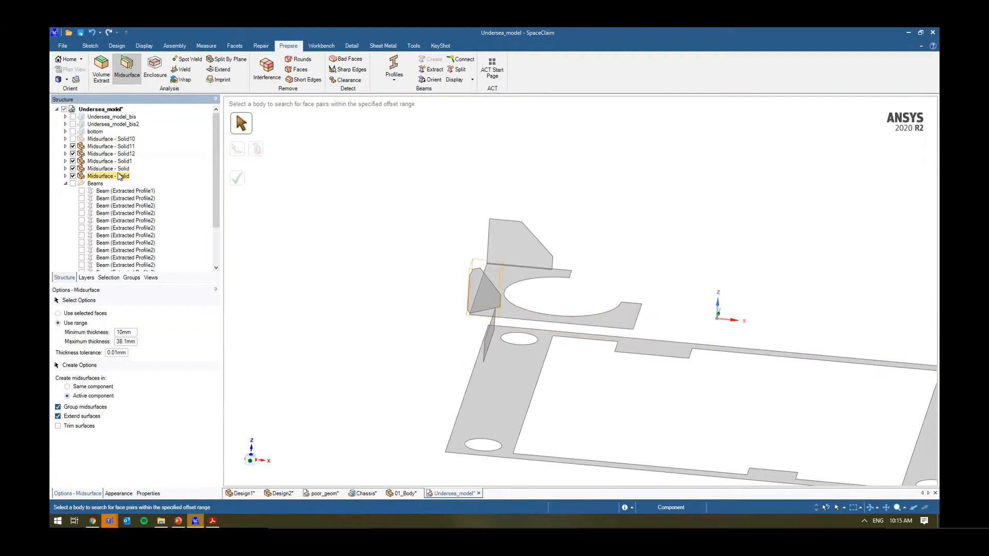
key("Escape")
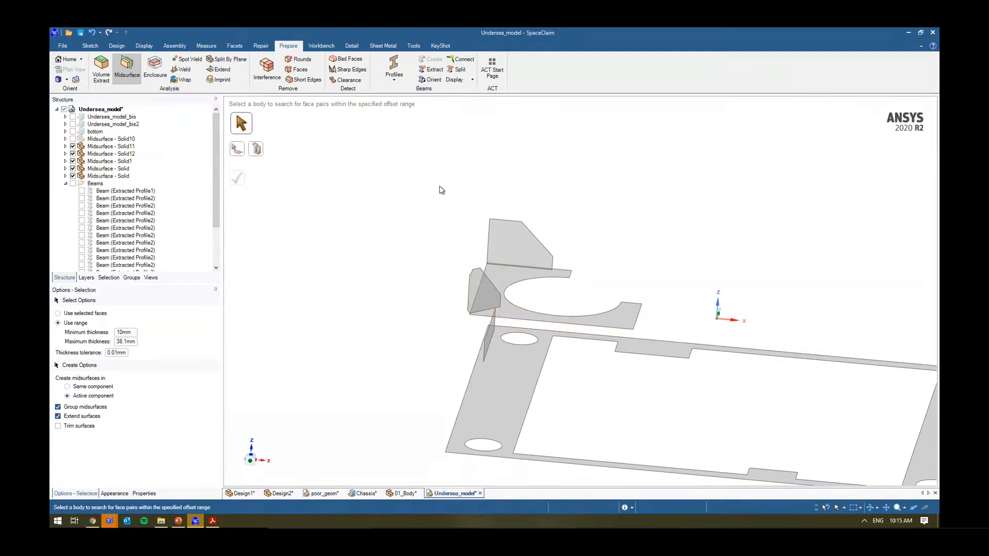
left_click(502, 361)
key("ctrl+h")
left_click(489, 337)
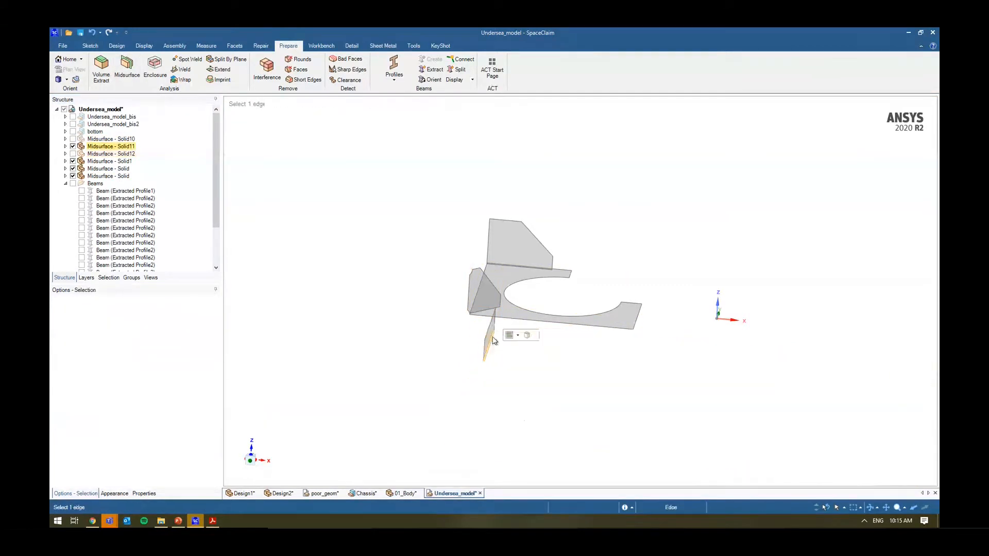
key("ctrl+h")
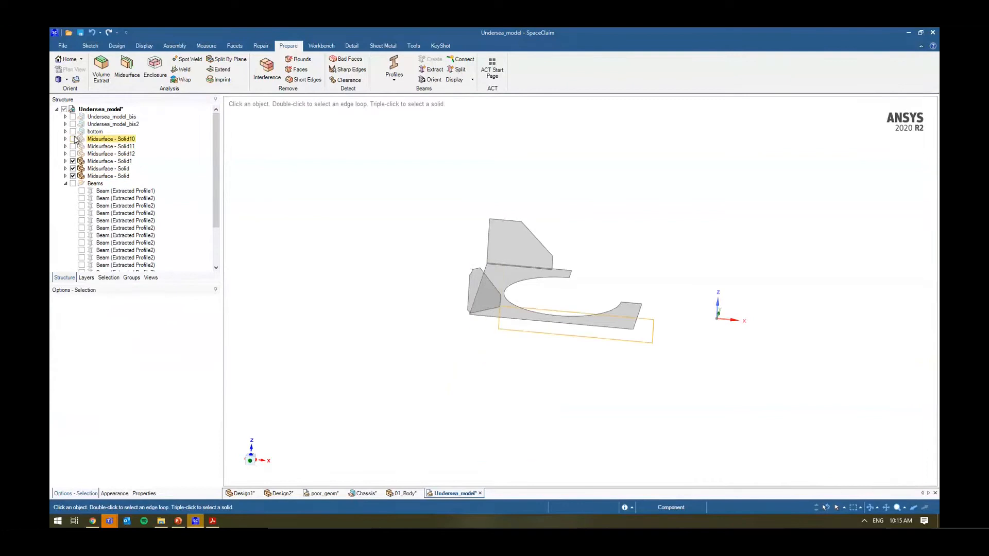
- Show the Beams folder and move the cutout plate midsurface's long front edge up to the lower front beam
left_click(73, 184)
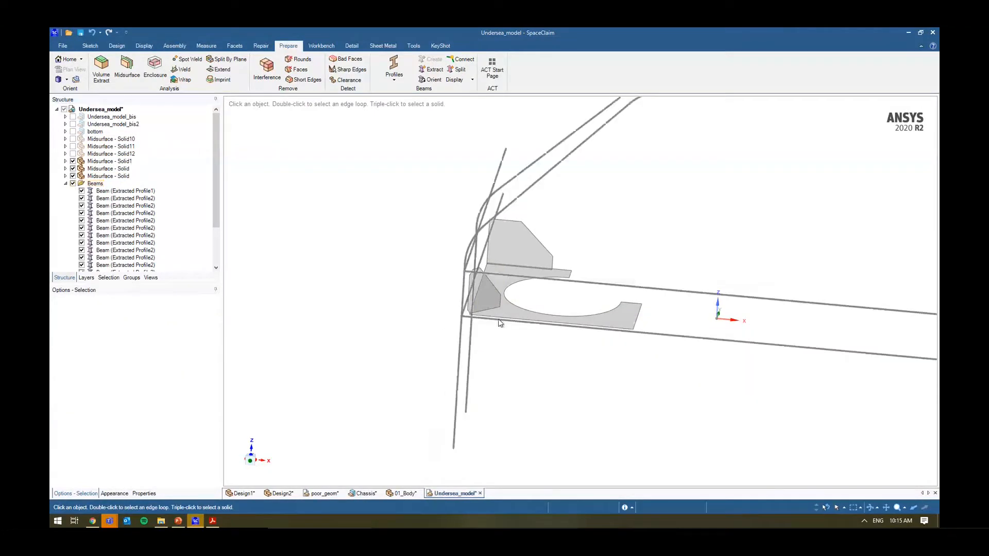
scroll(483, 307, "up", 6)
left_click(463, 341)
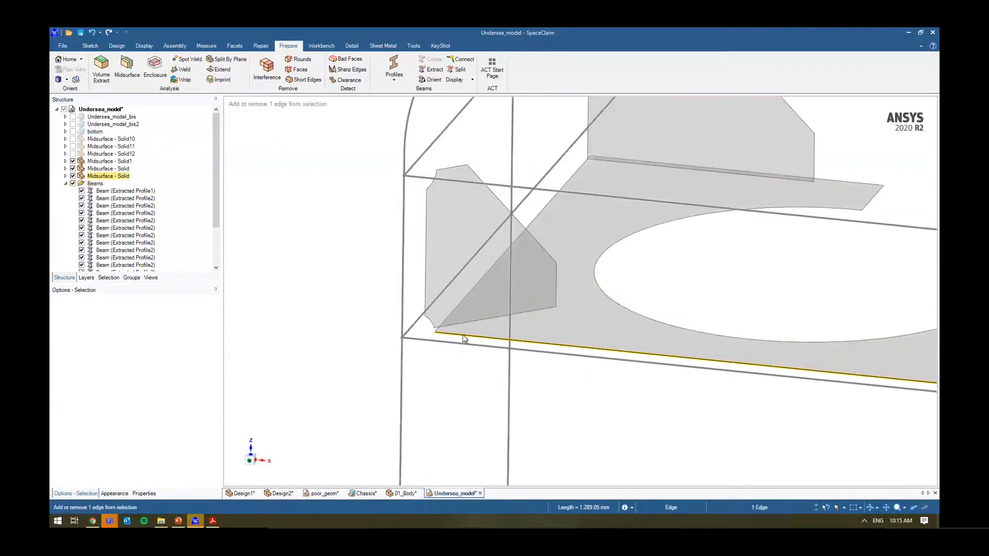
scroll(399, 325, "up", 4)
key("m")
middle_click_drag(427, 323, 386, 313, "shift")
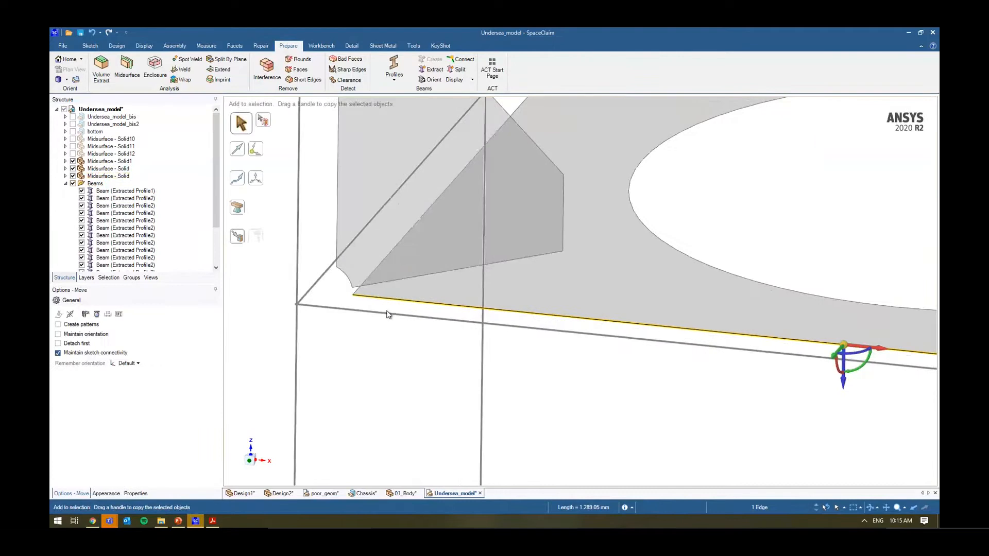
left_click(834, 355)
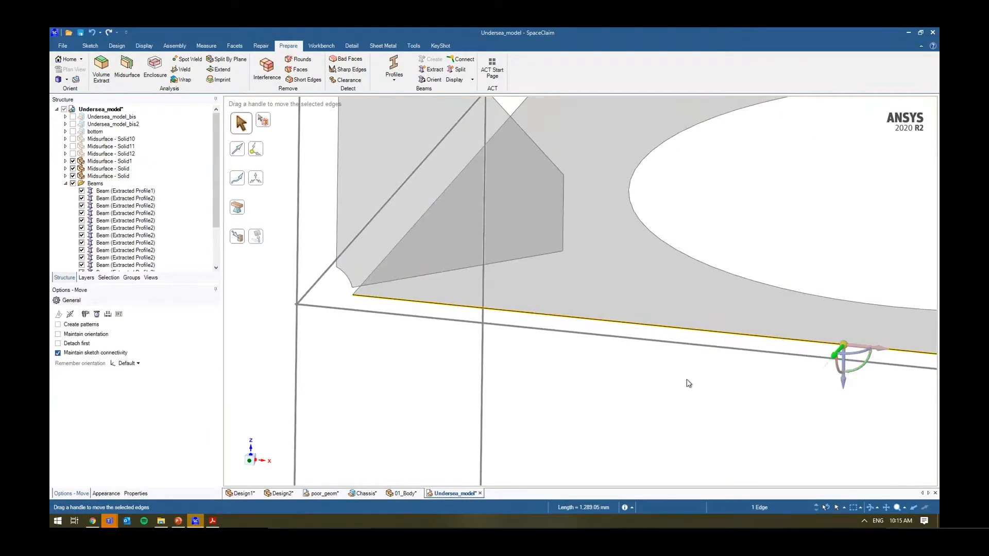
key("u")
left_click(694, 345)
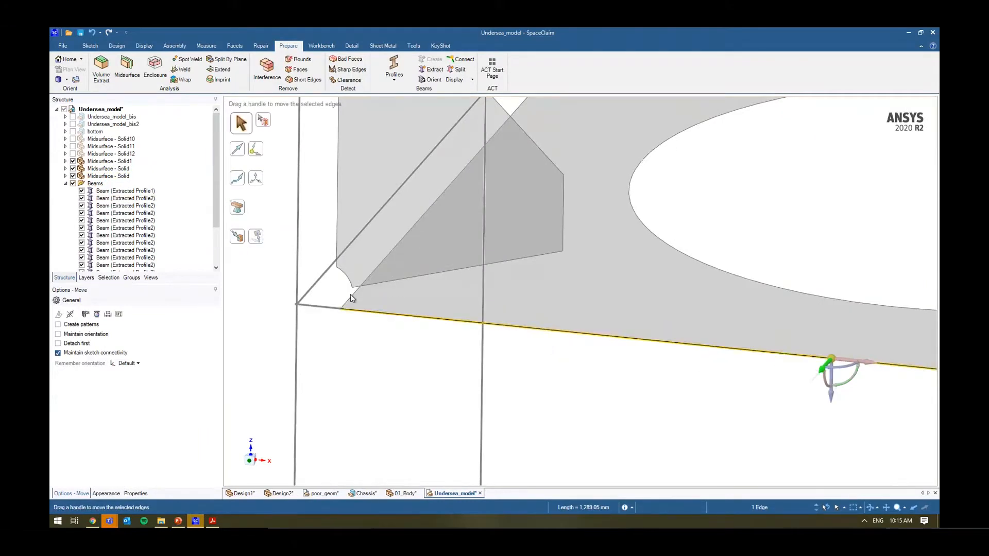
- Pull the cutout plate midsurface's side edge up to the adjacent lower side beam
key("p")
left_click(351, 294)
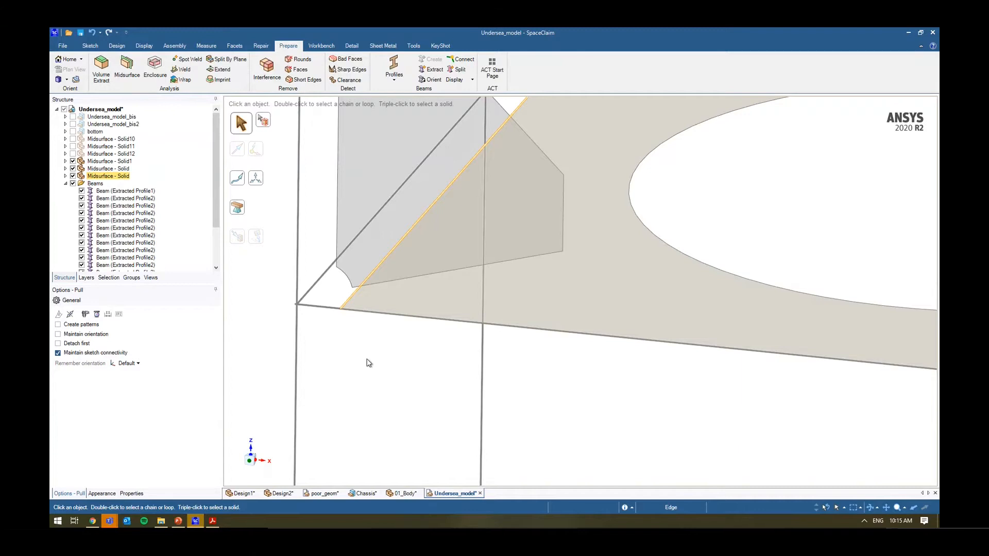
left_click(352, 296)
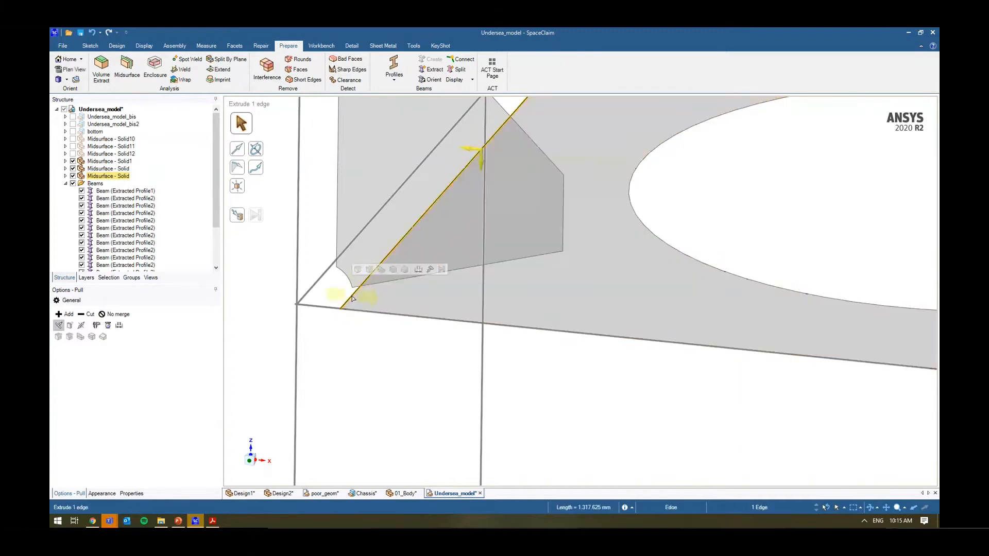
key("u")
left_click(382, 211)
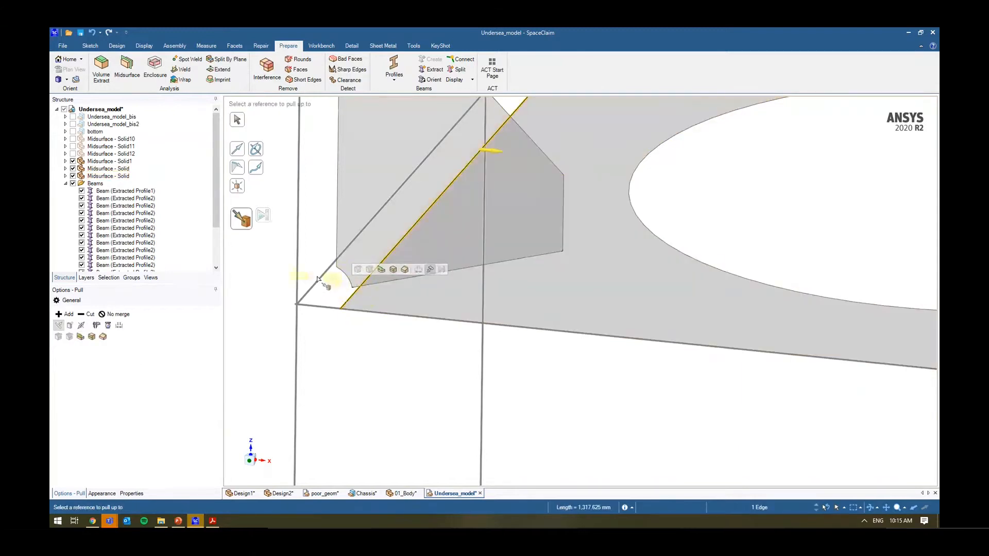
- Move the small gusset midsurface from its upper outer corner up to the vertical corner beam
left_click(353, 243)
middle_click_drag(353, 246, 381, 352, "ctrl")
scroll(411, 373, "down", 4)
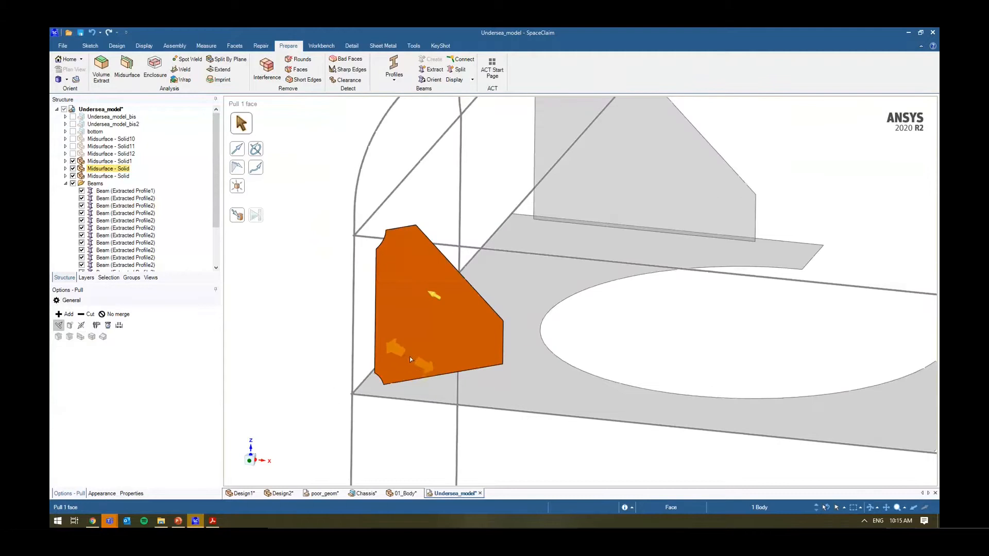
key("m")
left_click_drag(440, 302, 379, 253)
scroll(378, 255, "up", 2)
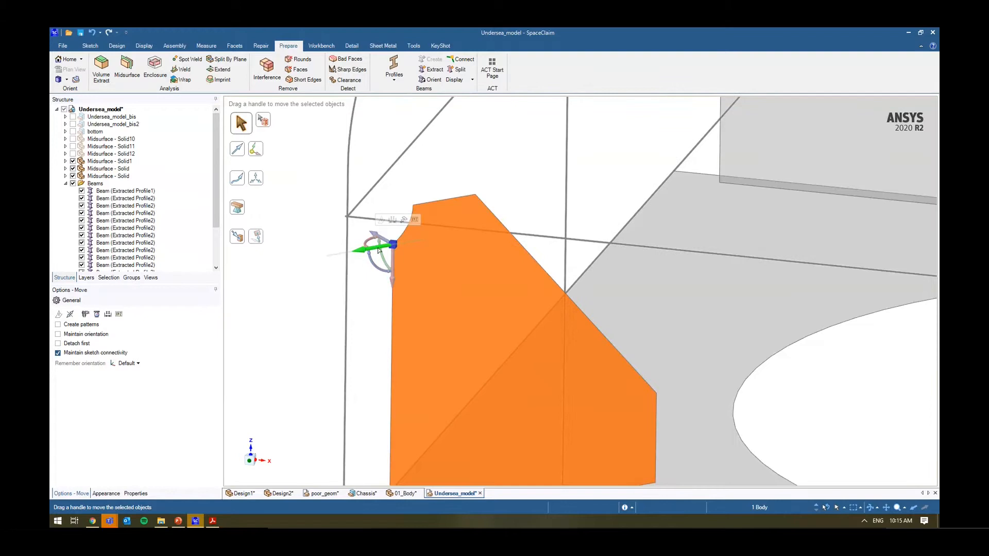
mouse_move(378, 249)
left_mouse_down()
mouse_move(360, 251)
mouse_move(376, 250)
left_mouse_up()
key("u")
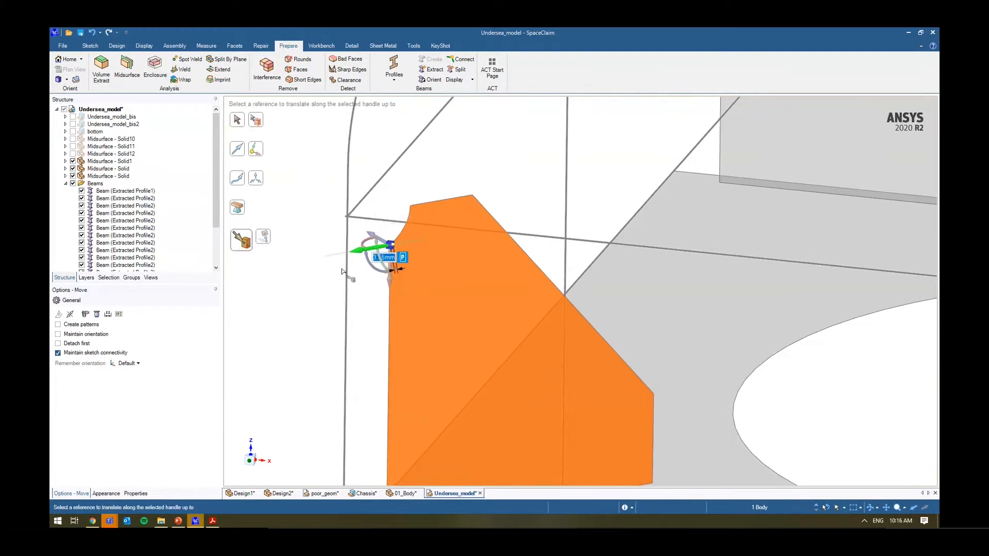
left_click(346, 273)
left_click(305, 278)
scroll(306, 284, "down", 3)
middle_click_drag(312, 316, 384, 289, "shift")
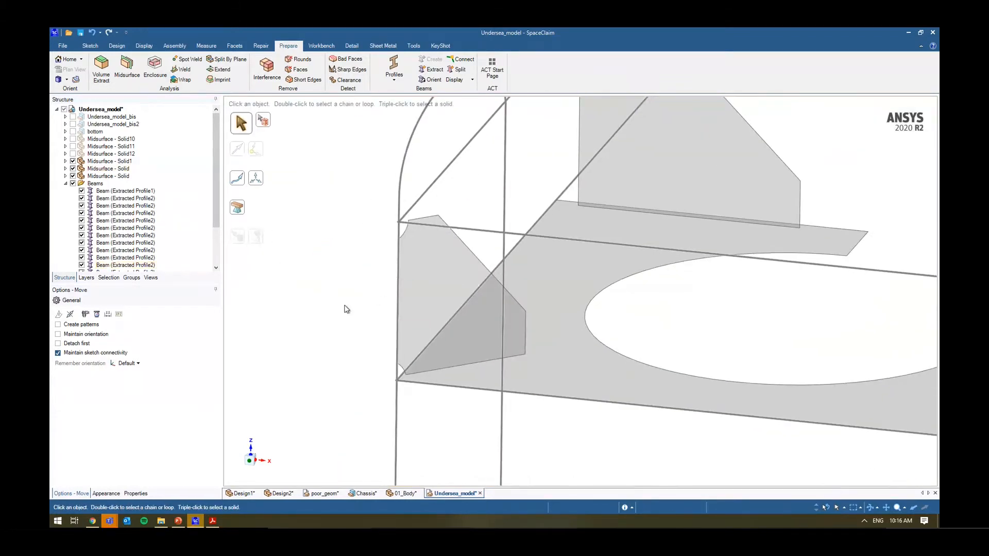
- Show the solid frame of the Undersea_model_bis2 component again
scroll(344, 306, "down", 1)
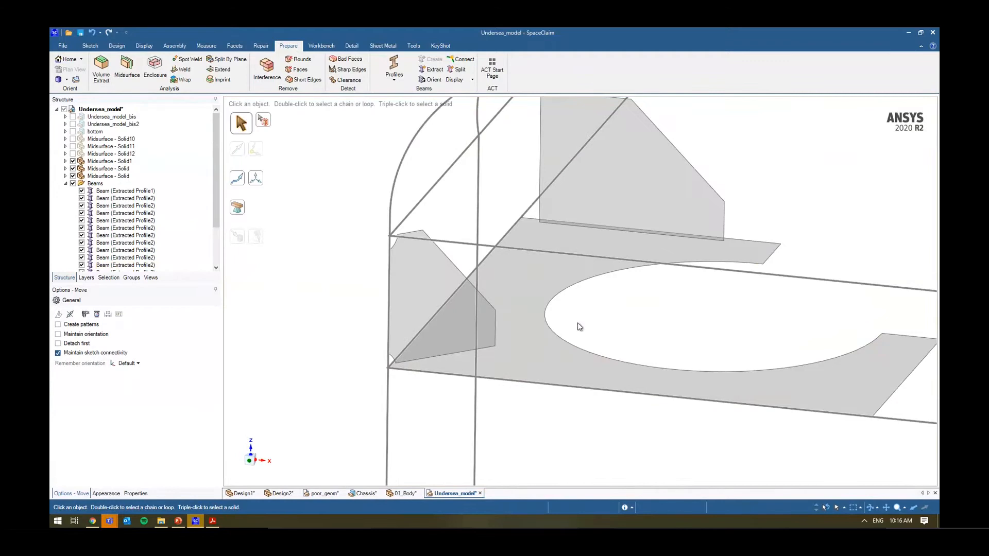
middle_click_drag(601, 305, 595, 326)
scroll(589, 306, "down", 3)
middle_click_drag(613, 363, 551, 357, "shift")
middle_click_drag(558, 358, 587, 407)
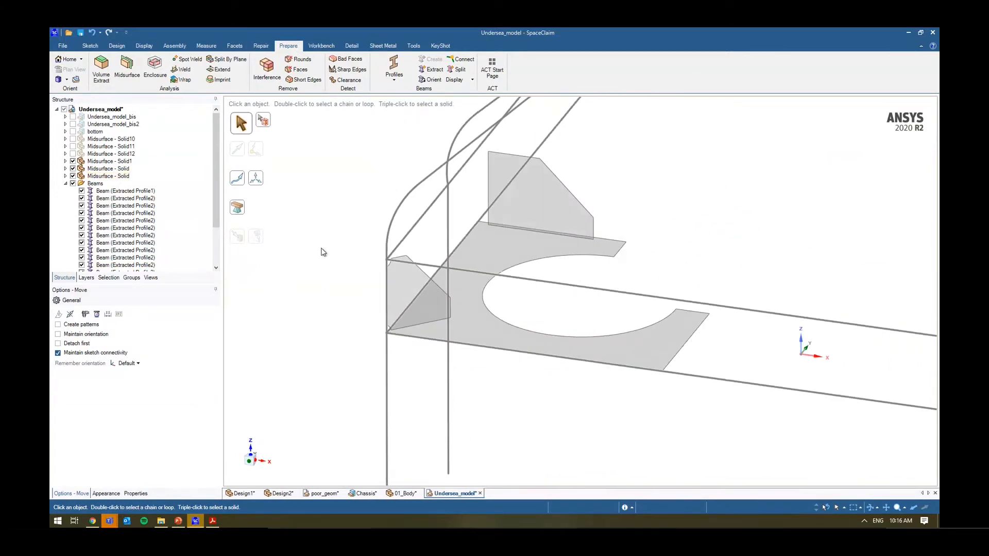
left_click(73, 124)
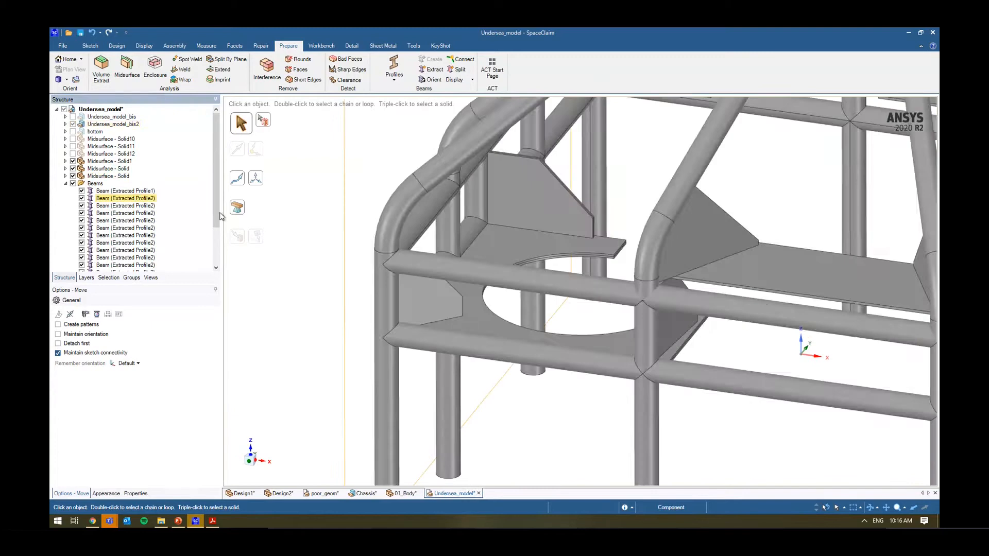
key("z")
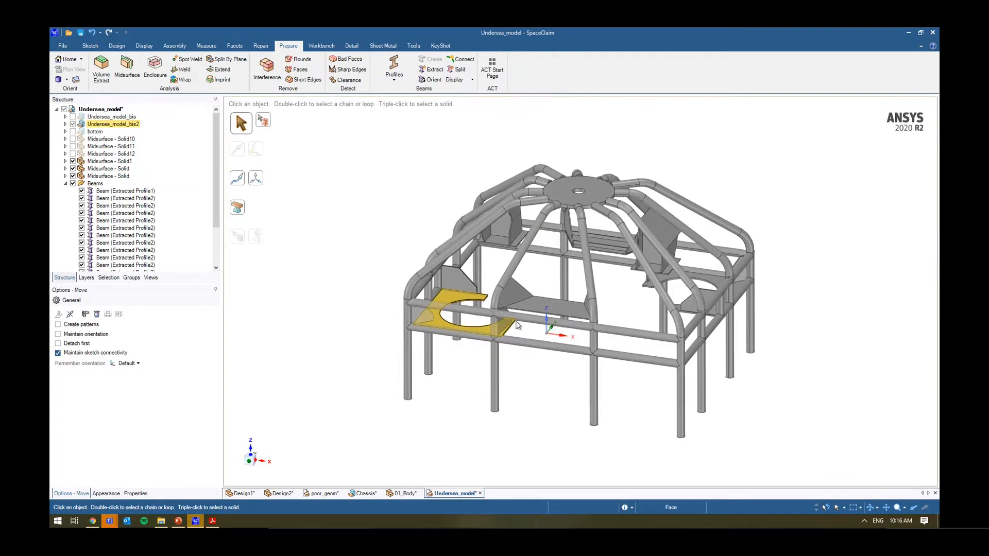
- Show the bottom component and the Solid10, Solid11 and Solid12 midsurfaces, and hide all suppressed bodies
left_click(95, 132)
scroll(107, 232, "down", 3)
scroll(100, 195, "up", 5)
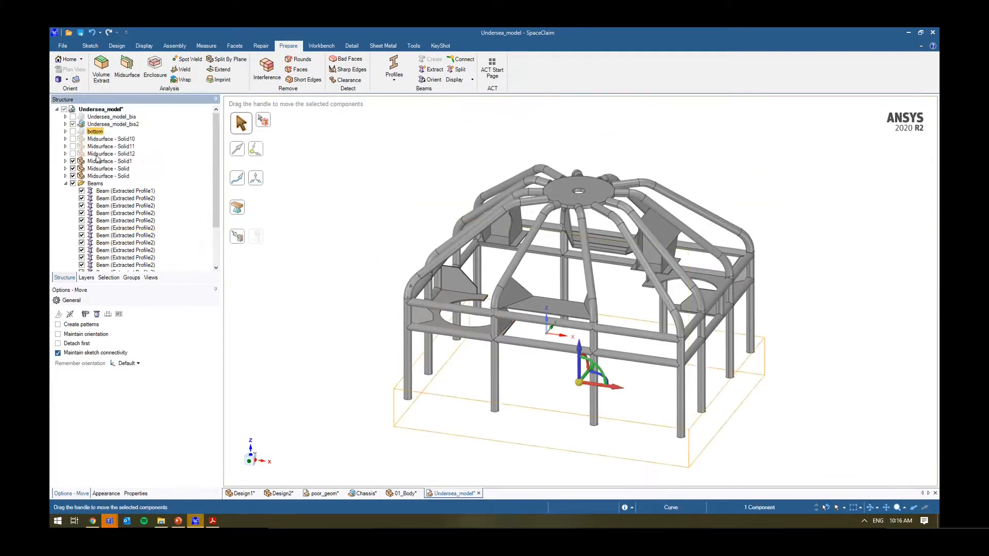
left_click(97, 153, "shift")
right_click(96, 153)
left_click(73, 132)
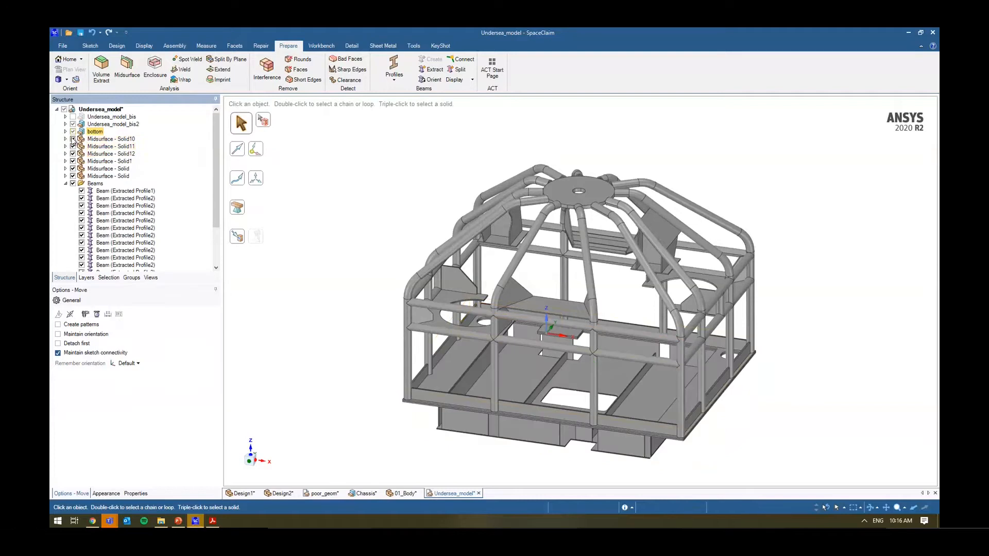
right_click(355, 257)
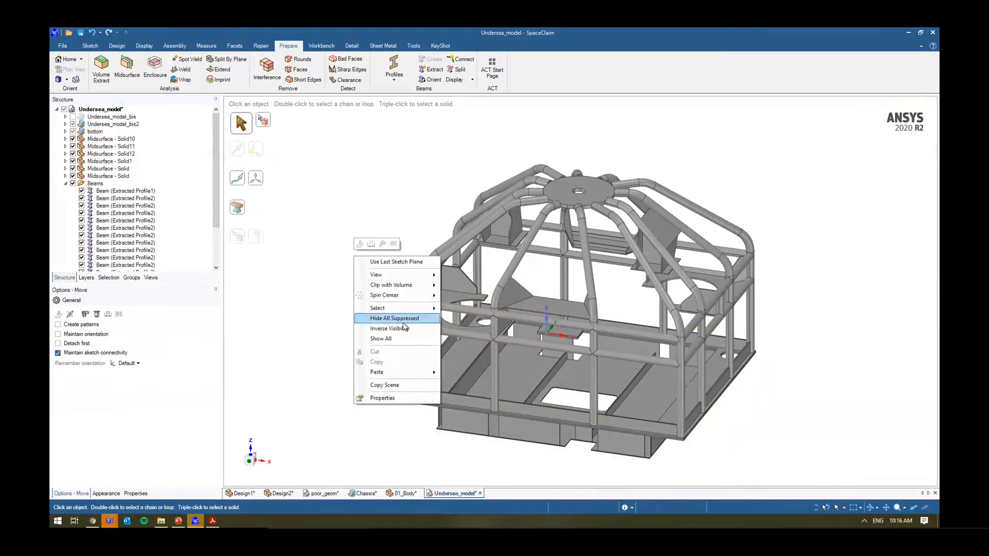
left_click(403, 320)
- Move the lower end points of the two vertical beams at the frame corner down to the bottom plate
scroll(448, 411, "up", 5)
middle_click_drag(481, 411, 462, 382)
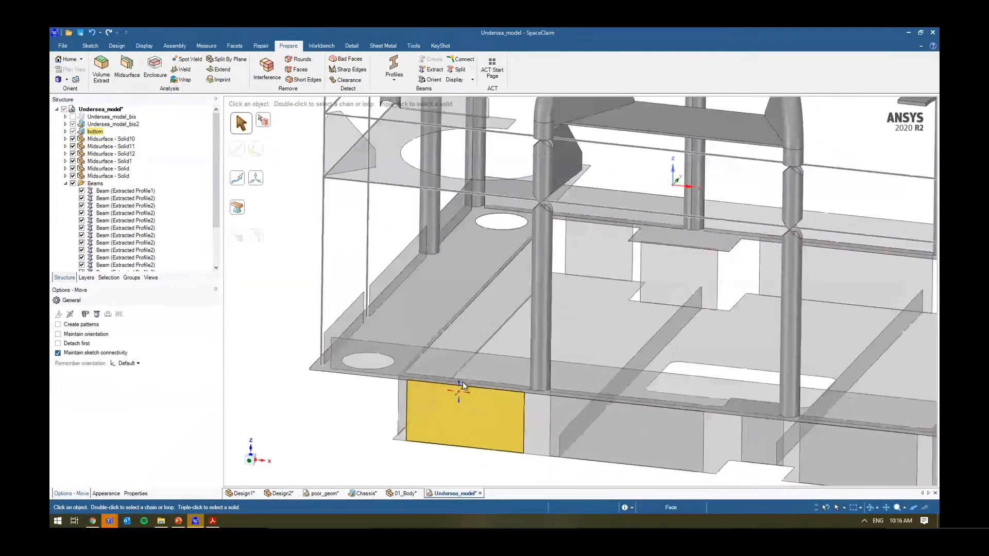
key("Escape")
left_click_drag(475, 476, 346, 316)
left_click(338, 421)
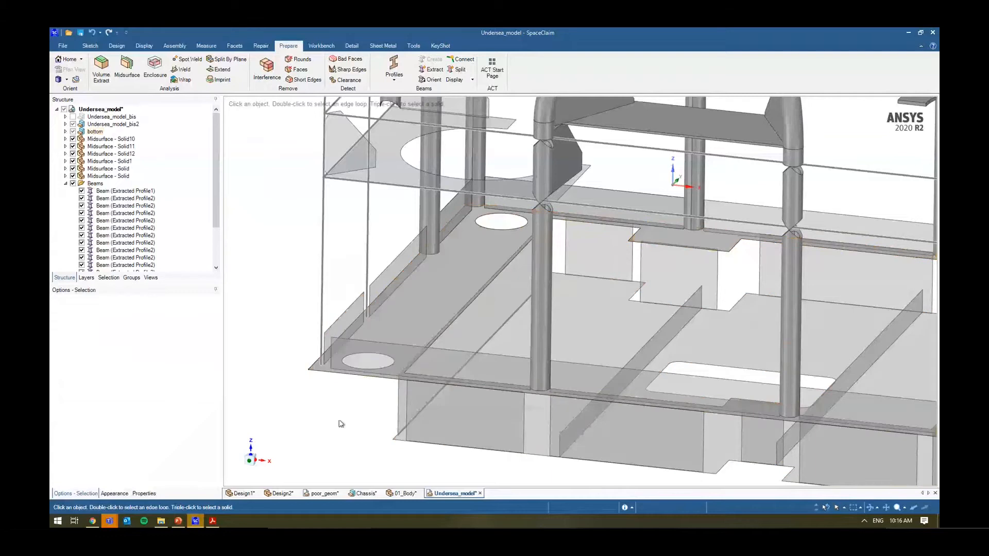
scroll(328, 387, "up", 5)
left_click(328, 344)
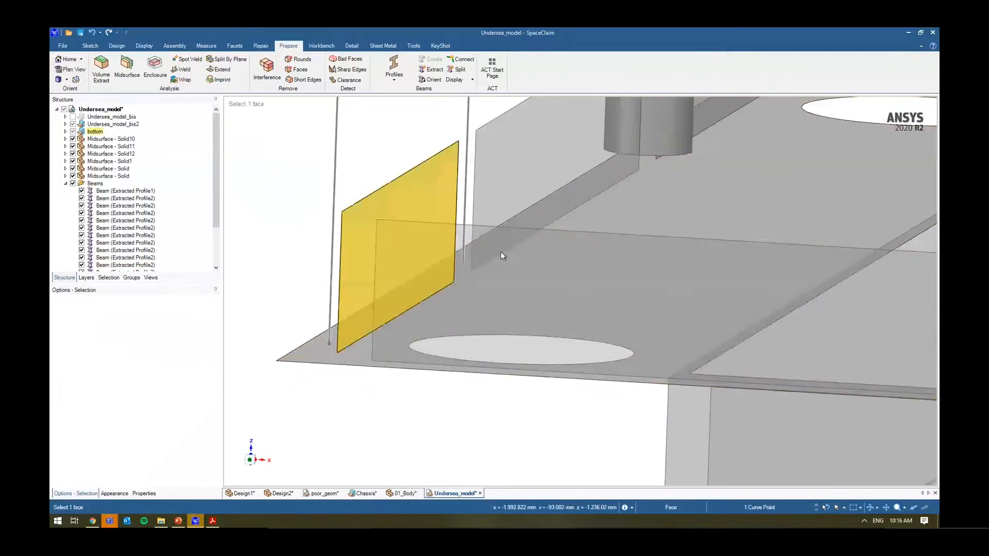
left_click(464, 263, "ctrl")
key("m")
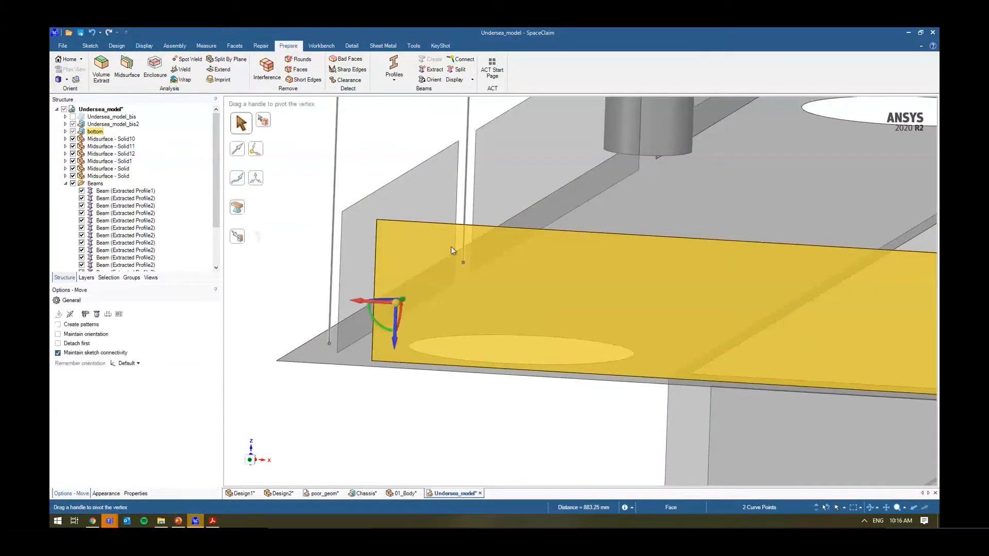
left_click(395, 341)
key("u")
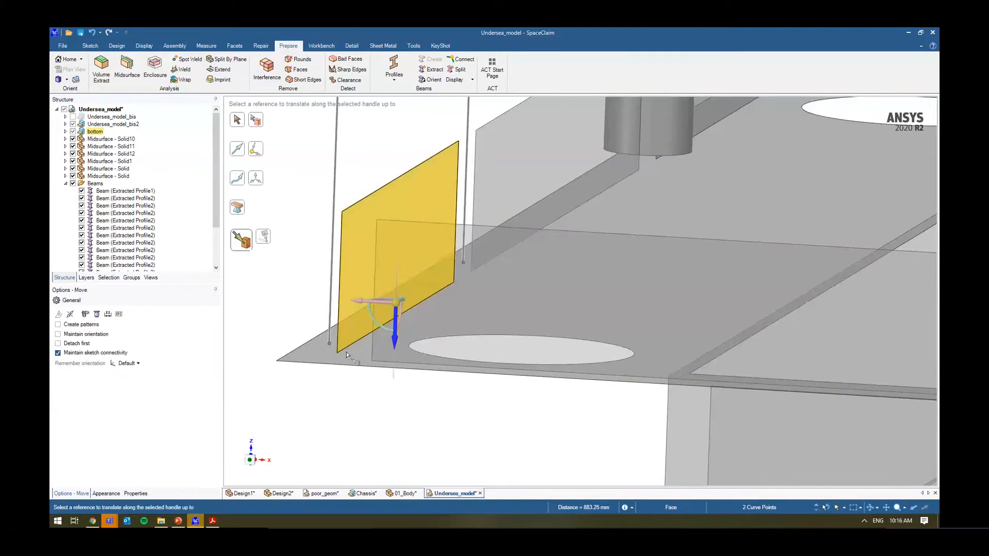
left_click(344, 360)
left_click(366, 416)
scroll(366, 419, "down", 5)
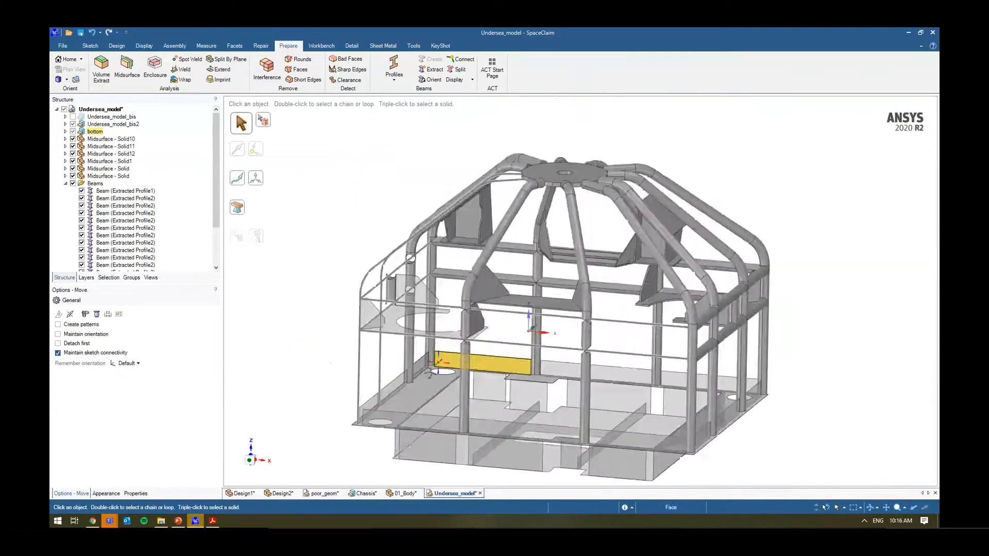
scroll(377, 322, "up", 5)
scroll(376, 323, "down", 2)
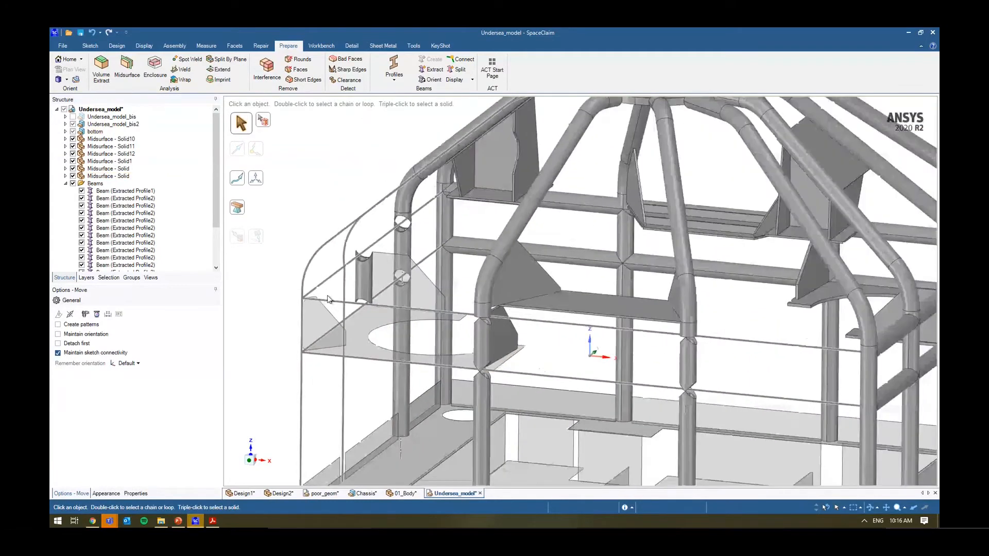
scroll(308, 299, "down", 4)
scroll(332, 290, "up", 2)
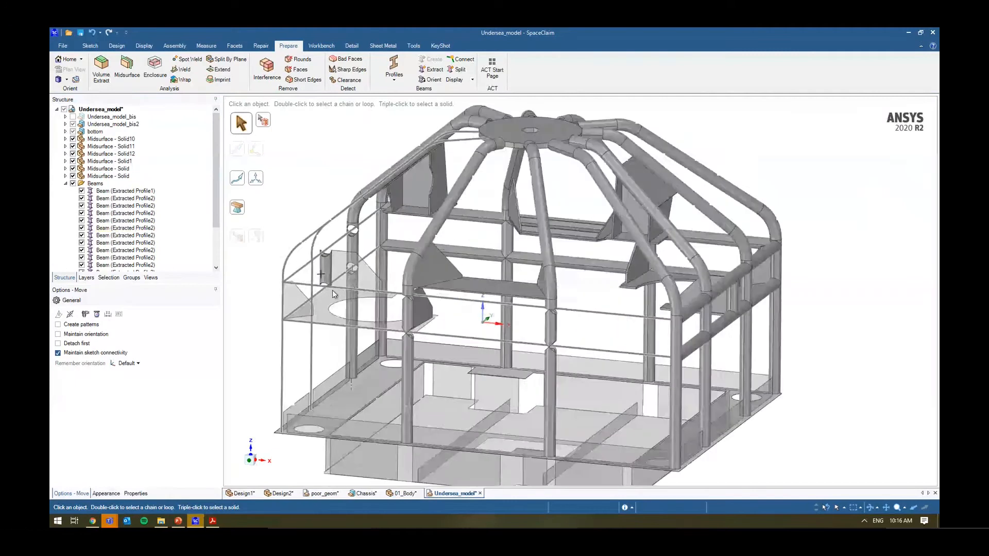
scroll(332, 290, "down", 2)
scroll(570, 264, "down", 1)
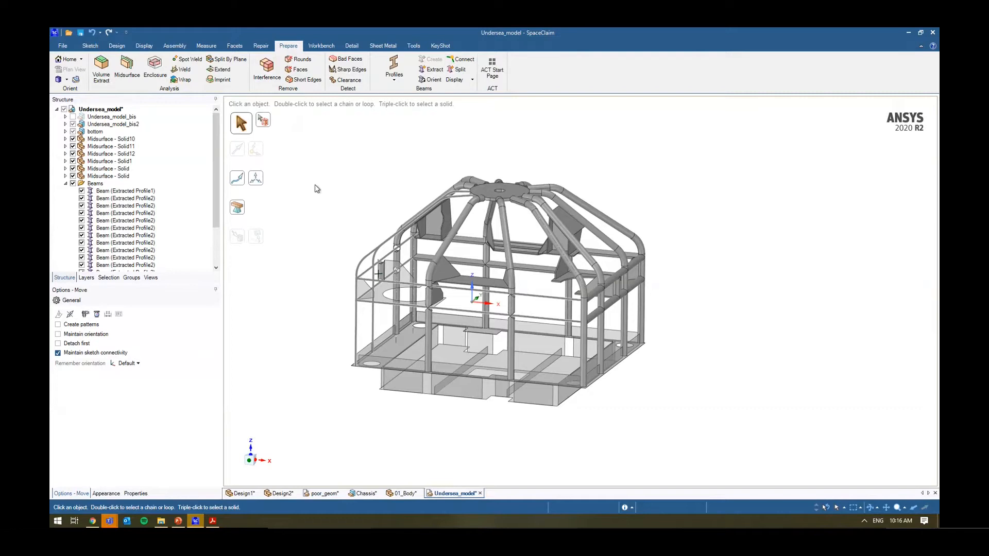
key("Escape")
- Switch to the Design1 document and close the Design2 document
left_click(249, 493)
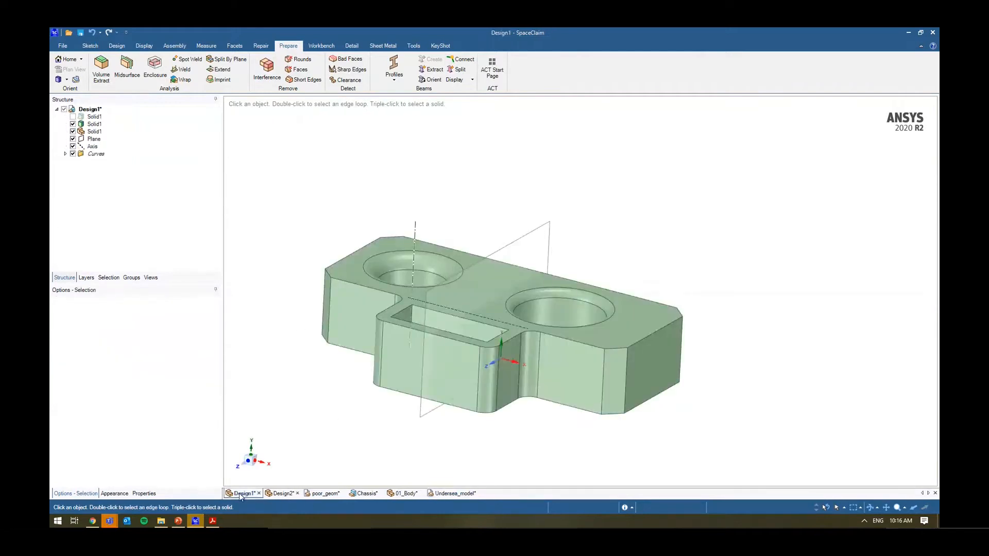
left_click(283, 493)
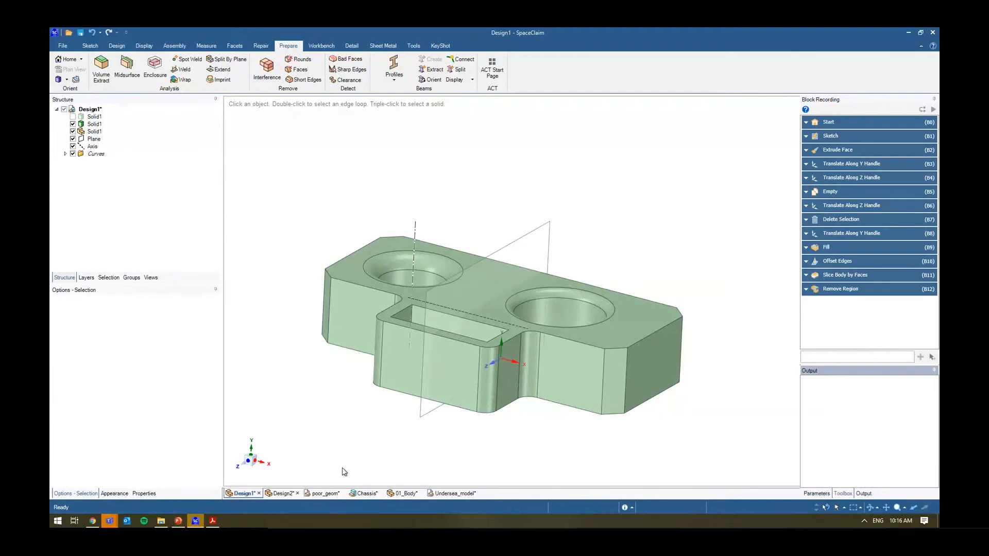
left_click(244, 494)
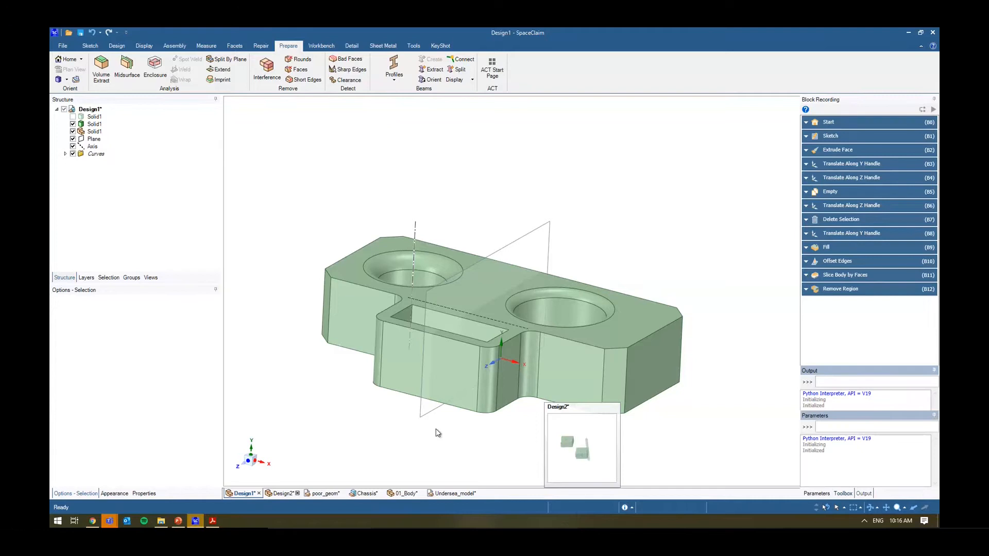
left_click(297, 493)
- Copy the cylindrical face of the hole away from the axis as a separate surface and move it above the block
left_click(517, 315)
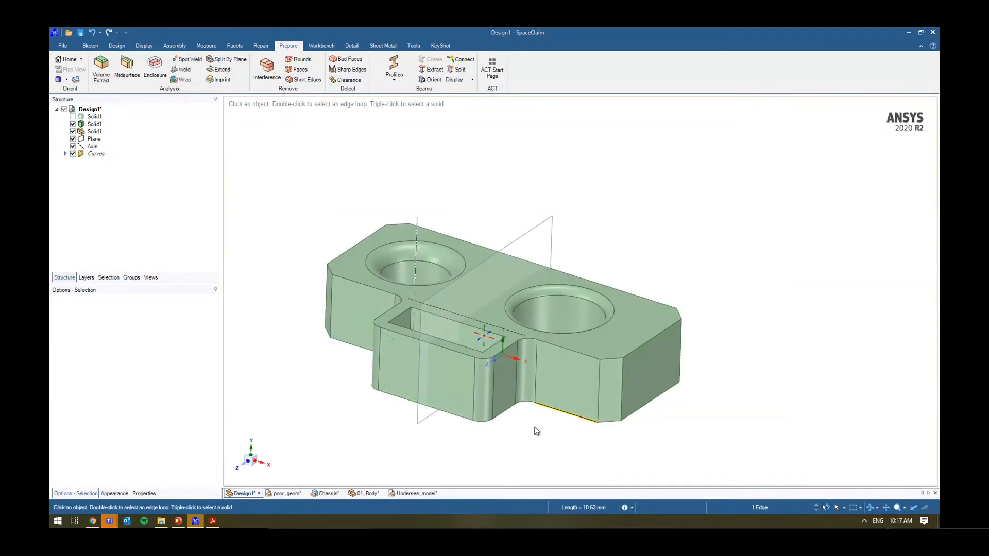
left_click(436, 280)
left_click(597, 323)
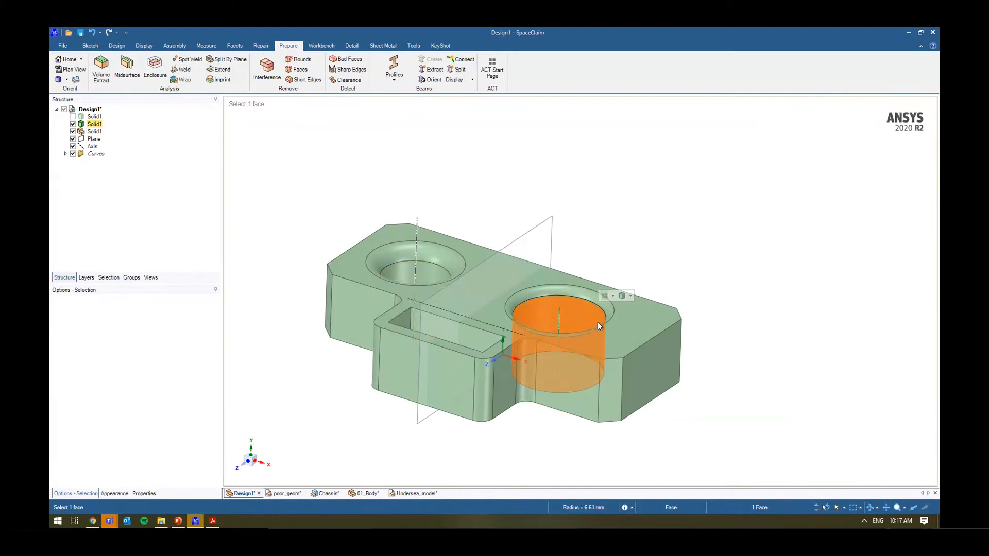
middle_click_drag(598, 322, 466, 323, "shift")
scroll(479, 461, "down", 3)
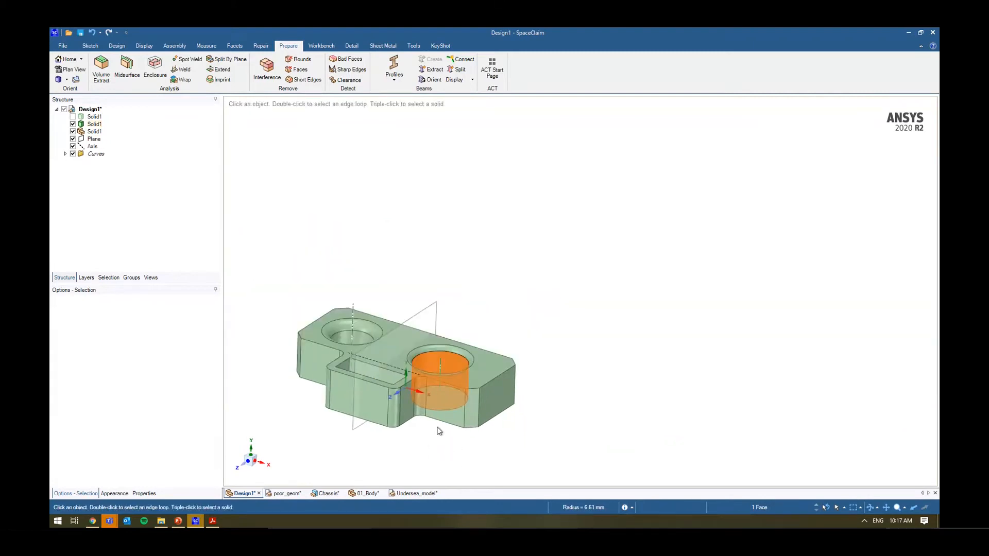
key("ctrl+c")
key("ctrl+v")
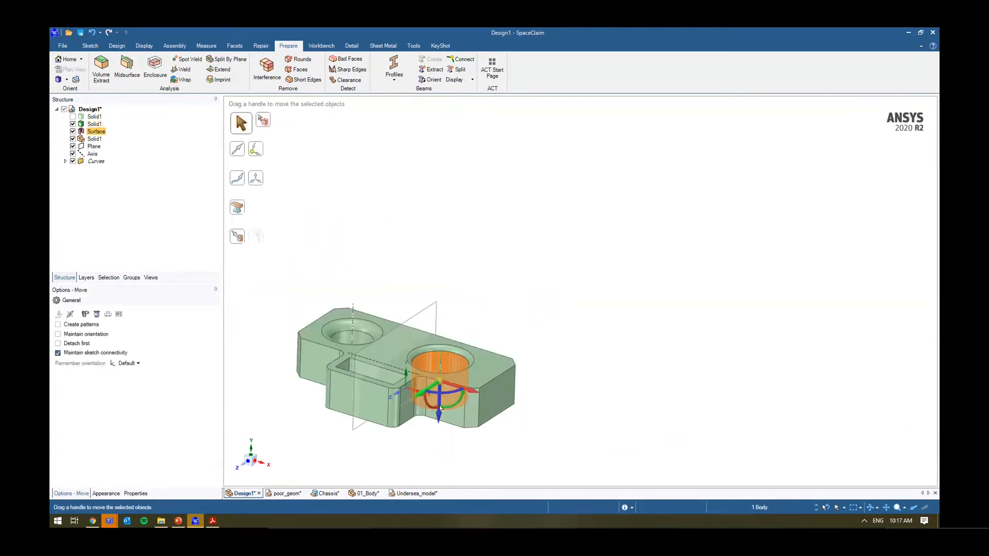
left_click_drag(438, 421, 437, 285)
left_click(490, 311)
- Thicken the copied cylinder outward to an outer radius of about 10.7 mm and pull the tube's upper face up about 22 mm
left_click(458, 251)
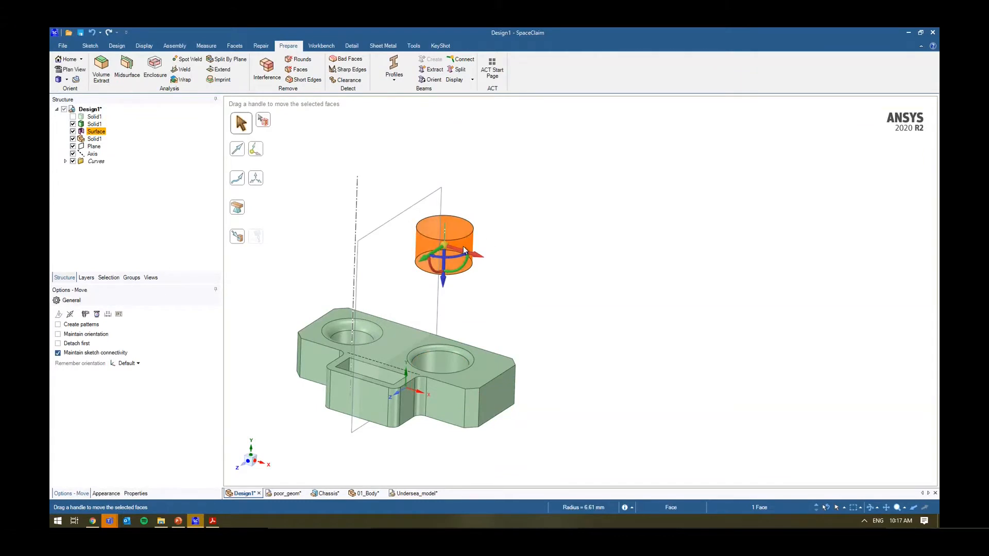
key("p")
left_click_drag(541, 269, 555, 278)
left_click(555, 279)
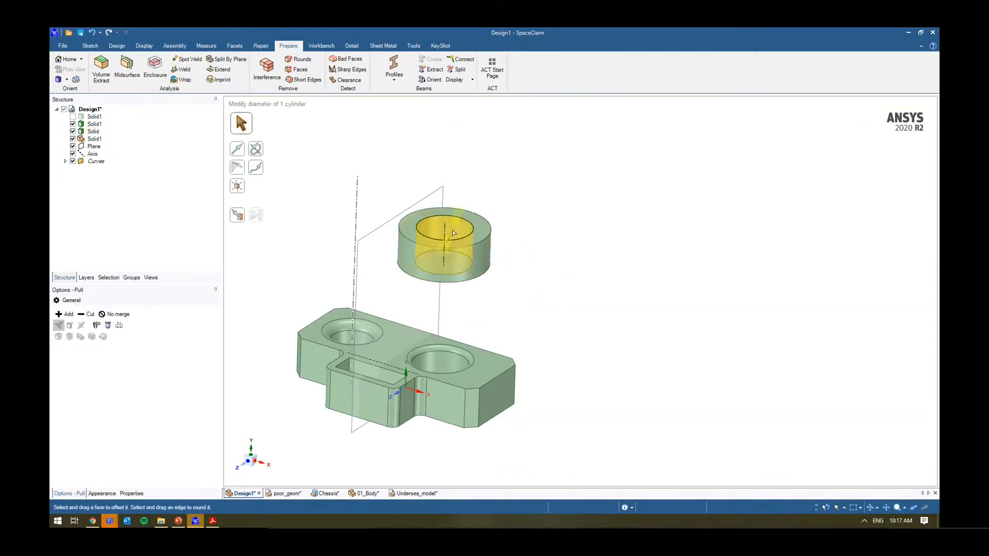
left_click(484, 229)
left_click_drag(595, 331, 602, 243)
scroll(577, 289, "down", 3)
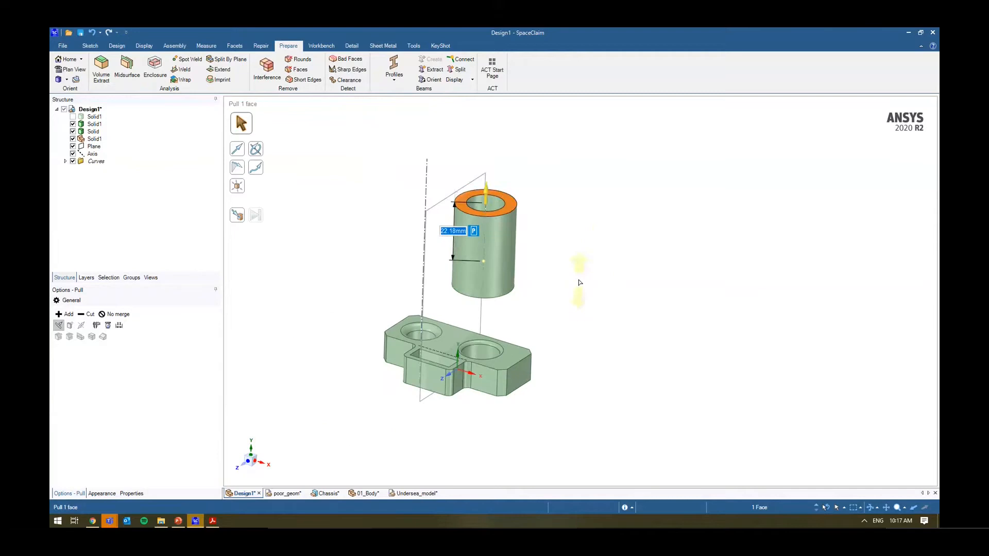
- Copy the tube twice in a row along the X direction, placing the first copy about 37 mm away
triple_click(510, 263)
key("m")
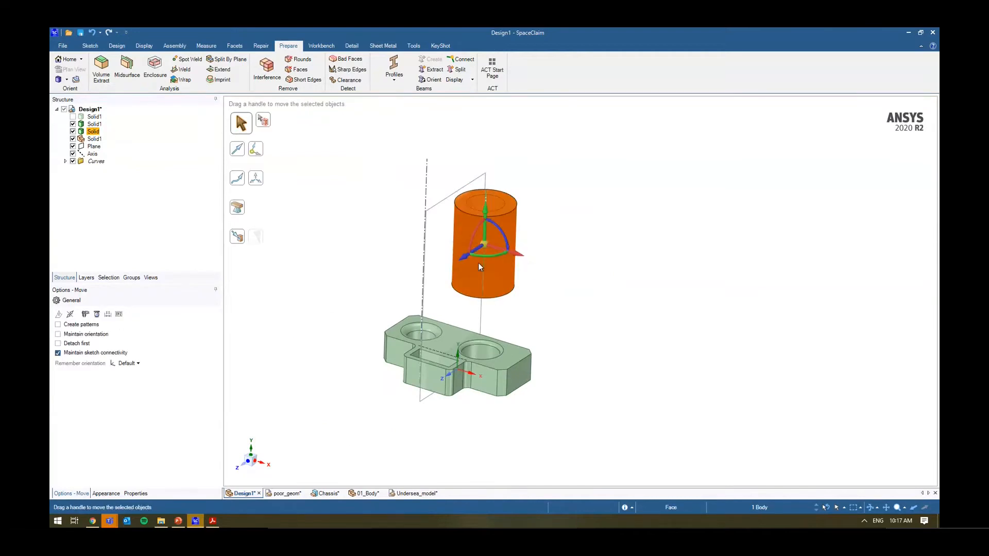
left_click_drag(520, 256, 426, 232, "ctrl")
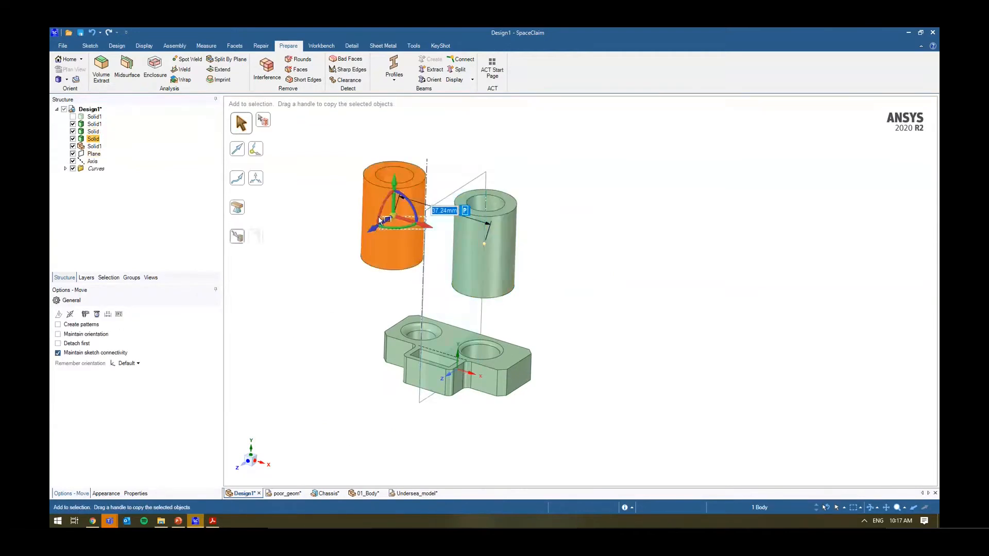
left_click(402, 230)
triple_click(401, 230)
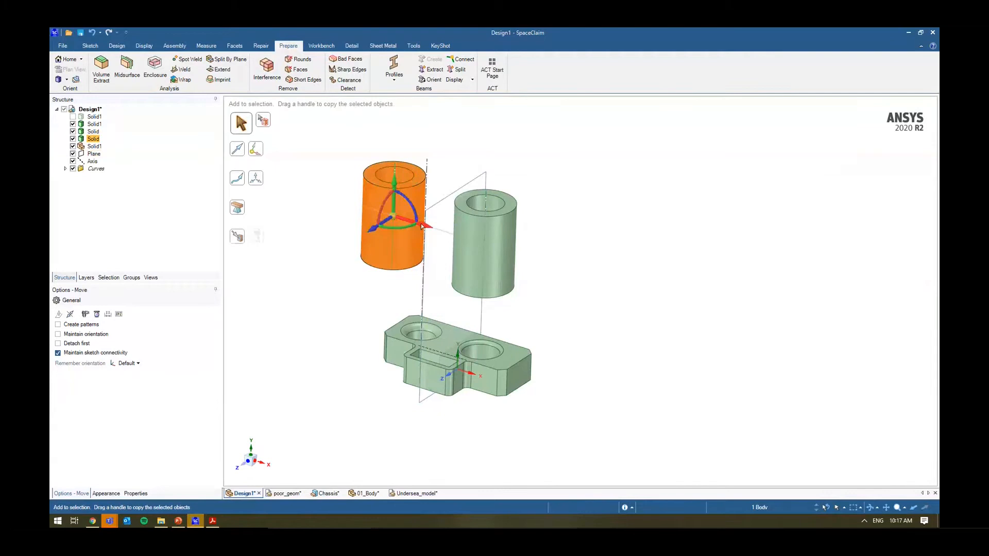
left_click_drag(426, 225, 342, 203, "ctrl")
left_click(359, 277)
- Delete the two tube copies, keeping only the original tube above the block
scroll(358, 275, "up", 4)
key("h")
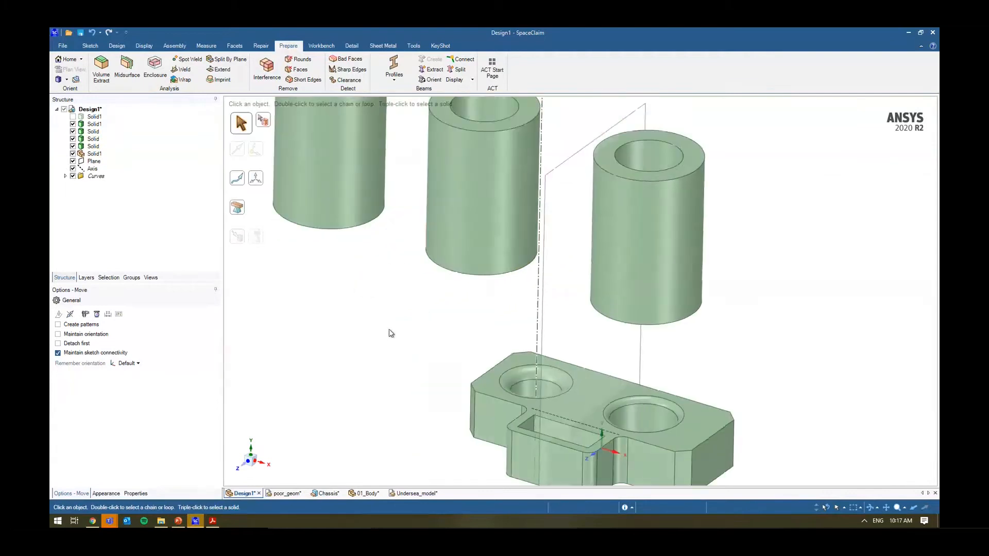
left_click(92, 46)
left_click(116, 46)
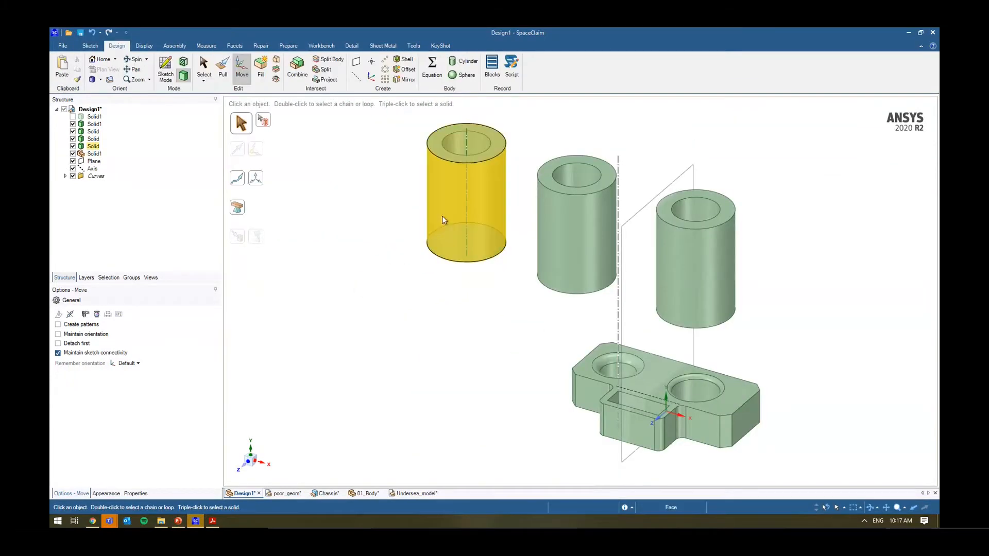
key("s")
left_click(467, 204)
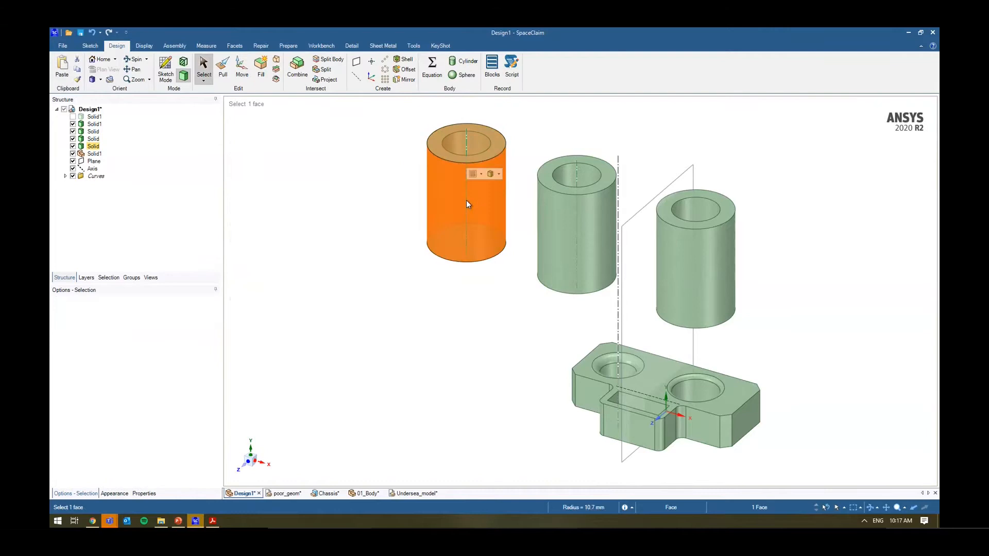
left_click(599, 235, "ctrl")
key("Delete")
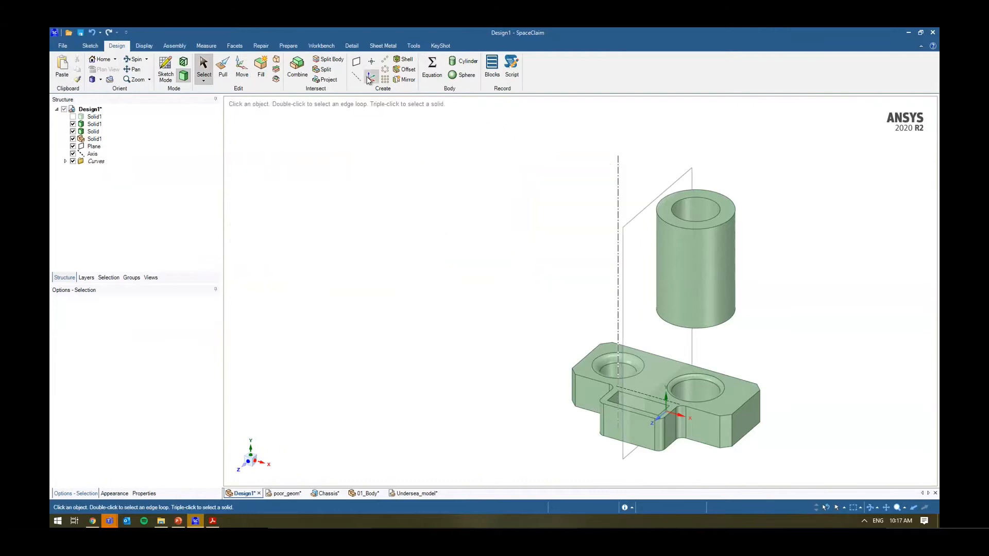
- Try to create a linear pattern of the tube's outer face along the X axis with a count of 3 and a 30 mm pitch
left_click(385, 60)
left_click(694, 261)
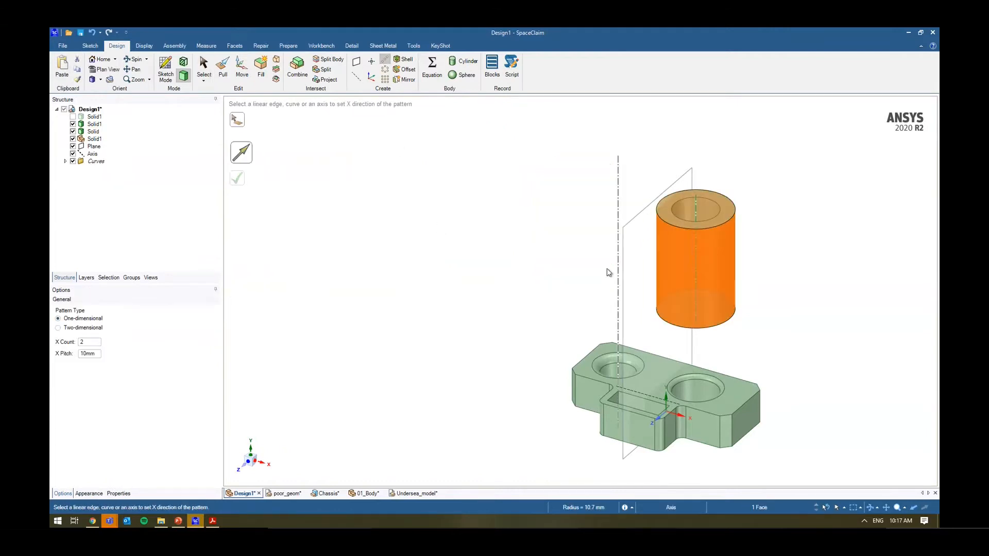
left_click(679, 416)
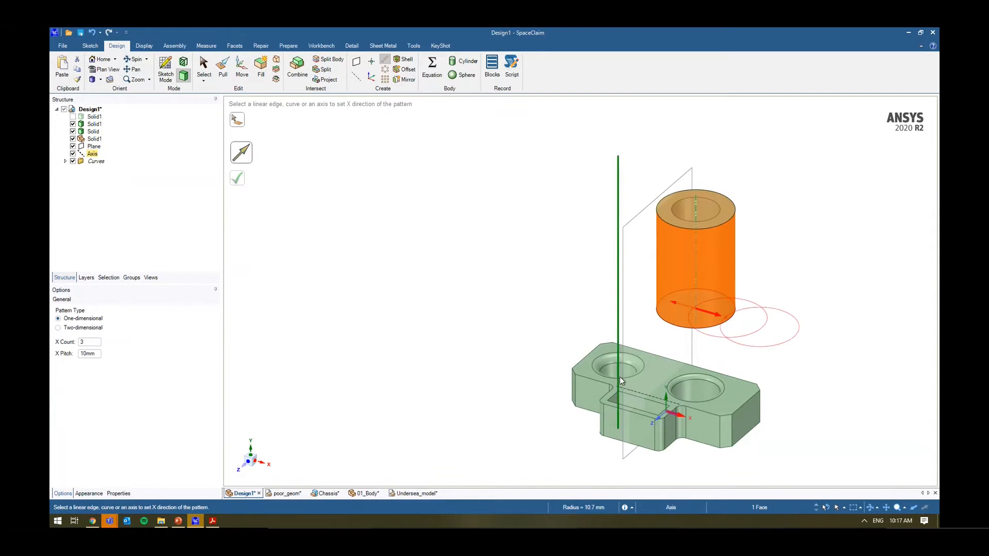
middle_click_drag(619, 375, 537, 340, "shift")
left_click(95, 355)
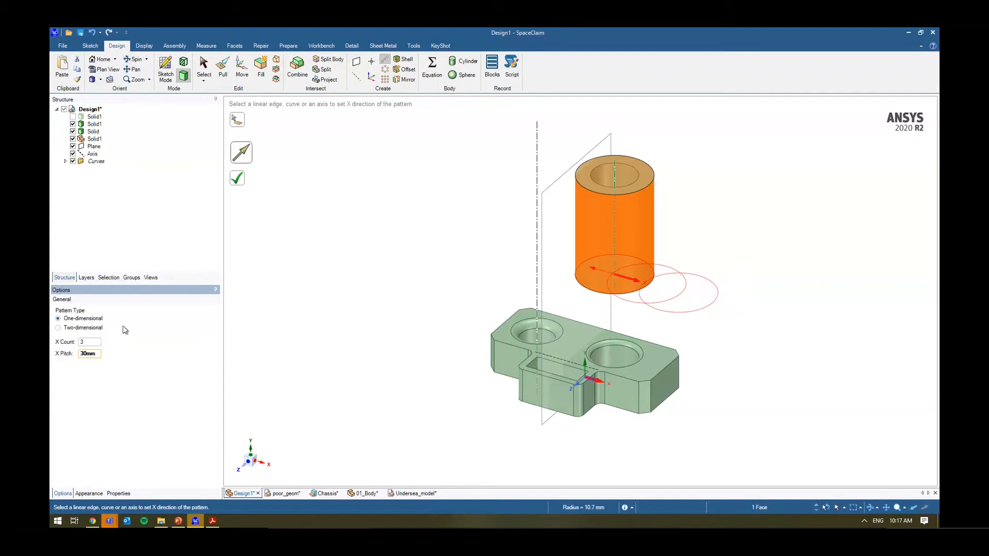
left_click(235, 180)
middle_click_drag(527, 341, 381, 312, "ctrl")
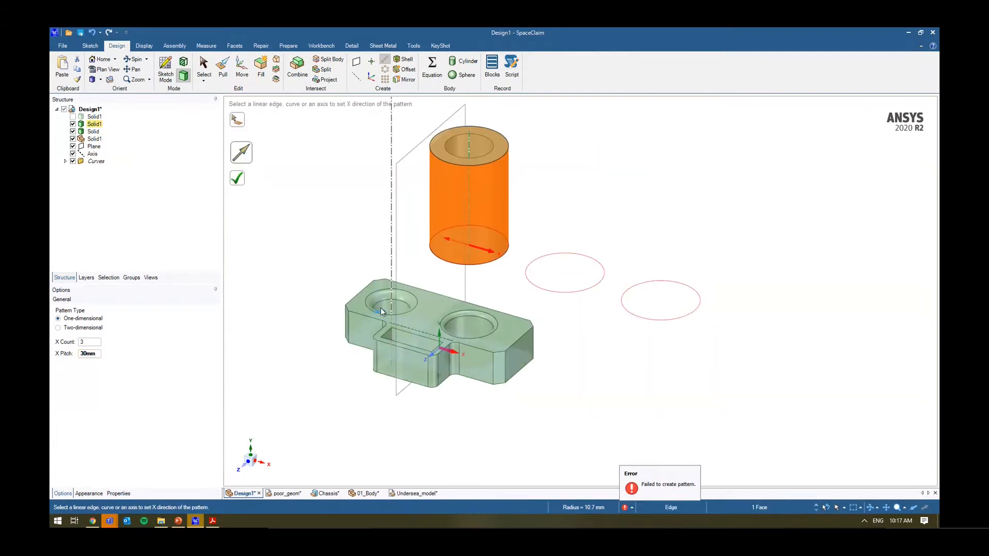
scroll(380, 309, "up", 4)
scroll(299, 206, "down", 5)
- Pattern the whole tube body along the X axis, using three instances at a 30 mm pitch
left_click(239, 122)
middle_click_drag(302, 182, 351, 239, "ctrl")
scroll(351, 239, "down", 2)
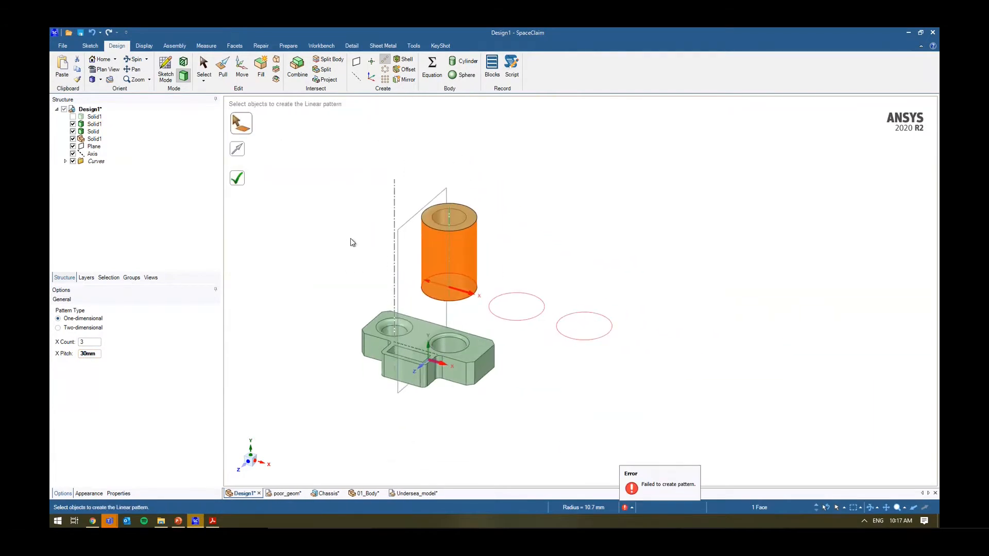
left_click(104, 131)
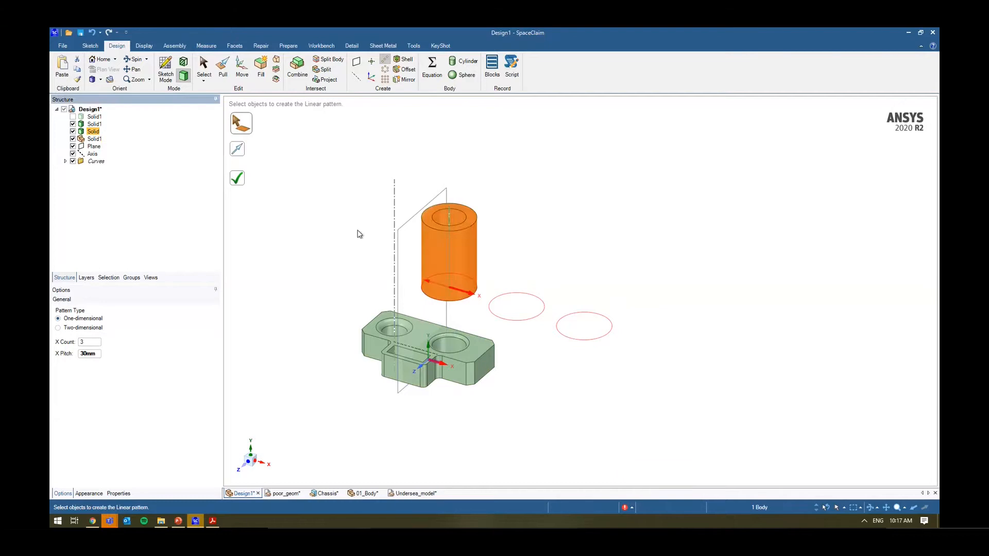
left_click(238, 181)
middle_click_drag(457, 309, 459, 313, "ctrl")
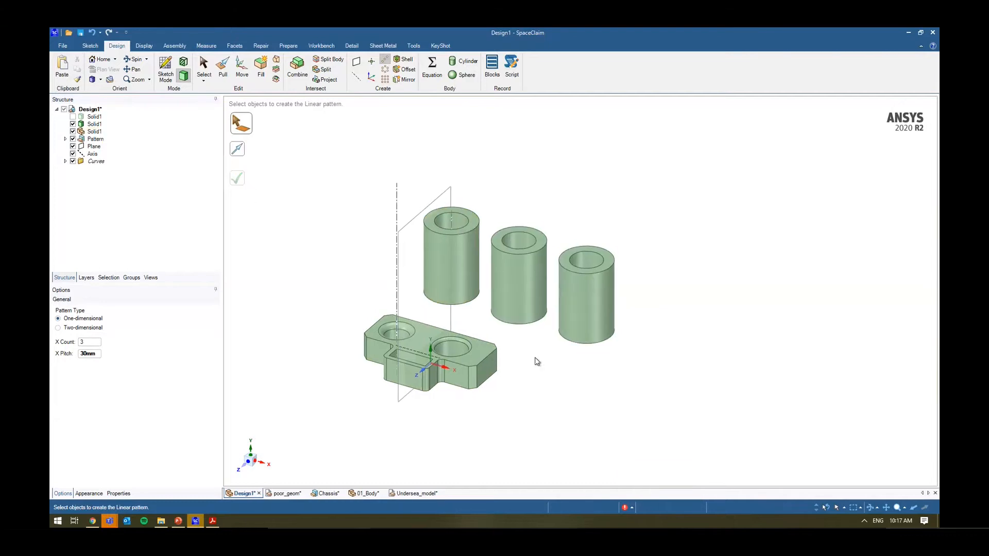
- Try changing the tube pattern's instance count and setting its overall length to 50 mm, and undo these edits together with the pattern
key("Escape")
left_click(518, 271)
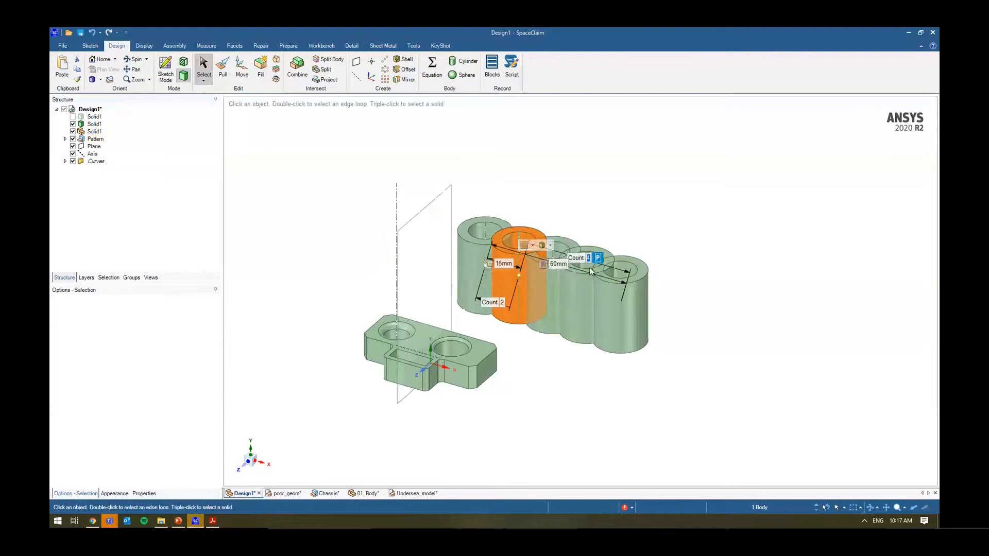
left_click(524, 255)
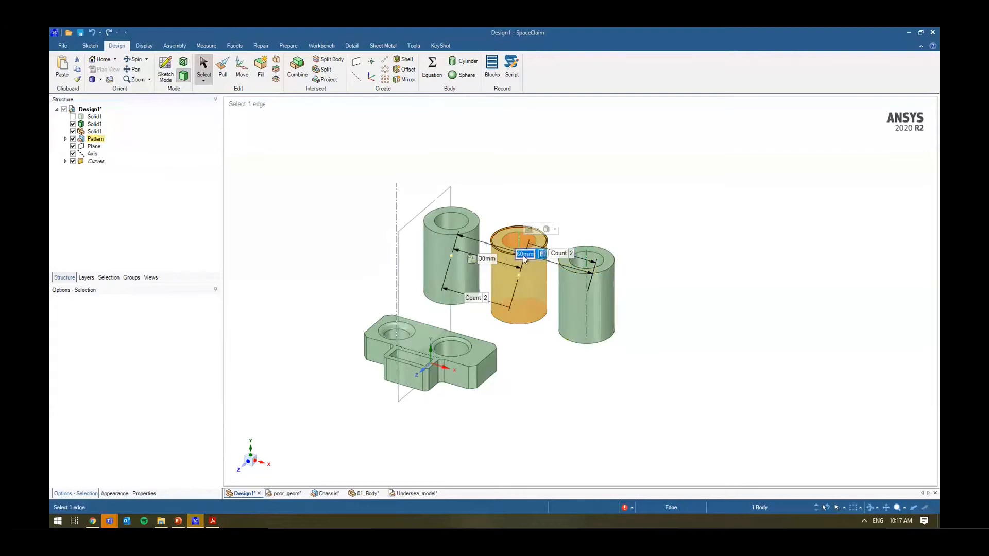
type("50")
key("Return")
key("ctrl+z")
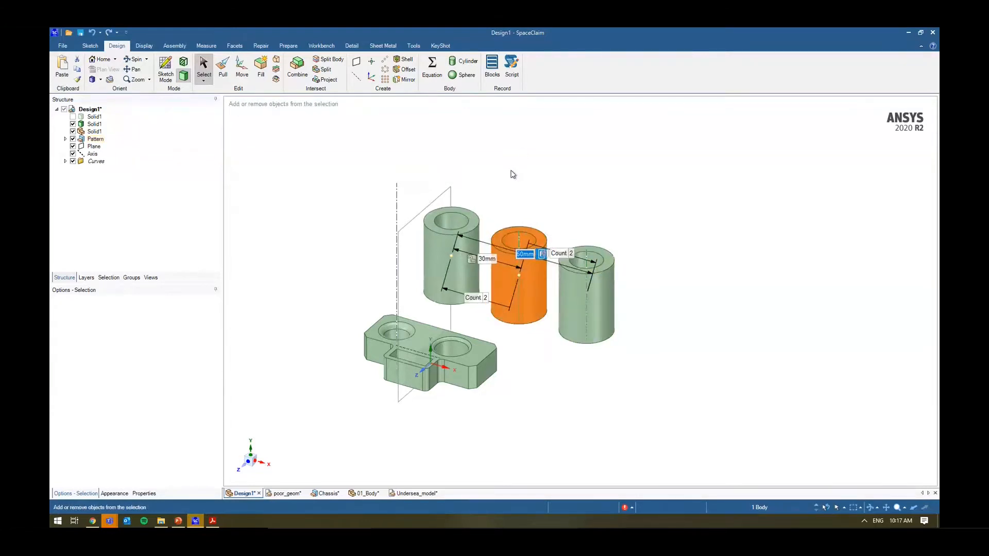
key("ctrl+z")
- Copy the tube twice in a row along the X direction as separate solids
left_click(457, 249)
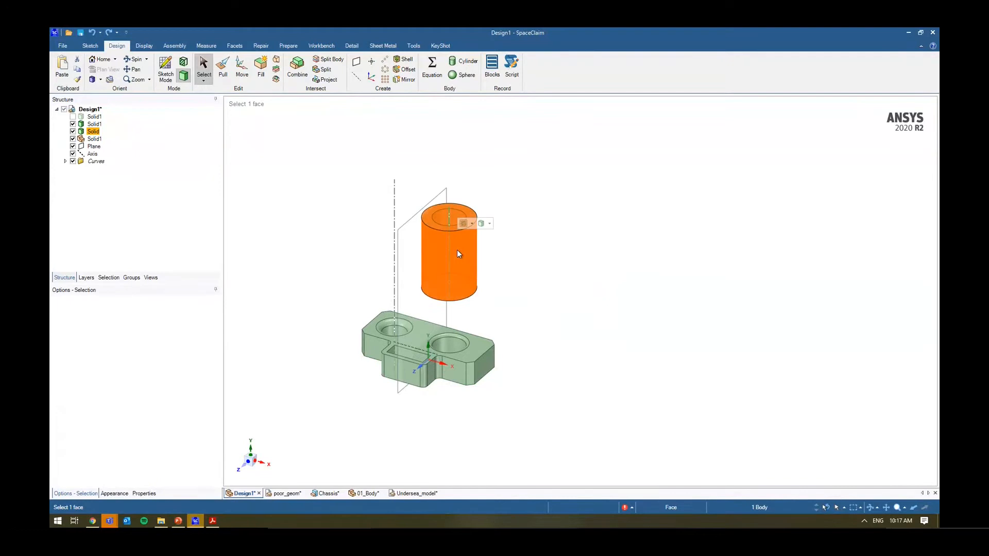
key("m")
left_click_drag(486, 264, 637, 313, "ctrl")
key("Escape")
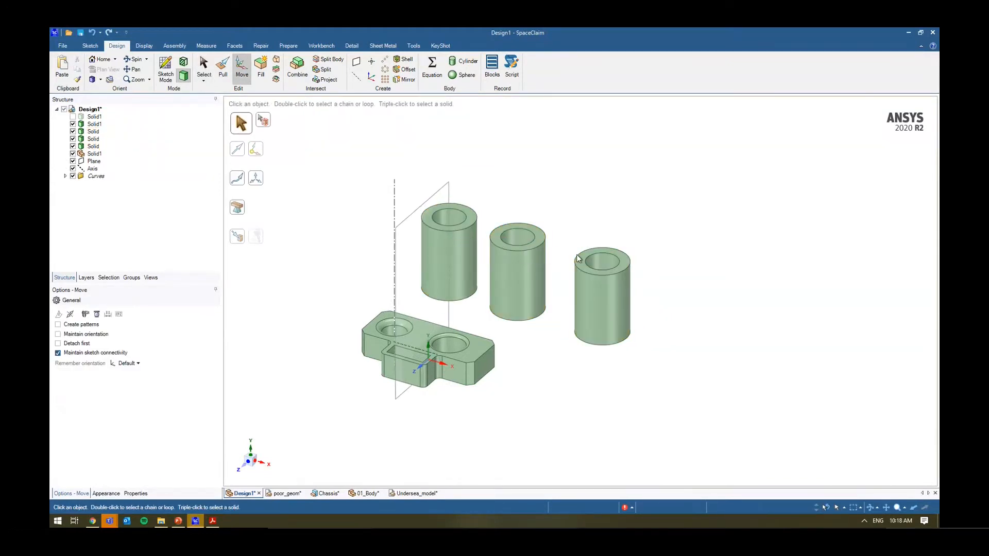
- Tilt the middle tube by rotating it about its centre so it leans toward the first tube
left_click(168, 47)
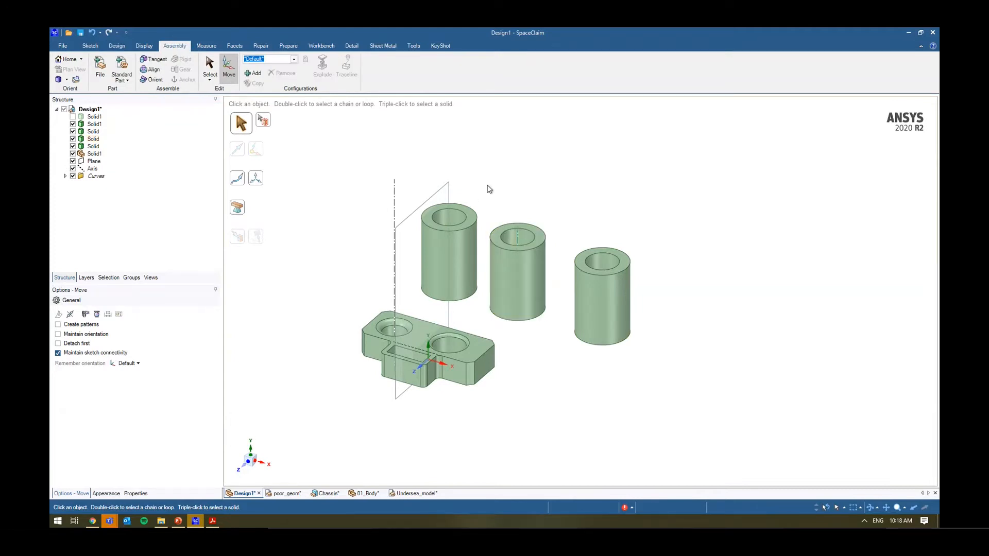
left_click(489, 247)
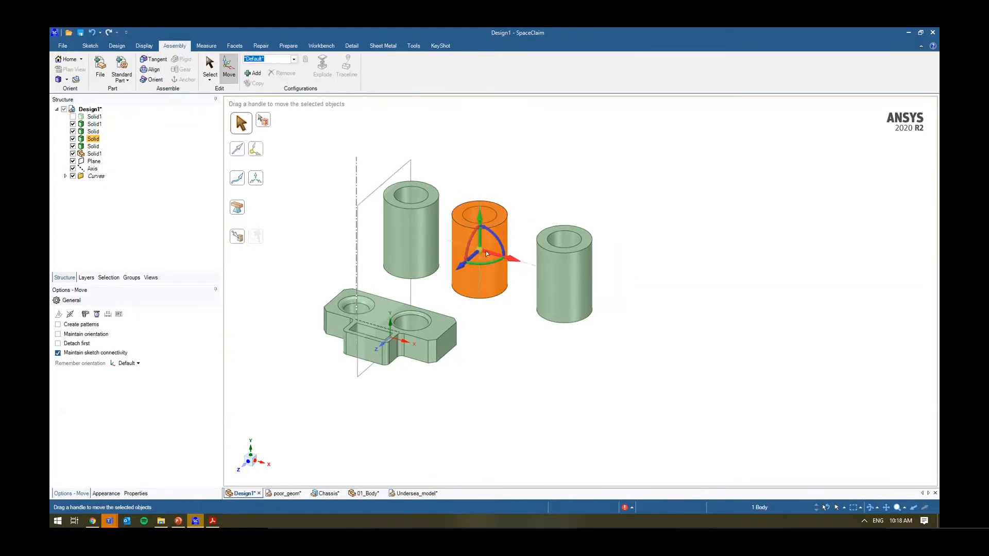
left_click_drag(486, 252, 466, 248)
left_click(519, 190)
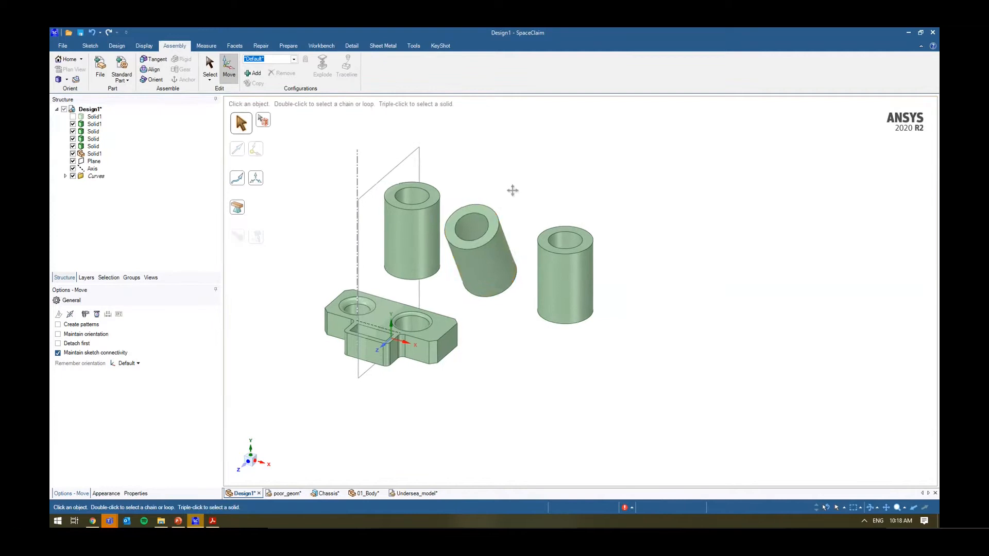
scroll(513, 191, "up", 1)
middle_click_drag(513, 190, 555, 221, "ctrl")
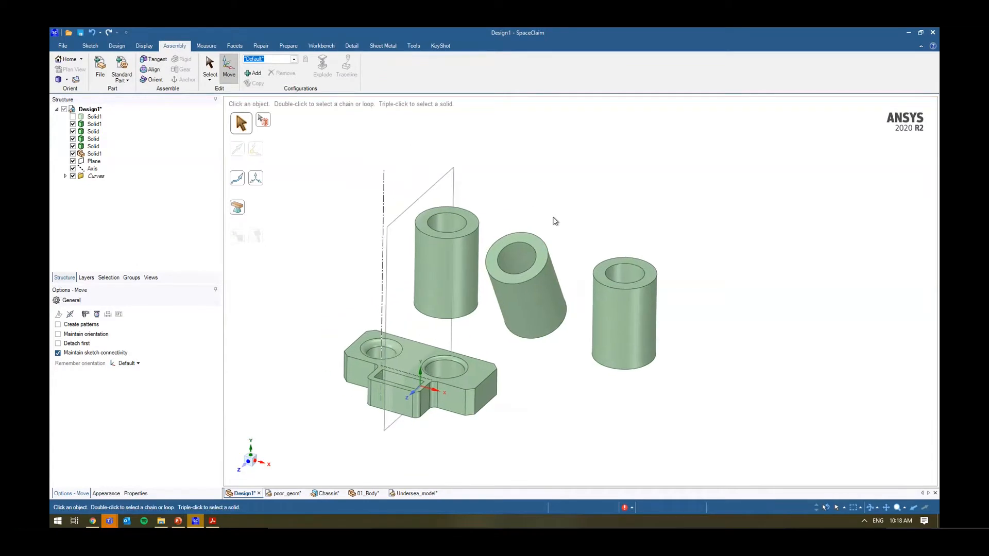
- Try a Tangent assembly condition between the upper faces of the first tube and the tilted tube, and undo it
left_click(153, 59)
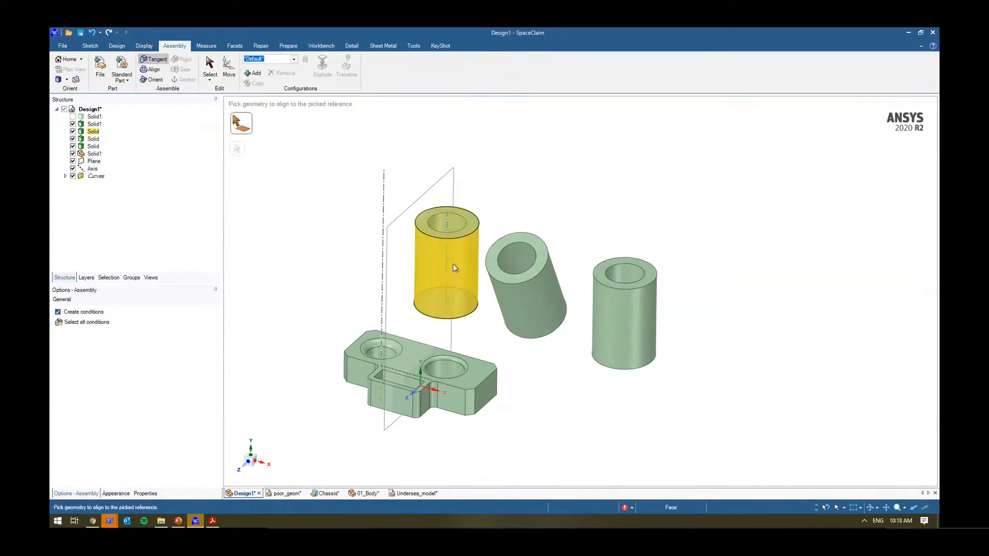
left_click(471, 224)
left_click(540, 245)
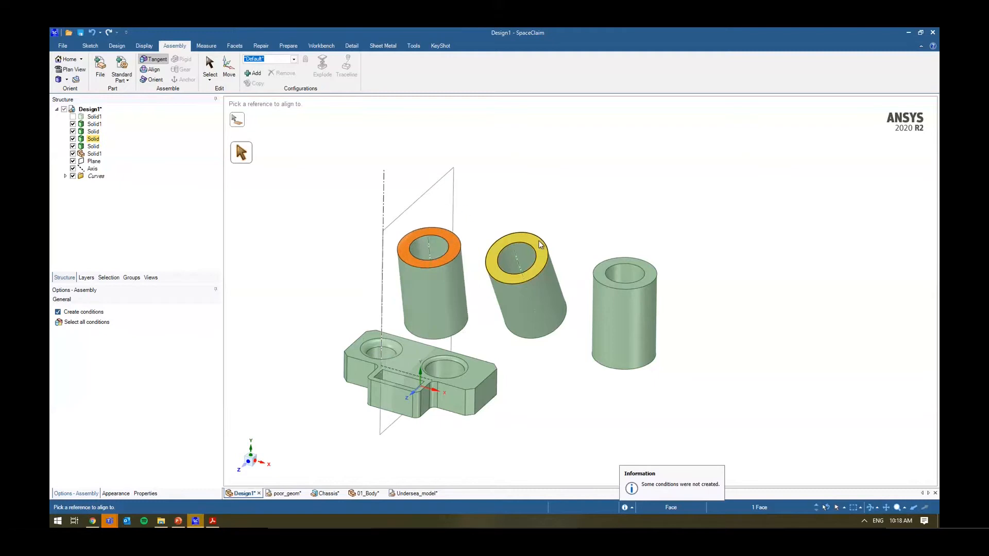
middle_click_drag(487, 332, 423, 291)
key("ctrl+z")
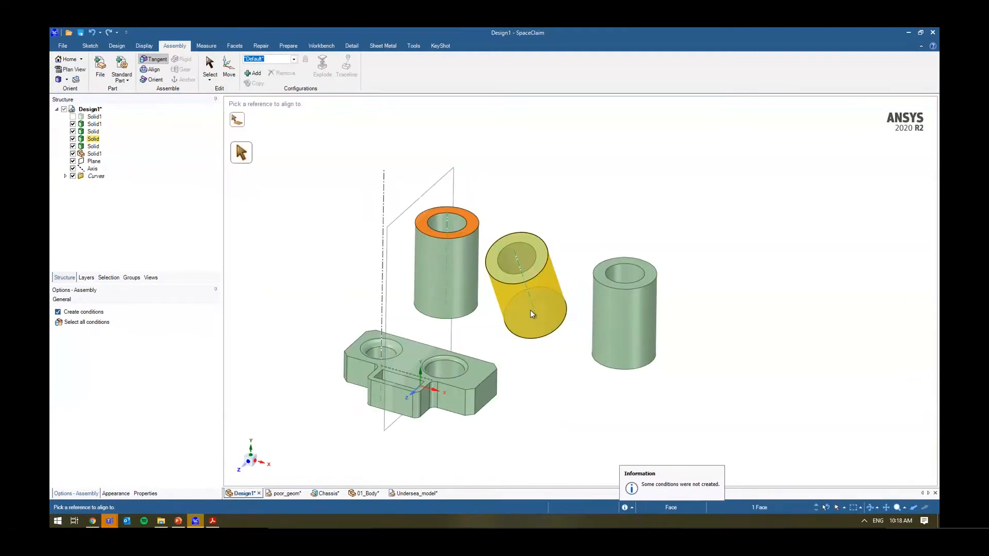
- Try making the outer faces of the tilted tube and the first tube tangent, and undo it
left_click(524, 303)
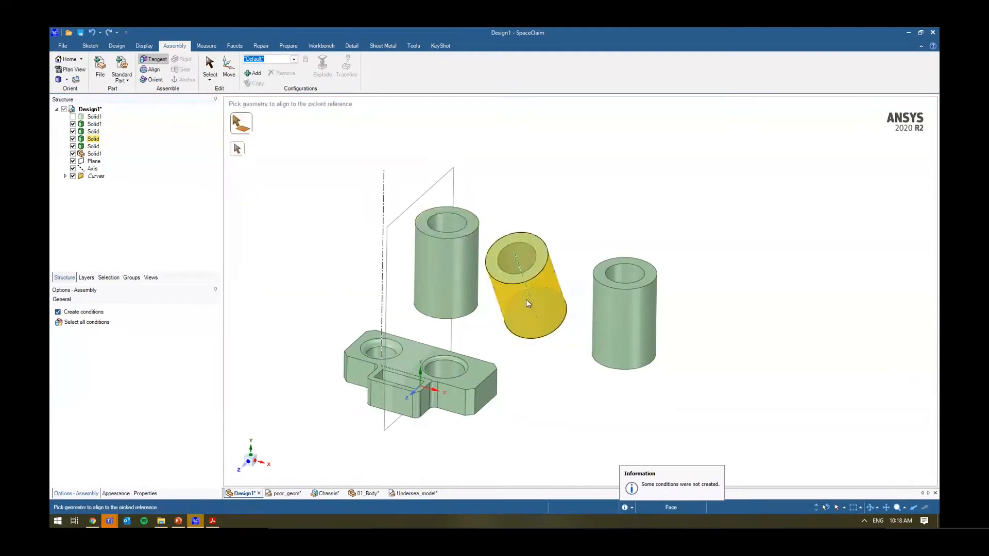
left_click(449, 266)
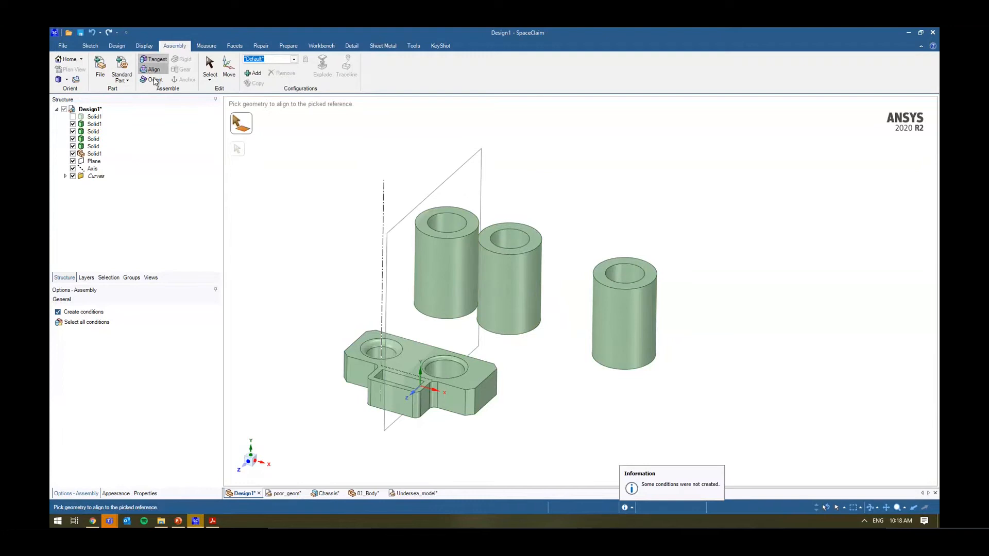
key("ctrl+z")
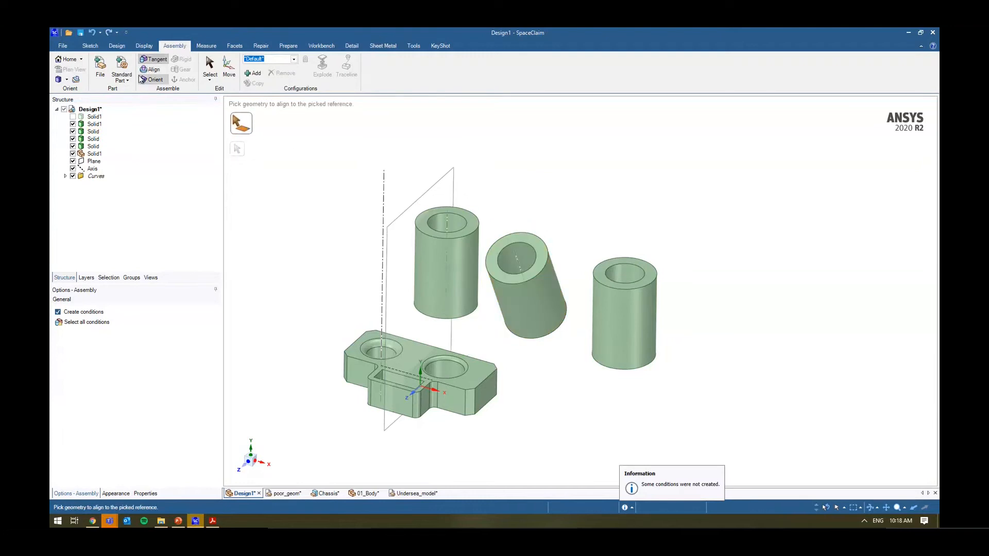
- Align the tilted tube's bore with the first tube's bore so both share one axis
left_click(147, 70)
left_click(517, 260)
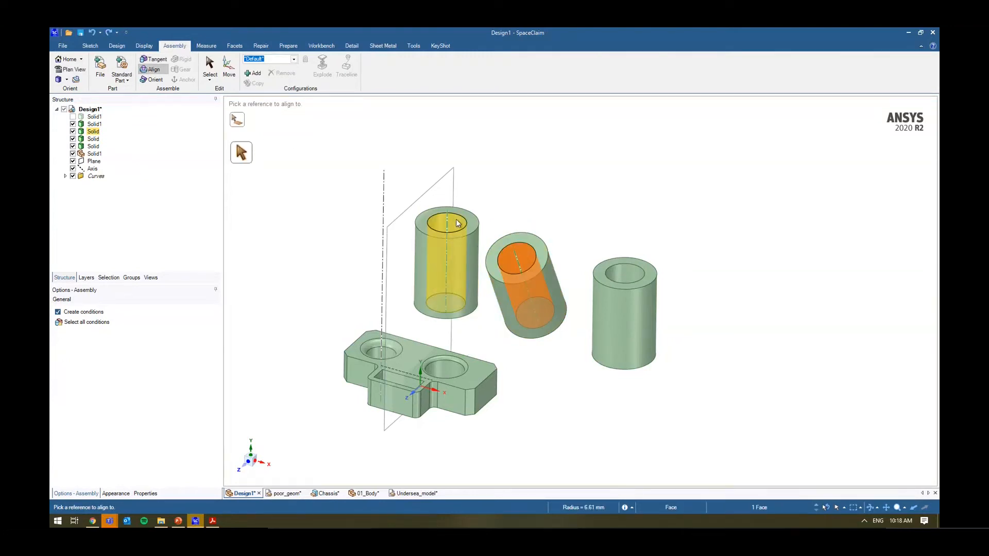
left_click(460, 225)
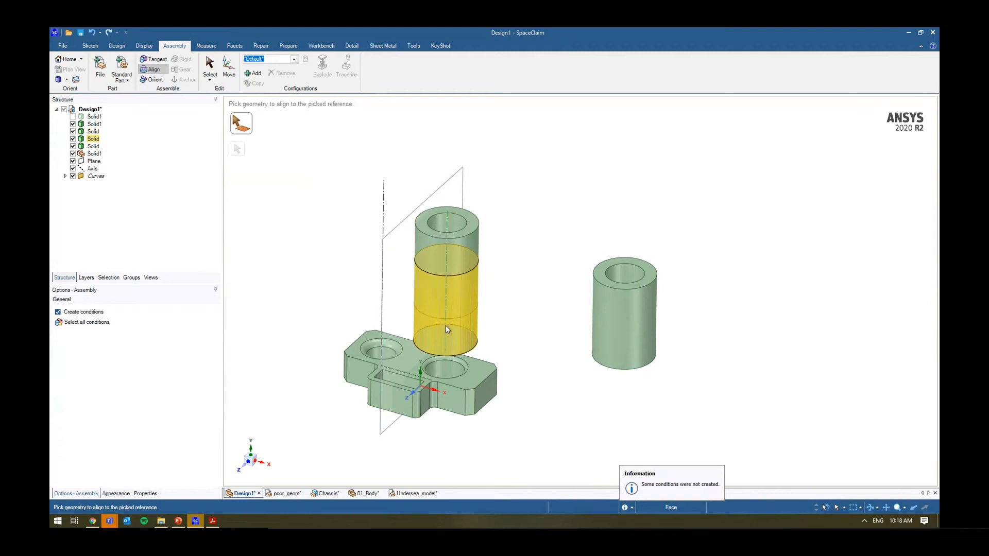
key("s")
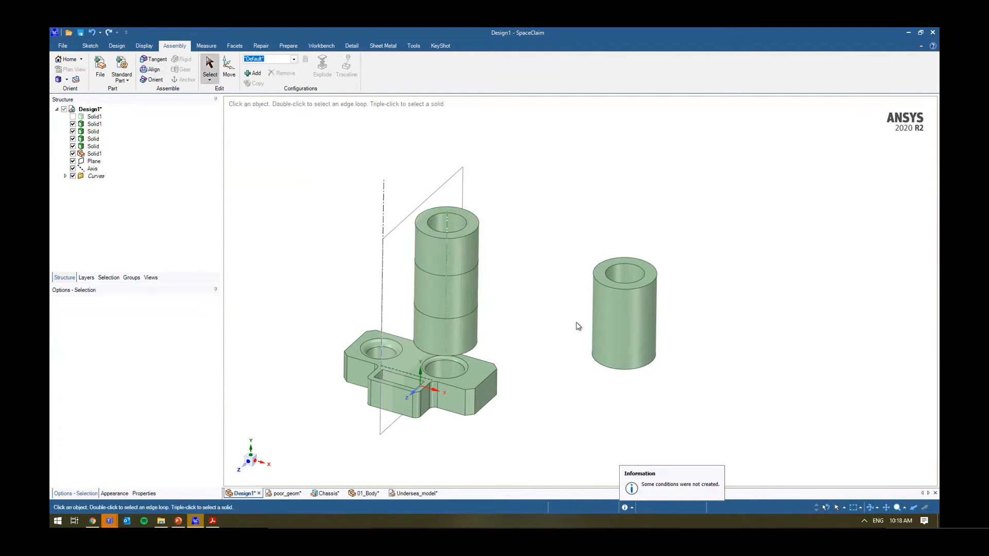
- Orient the separate tube so that its bore runs parallel to the X axis of the origin
left_click(150, 79)
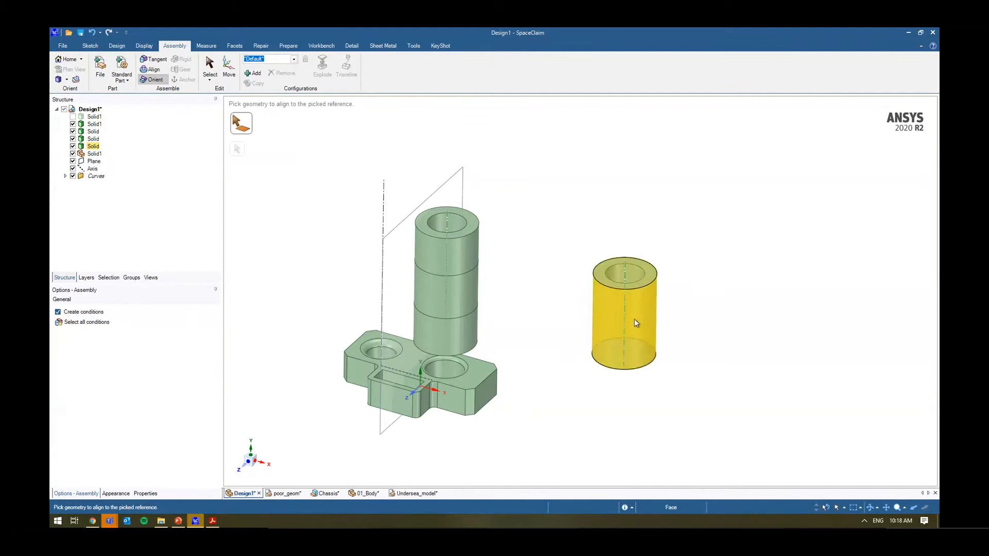
left_click(629, 271)
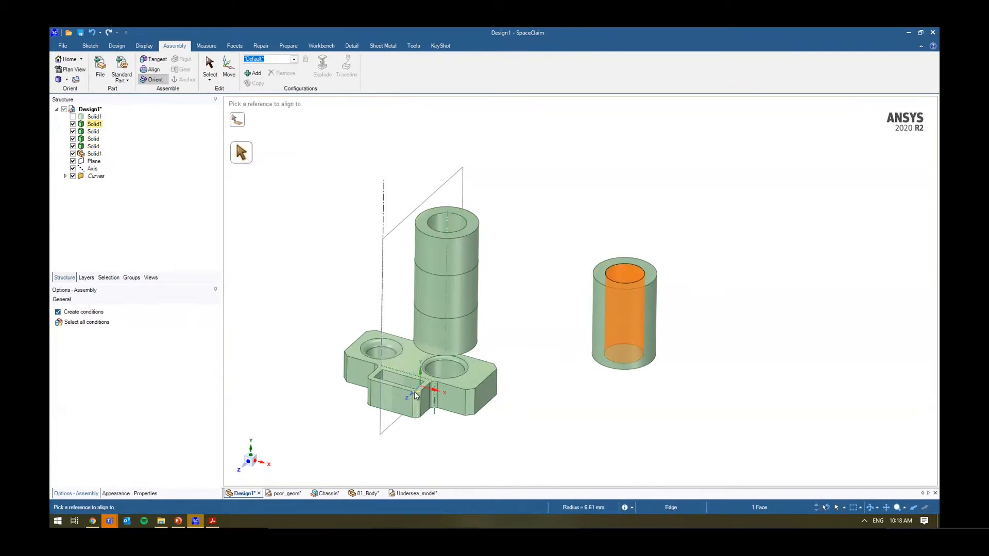
left_click(432, 393)
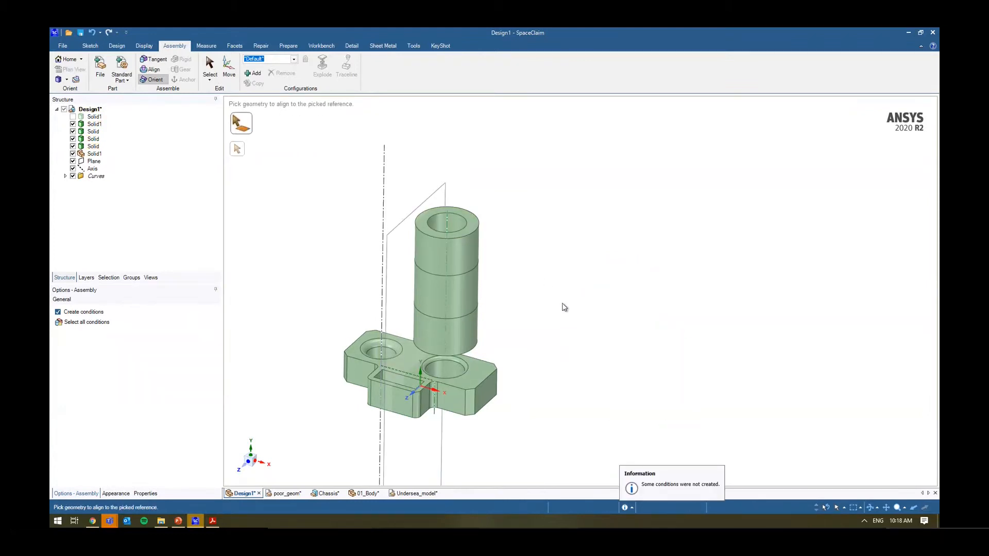
key("s")
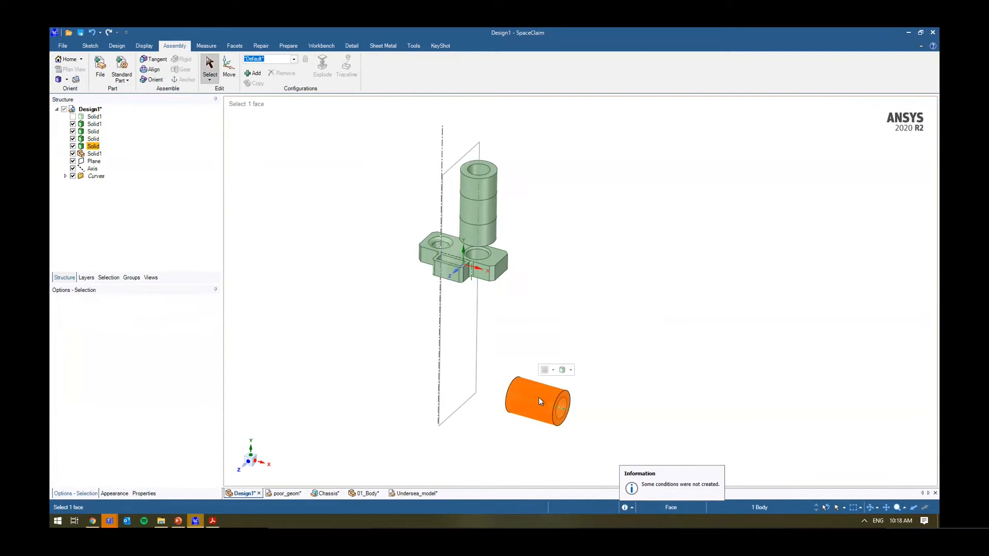
- Move the separate tube up beside the block and rotate it about 47° around the Z axis
key("m")
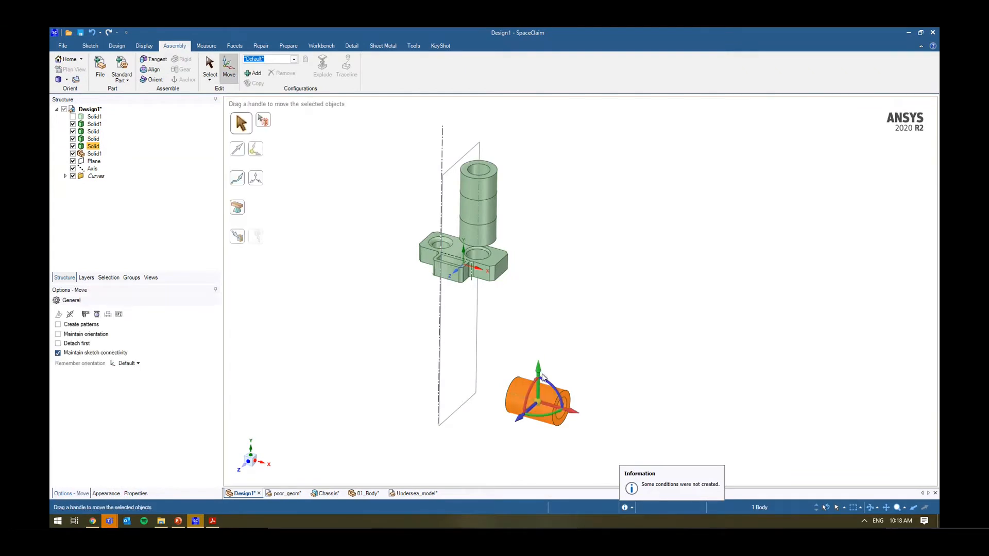
left_click_drag(550, 404, 557, 284)
left_click(551, 303)
middle_click_drag(505, 280, 494, 304, "ctrl")
scroll(495, 304, "up", 2)
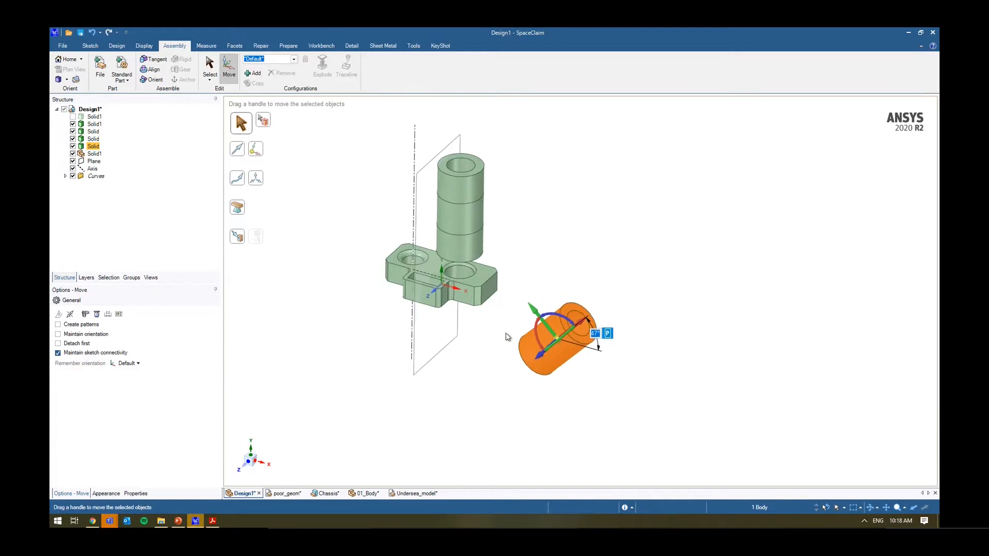
scroll(507, 337, "up", 2)
- Anchor the move handle at the origin and shift the tilted tube along the handle's axes, ending with about 16.5 mm along its green axis
left_click_drag(575, 343, 422, 272)
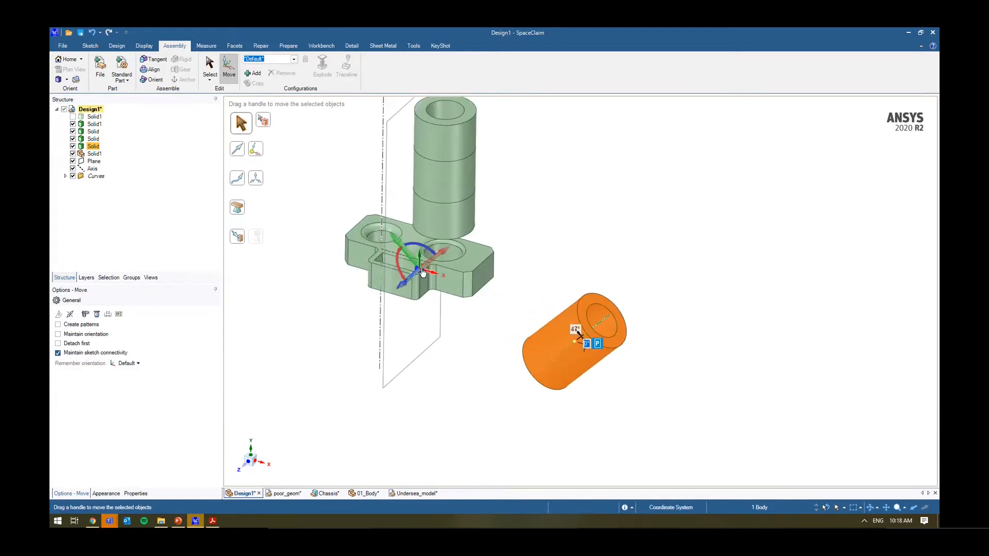
left_click(243, 465)
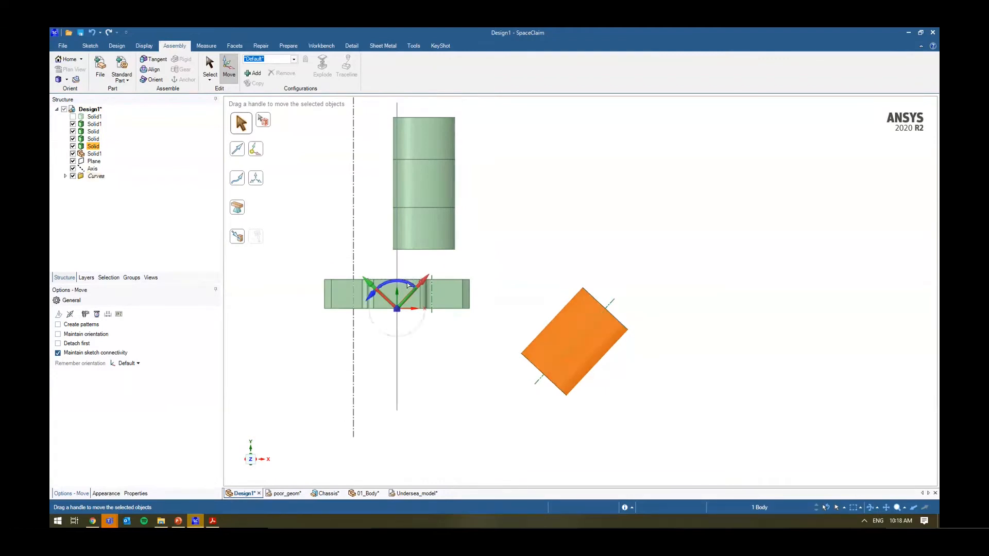
left_click_drag(408, 284, 389, 187)
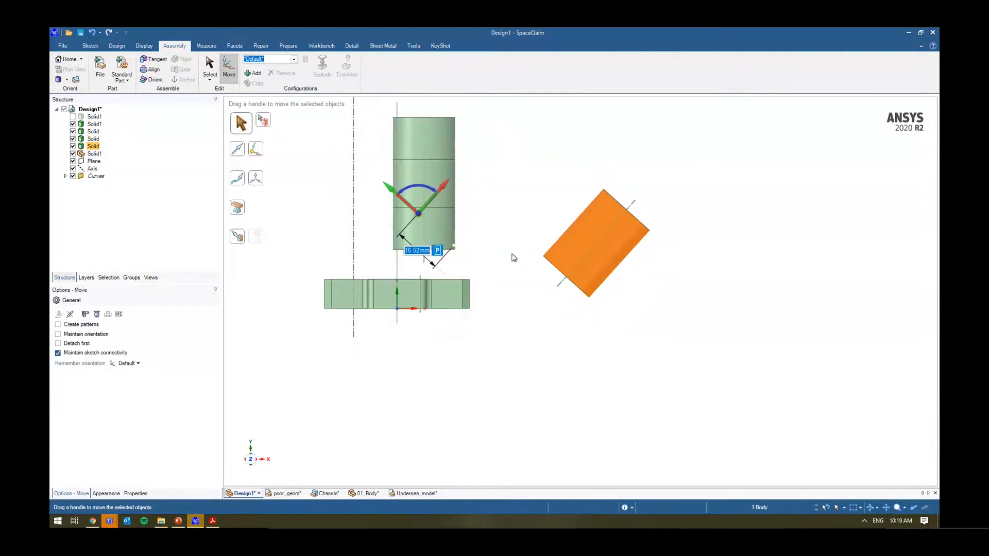
key("h")
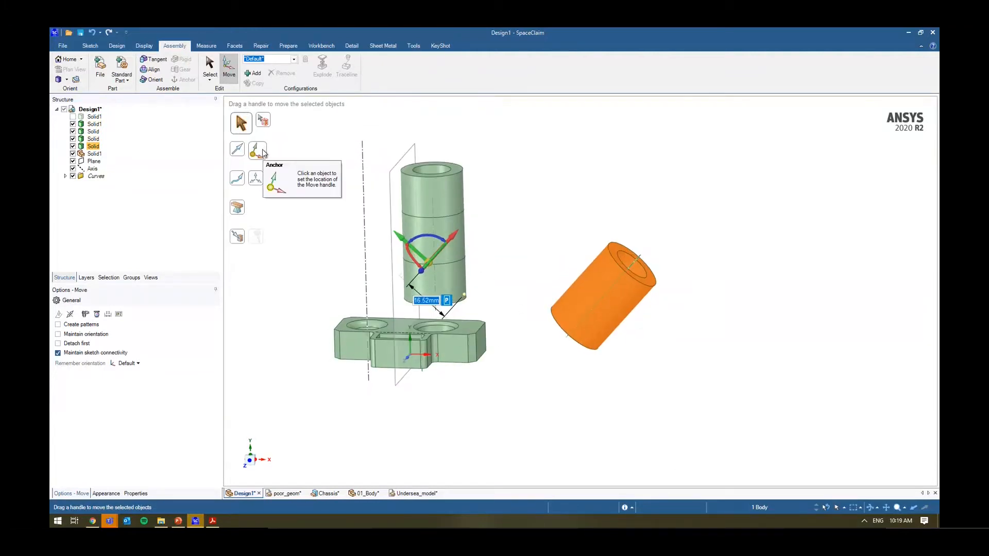
- Try anchoring the move handle at the block and shifting the stacked tubes' outer faces sideways by about 10.8 mm
left_click(262, 150)
left_click(405, 322)
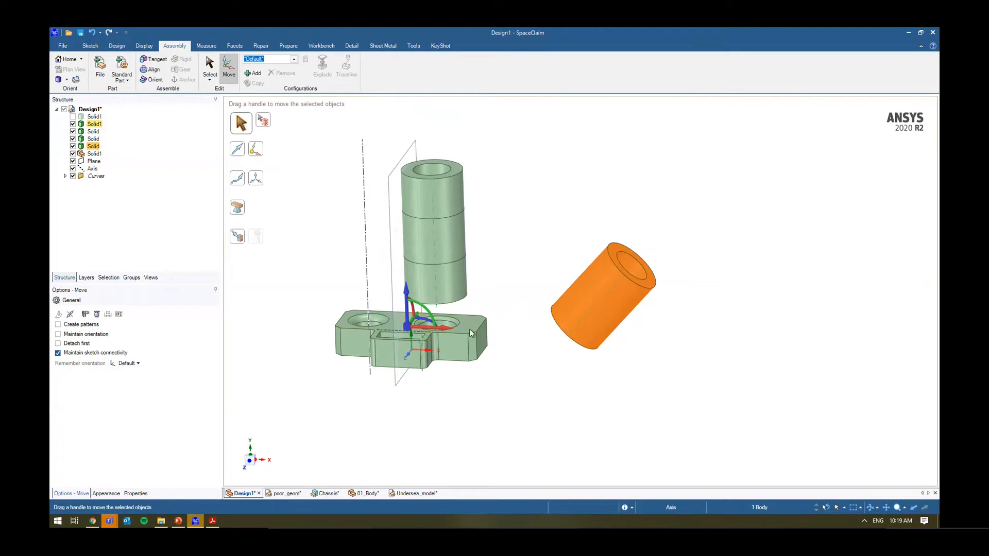
left_click(405, 285)
left_click(403, 282)
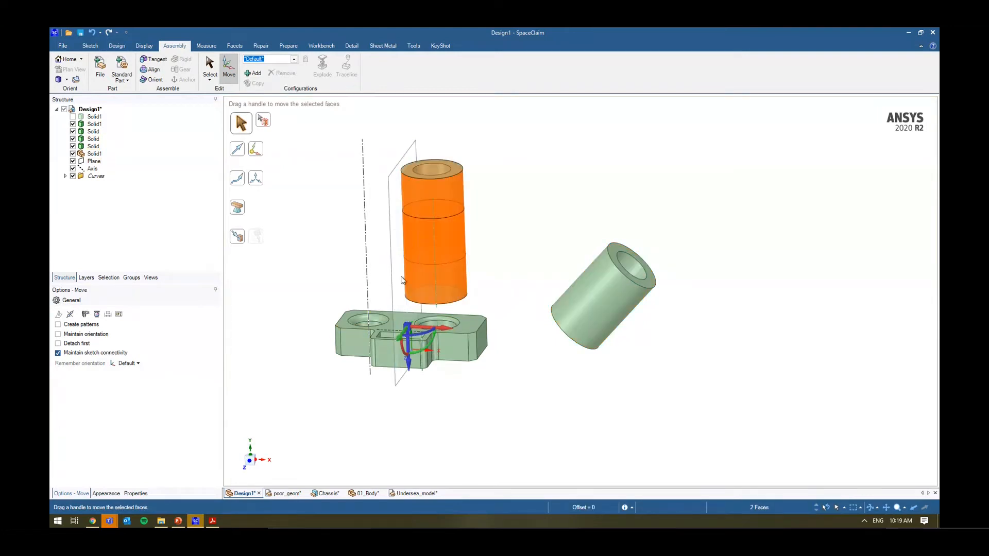
left_click_drag(409, 363, 407, 300)
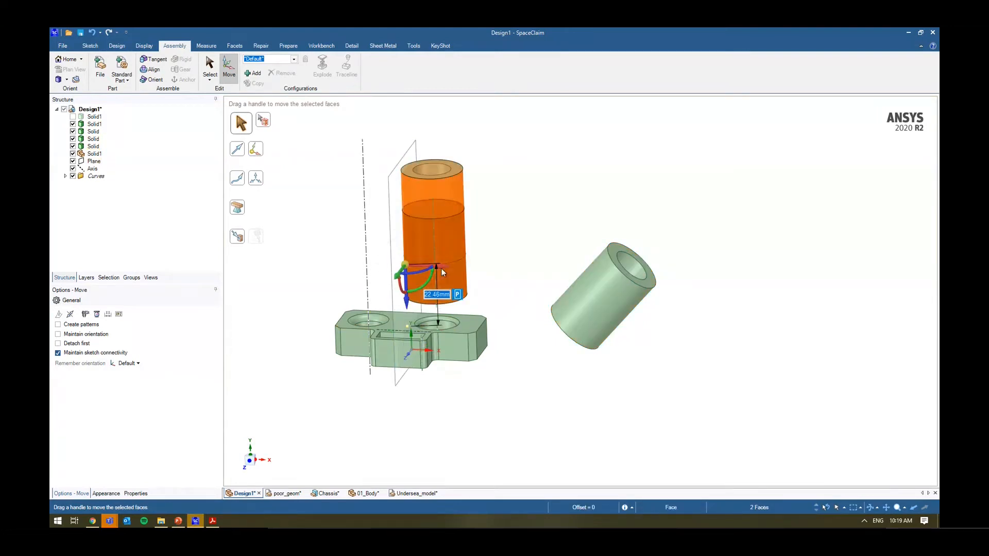
left_click_drag(444, 268, 415, 266)
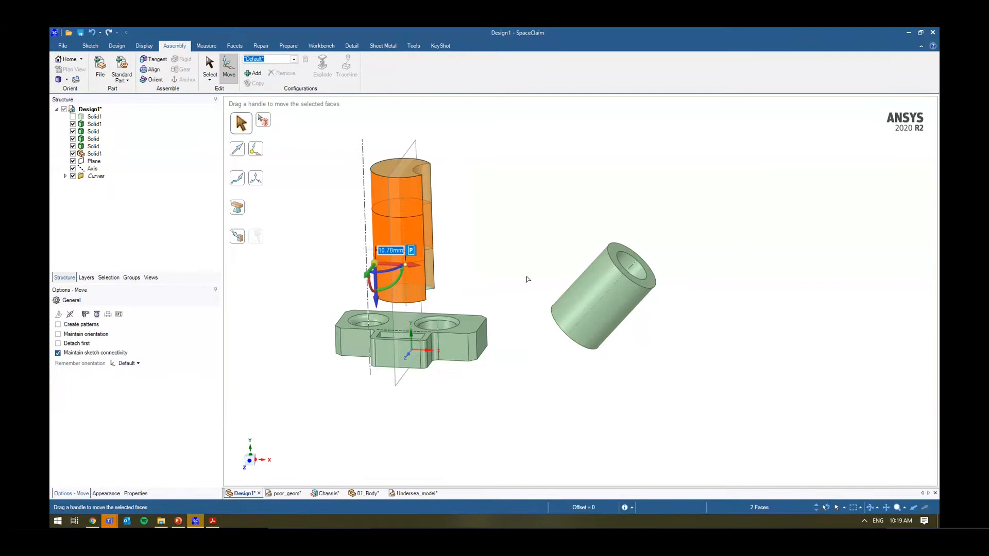
- Undo the sideways shift of the stacked tubes' outer faces and leave the Move tool
left_click(514, 265)
mouse_move(514, 265)
middle_mouse_down()
mouse_move(479, 265)
mouse_move(500, 267)
middle_mouse_up()
key("ctrl+z")
left_click(534, 246)
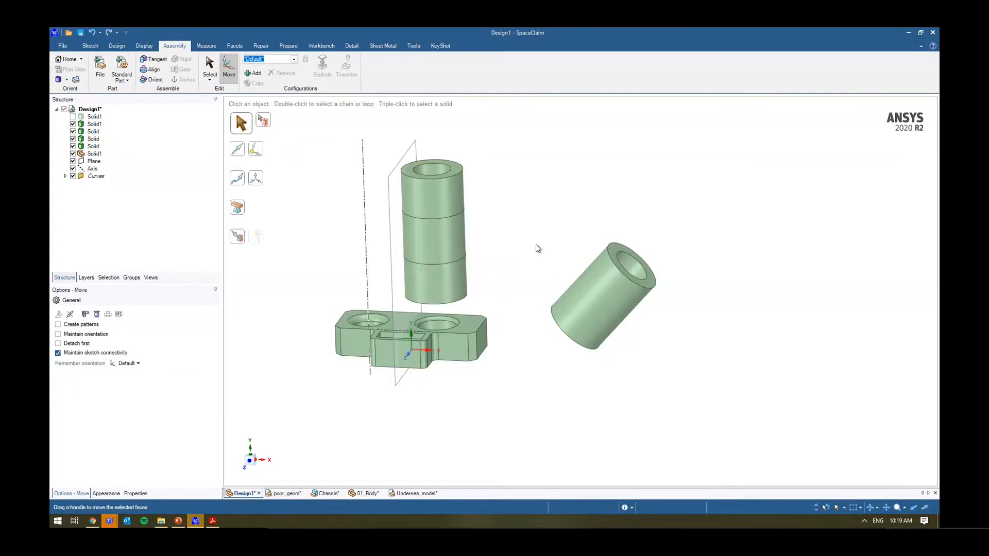
key("Escape")
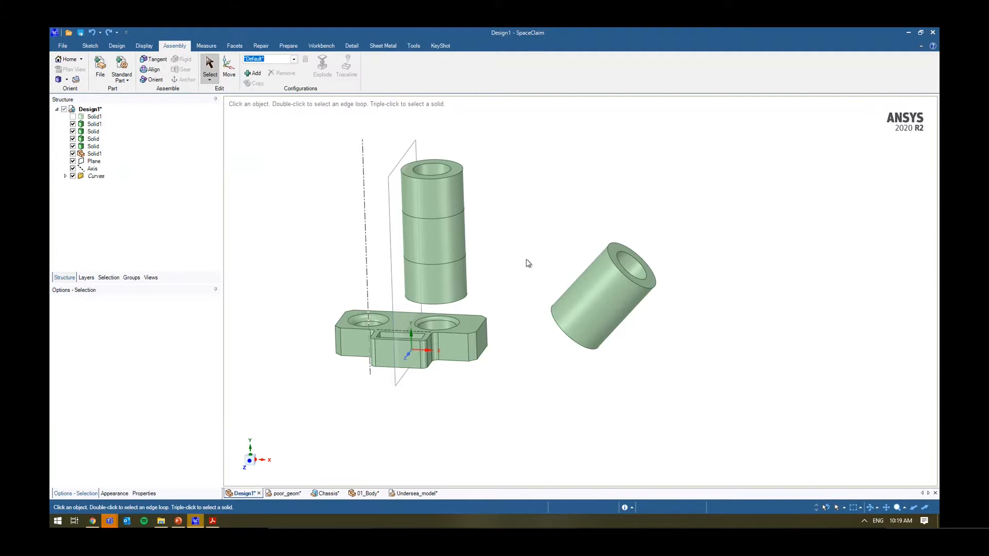
left_click(616, 298)
left_click(324, 170)
middle_click_drag(684, 345, 628, 324)
scroll(628, 325, "up", 2)
scroll(116, 47, "down", 1)
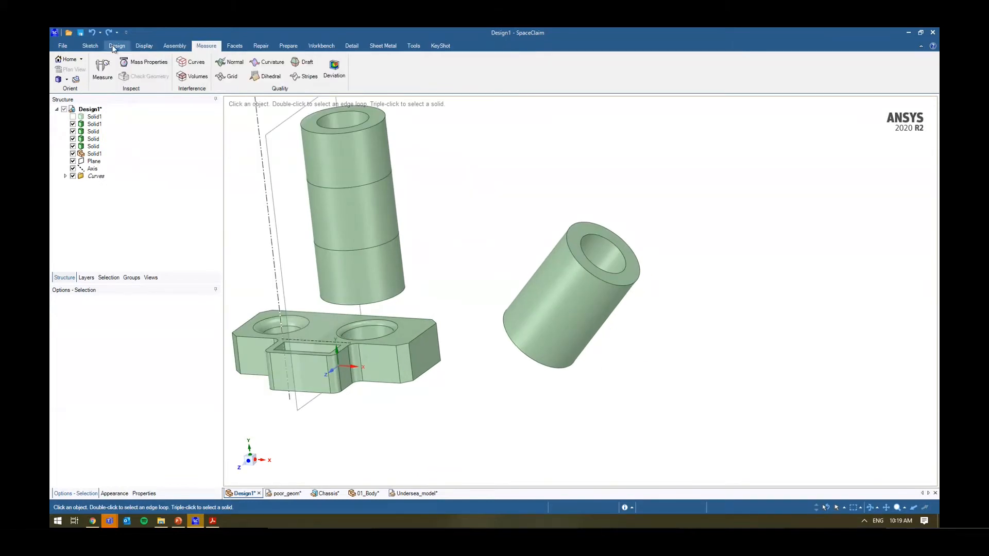
scroll(123, 48, "up", 4)
- Shift only the outer cylindrical face of the separate tilted tube slightly away from its bore with the Move tool
left_click(124, 48)
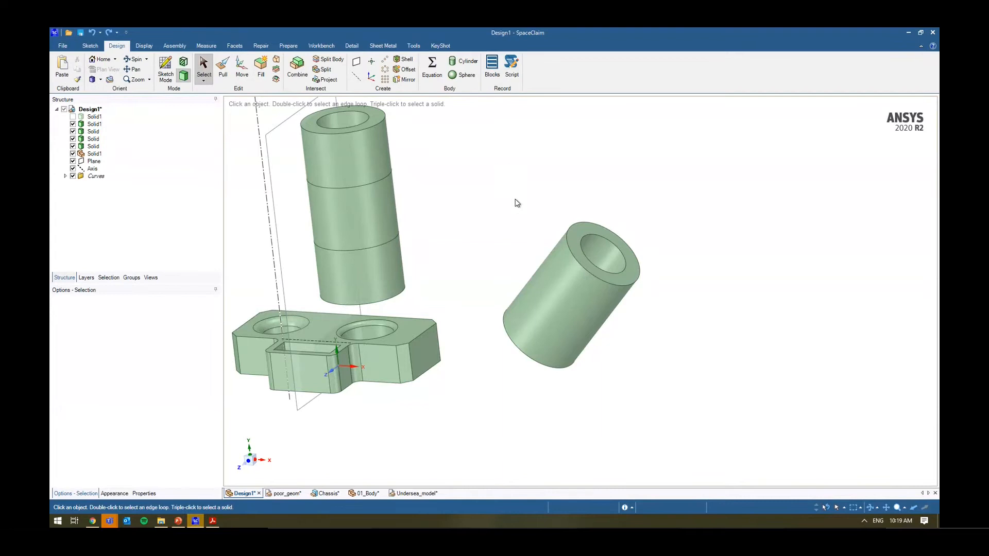
left_click(567, 291)
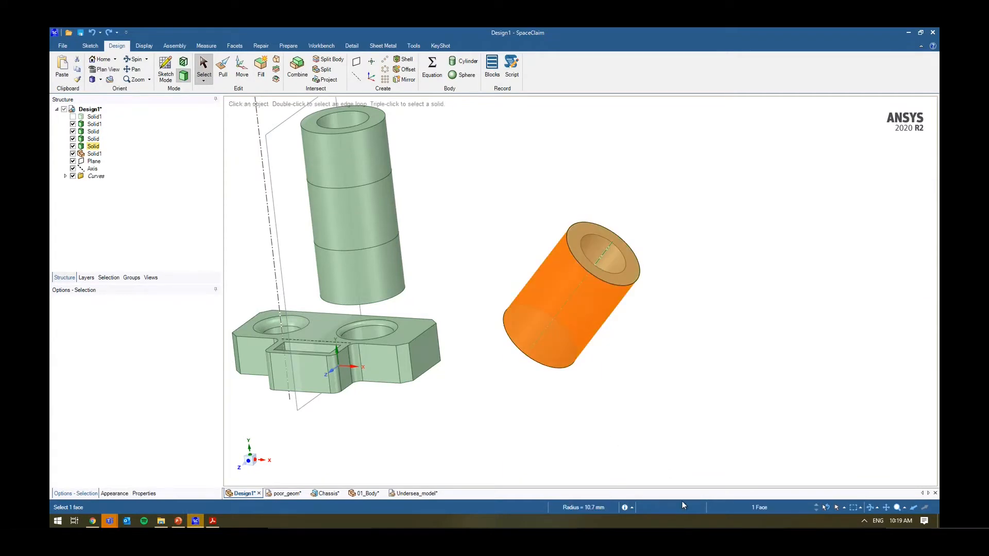
left_click(251, 77)
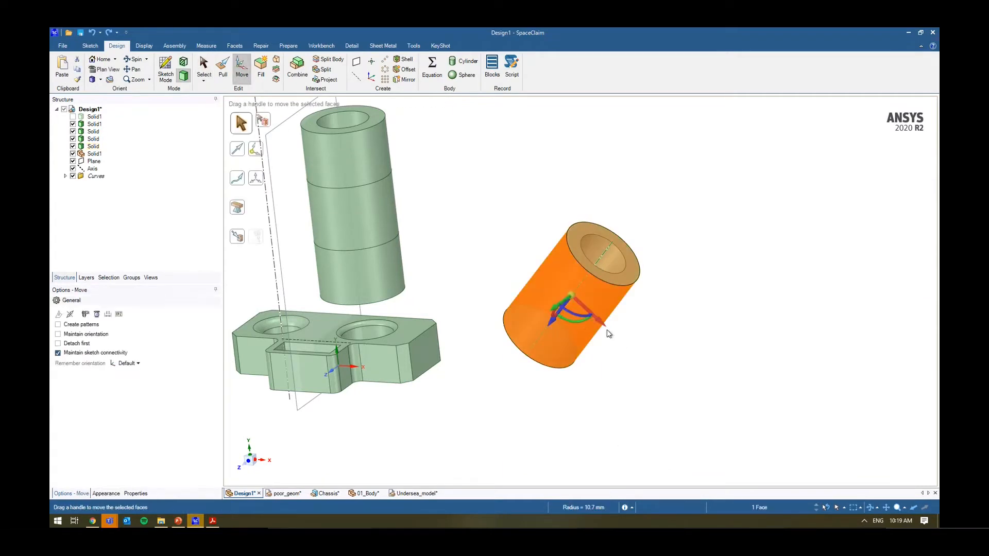
mouse_move(604, 326)
left_mouse_down()
mouse_move(593, 316)
mouse_move(613, 334)
left_mouse_up()
left_click(722, 357)
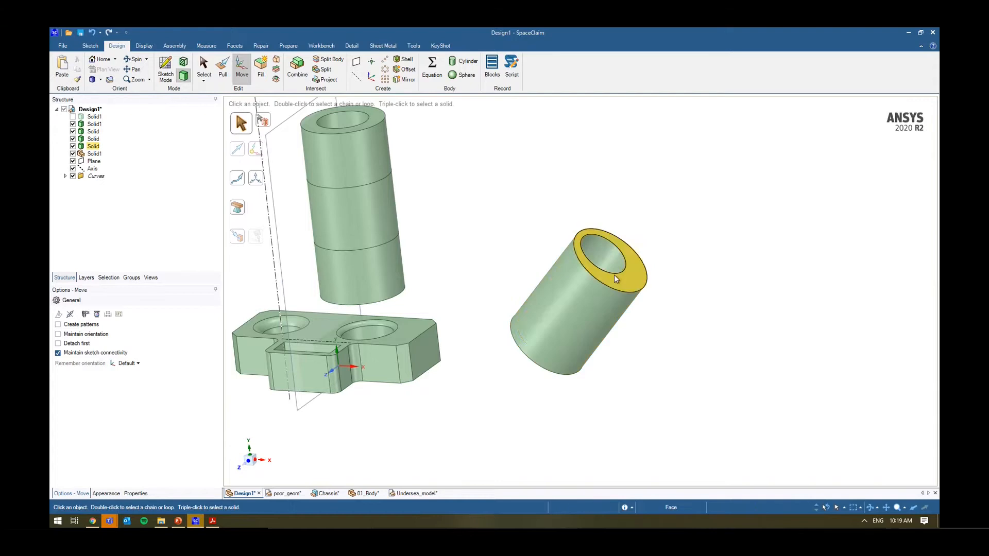
- Try moving the tilted tube's bore and outer cylindrical face together along the handle's red axis
left_click(613, 262)
left_click(602, 313, "ctrl")
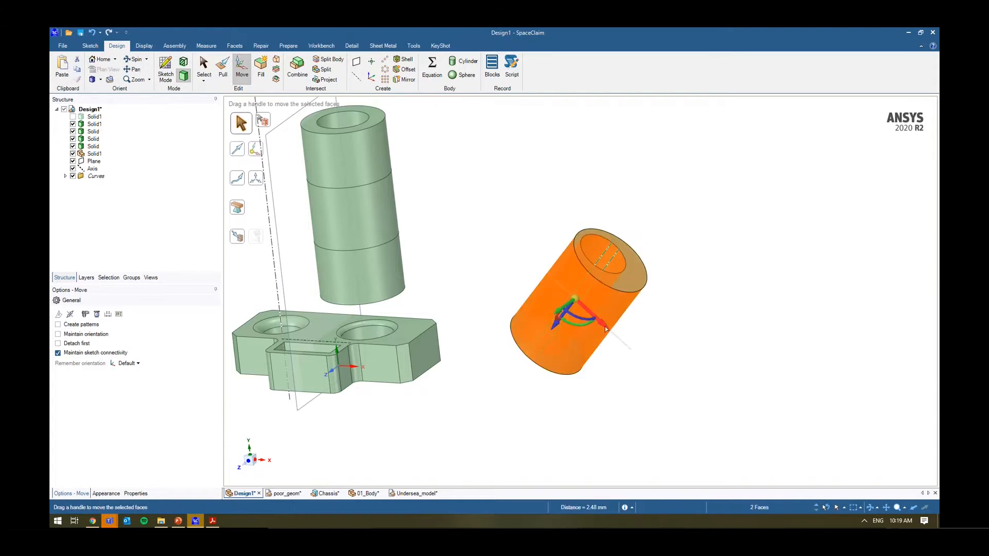
mouse_move(605, 327)
left_mouse_down()
mouse_move(582, 306)
mouse_move(604, 327)
left_mouse_up()
key("Escape")
- Move the whole tilted tube along the X axis toward the stacked tubes
left_click(567, 309)
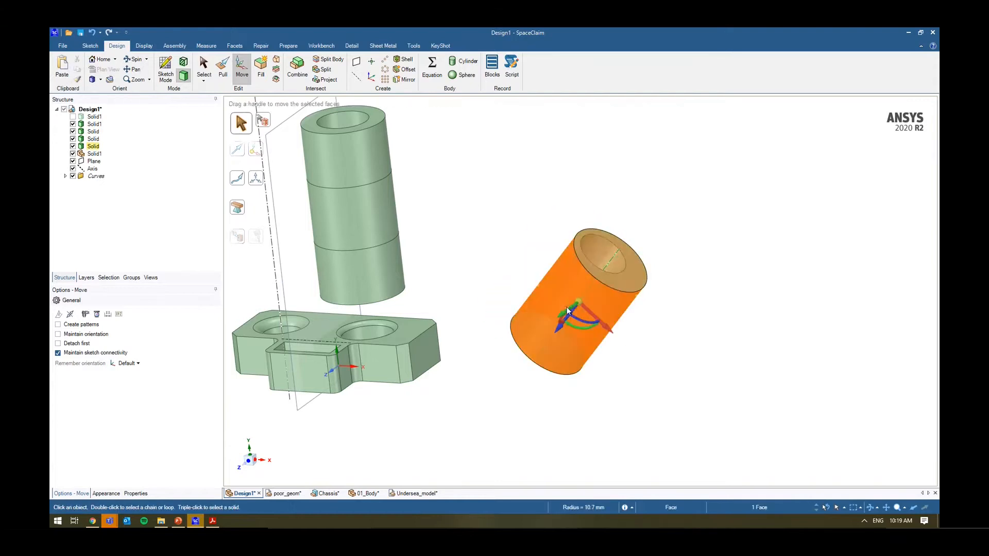
triple_click(610, 300)
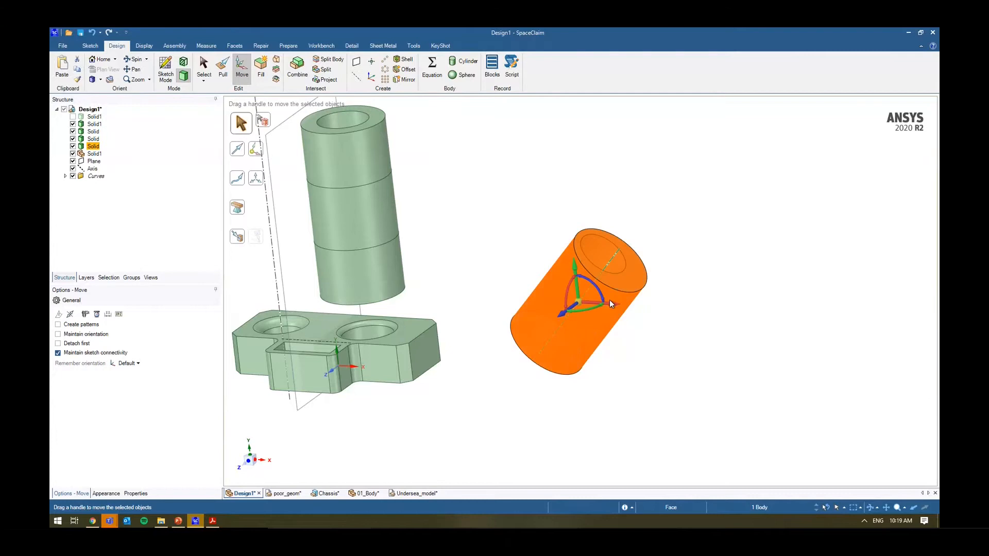
left_click_drag(610, 302, 575, 314)
key("Escape")
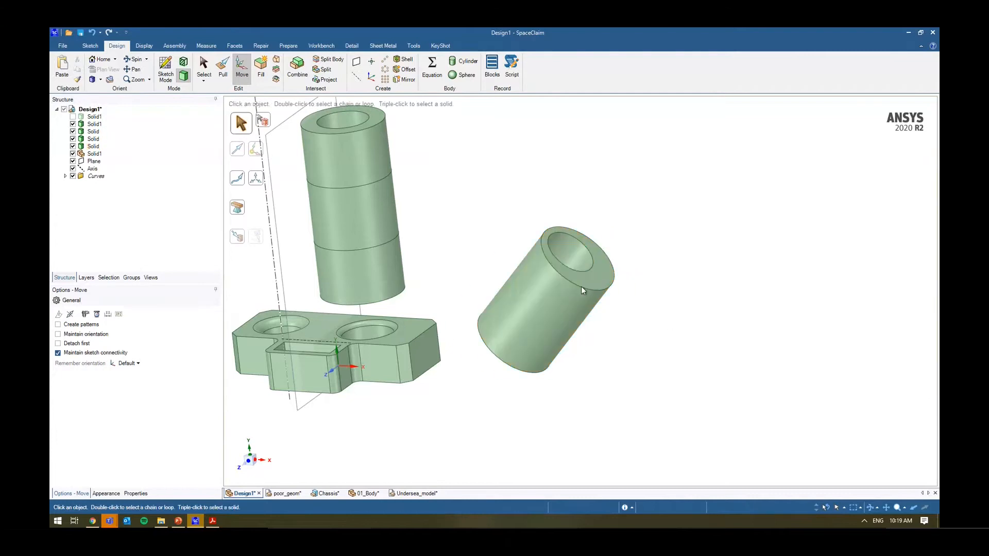
- Shift the circular bore edge on the tilted tube's upper end by about 4.8 mm along the handle's red axis
left_click(588, 267)
left_click_drag(599, 277, 605, 281)
middle_click_drag(606, 281, 602, 323)
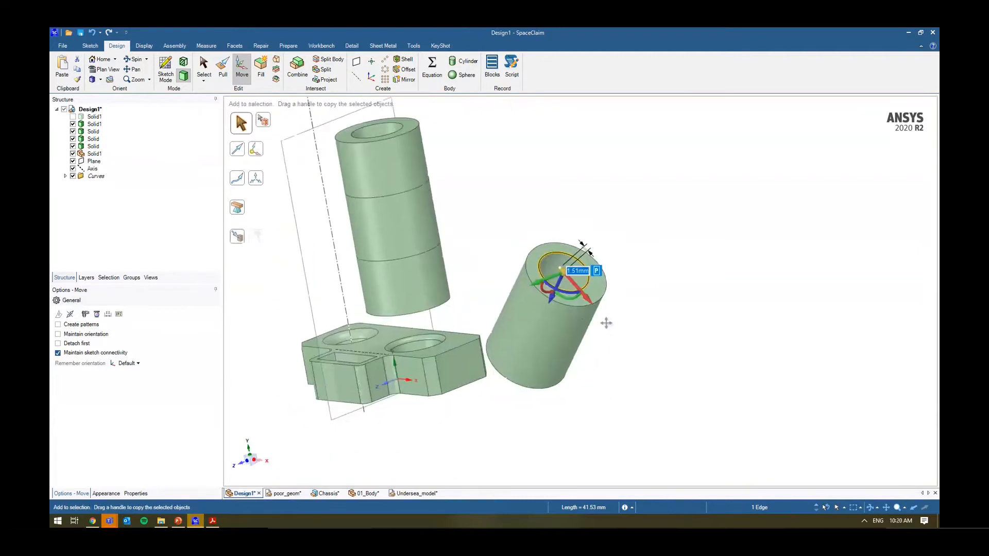
scroll(607, 349, "up", 5)
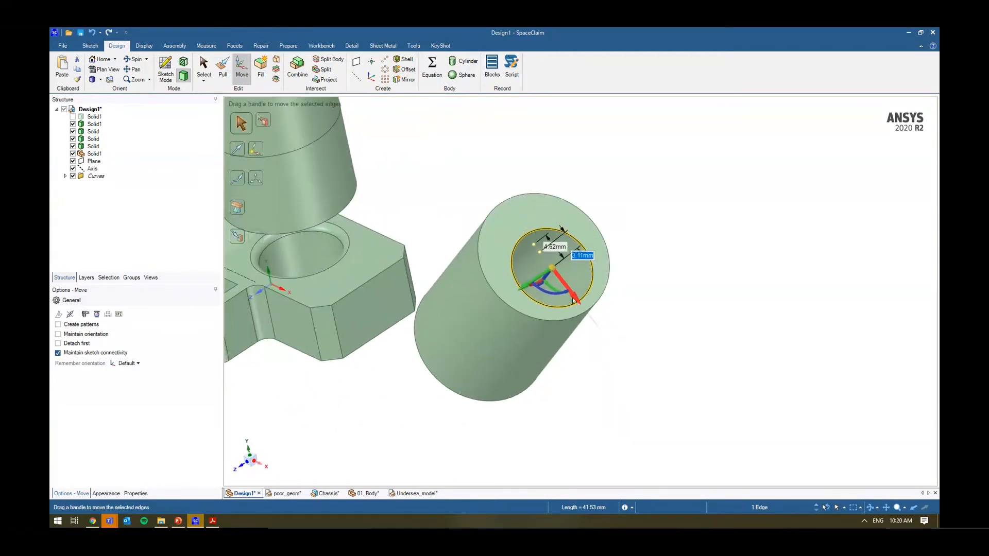
middle_click_drag(565, 287, 640, 274)
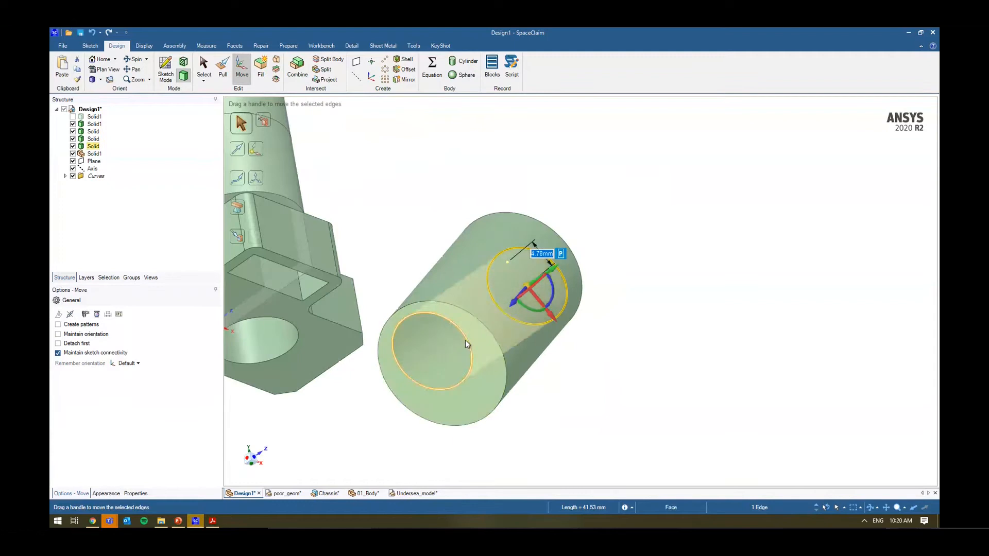
mouse_move(548, 314)
left_mouse_down()
mouse_move(536, 294)
mouse_move(550, 318)
left_mouse_up()
left_click(616, 313)
middle_click_drag(616, 314, 526, 312)
- Shift only the bore face of the tilted tube slightly along the X axis inside its outer wall
left_click(445, 342)
left_click_drag(525, 285, 530, 285)
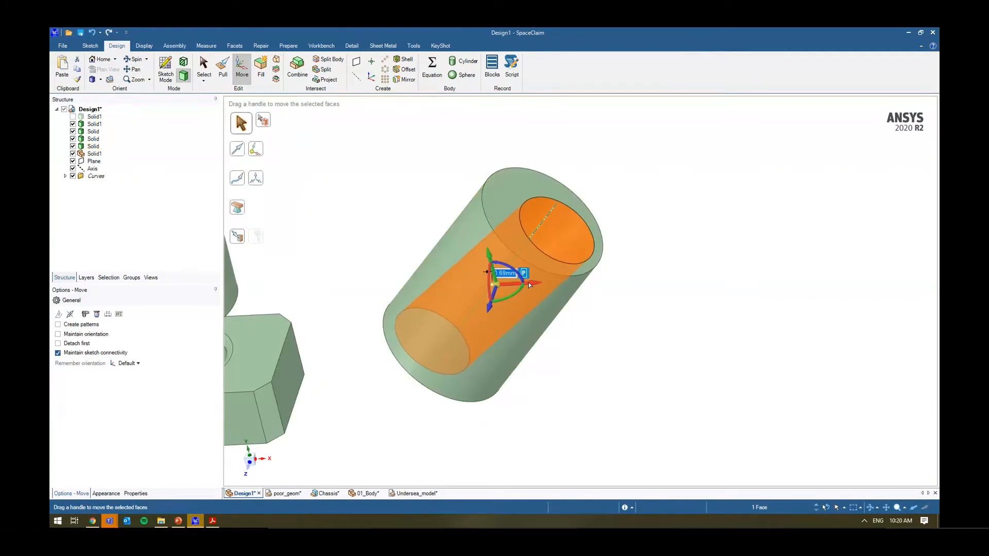
left_click(709, 295)
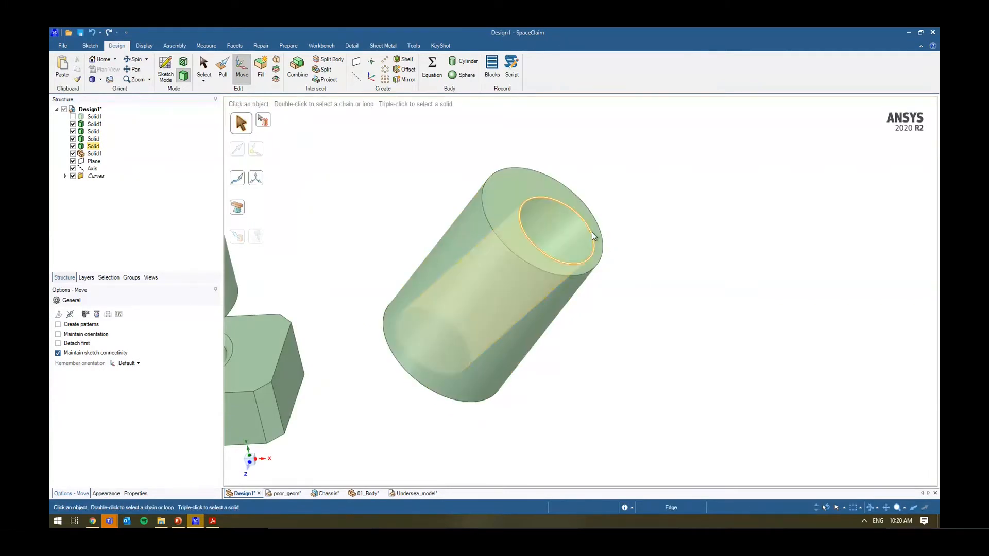
left_click(593, 235)
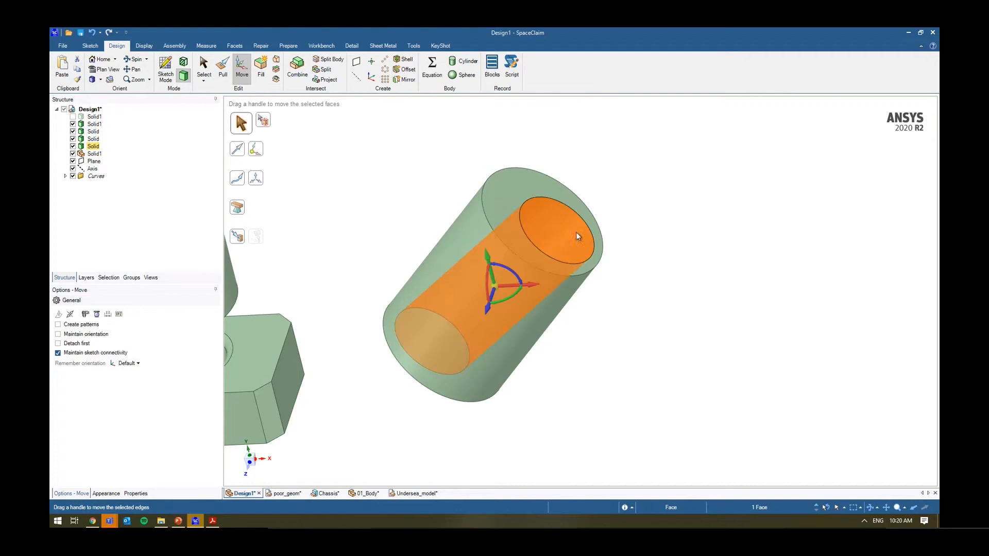
left_click(576, 232)
triple_click(469, 259)
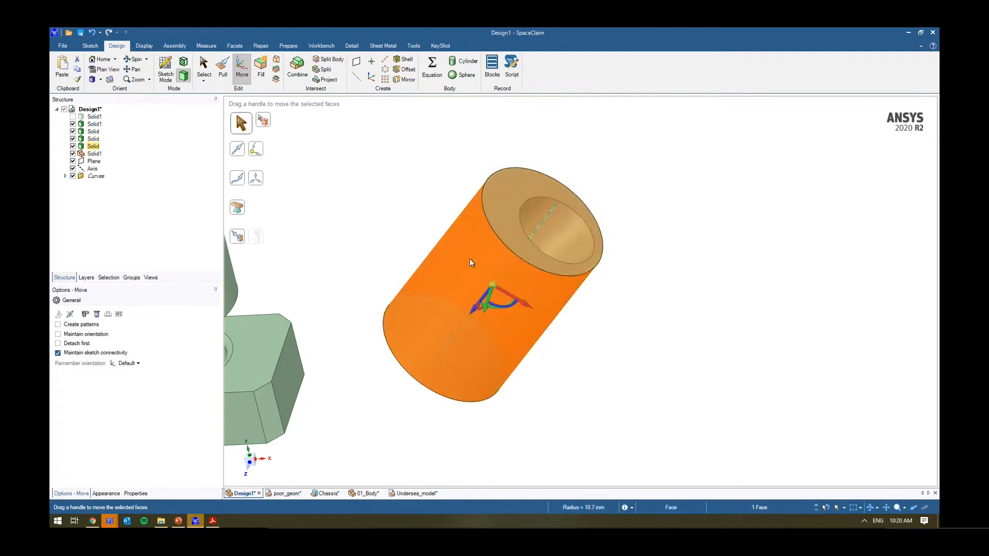
left_click(691, 329)
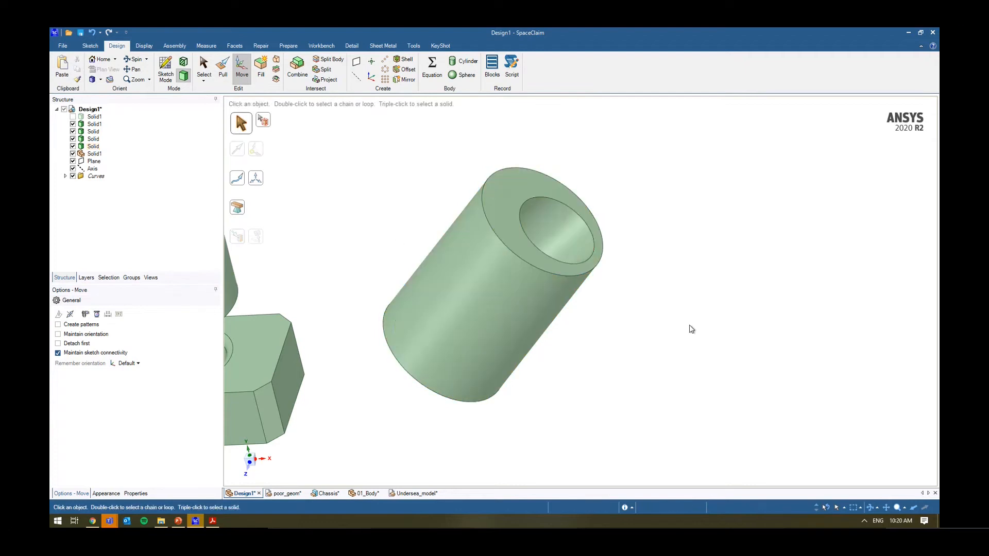
scroll(691, 329, "down", 5)
key("Escape")
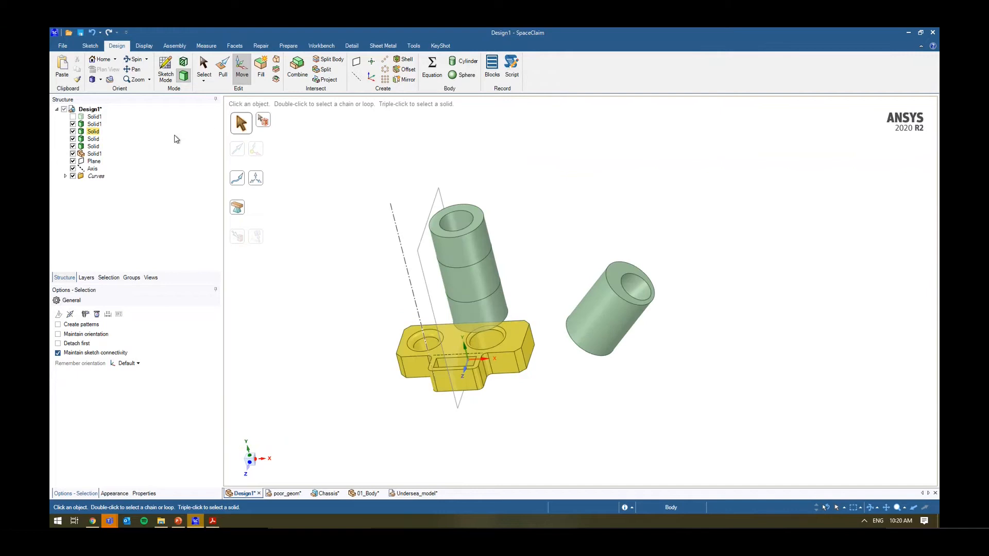
- Move the upper tube of the stack about 27.6 mm along the X axis and raise it slightly along Y
left_click(143, 127)
left_click(593, 315)
triple_click(479, 249)
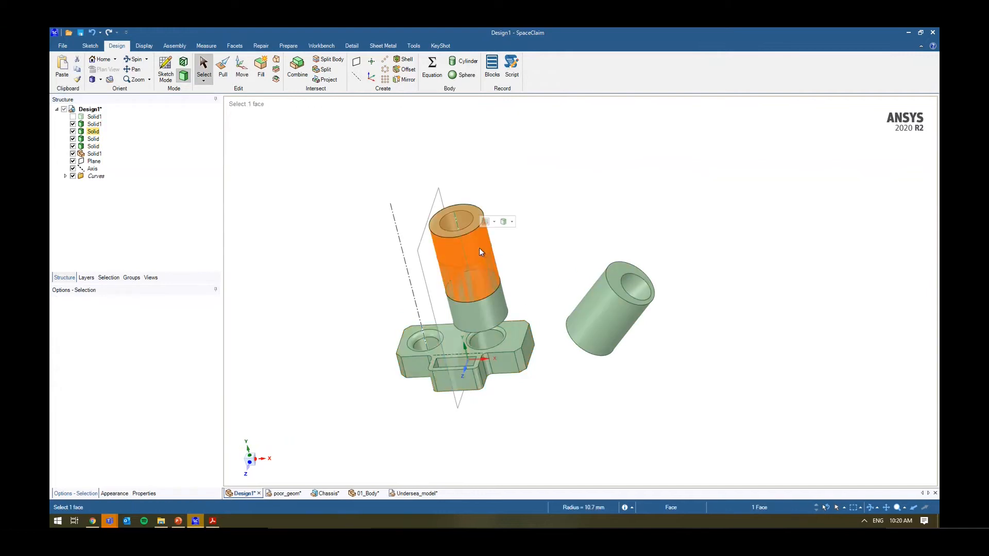
key("m")
left_click_drag(505, 262, 573, 259)
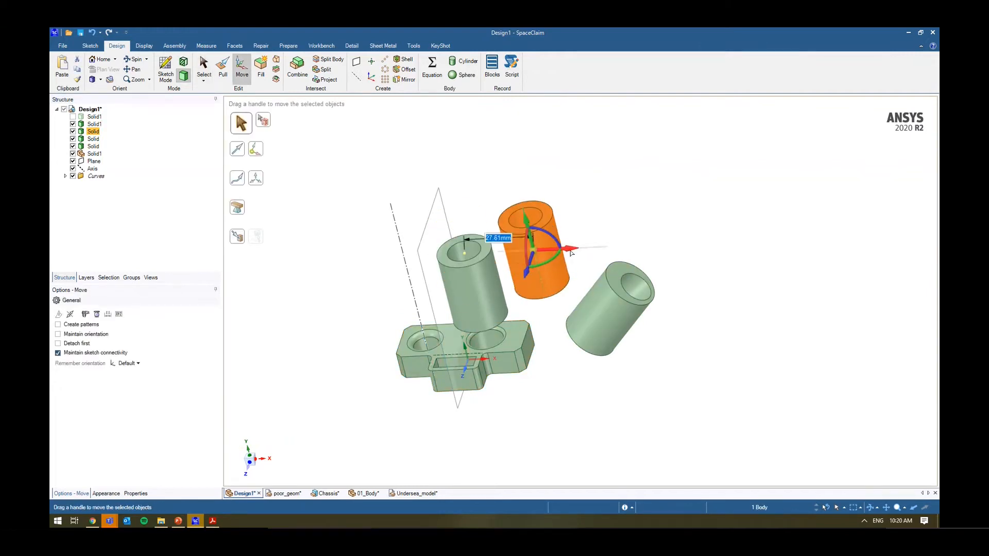
left_click_drag(524, 217, 519, 196)
key("Escape")
key("Escape")
- Select the three tubes and move each one into its own new component
triple_click(472, 297)
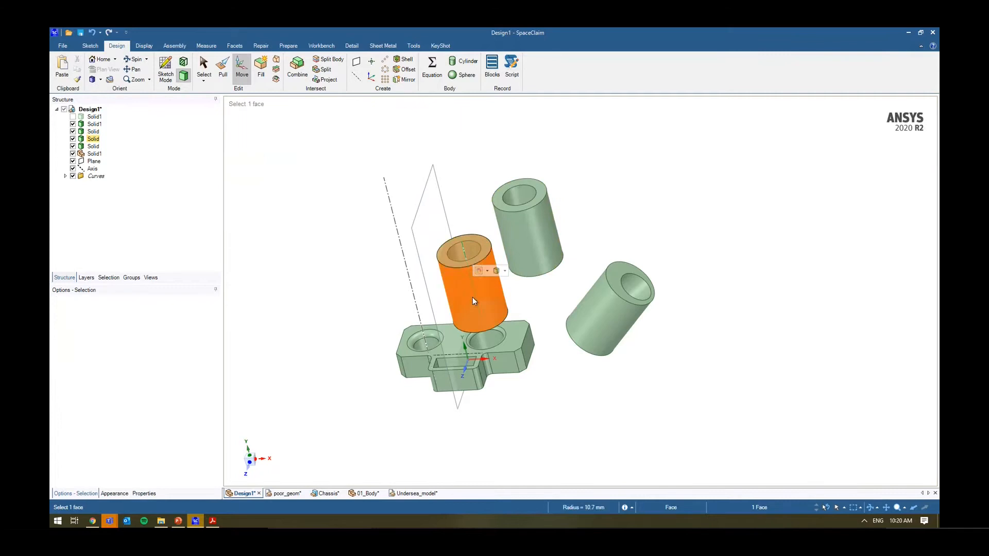
triple_click(527, 238, "ctrl")
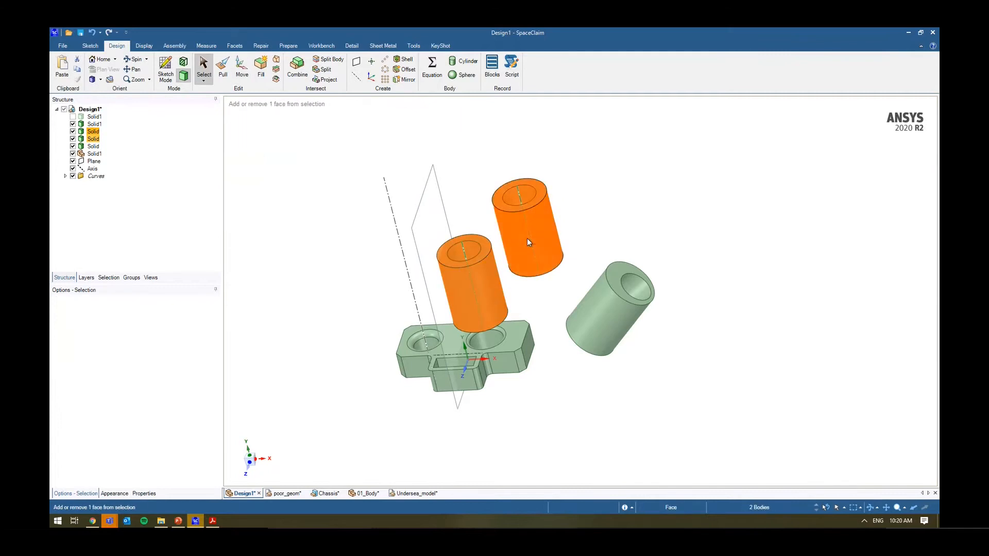
right_click(622, 320)
key("Escape")
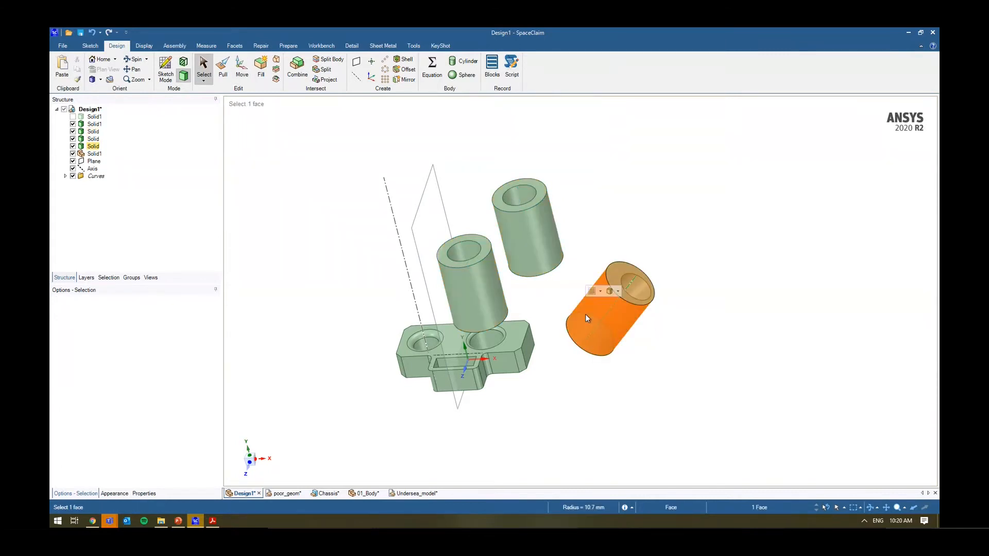
left_click(528, 232, "ctrl")
left_click(459, 285, "ctrl")
right_click(589, 254)
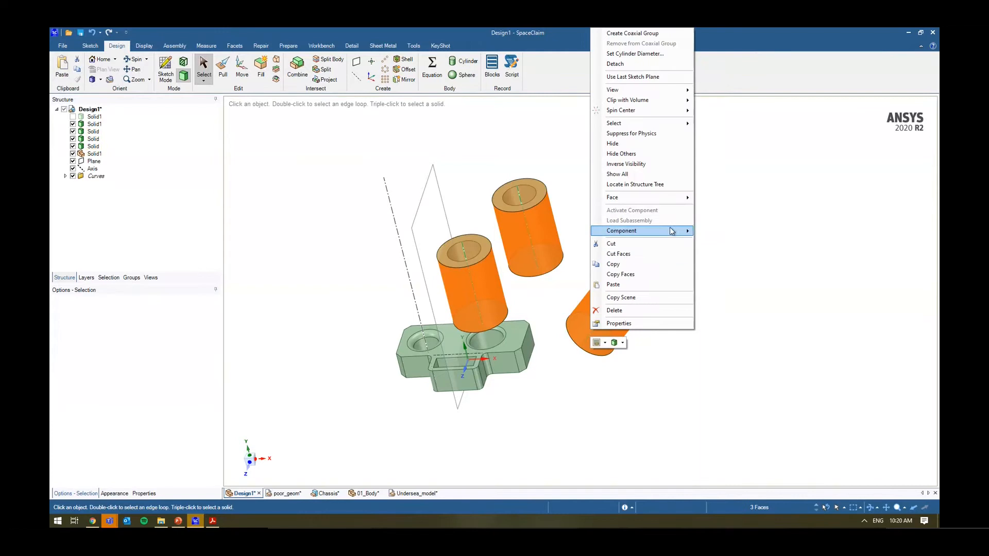
mouse_move(623, 231)
left_click(758, 253)
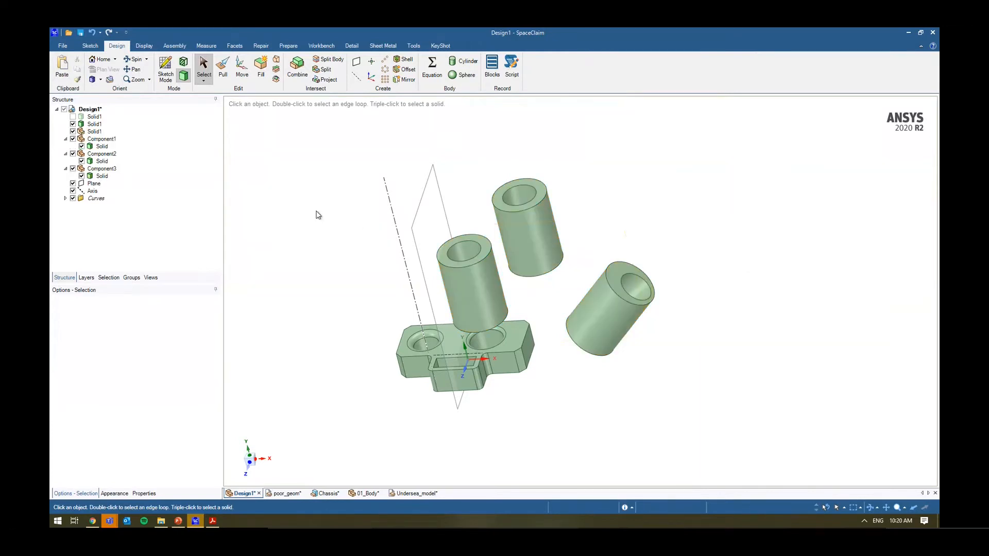
- Hide everything in the design except the three new tube components and collapse those components in the structure tree
left_click(64, 109)
left_click(66, 140)
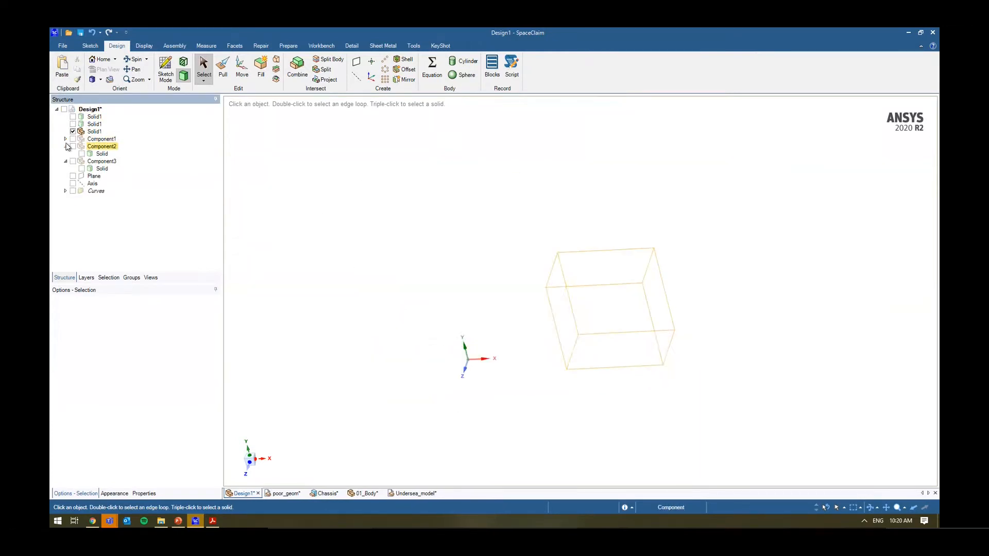
left_click(66, 147)
left_click(66, 154)
left_click(72, 154)
left_click(73, 146)
left_click(73, 139)
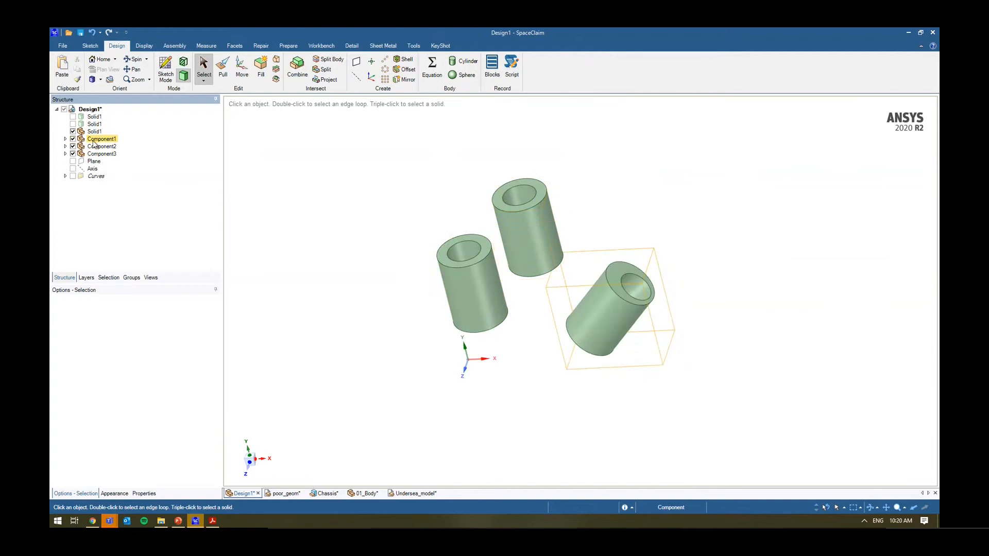
- Shift the three tube components together upward and along the X axis, and rotate them clockwise about the Z axis
left_click(98, 154, "shift")
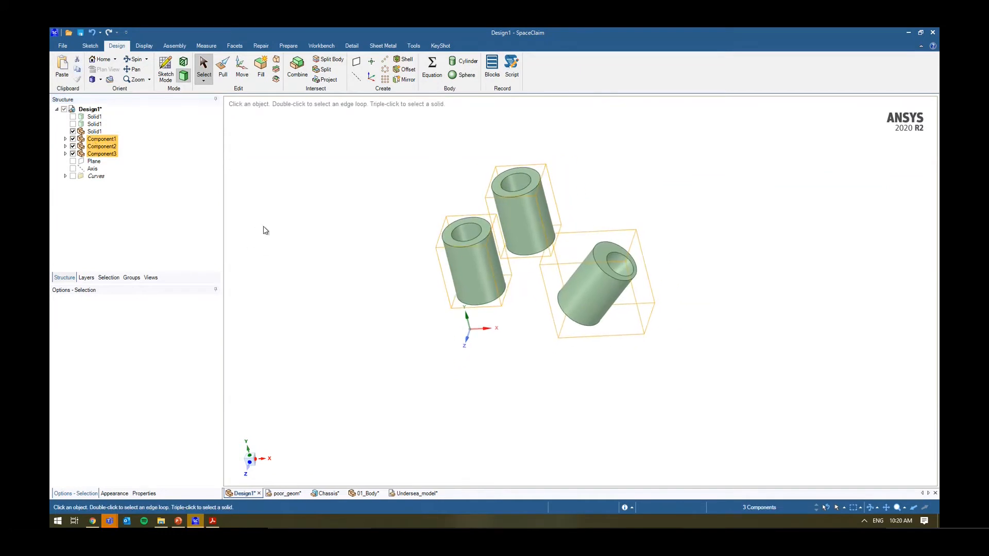
key("m")
left_click_drag(534, 275, 470, 332)
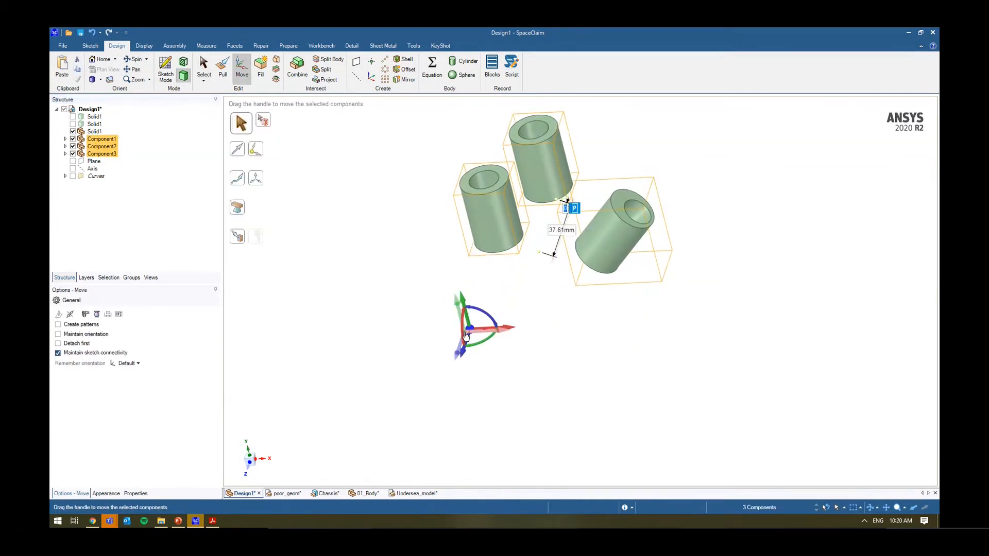
left_click(249, 467)
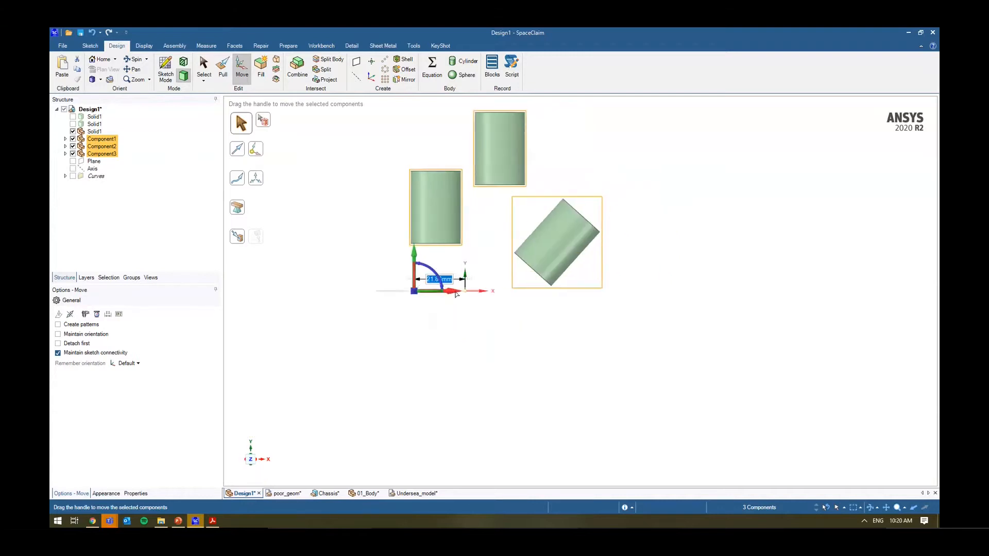
left_click_drag(442, 275, 437, 294)
middle_click_drag(437, 295, 316, 380)
left_click(317, 381)
- Move only the lowest tube body slightly backward along the Z direction of its move handle
key("h")
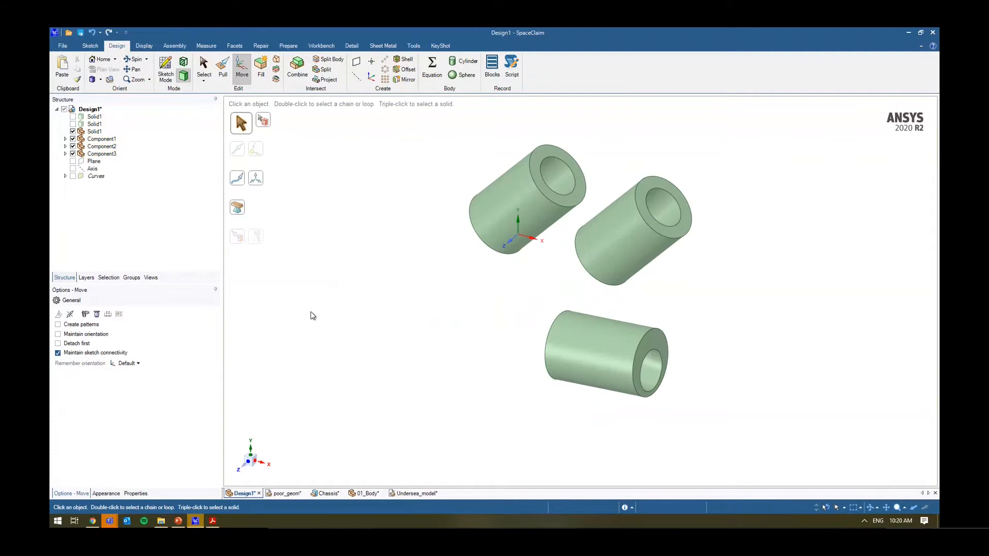
left_click(606, 368)
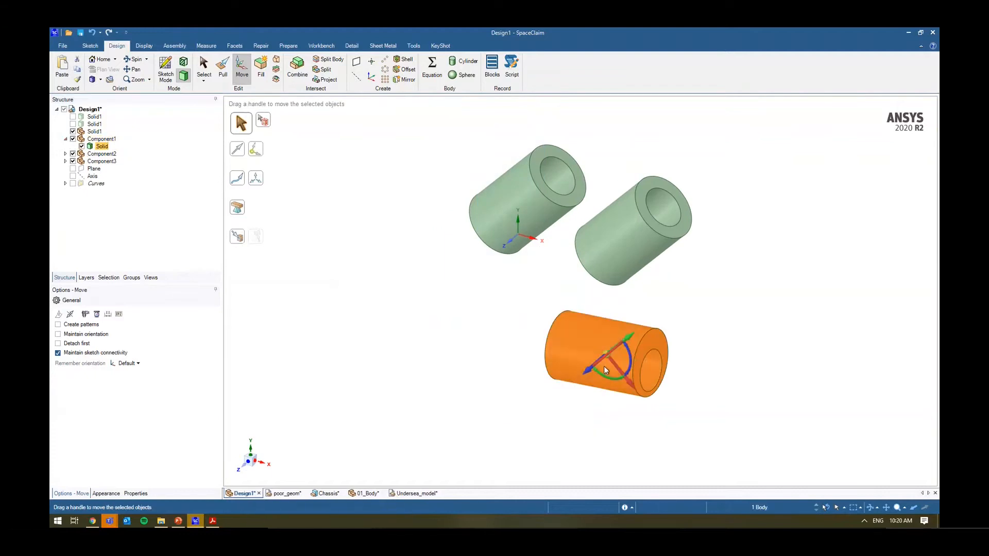
left_click_drag(588, 373, 608, 358)
- Copy the lowest tube's bore face as a separate surface into Component1 and move the copy clear of the tube
left_click(667, 351)
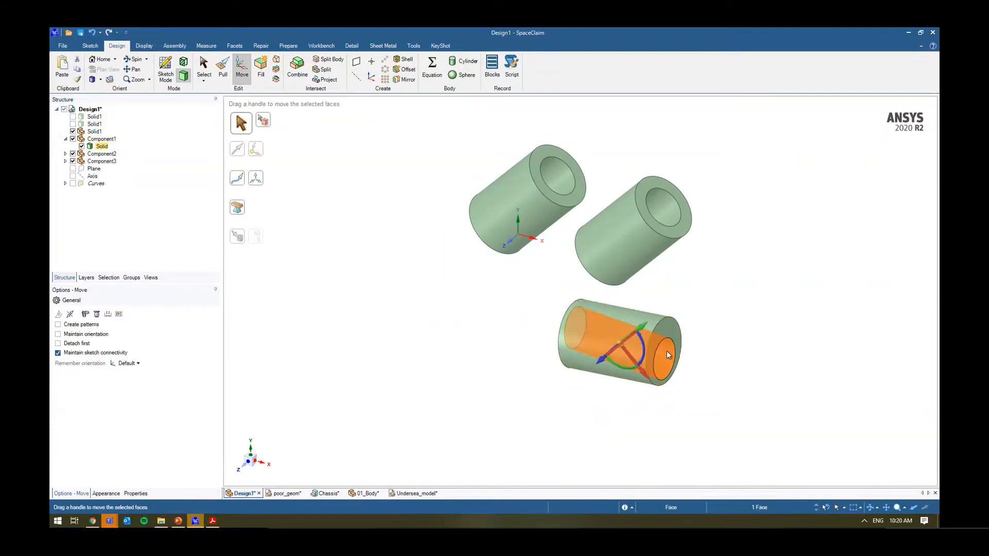
key("ctrl+c")
key("ctrl+v")
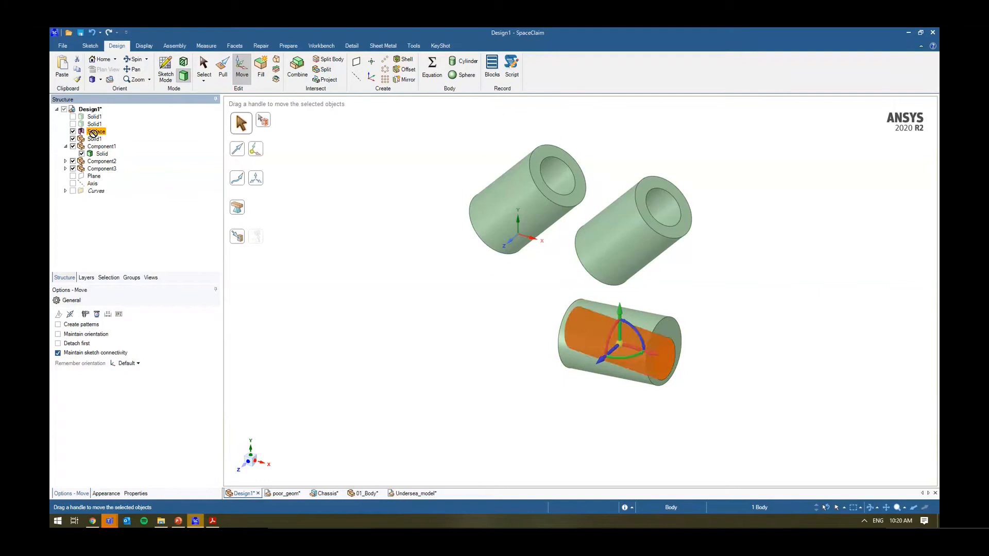
mouse_move(93, 133)
left_mouse_down()
mouse_move(203, 192)
mouse_move(98, 175)
mouse_move(101, 147)
left_mouse_up()
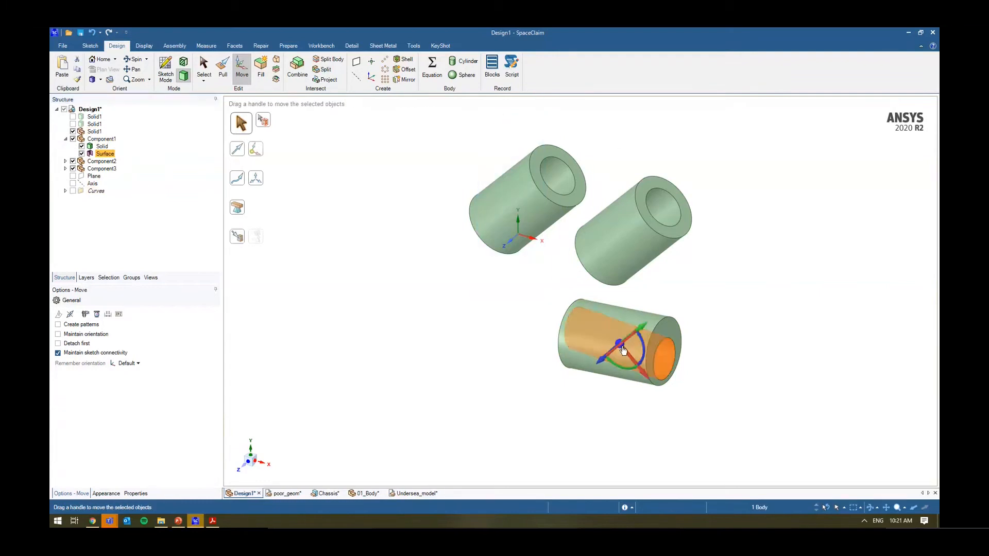
left_click_drag(605, 360, 462, 379)
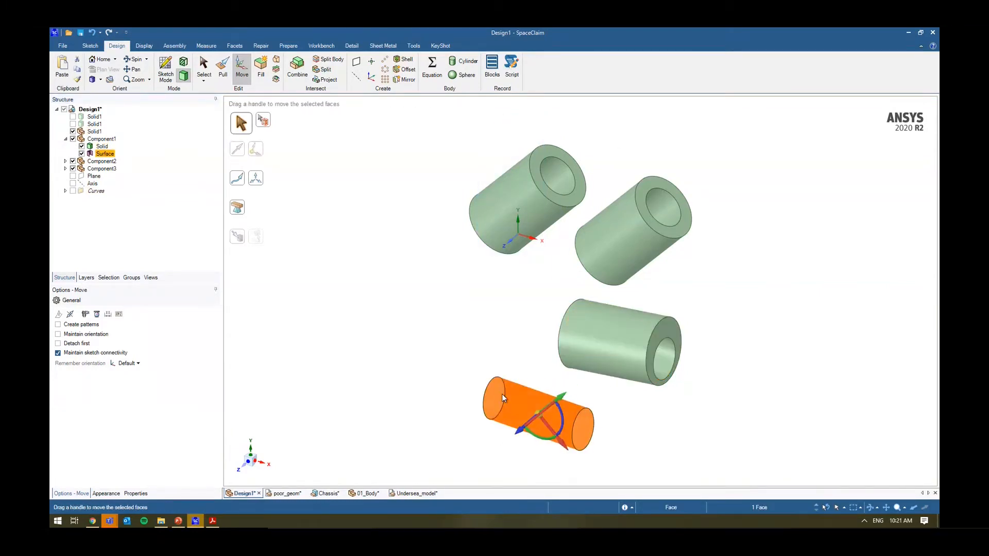
- Thicken the copied cylindrical surface outward with Pull into a solid tube
key("p")
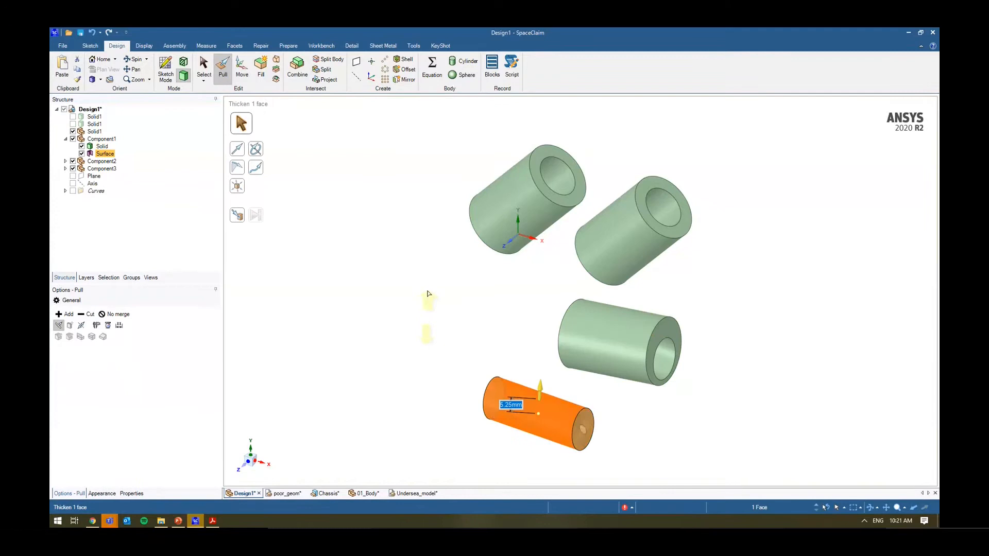
left_click_drag(428, 294, 389, 318)
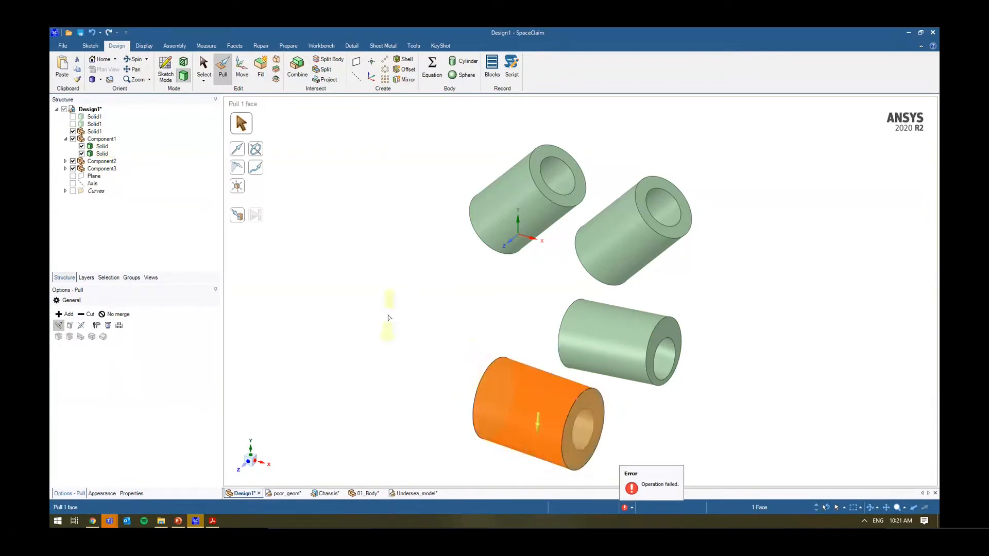
left_click(390, 318)
middle_click_drag(432, 358, 422, 332, "shift")
scroll(433, 330, "down", 2)
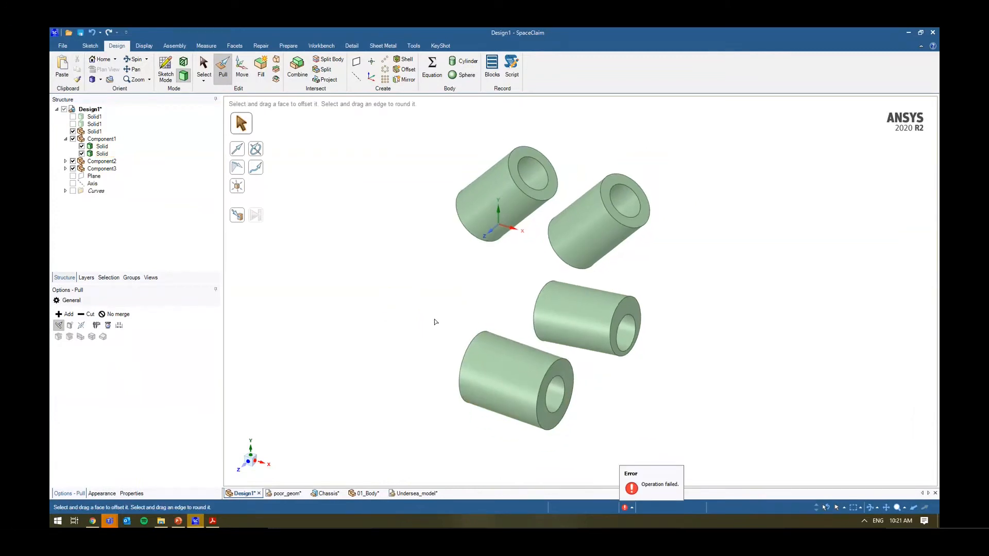
- Select the whole thickened tube body and scale it up slightly about the origin with Pull's Scale Body option
left_click(565, 392)
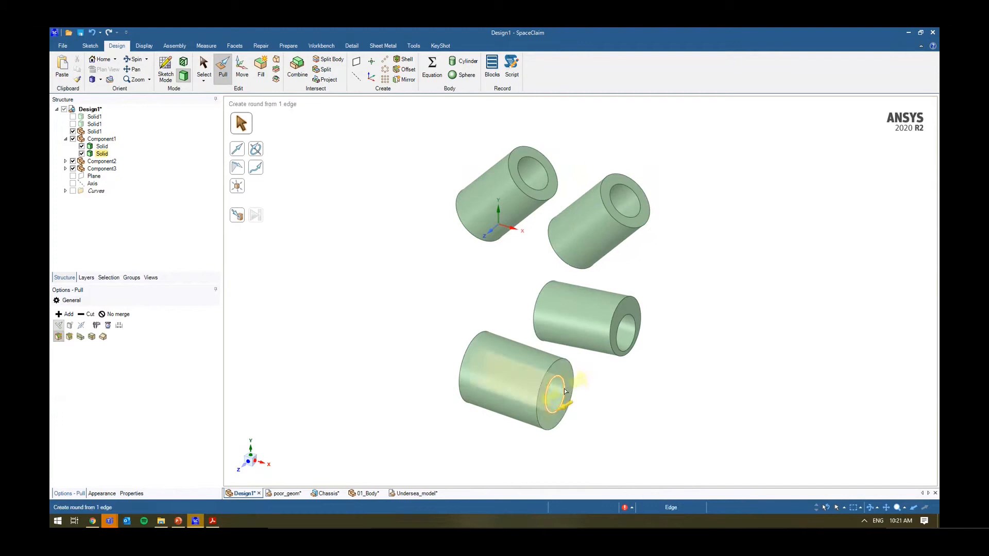
left_click(534, 364)
left_click(536, 360)
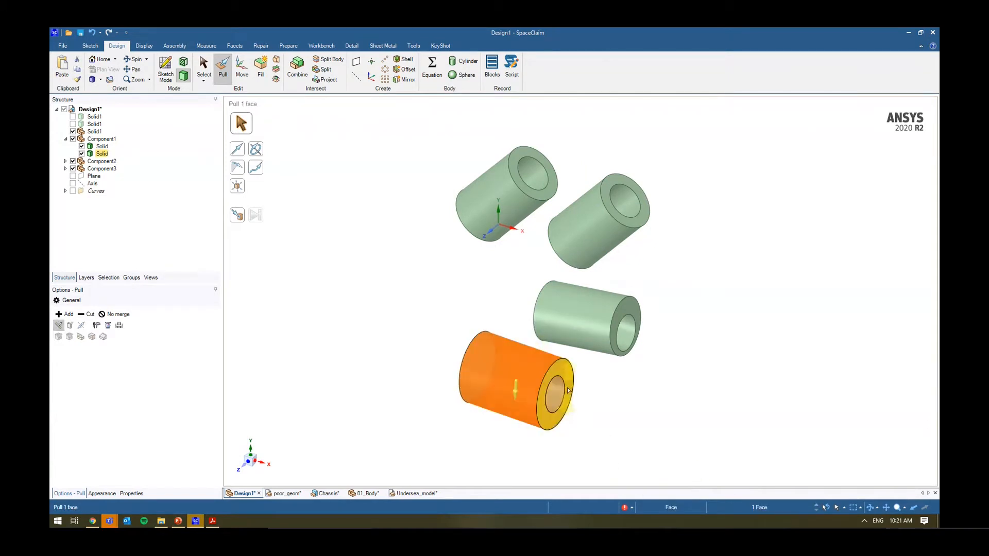
left_click(561, 408)
triple_click(512, 373)
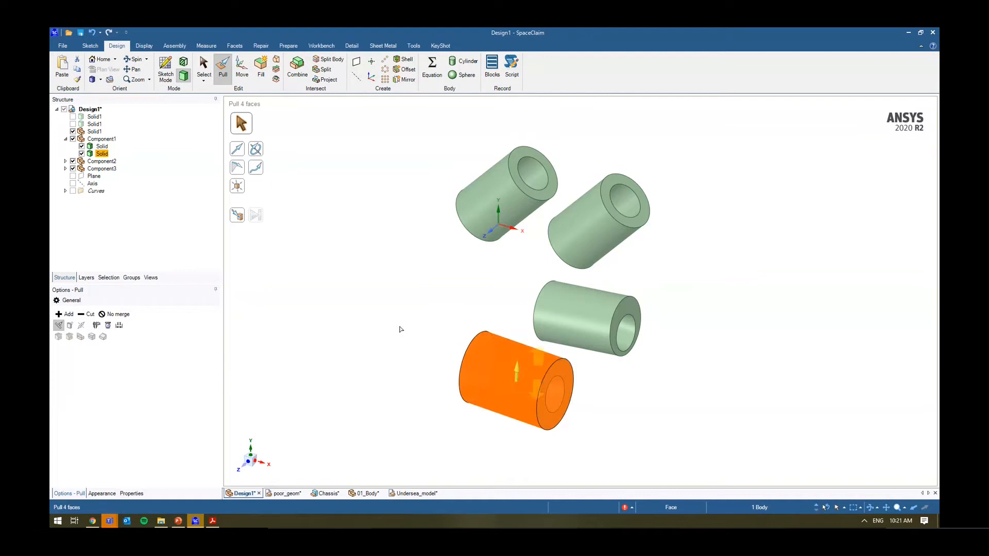
left_click(237, 186)
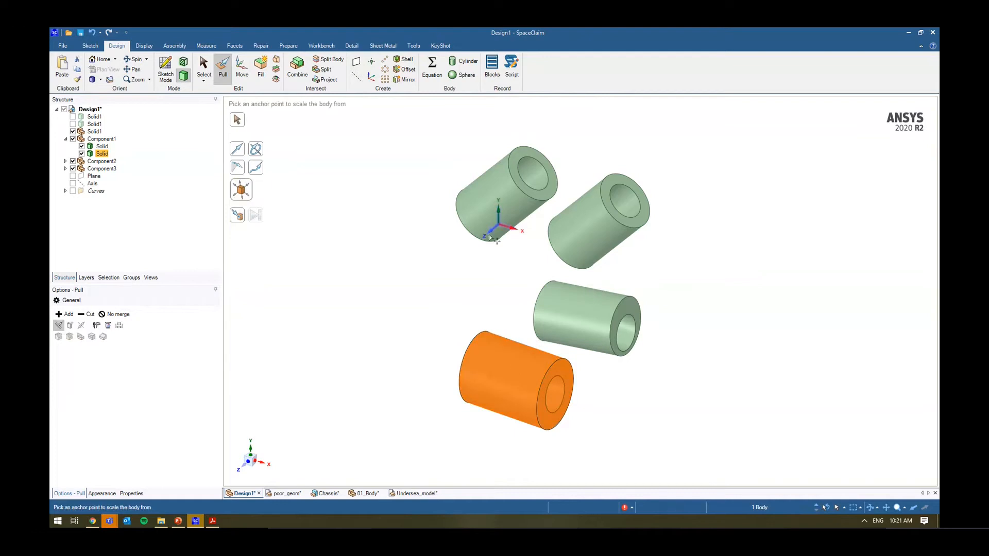
left_click(498, 224)
left_click_drag(460, 322, 378, 318)
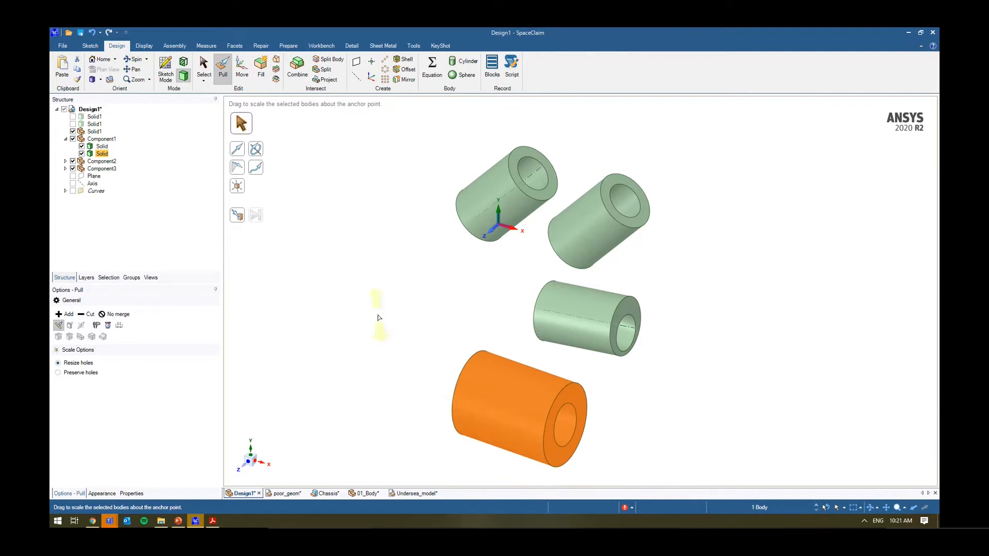
left_click(377, 318)
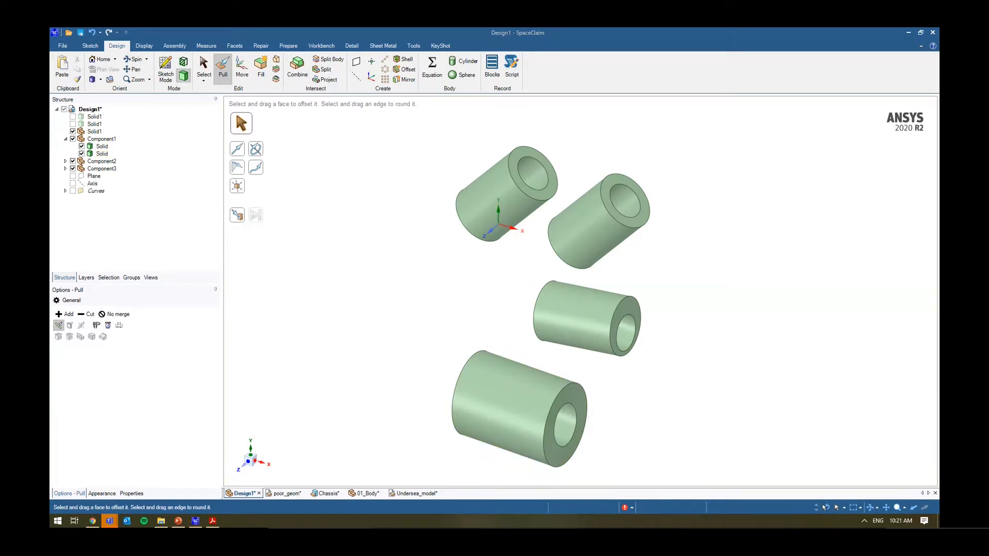
- Examine the Undersea_model from several angles and look over the measuring, assembly, facet, repair and preparation tools
left_click(411, 494)
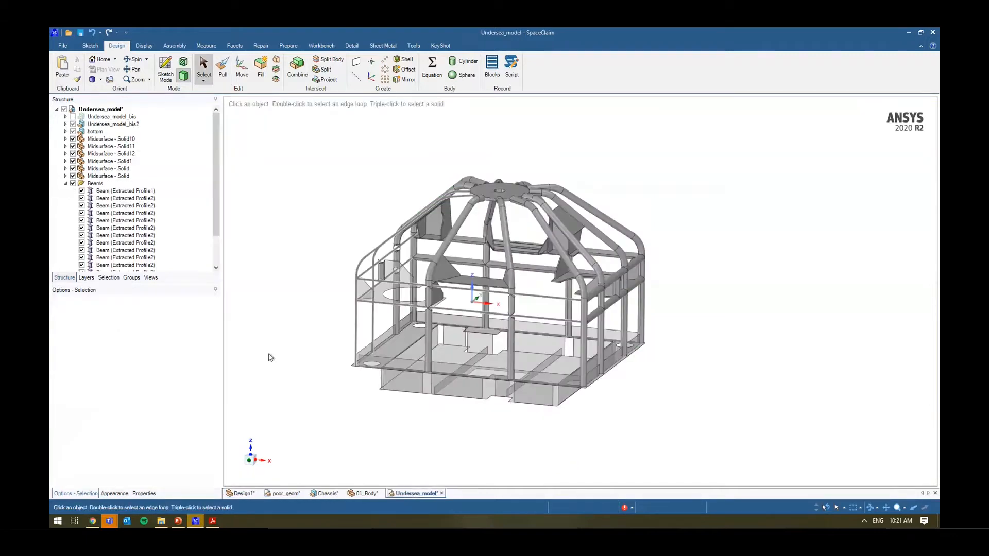
middle_click_drag(267, 357, 295, 247)
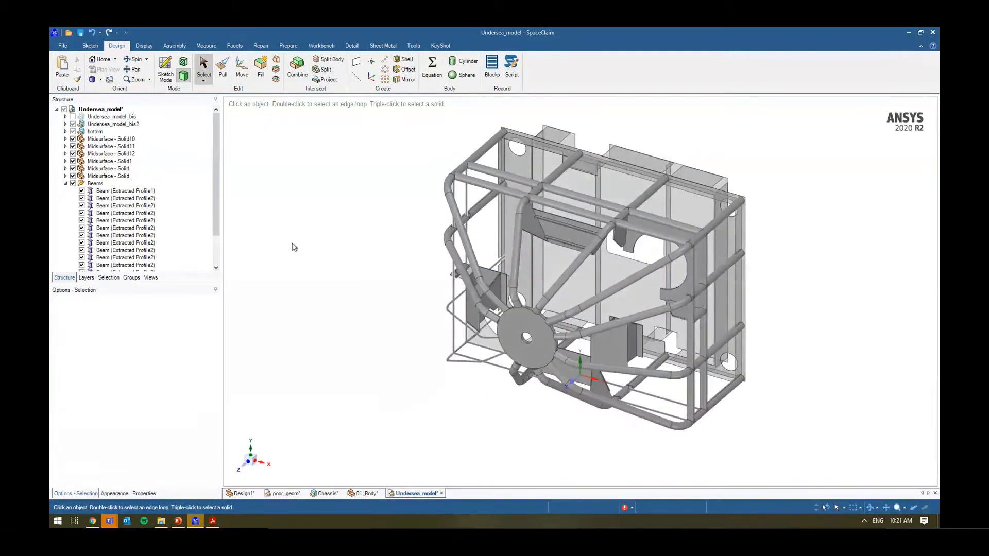
left_click(206, 46)
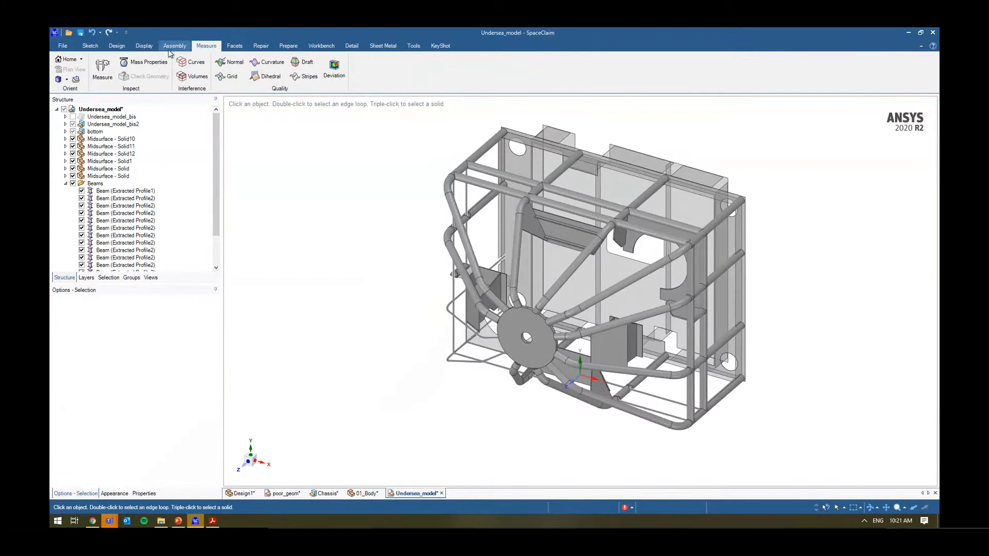
left_click(175, 46)
left_click(206, 46)
left_click(234, 46)
key("h")
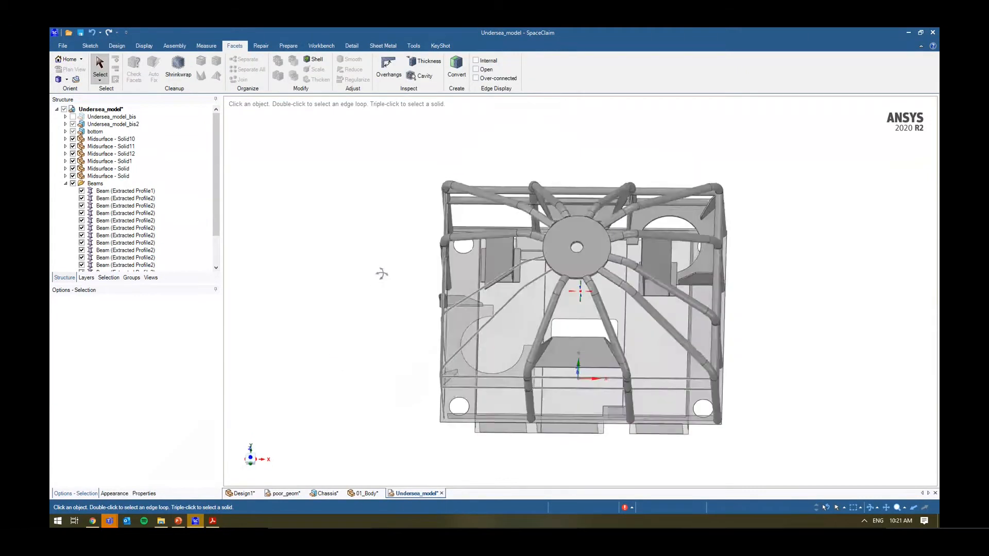
left_click(261, 46)
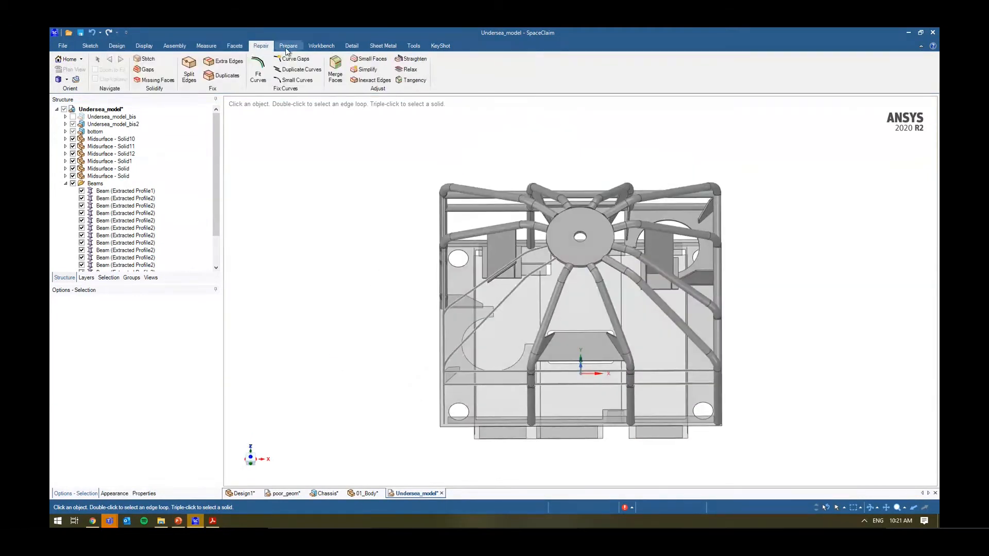
left_click(288, 47)
middle_click_drag(338, 262, 339, 305)
- Look through the open Design1, Chassis and Undersea_model documents, and start exiting the program but cancel the exit
left_click(243, 493)
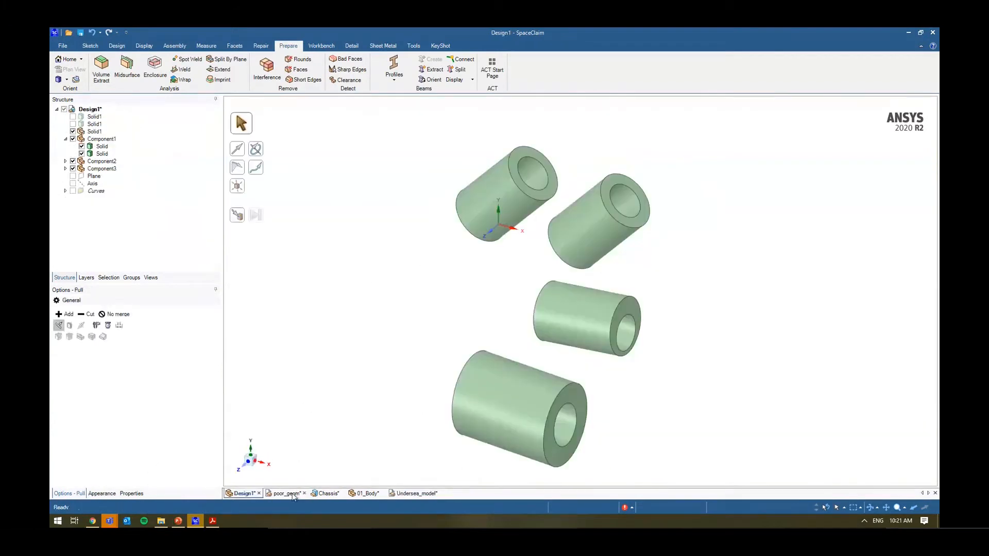
left_click(329, 493)
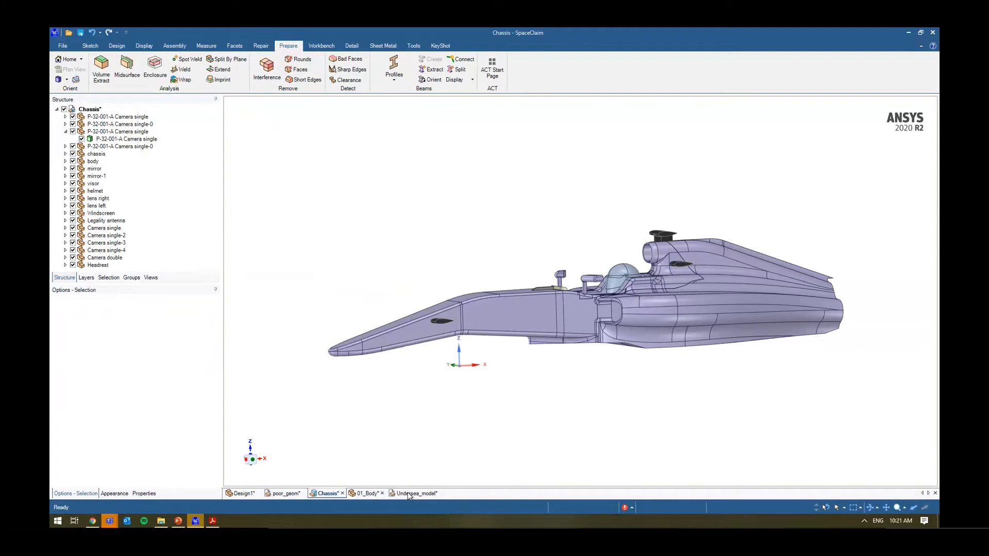
left_click(408, 494)
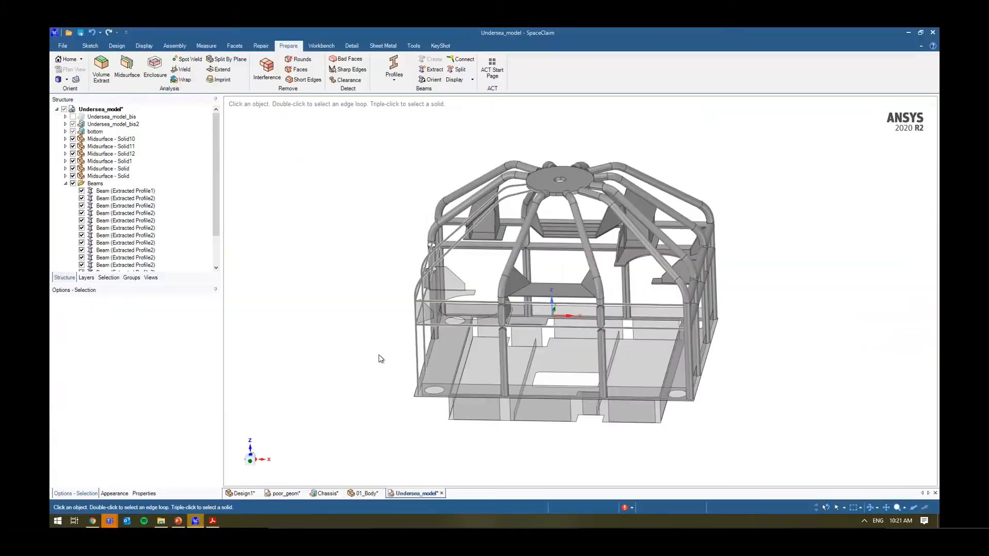
left_click(932, 32)
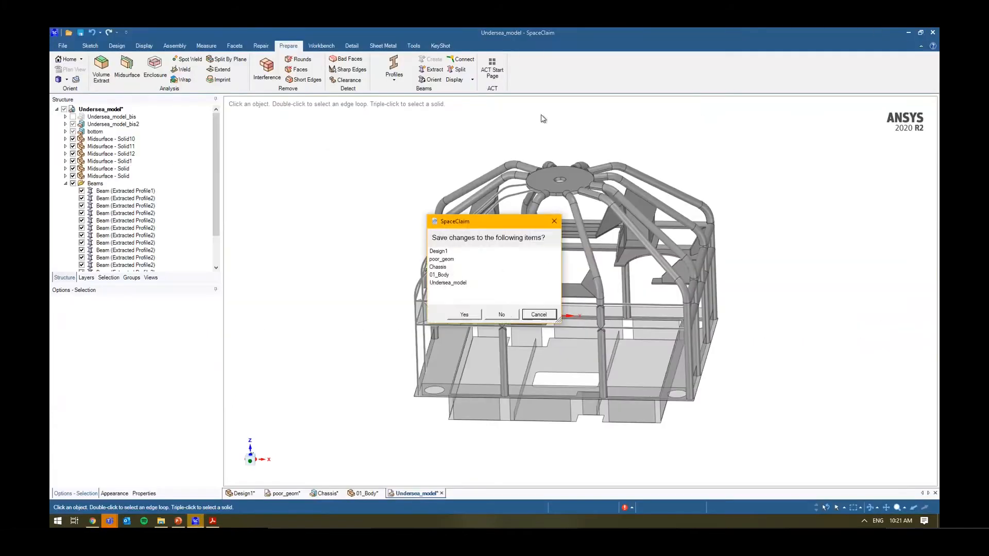
left_click(538, 314)
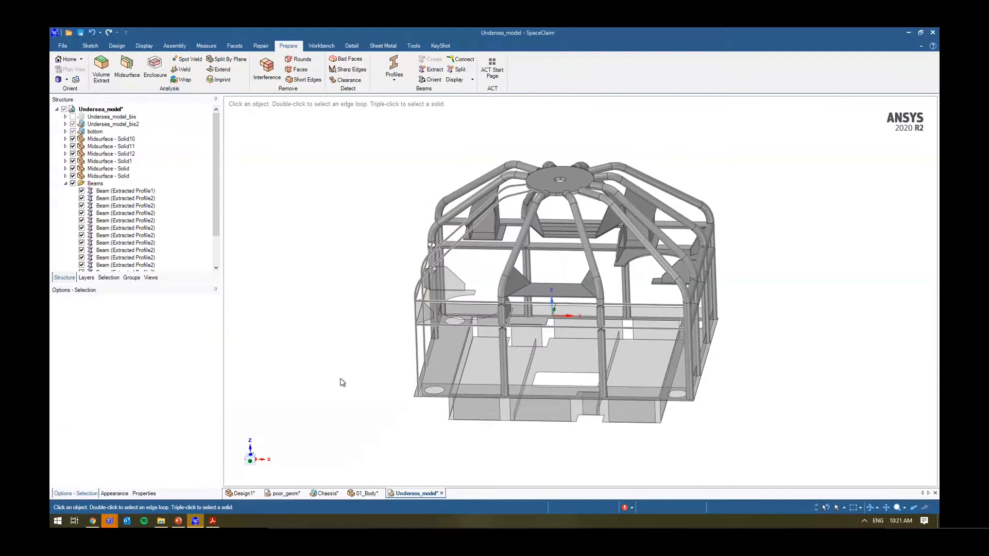
- Make every body, component, plane, axis and curve in Design1 visible
left_click(242, 493)
left_click(89, 110)
left_click(64, 109)
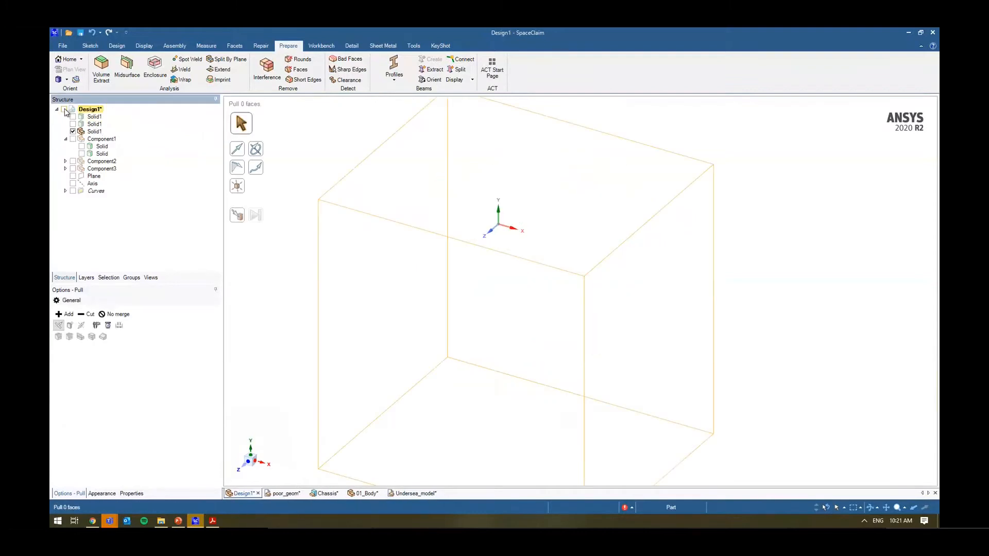
left_click(65, 109)
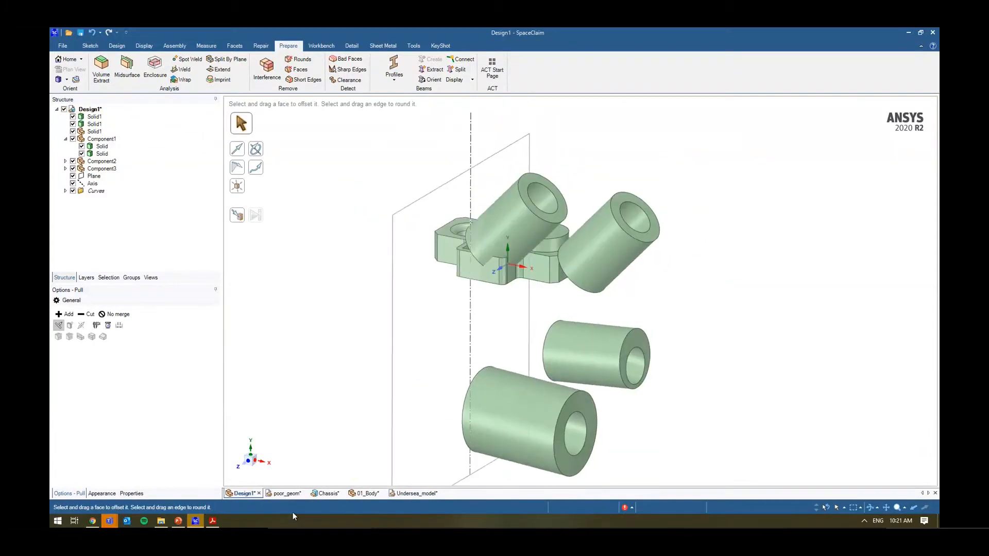
- Close the poor_geom, Chassis, 01_Body and Undersea_model documents without saving their changes
left_click(305, 493)
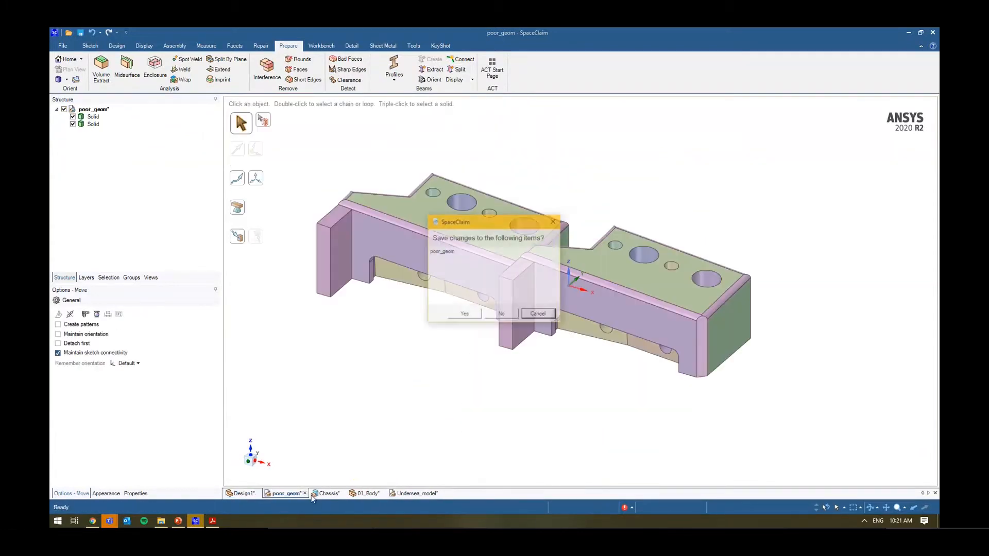
left_click(503, 315)
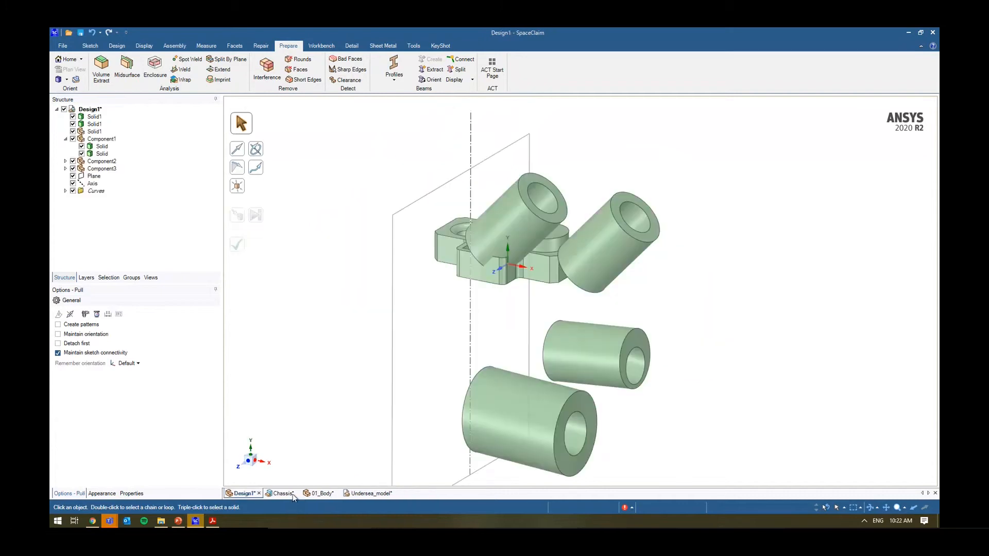
left_click(297, 493)
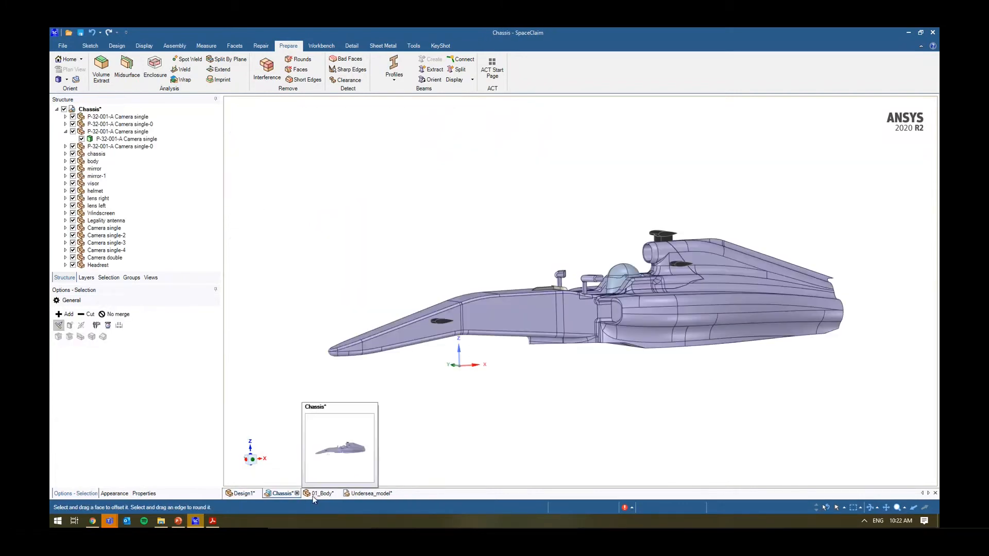
left_click(506, 315)
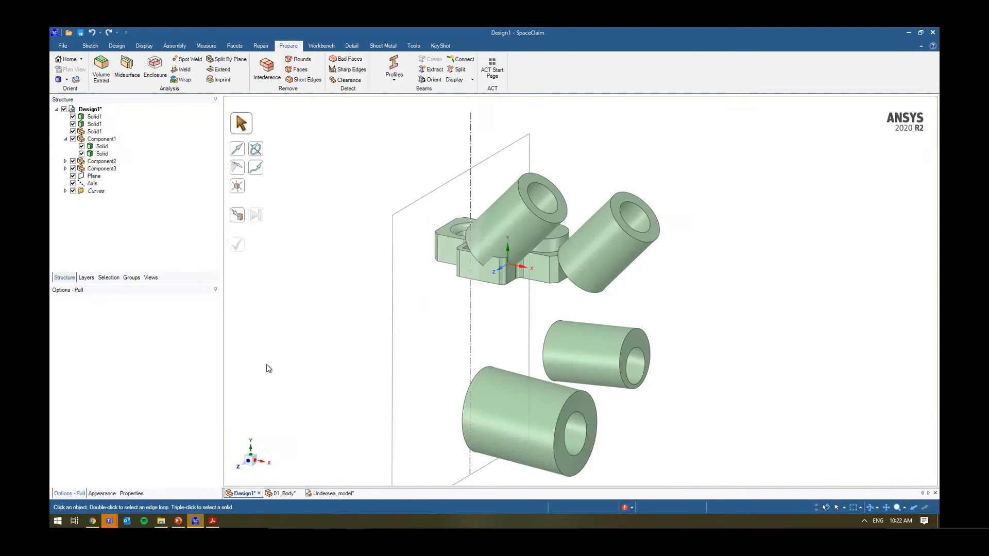
left_click(298, 493)
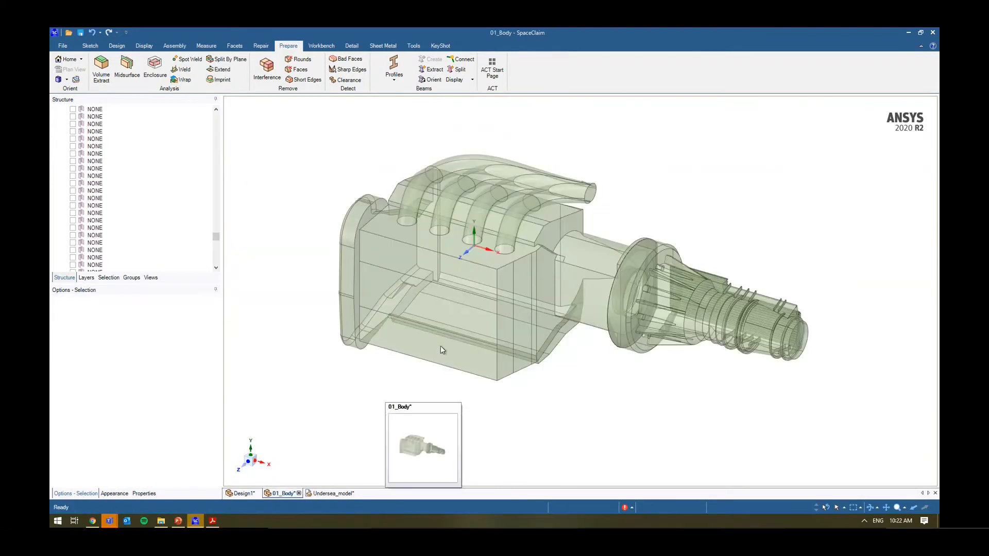
left_click(502, 315)
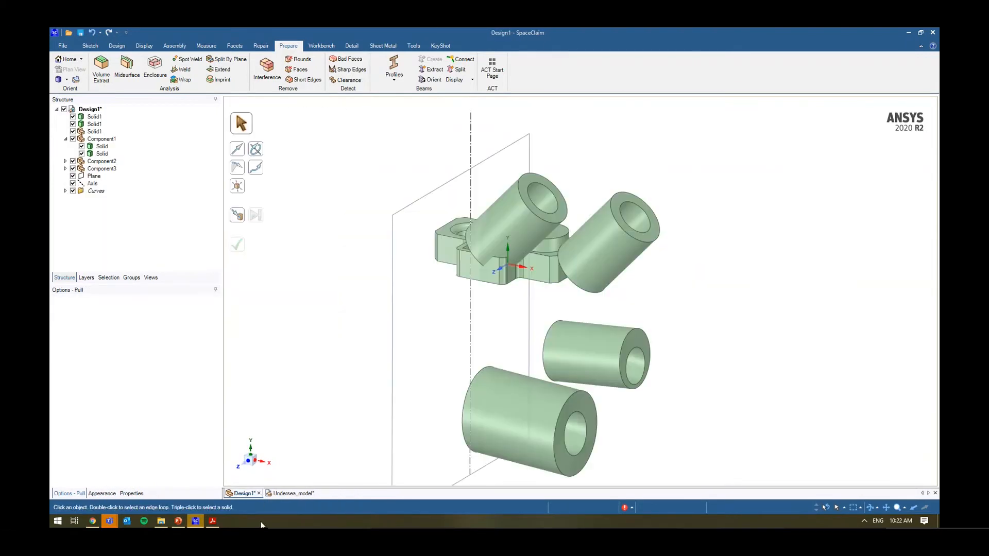
left_click(317, 493)
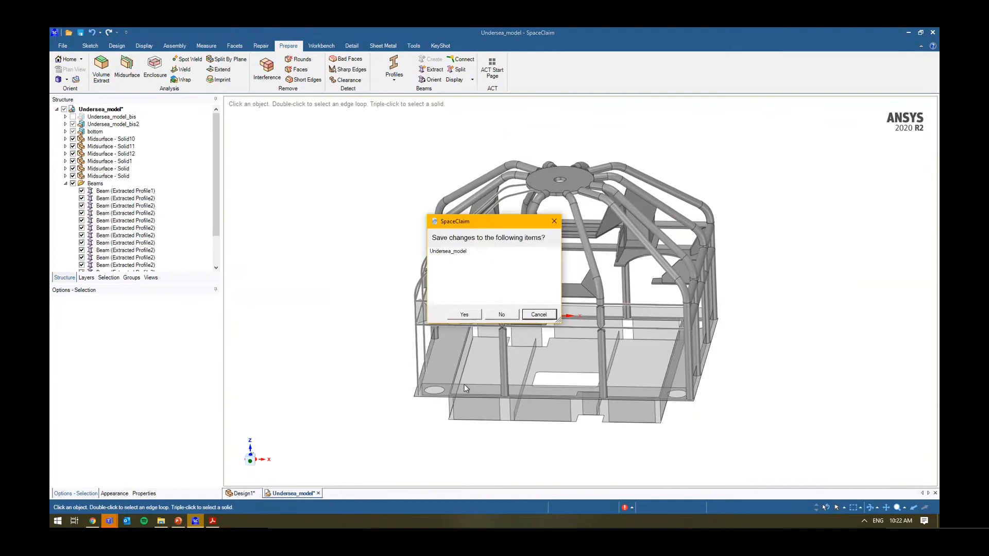
left_click(504, 316)
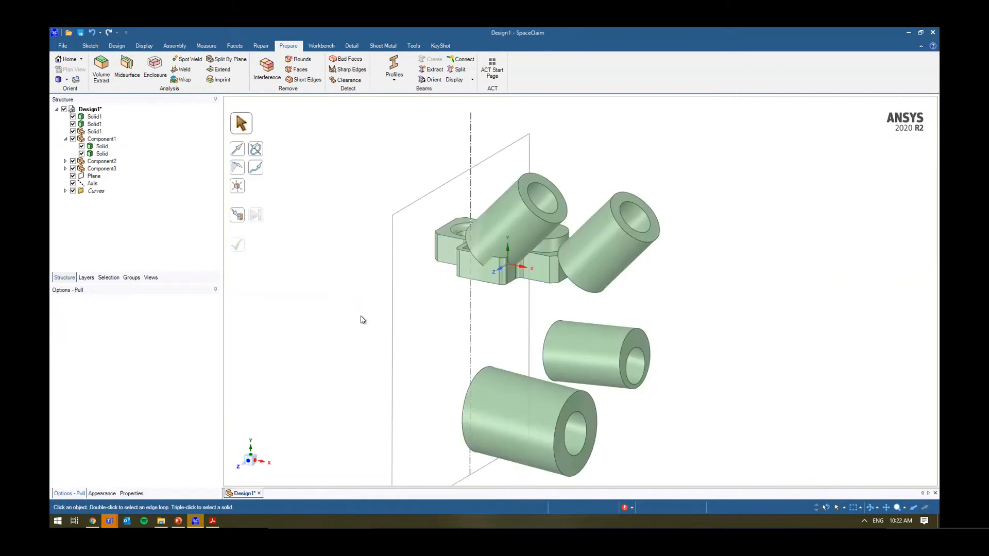
- Delete the four tube bodies around the plate in Design1
middle_click_drag(394, 359, 403, 363)
key("s")
triple_click(533, 418)
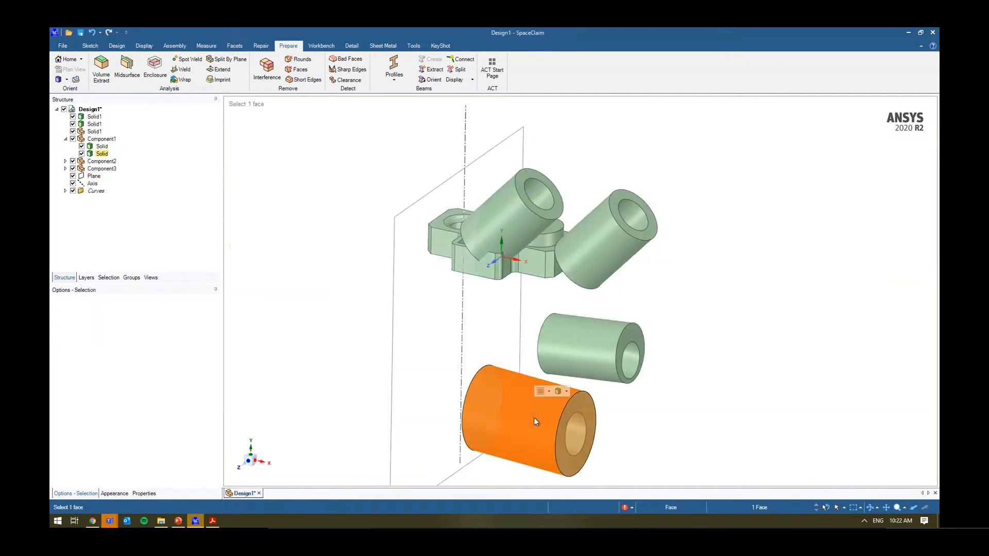
left_click(585, 352, "ctrl")
triple_click(585, 351, "ctrl")
triple_click(607, 236, "ctrl")
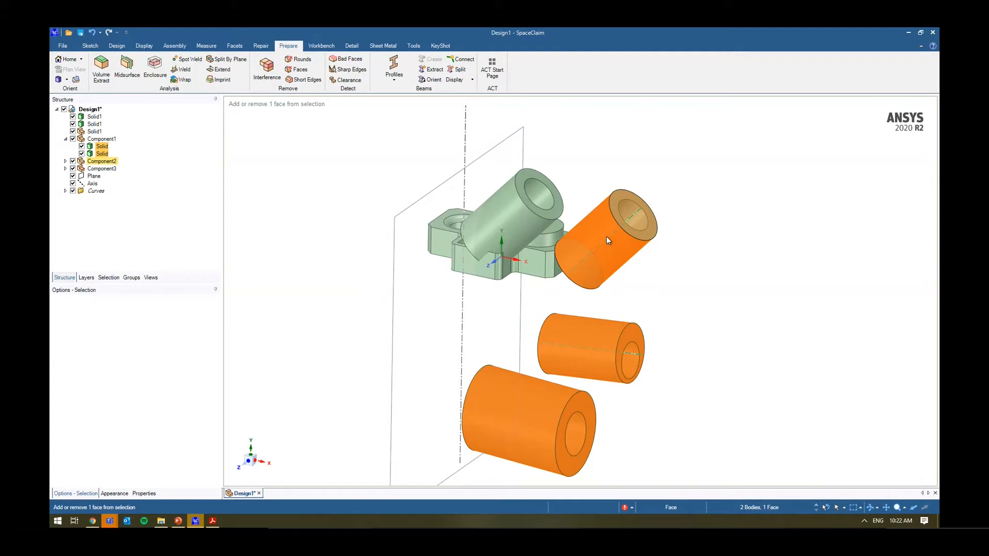
triple_click(507, 224, "ctrl")
key("Delete")
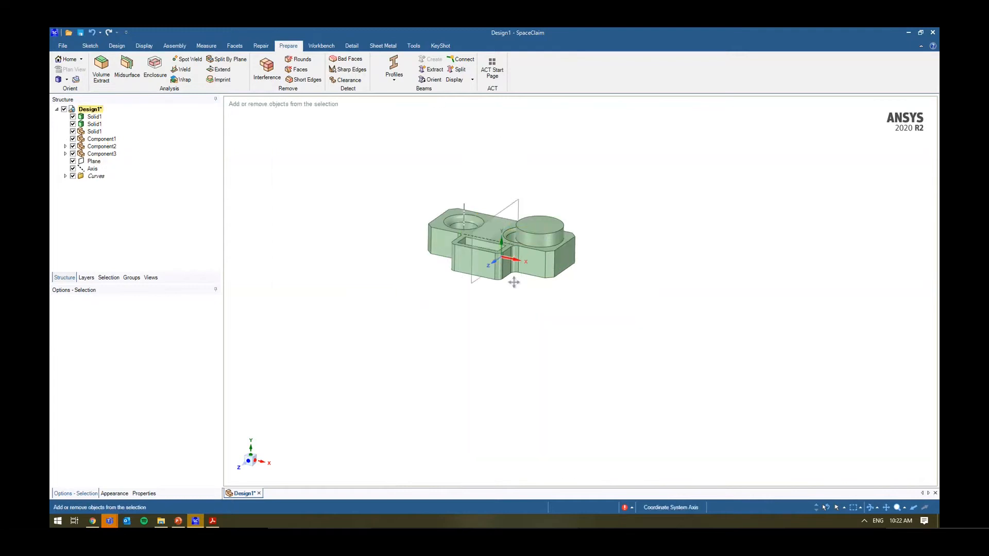
- Delete the cylindrical body seated in the plate's larger hole
scroll(548, 254, "up", 3)
triple_click(563, 224)
key("Delete")
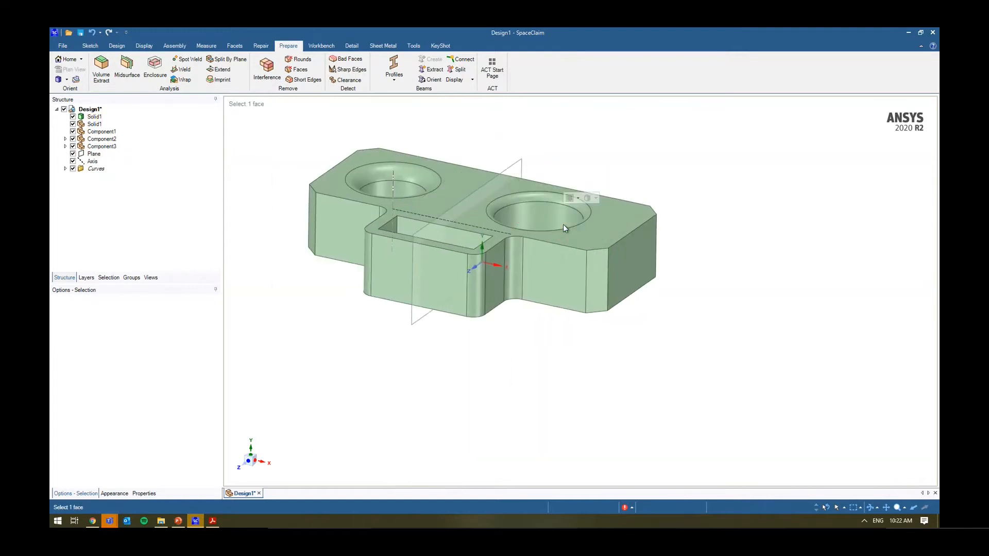
- Clear Design1 of its empty components and delete the plane, axis and curves, keeping only the plate solid
left_click(86, 109)
right_click(85, 108)
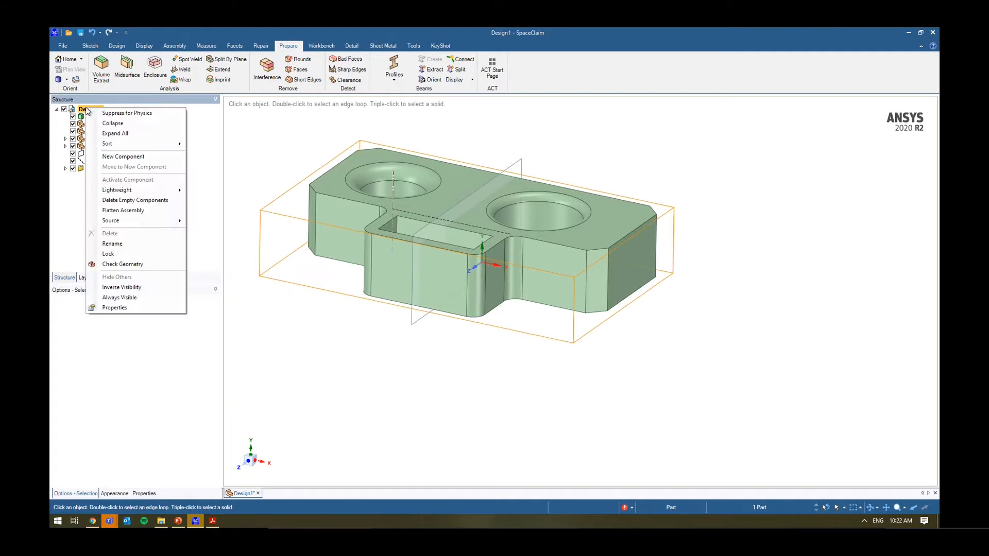
left_click(147, 203)
left_click(94, 125)
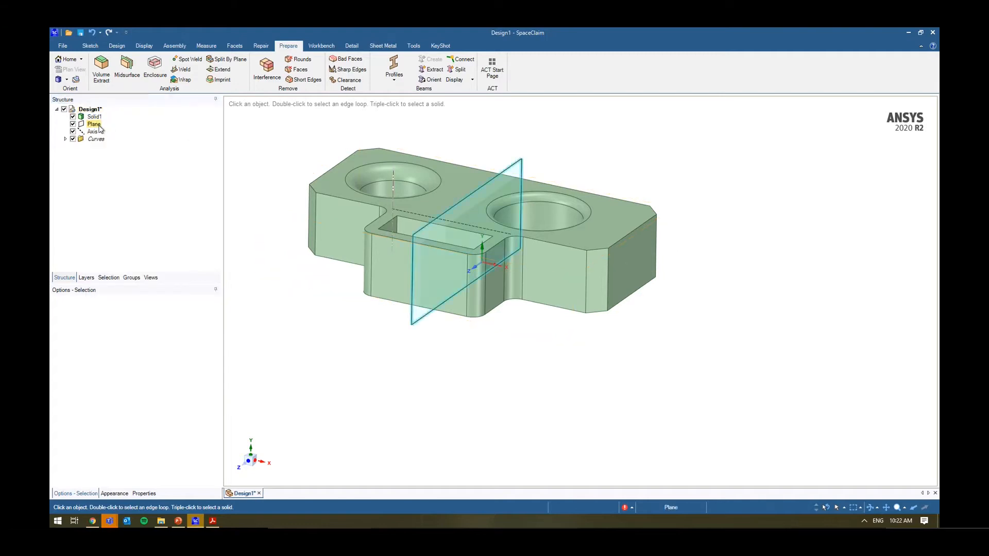
left_click(99, 140, "shift")
key("Delete")
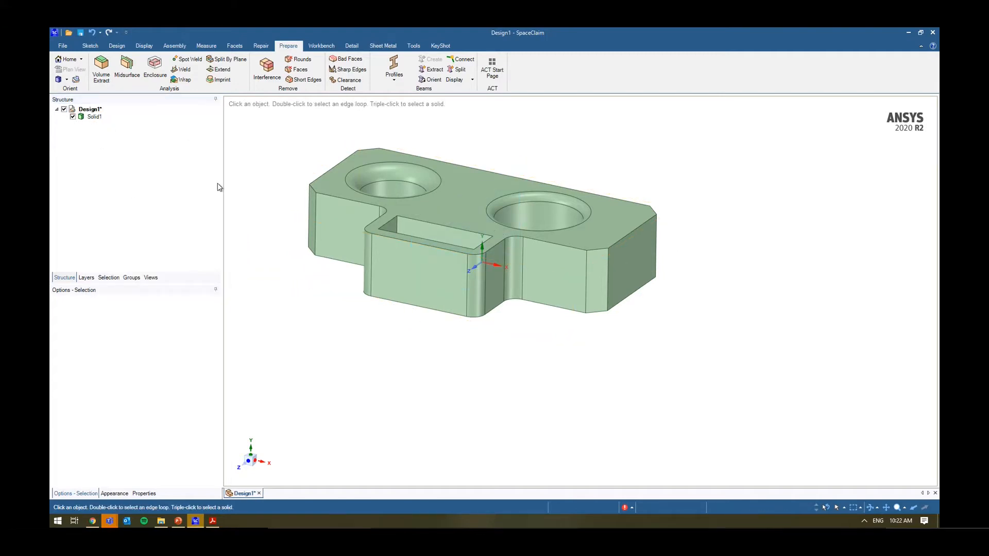
- Pull the plate's underside face inward to make the plate thinner, and leave the Pull tool
right_click(102, 118)
left_click(308, 129)
middle_click_drag(286, 145, 317, 189, "ctrl")
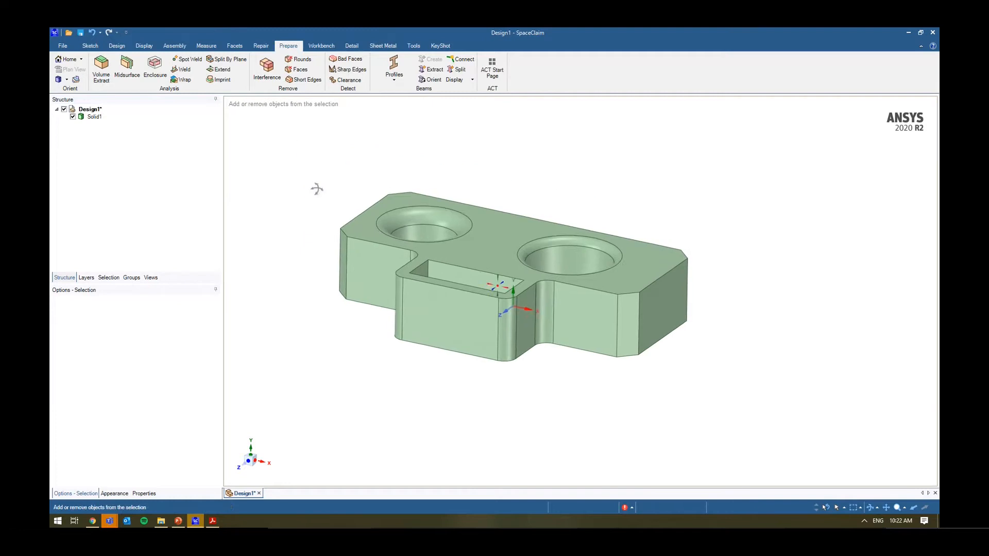
scroll(296, 188, "up", 1)
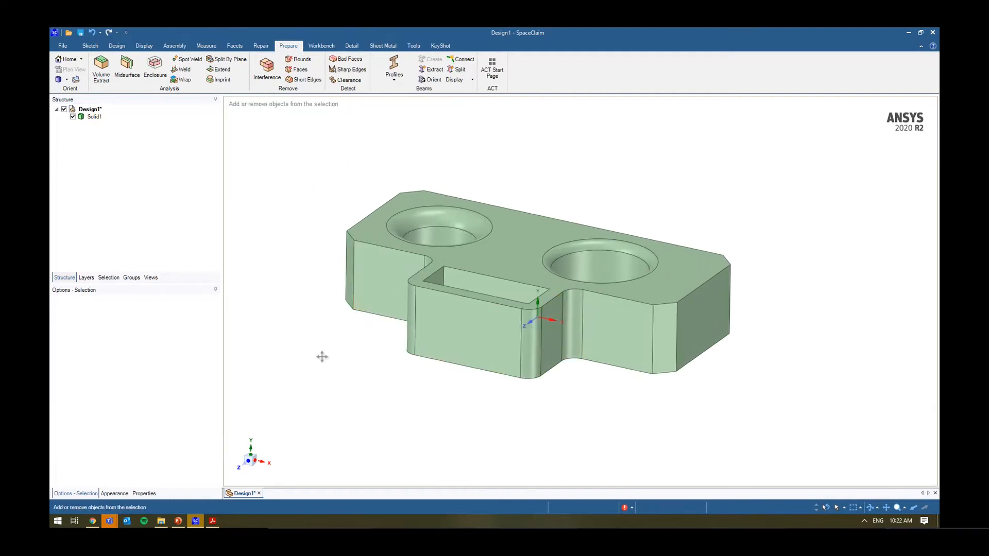
left_click(499, 285)
middle_click_drag(500, 286, 567, 376)
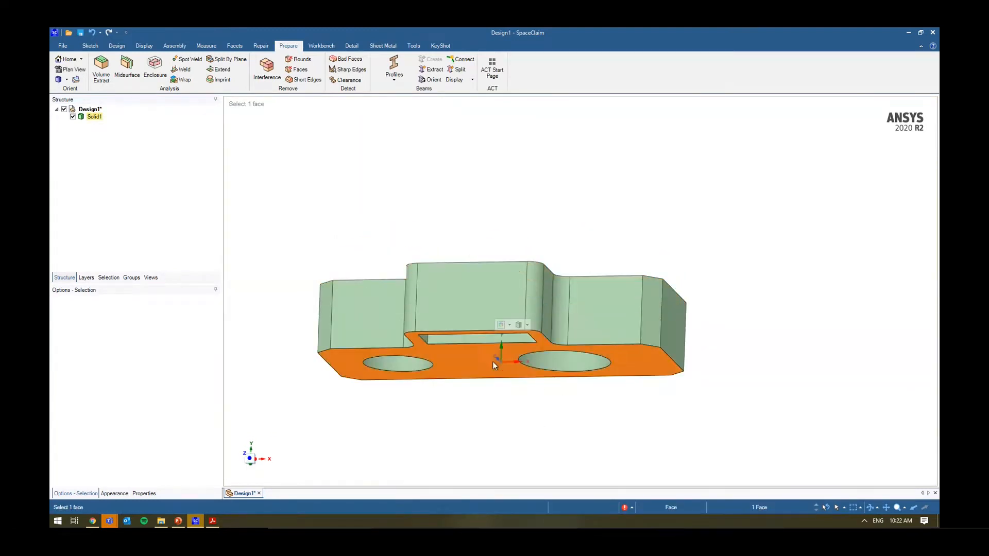
middle_click_drag(492, 365, 483, 464)
key("p")
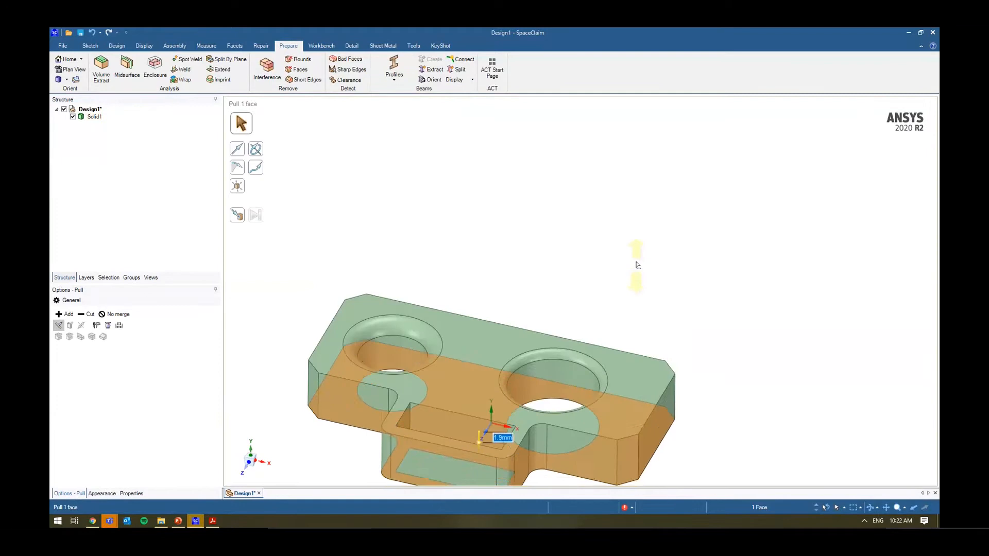
left_click(602, 251)
middle_click_drag(603, 250, 589, 265)
scroll(589, 264, "up", 4)
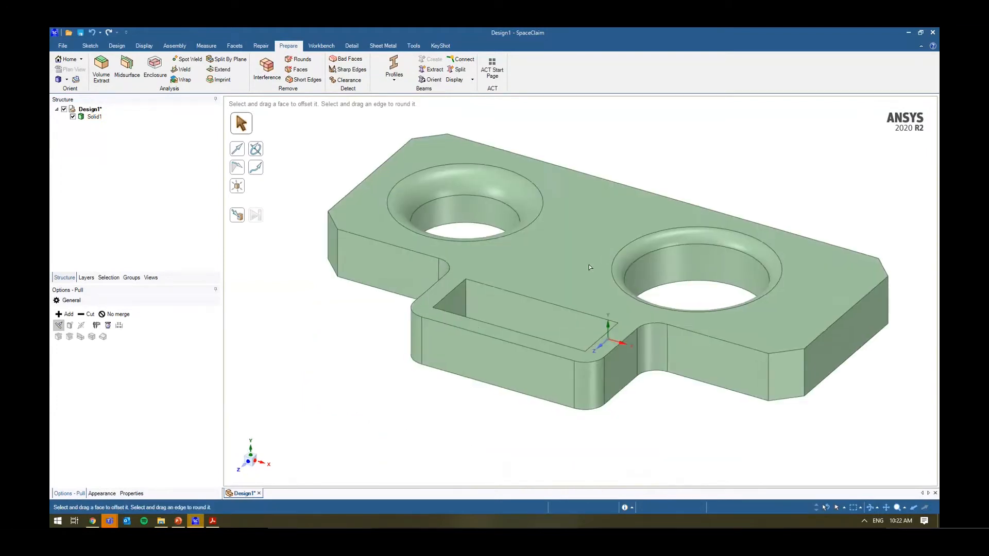
scroll(495, 325, "up", 2)
scroll(495, 326, "down", 4)
middle_click_drag(576, 225, 567, 269, "ctrl")
scroll(587, 232, "down", 1)
scroll(588, 232, "down", 1)
middle_click_drag(606, 211, 555, 252, "ctrl")
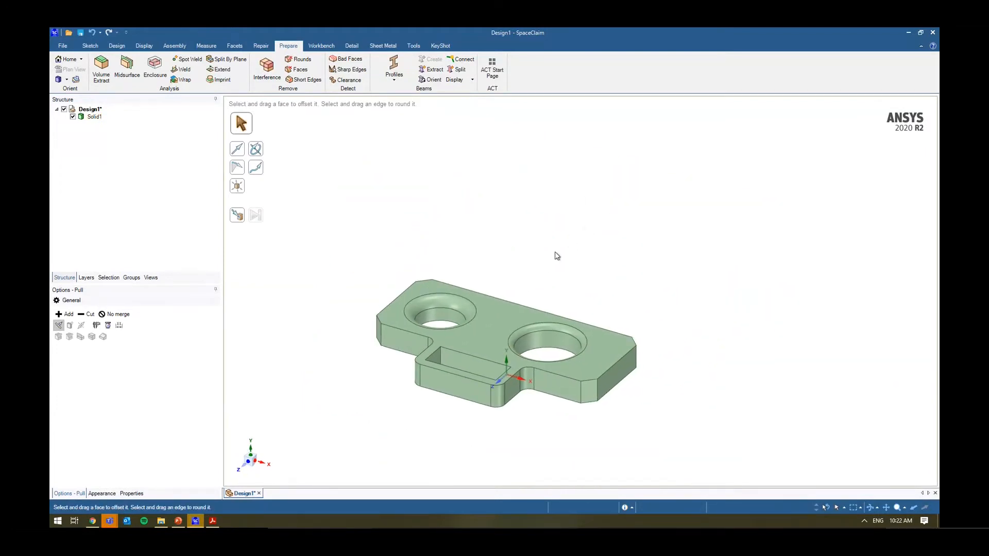
key("Escape")
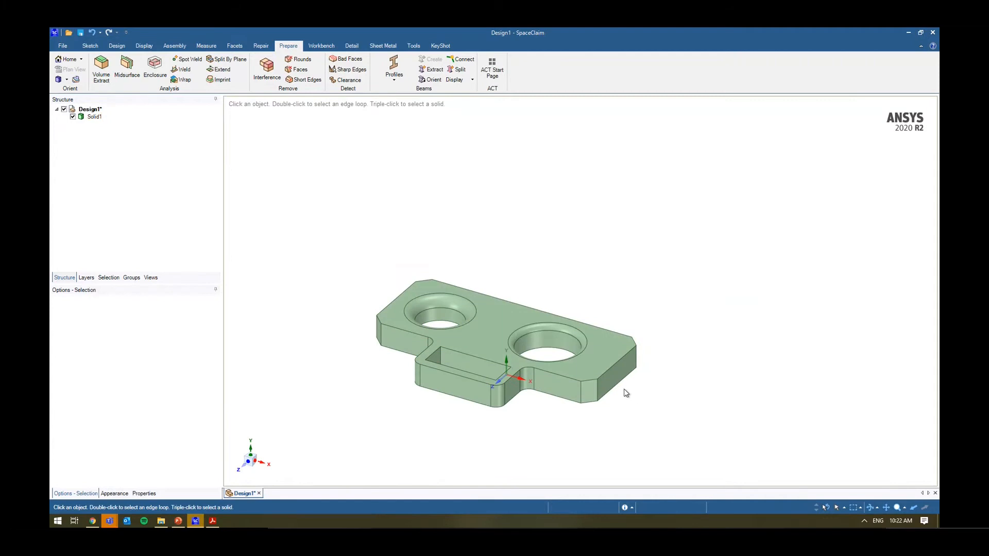
- Copy the plate's end face in place as a separate surface and hide the plate body
left_click(616, 375)
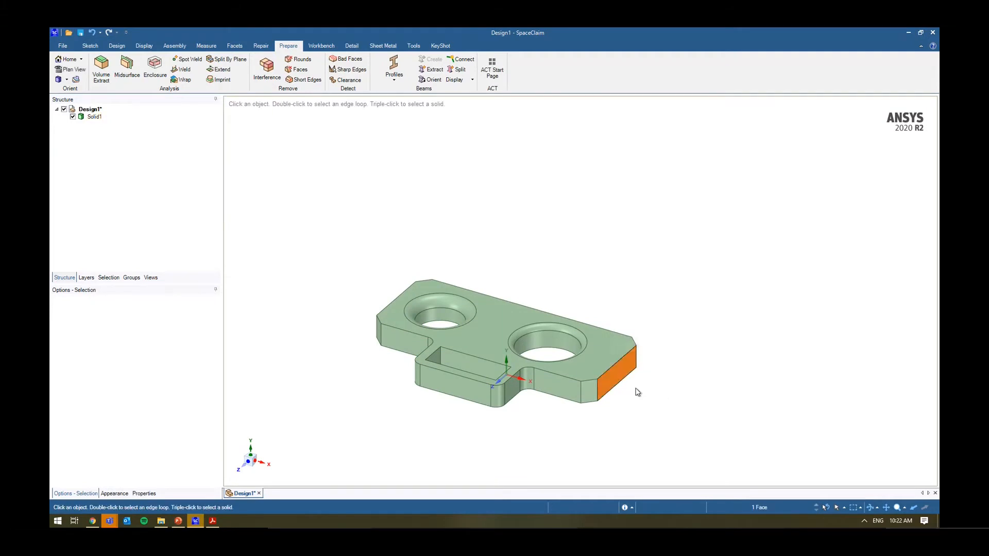
key("ctrl+c")
key("ctrl+v")
left_click(665, 384)
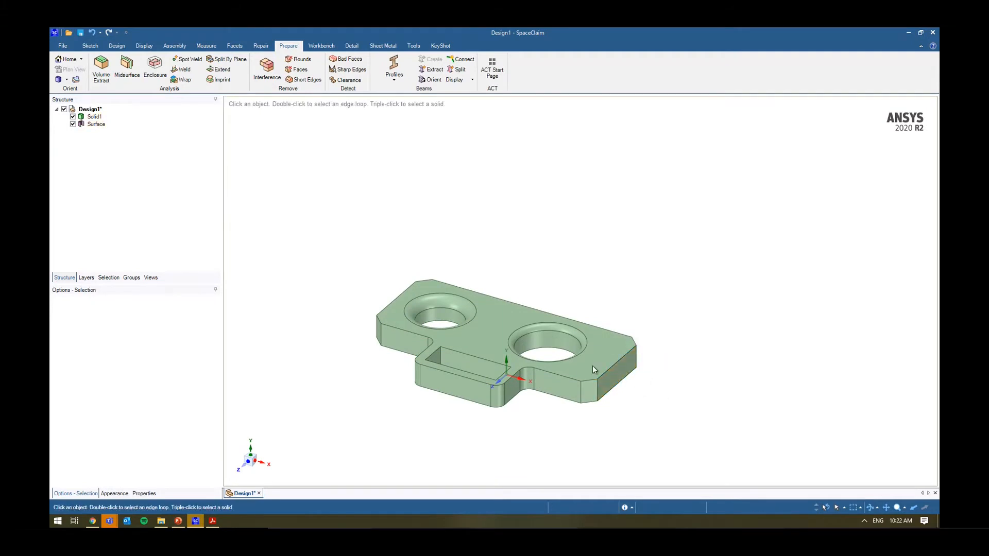
left_click(598, 360)
key("ctrl+h")
- Pull the copied surface outward into a solid block and raise its top face to form a tall upright
left_click(616, 369)
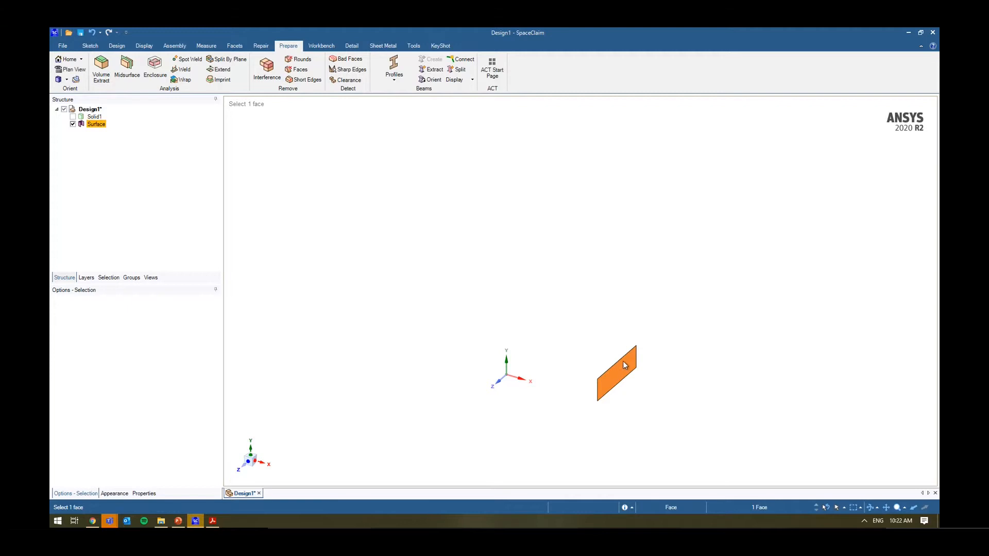
key("p")
left_click_drag(623, 312, 643, 326)
left_click(631, 363)
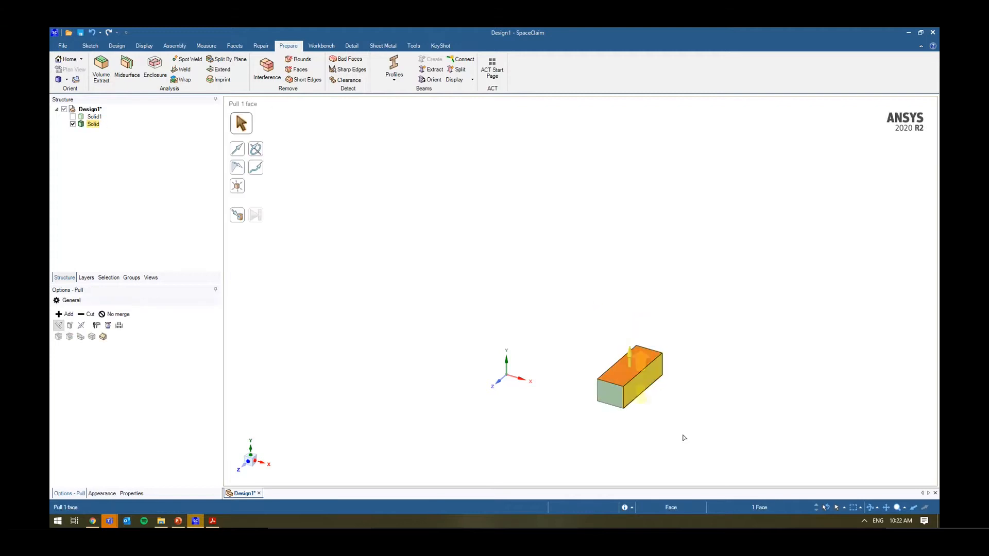
left_click_drag(684, 437, 722, 317)
left_click(722, 318)
- Show the plate body again beside the upright block and return to plain selection
left_click(73, 117)
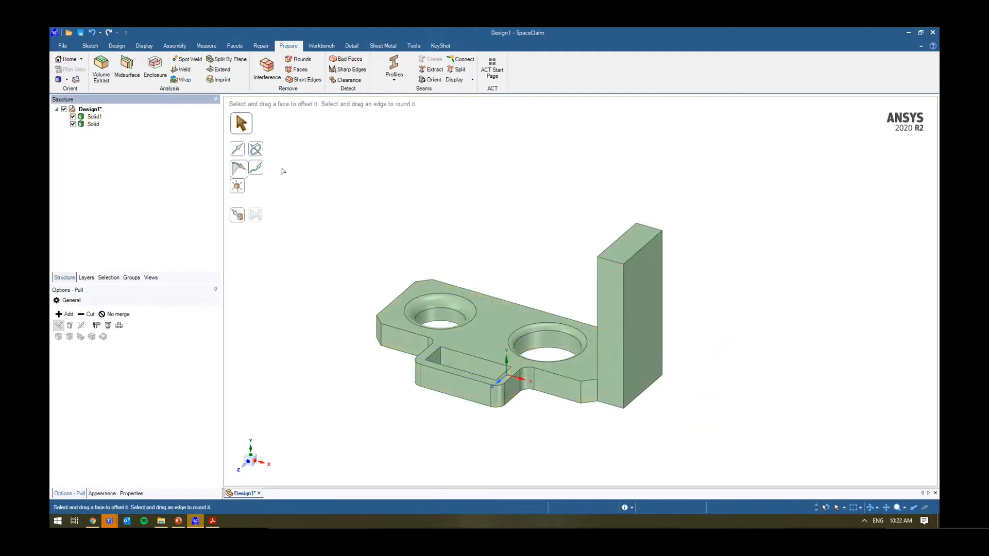
middle_click_drag(515, 268, 555, 289)
key("Escape")
key("s")
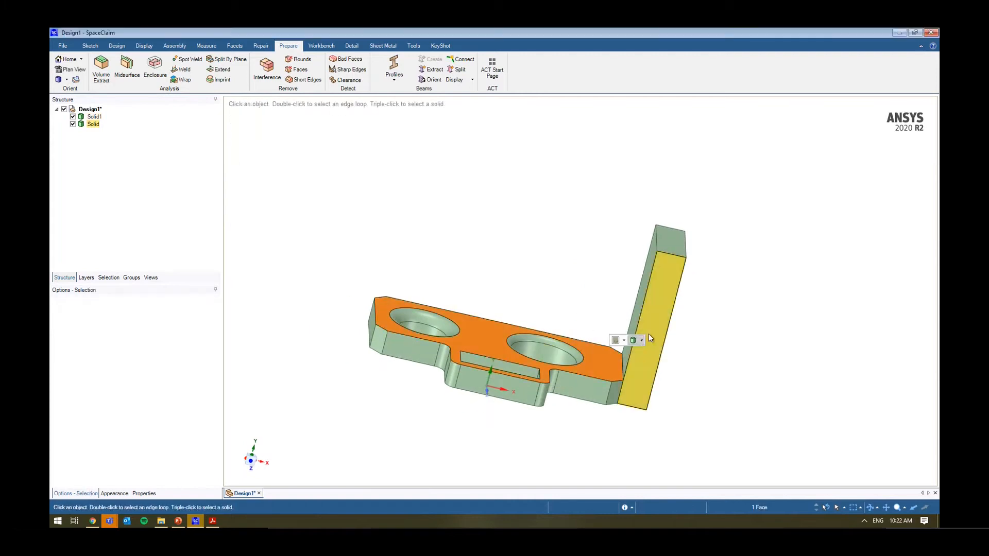
middle_click_drag(622, 307, 510, 246)
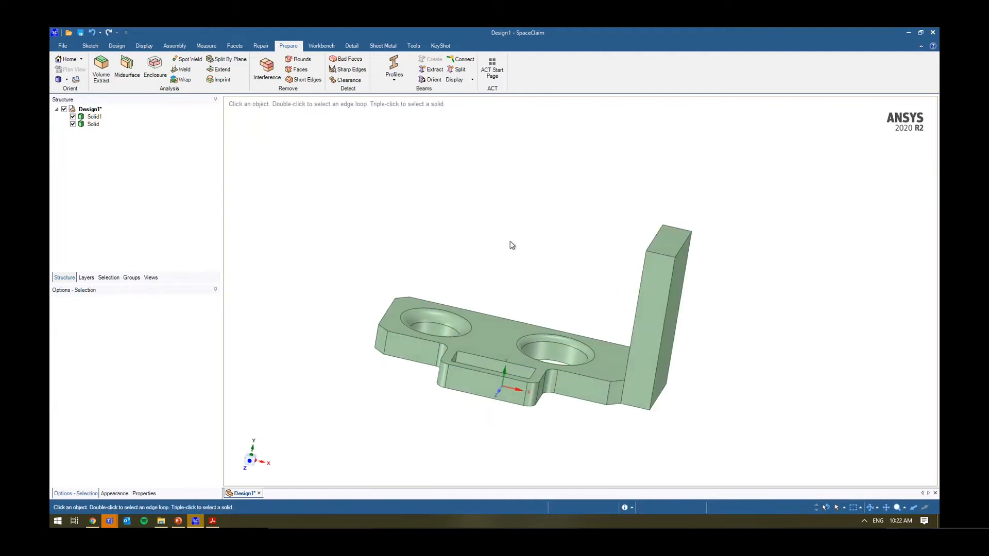
- Bring up the Workbench tools and rename the plate body Solid1 as "part 1-"
left_click(315, 45)
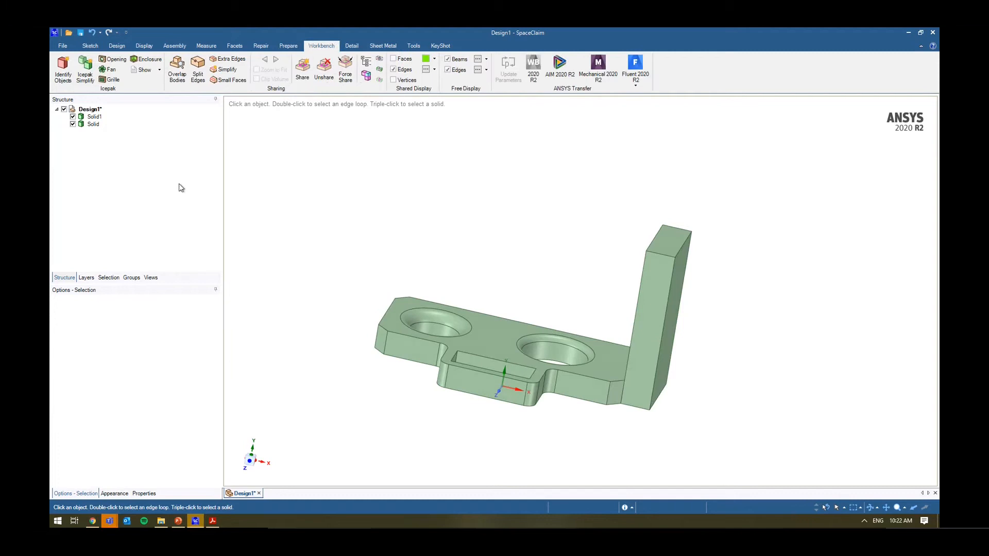
left_click(129, 121)
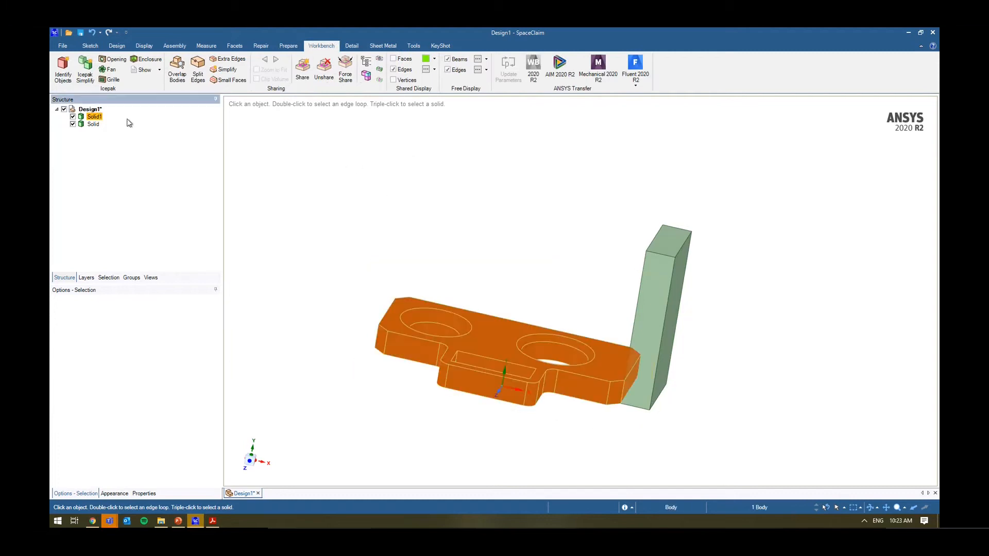
key("F2")
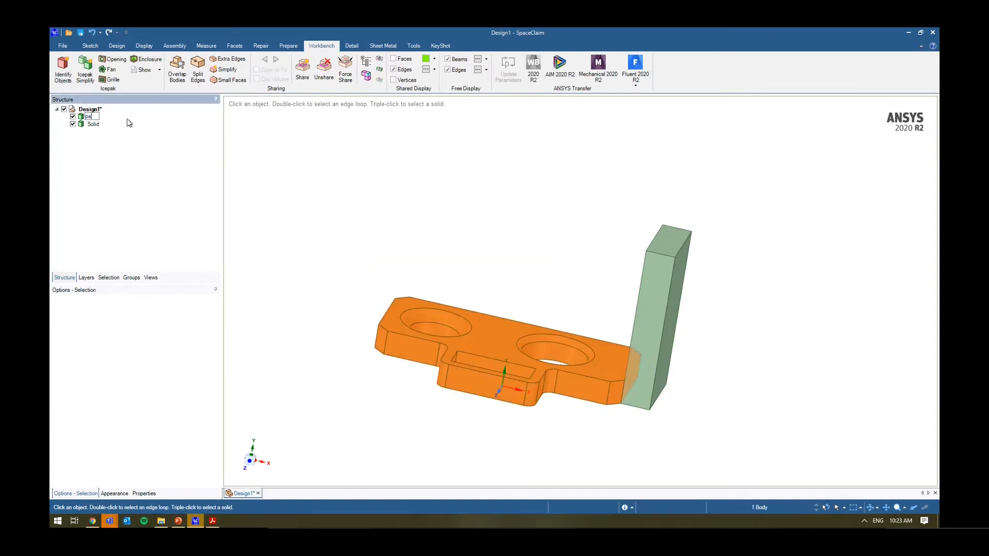
key("Return")
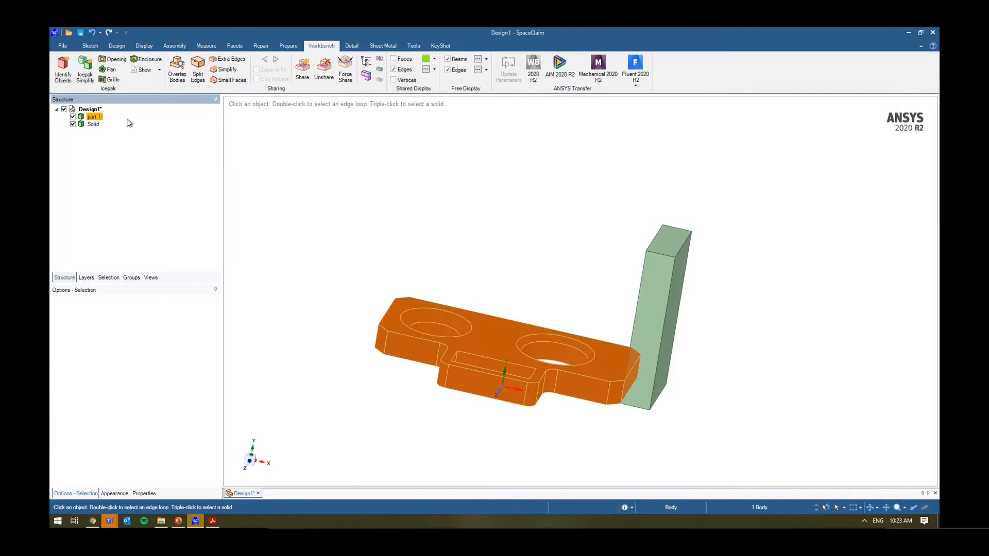
- Rename the upright rectangular solid body in the structure tree to bob
key("Down")
key("F2")
type("bob")
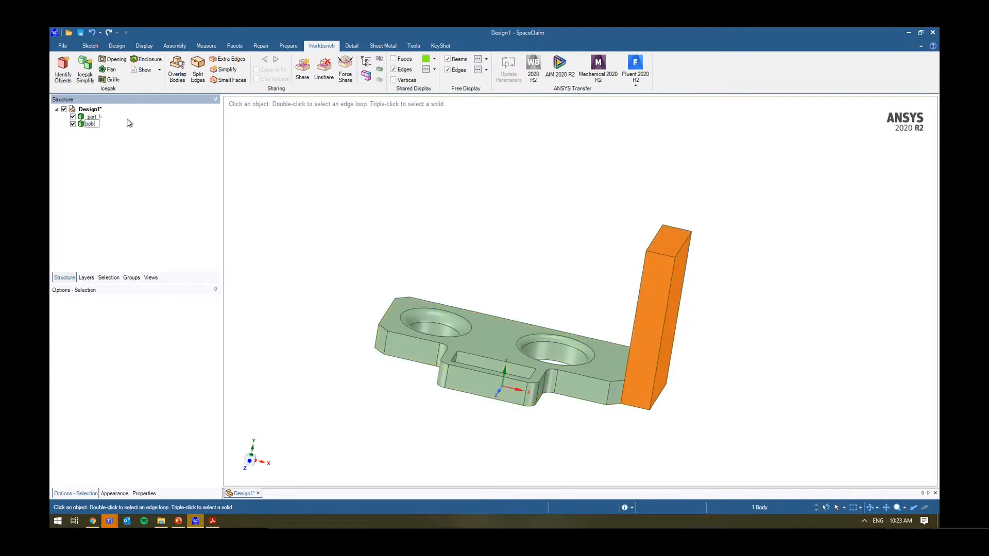
key("Return")
left_click(344, 212)
middle_click_drag(413, 221, 399, 221)
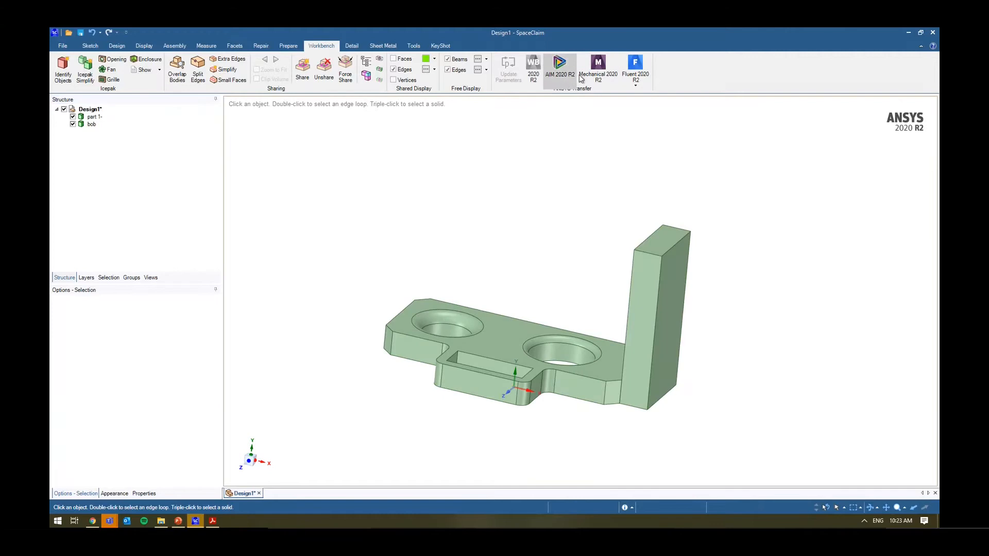
- Transfer the geometry to Mechanical 2020 R2, saving the design as test-workbench in the training Mech\Geometry folder
left_click(598, 69)
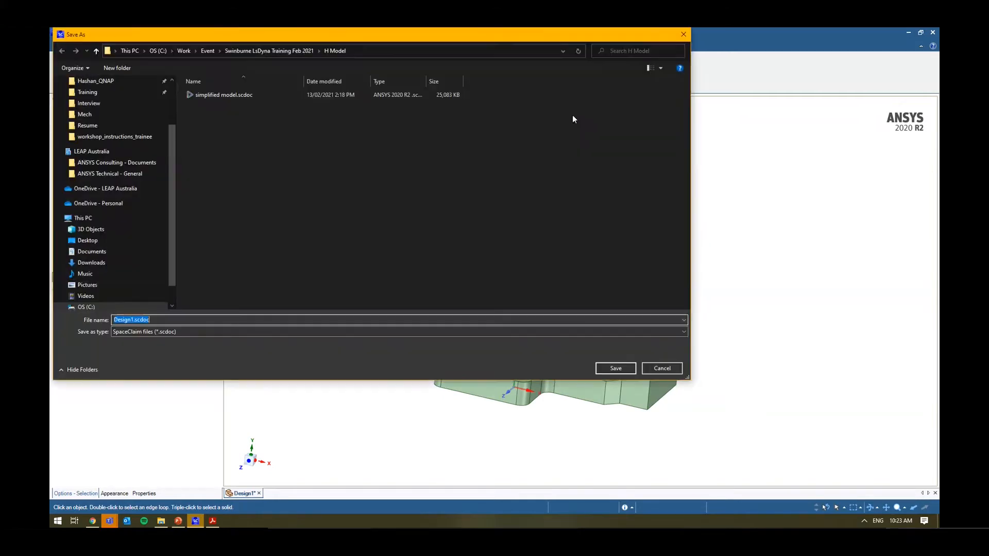
left_click(376, 49)
key("ctrl+v")
key("Return")
double_click(192, 320)
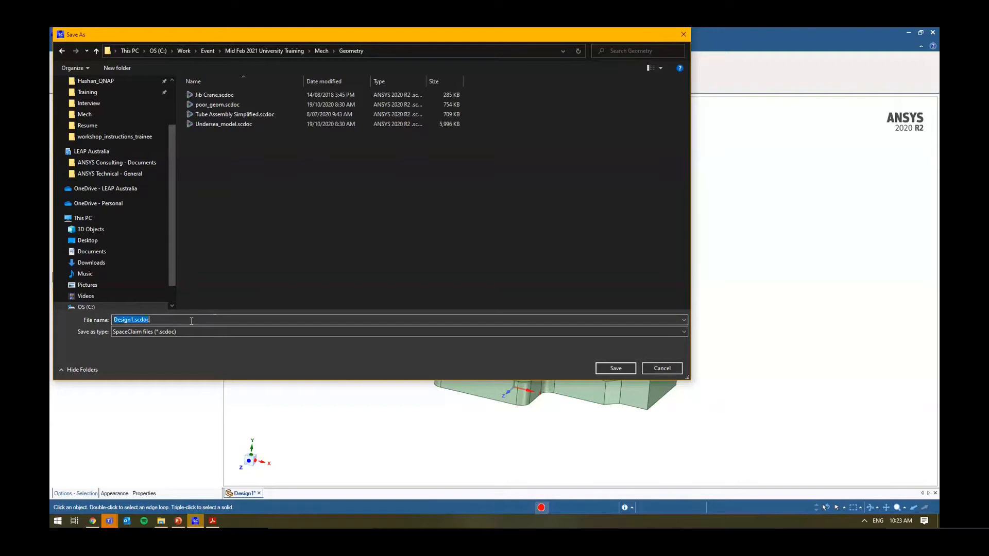
type("test-workbench")
key("Return")
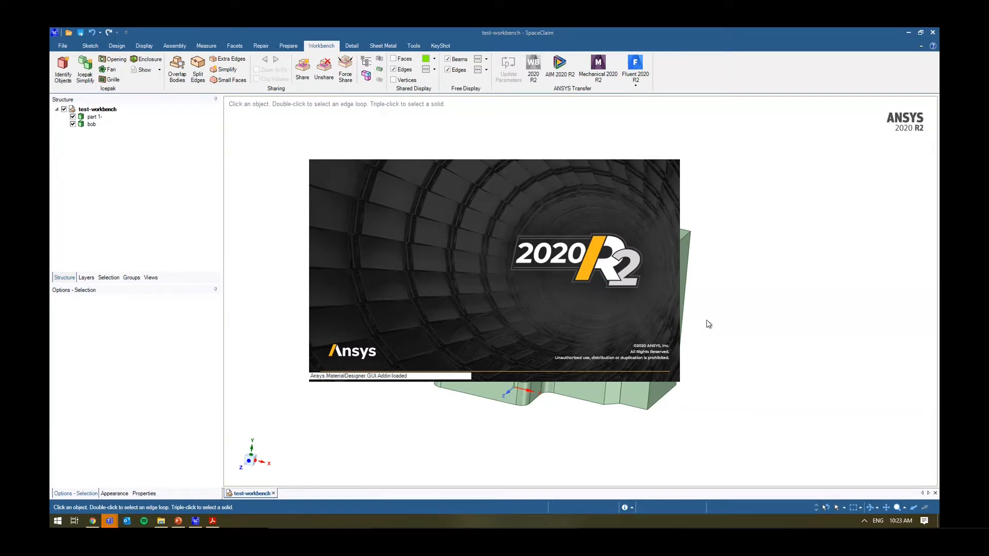
- Measure the mass properties of the part 1 body
left_click(207, 46)
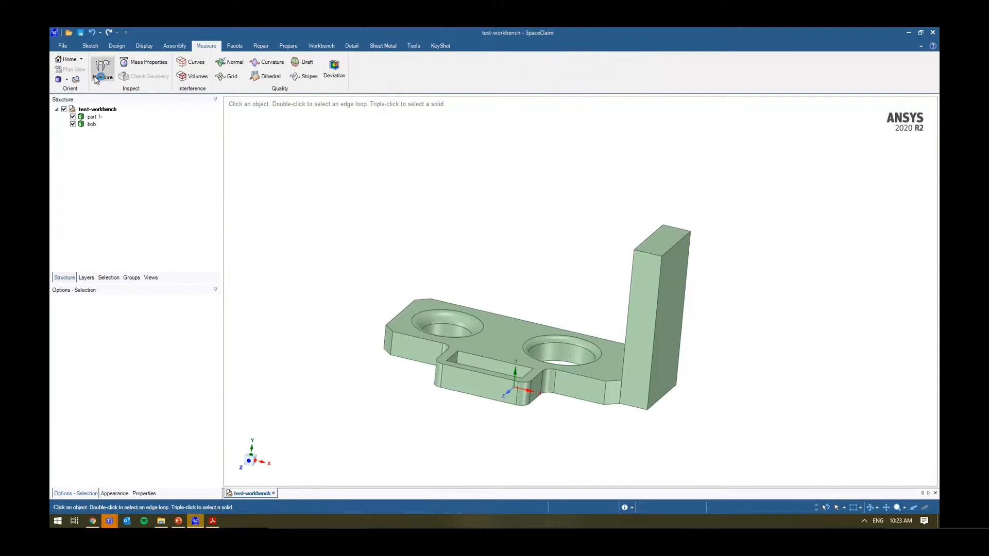
left_click(139, 62)
left_click(510, 329)
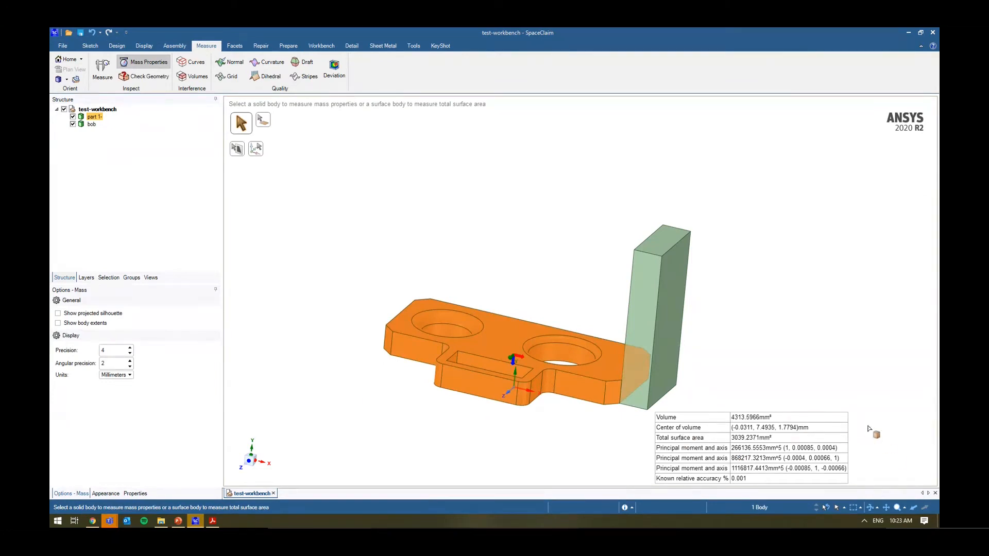
mouse_move(841, 434)
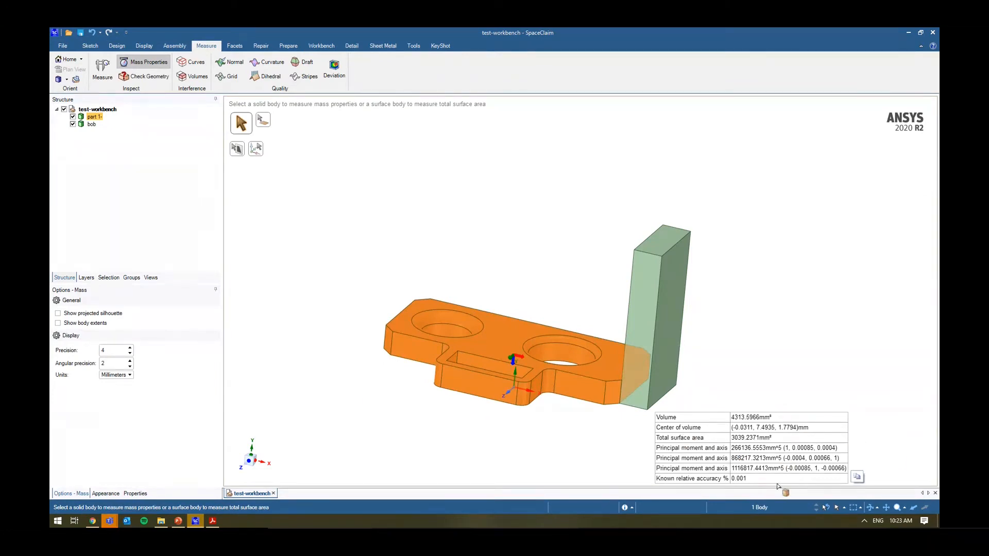
left_click(106, 493)
left_click(73, 494)
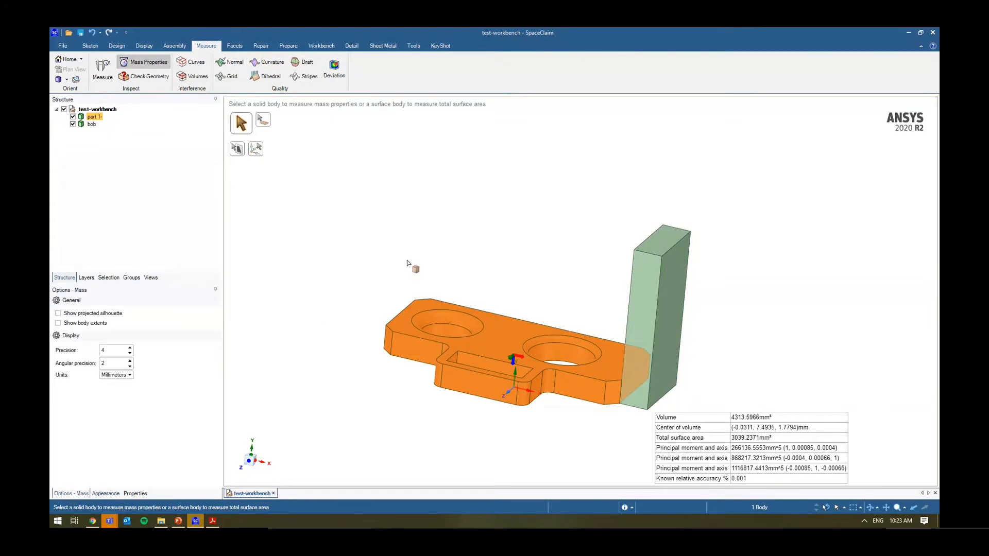
key("Escape")
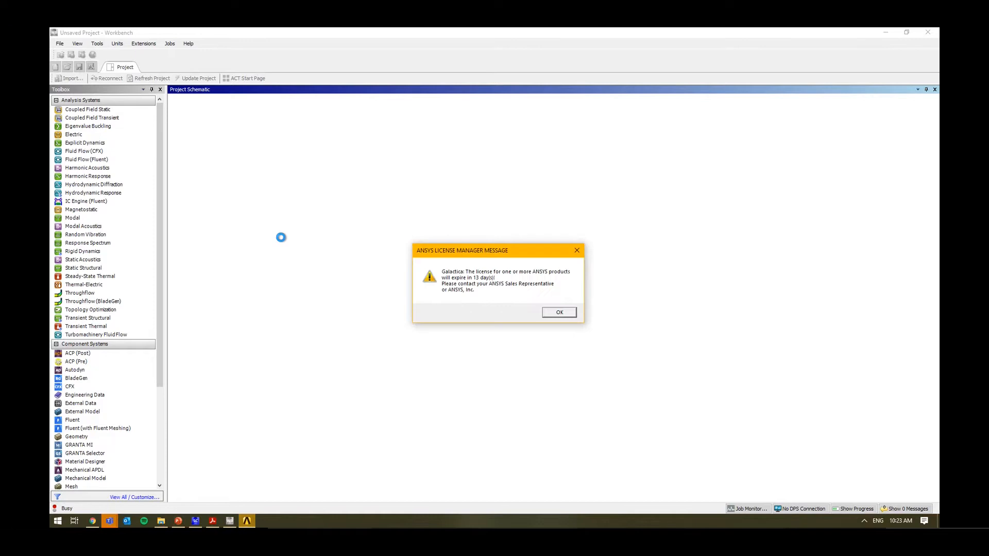
- Dismiss the license expiry message and switch from Mechanical to the Workbench project schematic
key("Return")
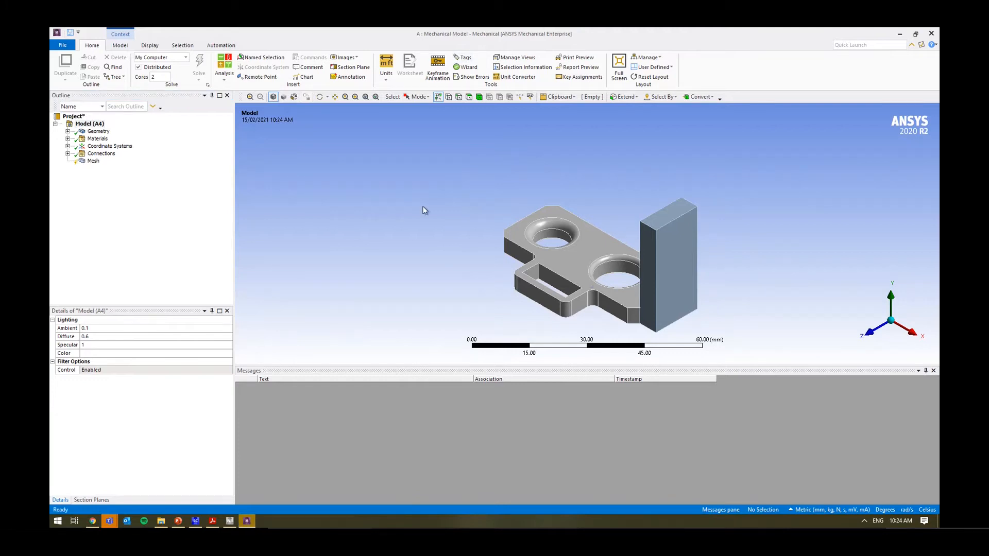
key("alt+Tab")
key("Tab")
left_click(461, 202)
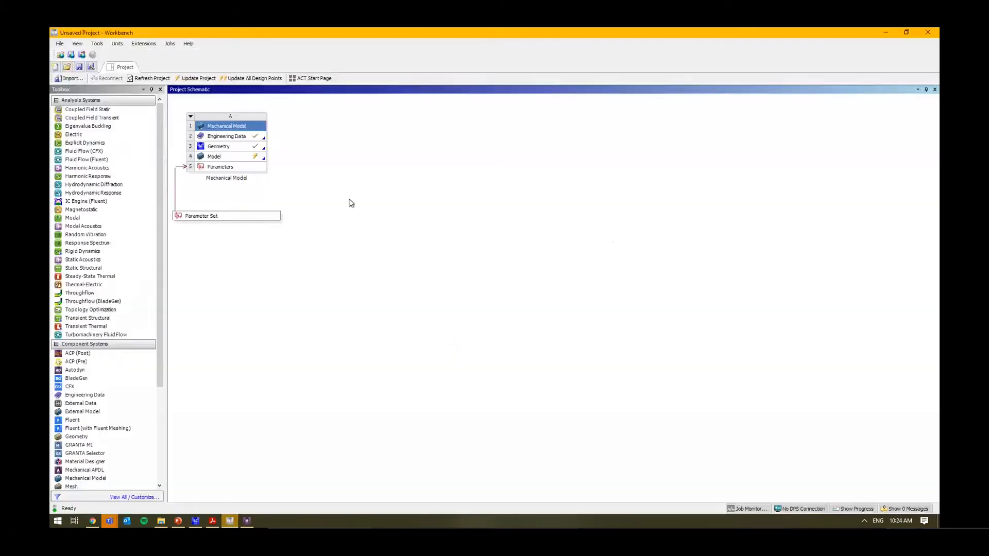
- Add a Static Structural system sharing the Mechanical Model's engineering data, geometry and model, and link a pre-stressed Modal system to it
left_click(227, 128)
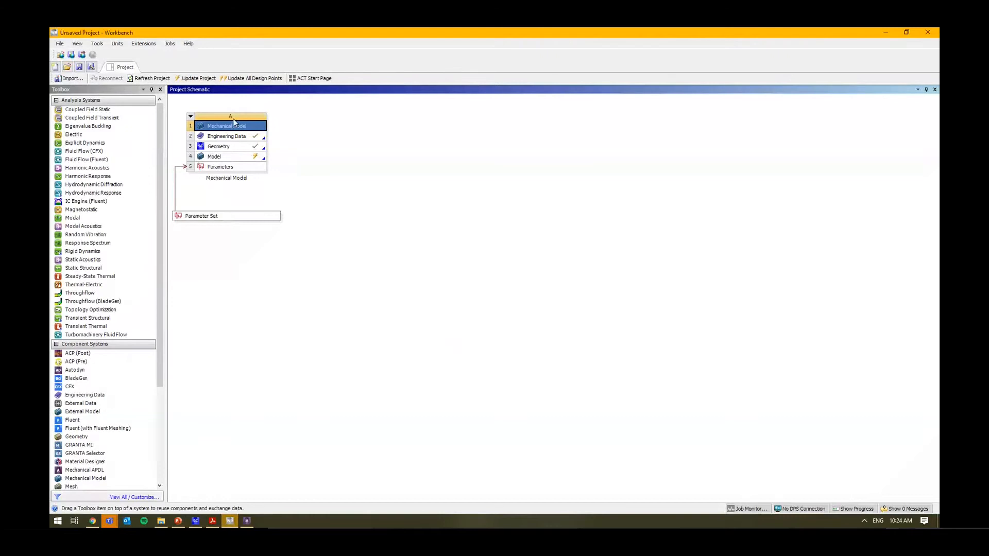
left_click(97, 268)
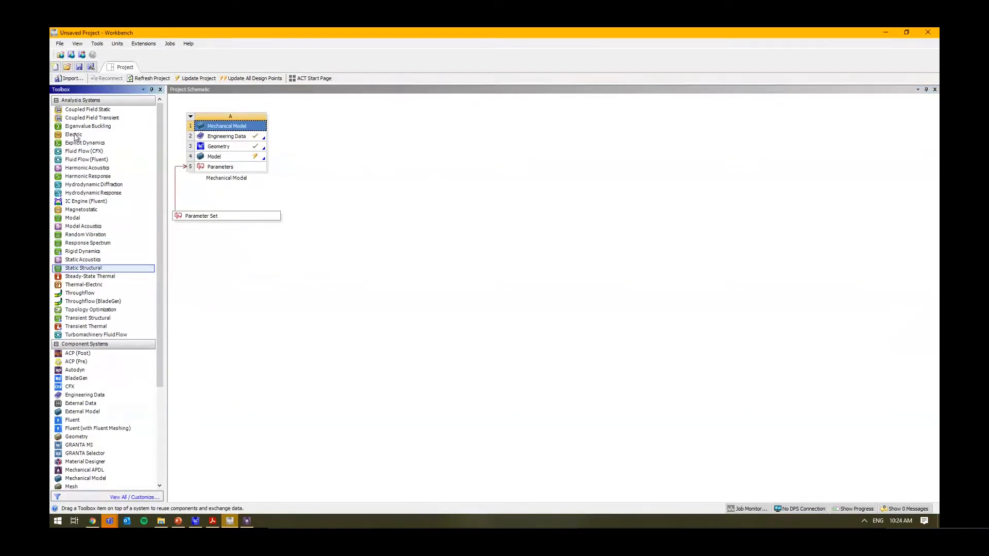
left_click_drag(92, 269, 356, 138)
key("Return")
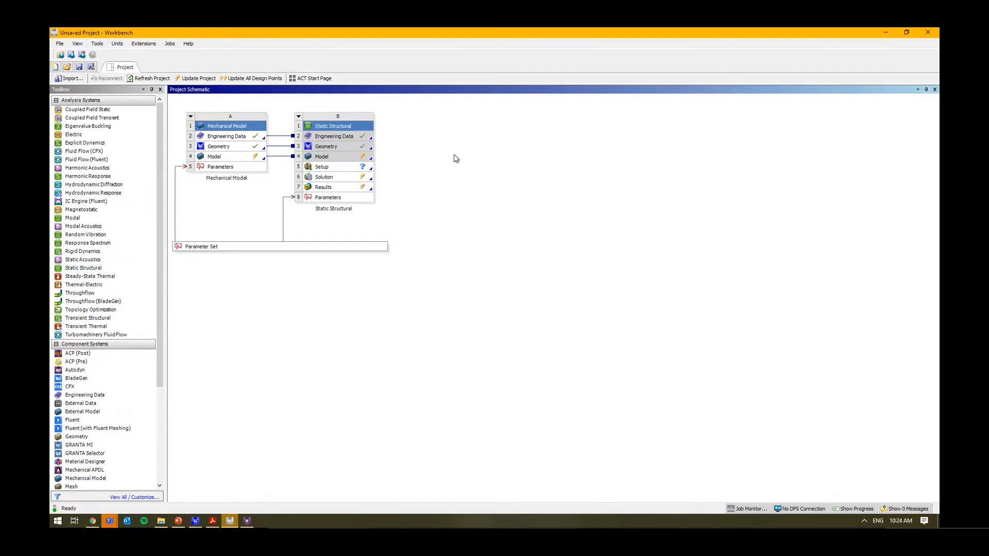
left_click_drag(78, 218, 401, 225)
left_click_drag(348, 183, 455, 172)
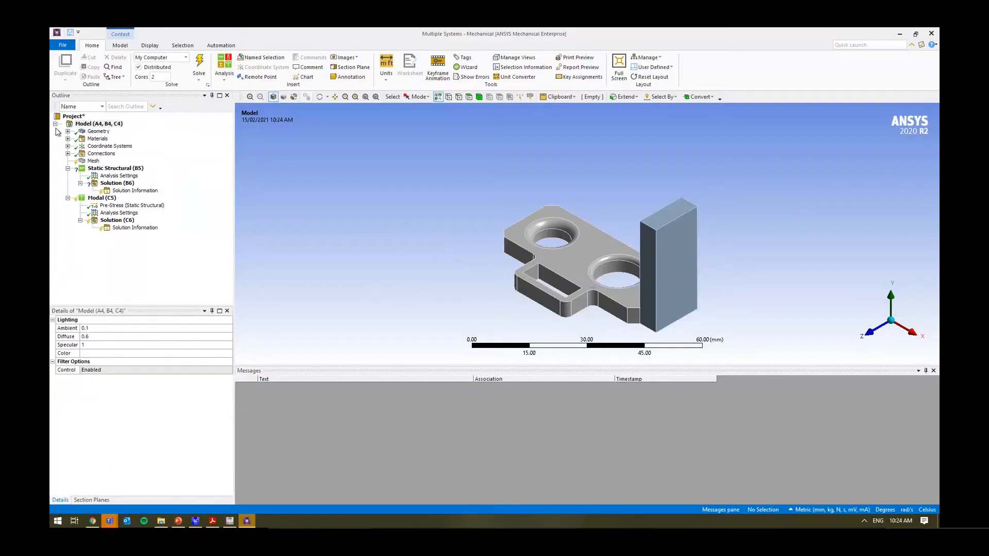
- Expand the Geometry and Materials branches of the model outline and compare the options each one offers
left_click(67, 132)
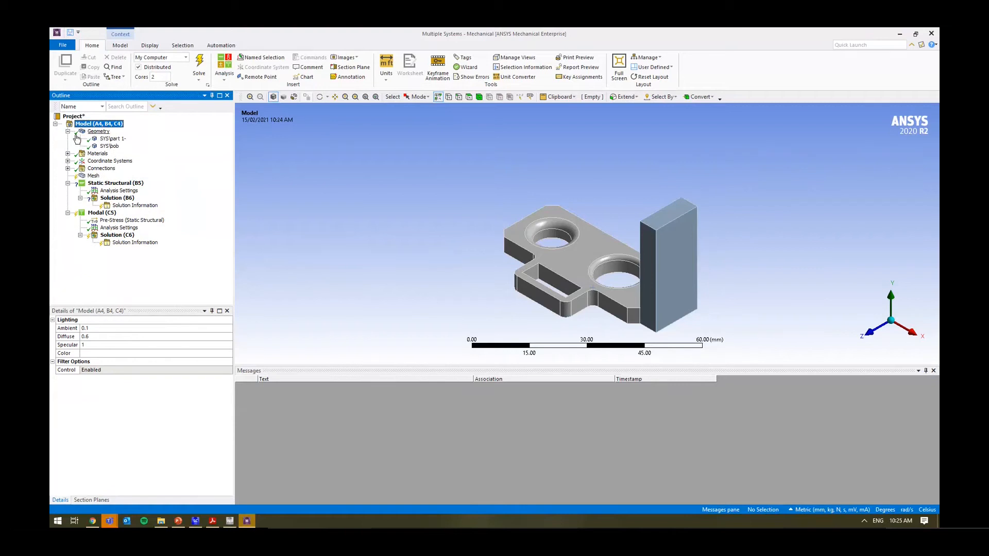
left_click(68, 153)
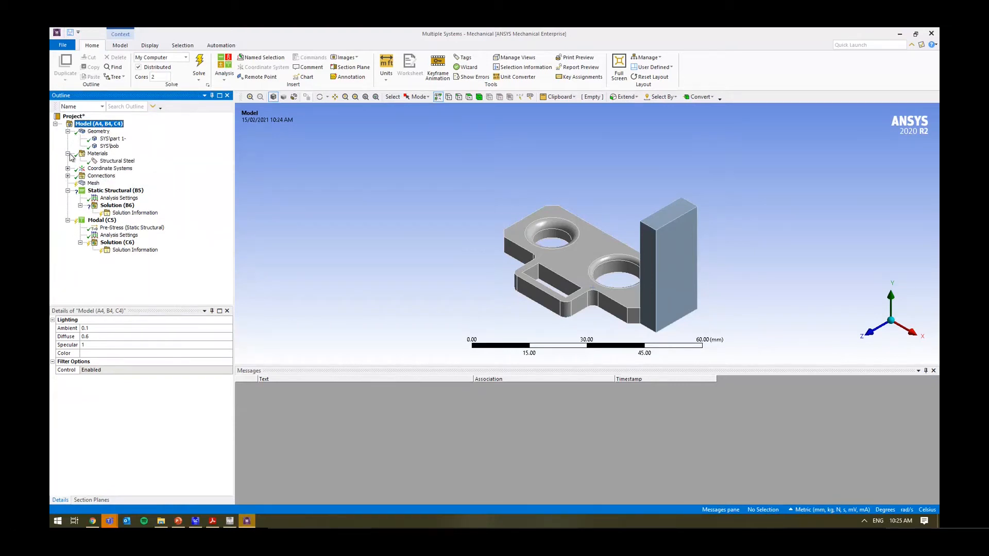
left_click(83, 133)
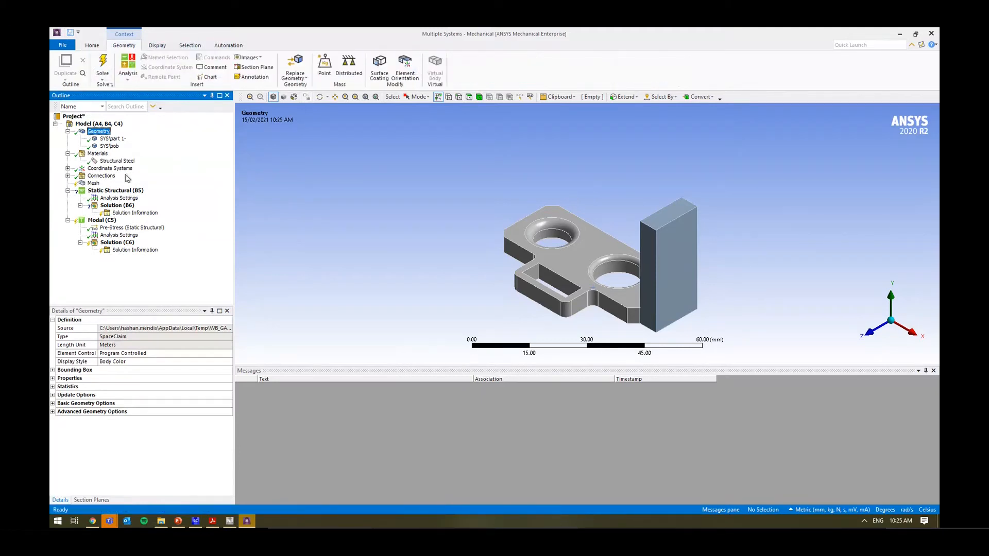
left_click(104, 155)
left_click(105, 131)
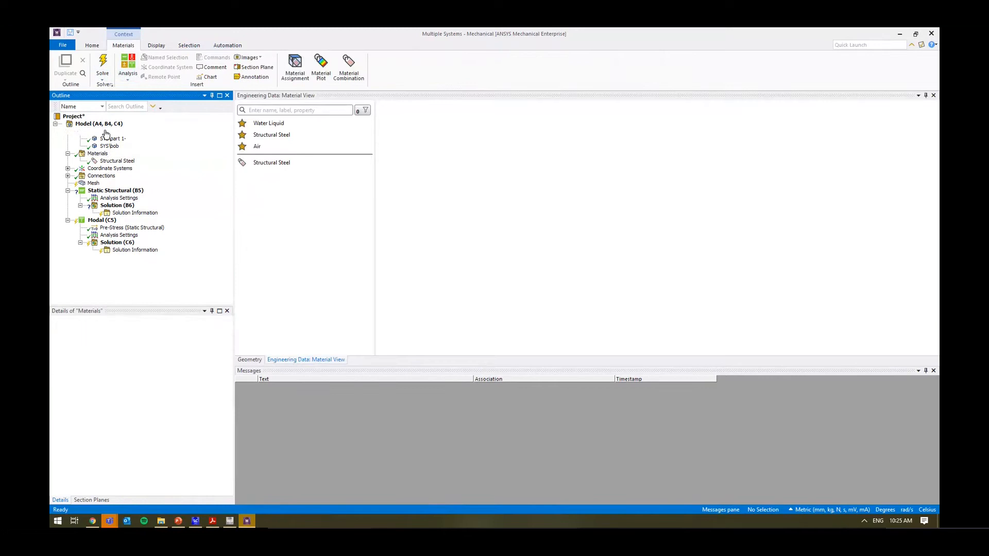
left_click(97, 154)
left_click(99, 132)
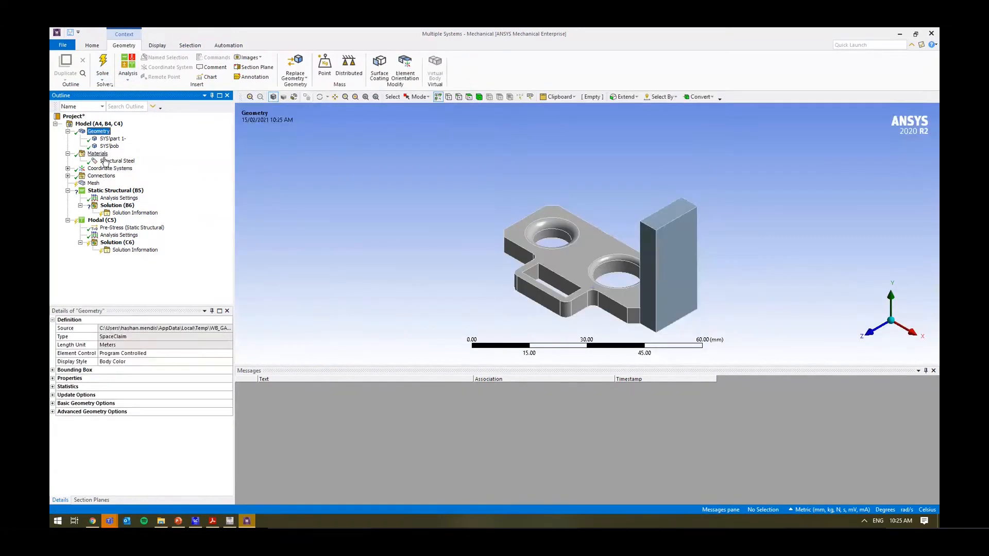
left_click(97, 154)
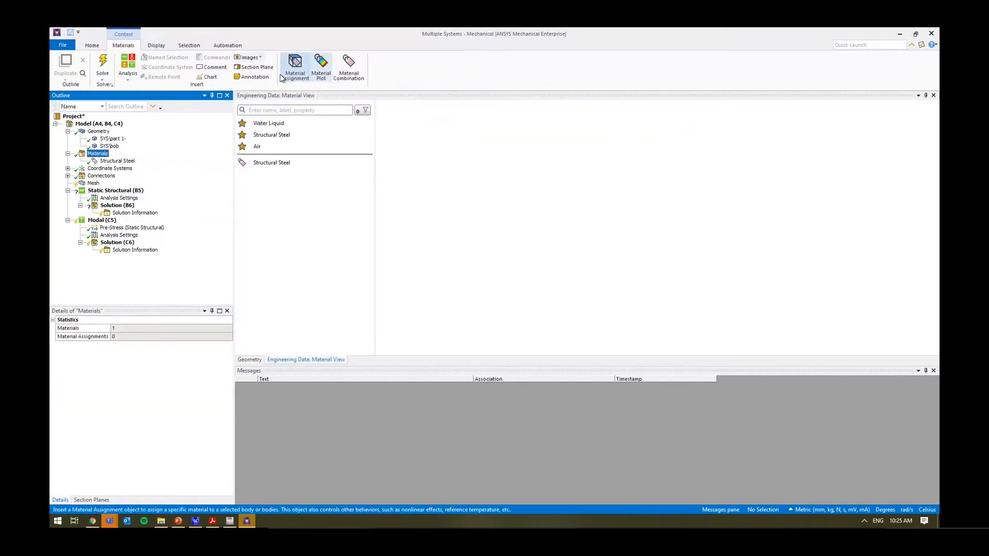
left_click(98, 131)
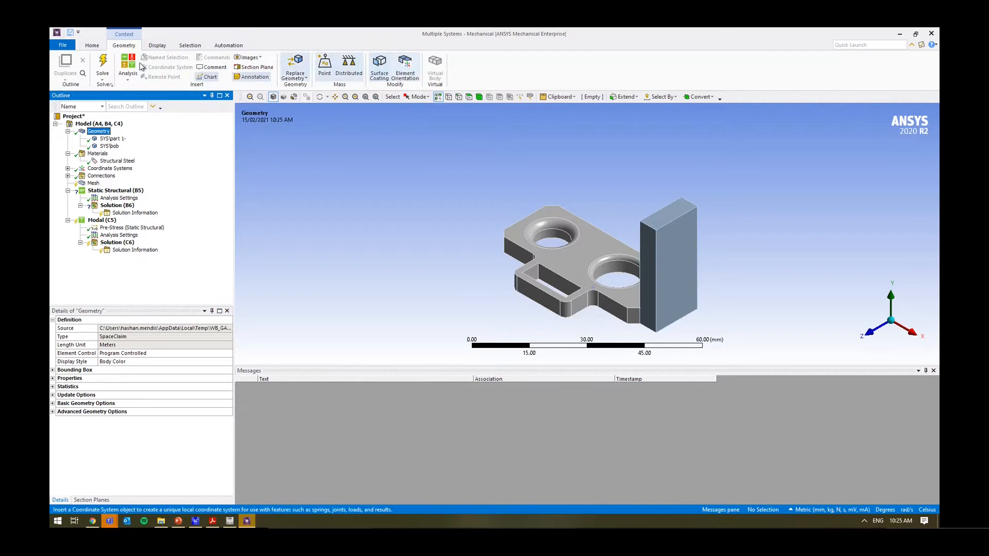
- Examine the details of the part 1 and bob bodies and the materials available for bob's assignment
left_click(109, 139)
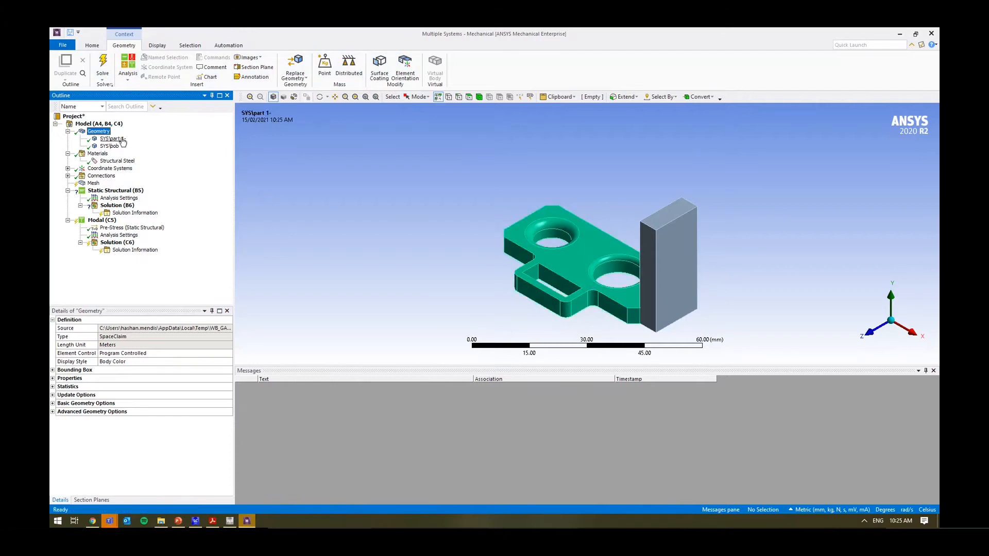
left_click(111, 147)
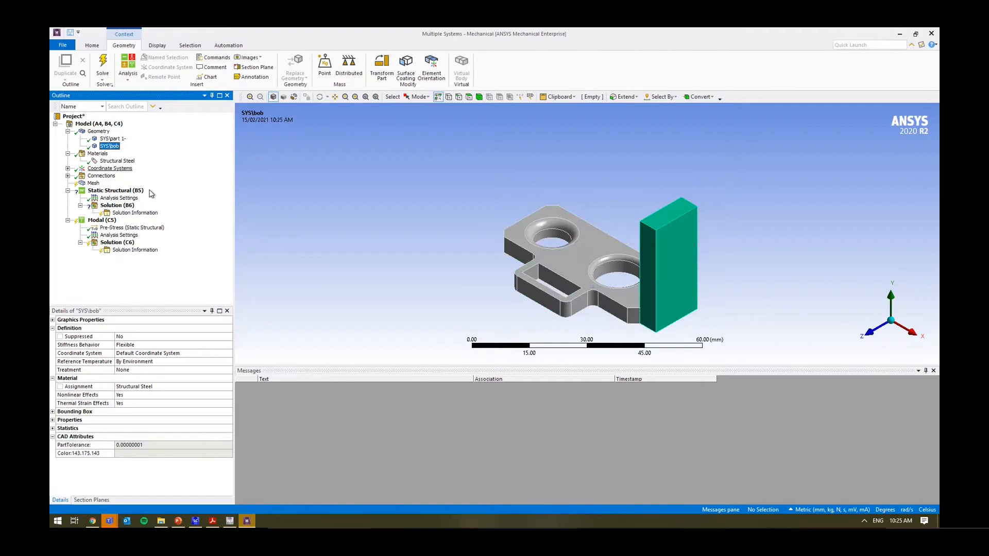
left_click(310, 220)
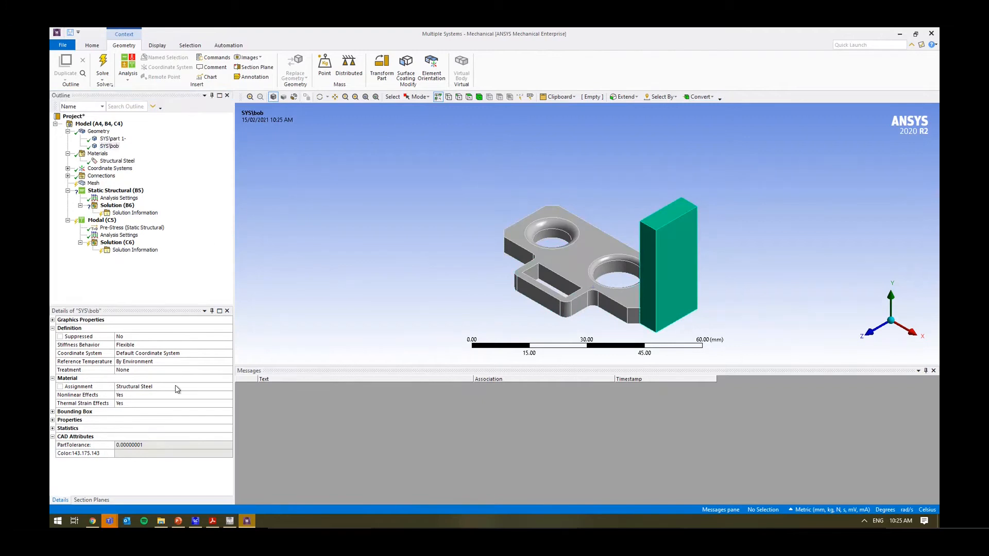
left_click(211, 387)
left_click(229, 386)
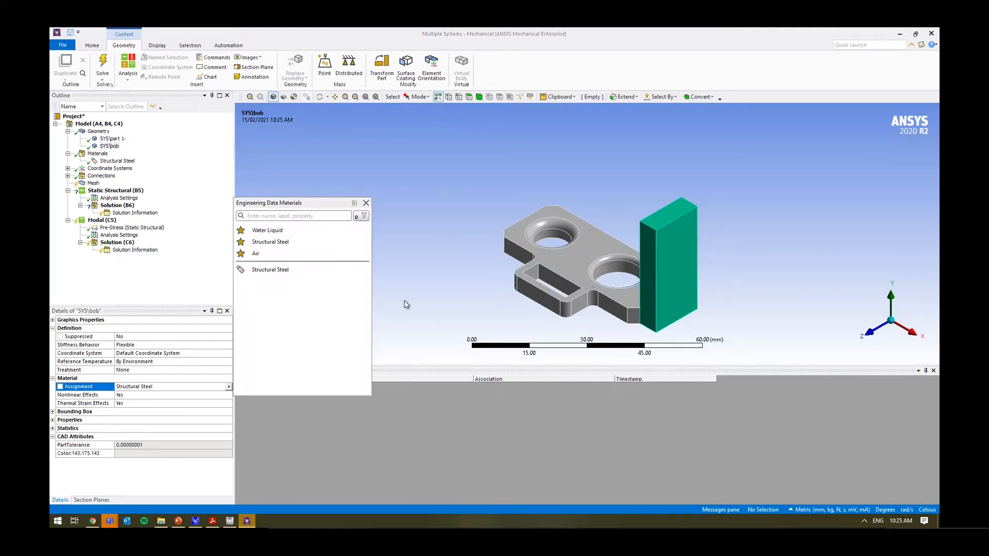
left_click(409, 304)
- Search the engineering data for copper and add Copper, C10100, hard to the model's materials
left_click(97, 154)
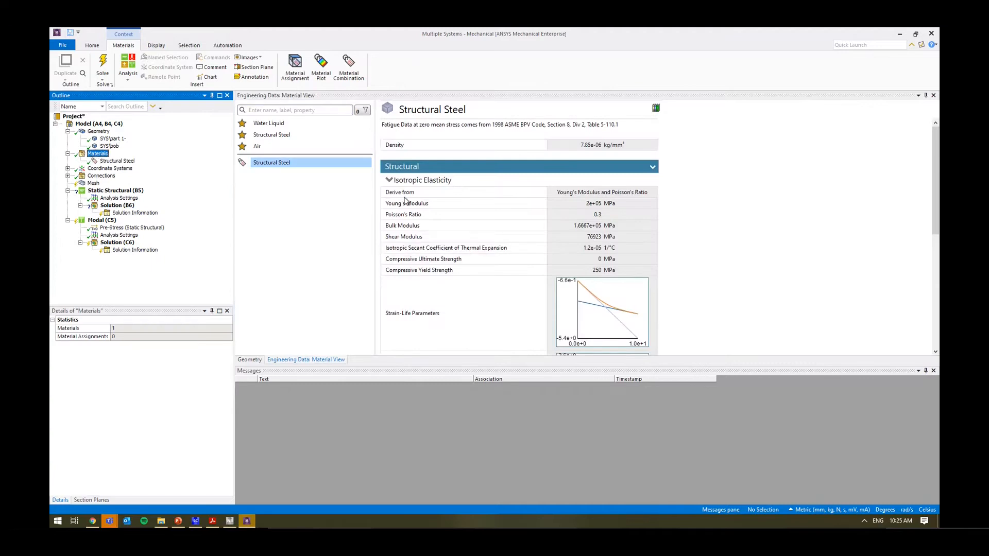
scroll(407, 200, "down", 3)
left_click(326, 108)
type("copper")
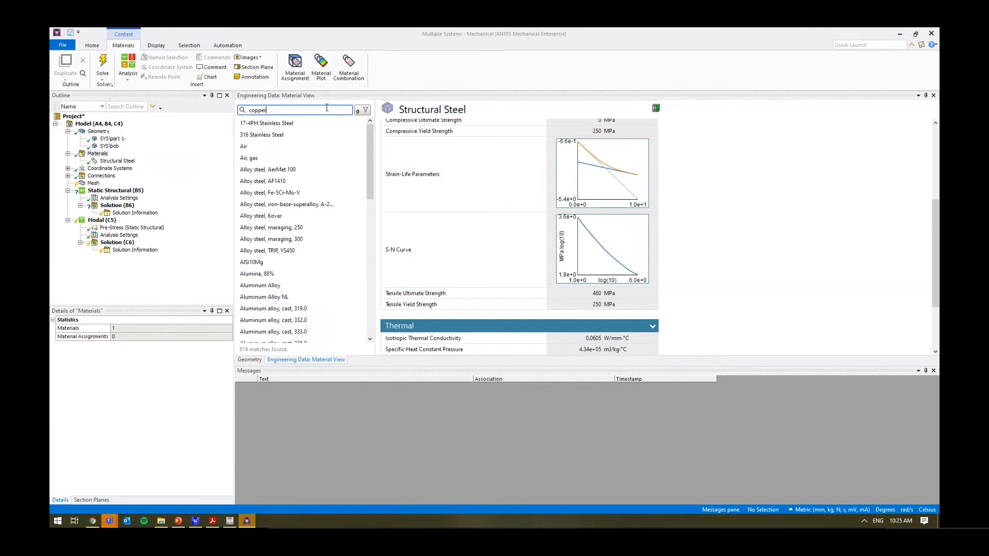
left_click(298, 123)
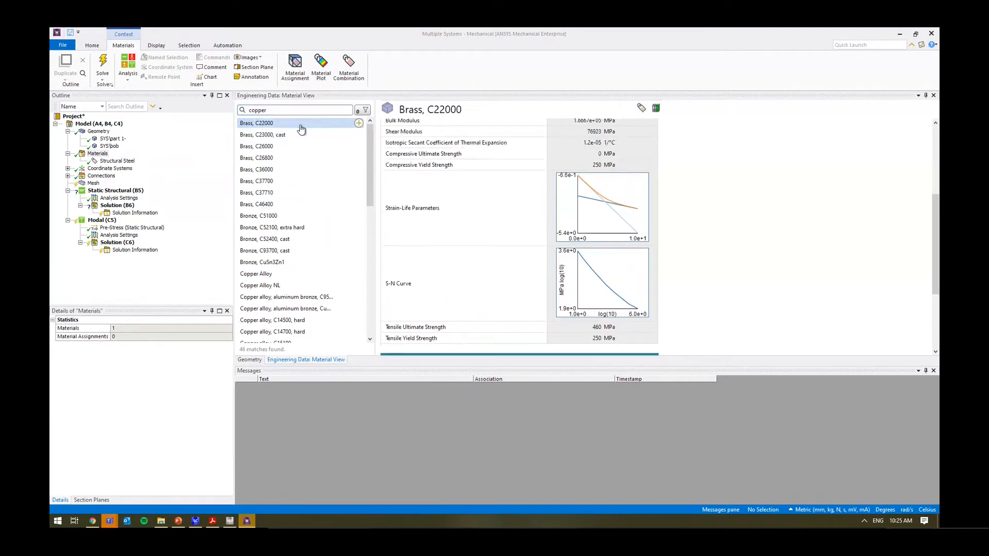
scroll(322, 191, "down", 5)
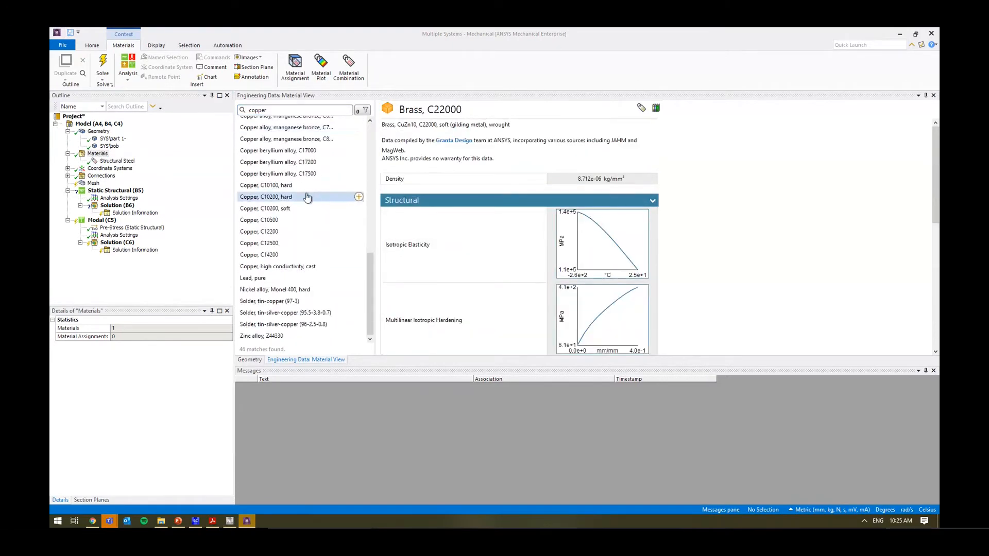
left_click(273, 324)
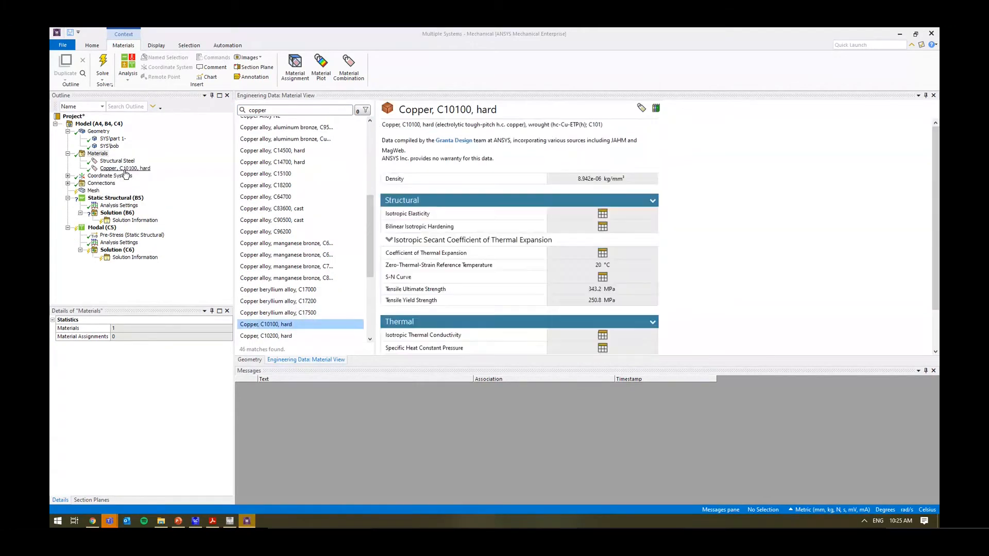
left_click_drag(361, 324, 126, 172)
- Assign Copper, C10100, hard as the material of the bob body
left_click(114, 146)
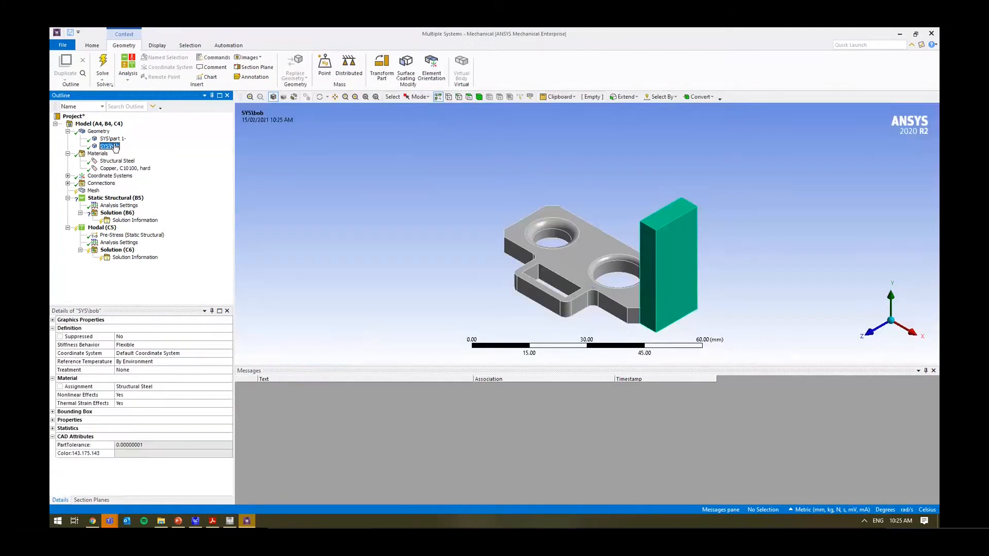
left_click(229, 387)
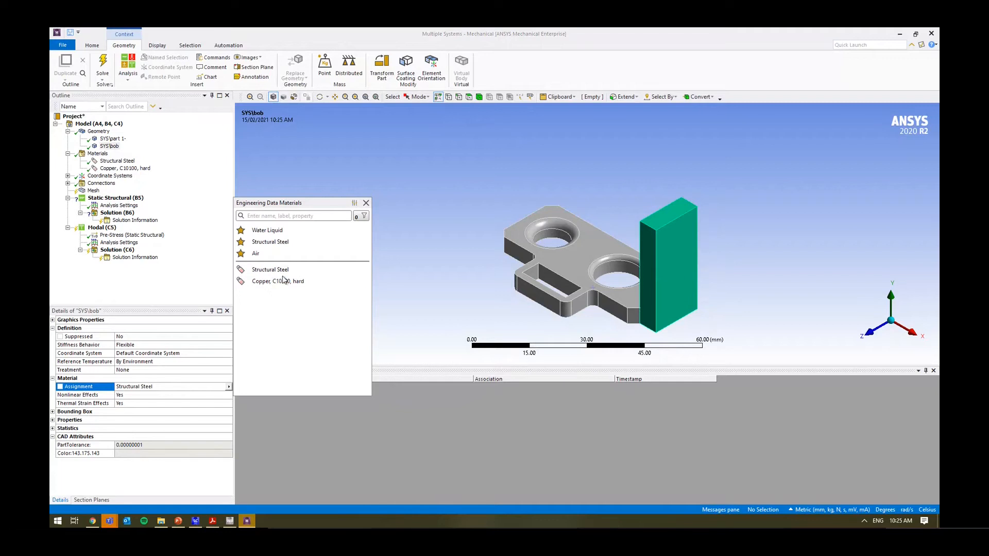
left_click(285, 281)
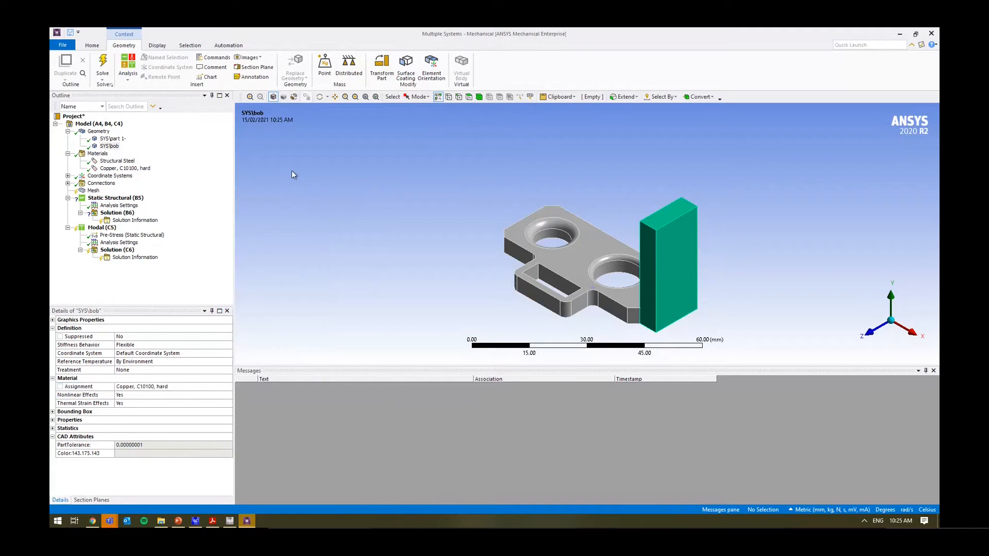
- Expand the Connections and Contacts branches and rename the contact region based on its definition
left_click(68, 184)
left_click(81, 191)
left_click(126, 197)
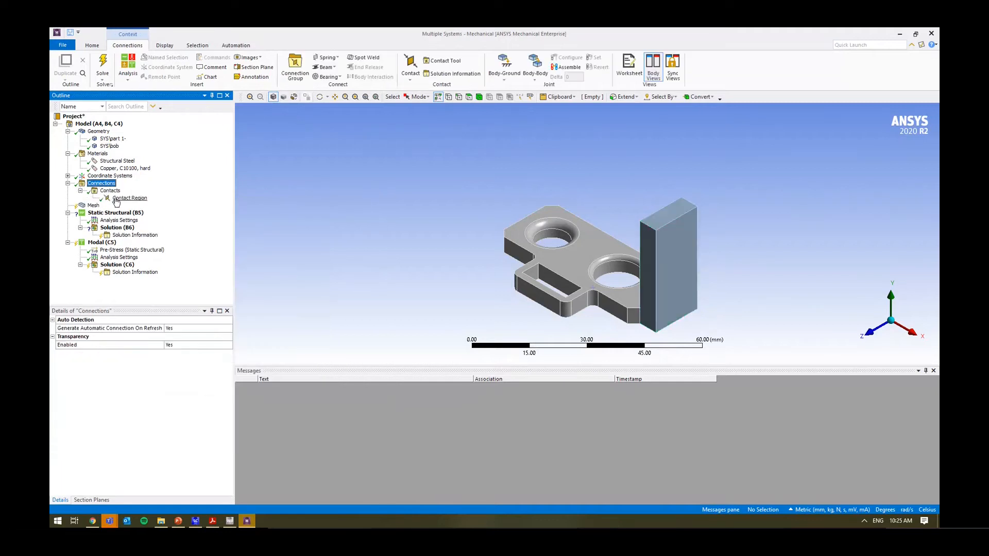
right_click(123, 198)
left_click(185, 394)
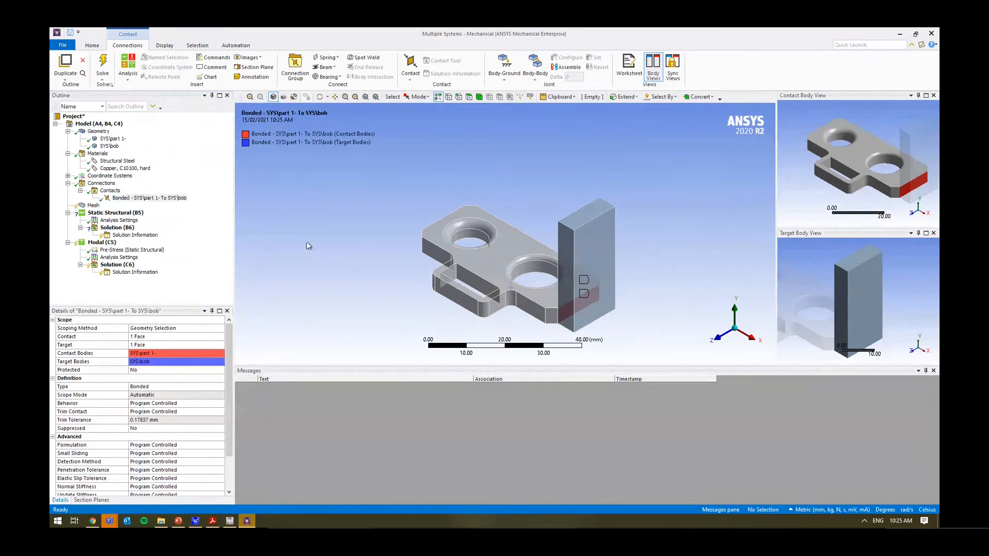
- Enlarge the contact and target body views, examine the faces joining part 1 and bob, and keep the contact type Bonded
middle_click_drag(423, 291, 394, 246, "ctrl")
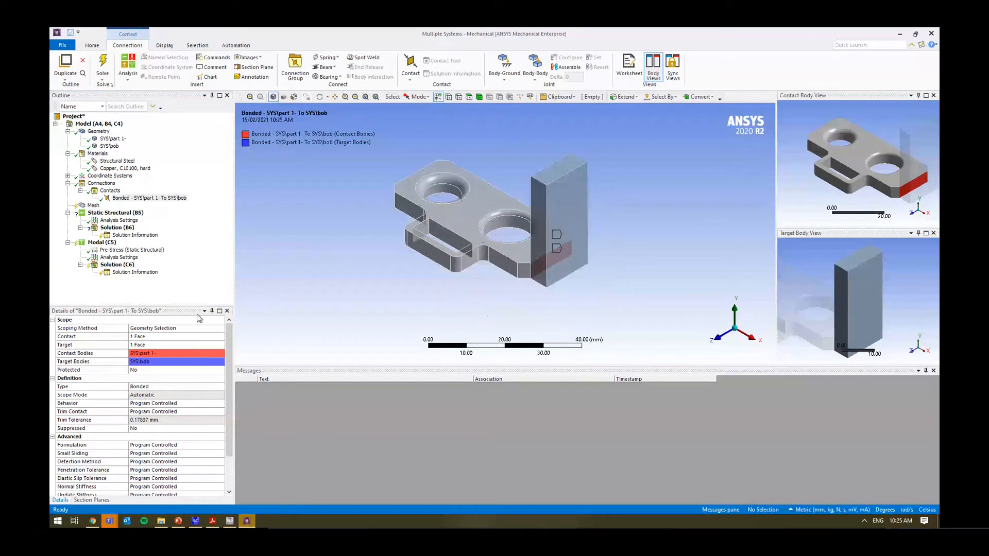
left_click_drag(197, 304, 198, 284)
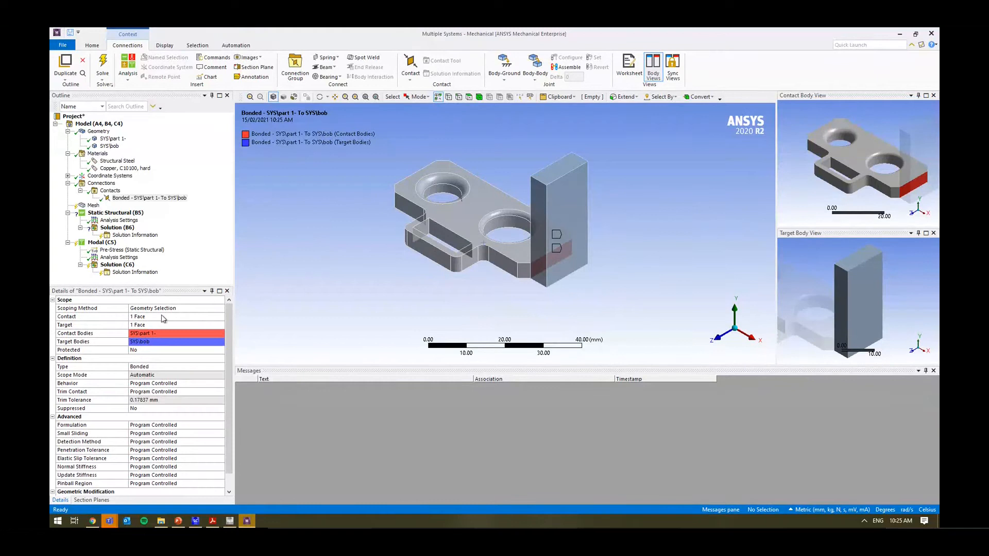
left_click_drag(776, 170, 627, 175)
left_click_drag(721, 364, 721, 469)
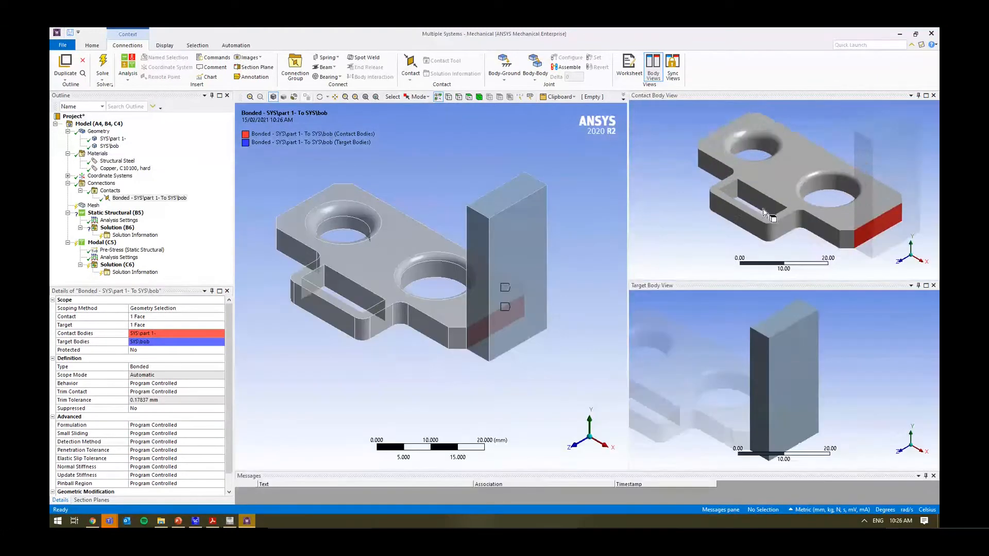
scroll(845, 214, "up", 5)
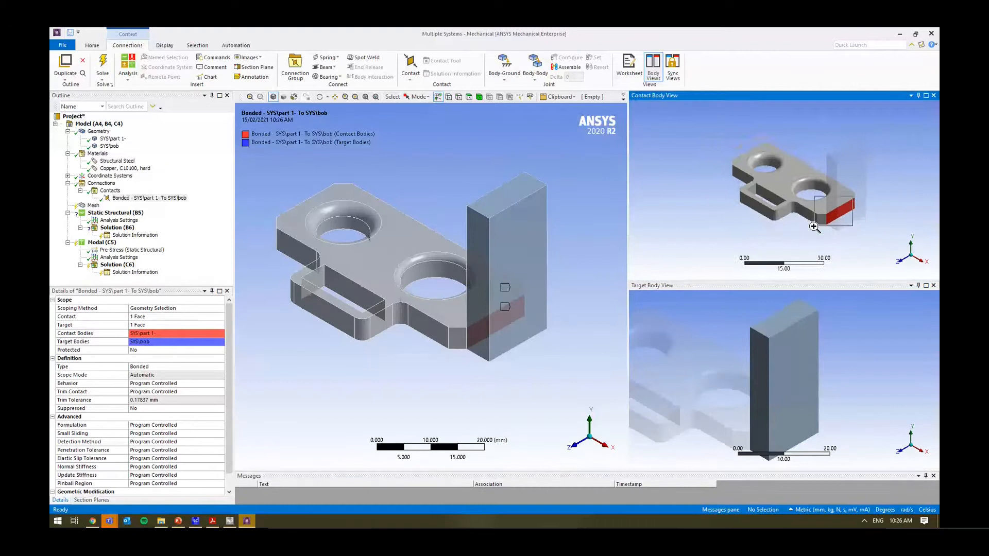
middle_click_drag(766, 425, 787, 352)
scroll(705, 384, "down", 2)
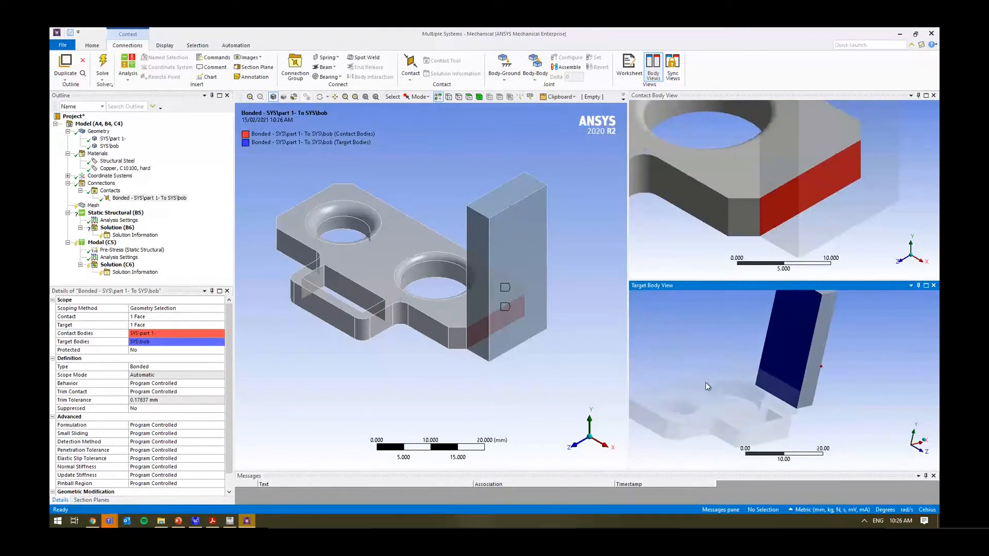
left_click(221, 367)
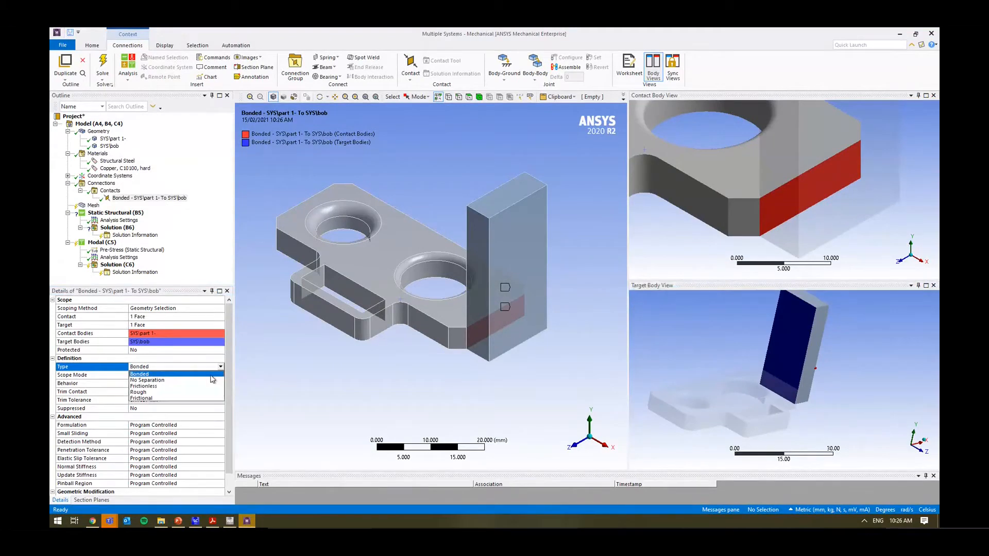
left_click(212, 377)
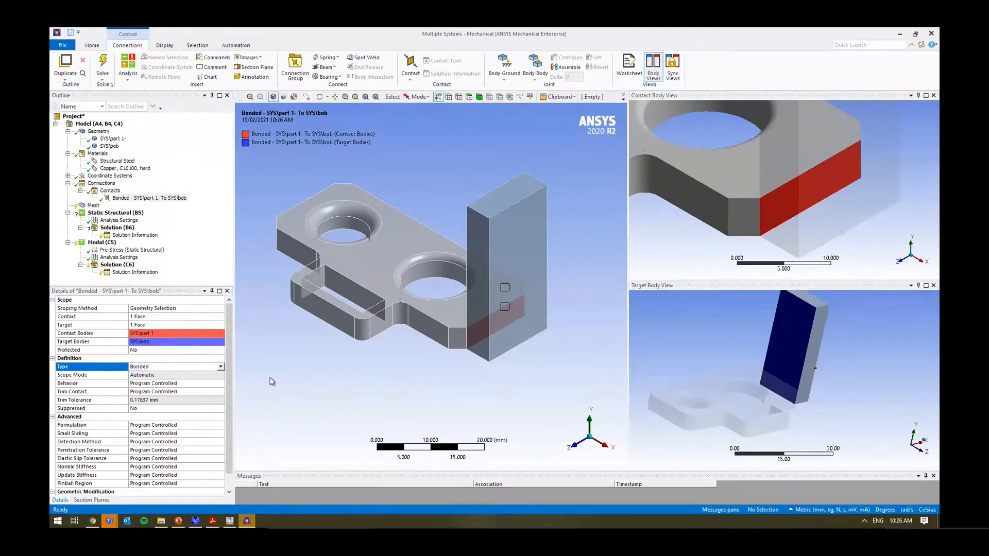
- Generate the mesh with default settings, expand its Sizing details, and inspect the elements on both bodies
left_click(93, 205)
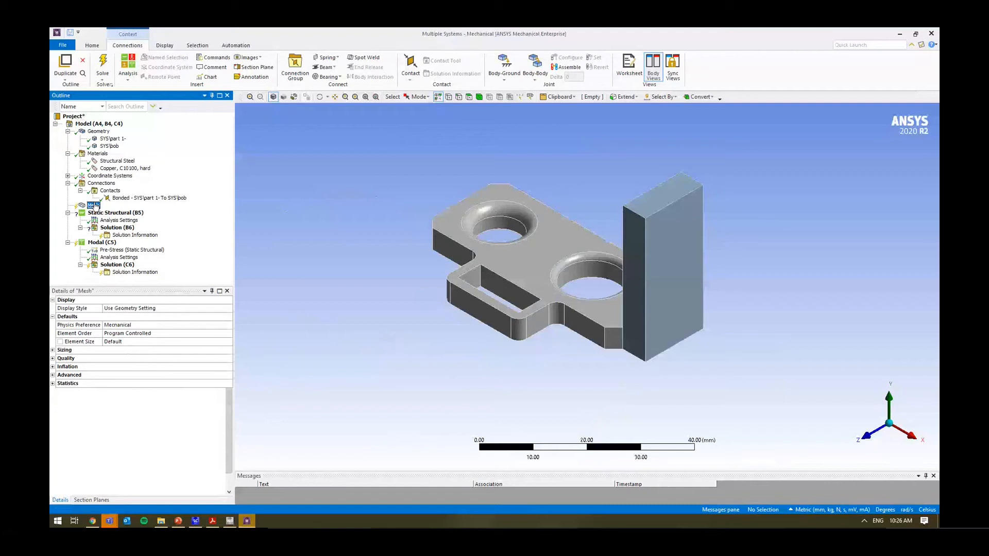
right_click(95, 206)
left_click(133, 233)
left_click(116, 352)
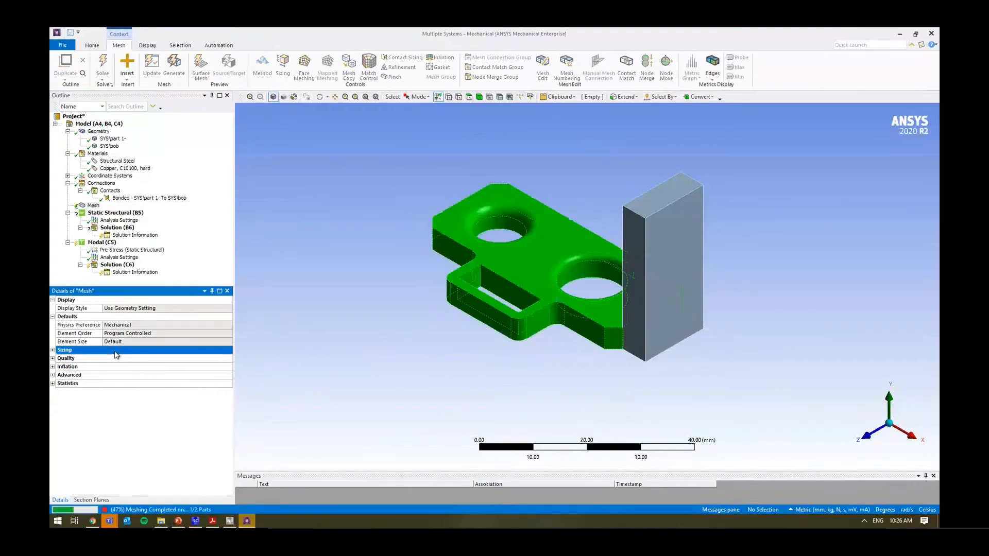
double_click(116, 352)
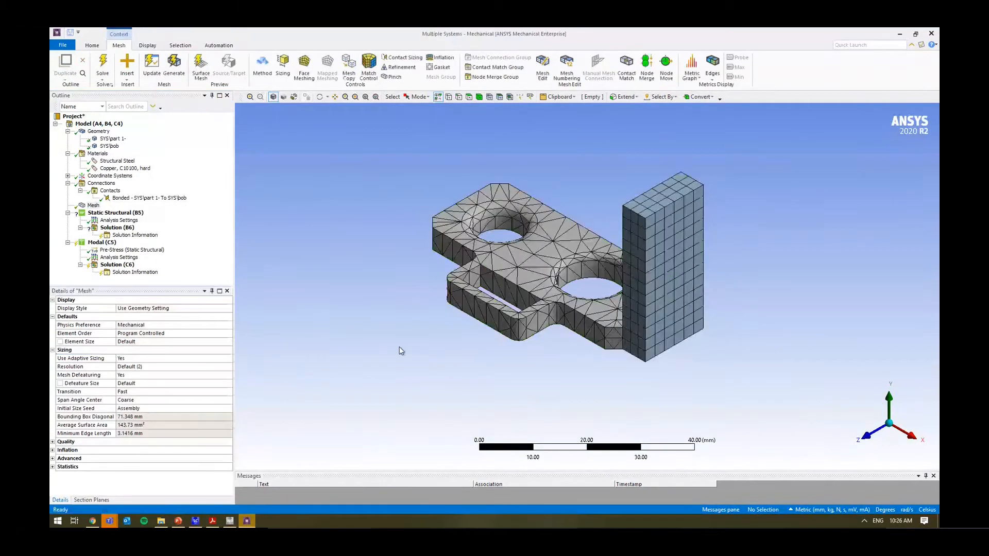
middle_click_drag(400, 349, 577, 340)
left_click(645, 201)
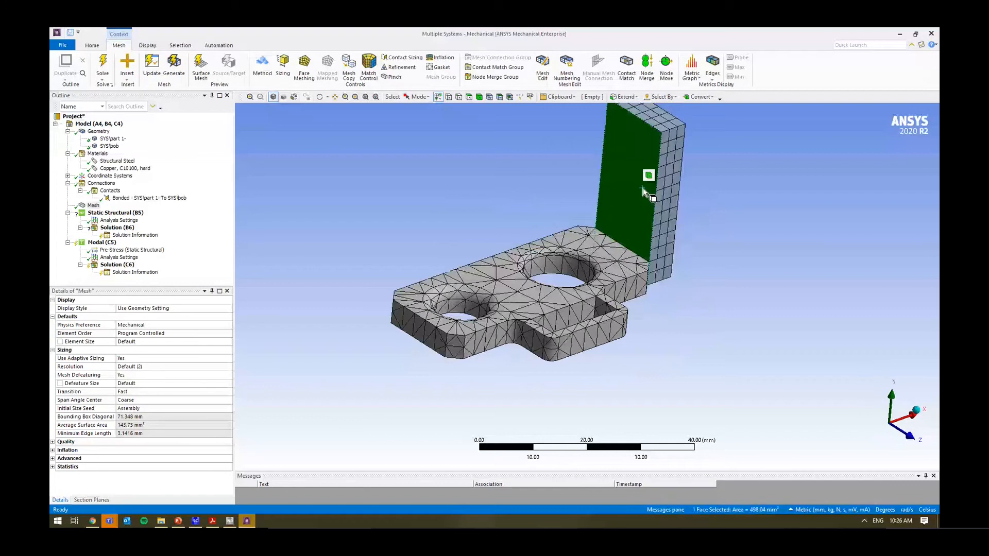
- Disable adaptive sizing, enable Capture Curvature, regenerate the mesh, and inspect the elements around the holes
double_click(155, 358)
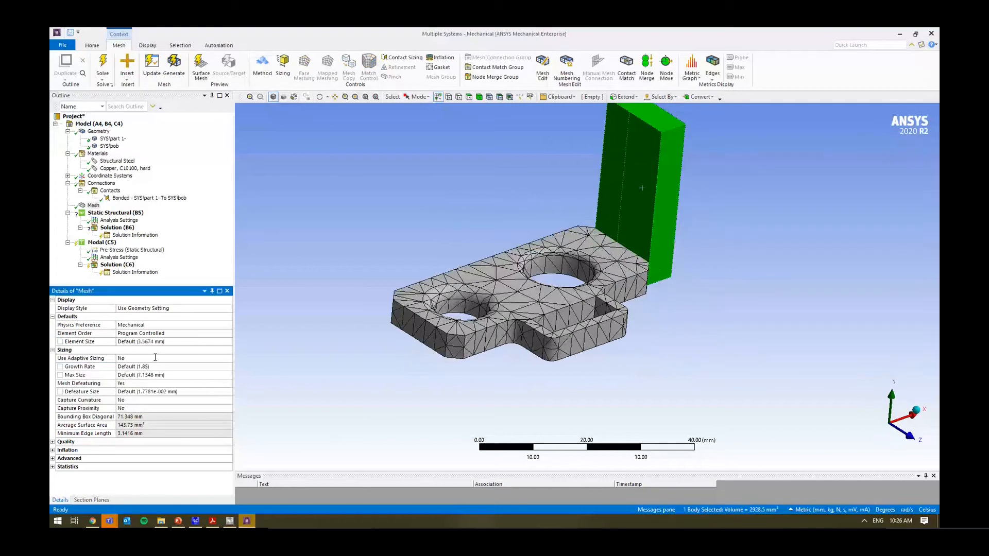
double_click(148, 402)
left_click(314, 404)
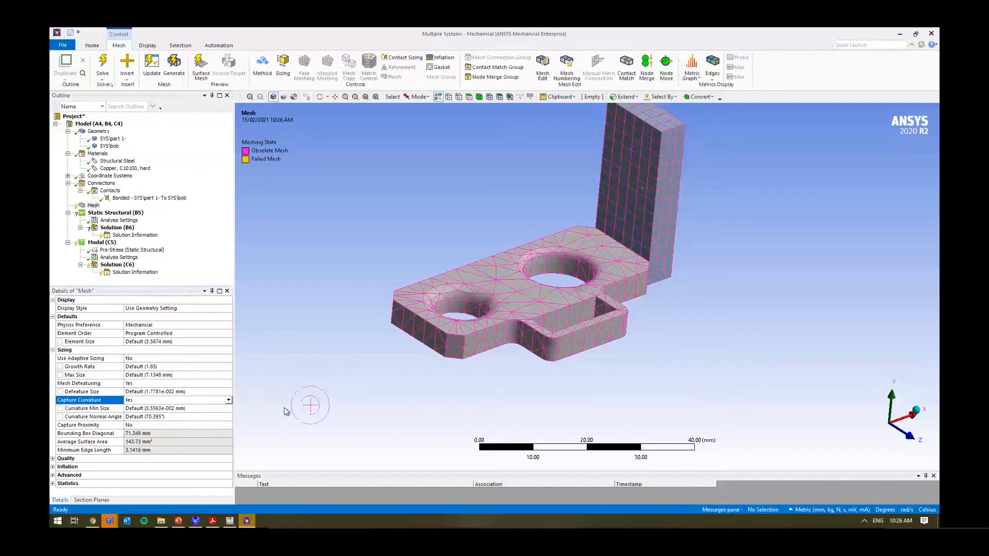
right_click(93, 212)
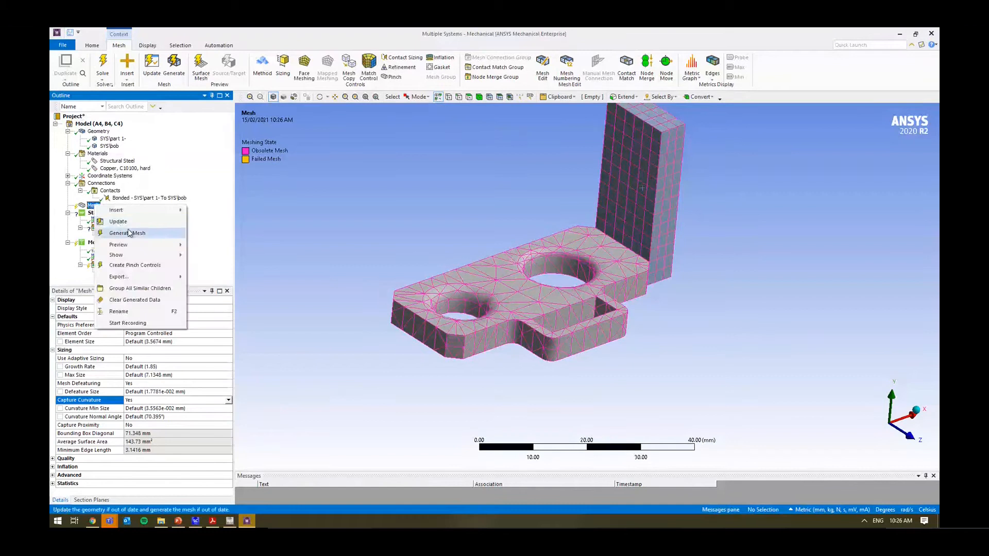
left_click(118, 231)
scroll(471, 310, "up", 10)
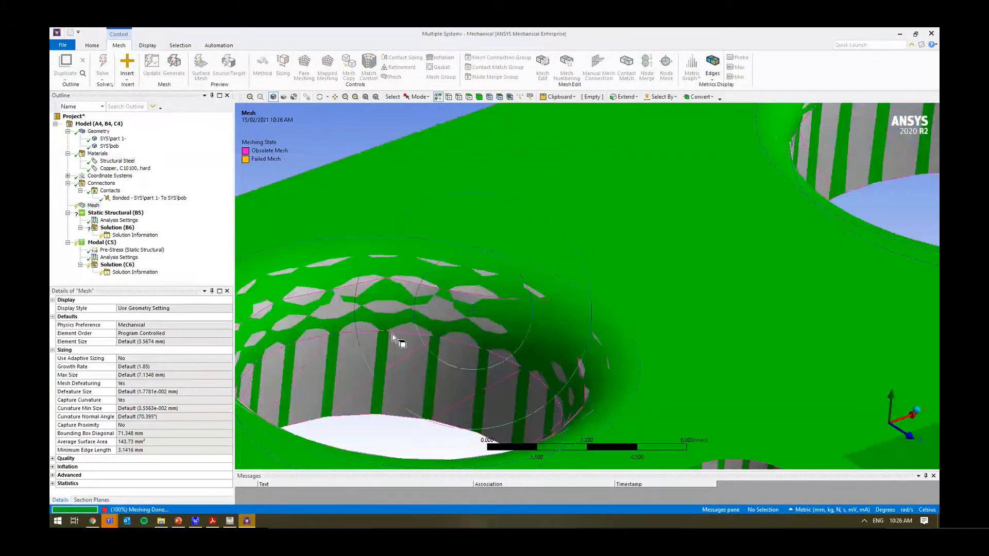
scroll(408, 399, "down", 3)
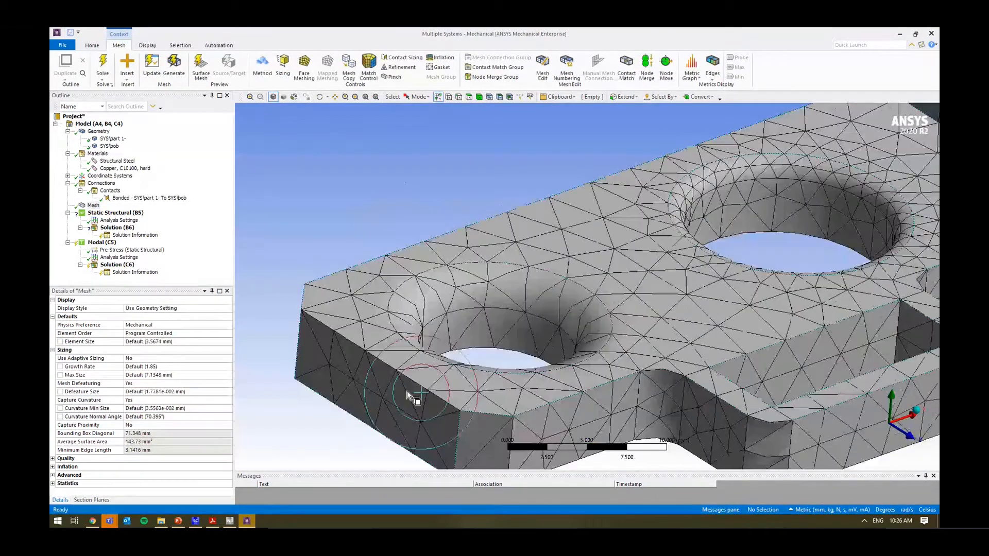
scroll(410, 397, "down", 3)
- Set the mesh element size to 2 mm and regenerate the mesh
left_click(171, 341)
type("2")
key("Return")
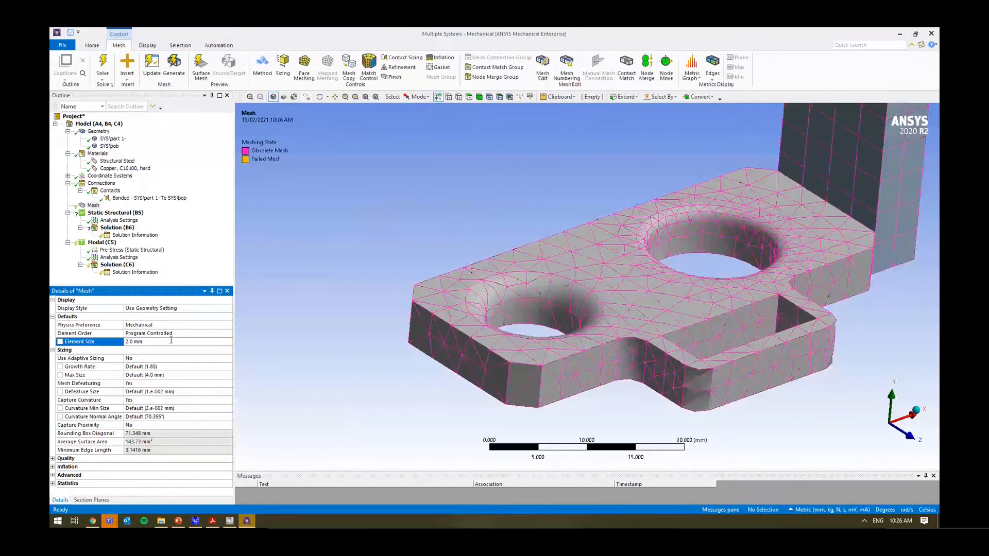
right_click(94, 207)
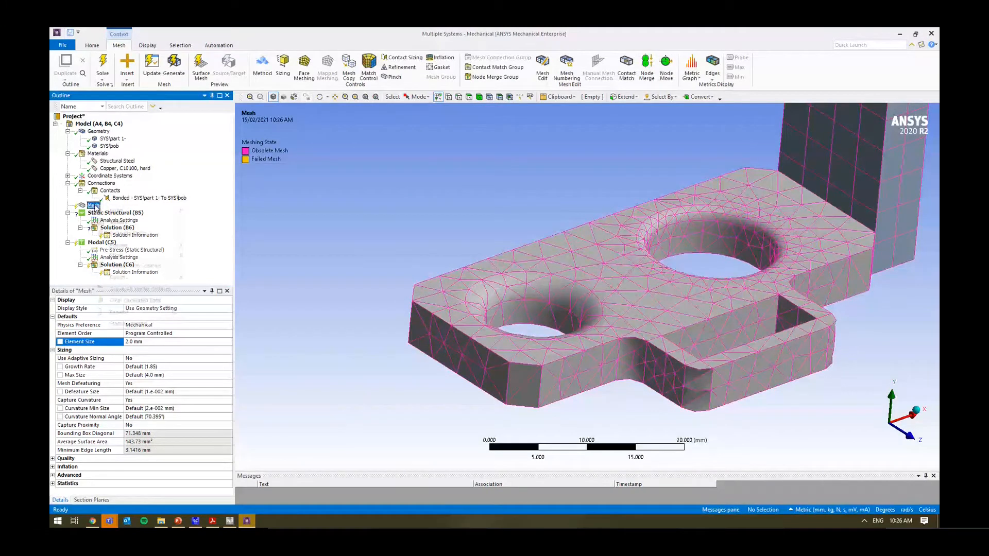
left_click(112, 229)
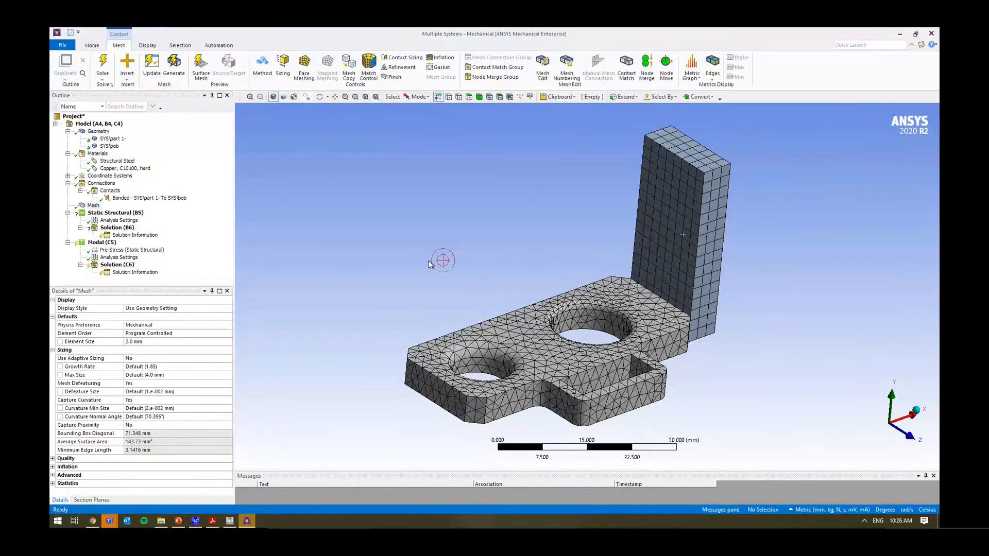
middle_click_drag(428, 260, 442, 206)
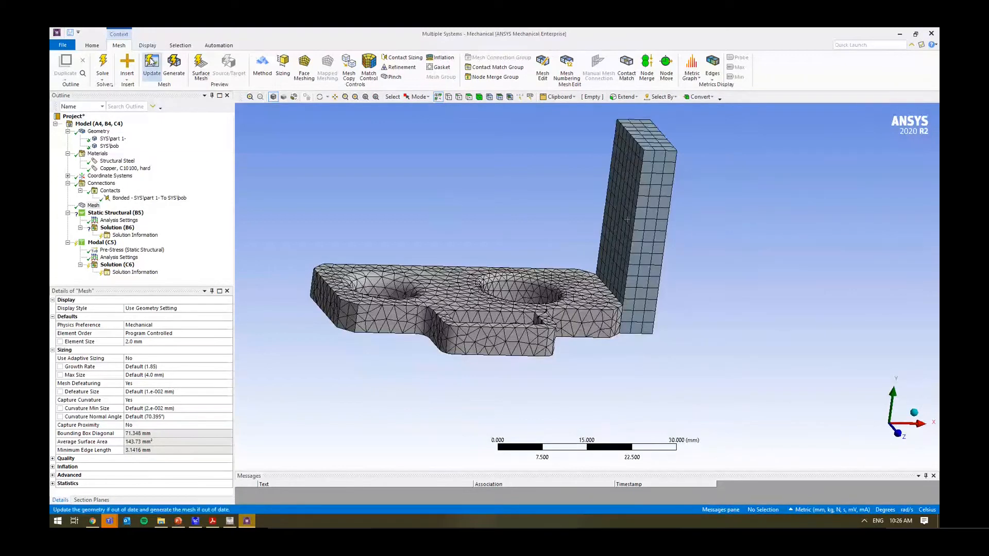
- Check the available unit systems and keep Metric (mm, kg, N, s, mV, mA)
left_click(91, 46)
left_click(386, 64)
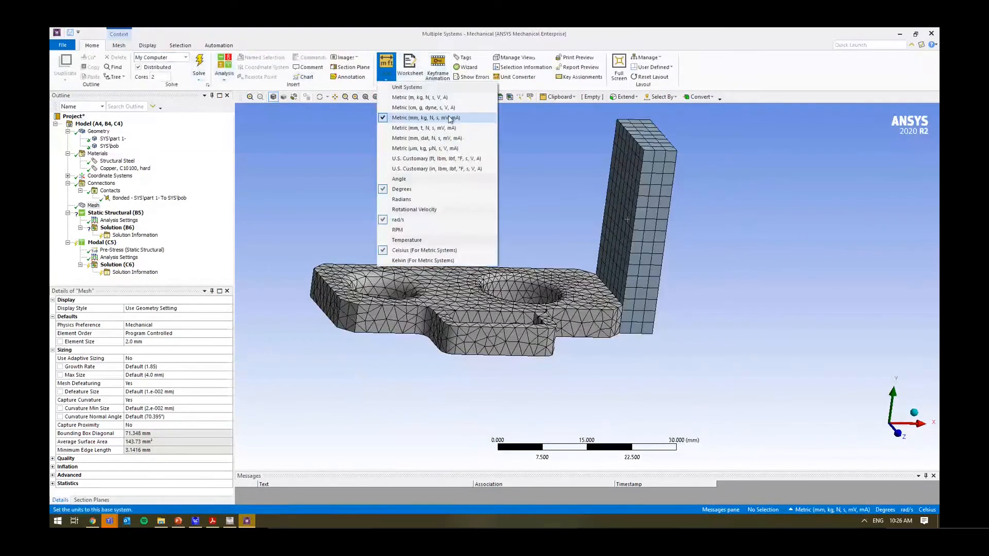
left_click(453, 118)
mouse_move(520, 128)
middle_mouse_down()
mouse_move(330, 219)
mouse_move(330, 236)
middle_mouse_up()
- Insert a Static Structural force on the inner cylindrical face of part 1's hole farthest from bob
left_click(94, 206)
left_click(118, 213)
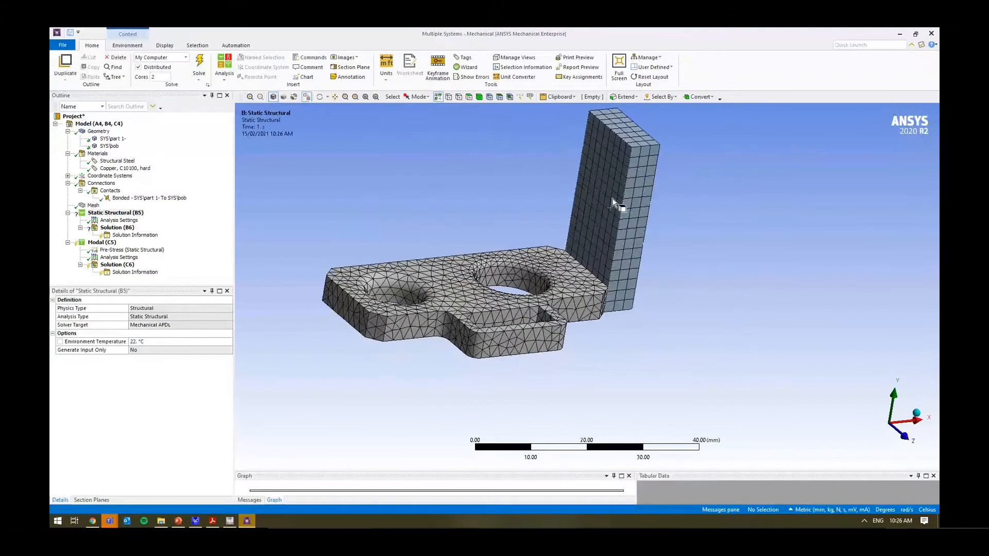
left_click(400, 304)
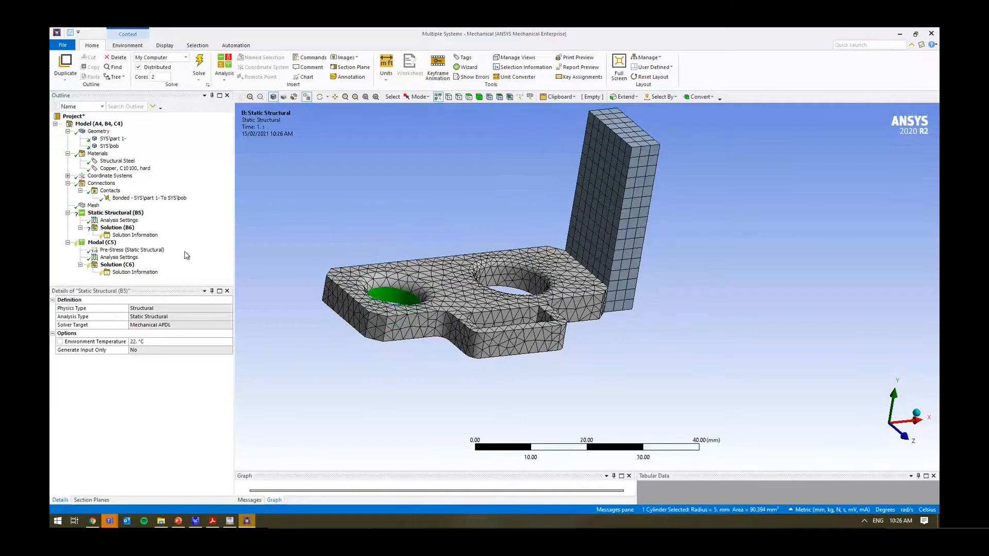
right_click(129, 214)
mouse_move(160, 222)
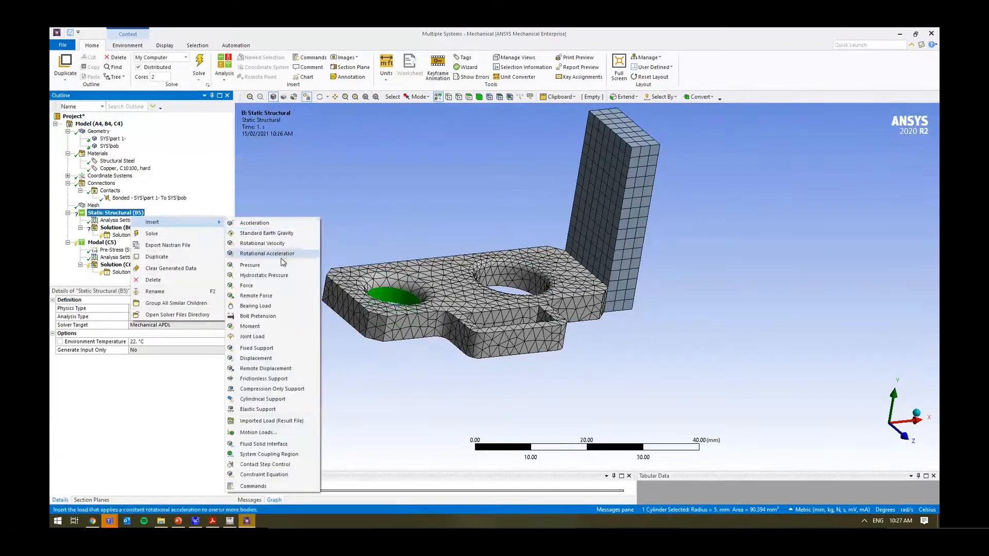
left_click(247, 286)
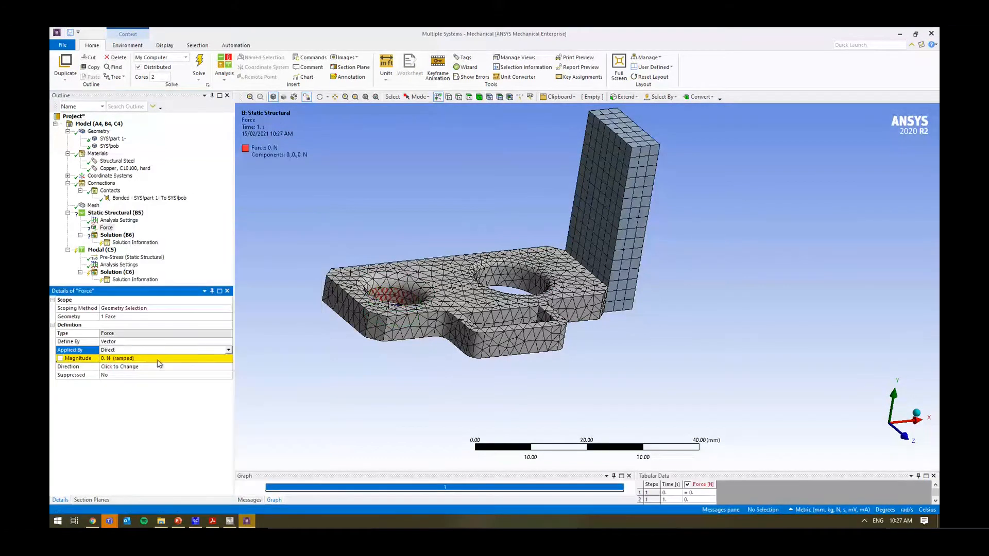
- Define the force by Components, apply it by Surface Effect, and set its Y component to -10 N
left_click(169, 343)
left_click(164, 355)
left_click(165, 351)
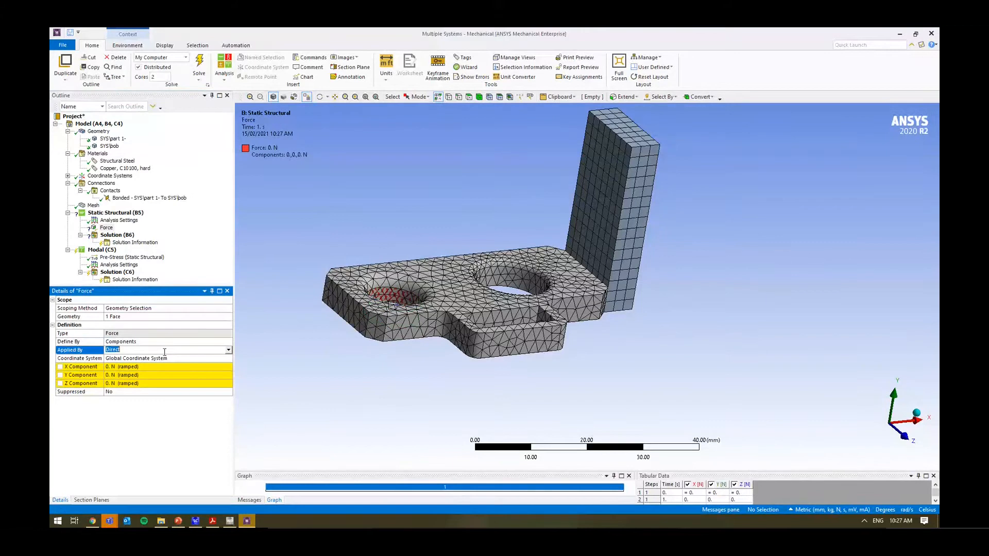
double_click(165, 352)
middle_click_drag(363, 370, 328, 370)
left_click(166, 377)
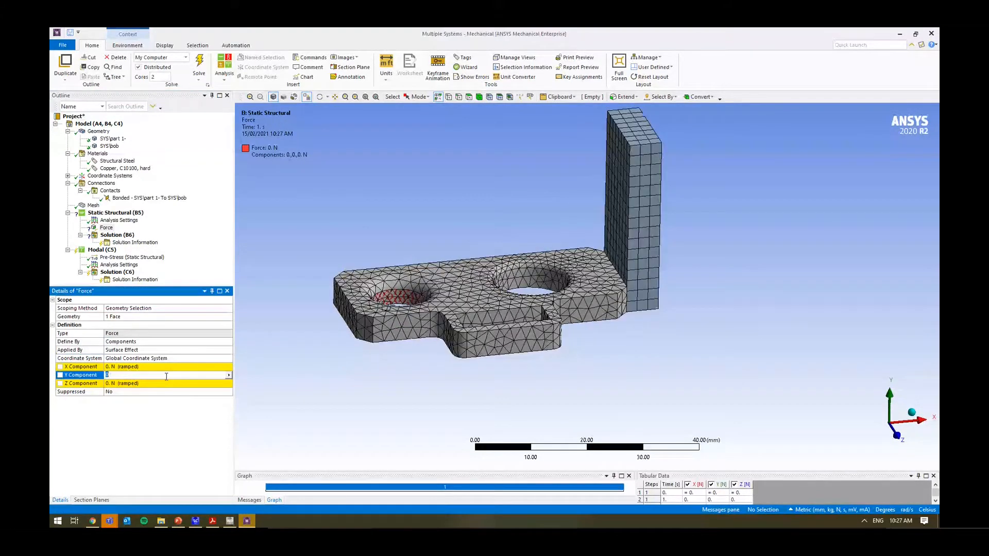
type("-10")
key("Return")
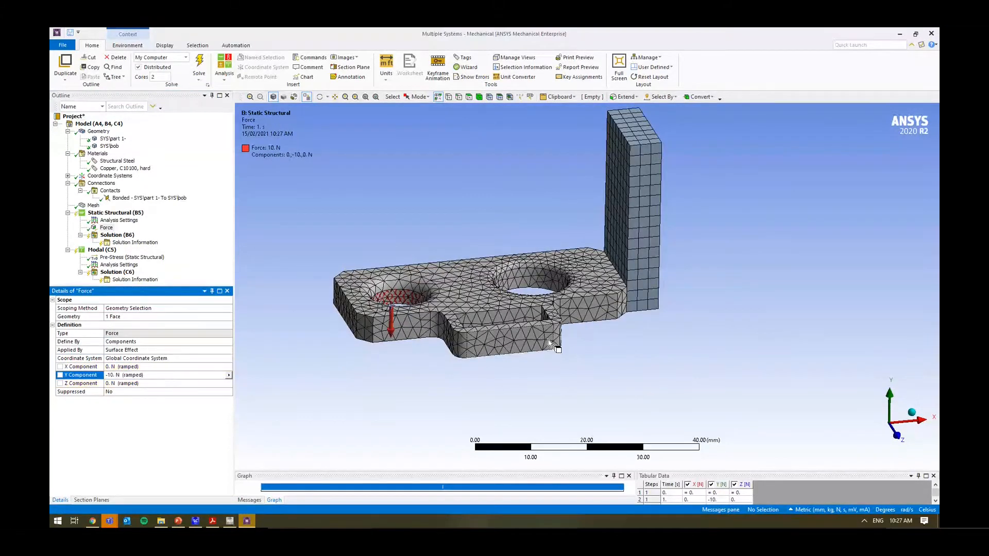
- Add a Fixed support to the top face of the bob body
middle_click_drag(663, 325, 615, 361)
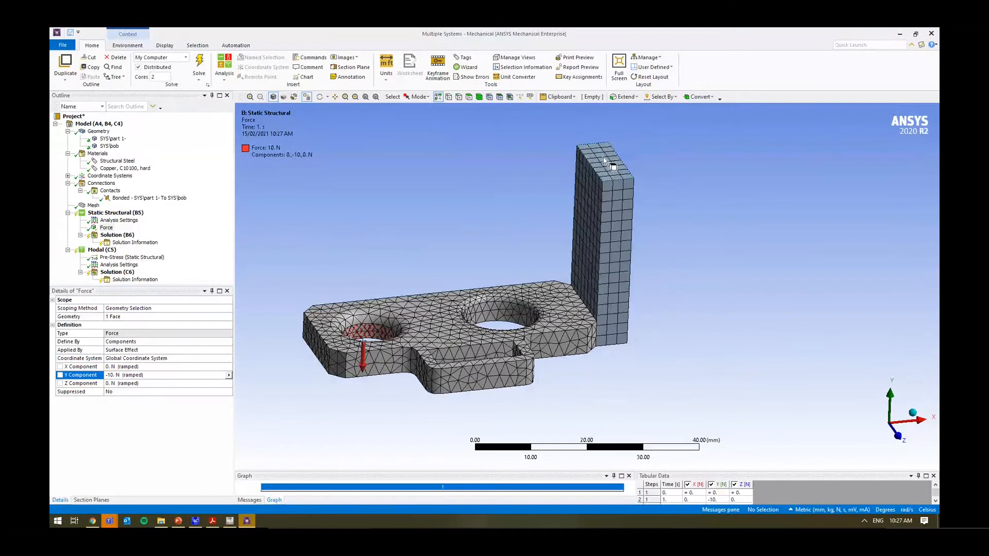
left_click(605, 162)
left_click(126, 46)
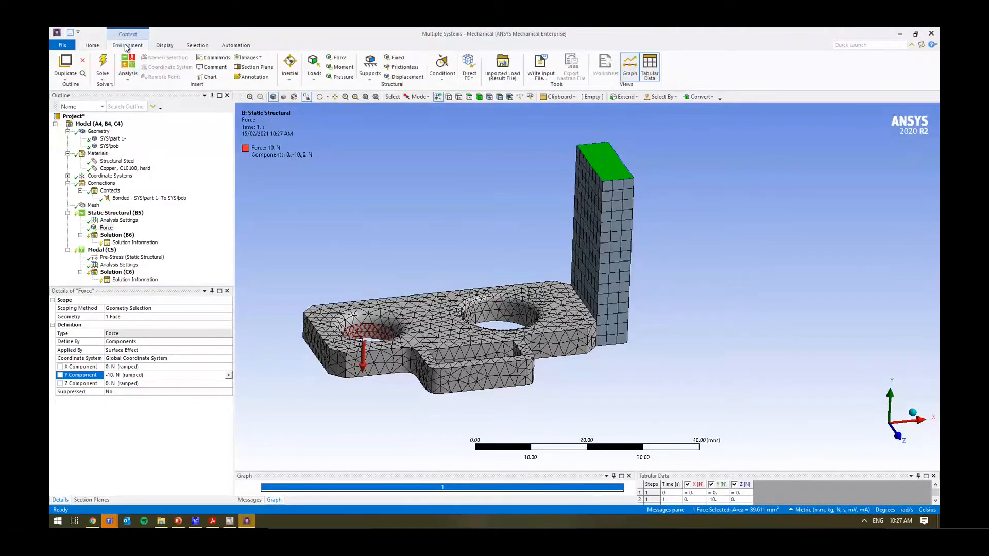
left_click(370, 69)
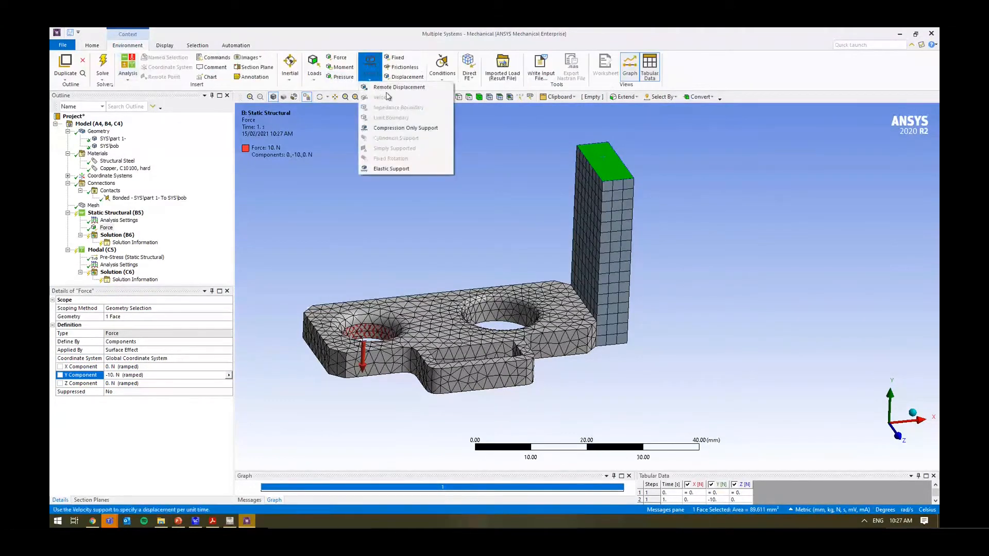
left_click(402, 61)
scroll(391, 187, "up", 2)
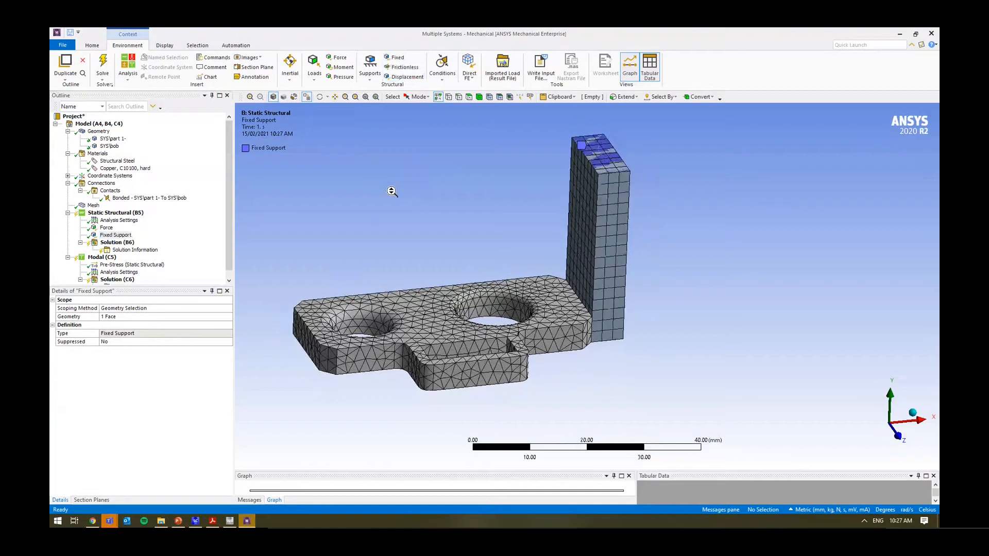
scroll(391, 191, "down", 1)
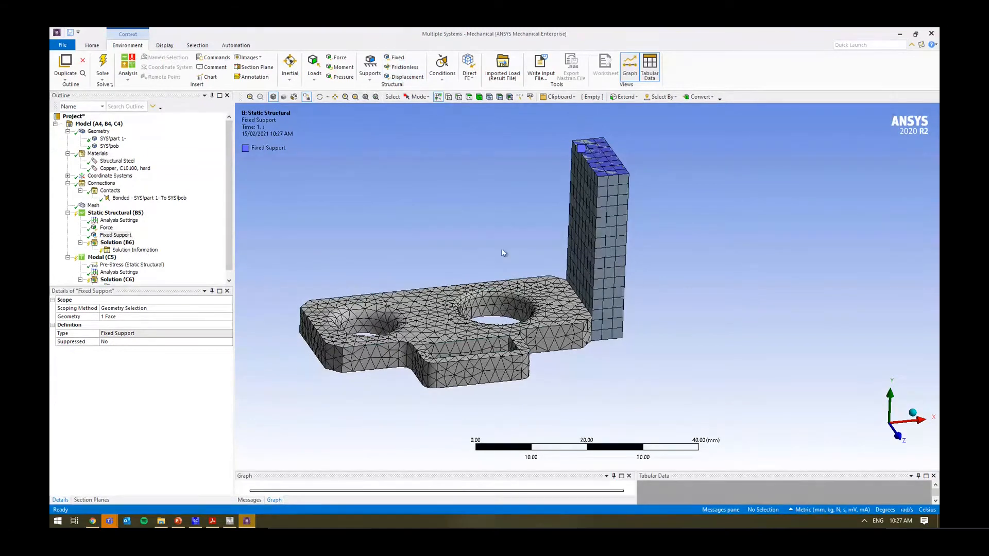
- Solve the Static Structural analysis
left_click(116, 242)
right_click(137, 246)
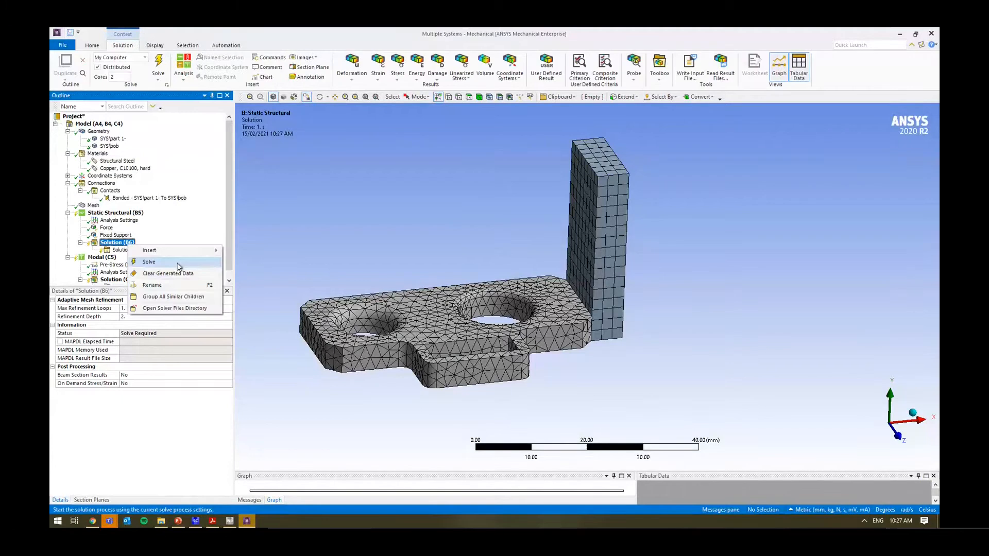
key("Escape")
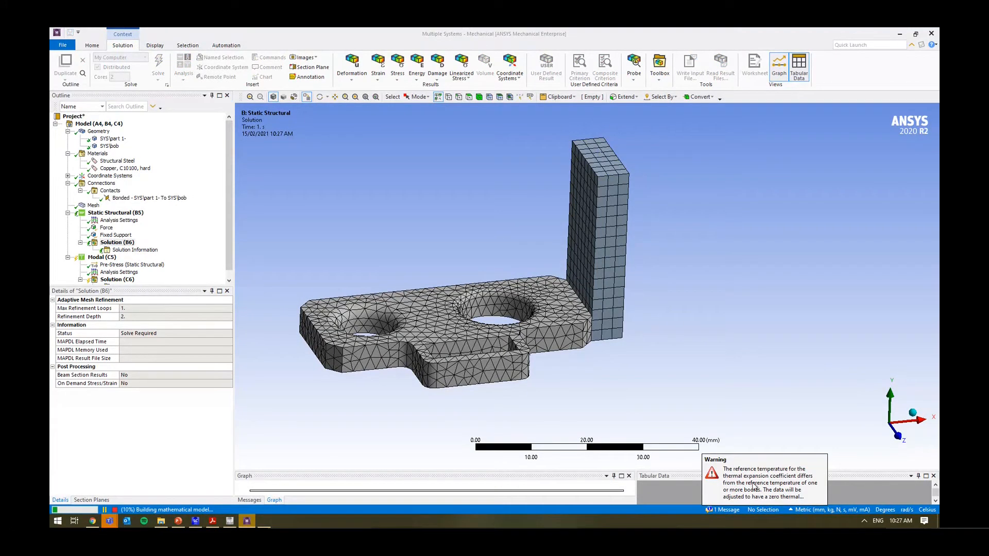
- Open the full text of the solver warning about the thermal expansion reference temperature, read it and close it
left_click(747, 510)
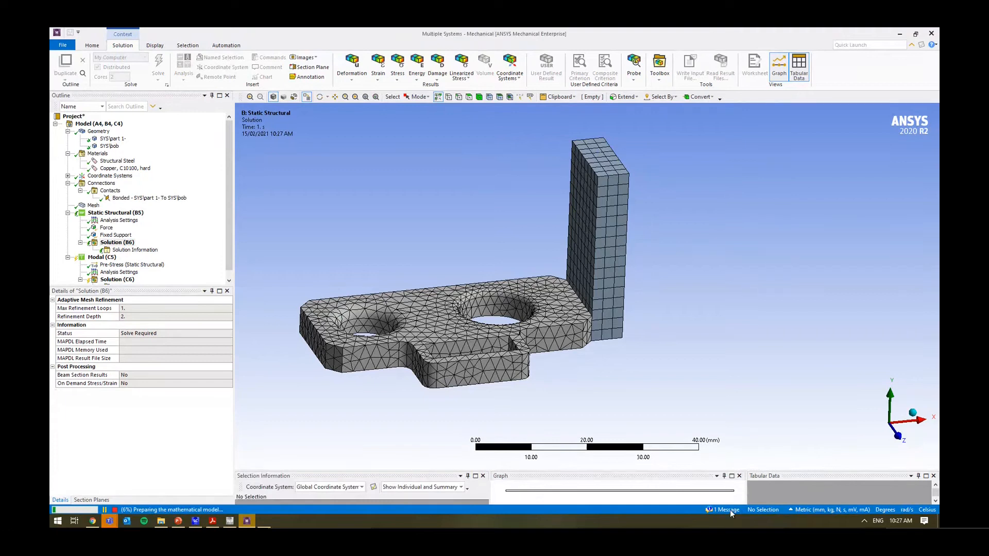
left_click(730, 510)
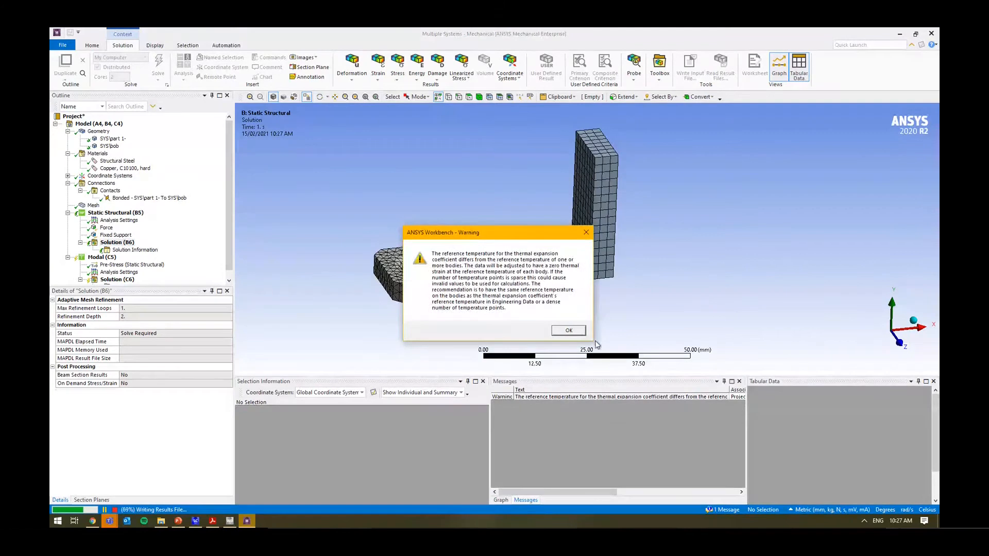
left_click(568, 330)
- Examine the thermal expansion and other property data of the Copper, C10100, hard and Structural Steel materials
left_click(125, 168)
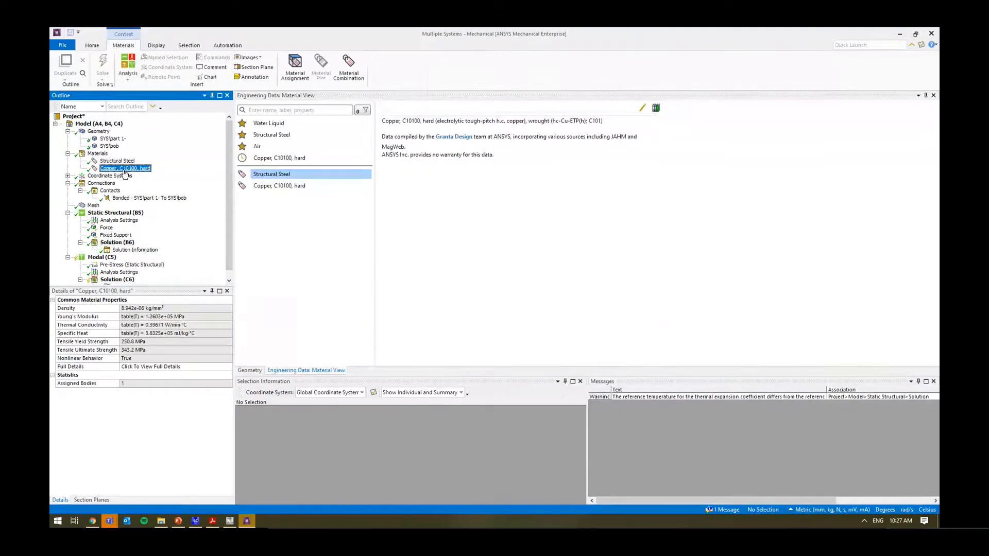
scroll(373, 232, "down", 5)
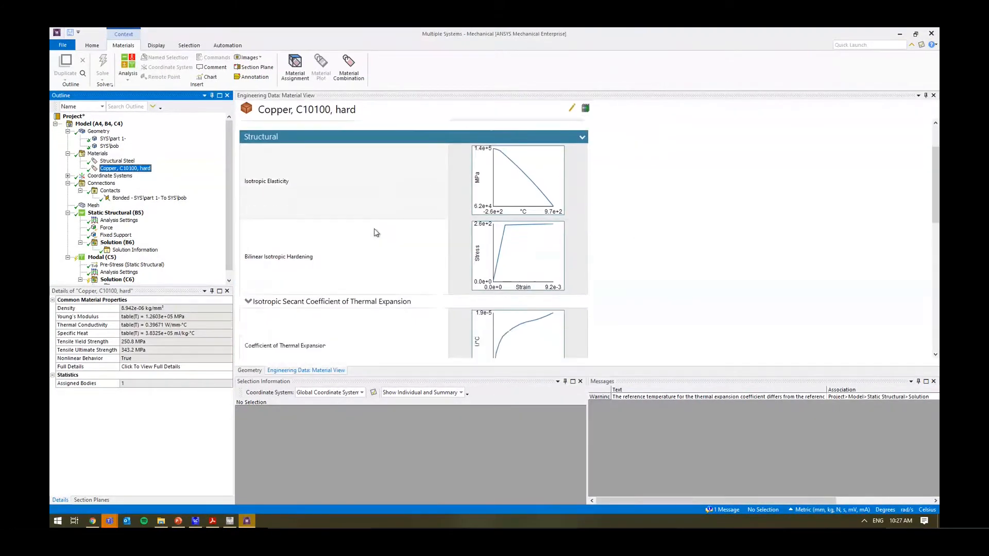
scroll(361, 232, "up", 1)
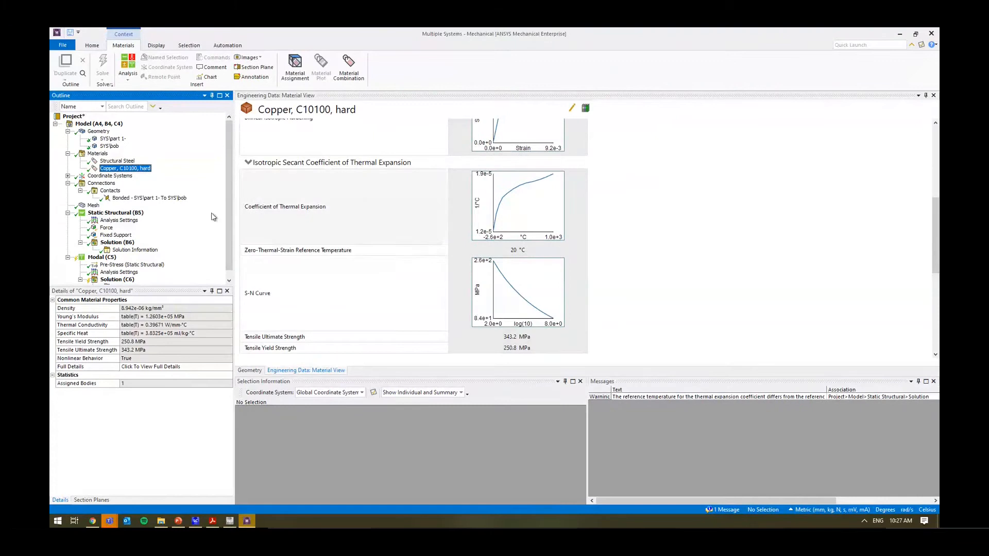
left_click(126, 162)
scroll(320, 265, "down", 8)
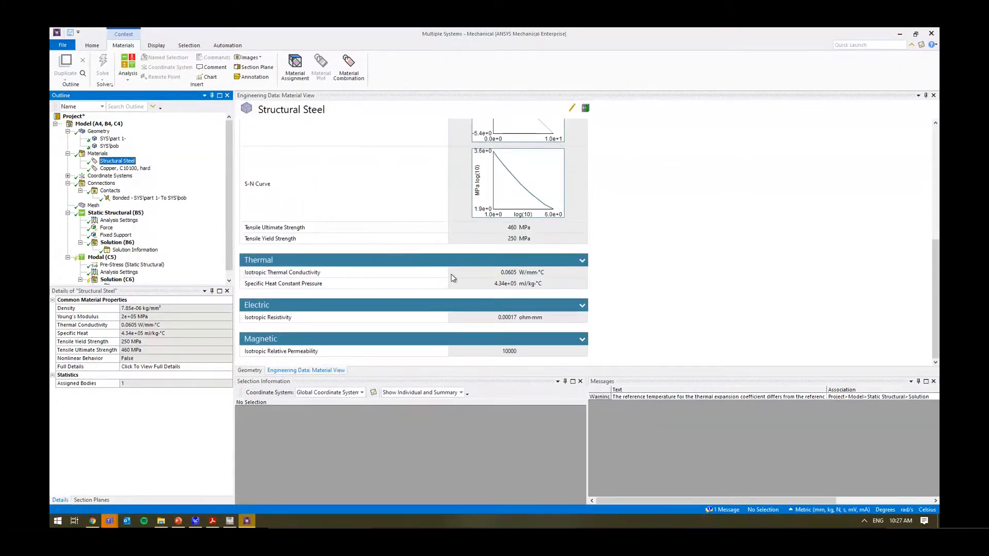
- Insert Total Deformation and Equivalent (von-Mises) Strain results in the Static Structural solution
left_click(129, 214)
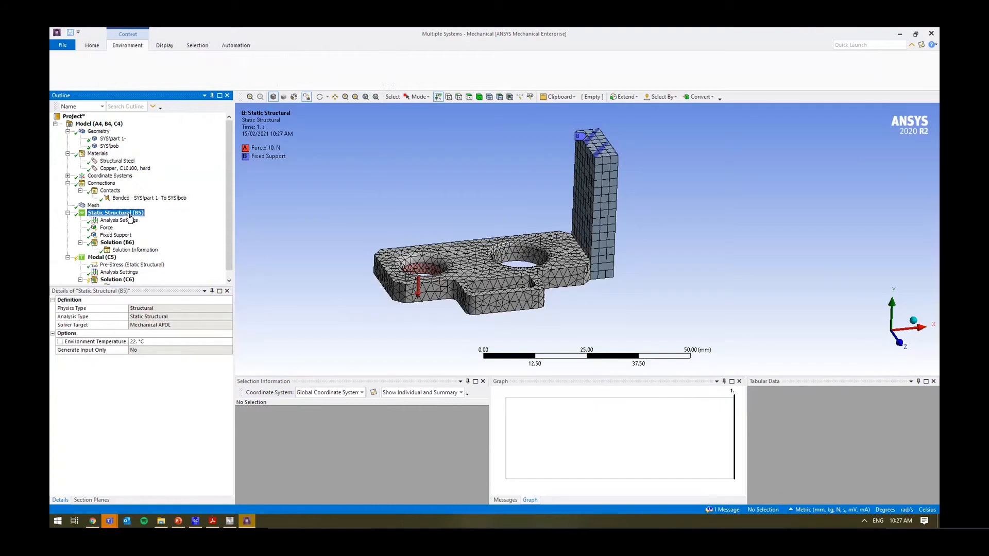
left_click(375, 97)
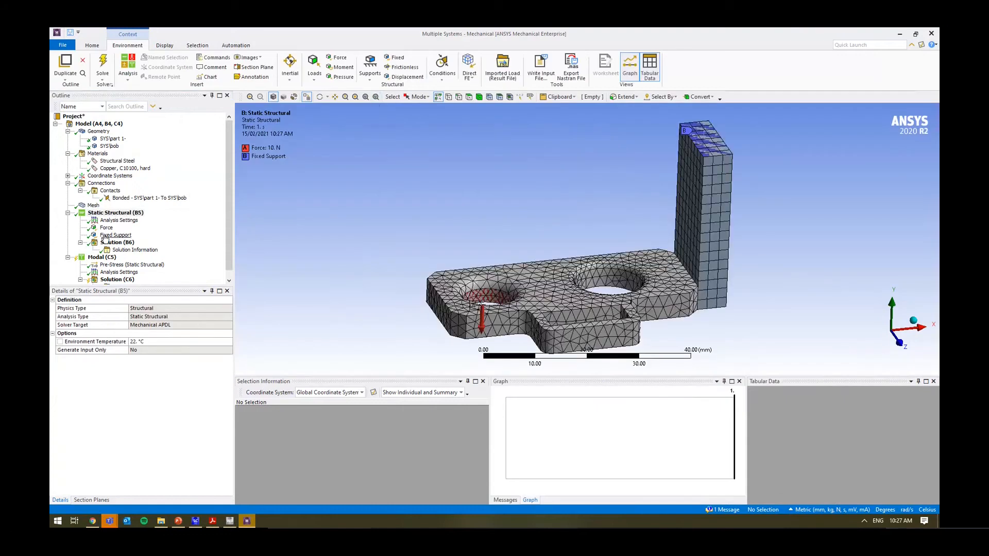
left_click(118, 242)
right_click(119, 243)
mouse_move(170, 251)
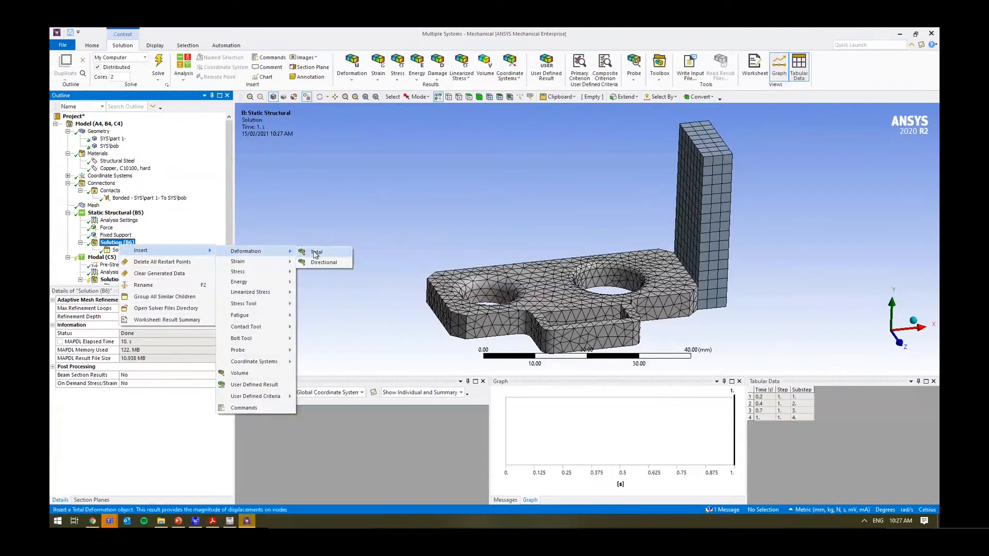
left_click(314, 251)
right_click(134, 243)
mouse_move(206, 248)
mouse_move(278, 261)
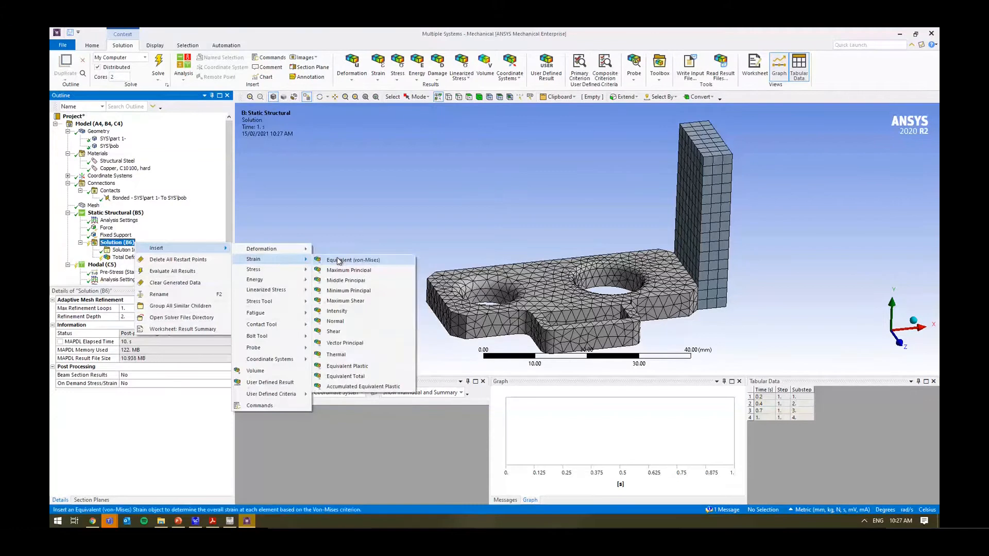
left_click(339, 260)
- Delete all restart points of the Static Structural solution and evaluate all its results
right_click(113, 244)
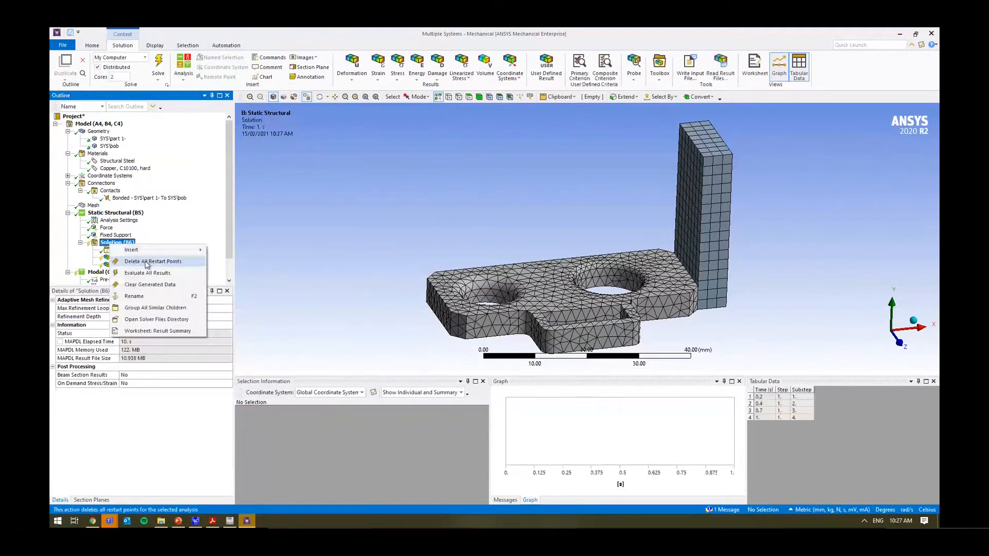
left_click(146, 263)
right_click(126, 243)
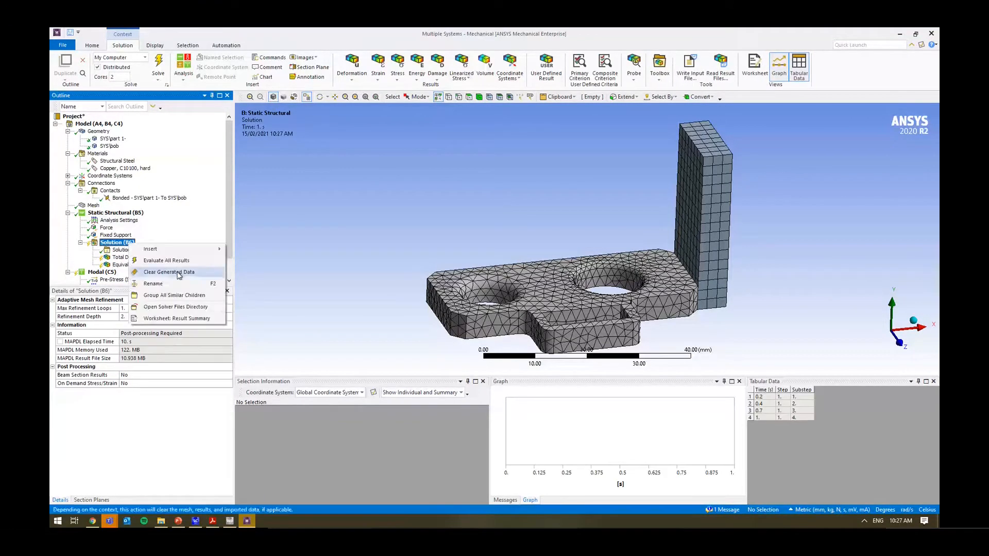
left_click(183, 272)
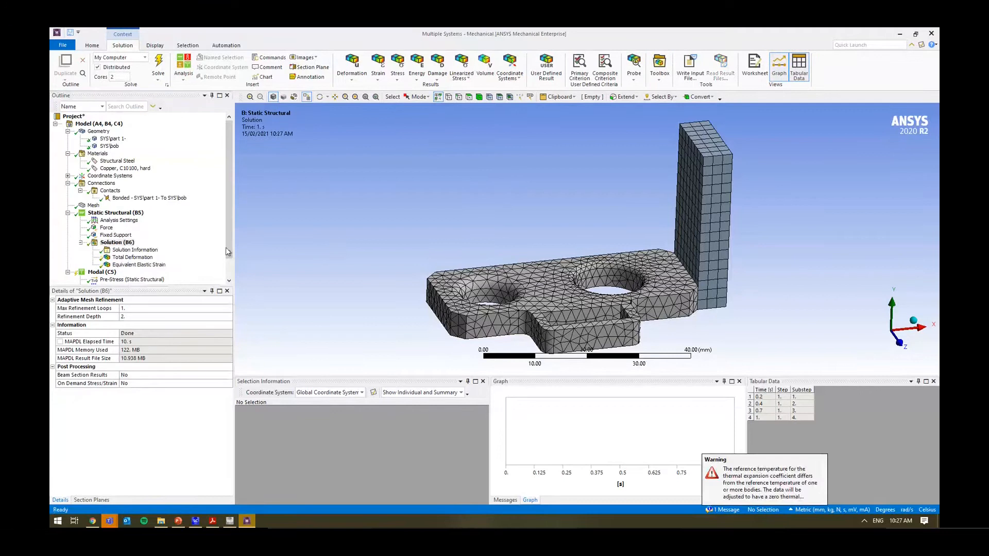
- Review the Total Deformation contours from a rotated view and the Equivalent Elastic Strain contours
left_click(148, 258)
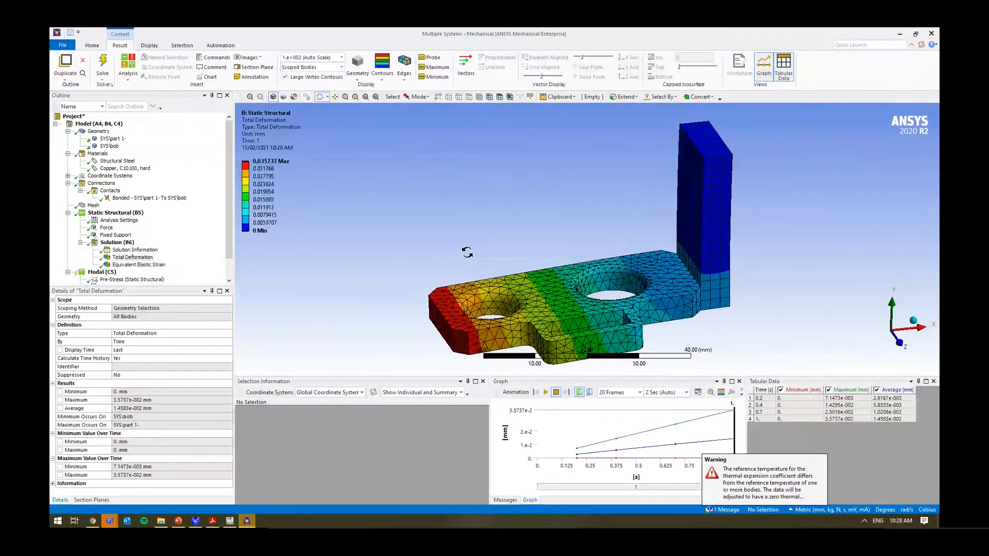
left_click_drag(466, 253, 489, 277)
left_click(143, 264)
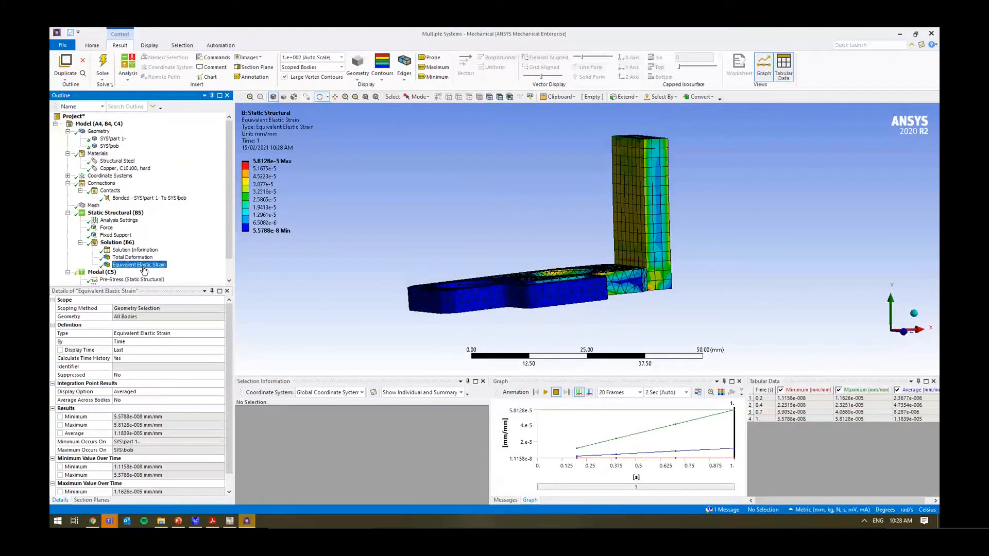
- Replace the Equivalent Elastic Strain result with an Equivalent (von-Mises) Stress result and evaluate it
right_click(124, 242)
mouse_move(216, 249)
mouse_move(252, 267)
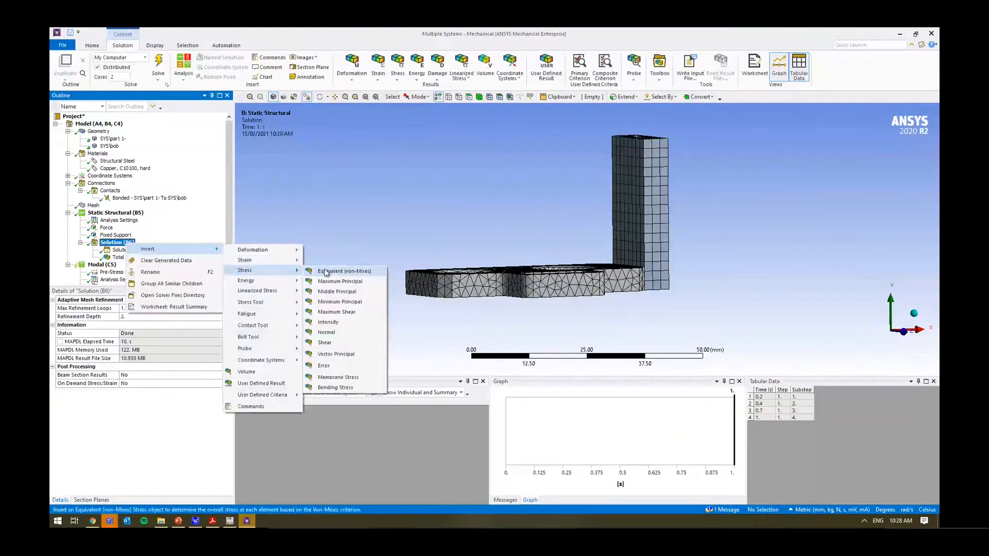
left_click(307, 268)
- Examine the Equivalent Stress distribution on both bodies from several angles
left_click(146, 266)
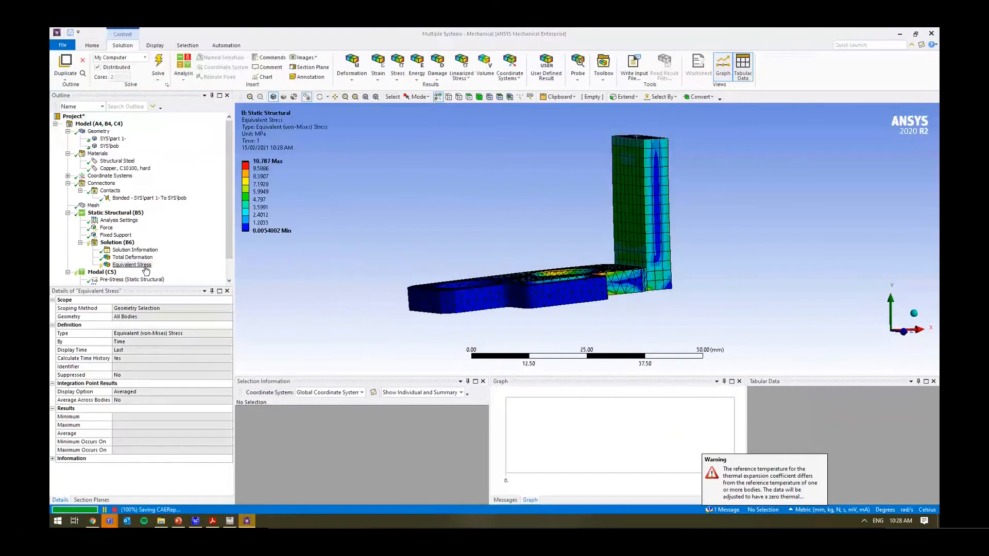
middle_click_drag(337, 256, 529, 275)
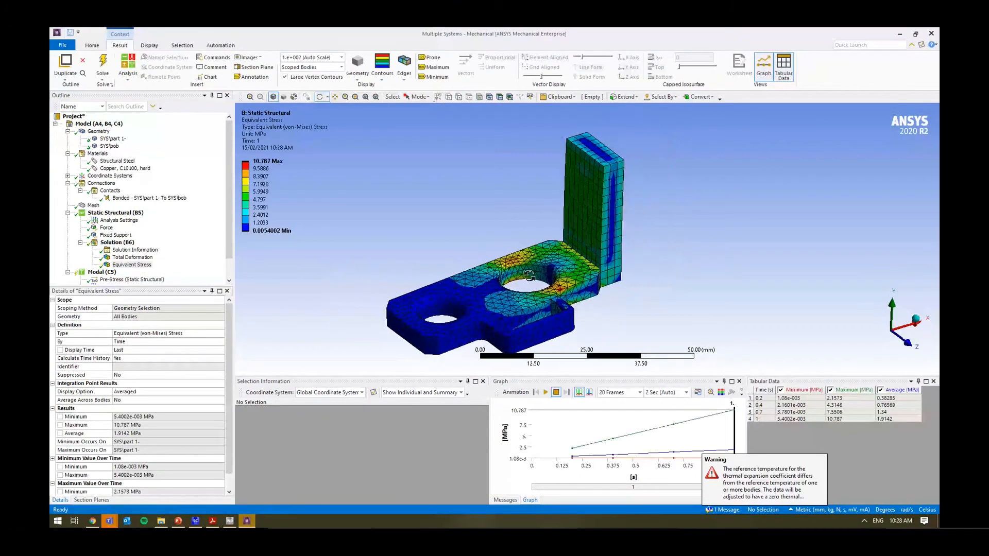
middle_click_drag(500, 318, 334, 278)
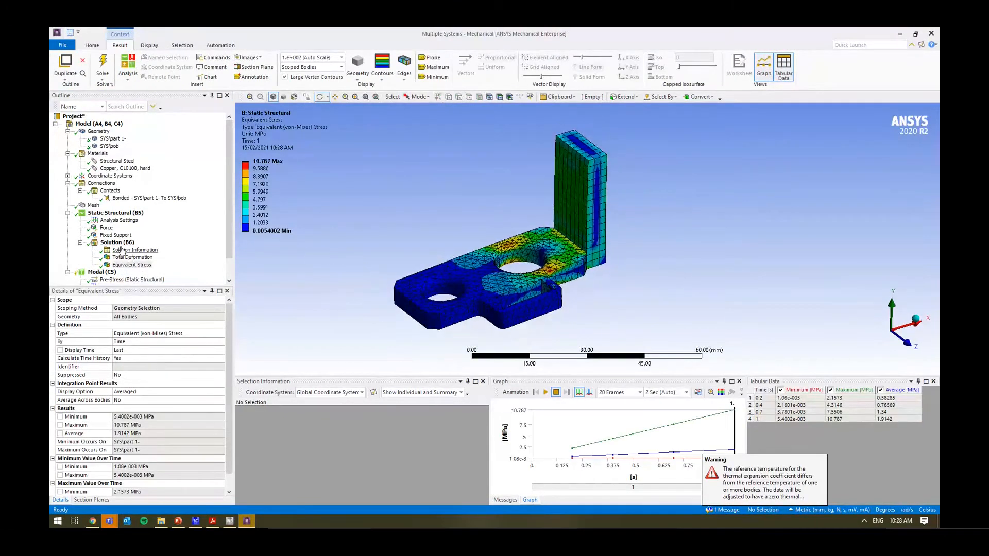
- Insert a Contact Tool in the Static Structural solution and add a Pressure result to it
left_click(118, 243)
right_click(118, 245)
mouse_move(154, 247)
mouse_move(278, 324)
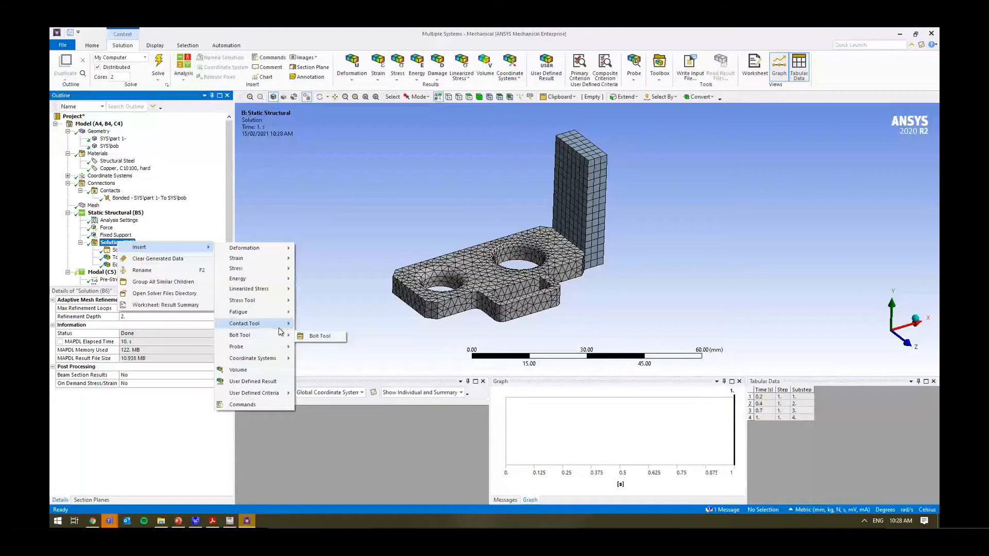
left_click(323, 324)
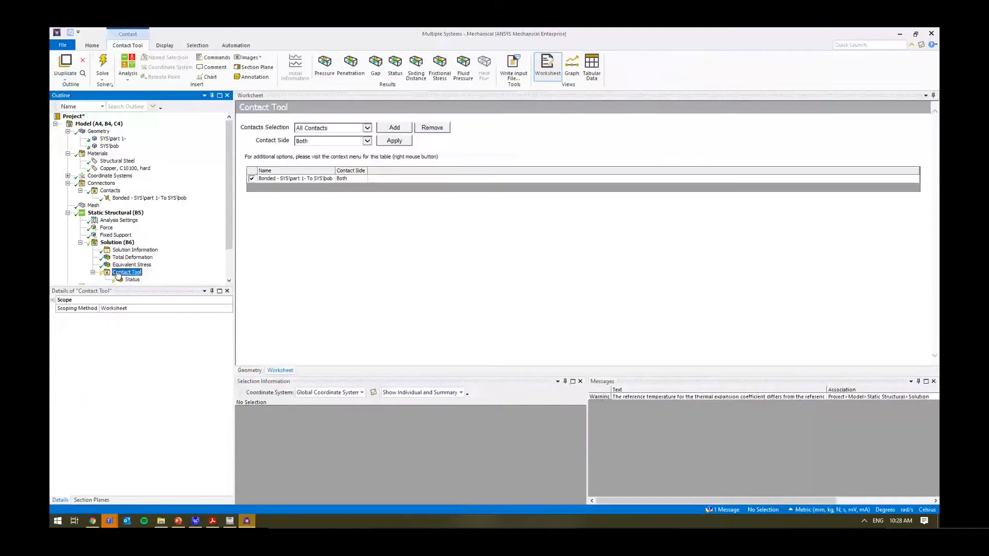
right_click(121, 273)
mouse_move(163, 278)
left_click(222, 287)
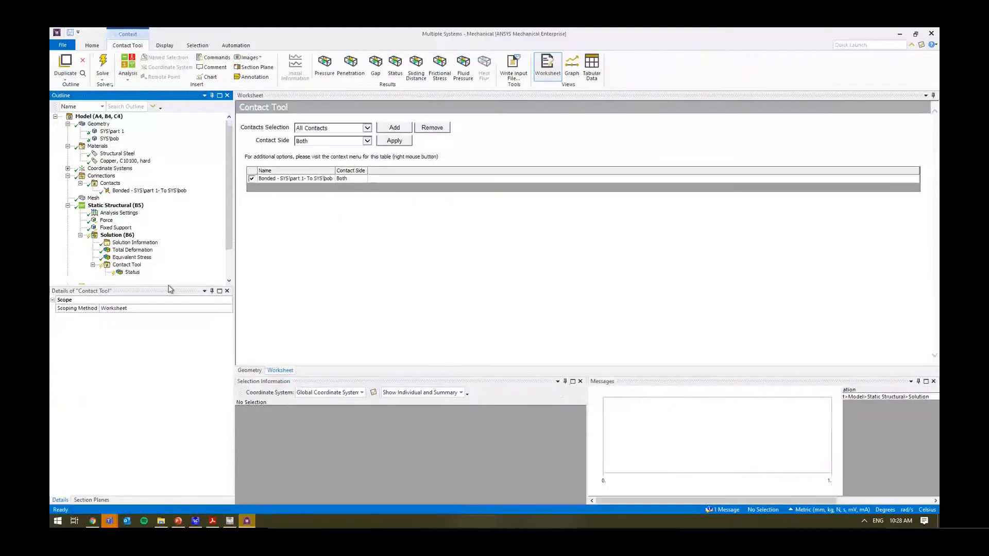
- Evaluate all results of the Contact Tool
right_click(127, 266)
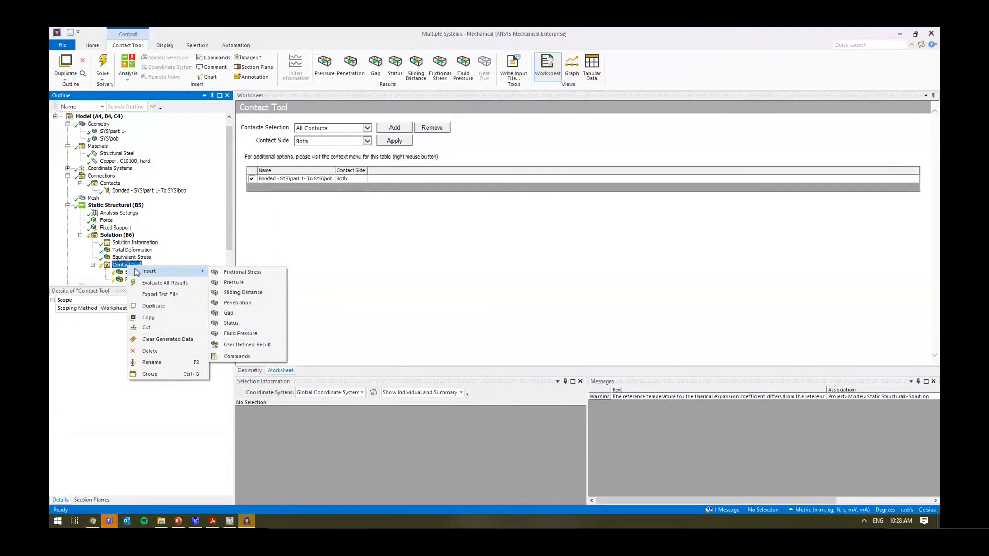
left_click(125, 267)
right_click(124, 267)
left_click(143, 282)
- Inspect the contact Status and Pressure results on the bonded interface between part 1 and bob
left_click(135, 274)
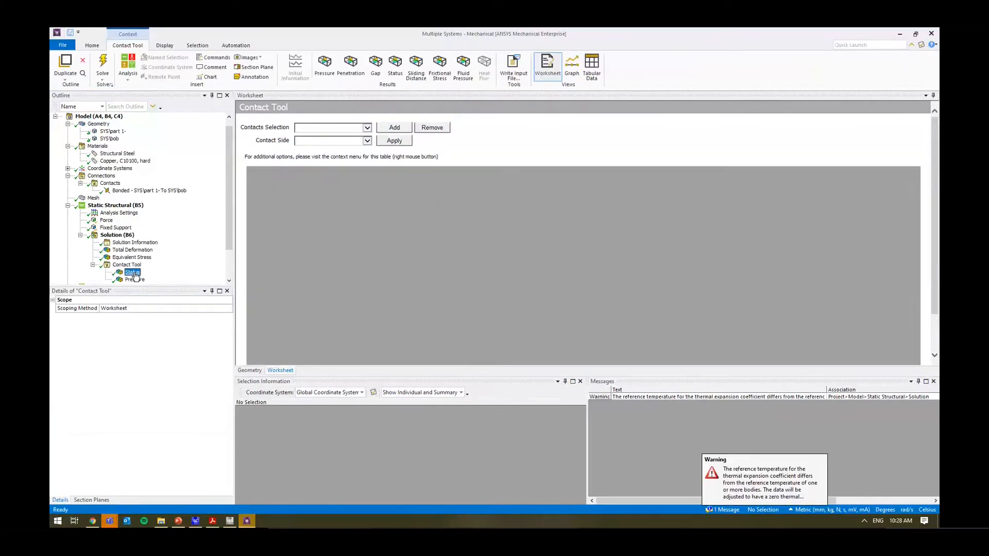
middle_click_drag(601, 268, 673, 227)
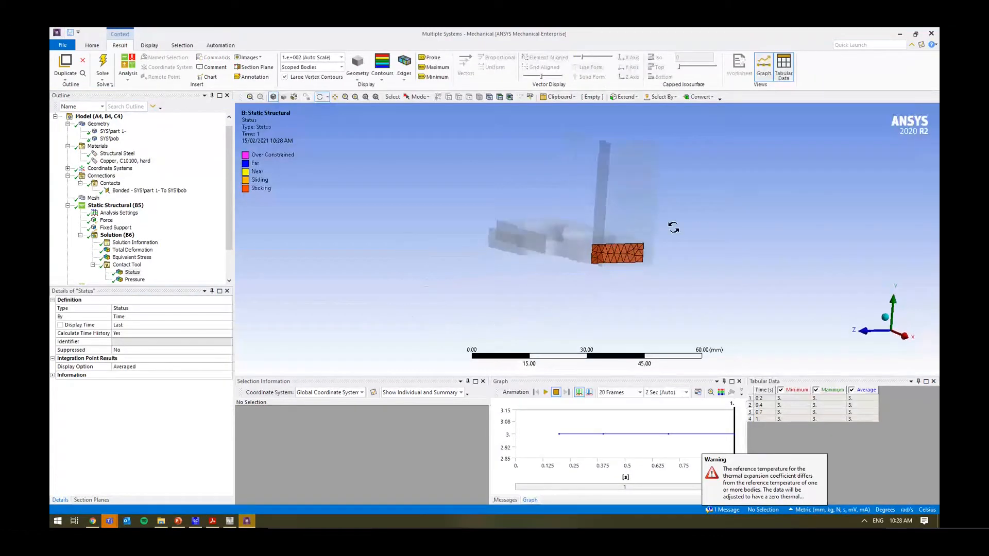
scroll(600, 265, "up", 8)
middle_click_drag(602, 258, 464, 253)
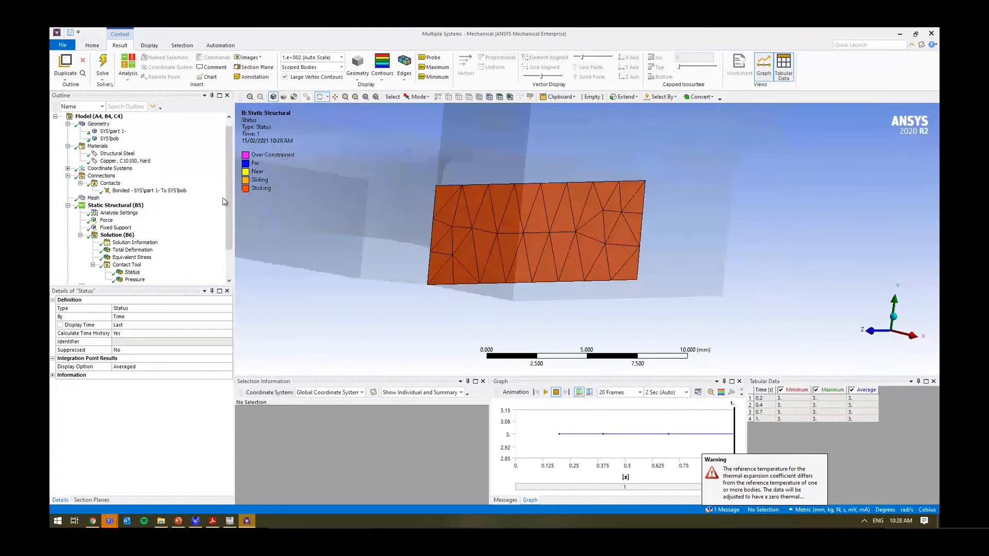
left_click(134, 280)
scroll(531, 258, "down", 4)
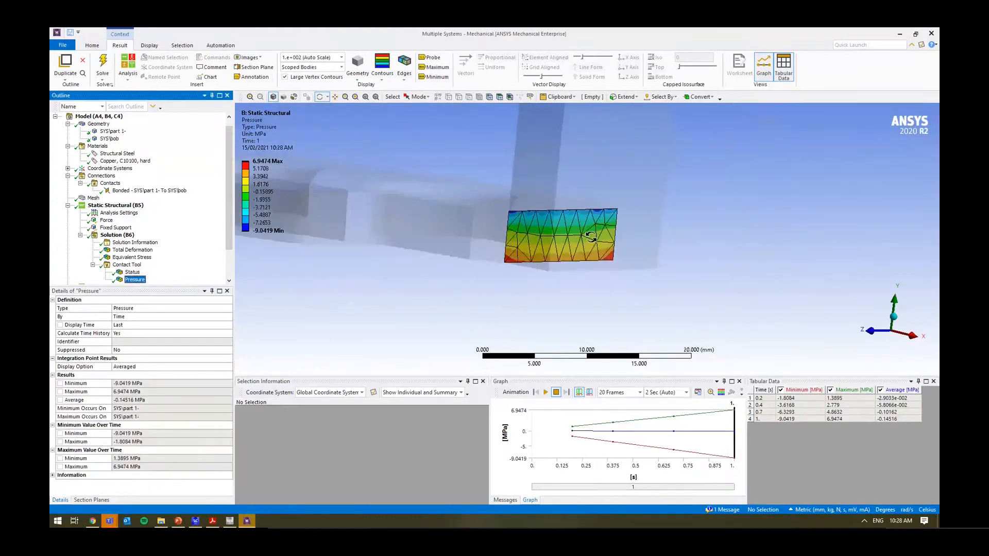
middle_click_drag(591, 236, 478, 217)
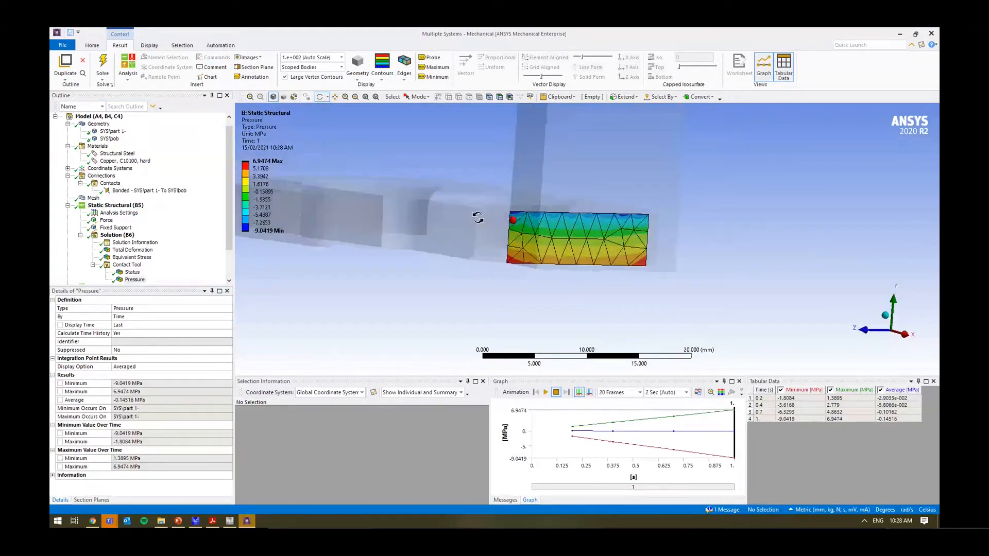
- Review the Equivalent Stress contours again and check the linked systems in the Workbench project schematic
left_click(135, 256)
middle_click_drag(258, 267, 525, 254)
scroll(518, 268, "down", 2)
key("alt+Tab")
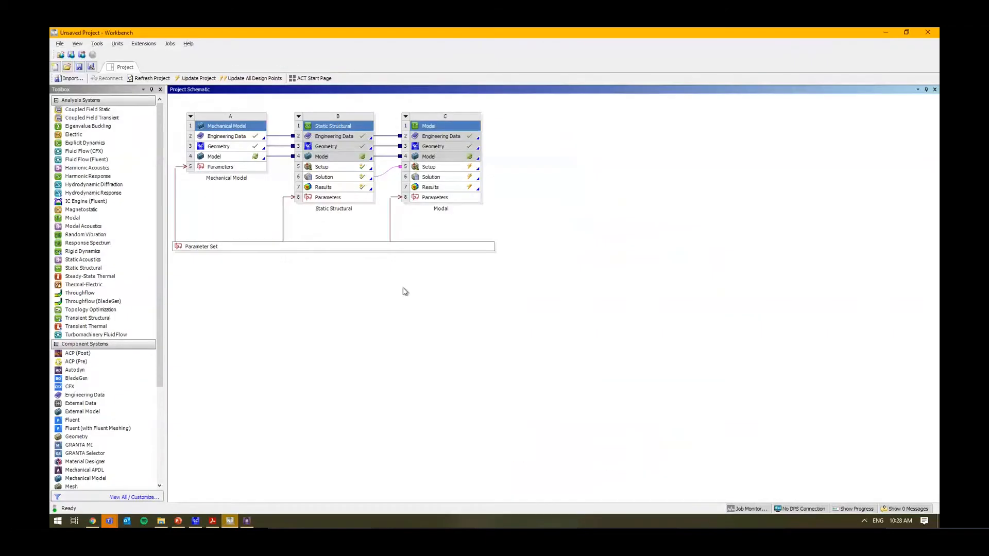
key("alt+Tab")
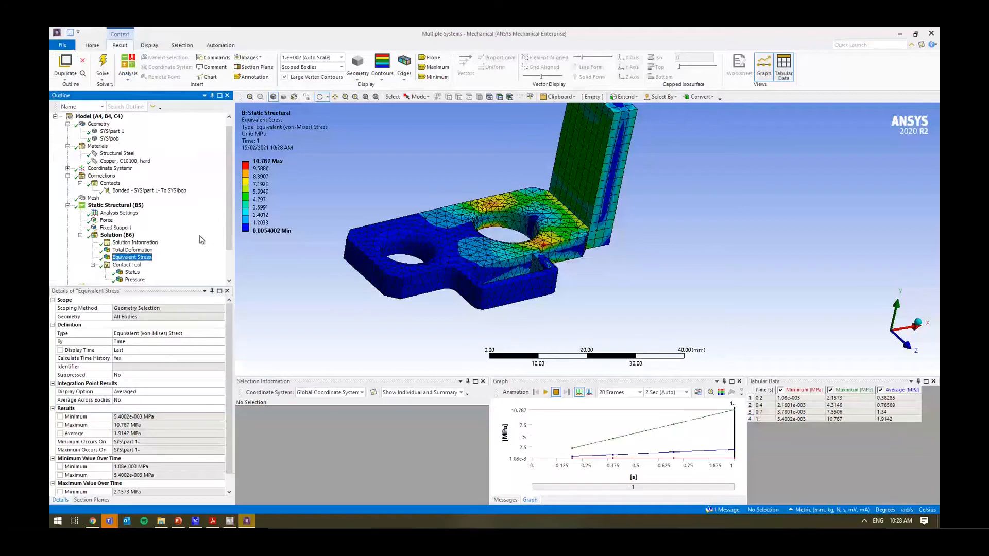
- Collapse the Contact Tool results and examine the Pre-Stress (Static Structural) details of the Modal analysis
scroll(101, 224, "down", 2)
left_click(93, 228)
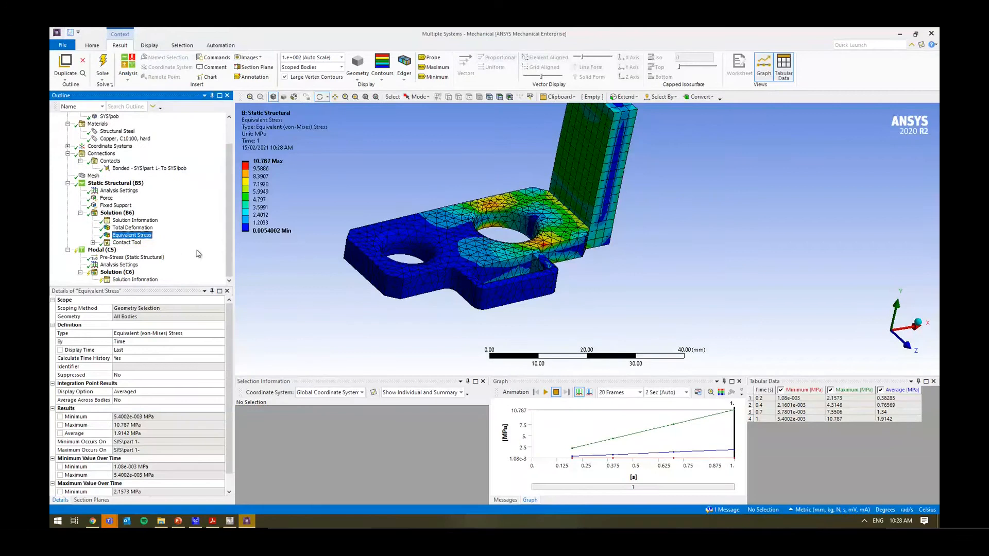
left_click(103, 250)
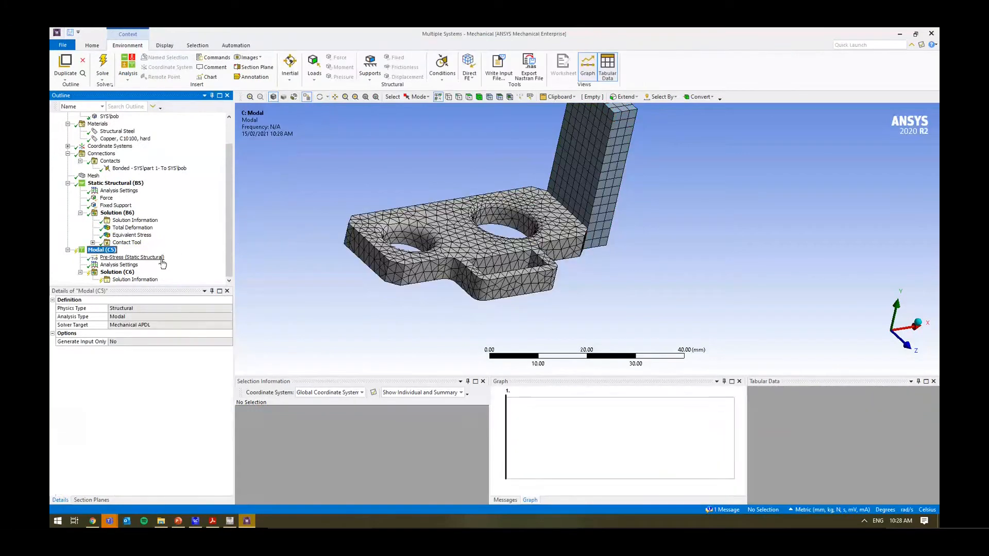
left_click(119, 257)
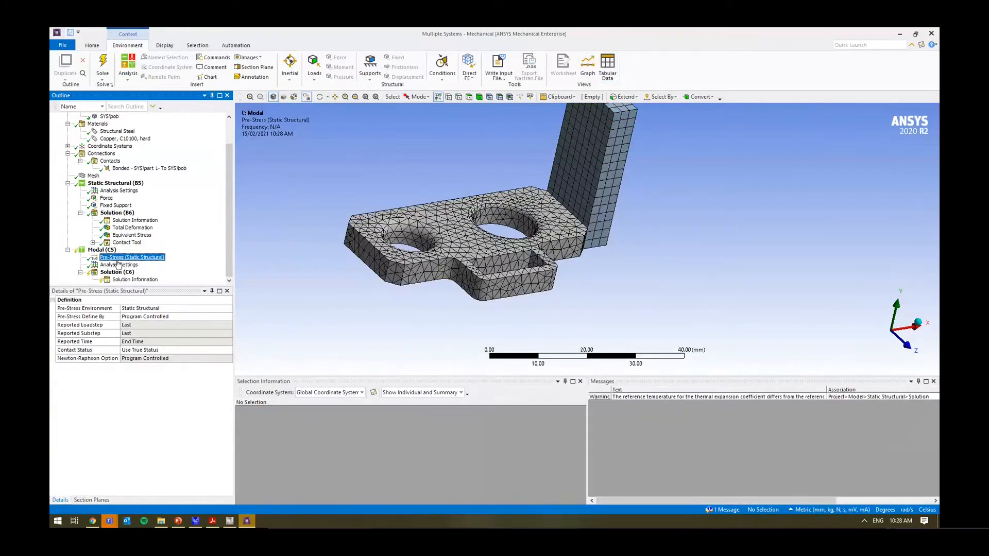
- Check in the Workbench project schematic how the Static Structural solution is linked to the Modal setup, then return to Mechanical
left_click(124, 183)
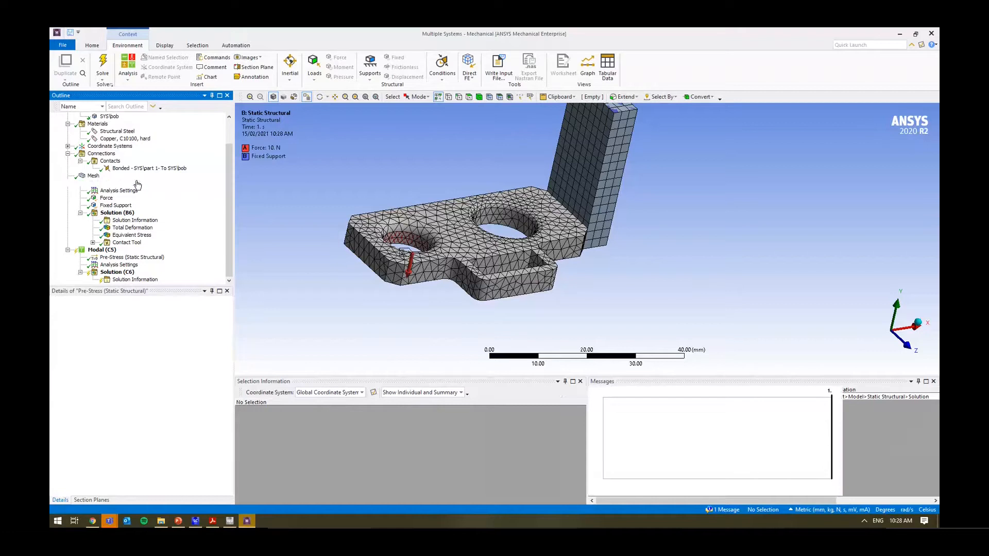
key("alt+Tab")
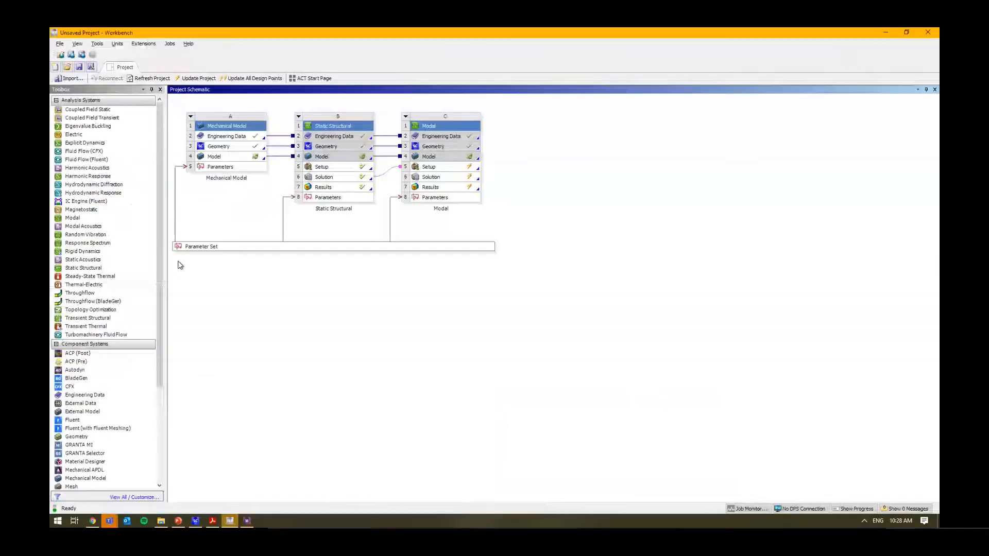
left_click(367, 178)
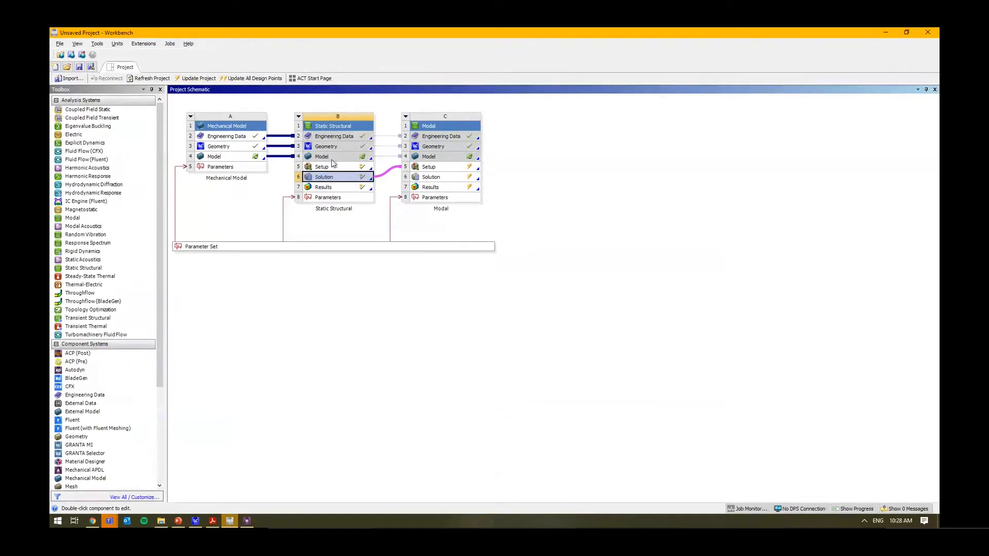
key("alt+Tab")
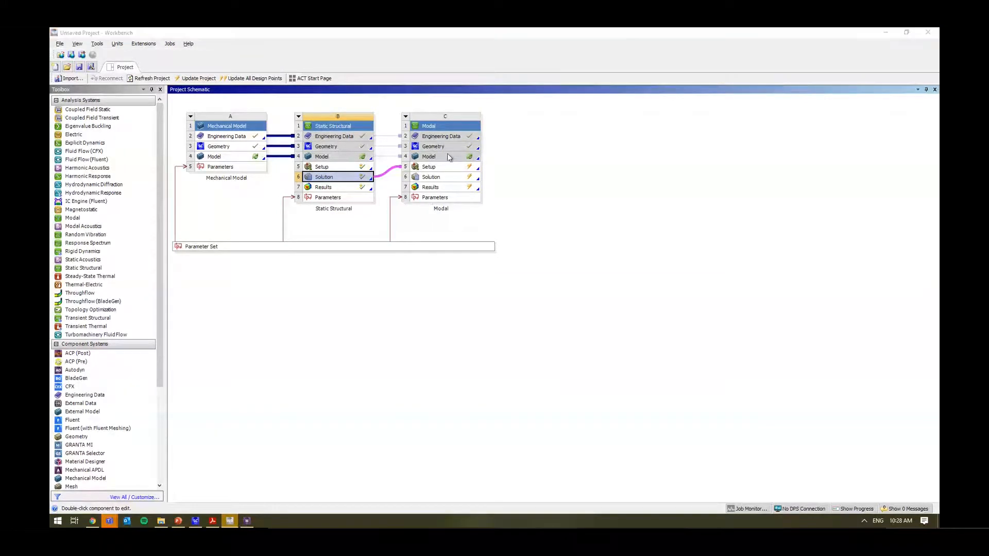
- Enlarge the outline area and examine the Analysis Settings of the Modal analysis
left_click_drag(161, 285, 161, 392)
left_click(119, 300)
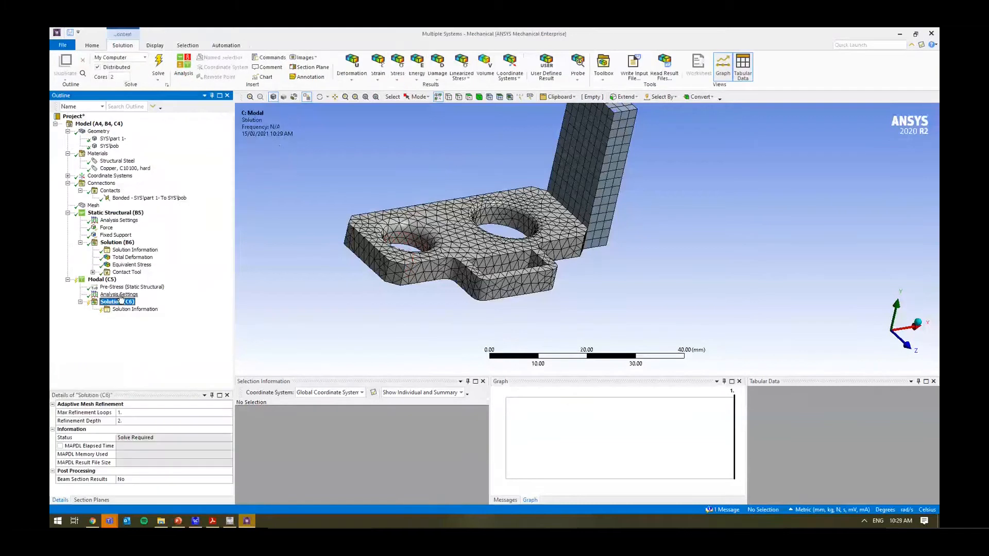
left_click(120, 295)
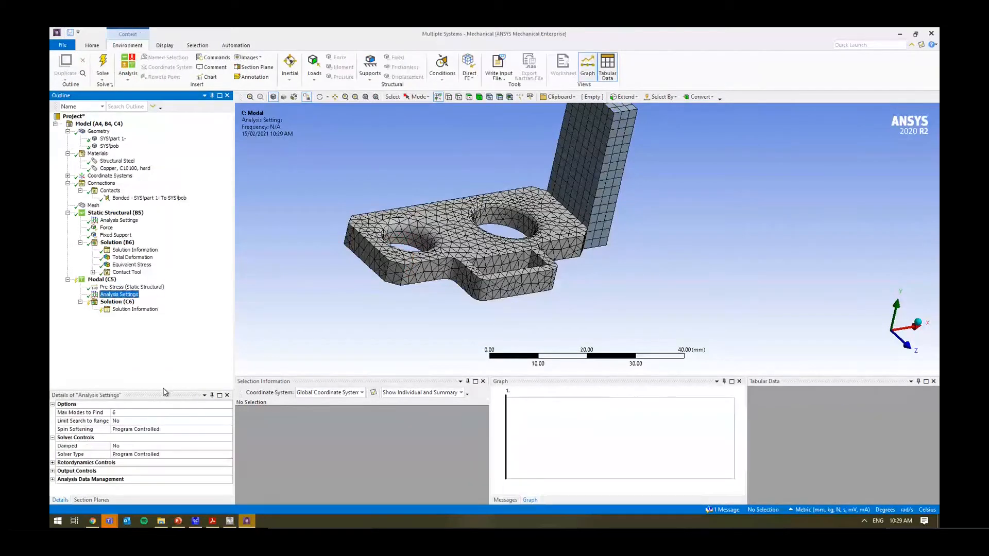
left_click_drag(164, 392, 168, 348)
- Try to solve the Modal analysis with the Static Structural pre-stress
right_click(121, 295)
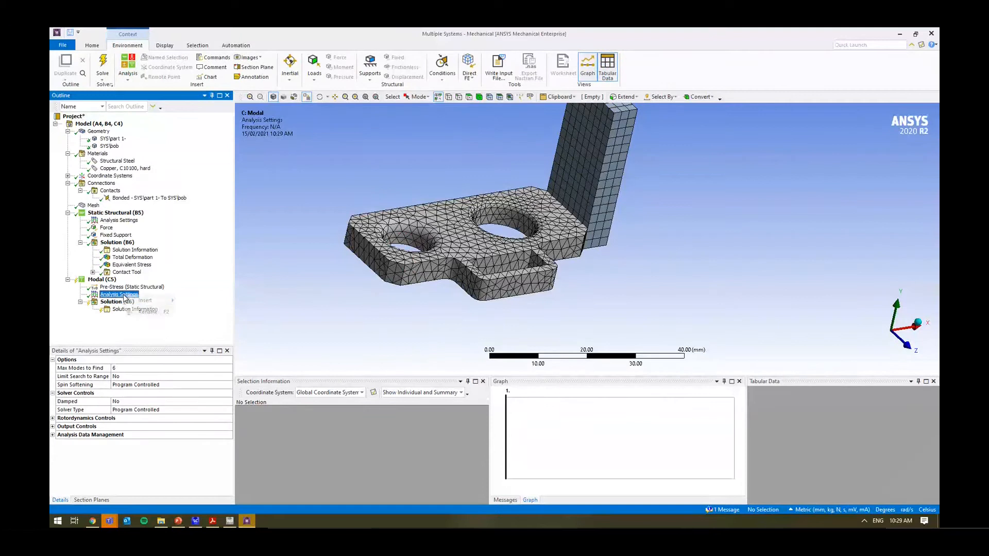
right_click(105, 298)
right_click(100, 305)
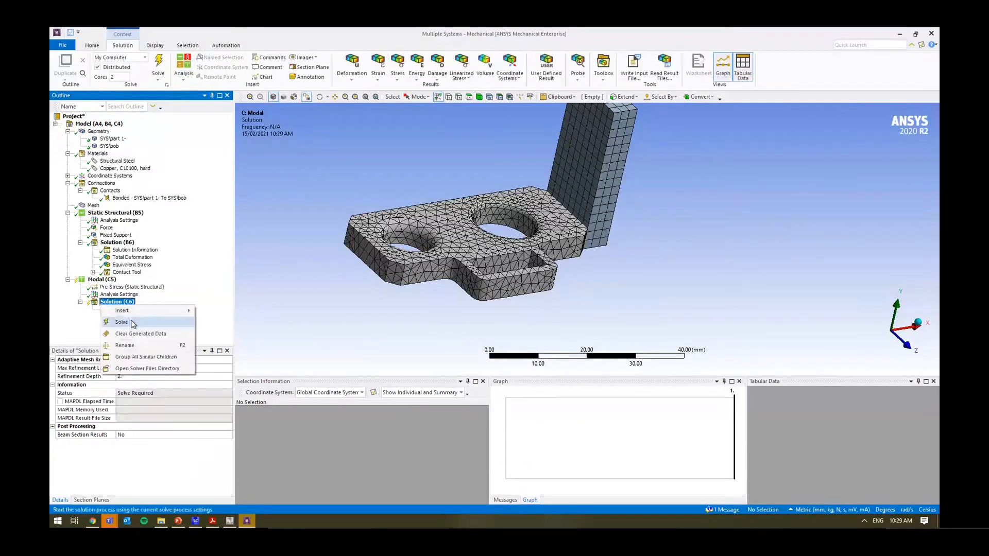
left_click(132, 321)
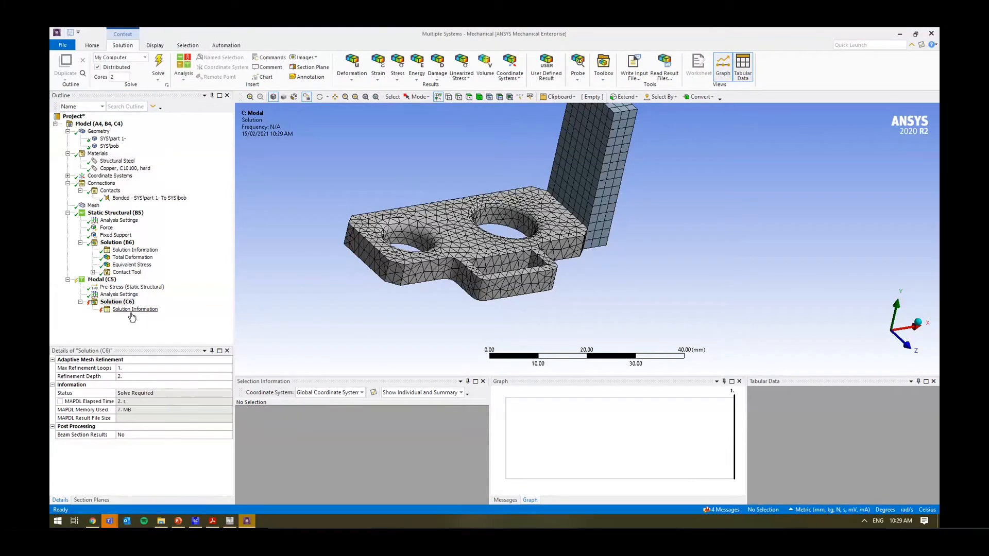
- Try copying the Static Structural Fixed Support into the Modal analysis, scoped to the same face of the upright body
left_click(135, 309)
left_click(118, 302)
left_click(118, 235)
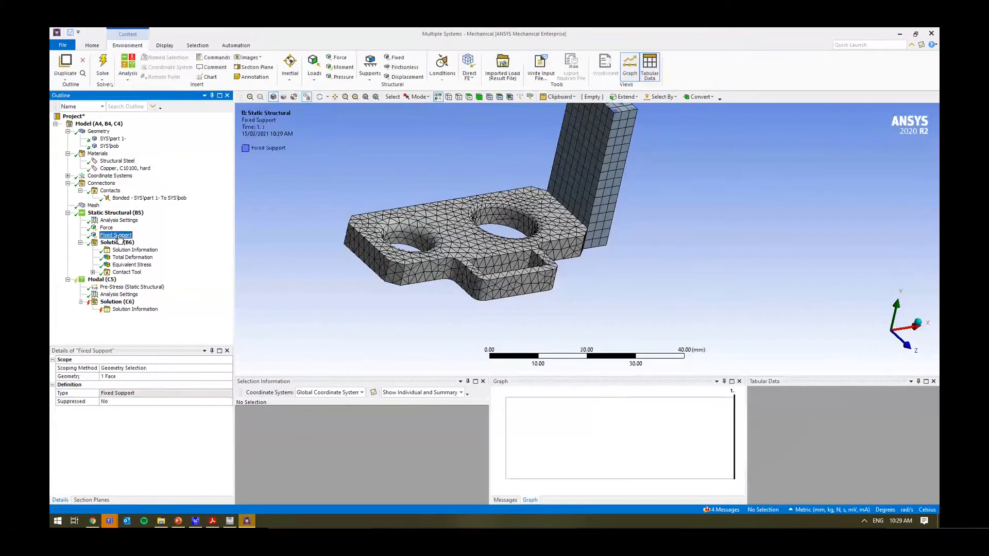
left_click_drag(127, 280, 111, 279)
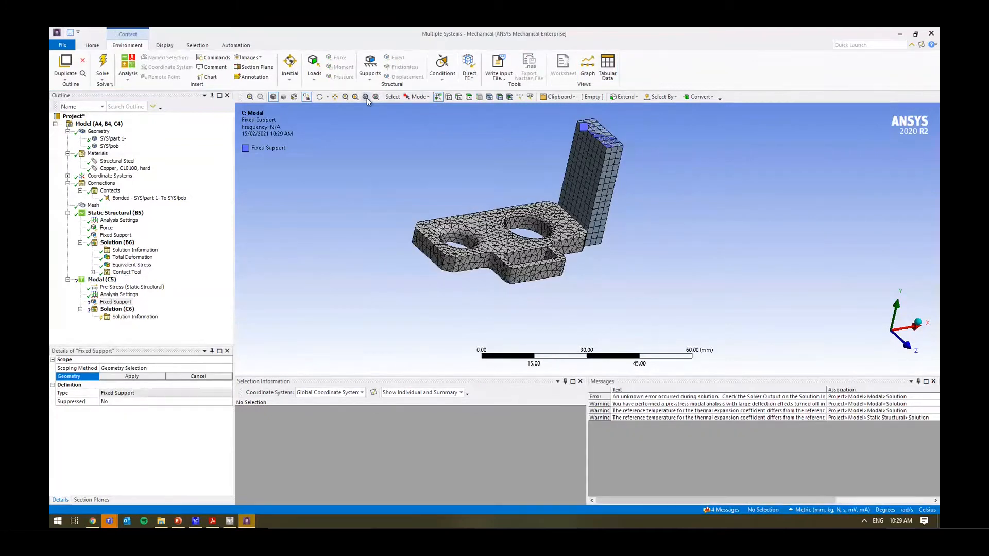
left_click(377, 98)
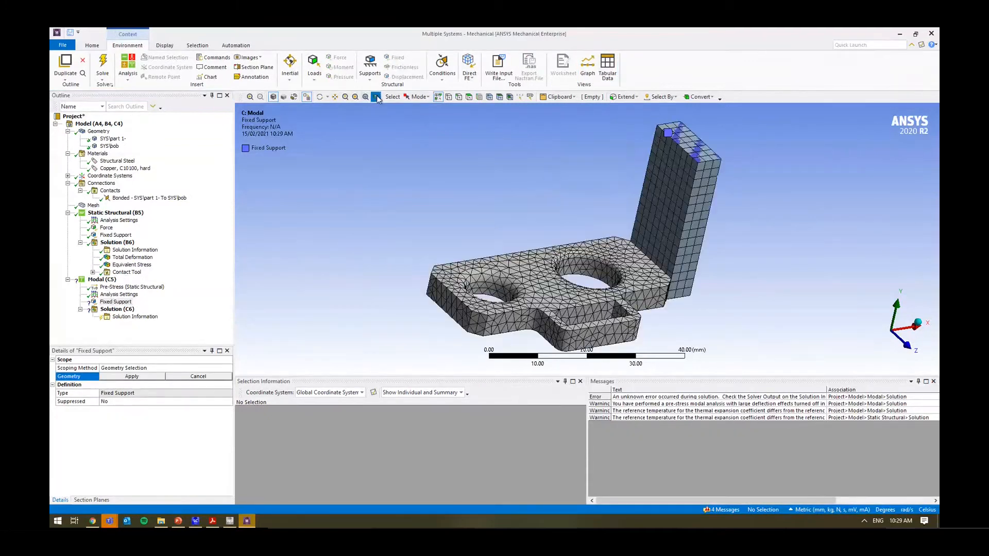
left_click(145, 376)
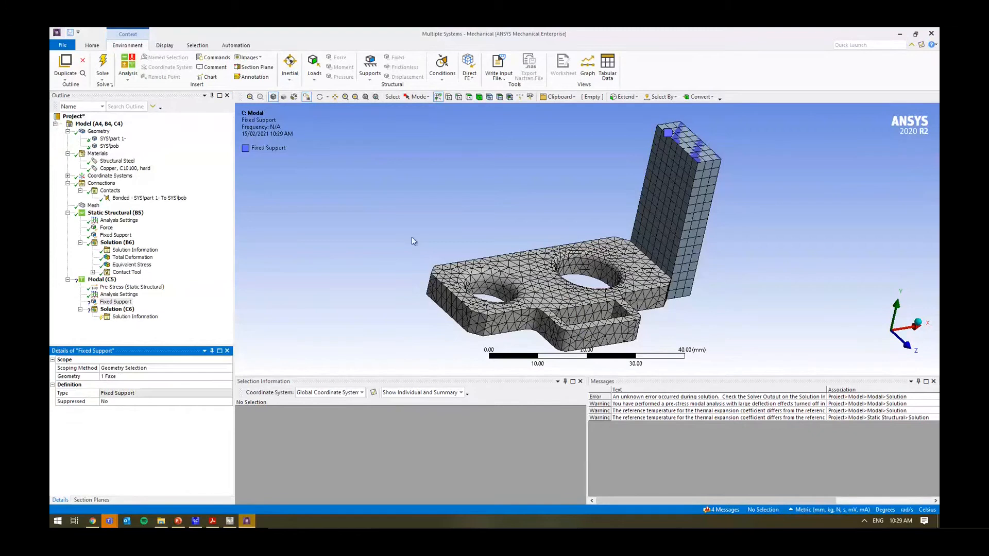
- Check the solver messages and delete the copied Fixed Support from the Modal analysis
left_click(114, 303)
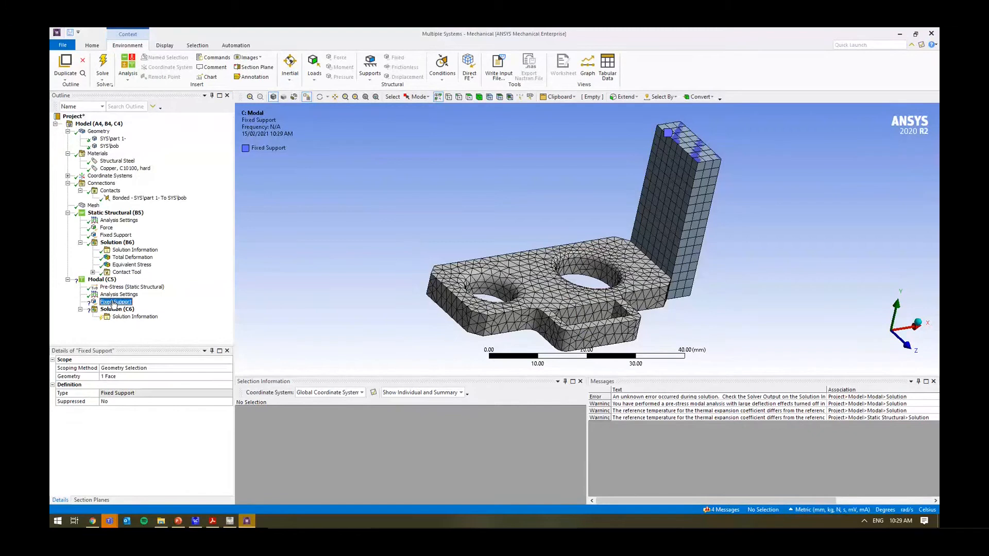
left_click(721, 397)
left_click(729, 405)
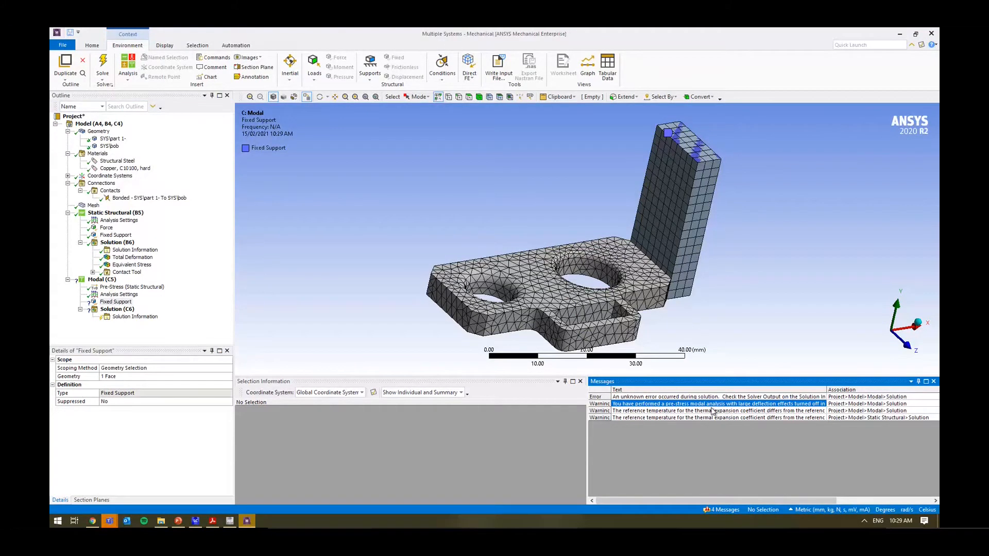
left_click(121, 302)
key("Delete")
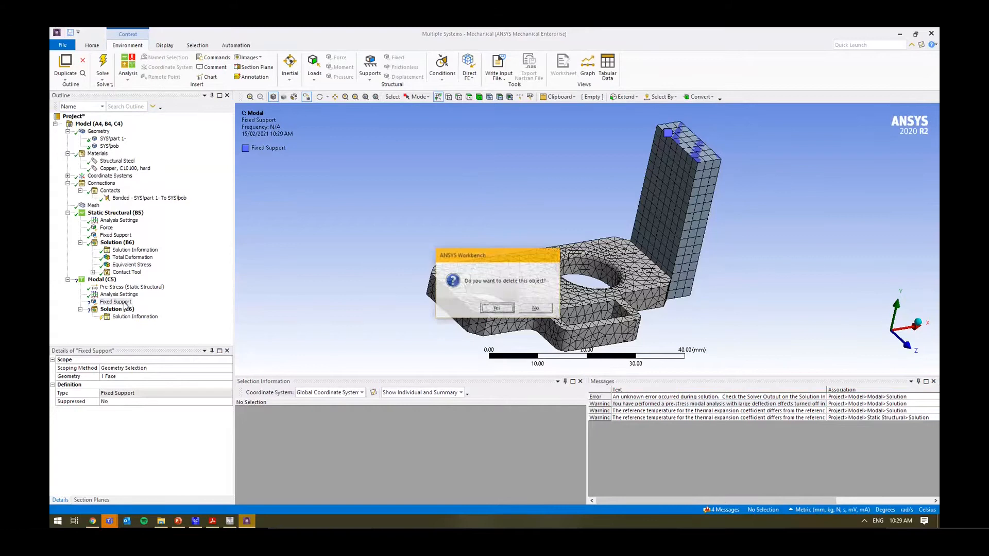
key("Return")
- Examine the Pre-Stress details and read the warning messages from the Modal solve
left_click(116, 287)
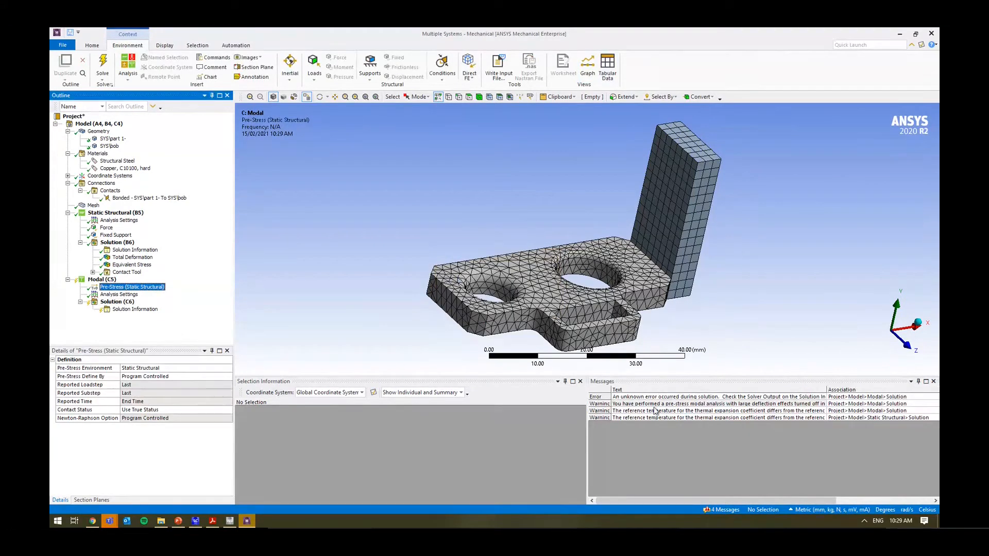
left_click(666, 404)
left_click_drag(587, 407, 534, 407)
double_click(666, 405)
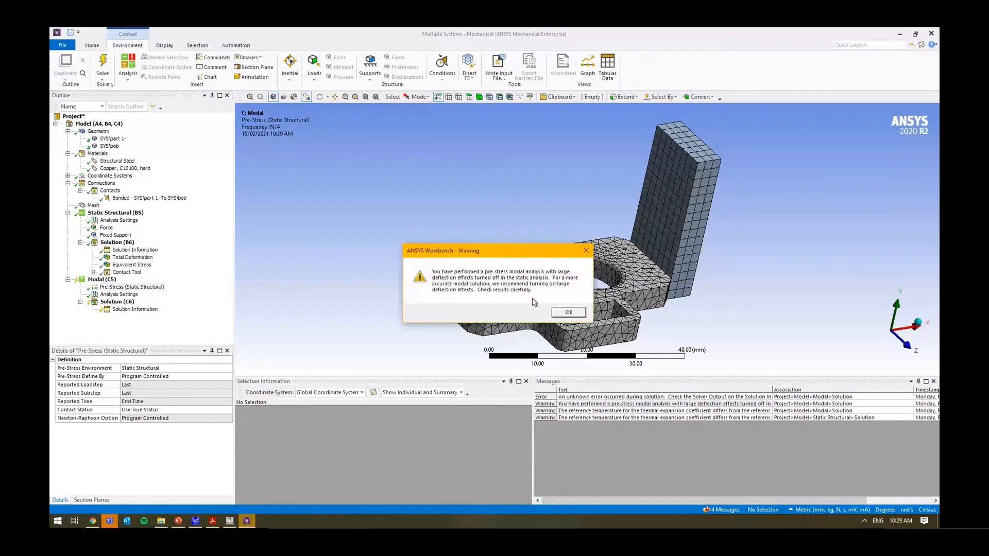
left_click(567, 313)
left_click(604, 411)
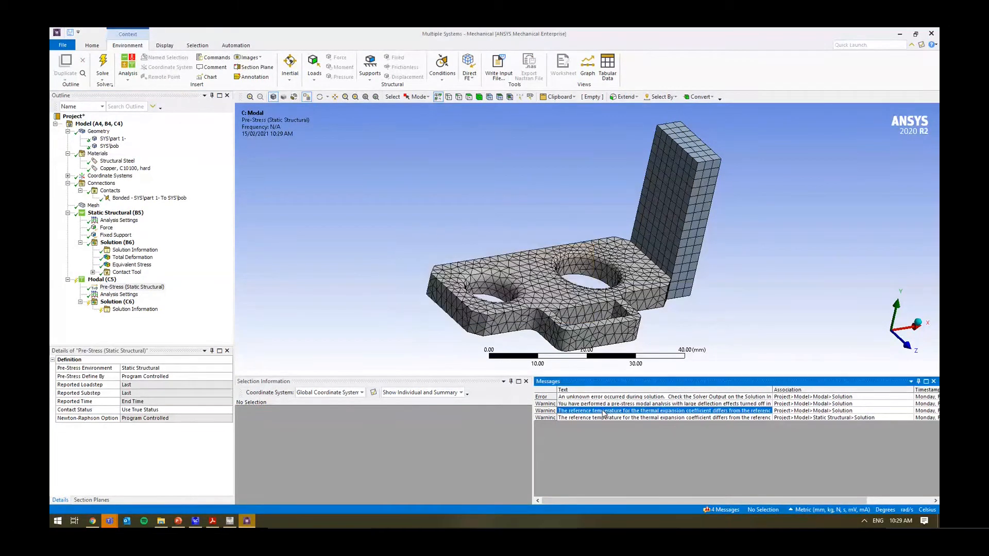
left_click(604, 418)
- Try to solve the pre-stressed Modal analysis again and check the new solver messages
left_click(95, 280)
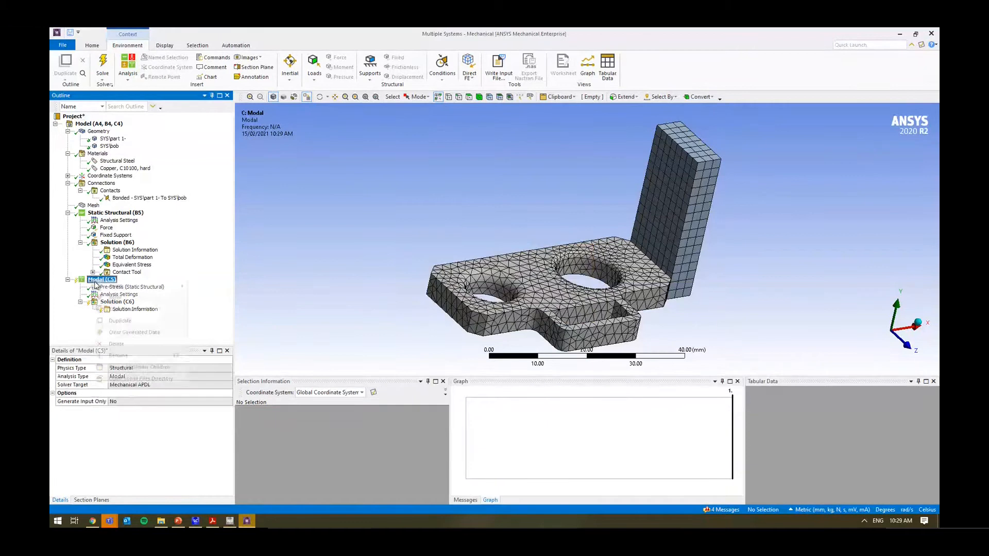
key("F5")
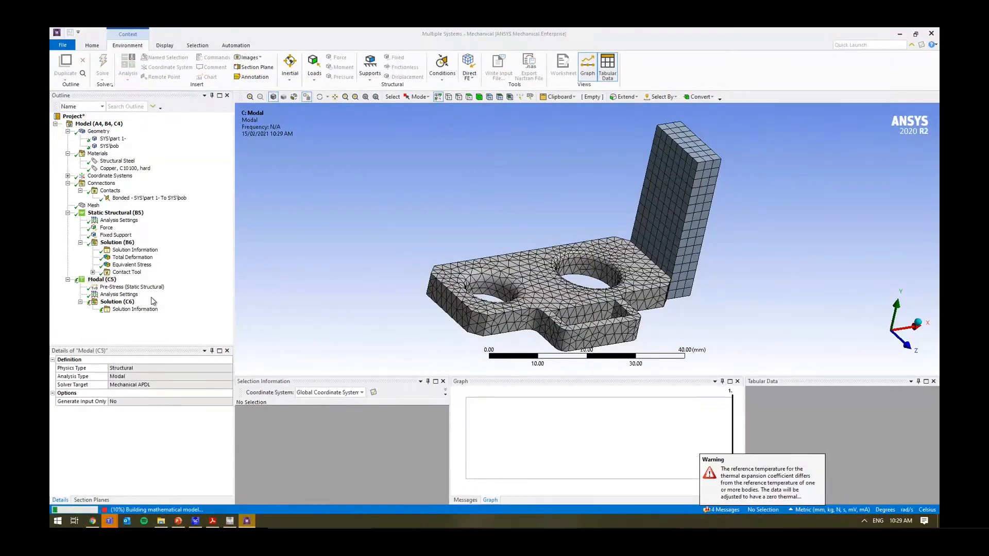
left_click(724, 510)
left_click(532, 411)
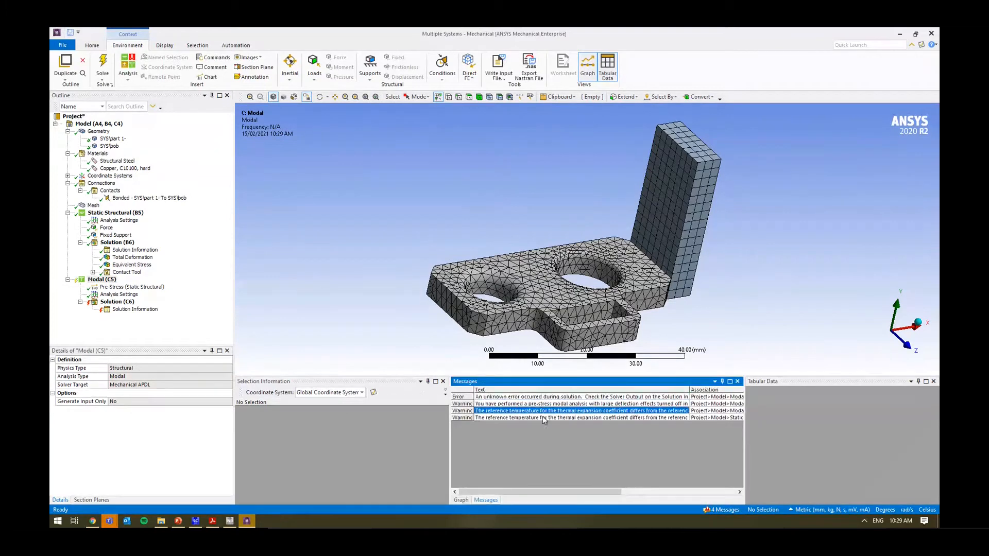
- Set the Pre-Stress Environment of the Modal analysis to None
left_click(131, 287)
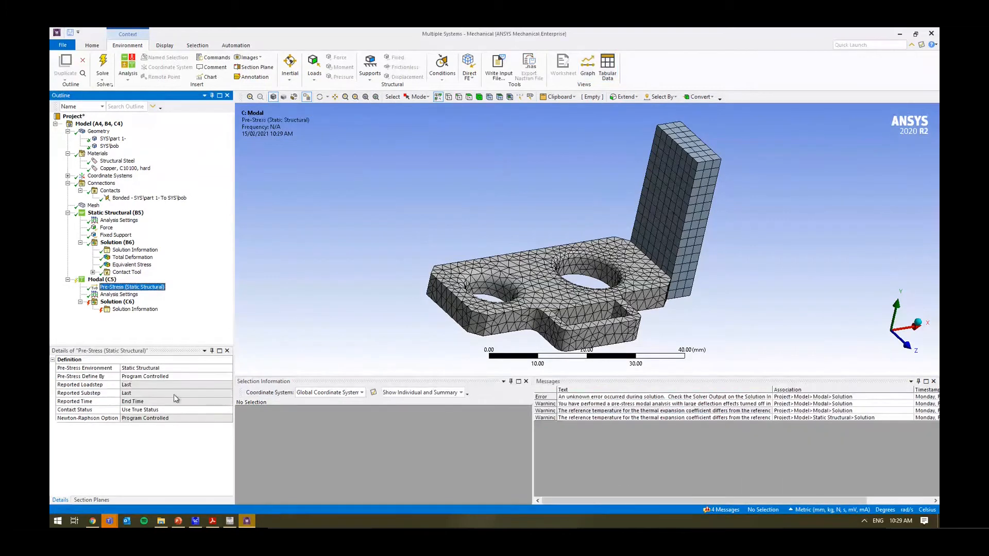
left_click(155, 368)
left_click(134, 376)
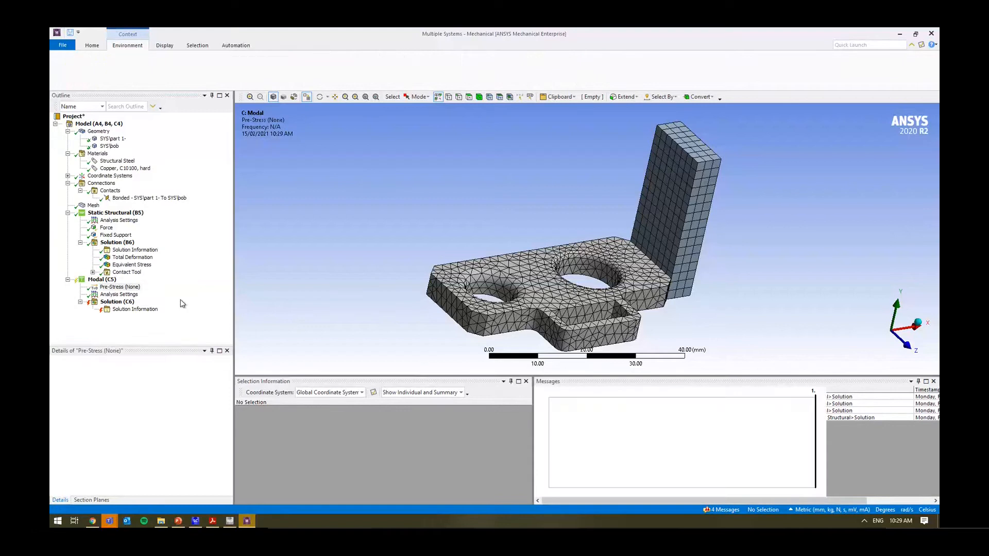
- Copy the Static Structural Fixed Support into the Modal analysis and solve it
left_click(102, 280)
left_click(121, 236)
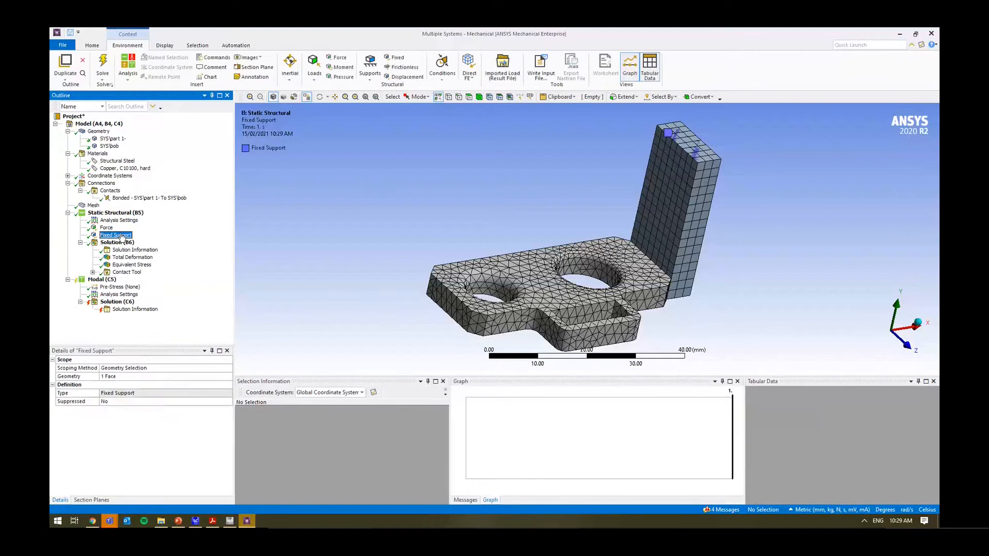
left_click_drag(106, 283, 103, 280)
right_click(106, 284)
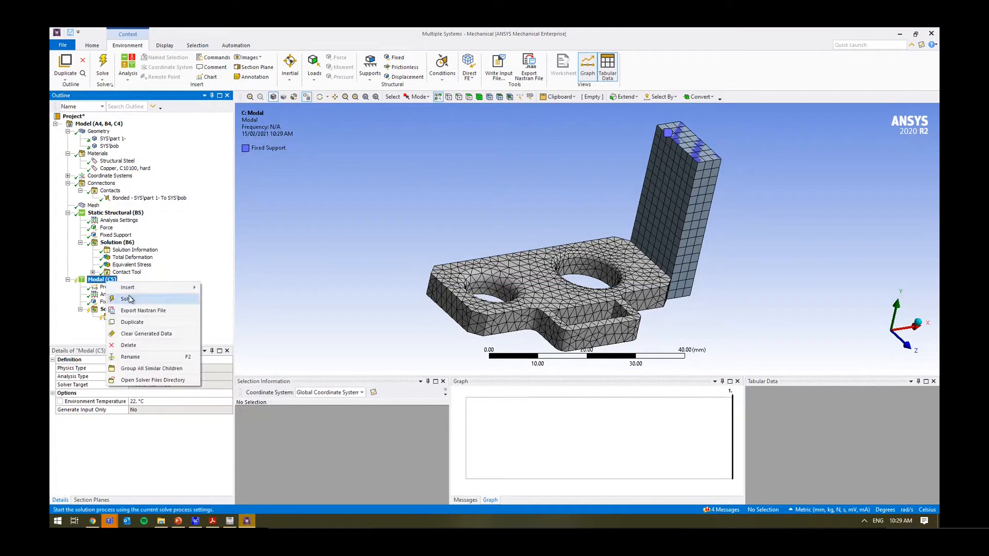
left_click(130, 300)
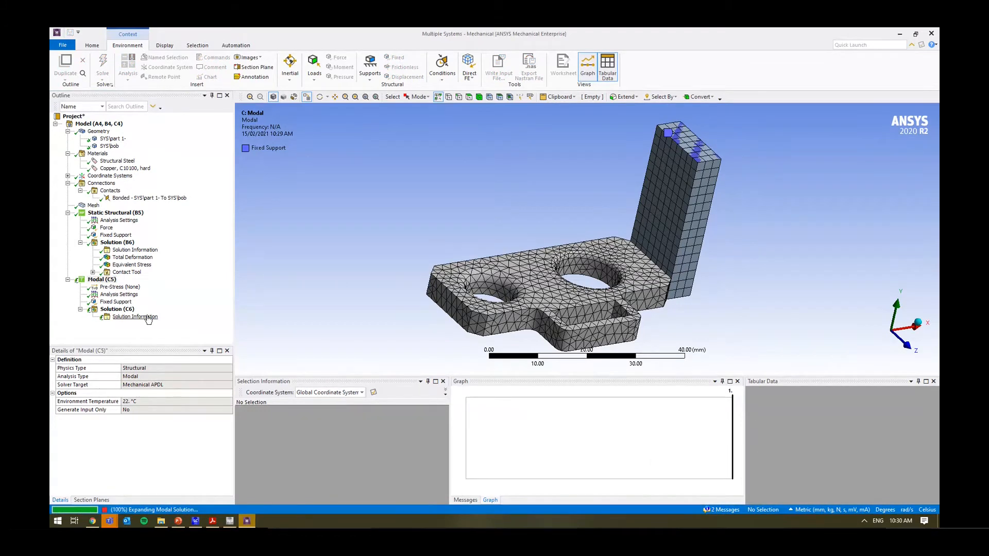
- Create mode shape results for all six modal frequencies and evaluate all of them
left_click(129, 310)
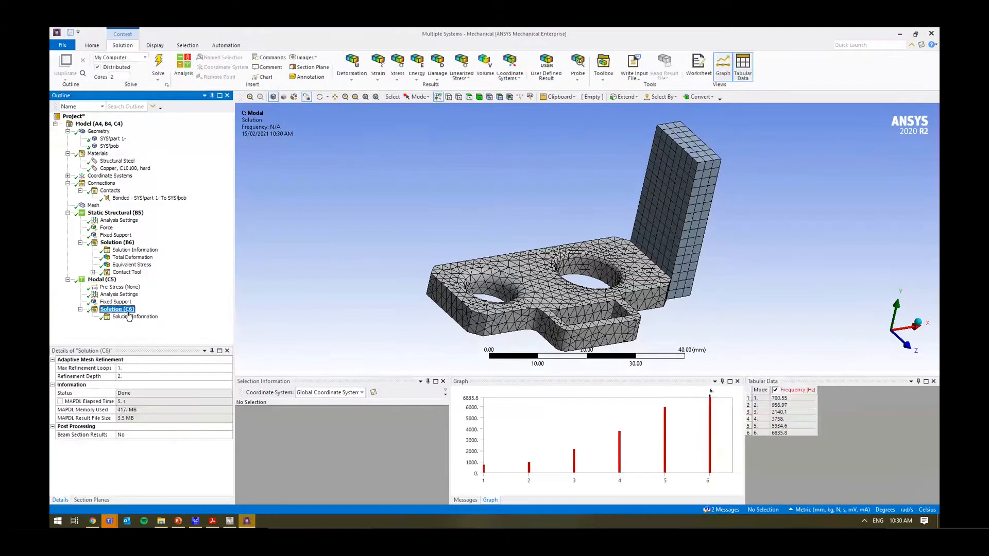
left_click(750, 392)
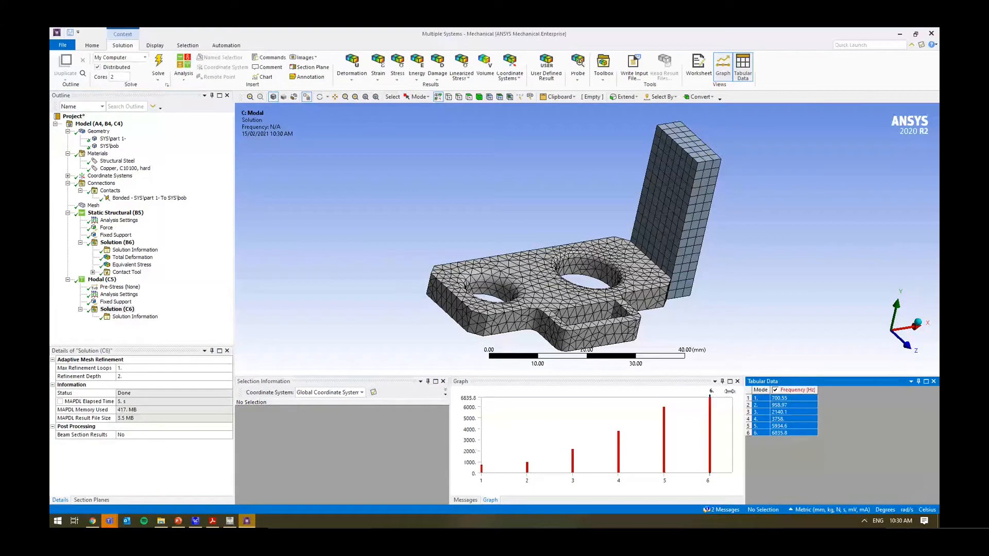
right_click(753, 435)
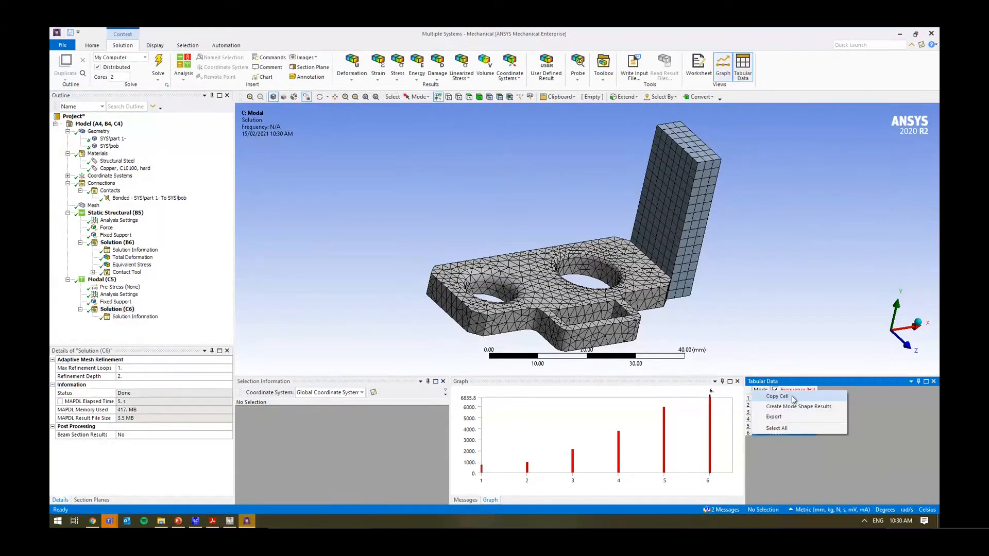
left_click(788, 478)
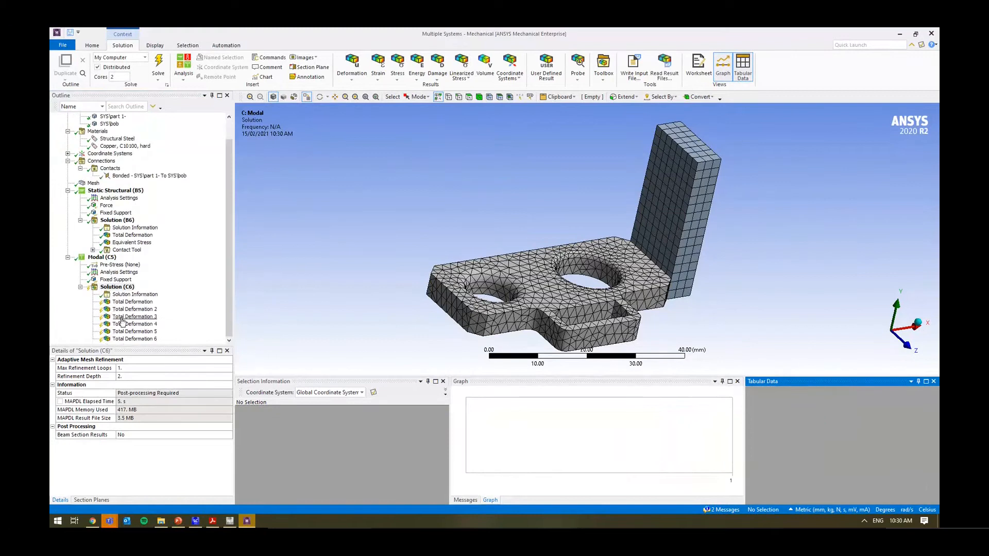
right_click(124, 287)
left_click(169, 304)
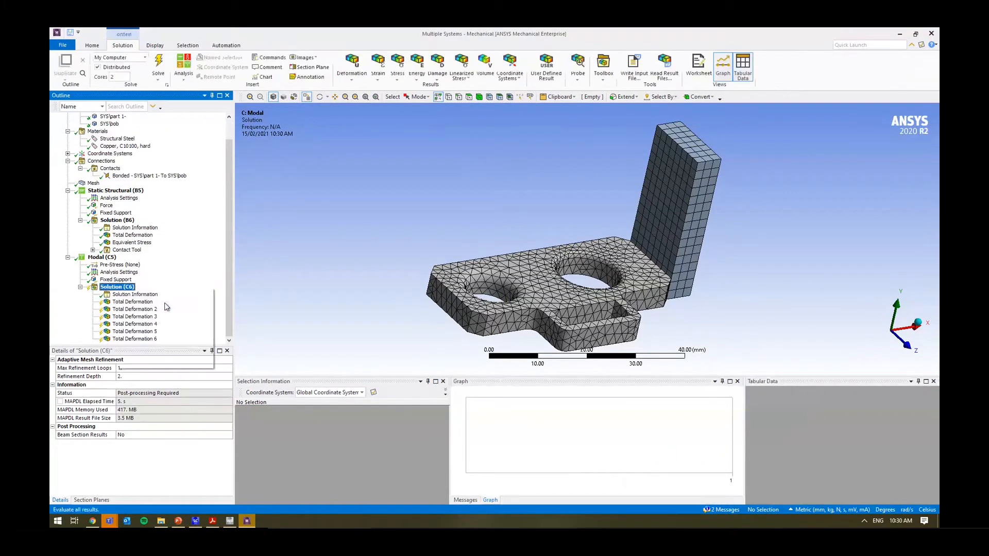
- Animate the first and second mode shapes of the Modal analysis and view the second from another angle
left_click(149, 303)
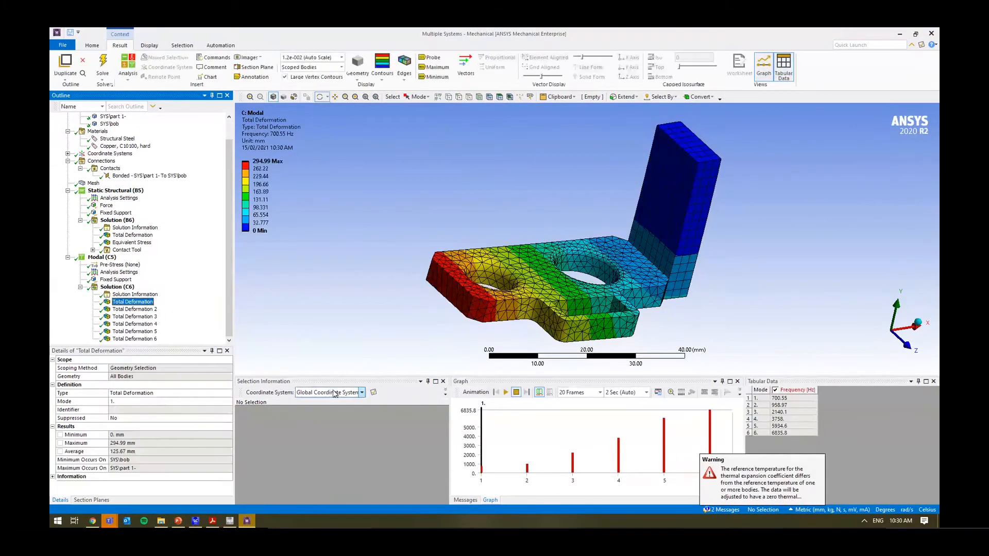
left_click(507, 393)
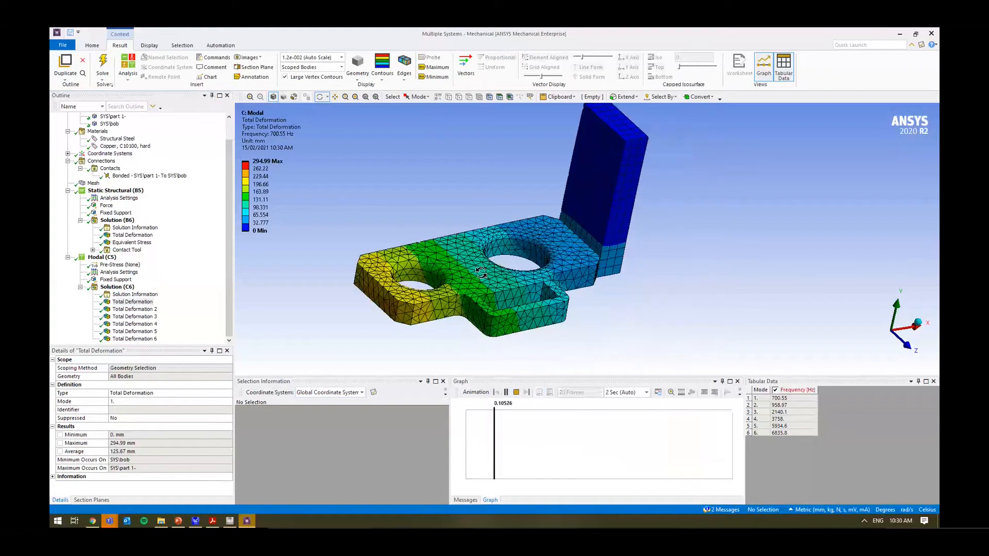
left_click(177, 311)
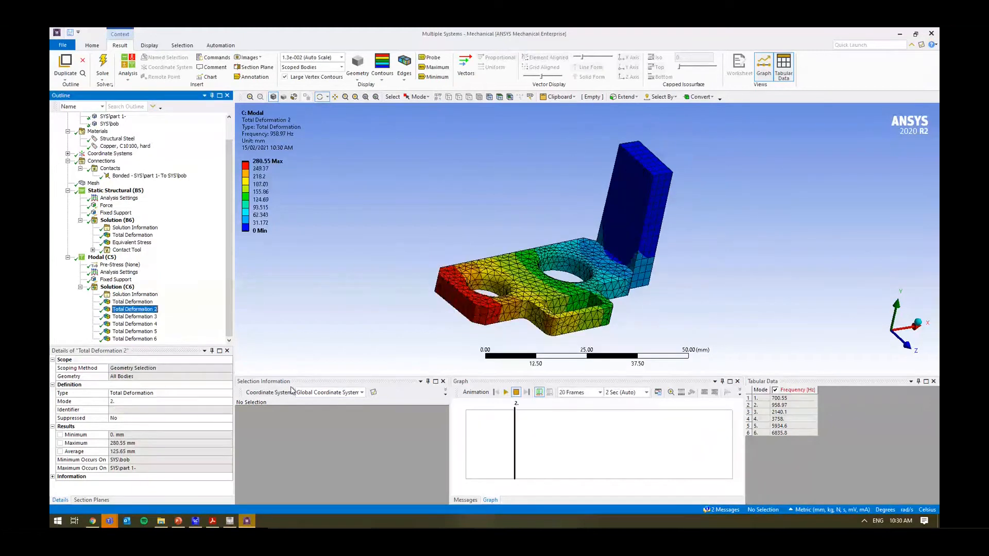
left_click(503, 392)
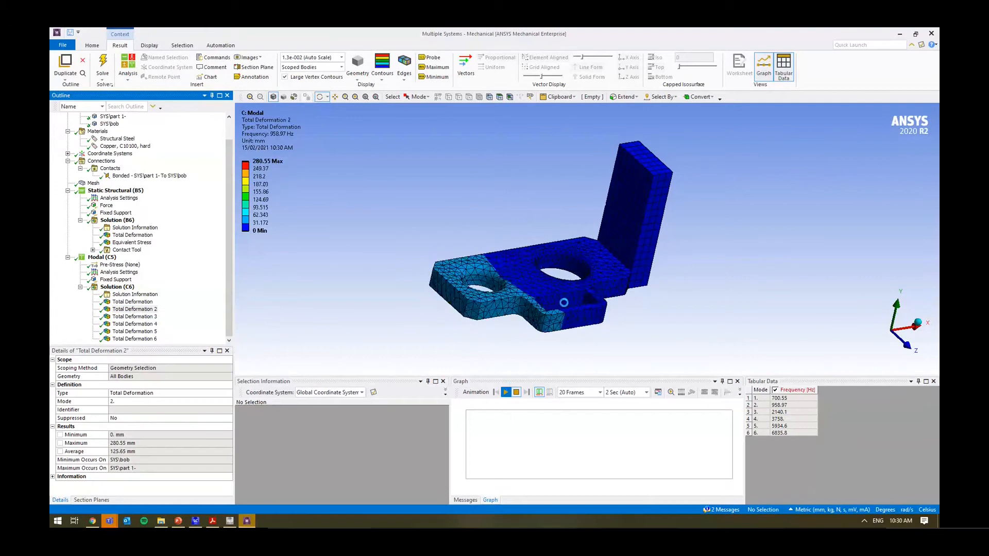
left_click_drag(629, 301, 546, 322)
- Hide the mesh edges on the deformation contours and enlarge the graphics area by shortening the graph area
left_click(404, 71)
left_click(425, 87)
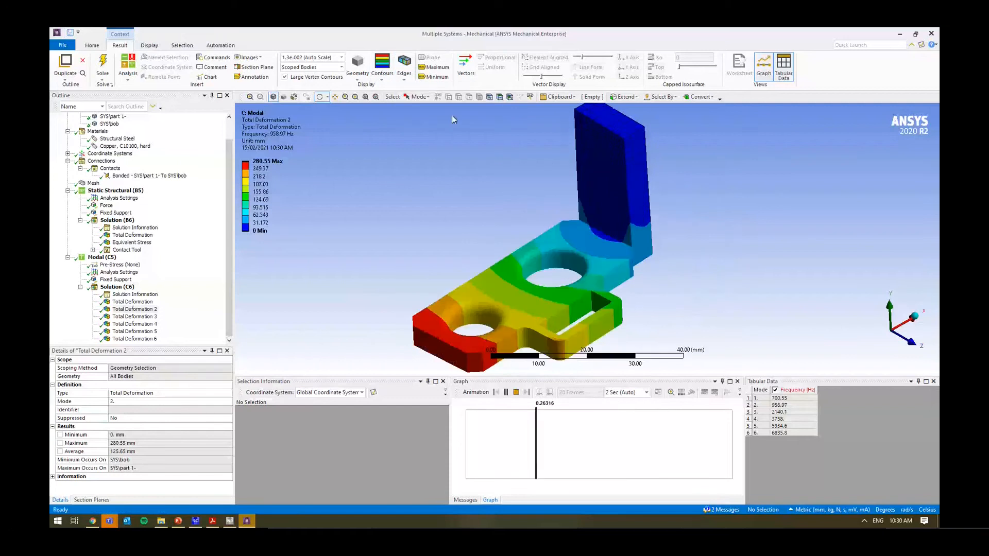
left_click_drag(677, 377, 677, 406)
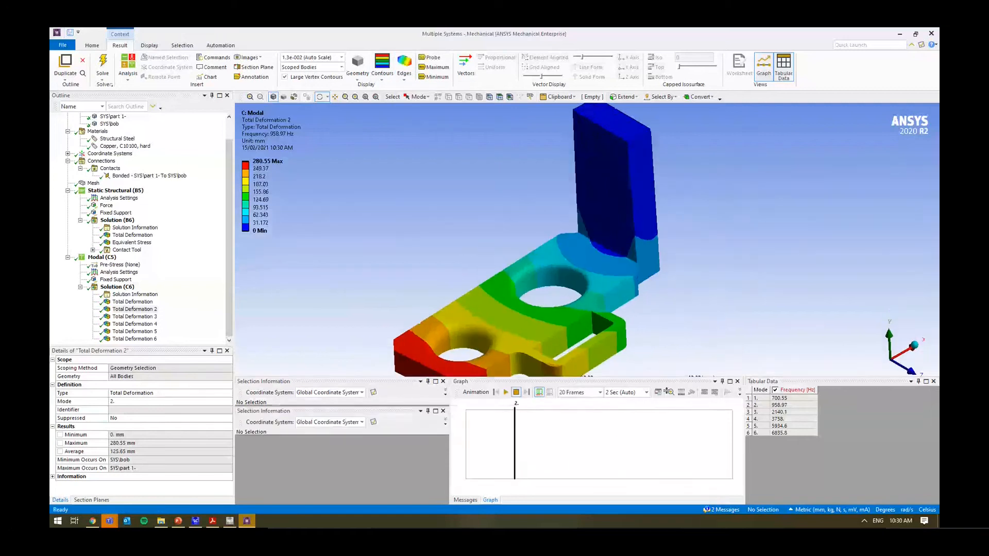
- Animate the fifth mode shape, examine it from several angles, and end the playback
left_click(115, 332)
left_click(504, 423)
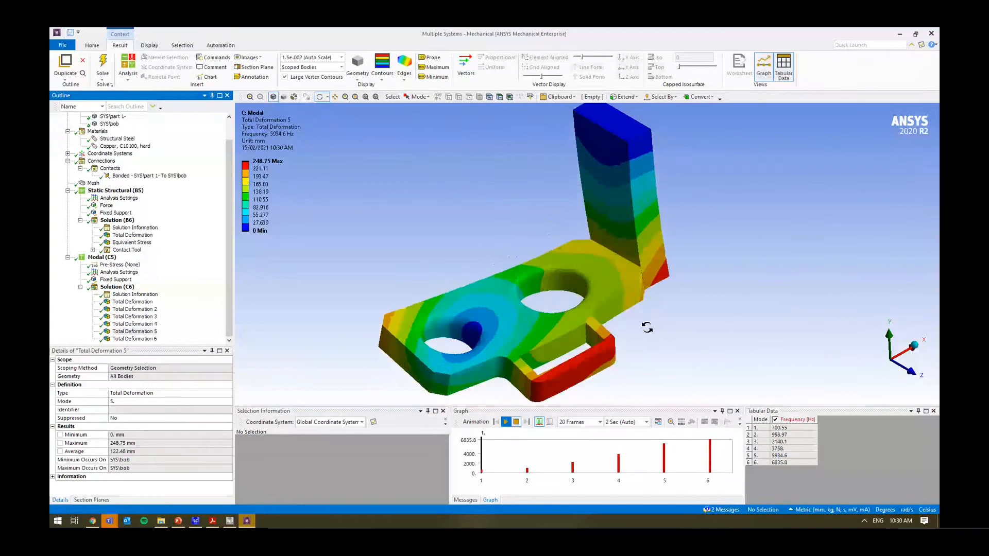
left_click_drag(647, 328, 273, 267)
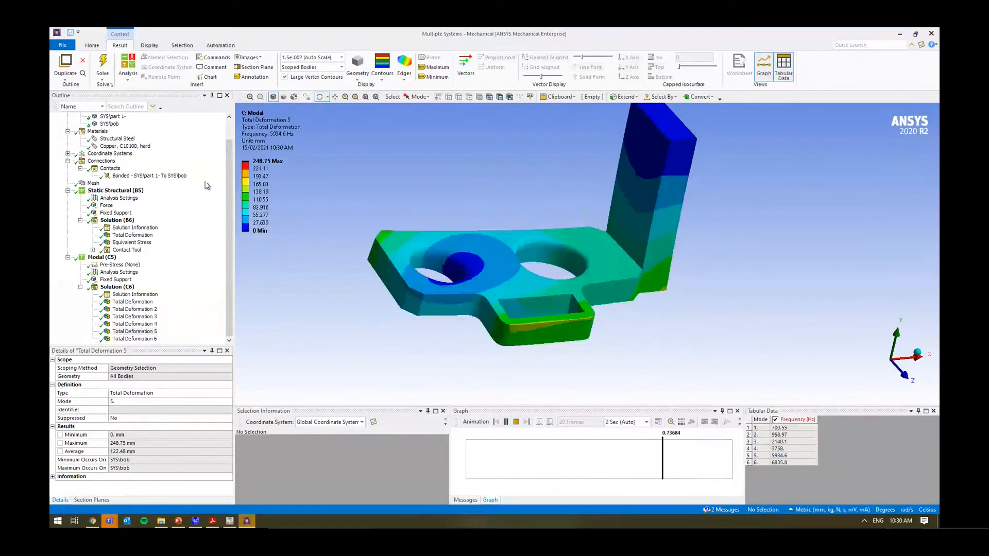
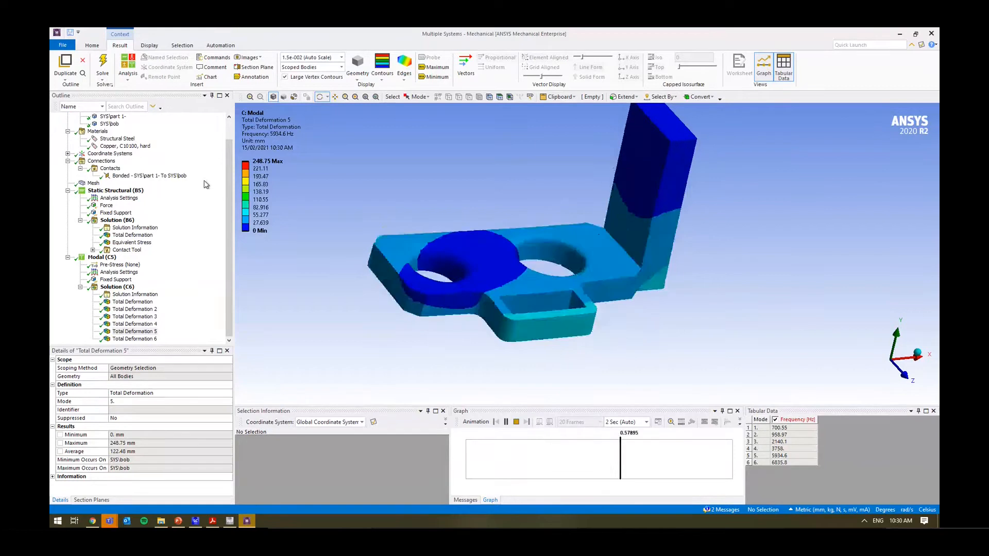
left_click(507, 422)
- Switch to Workbench, add a standalone Static Structural system, and link the Solution of system B to its Model
key("alt+Tab")
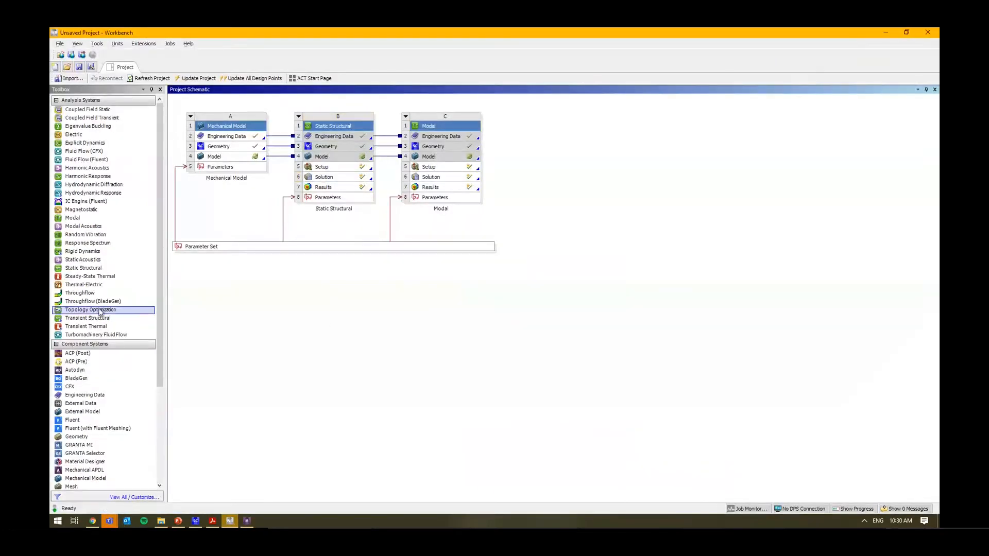
left_click_drag(84, 268, 524, 172)
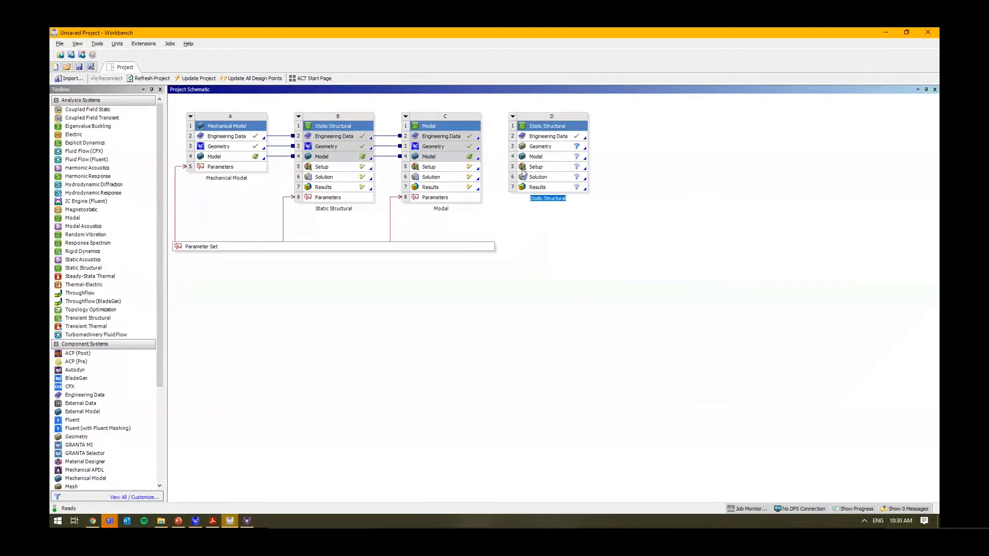
left_click_drag(324, 149, 338, 135)
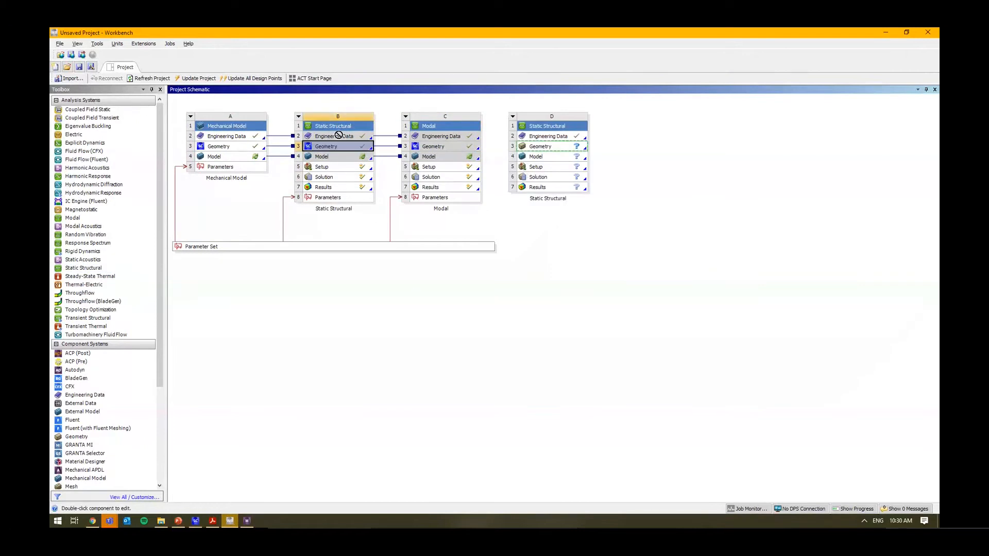
left_click_drag(525, 149, 587, 250)
left_click_drag(324, 178, 559, 221)
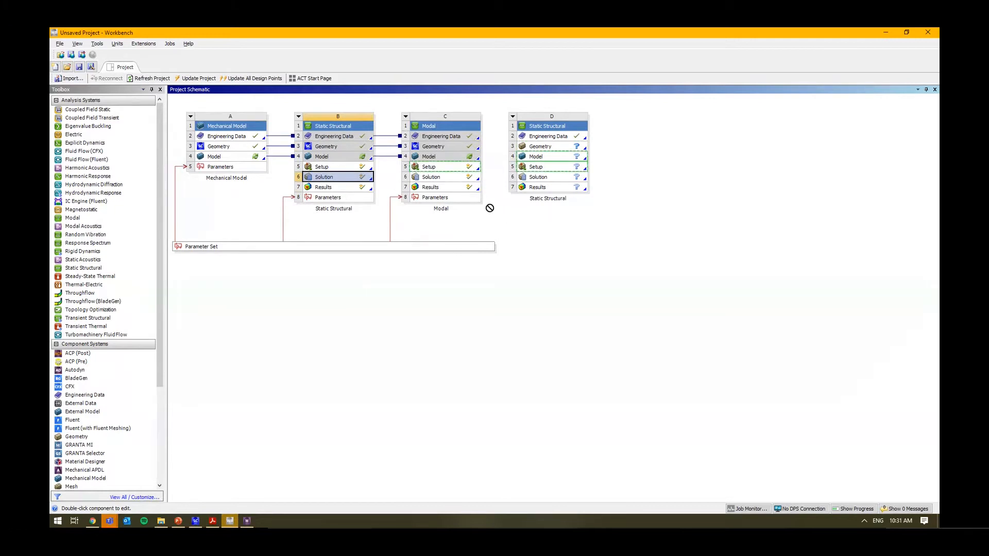
left_click_drag(489, 208, 538, 158)
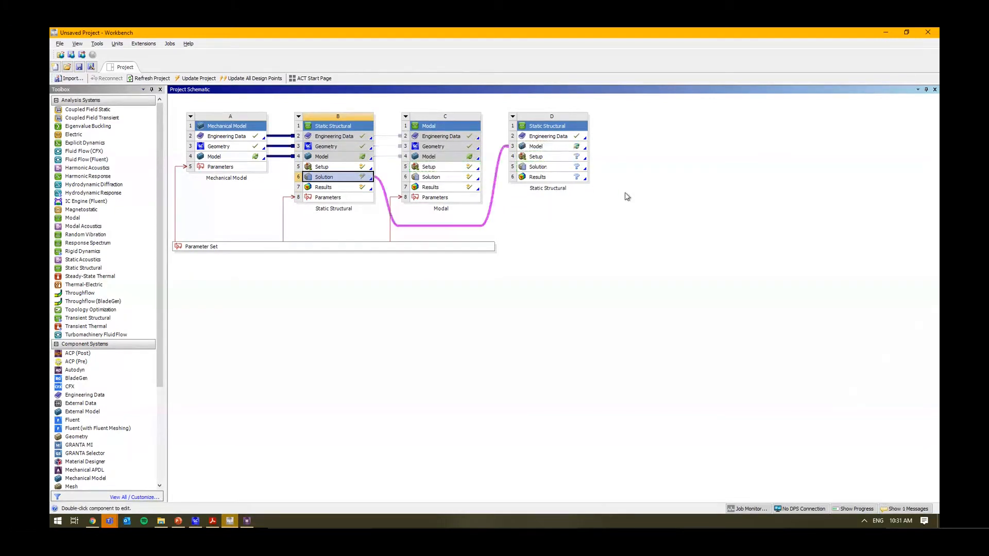
left_click(627, 197)
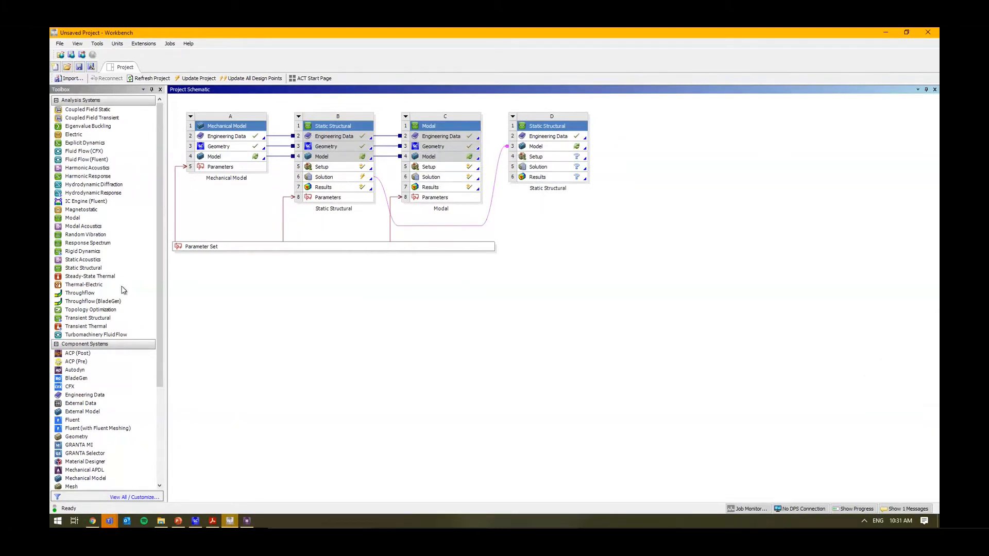
- Add another Static Structural system below system D and link the Solution of system B to its Setup
left_click_drag(117, 268, 550, 232)
left_click_drag(330, 176, 538, 295)
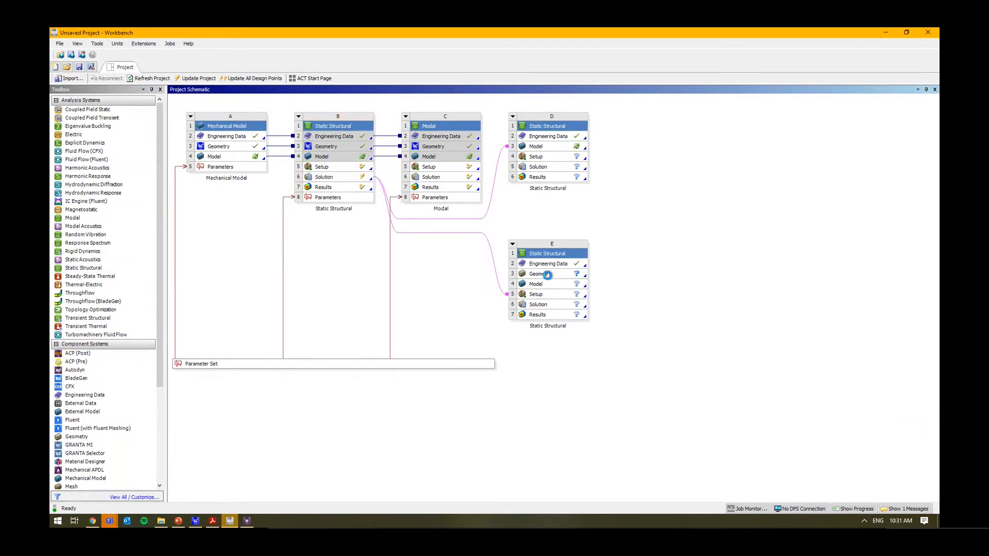
left_click(547, 275)
left_click(649, 310)
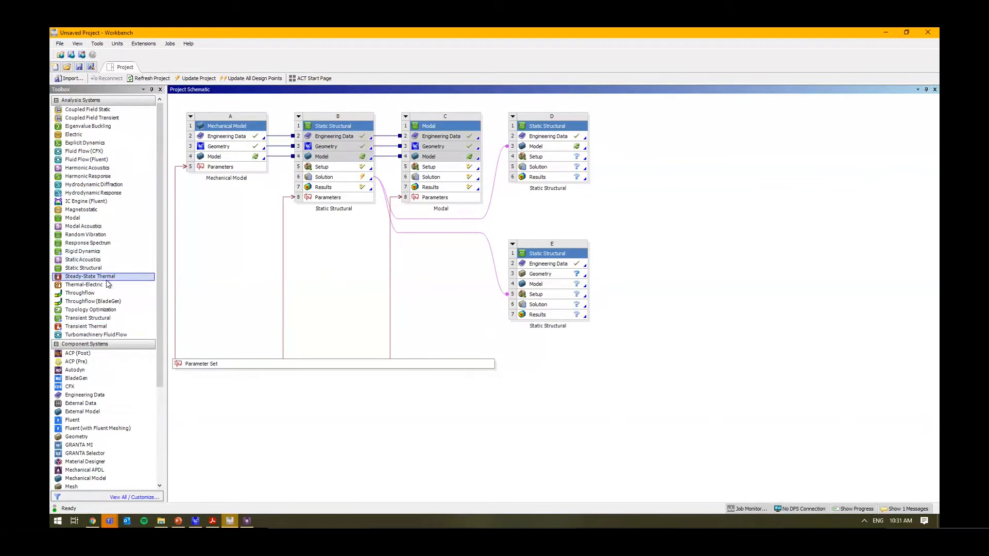
- Add a Steady-State Thermal system and a Static Structural system whose Setup is linked to the thermal Solution
left_click_drag(108, 283, 227, 230)
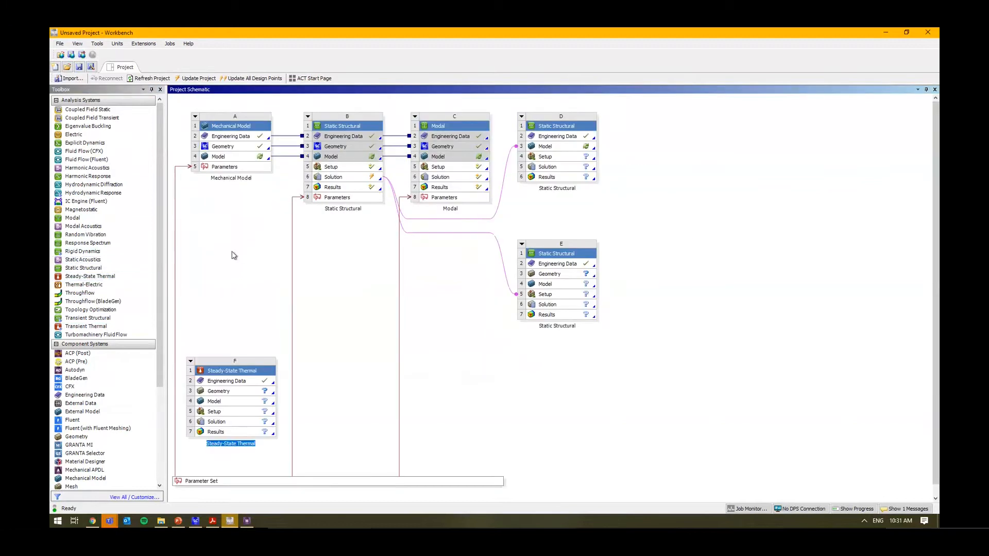
left_click(233, 256)
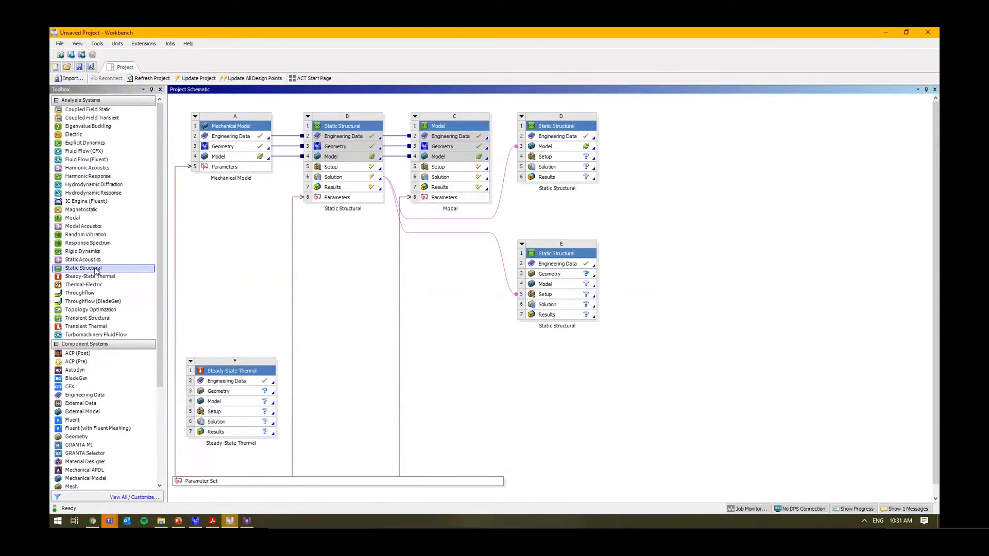
left_click_drag(95, 269, 316, 413)
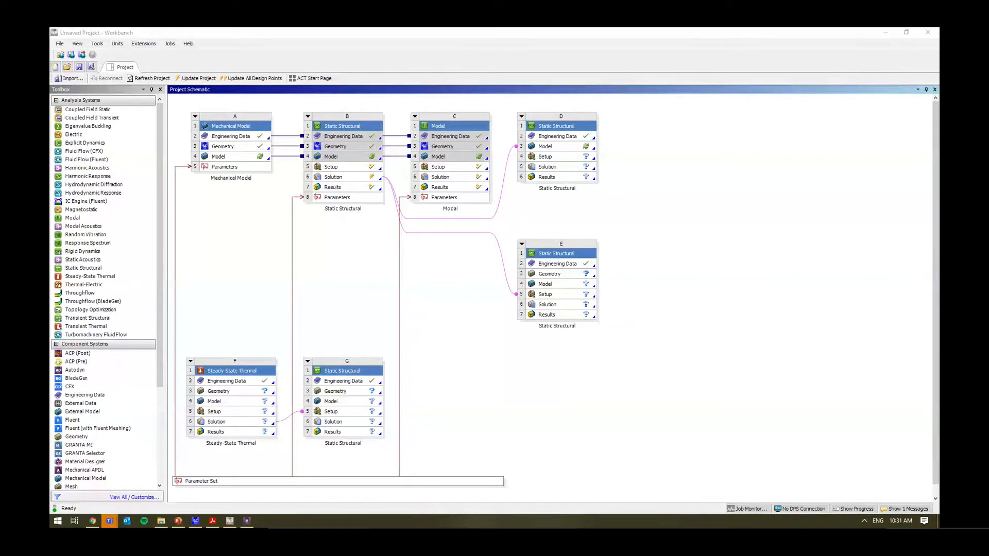
- Return to Mechanical and review the Fixed Support and Equivalent Stress of the Static Structural analysis
left_click(247, 520)
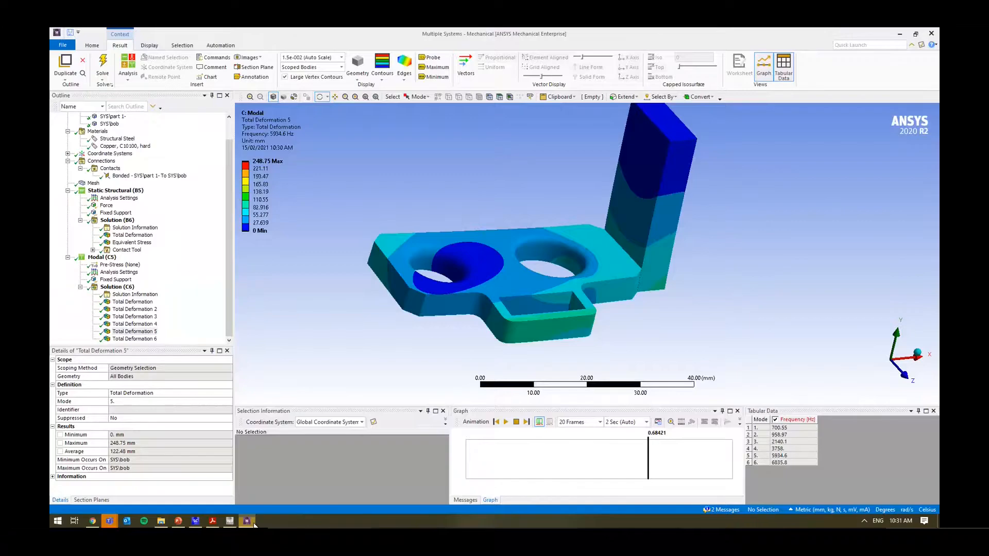
left_click(116, 213)
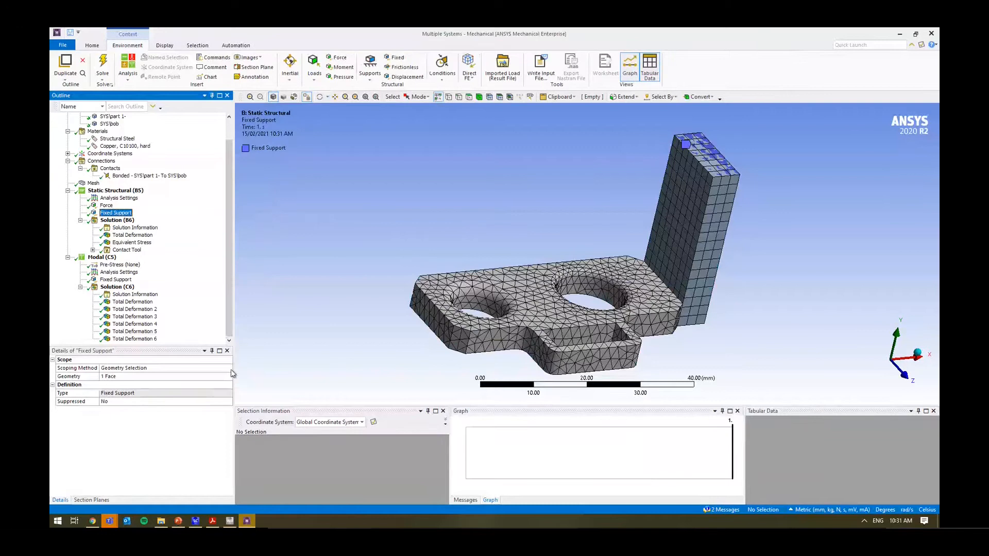
scroll(720, 191, "down", 2)
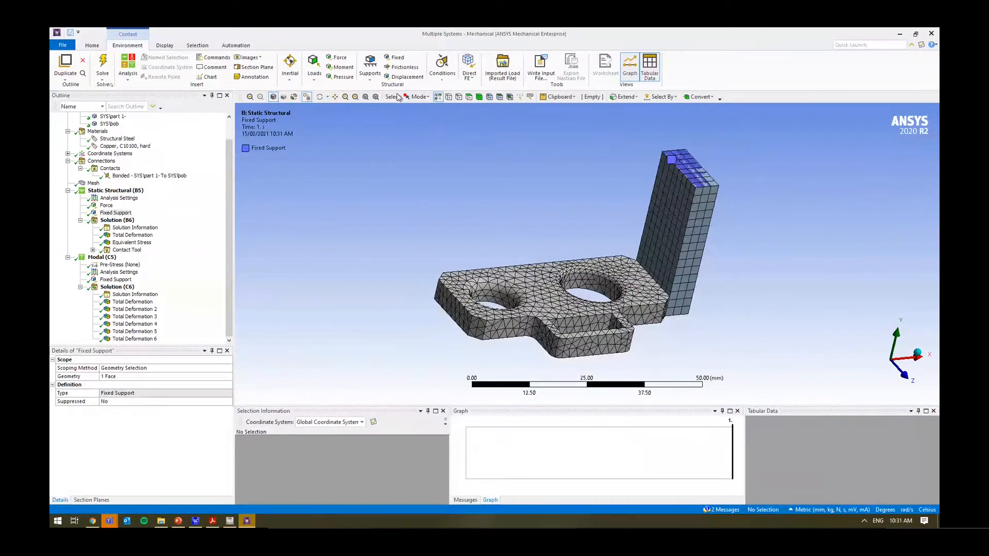
left_click(377, 96)
left_click(130, 242)
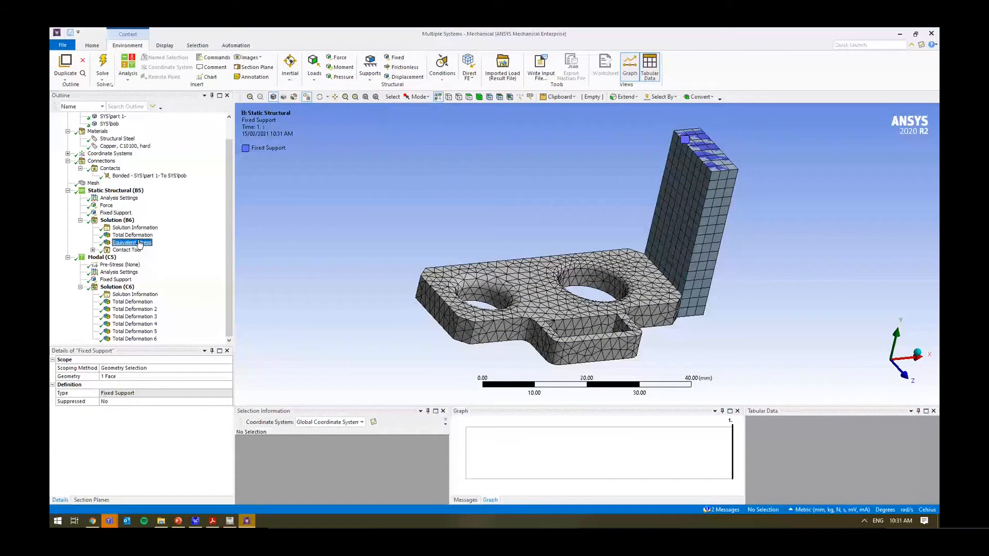
middle_click_drag(472, 282, 474, 273)
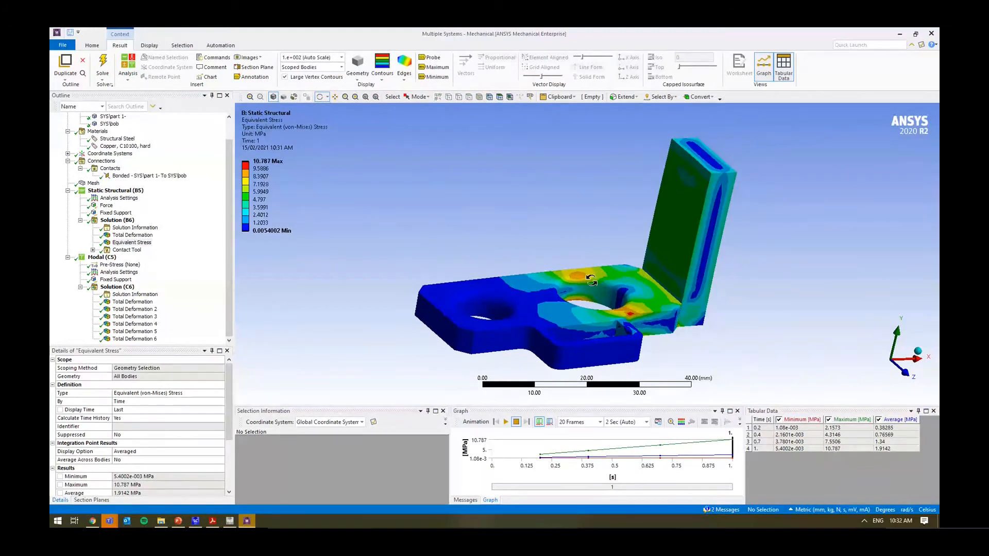
- Review the load and support types available for the Static Structural analysis
left_click(117, 191)
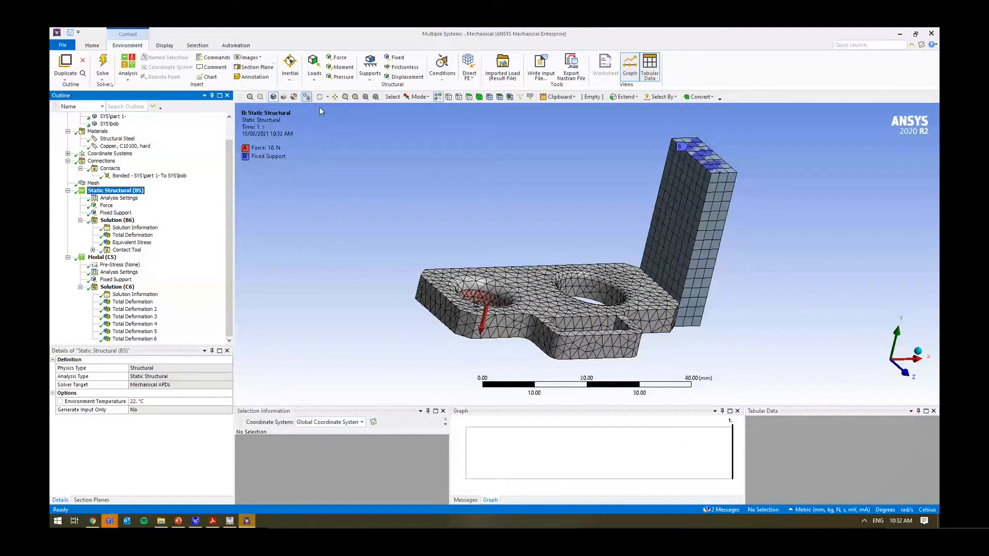
left_click(314, 67)
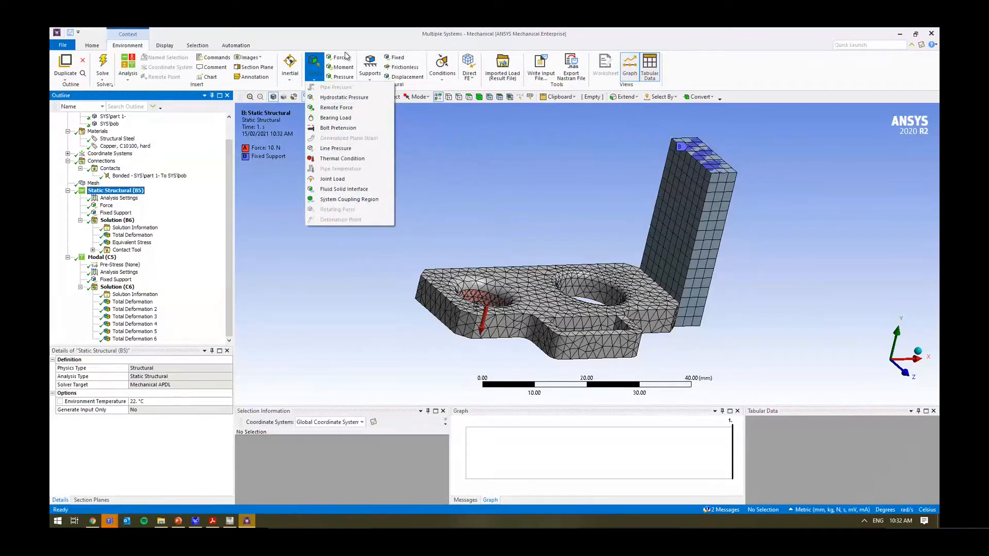
left_click(370, 66)
left_click(370, 66)
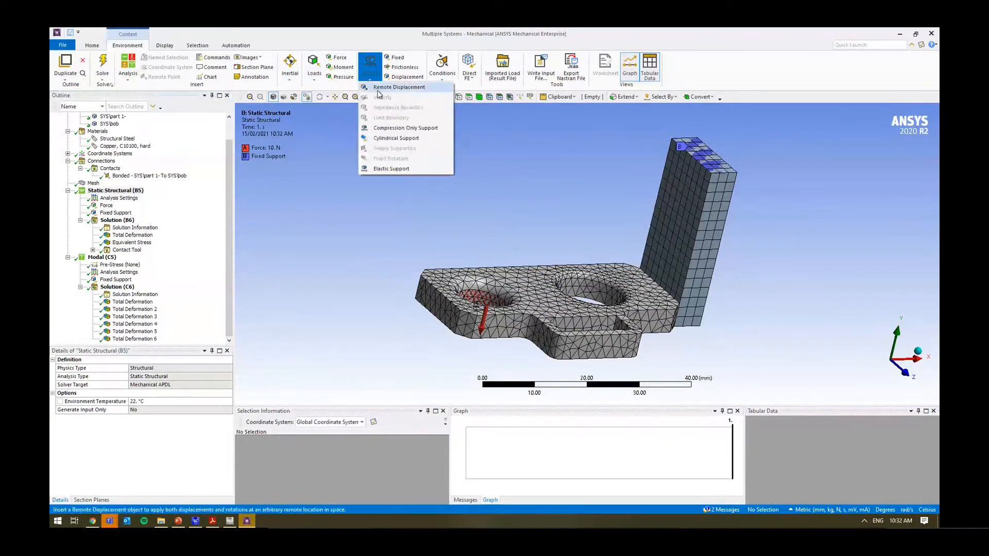
left_click(505, 181)
- Highlight the fixed end face of the upright block to examine where the support acts, and clear the selection
left_click(705, 154)
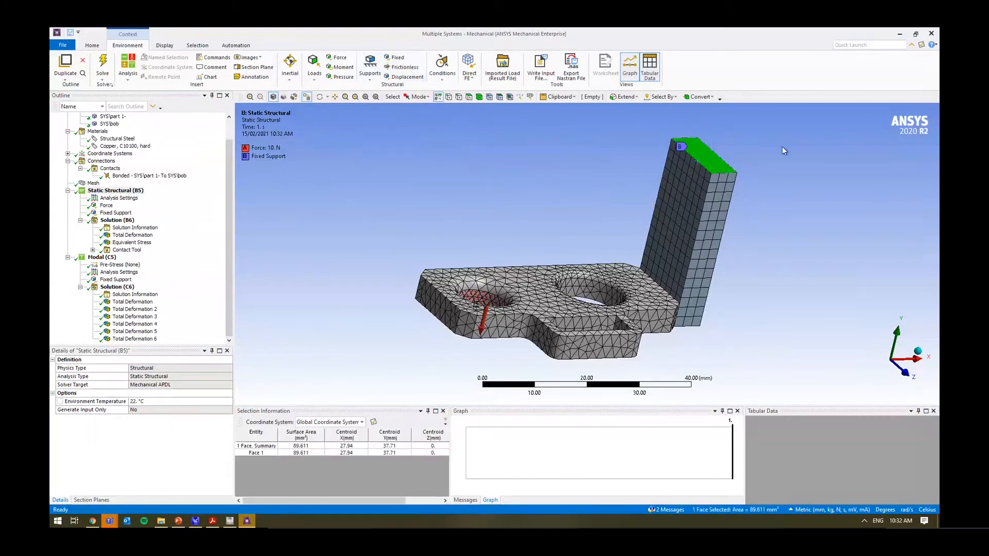
left_click(621, 153)
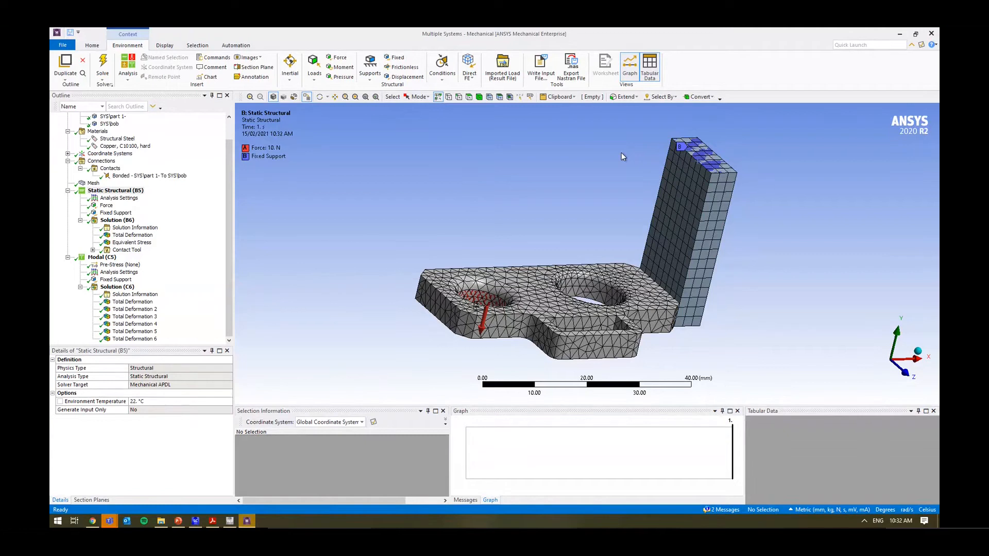
left_click(713, 169)
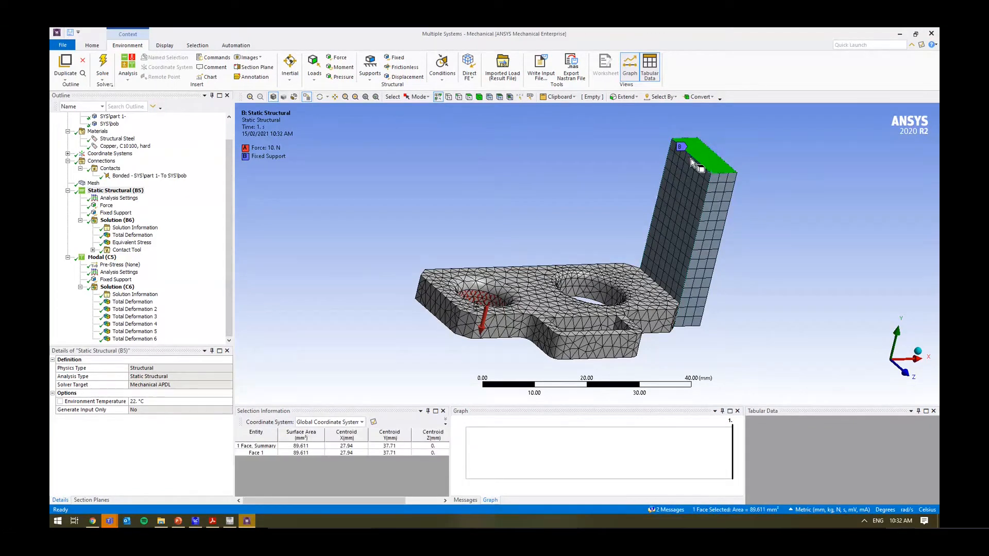
left_click(578, 163)
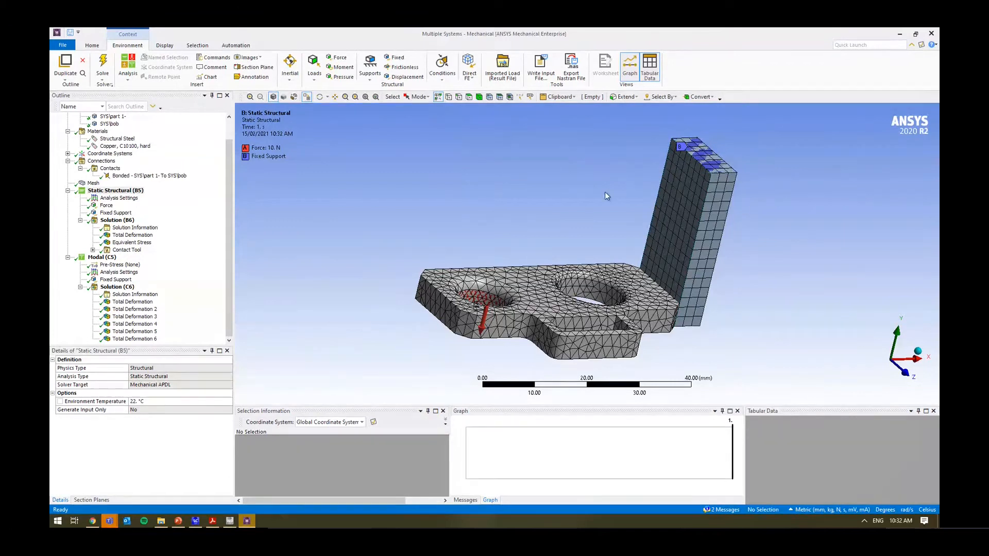
left_click(378, 97)
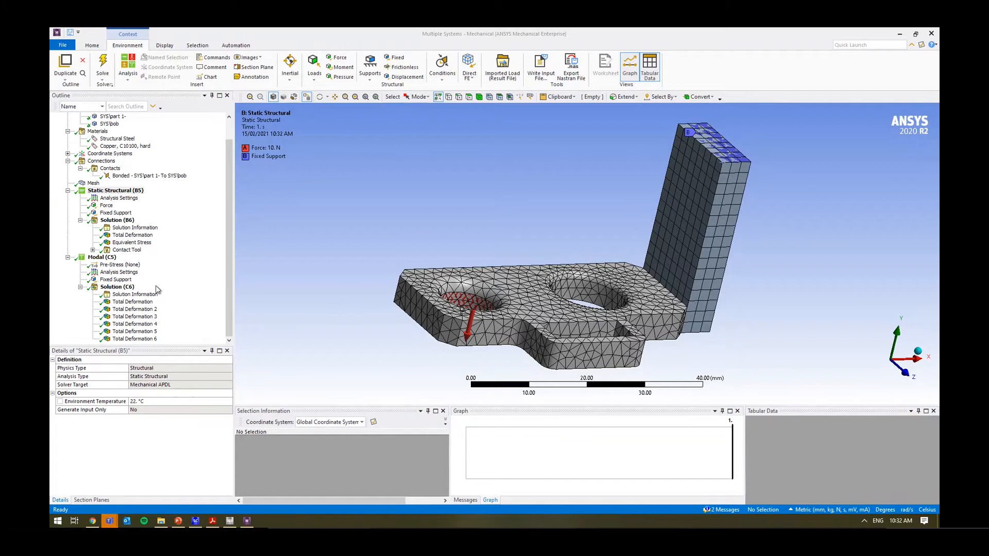
- Display the third mode shape of the Modal analysis and animate it
left_click(145, 303)
left_click(143, 317)
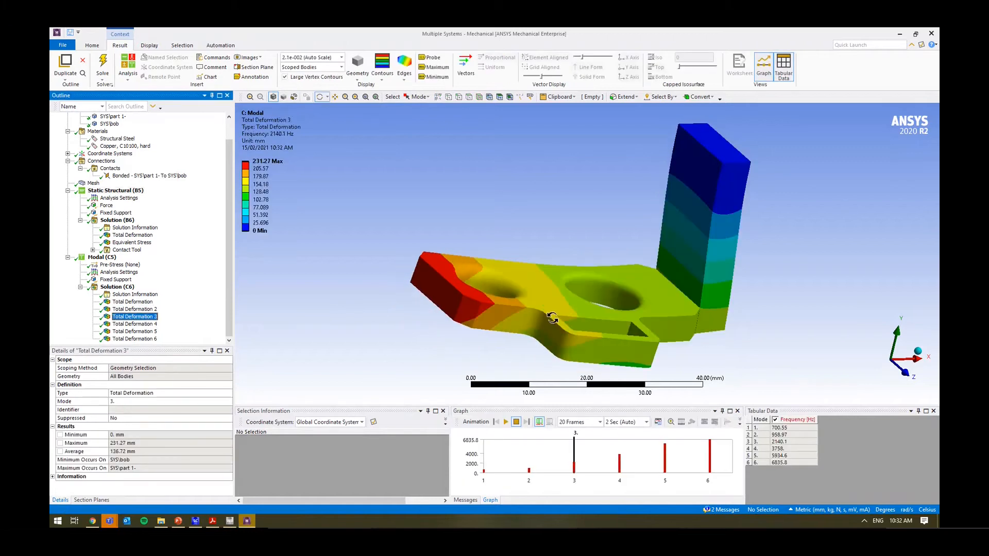
left_click(506, 422)
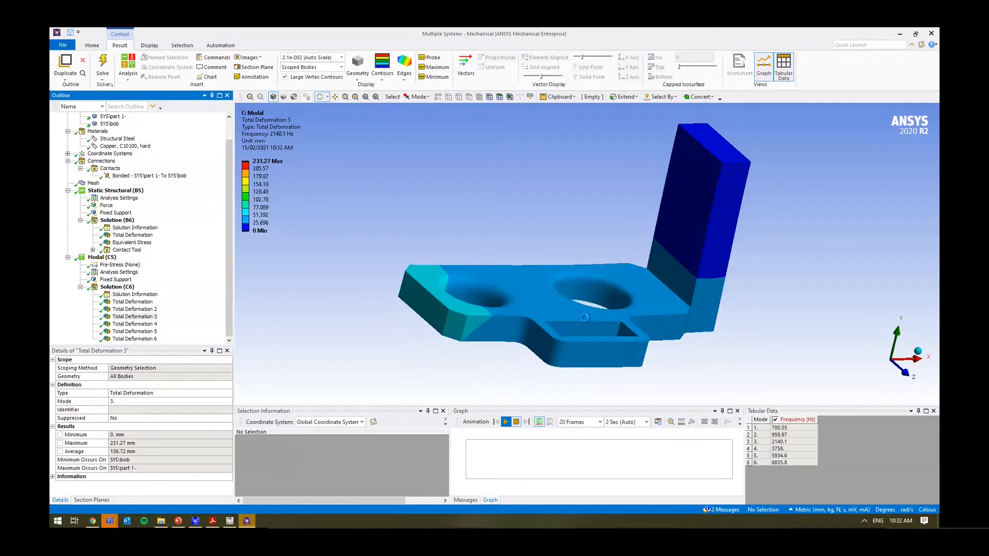
- Examine the animated third mode shape from another angle together with the table of modal frequencies
mouse_move(628, 314)
middle_mouse_down()
mouse_move(390, 290)
mouse_move(538, 338)
middle_mouse_up()
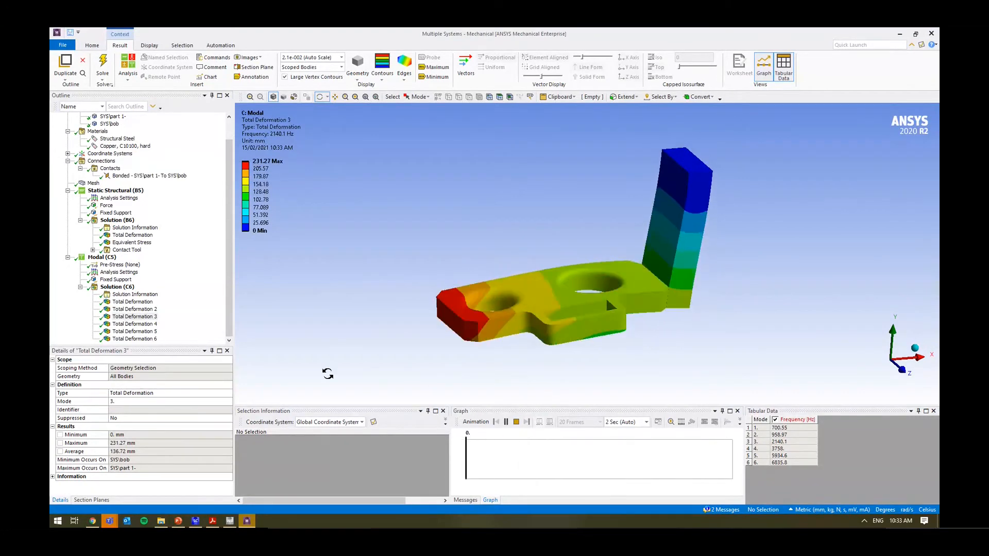
left_click(177, 327)
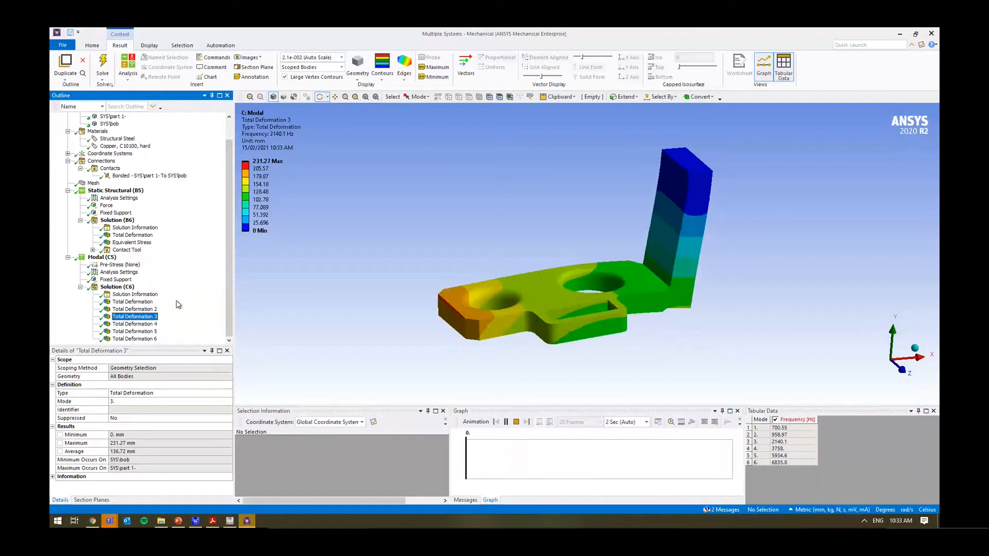
key("alt+Tab")
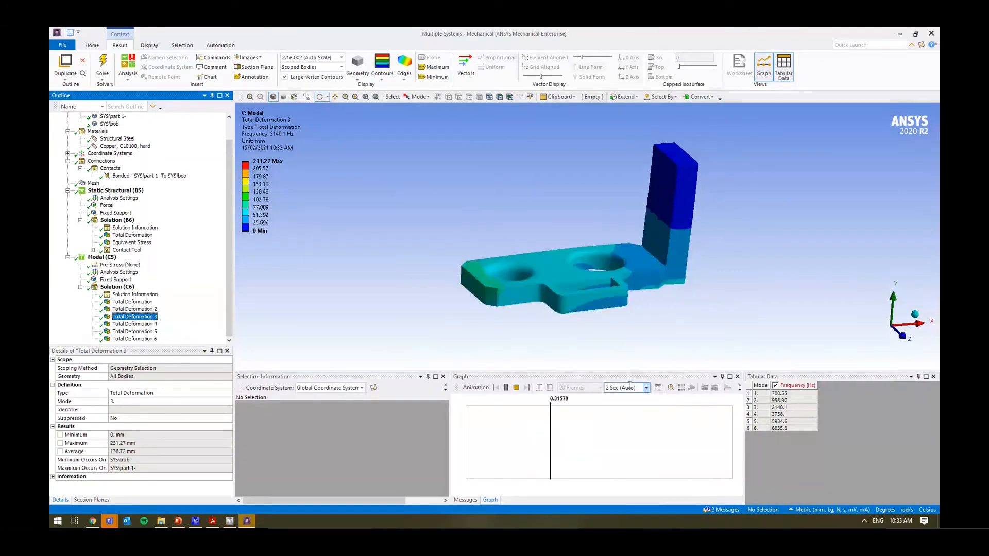
left_click(796, 386)
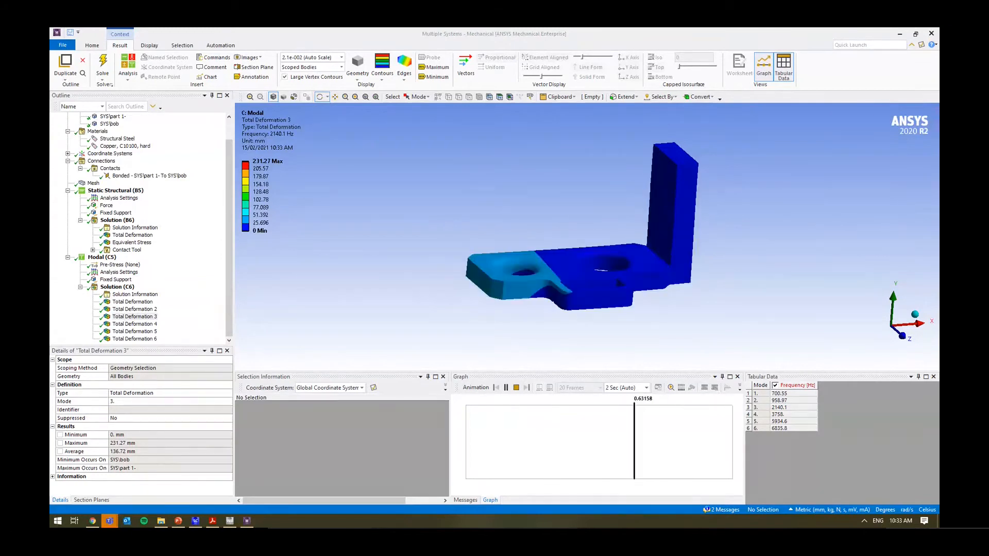
- Switch to Workbench and look through the available analysis and component systems
left_click_drag(49, 314, 196, 28)
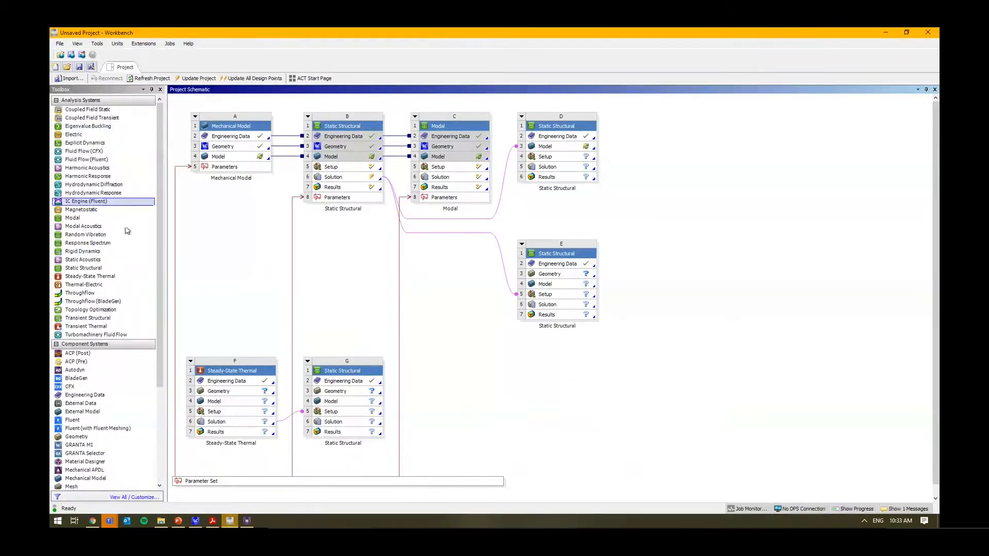
scroll(93, 203, "down", 5)
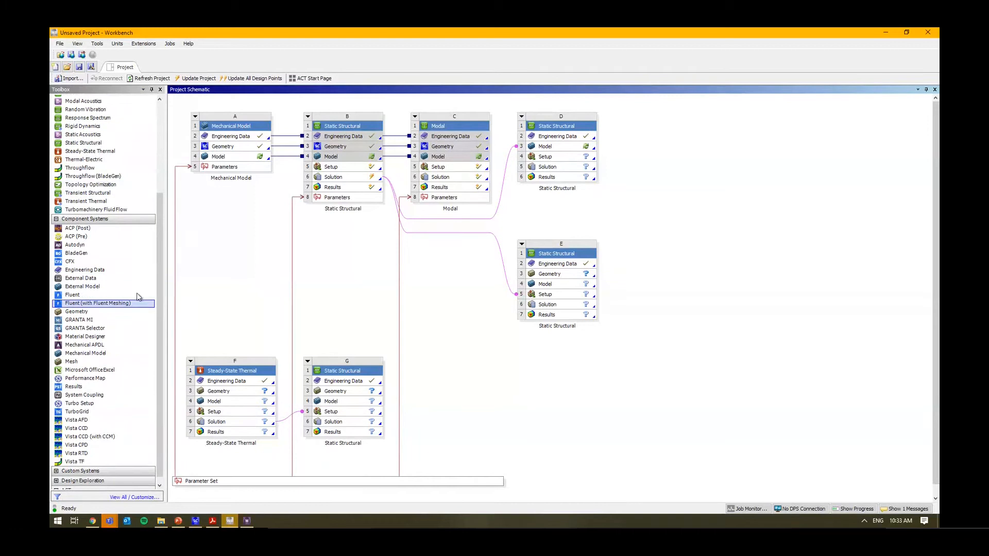
left_click_drag(161, 360, 160, 273)
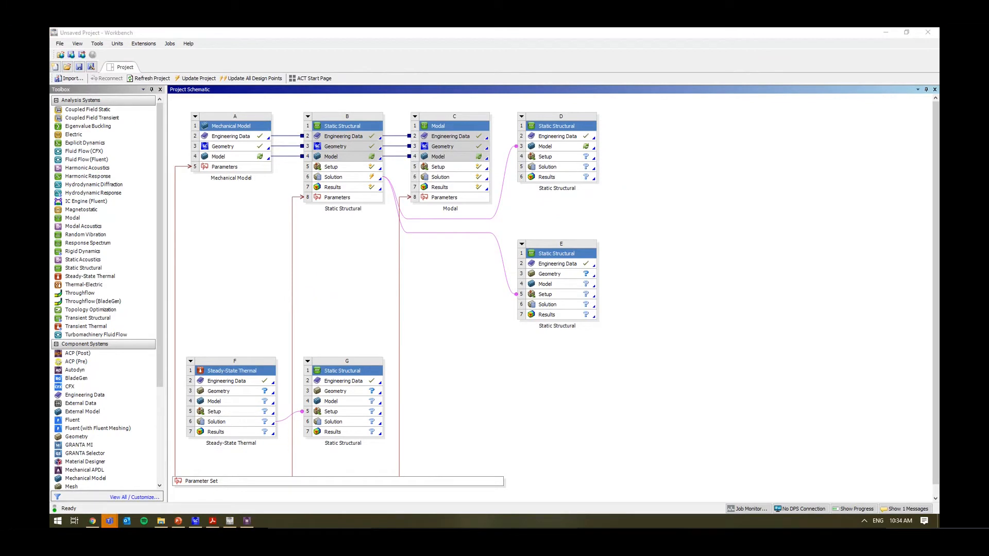
- Examine the link from the Steady-State Thermal solution to the Static Structural setup and which cells can receive that structural system's solution
left_click(496, 383)
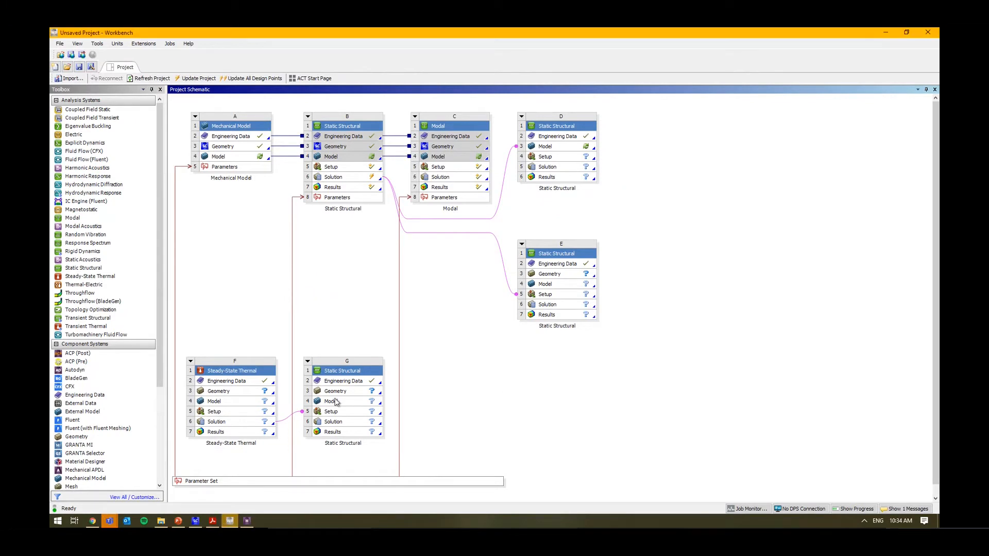
left_click(226, 425)
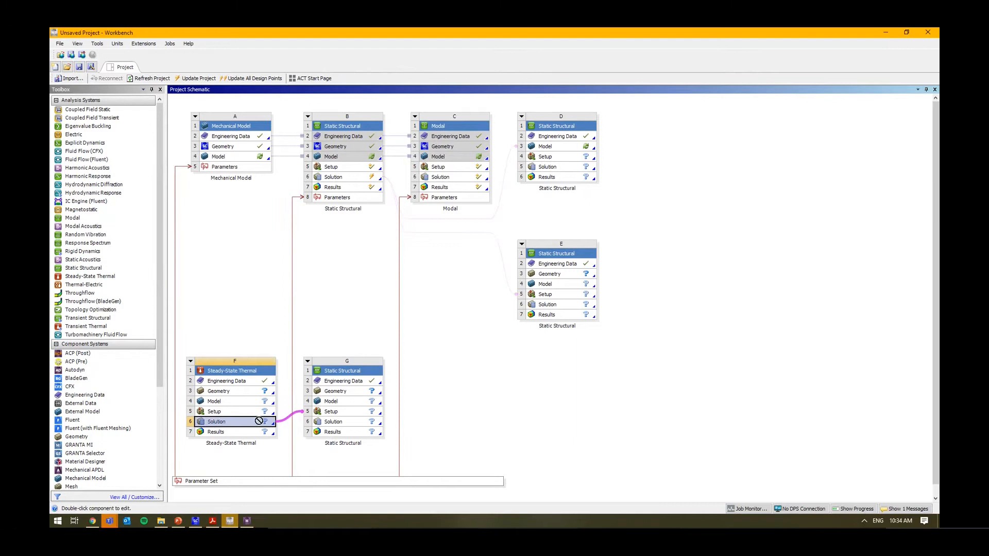
left_click_drag(259, 421, 278, 424)
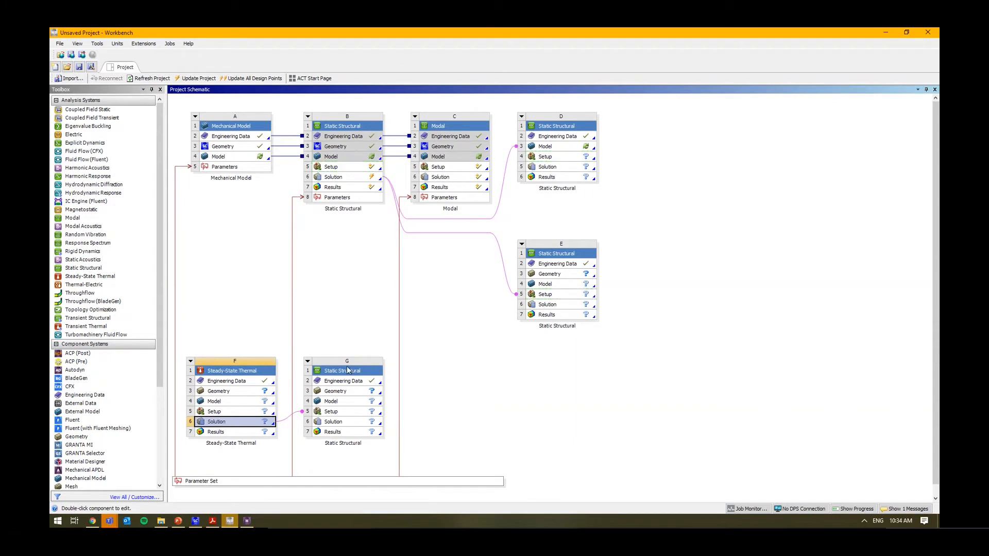
left_click(424, 274)
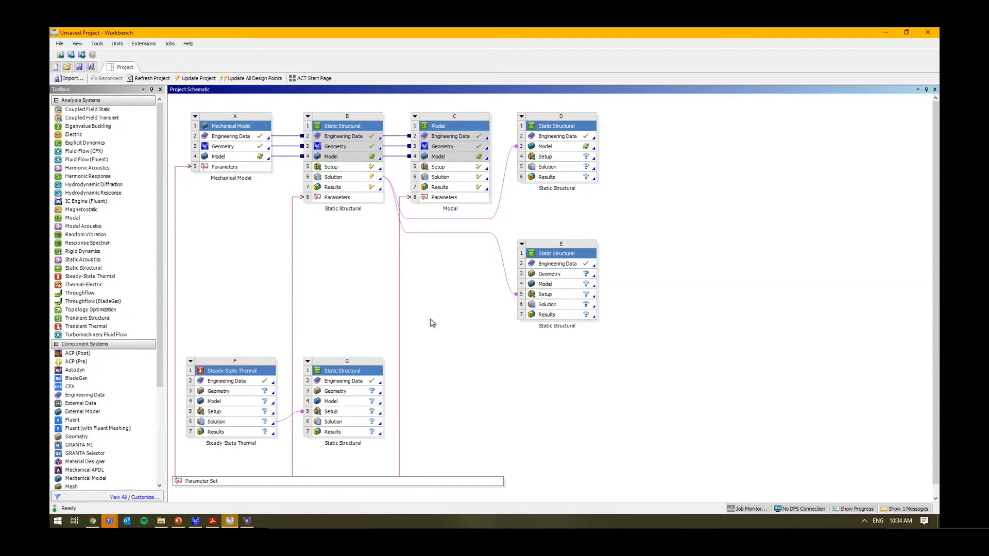
left_click(363, 412)
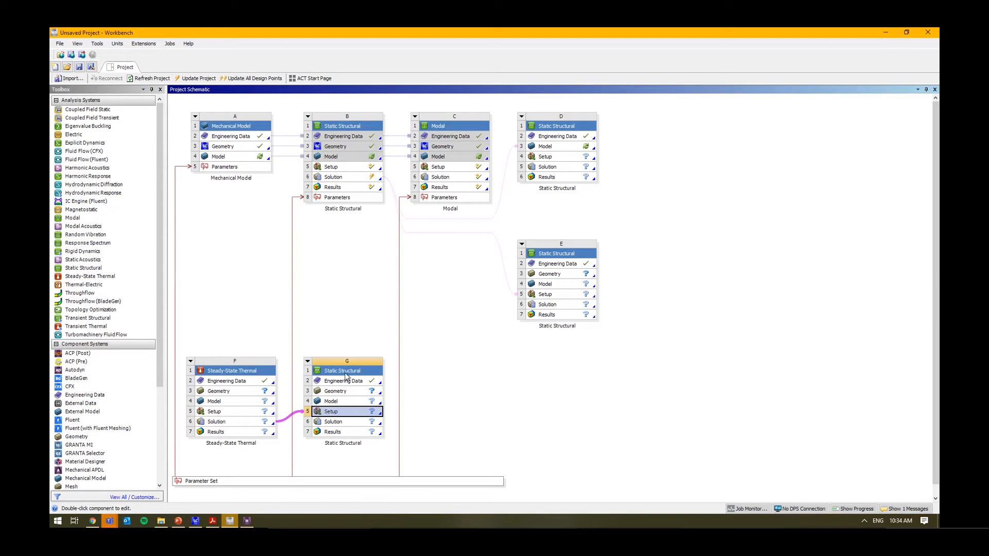
left_click_drag(348, 422, 477, 294)
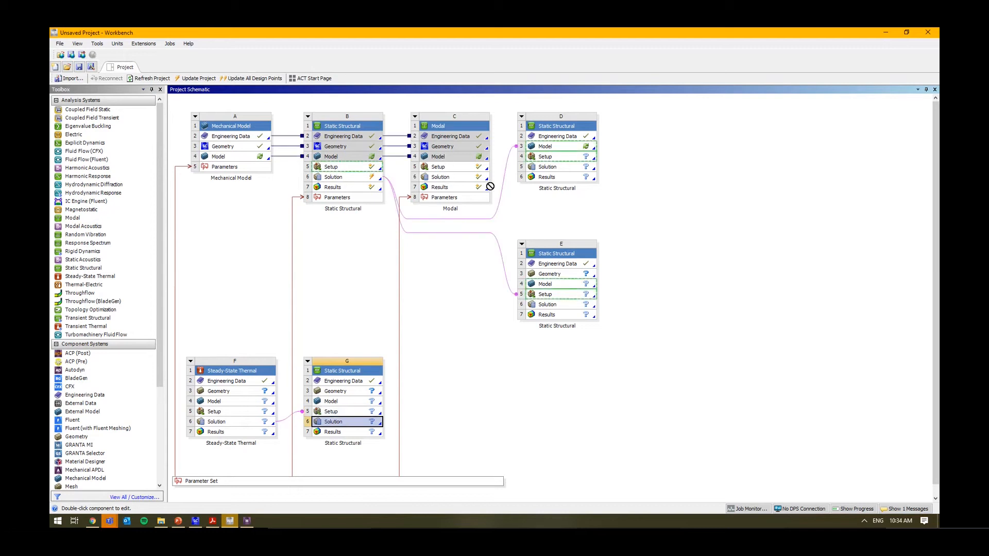
left_click_drag(490, 187, 515, 351)
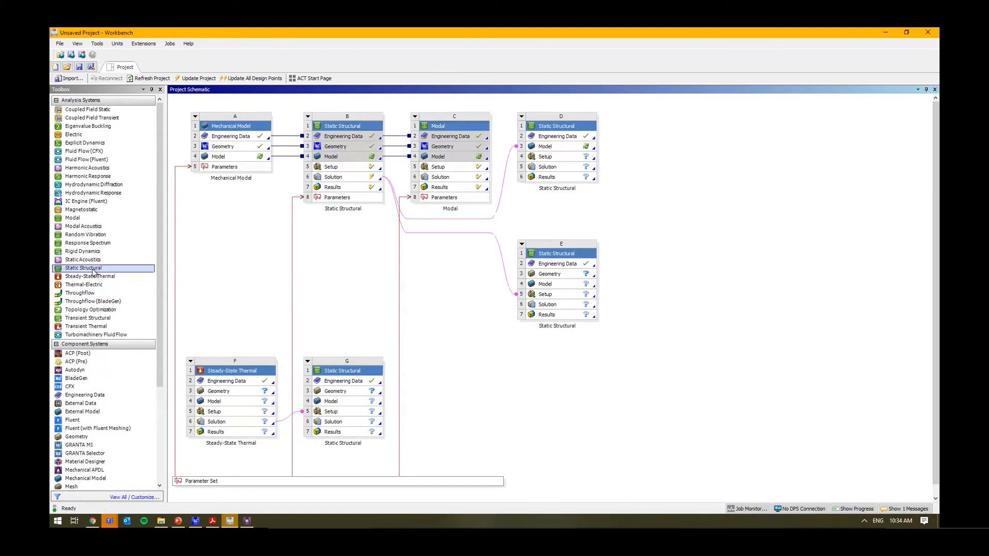
- Add a Static Structural system sharing the geometry of the thermally linked Static Structural system, and delete the geometry link between the two
left_click_drag(88, 273, 88, 273)
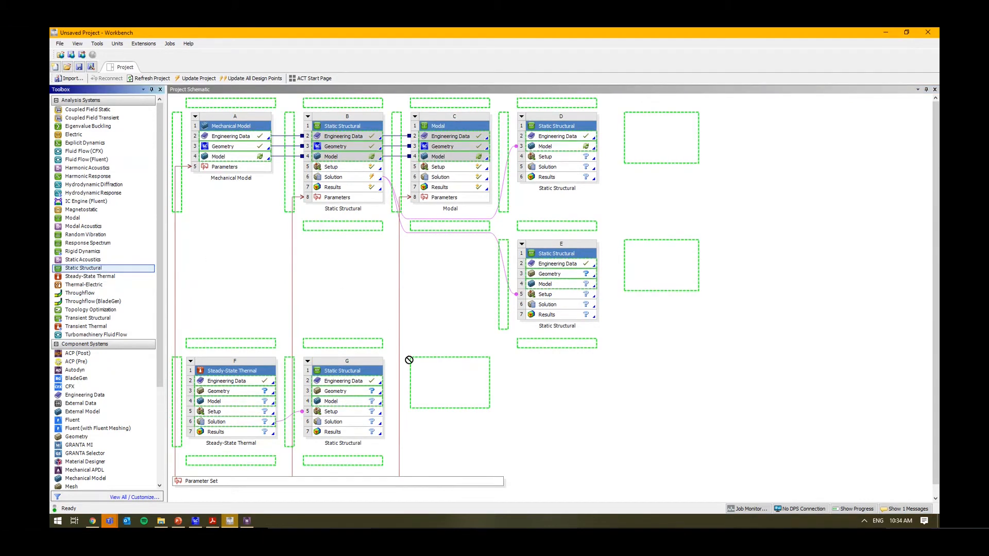
left_click_drag(409, 359, 346, 392)
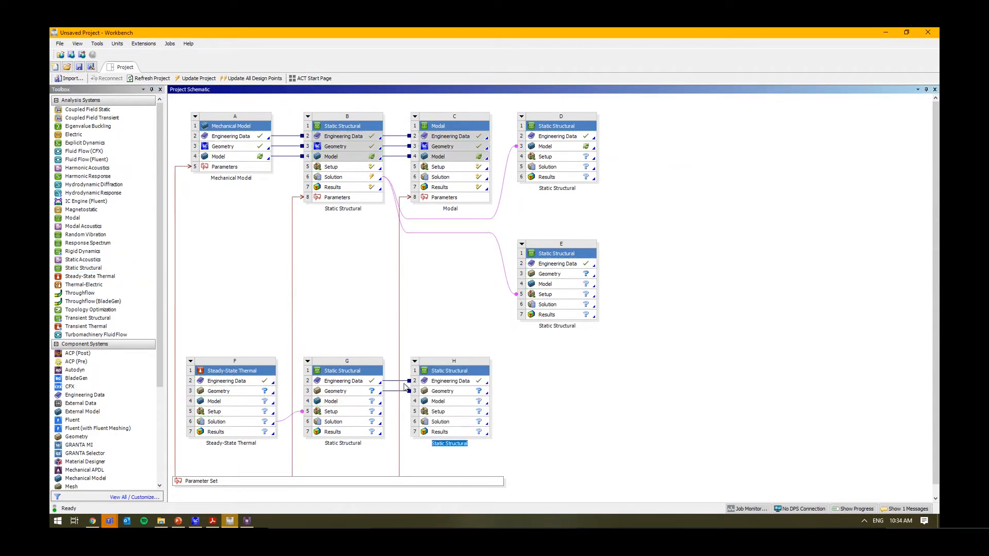
left_click(404, 386)
left_click(403, 392)
right_click(398, 394)
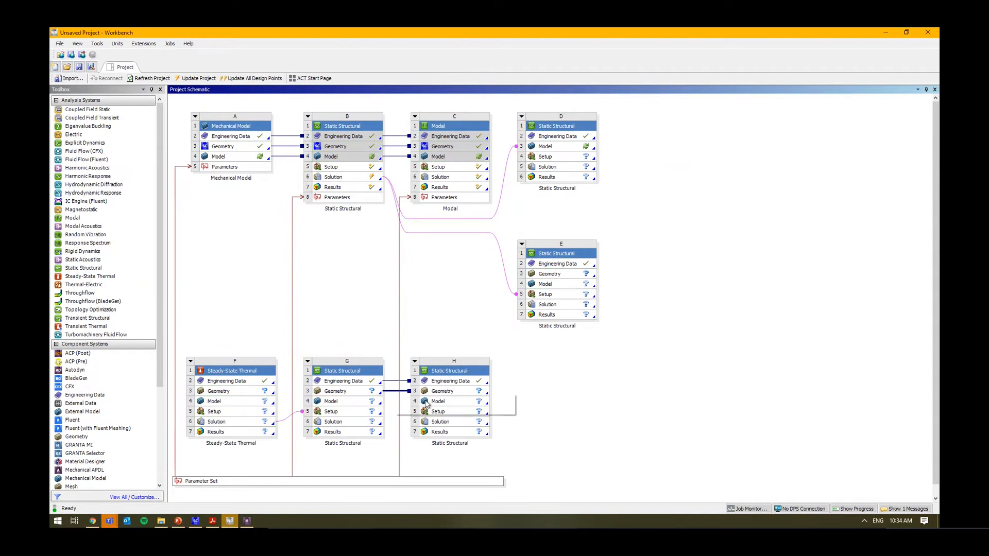
left_click(417, 402)
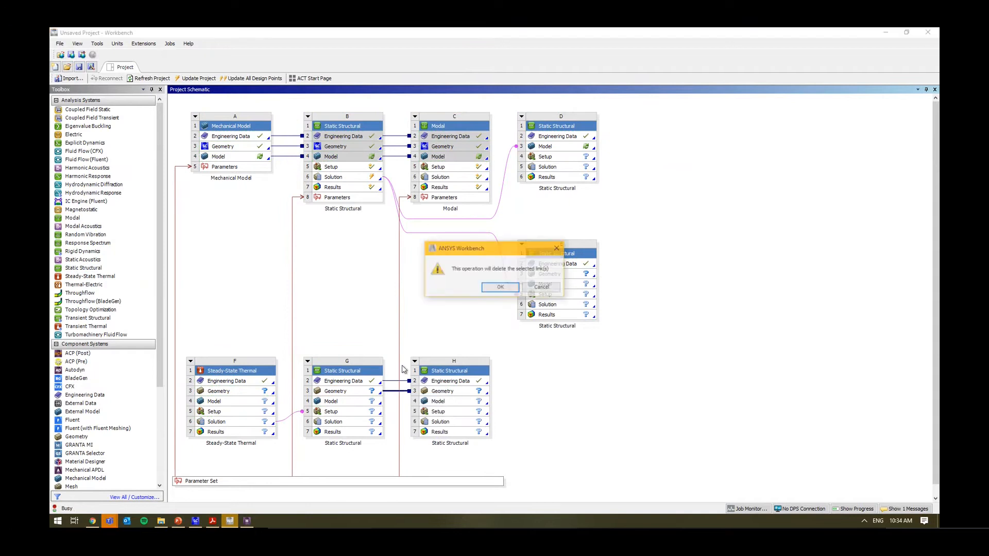
left_click(507, 288)
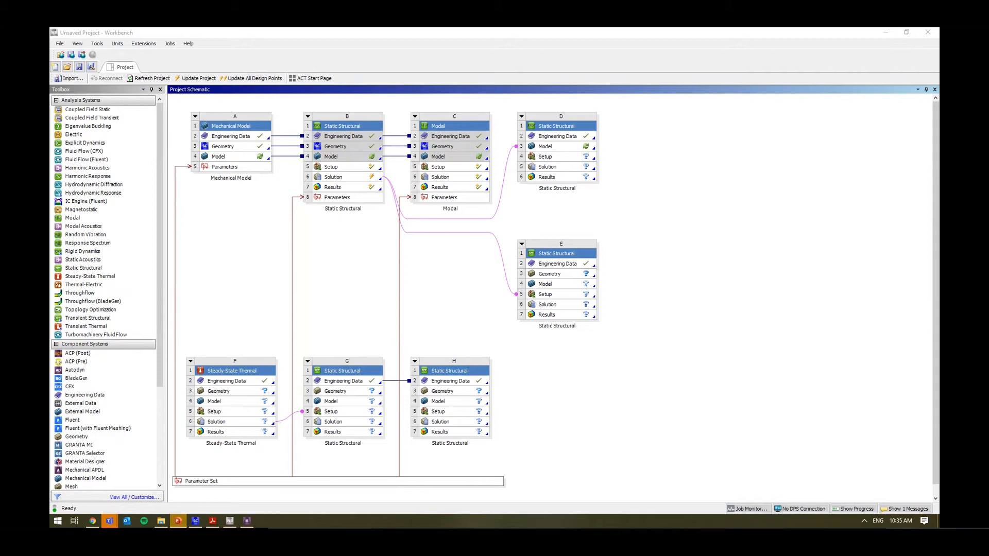
- Switch to SpaceClaim and review the sketching, geometry preparation and Workbench transfer tools for the two-body model
left_click(196, 521)
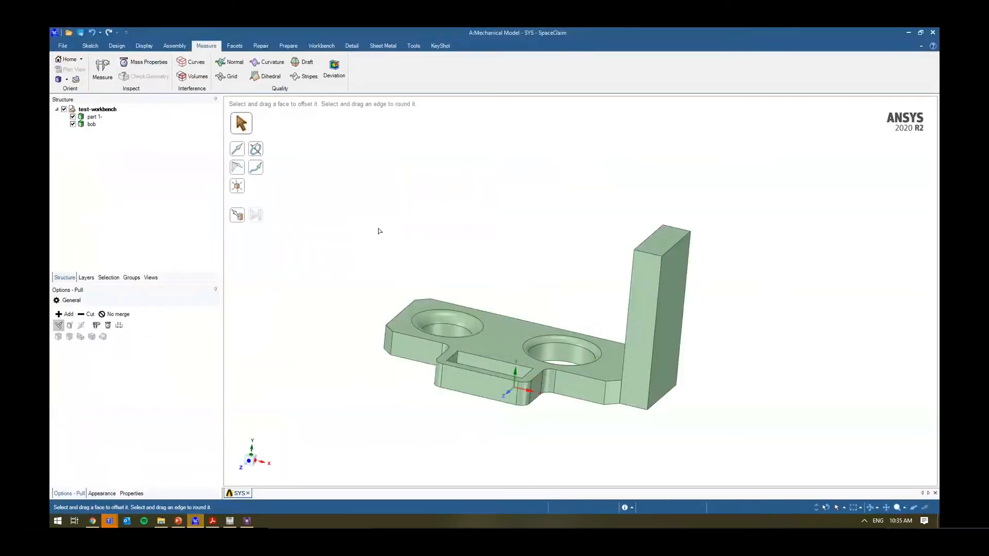
scroll(378, 226, "up", 2)
left_click(91, 46)
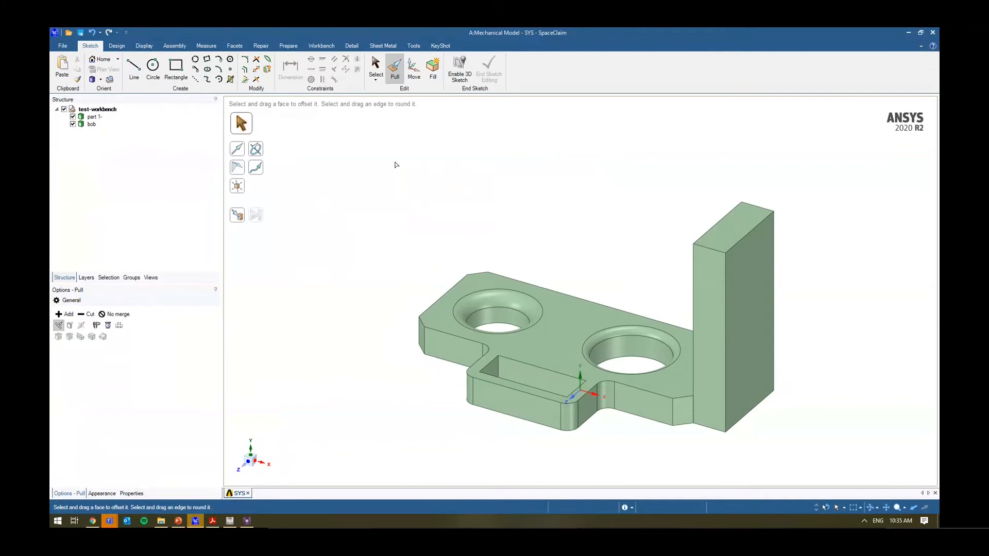
left_click(510, 278)
left_click(570, 339)
left_click(438, 227)
left_click(289, 45)
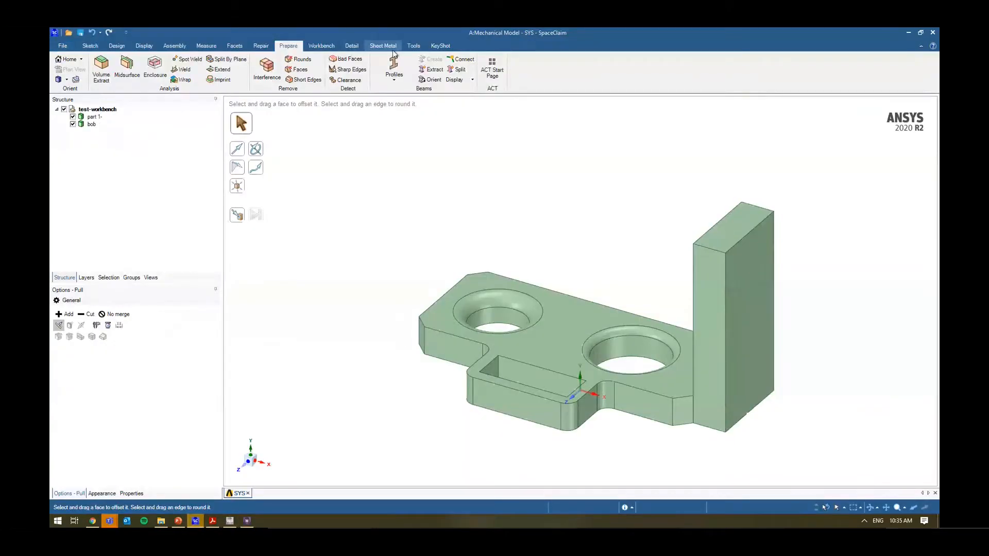
left_click(321, 45)
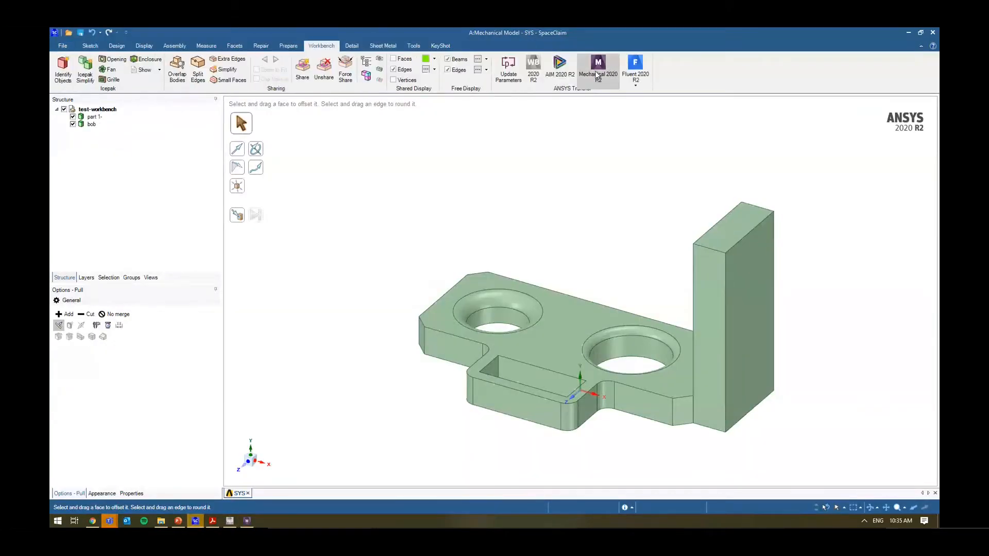
- Return to Workbench and review the geometry import options of the Steady-State Thermal system, leaving without importing a file
left_click(230, 521)
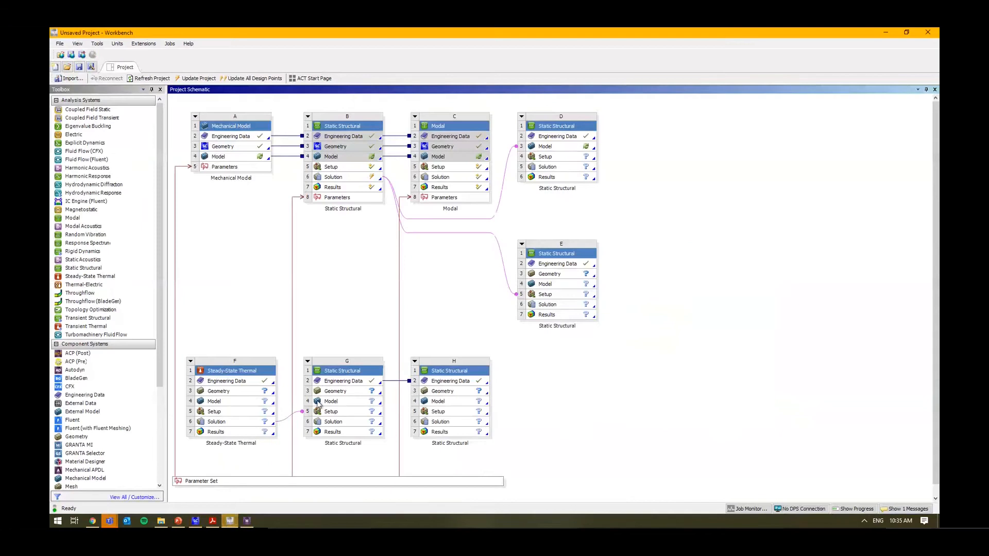
right_click(239, 393)
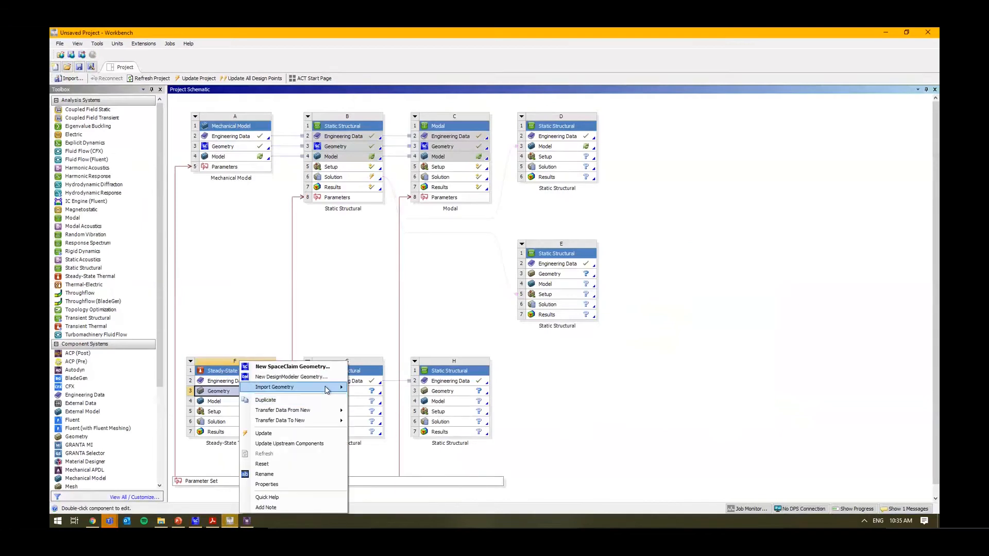
mouse_move(309, 387)
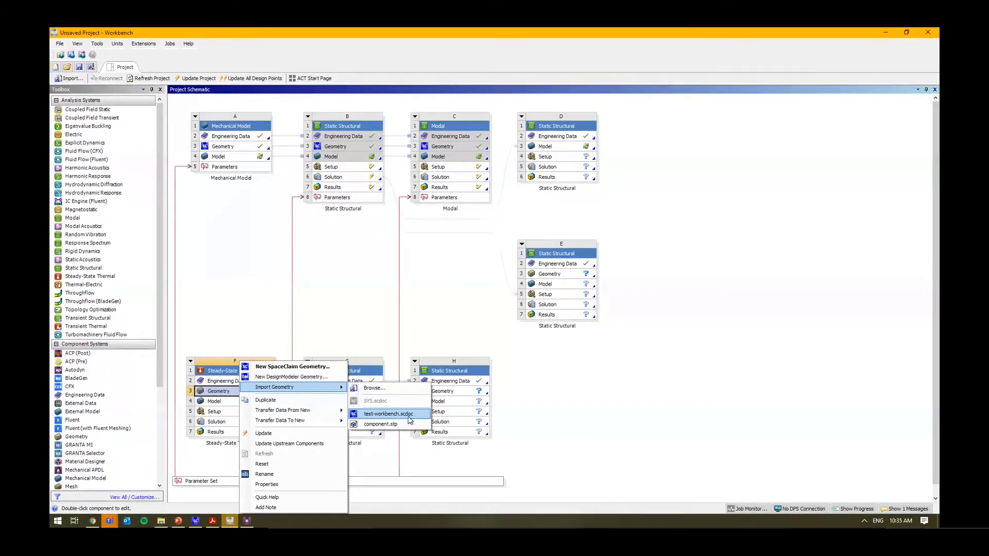
left_click(669, 386)
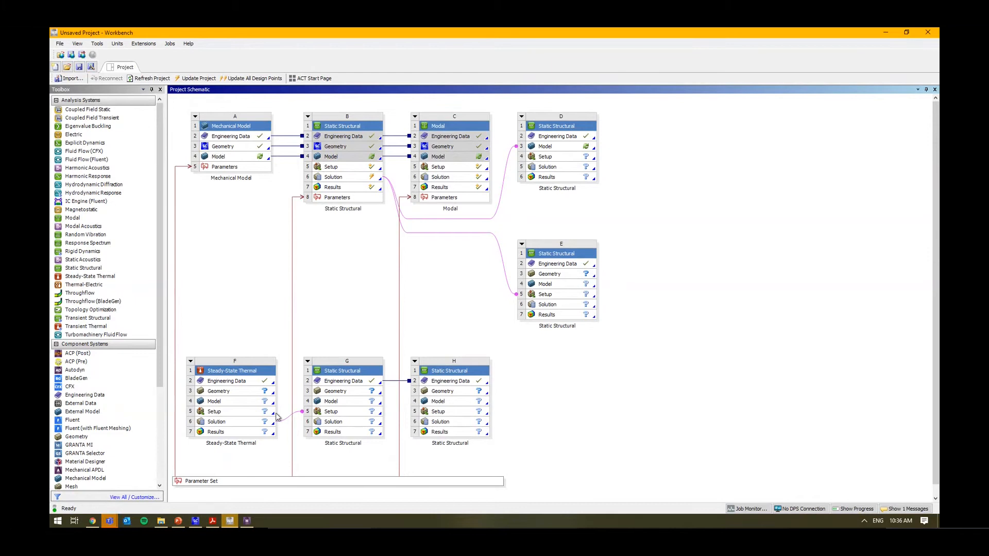
- Open the shared model of the Modal system in Mechanical and review its materials and the bonded contact between the two bodies
left_click(363, 149)
double_click(439, 158)
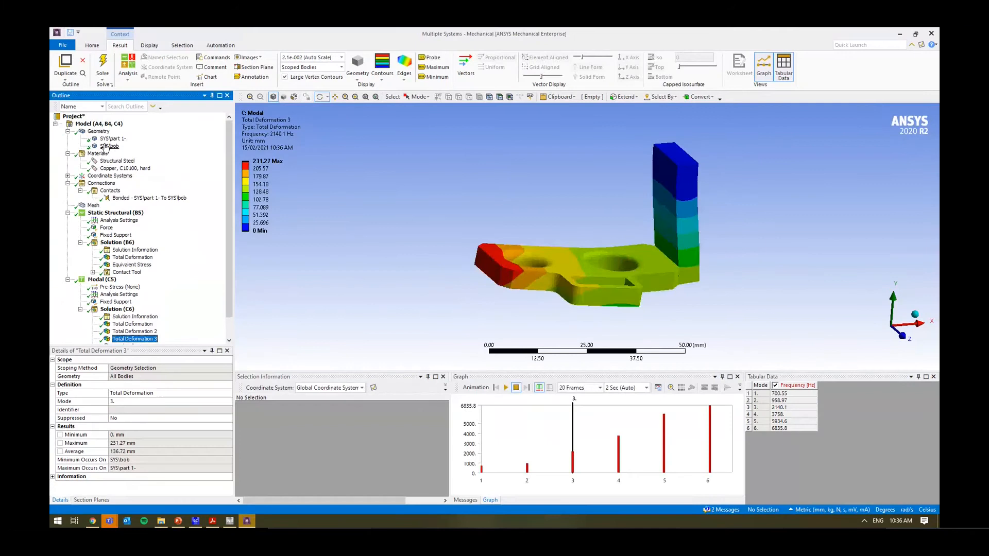
left_click(118, 161)
left_click(147, 199)
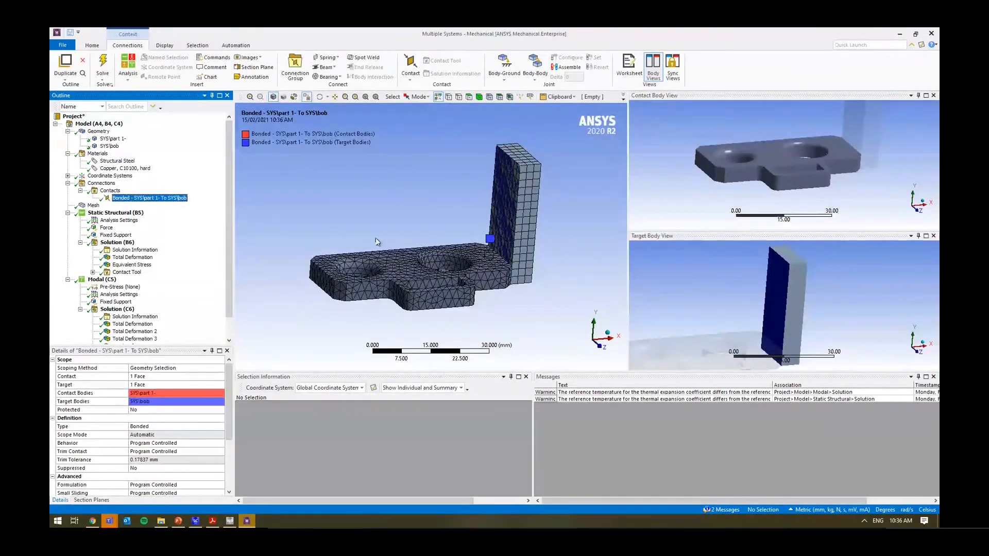
- Review the analysis settings, Force, Fixed Support and Solution of the Static Structural analysis
left_click(118, 228)
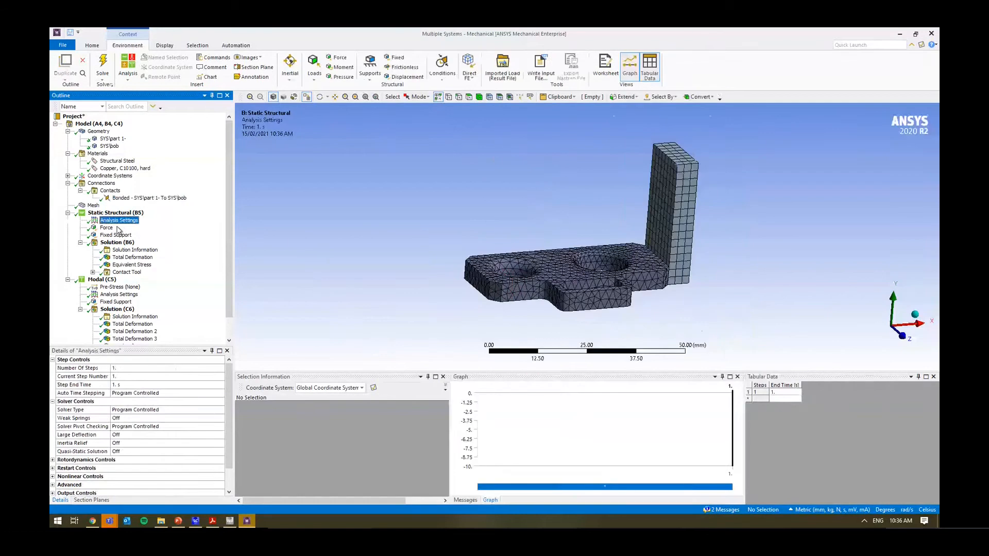
left_click(110, 236)
left_click(107, 229)
left_click(109, 235)
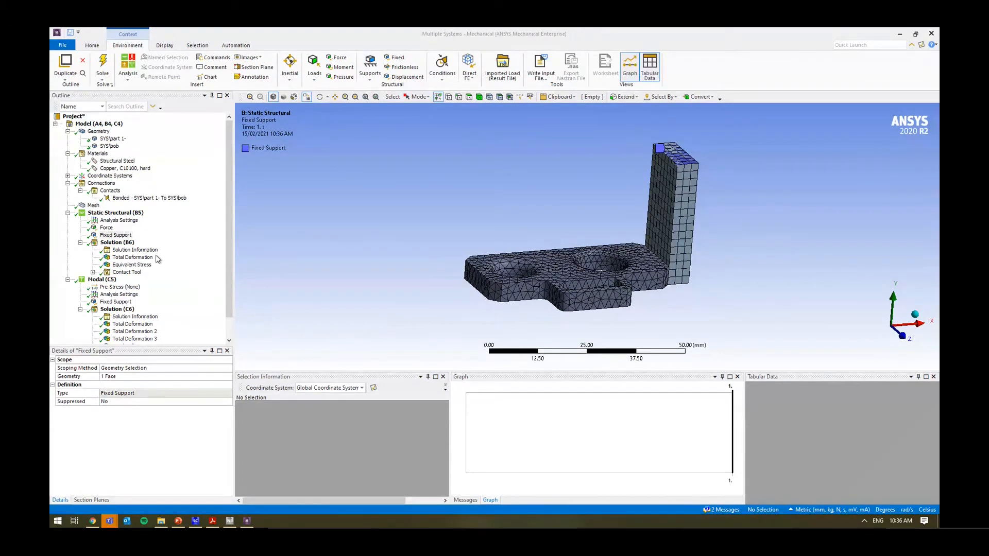
left_click(107, 228)
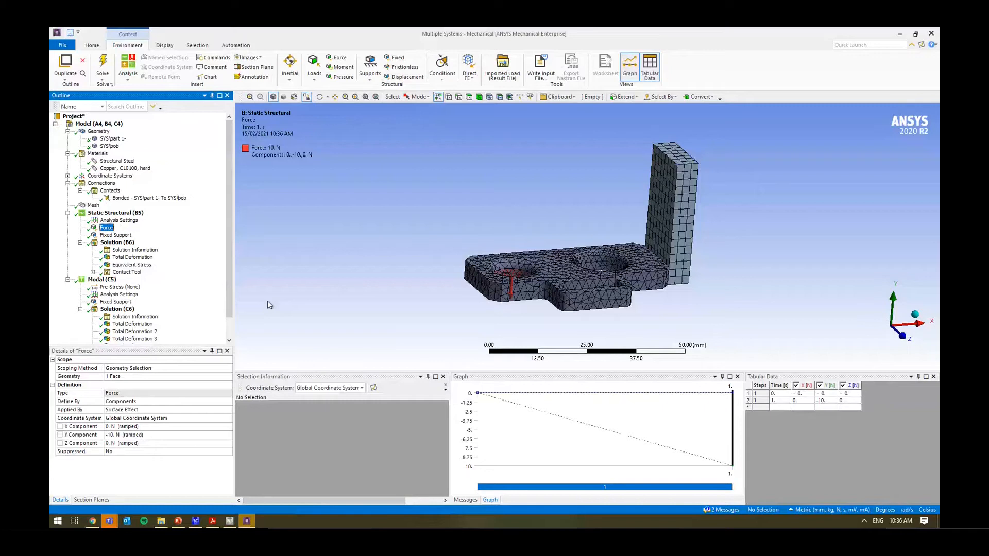
middle_click_drag(567, 336, 462, 320)
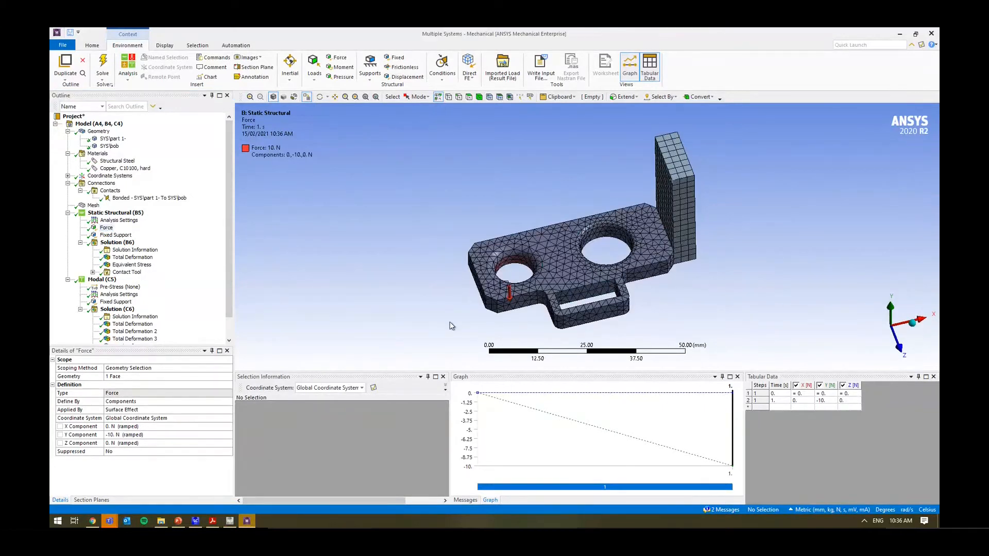
left_click(117, 243)
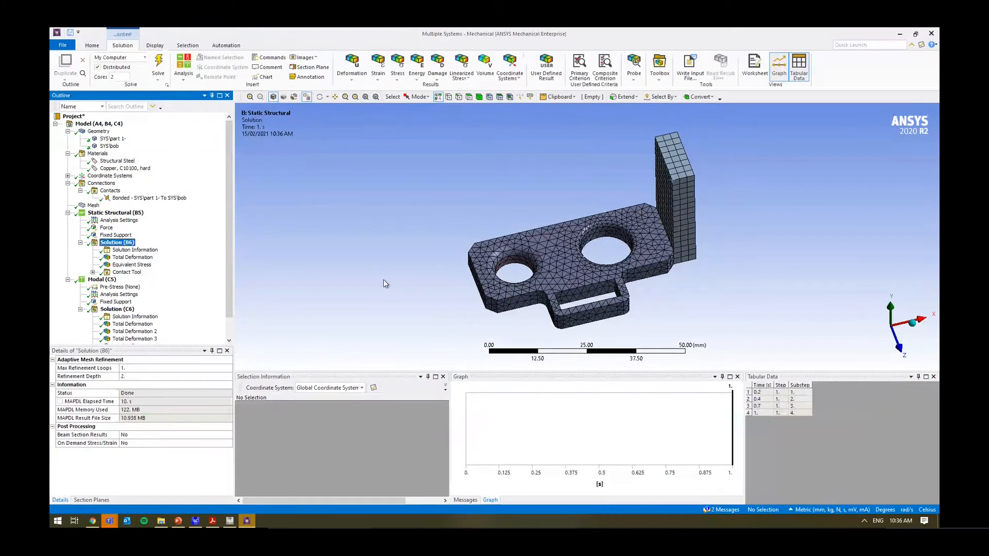
middle_click_drag(502, 288, 530, 268)
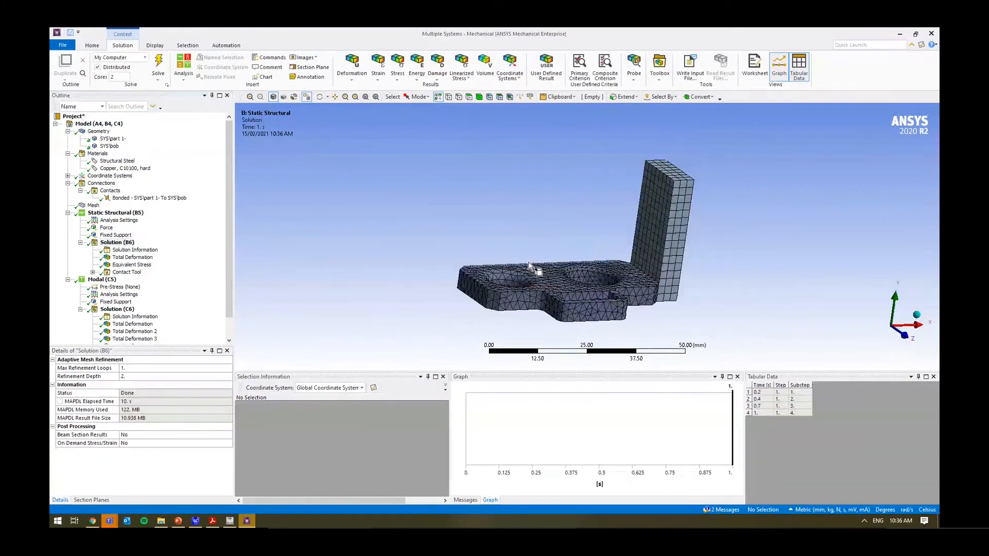
- Insert an Equivalent (von-Mises) stress result on the plate's top face in the Static Structural solution and evaluate it
left_click(543, 274)
right_click(544, 274)
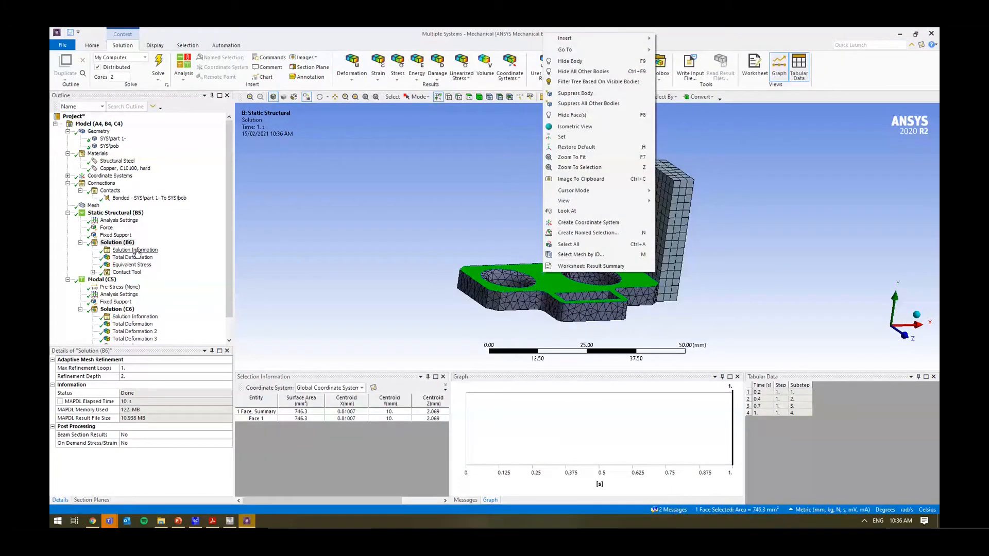
left_click(447, 288)
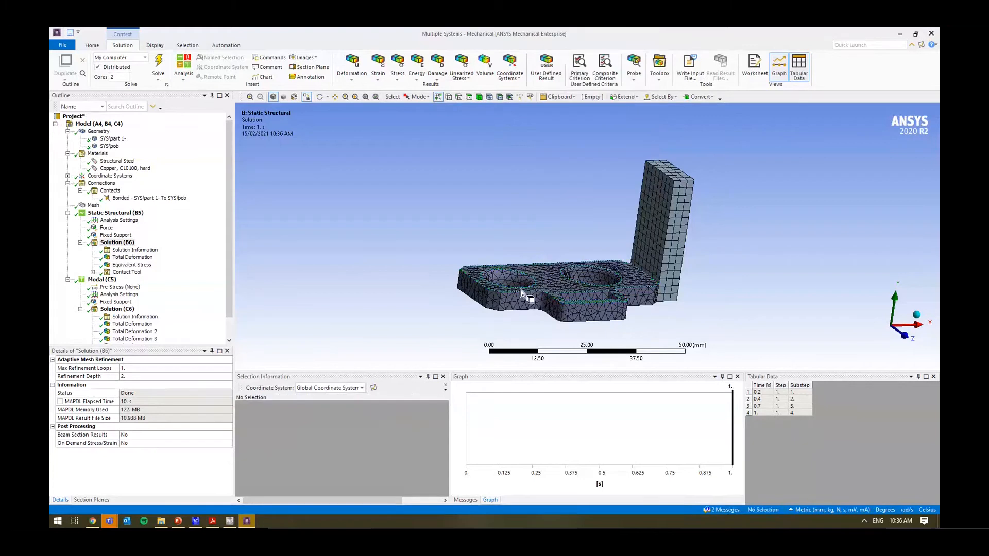
left_click(540, 276)
right_click(540, 277)
mouse_move(570, 40)
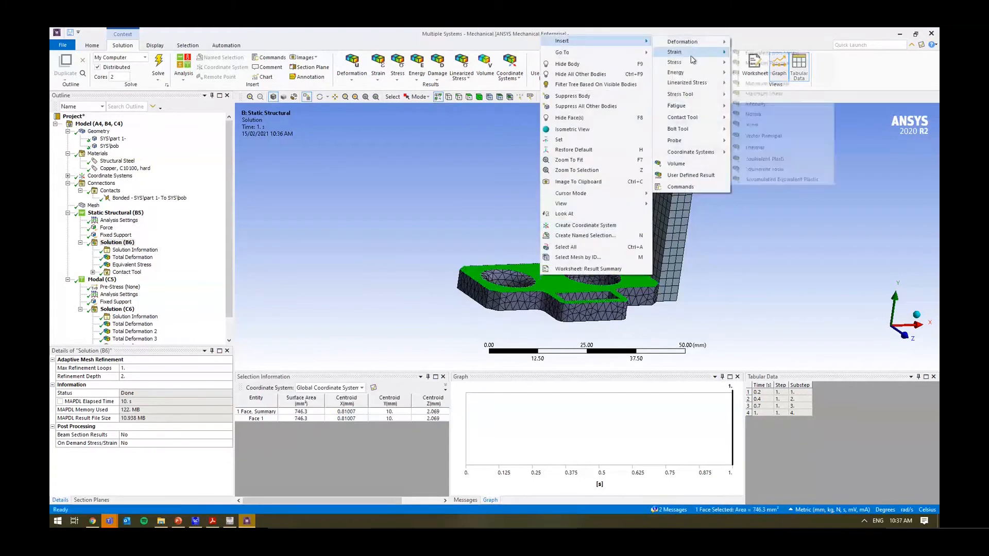
mouse_move(698, 67)
left_click(771, 63)
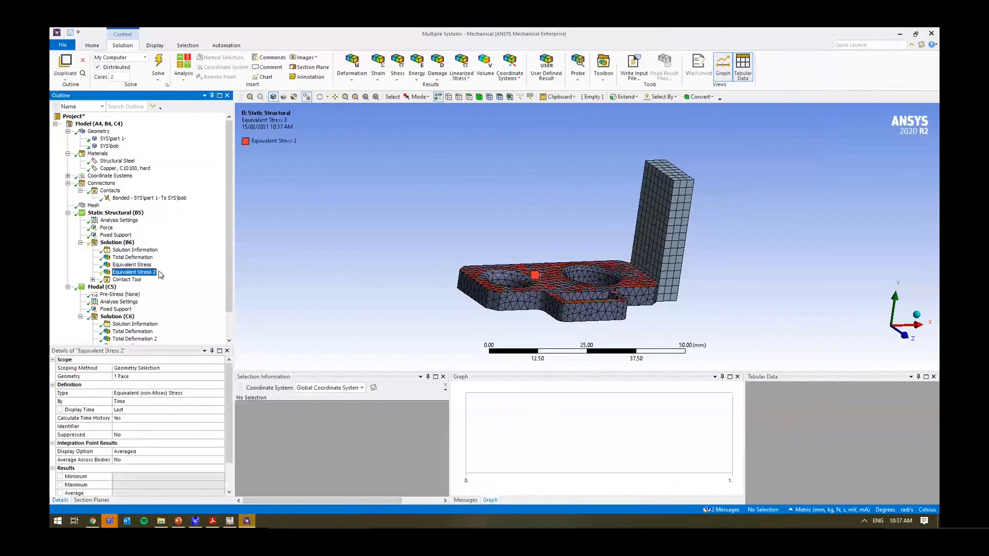
right_click(154, 273)
left_click(188, 294)
middle_click_drag(464, 257, 457, 296)
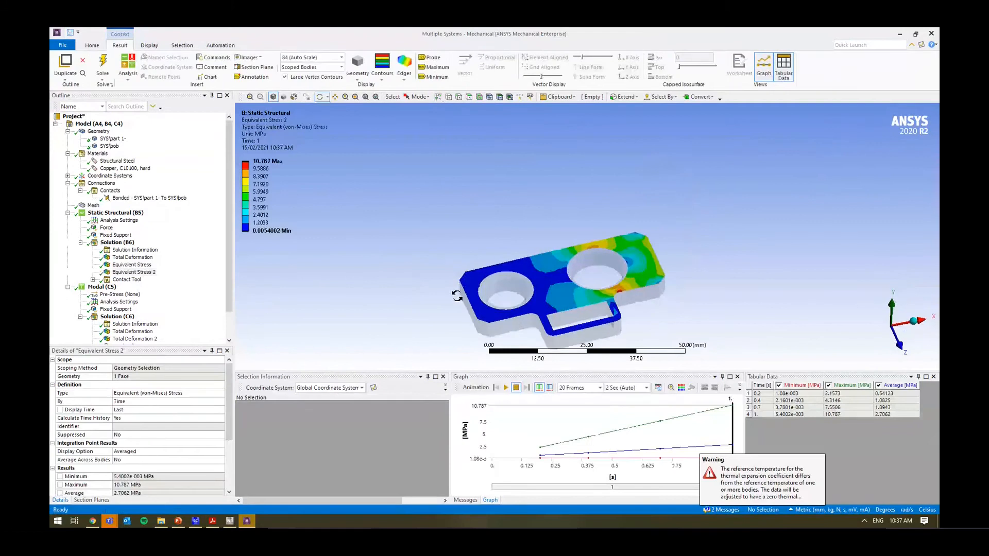
right_click_drag(620, 241, 453, 346)
- Insert and evaluate an Equivalent (von-Mises) stress result scoped to a strip of mesh elements across the plate's top between the two holes
left_click(118, 242)
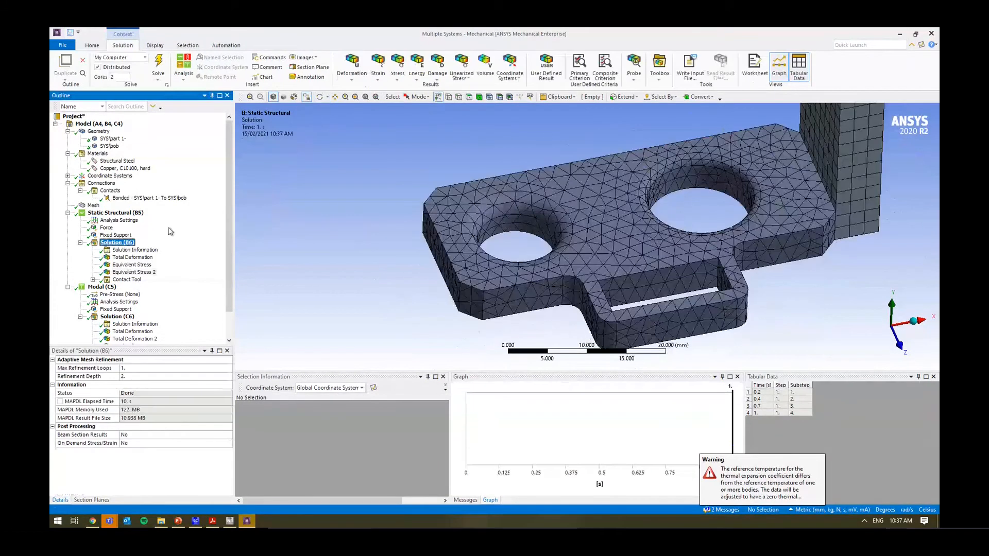
left_click(509, 97)
mouse_move(546, 176)
left_mouse_down()
mouse_move(595, 266)
mouse_move(570, 173)
left_mouse_up()
right_click(582, 242)
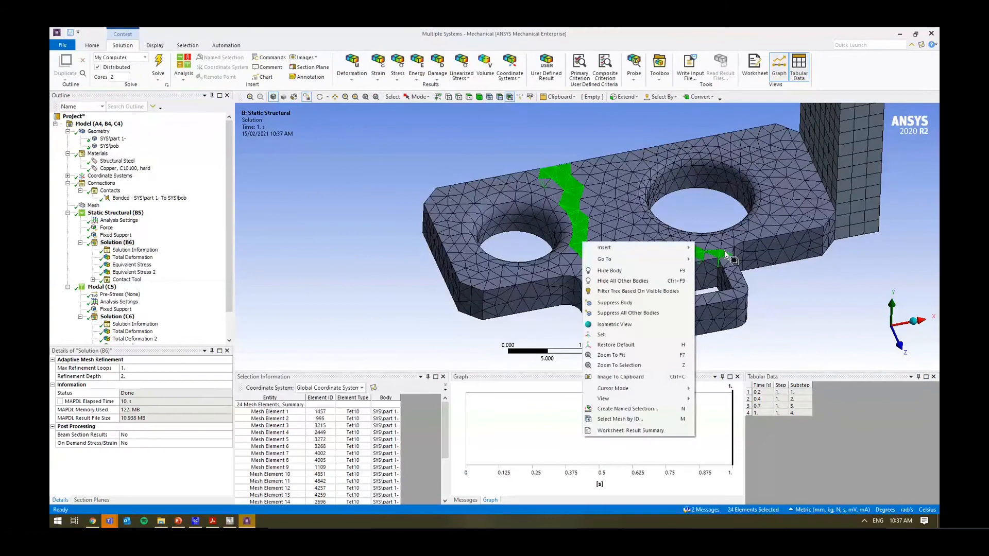
mouse_move(680, 252)
mouse_move(731, 269)
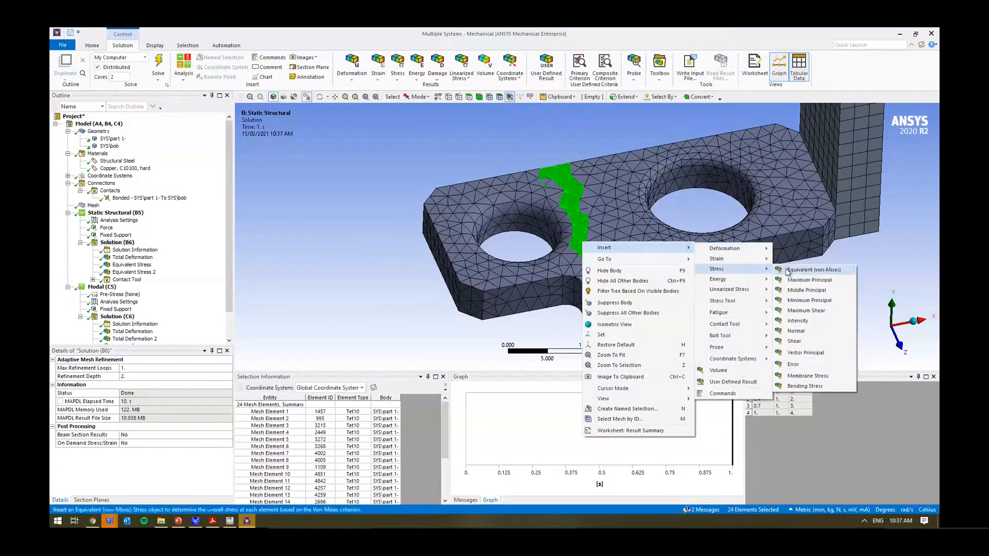
left_click(803, 262)
right_click(147, 282)
left_click(170, 298)
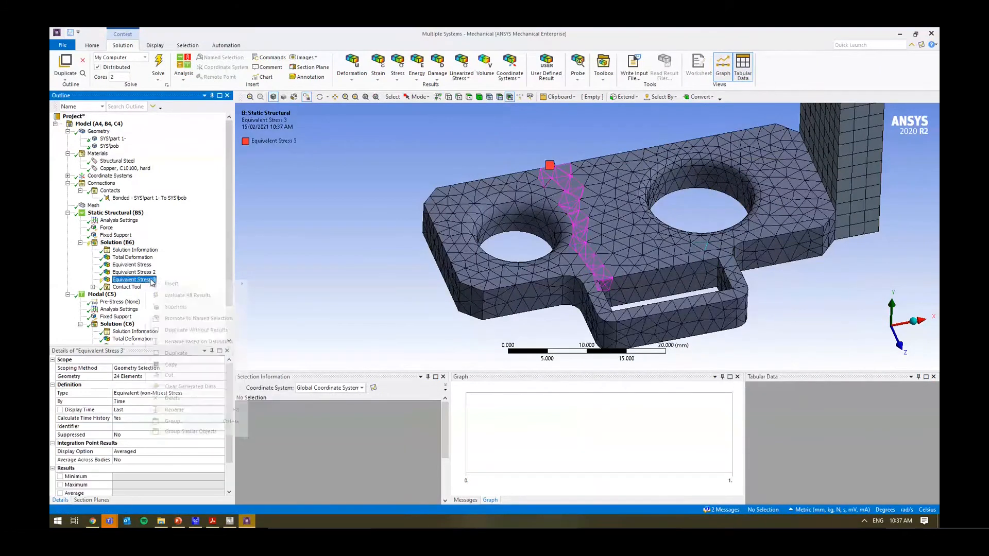
middle_click_drag(439, 295, 359, 253)
- Create a named selection called Selection from the small hole's cylindrical face, applying it to geometry items of the same size
left_click(98, 214)
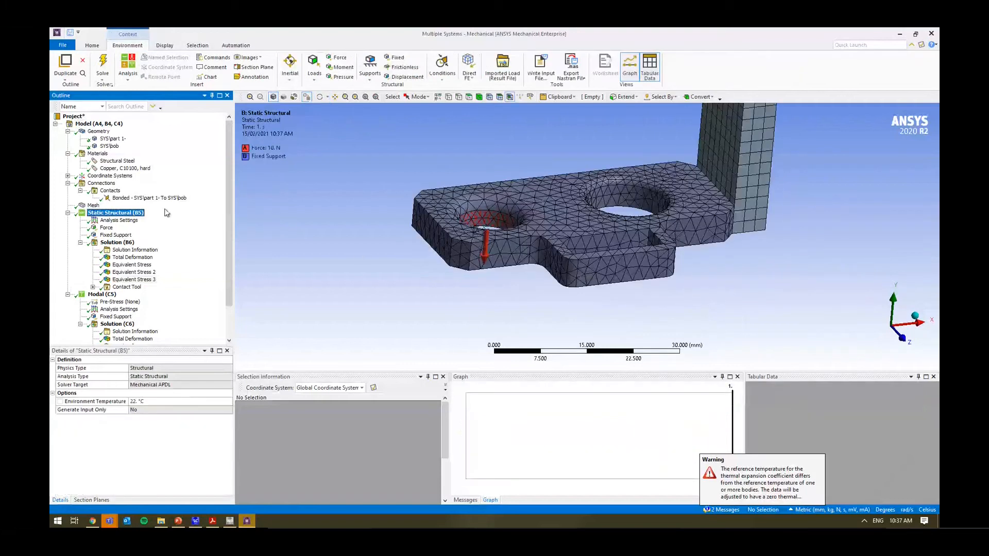
left_click(468, 97)
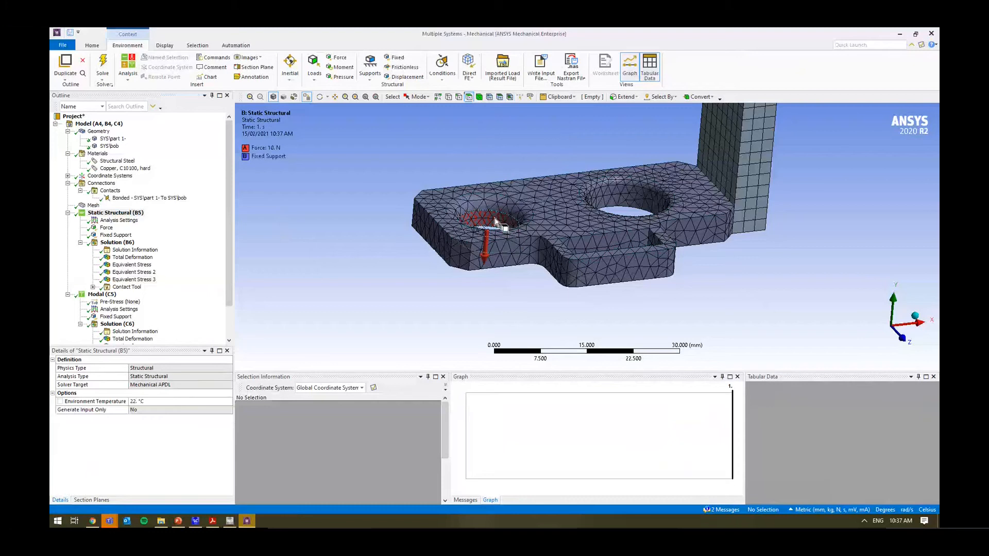
left_click(496, 222)
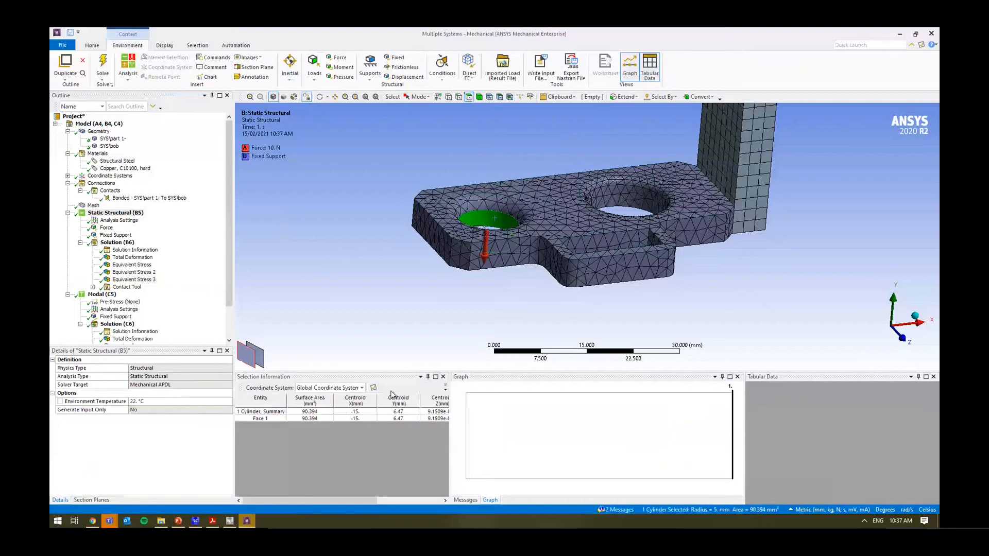
left_click(503, 404)
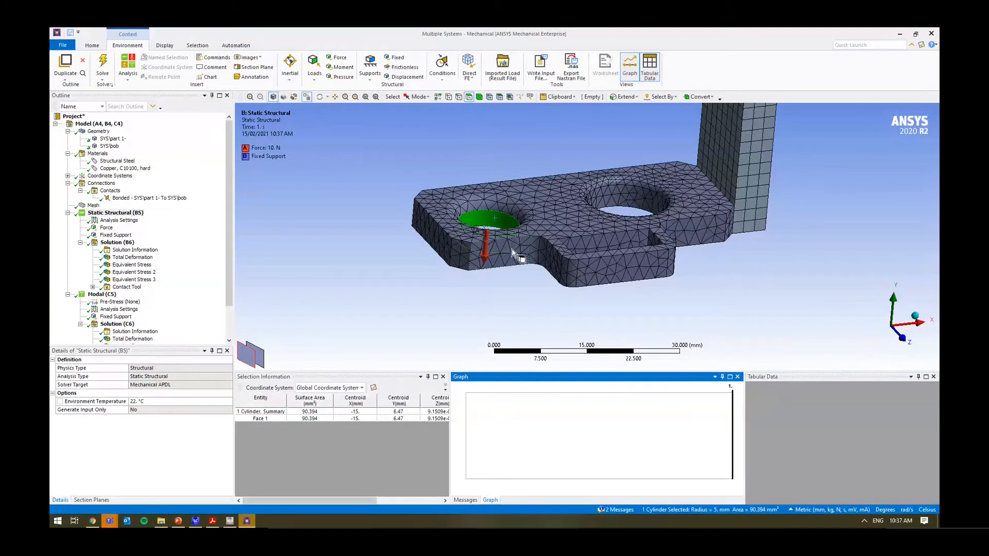
right_click(502, 225)
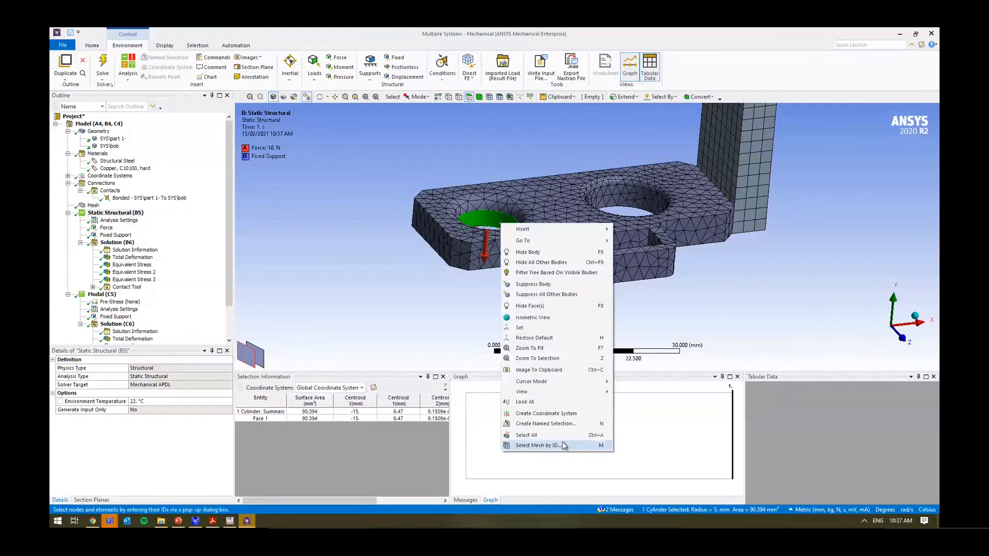
left_click(557, 428)
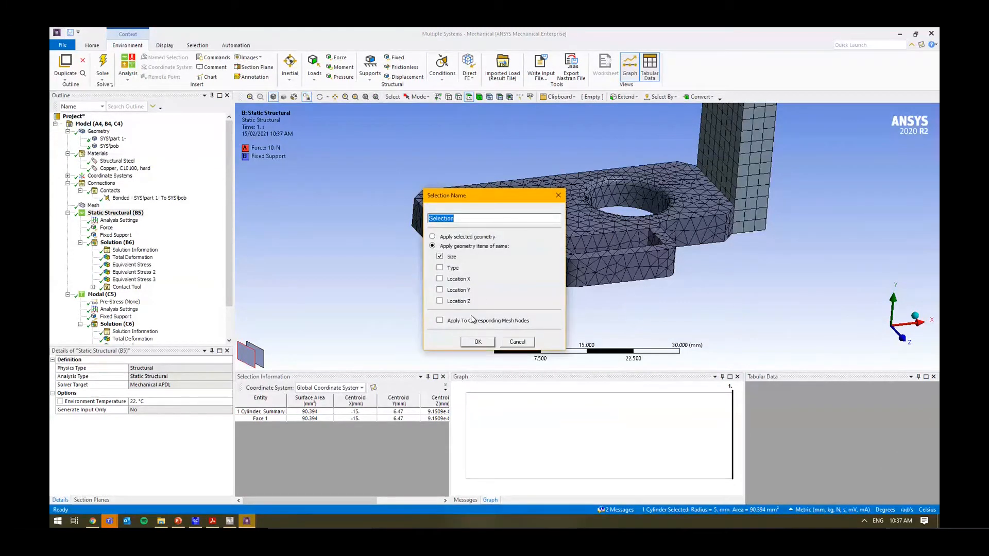
left_click(482, 344)
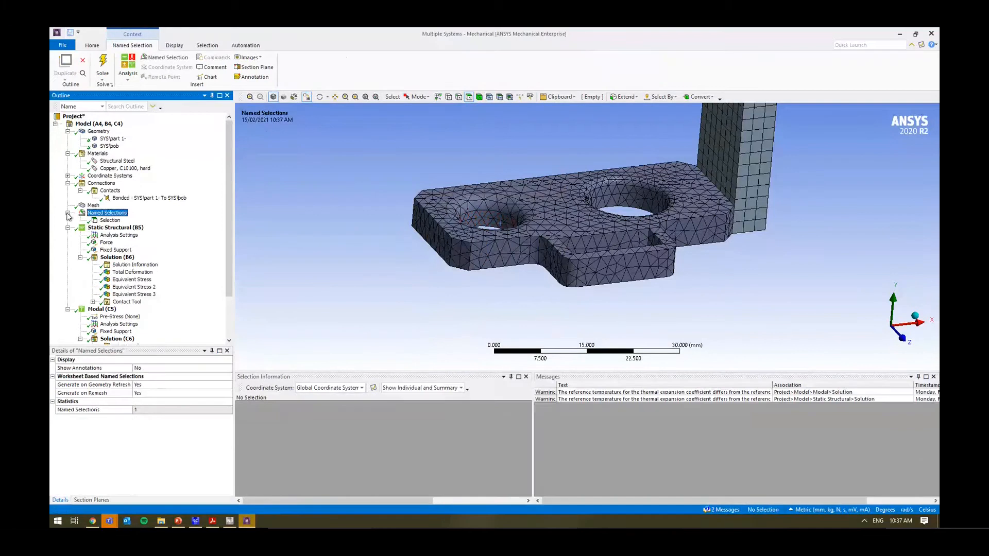
- Open the worksheet of the named selection and change the criterion of its face row from size to Location Y
left_click_drag(351, 370, 351, 321)
left_click_drag(534, 393, 670, 393)
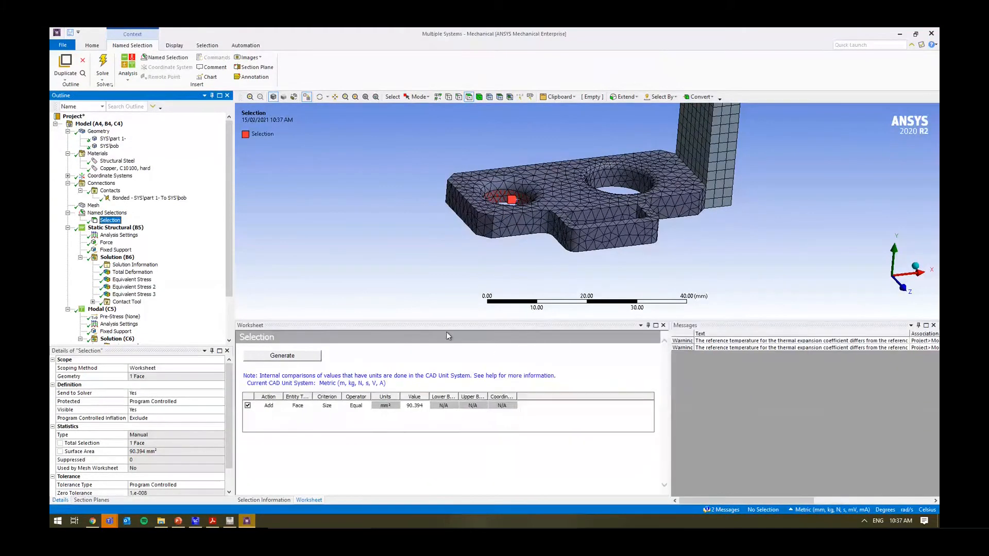
left_click(310, 415)
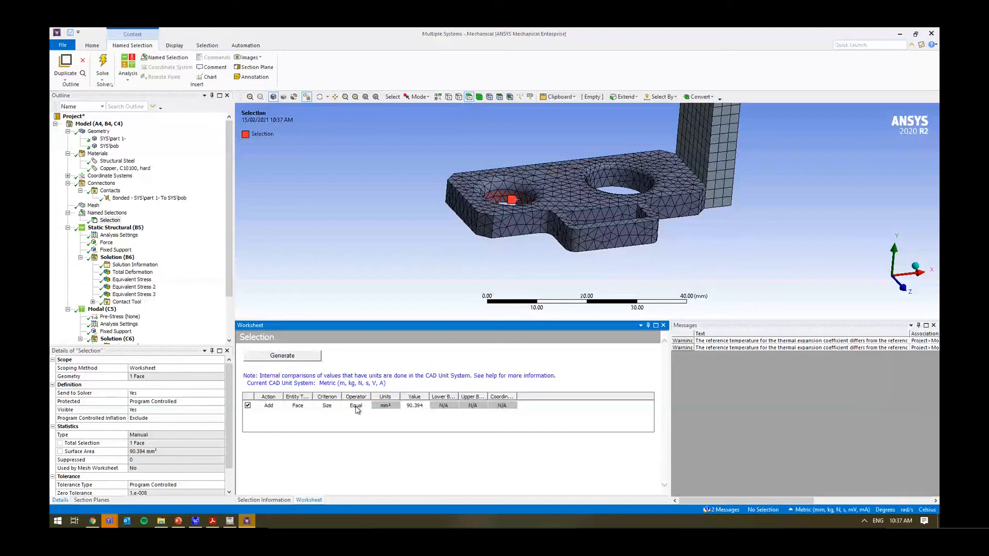
left_click(337, 408)
left_click(327, 438)
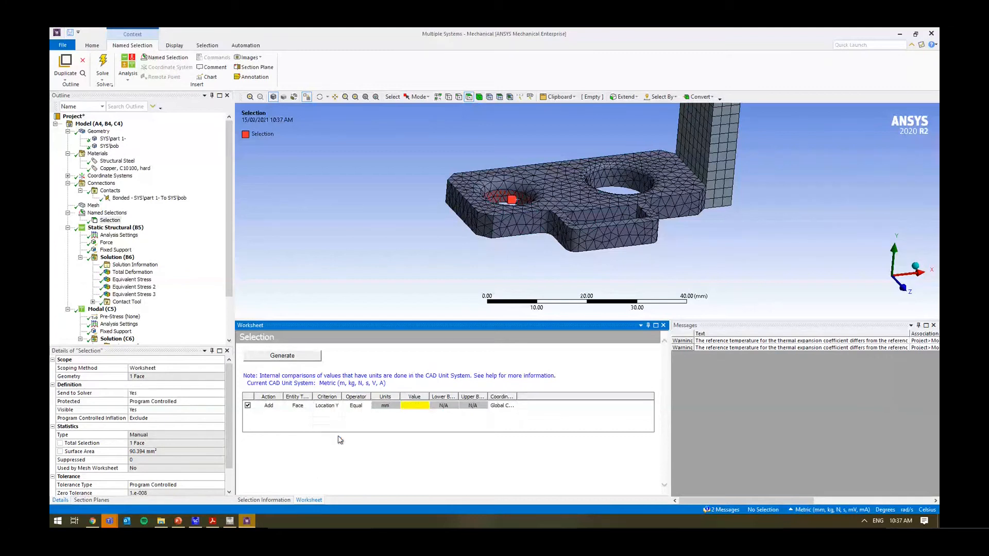
left_click(415, 407)
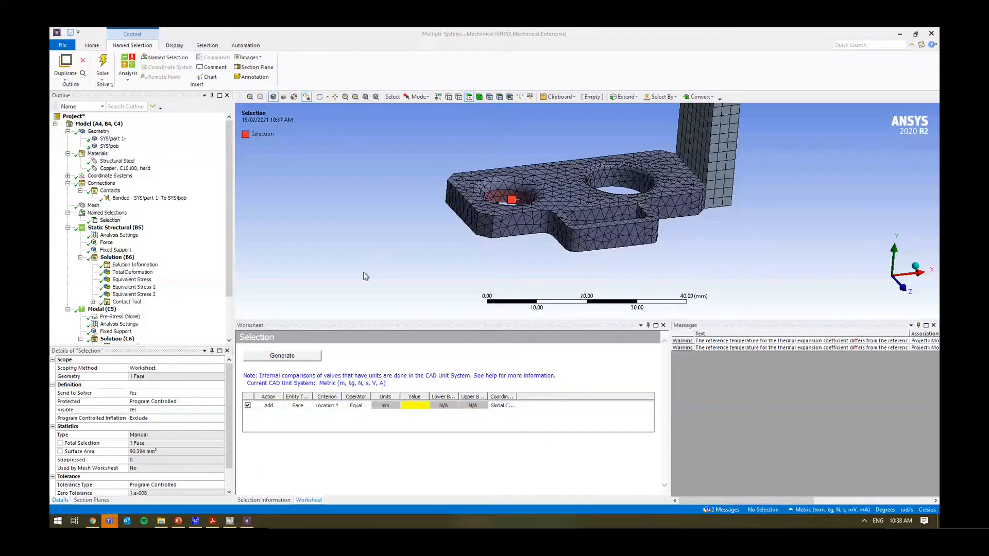
left_click(348, 216)
left_click(376, 98)
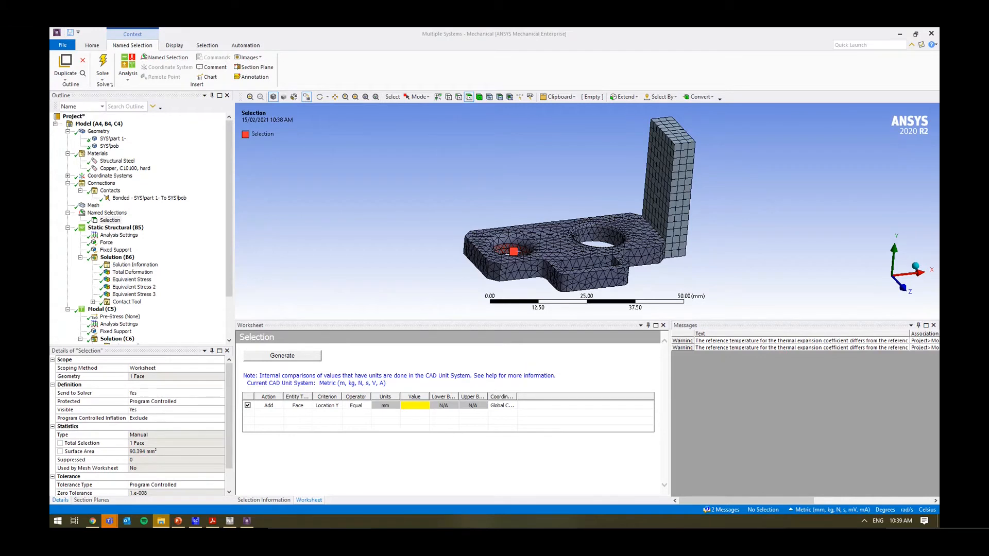
- Switch to the training slides in Adobe Acrobat Reader and review the types of dynamic analyses, stopping at the Modal Analysis page
left_click(212, 521)
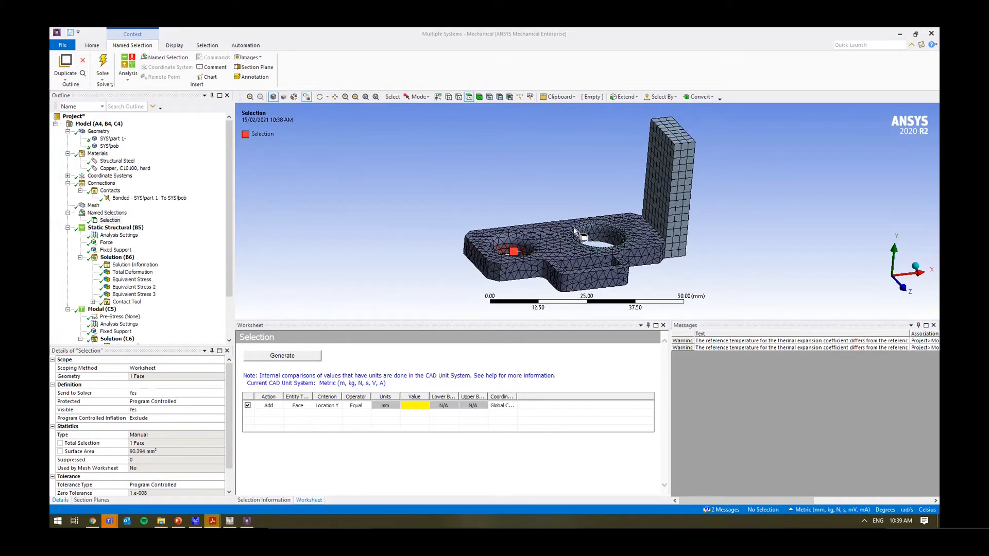
scroll(457, 158, "down", 6)
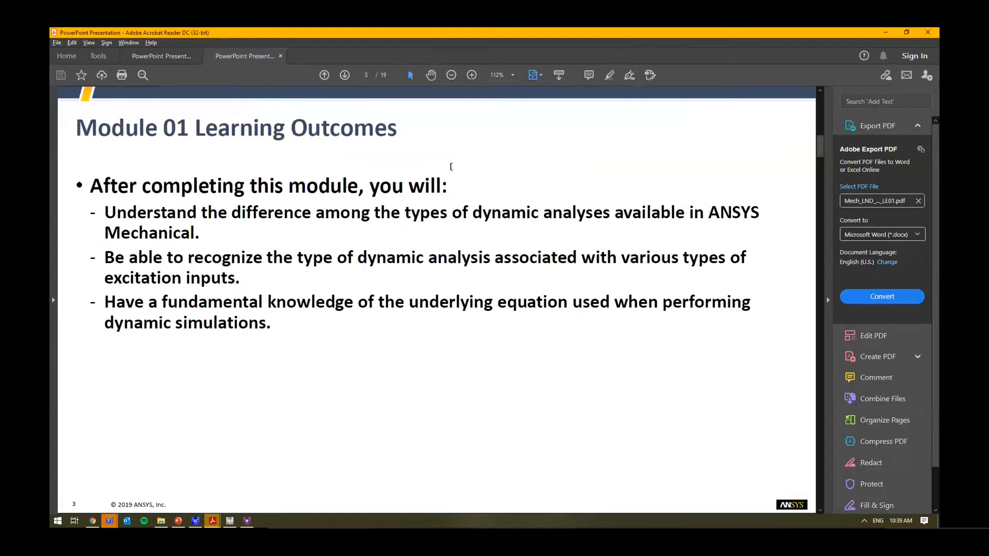
scroll(437, 182, "down", 1)
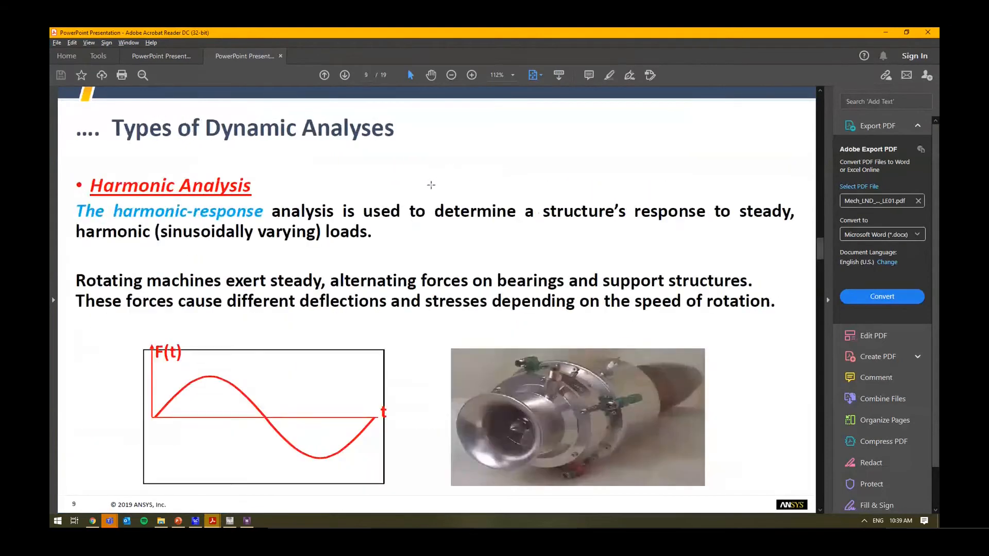
scroll(434, 184, "up", 2)
scroll(413, 191, "up", 1)
scroll(353, 198, "down", 1)
scroll(289, 185, "down", 1)
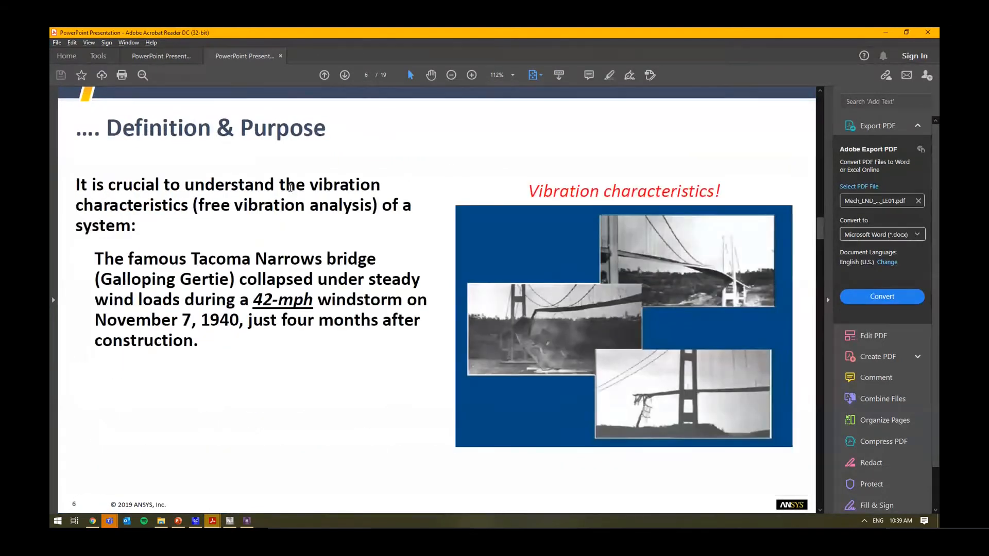
scroll(289, 185, "down", 1)
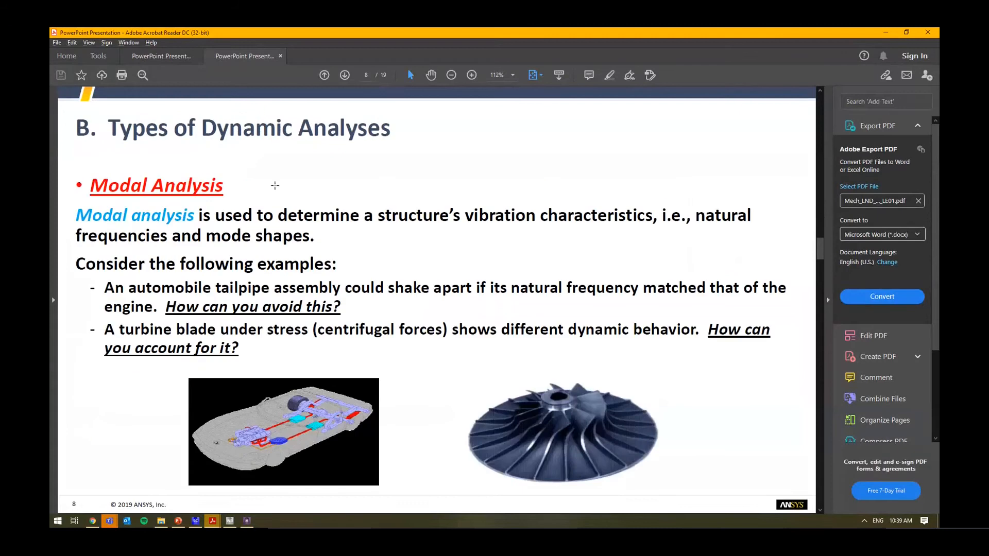
triple_click(144, 190)
left_click(273, 195)
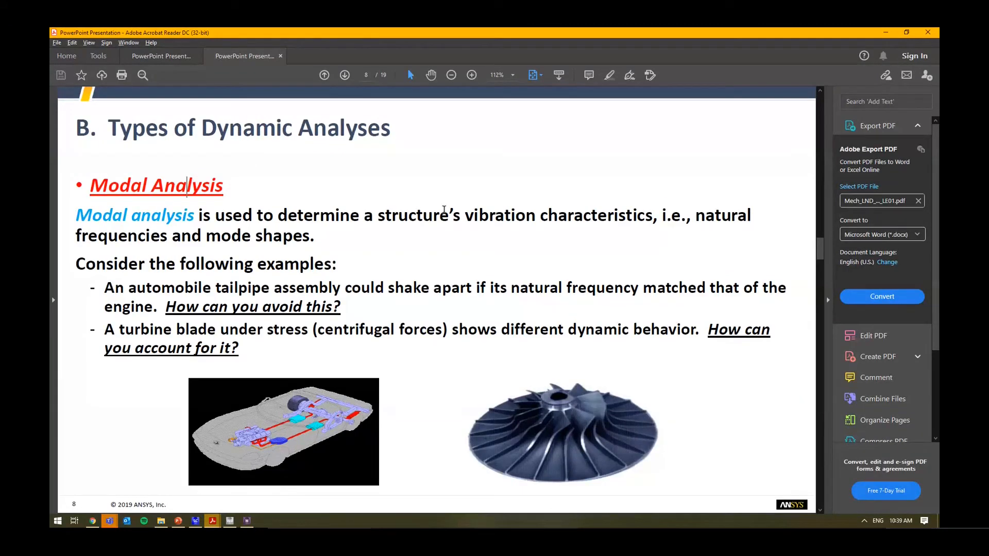
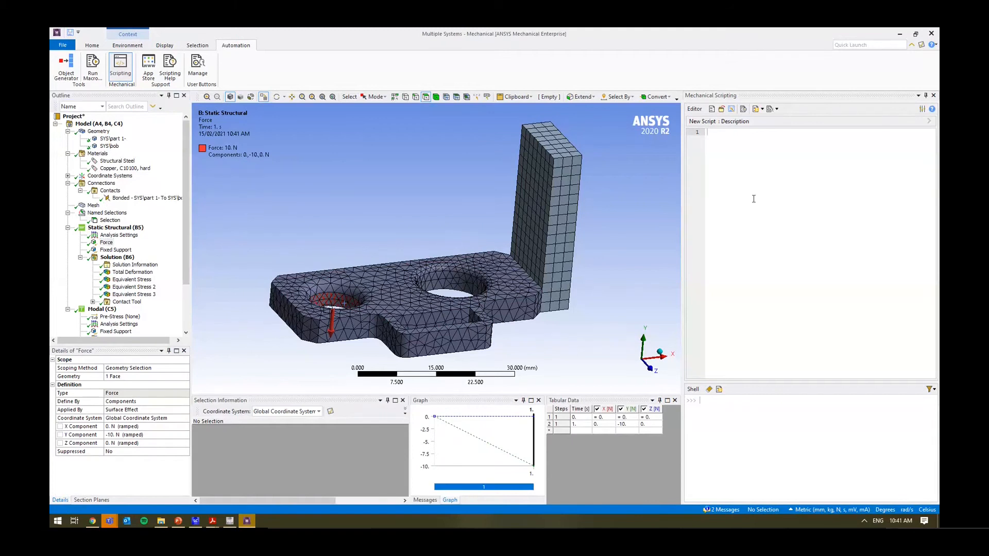
- Switch to Workbench and open the Engineering Data of the Mechanical Model system
key("super")
key("super")
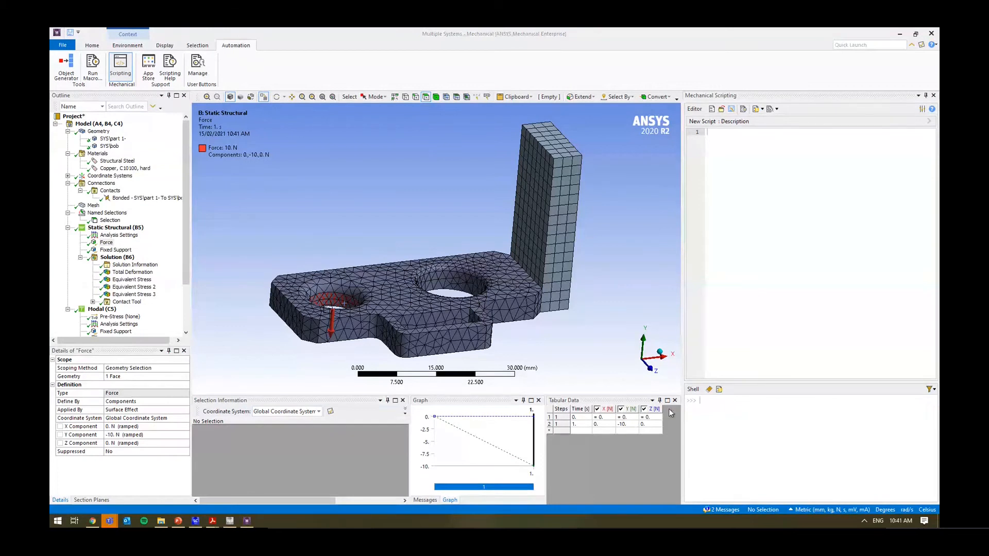
double_click(98, 154)
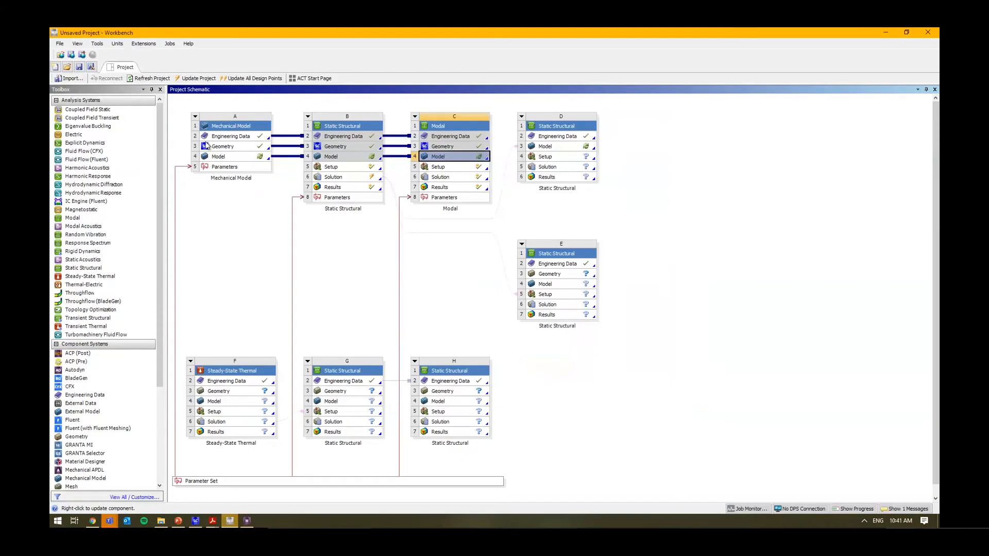
double_click(231, 136)
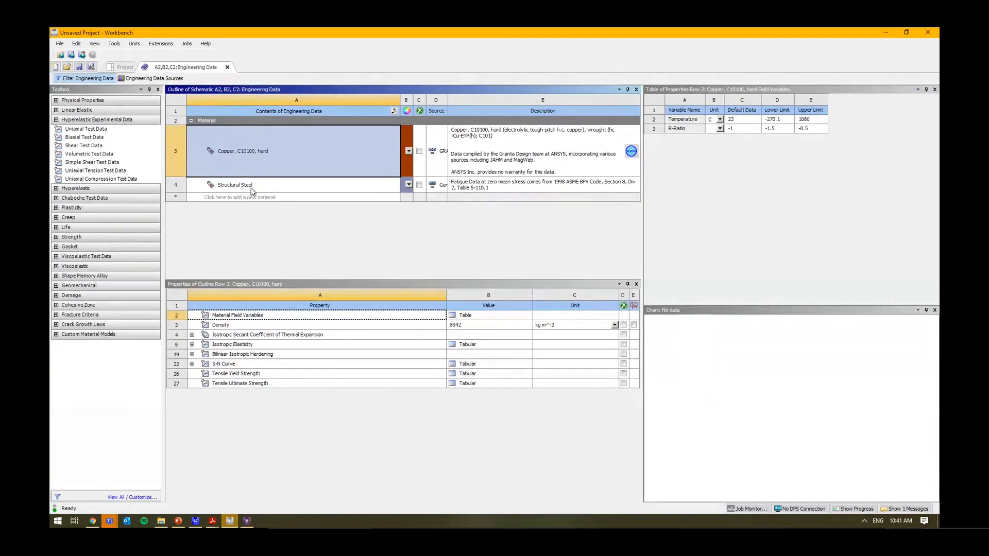
- Browse the Engineering Data Sources, examining the GRANTA sample materials and the Geomechanical and Composite Materials libraries
left_click(152, 77)
left_click(243, 144)
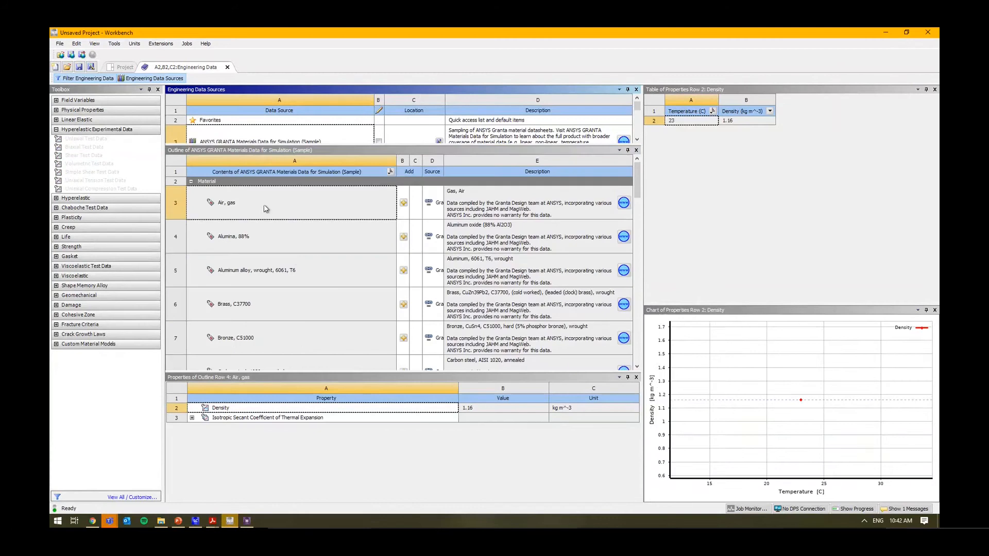
left_click(282, 242)
scroll(319, 308, "down", 7)
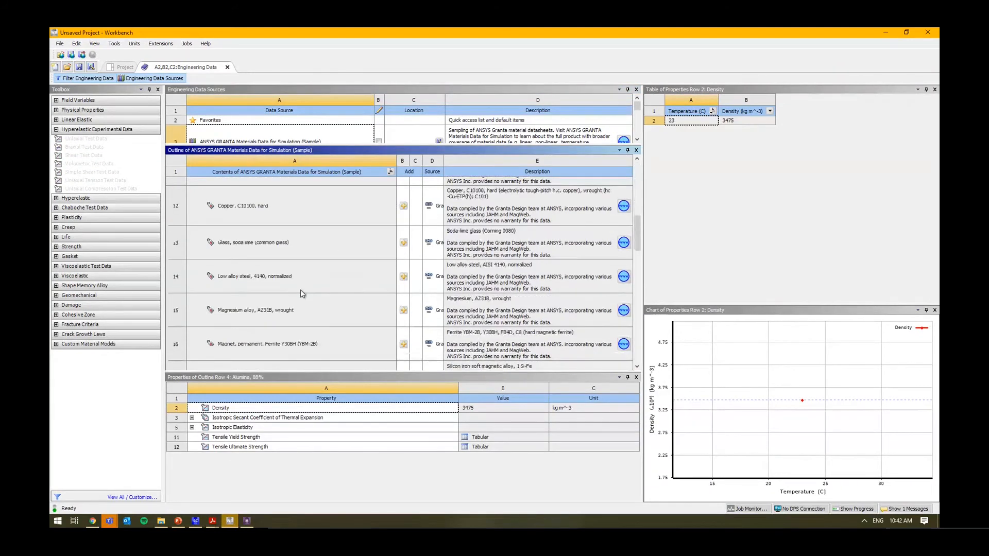
left_click_drag(329, 150, 324, 297)
left_click(250, 184)
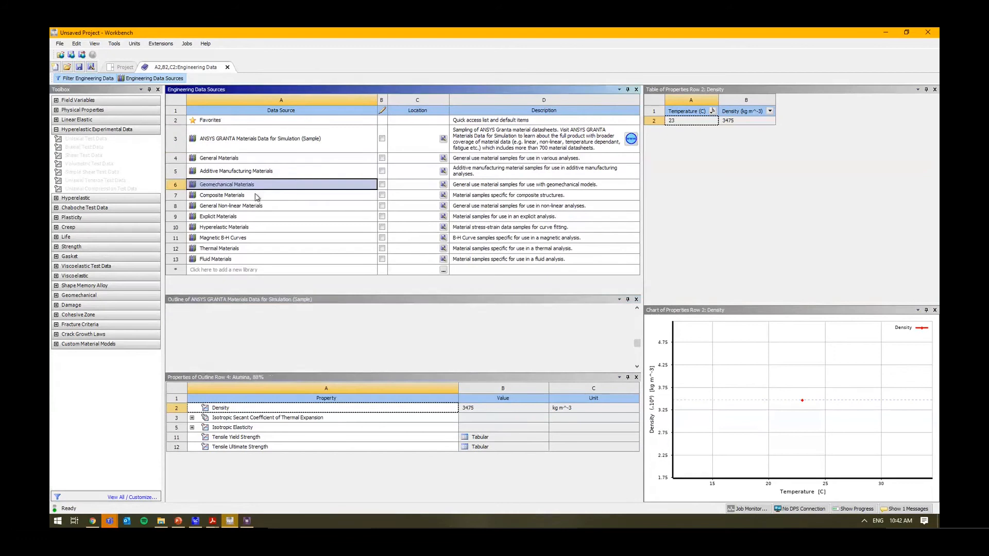
left_click(237, 194)
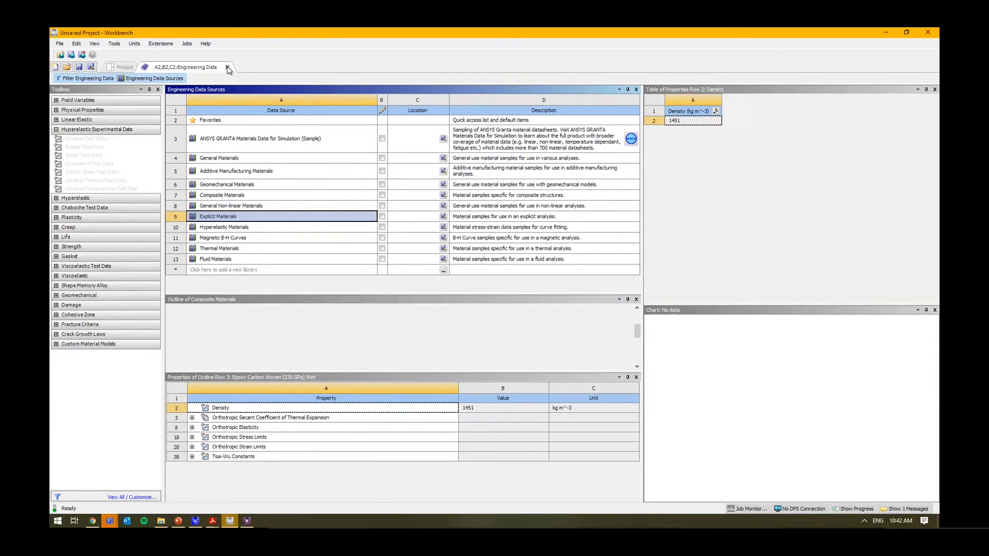
- Close the Mechanical window and the Engineering Data tab to get back to the Workbench project schematic
left_click(246, 521)
right_click(249, 519)
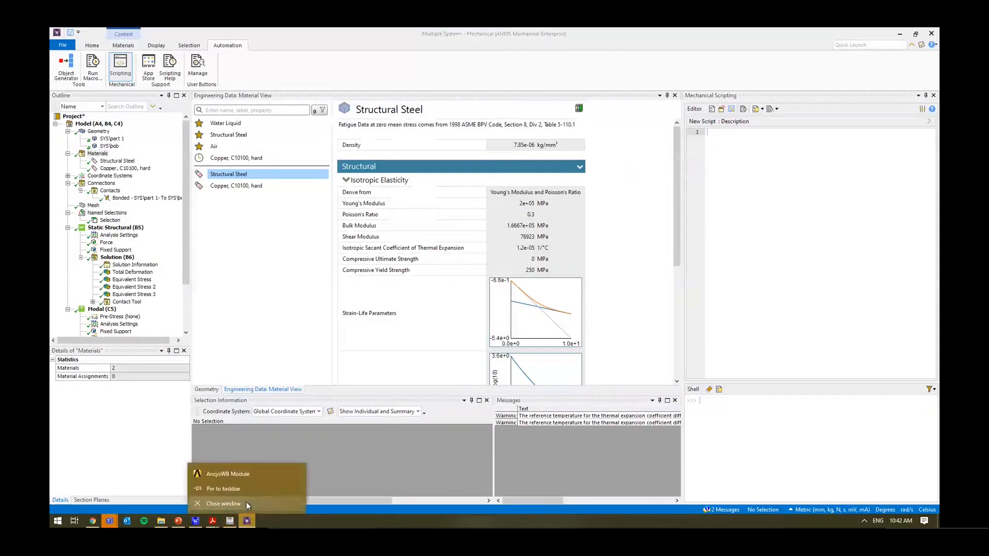
left_click(246, 503)
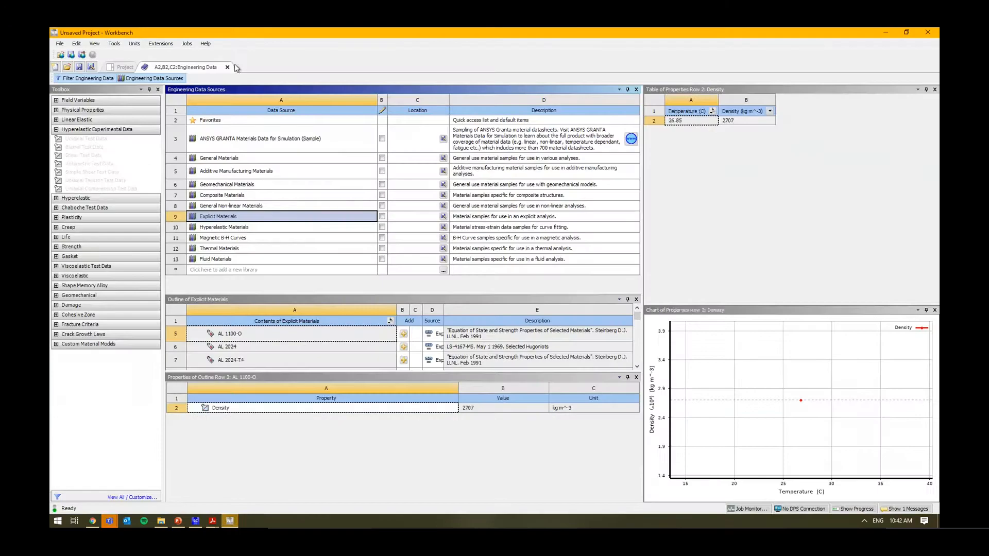
left_click(227, 67)
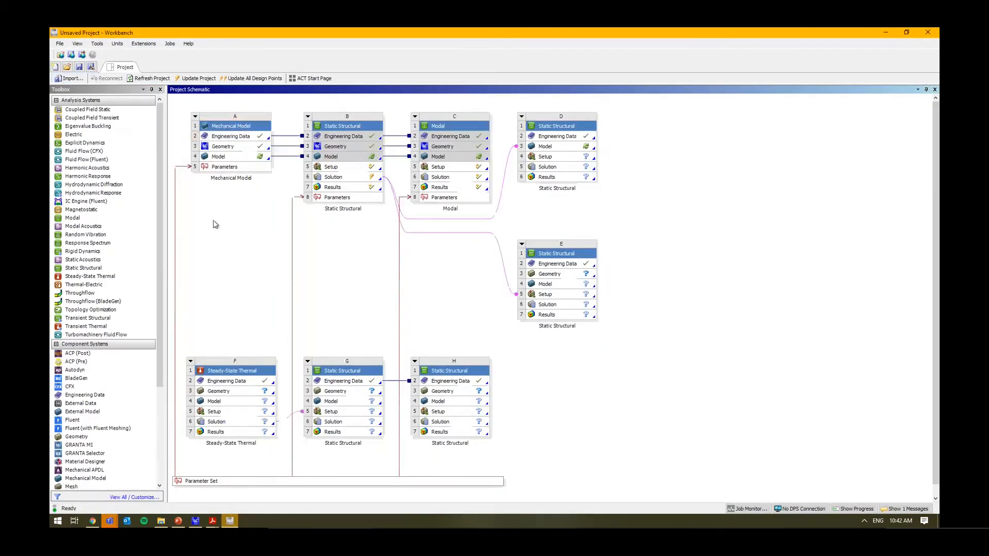
- Delete the Steady-State Thermal system F together with the two Static Structural systems G and H
left_click_drag(629, 526, 659, 519)
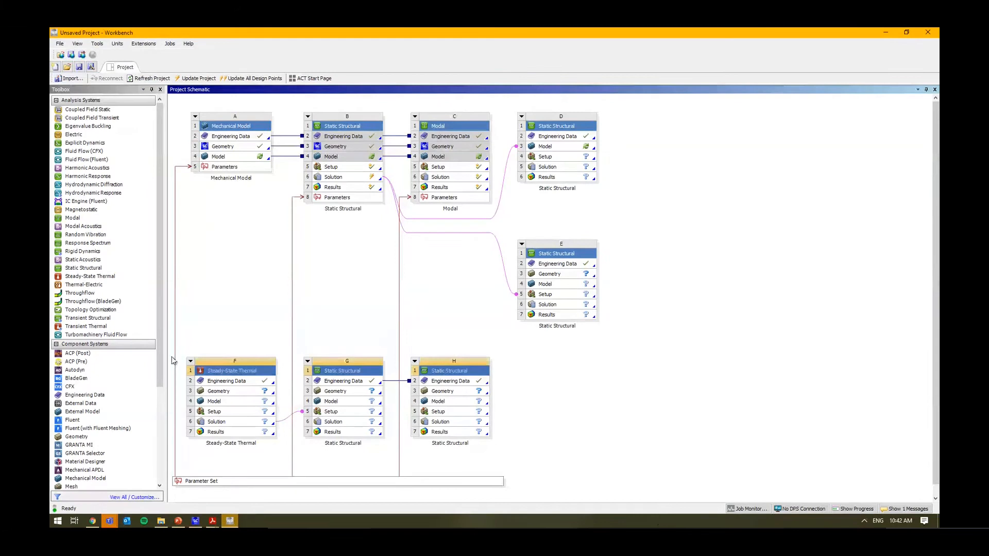
right_click(189, 368)
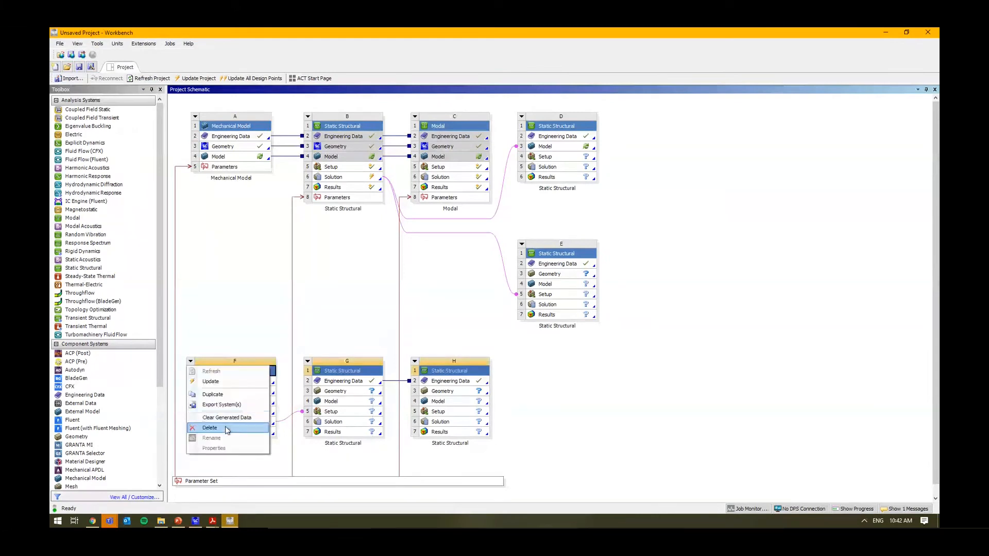
left_click(227, 428)
key("Return")
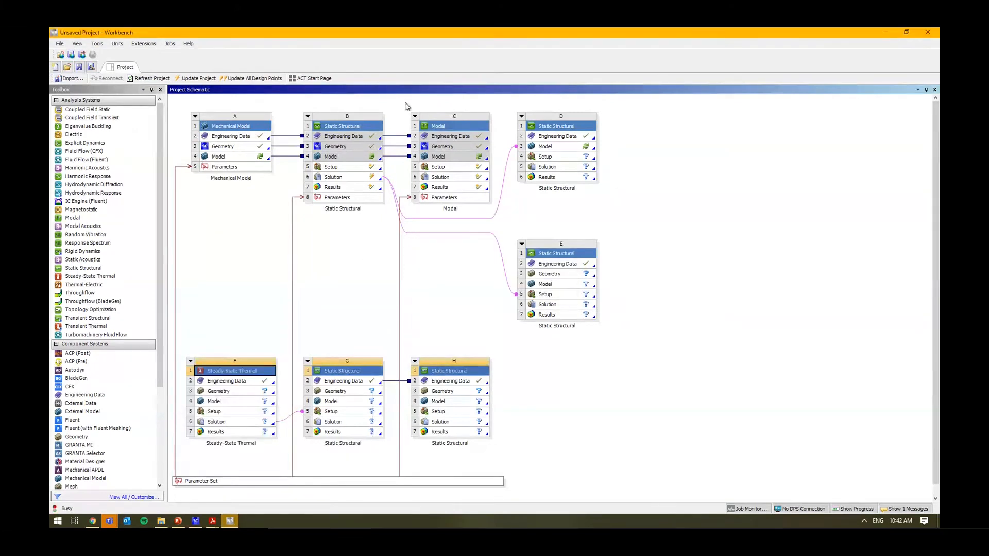
- Delete the two Static Structural systems D and E that are linked to system B's solution
left_click_drag(506, 95, 723, 428)
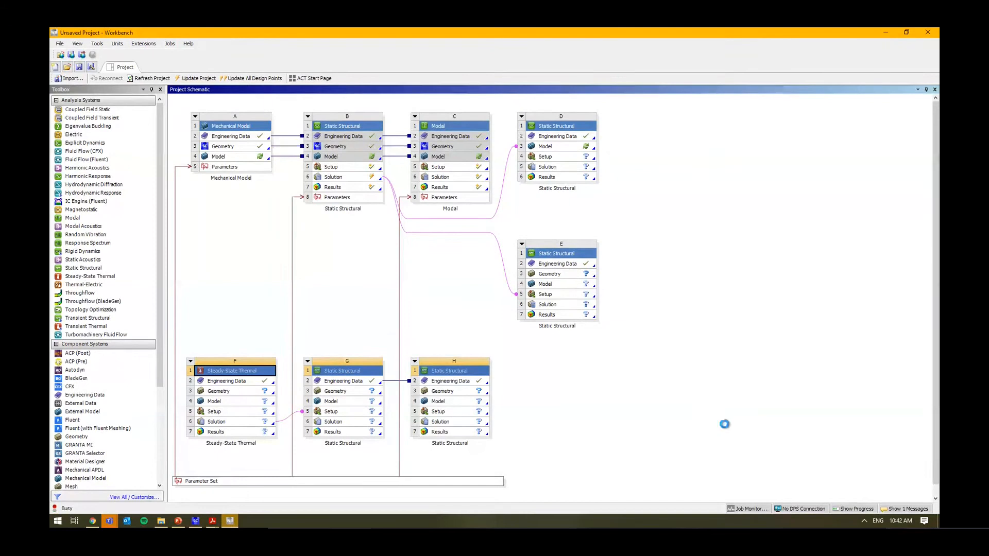
left_click_drag(496, 100, 664, 352)
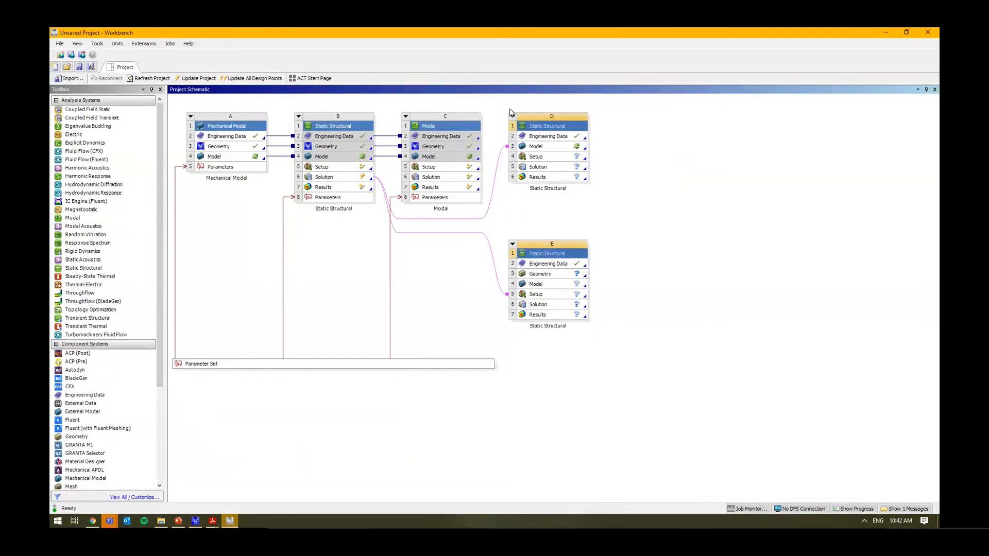
left_click(513, 116)
left_click(542, 186)
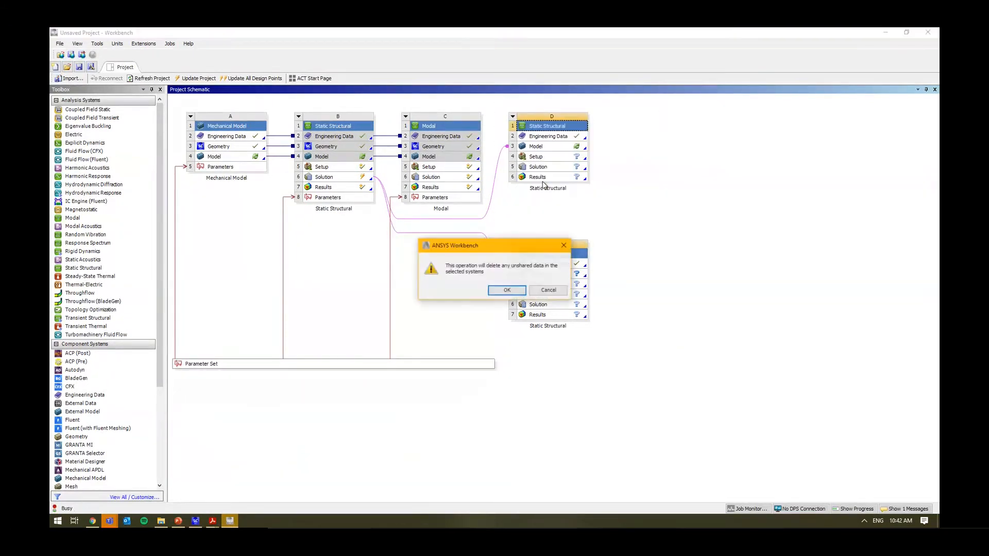
key("Return")
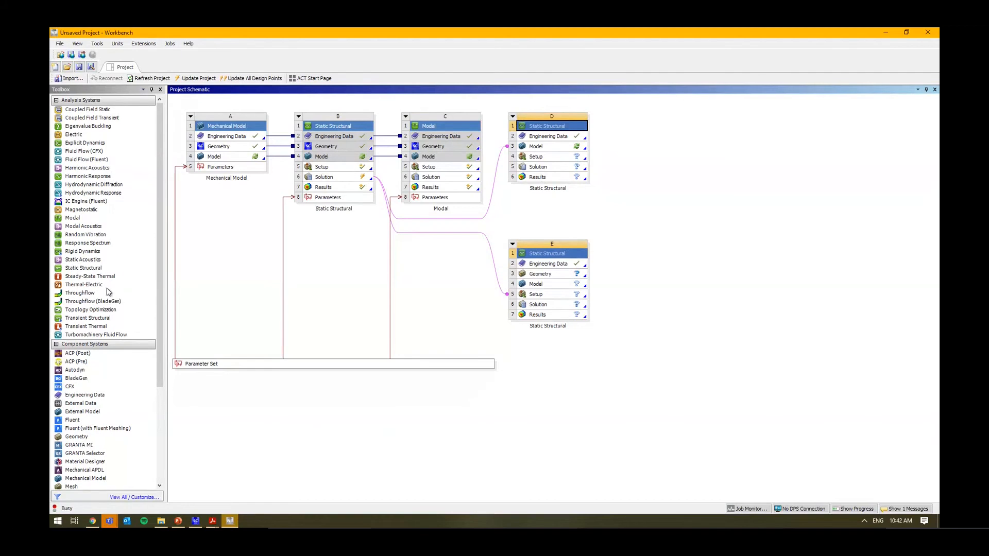
- Add a standalone Static Structural system to the project schematic below the Mechanical Model system
left_click_drag(91, 271, 316, 419)
left_click(216, 272)
left_click(263, 367)
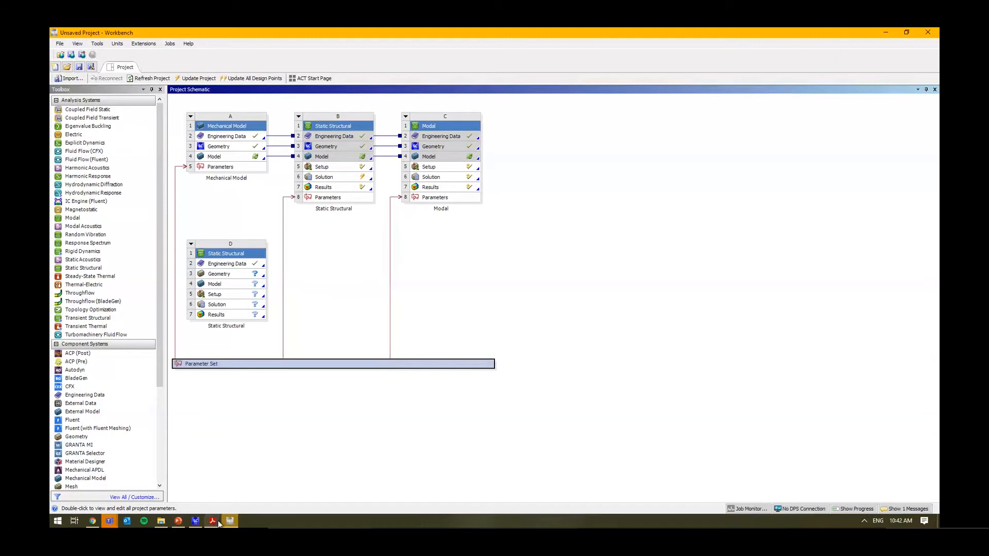
- Switch to SpaceClaim, check the Driving Dimensions group of the old bracket model, and close the SpaceClaim window
left_click(195, 520)
left_click(108, 277)
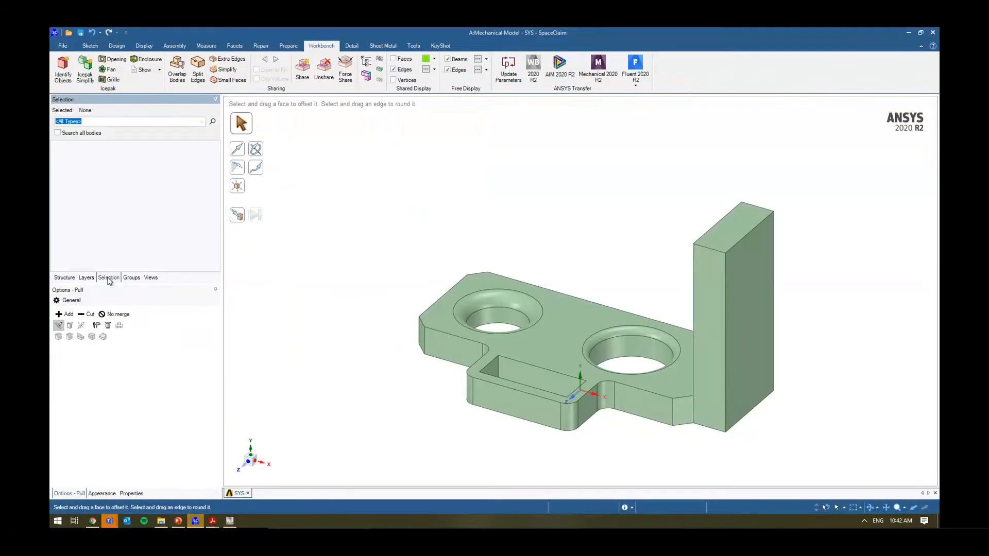
left_click(131, 277)
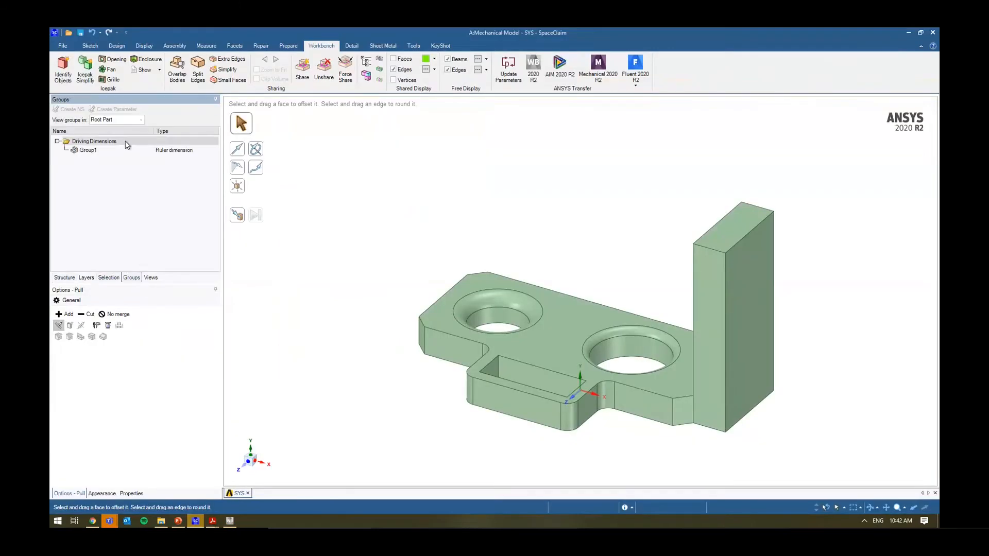
left_click(932, 33)
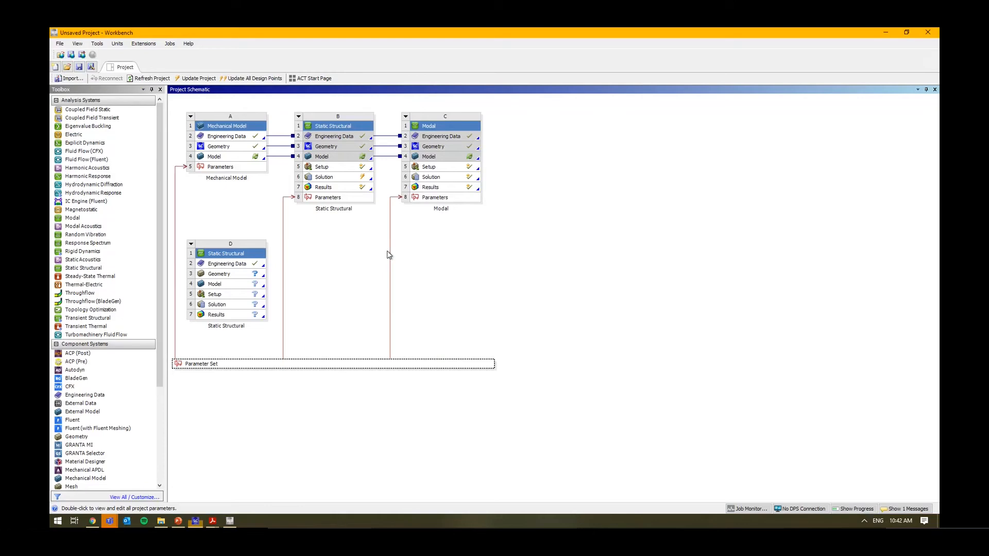
- Delete the linked Mechanical Model, Static Structural and Modal systems A, B and C, keeping the standalone Static Structural system
left_click_drag(178, 105, 570, 250)
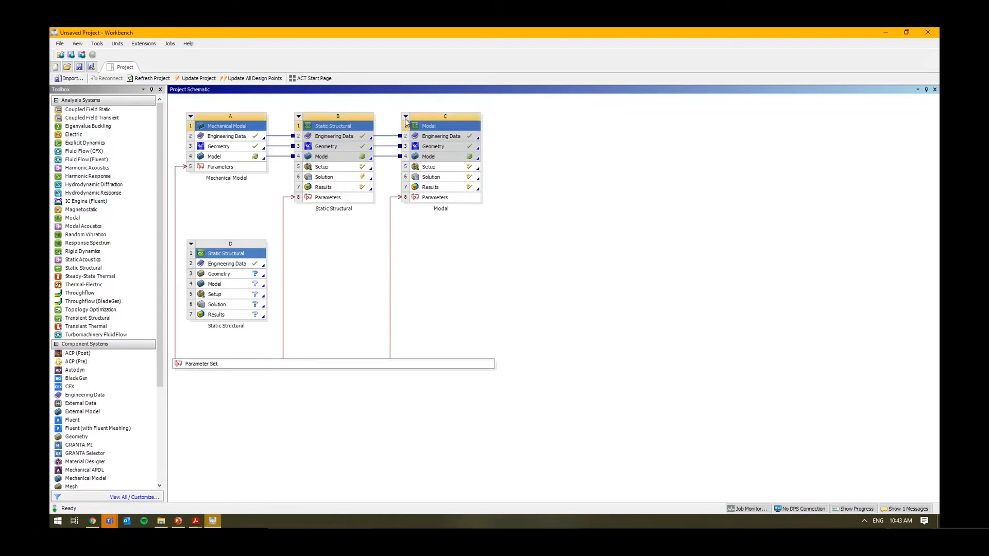
left_click(406, 119)
left_click(440, 191)
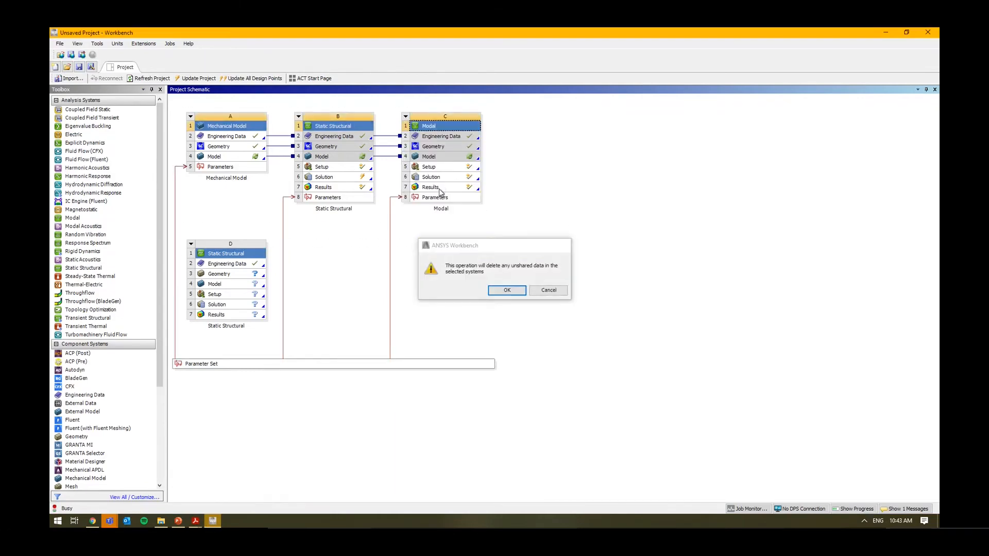
key("Return")
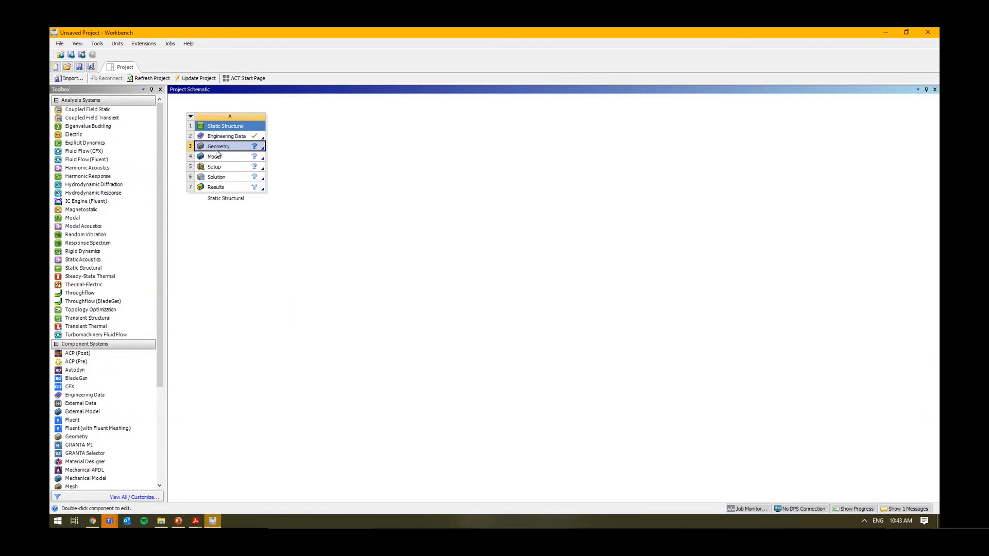
- Open the Static Structural system's geometry in SpaceClaim and set the Rectangle tool to draw from the centre in plan view
double_click(217, 149)
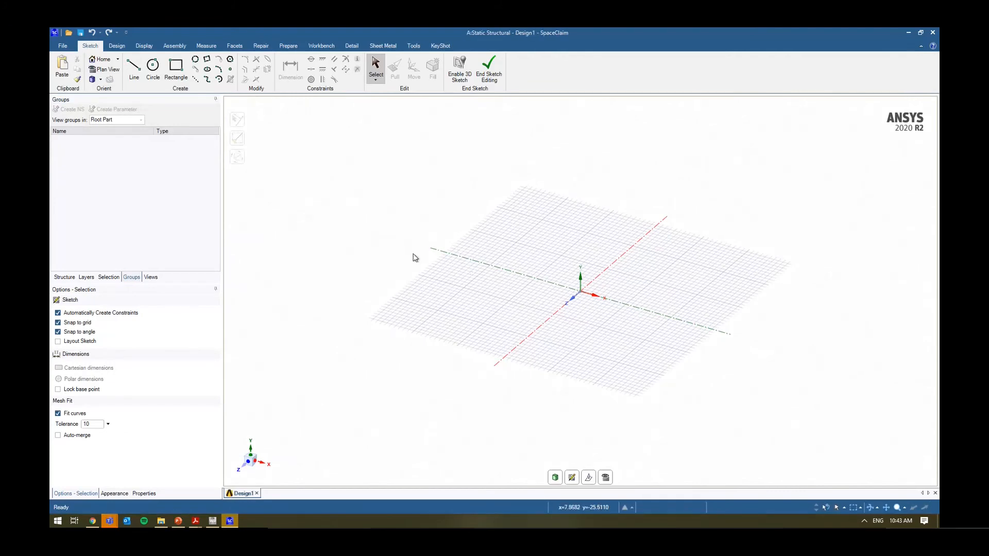
left_click(175, 67)
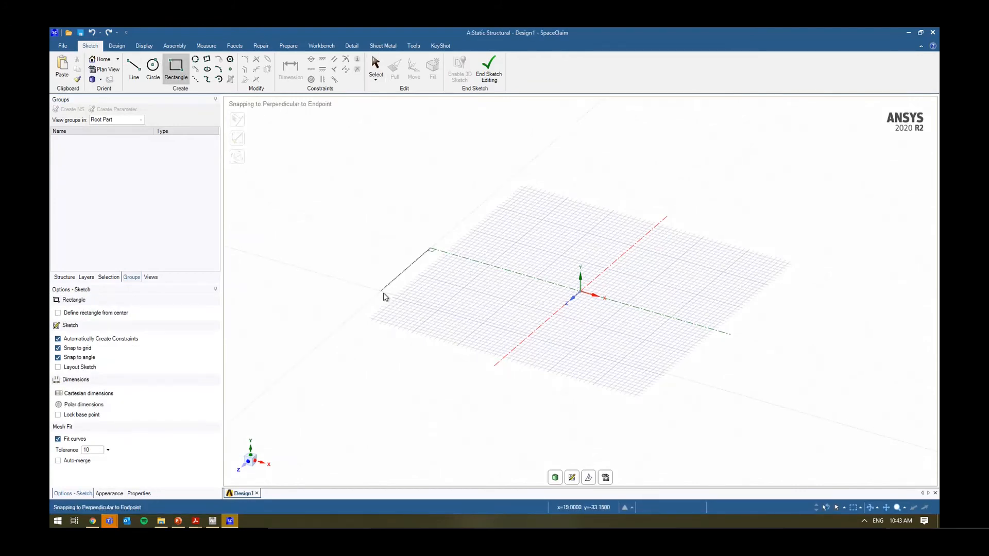
key("v")
left_click(116, 314)
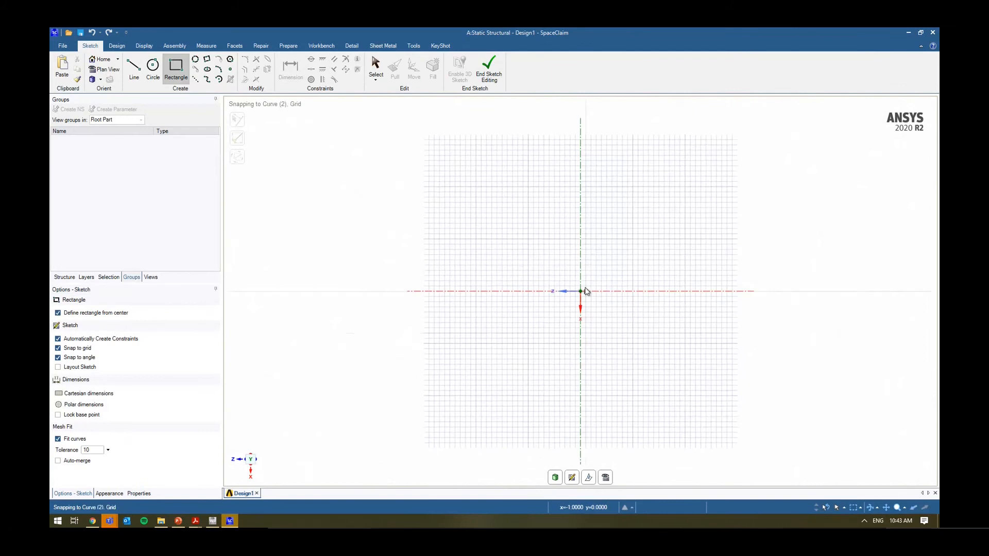
- Sketch a rectangle centred on the origin, 150 mm long and 40 mm wide
left_click(581, 292)
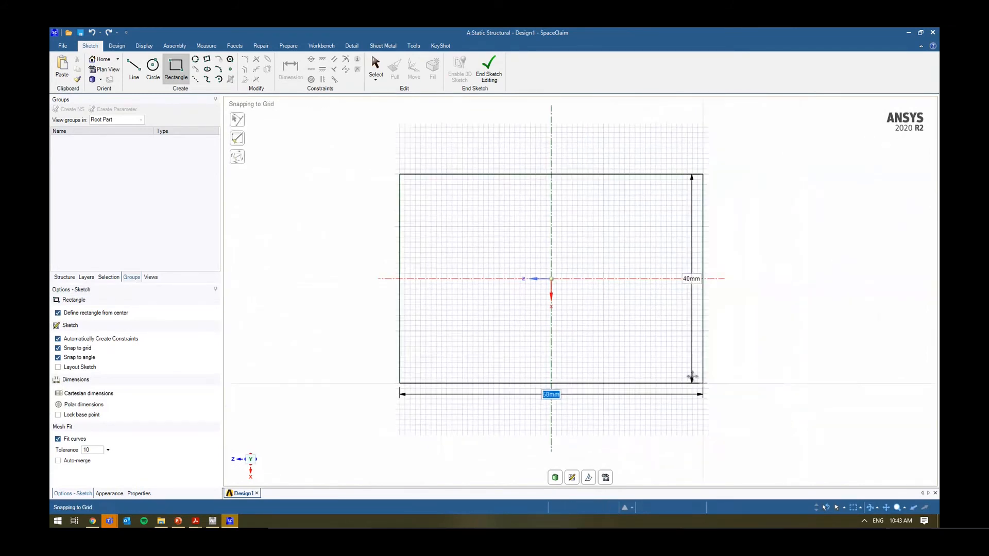
middle_click_drag(692, 376, 650, 348, "ctrl")
middle_click_drag(650, 348, 648, 313, "shift")
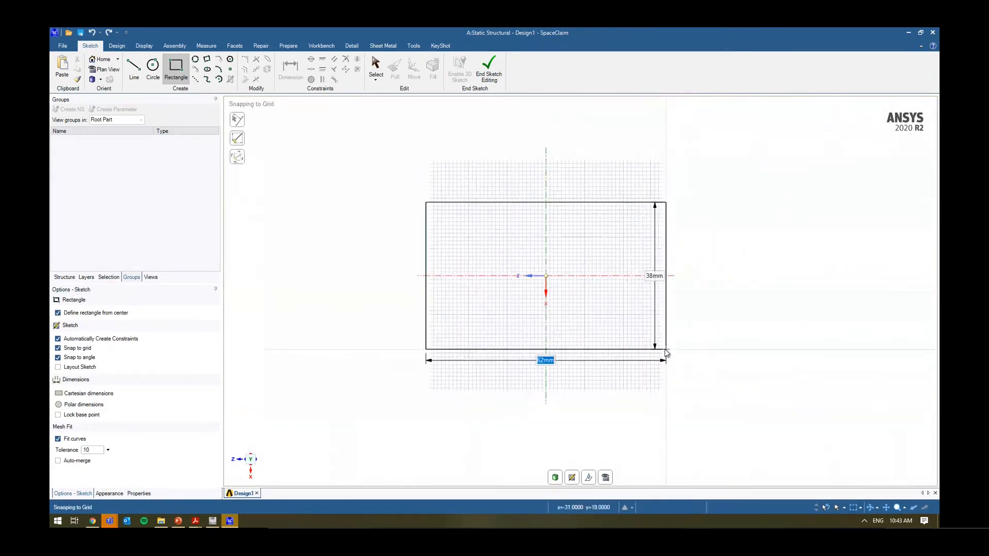
key("Tab")
key("Tab")
key("Tab")
type("40")
key("Tab")
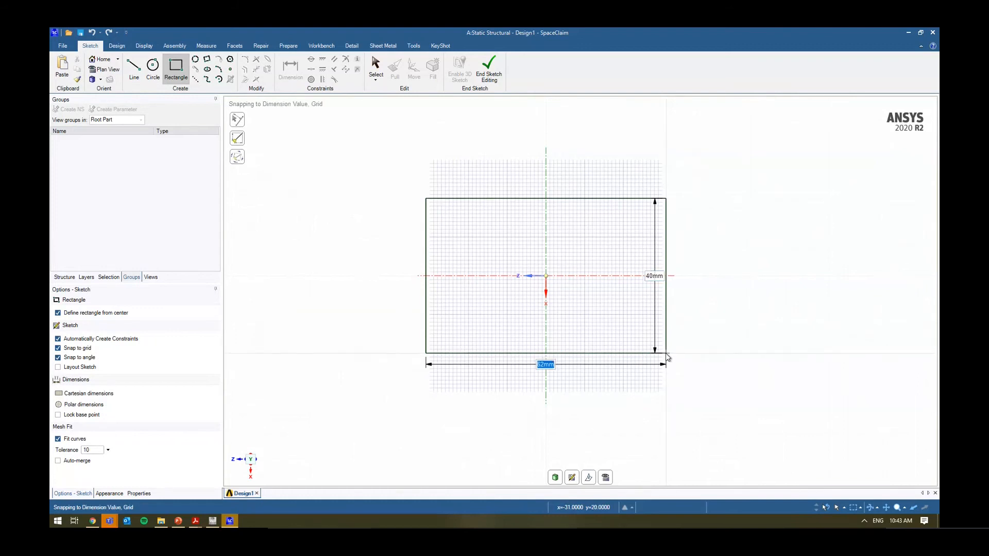
type("150")
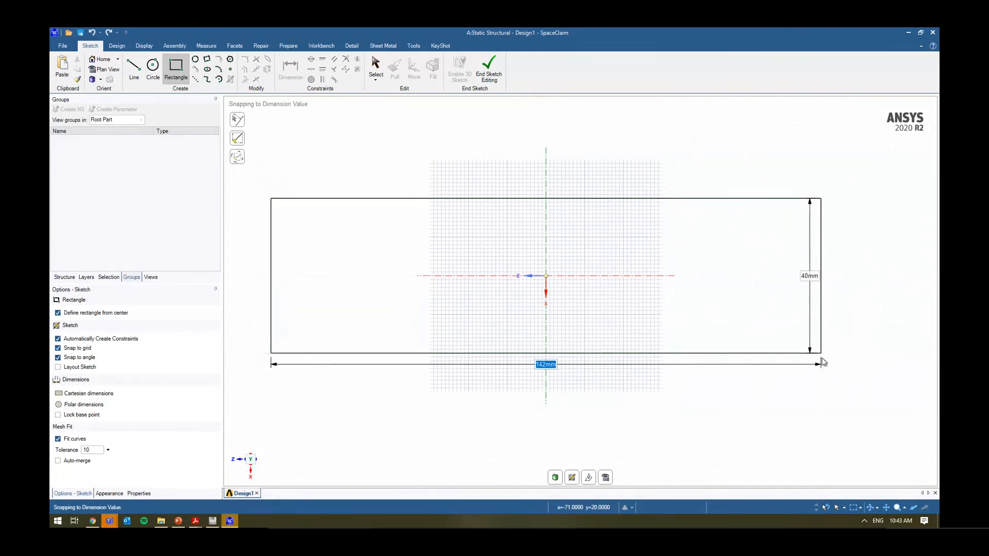
key("Tab")
key("Return")
scroll(665, 409, "down", 4)
middle_click_drag(670, 351, 601, 321, "ctrl")
scroll(572, 323, "up", 1)
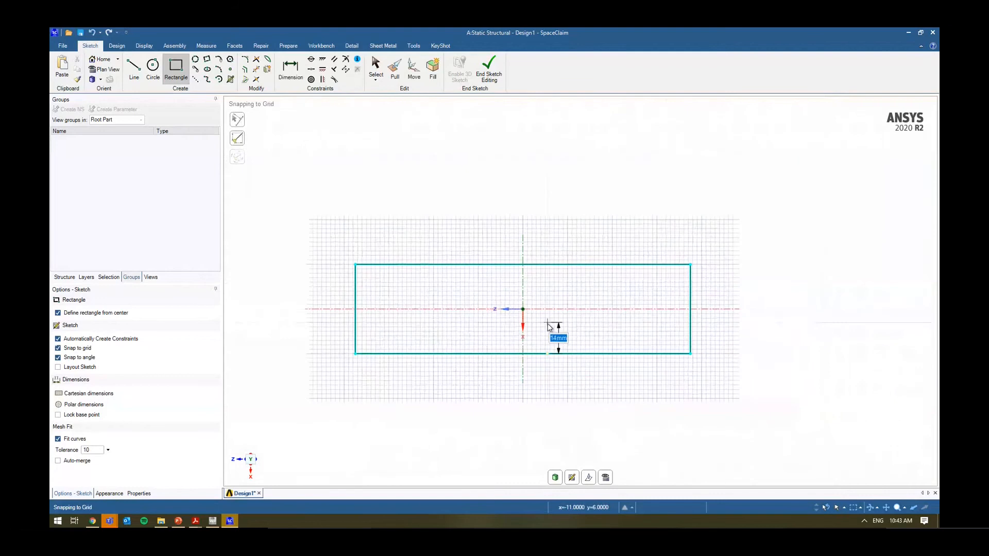
- Sketch a circle about 30 mm in diameter centred on the origin inside the rectangle
left_click(138, 73)
left_click(156, 76)
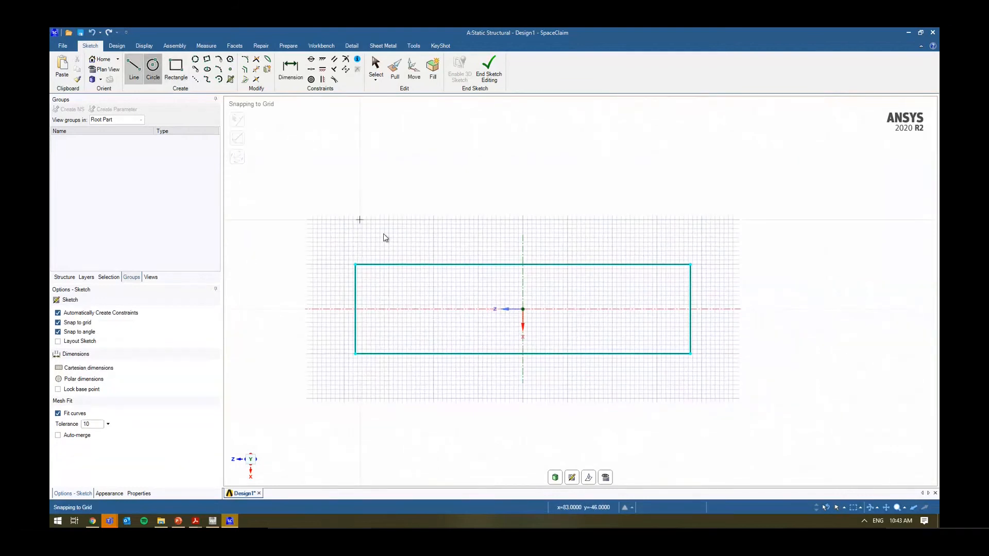
left_click(523, 309)
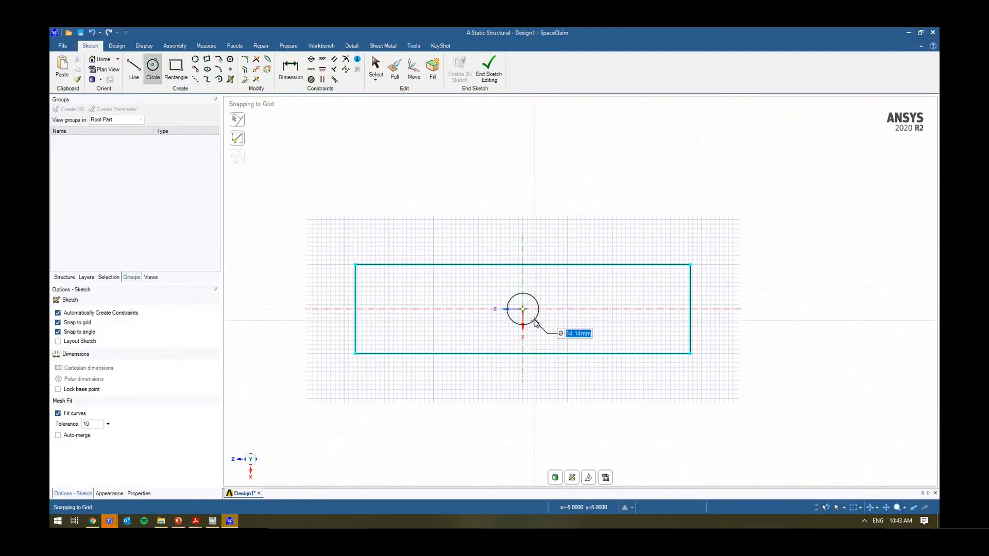
key("Escape")
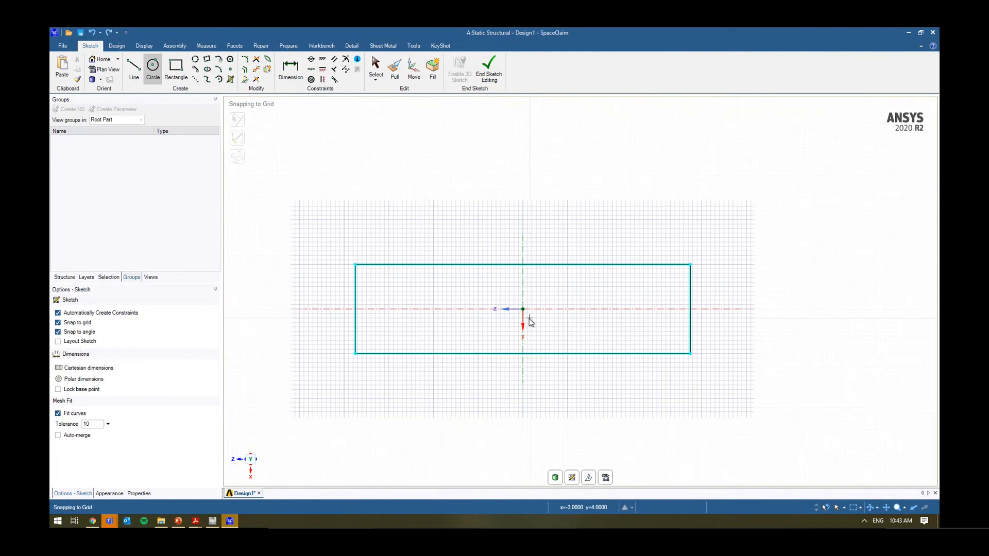
left_click(523, 309)
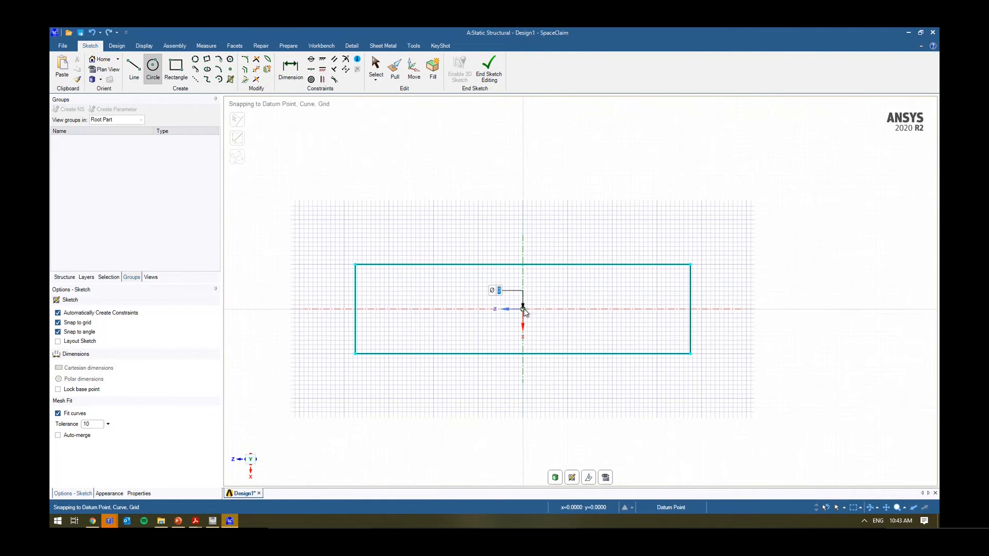
left_click(536, 282)
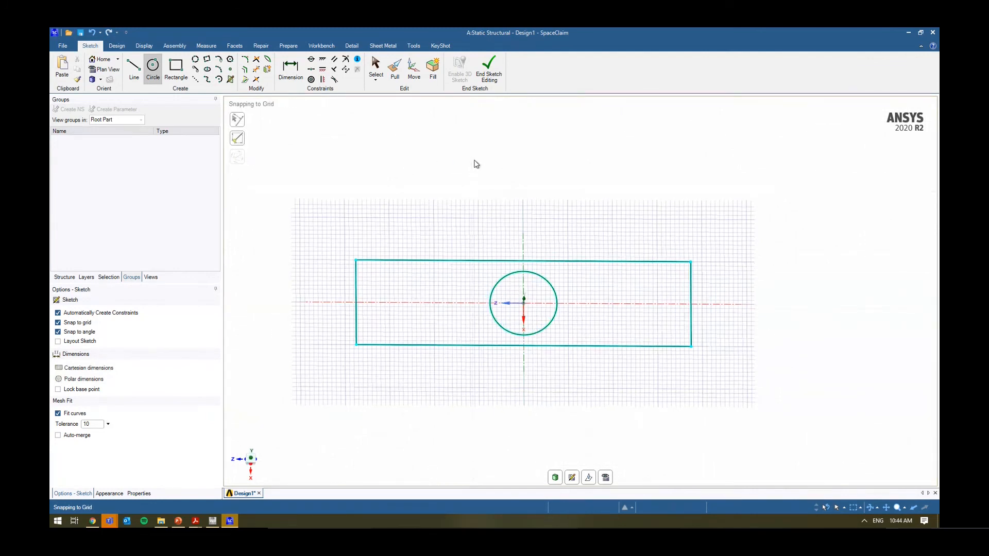
key("Escape")
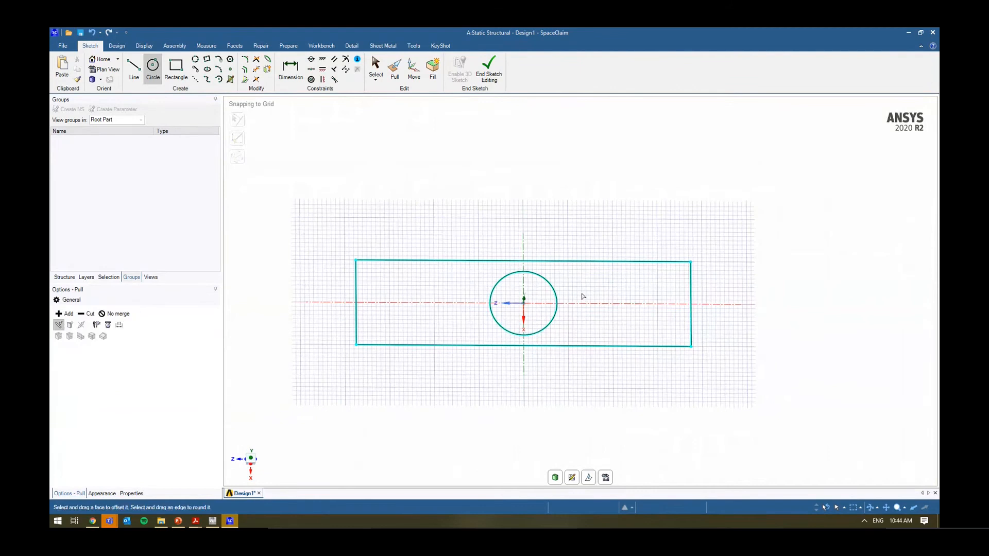
- Pull the rectangular face around the circle to a thickness of 5 mm
key("p")
left_click(584, 285)
type("5")
key("Return")
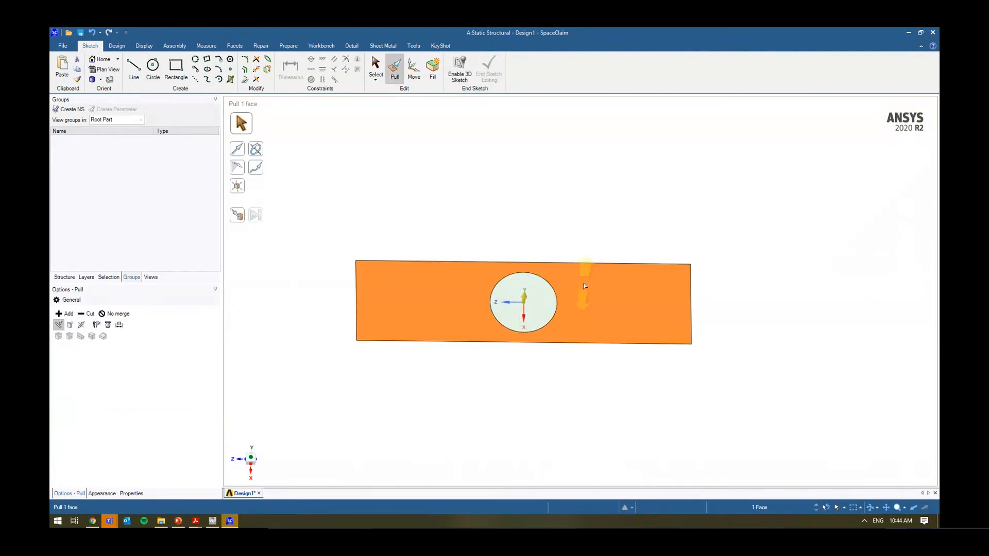
left_click(534, 292)
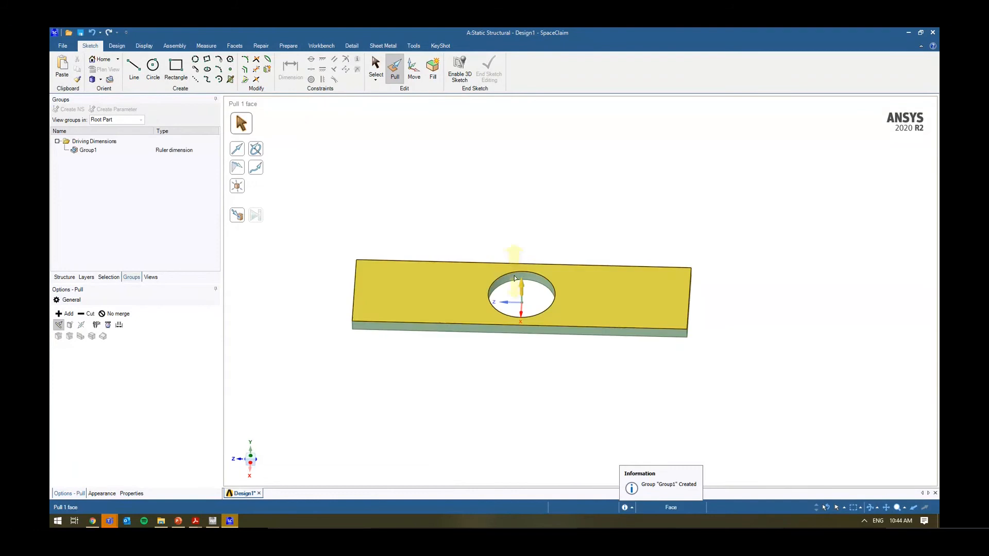
scroll(512, 291, "up", 2)
left_click(144, 151)
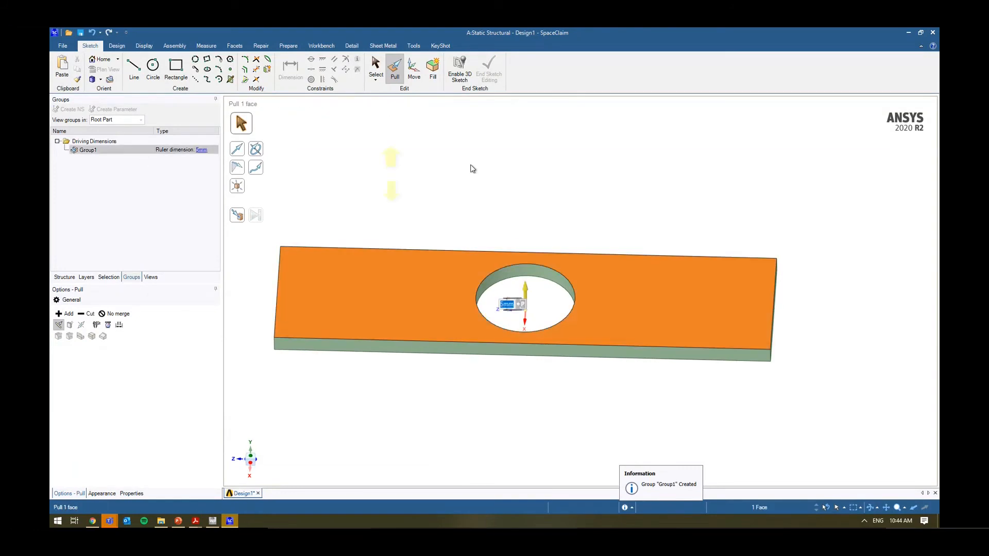
key("Delete")
- Add the radius of the plate's central hole as a driving parameter
left_click(521, 269)
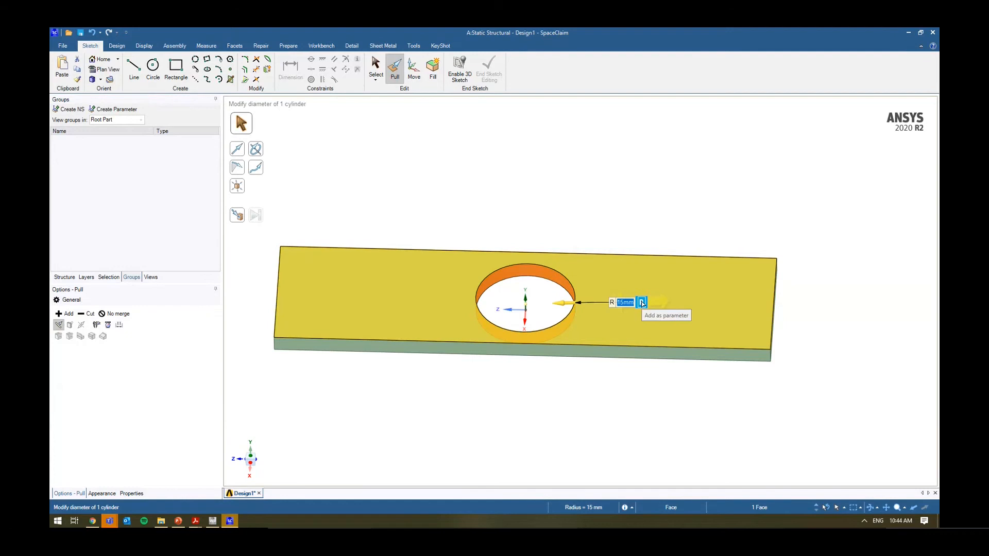
left_click(642, 303)
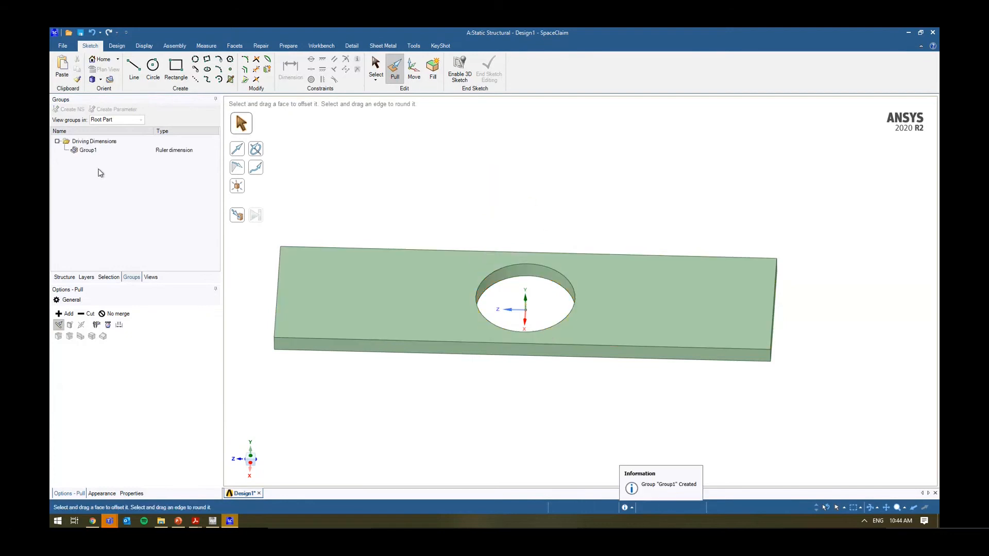
- Test the hole's driving dimension with a radius of 14 mm and undo the change
left_click(99, 153)
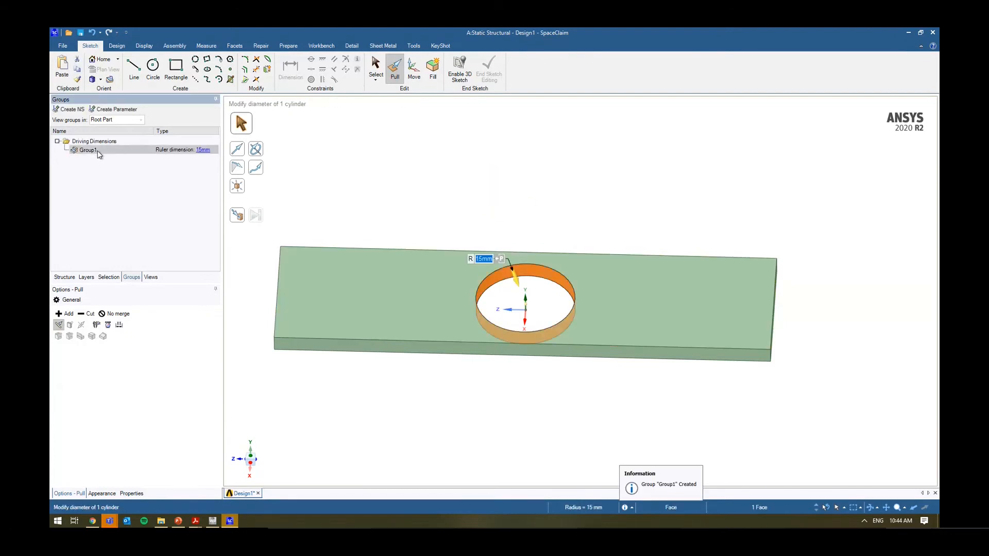
left_click(199, 152)
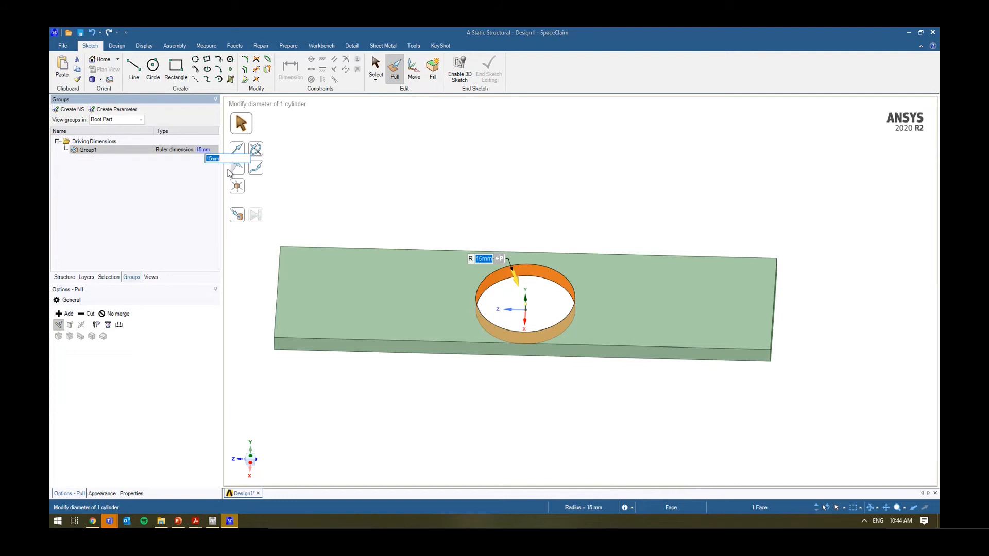
key("Return")
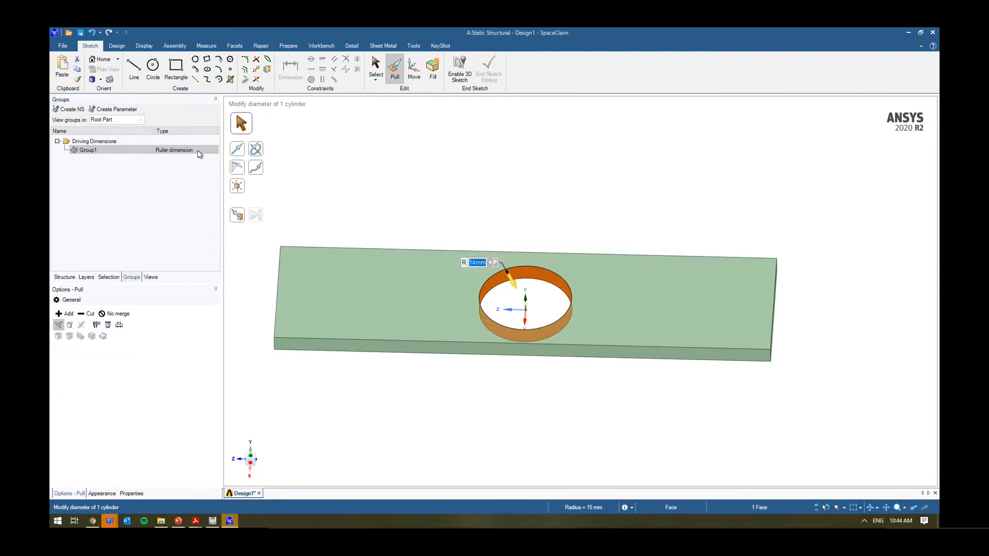
left_click(204, 151)
key("Return")
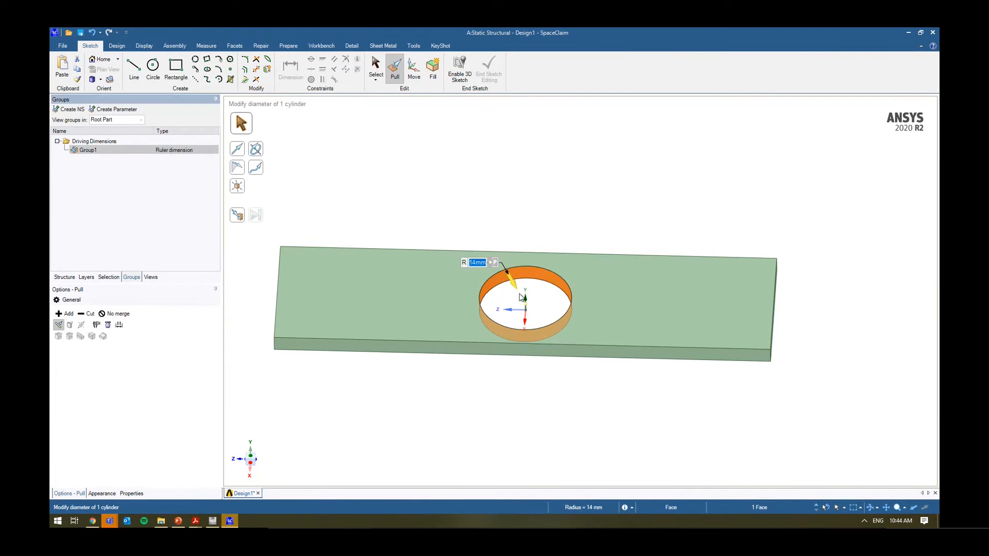
key("ctrl+z")
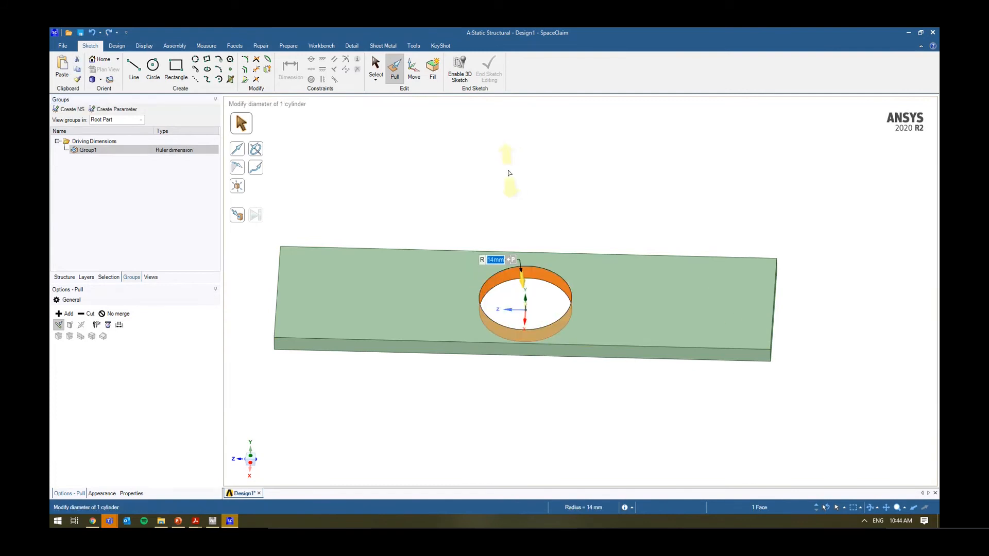
- Rename the hole's driving dimension to hole_size
left_click(85, 150)
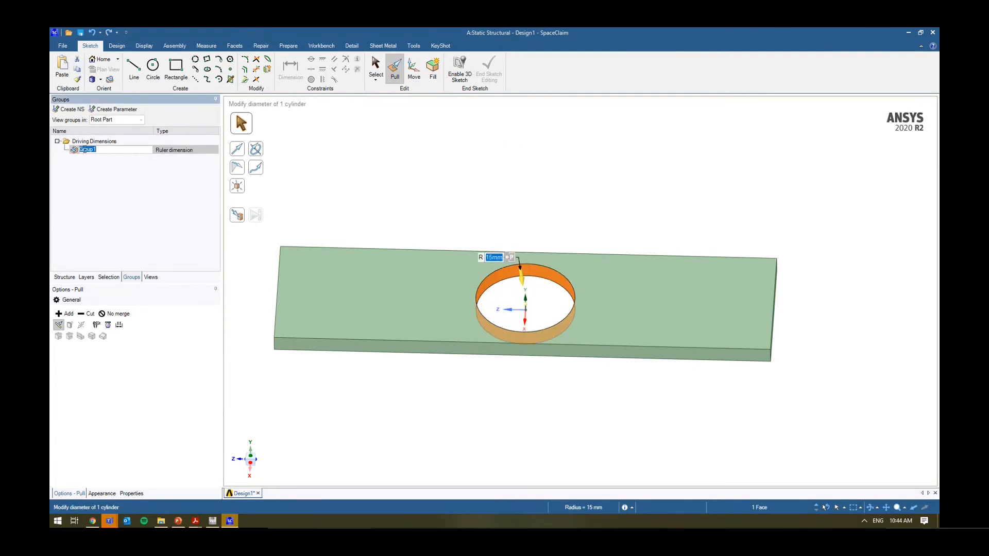
type("hole_size")
key("Return")
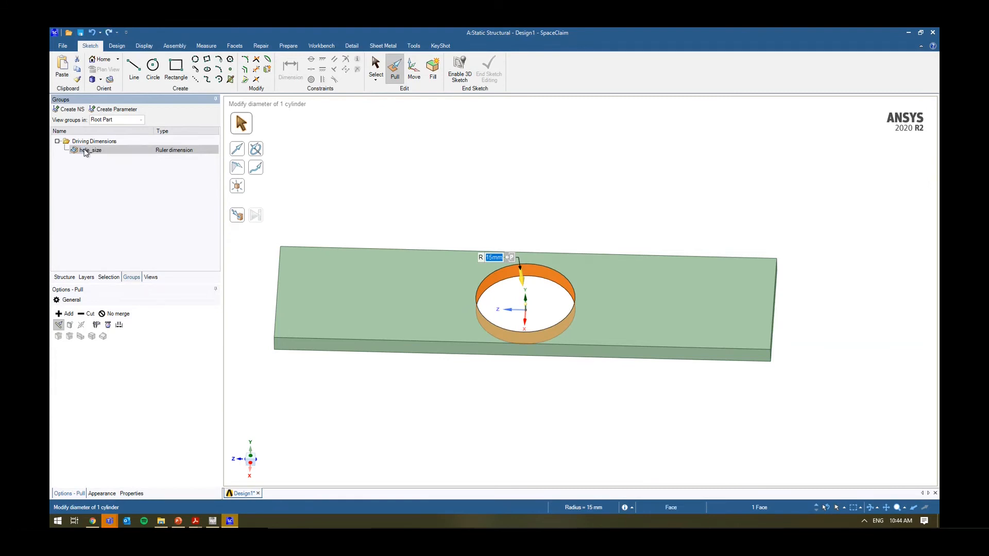
key("Escape")
- Try to pull the plate's long side face and adjoining end face outward with a parametrised ruler dimension, and undo it
left_click(585, 268)
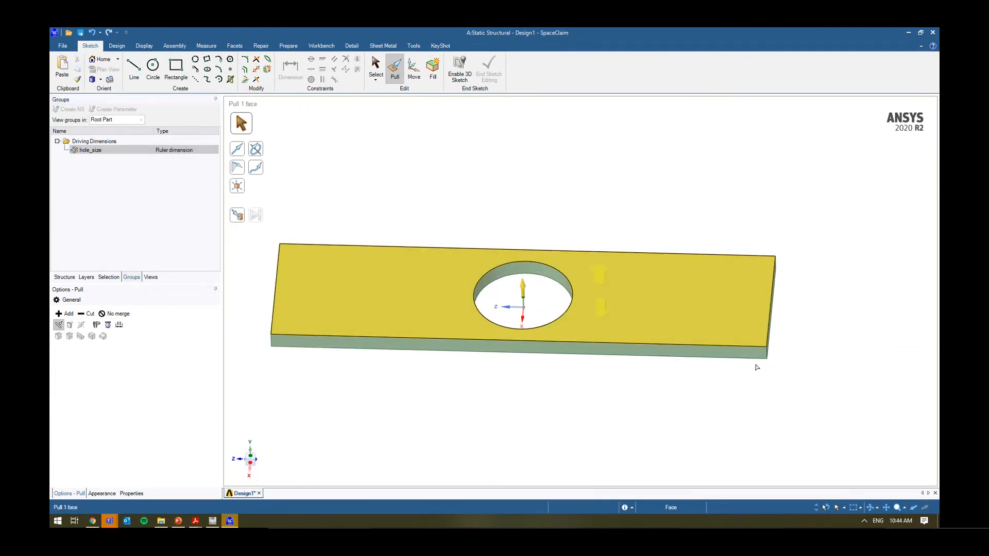
left_click(756, 344)
middle_click_drag(800, 360, 776, 356)
left_click(771, 339, "ctrl")
scroll(710, 344, "down", 3)
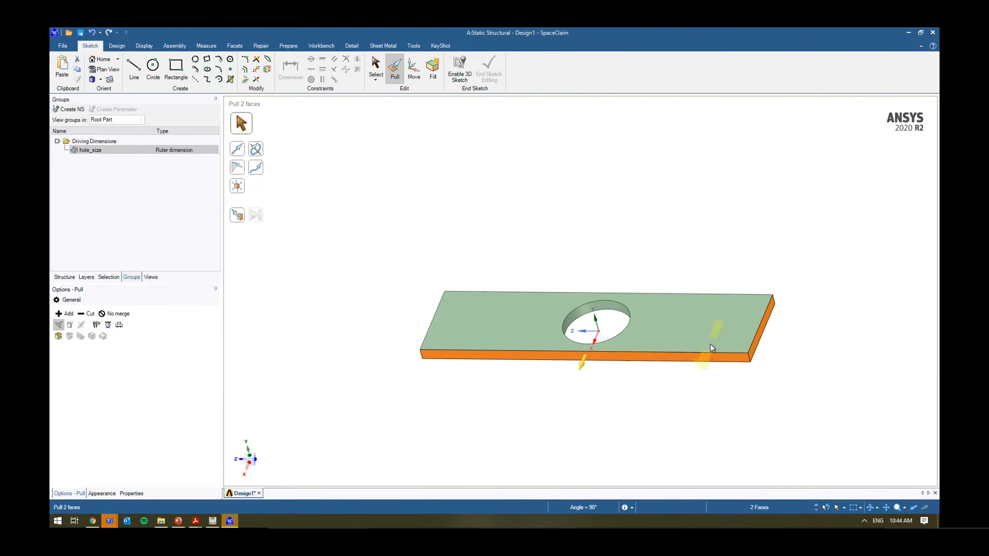
middle_click_drag(698, 395, 651, 371, "ctrl")
left_click_drag(652, 385, 641, 422)
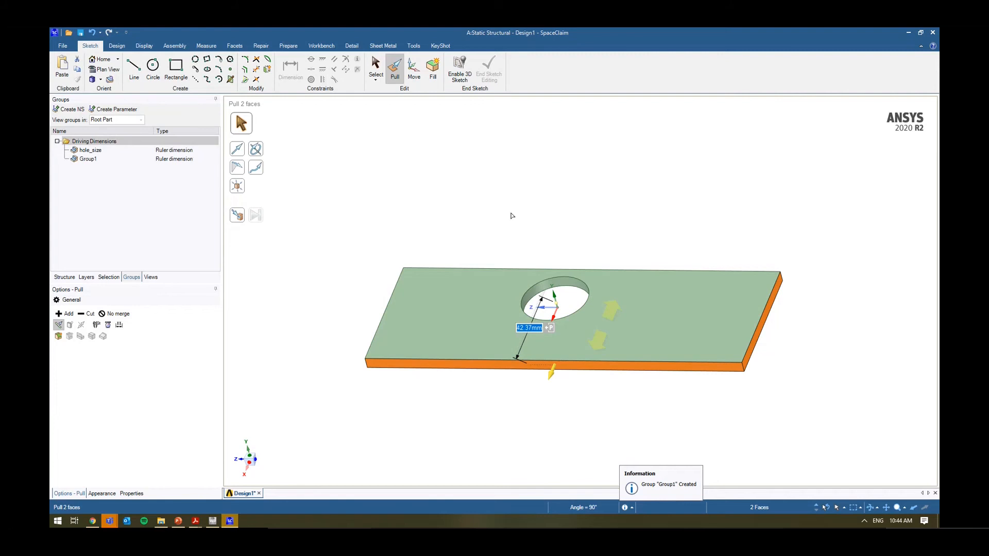
key("ctrl+z")
left_click(519, 195)
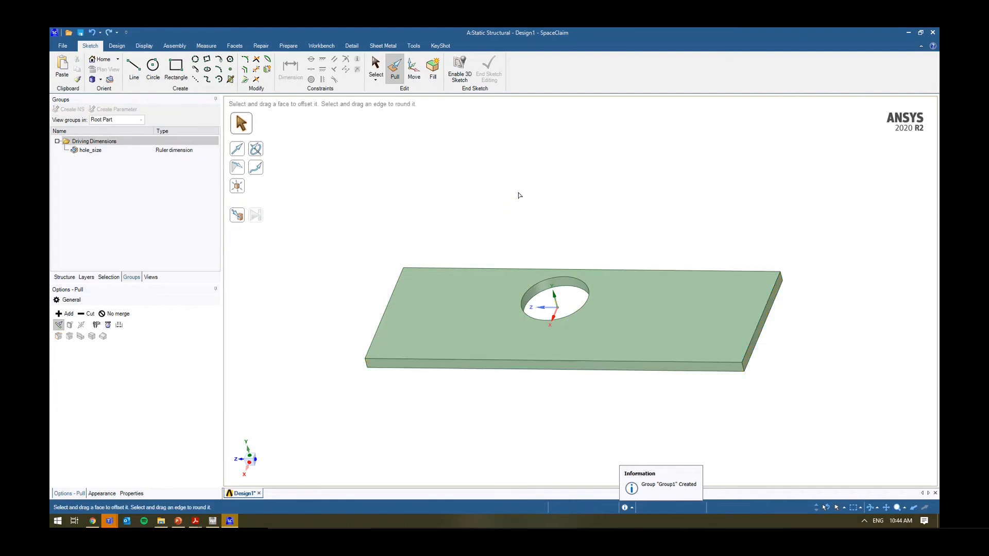
left_click(520, 195)
left_click(527, 187)
- Open the Static Structural system's model in Mechanical and close the scripting pane
left_click(908, 33)
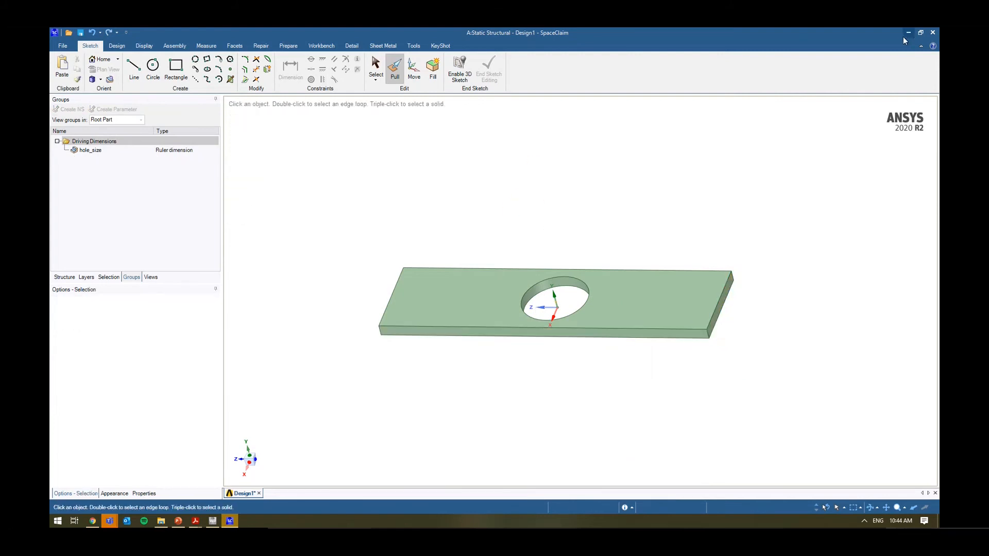
double_click(219, 157)
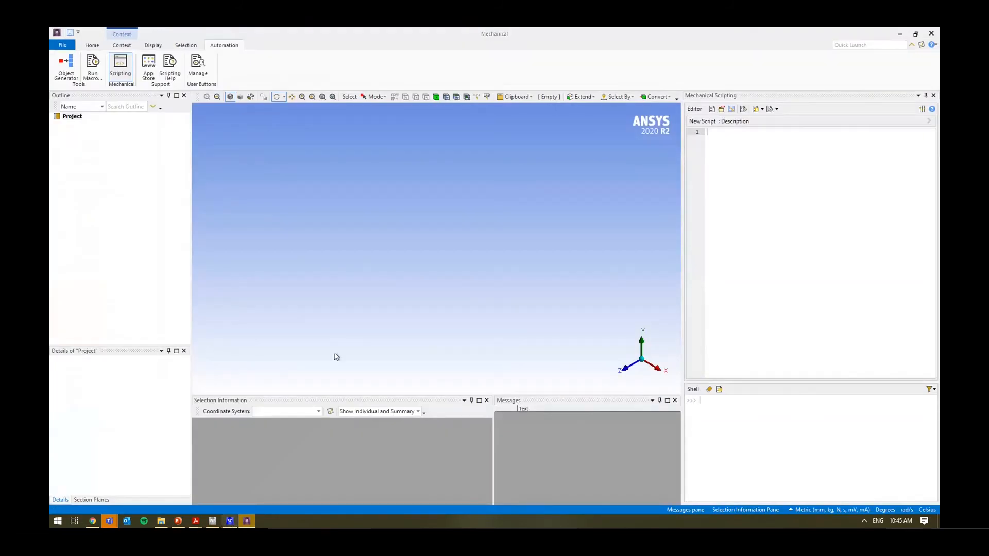
mouse_move(229, 520)
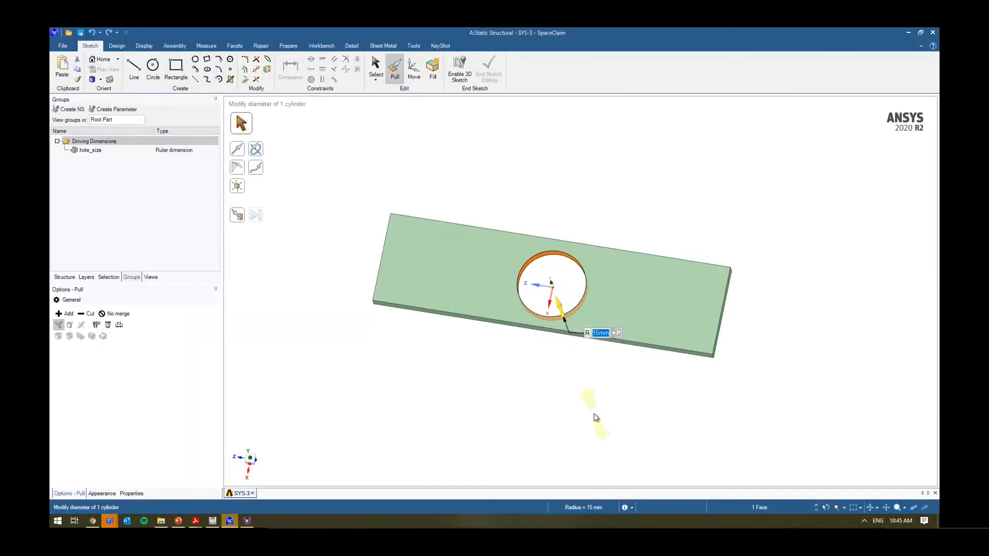
key("Escape")
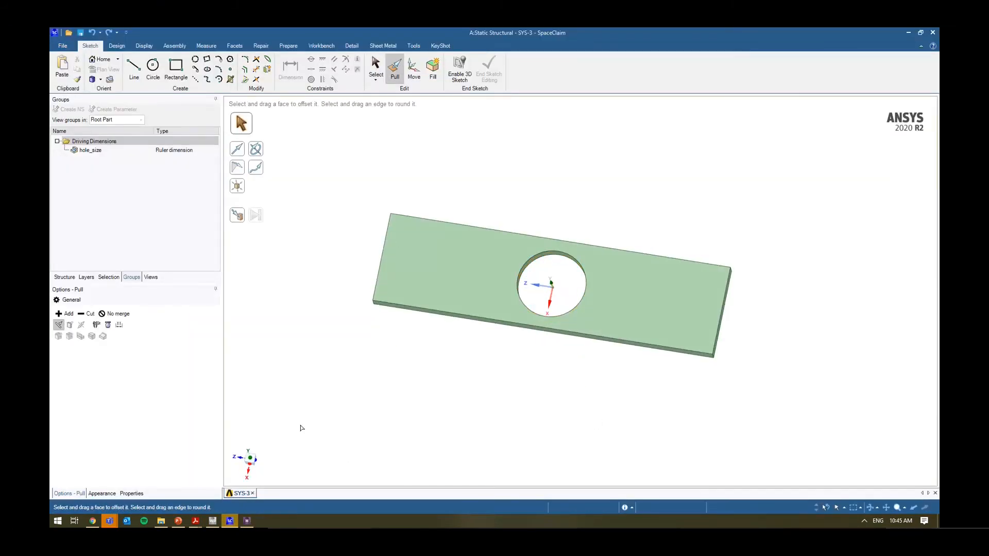
key("v")
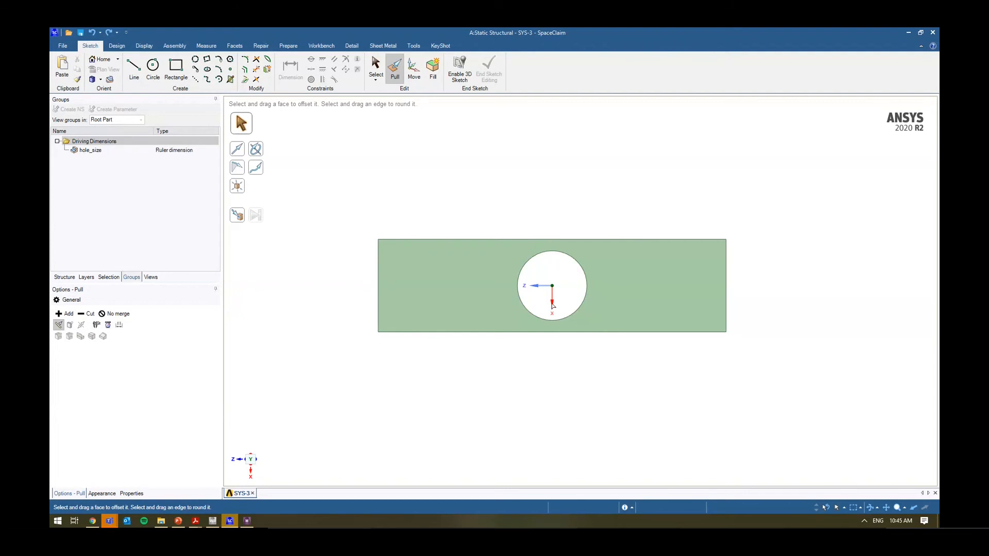
left_click(246, 521)
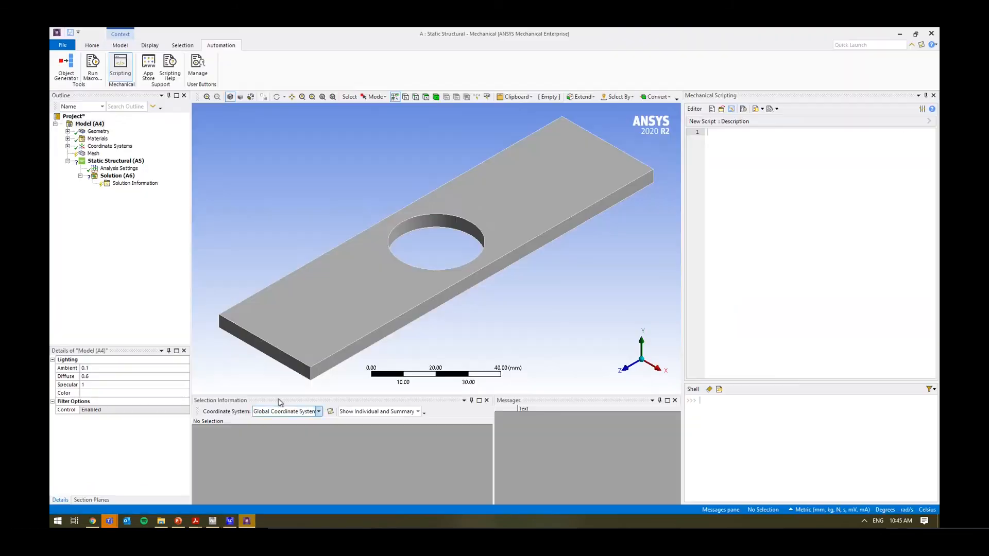
left_click(932, 94)
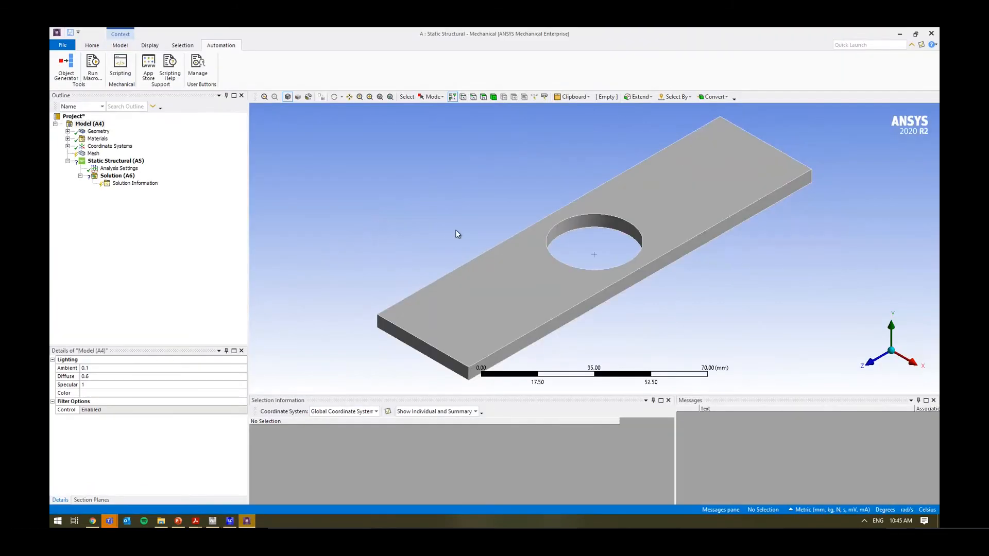
- Add a fixed support to the plate's short end face on the positive Z side
left_click(433, 324)
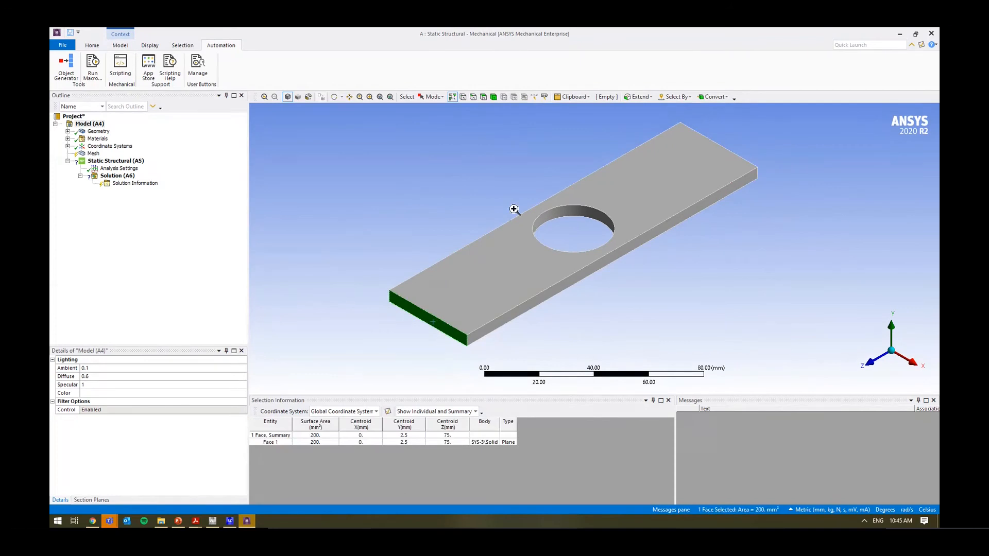
right_click(451, 234)
right_click(103, 161)
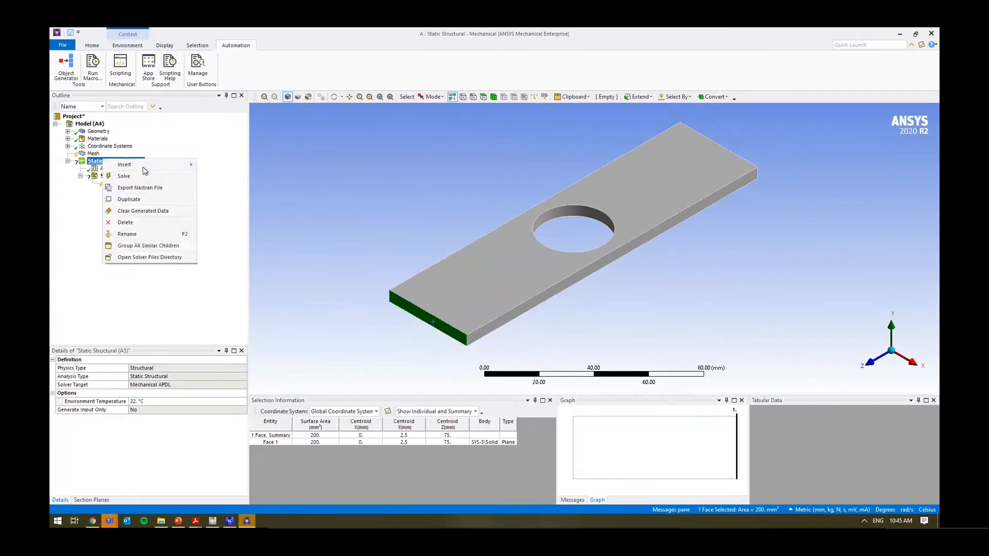
mouse_move(128, 164)
left_click(249, 271)
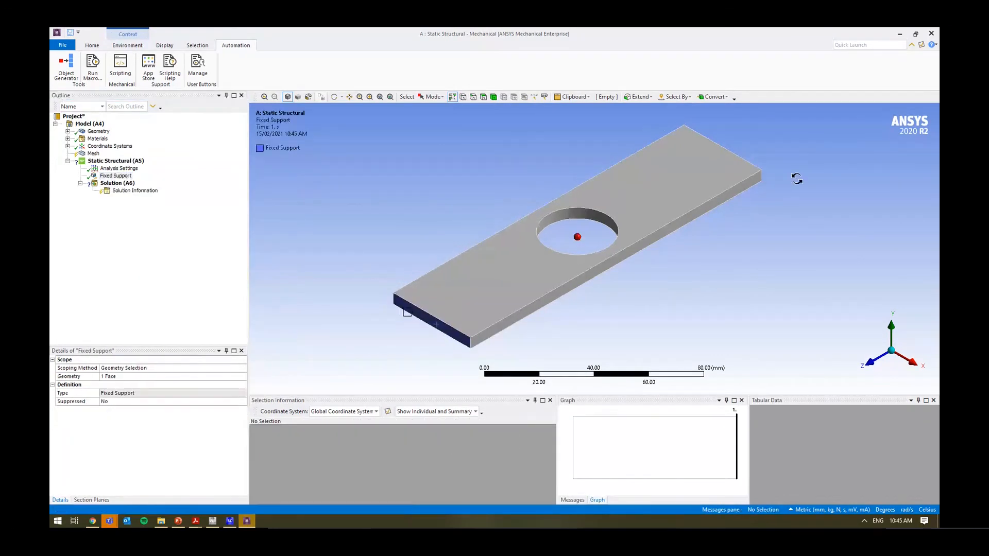
- Insert a force on the plate's opposite short end face, on the negative Z side
middle_click_drag(797, 179, 711, 212)
left_click(759, 218)
right_click(758, 218)
mouse_move(830, 220)
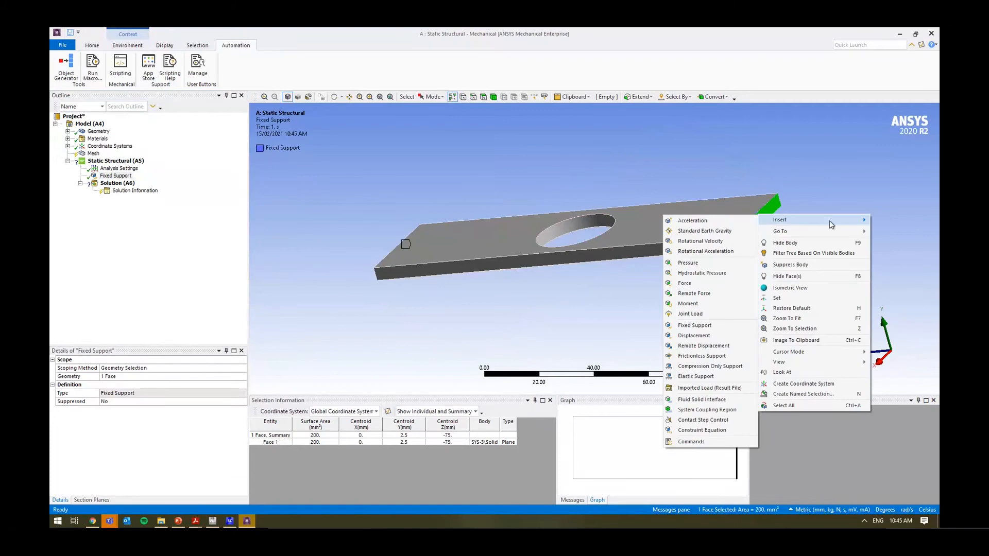
left_click(716, 284)
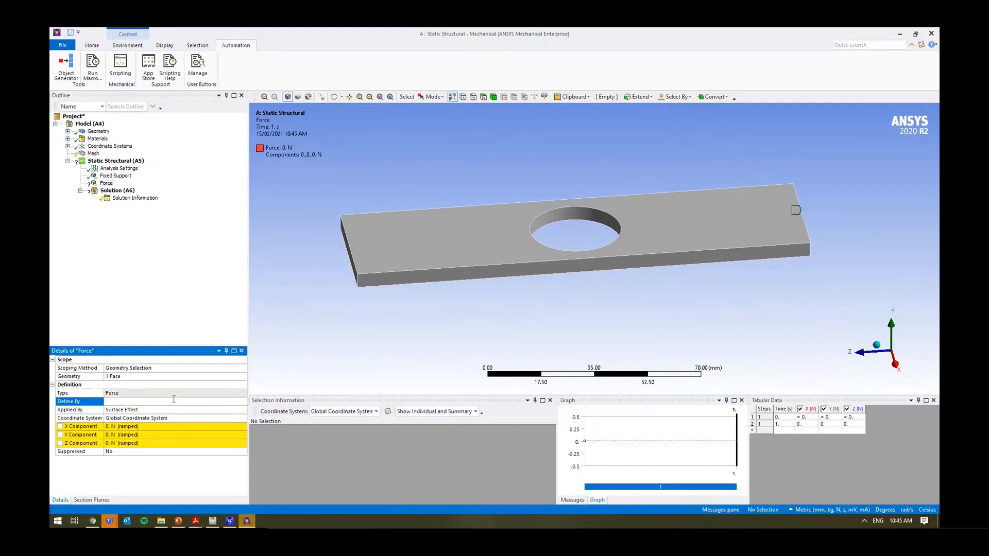
- Define the force by vector with a magnitude of 1 N, directed outward along the negative Z direction
left_click(155, 418)
type("1")
key("Return")
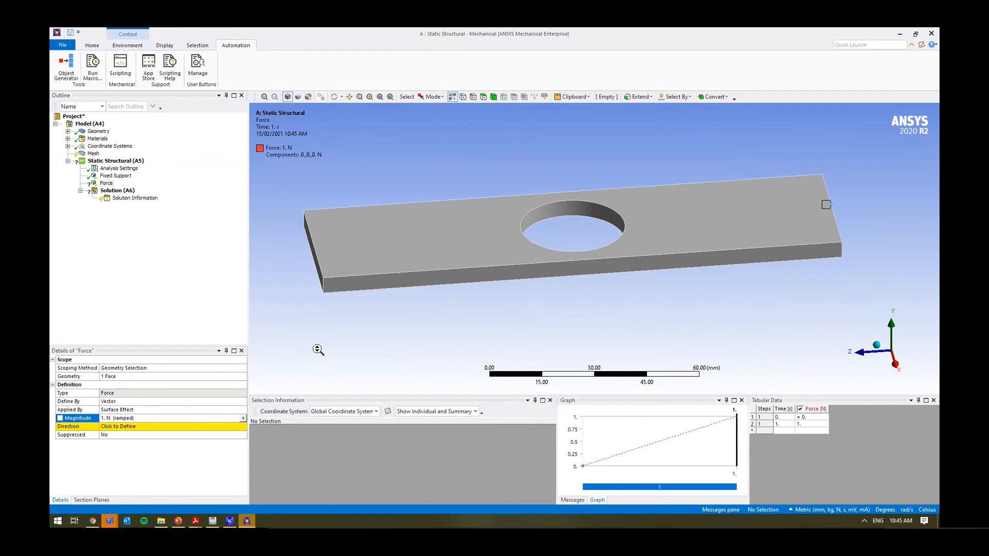
left_click(194, 426)
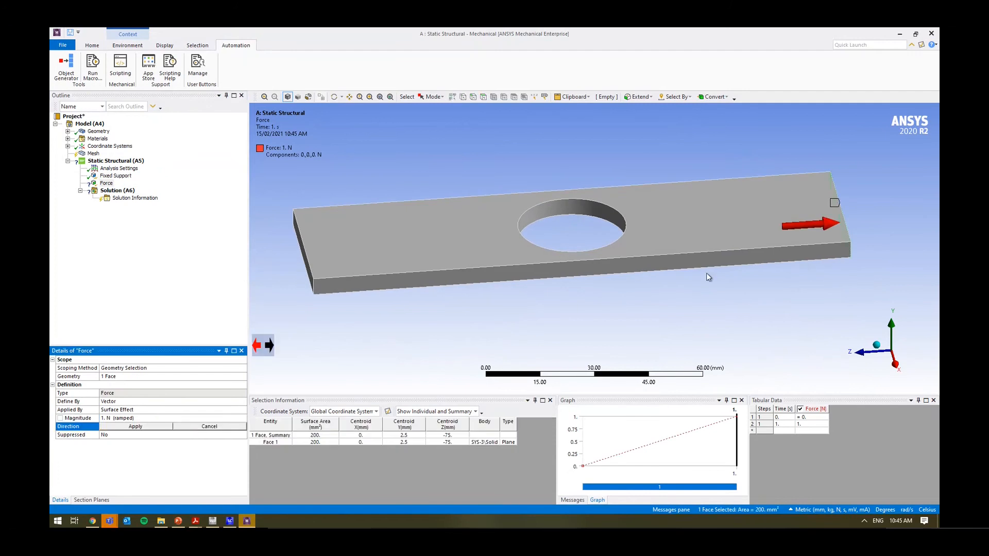
left_click(133, 428)
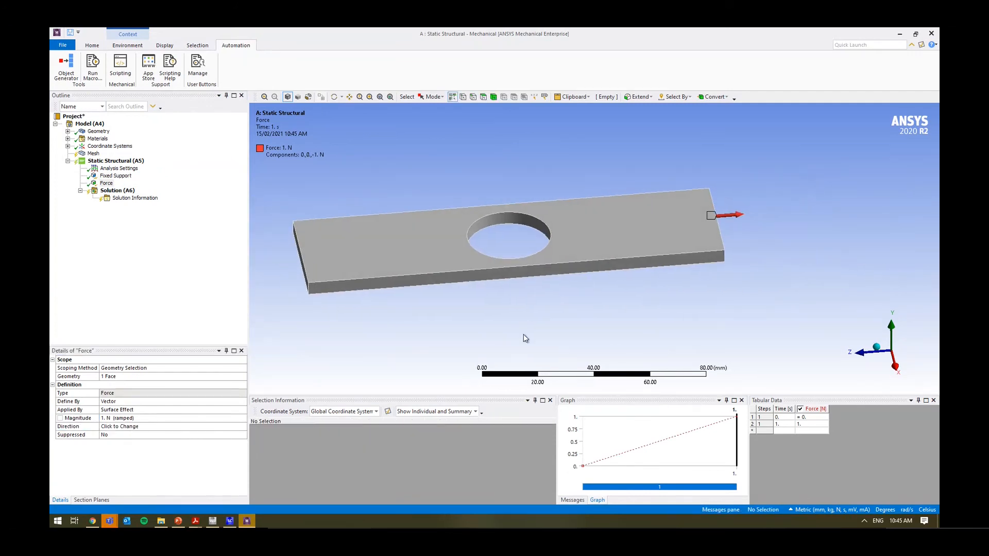
- Solve the static structural analysis with the default mesh
key("F5")
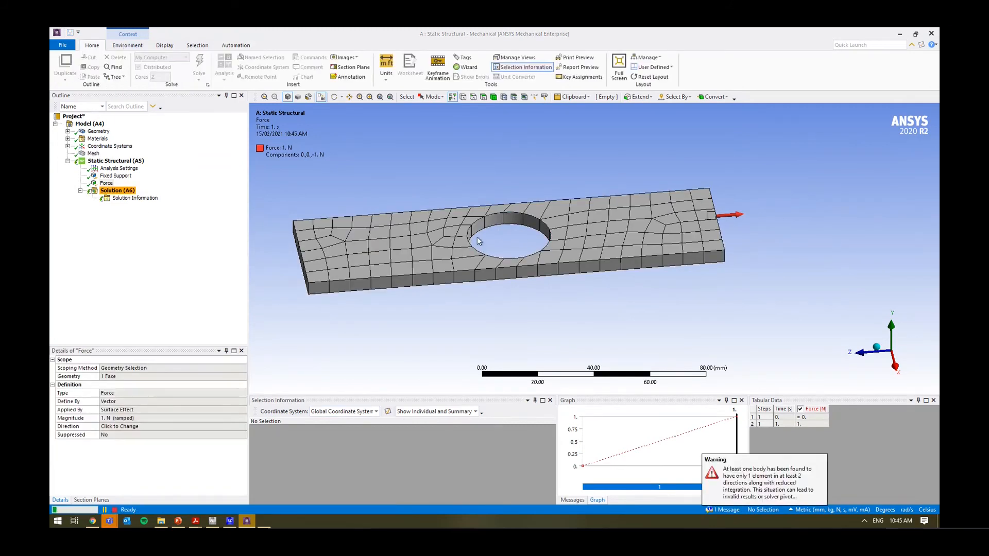
middle_click_drag(477, 237, 547, 278, "ctrl")
middle_click_drag(547, 278, 521, 270, "ctrl")
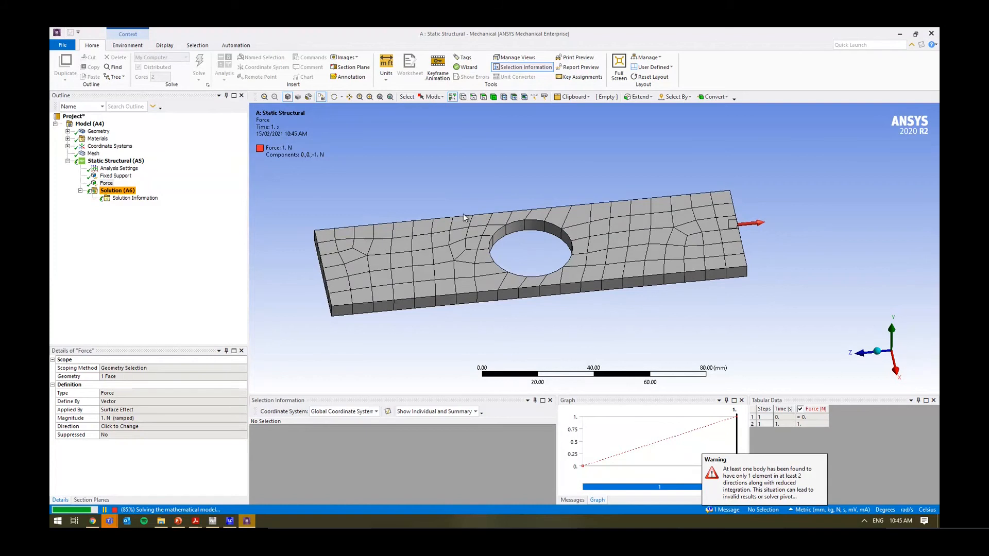
- Add Total Deformation and Equivalent (von-Mises) Stress results for all bodies to the solution
right_click(124, 193)
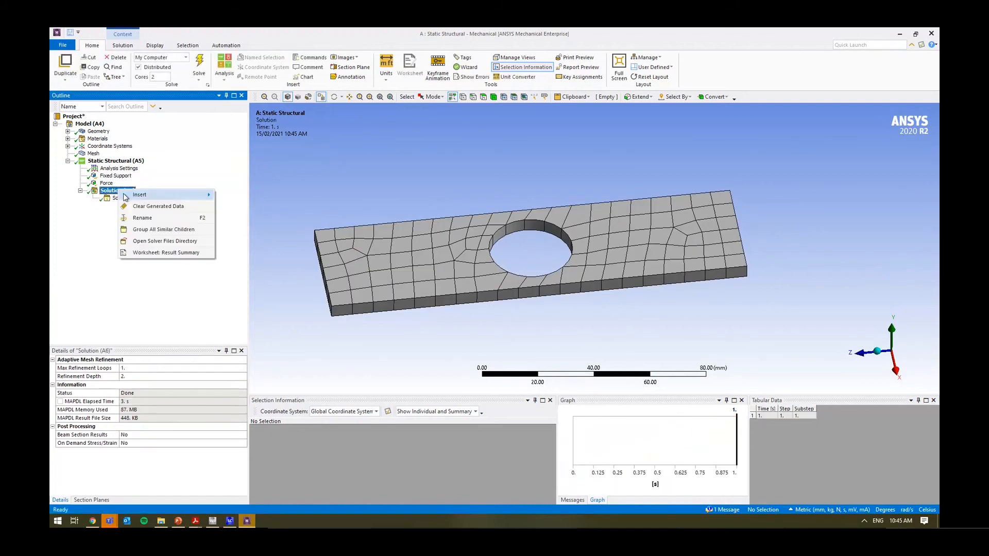
mouse_move(129, 195)
mouse_move(257, 195)
left_click(319, 194)
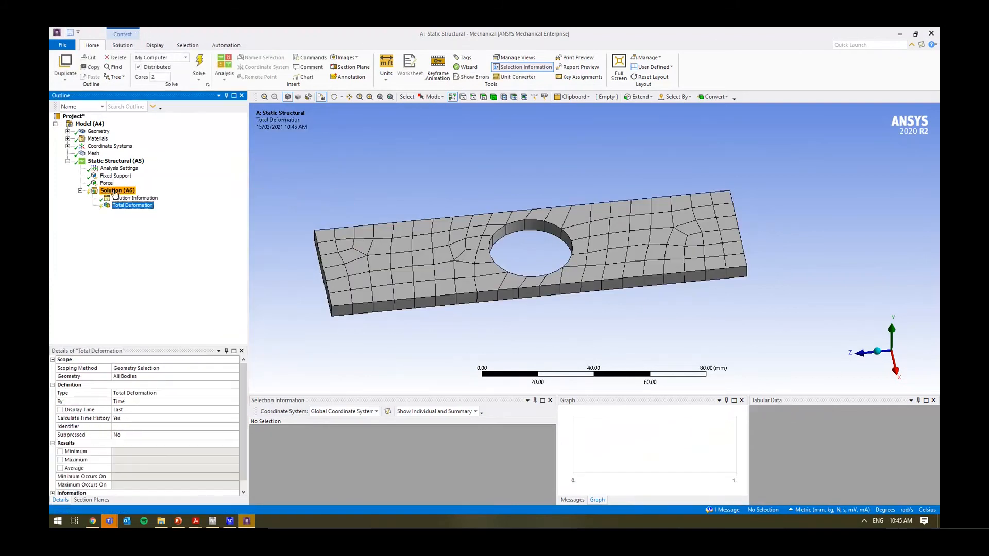
right_click(115, 195)
mouse_move(155, 195)
mouse_move(247, 216)
left_click(322, 215)
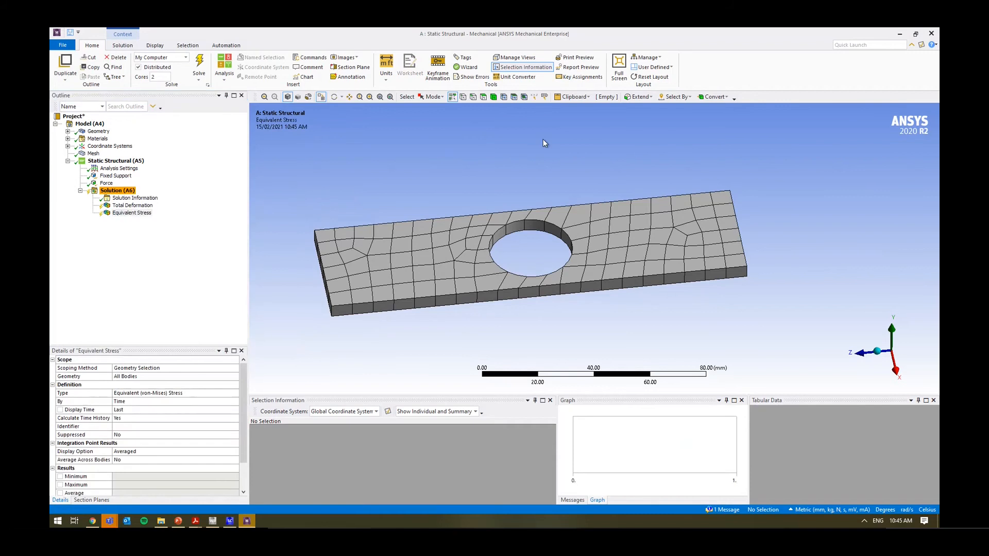
- Add a second Equivalent (von-Mises) Stress result scoped to the cylindrical face of the hole
left_click(538, 225)
right_click(537, 224)
mouse_move(598, 229)
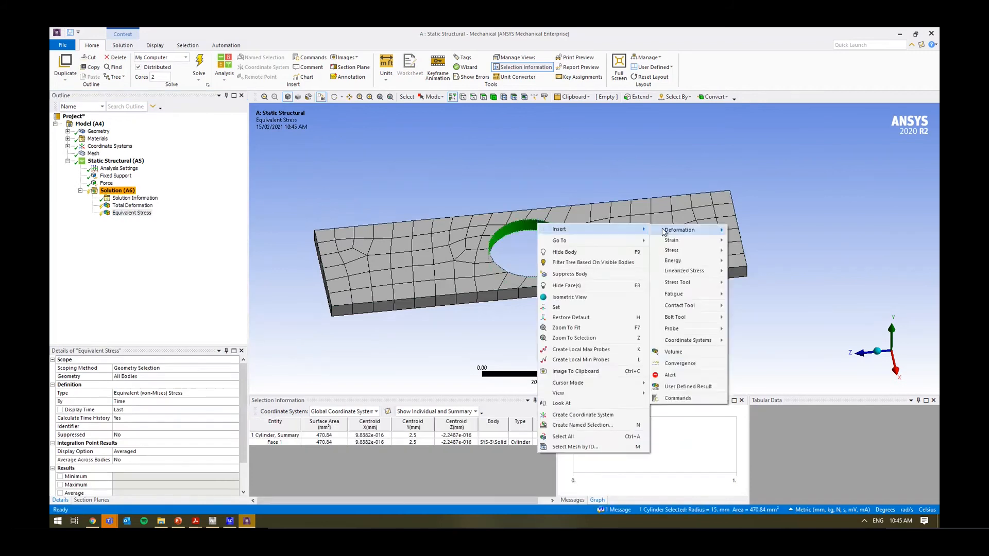
mouse_move(672, 251)
left_click(806, 256)
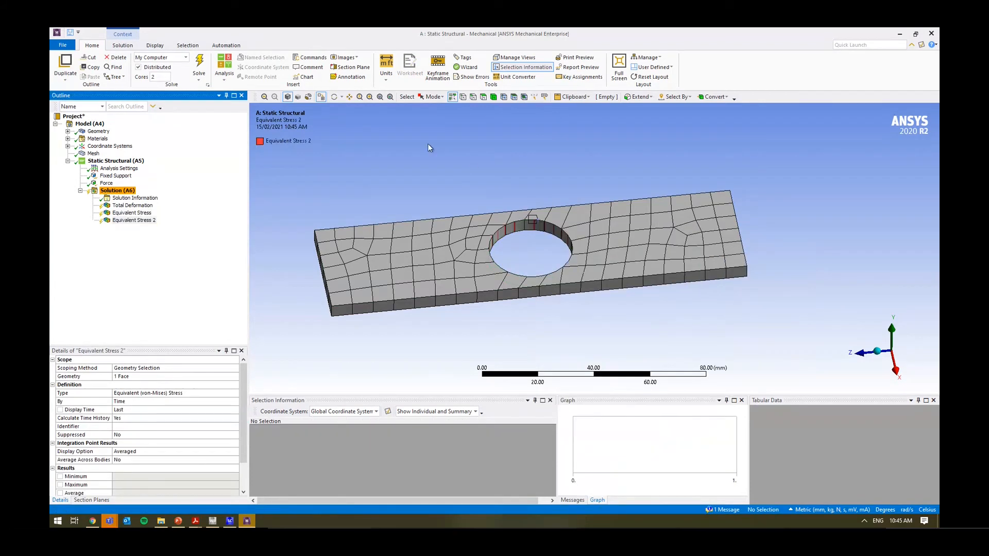
- Examine the Total Deformation and both Equivalent Stress results, comparing their contours across the plate and the hole face
left_click(133, 205)
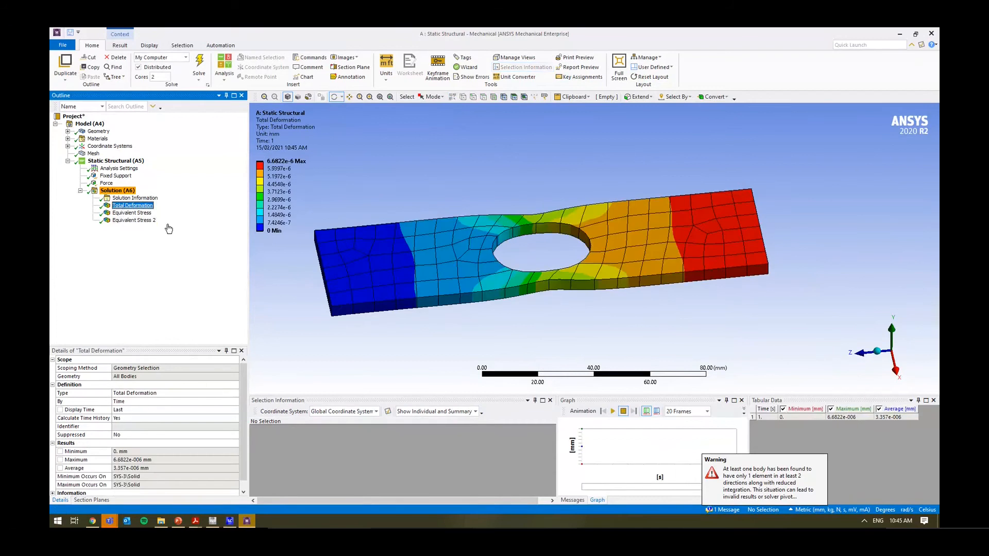
middle_click_drag(380, 259, 346, 258)
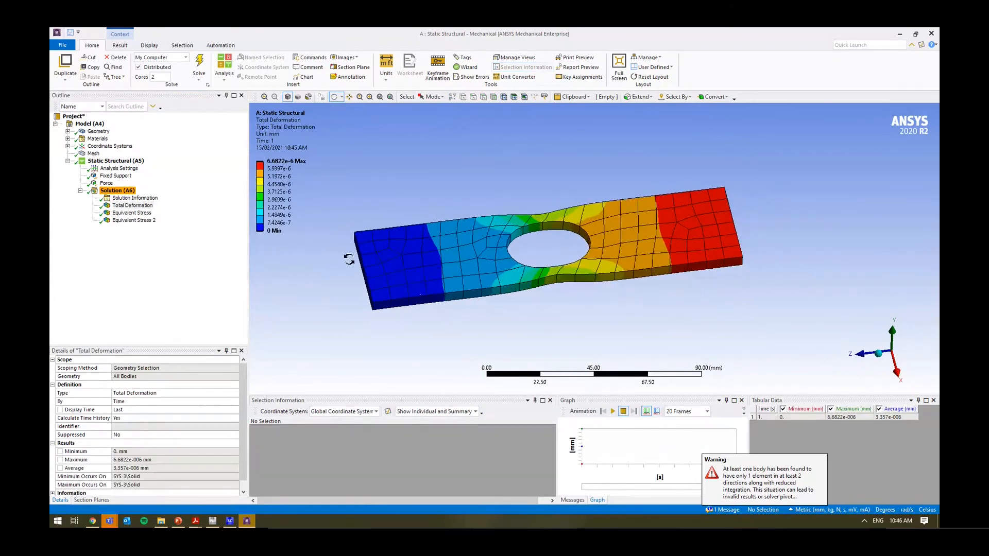
left_click(123, 213)
left_click(129, 220)
left_click(132, 213)
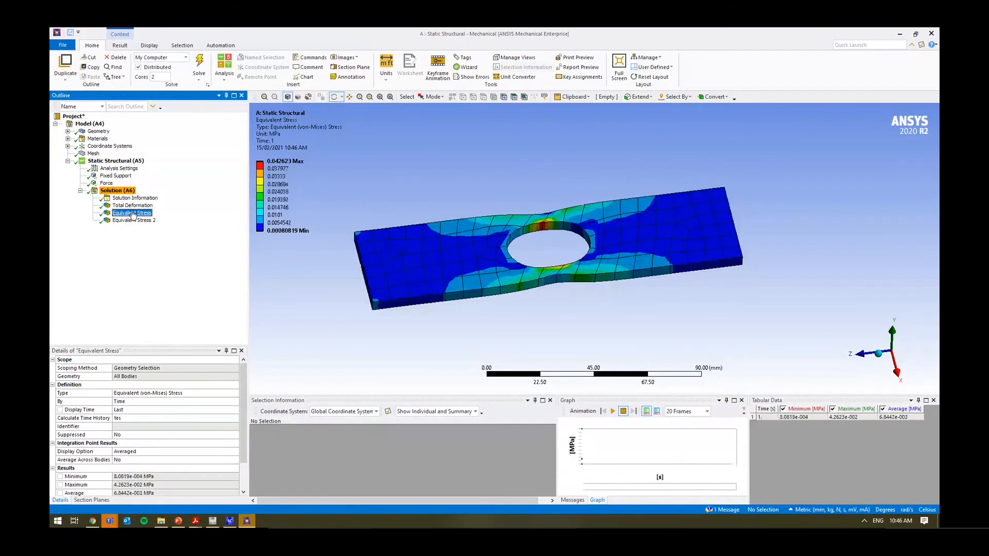
left_click(133, 205)
middle_click_drag(393, 324, 358, 309)
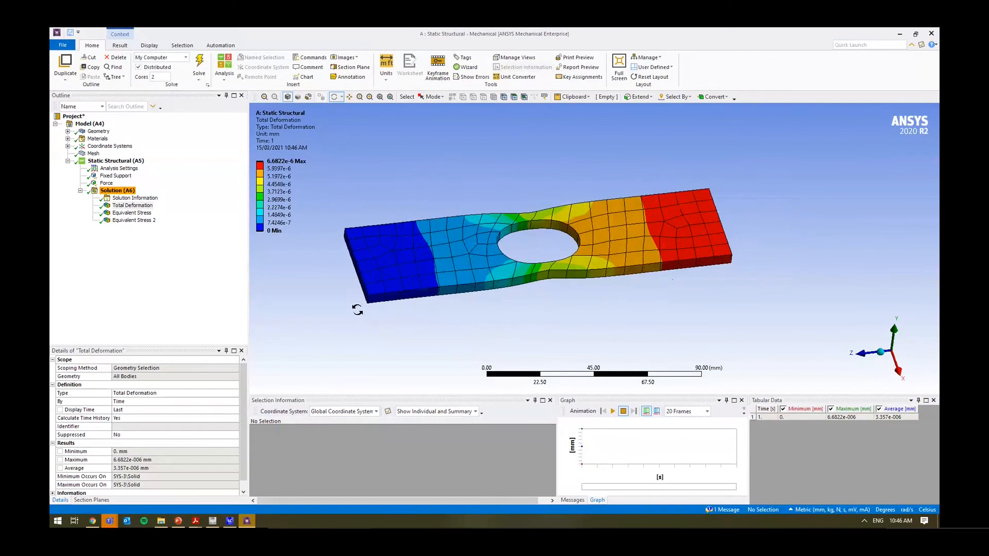
- Make the maximum of the Total Deformation result an output parameter
left_click(132, 205)
left_click_drag(197, 345, 197, 272)
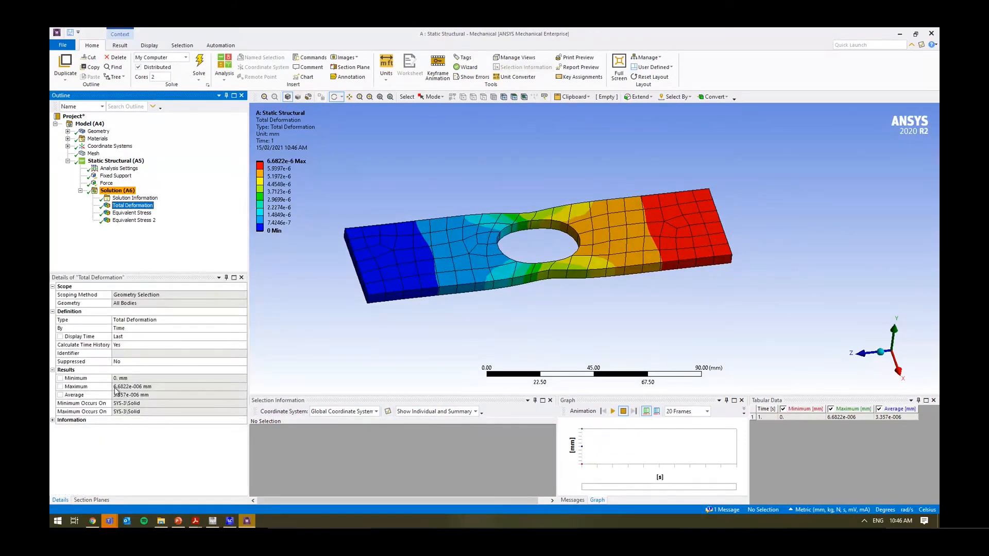
left_click(71, 386)
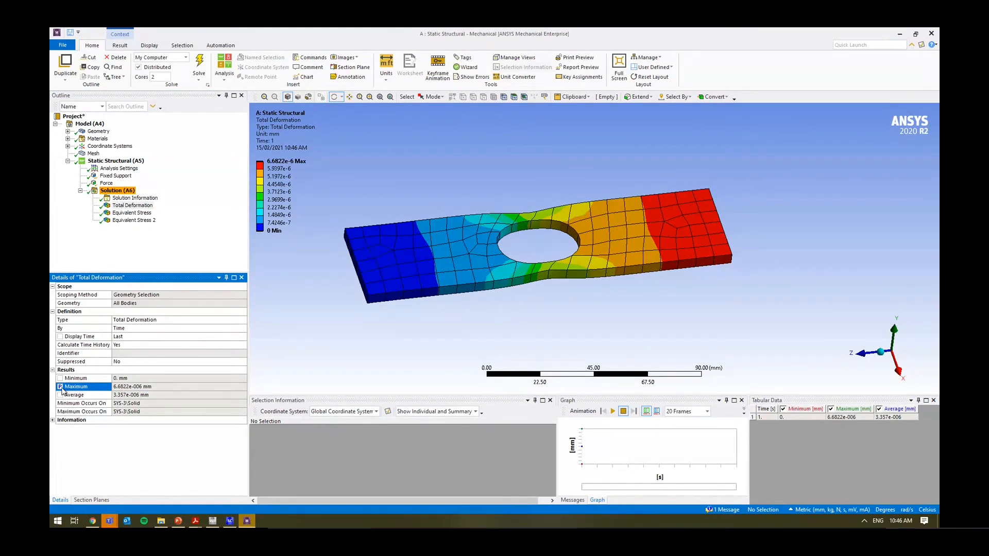
- Make the maximum and average of the all-bodies Equivalent Stress result output parameters
left_click(133, 213)
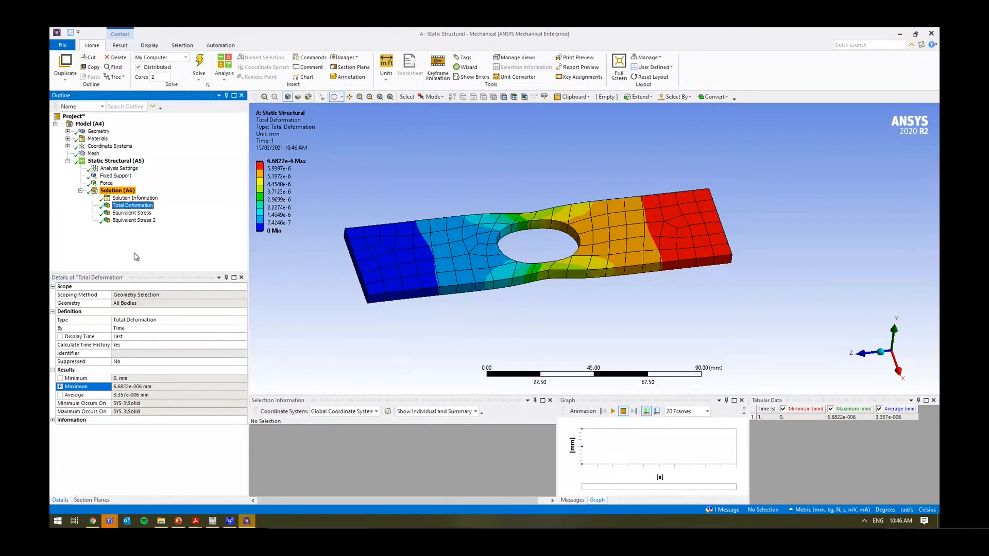
left_click(135, 221)
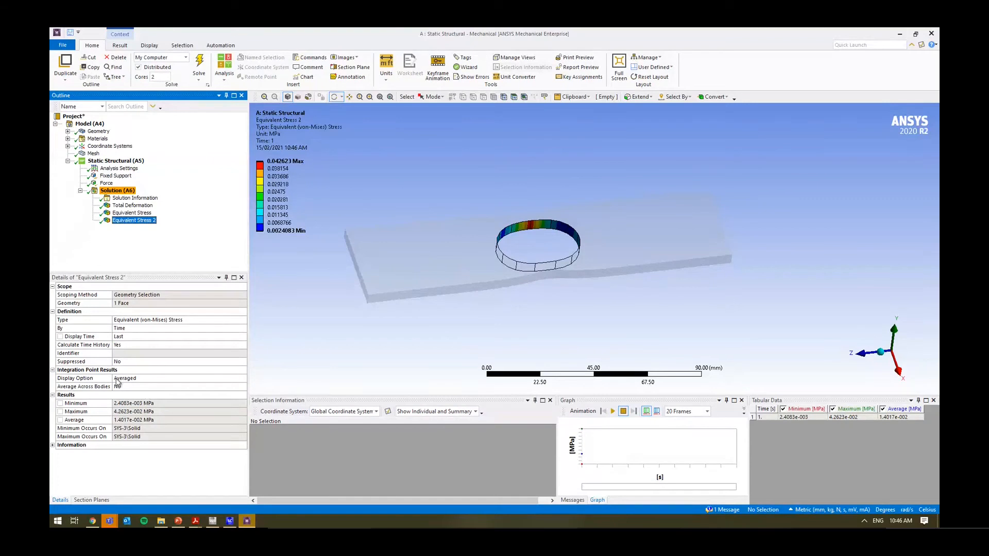
left_click(132, 213)
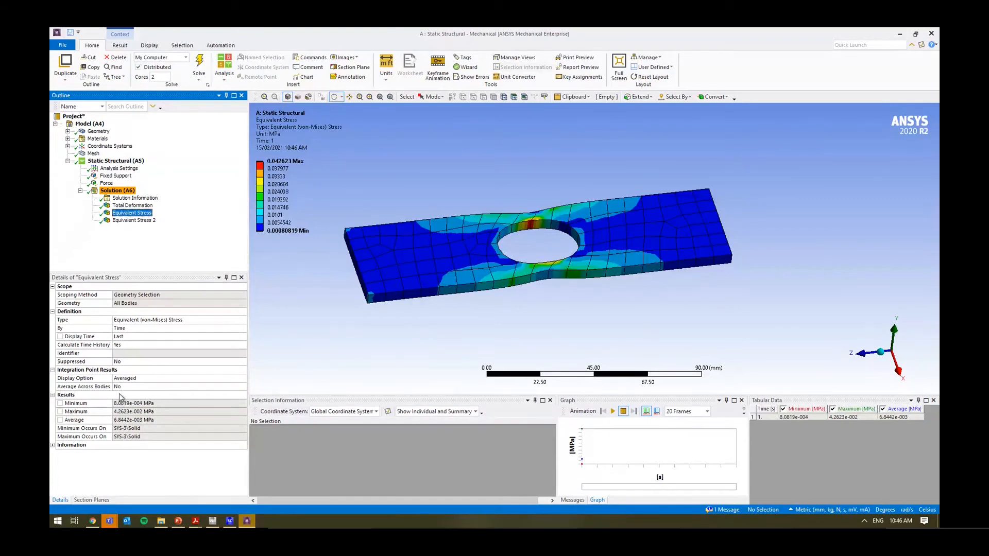
left_click(60, 412)
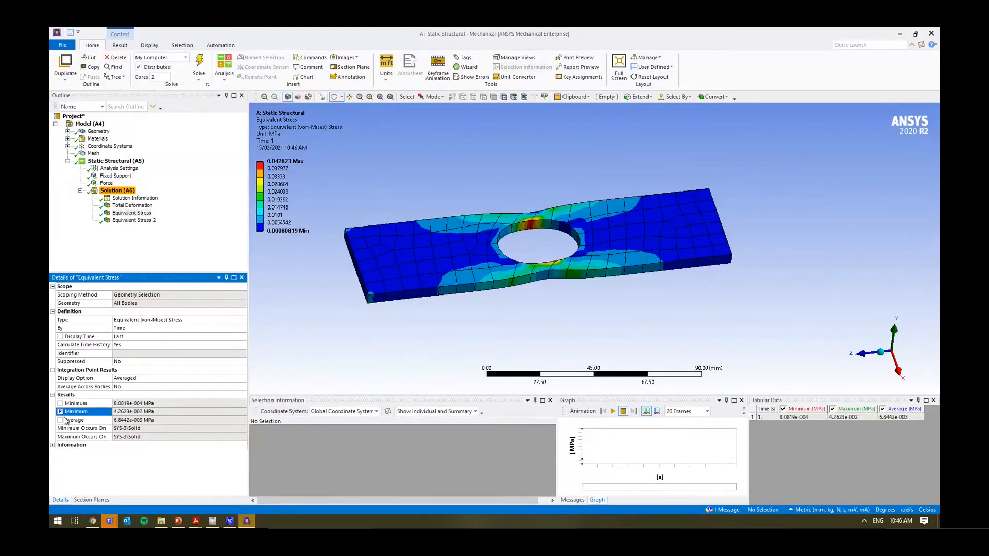
left_click(61, 420)
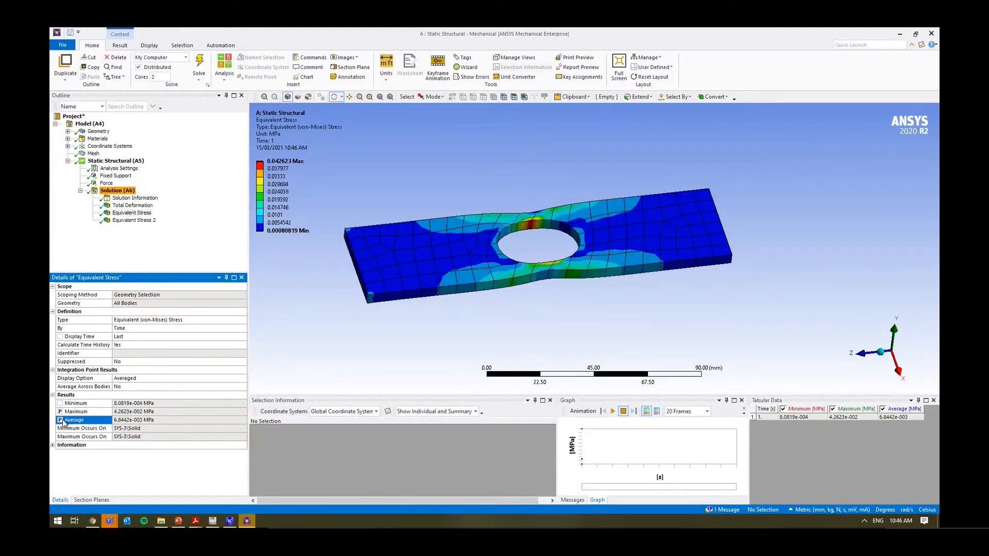
left_click(129, 221)
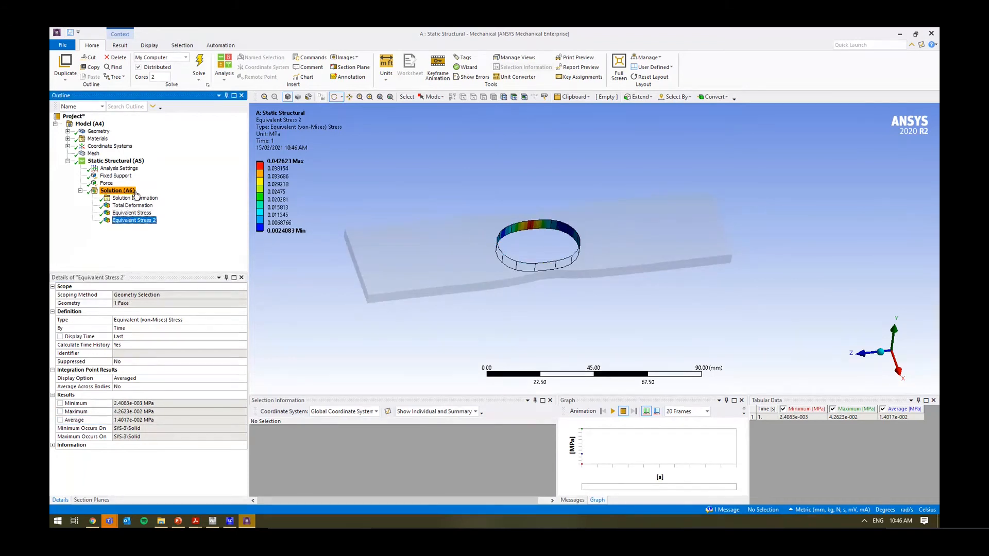
- Expand the mesh's Sizing and Statistics settings and set Use Adaptive Sizing to No
left_click(106, 184)
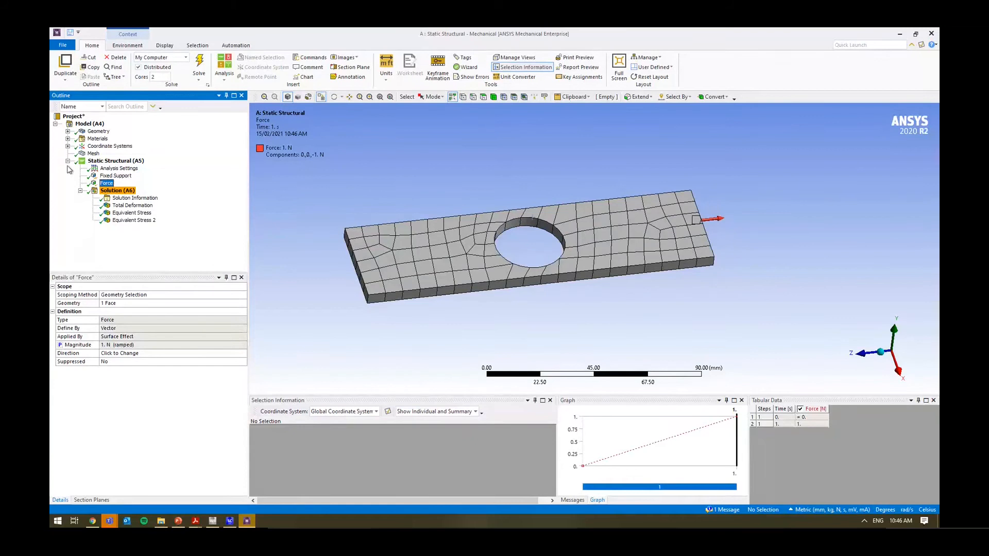
left_click(92, 154)
right_click(93, 154)
left_click(126, 183)
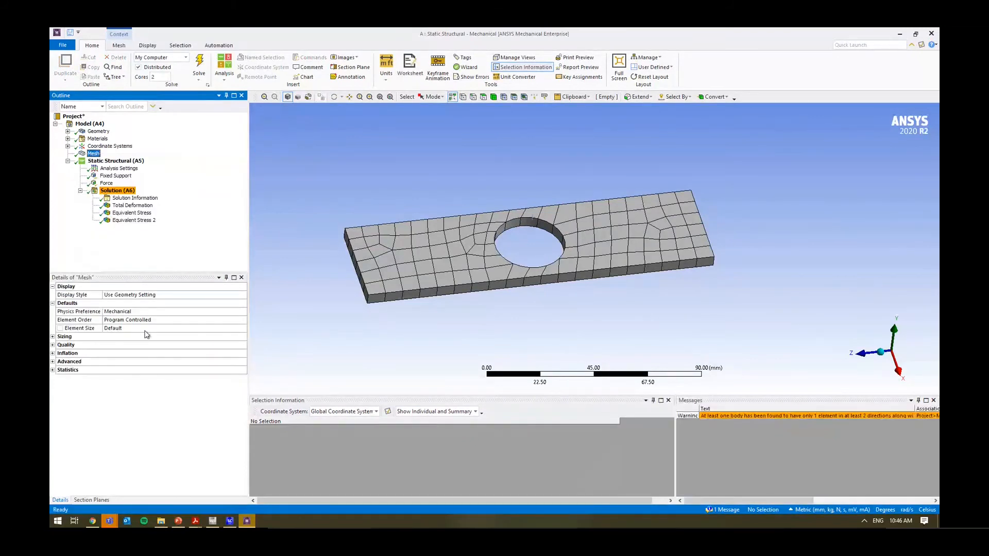
left_click(144, 336)
left_click(123, 454)
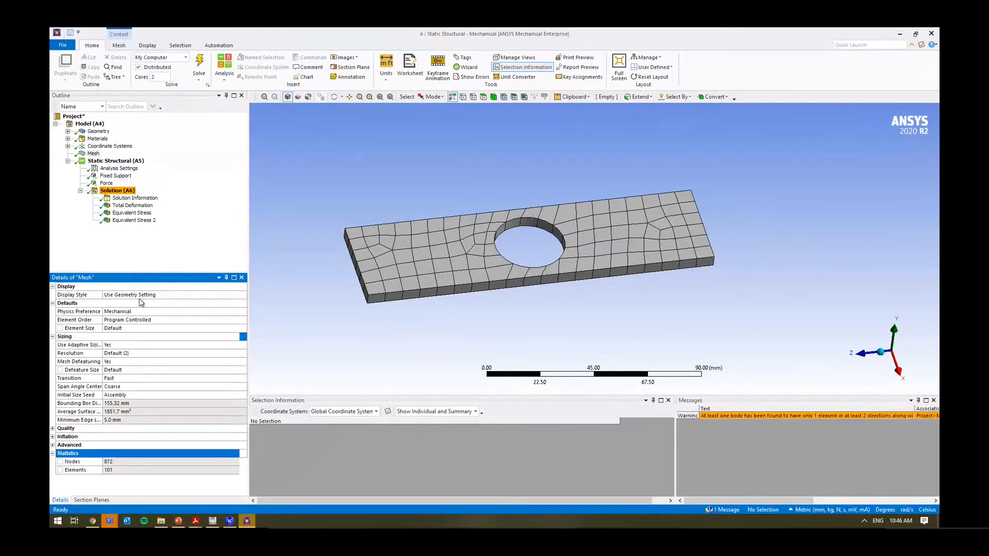
left_click_drag(147, 271, 147, 251)
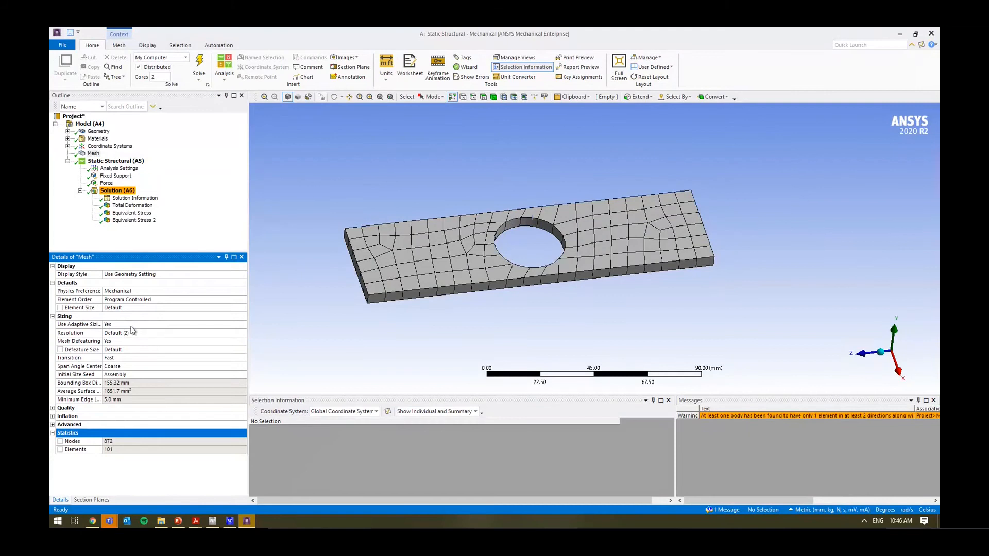
double_click(131, 326)
- Set the mesh element size to 7 mm, and parametrise both the element size and the node count
left_click(167, 306)
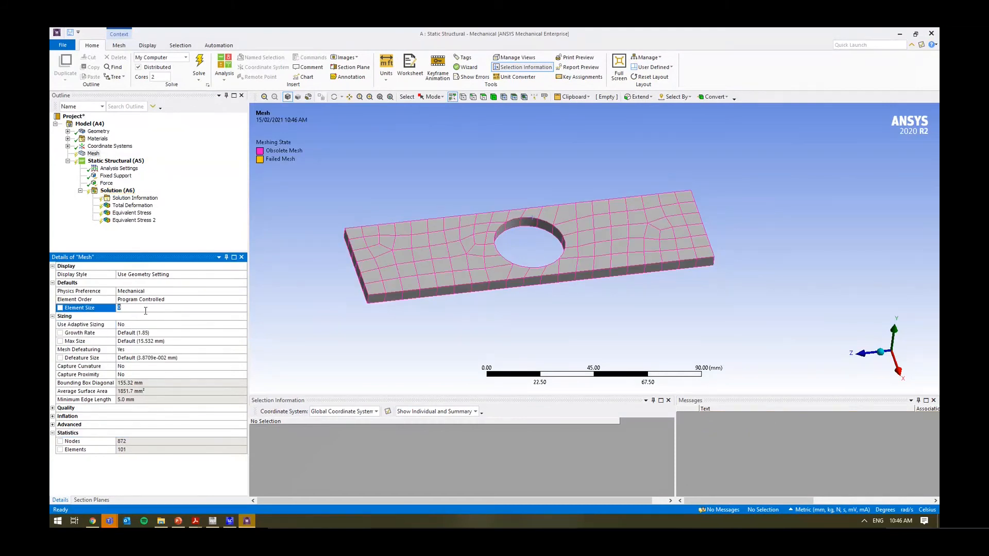
key("Return")
left_click(164, 307)
type("7")
key("Return")
left_click(60, 308)
left_click(60, 441)
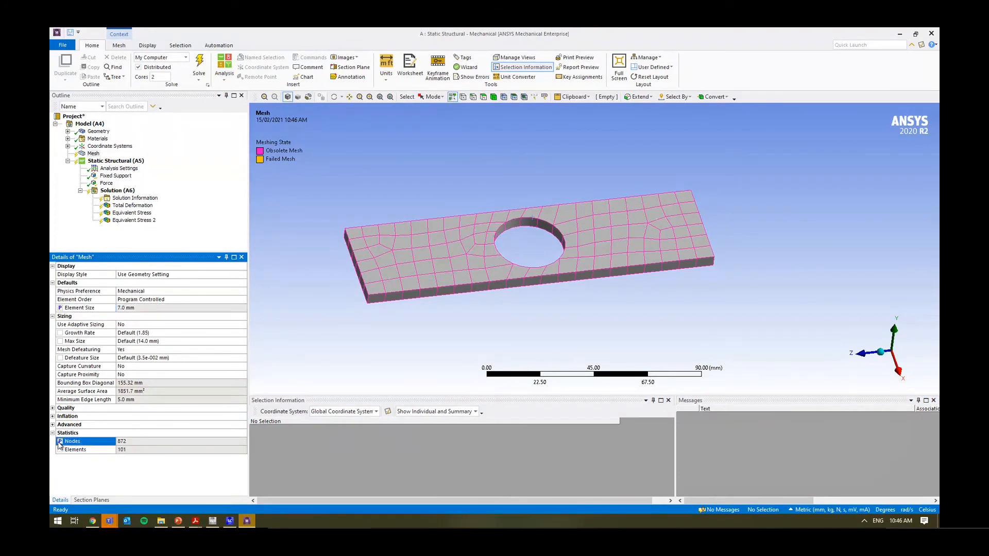
- Regenerate the mesh with the new element size and solve the static structural analysis again
right_click(93, 154)
left_click(140, 185)
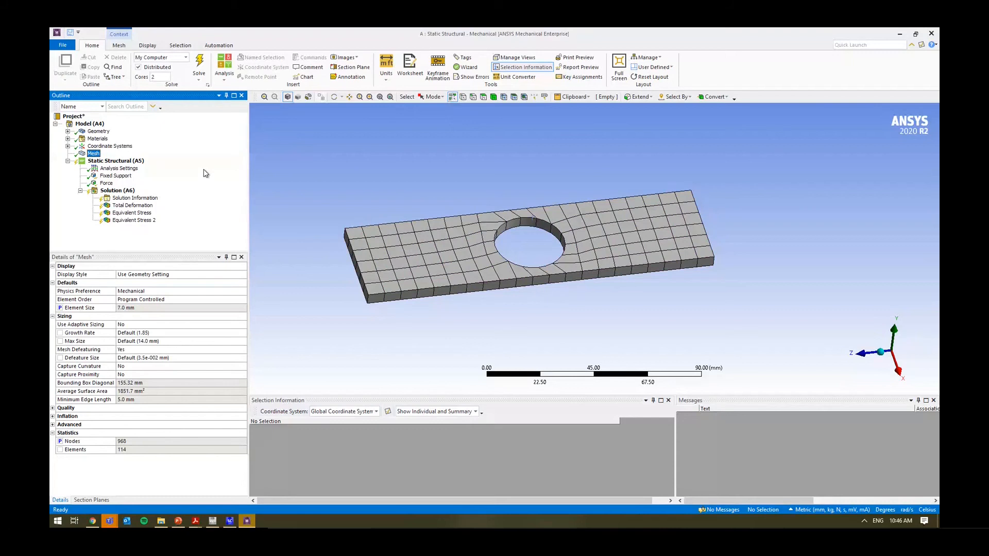
key("F5")
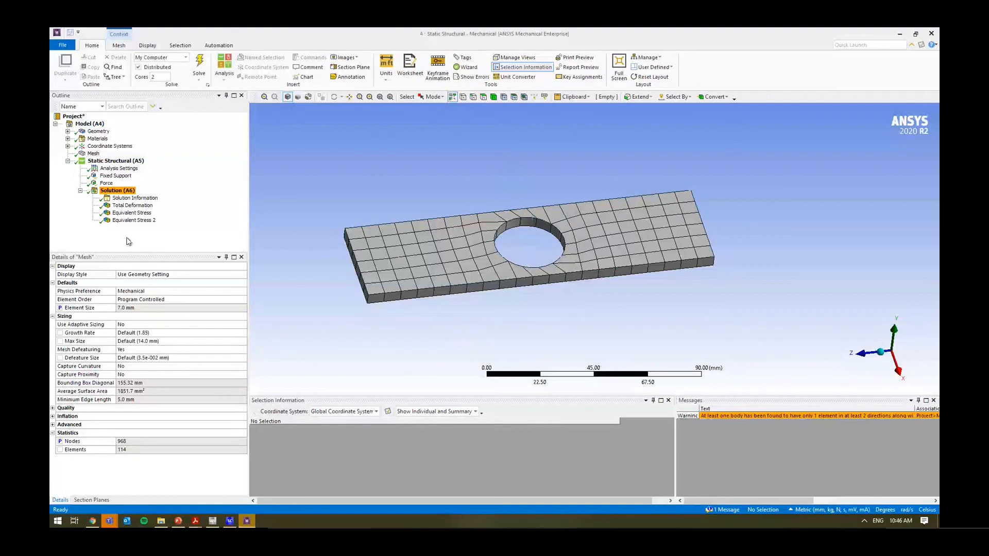
- Review the updated Total Deformation and Equivalent Stress results of the refined mesh
left_click(133, 206)
left_click(141, 213)
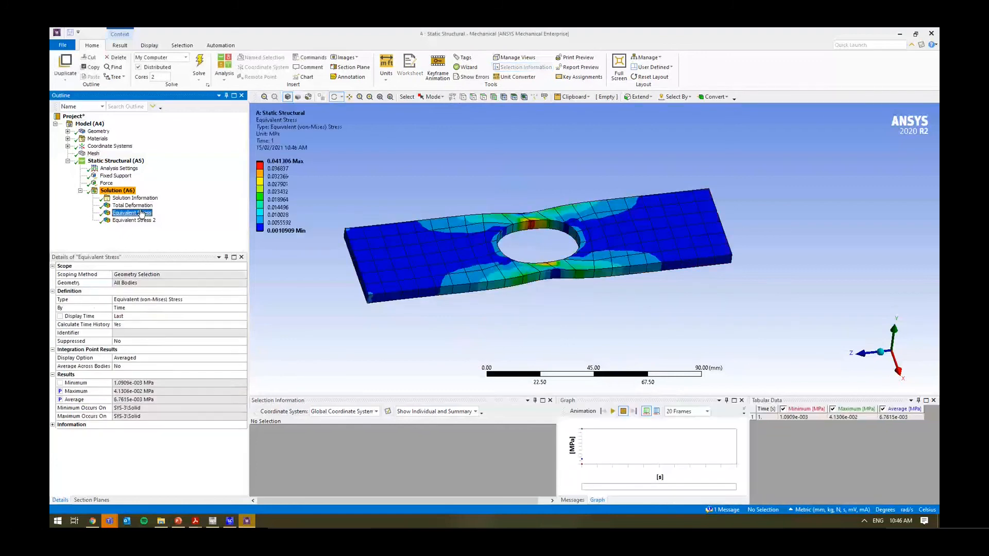
left_click(143, 220)
key("Up")
- Switch to Workbench, open the Parameter Set and widen the table of design points
left_click(220, 523)
double_click(214, 247)
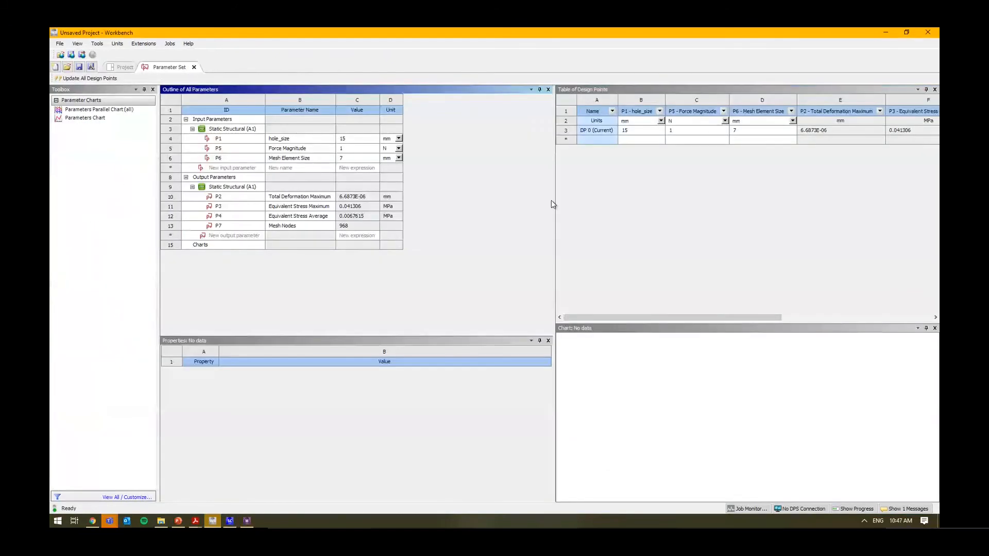
left_click_drag(556, 203, 304, 254)
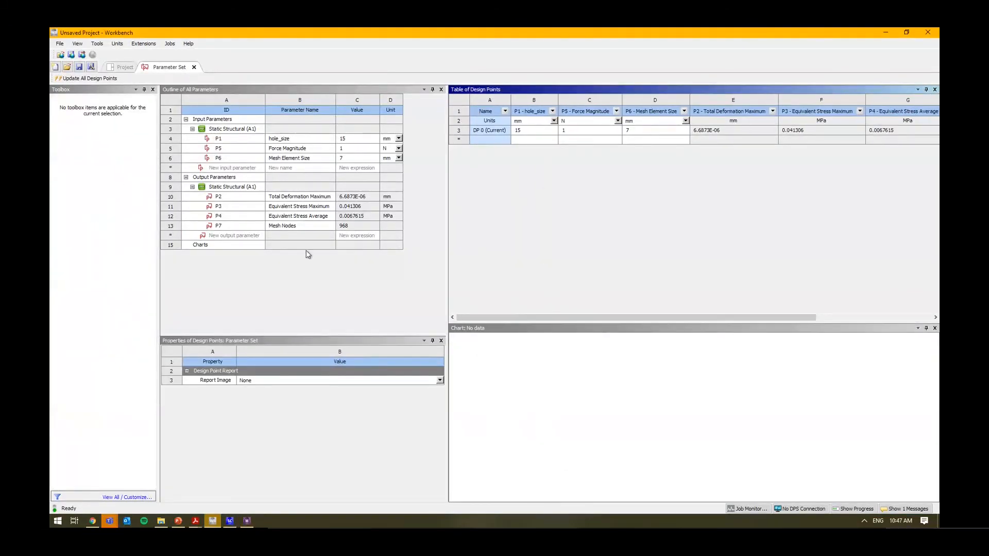
- Examine the input parameters for hole size, force and element size, and the output parameters for deformation, stress and mesh nodes
left_click(210, 122)
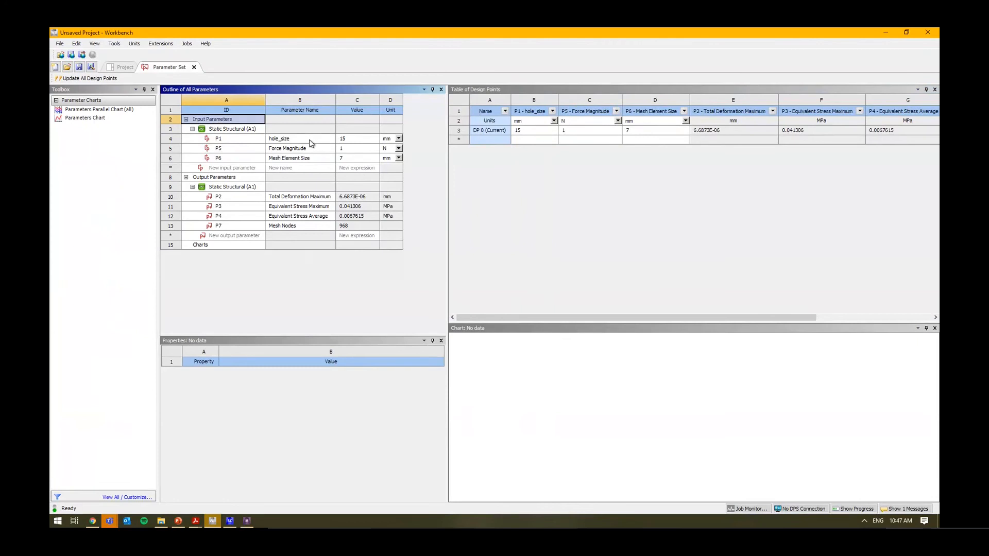
left_click(310, 144)
left_click(311, 149)
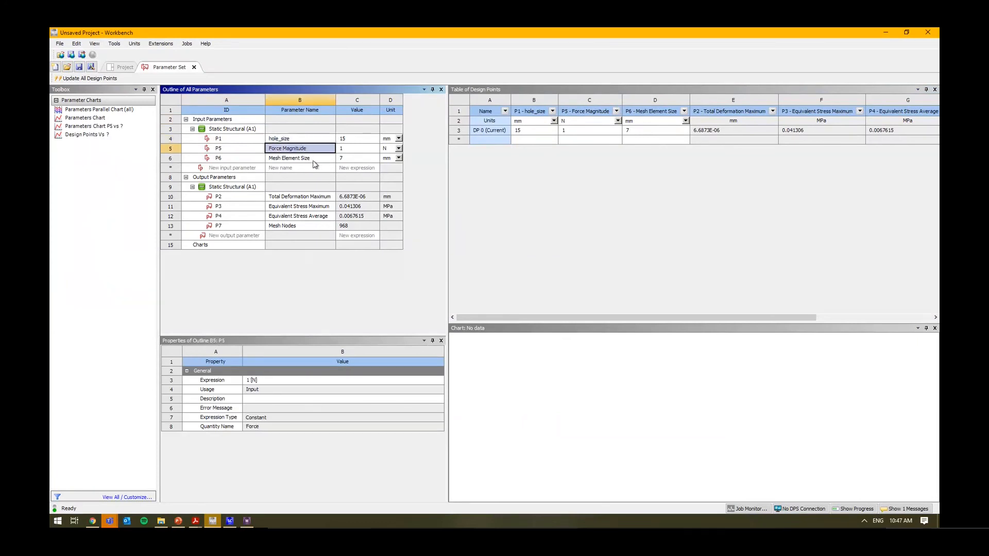
left_click(316, 159)
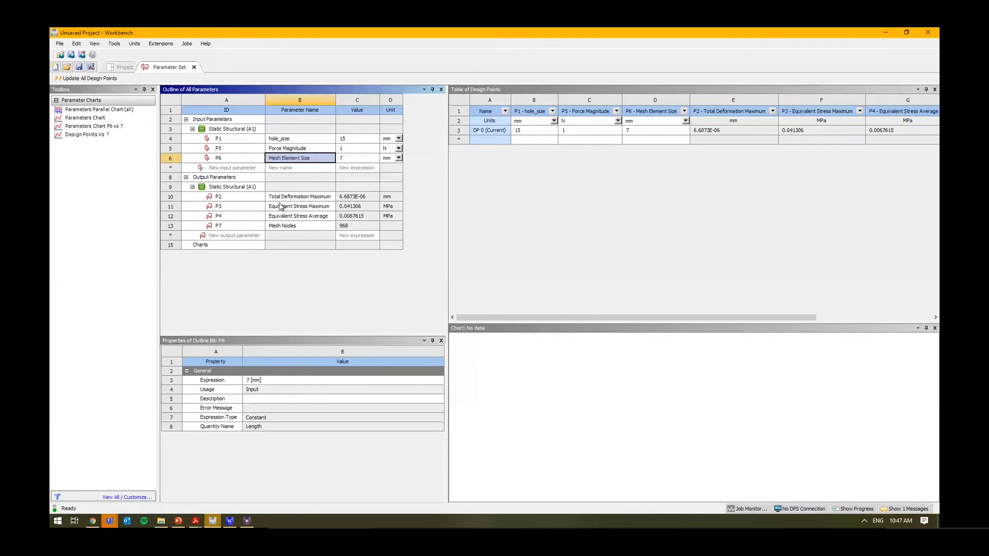
left_click(304, 198)
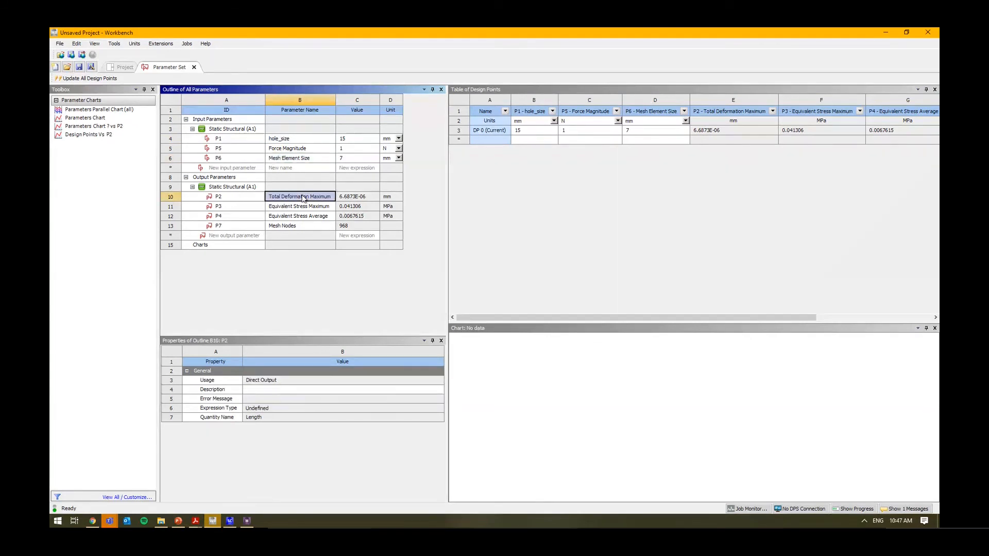
left_click(311, 209)
left_click(314, 218)
left_click(317, 226)
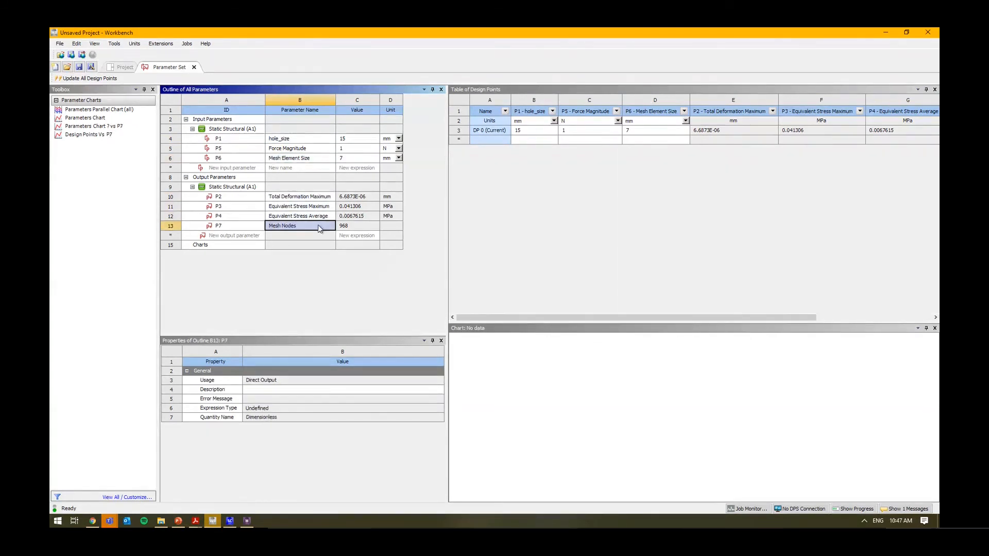
- Enlarge the table of design points so that all its input and output columns fit
left_click_drag(447, 266, 410, 272)
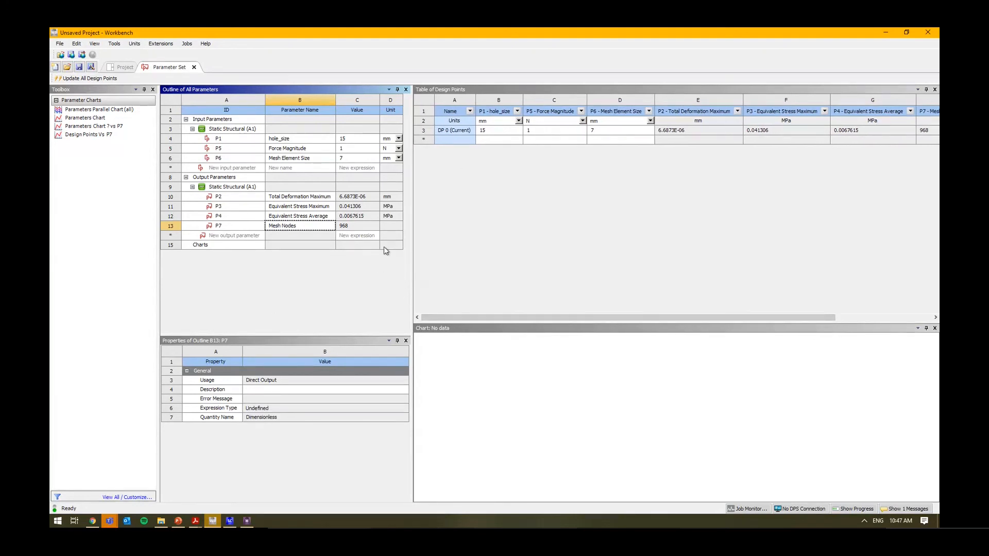
left_click_drag(413, 233, 261, 233)
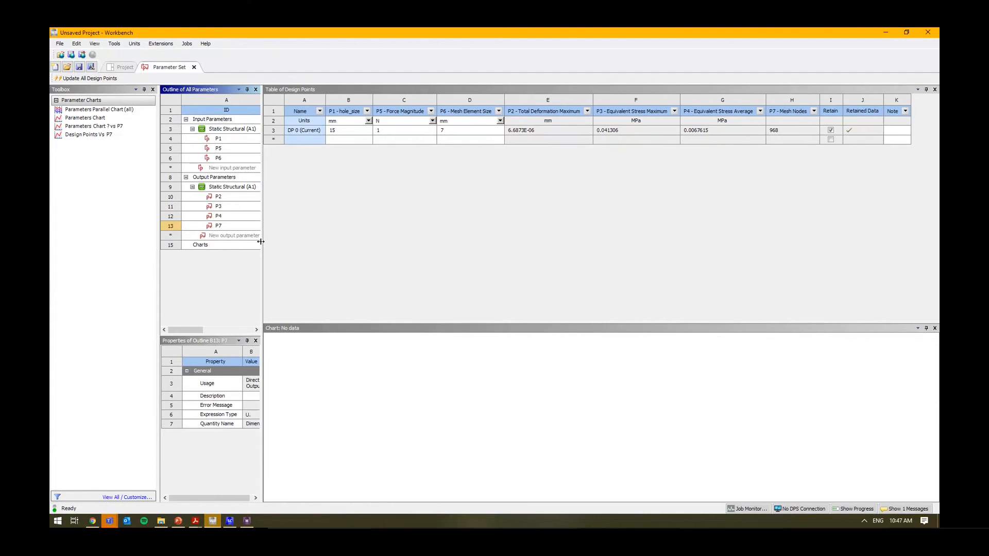
left_click(528, 221)
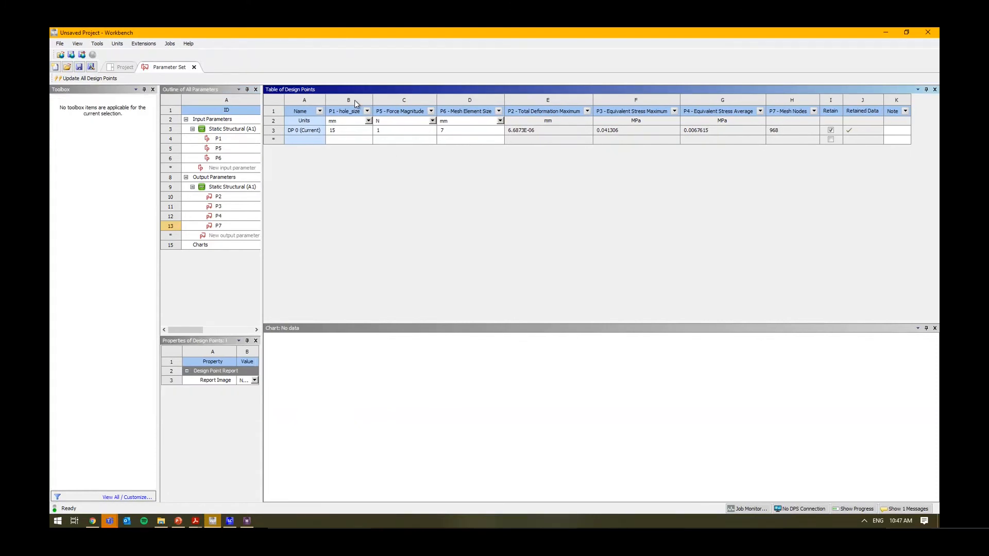
left_click(404, 99)
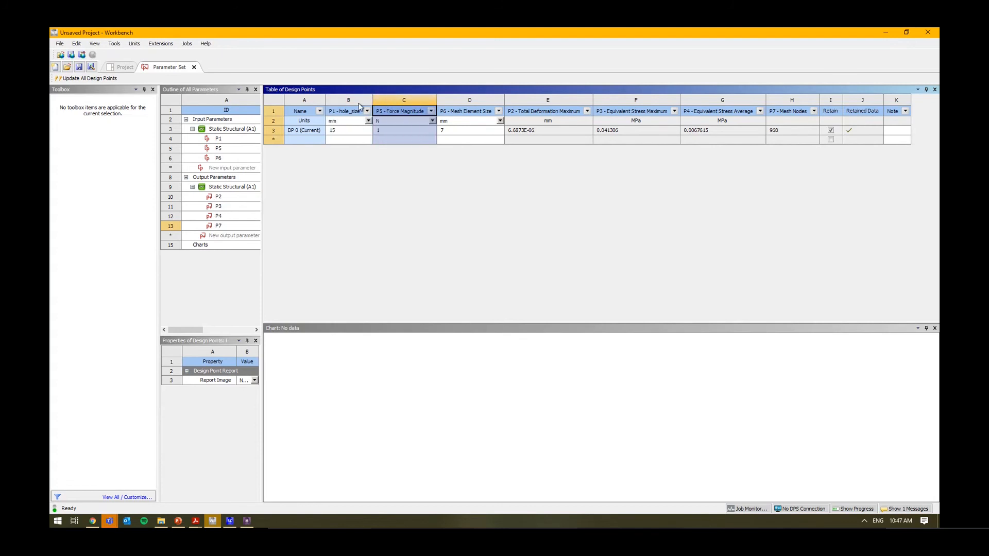
- Add a design point with a mesh element size of 6 mm
left_click(472, 139)
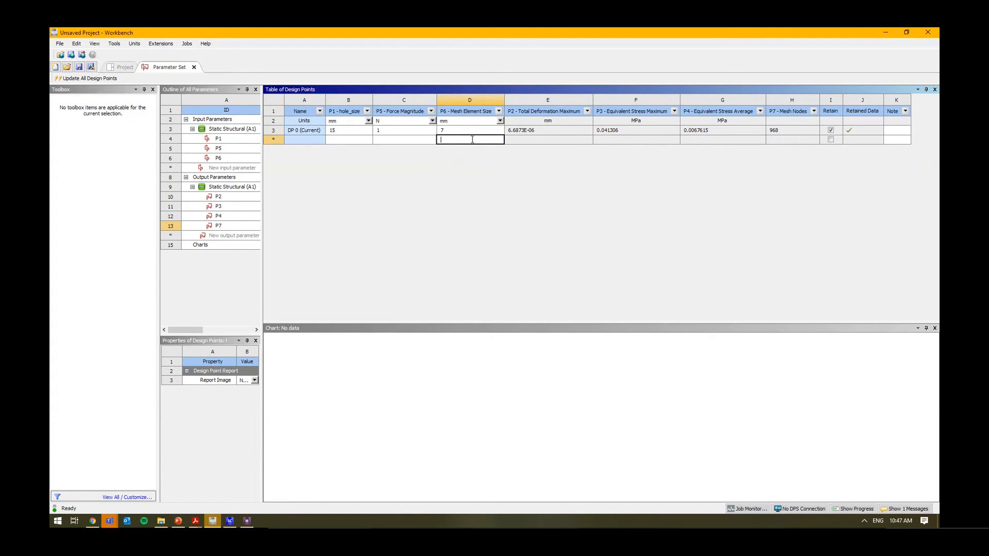
type("6")
key("Return")
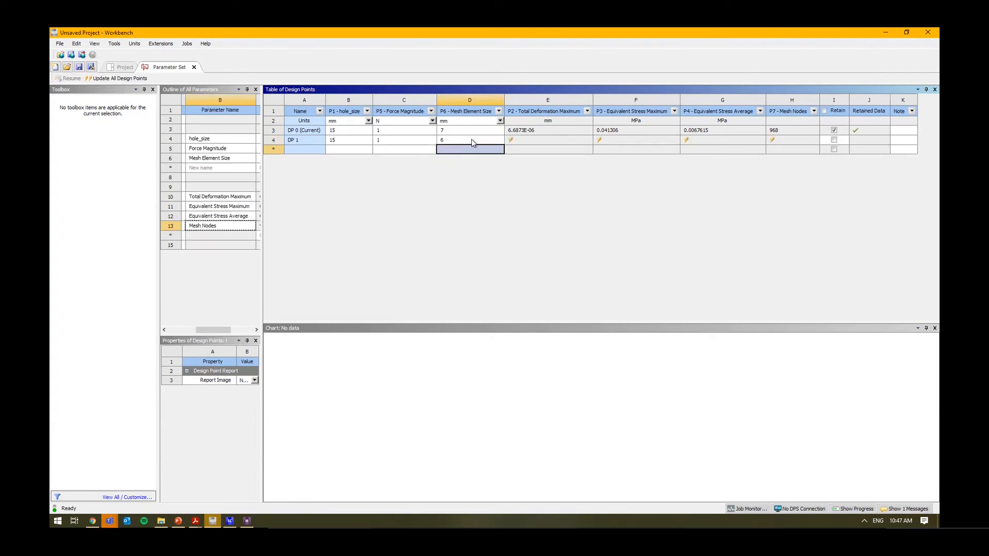
- Add another design point with a hole size of 10 mm to the table
left_click(331, 149)
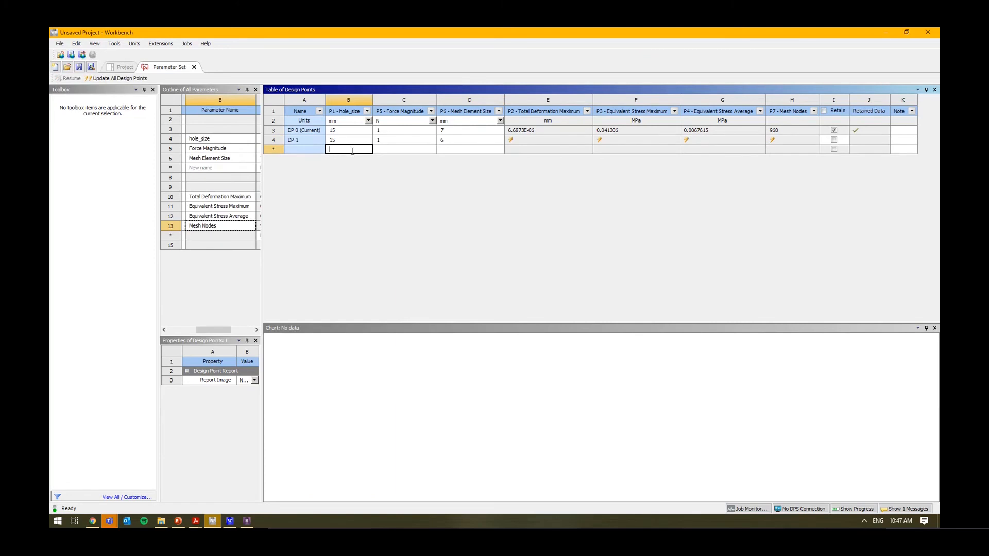
type("10")
key("Return")
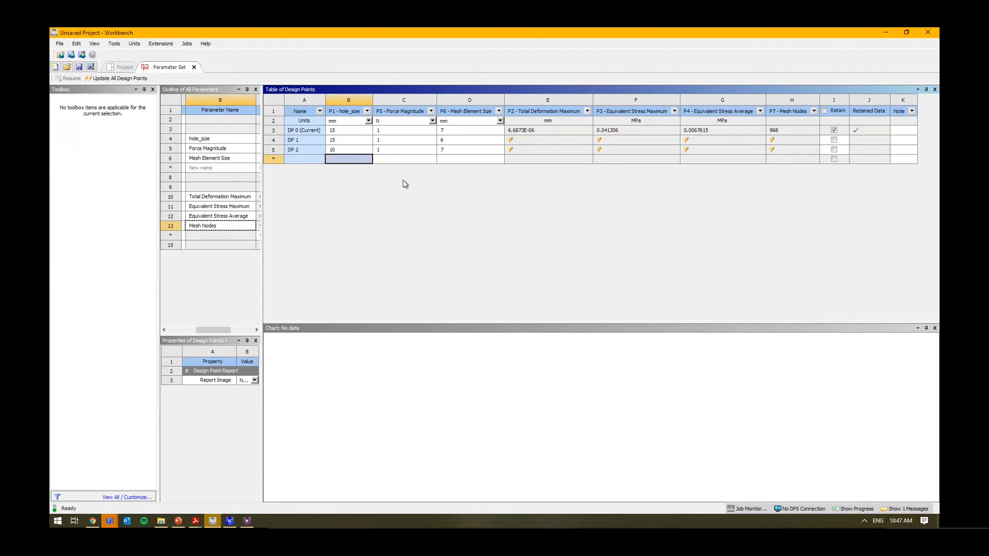
left_click(459, 150)
- Update all design points, allowing open editors to close during the run
left_click(834, 140)
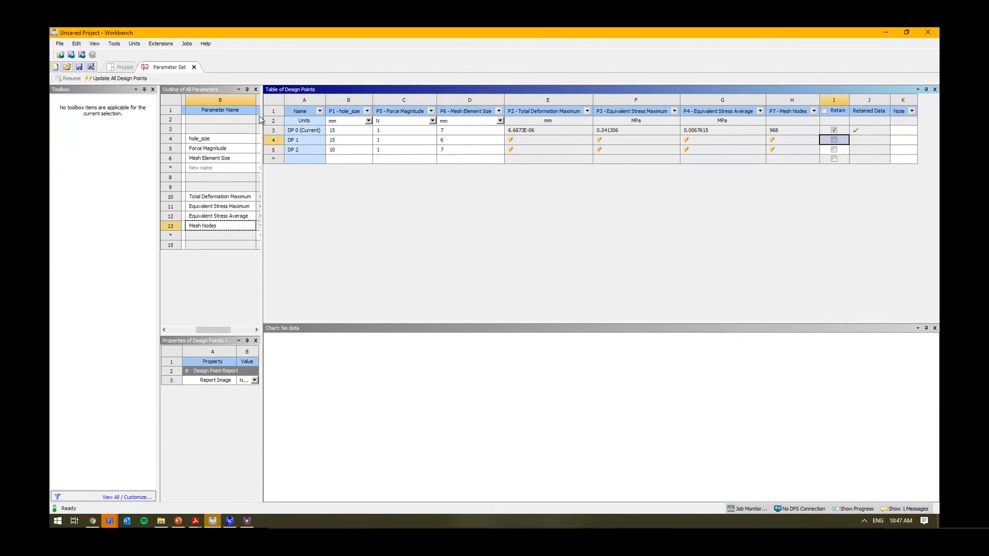
left_click(117, 78)
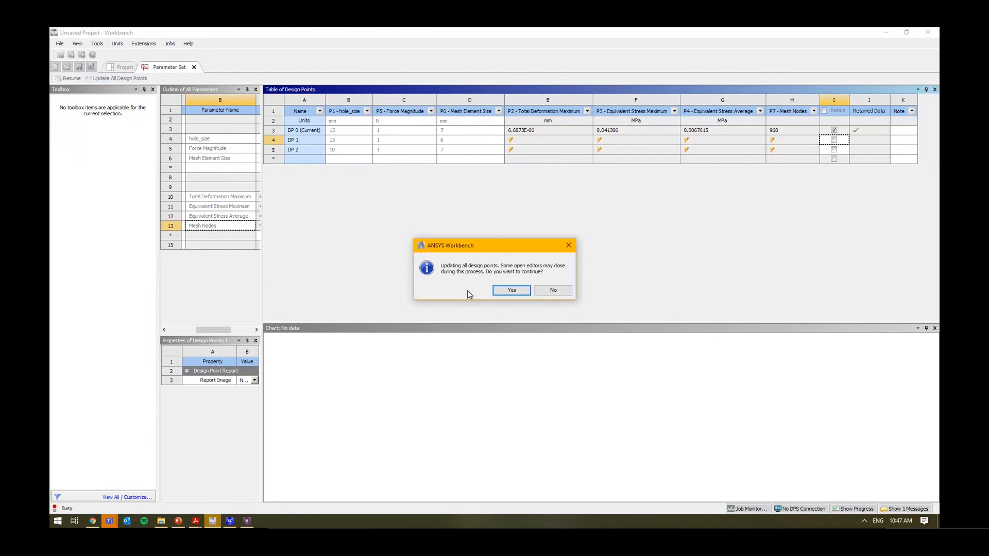
left_click(512, 290)
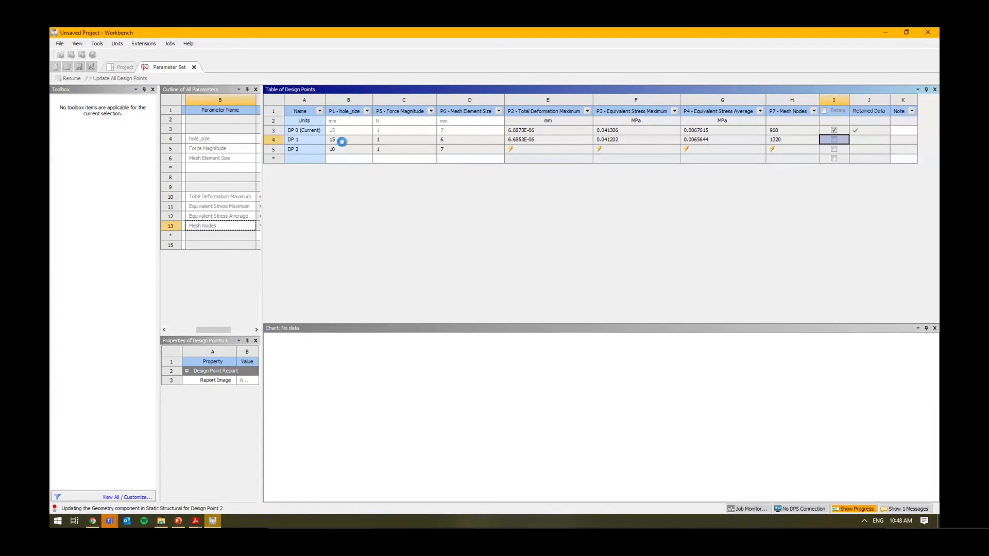
left_click(349, 149)
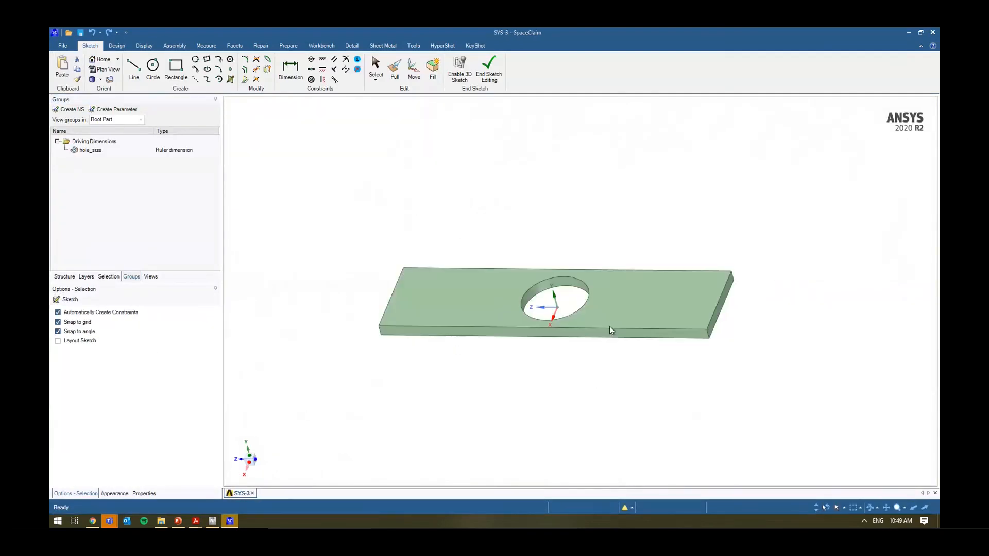
- Switch back to Workbench and open the Static Structural system's Model from the project schematic in Mechanical
left_click(213, 521)
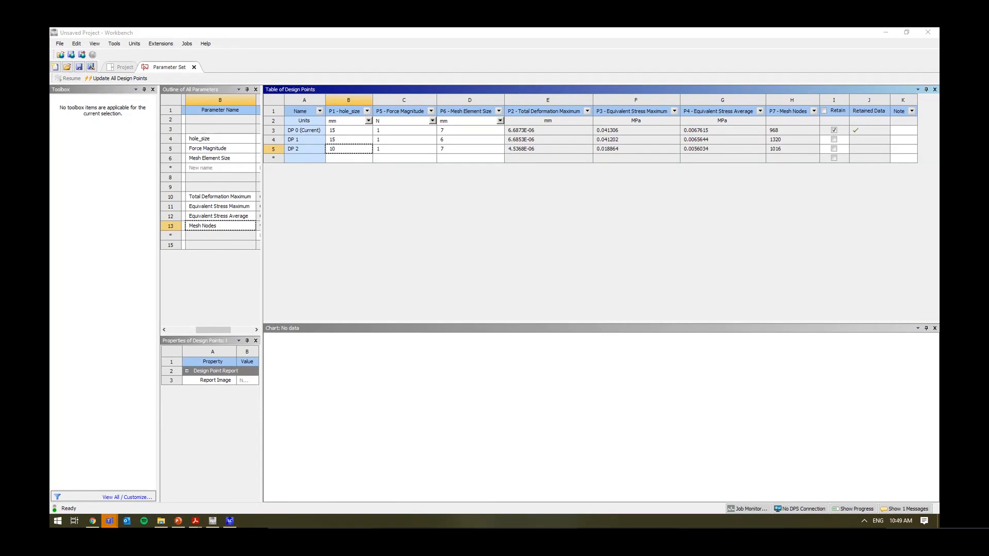
left_click(212, 521)
left_click(126, 69)
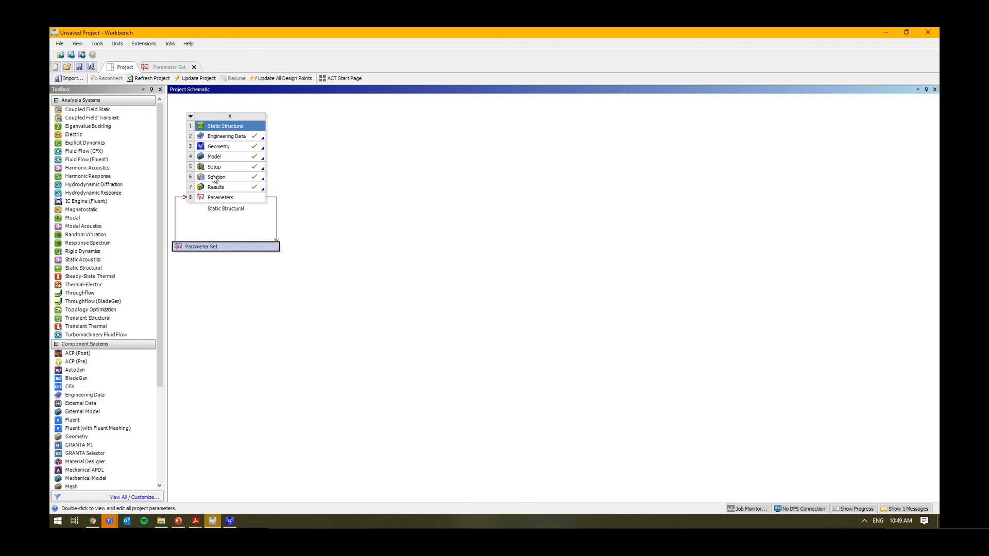
double_click(227, 157)
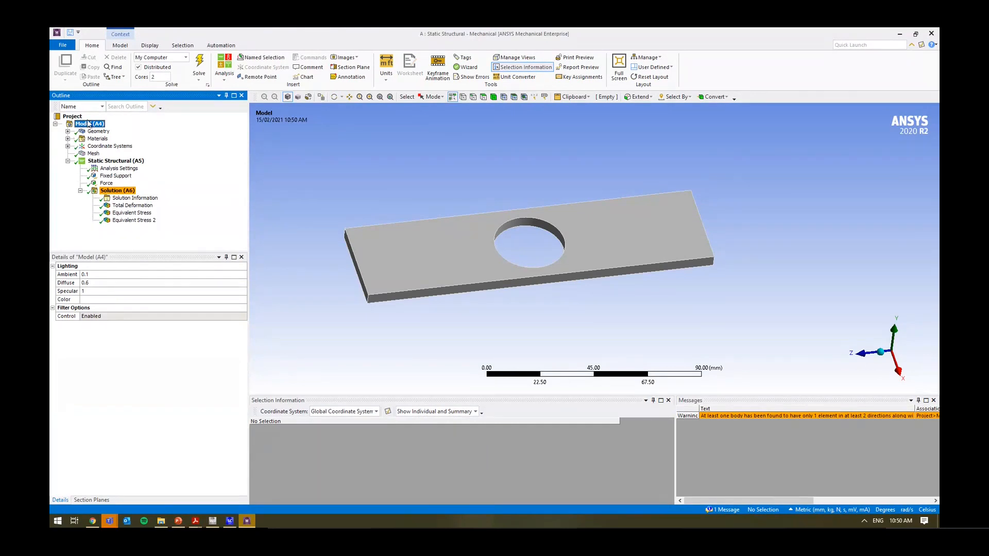
- Insert a Connections object under the model and add a joint to it
left_click(120, 45)
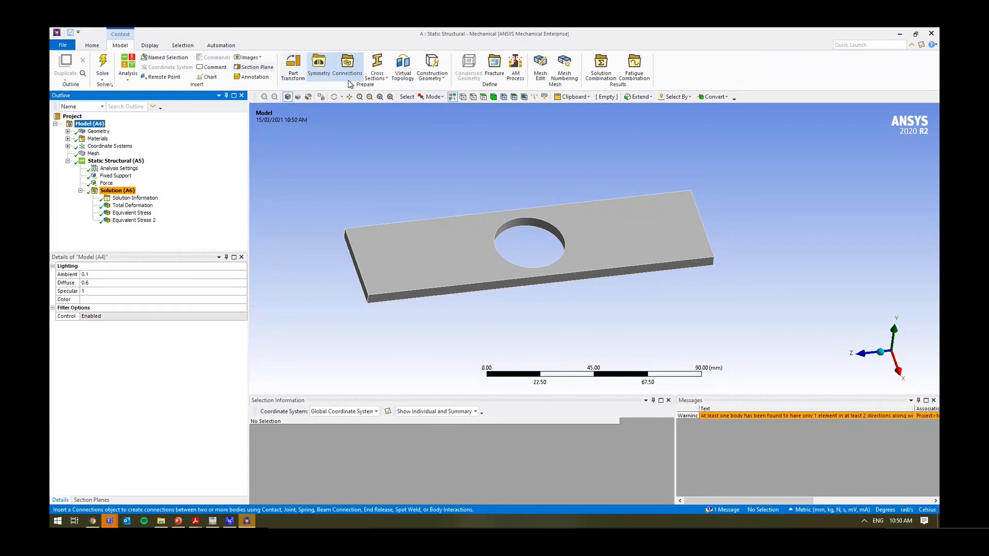
right_click(86, 124)
mouse_move(132, 131)
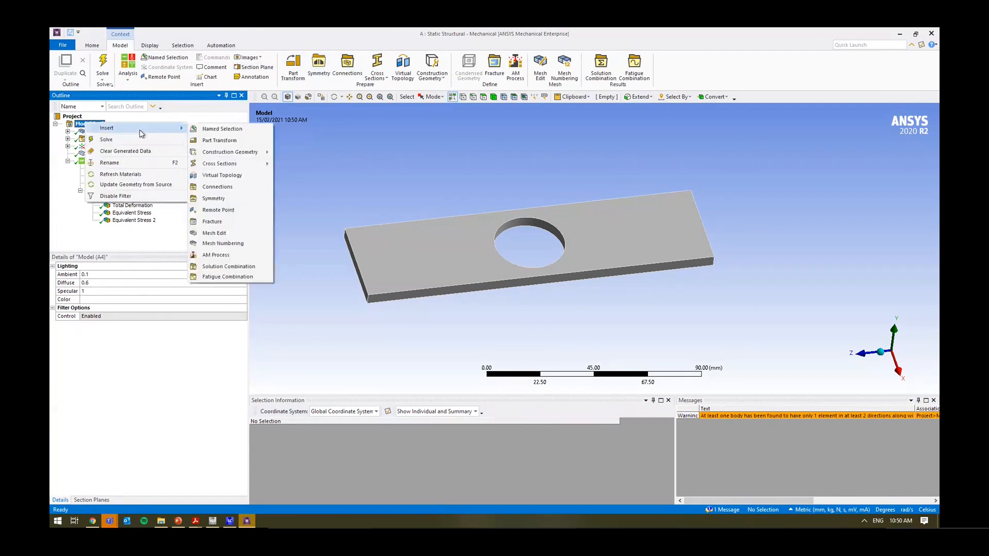
left_click(217, 187)
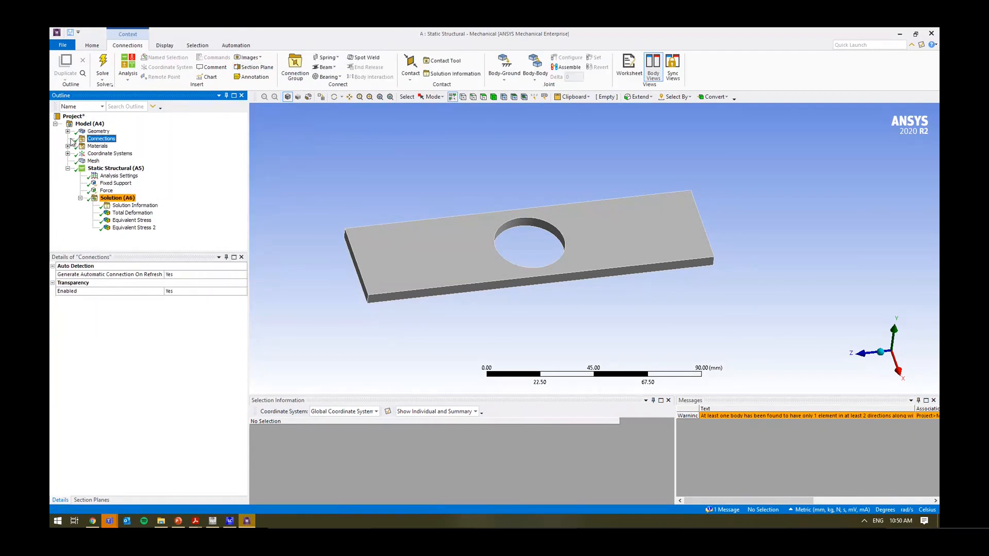
right_click(110, 143)
mouse_move(155, 147)
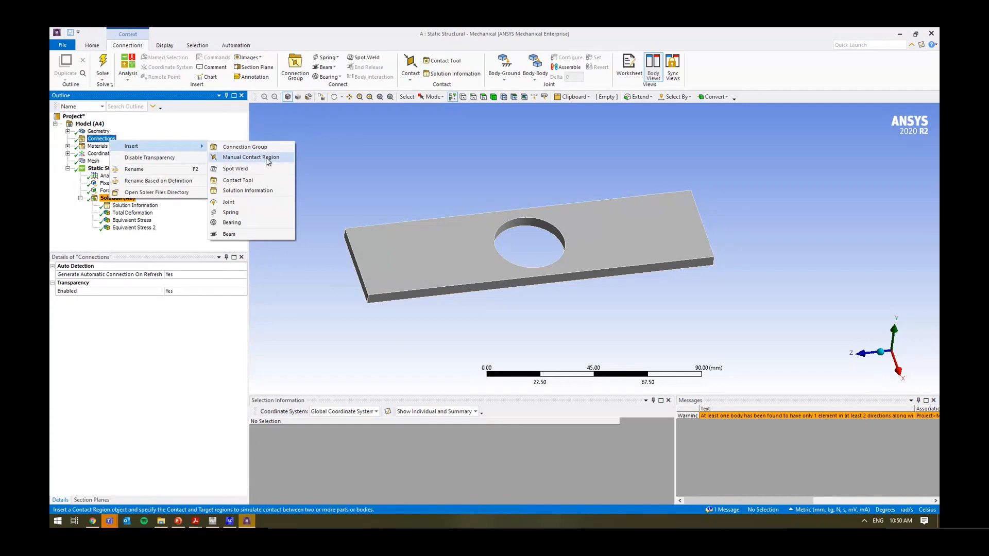
left_click(265, 202)
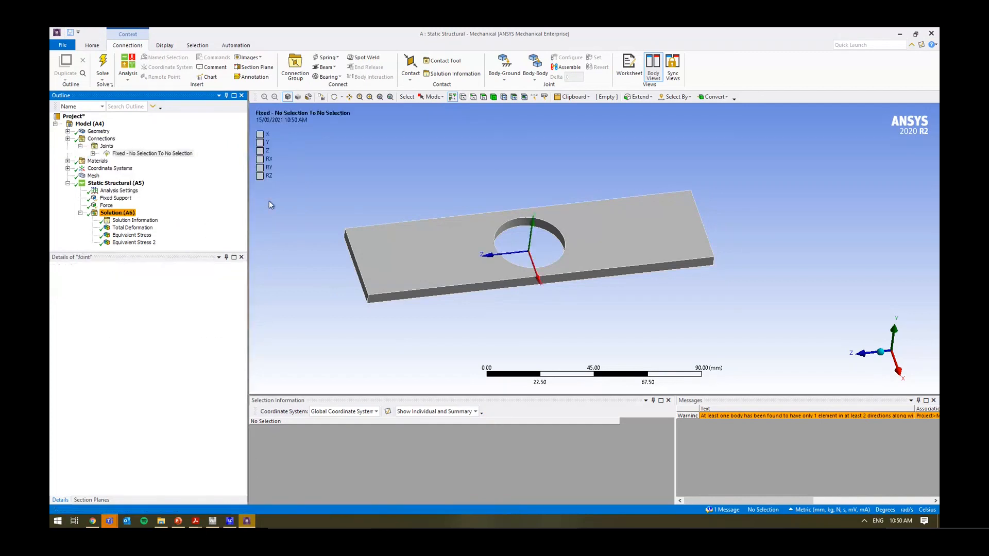
- Examine the joint's reference and mobile scope settings and its connection type without assigning any geometry
left_click(80, 340)
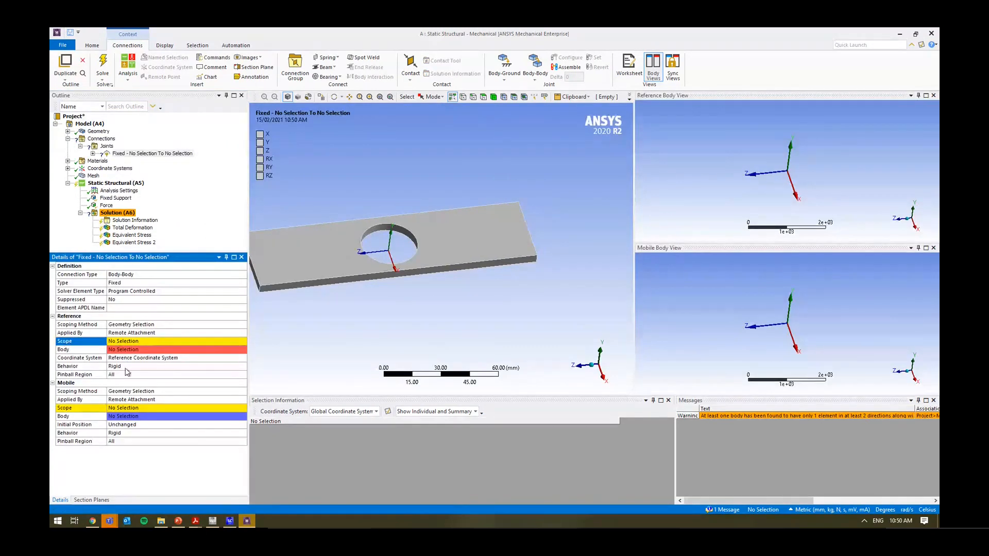
left_click(76, 408)
left_click(133, 409)
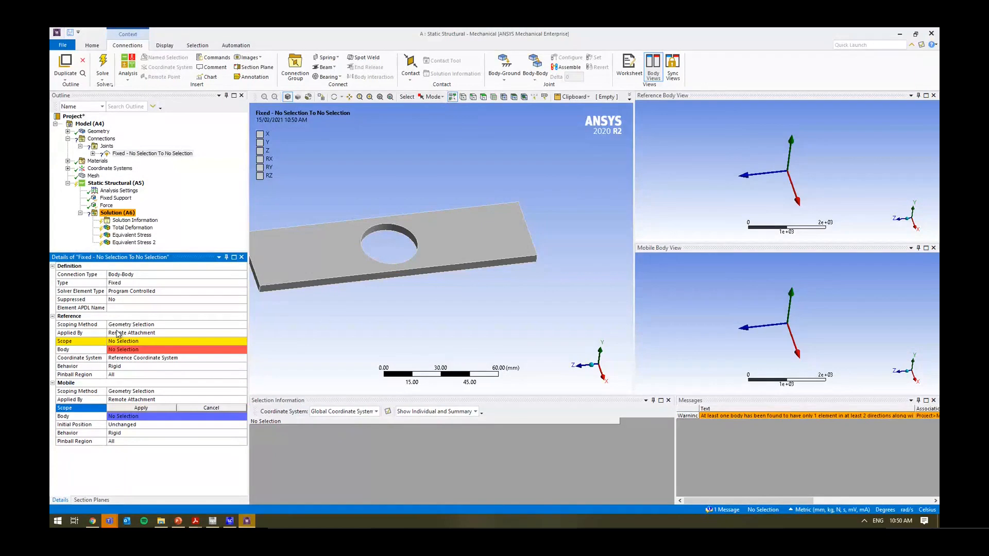
left_click(135, 342)
left_click(209, 342)
left_click(194, 274)
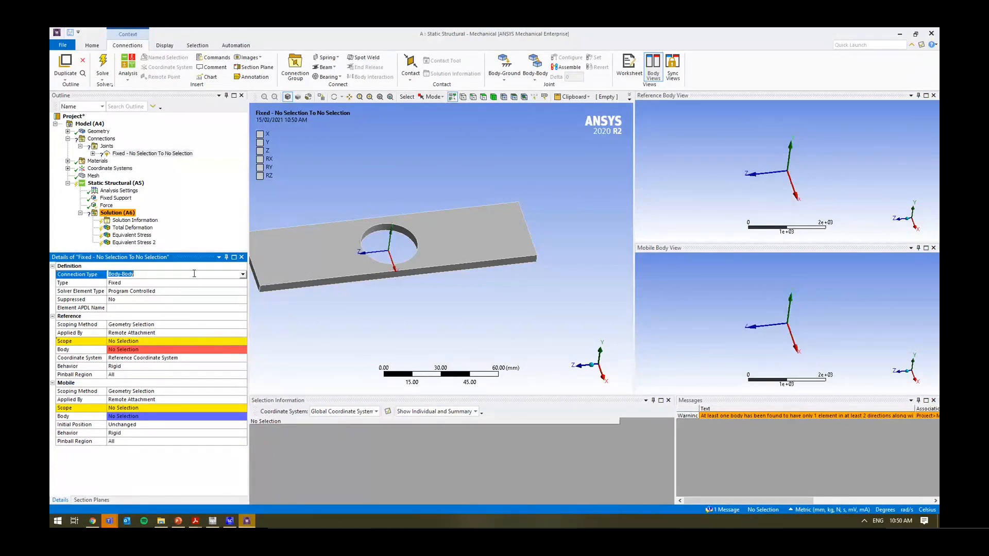
left_click(243, 275)
- Set the joint type to Revolute and look through the other available joint types
left_click(178, 282)
left_click(235, 283)
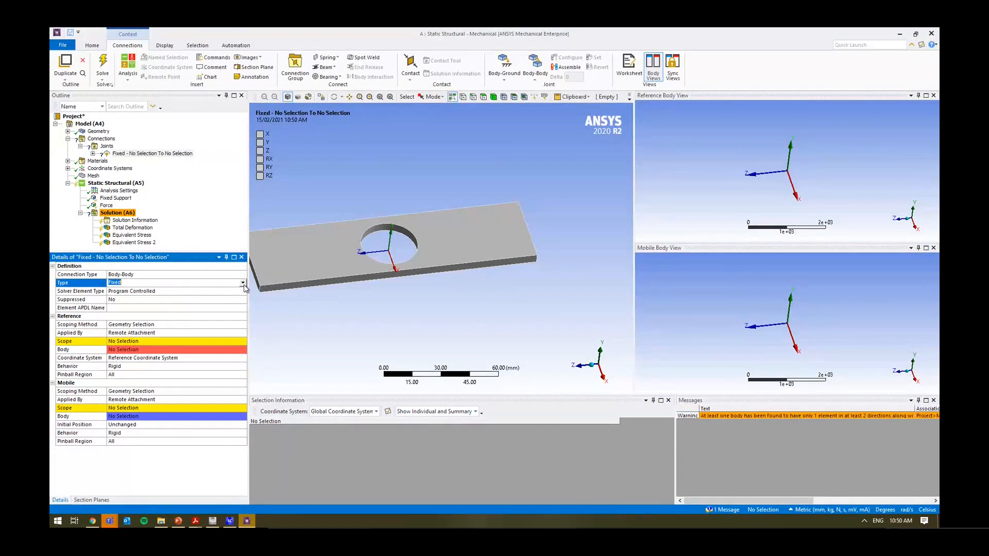
left_click(243, 283)
left_click(195, 296)
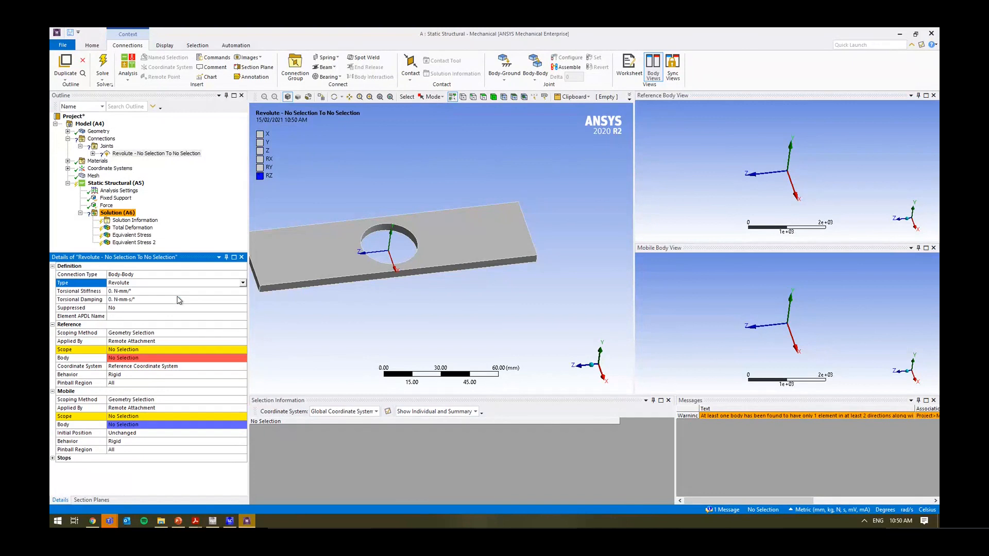
left_click(243, 283)
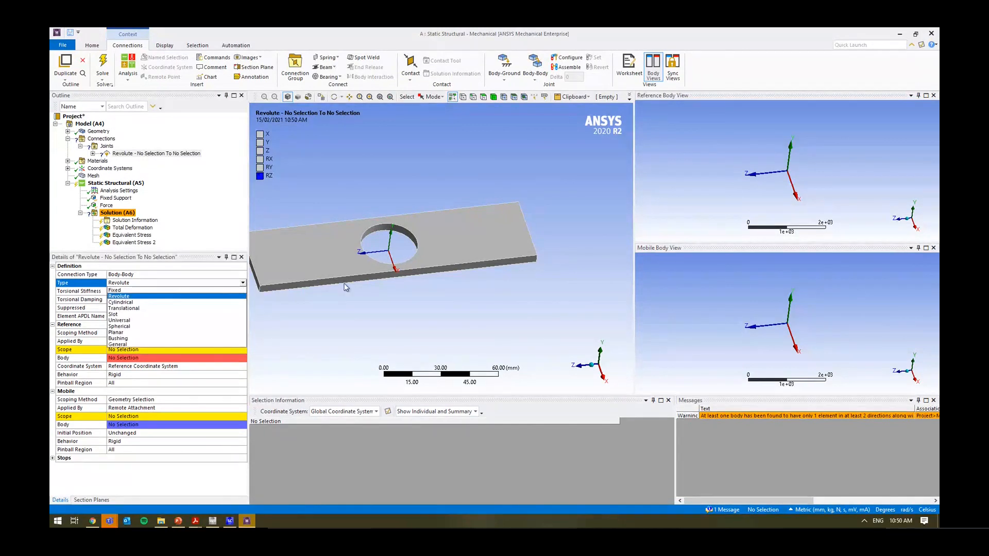
left_click(389, 335)
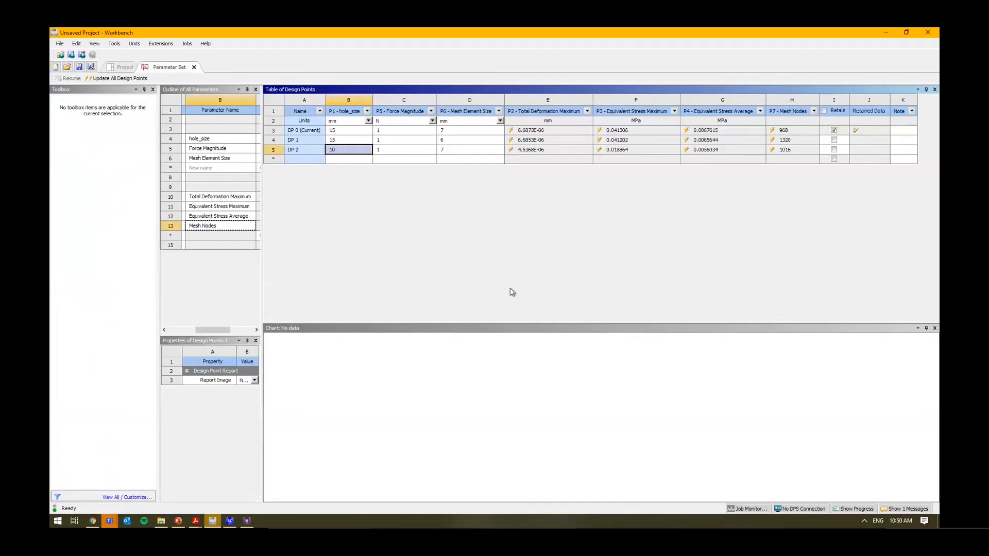
- Switch to the Workbench Parameter Set, view the operations available for DP 2, and check the project schematic's component states
left_click(276, 150)
right_click(276, 150)
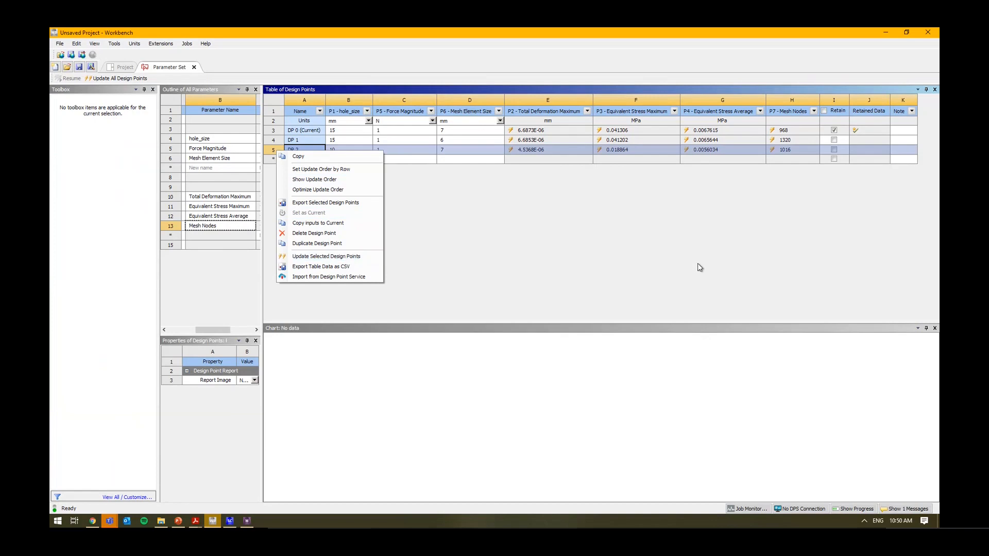
left_click(708, 255)
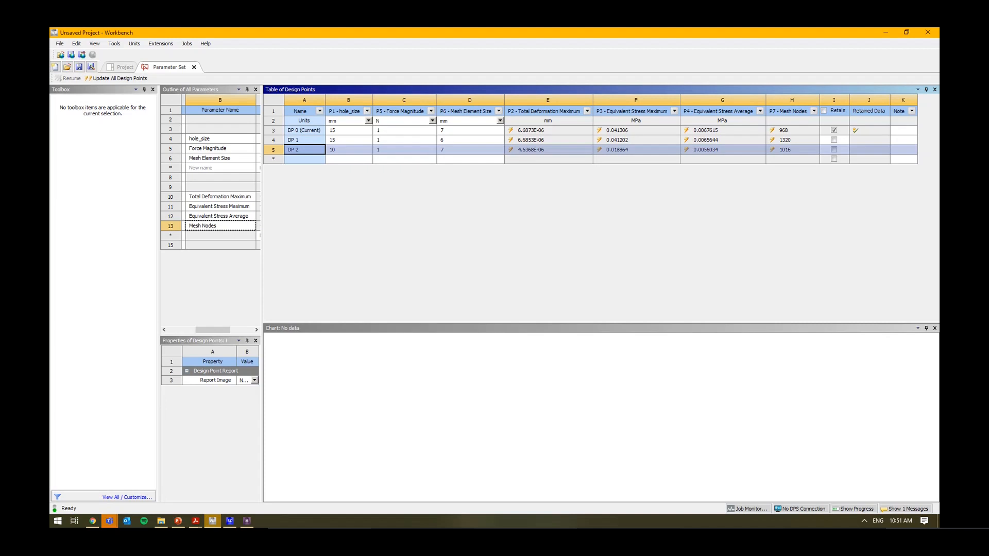
left_click(123, 67)
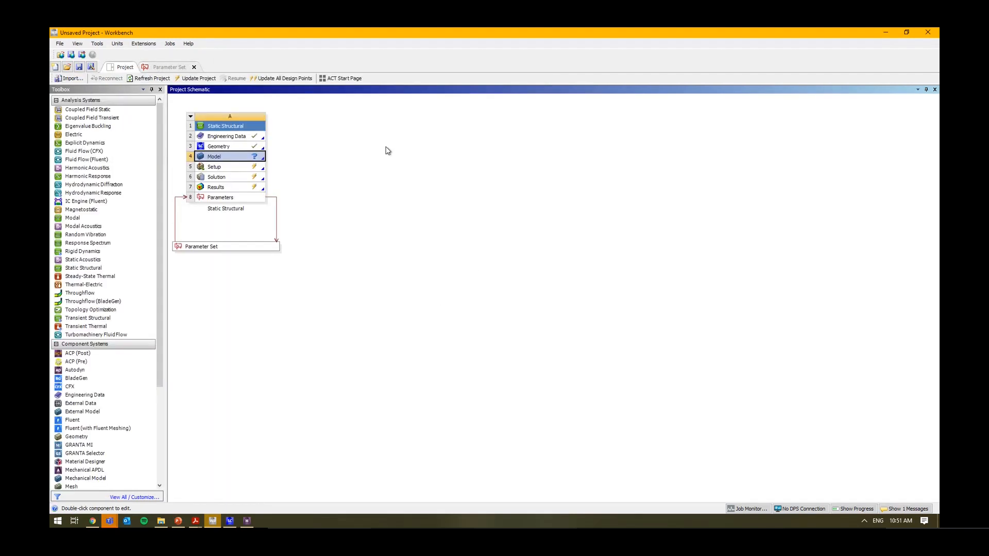
left_click(157, 69)
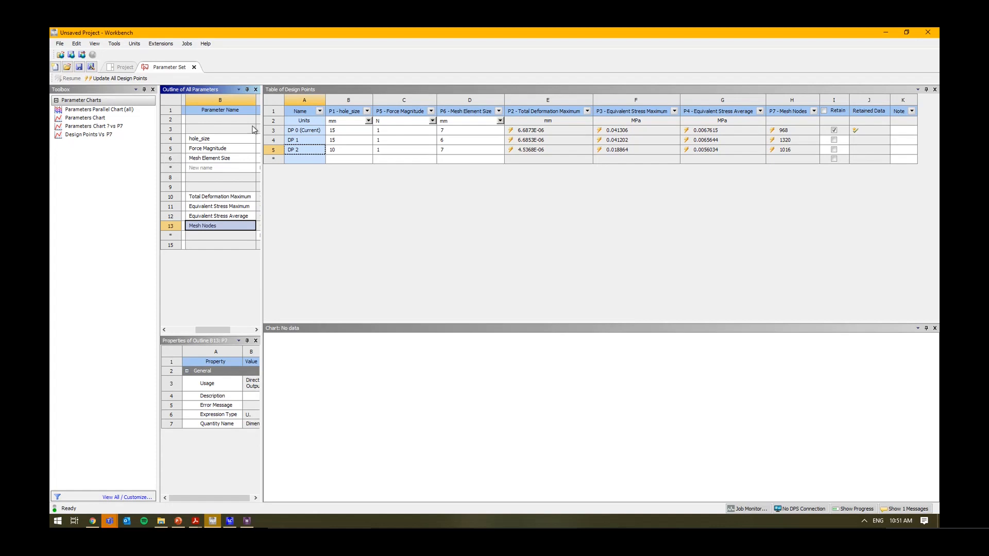
- Widen the parameter outline to show IDs and names beside the design points table, and select the table's Force Magnitude column
left_click_drag(262, 128, 433, 129)
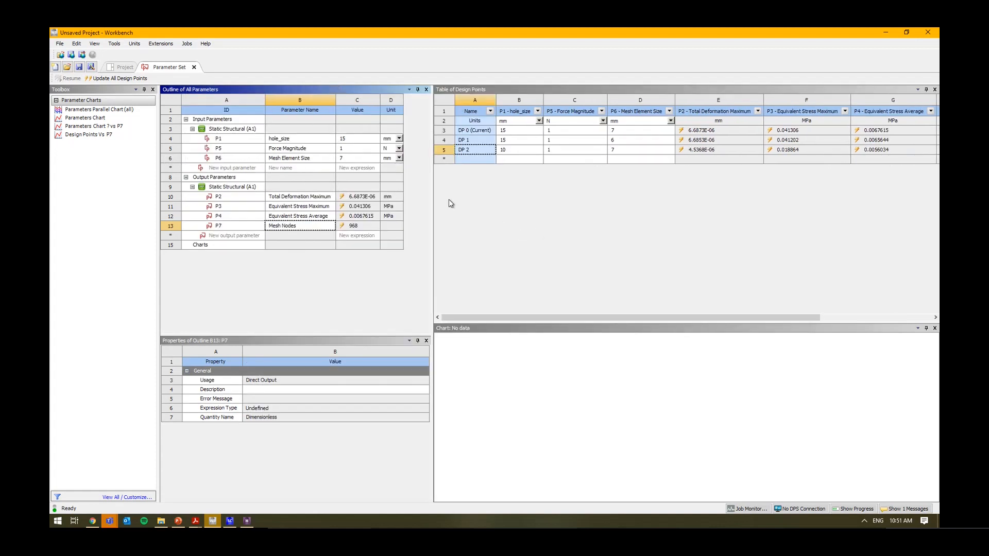
left_click_drag(434, 190, 355, 191)
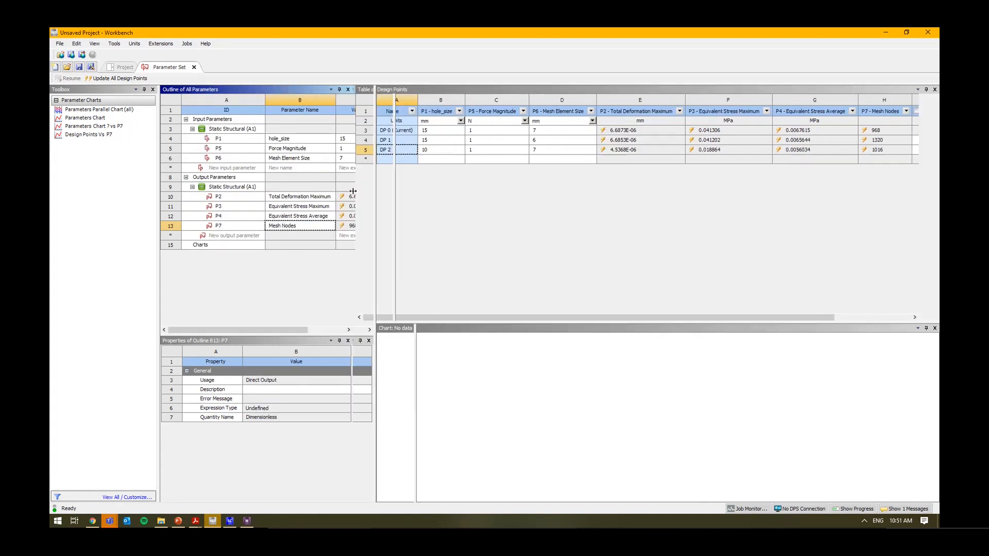
left_click(452, 100)
left_click(501, 101)
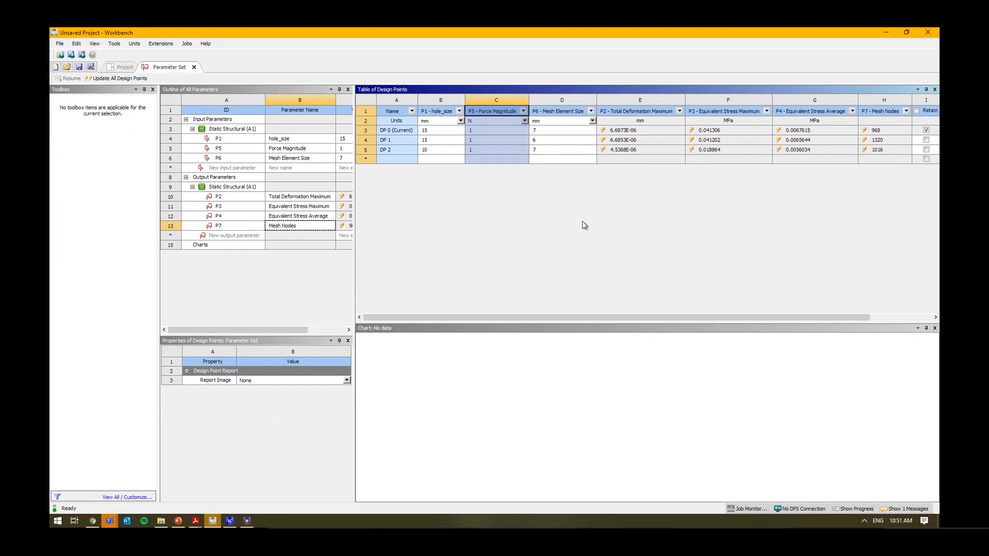